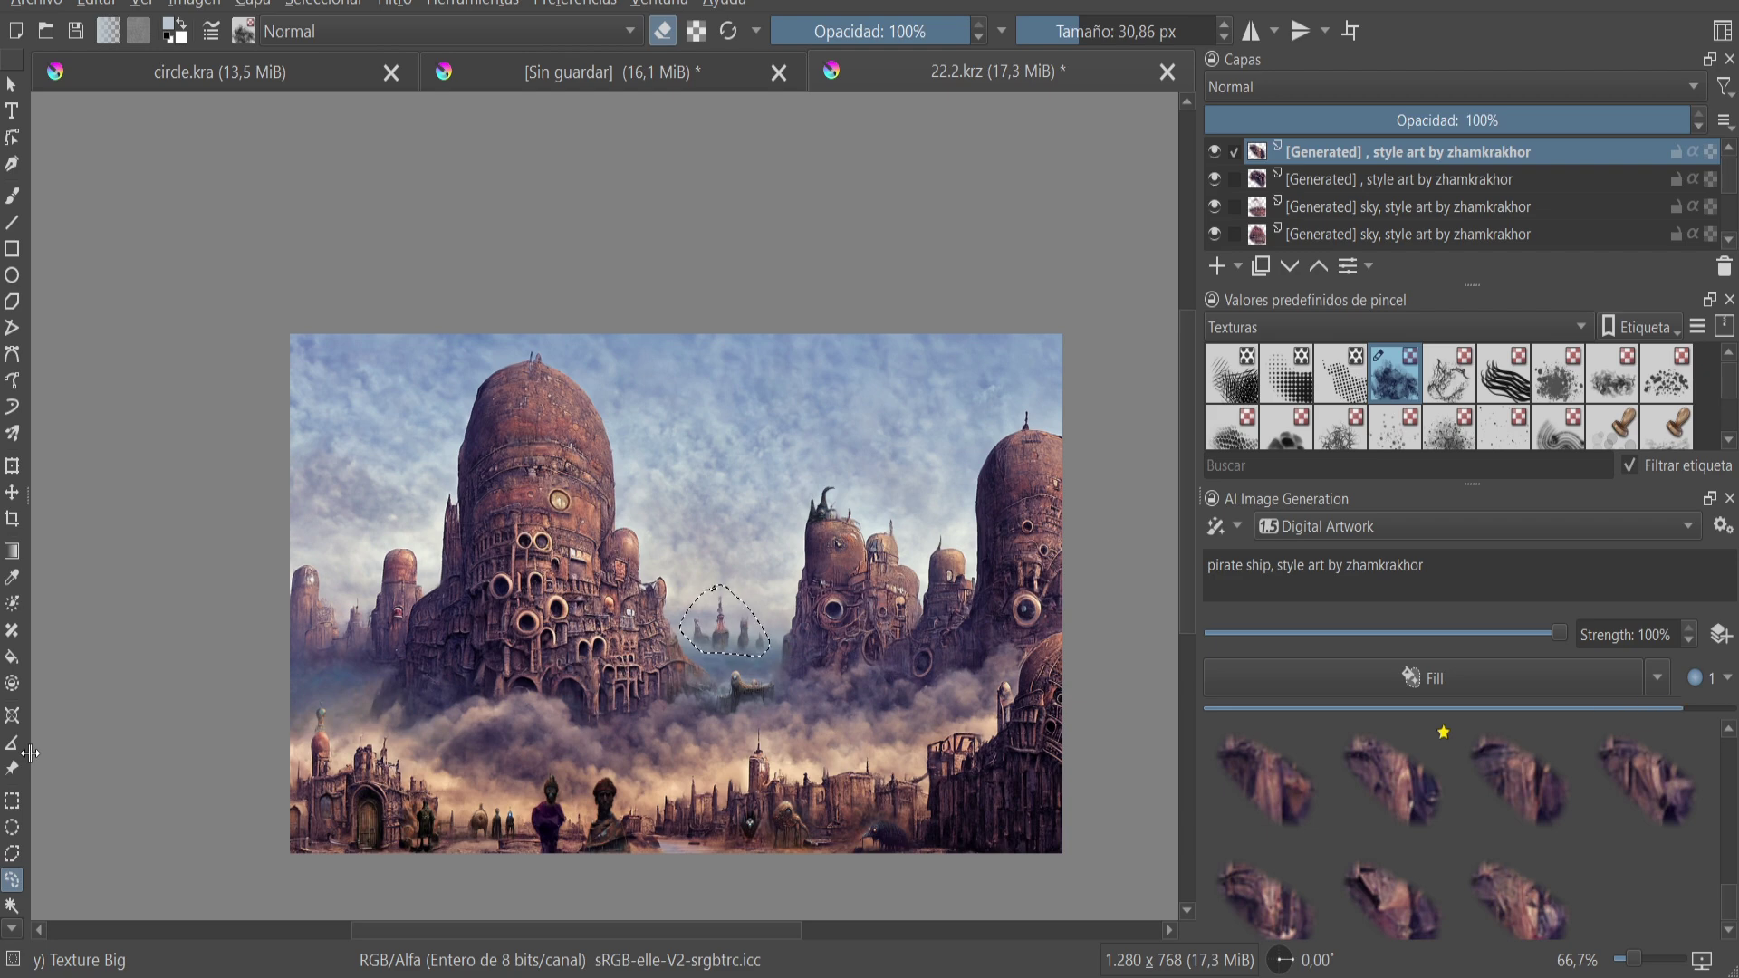
- Refine the lassoed sky-gap ships at 75% strength, then again at 51%
scroll(666, 701, up, 2)
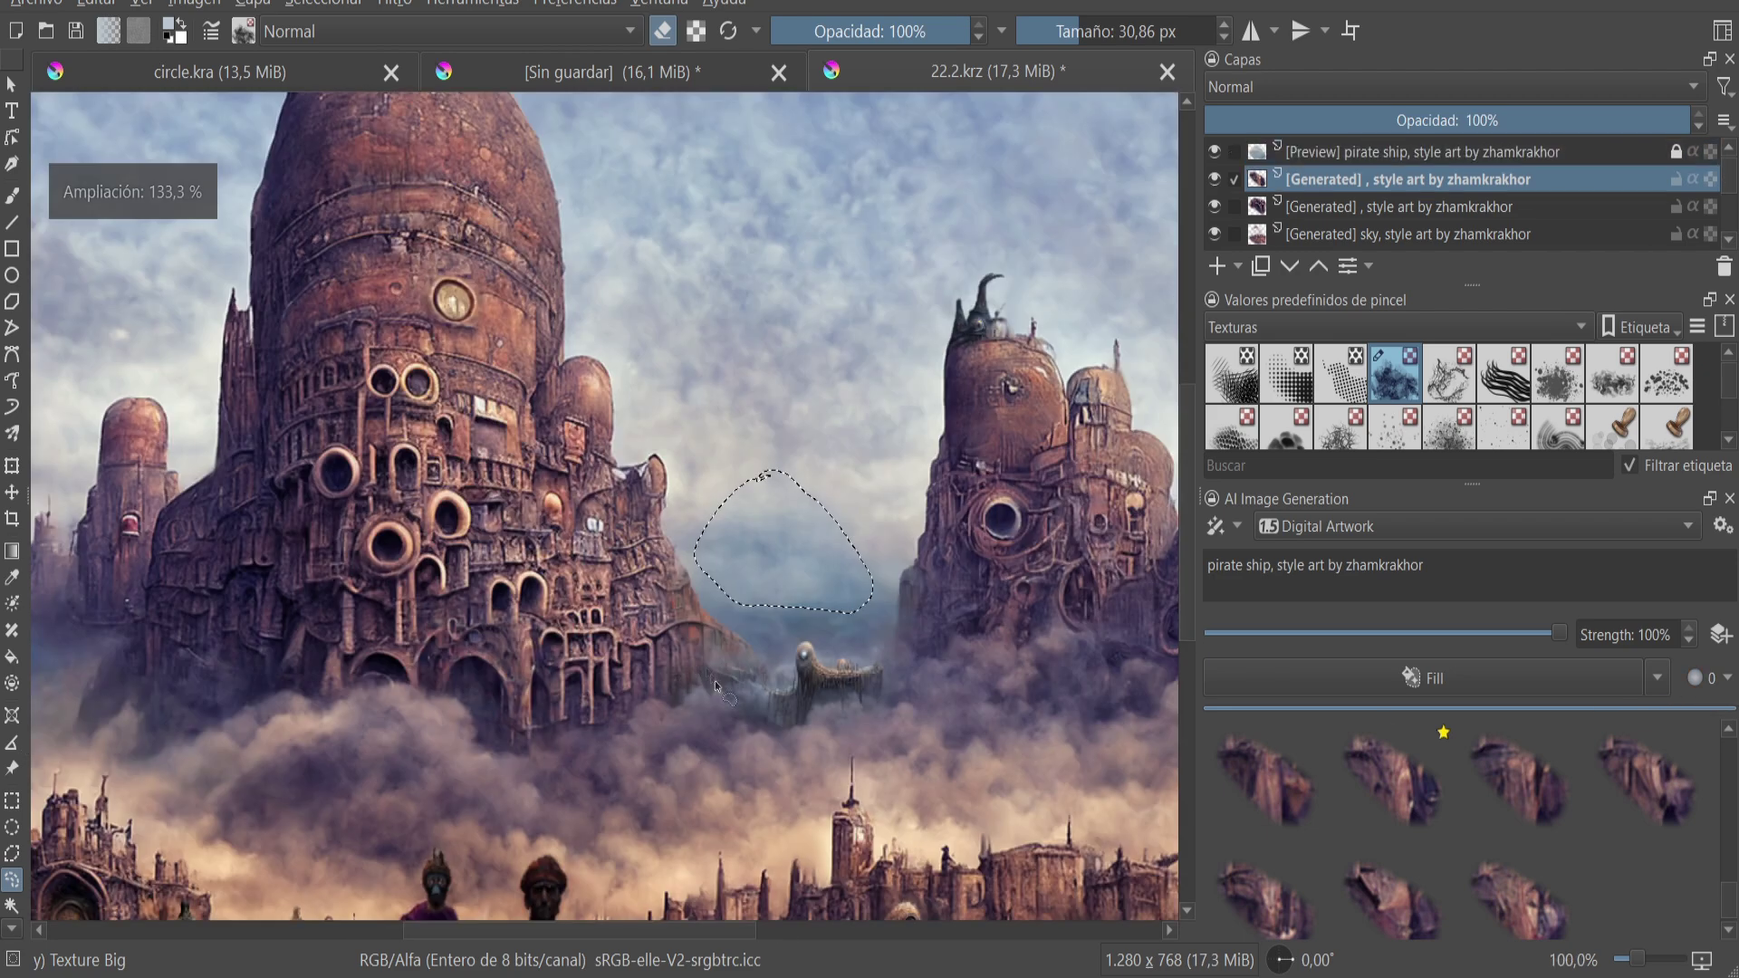
drag(1559, 633, 1472, 633)
click(1476, 676)
scroll(690, 628, down, 2)
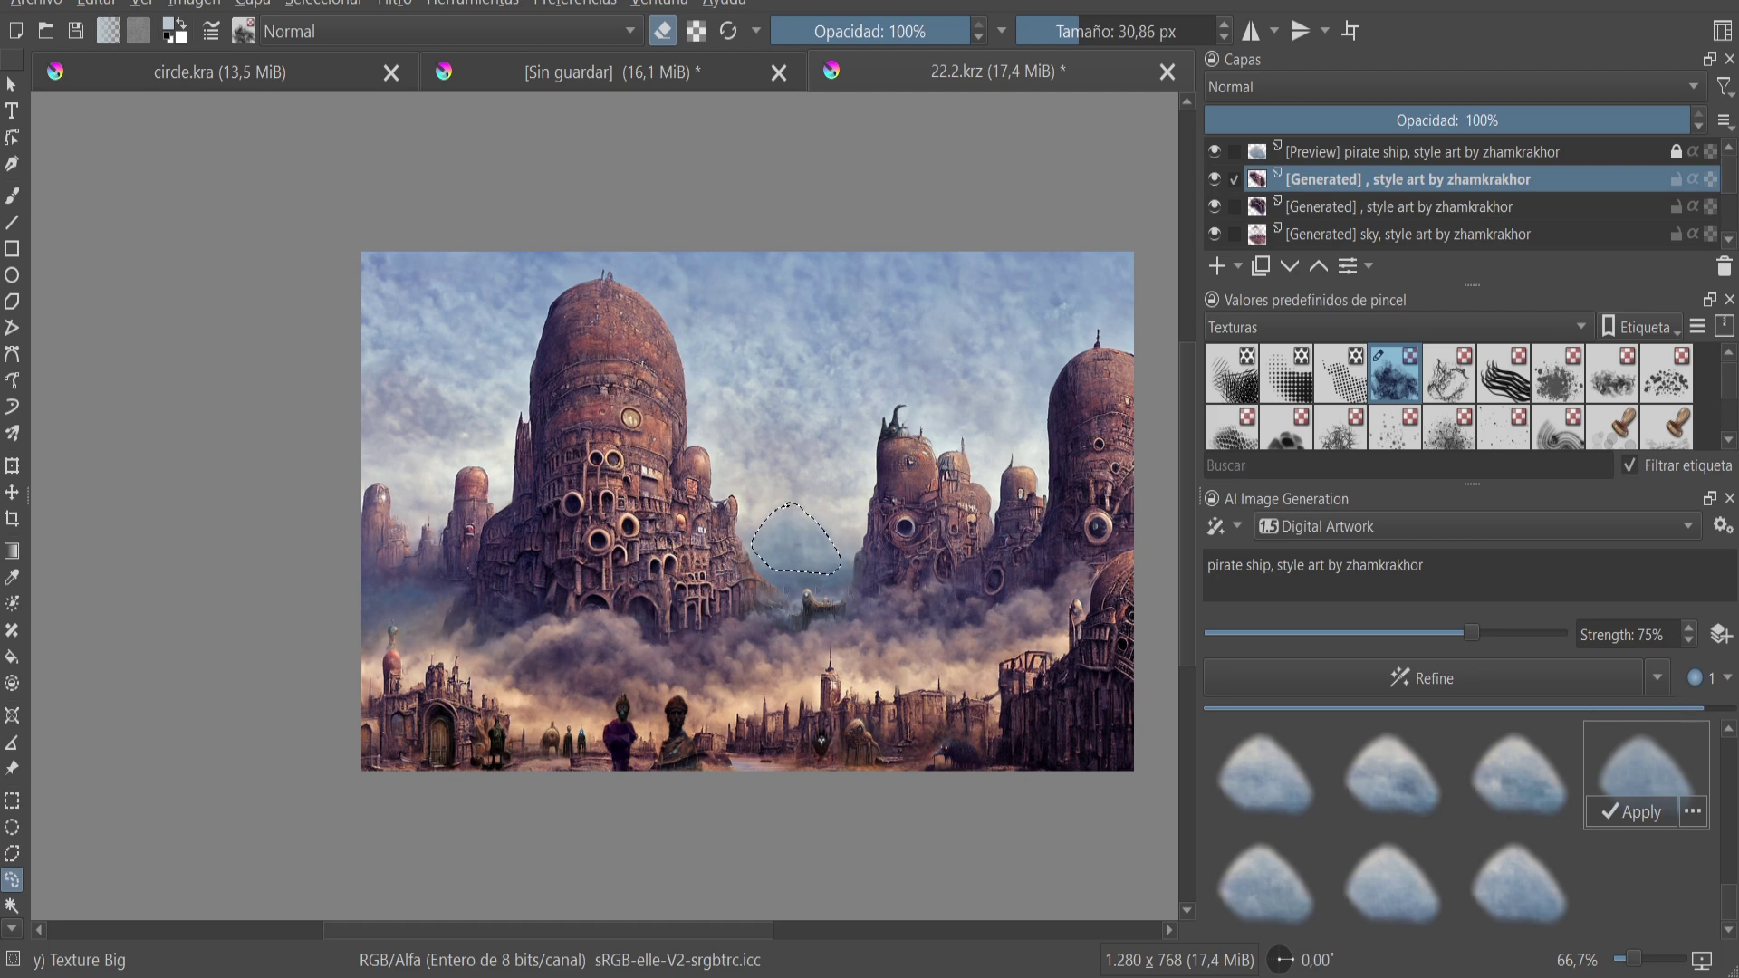
key(plus)
key(plus)
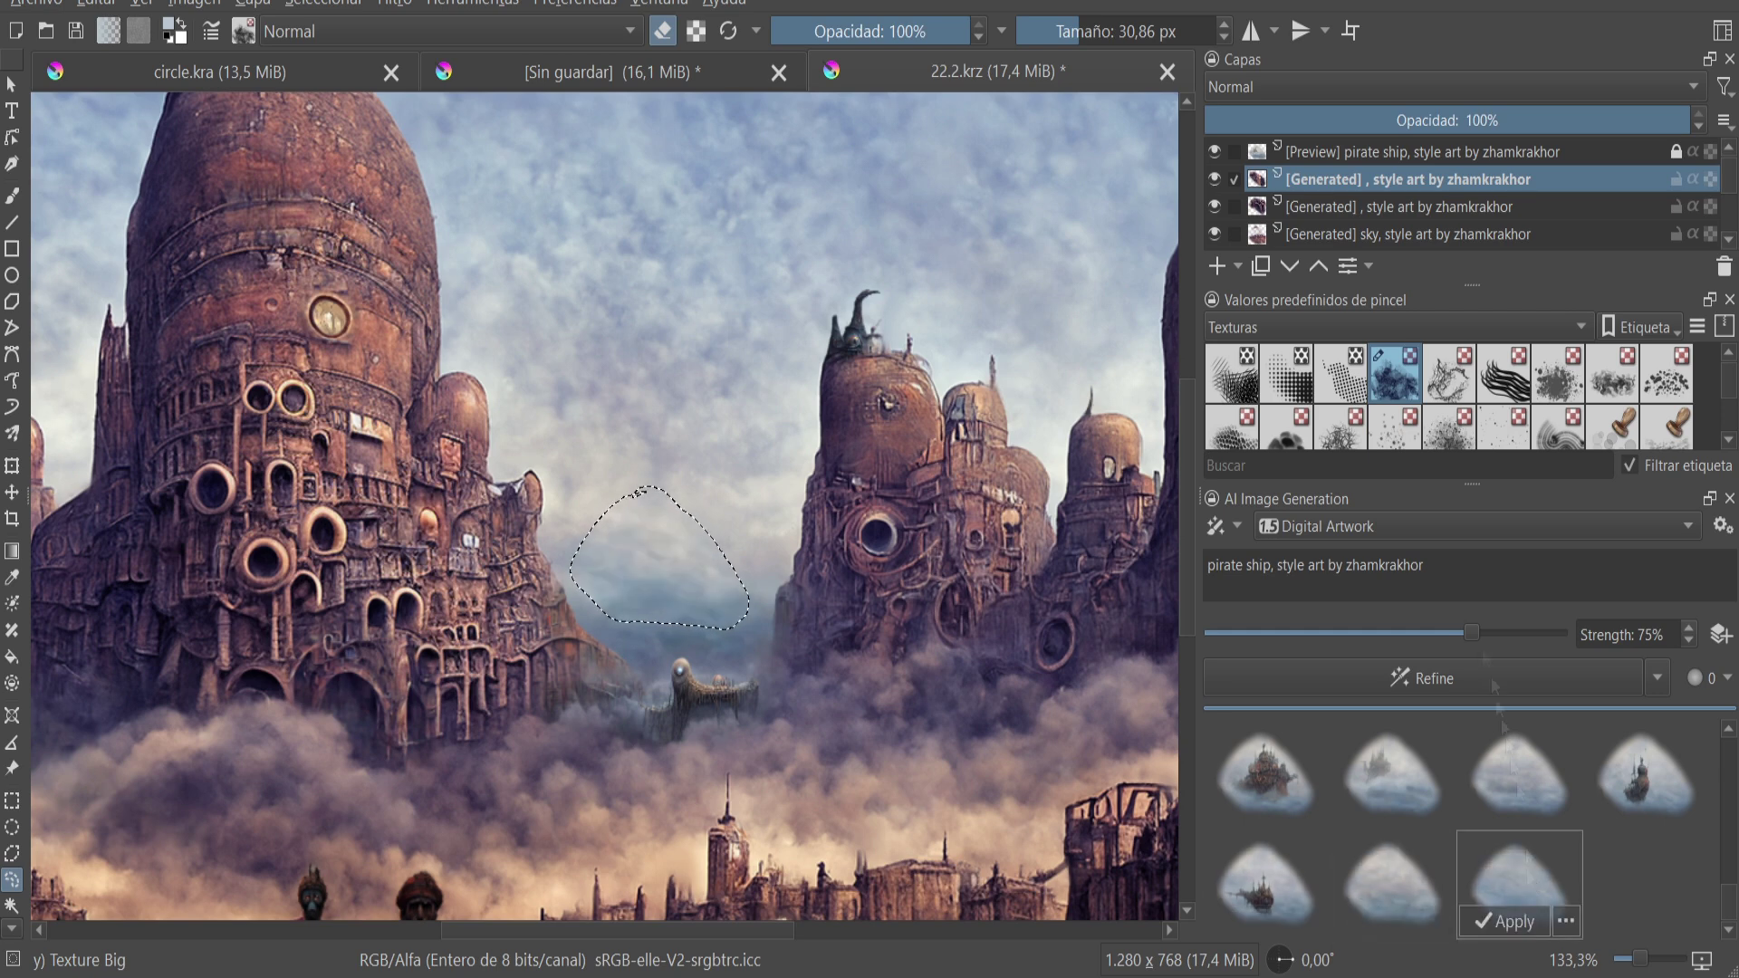
drag(1472, 633, 1387, 632)
click(1422, 678)
key(minus)
key(minus)
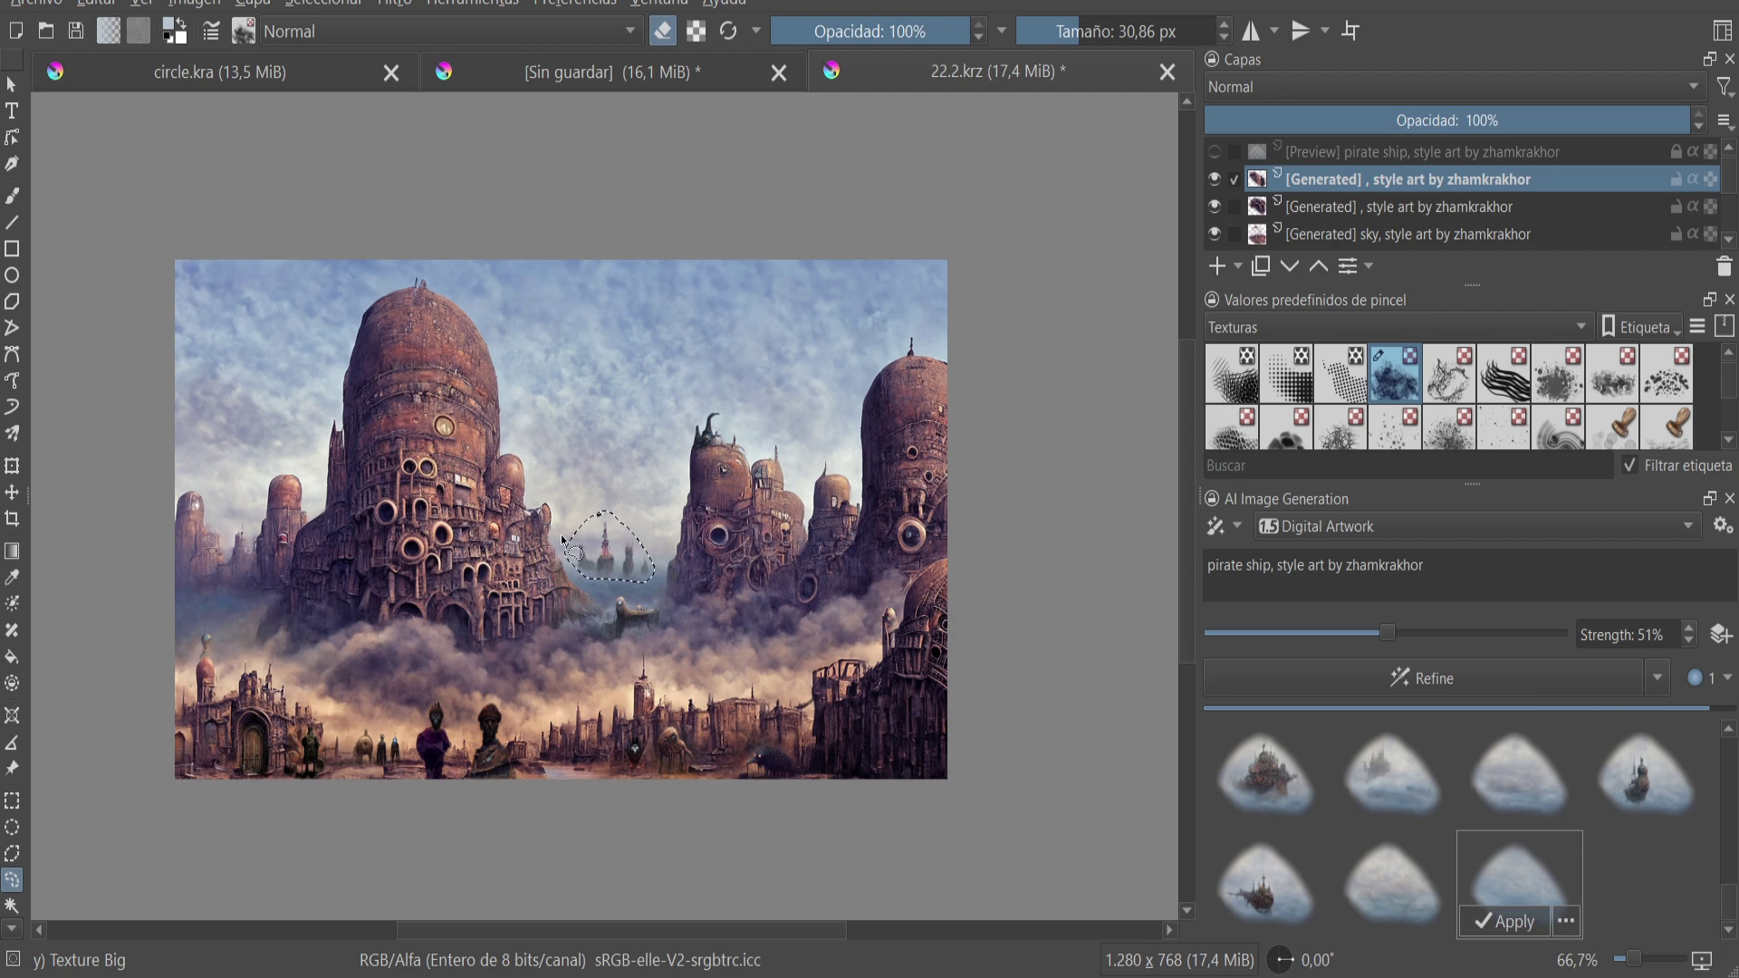
- Compare the generated ship variants and apply the preferred one as a layer
key(plus)
key(plus)
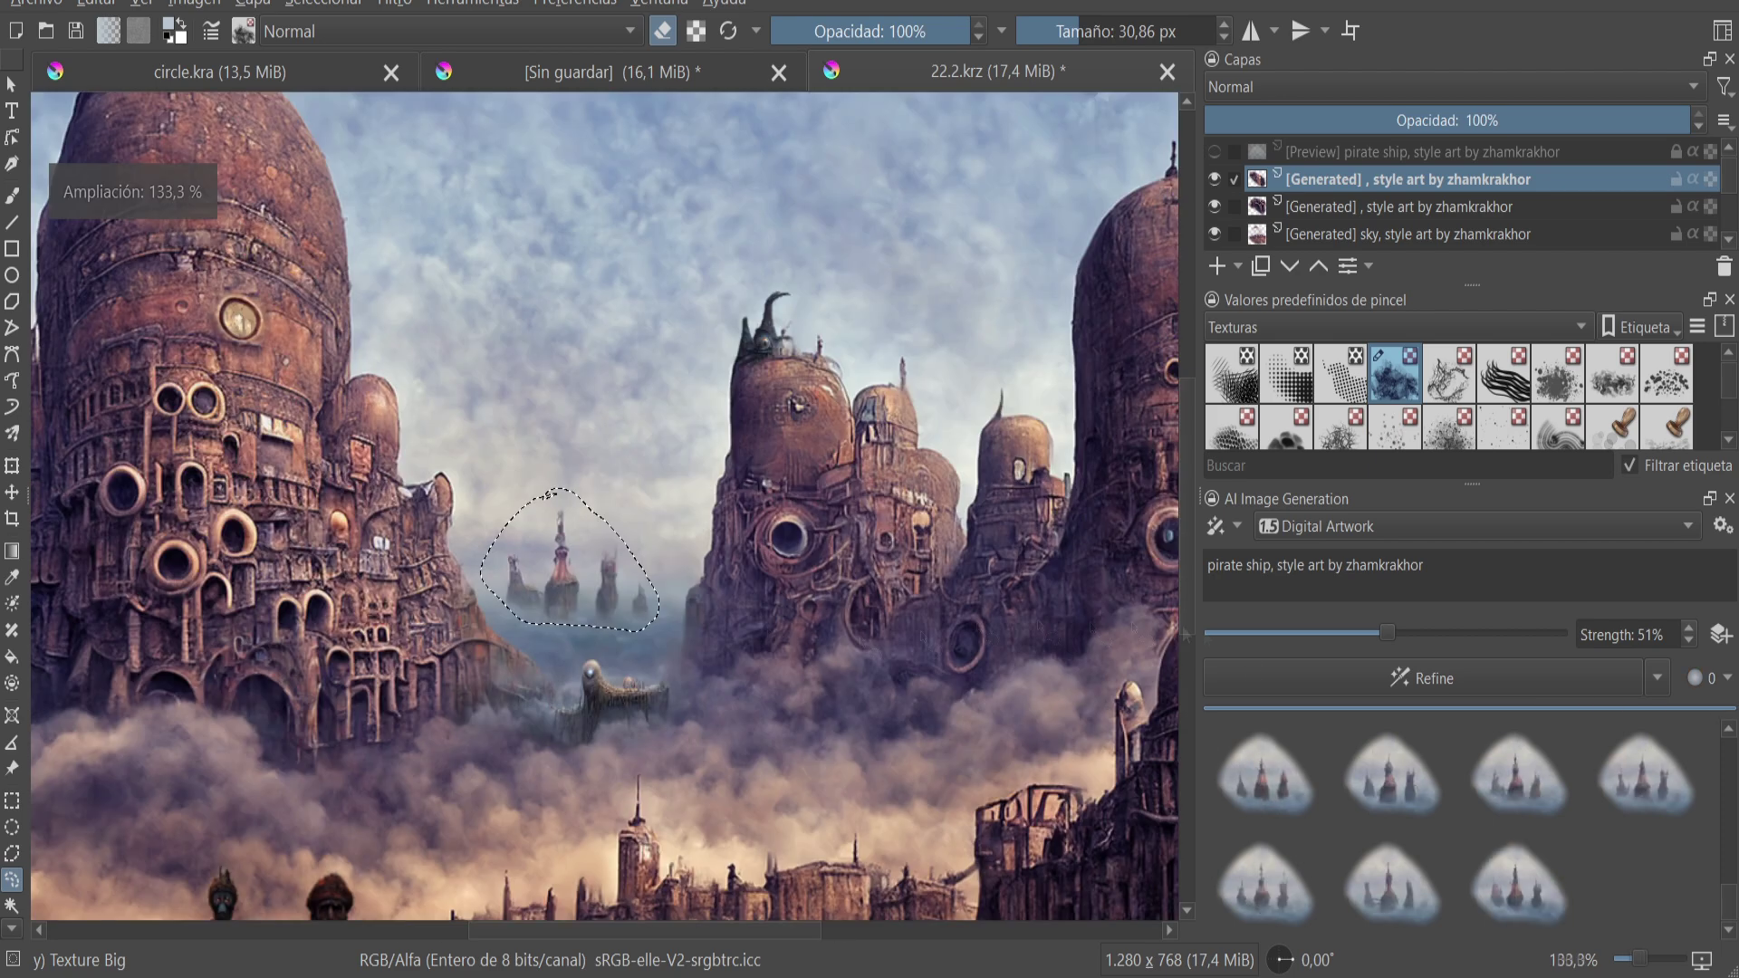
click(1655, 758)
click(1391, 884)
click(1524, 882)
click(1390, 883)
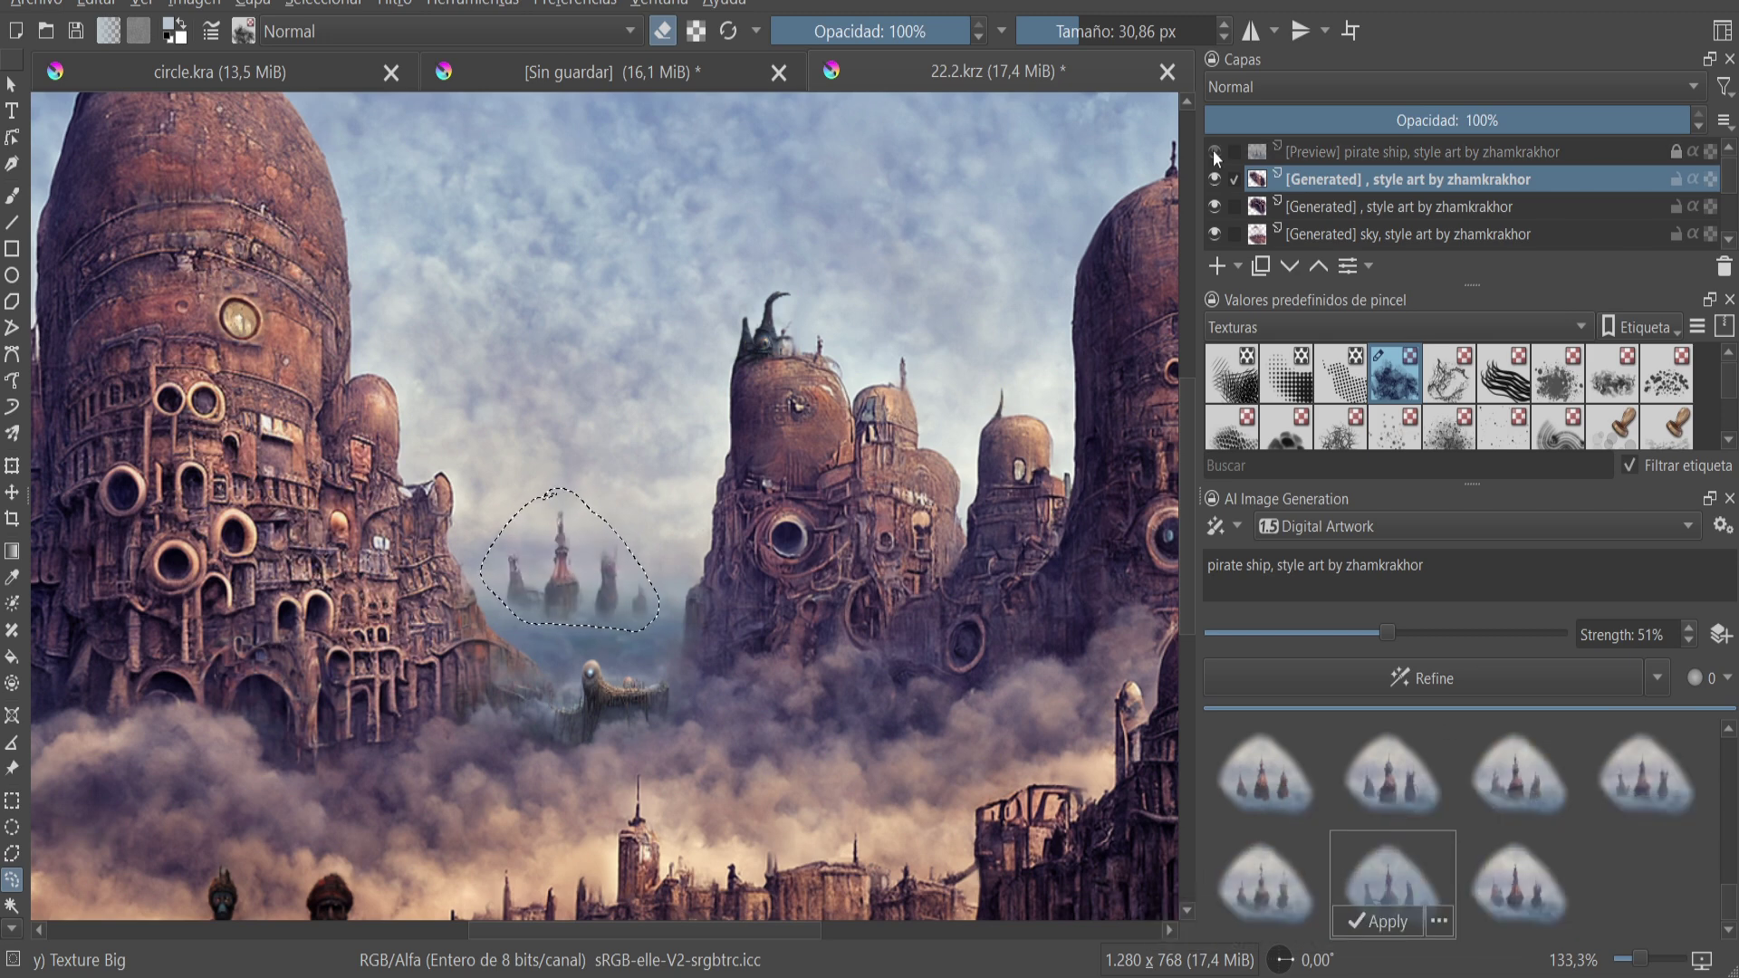
click(1377, 921)
key(plus)
key(plus)
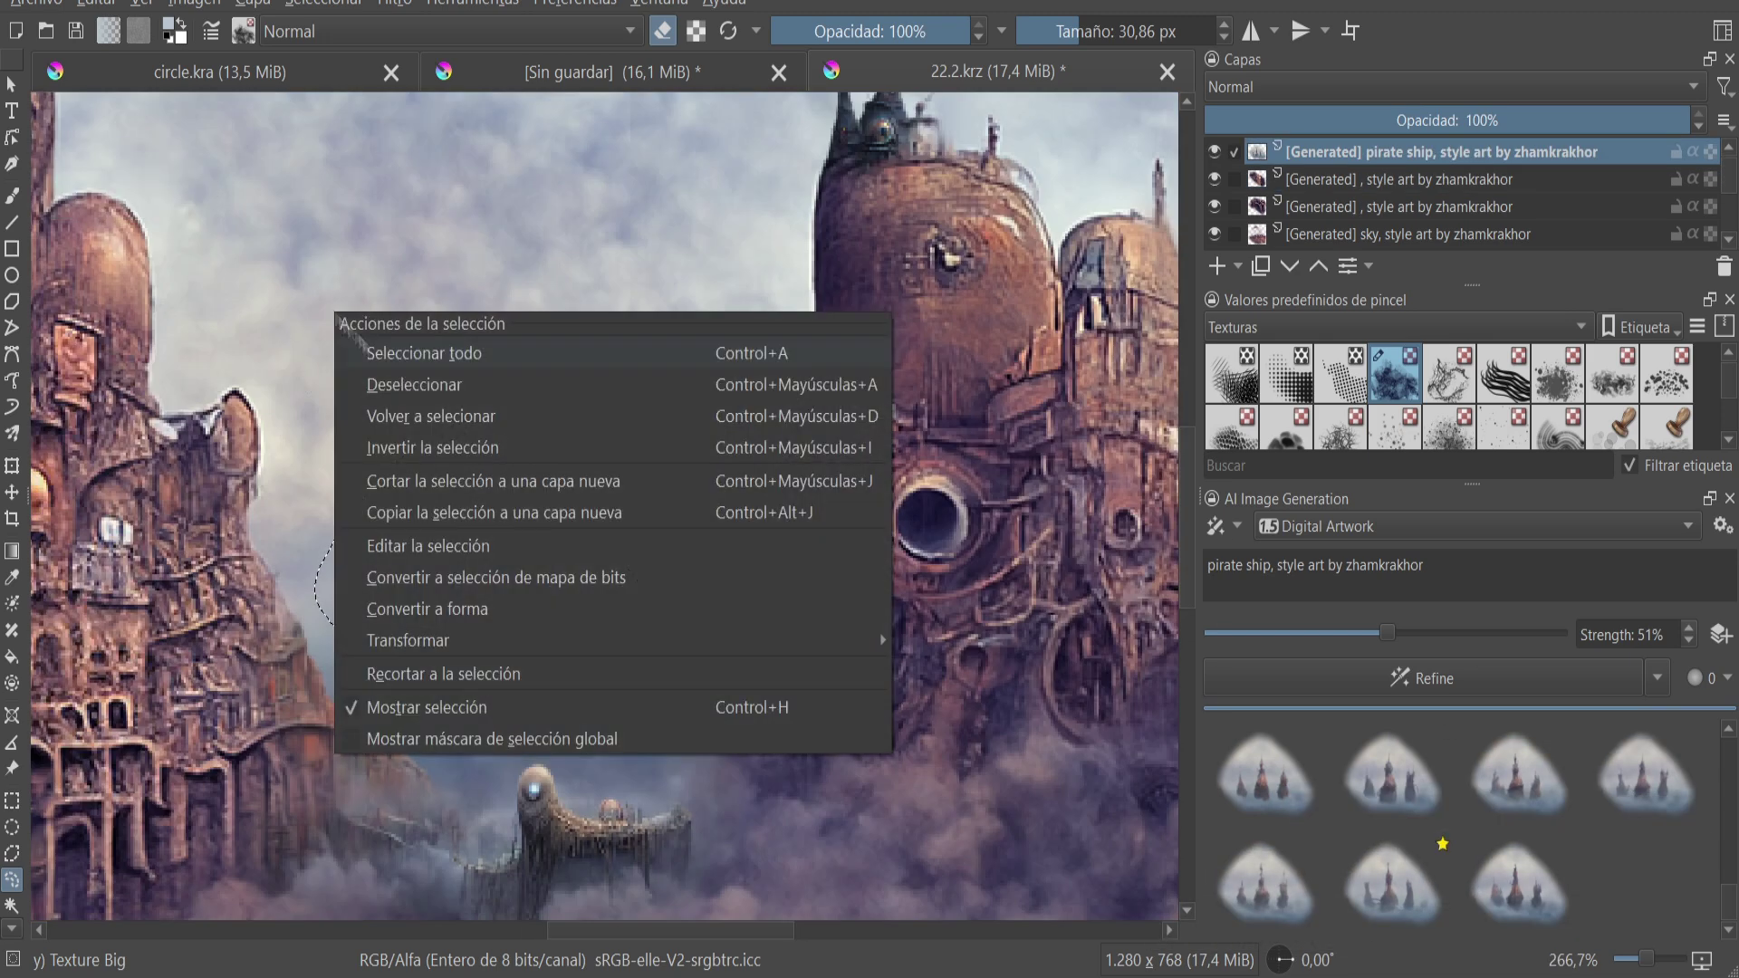
- Brush soft strokes over the new spires and undo a stray magenta test stroke
key(b)
drag(557, 494, 634, 652)
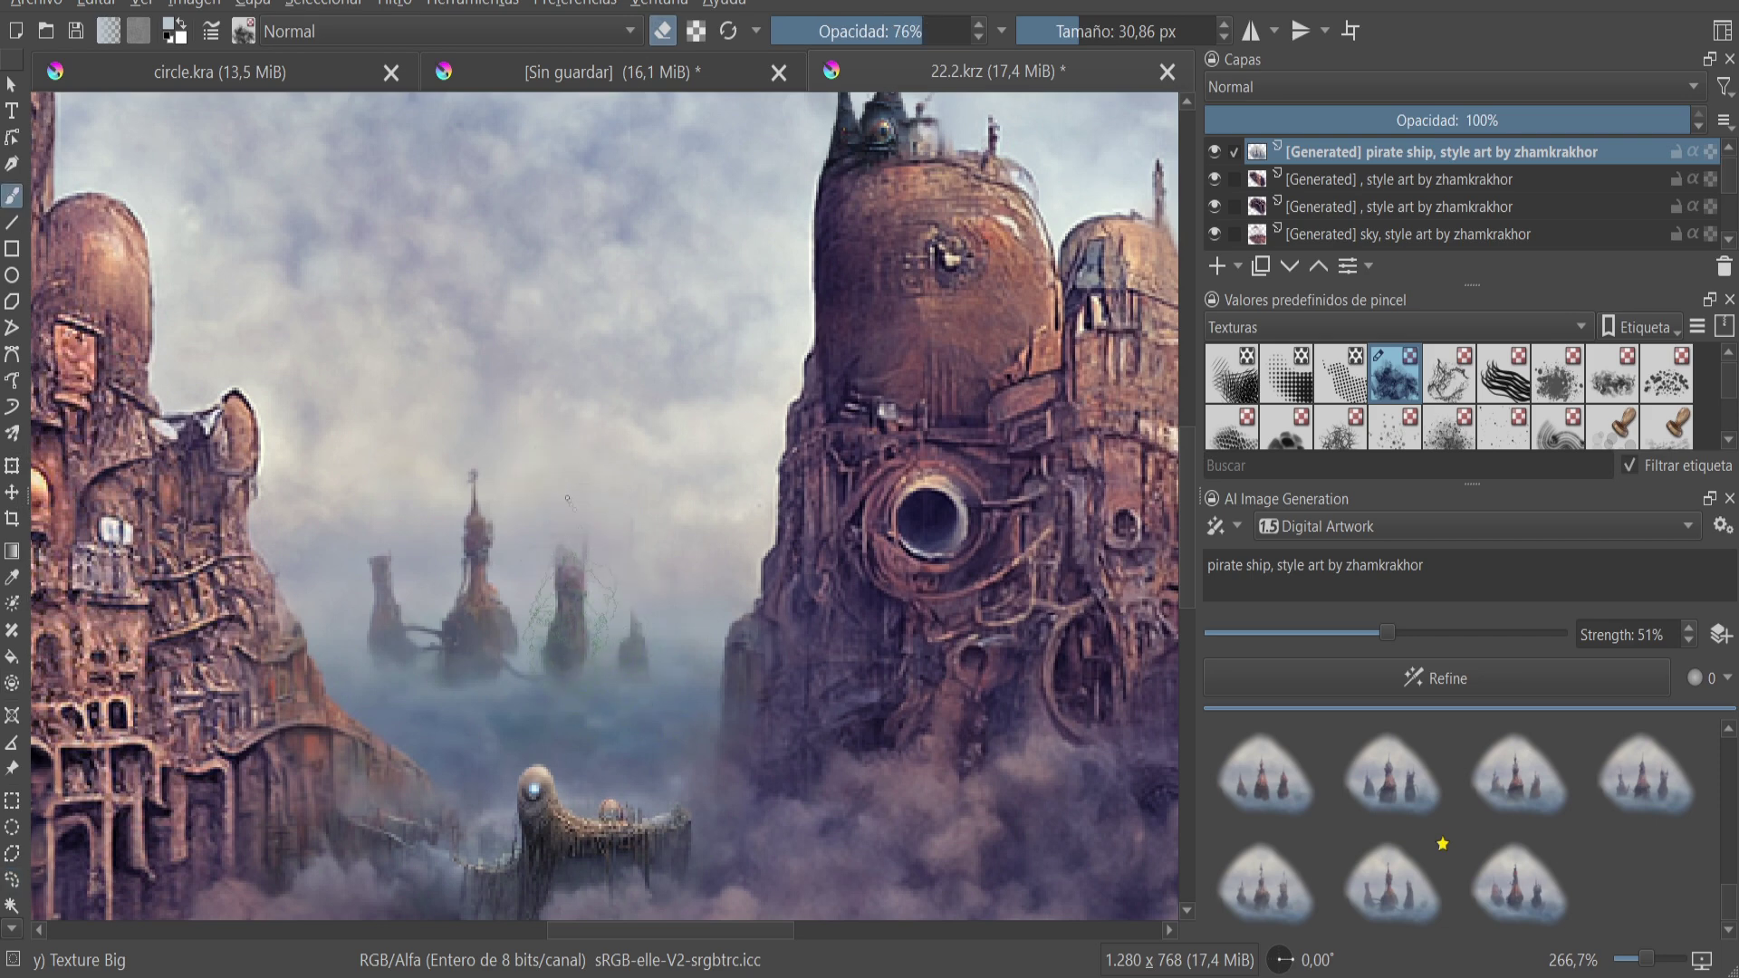
drag(407, 580, 326, 634)
click(11, 630)
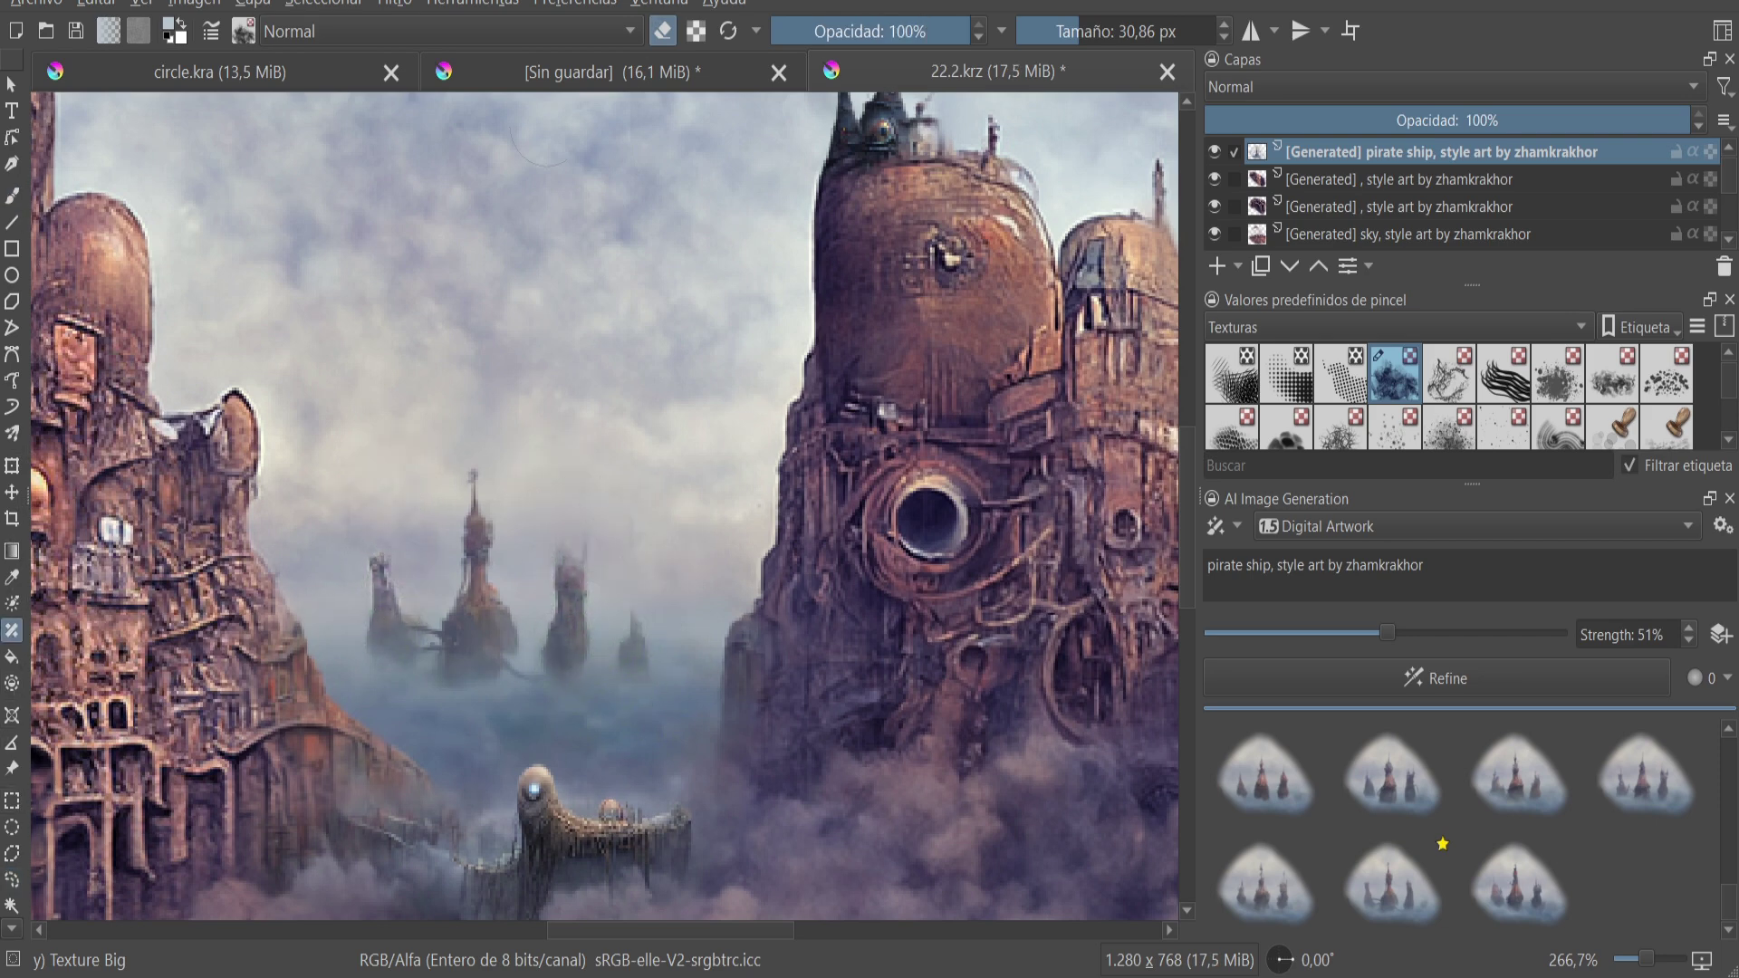
key(plus)
key(plus)
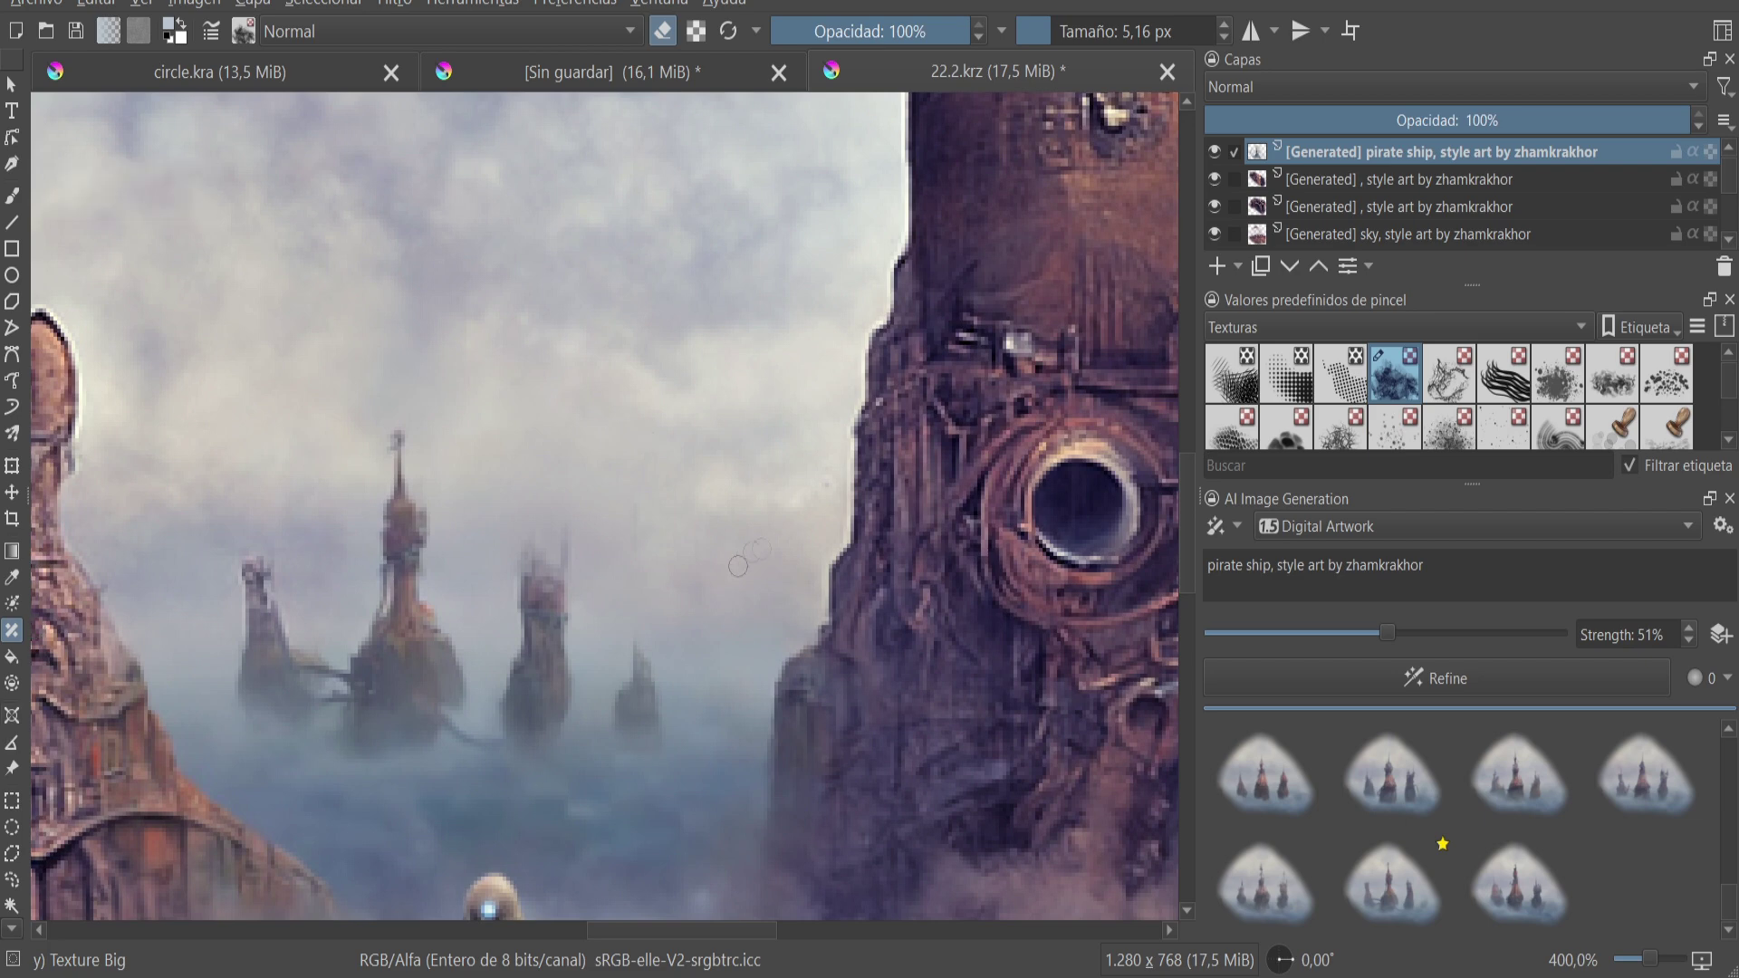
scroll(668, 587, up, 2)
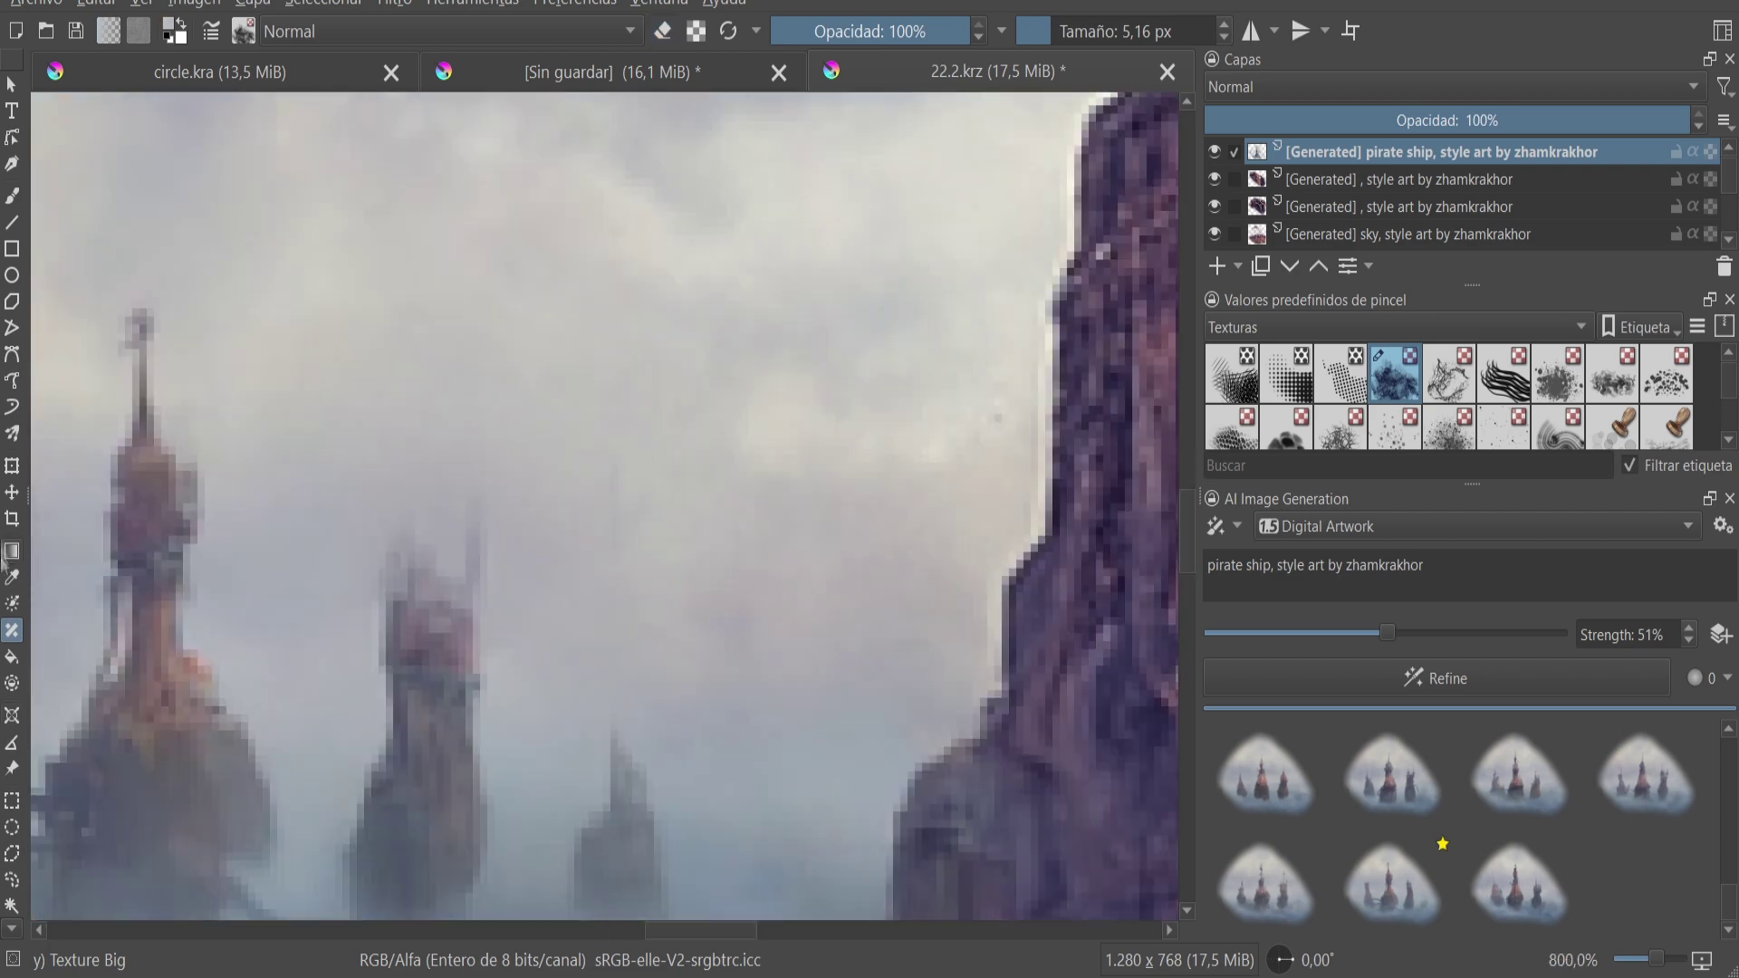
right_click(11, 631)
key(Escape)
drag(633, 458, 609, 551)
key(ctrl+z)
key(ctrl+z)
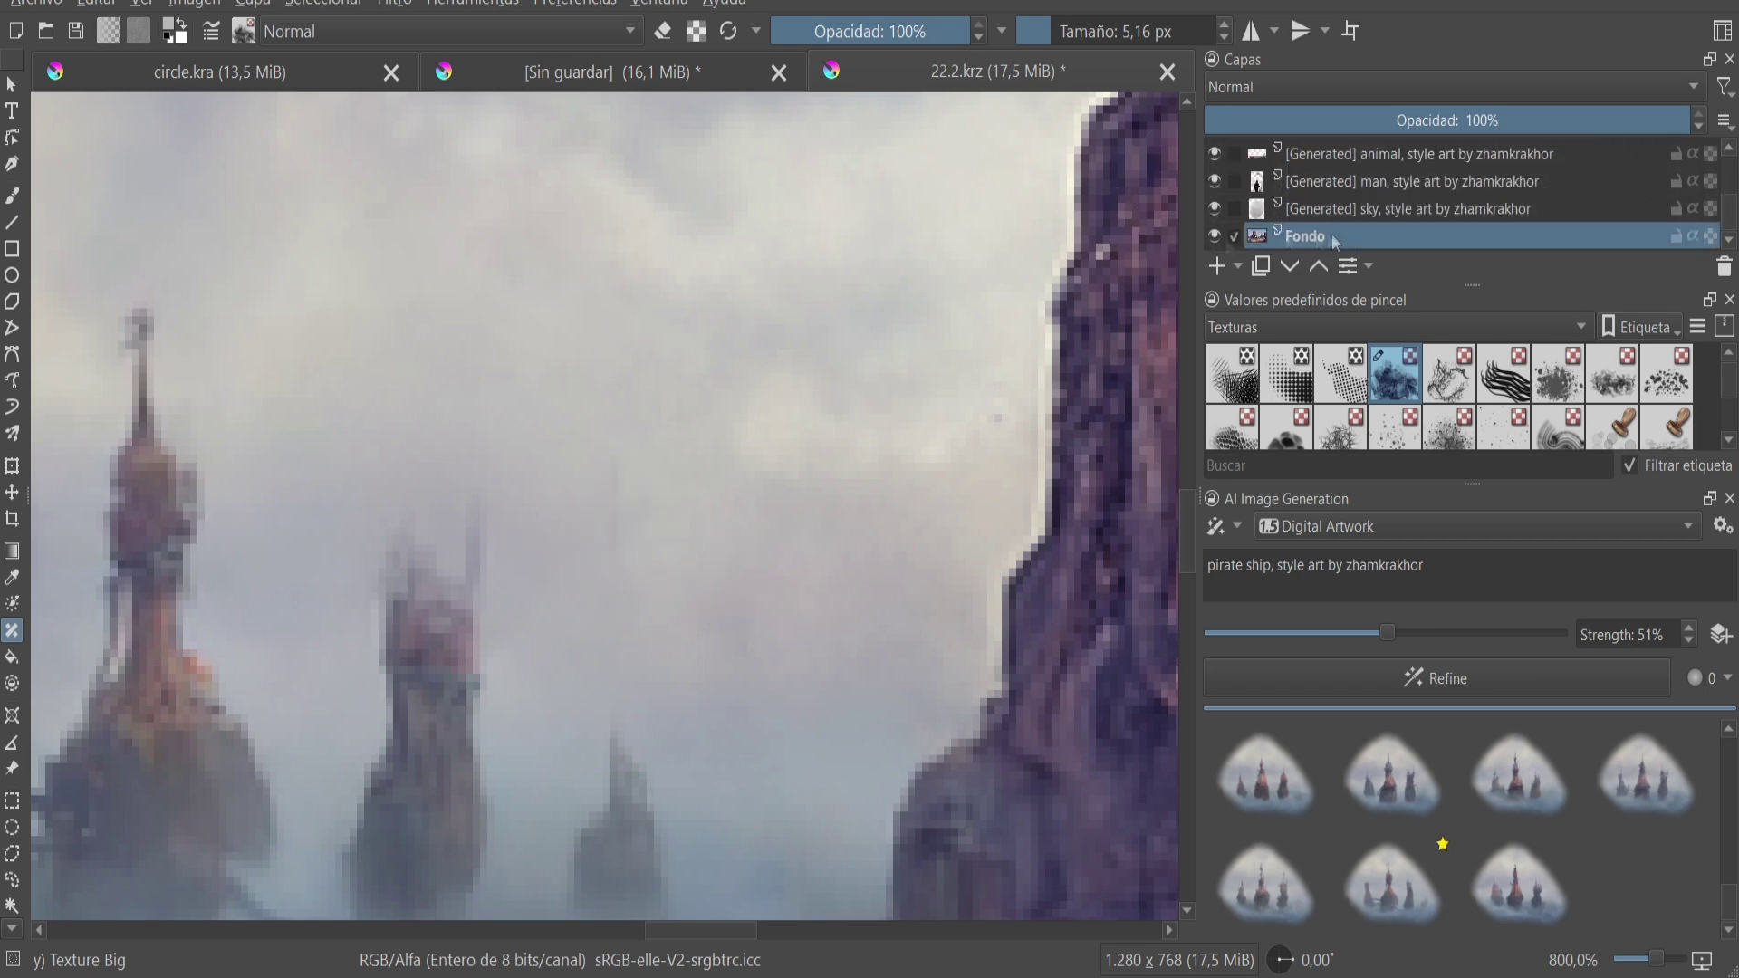
- Select the pirate ship layer and toggle the brush between erasing and painting
scroll(513, 528, down, 4)
scroll(1299, 165, up, 3)
scroll(515, 576, up, 2)
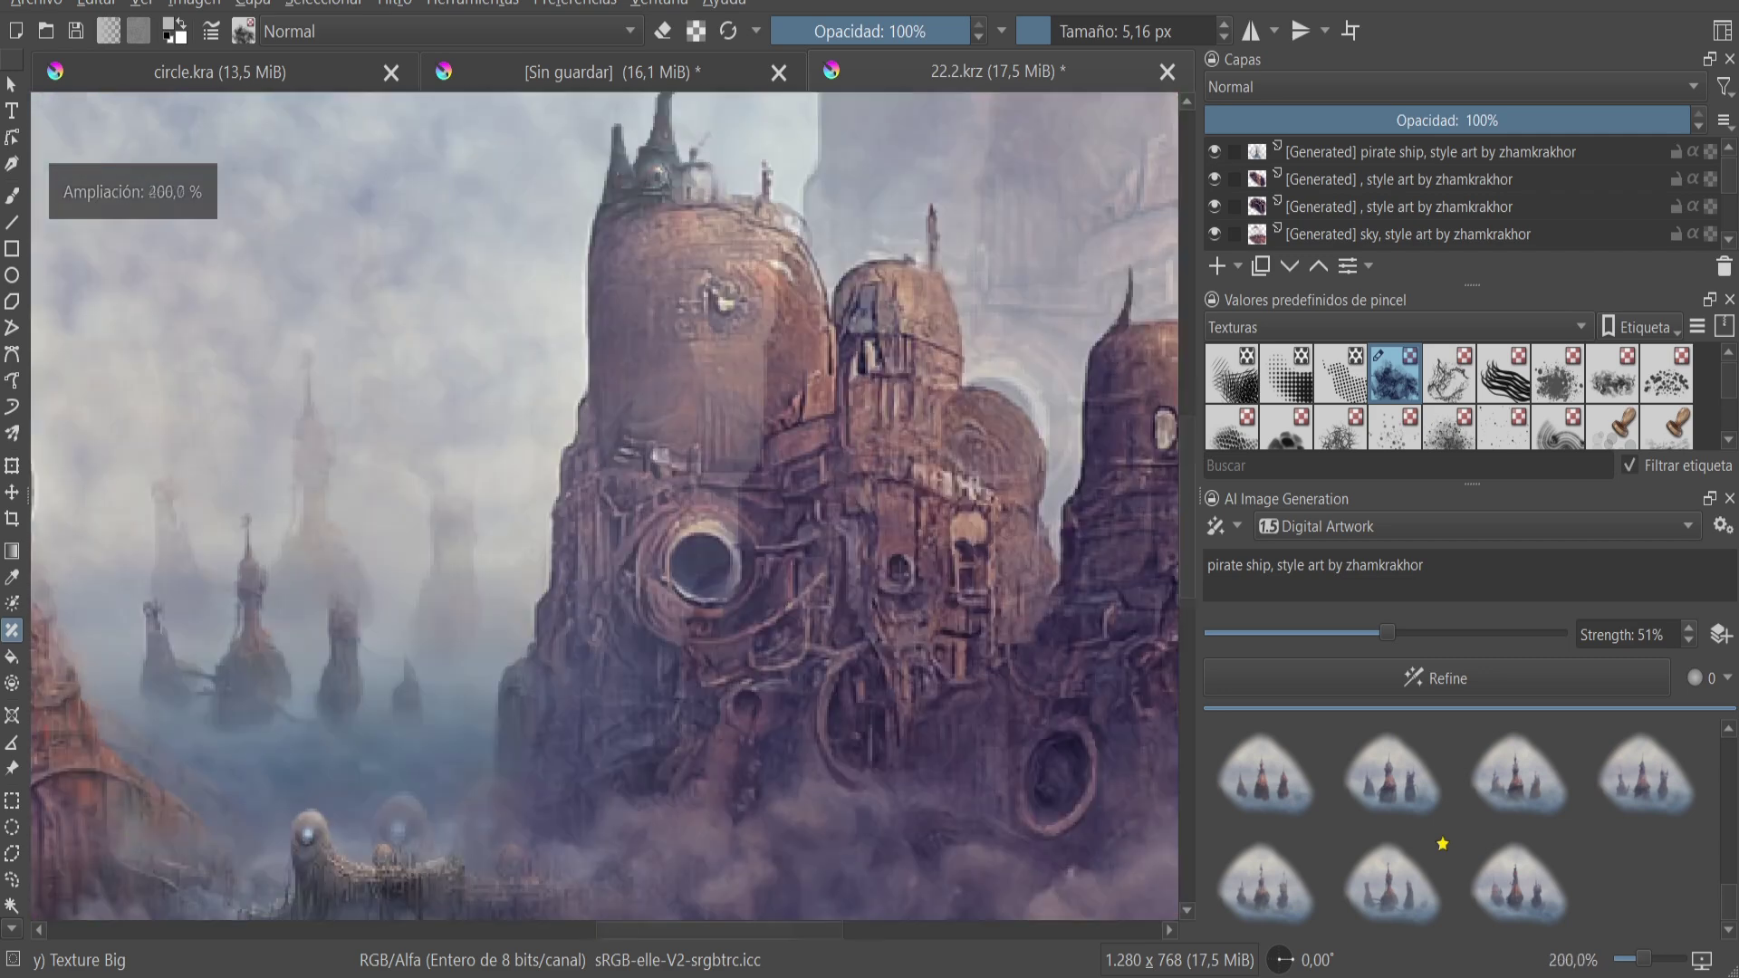
key(b)
click(1338, 154)
key(e)
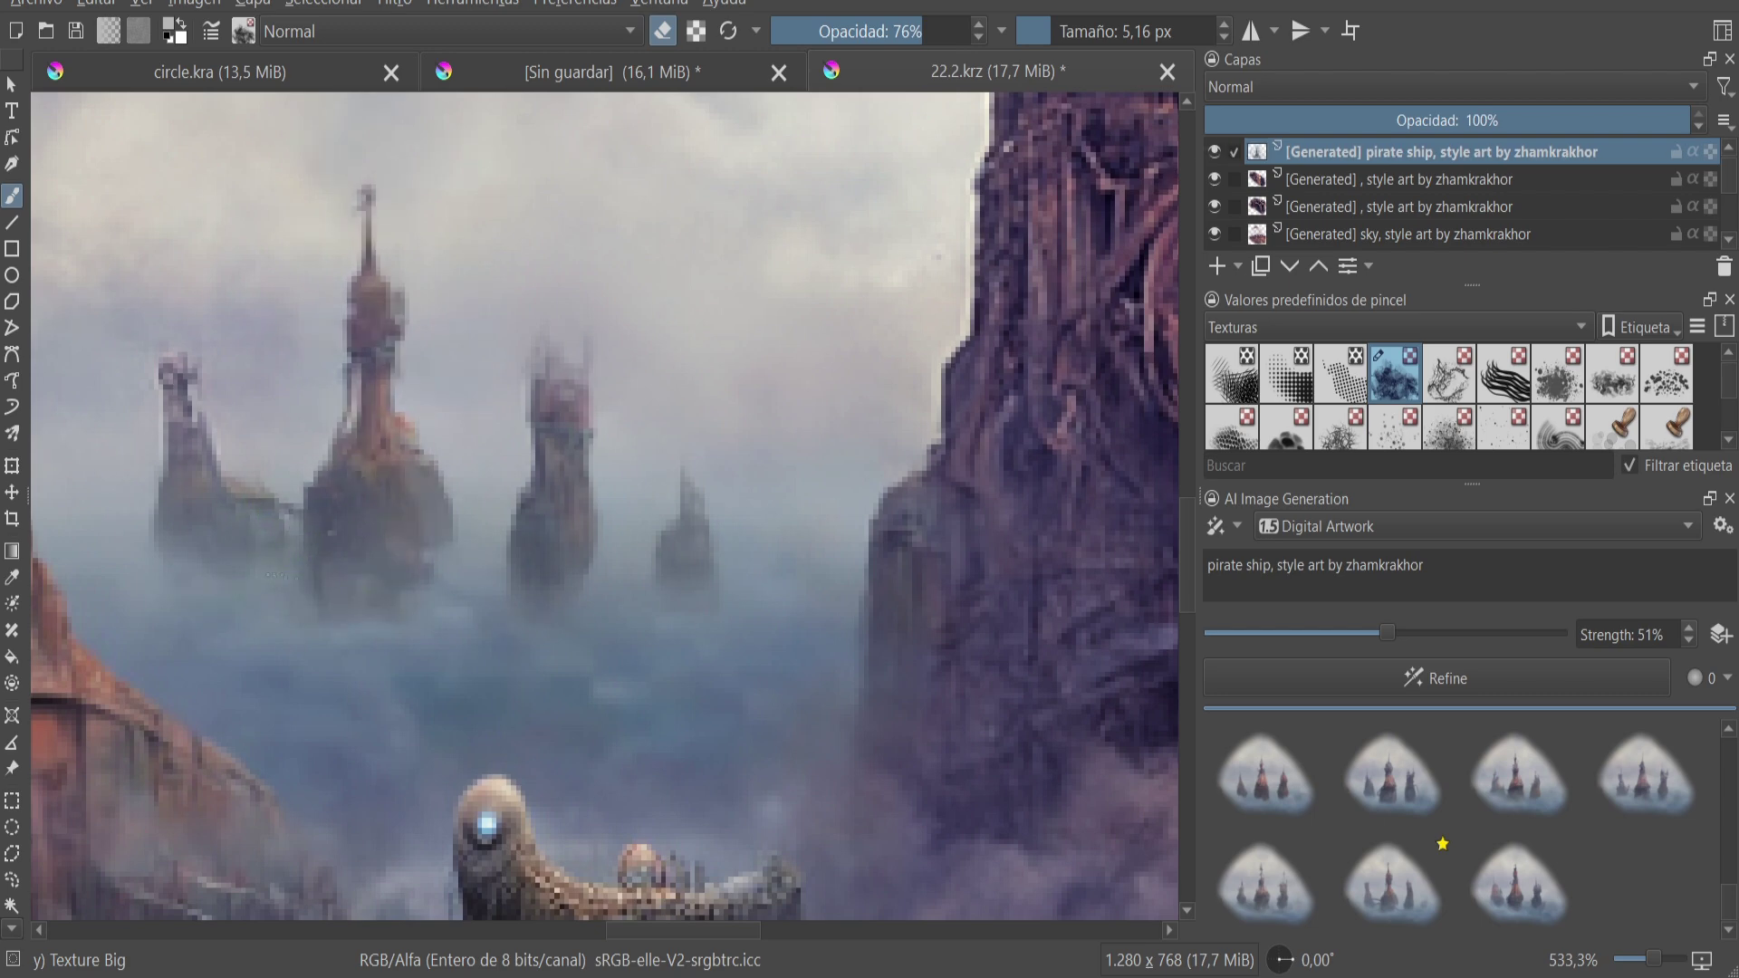
scroll(604, 508, down, 8)
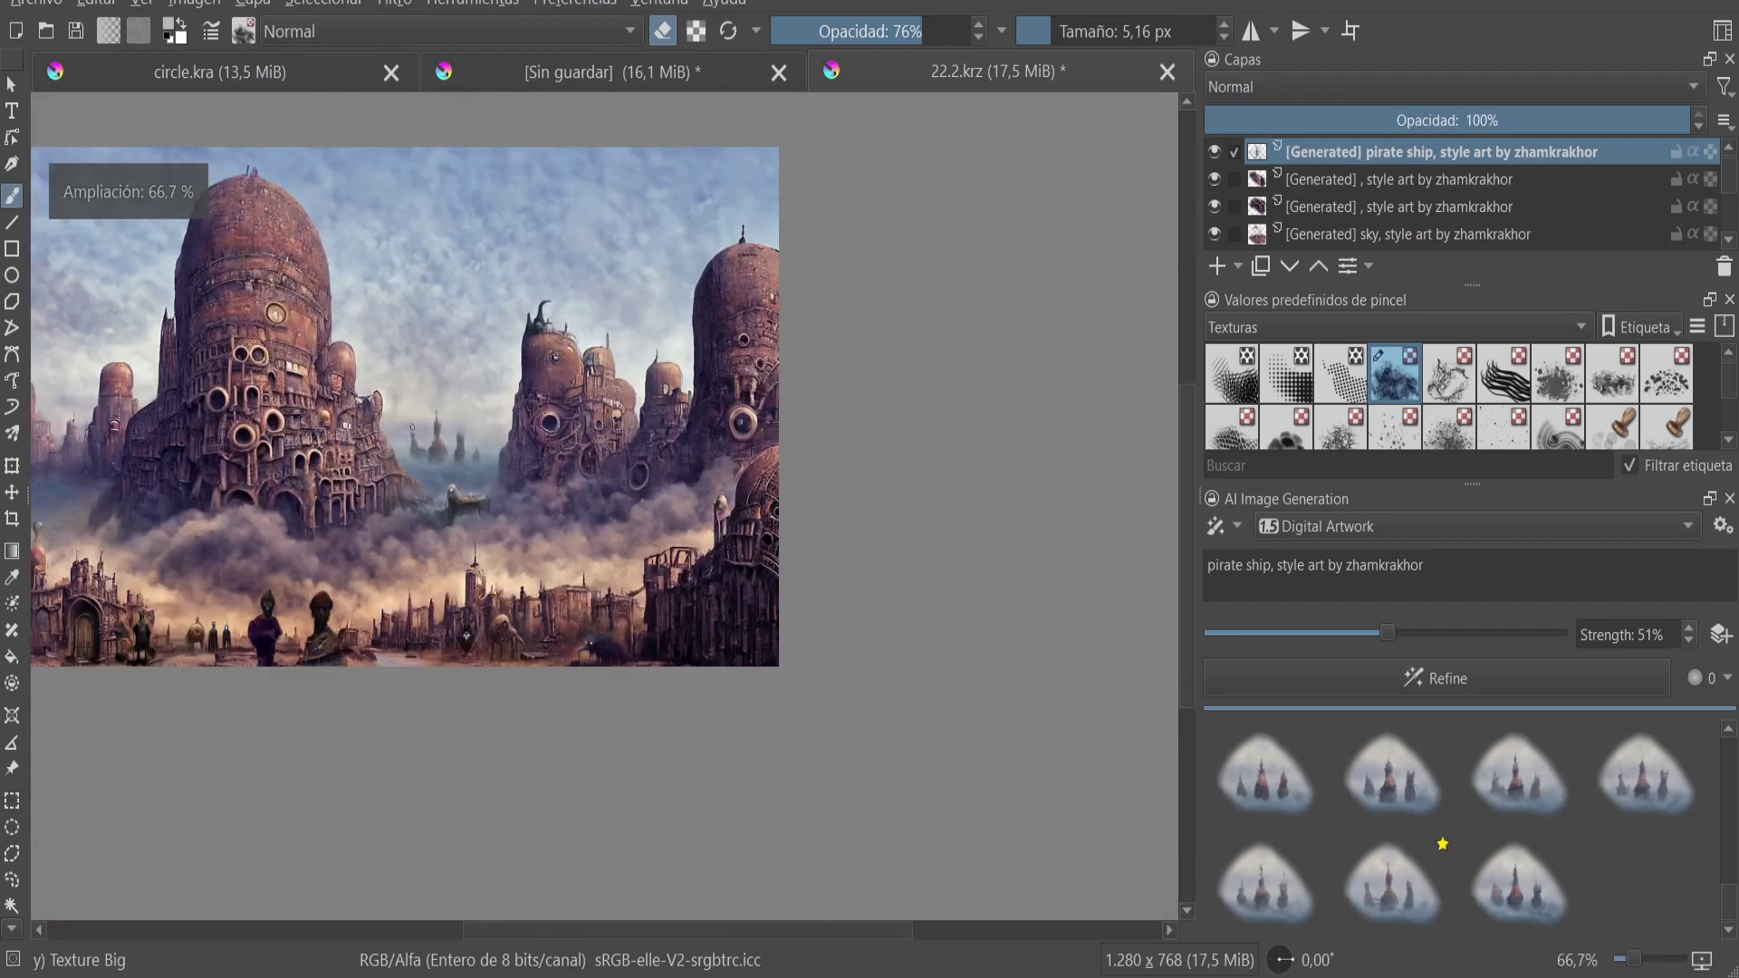
scroll(453, 439, up, 4)
scroll(453, 438, up, 4)
key(e)
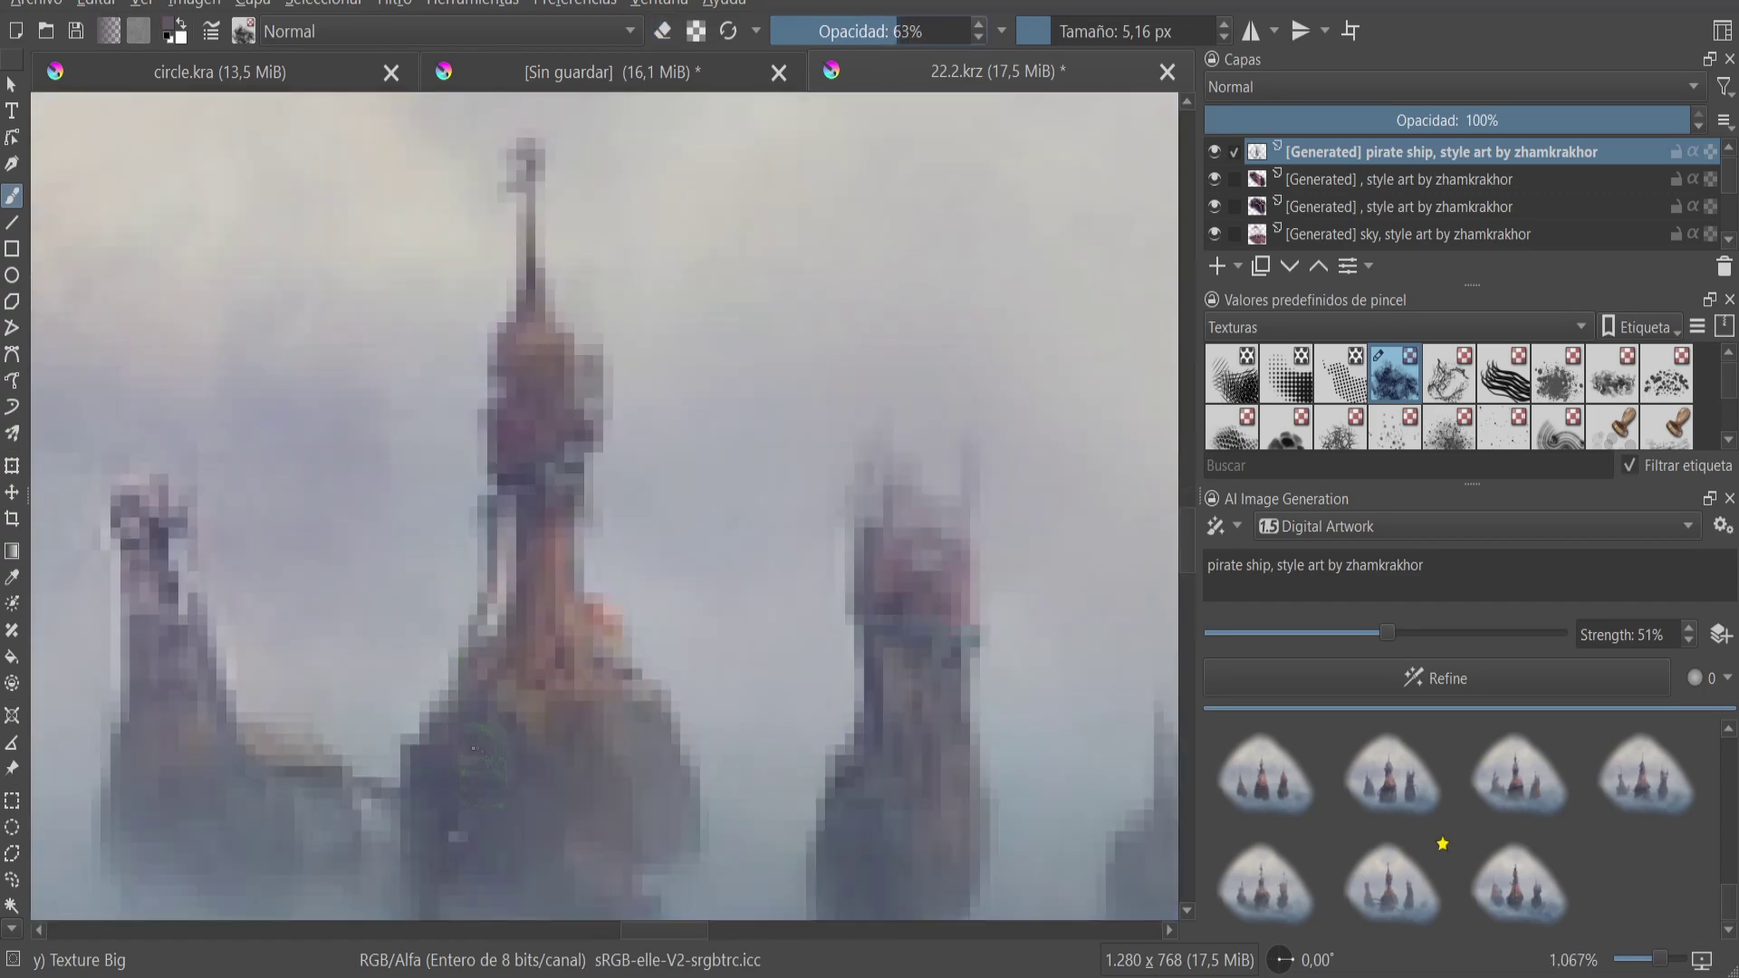
key(1)
scroll(272, 408, up, 6)
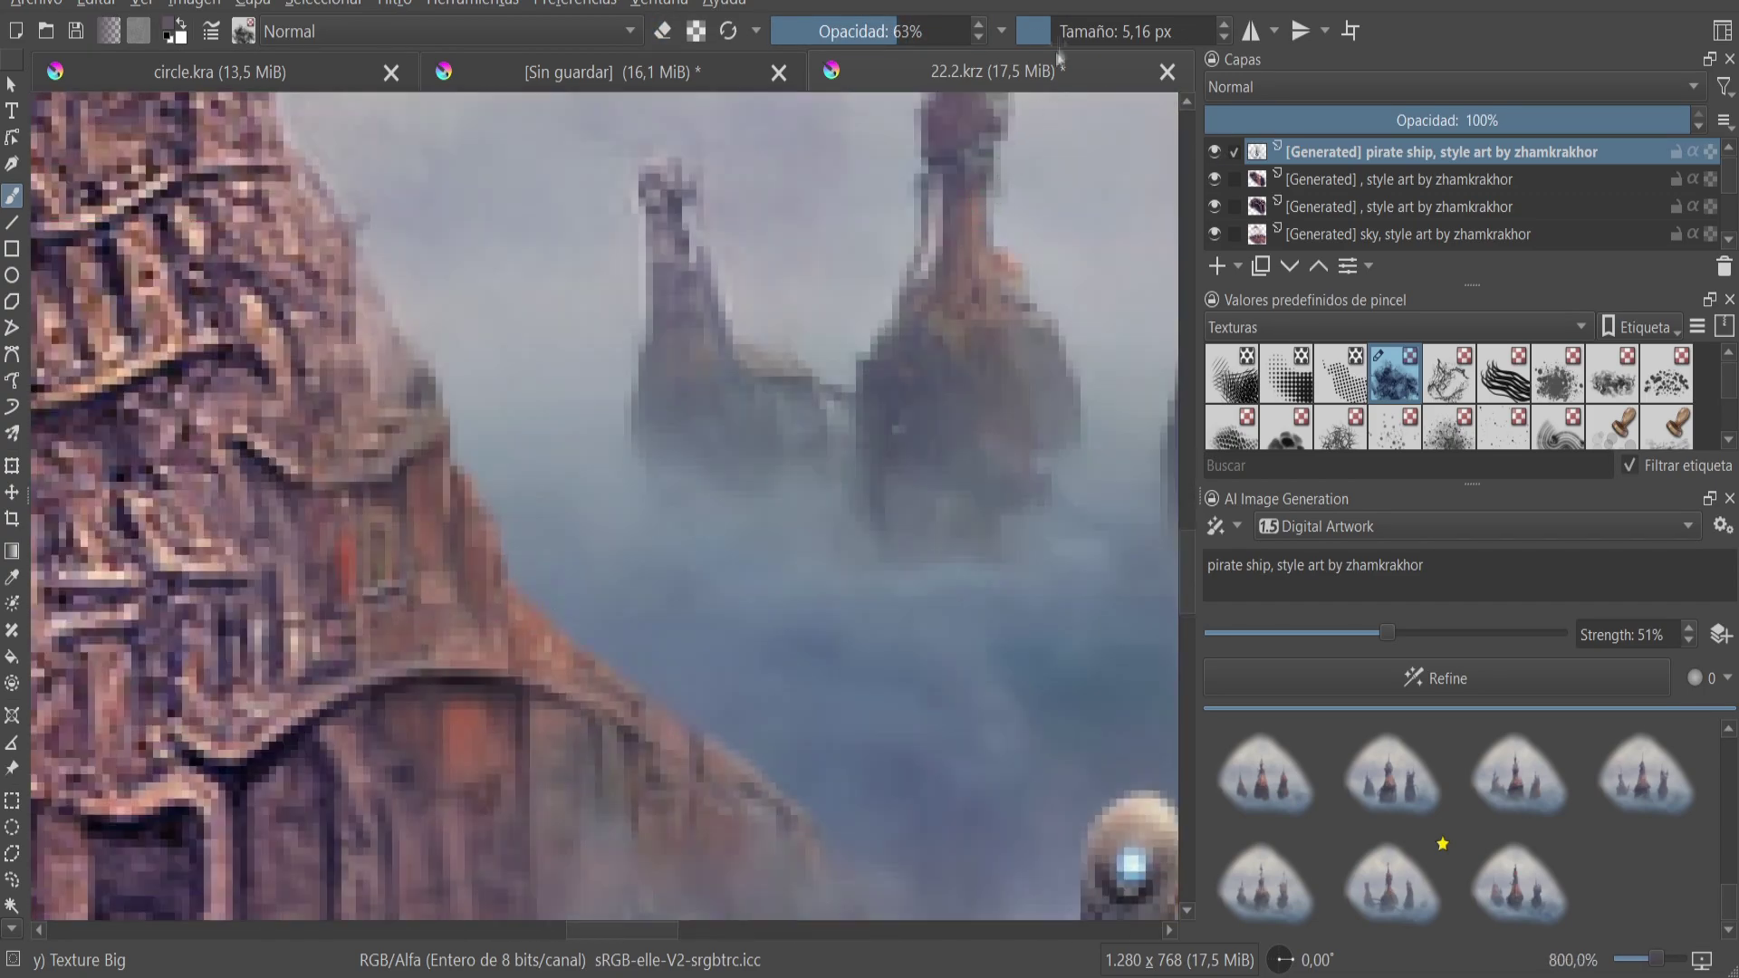
- Set the brush to 55% opacity and 1.15 px, sampling colour from the central spire
key(1)
scroll(678, 382, up, 6)
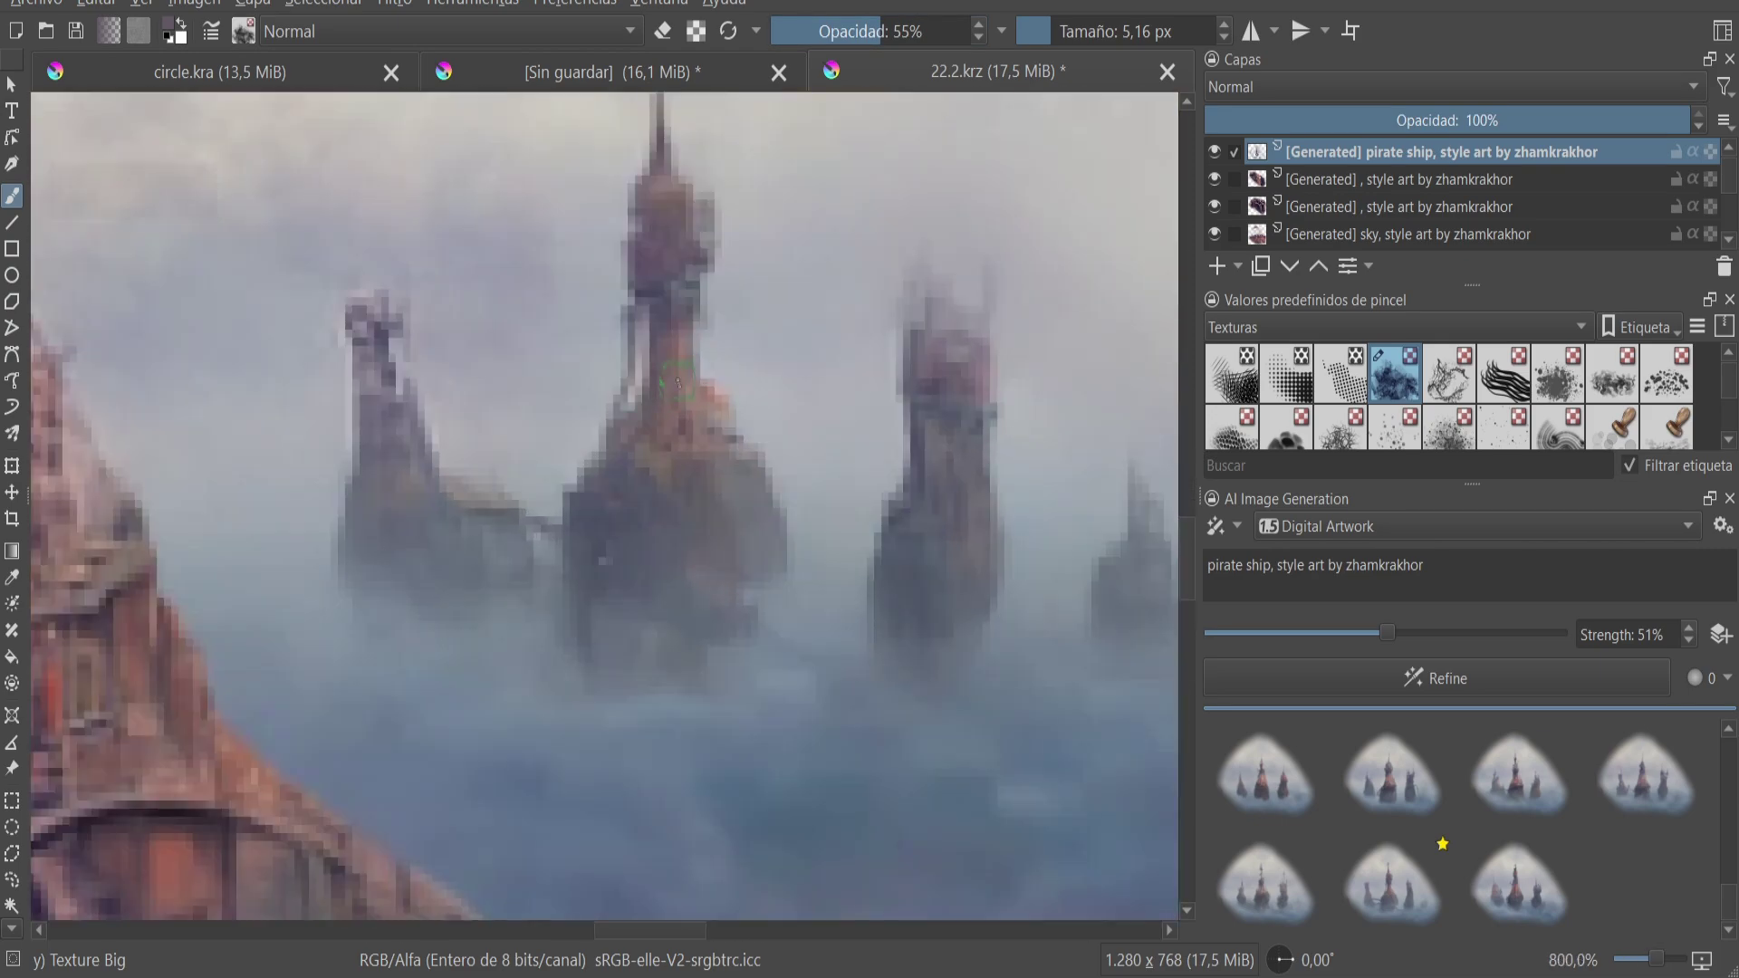
ctrl+click(722, 375)
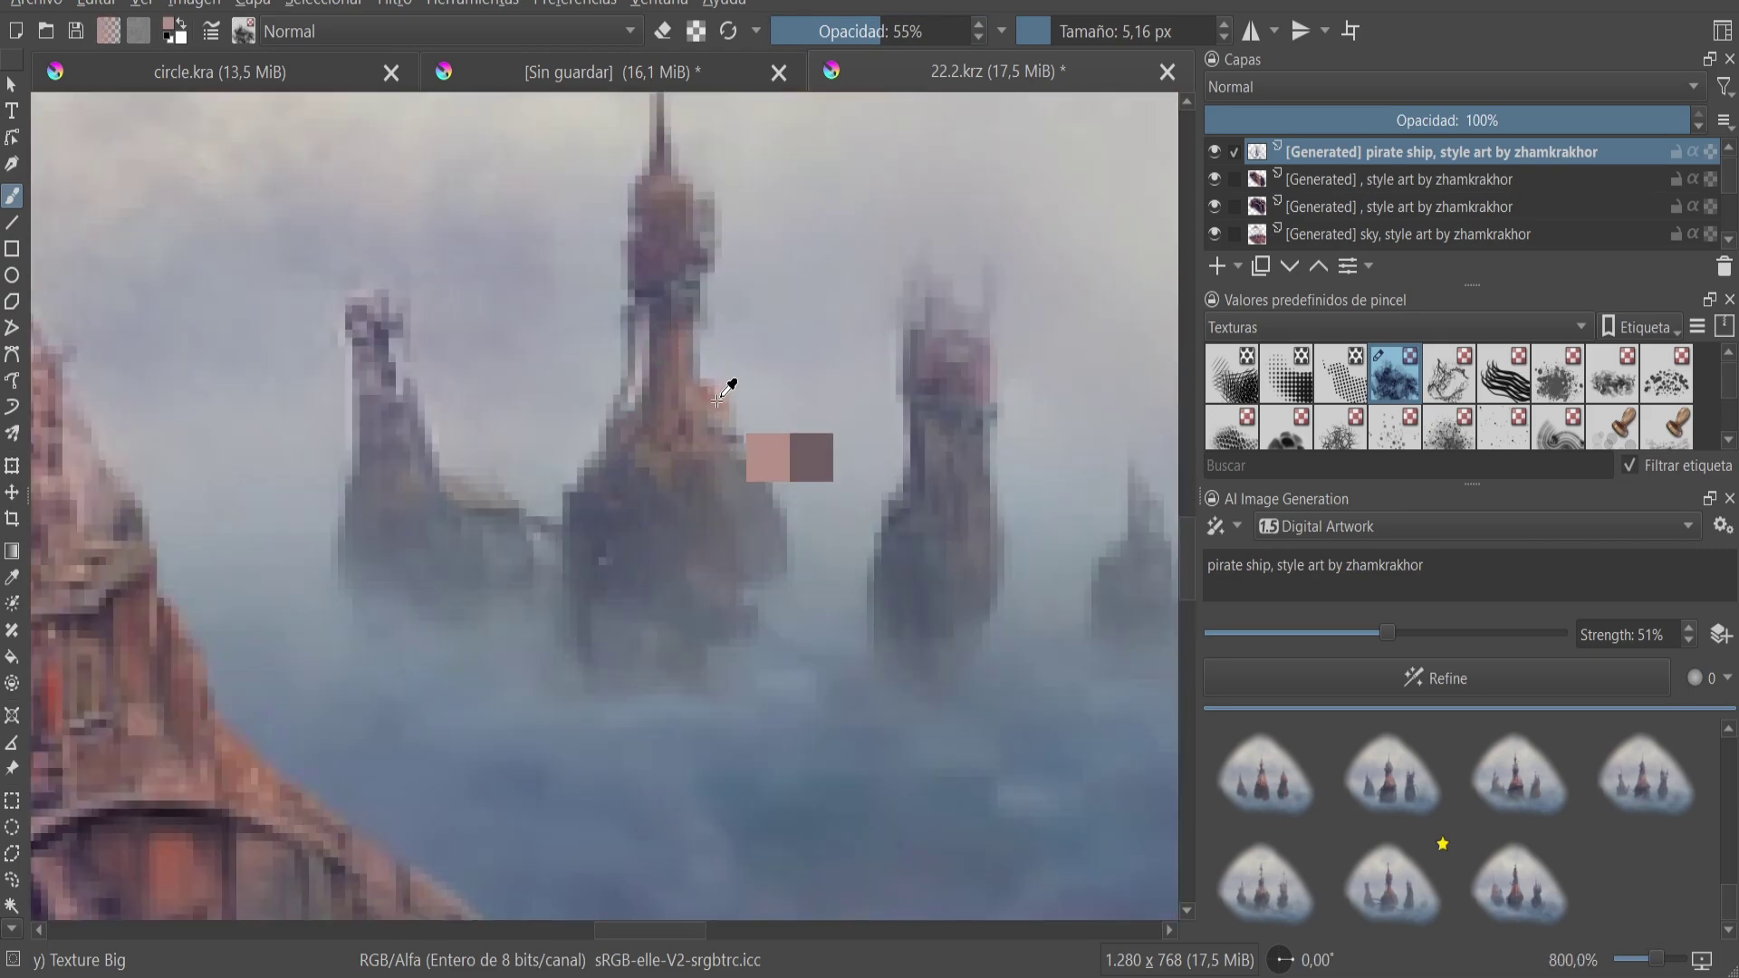
key(1)
scroll(641, 326, up, 6)
click(1030, 30)
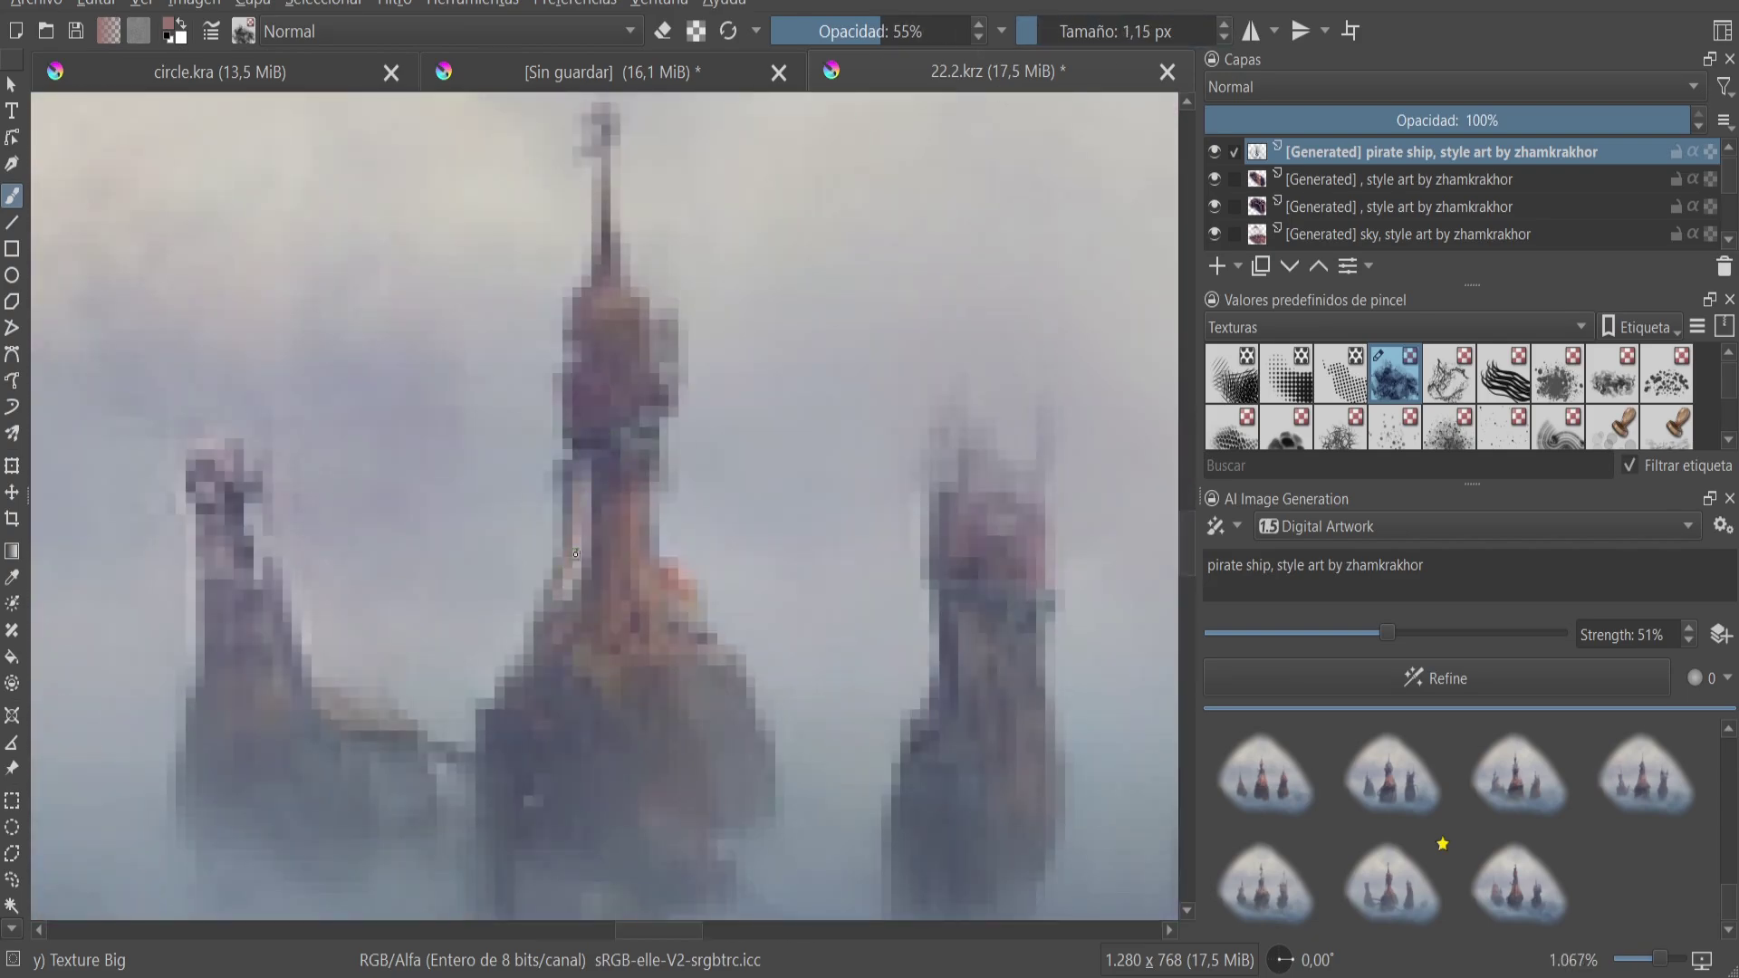
scroll(570, 584, down, 5)
scroll(453, 598, up, 4)
scroll(440, 617, down, 4)
scroll(780, 301, up, 4)
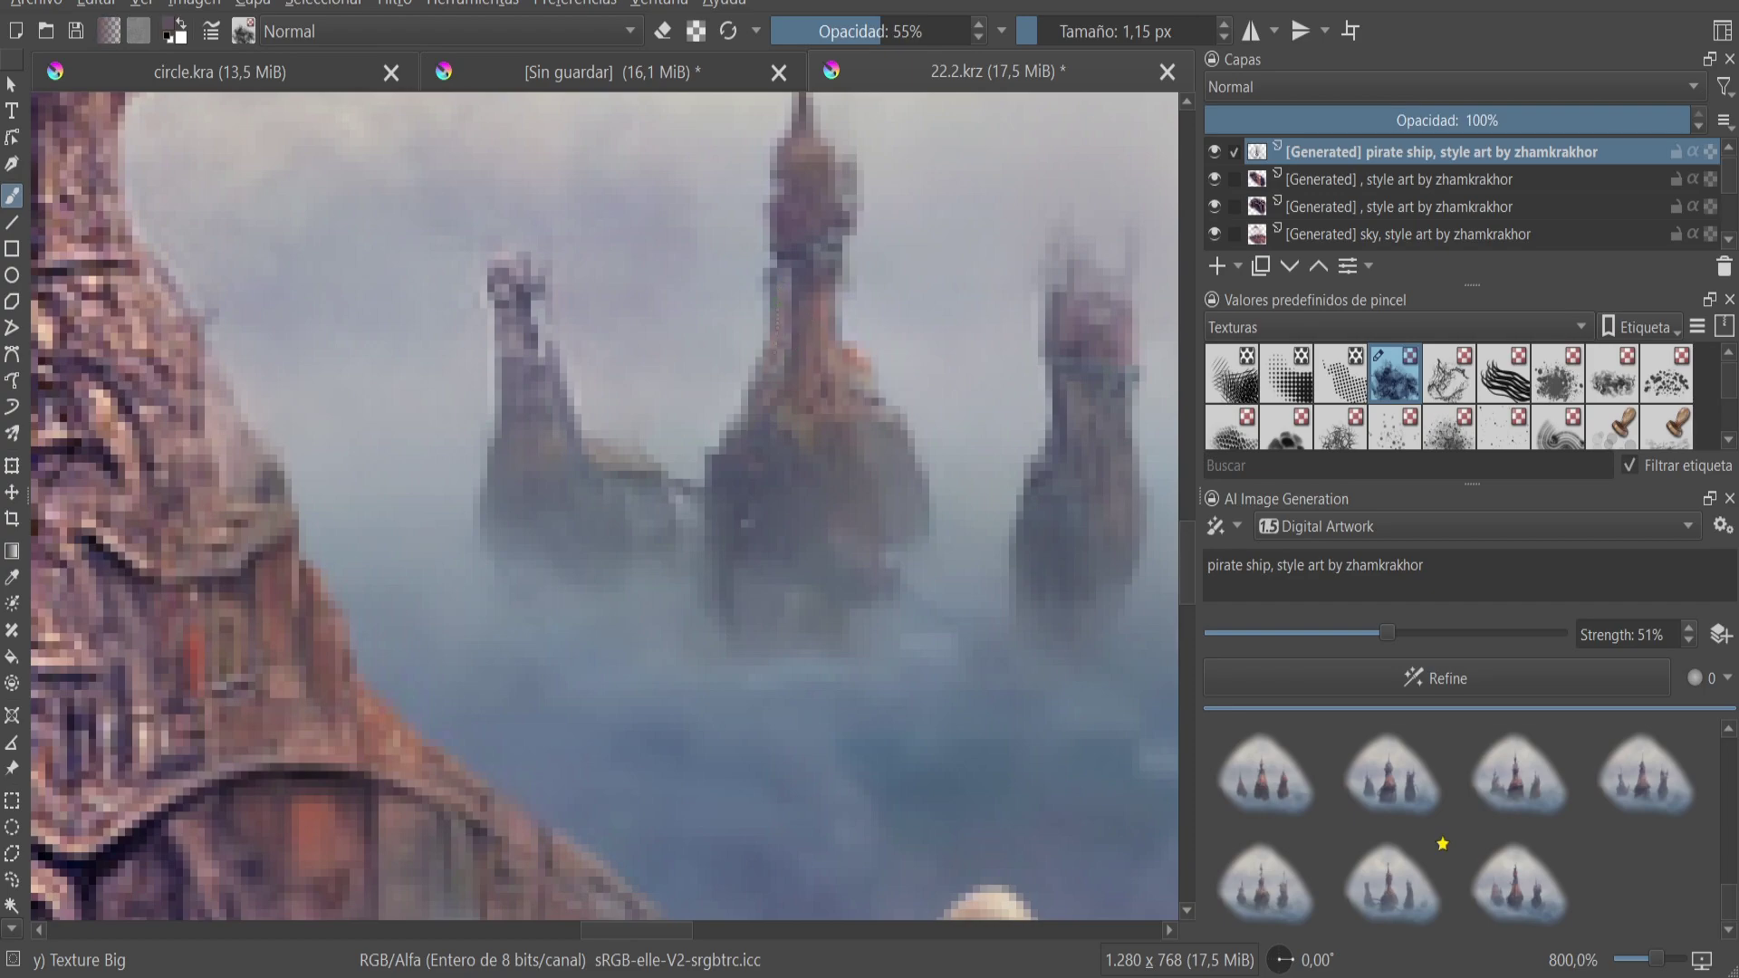
scroll(773, 302, down, 4)
scroll(997, 356, up, 2)
scroll(996, 356, up, 2)
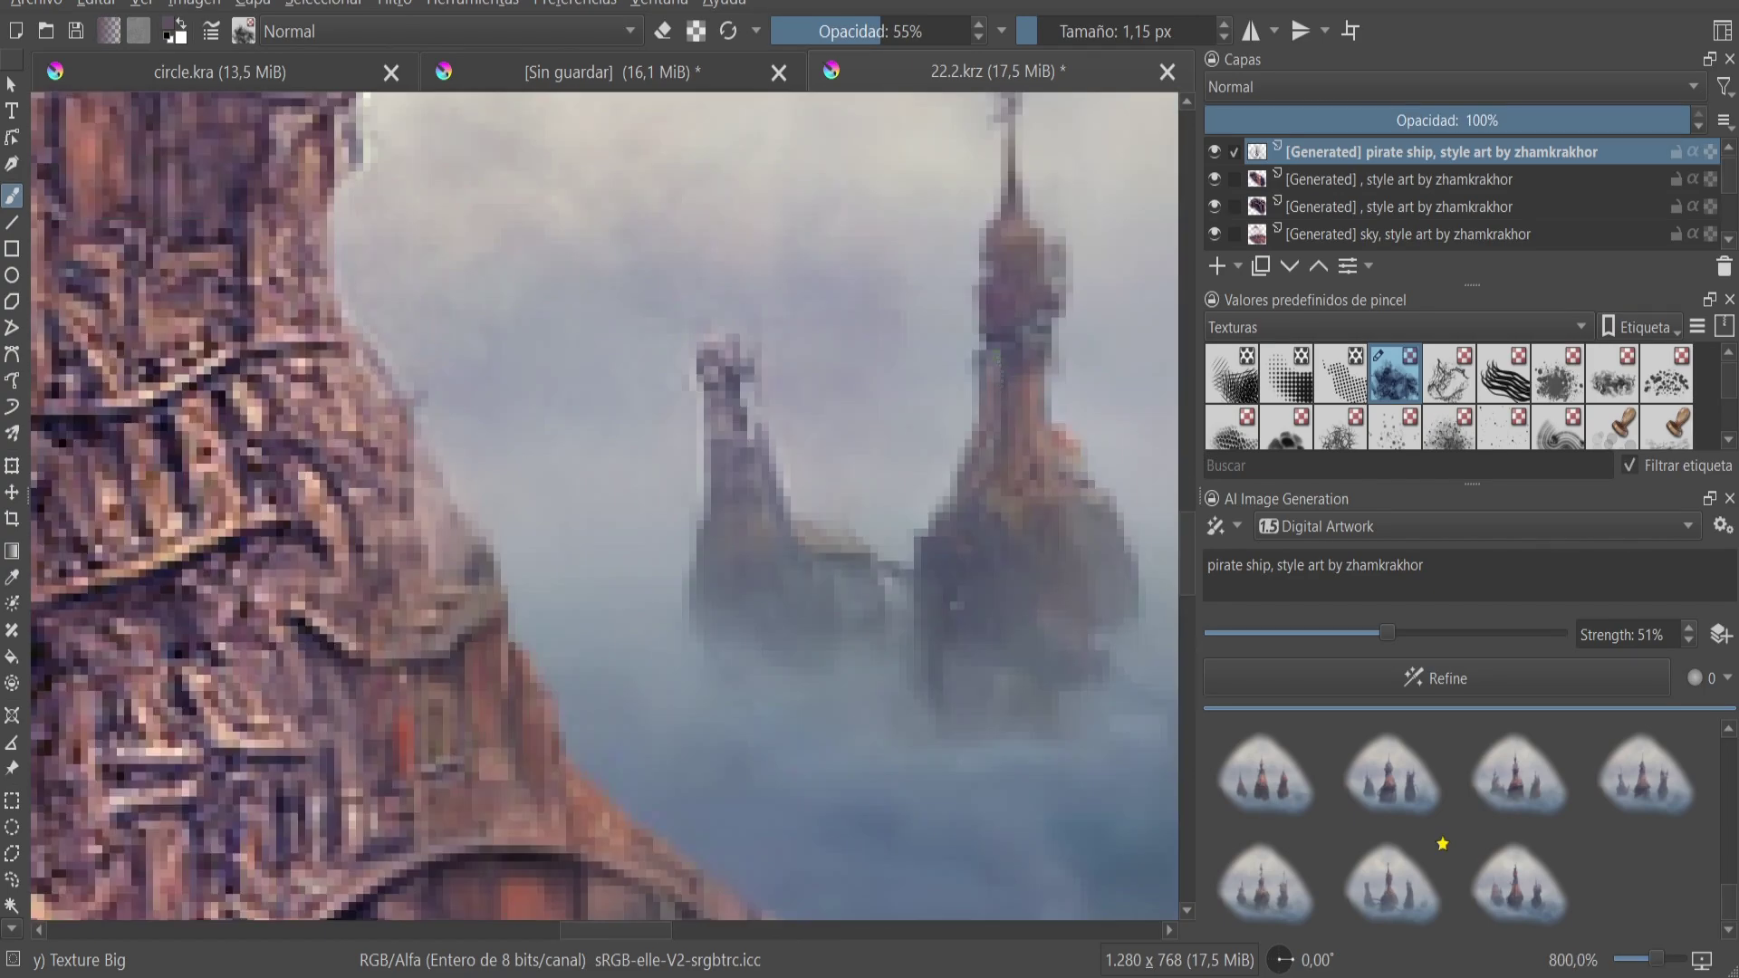
scroll(988, 366, down, 4)
scroll(634, 453, up, 2)
click(11, 853)
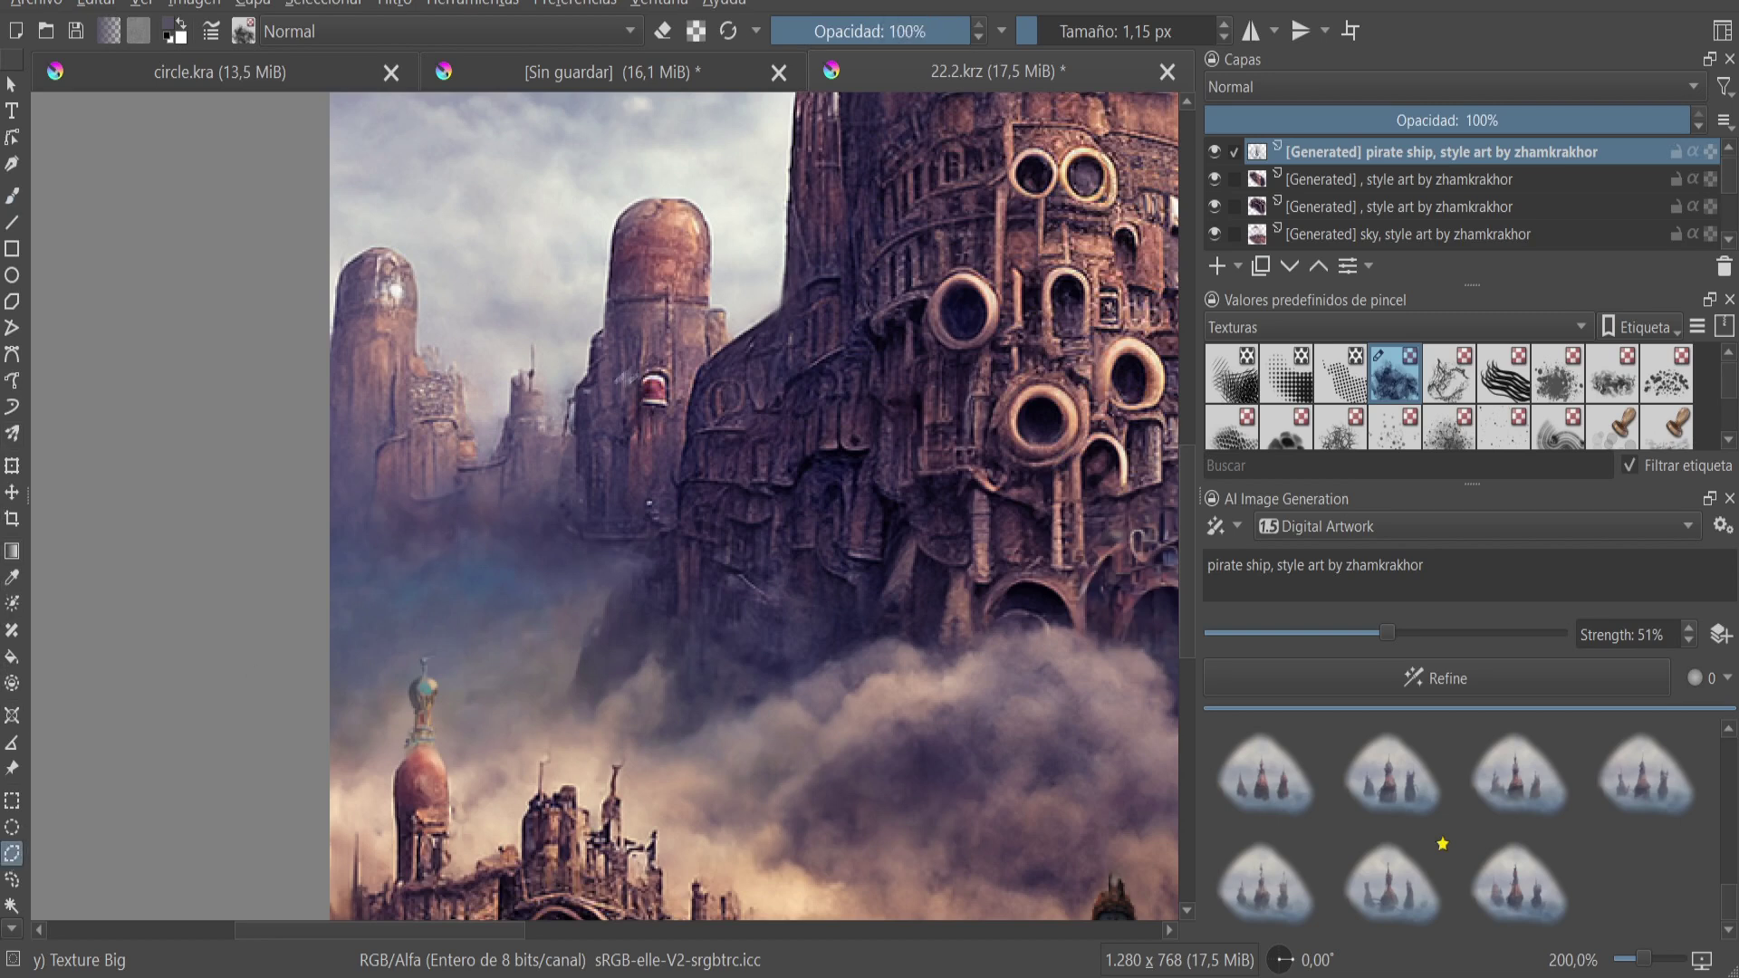
- Change the prompt to 'old window' and generate window variations for the left tower
click(12, 879)
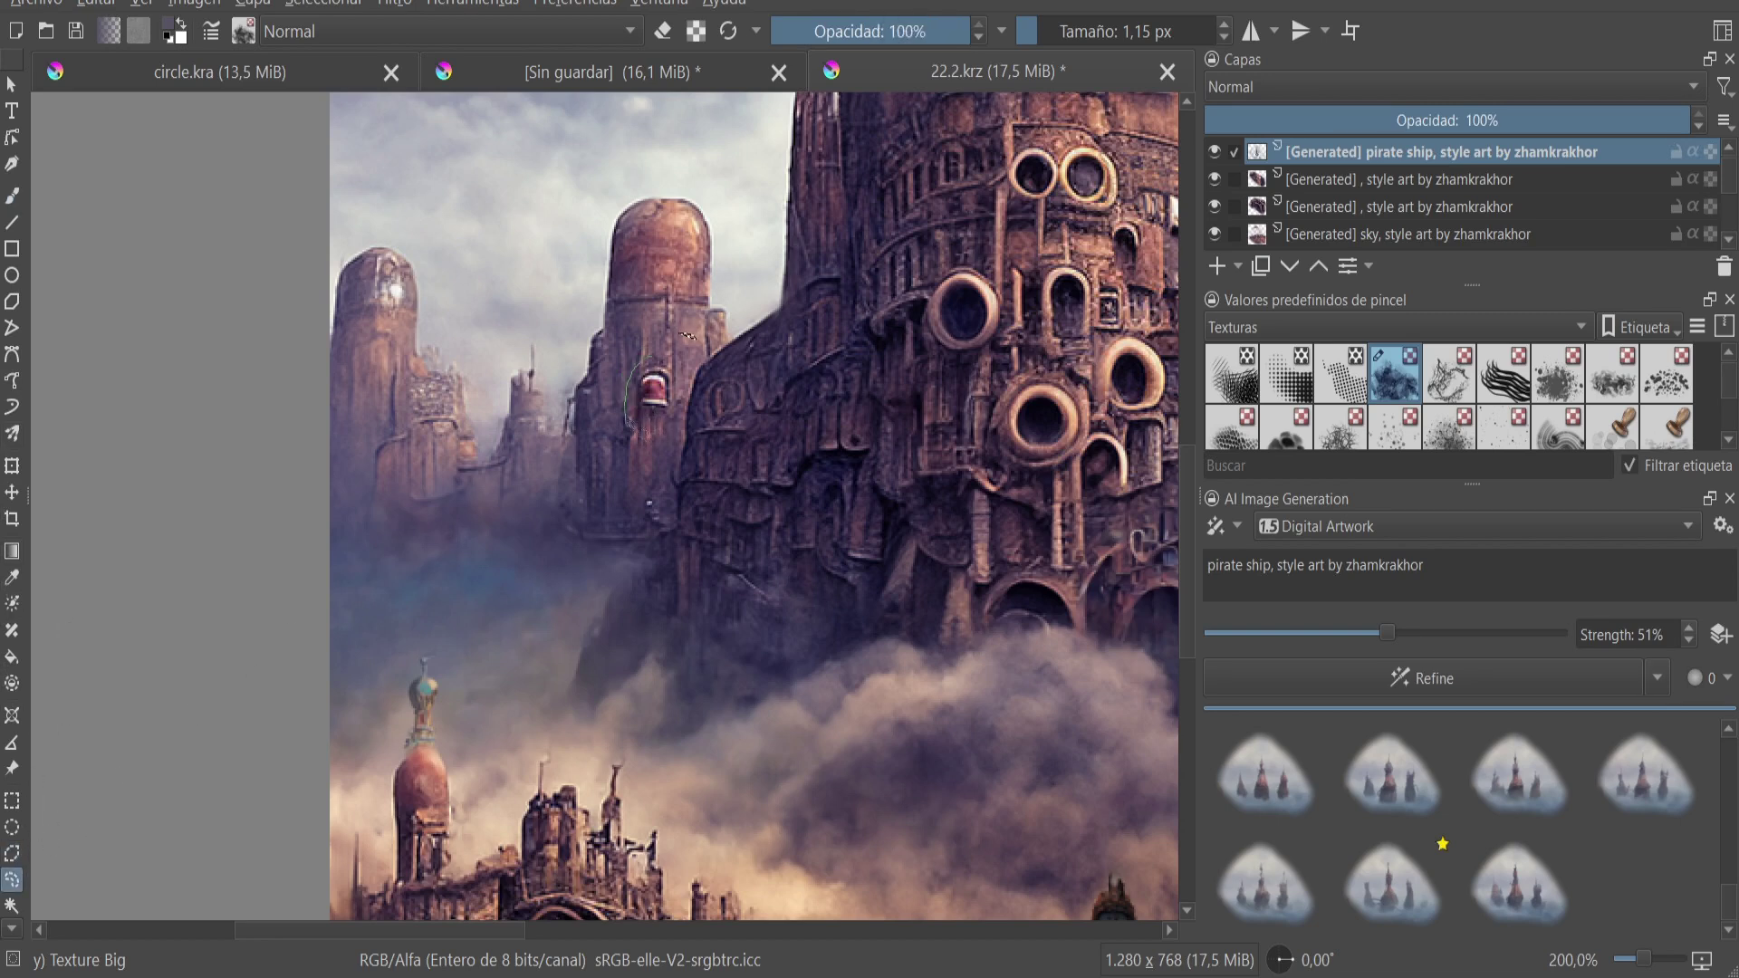
drag(1272, 564, 1207, 563)
text(old window)
key(shift+Return)
scroll(572, 350, down, 3)
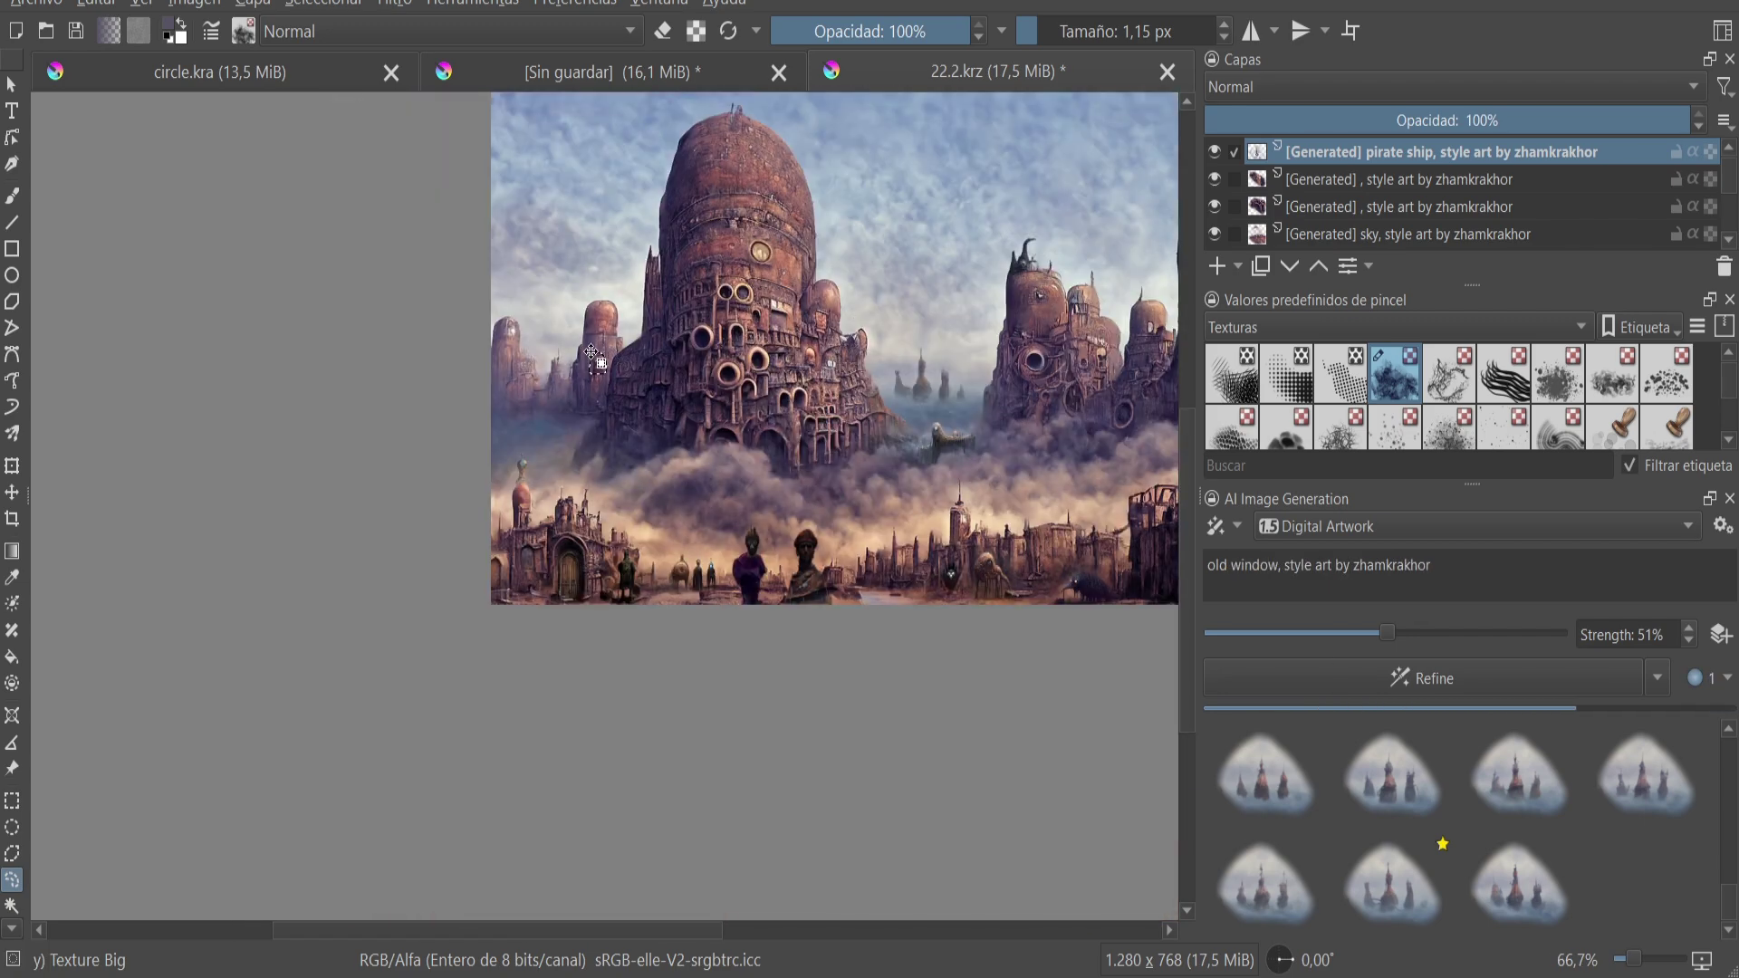
scroll(593, 353, up, 2)
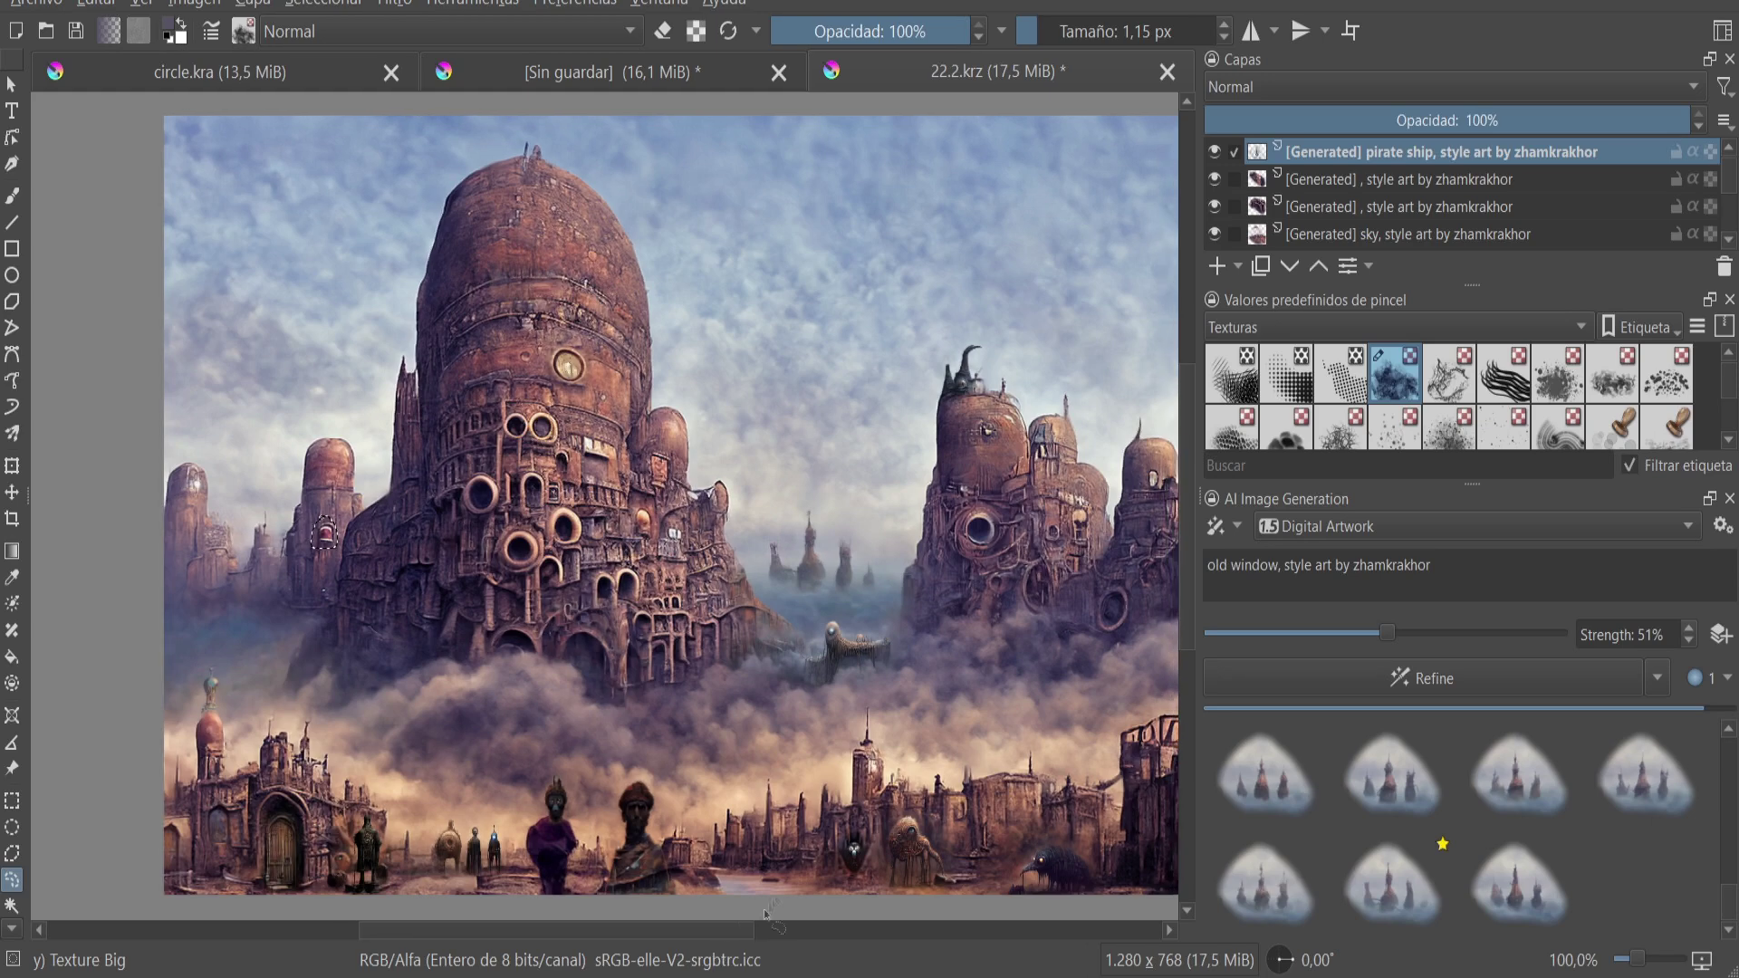
scroll(353, 532, up, 2)
scroll(353, 533, up, 1)
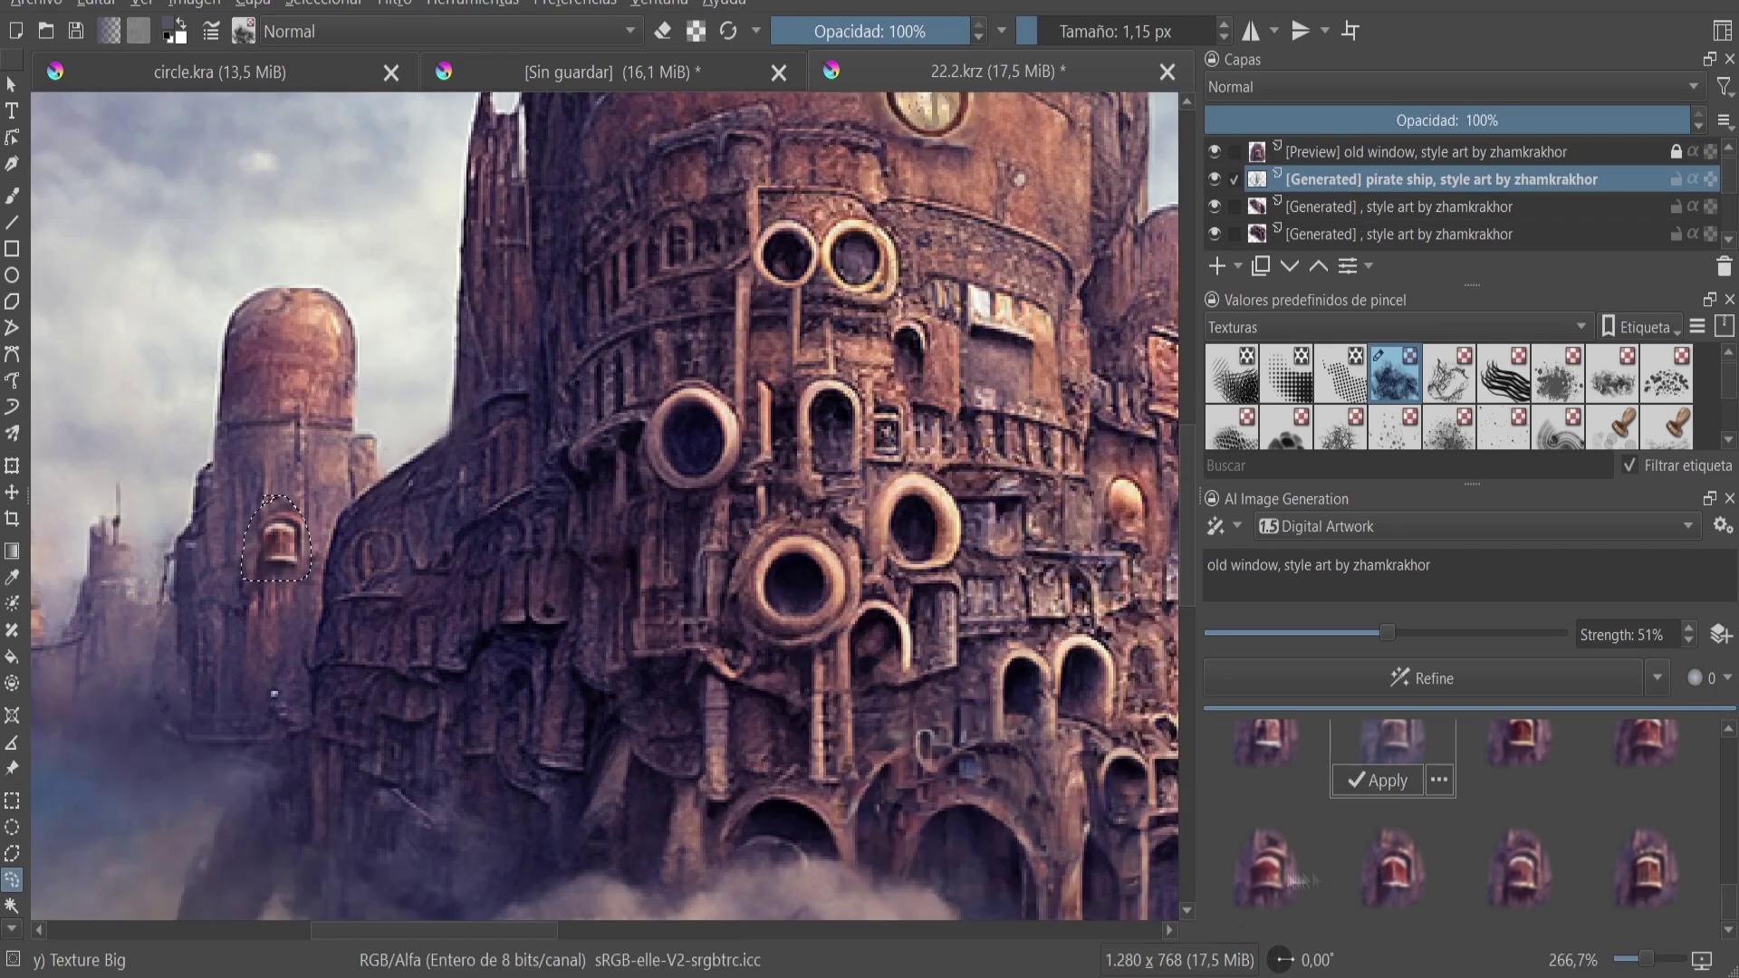
- Apply a window variant as a layer, then refine again at 77% strength
click(1389, 864)
drag(1387, 632, 1476, 638)
click(1431, 678)
scroll(444, 540, down, 3)
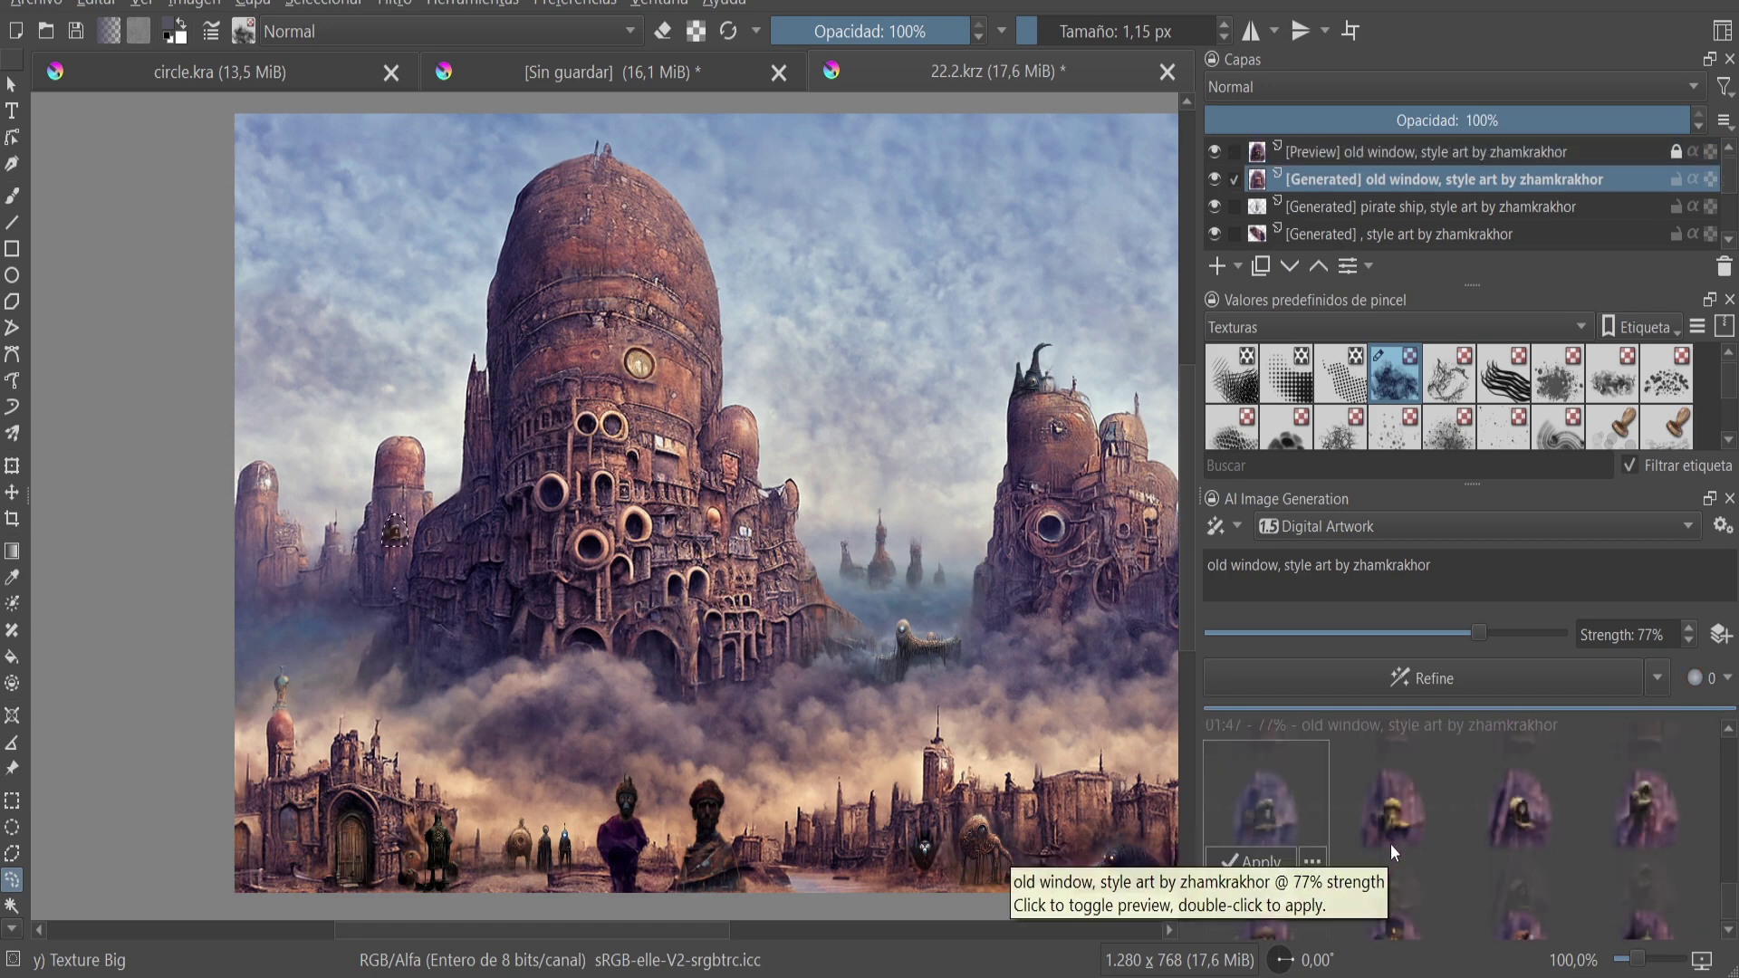
scroll(743, 860, up, 1)
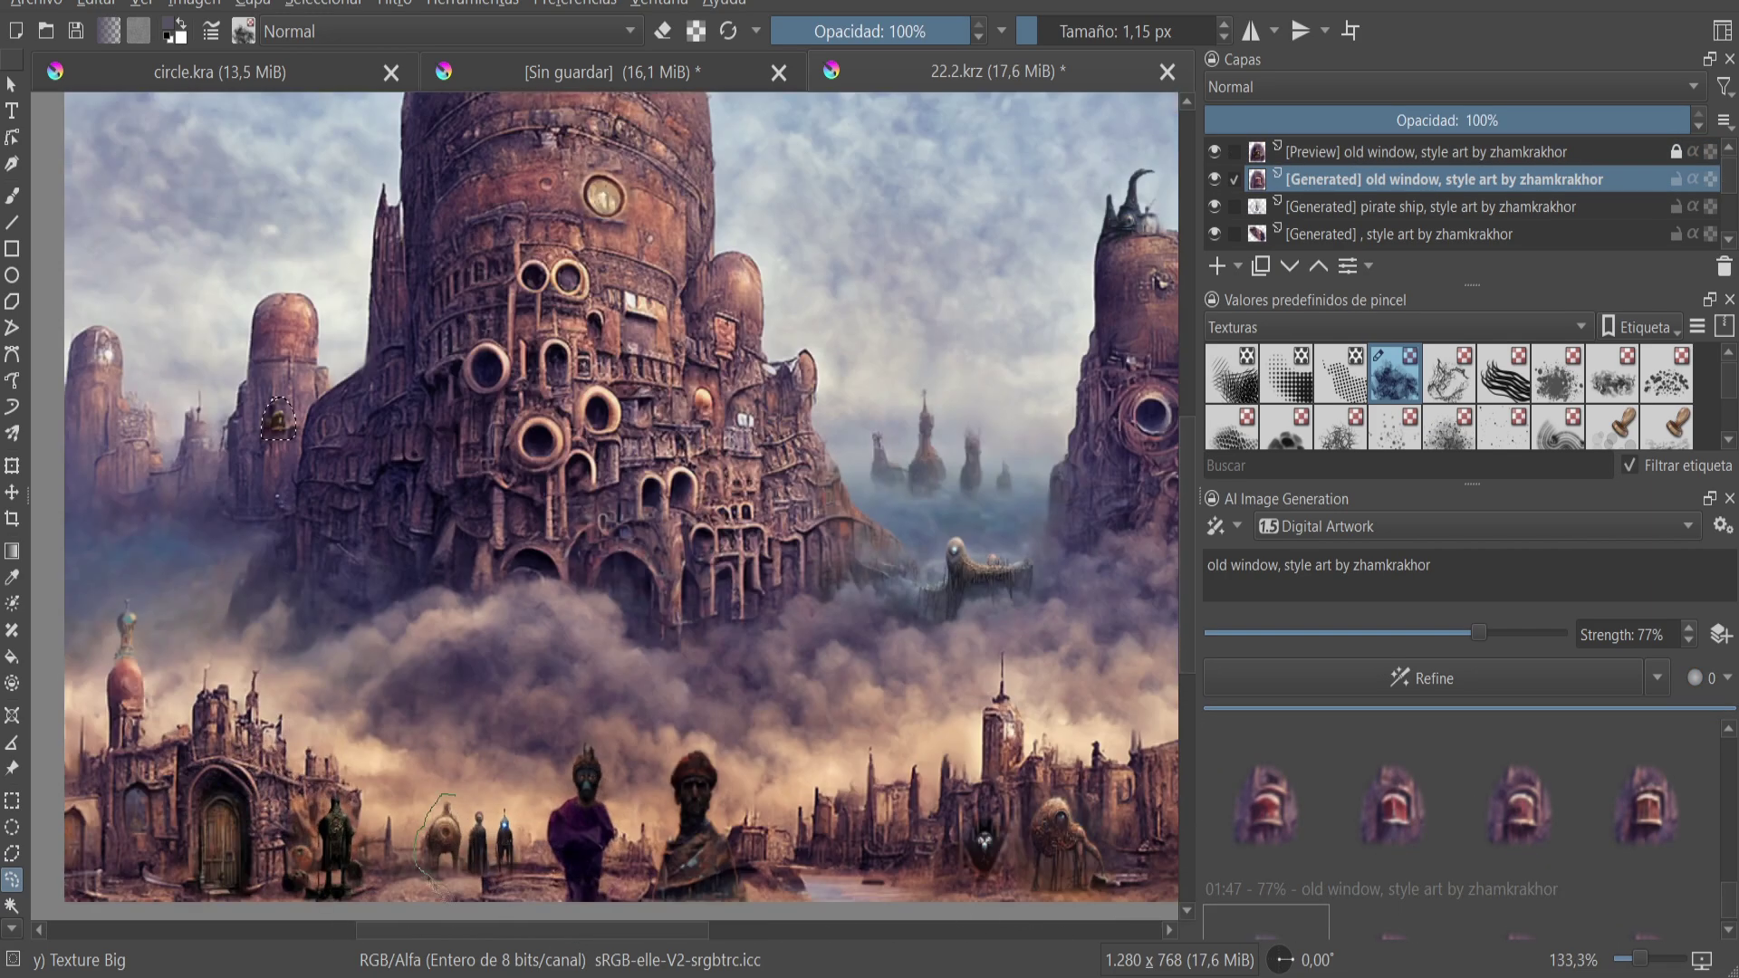
- Replace the prompt with 'strange horror animal' and refine at about 62% strength
key(ctrl+a)
text(strange horror anim)
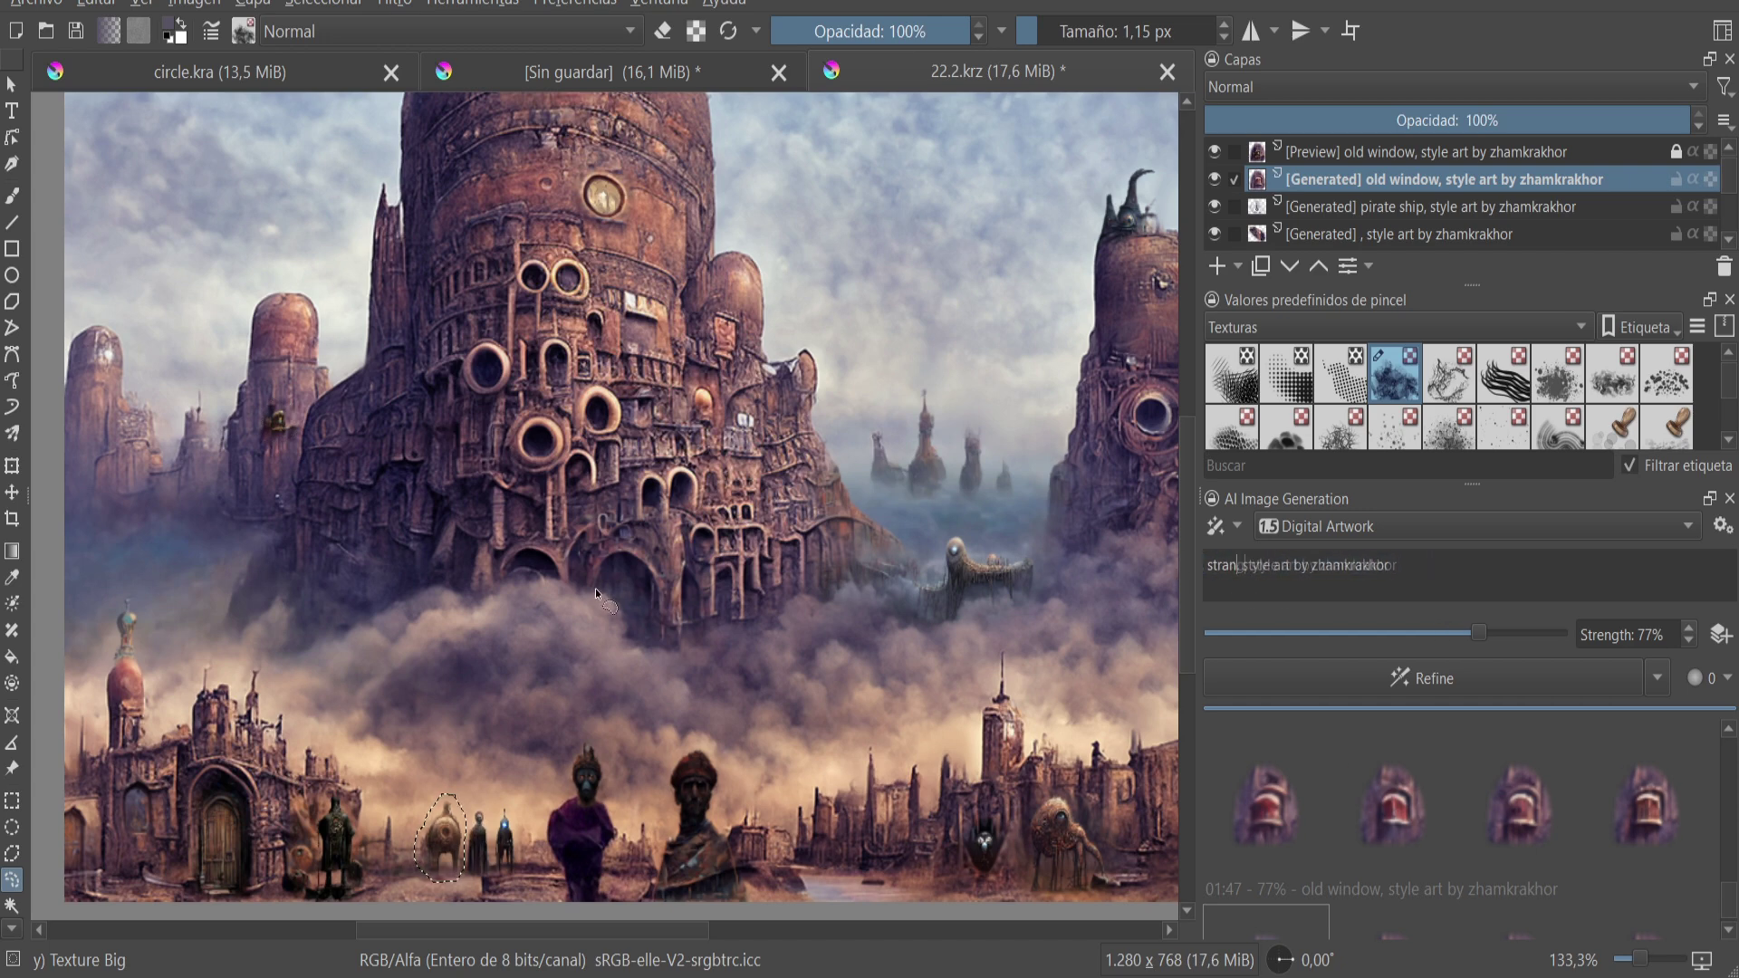
drag(1479, 633, 1420, 633)
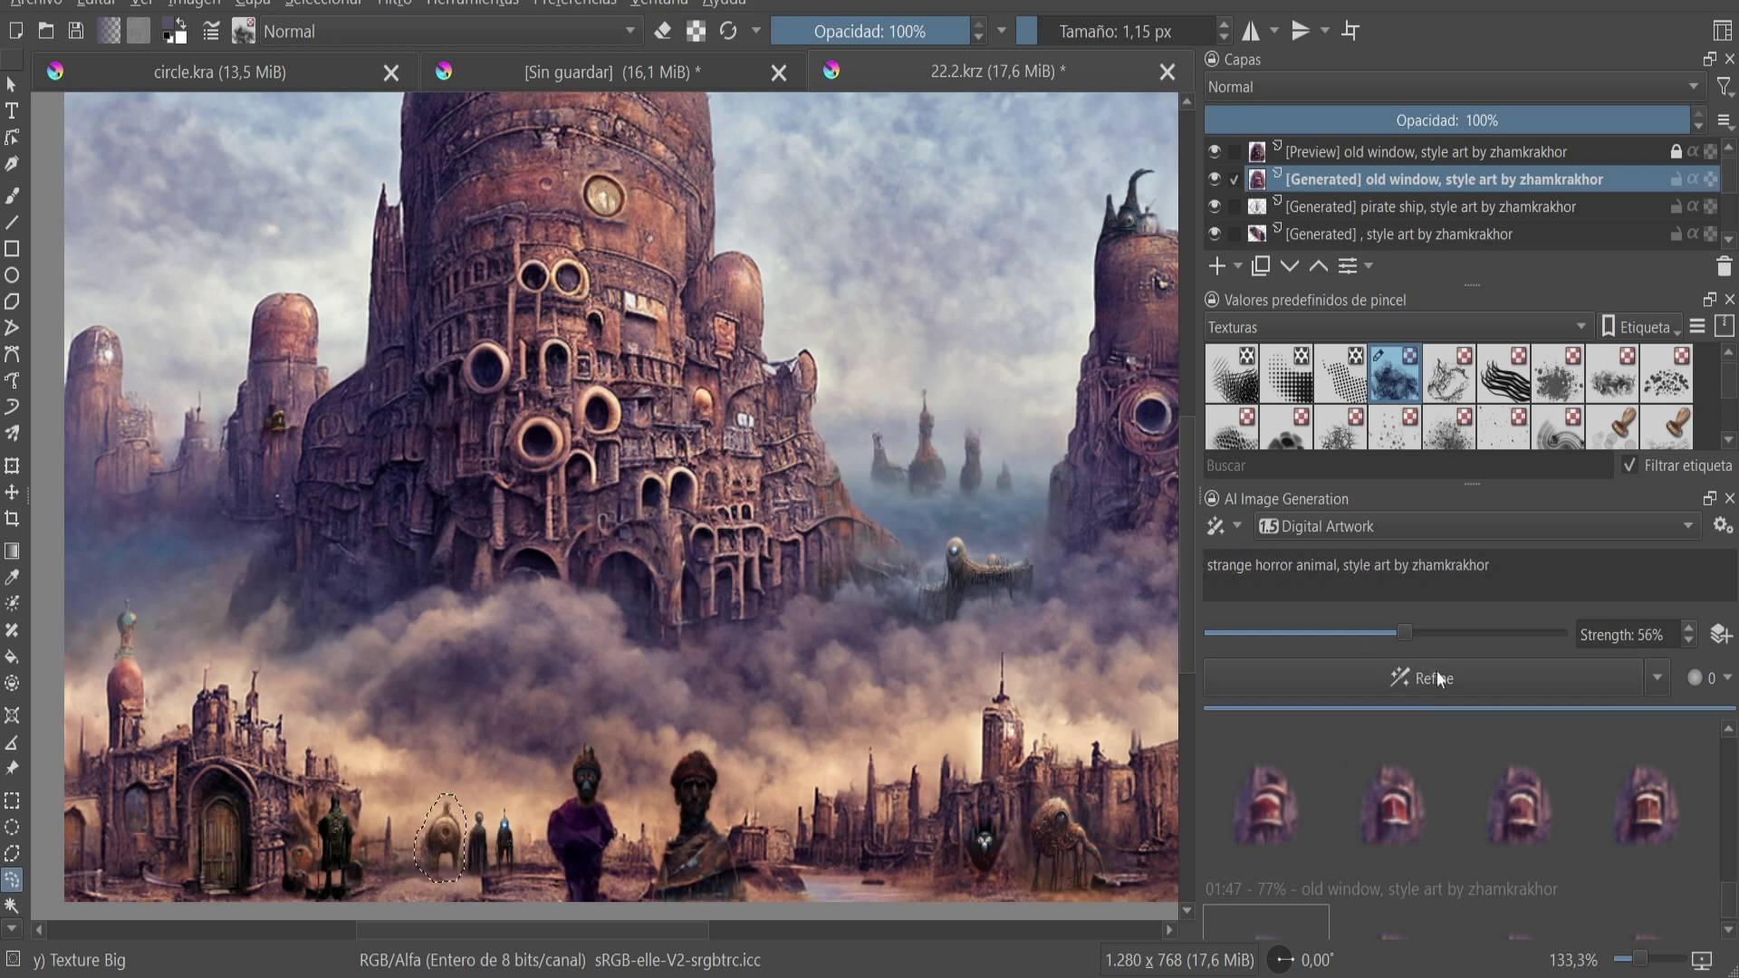
click(1439, 677)
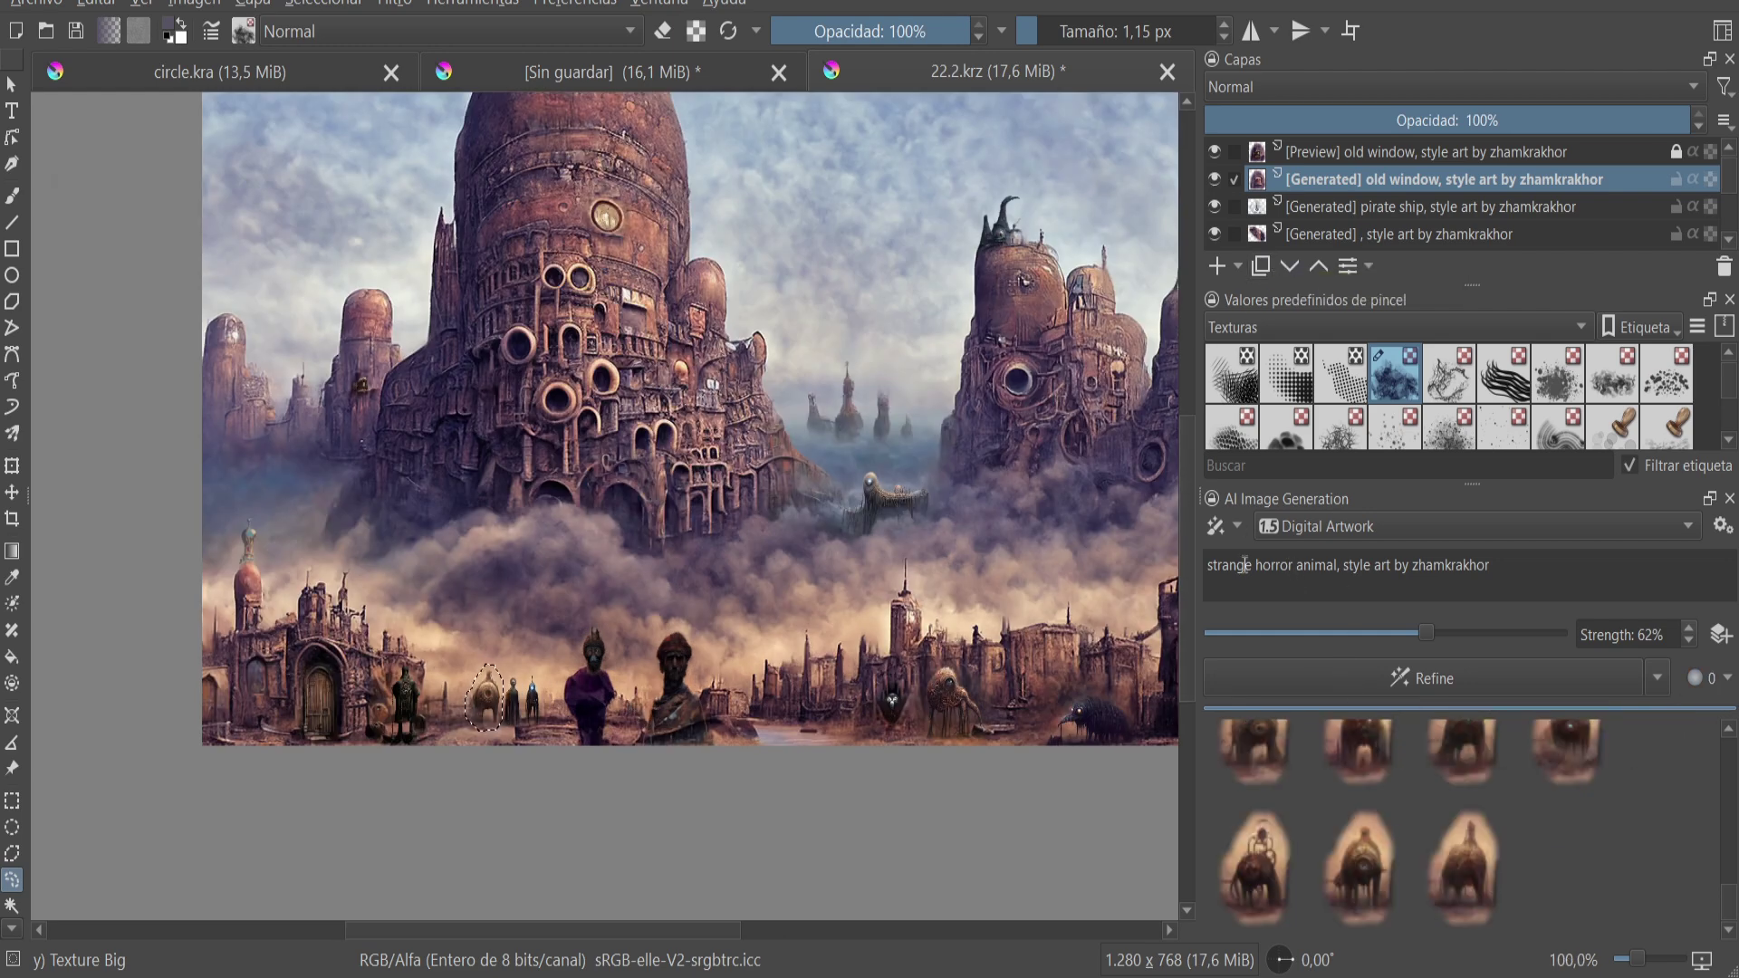
scroll(1583, 824, down, 1)
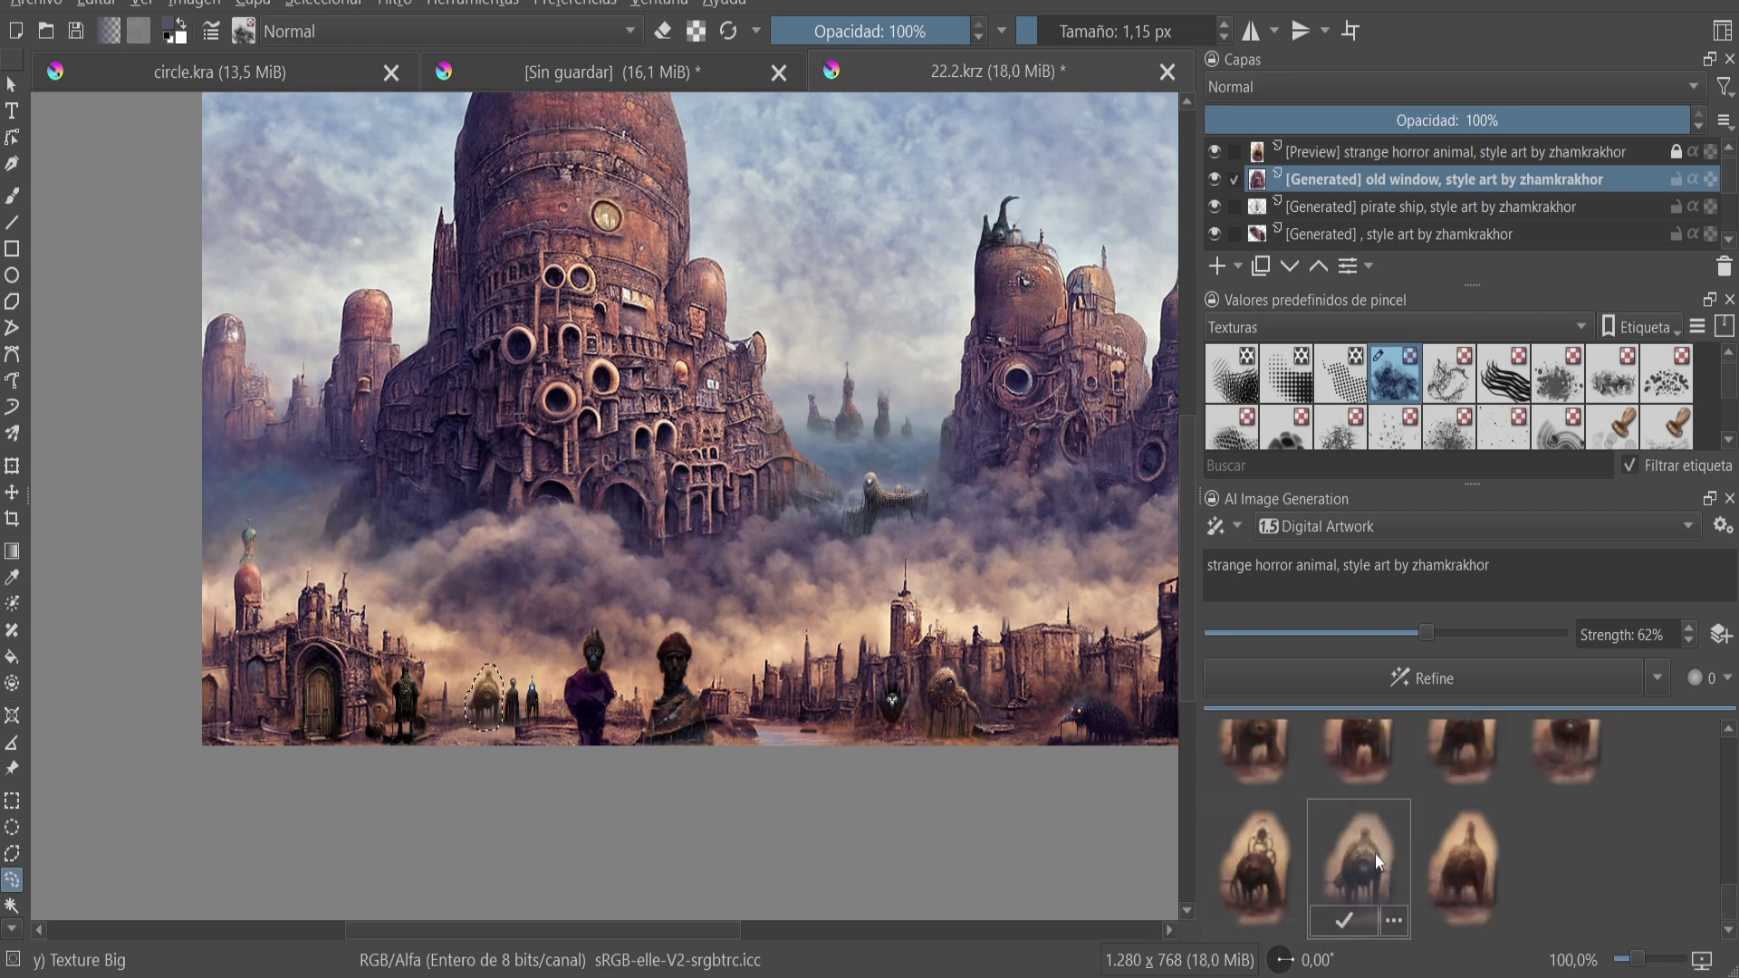
ctrl+scroll(688, 688, up, 1)
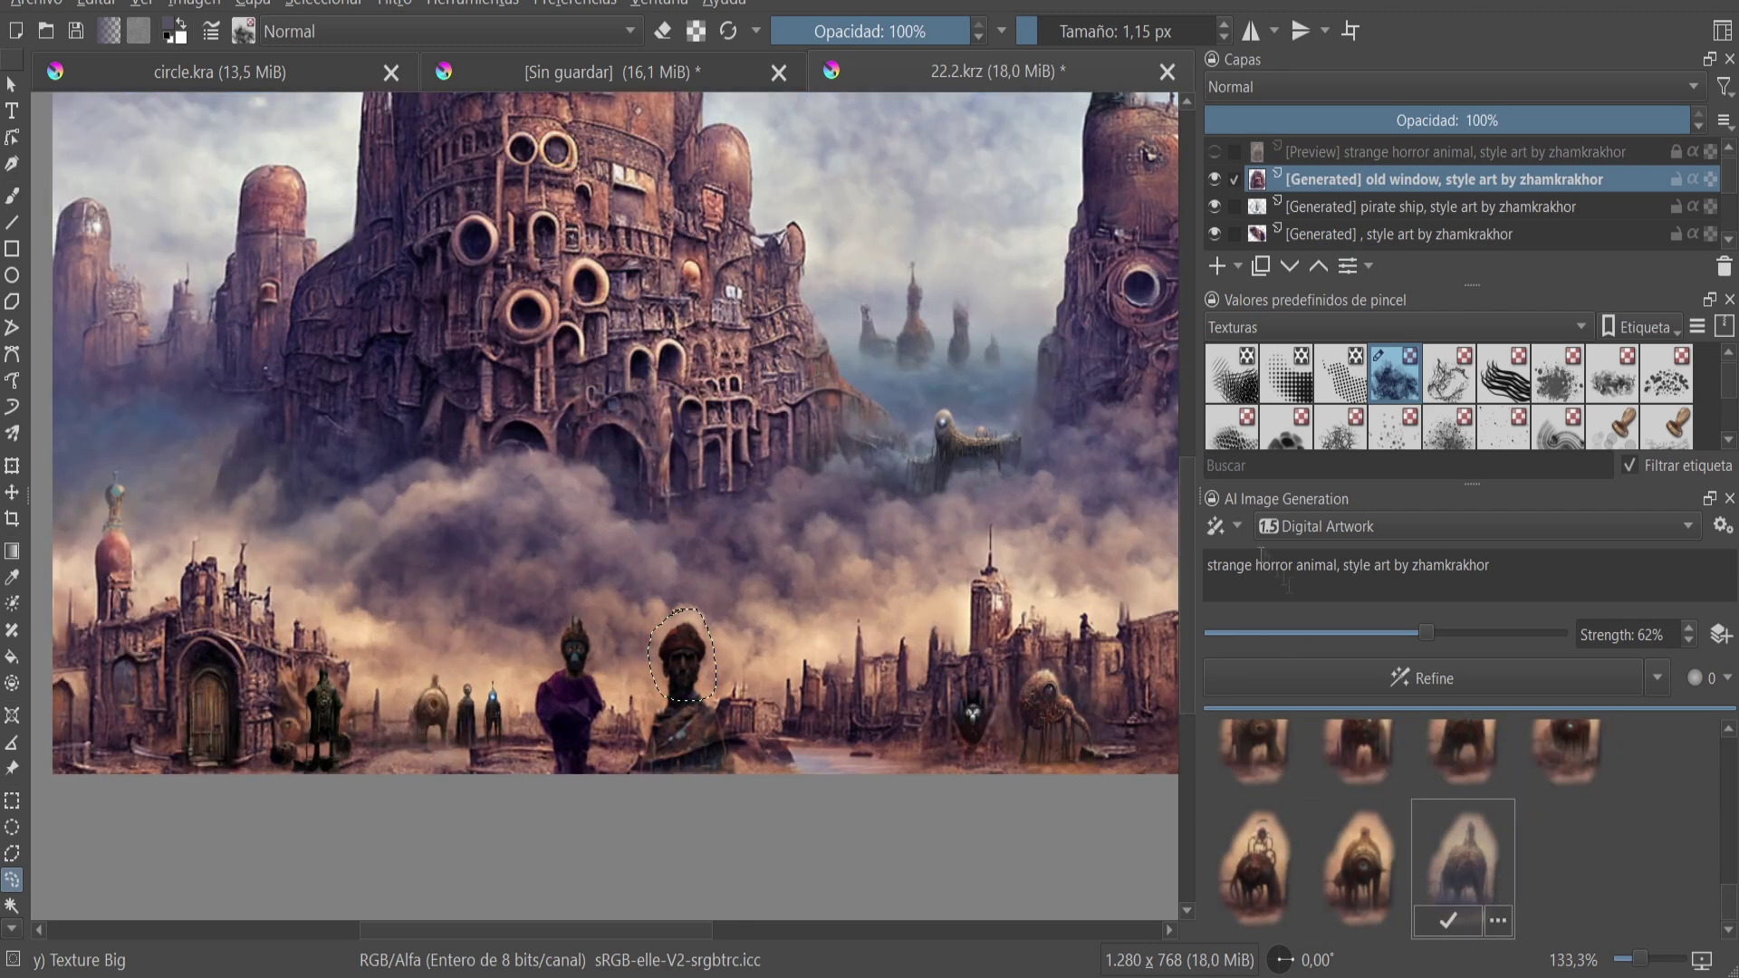
- Change the prompt to 'horror man portrait' and refine at 73% strength
drag(1207, 566, 1344, 566)
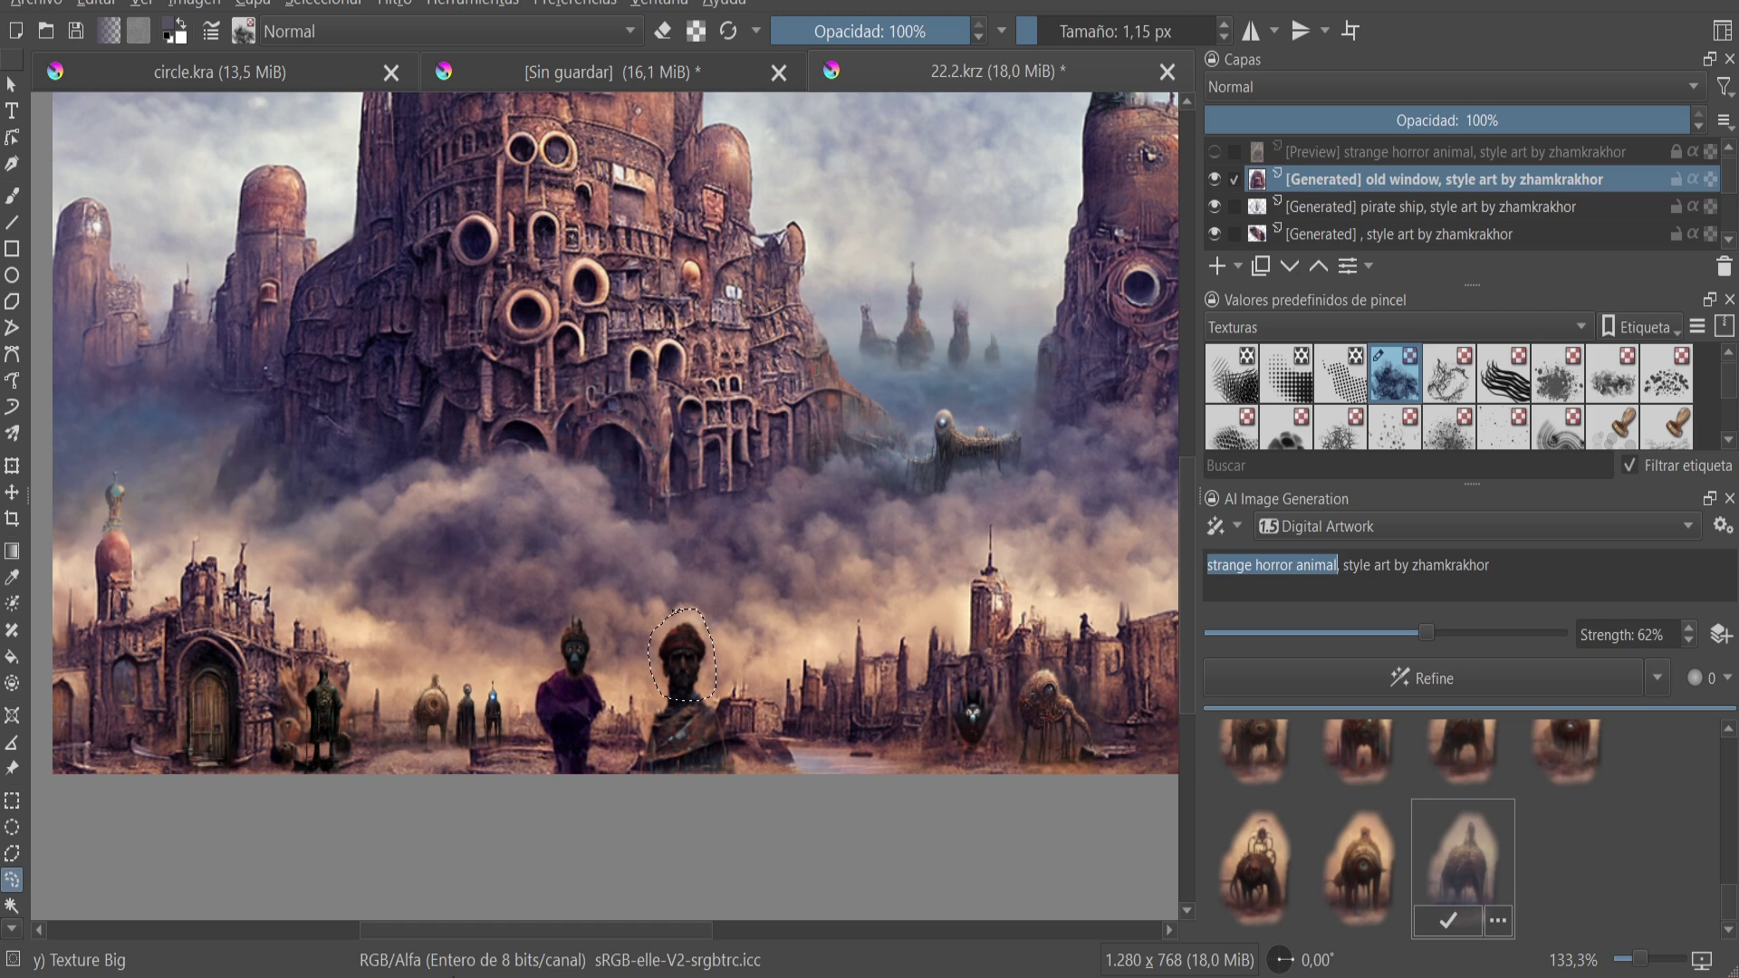
text(horror man portrait)
drag(1427, 633, 1464, 633)
click(1421, 679)
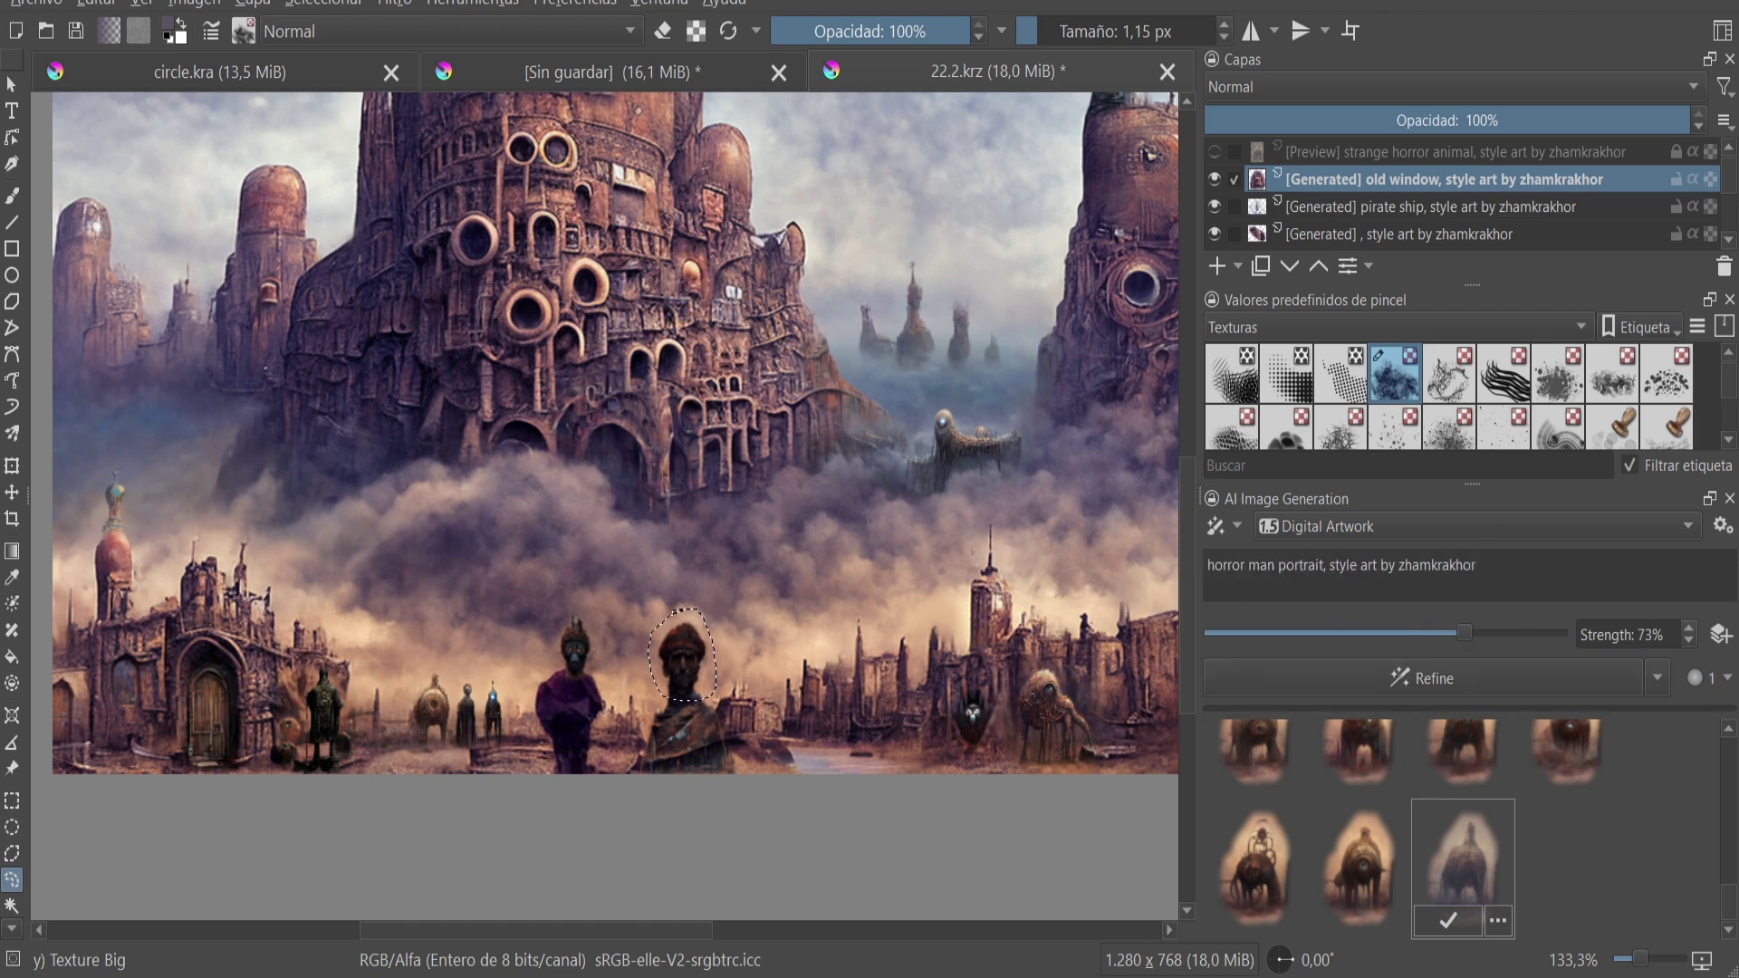
ctrl+scroll(761, 710, down, 1)
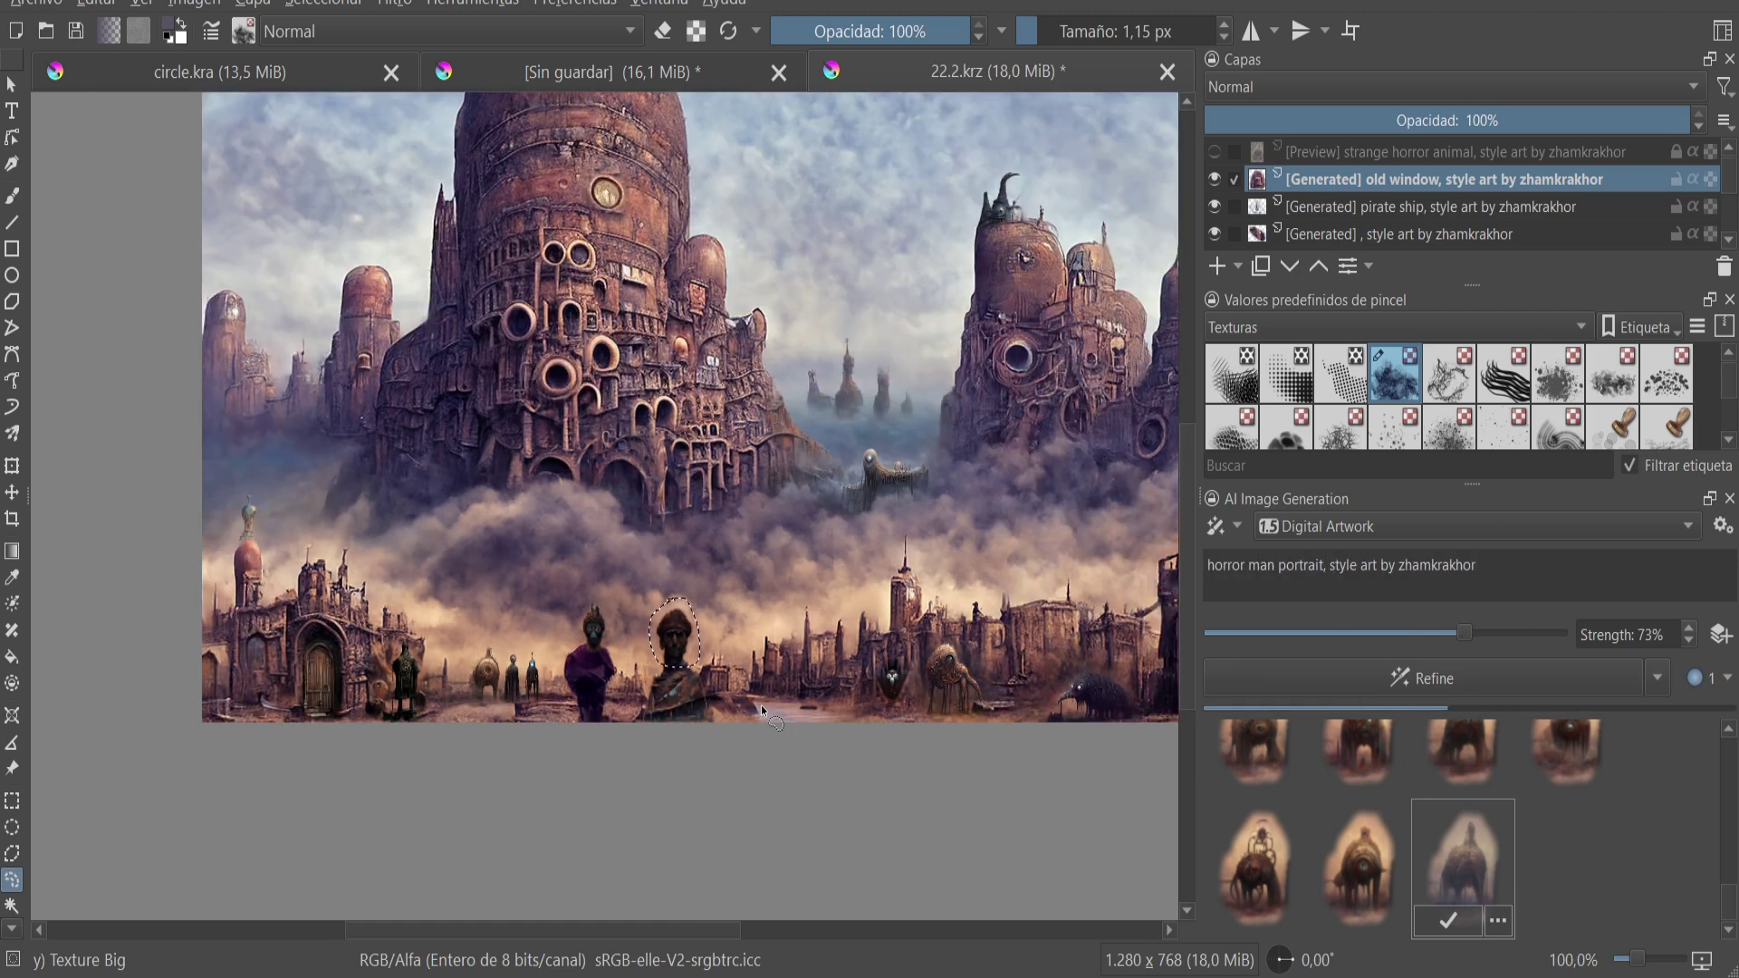
- Apply the bald-head portrait result to the bearded figure's head
drag(707, 929, 743, 939)
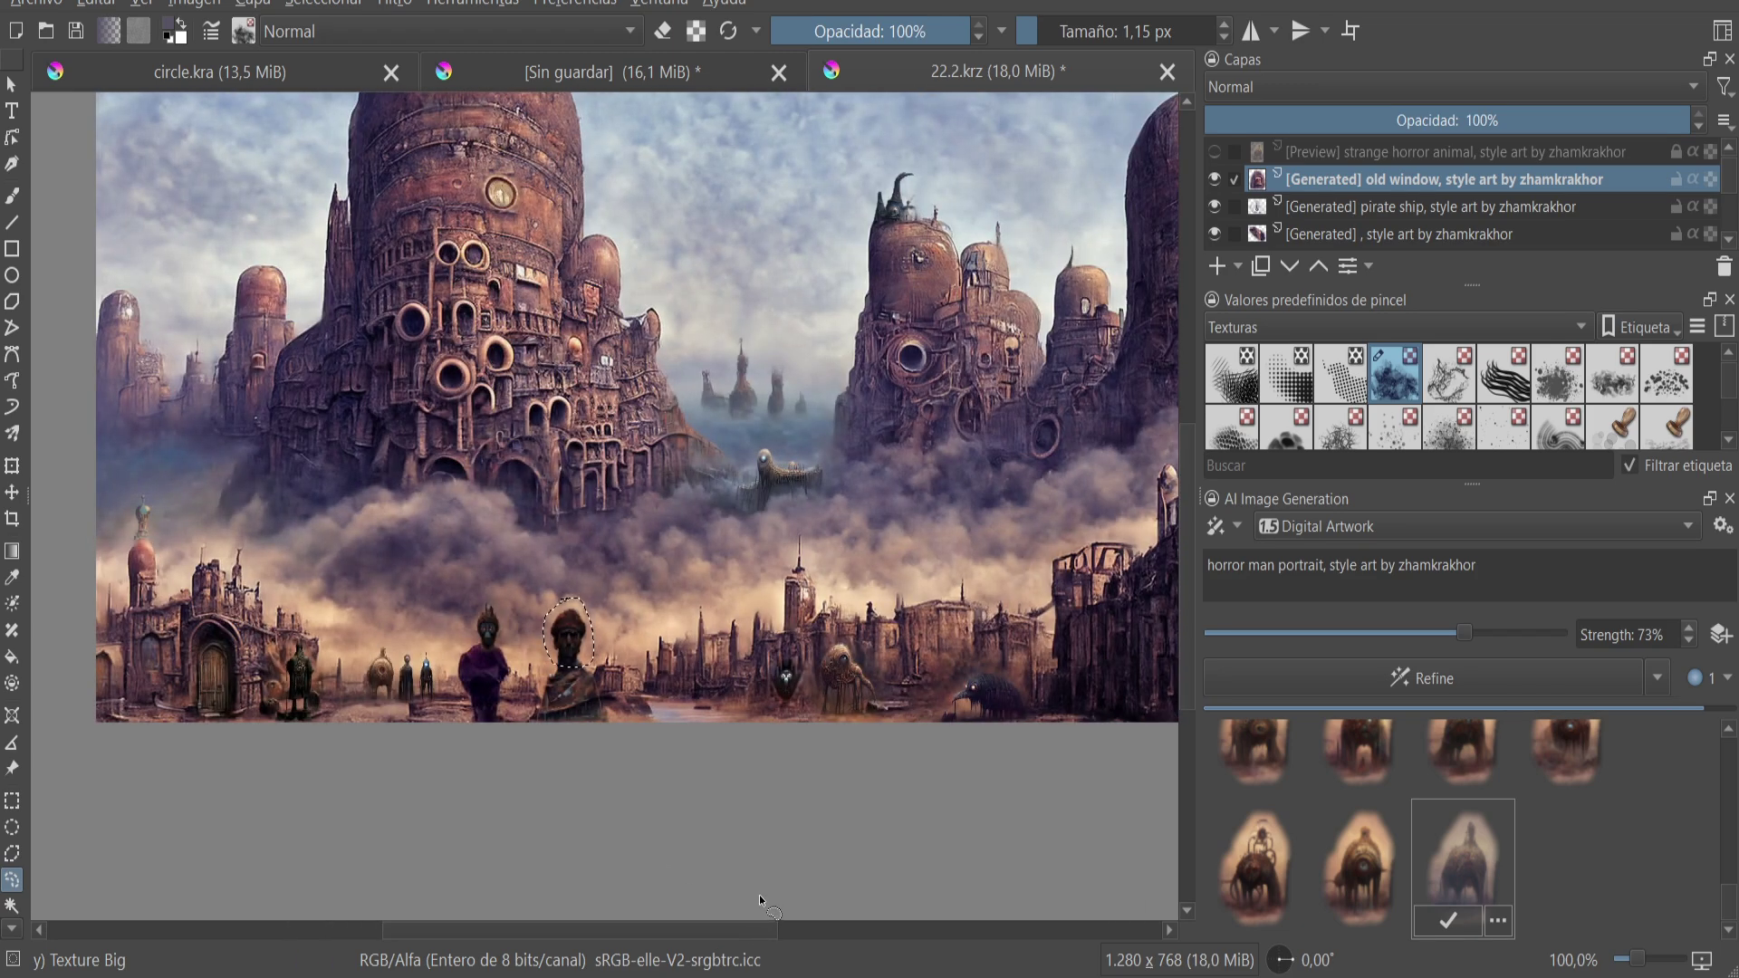
ctrl+scroll(759, 893, up, 1)
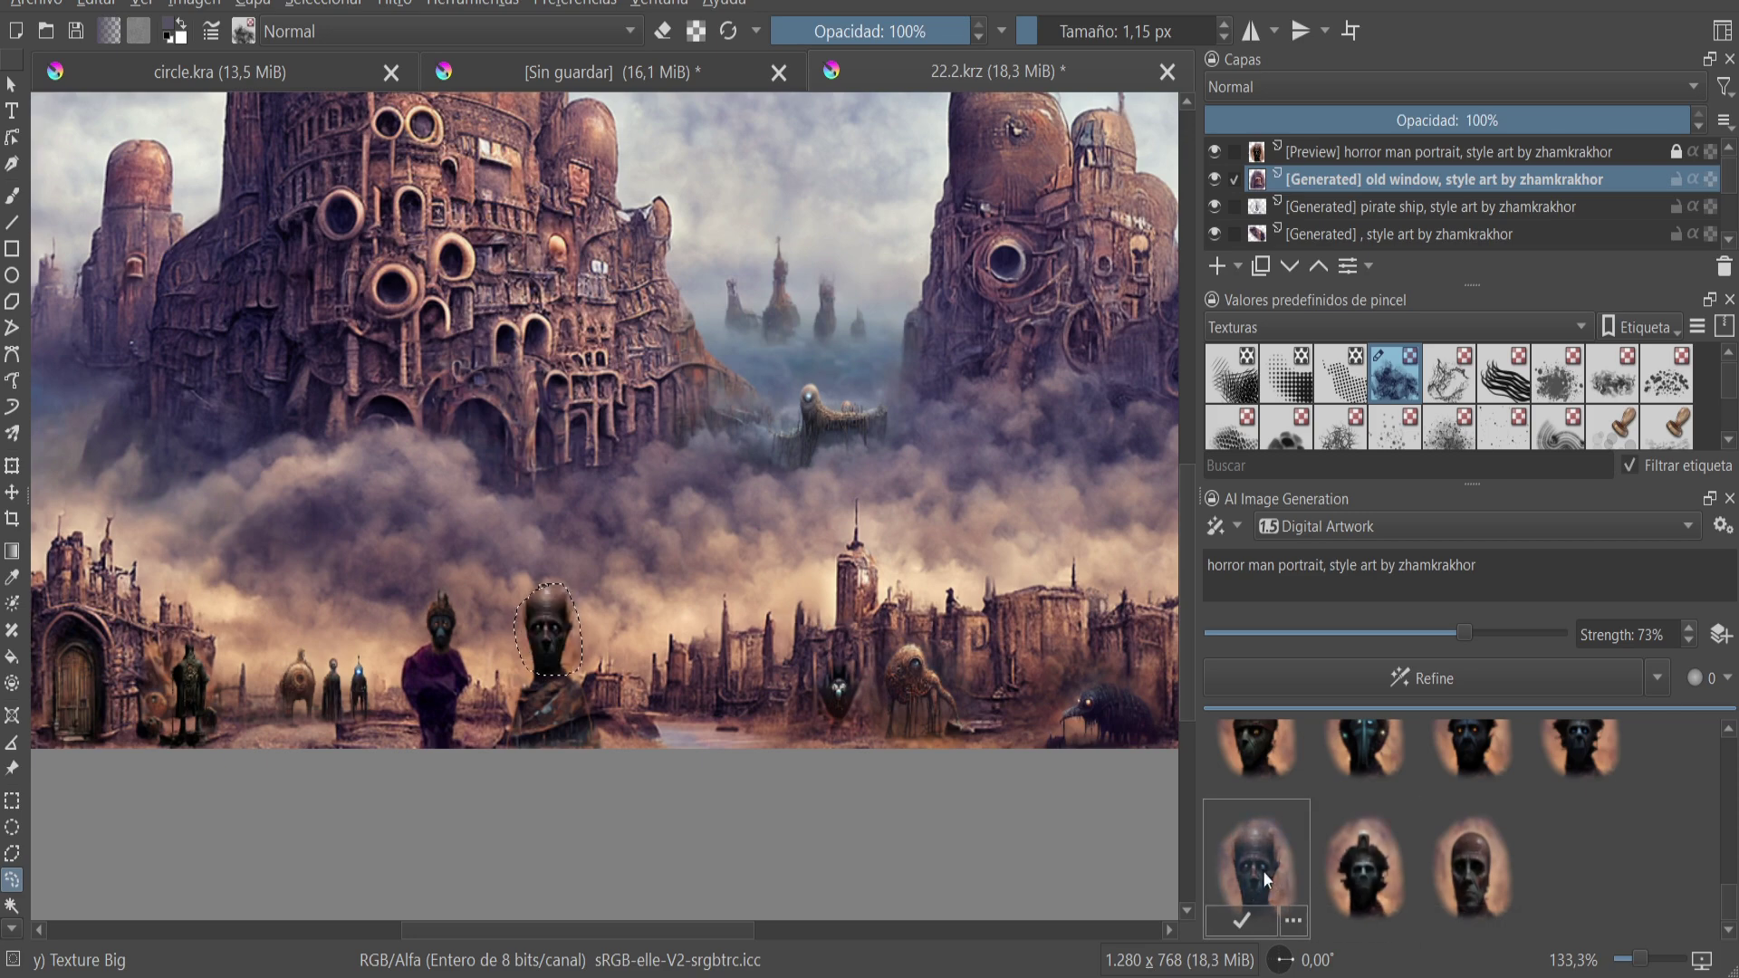
double_click(1490, 820)
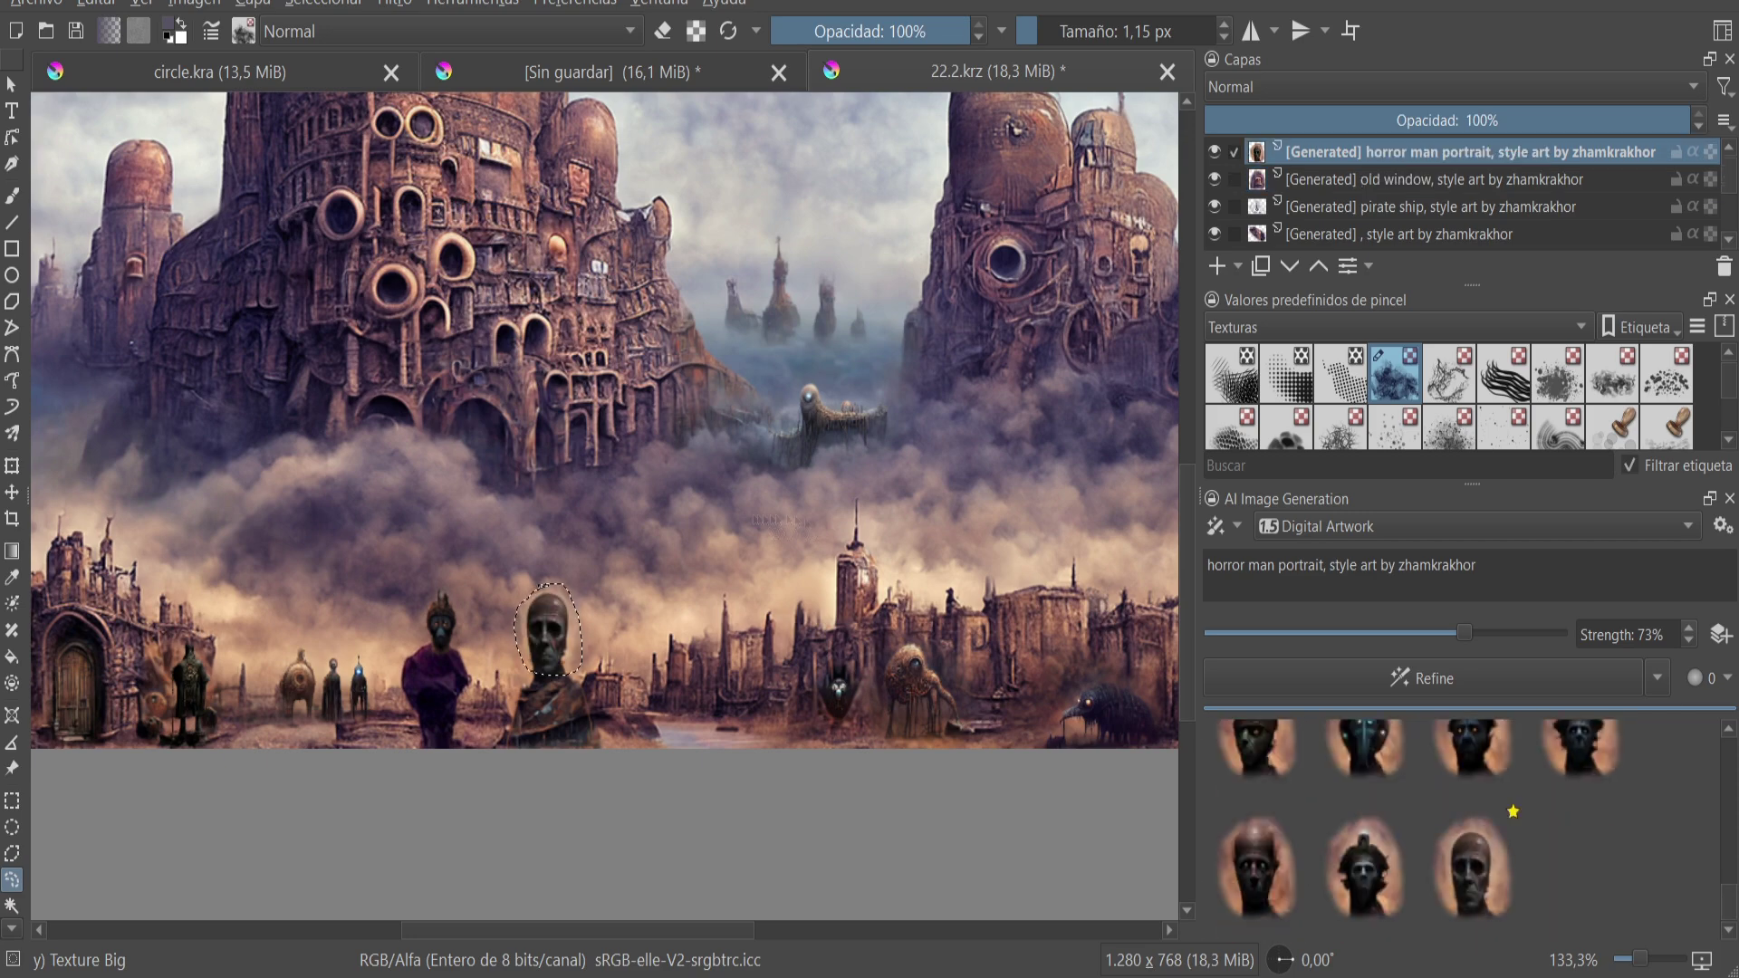
key(b)
scroll(777, 521, up, 1)
scroll(742, 522, up, 1)
- Lasso-select the purple-robed figure's head
scroll(715, 522, up, 2)
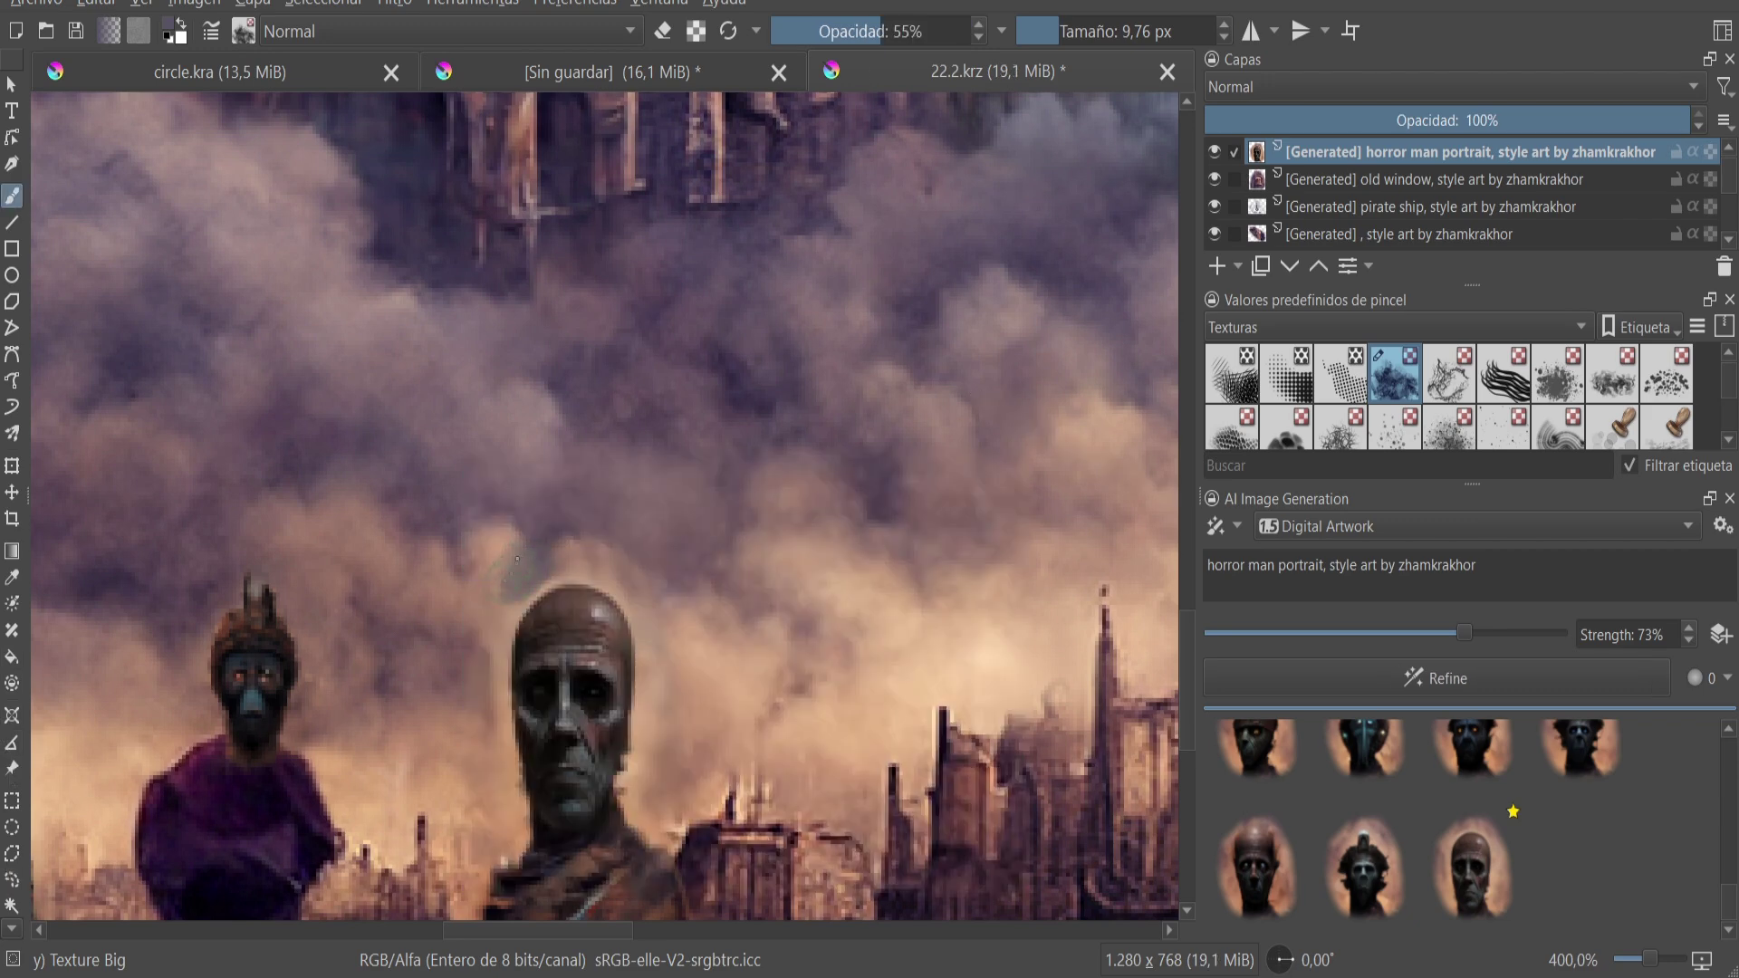
key(e)
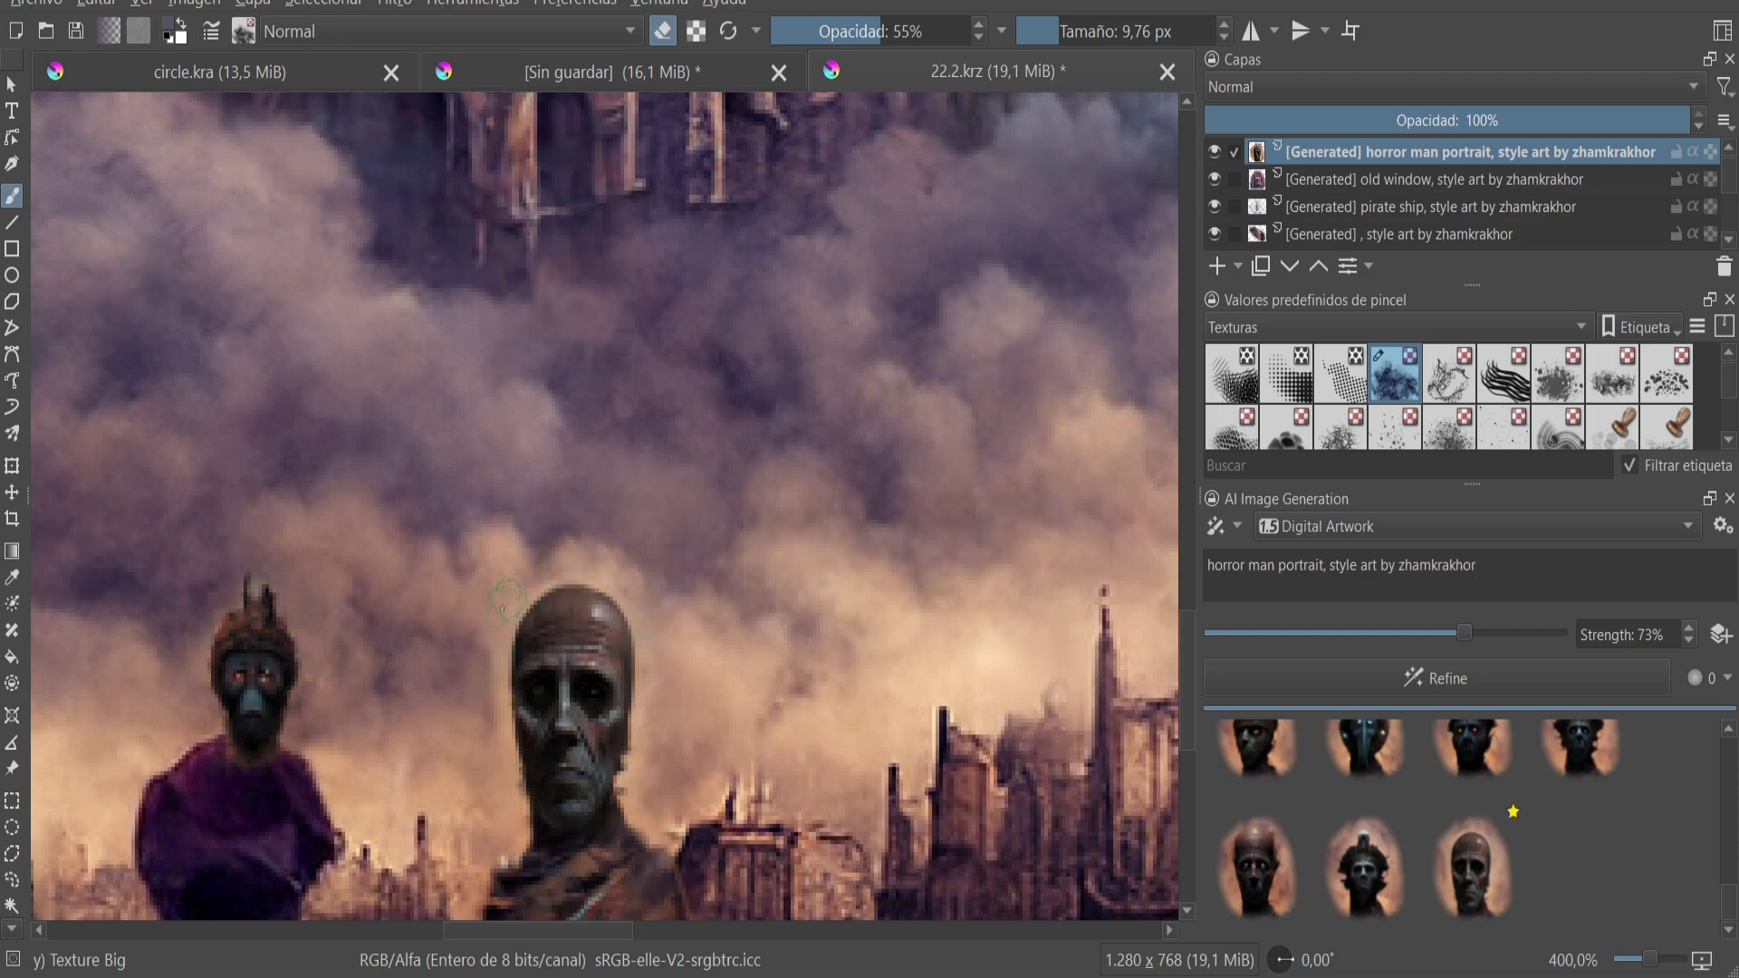
scroll(507, 804, down, 6)
scroll(489, 706, up, 4)
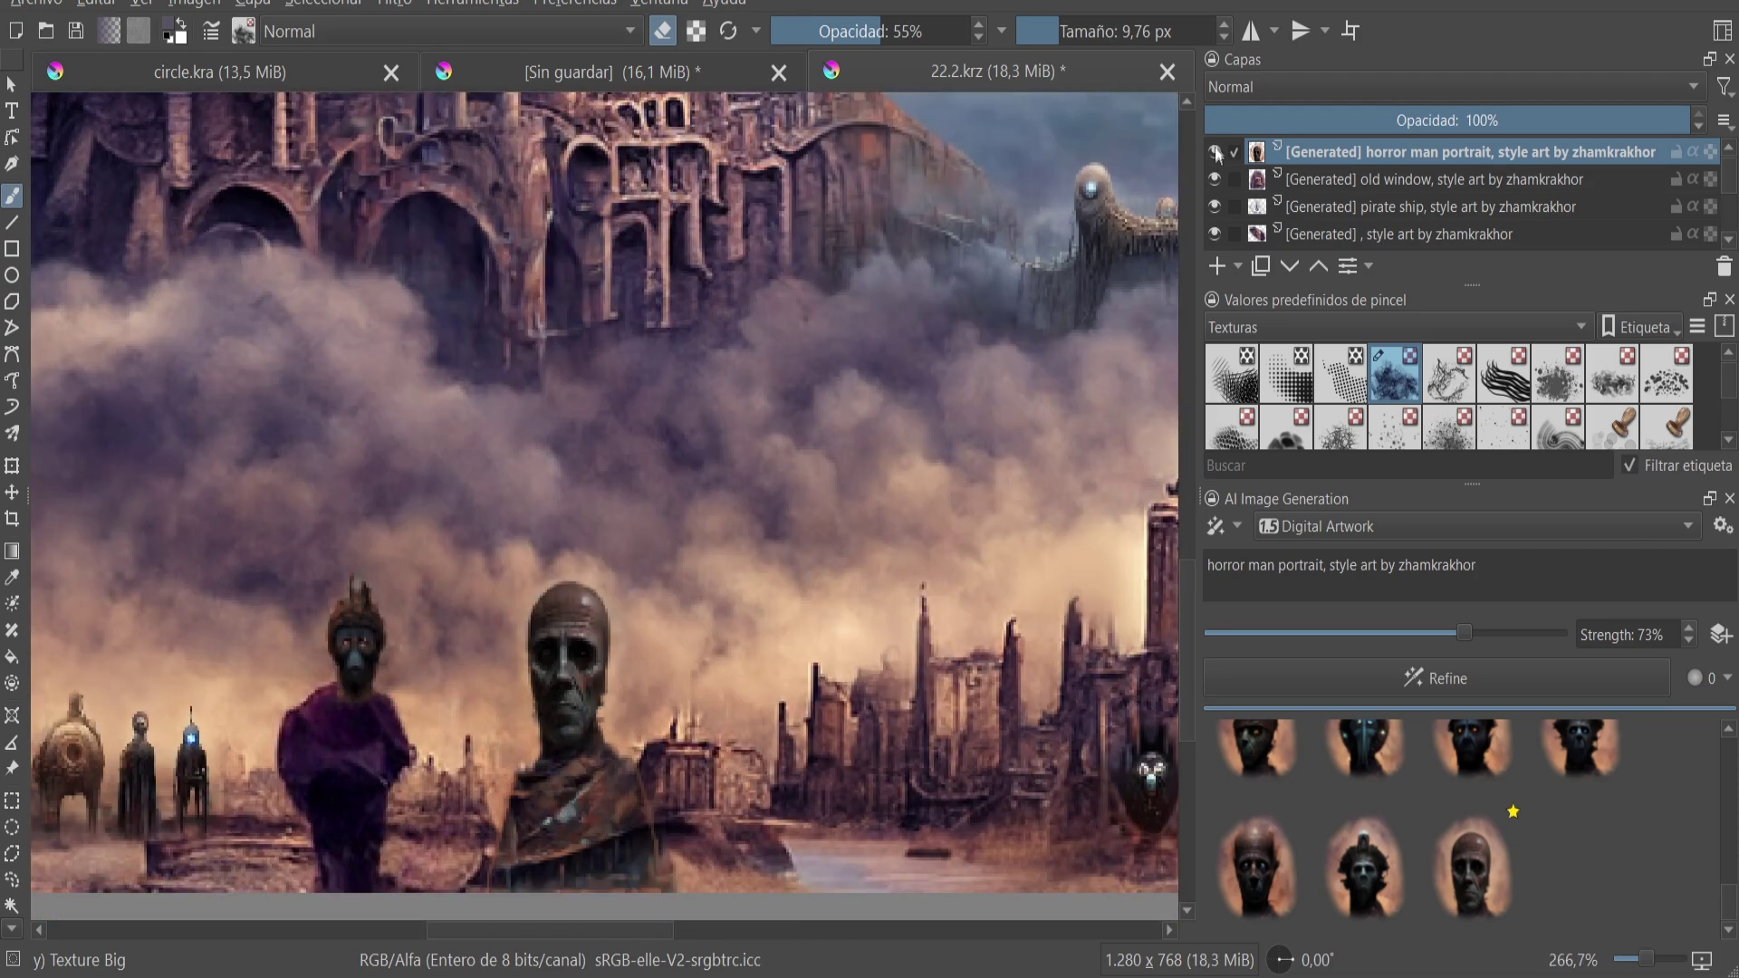
scroll(483, 645, up, 2)
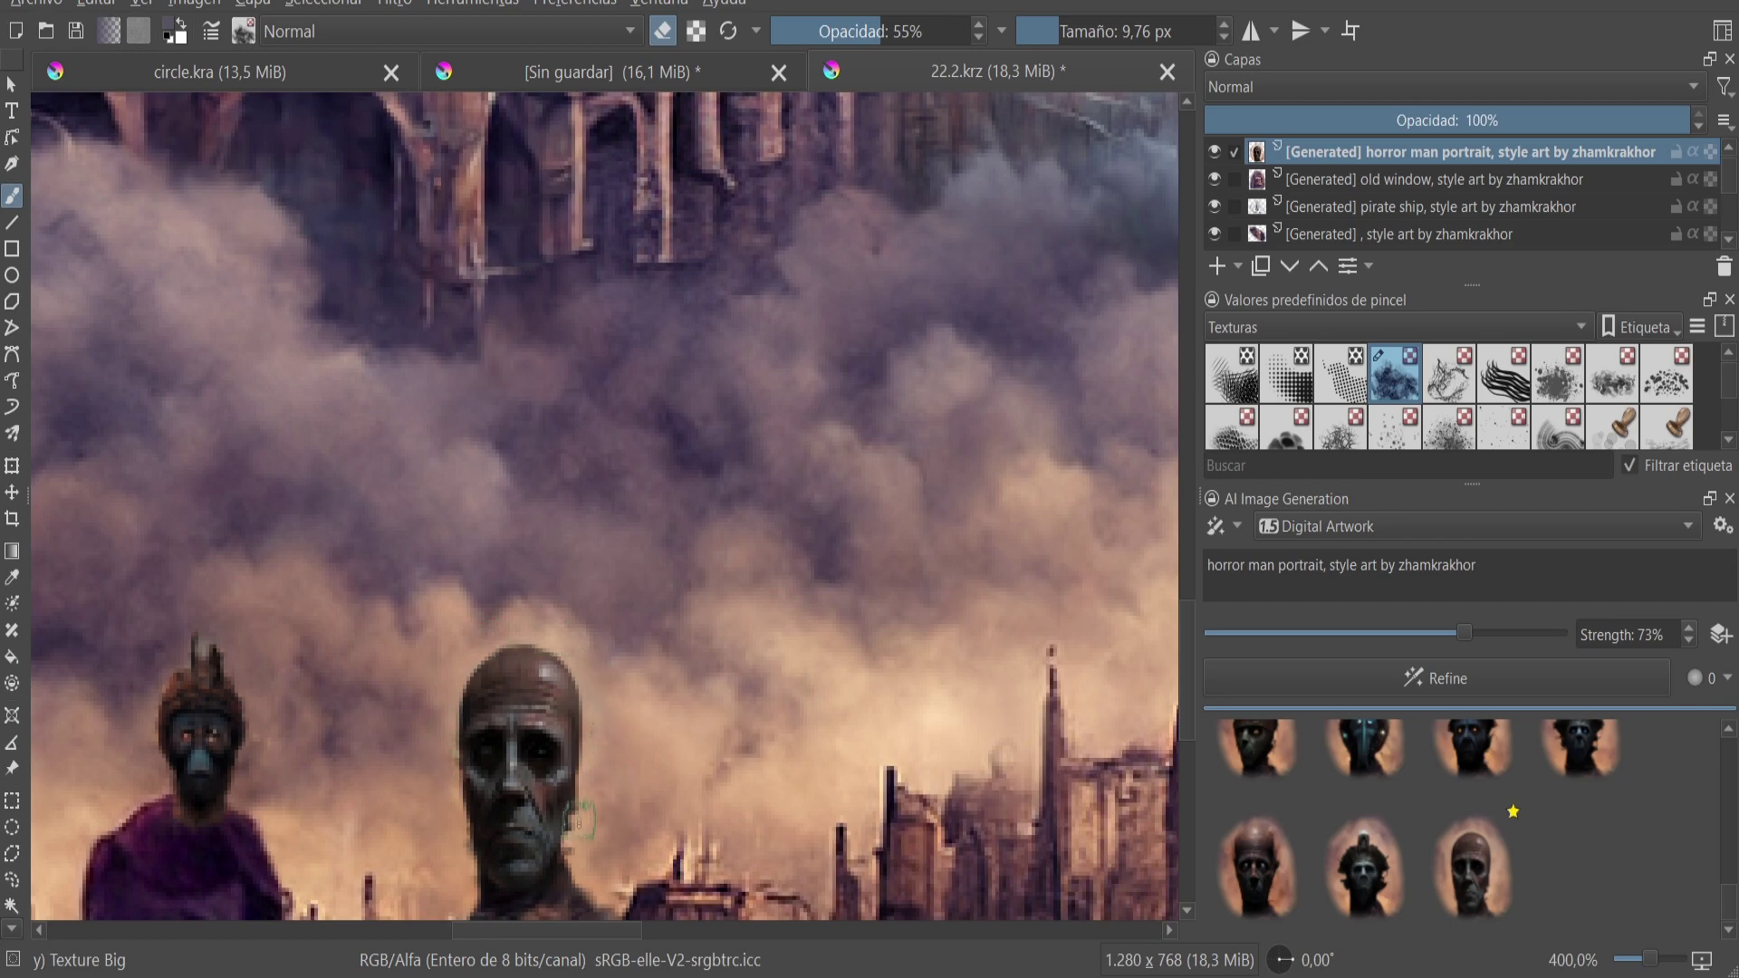
scroll(580, 797, down, 5)
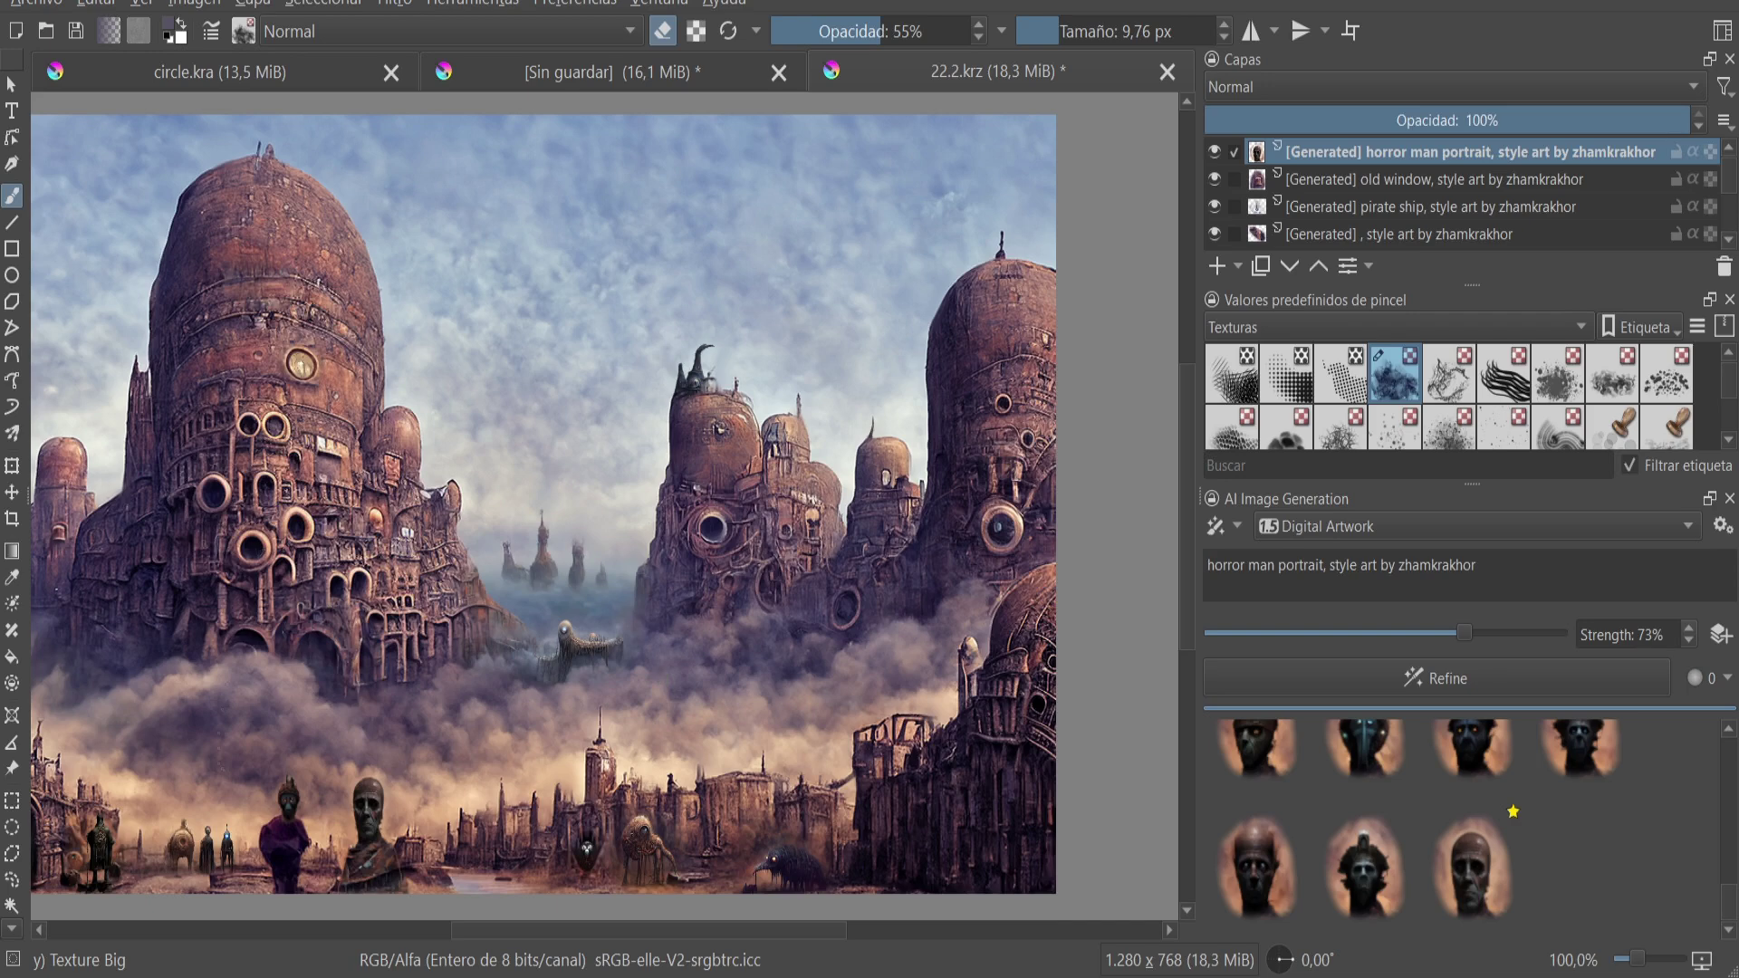
scroll(23, 847, up, 1)
scroll(22, 847, up, 1)
click(11, 879)
drag(543, 787, 560, 782)
mouse_move(602, 727)
mouse_down()
mouse_move(625, 744)
mouse_move(552, 786)
mouse_up()
- Preview the generated head results and apply the first dark masked head
scroll(568, 793, down, 1)
scroll(569, 794, down, 1)
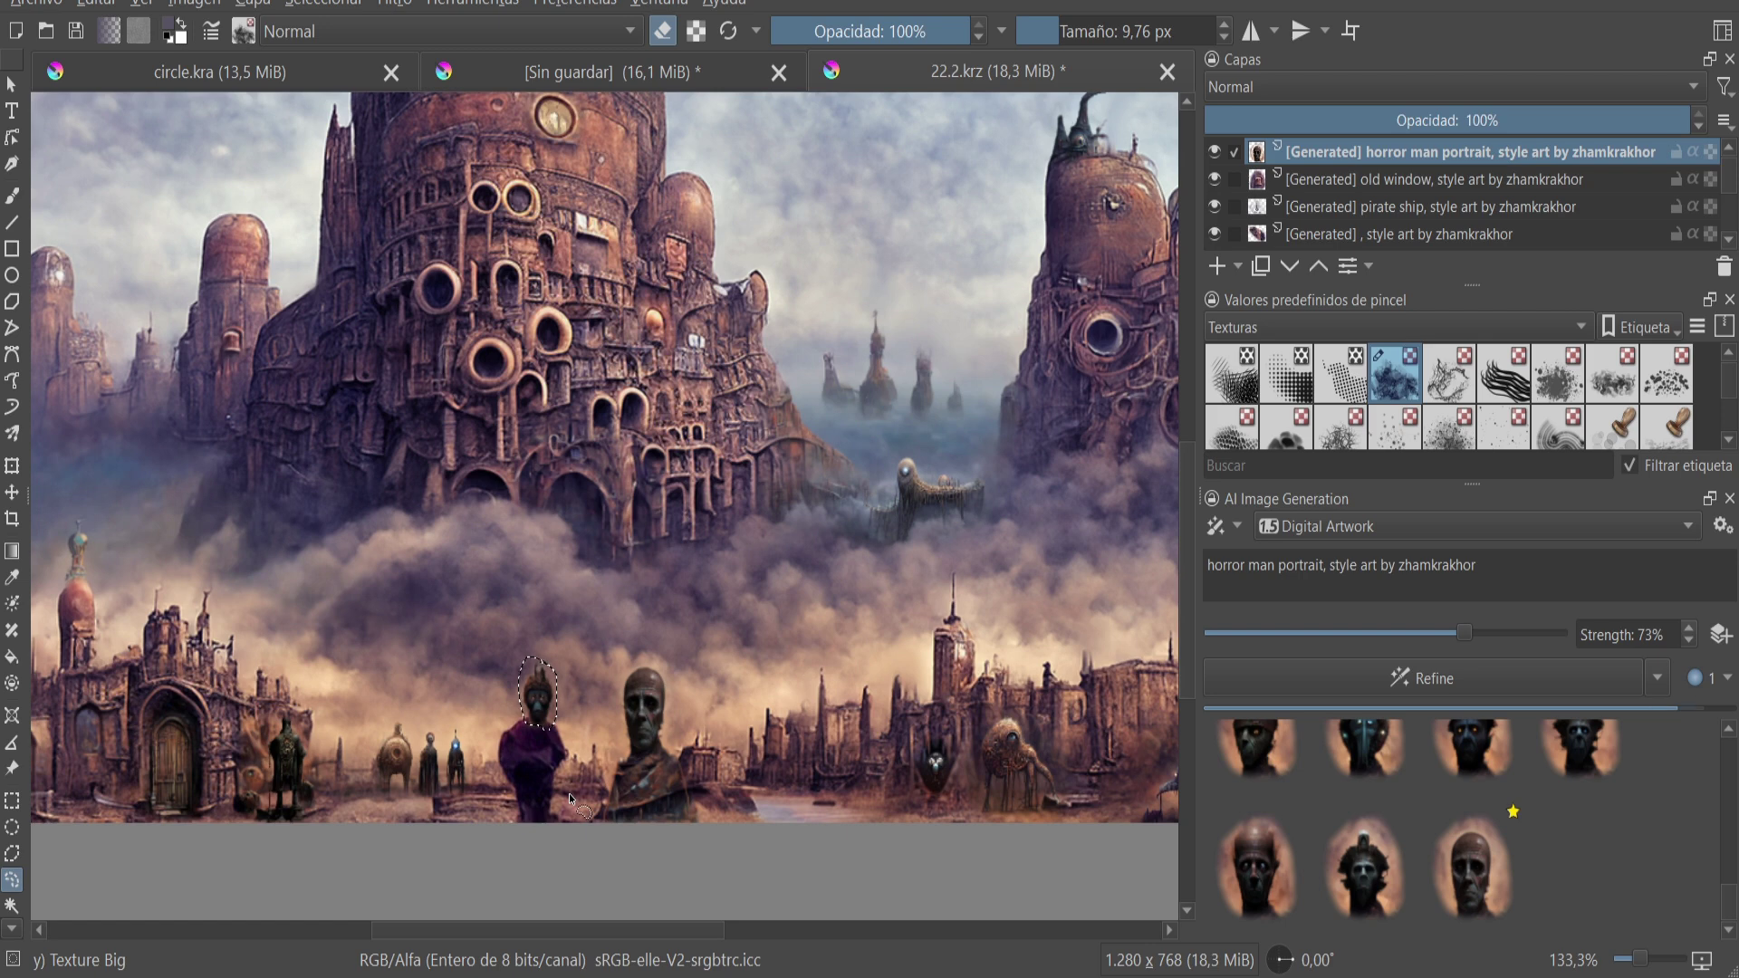
click(1364, 813)
click(1458, 815)
click(1574, 825)
click(1253, 929)
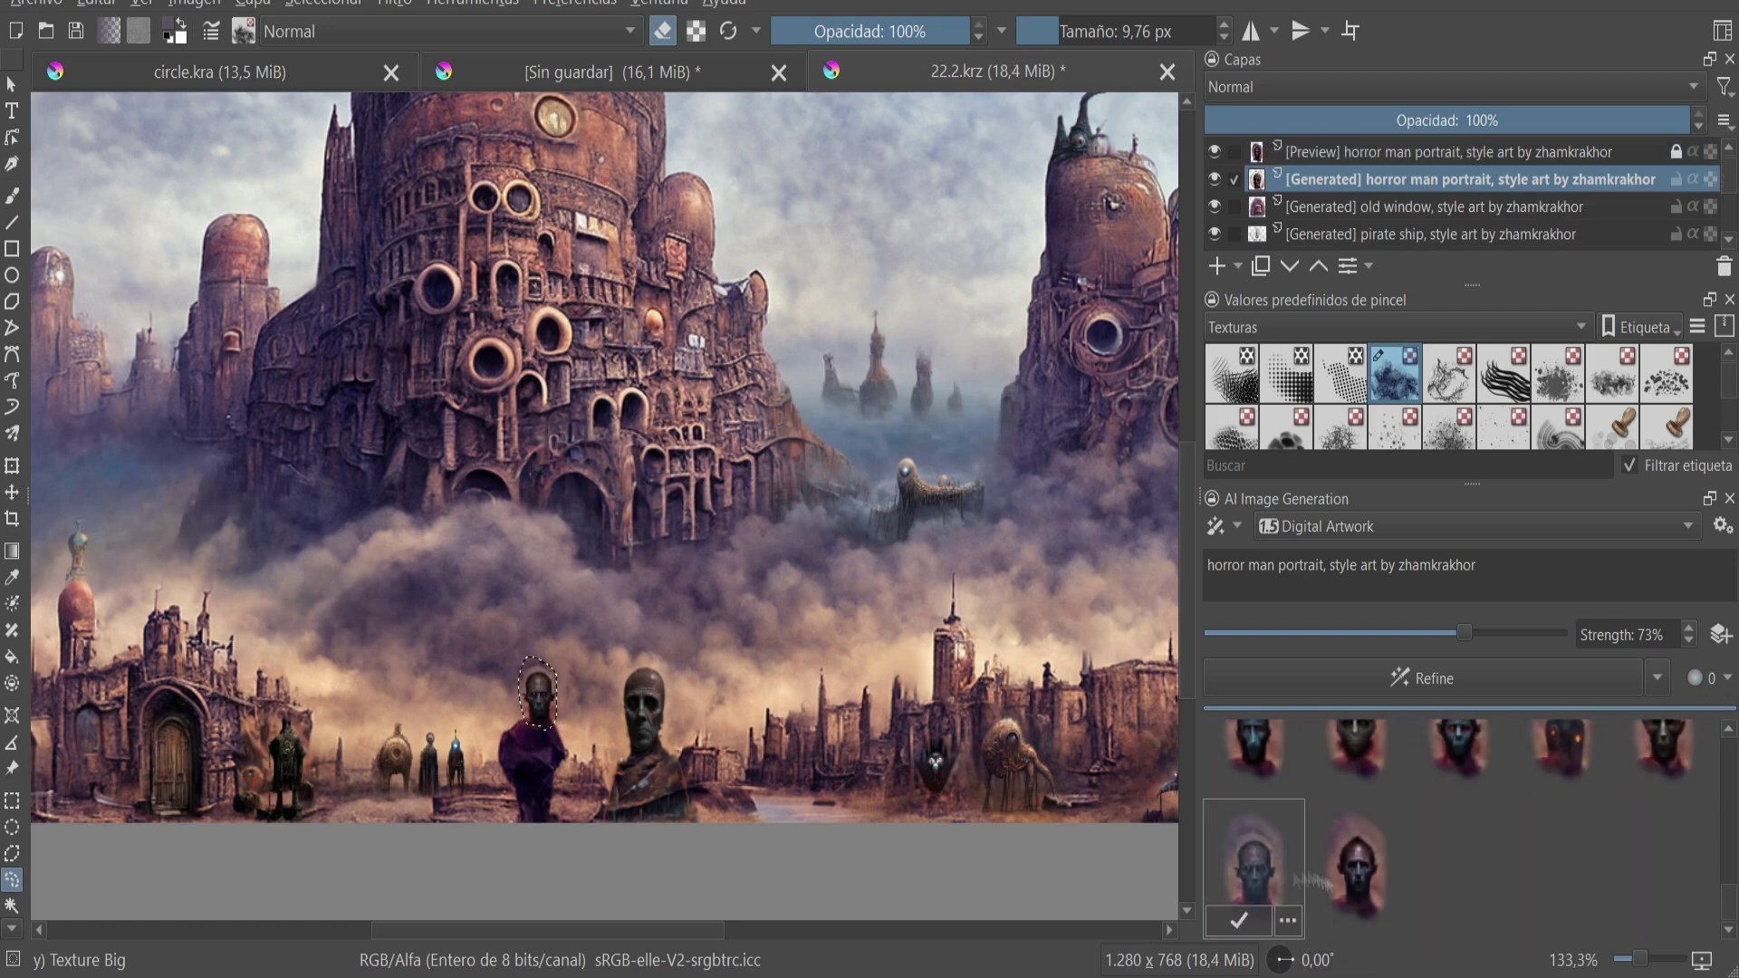
scroll(1259, 883, up, 1)
click(1247, 754)
- Lasso a small figure's head on the left and refine new head variations
scroll(367, 726, up, 2)
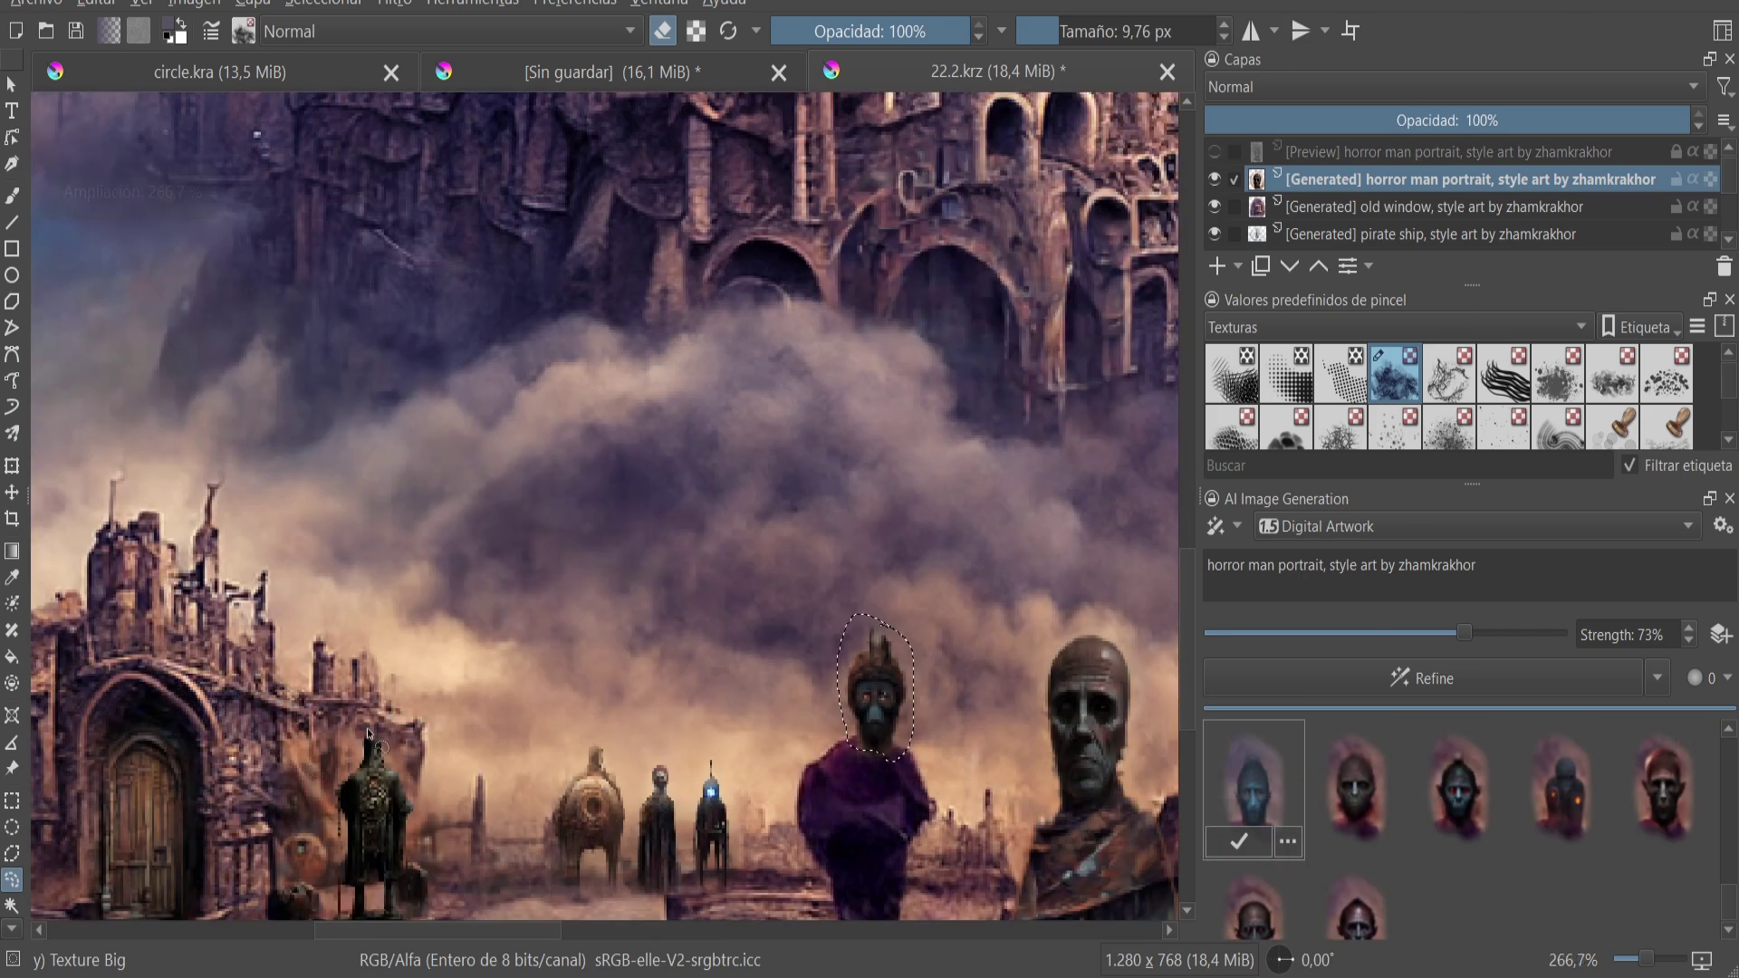
drag(367, 726, 361, 731)
click(1449, 693)
scroll(713, 705, down, 1)
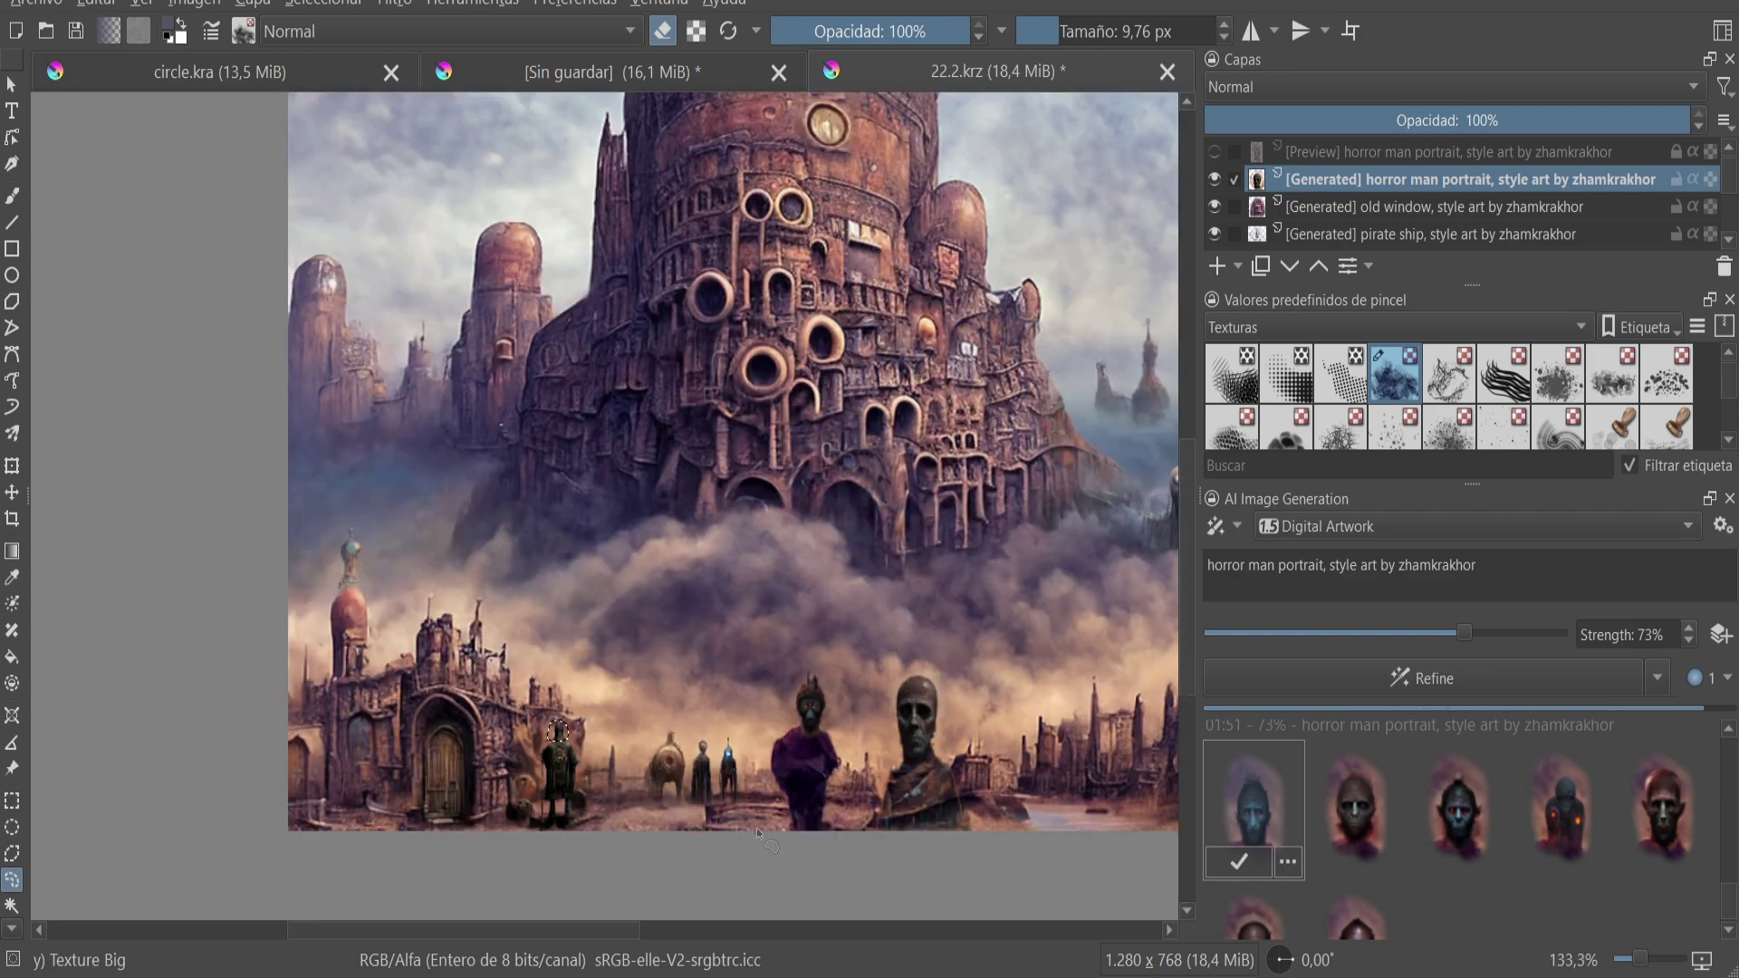
key(plus)
key(plus)
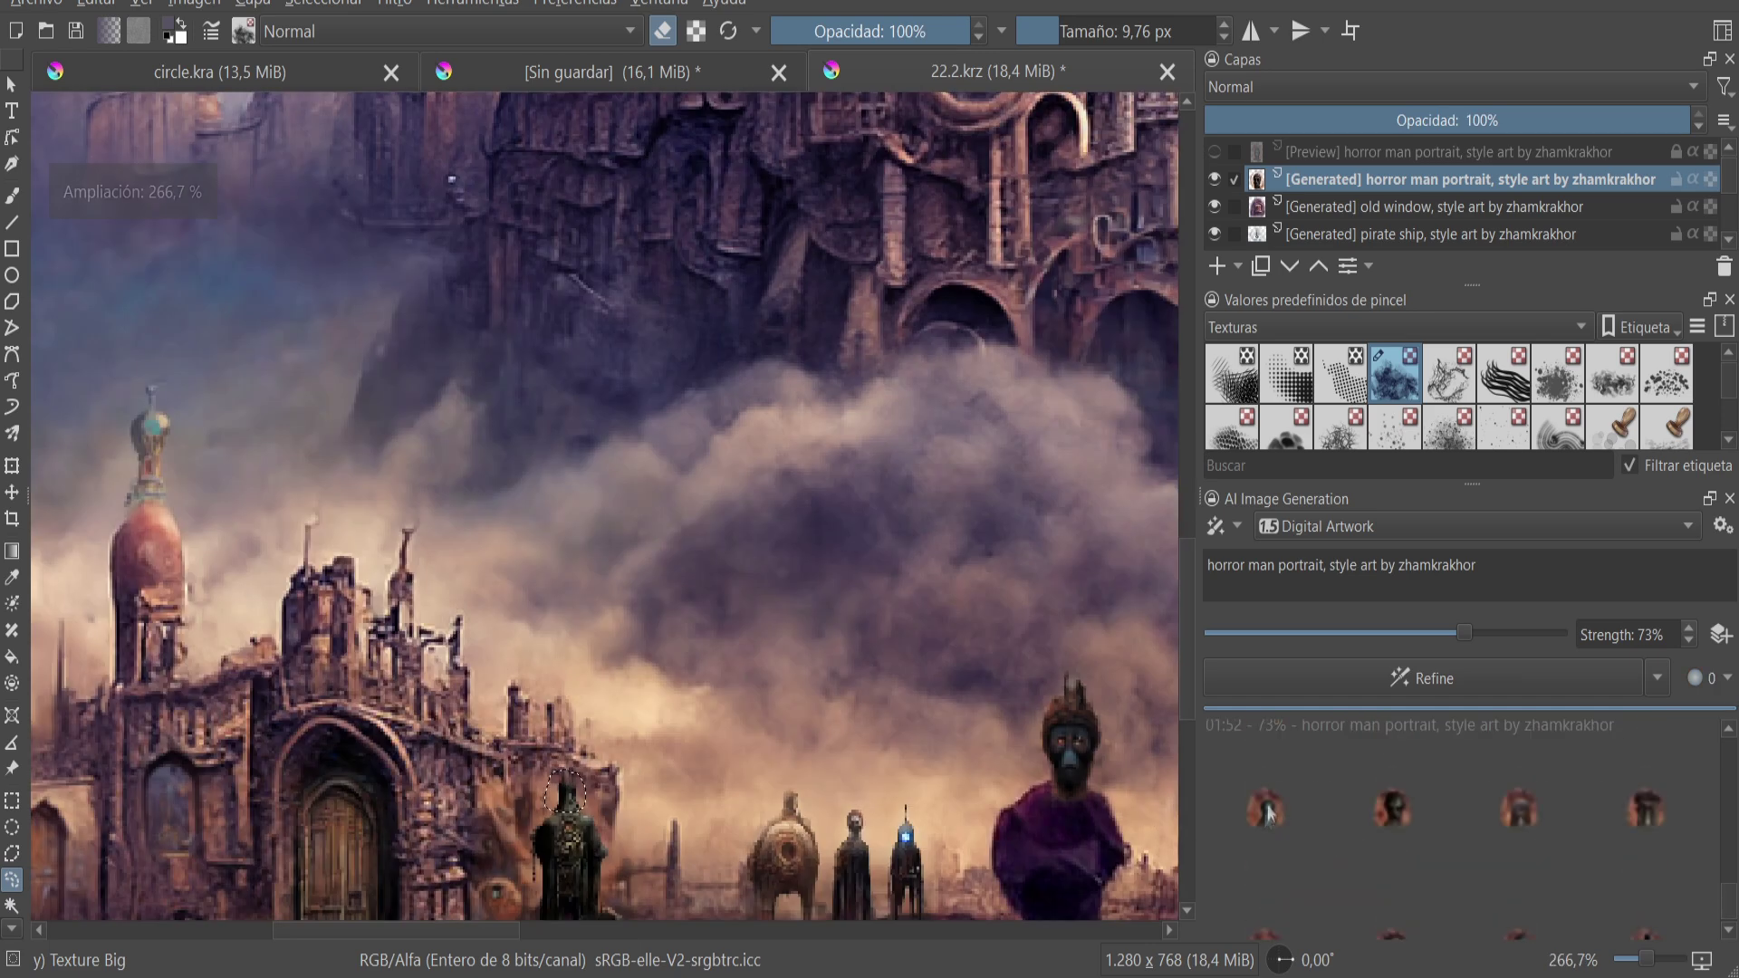
scroll(1350, 910, down, 1)
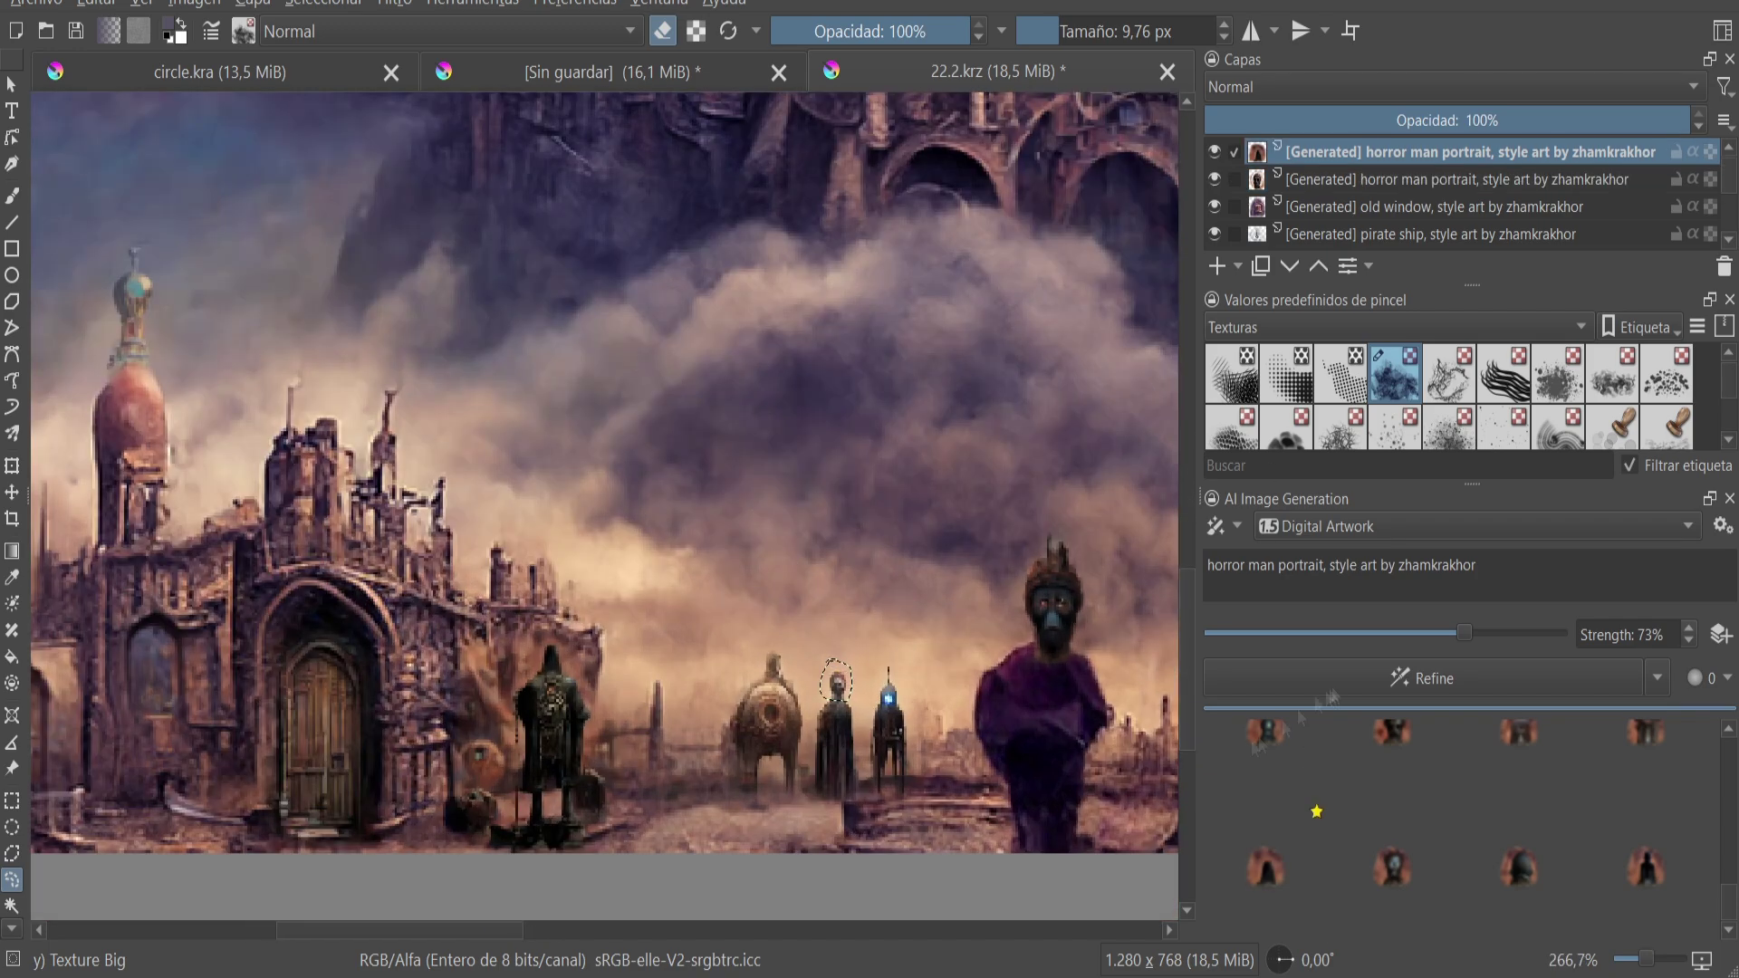
scroll(937, 764, down, 3)
scroll(605, 883, up, 2)
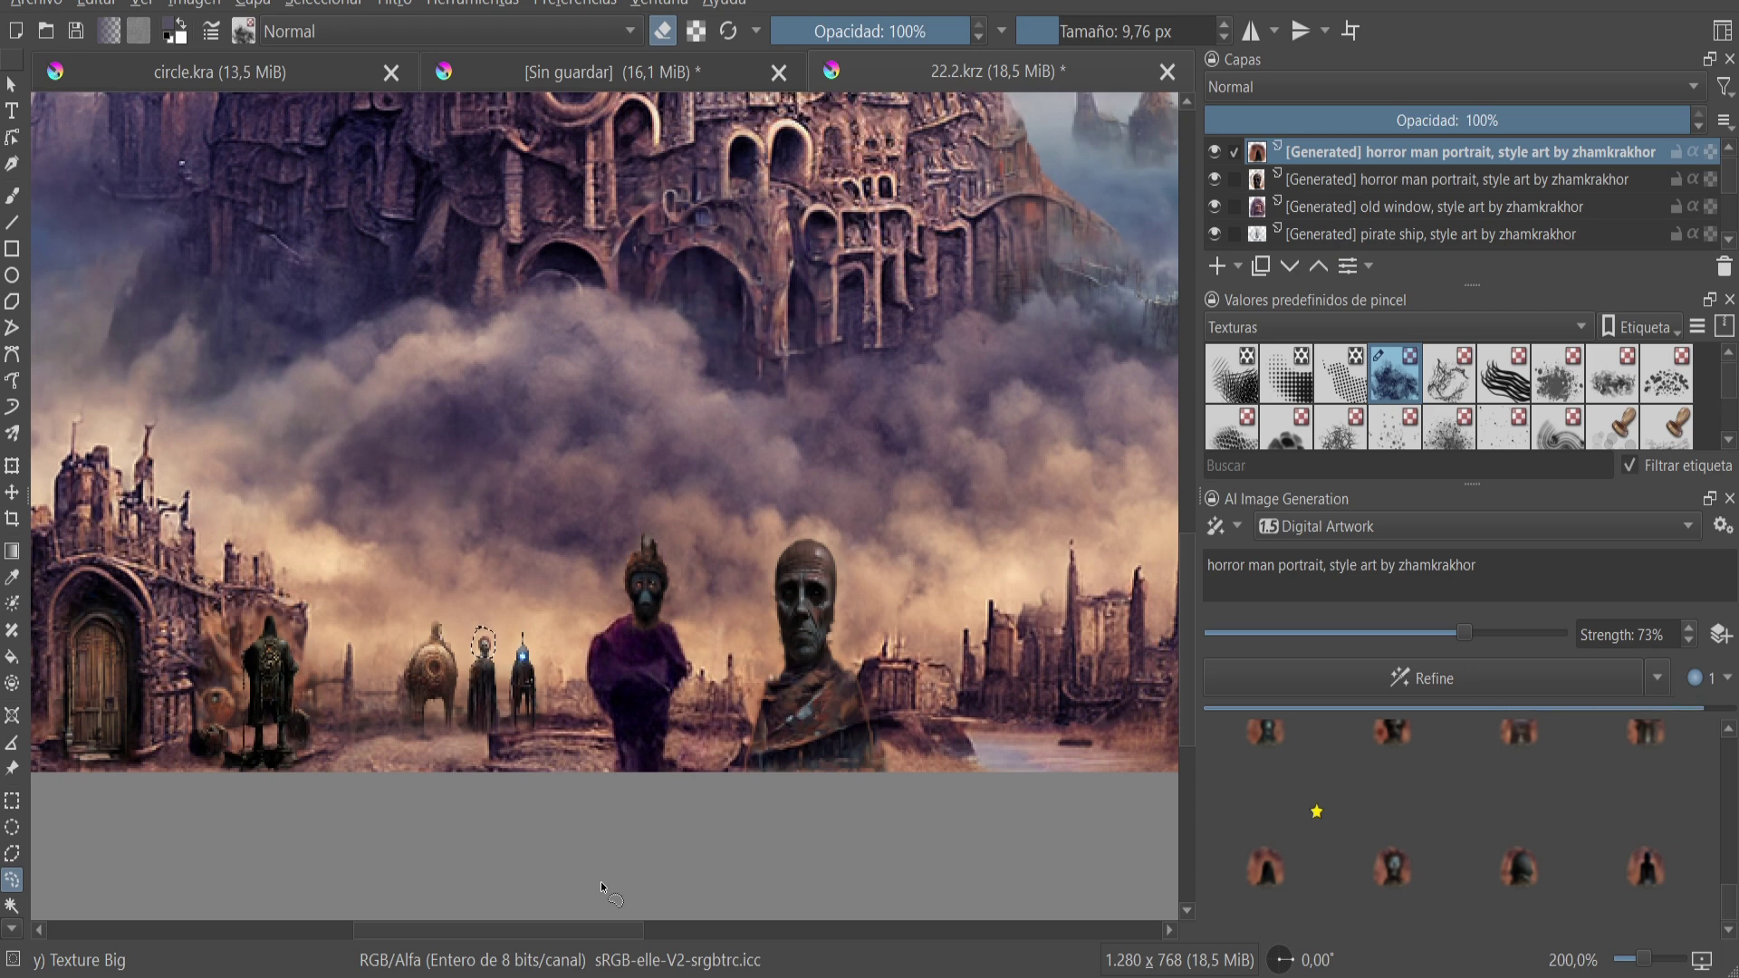
- Pick the last head result, then generate and apply a 'strange horror man' figure
click(1643, 857)
click(1214, 152)
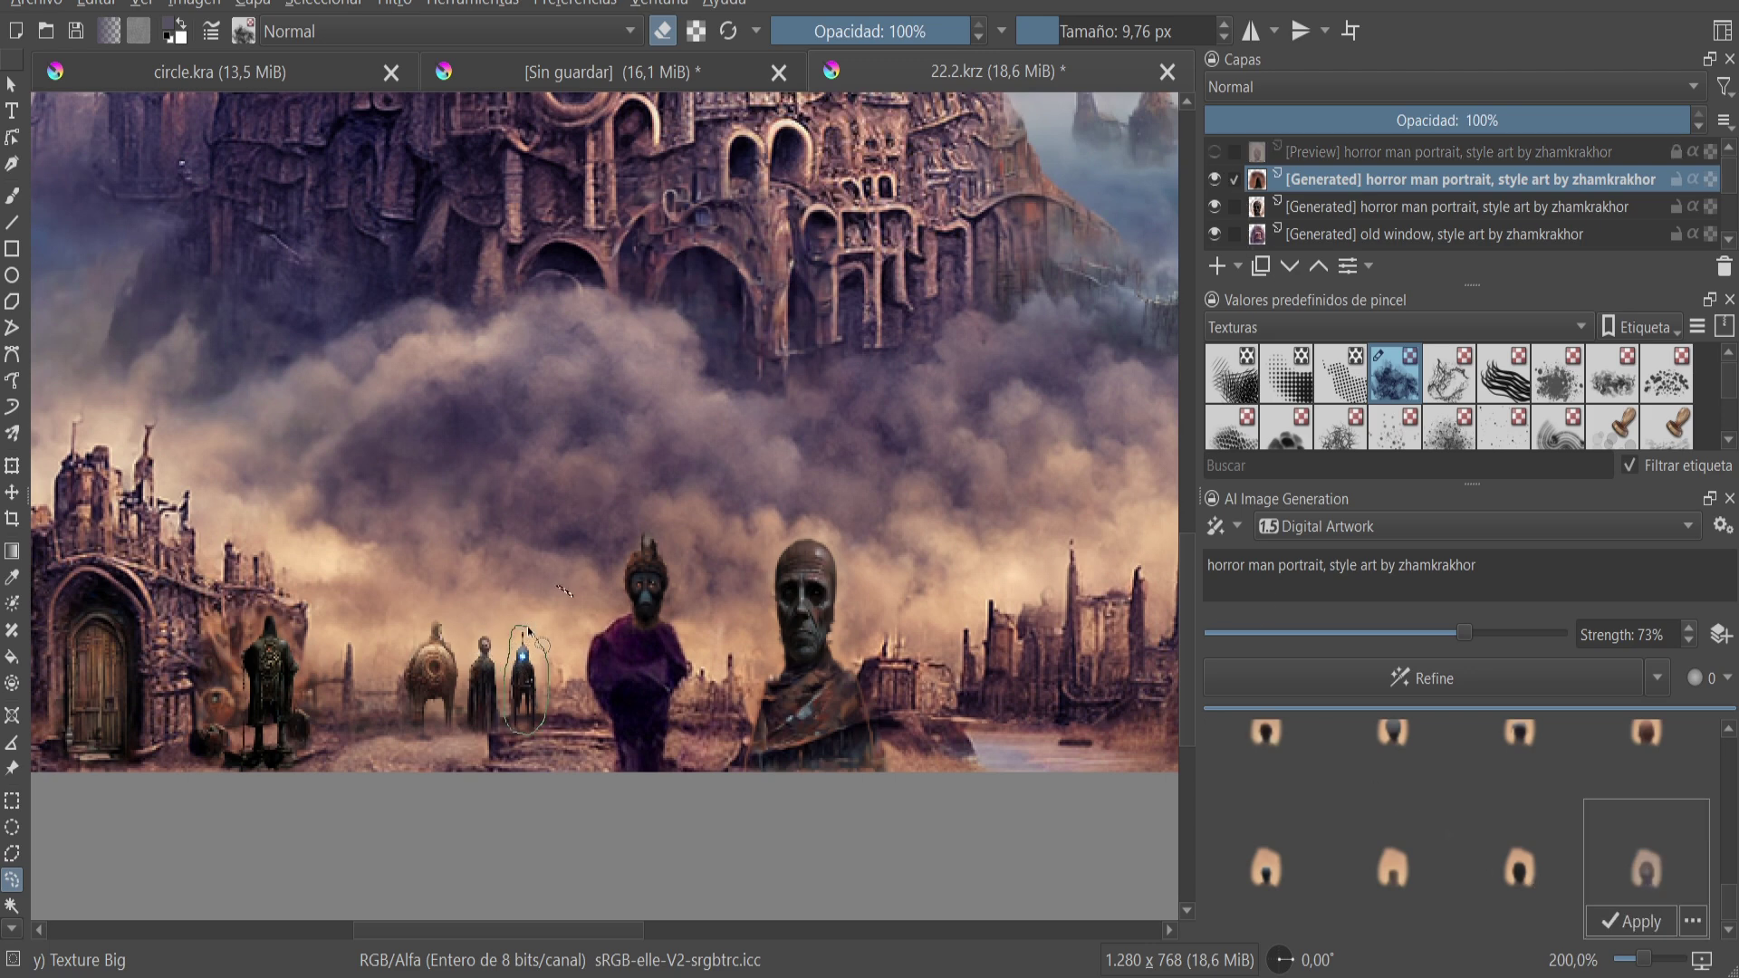
drag(1323, 562, 1207, 563)
text(strange horror man)
click(1400, 679)
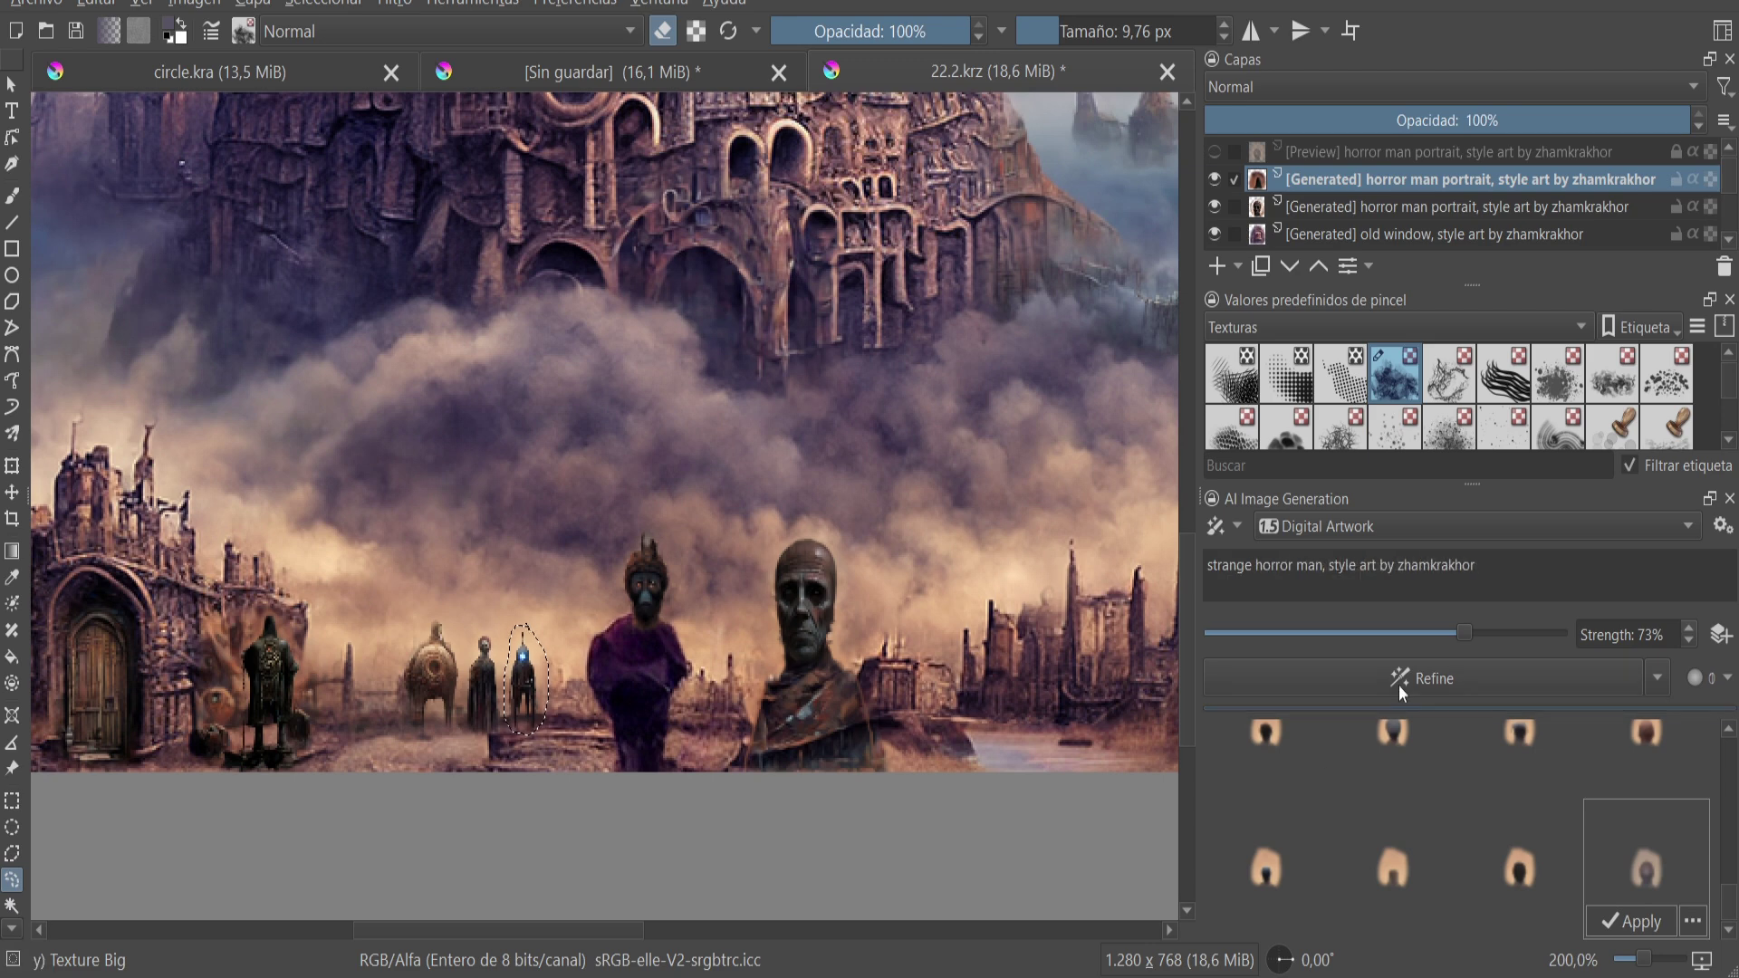
scroll(480, 656, down, 1)
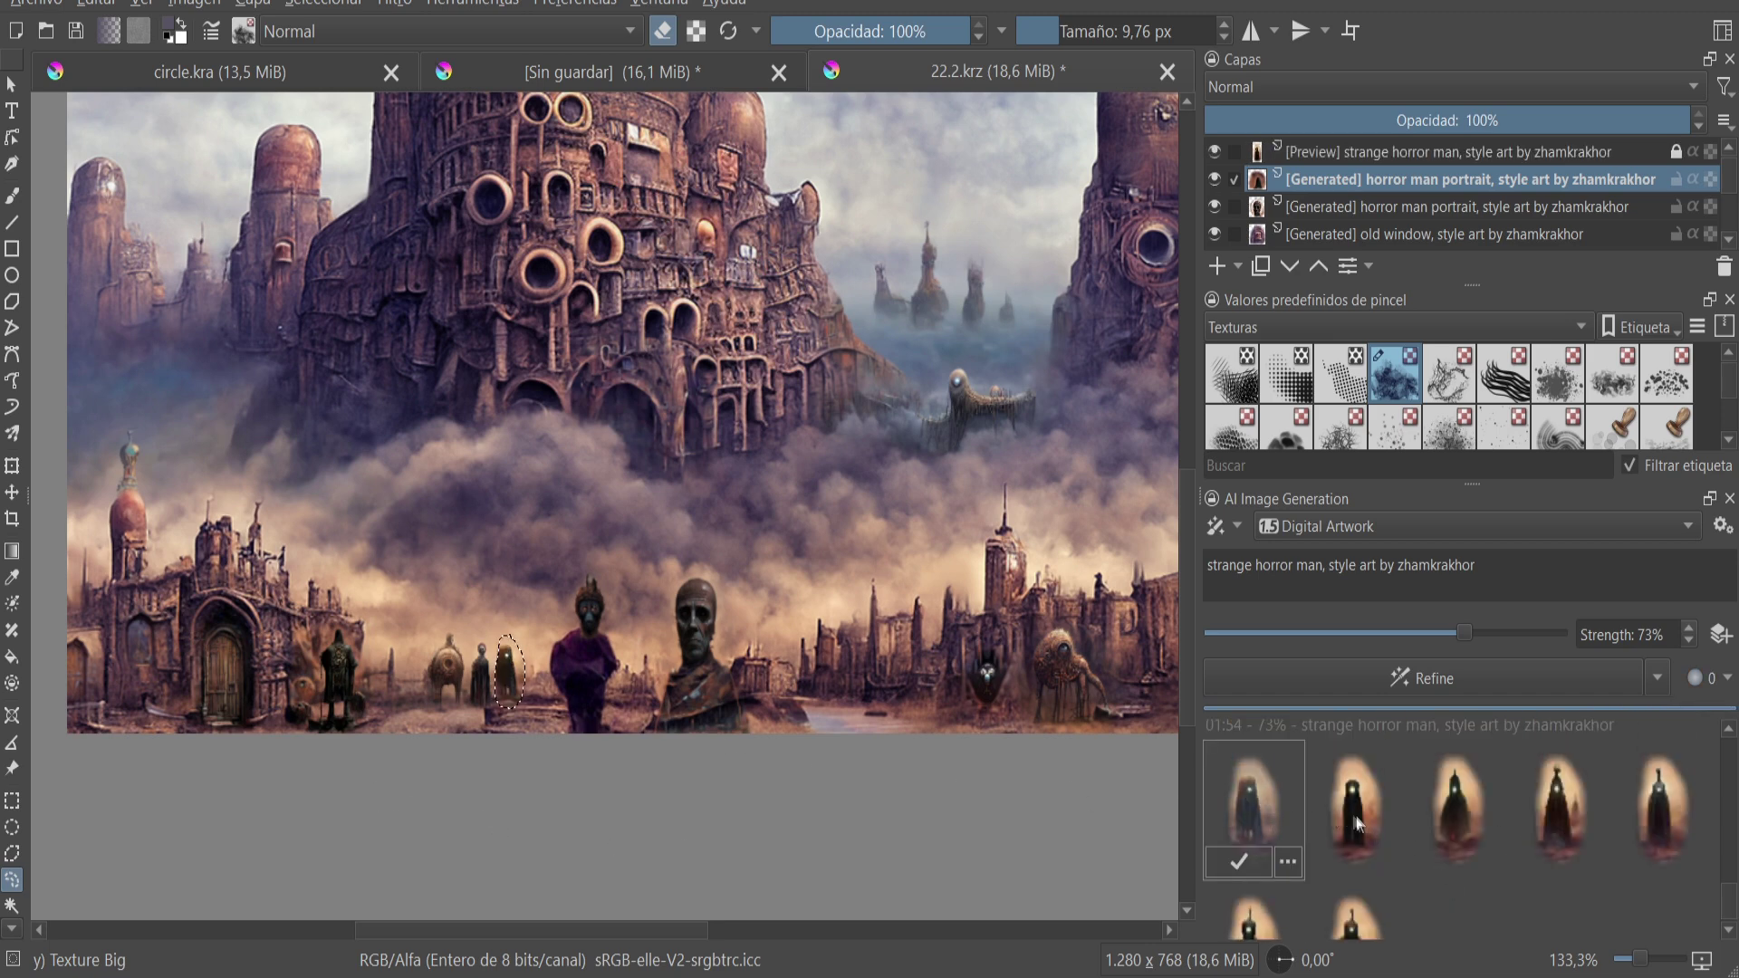
scroll(1686, 801, down, 2)
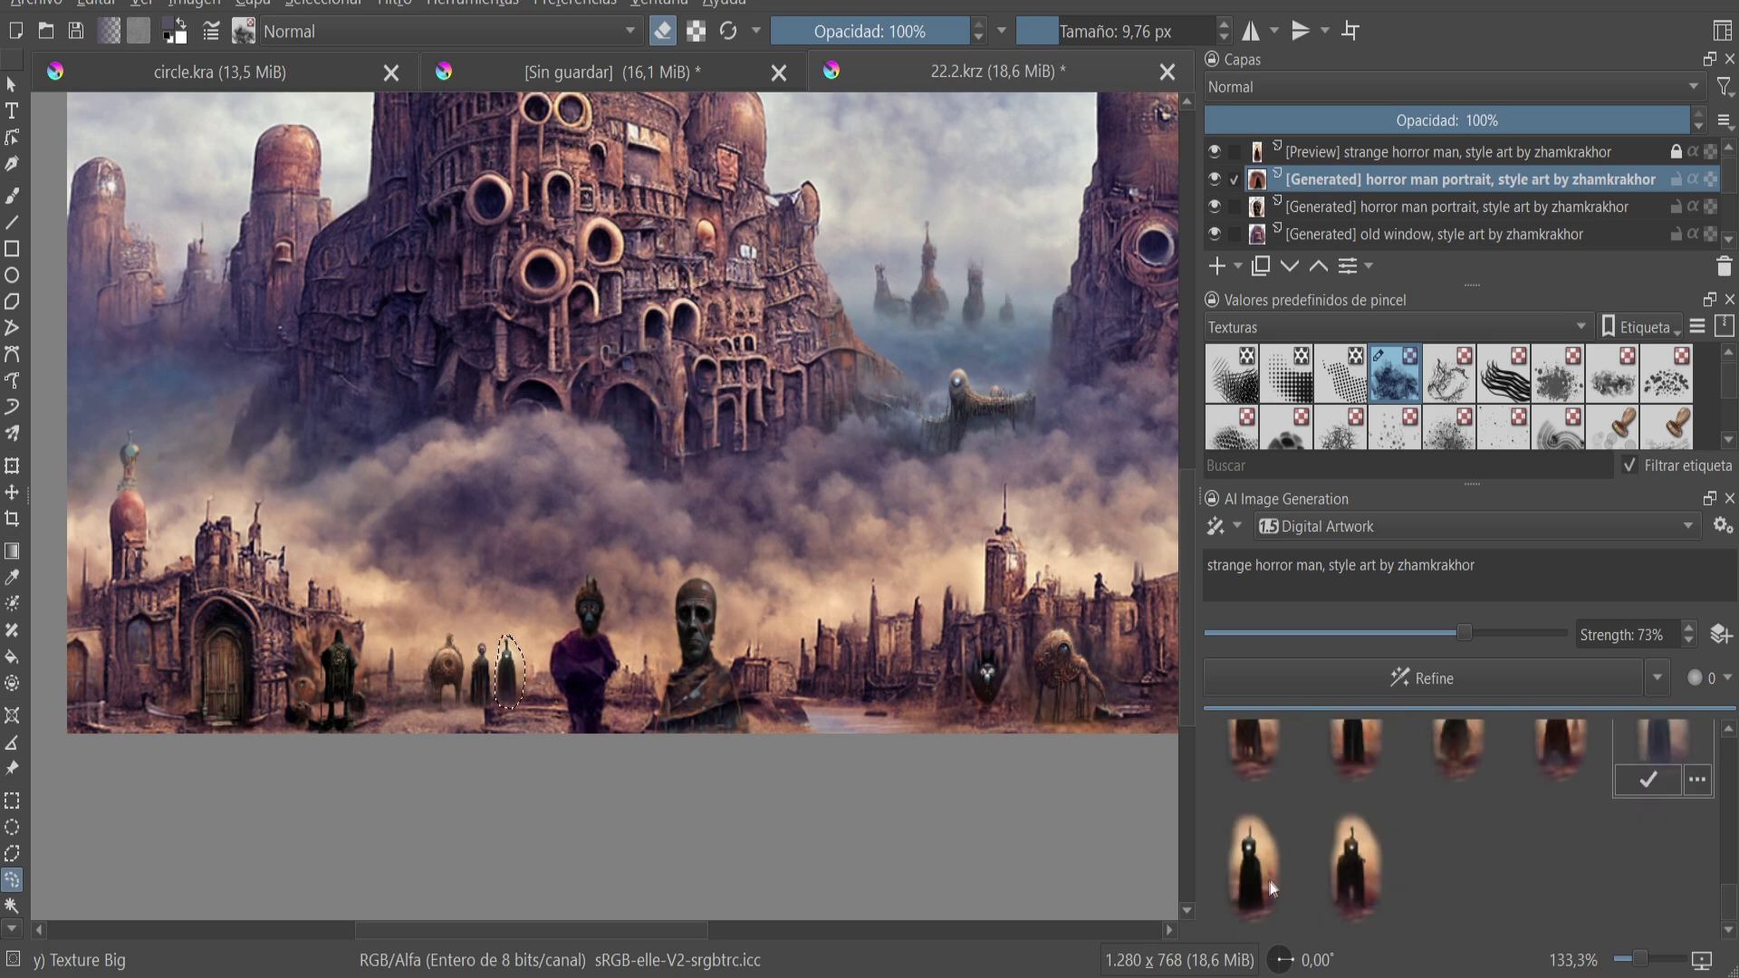
double_click(1375, 833)
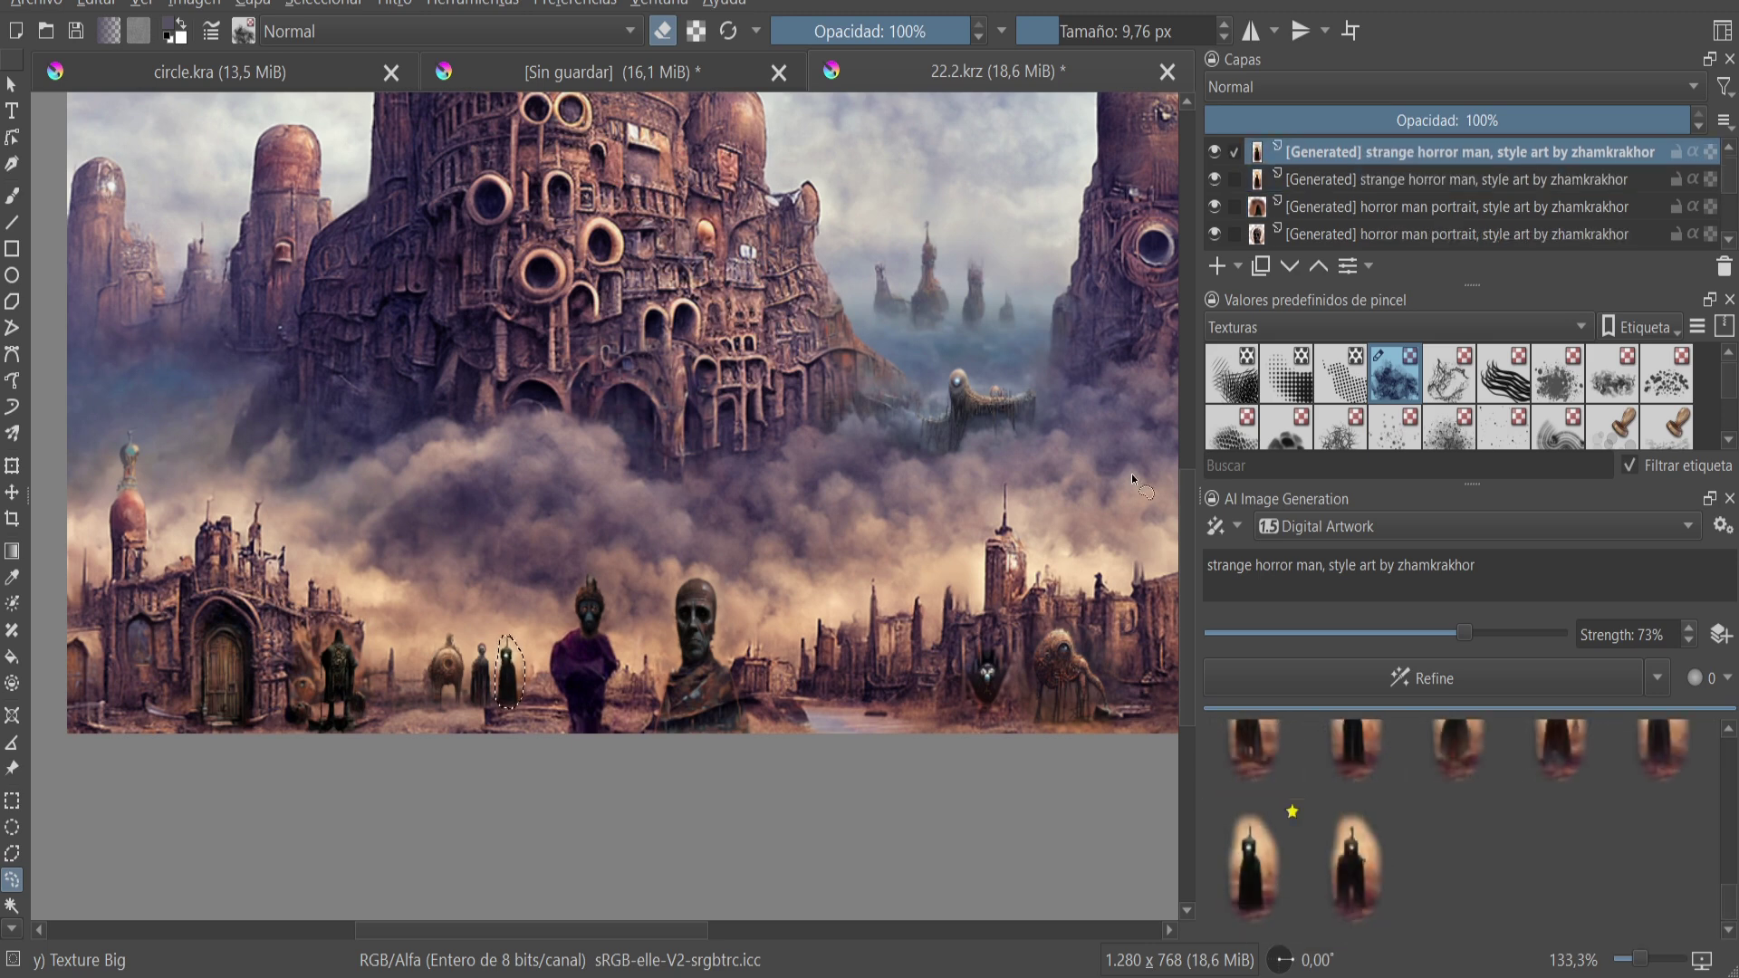
- Lasso the round creature among the lower-left figures and start generating inside it
key(plus)
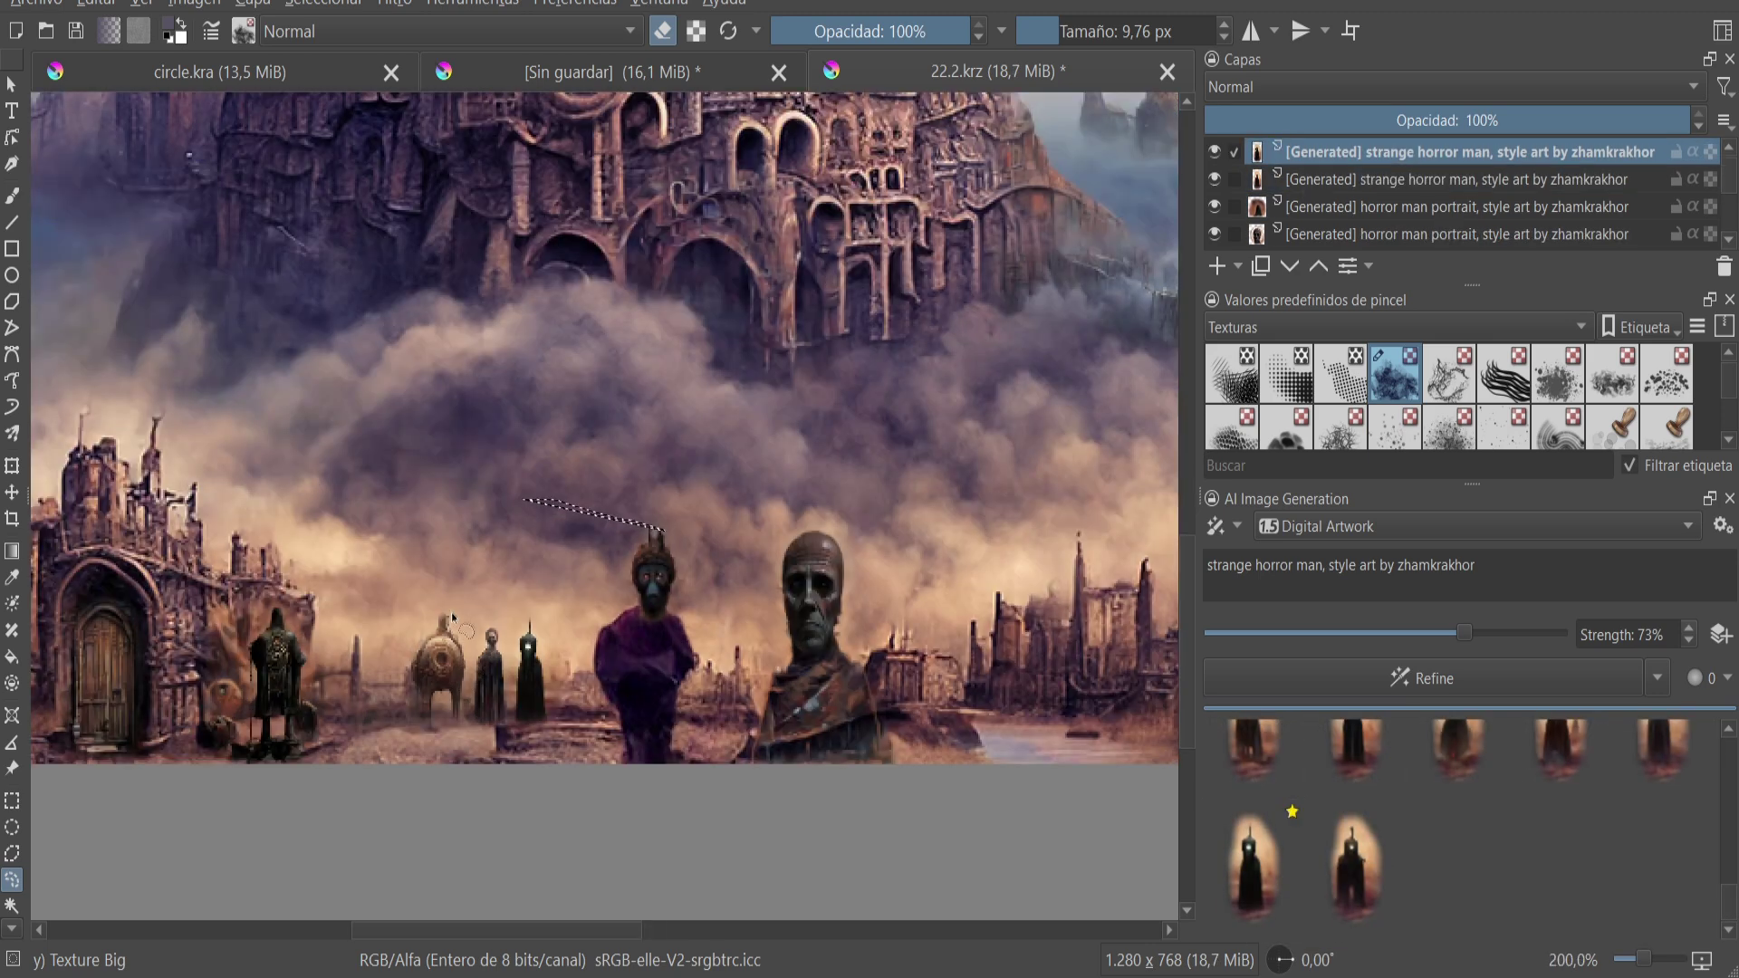
drag(456, 619, 458, 623)
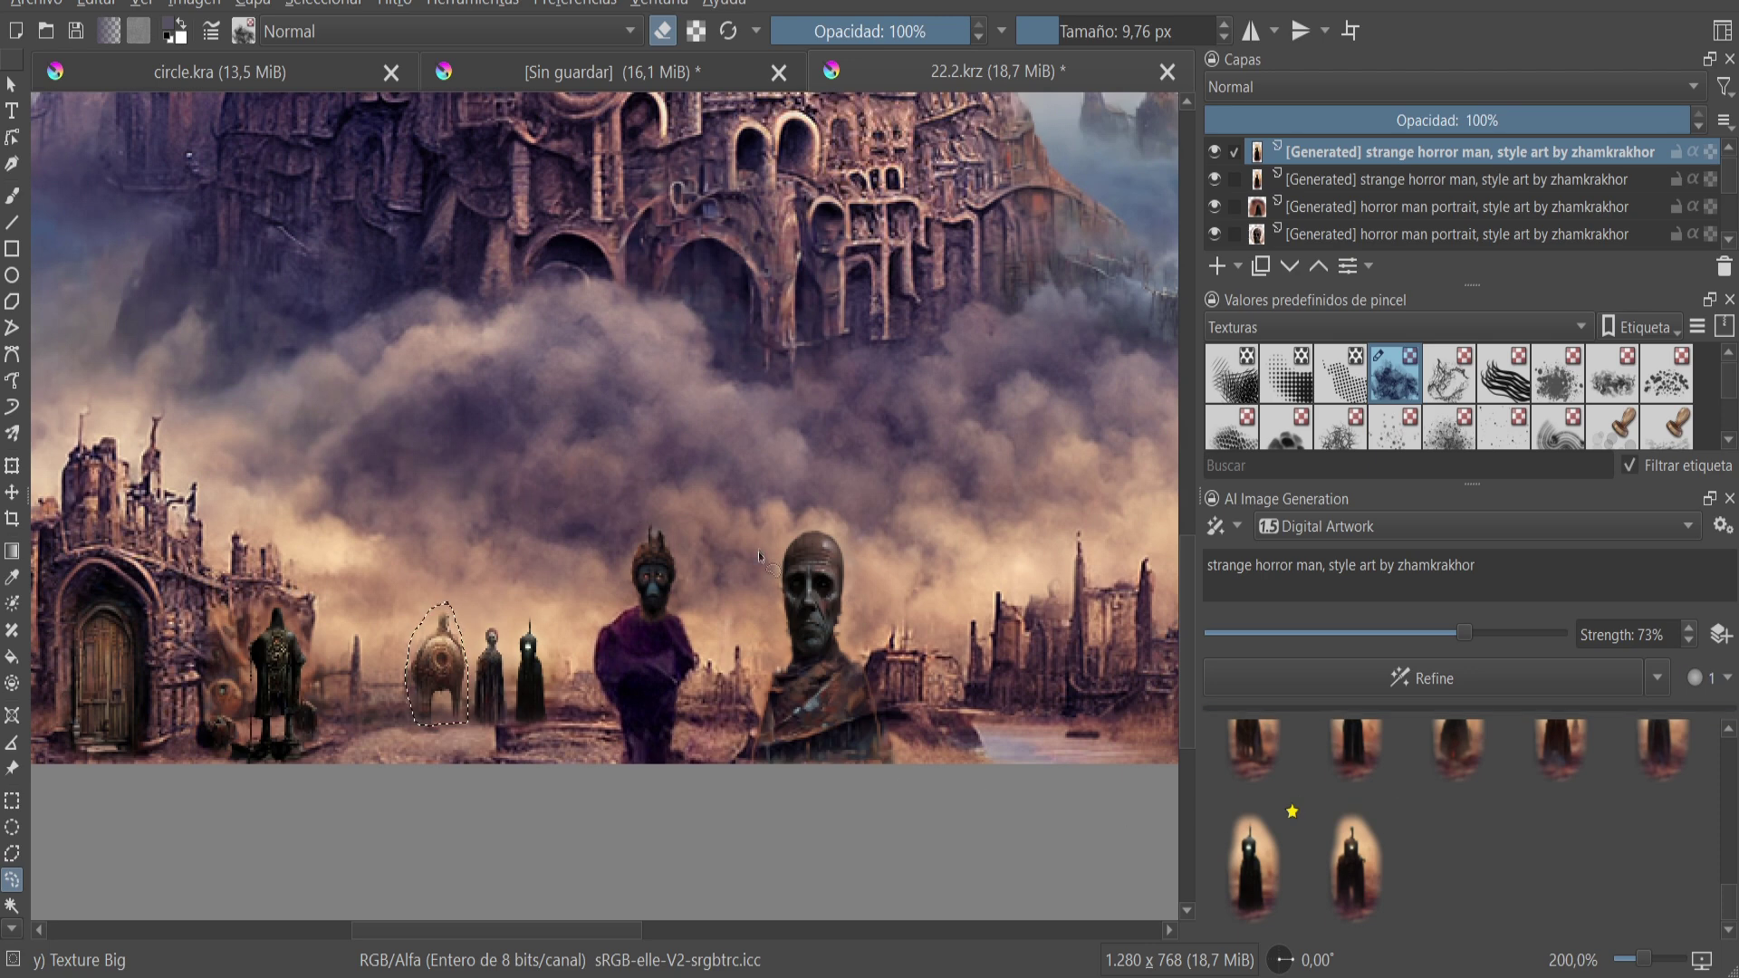
key(minus)
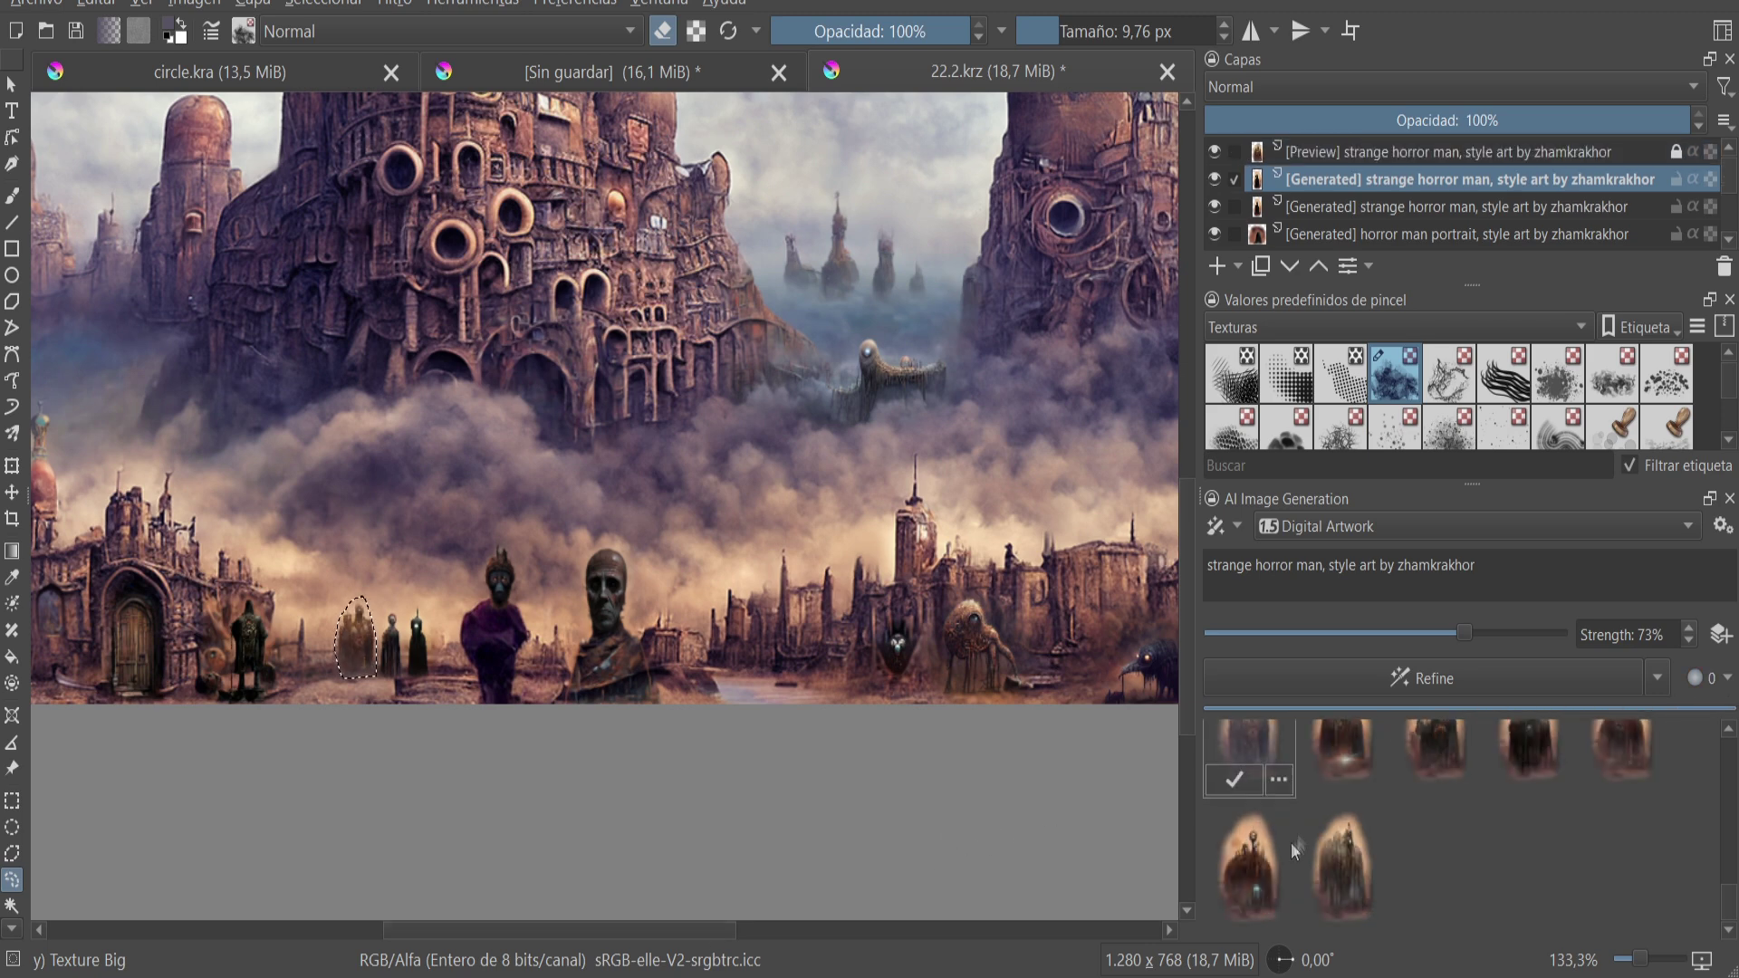
scroll(1540, 843, down, 2)
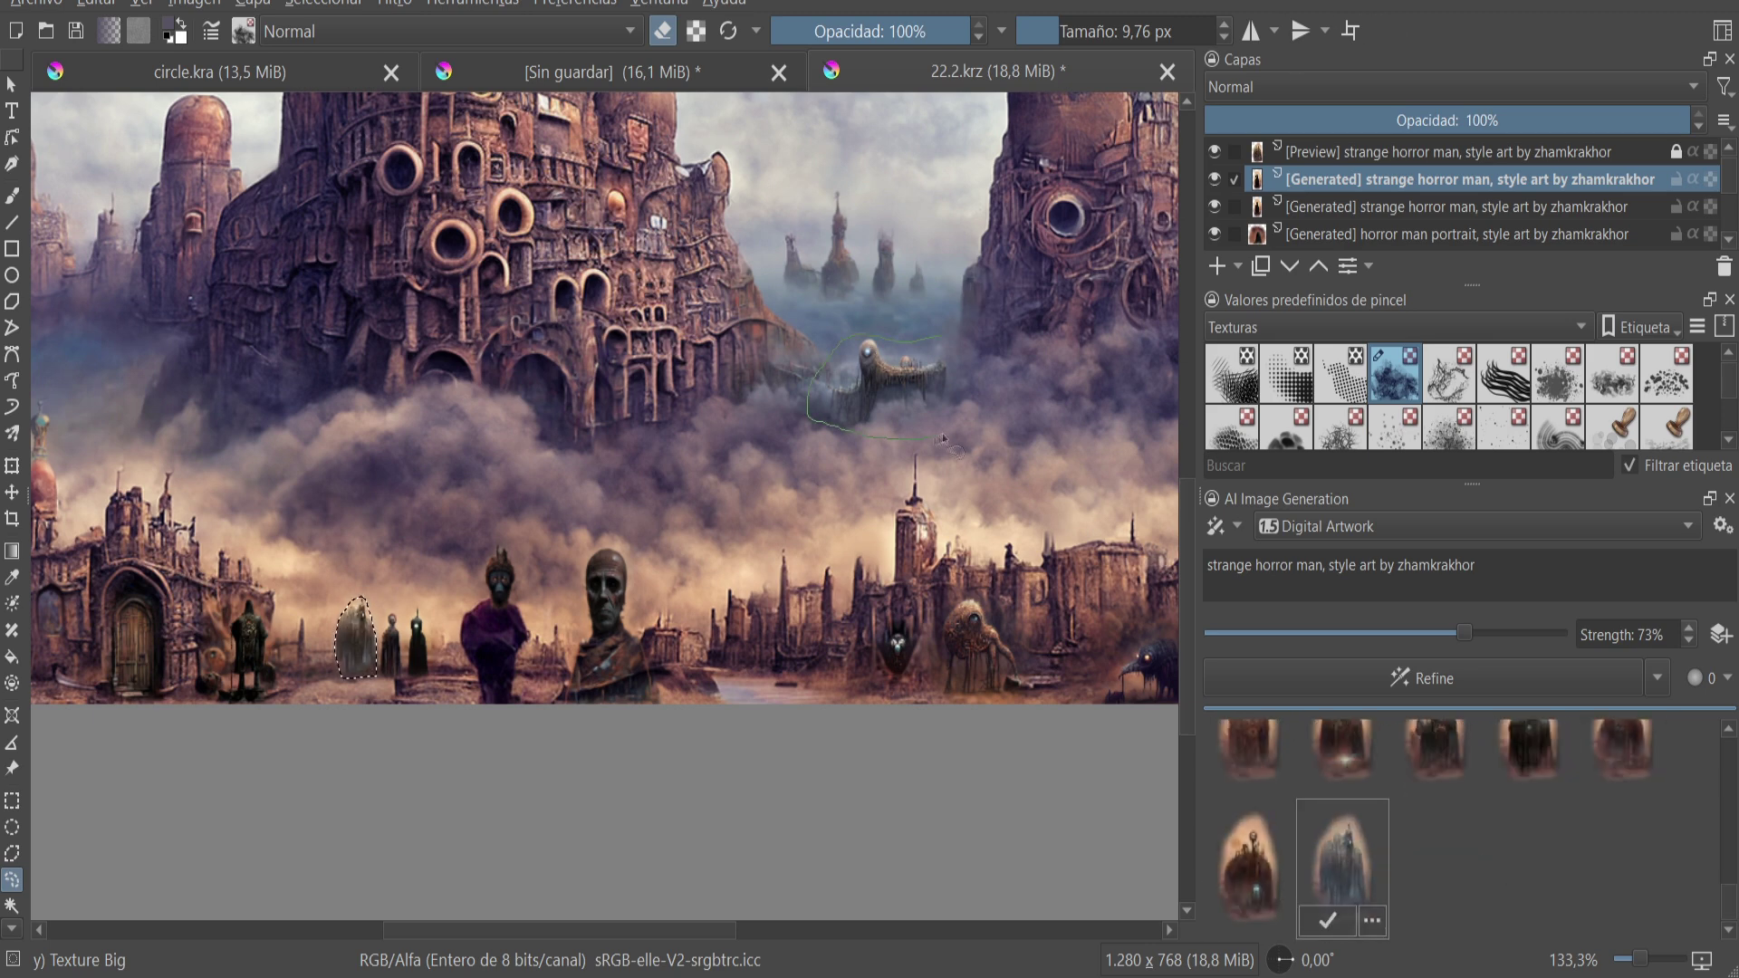
key(Return)
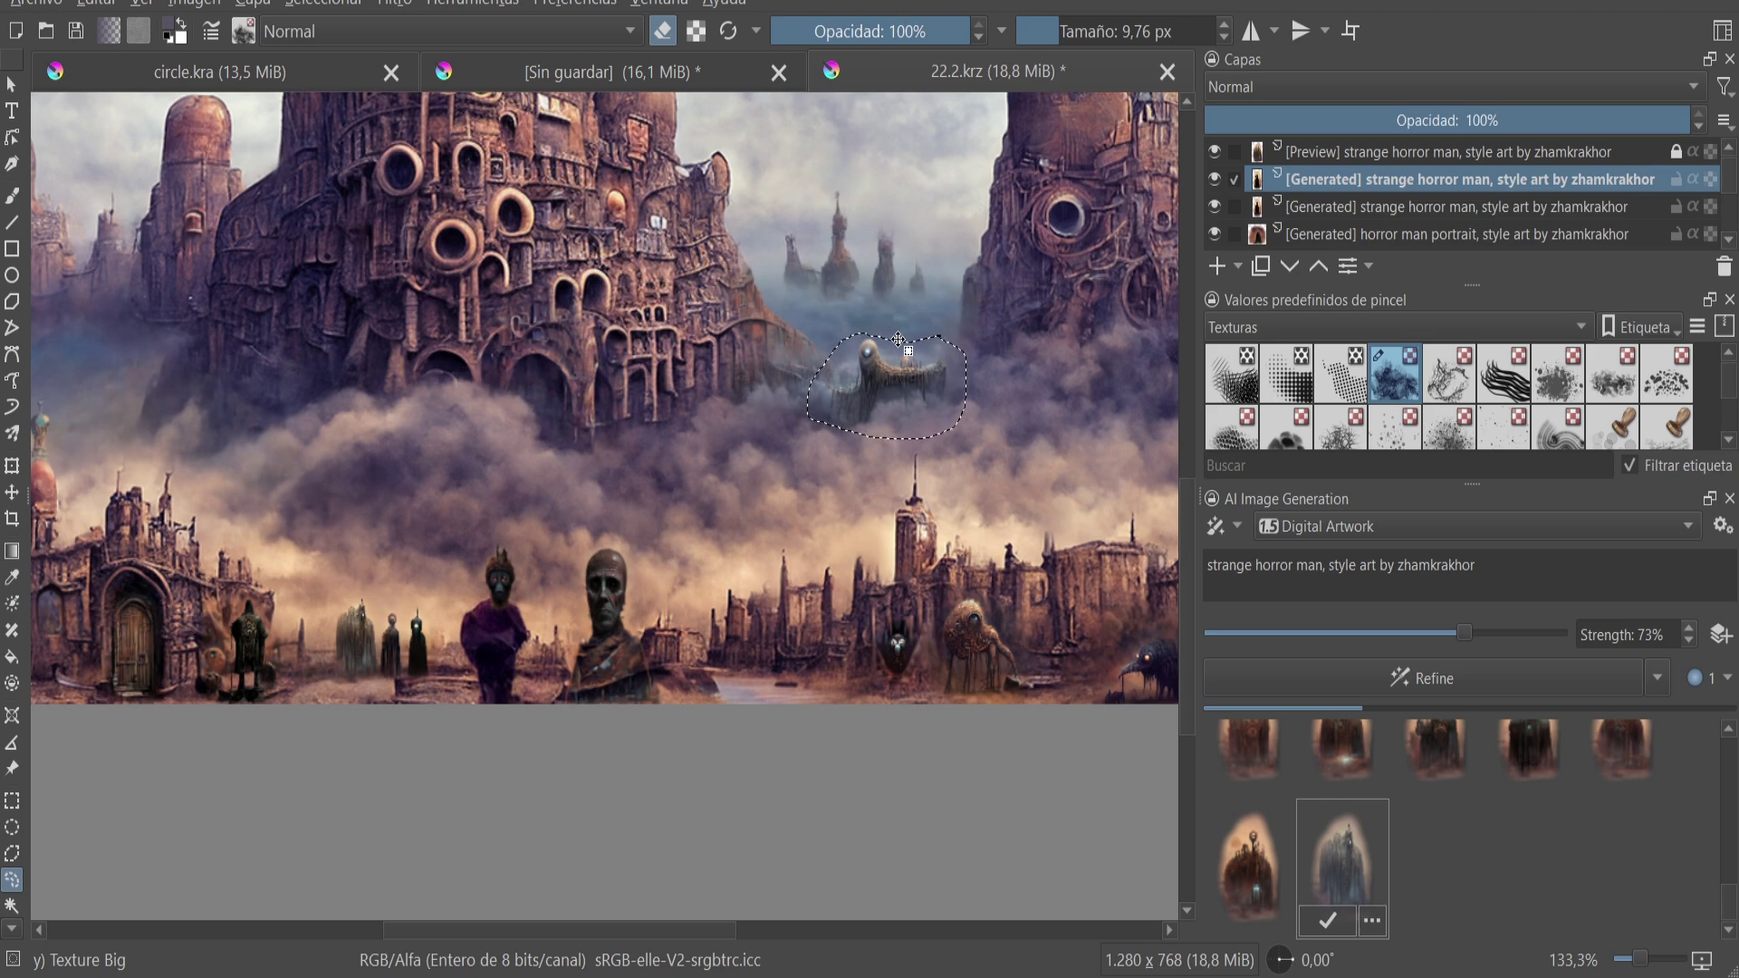
- Apply the third result, then change the prompt to 'strange horror animal' and refine
scroll(1192, 489, up, 3)
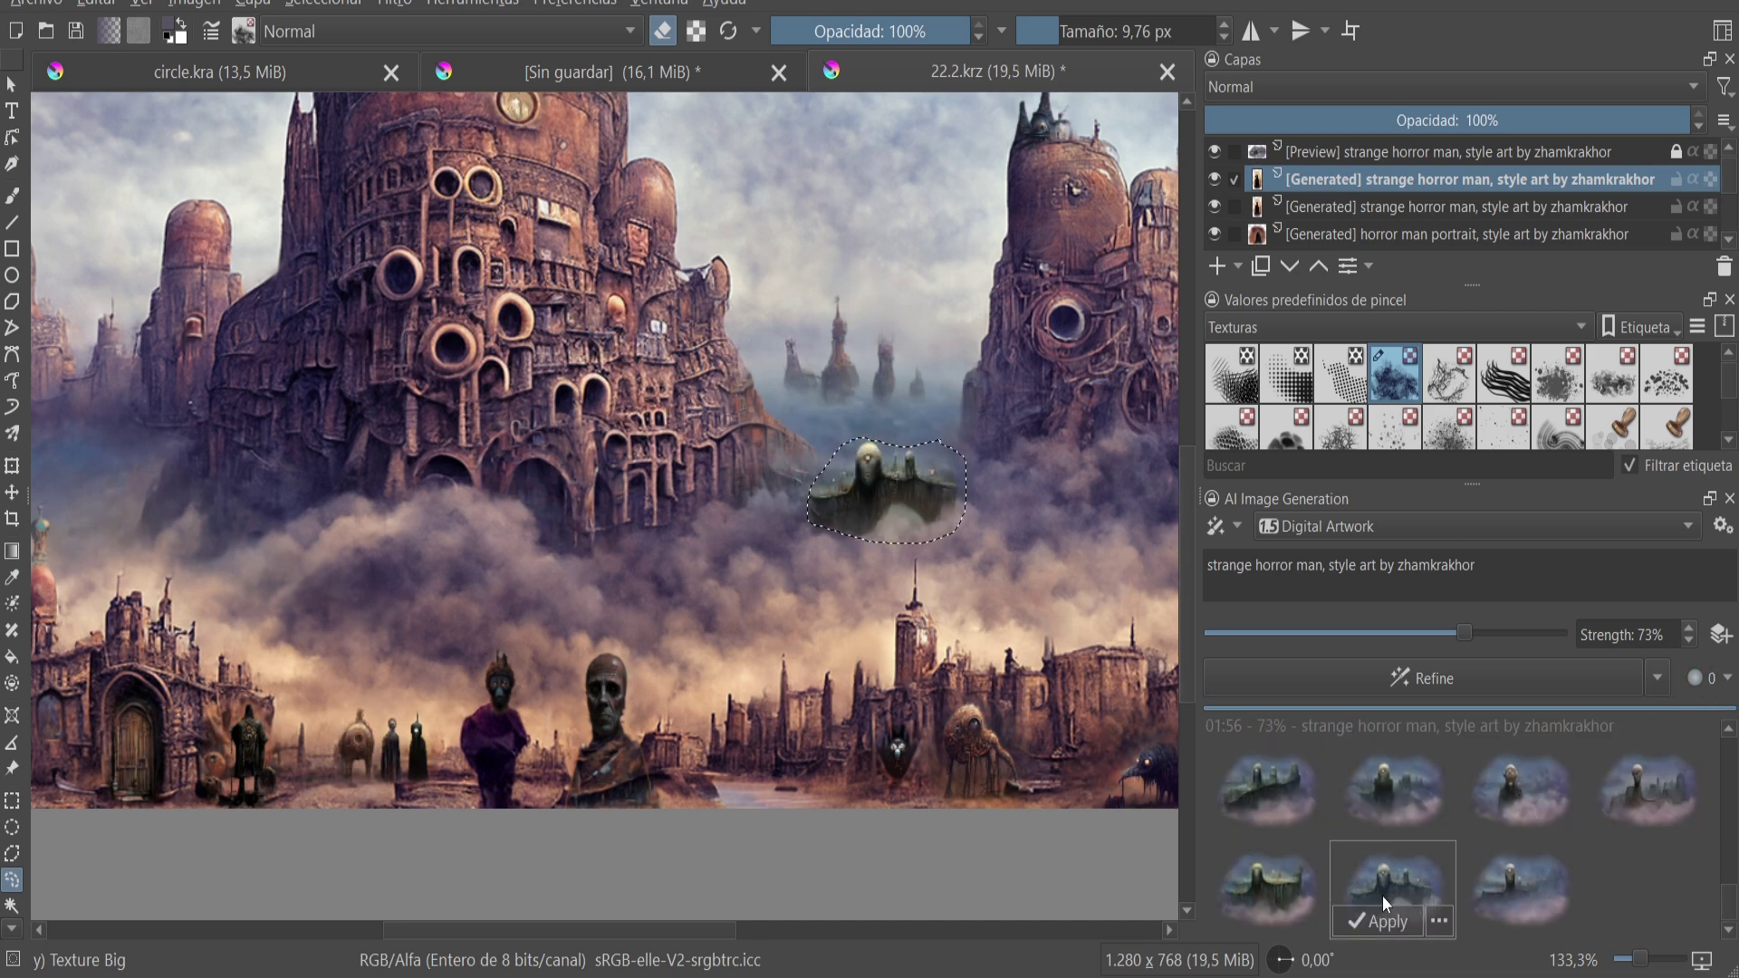
click(1503, 823)
double_click(1301, 567)
key(BackSpace)
key(BackSpace)
key(BackSpace)
text(animal)
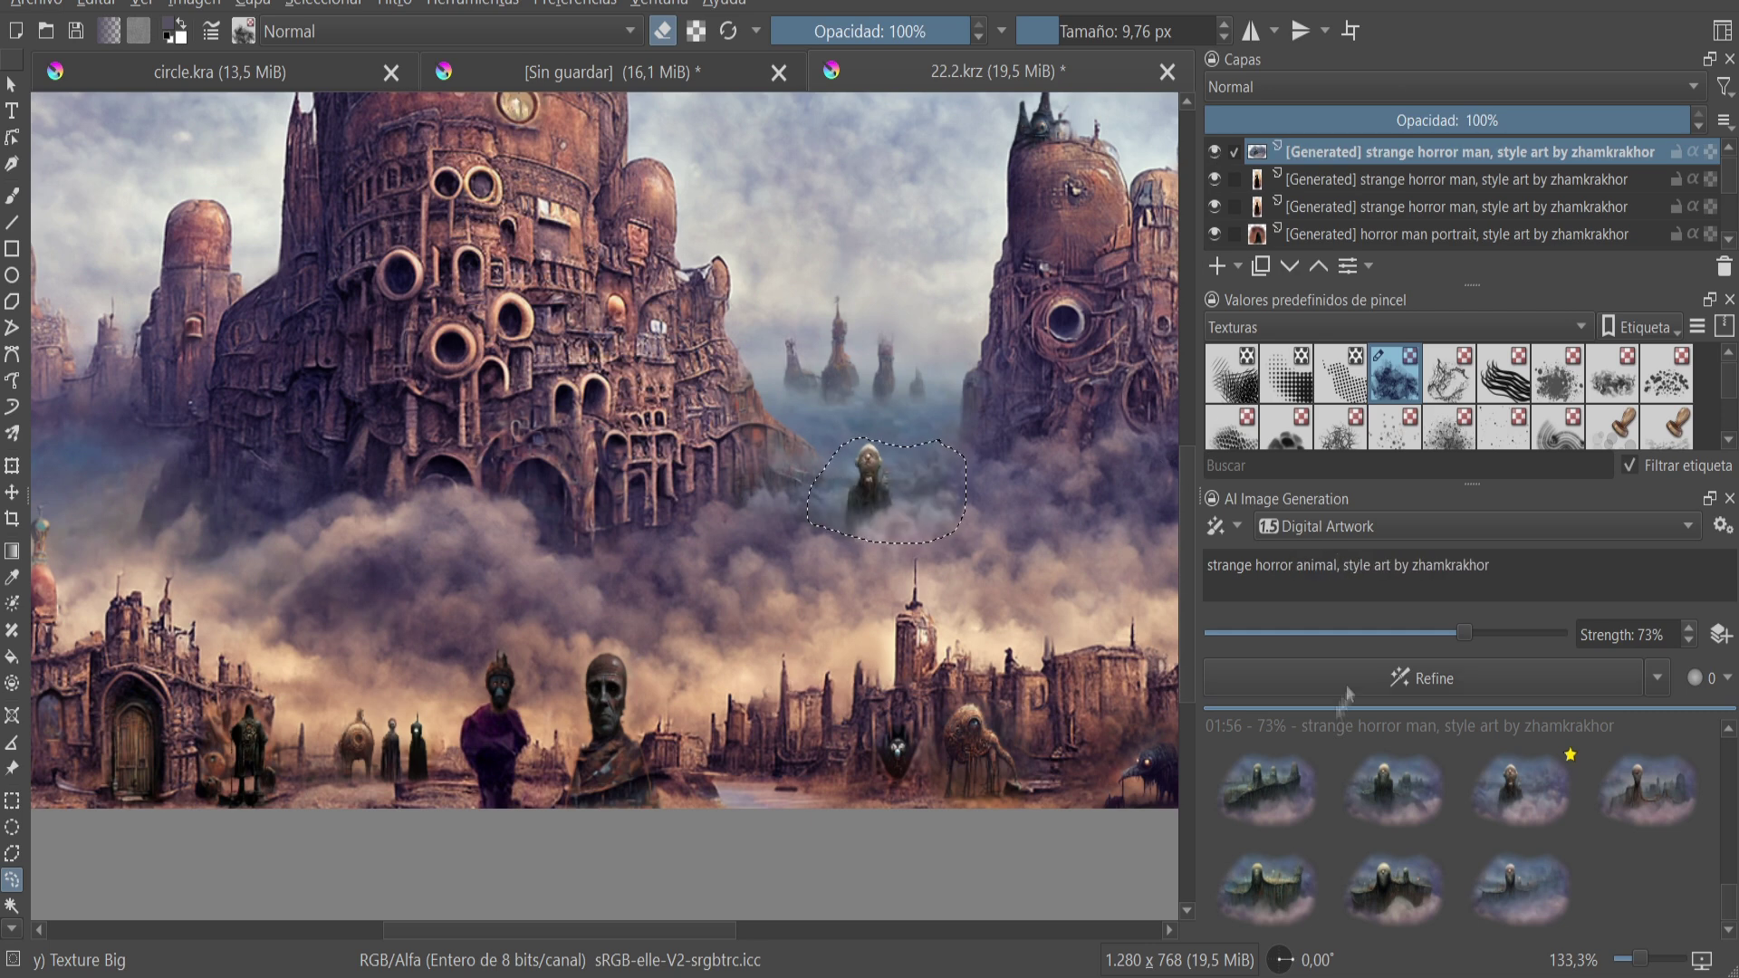
click(1400, 675)
- Enlarge the layers panel and apply the third horror animal variant
key(minus)
key(minus)
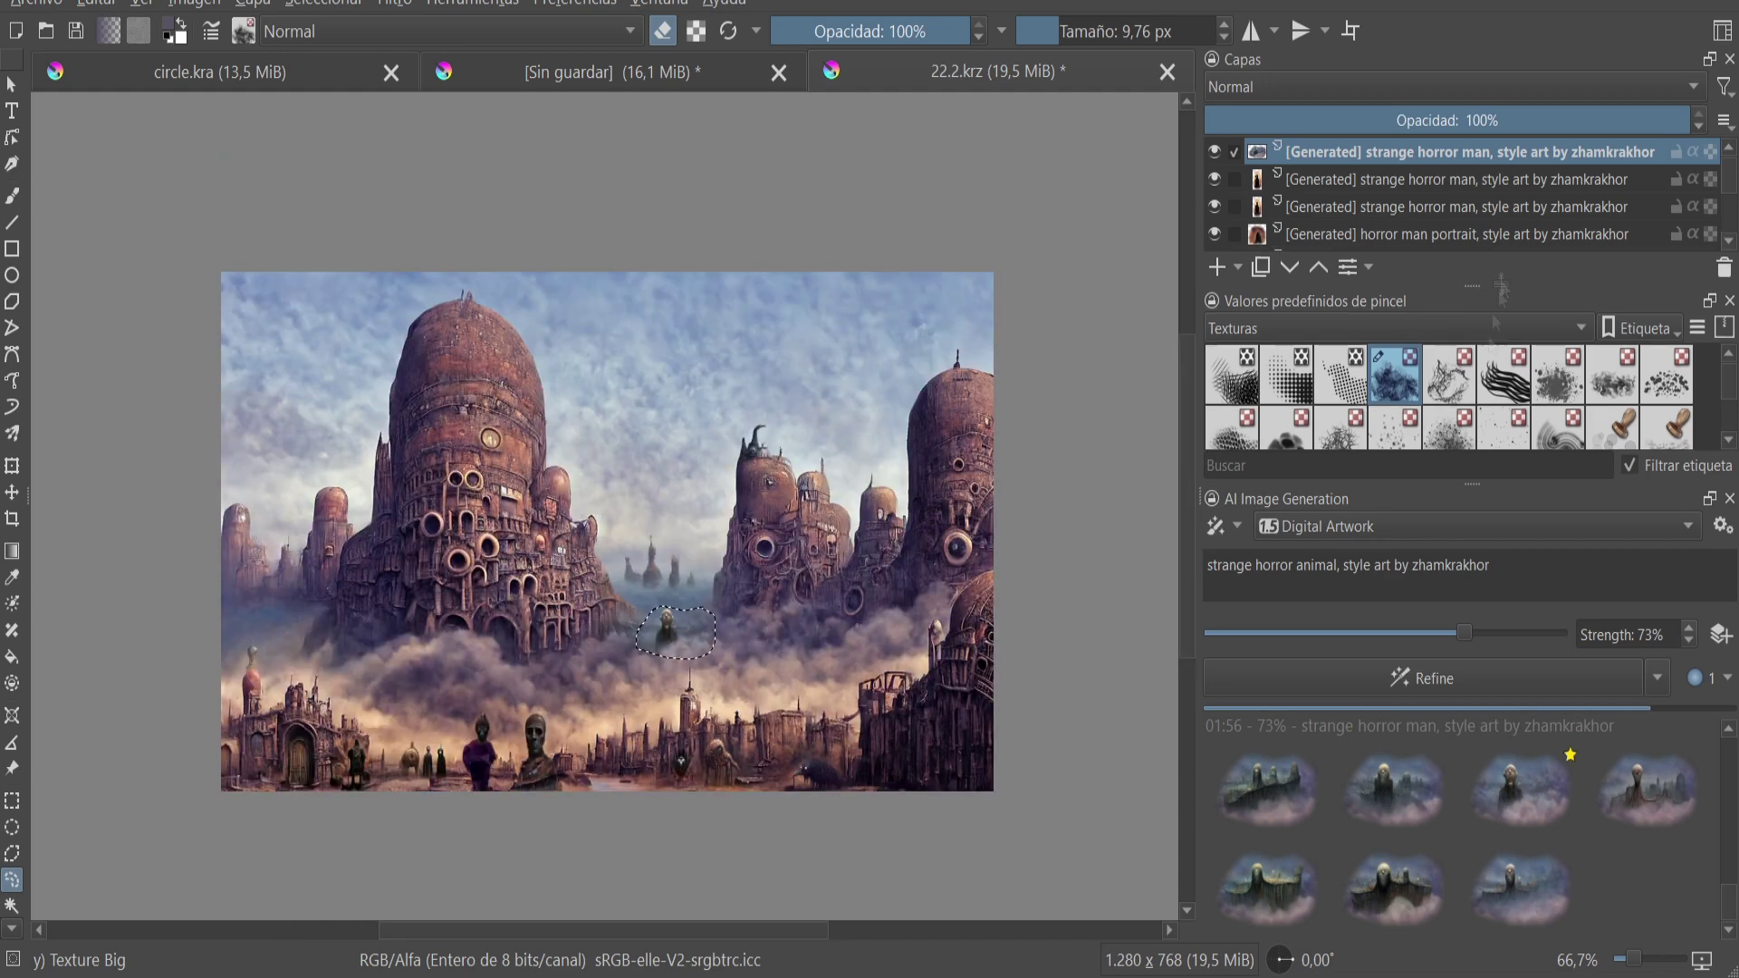
drag(1488, 282, 1485, 371)
scroll(1731, 281, down, 3)
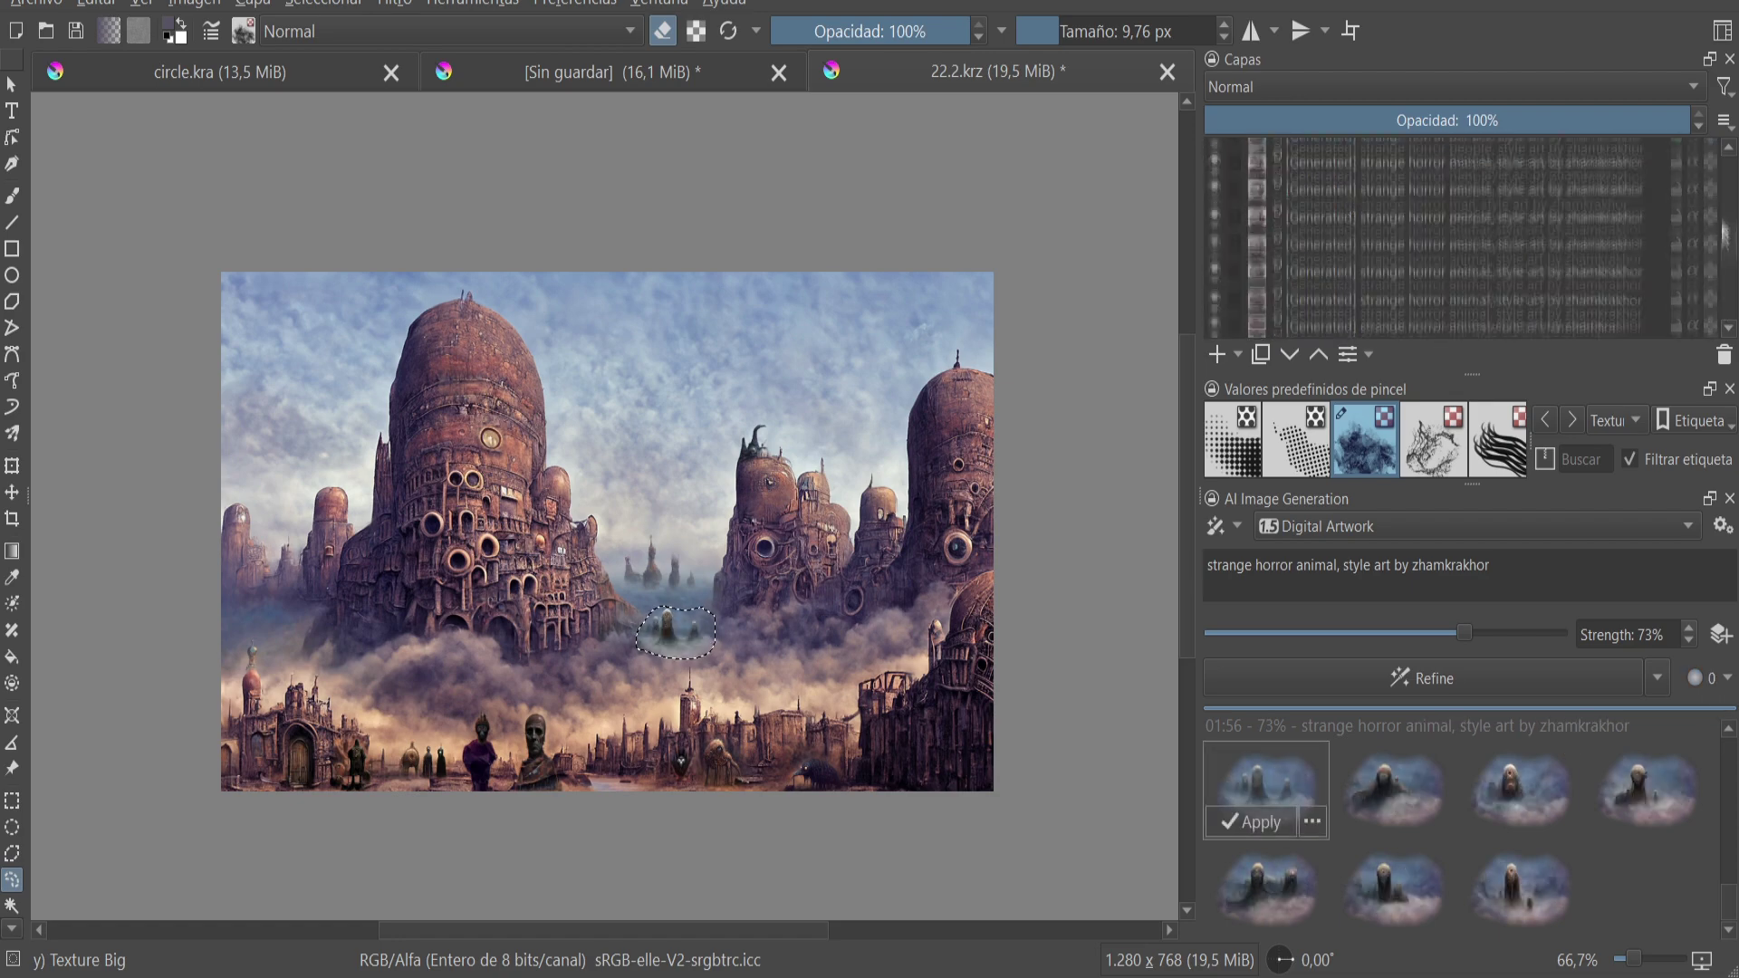
key(plus)
key(plus)
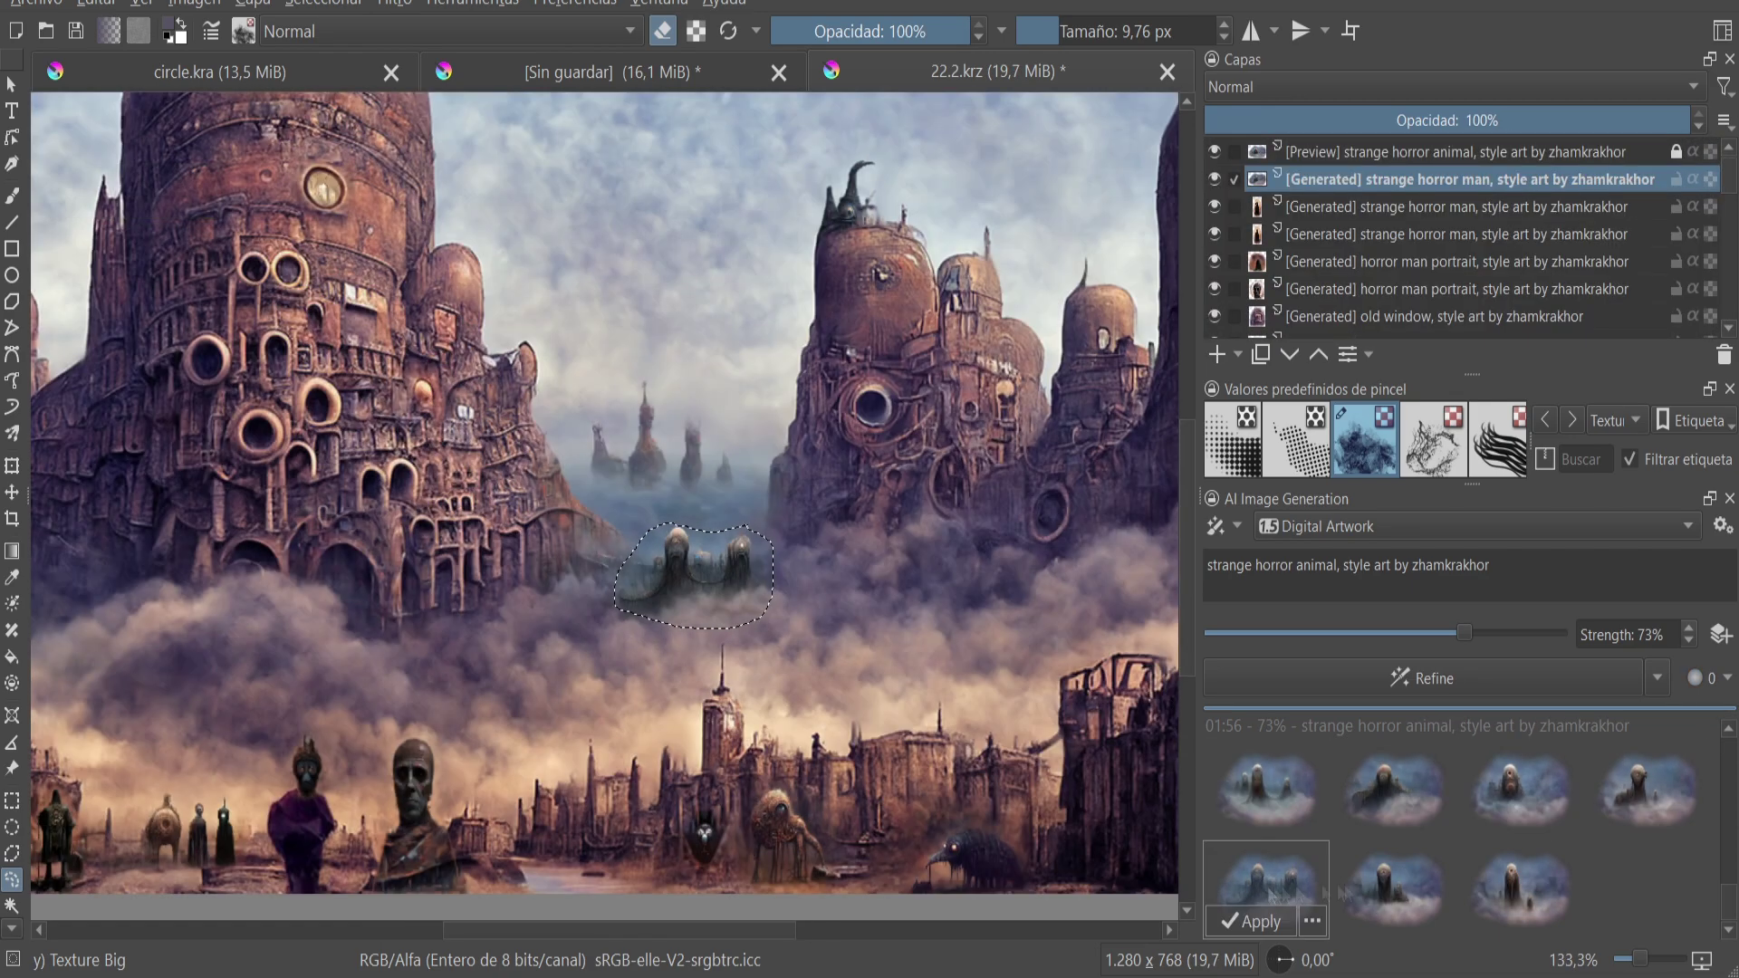
click(1506, 822)
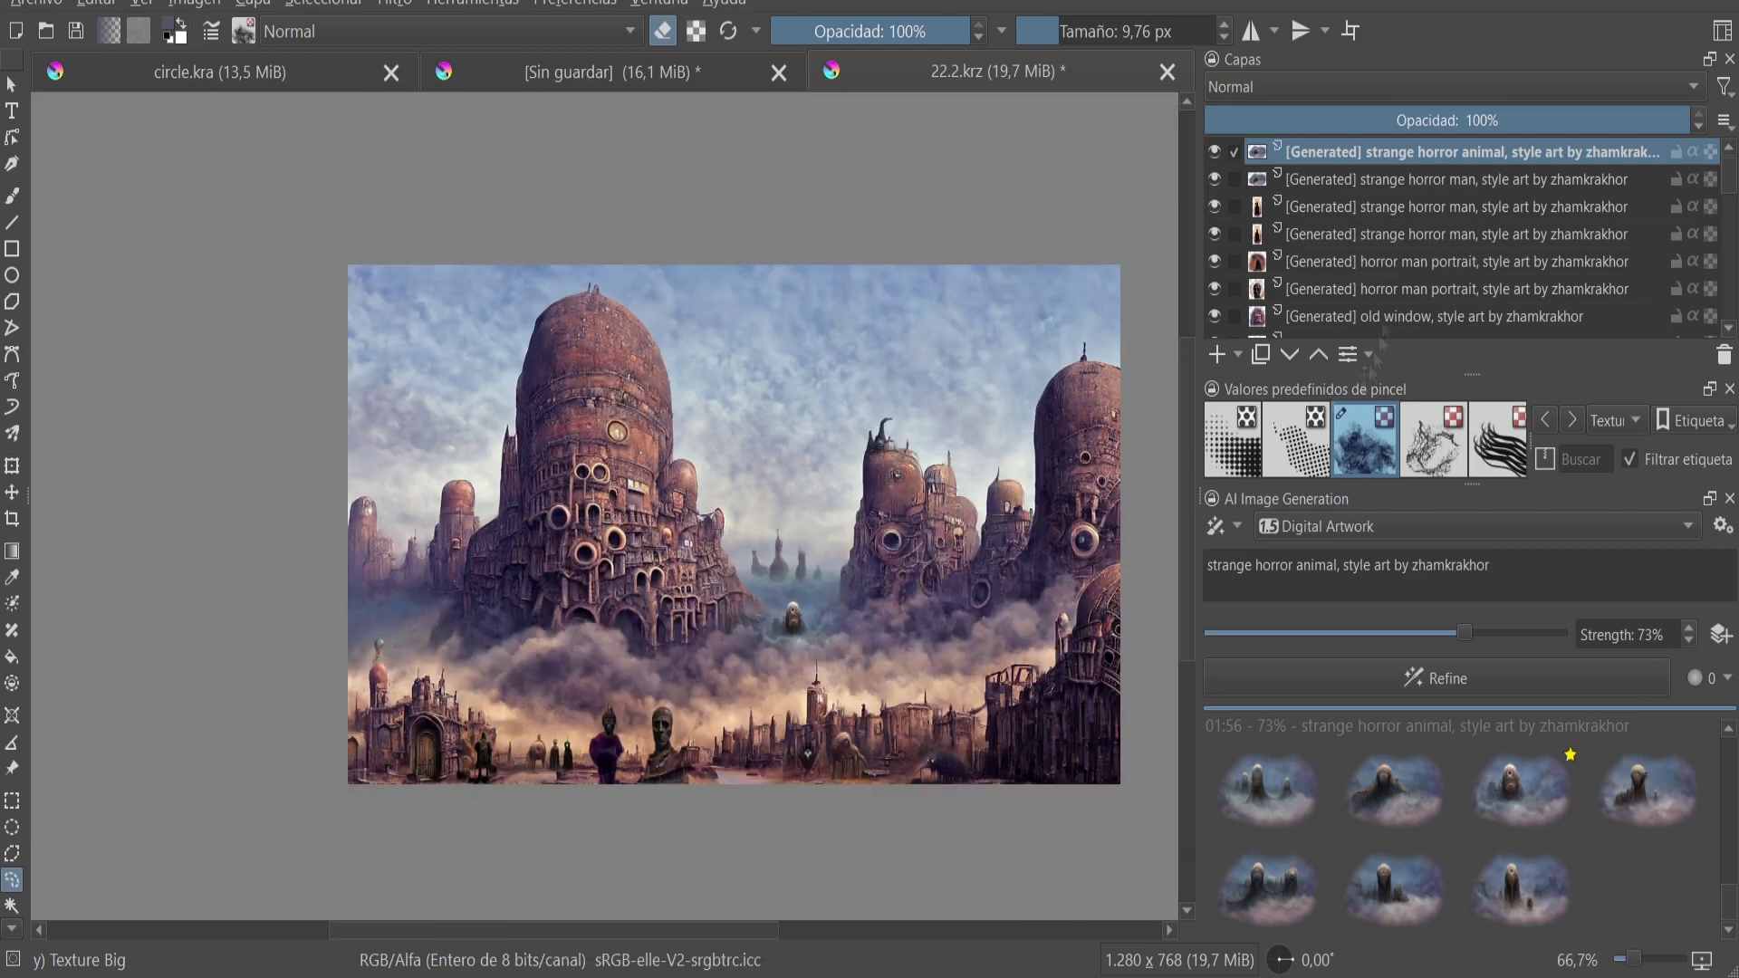
- Hide the four newest generated creature and figure layers, then select the old window layer
click(1215, 151)
click(1214, 206)
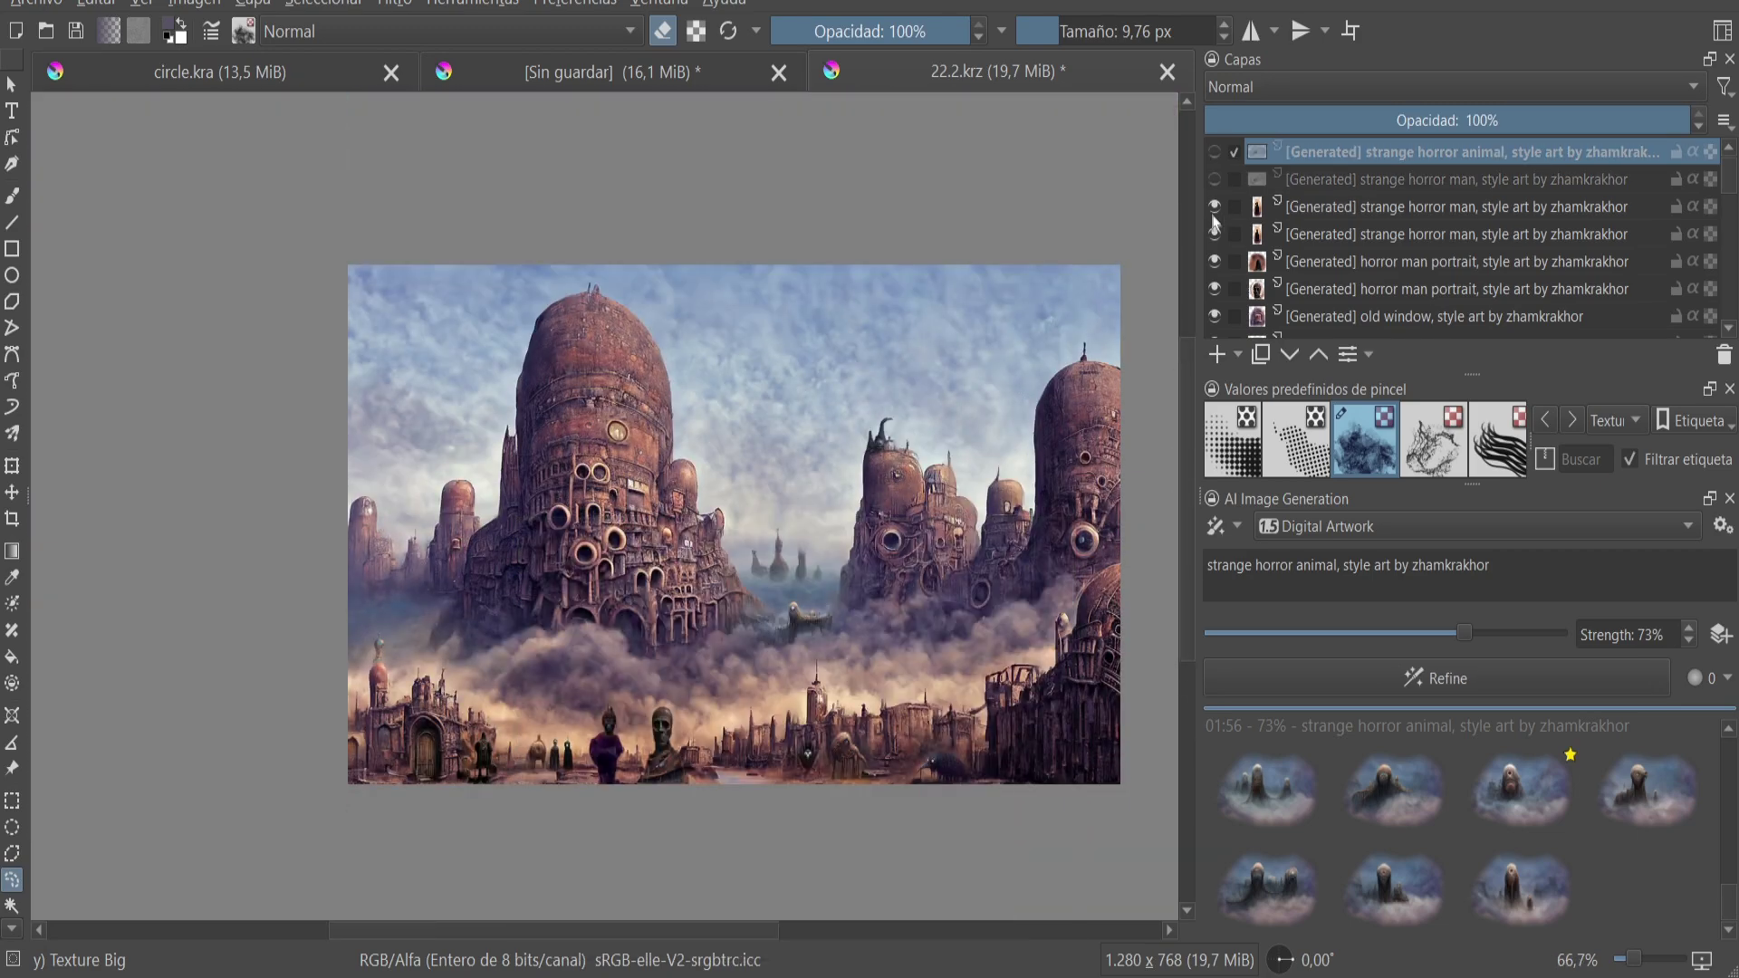
click(1214, 233)
click(1214, 288)
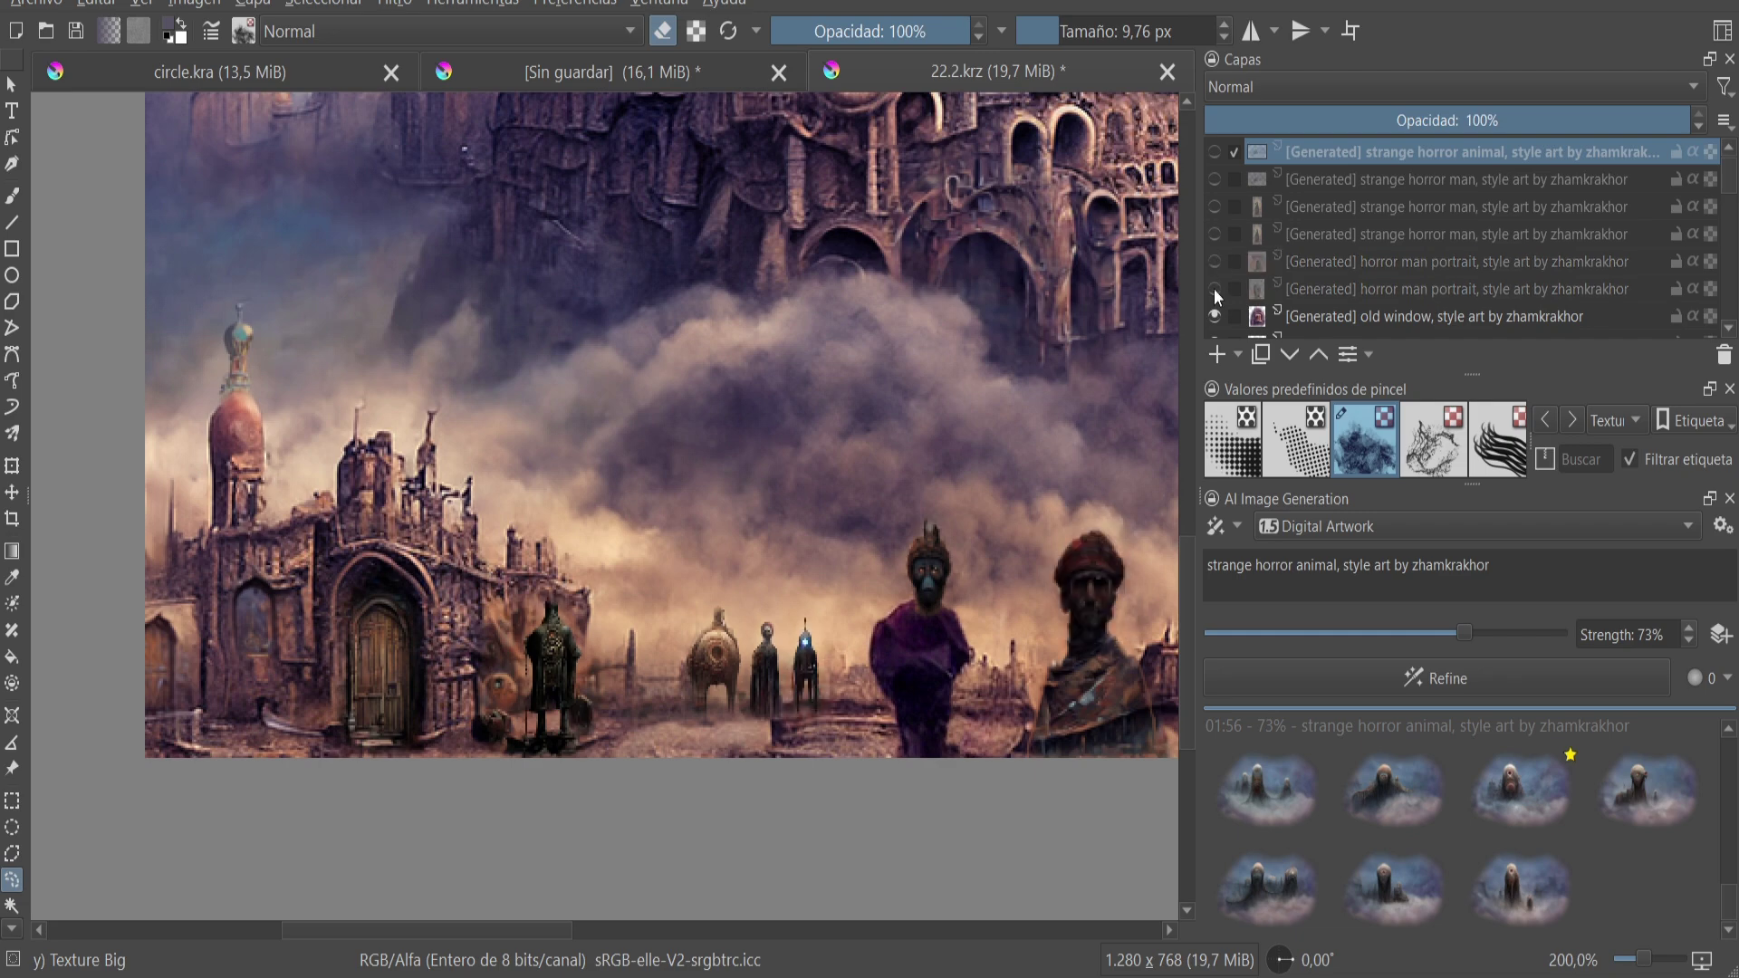
scroll(1214, 272, down, 1)
click(1322, 243)
scroll(867, 885, right, 5)
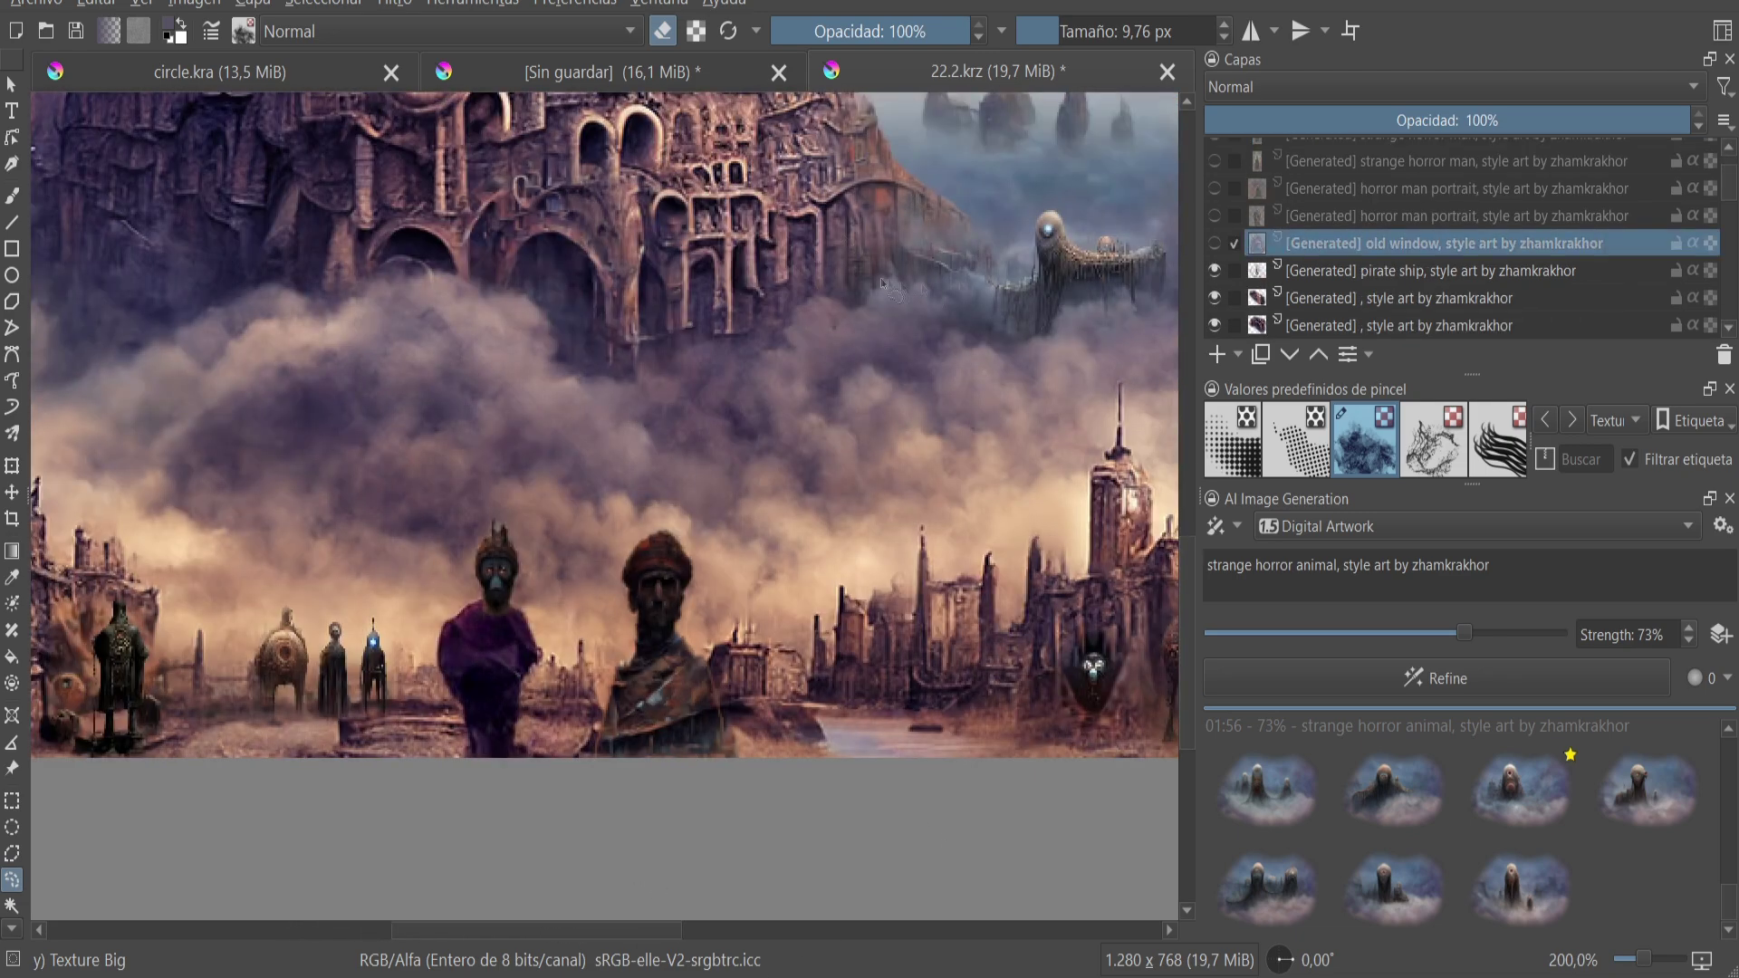
scroll(667, 877, down, 2)
- Toggle the pirate ship and style art layers off and back on to compare
click(1215, 270)
click(1215, 272)
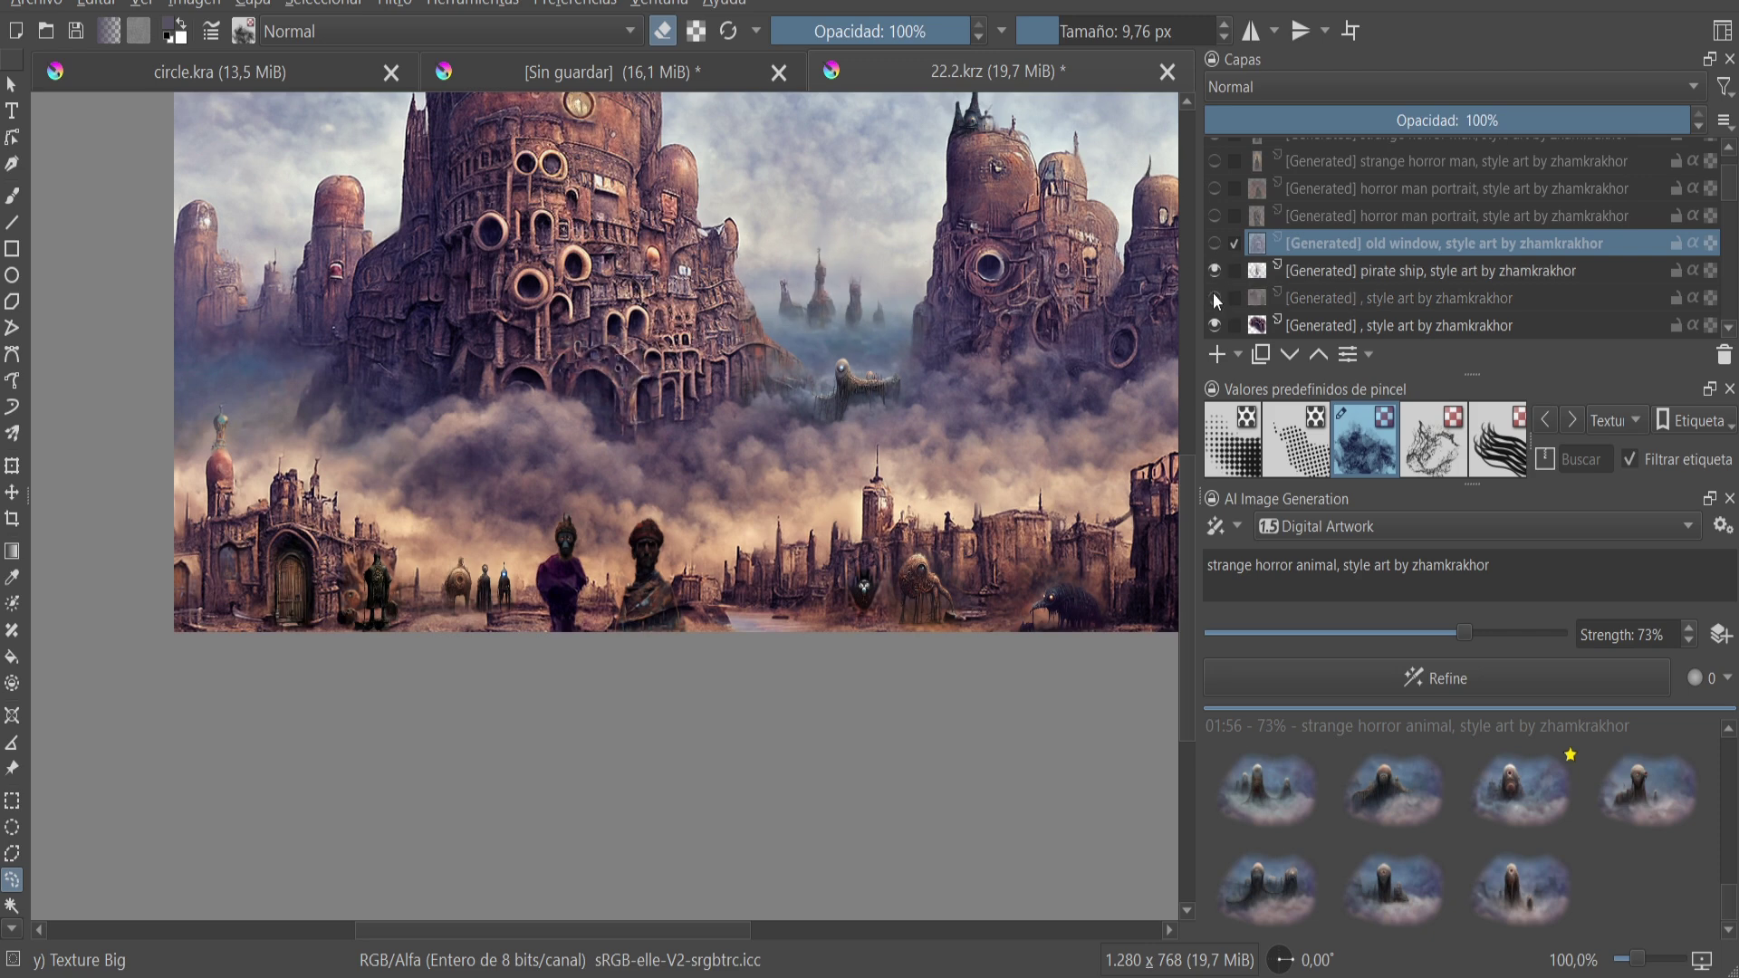
scroll(1213, 291, down, 1)
scroll(1213, 290, down, 5)
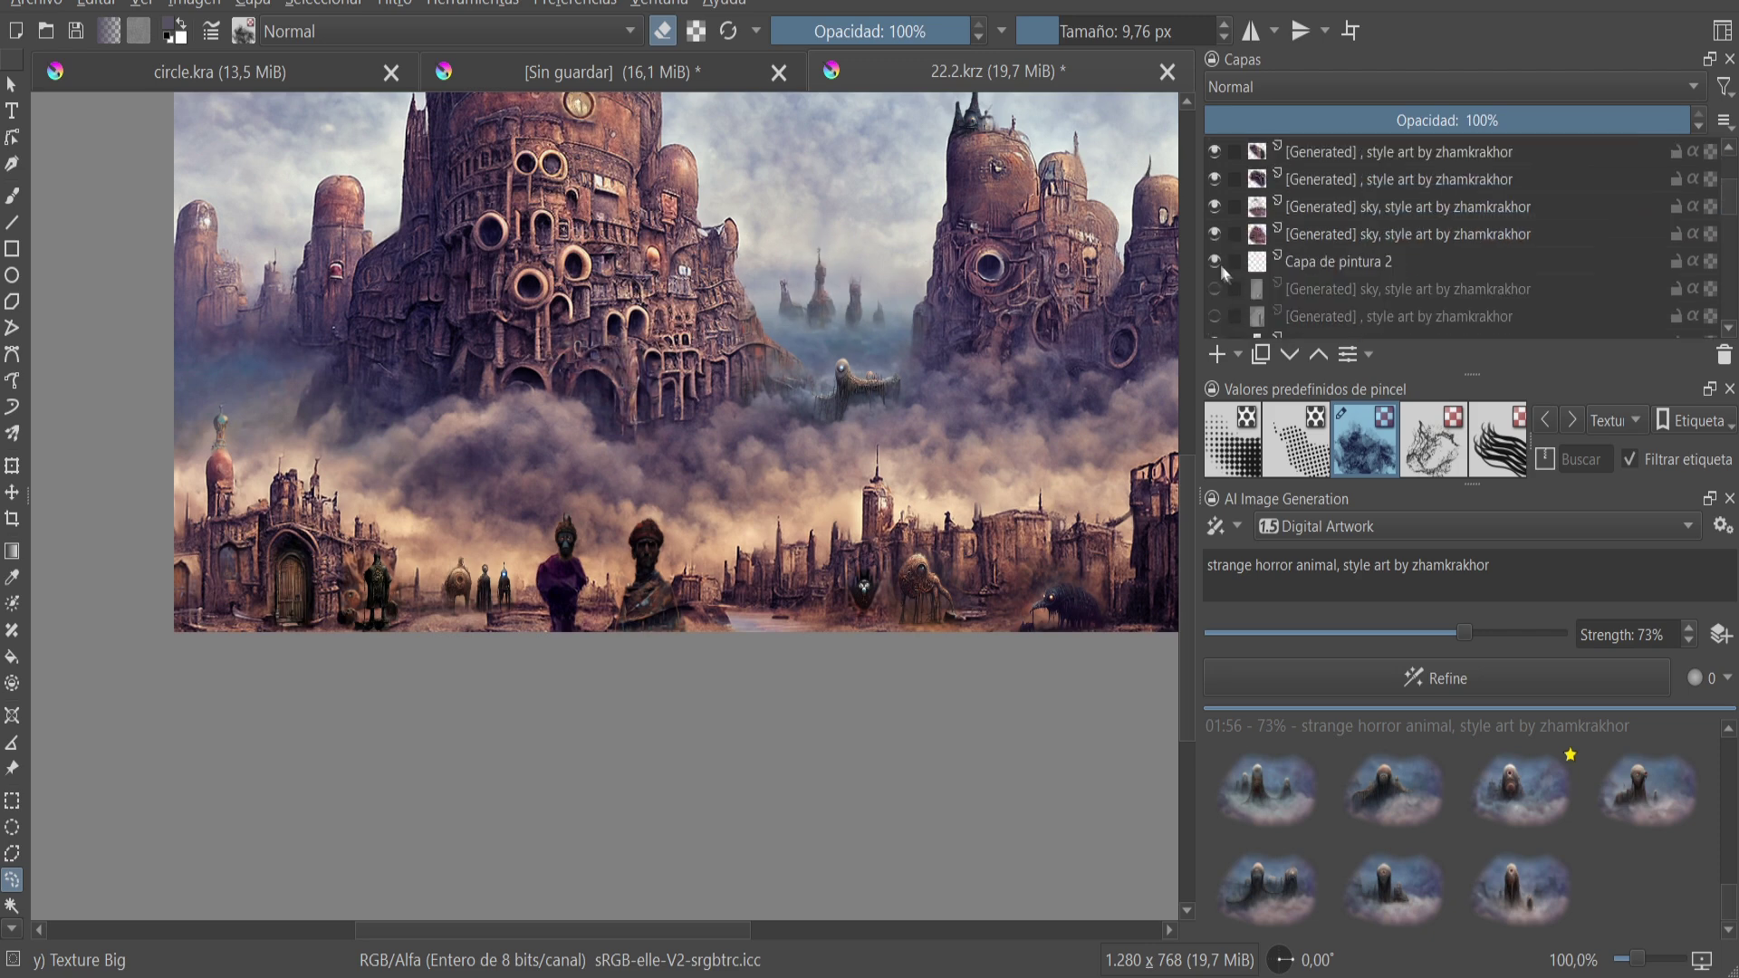
click(1214, 196)
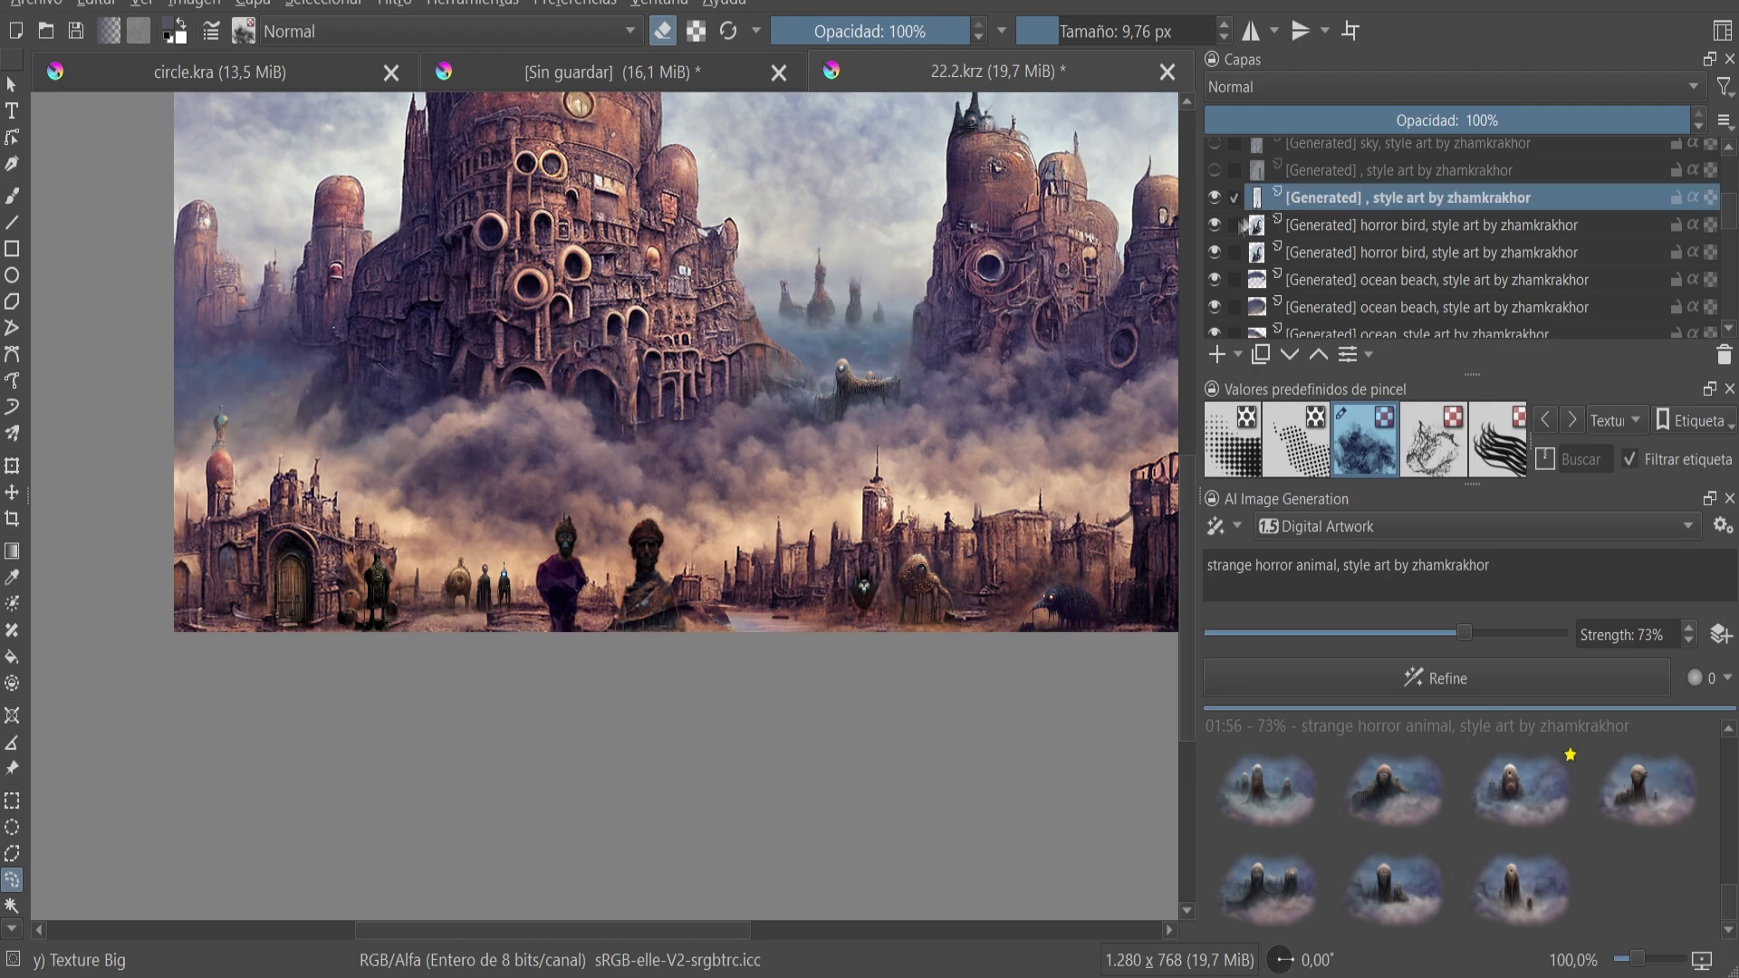
click(1245, 226)
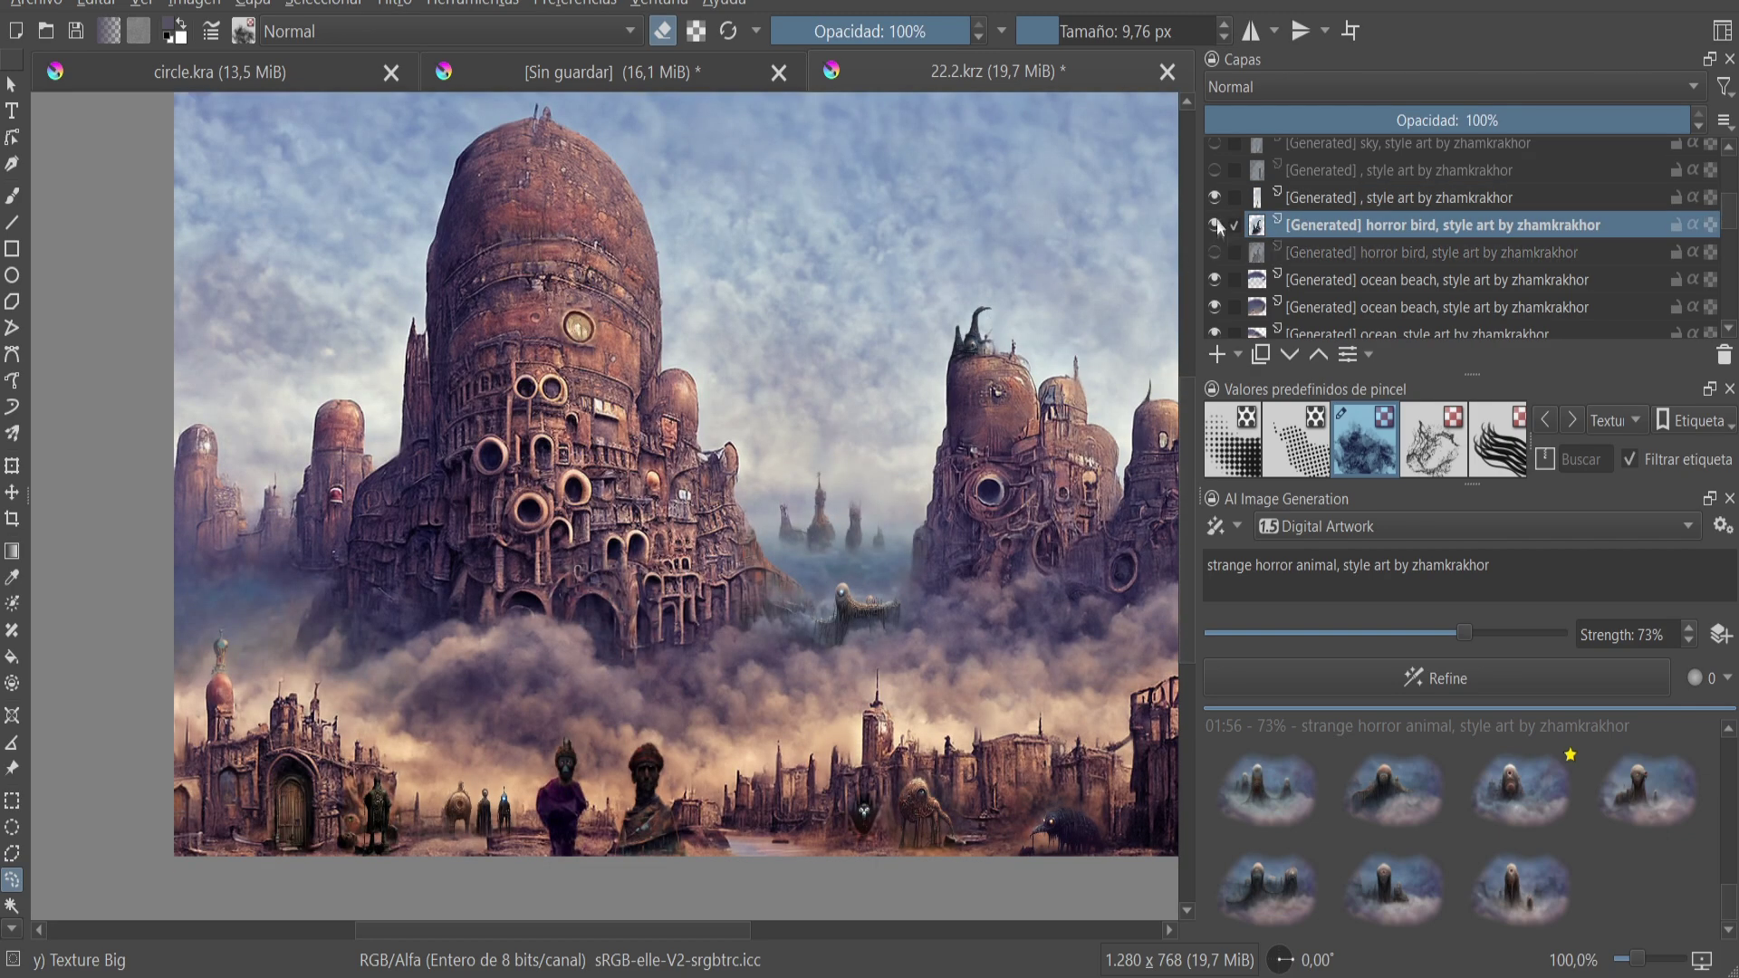
scroll(1237, 263, down, 1)
scroll(1237, 248, down, 3)
scroll(1218, 259, down, 2)
- Check the man, animal, door and man portrait layers by toggling their visibility
click(1215, 269)
click(1214, 242)
click(1214, 242)
click(1213, 231)
click(1214, 231)
scroll(1217, 177, up, 1)
click(1215, 205)
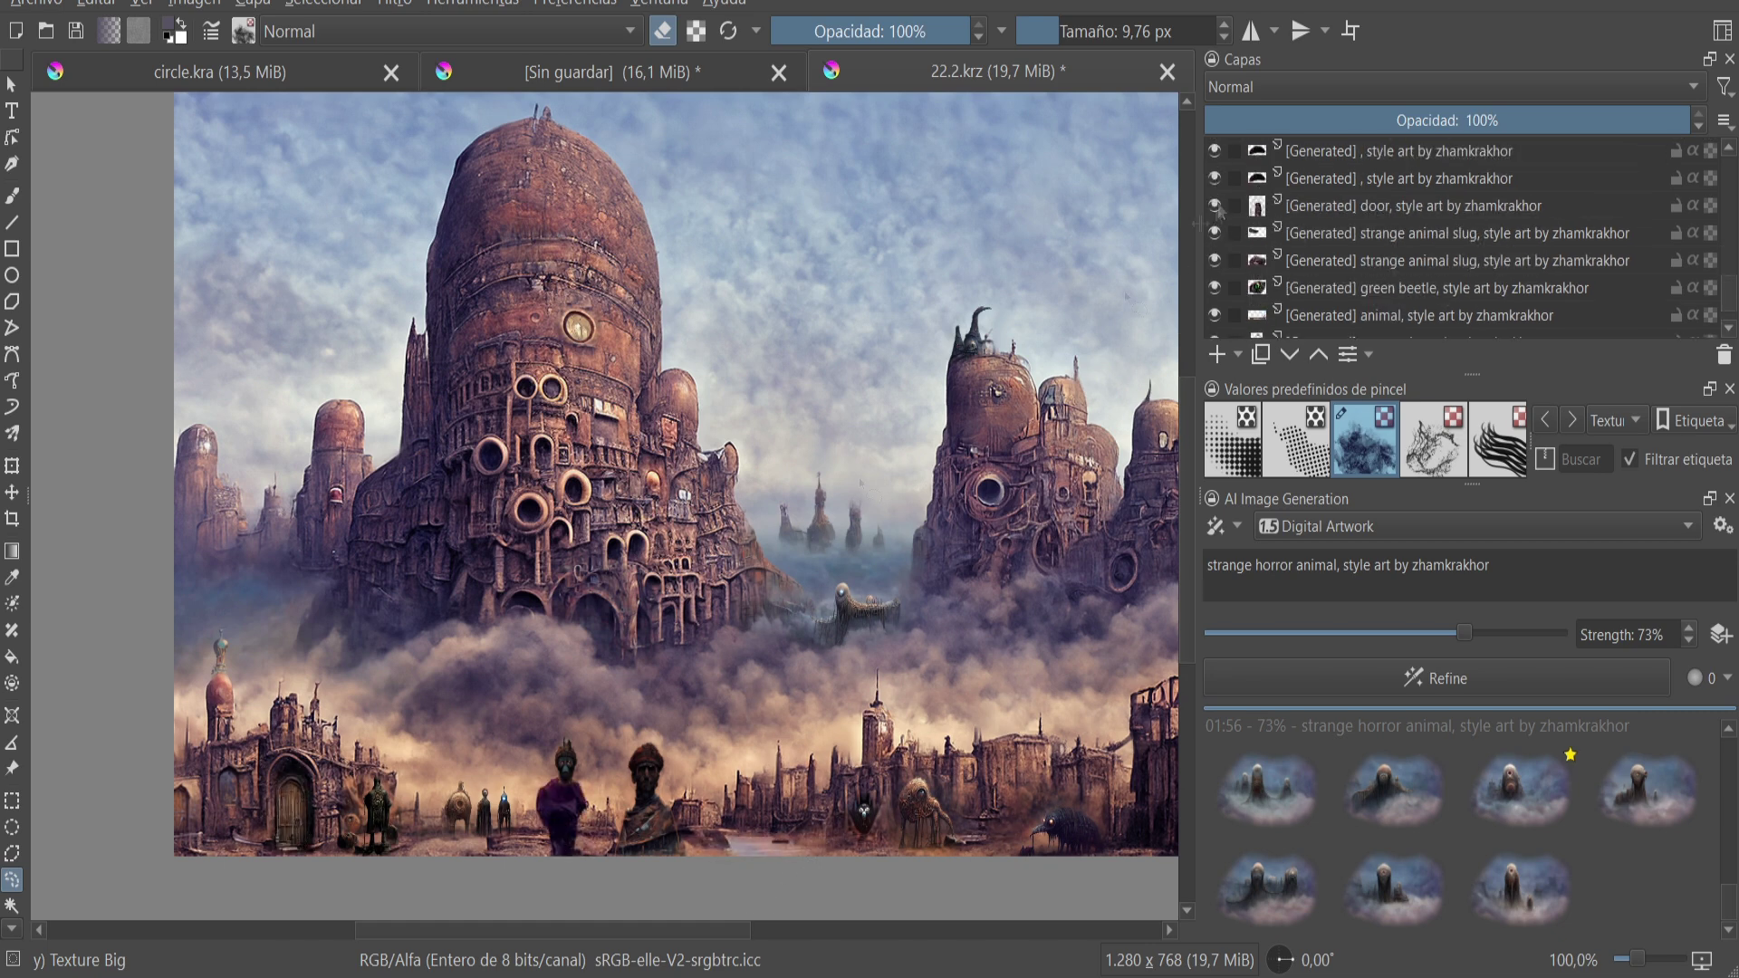
scroll(1214, 172, up, 1)
click(1214, 170)
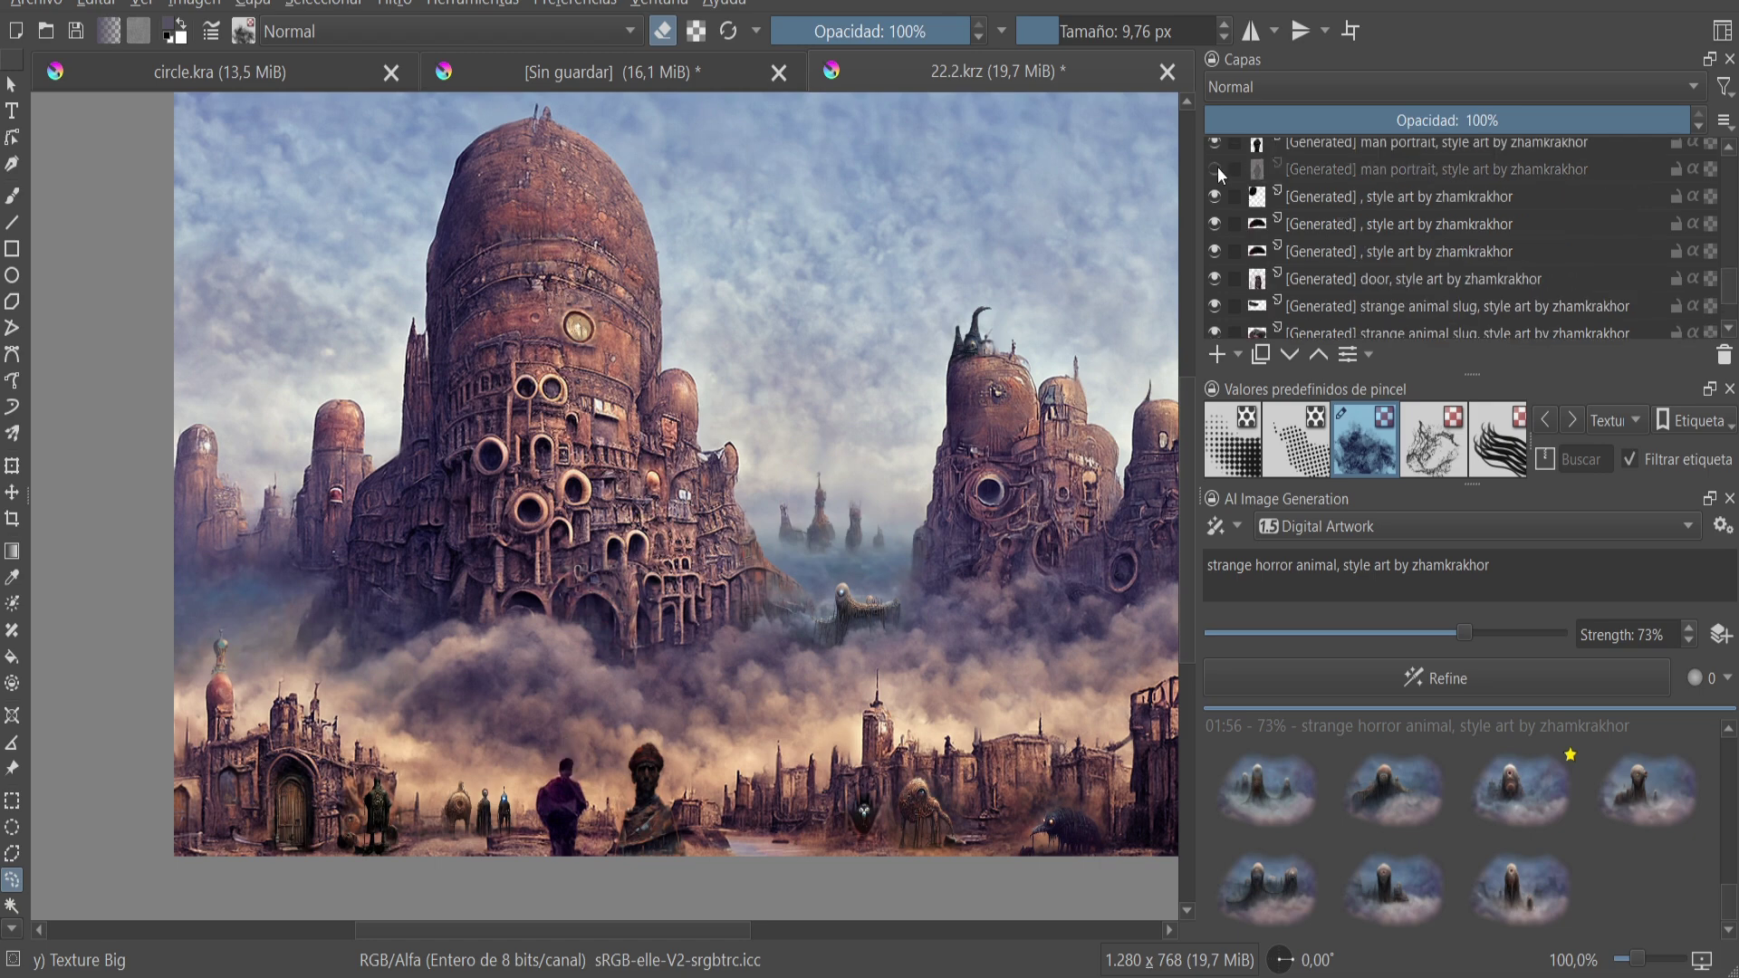
click(1214, 169)
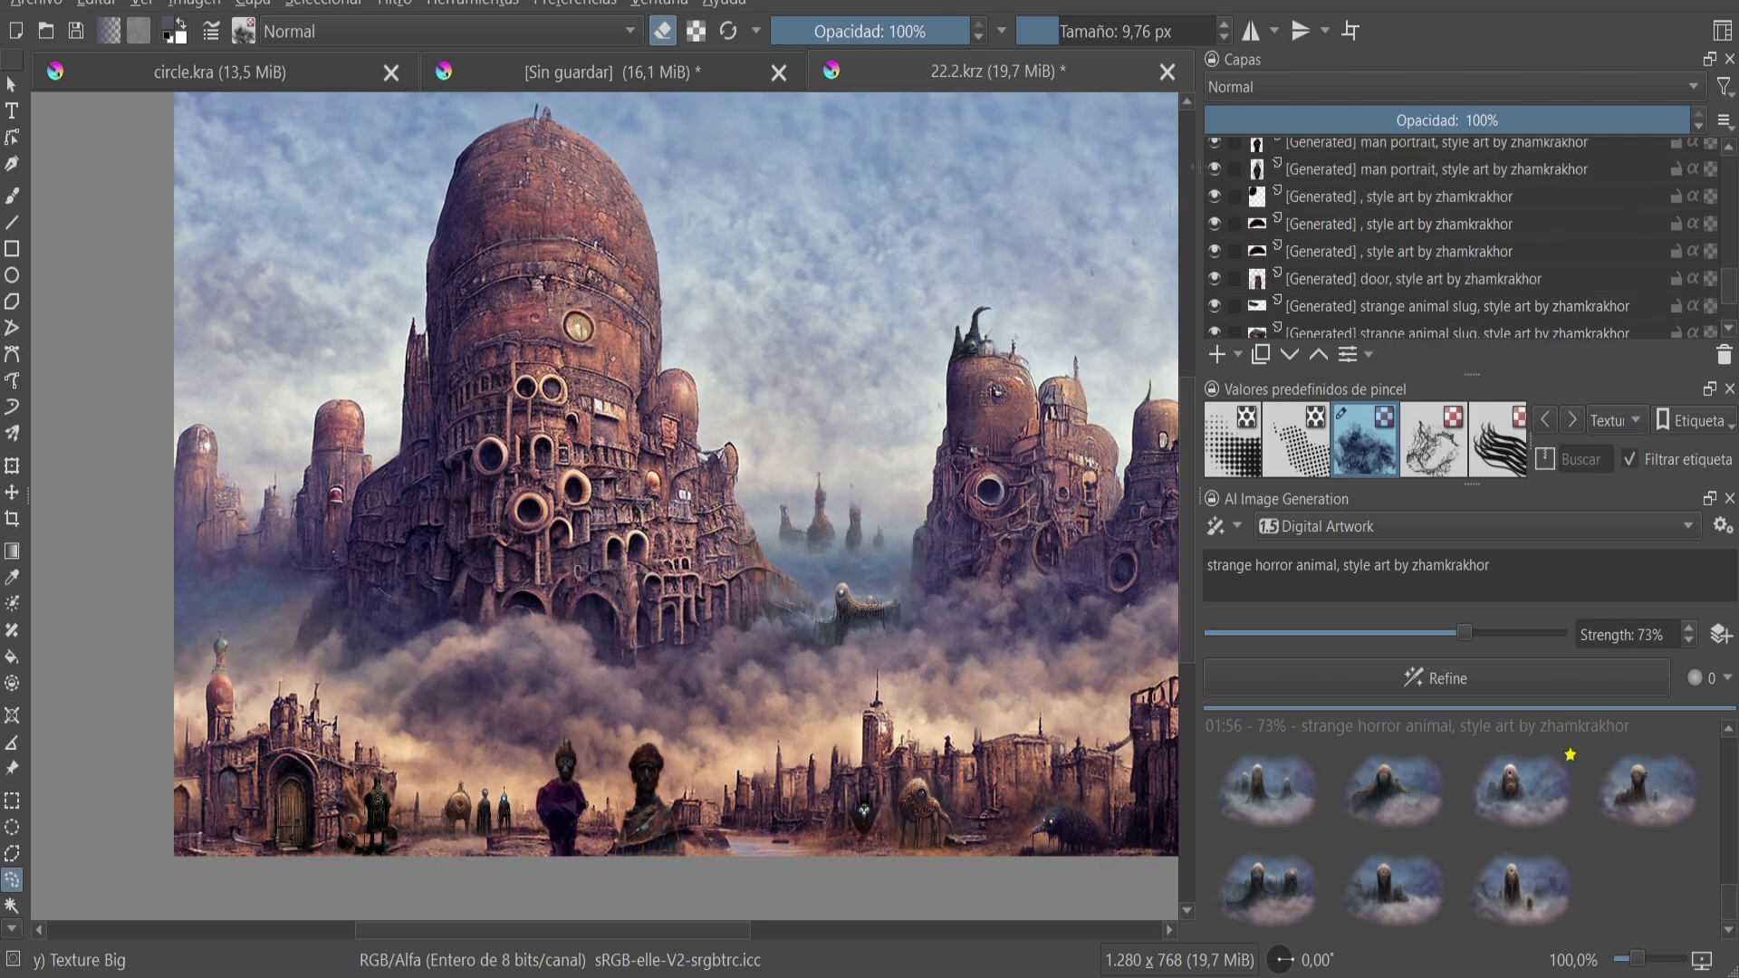
scroll(1217, 145, up, 2)
scroll(605, 476, right, 4)
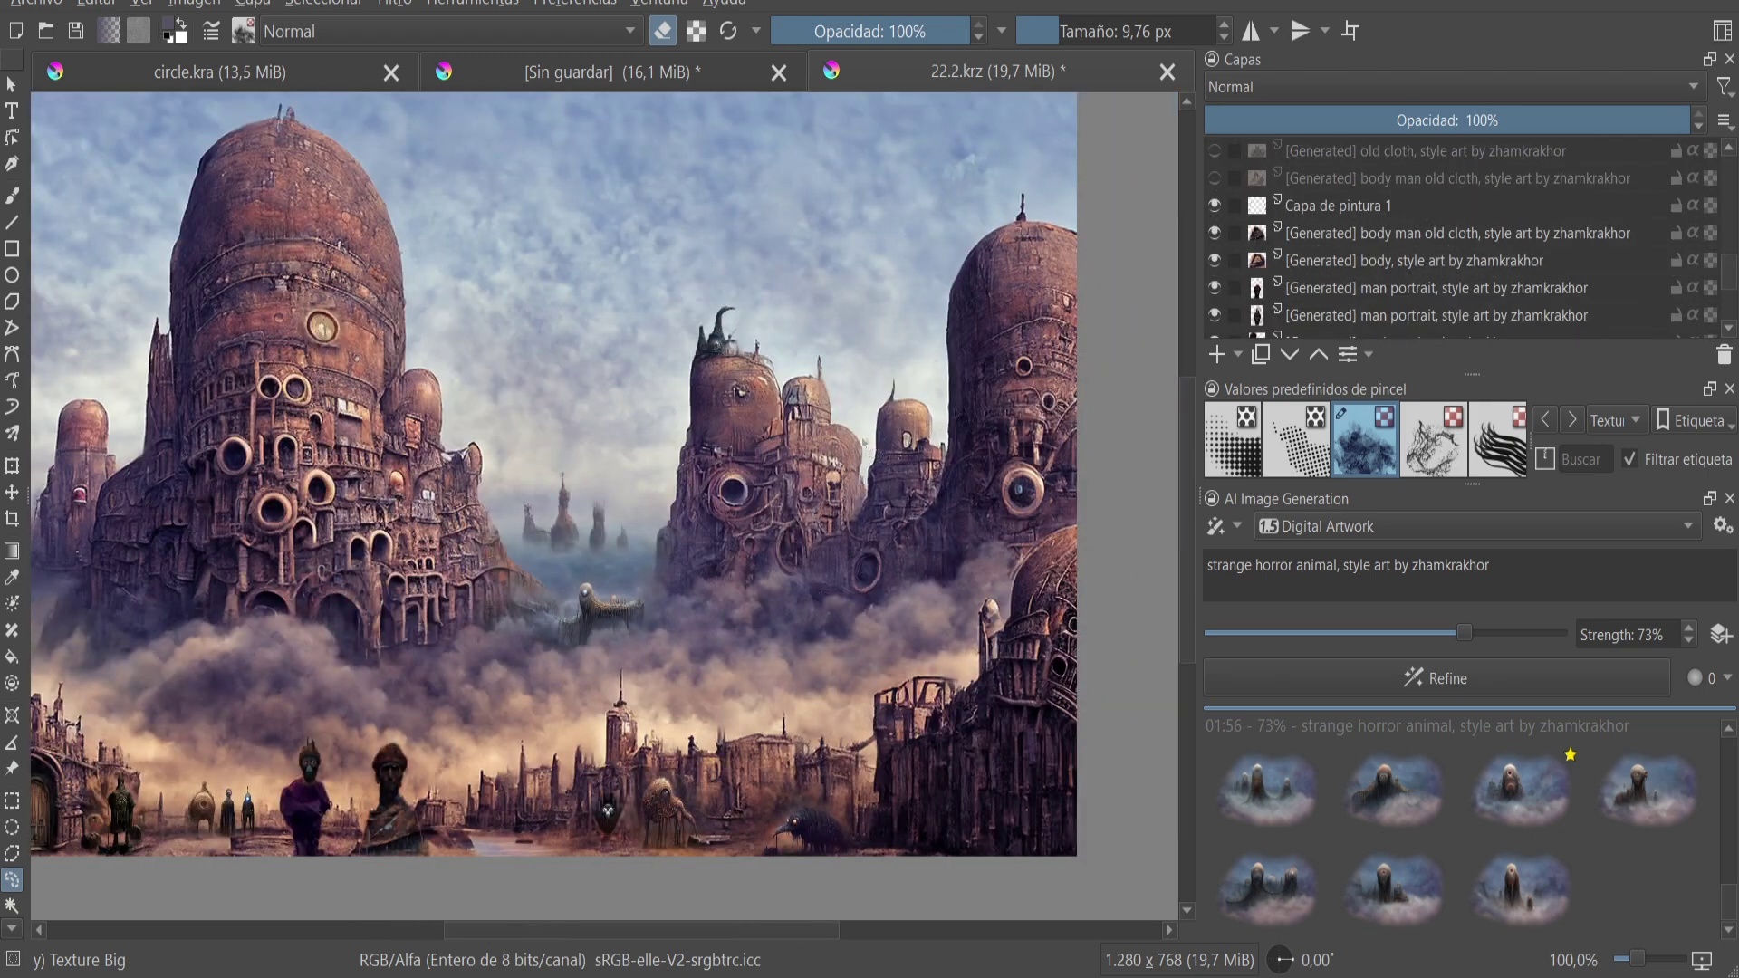
scroll(1409, 291, down, 1)
scroll(1408, 291, down, 2)
- Enlarge the layer thumbnails and delete the ocean layer
click(1724, 121)
drag(1531, 170, 1667, 170)
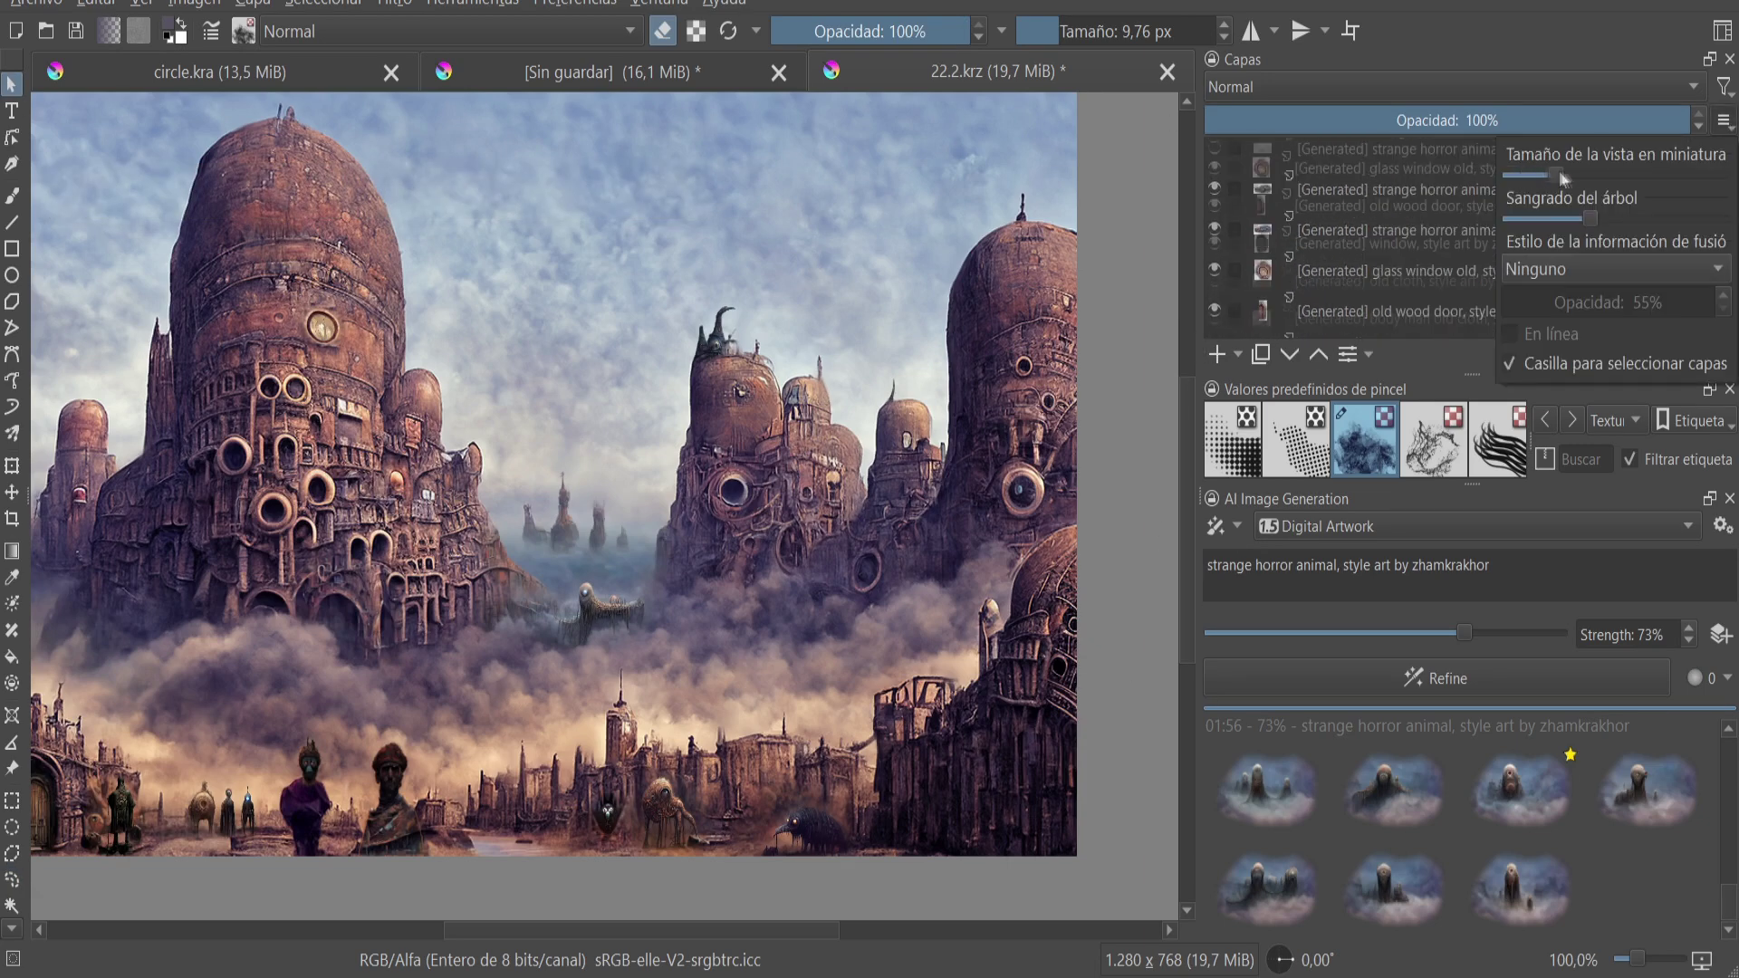
click(1392, 249)
click(1292, 295)
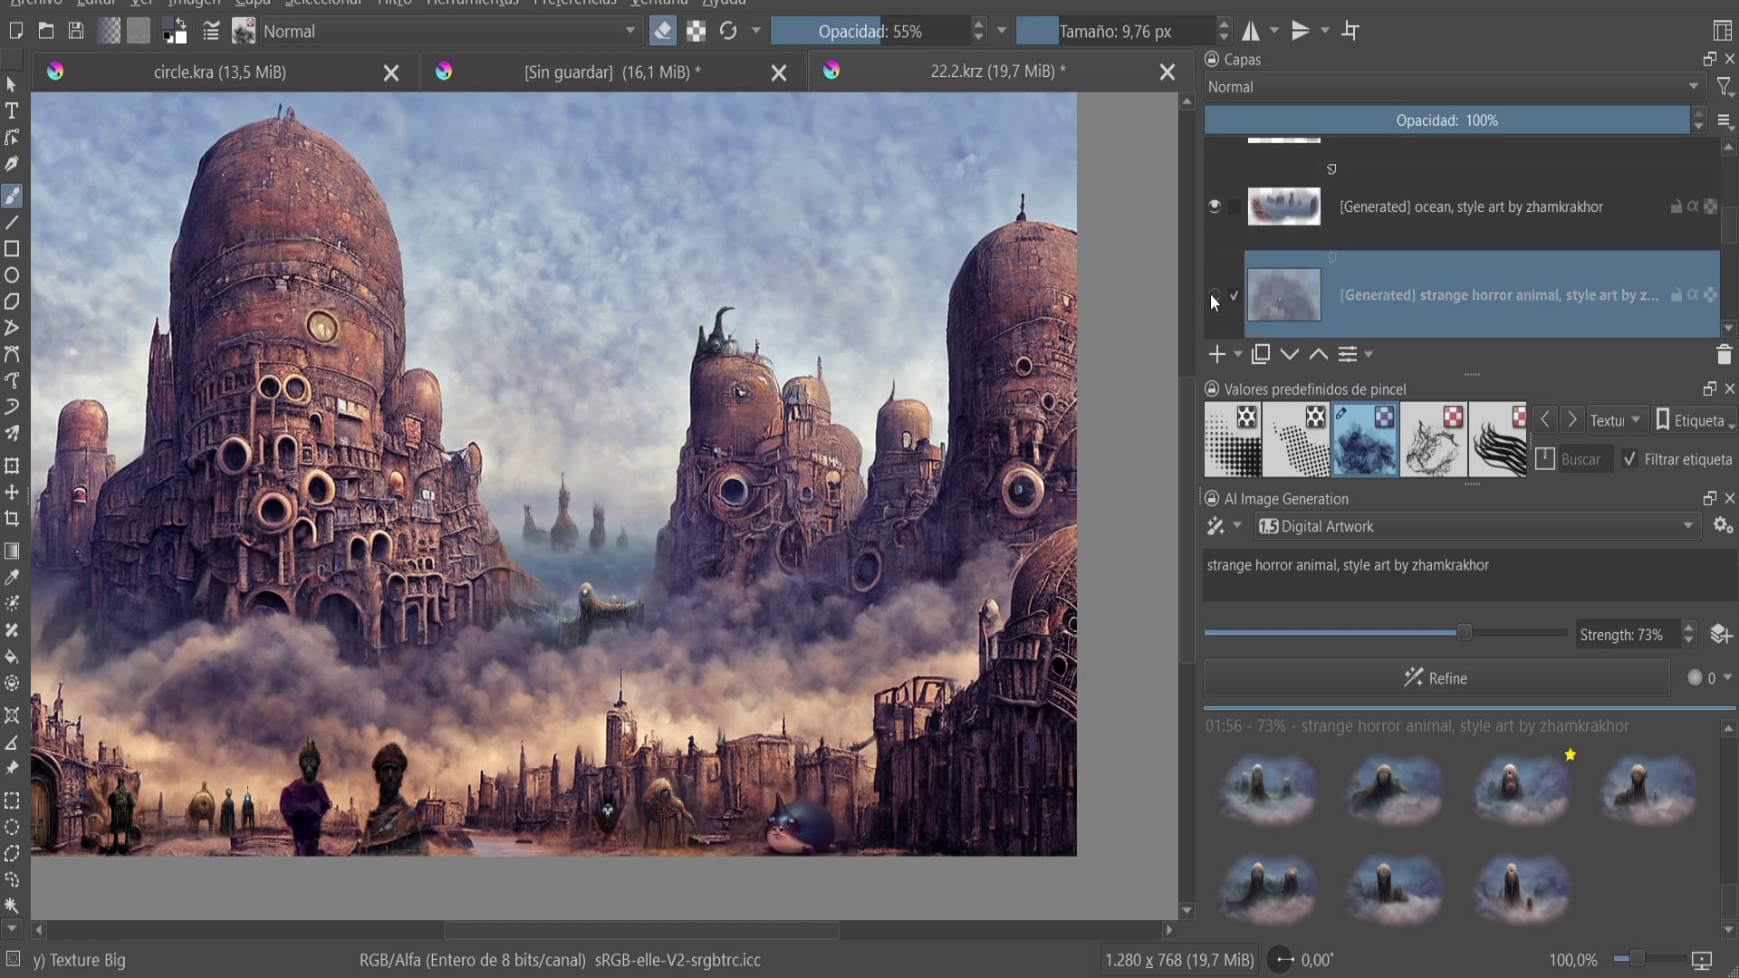
click(1286, 208)
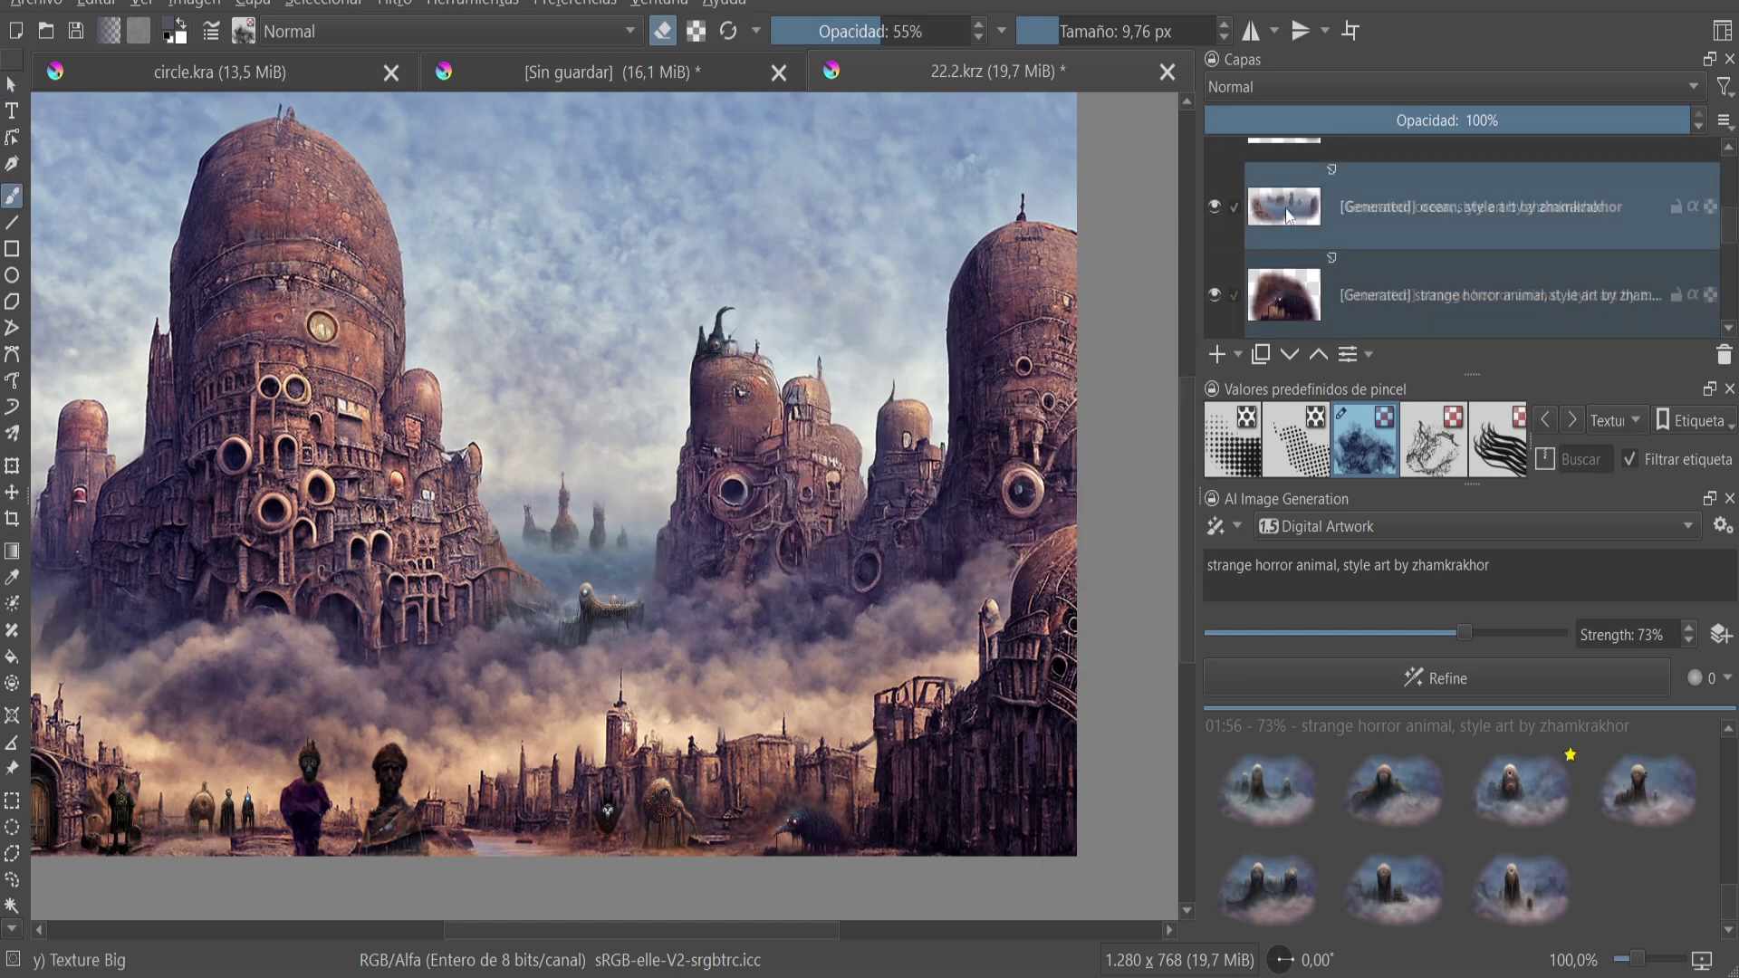
key(Delete)
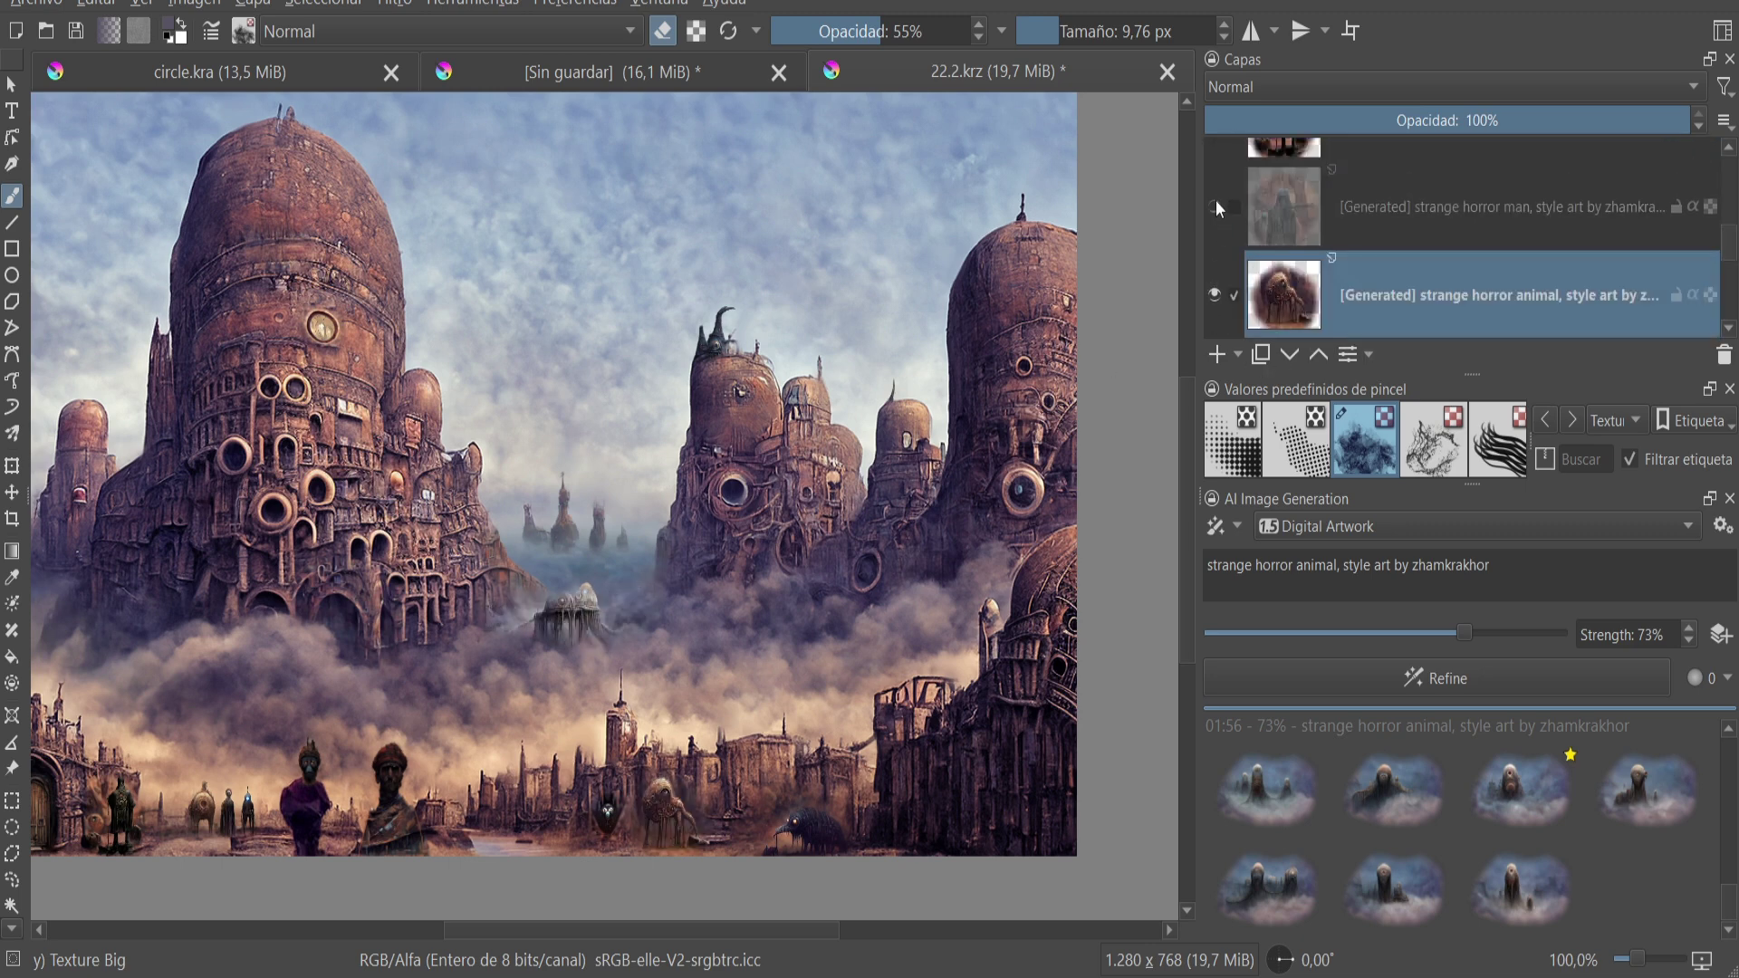
- Select the sky layer, start transforming it, then scroll through the layer stack
scroll(1249, 244, up, 5)
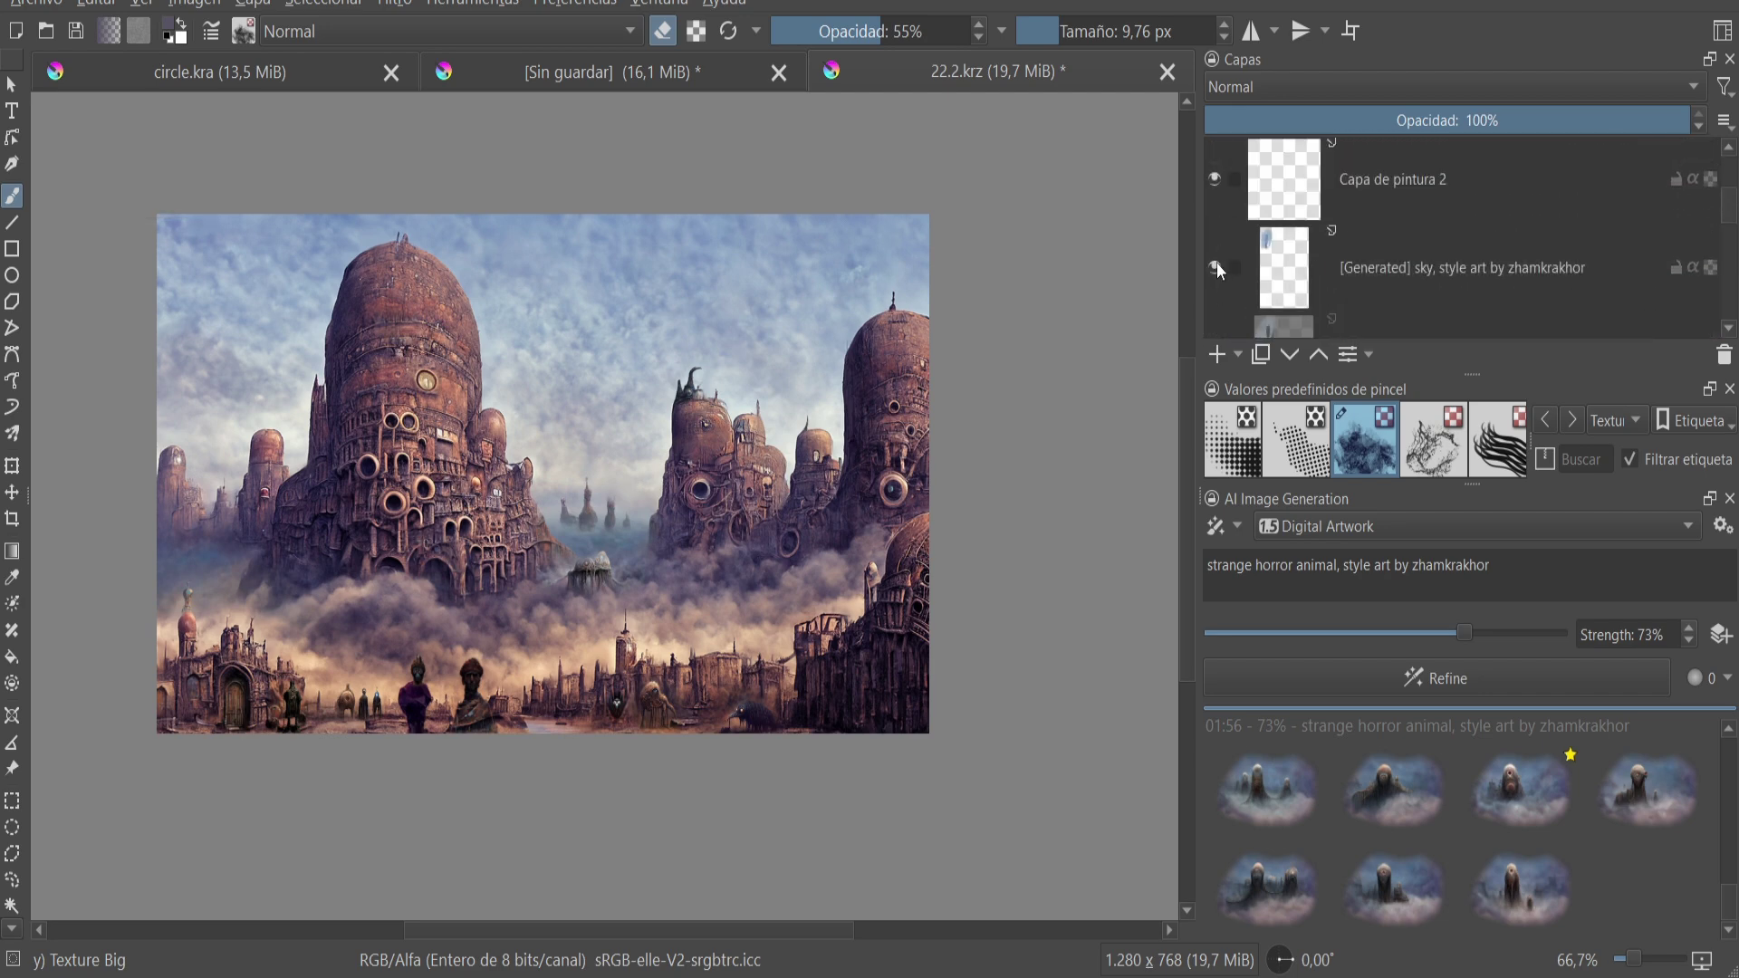
click(1293, 251)
key(ctrl+t)
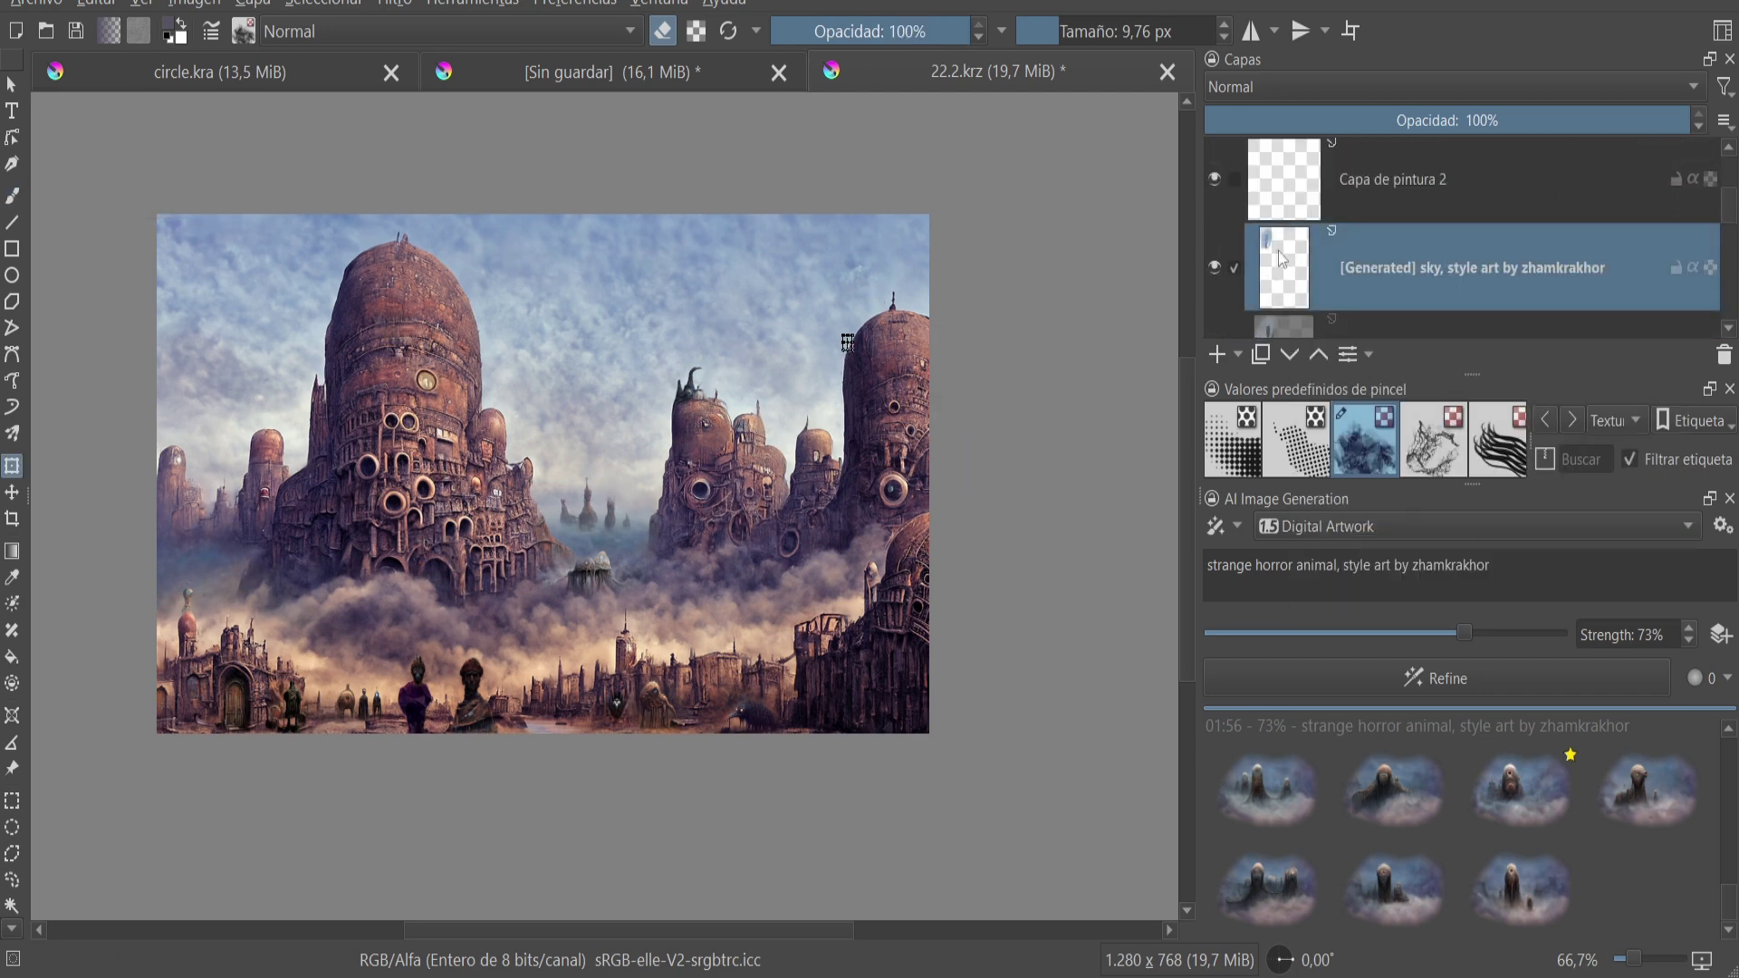
click(12, 86)
scroll(1286, 243, down, 3)
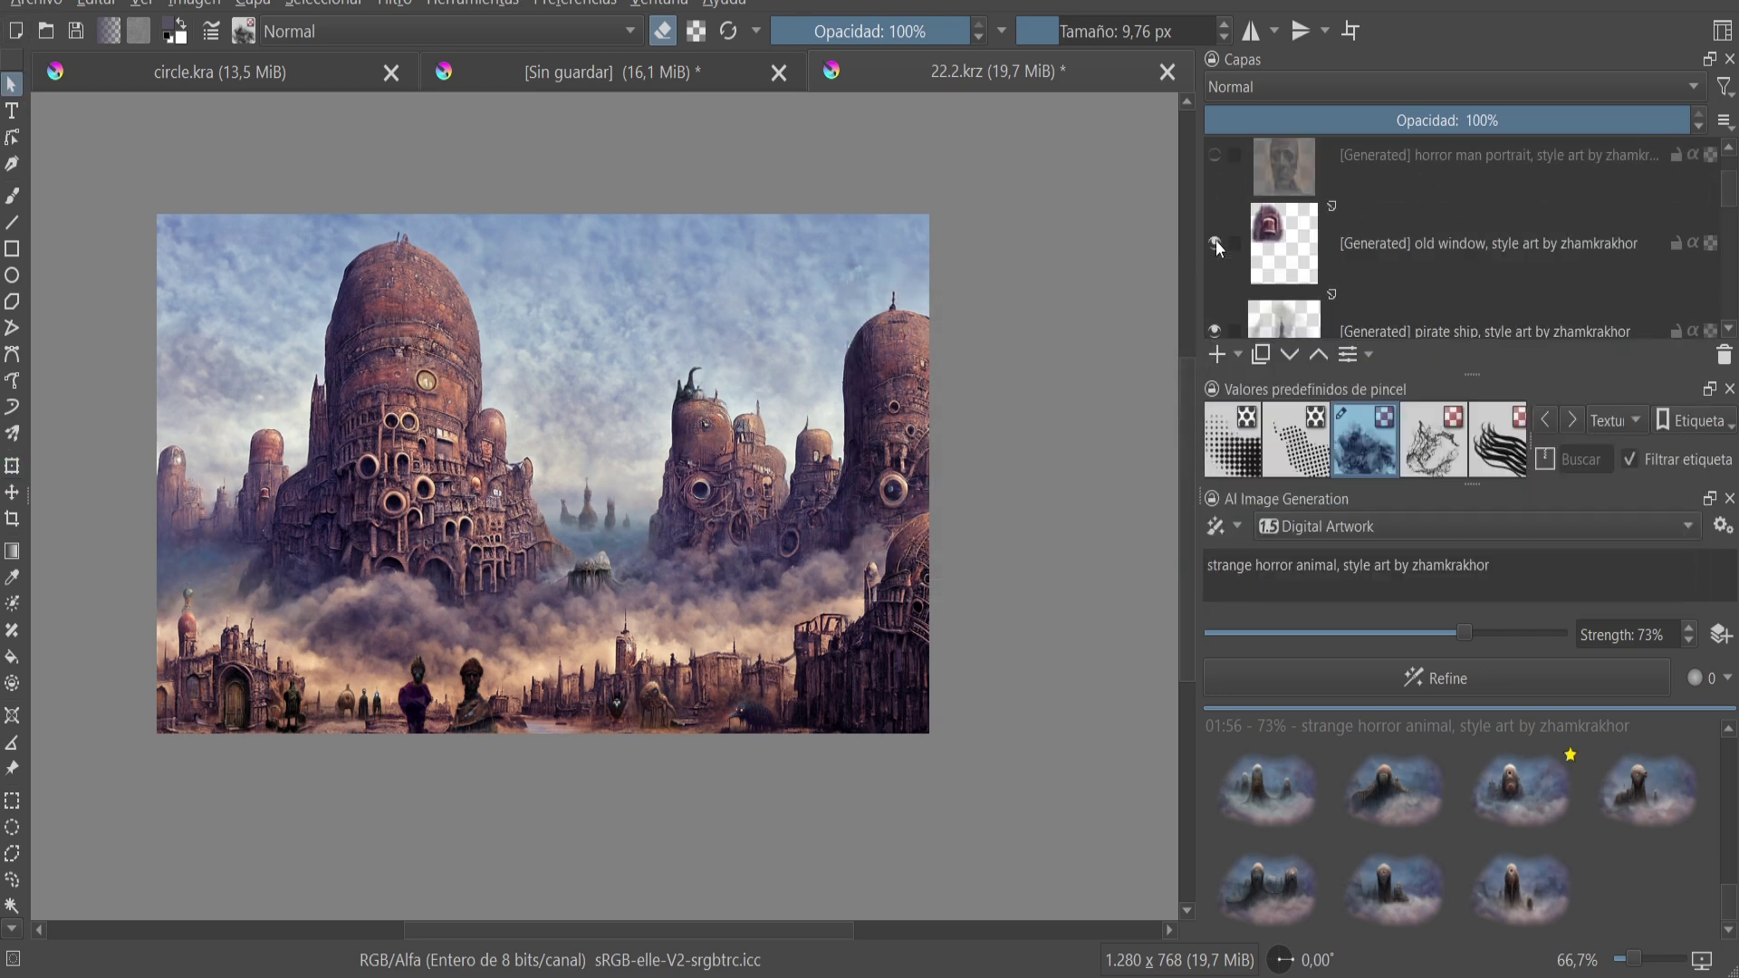
scroll(1222, 235, up, 1)
scroll(1221, 200, up, 1)
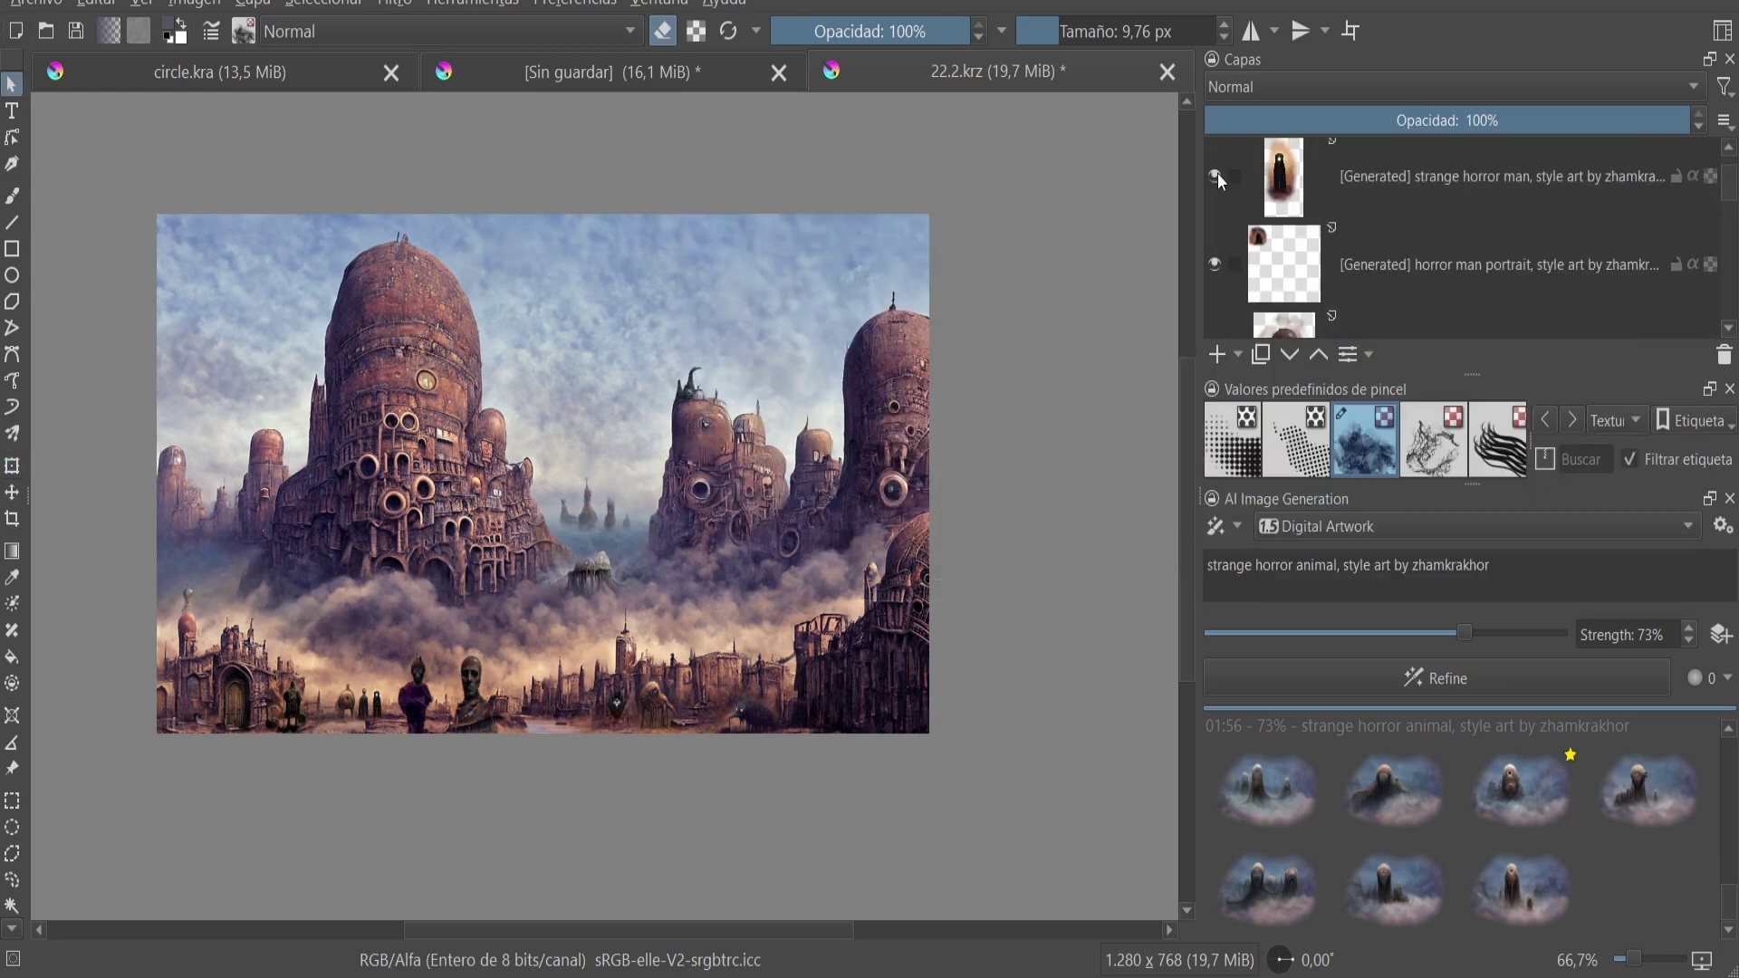
scroll(1217, 181, up, 2)
scroll(1223, 263, up, 1)
scroll(1231, 208, up, 1)
scroll(1304, 262, up, 1)
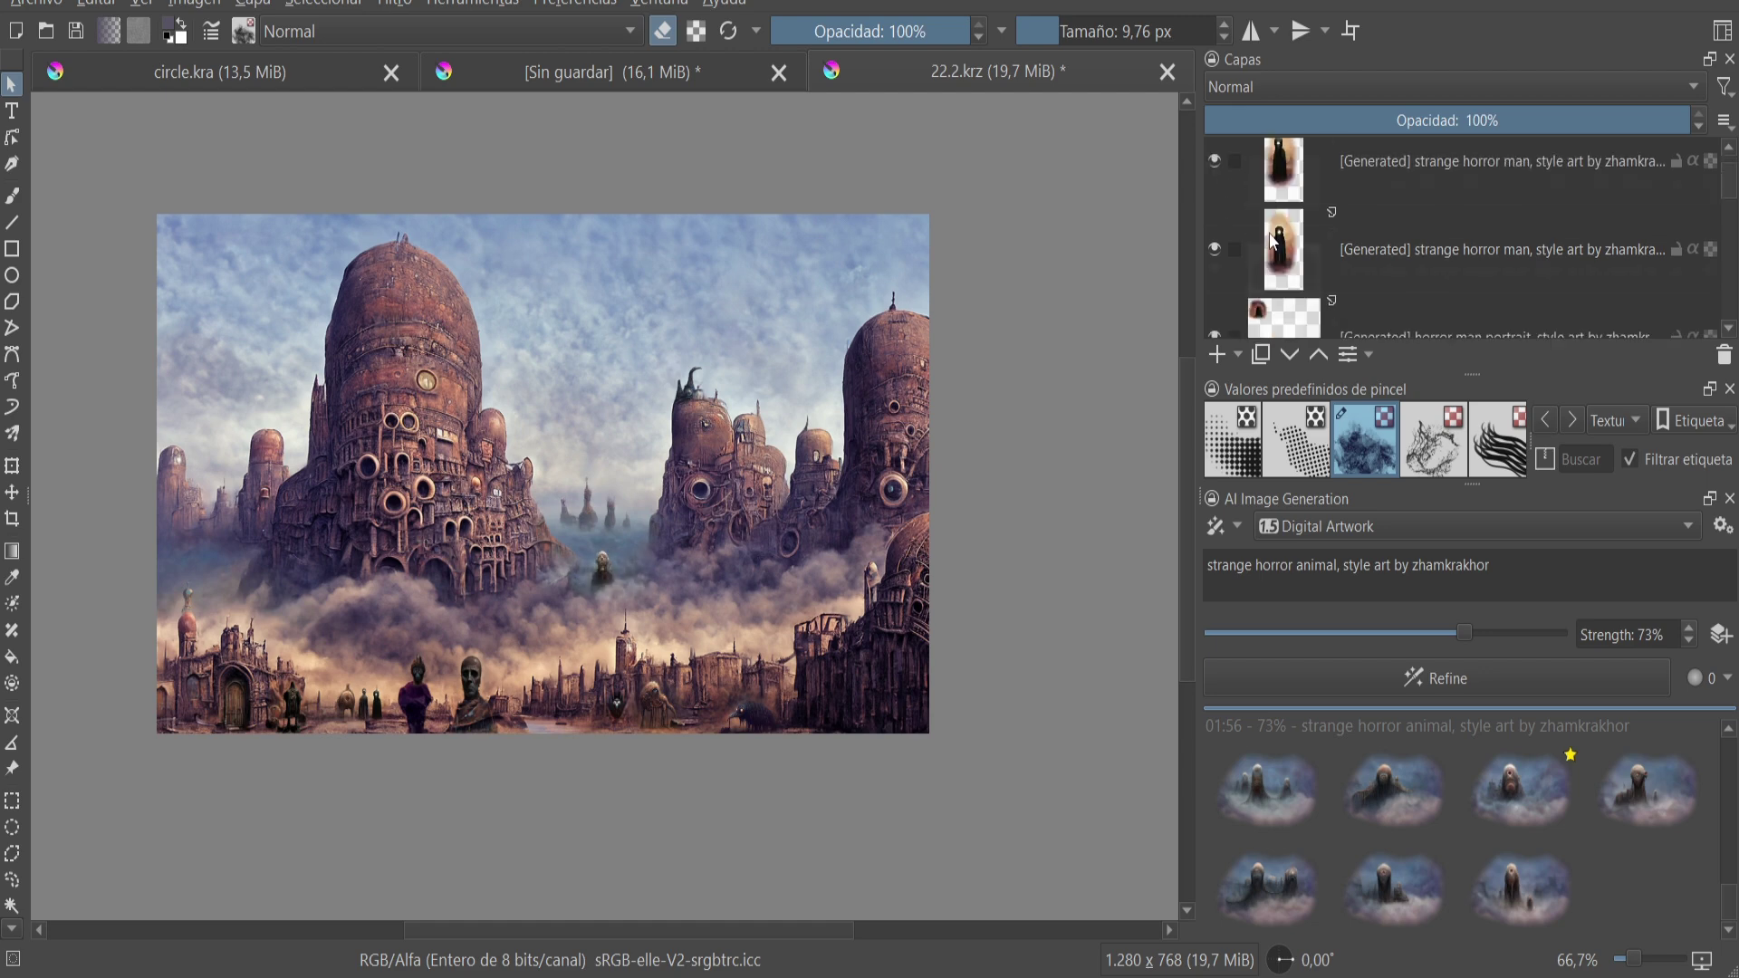
scroll(1310, 263, down, 2)
- Transform the second strange horror man layer, hide a generated layer, and pick the window layers
click(1311, 241)
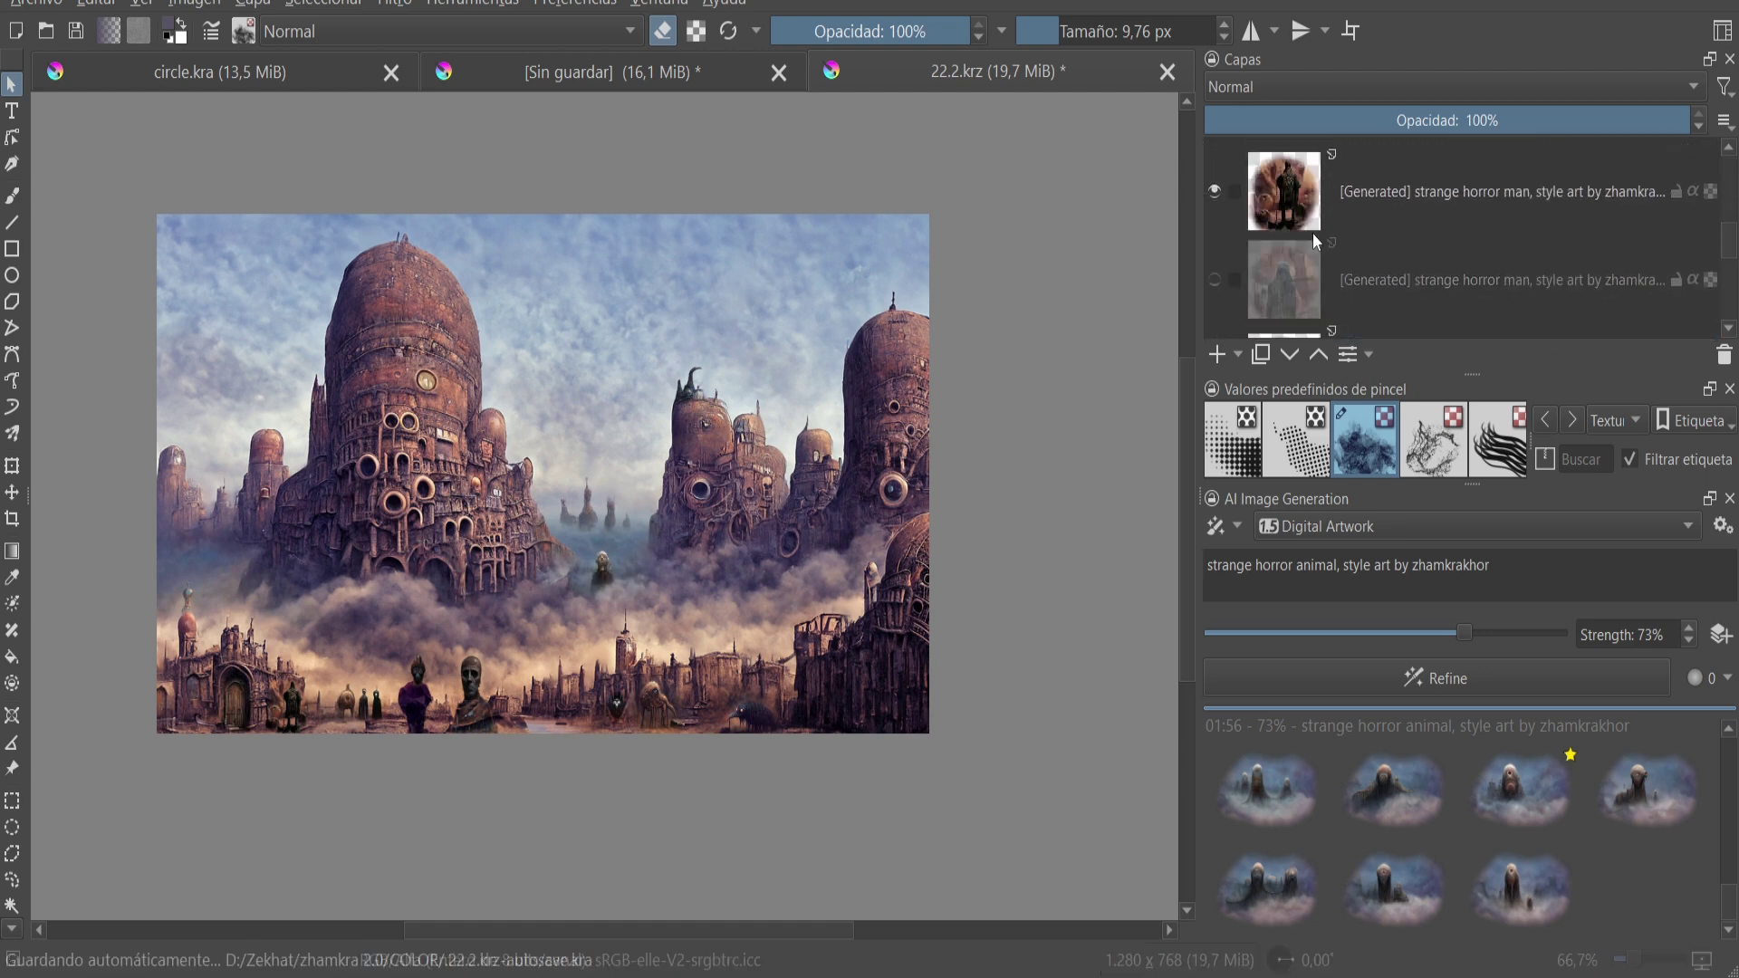
key(ctrl+t)
click(1214, 279)
scroll(1214, 262, down, 1)
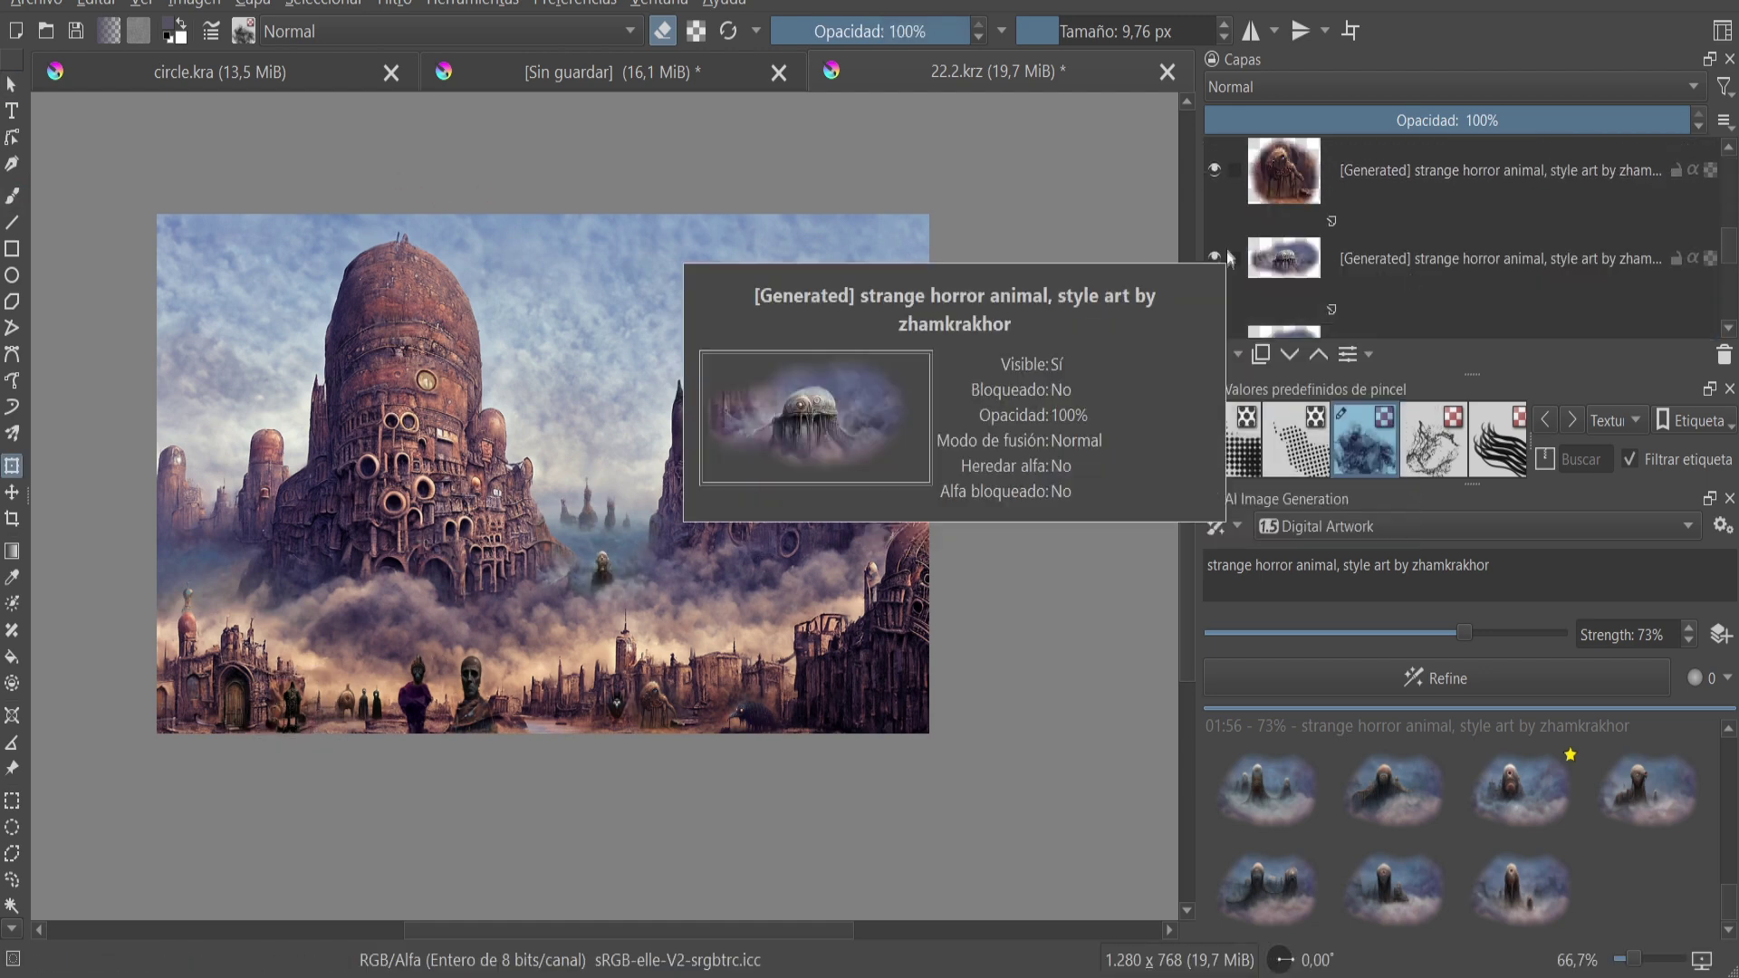
scroll(1215, 259, down, 1)
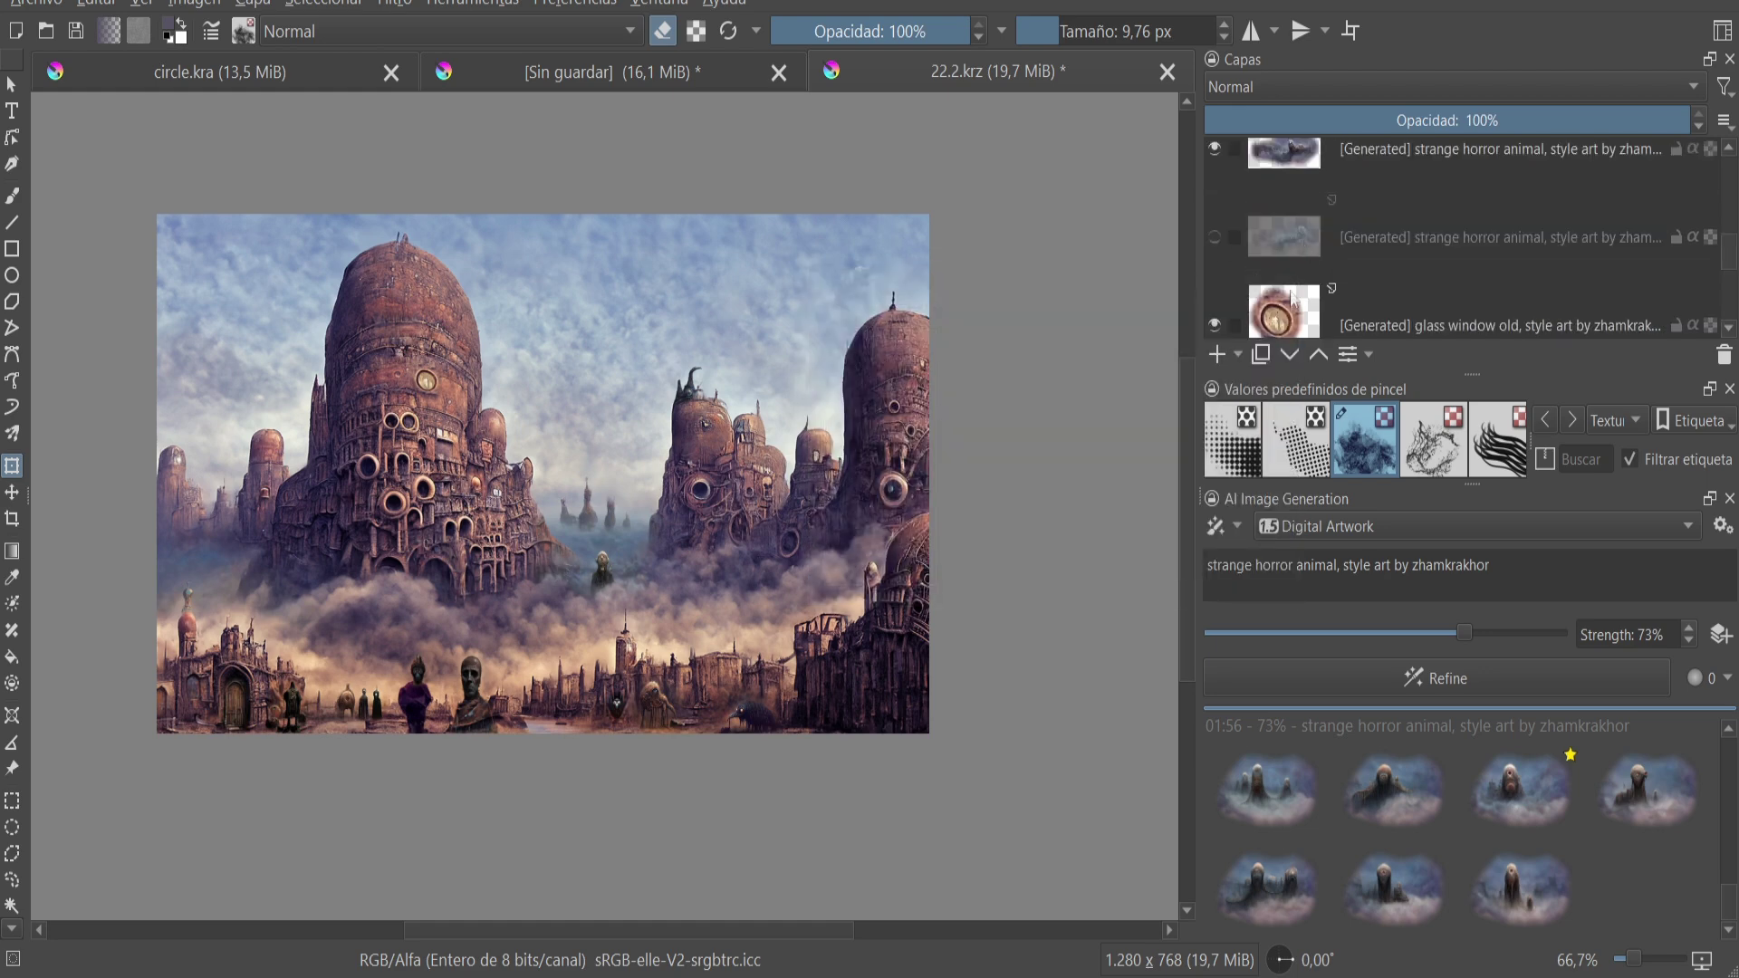
click(425, 369)
click(390, 631)
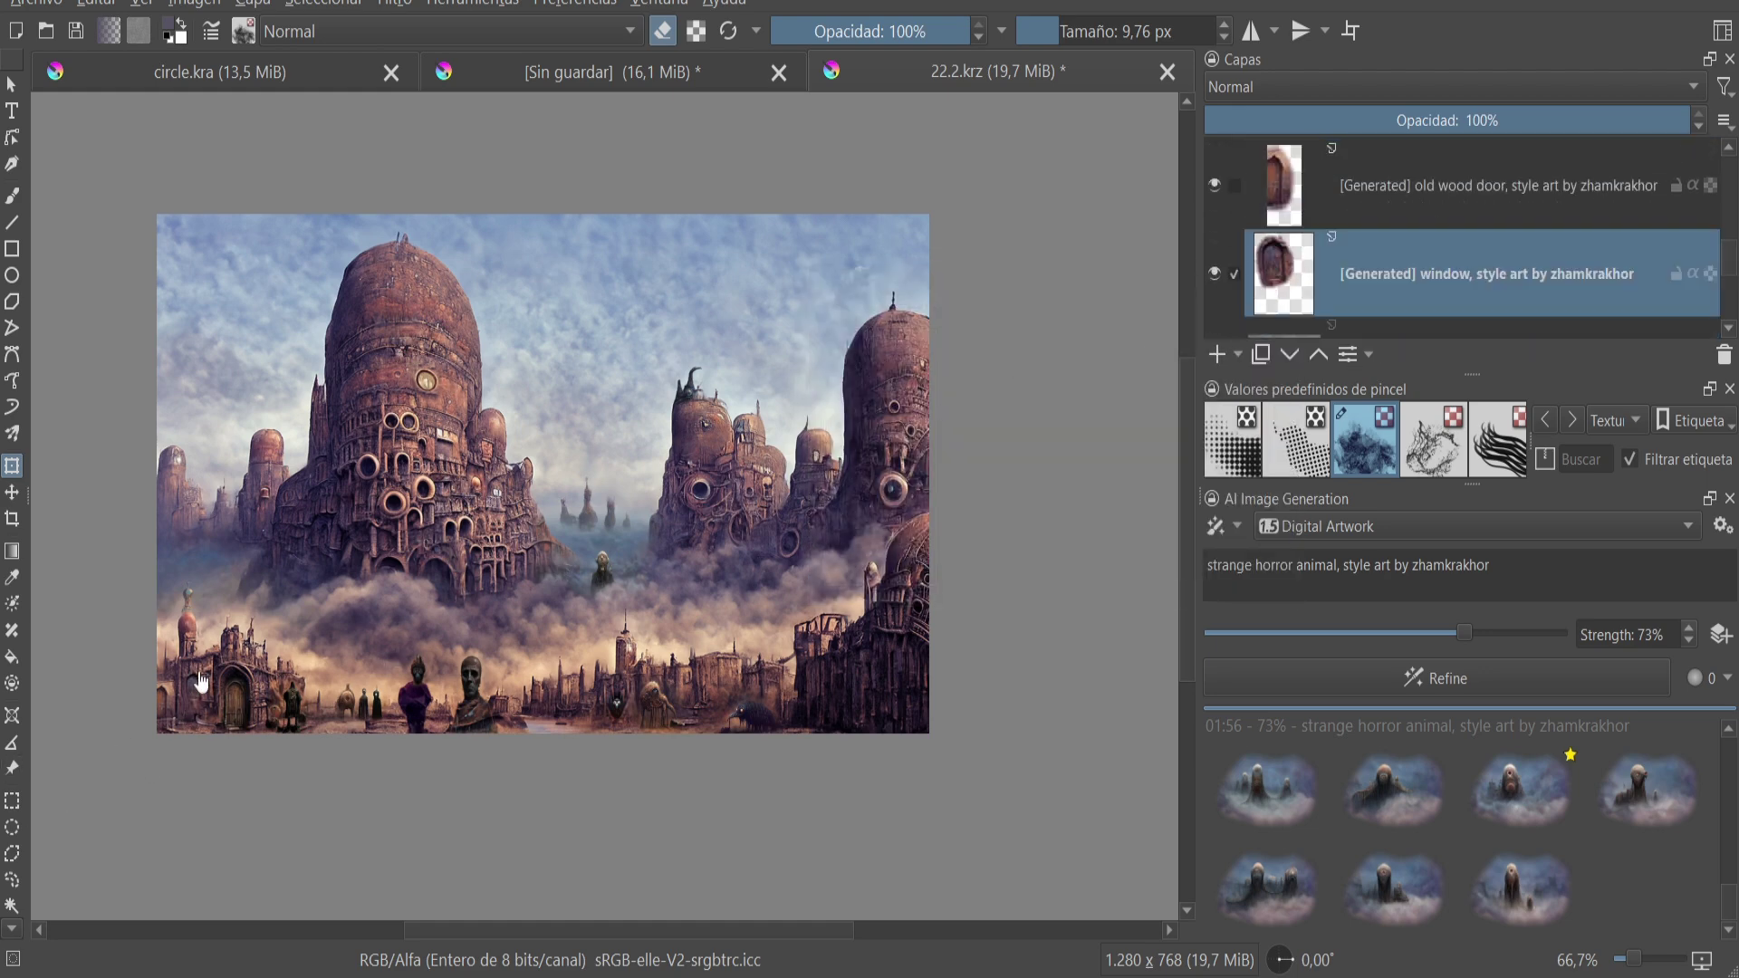
- Generate a strange horror animal inside the selected rooftop area
scroll(1410, 251, down, 2)
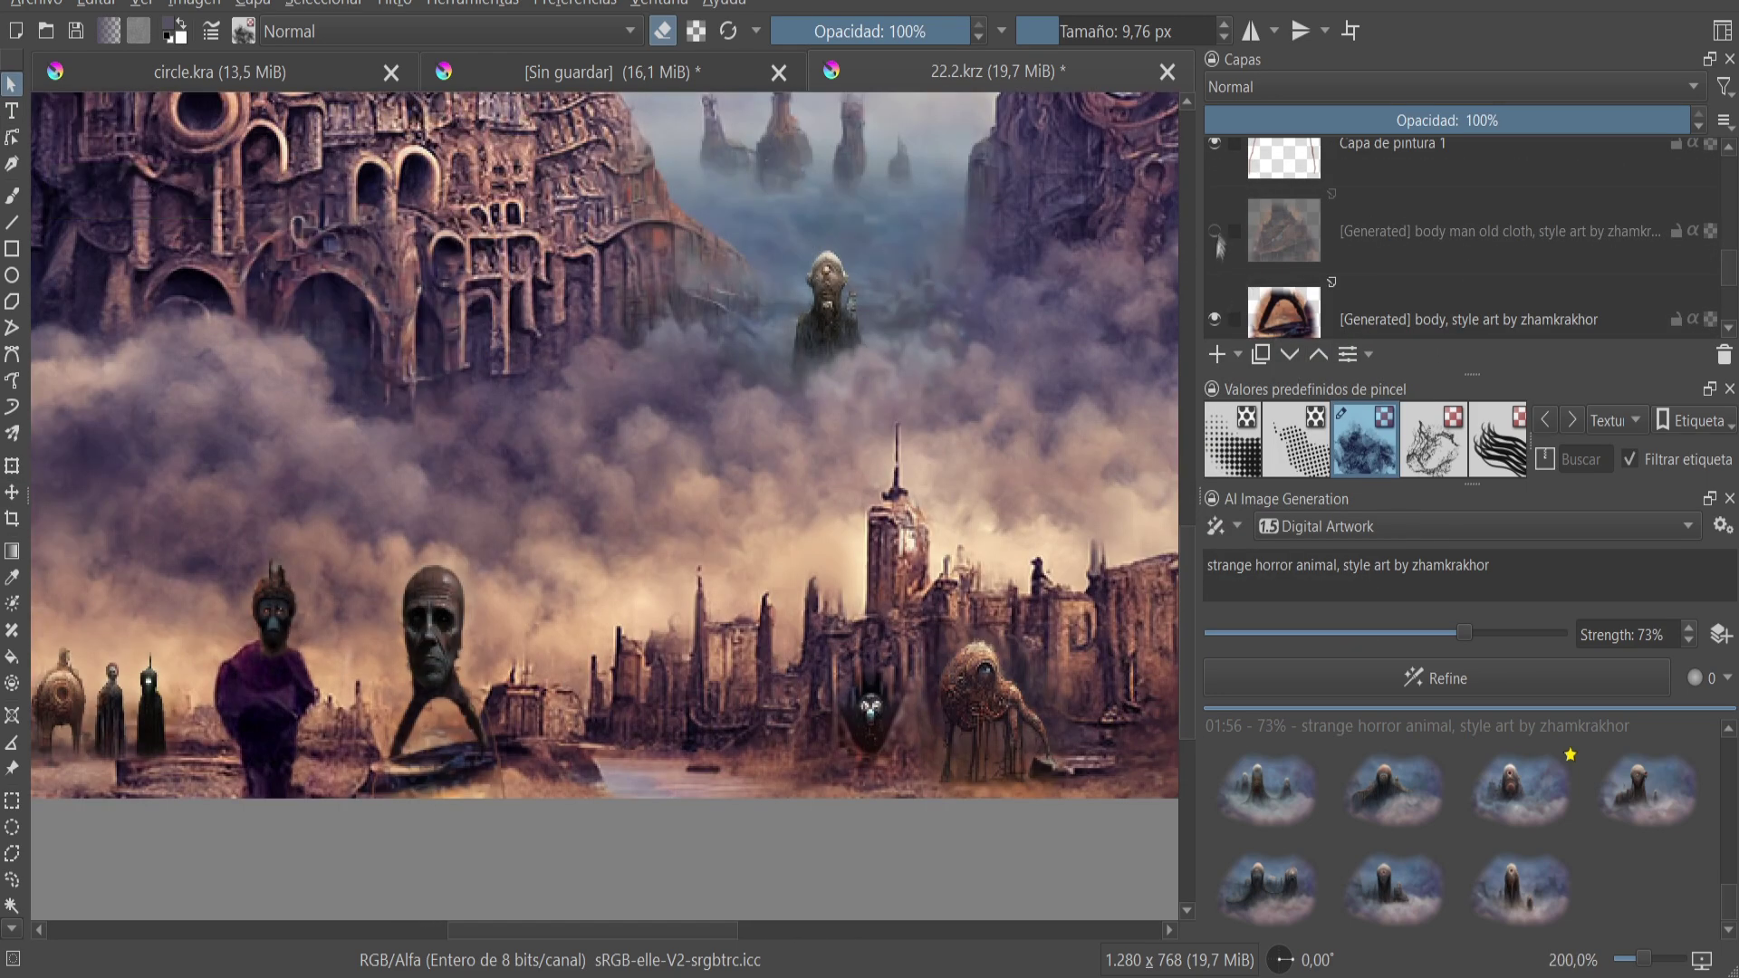
scroll(1217, 234, up, 2)
scroll(1254, 227, up, 2)
scroll(1290, 284, up, 2)
scroll(1289, 284, up, 1)
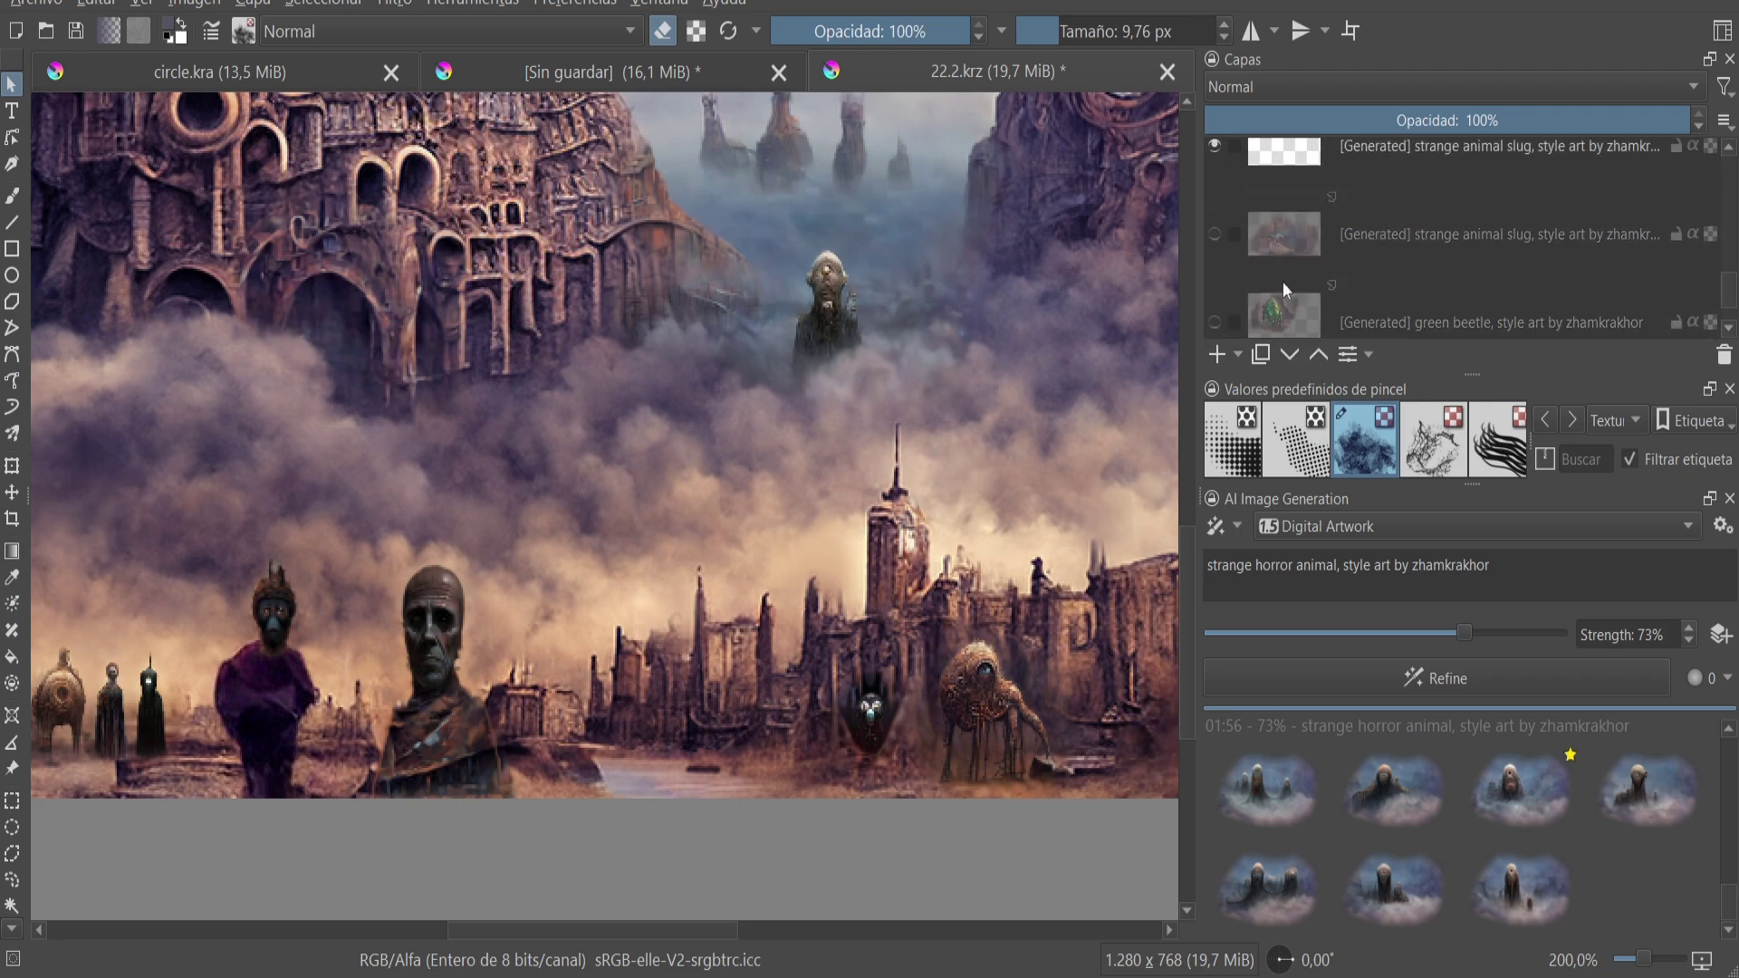
scroll(1283, 281, up, 2)
scroll(1371, 268, up, 2)
scroll(1169, 379, down, 4)
scroll(634, 544, up, 2)
scroll(459, 765, up, 3)
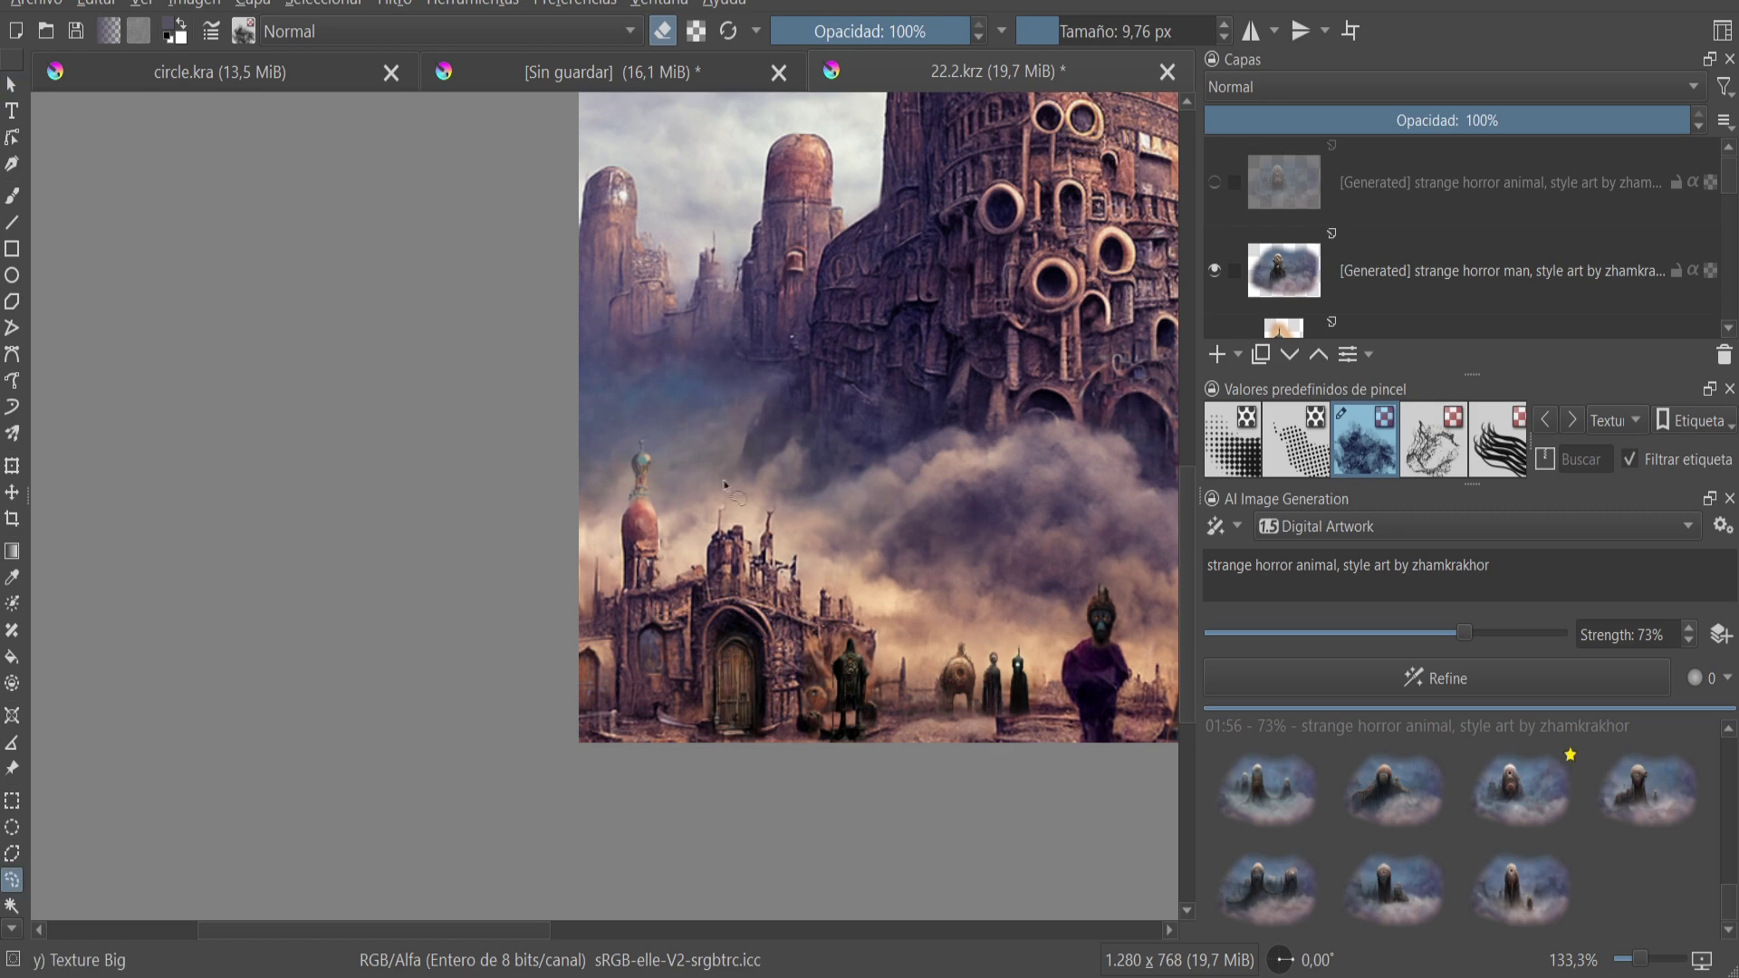
click(1440, 679)
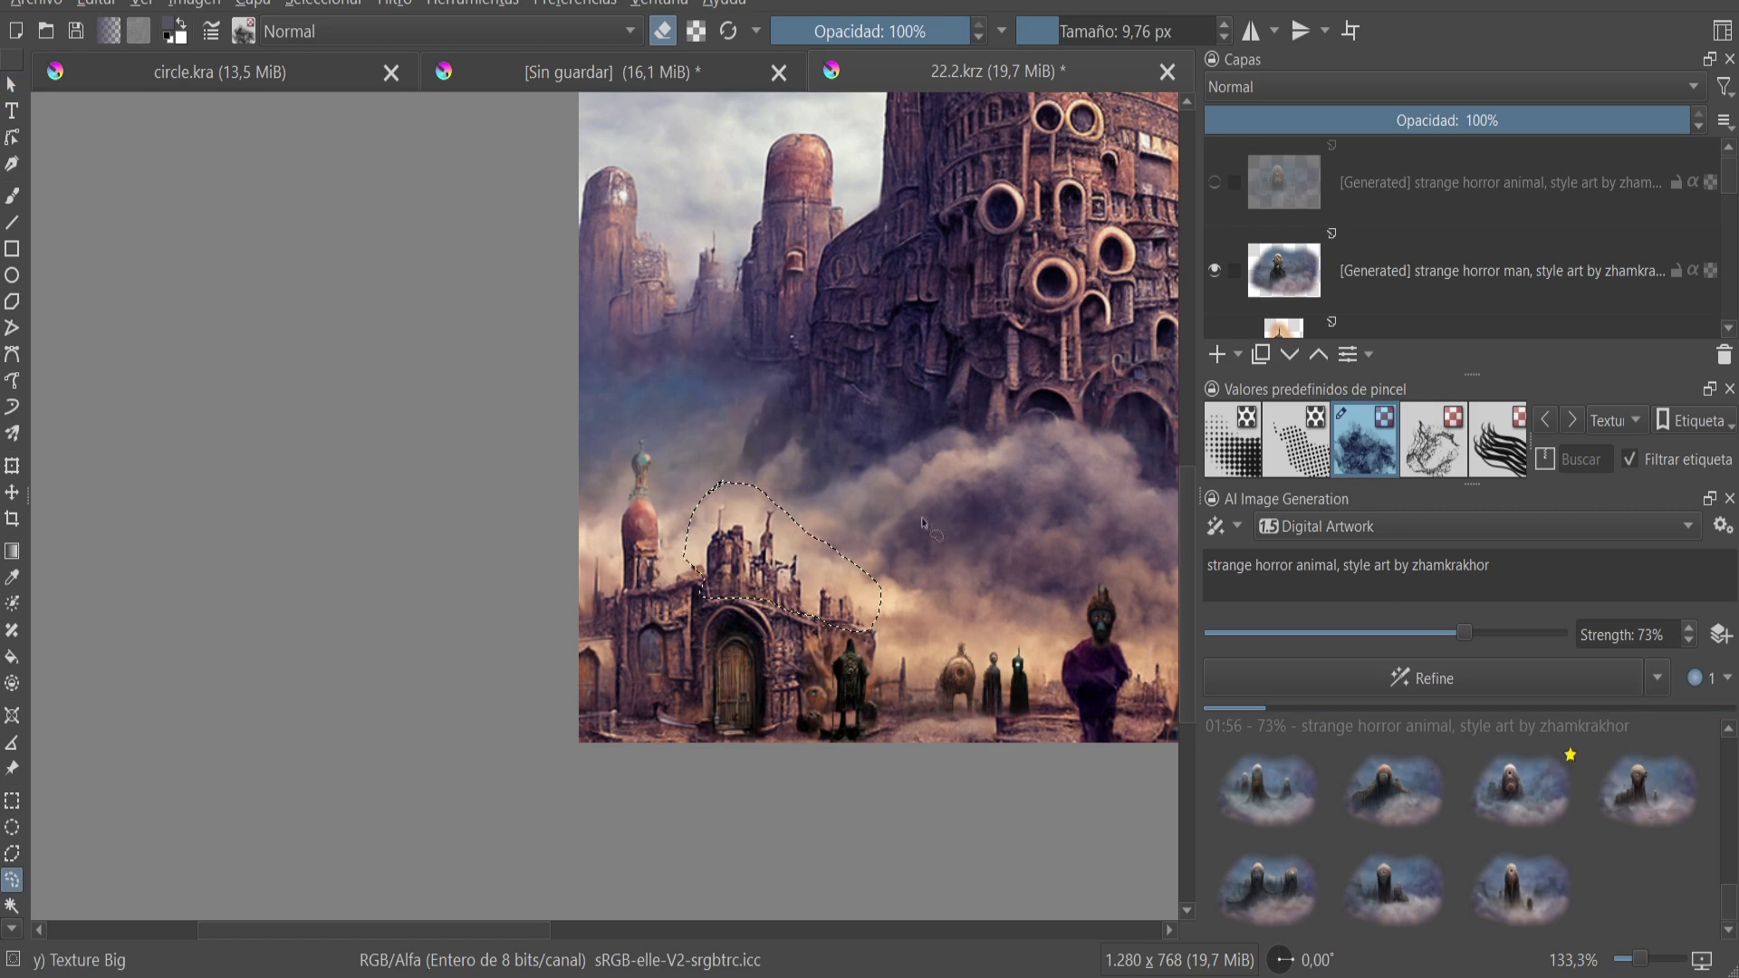
- Apply two generated eye-domed creature results to the rooftop, then deselect
scroll(442, 670, down, 2)
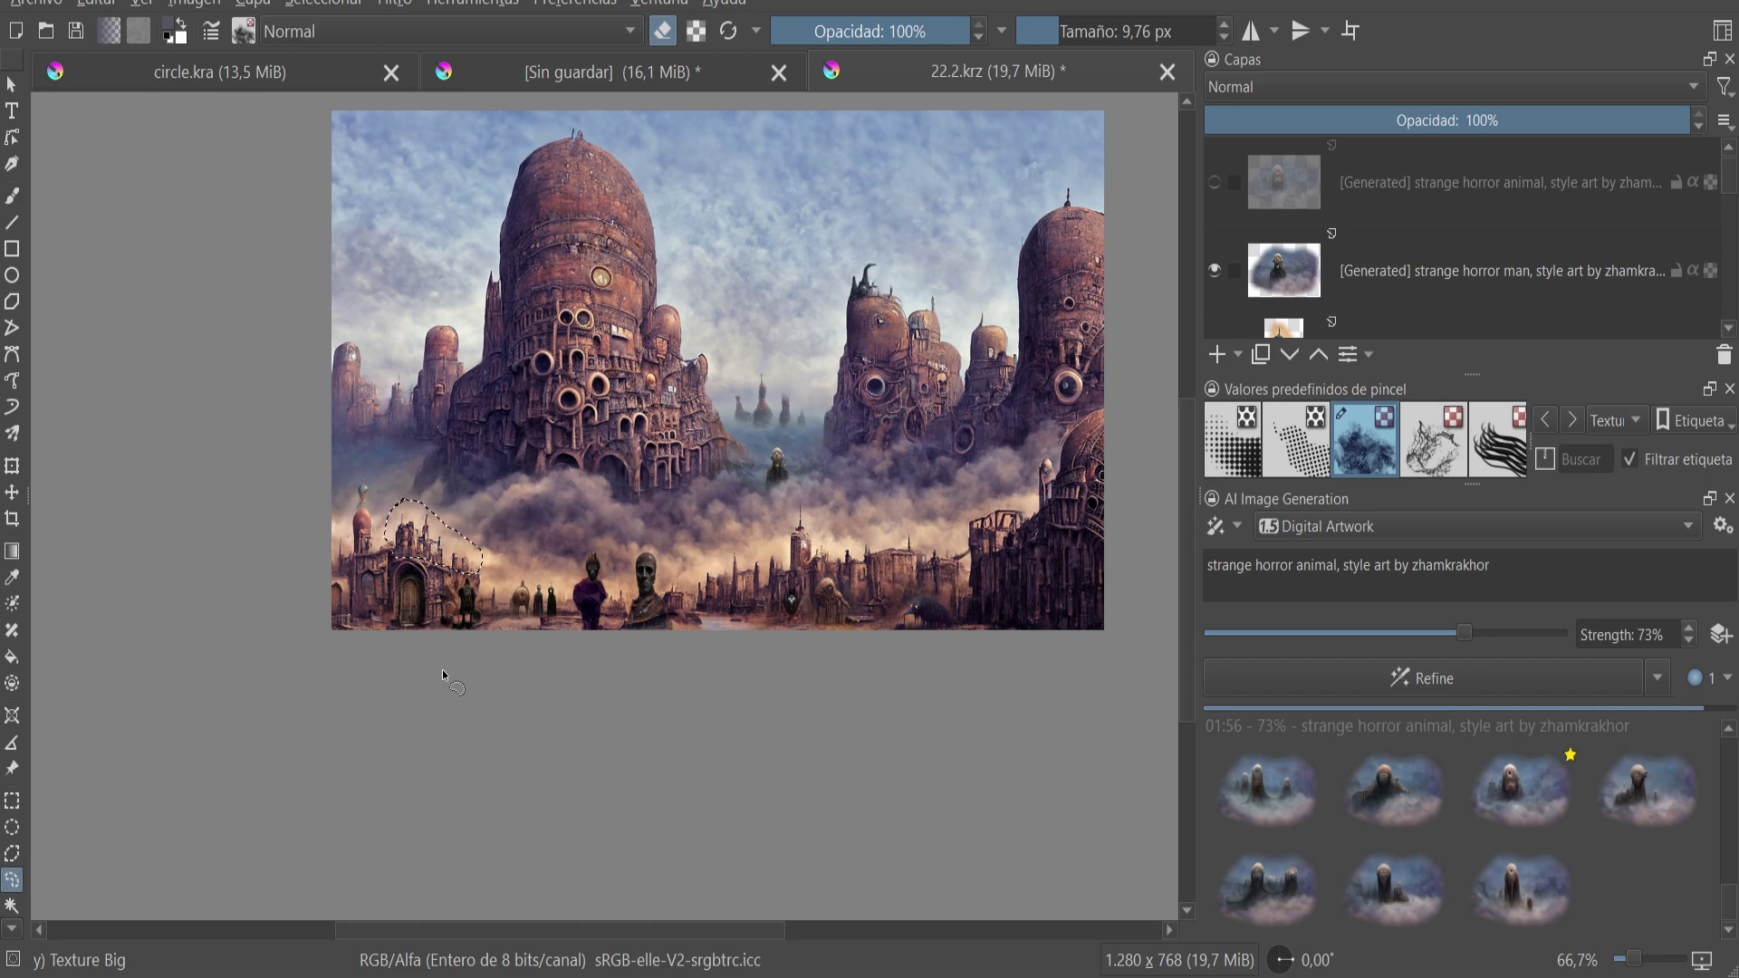
scroll(376, 535, up, 2)
scroll(530, 591, up, 1)
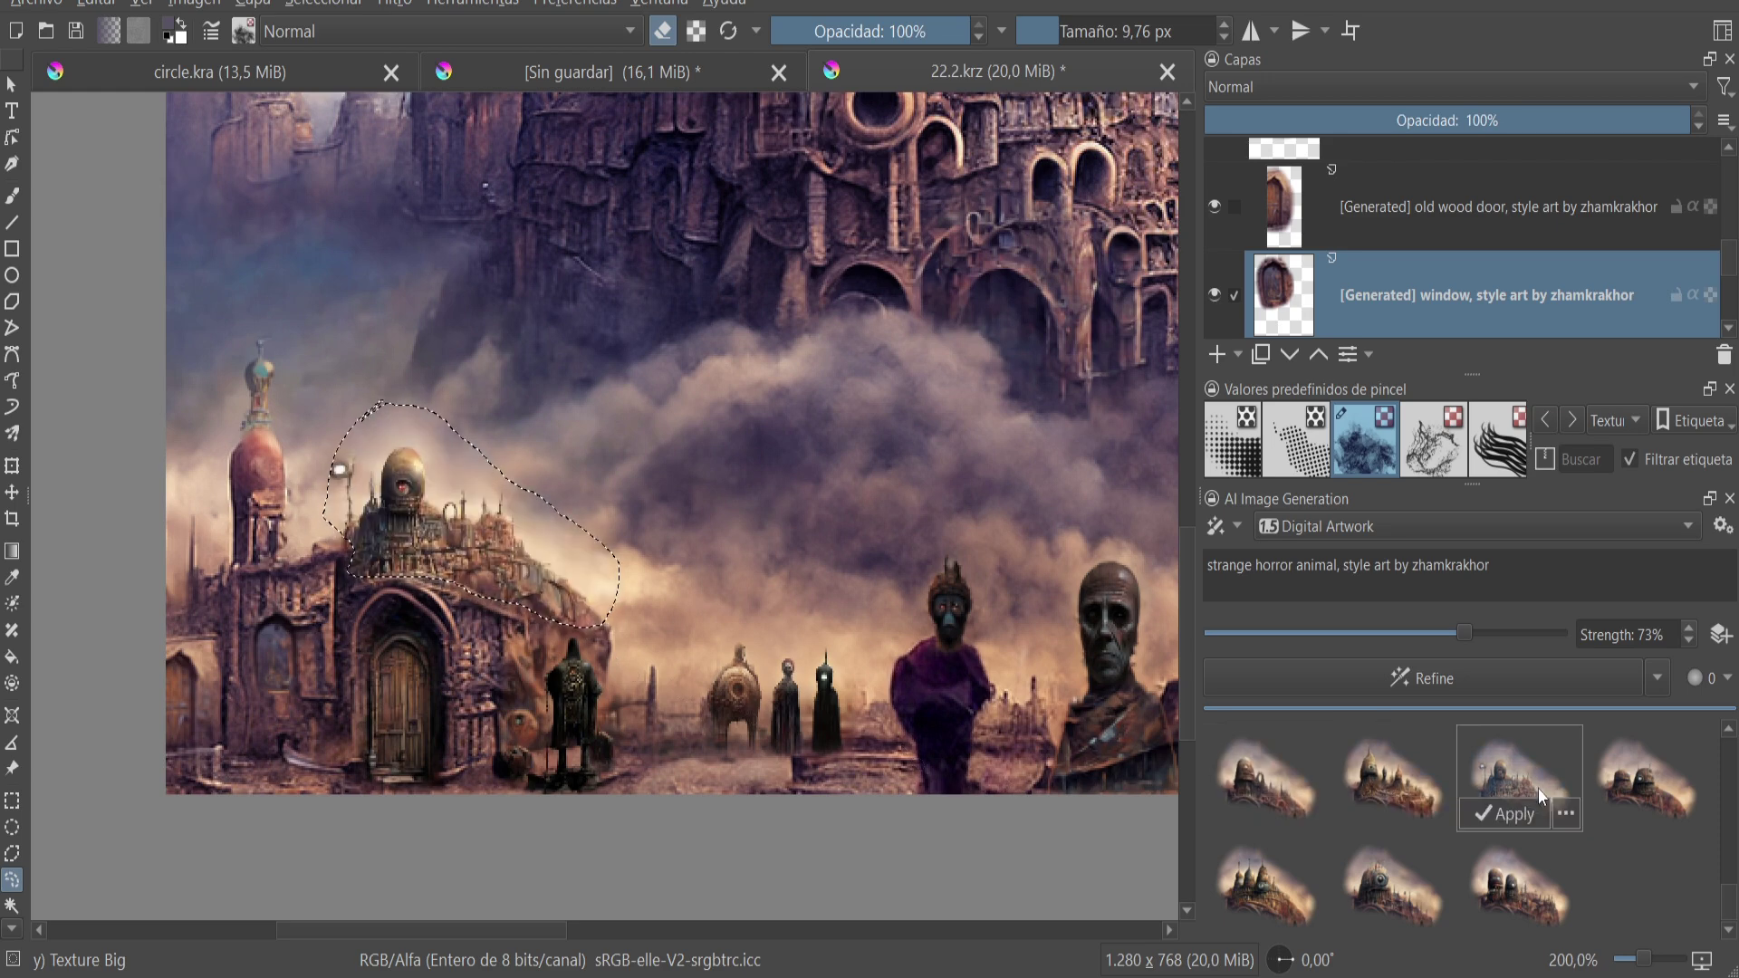
click(1376, 921)
click(1259, 813)
right_click(681, 392)
click(732, 459)
click(1215, 182)
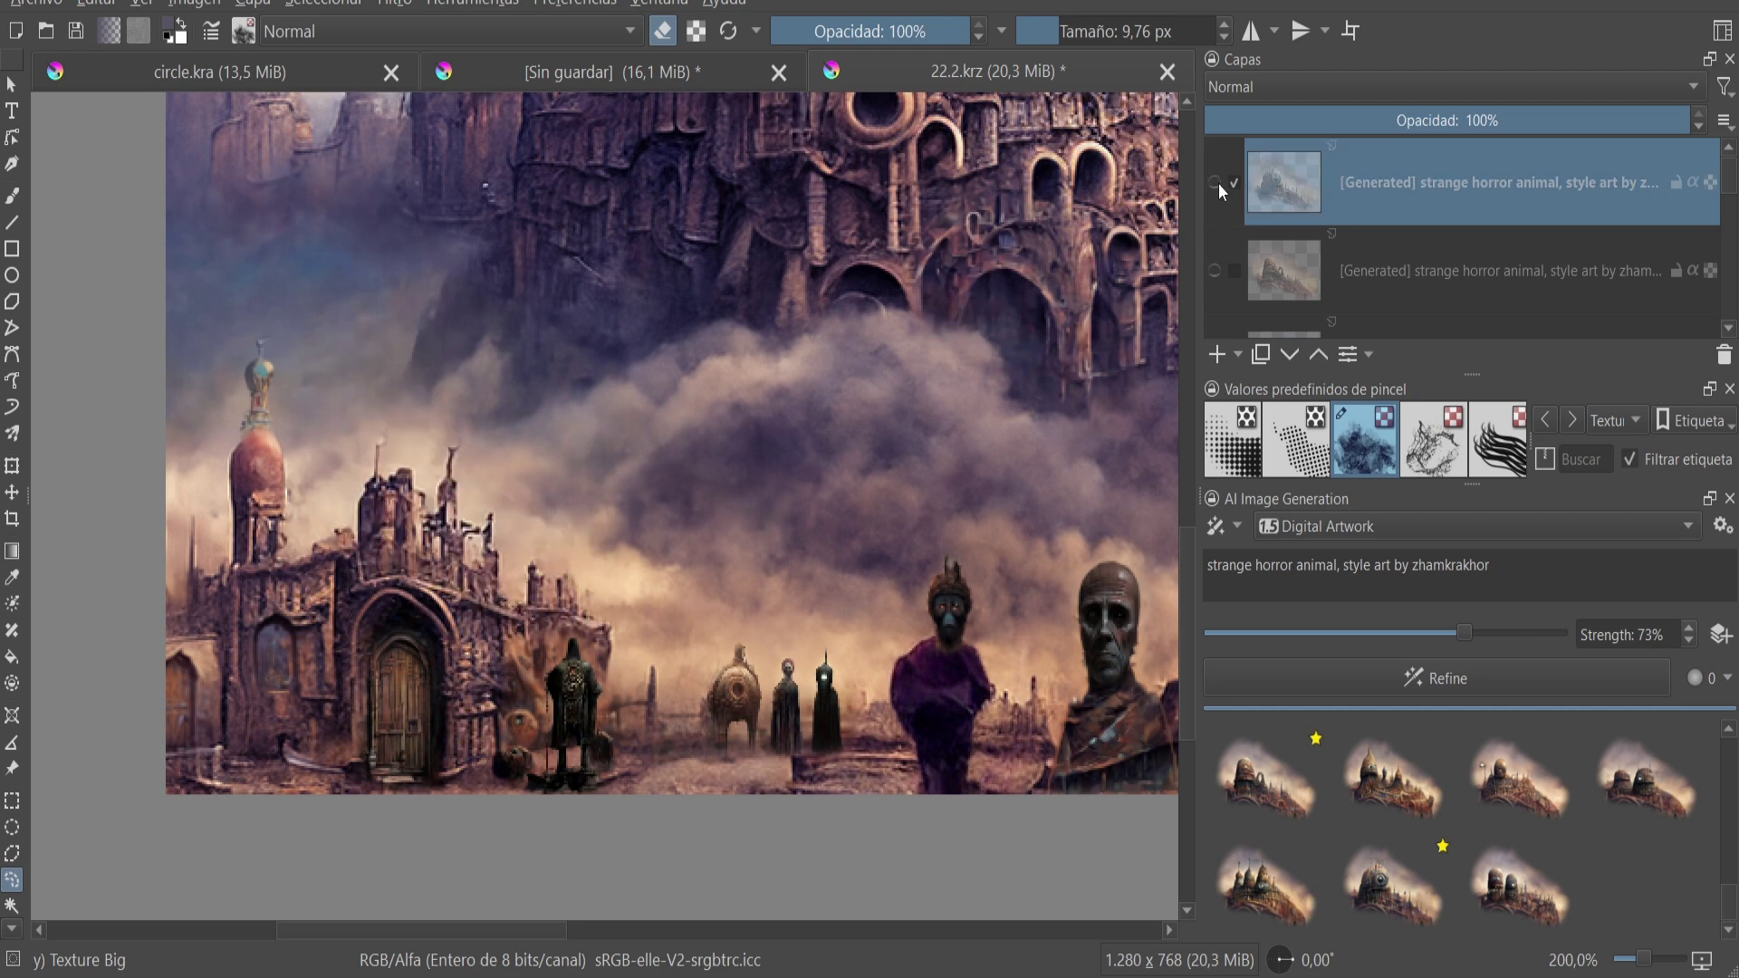
click(11, 196)
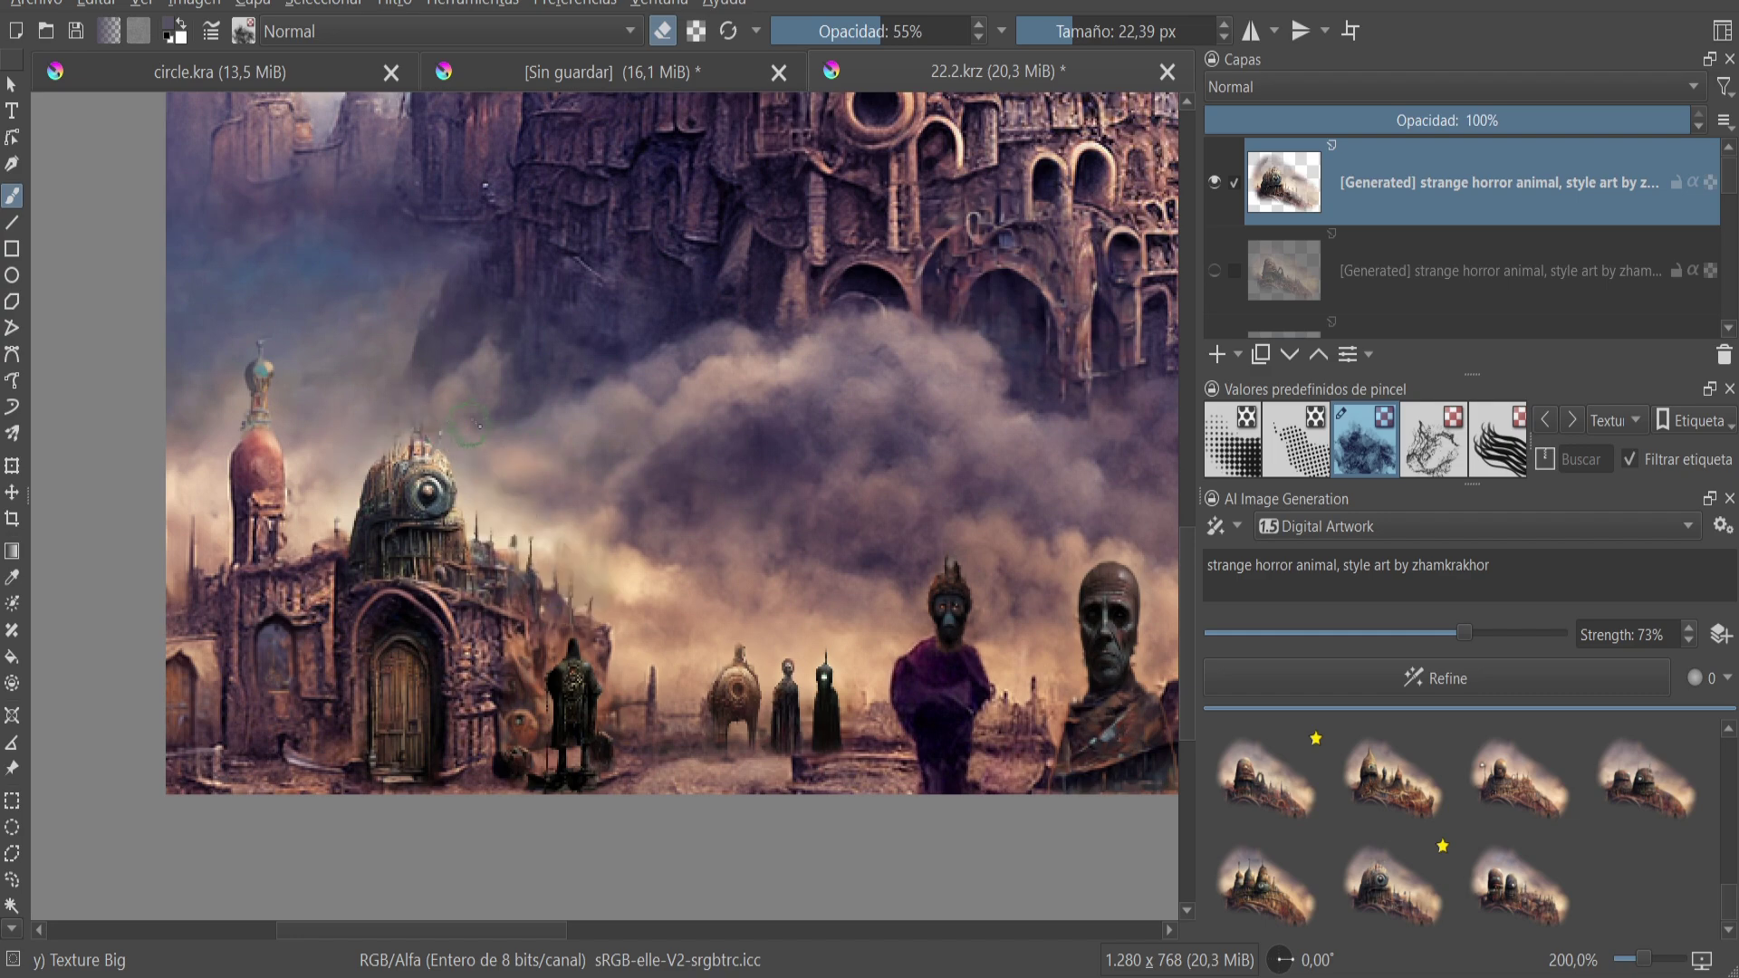
- Erase the creature's edges beside and above the eye dome
drag(462, 439, 502, 512)
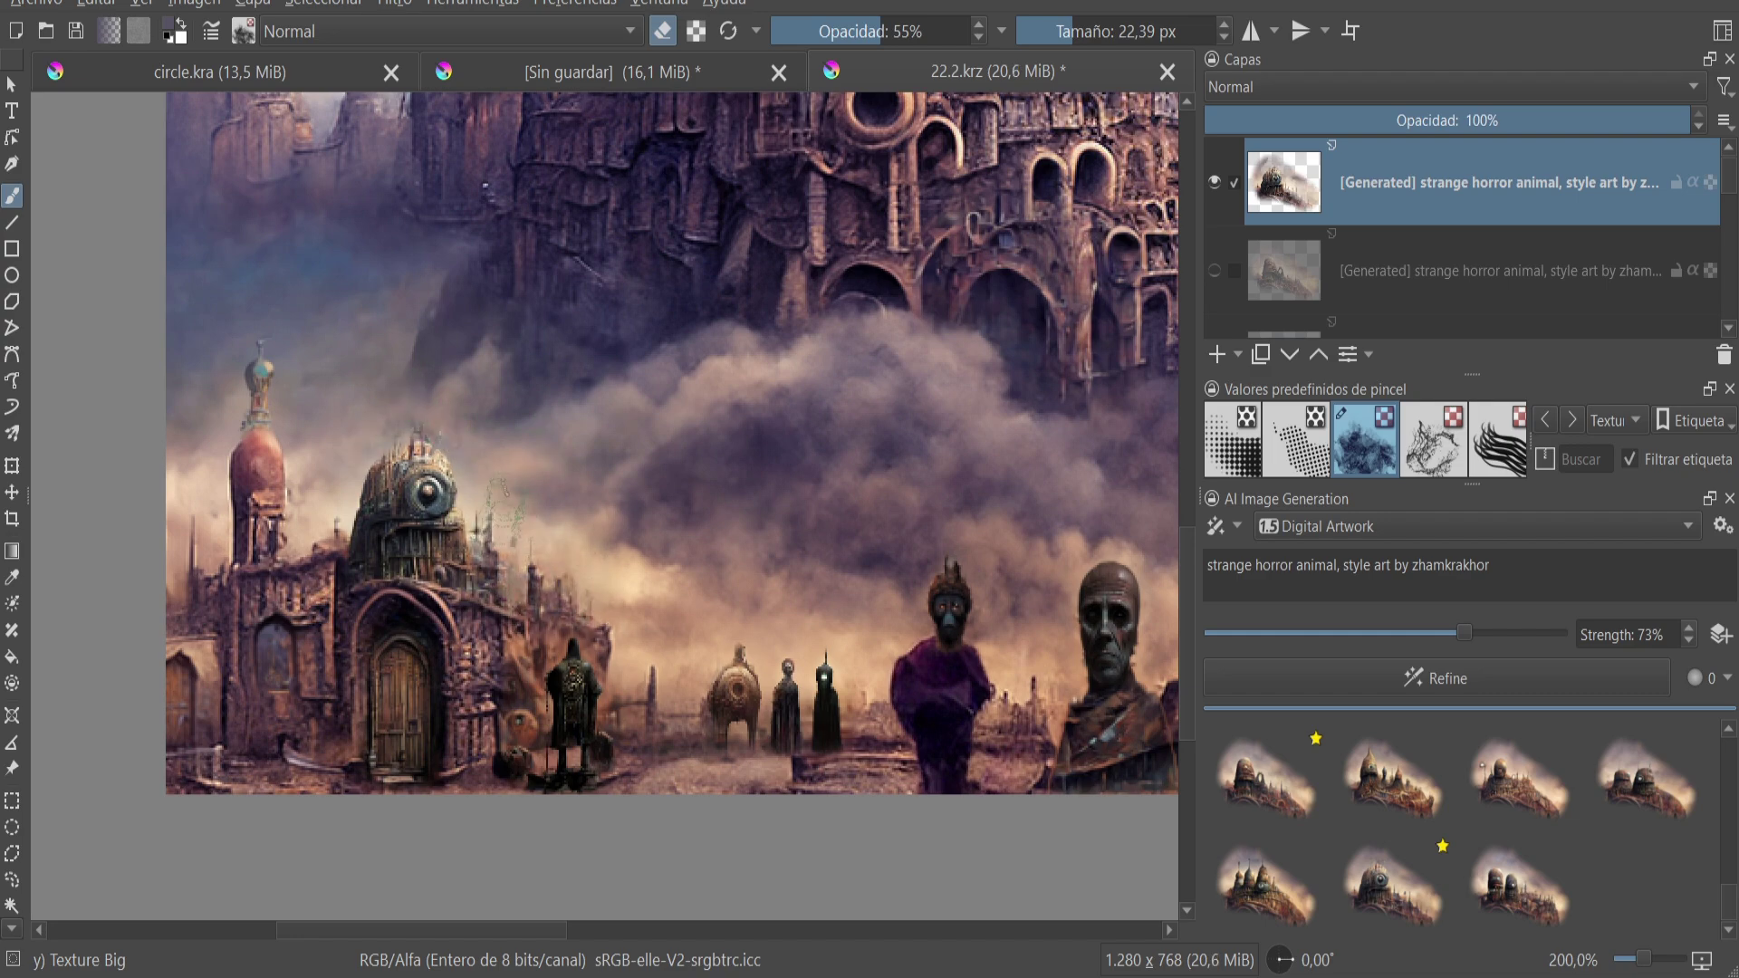
ctrl+scroll(417, 430, down, 1)
ctrl+scroll(418, 430, up, 2)
ctrl+scroll(417, 429, up, 2)
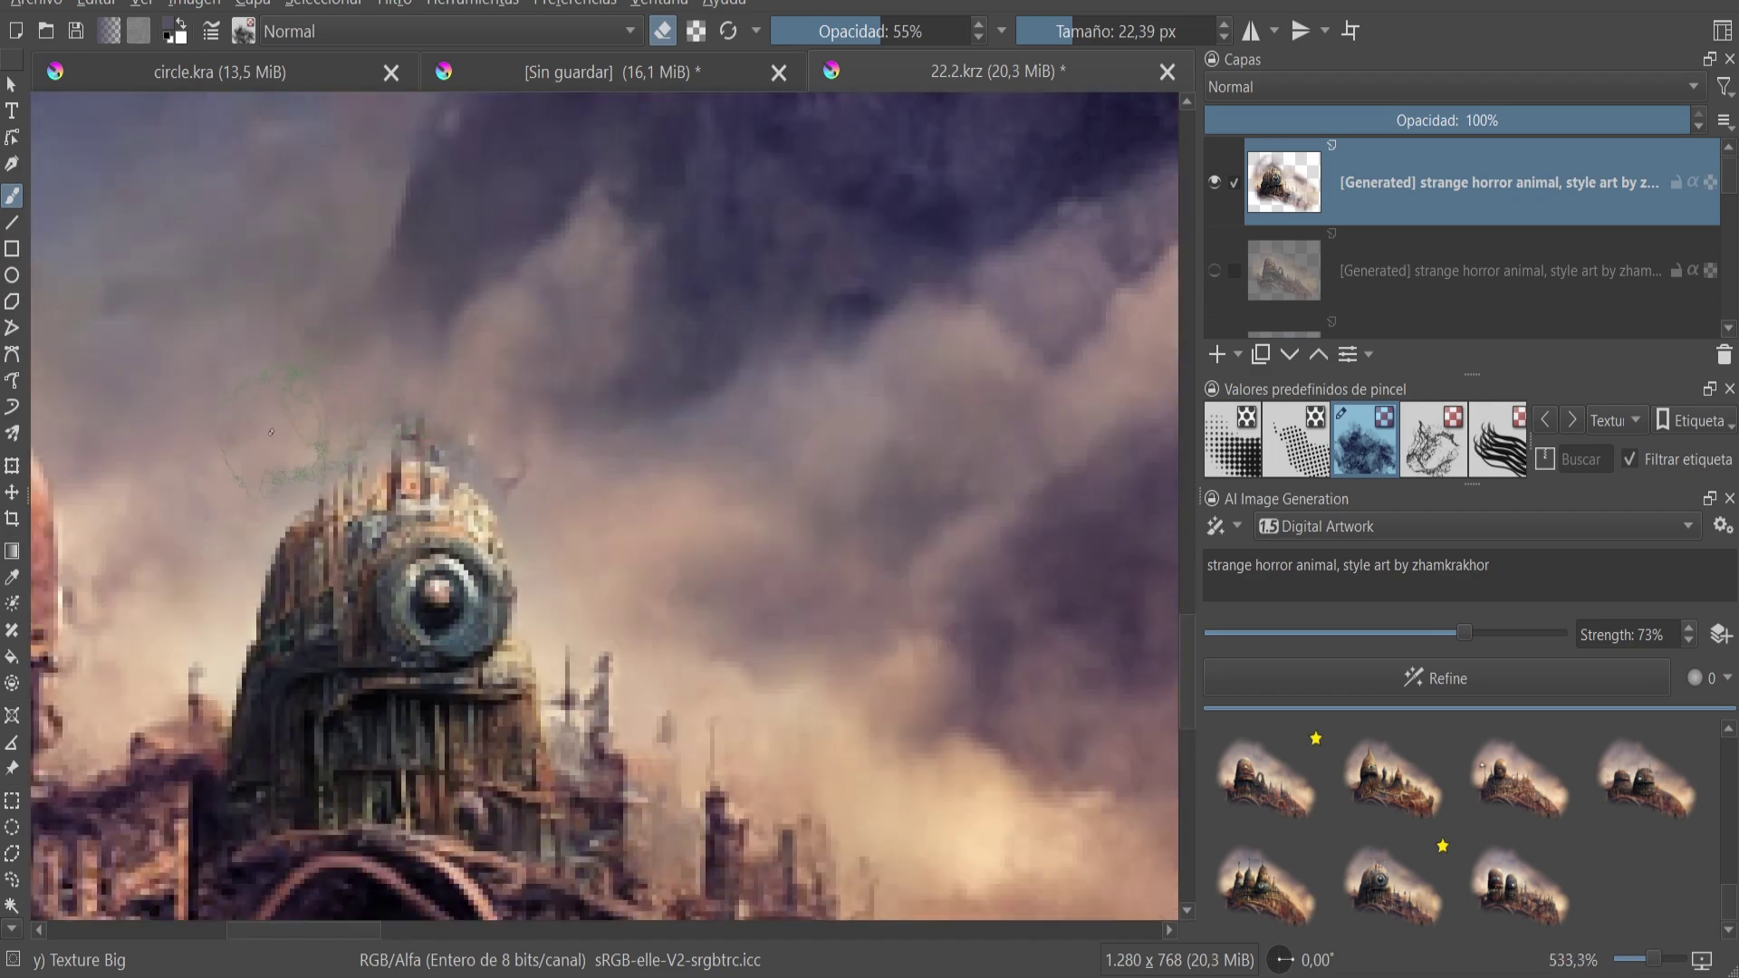
drag(349, 426, 467, 444)
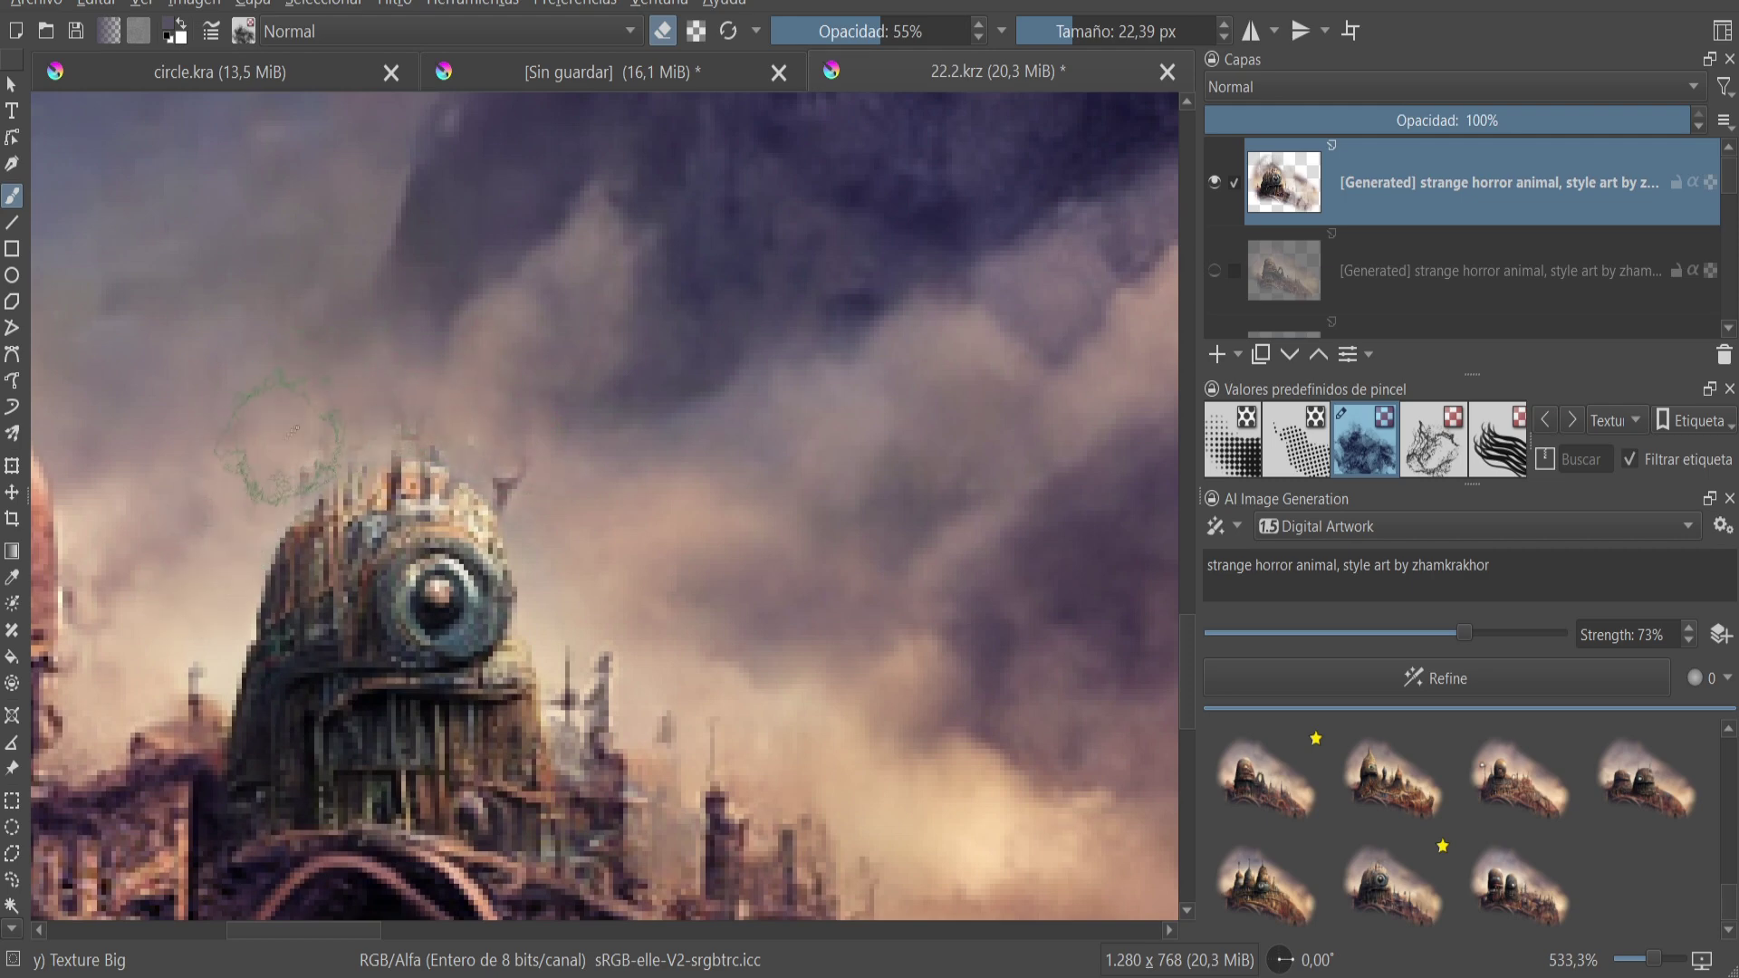
ctrl+scroll(557, 579, down, 3)
- Select the second generated creature layer for further editing
click(1376, 270)
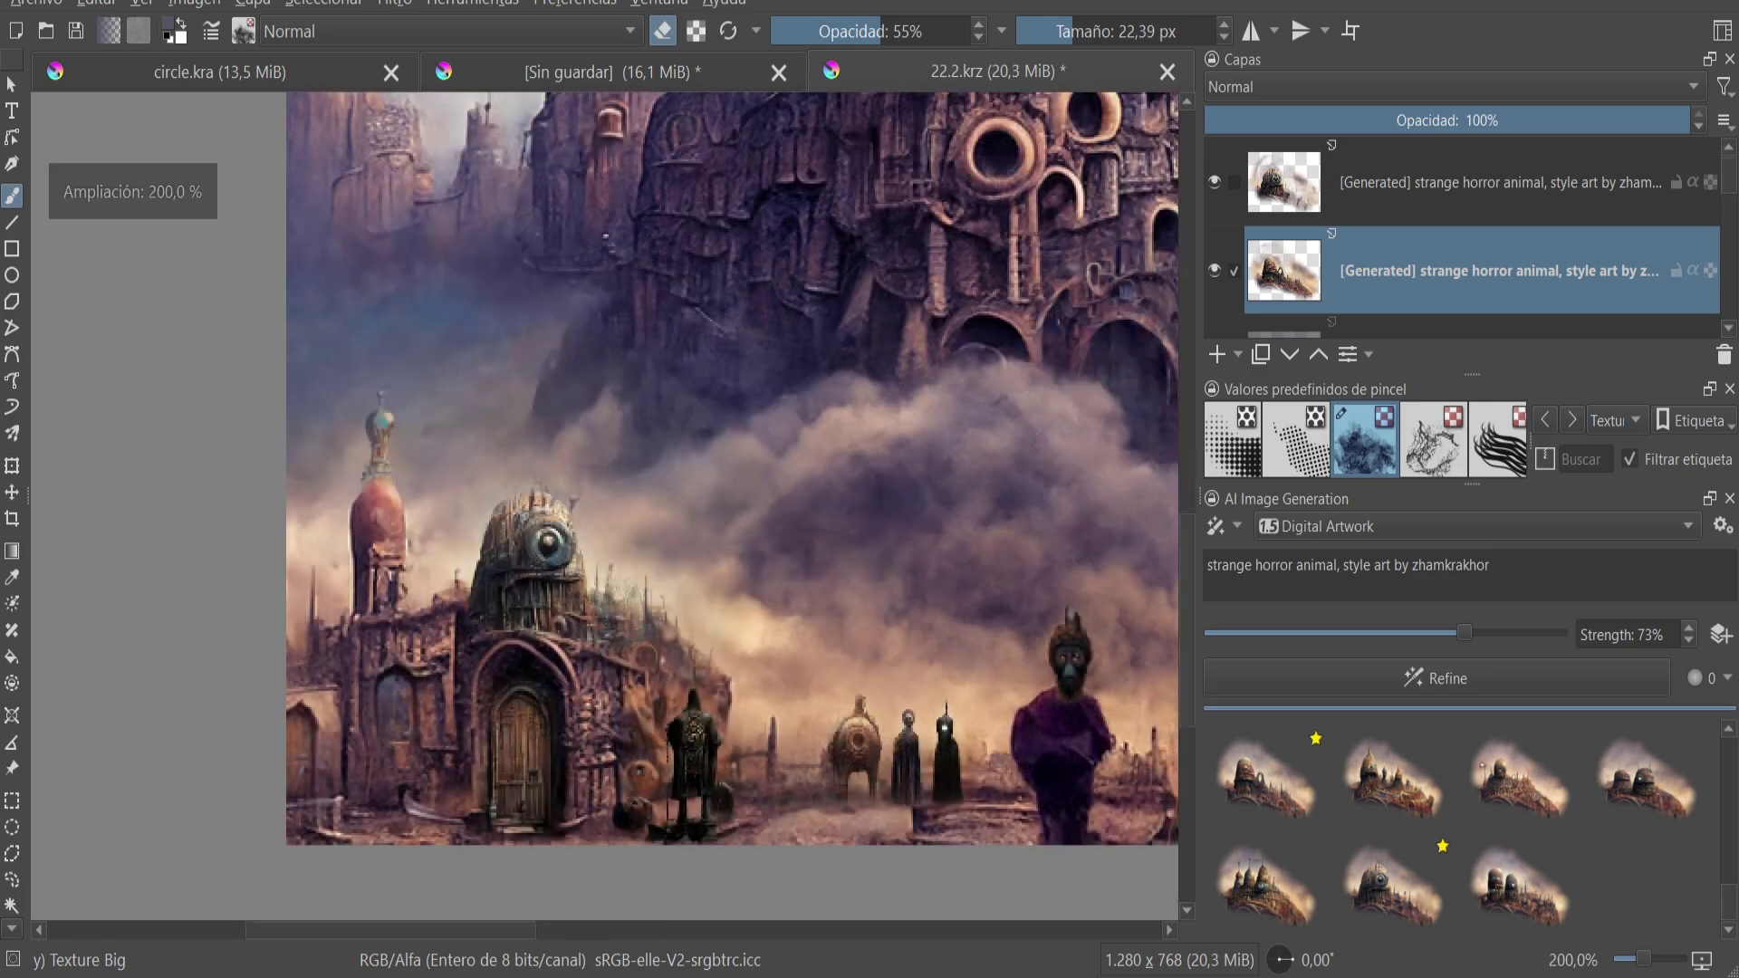
scroll(607, 671, down, 2)
scroll(602, 688, up, 3)
scroll(594, 711, down, 1)
scroll(592, 715, down, 1)
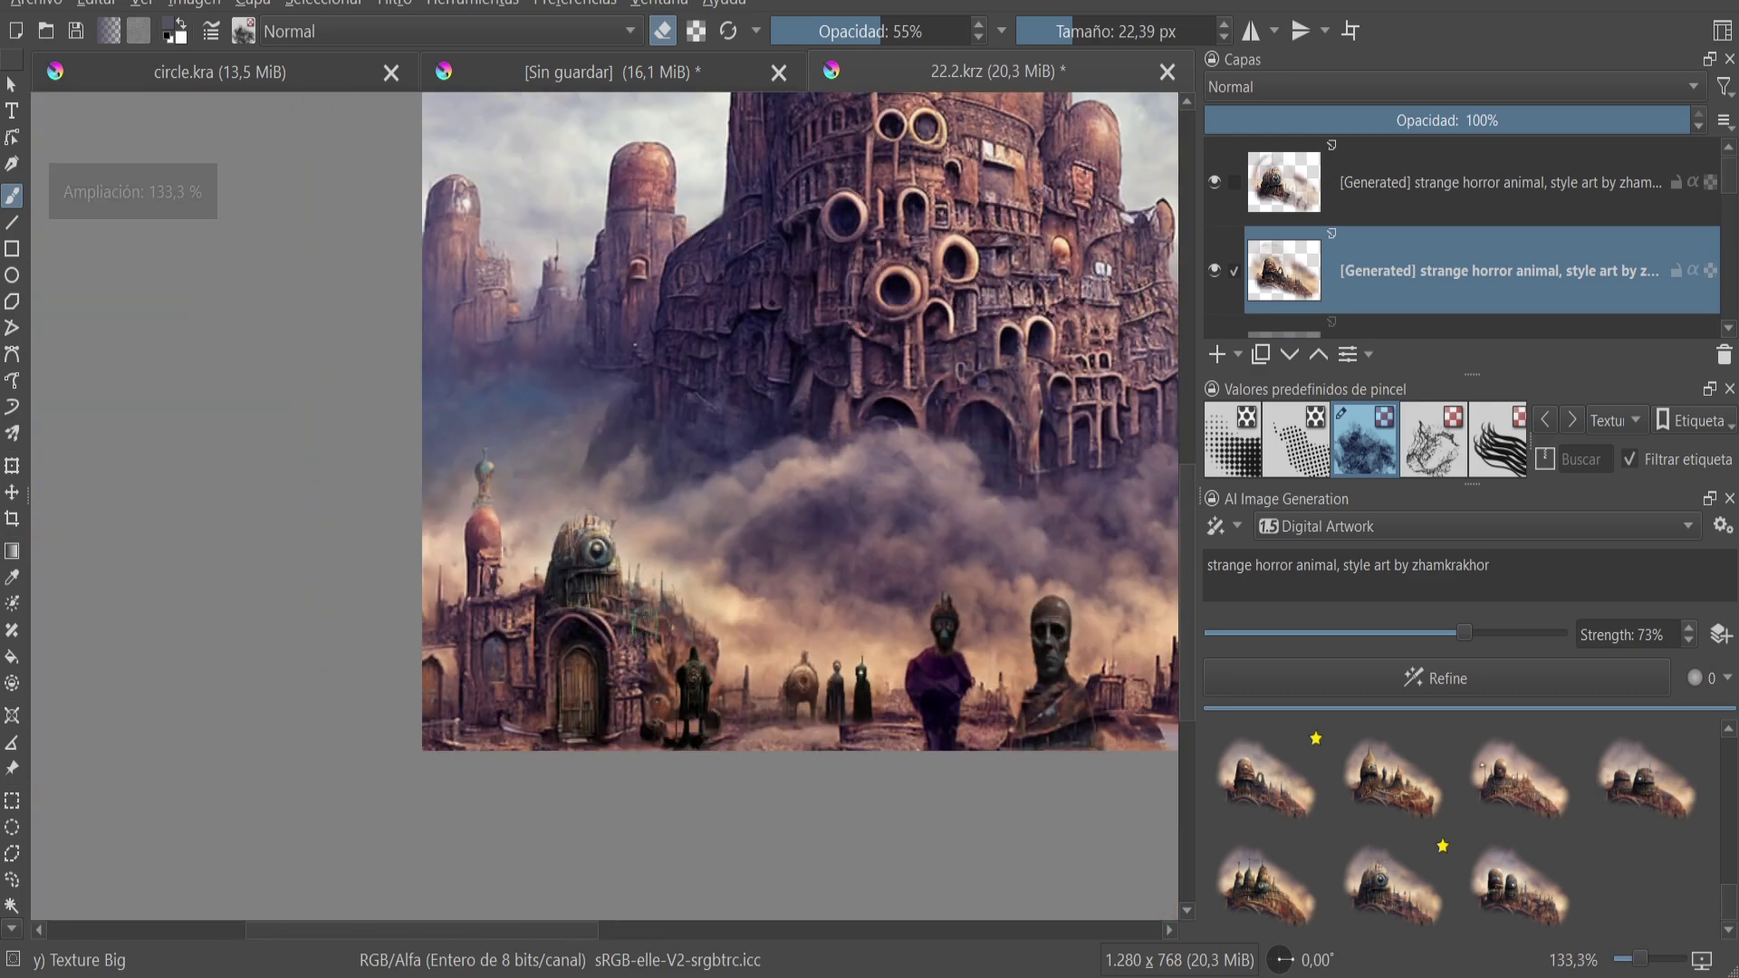
scroll(588, 716, up, 2)
click(12, 630)
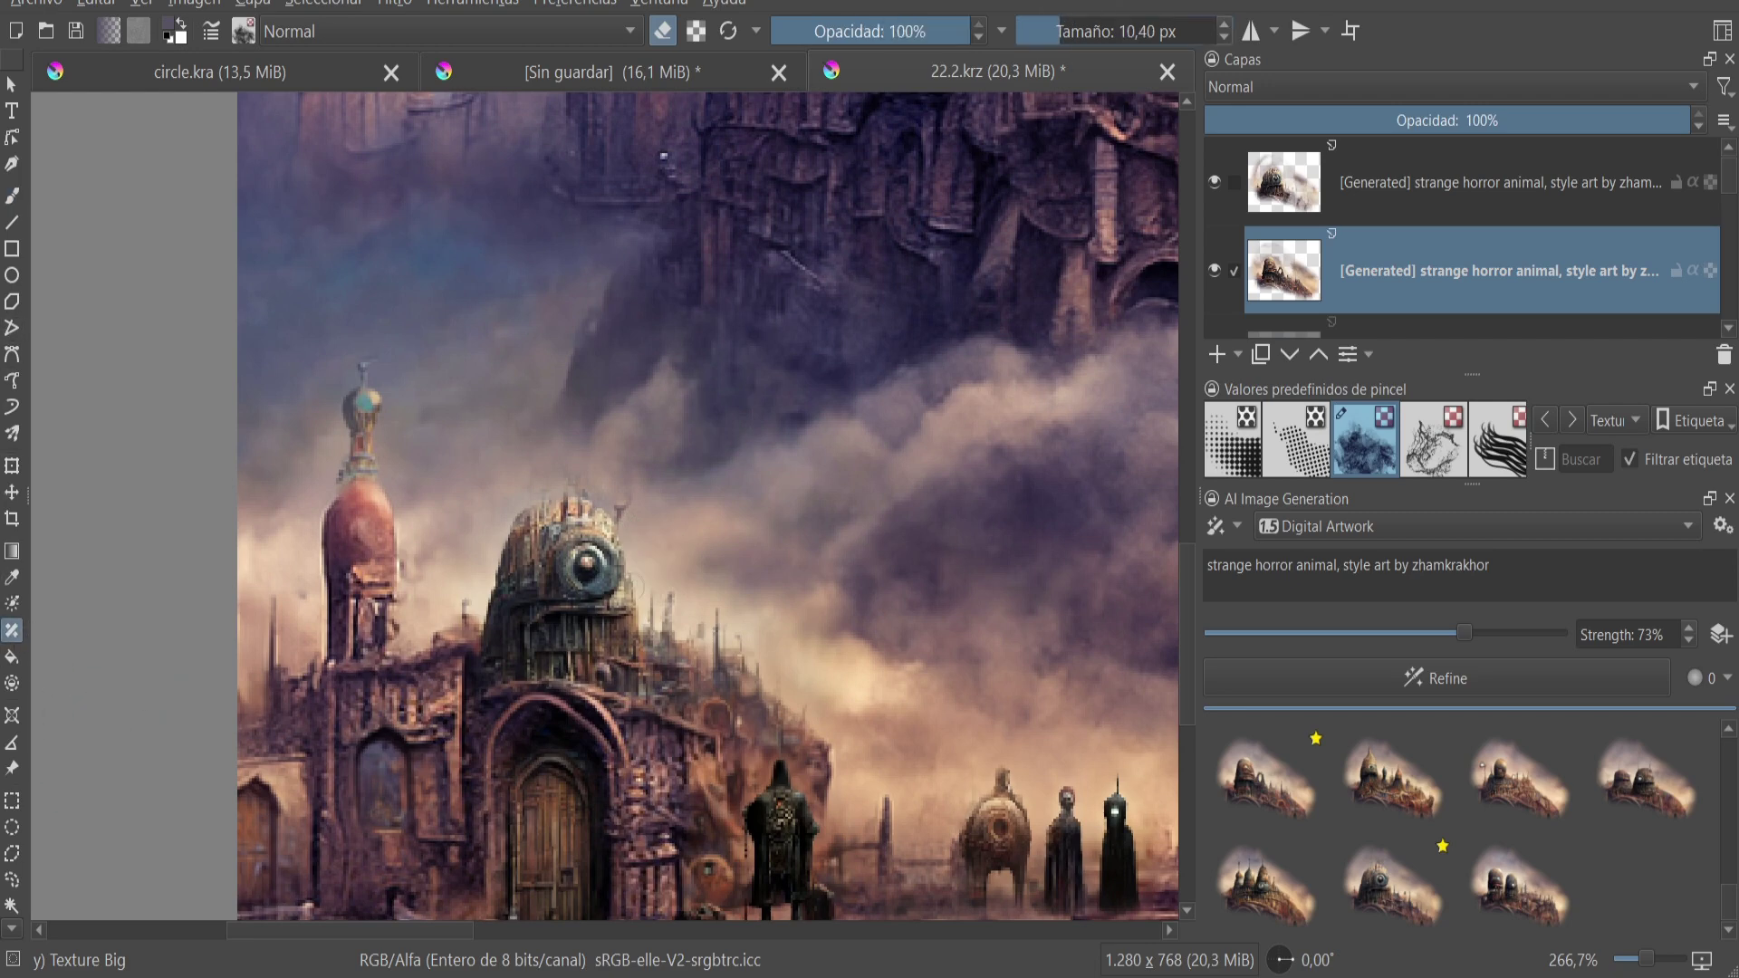
- On the Fondo layer, patch the spot above the spire and shift a lassoed patch up-left
click(1214, 270)
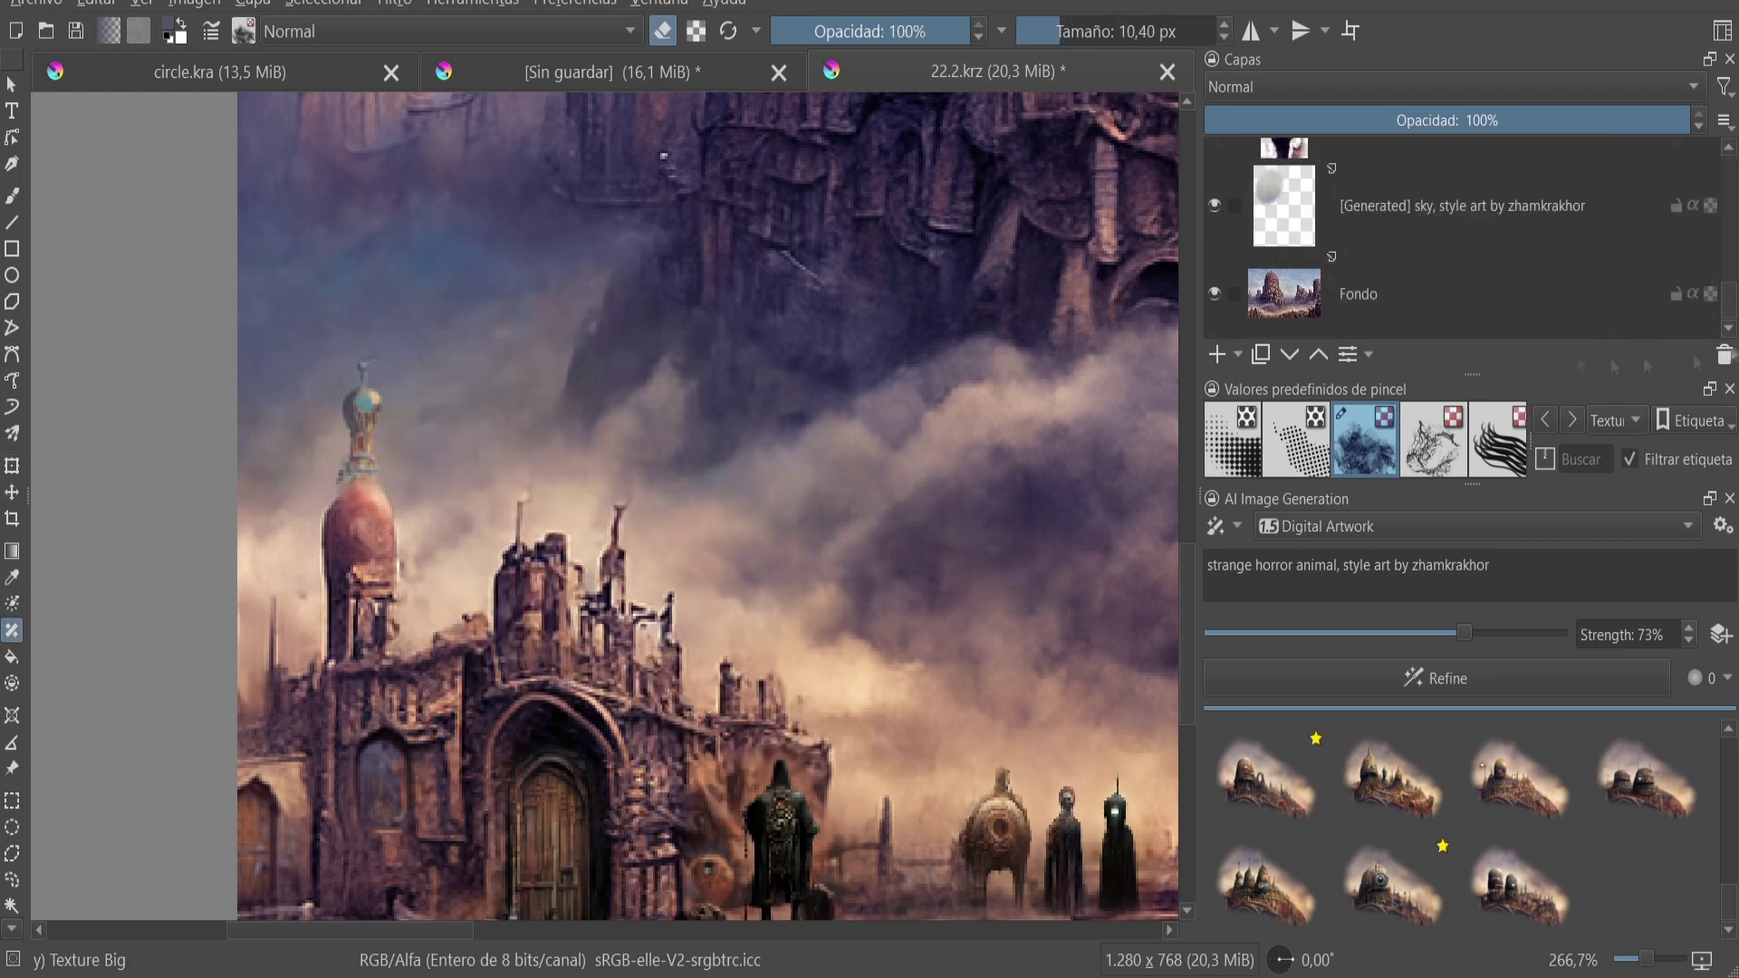
click(627, 500)
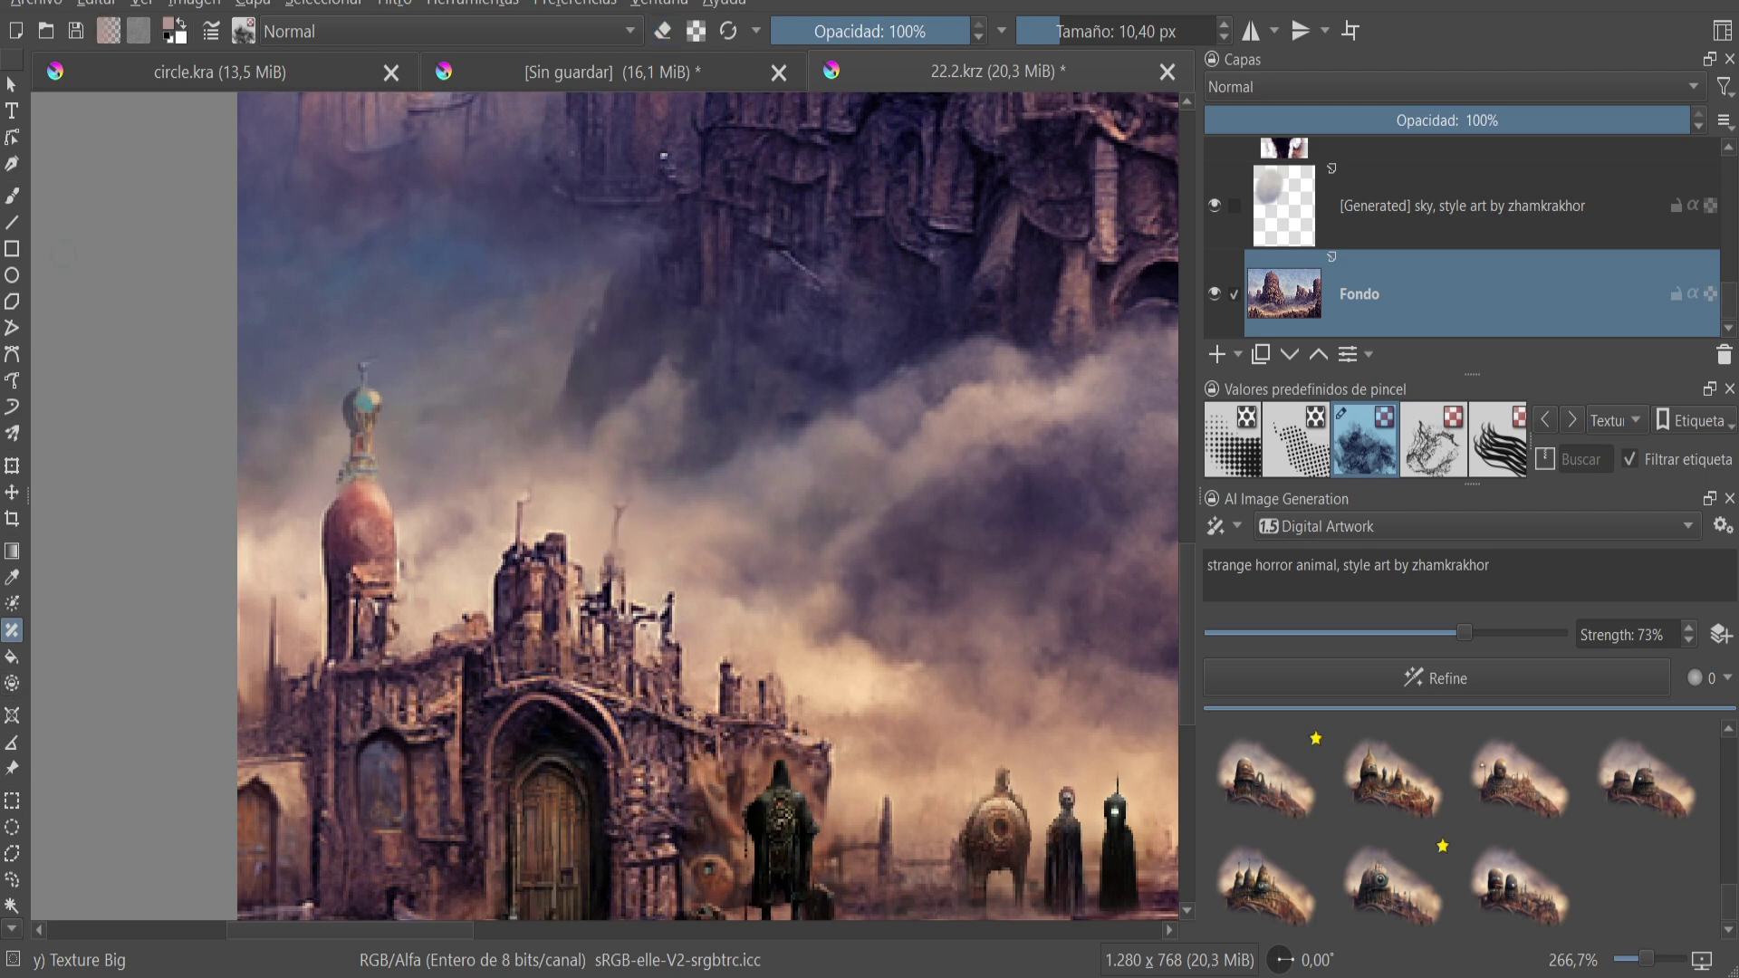
click(12, 879)
drag(670, 523, 667, 514)
key(ctrl+t)
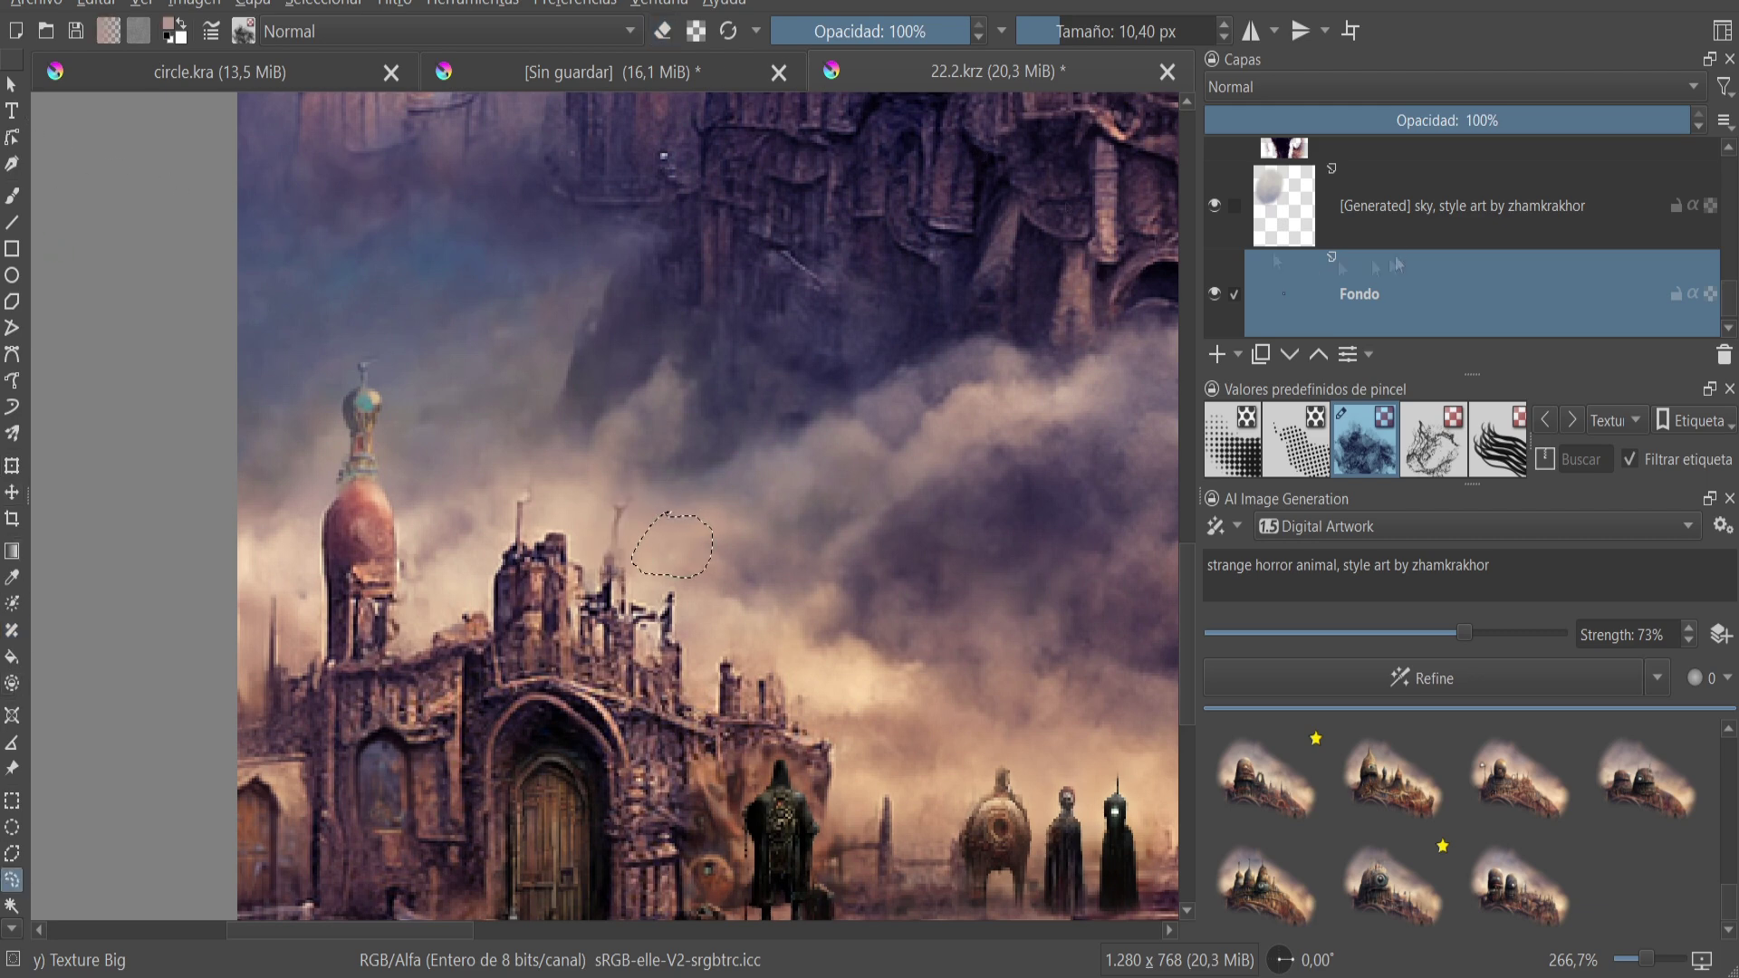
drag(691, 516, 633, 487)
click(11, 85)
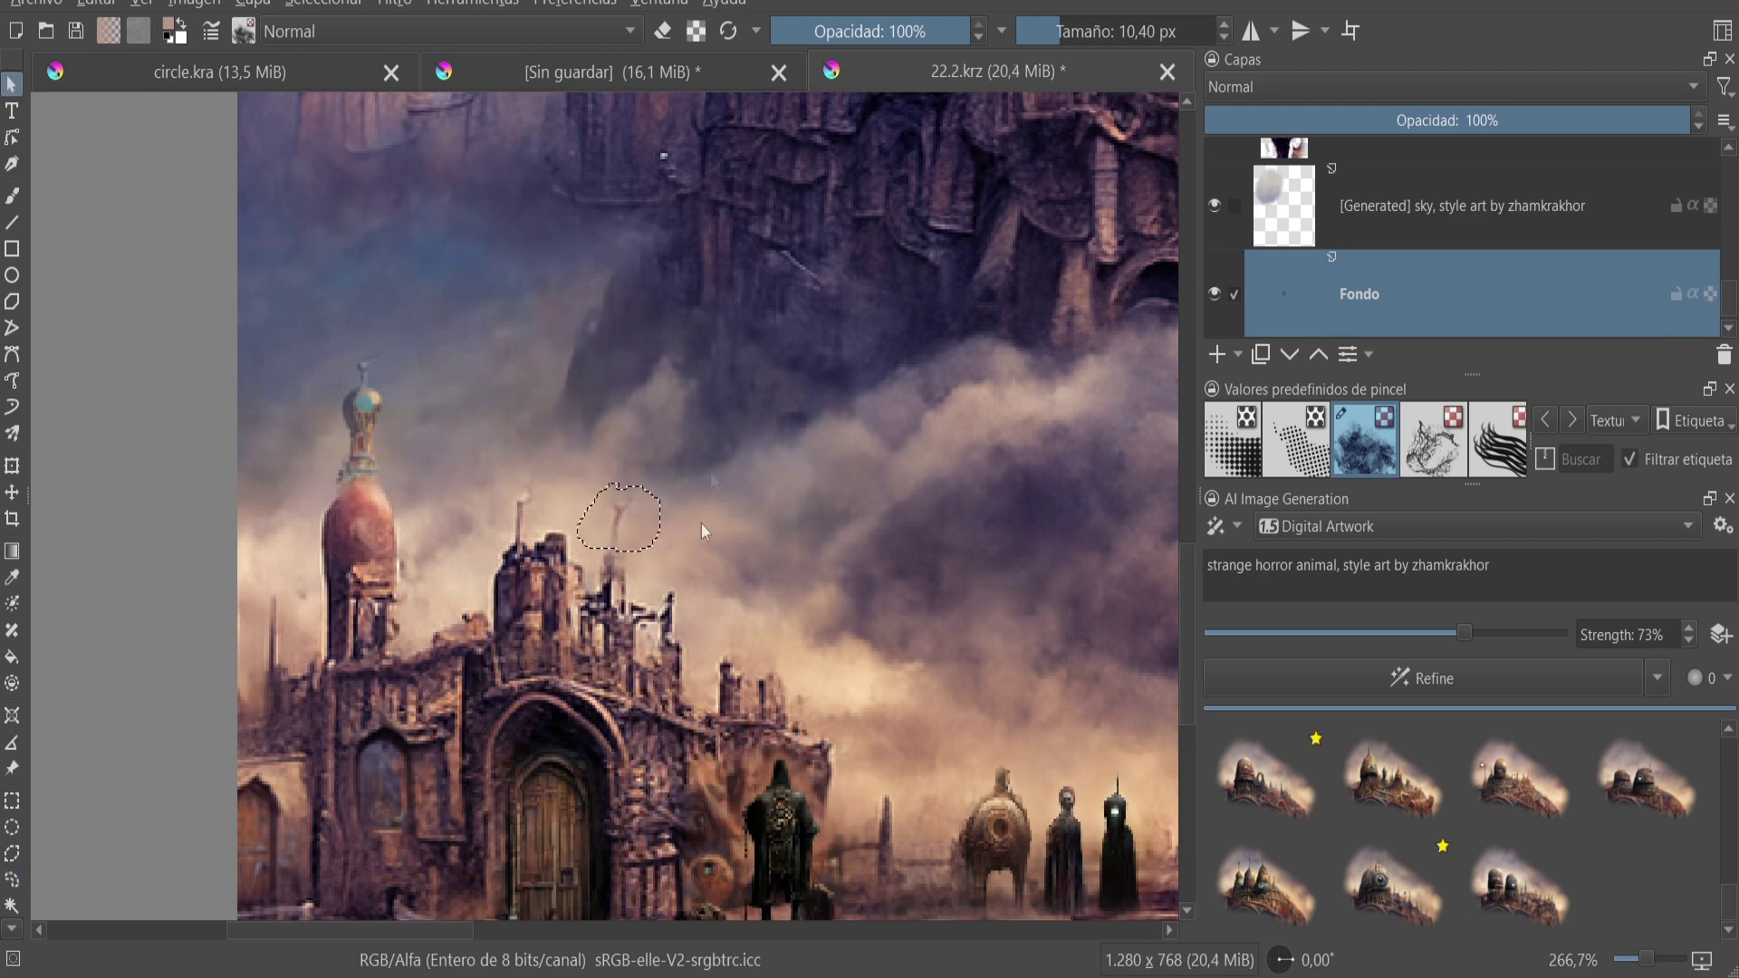
- Move Fondo to the top, deselect, and make the generated creature layers visible again
mouse_move(1397, 208)
mouse_down()
mouse_move(1341, 151)
mouse_move(1337, 324)
mouse_move(1336, 167)
mouse_up()
right_click(454, 403)
right_click(736, 426)
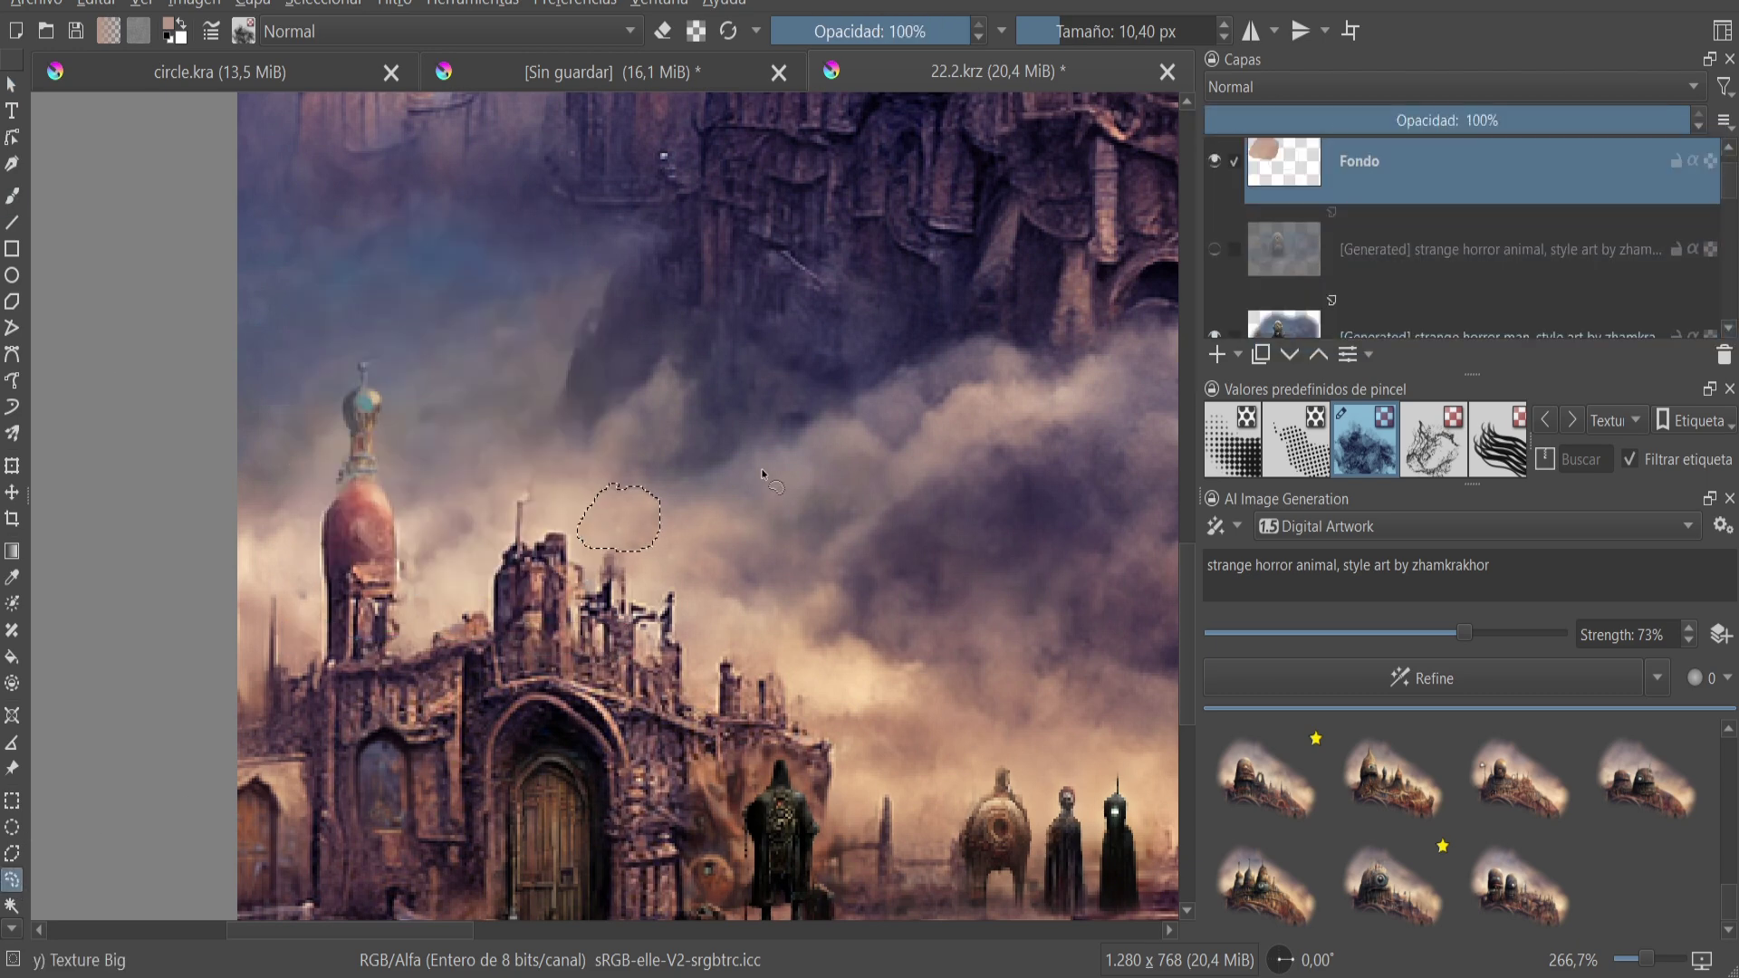
click(807, 502)
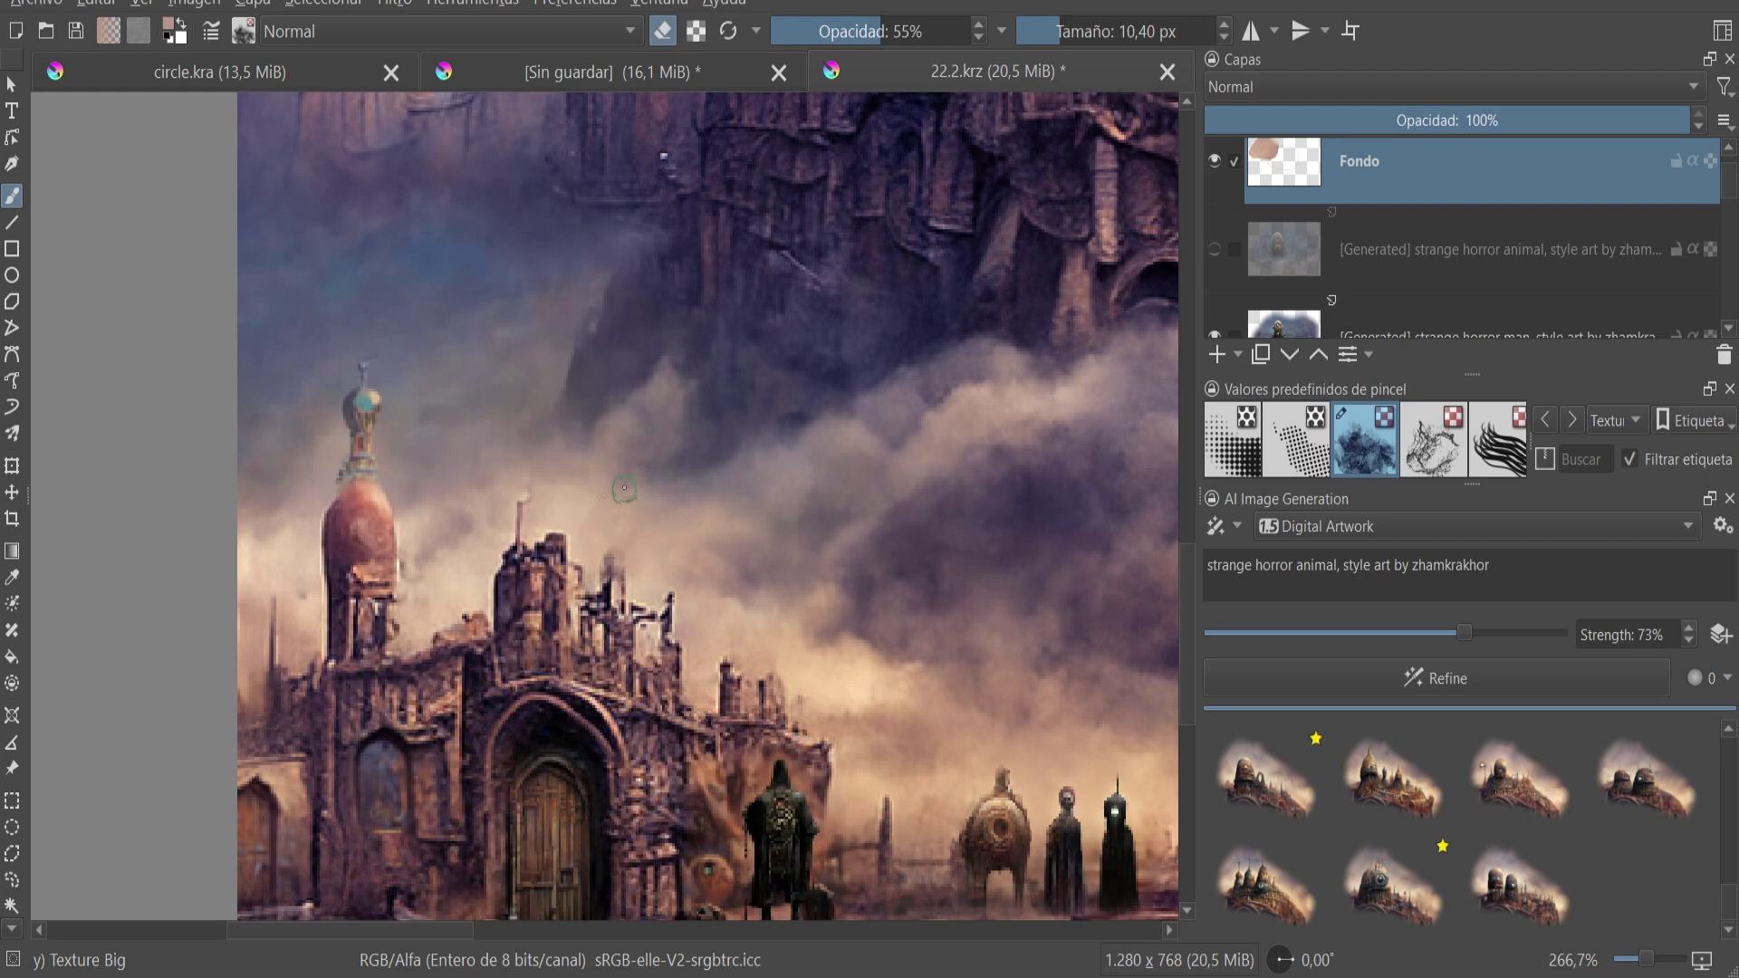
click(1215, 268)
click(1219, 181)
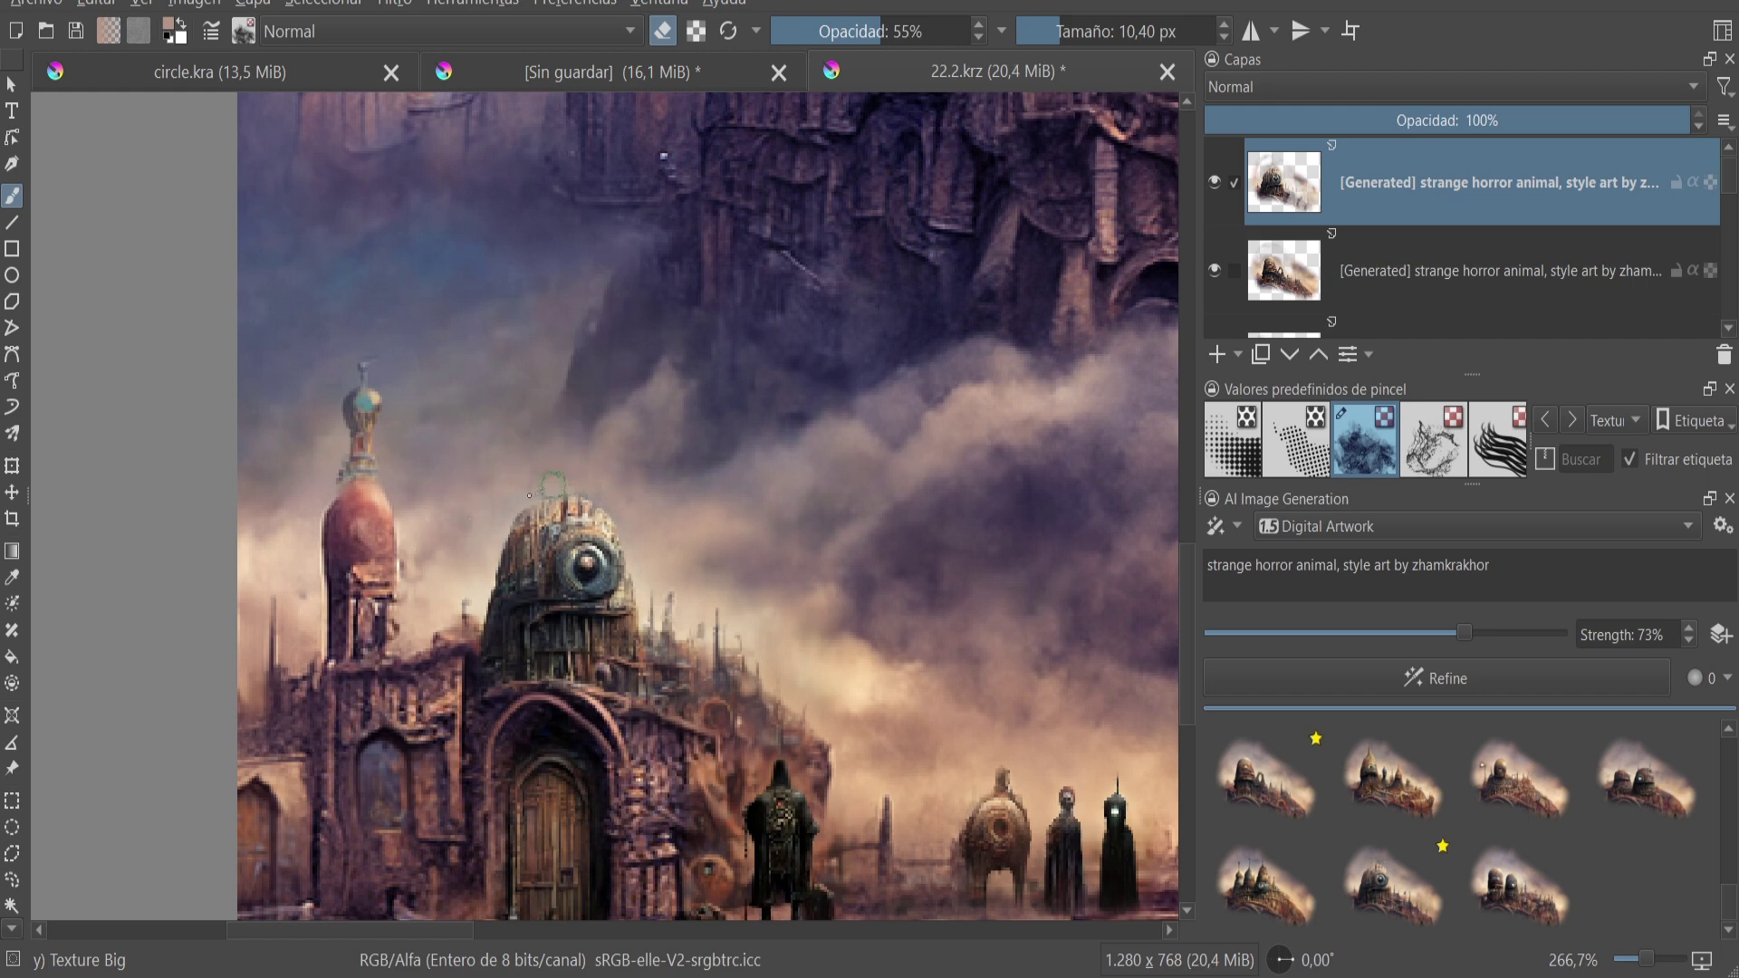
click(1284, 272)
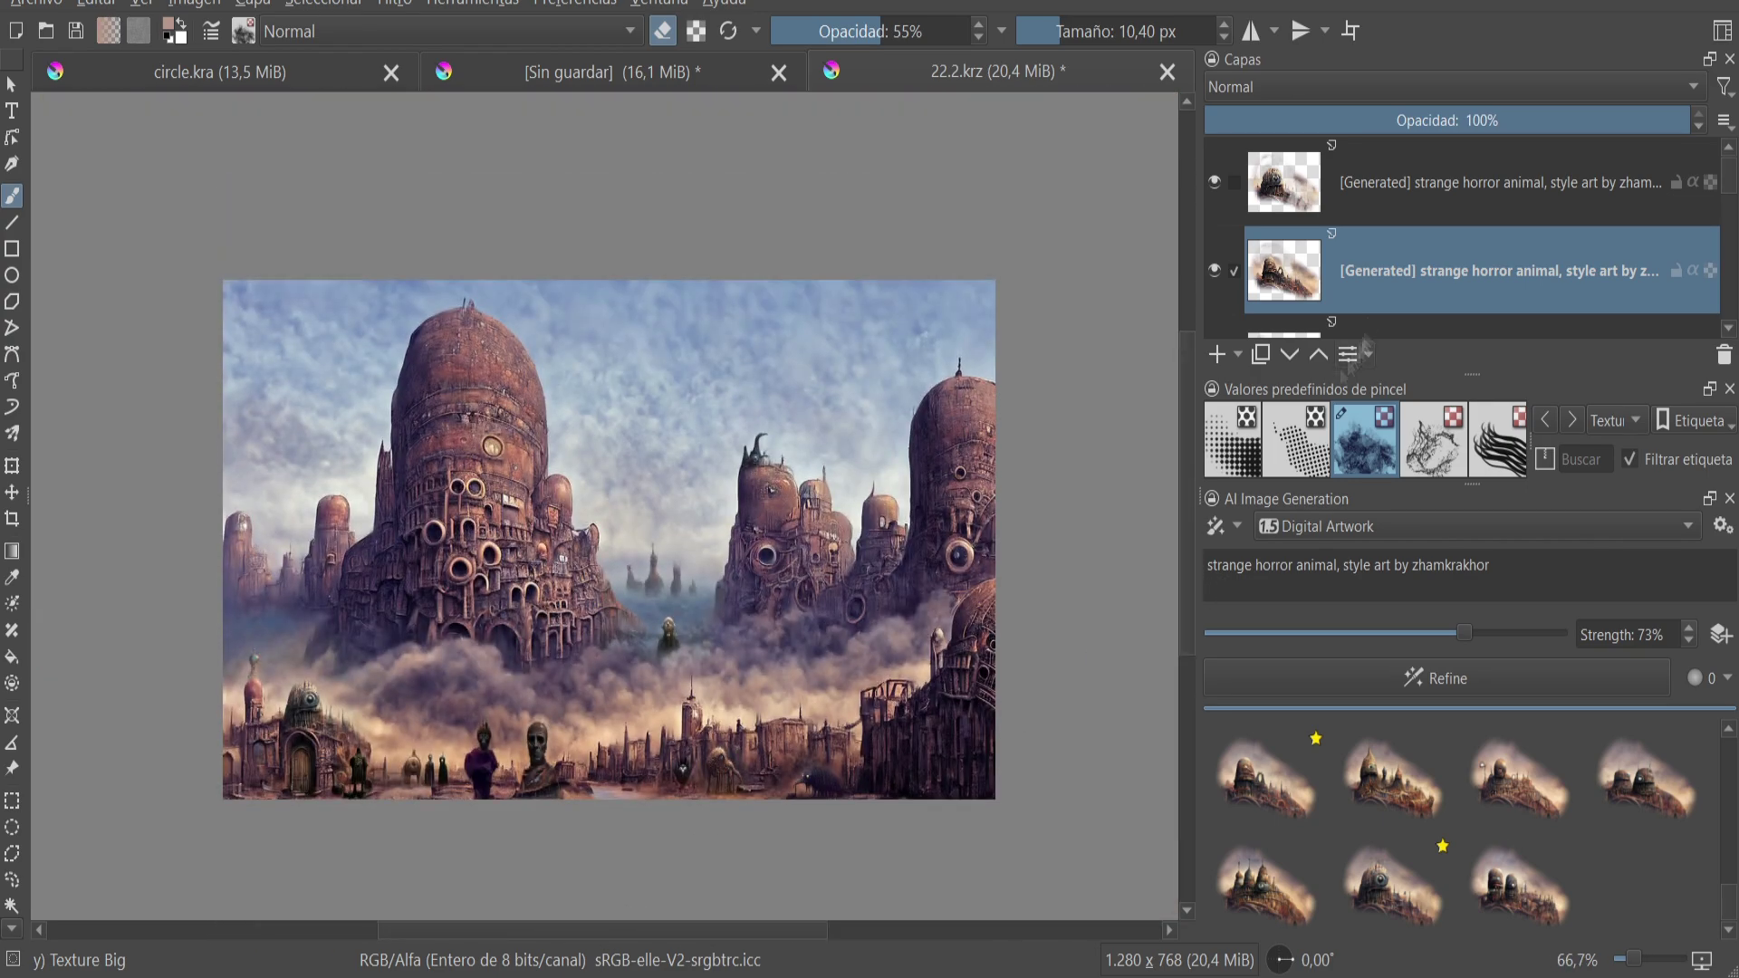
- Generate a horror creature on the right domed tower and apply the first result
click(12, 879)
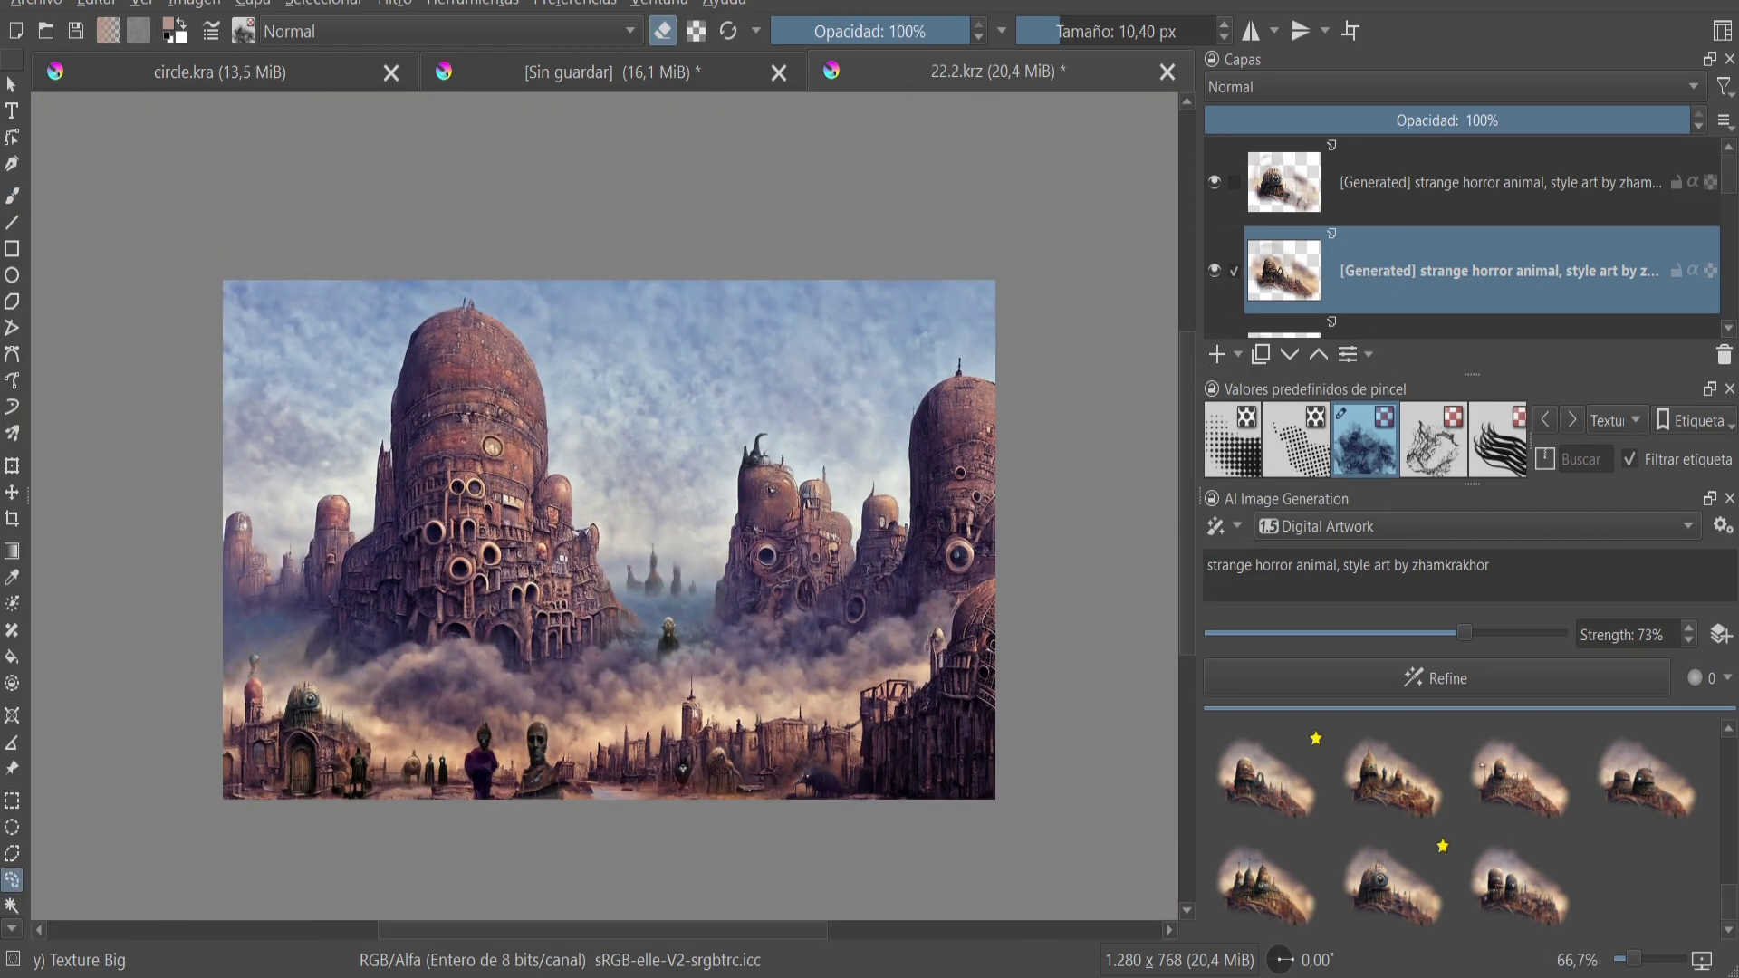
key(ctrl+shift+g)
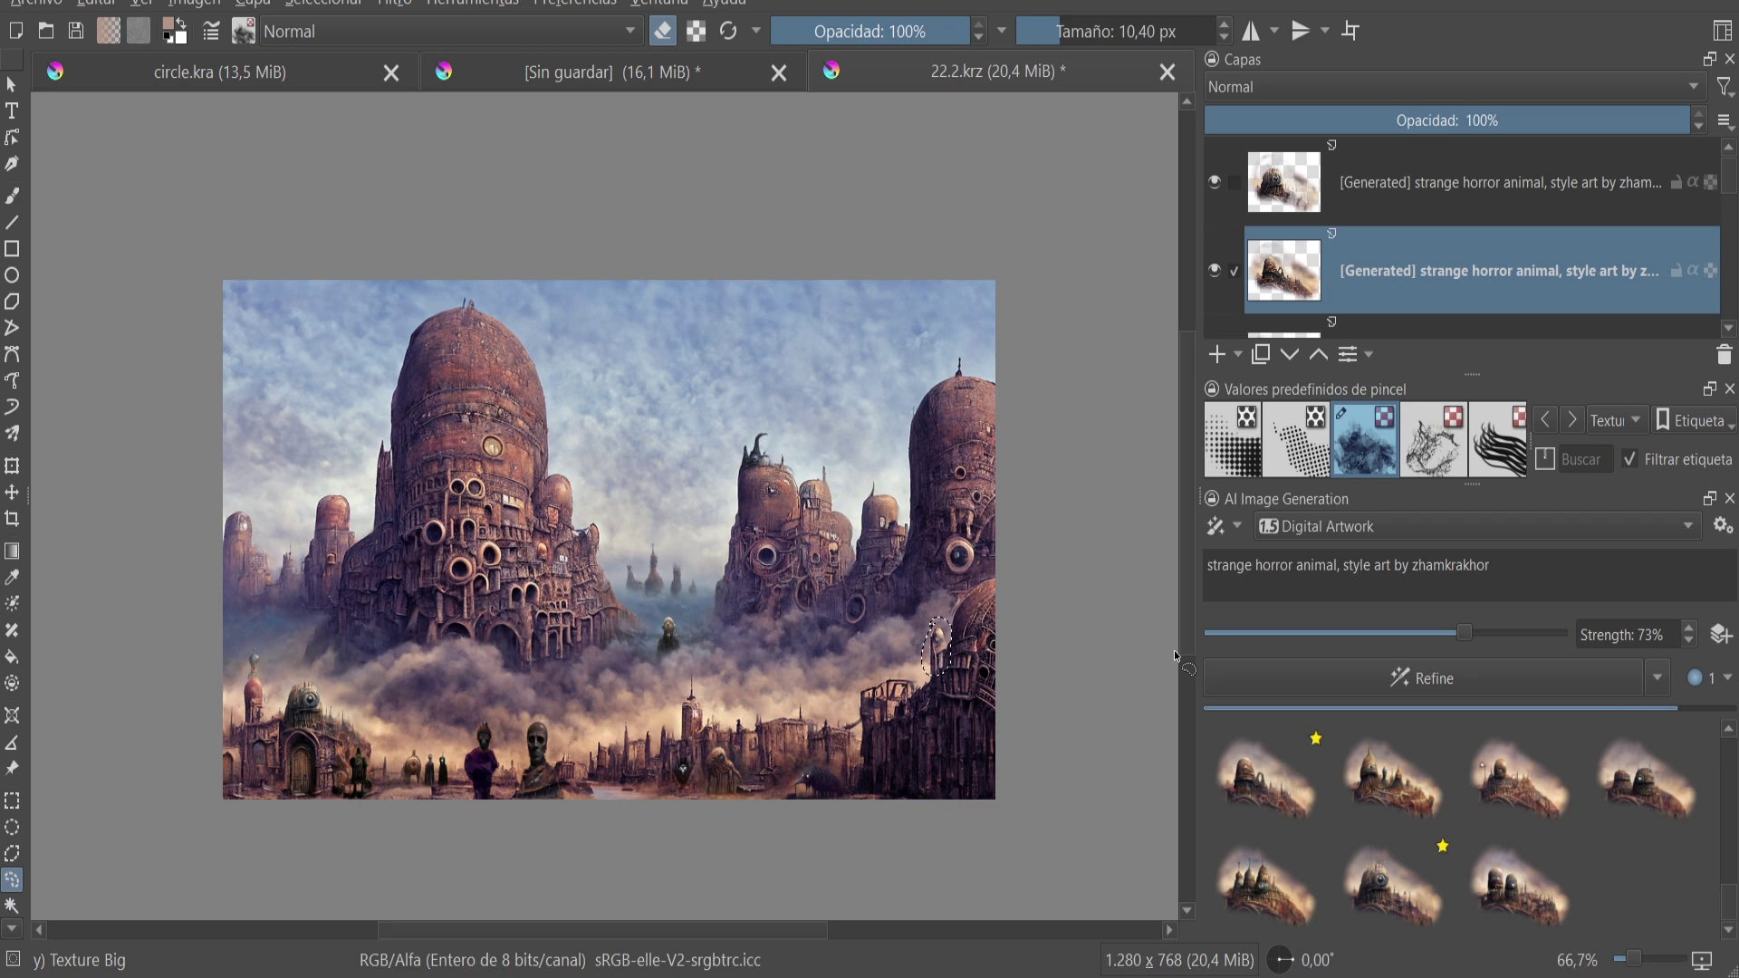
key(1)
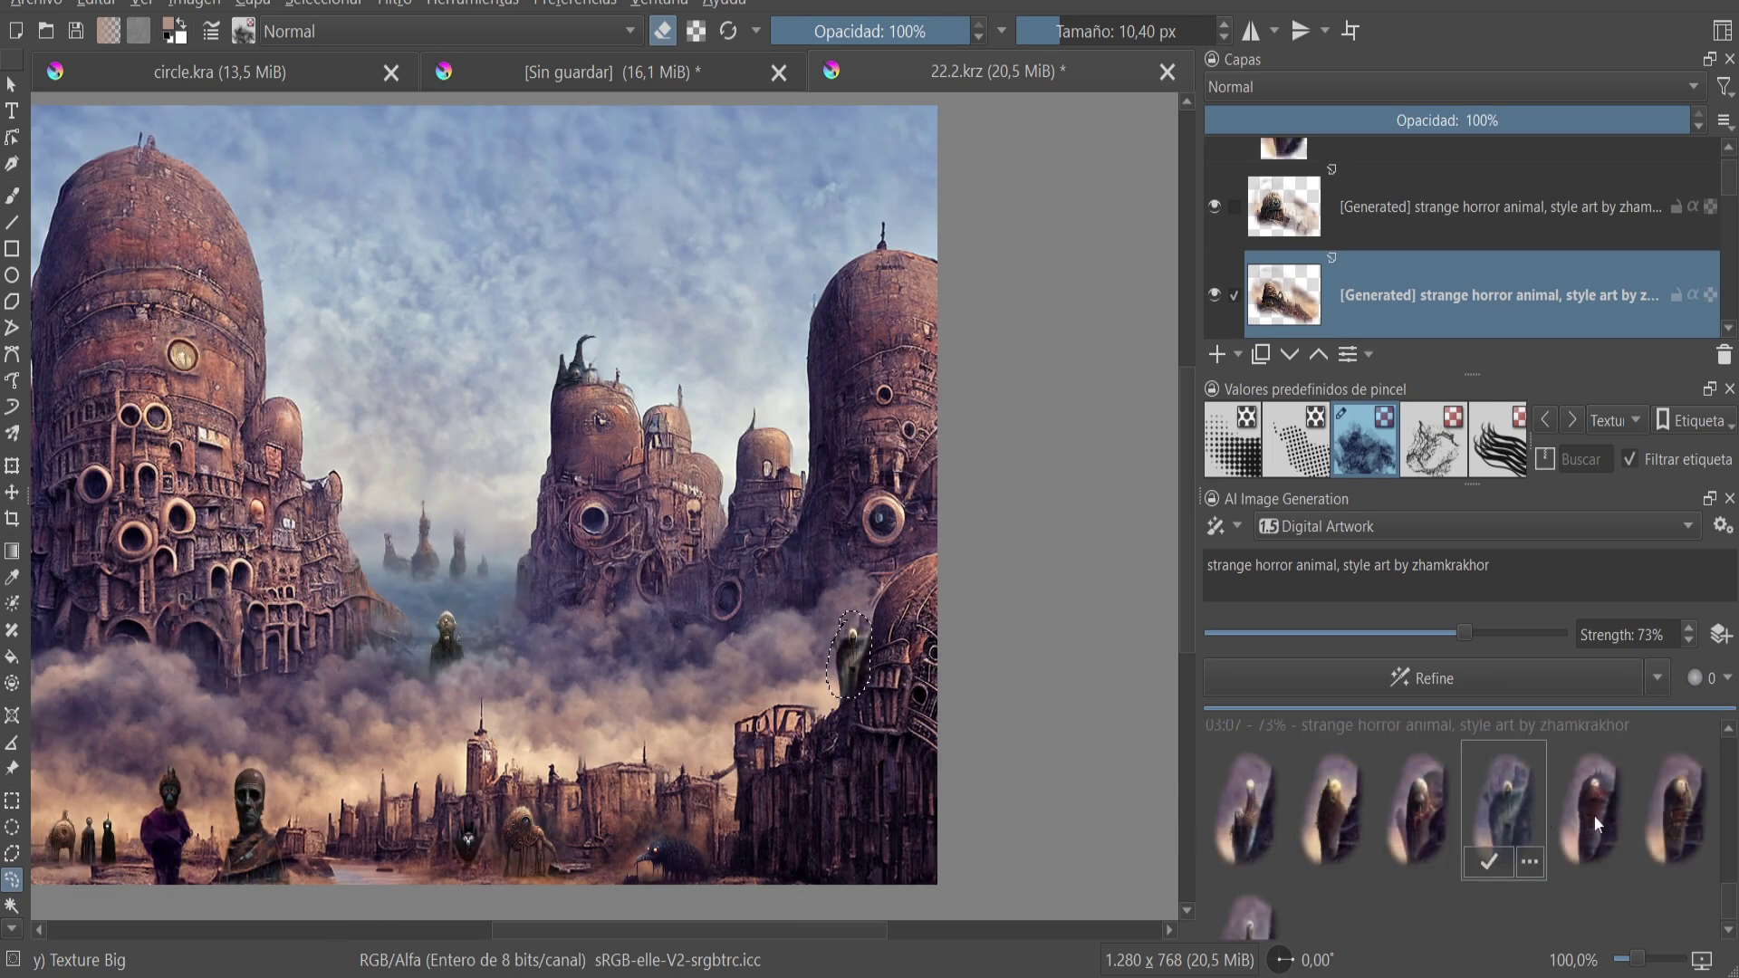
mouse_move(1245, 802)
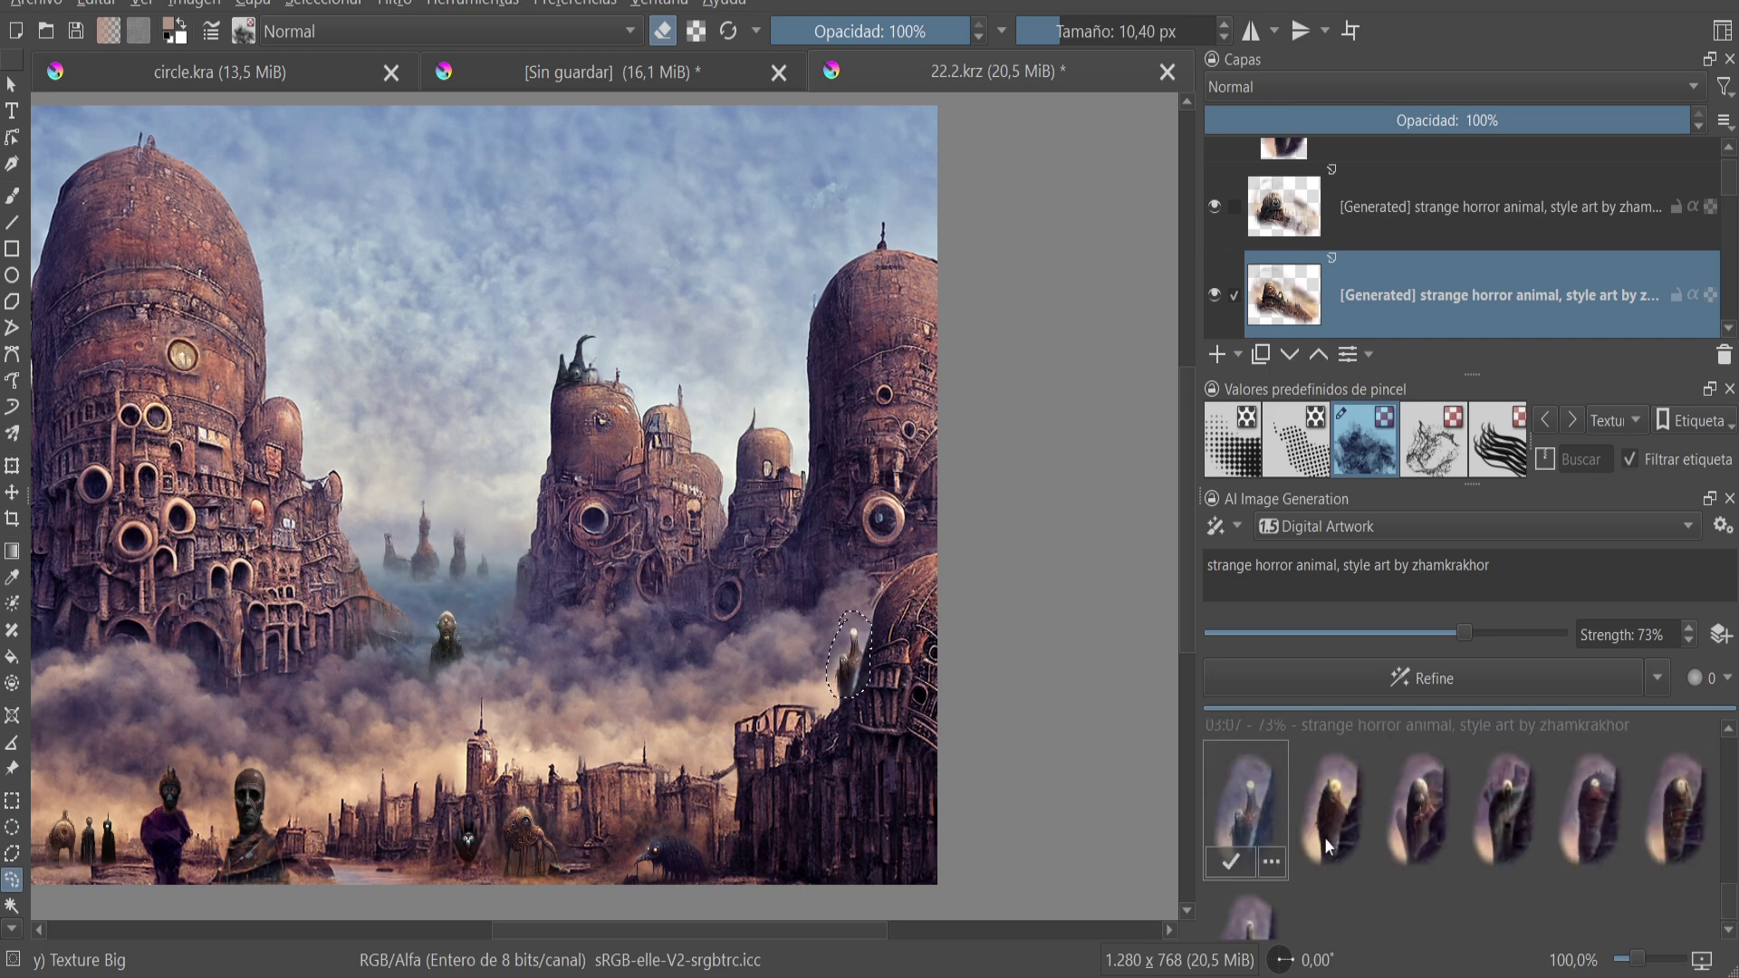
click(1230, 861)
click(1215, 182)
scroll(832, 511, up, 1)
- Change the prompt to 'eye' and generate eye variations
key(ctrl+shift+Left)
key(ctrl+shift+Left)
key(ctrl+shift+Left)
text(eye)
key(Return)
scroll(785, 471, down, 2)
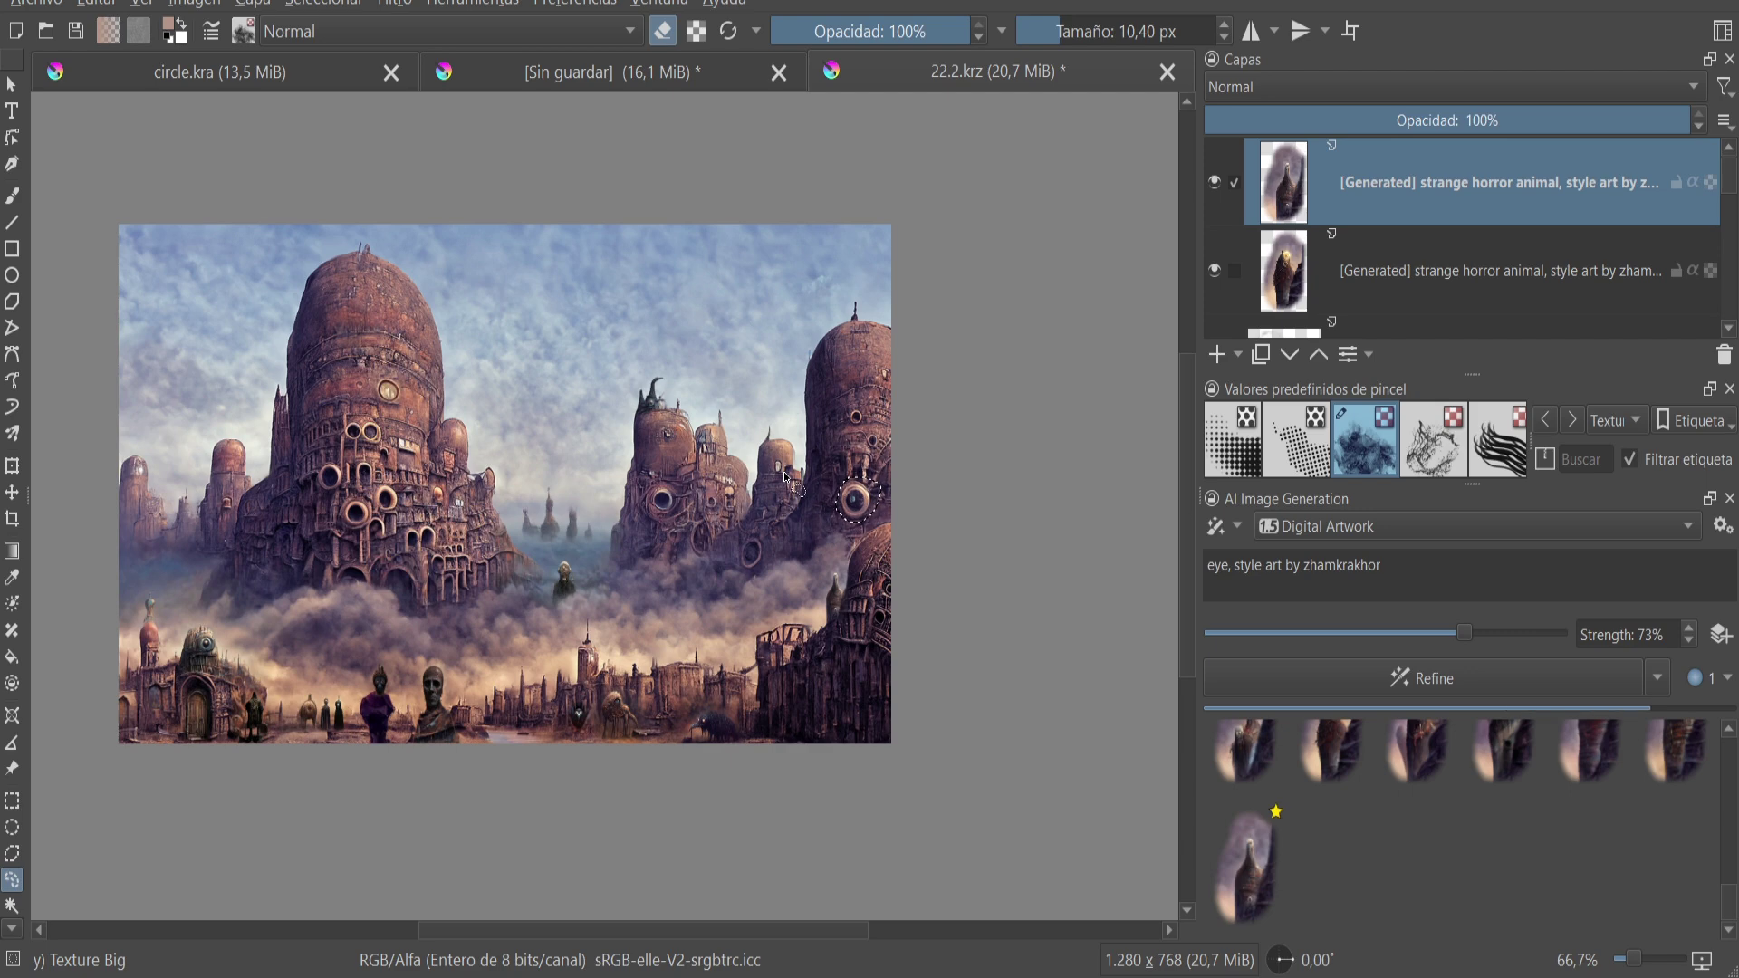
scroll(874, 482, up, 2)
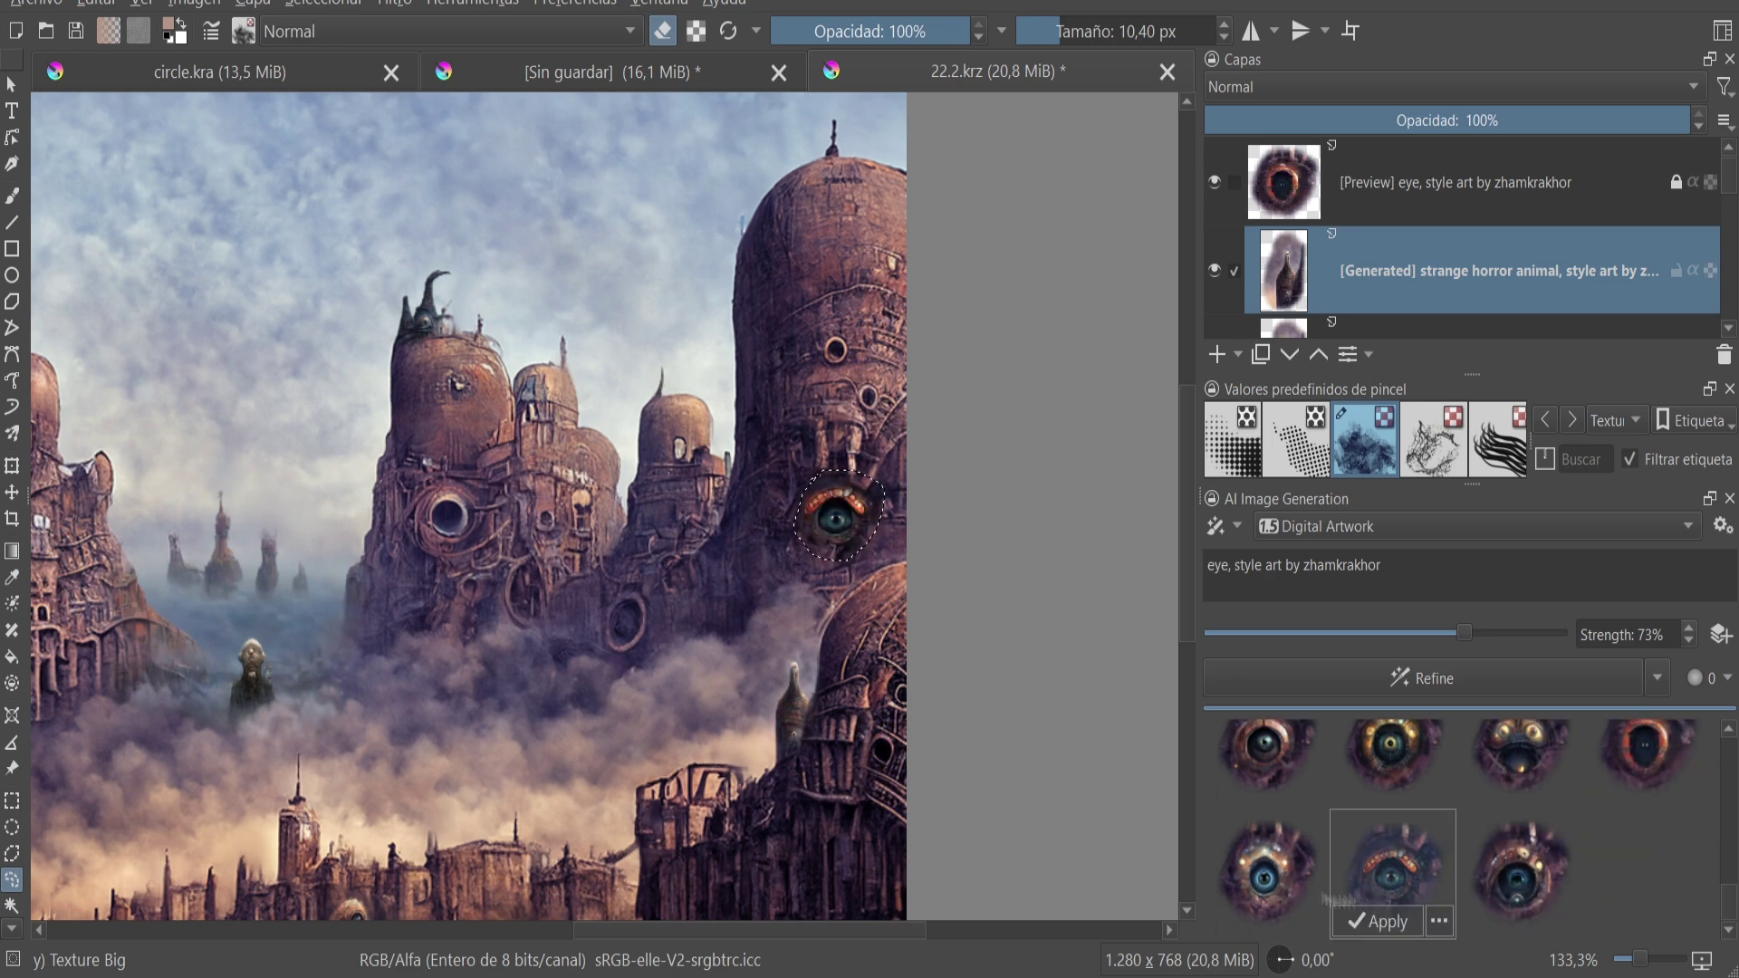
- Apply two eye results to the tower
scroll(1268, 847, up, 1)
click(1252, 872)
click(1505, 872)
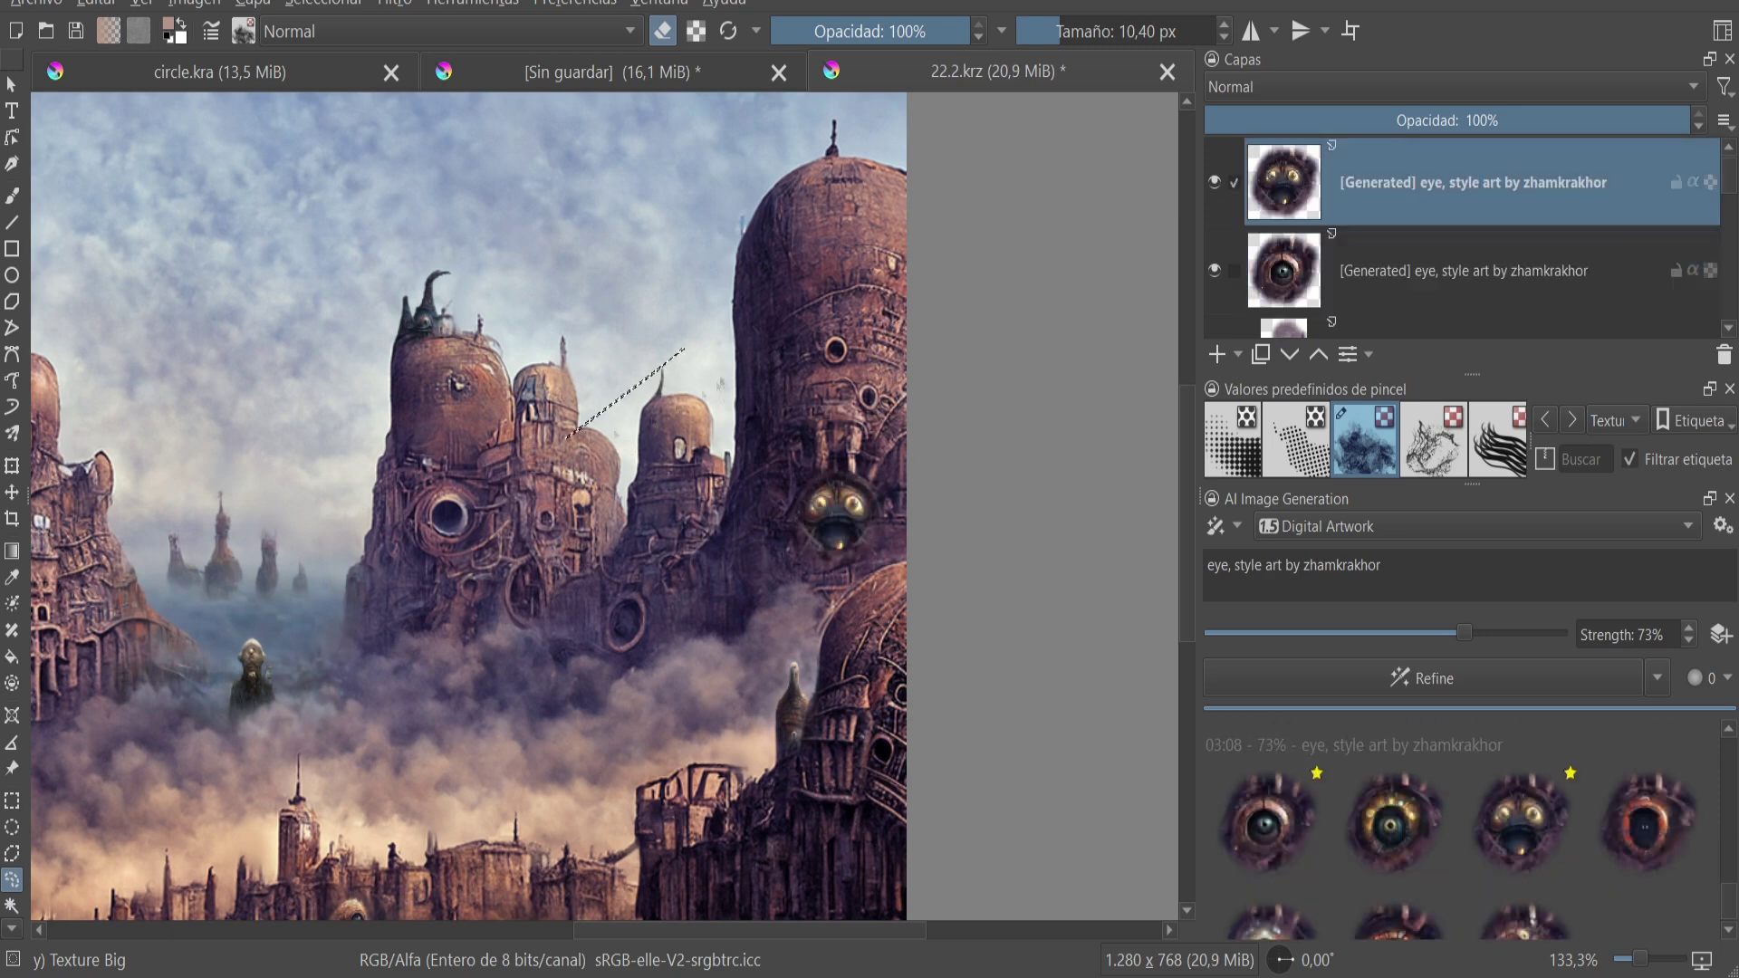
scroll(625, 394, down, 3)
scroll(874, 312, up, 3)
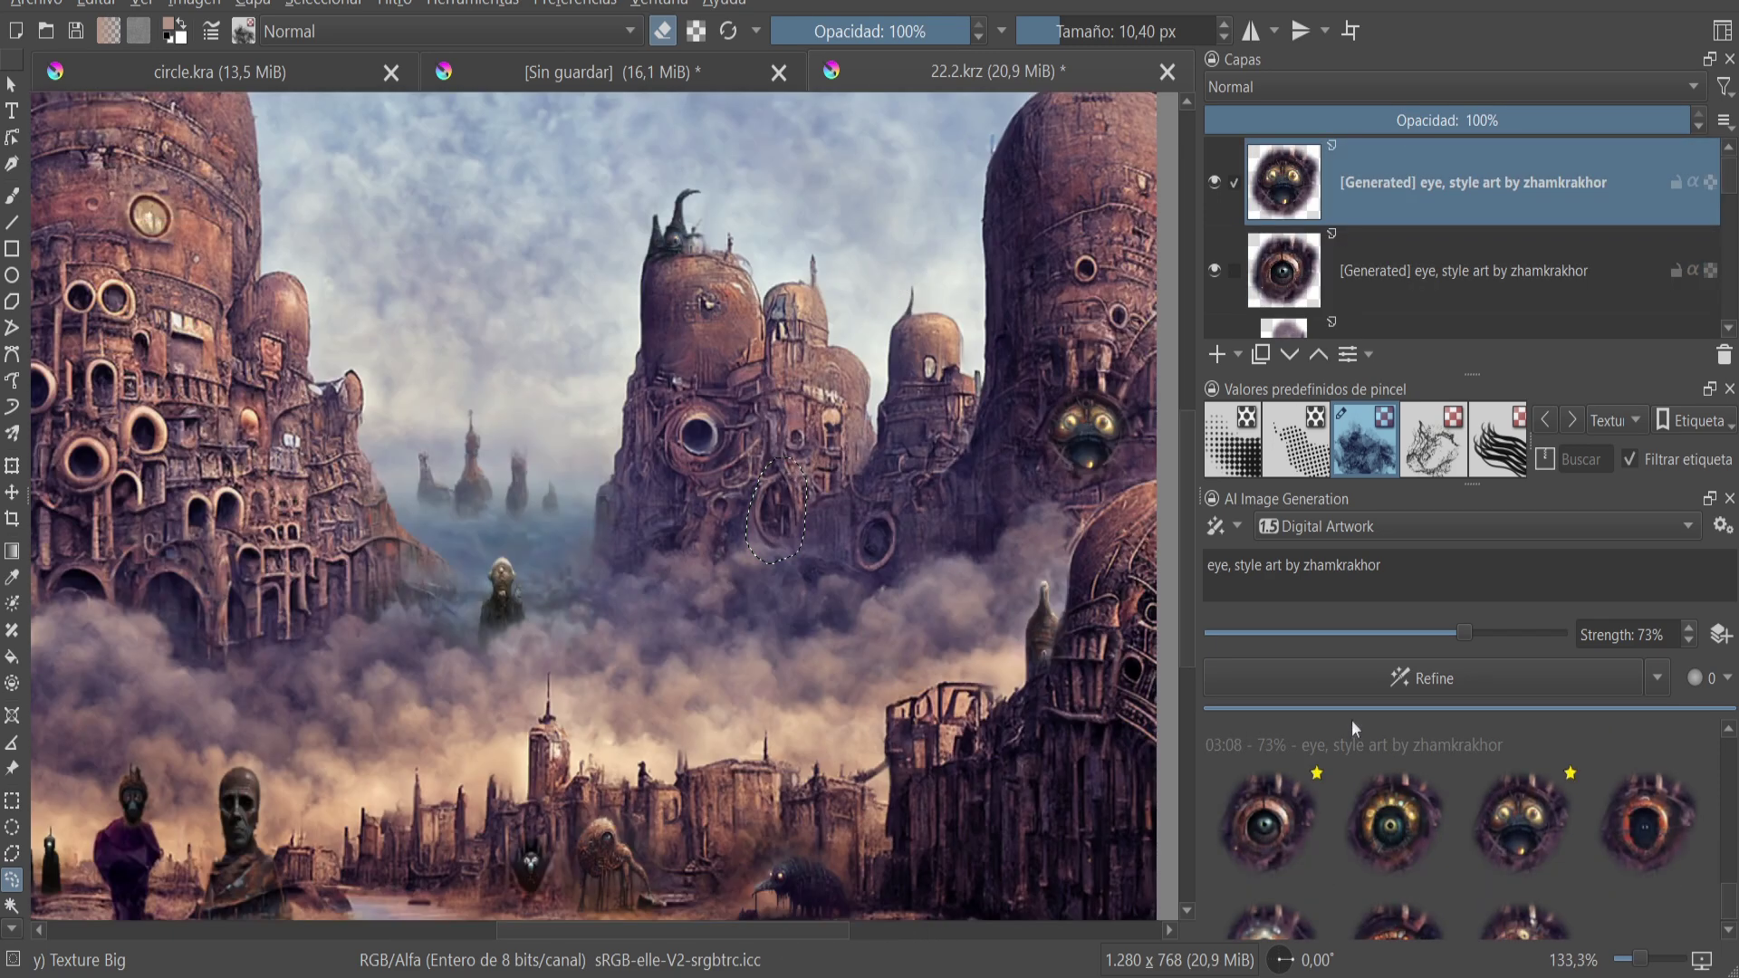
- Generate new eye variations and apply the first one to the central tower's opening
click(1340, 679)
scroll(650, 411, down, 1)
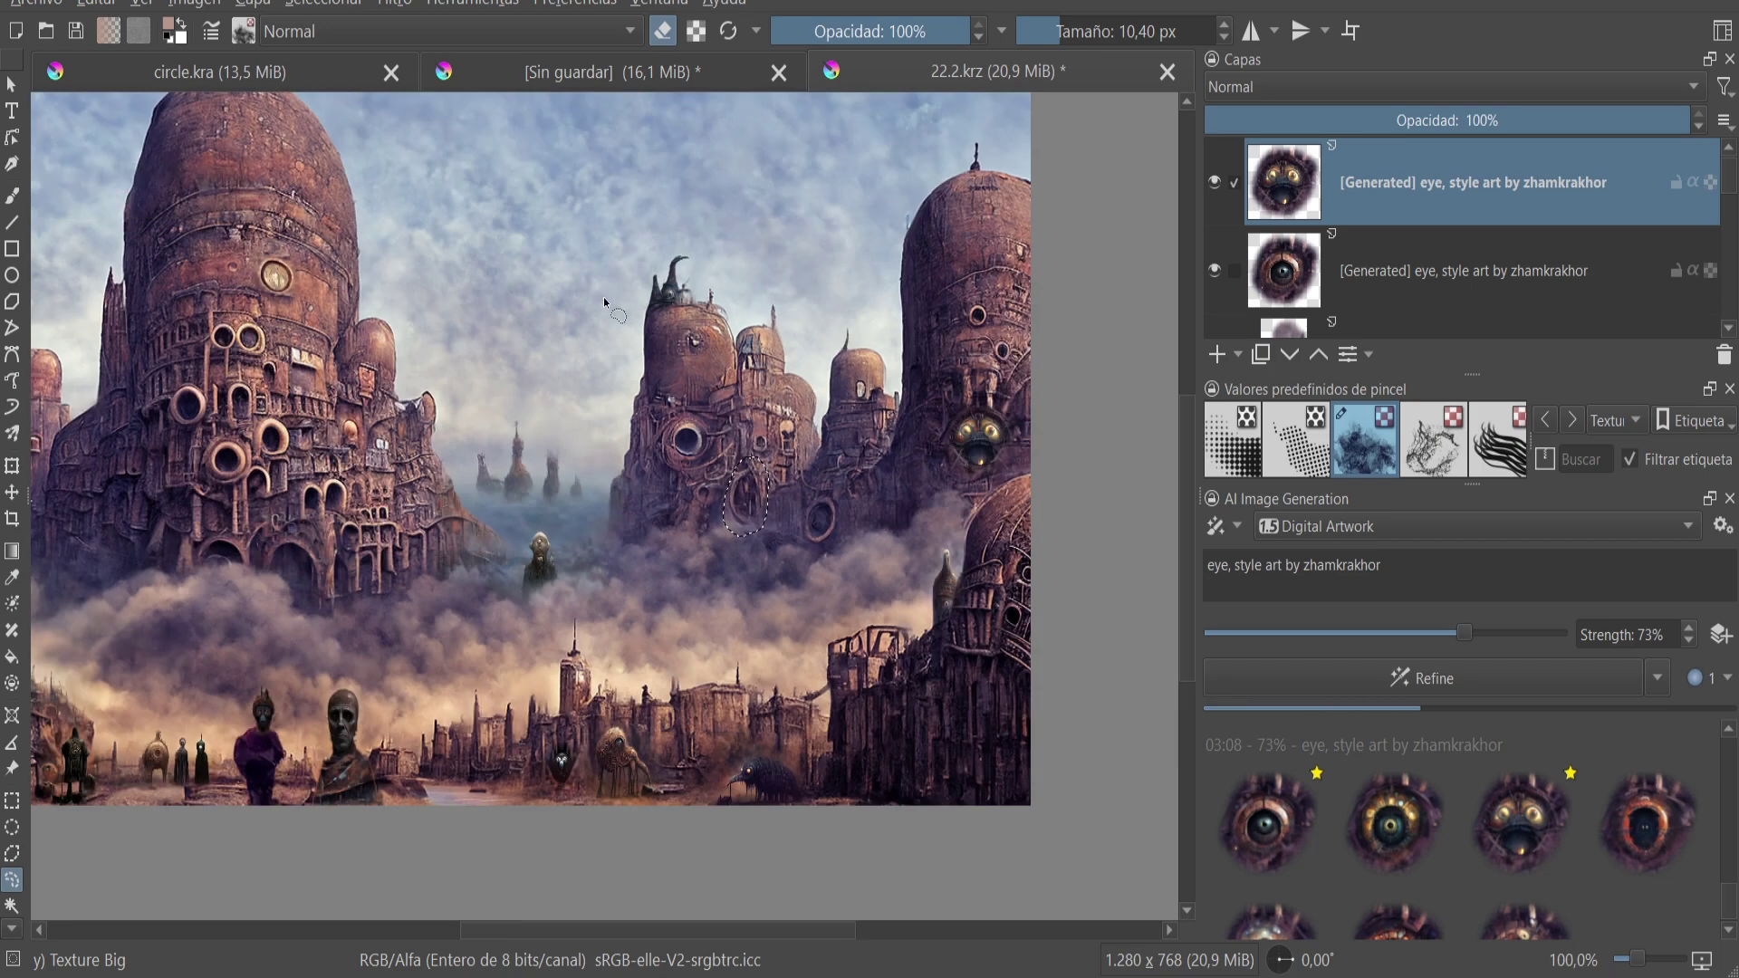
scroll(580, 367, down, 1)
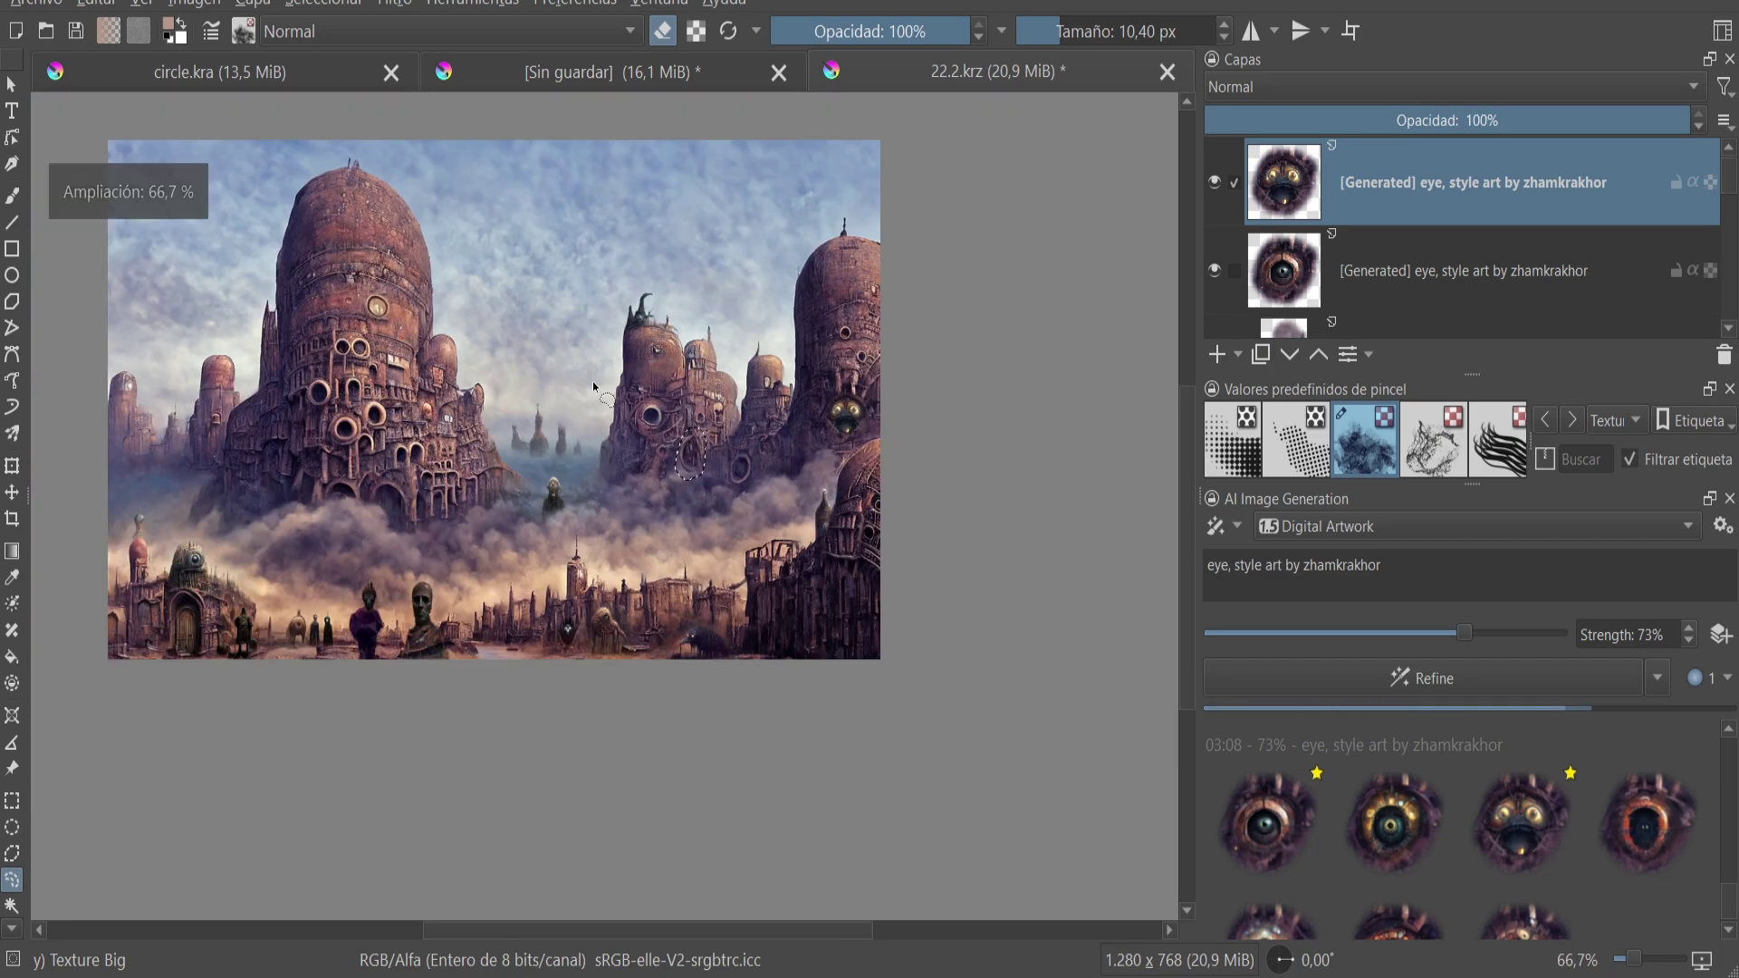
scroll(580, 367, up, 1)
scroll(824, 661, down, 1)
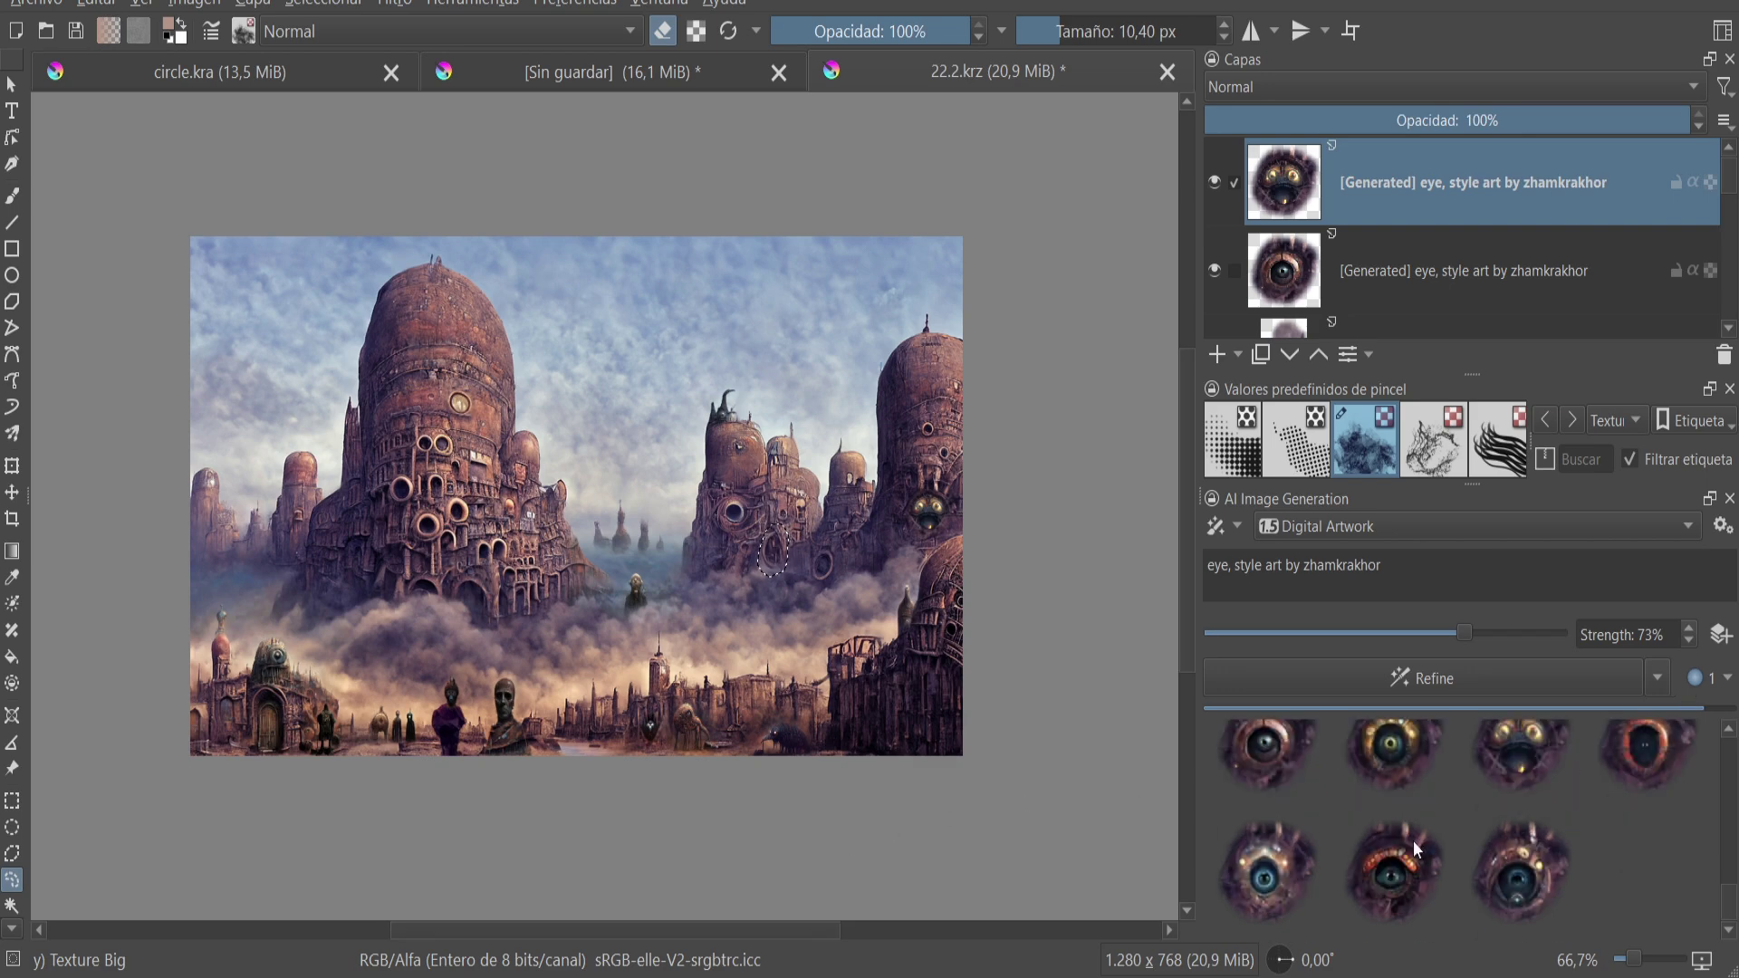
scroll(1010, 579, up, 1)
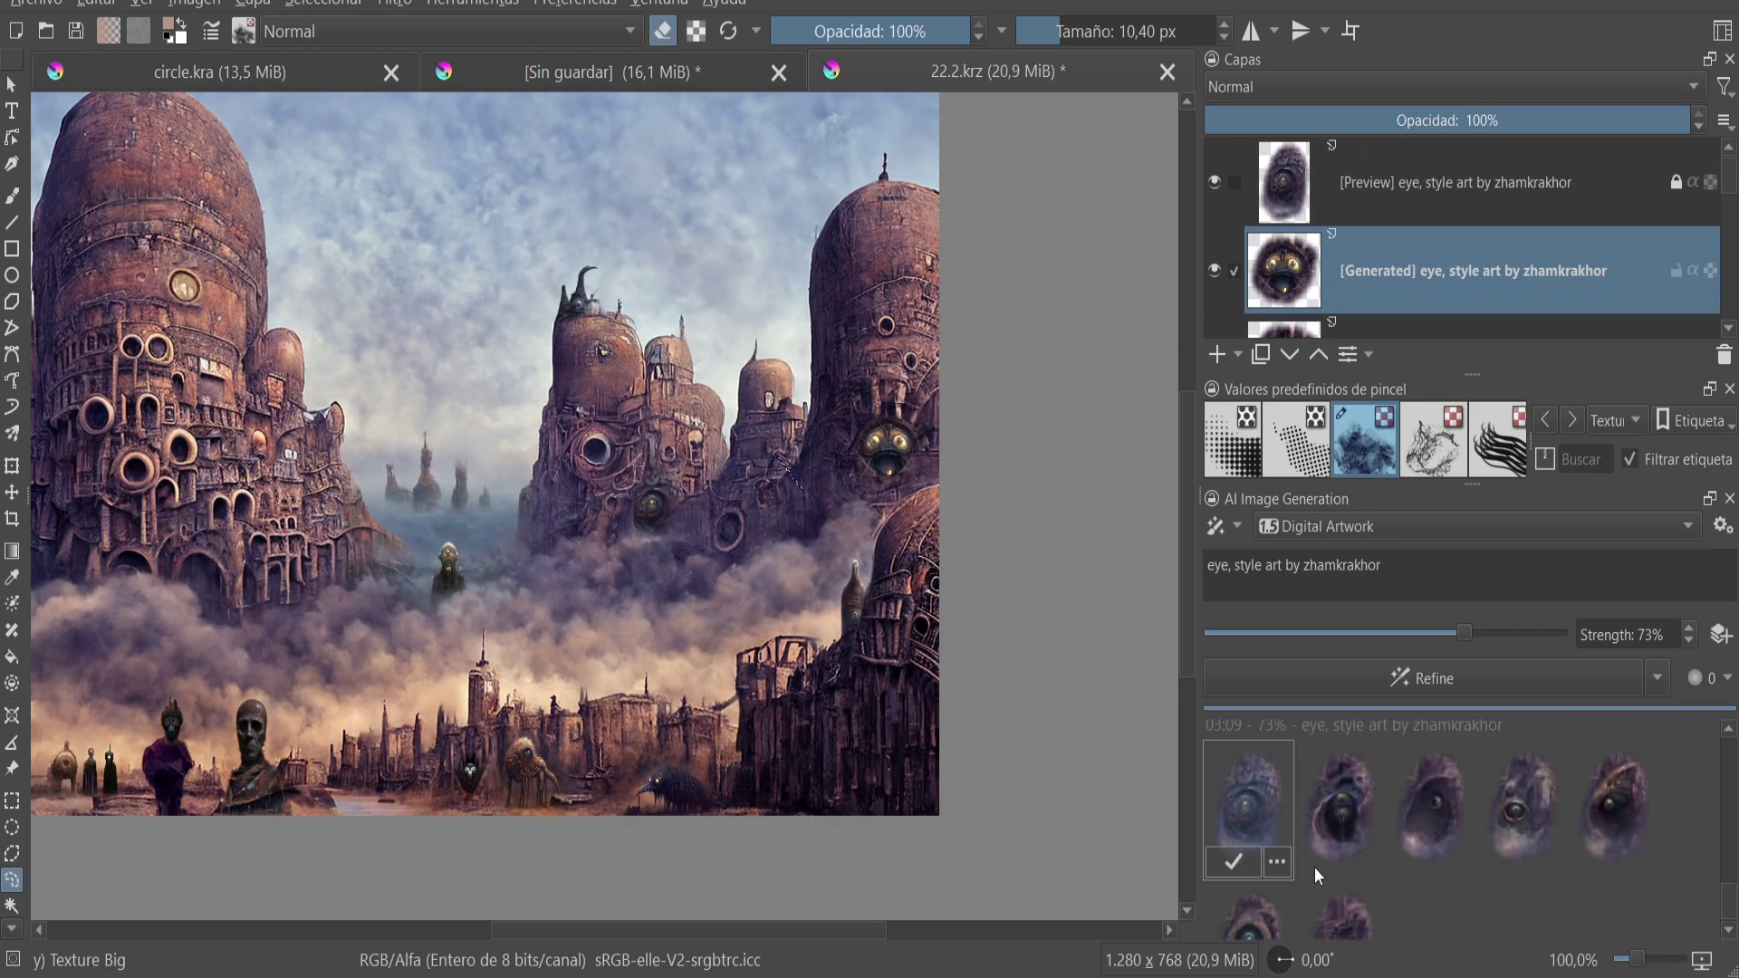
click(1232, 861)
scroll(272, 498, down, 1)
scroll(292, 501, up, 2)
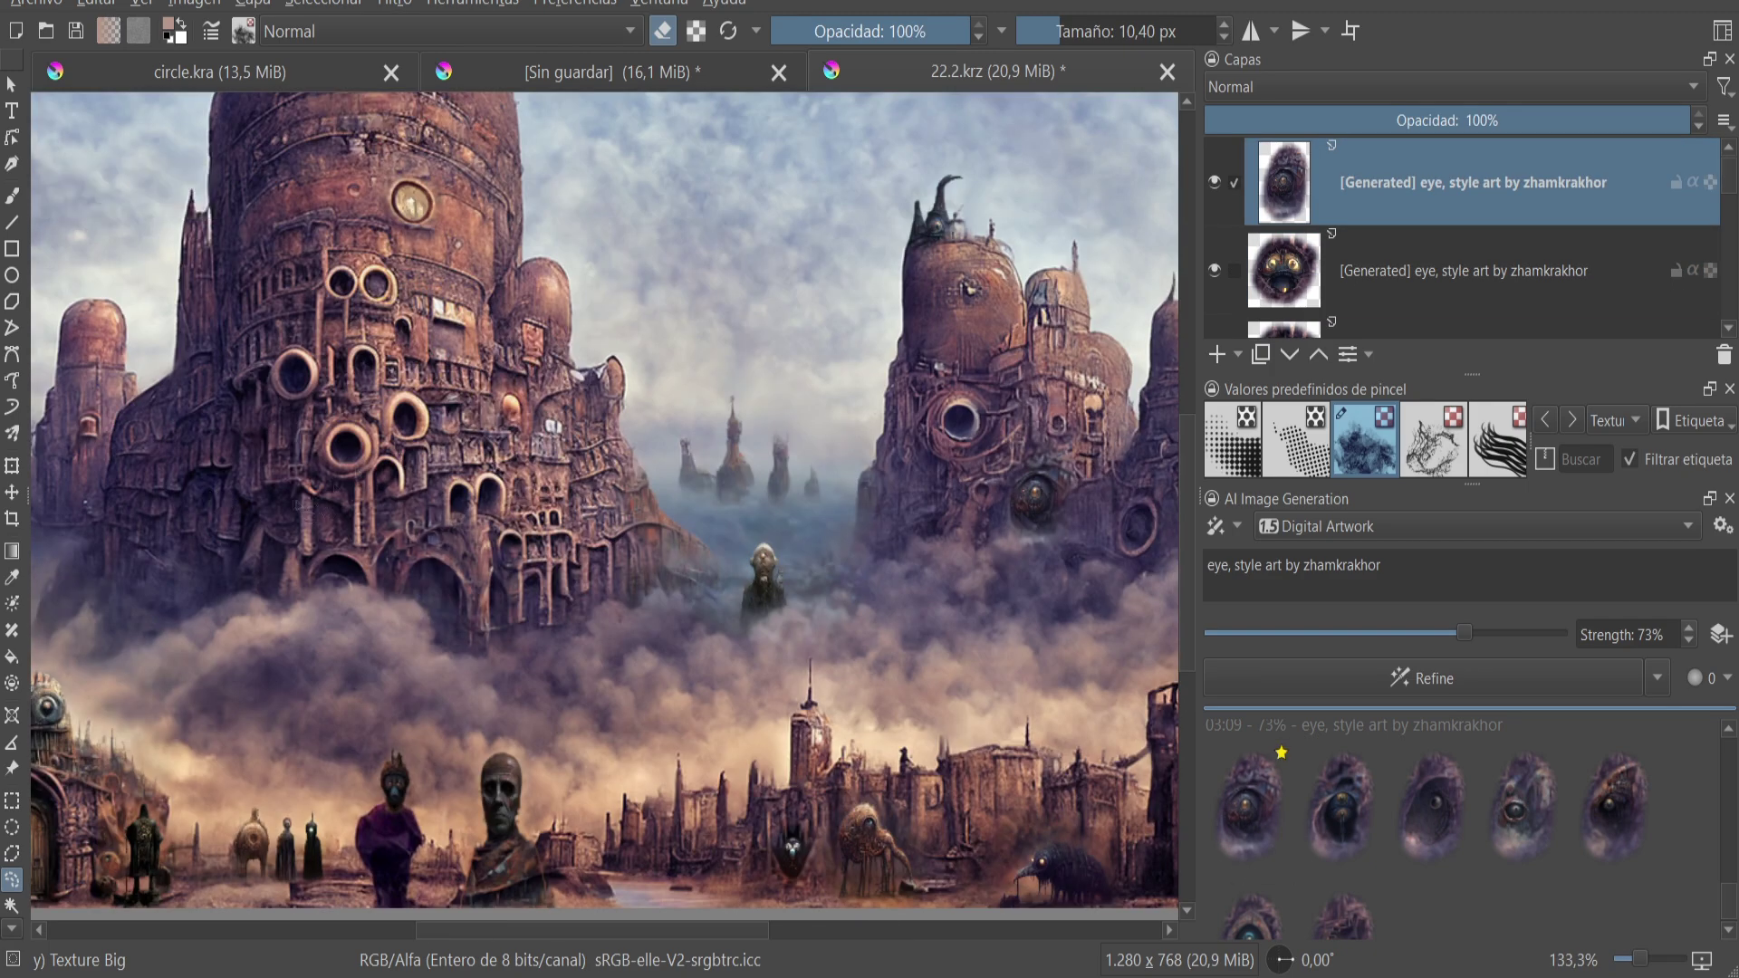
- Replace 'eye' with 'window' in the prompt and start a new generation
double_click(1218, 565)
text(window)
key(ctrl+Return)
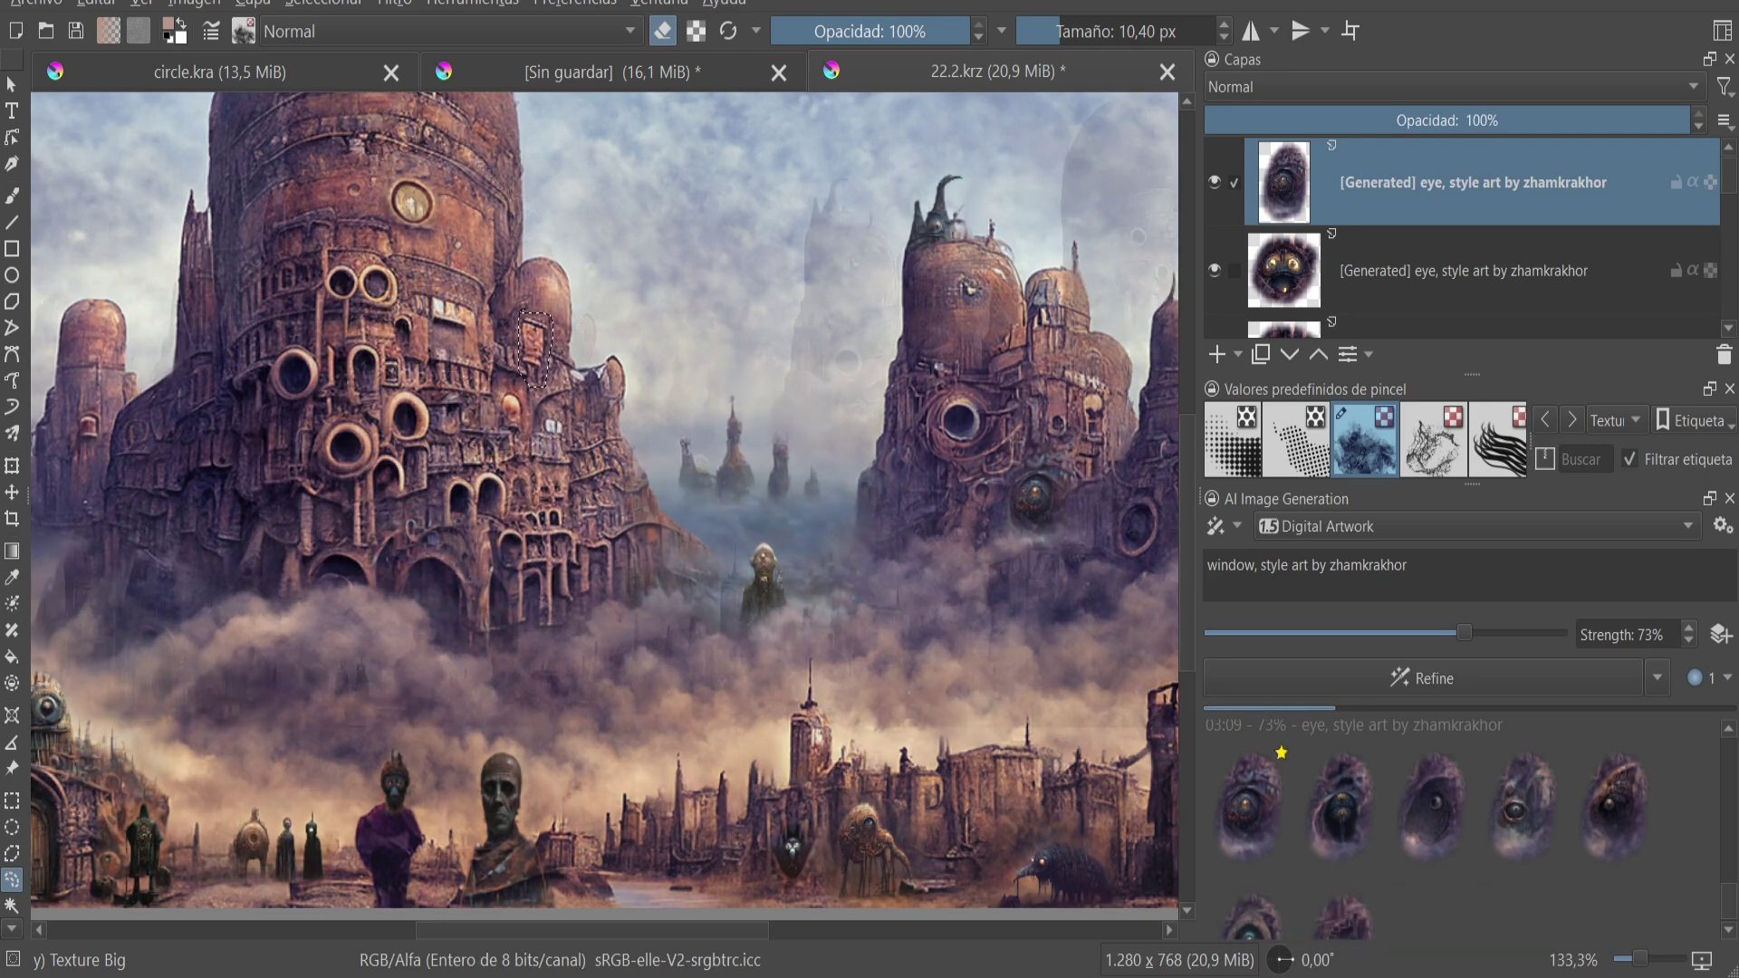
scroll(1177, 481, down, 1)
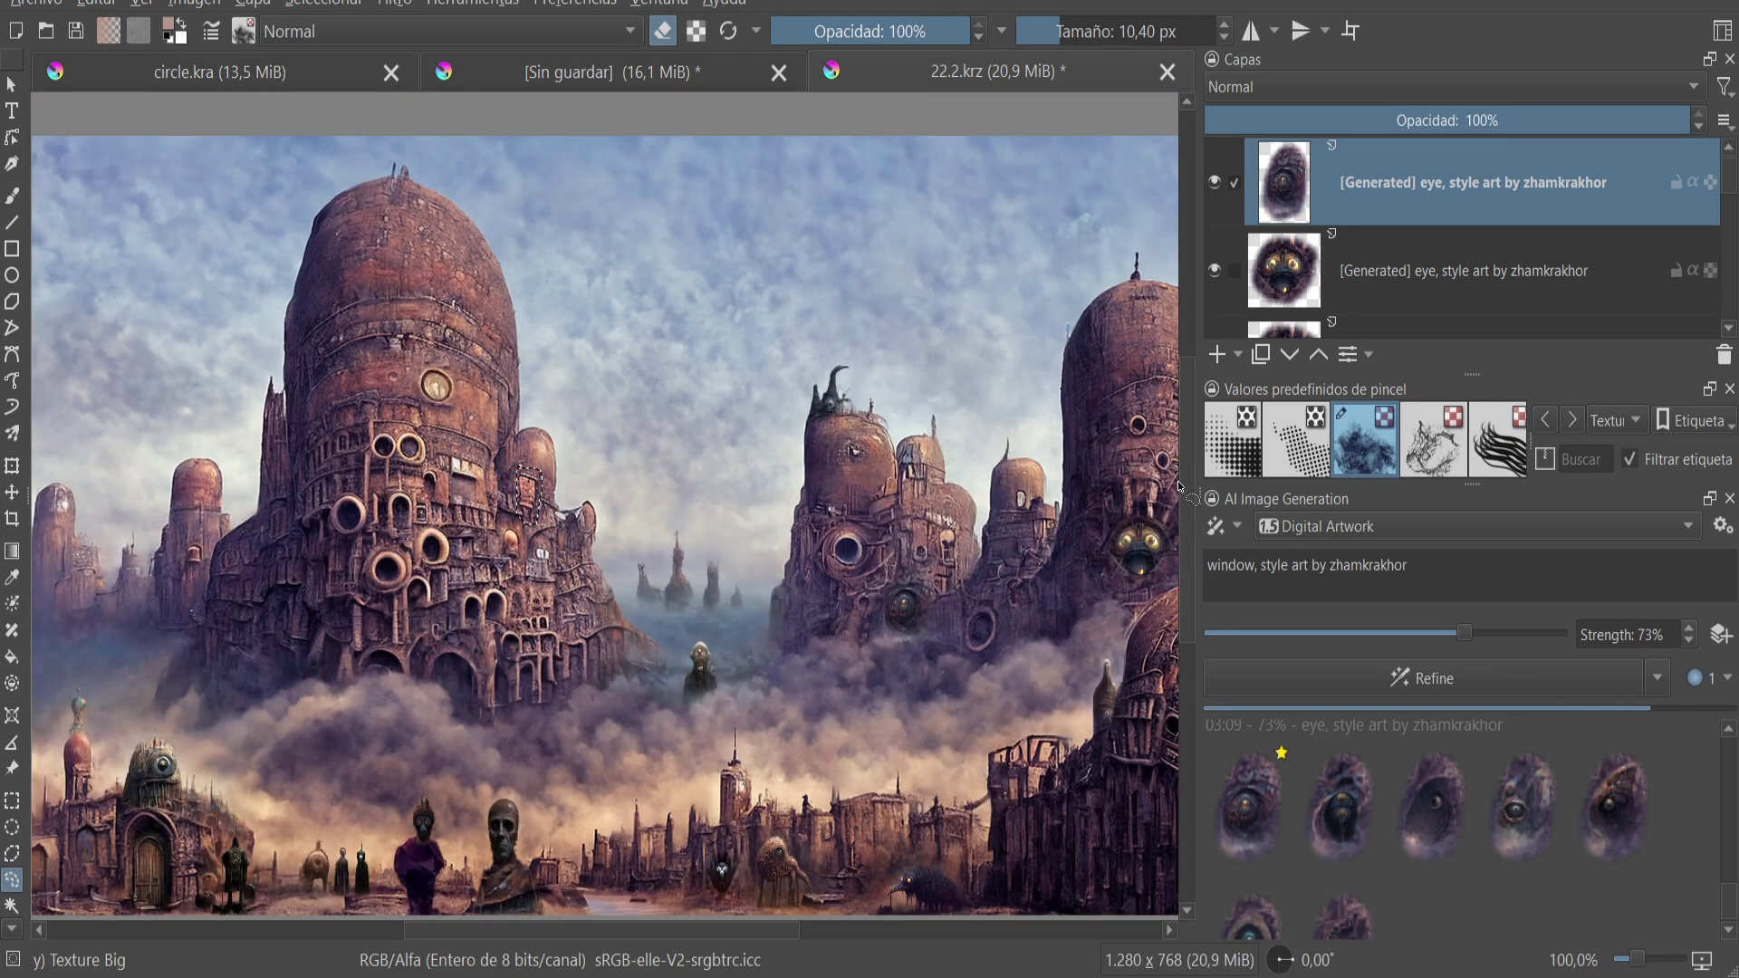
scroll(1421, 227, down, 3)
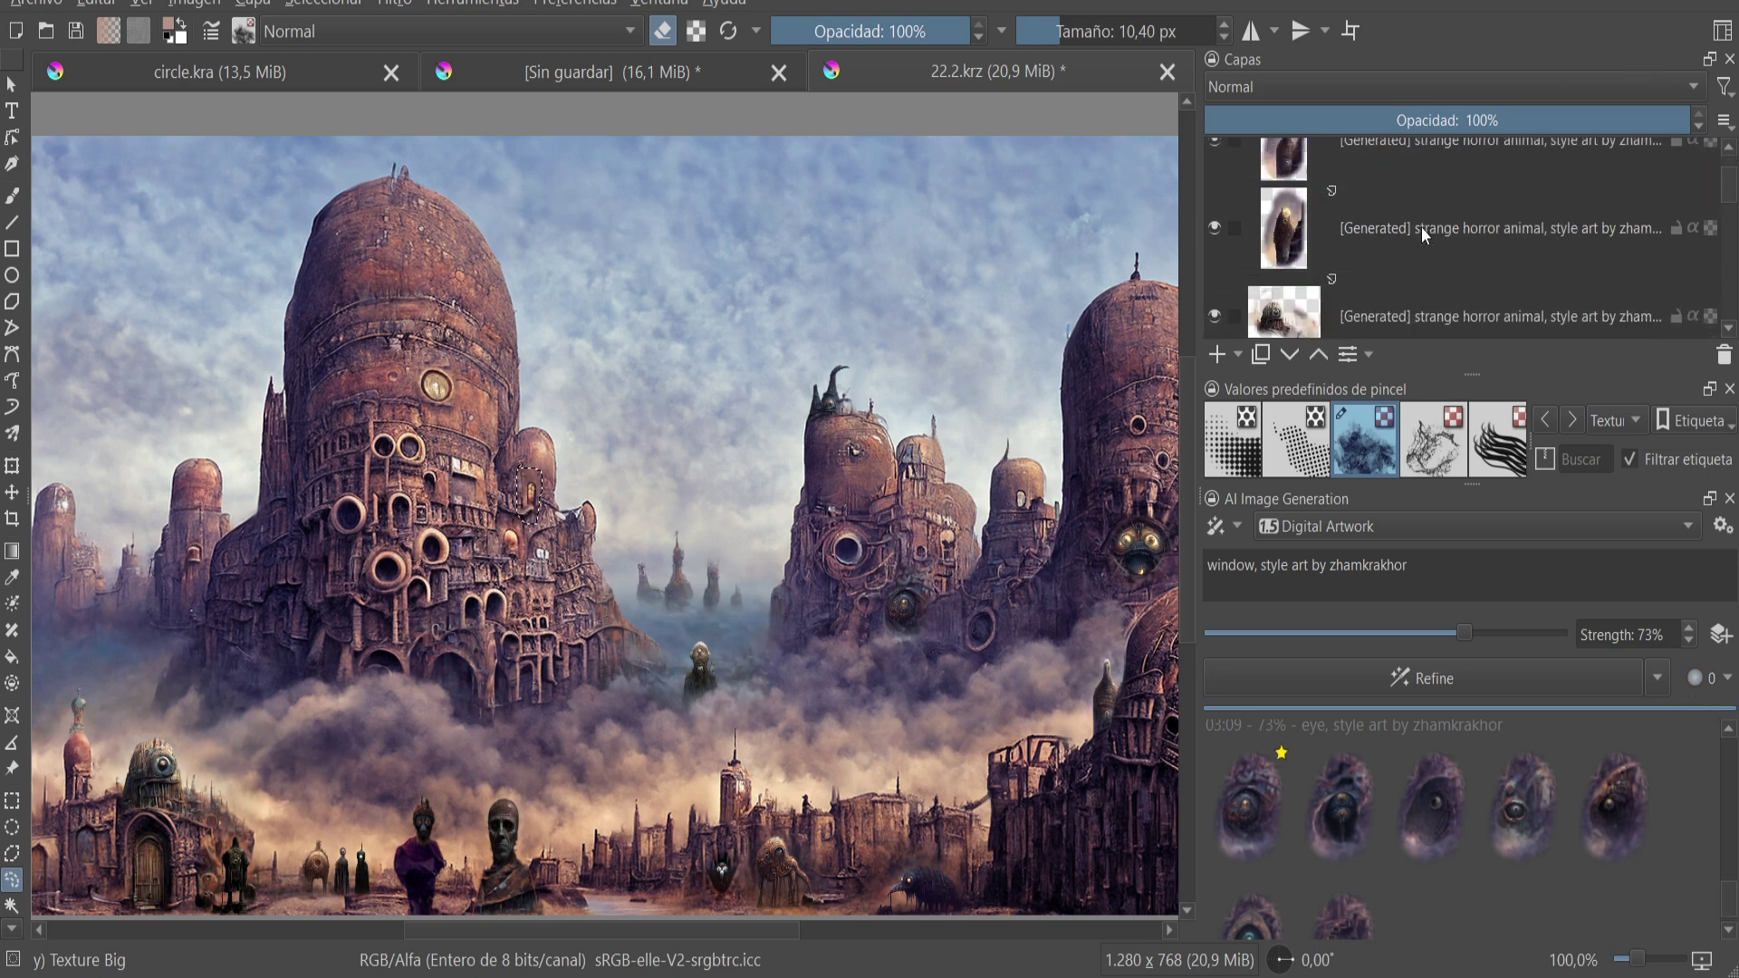
- Browse the Layers docker and hide the 'strange horror man' layer
scroll(1215, 265, down, 2)
scroll(1226, 263, down, 2)
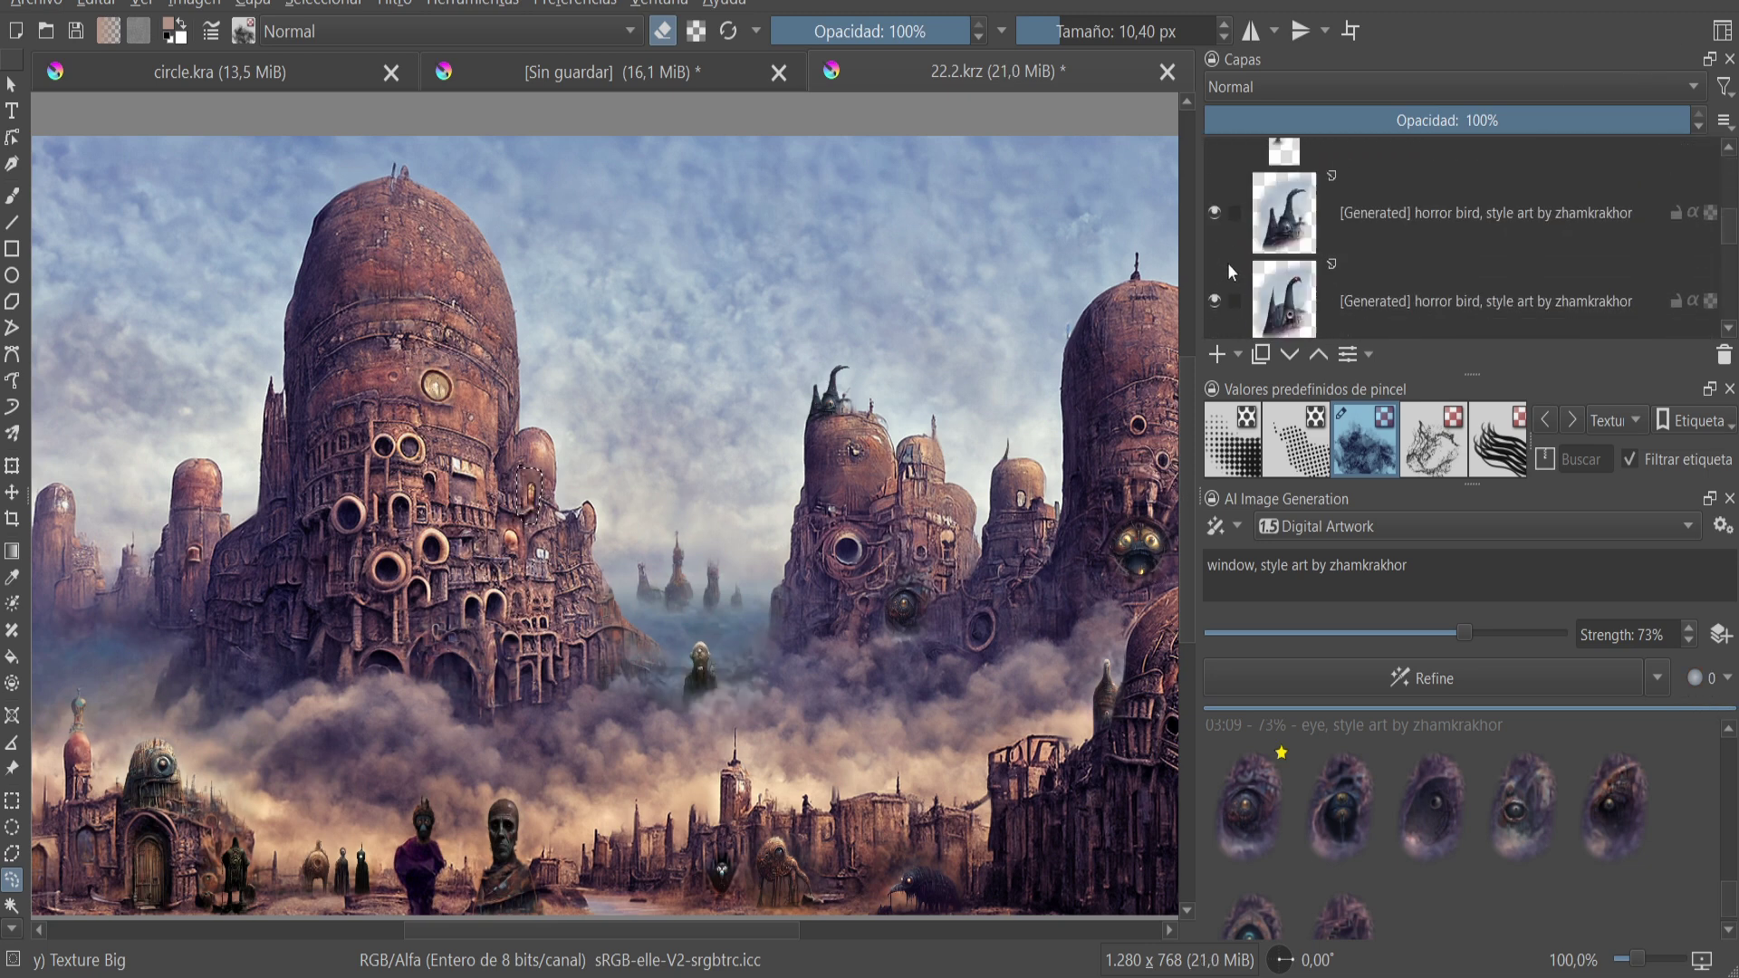
scroll(1230, 259, down, 2)
scroll(1230, 259, down, 2)
scroll(1230, 259, down, 2)
scroll(1230, 259, down, 2)
scroll(1230, 259, up, 2)
scroll(1230, 259, up, 2)
scroll(1234, 257, up, 2)
scroll(1230, 220, up, 2)
scroll(1239, 241, up, 2)
scroll(1241, 236, up, 2)
scroll(1241, 236, up, 2)
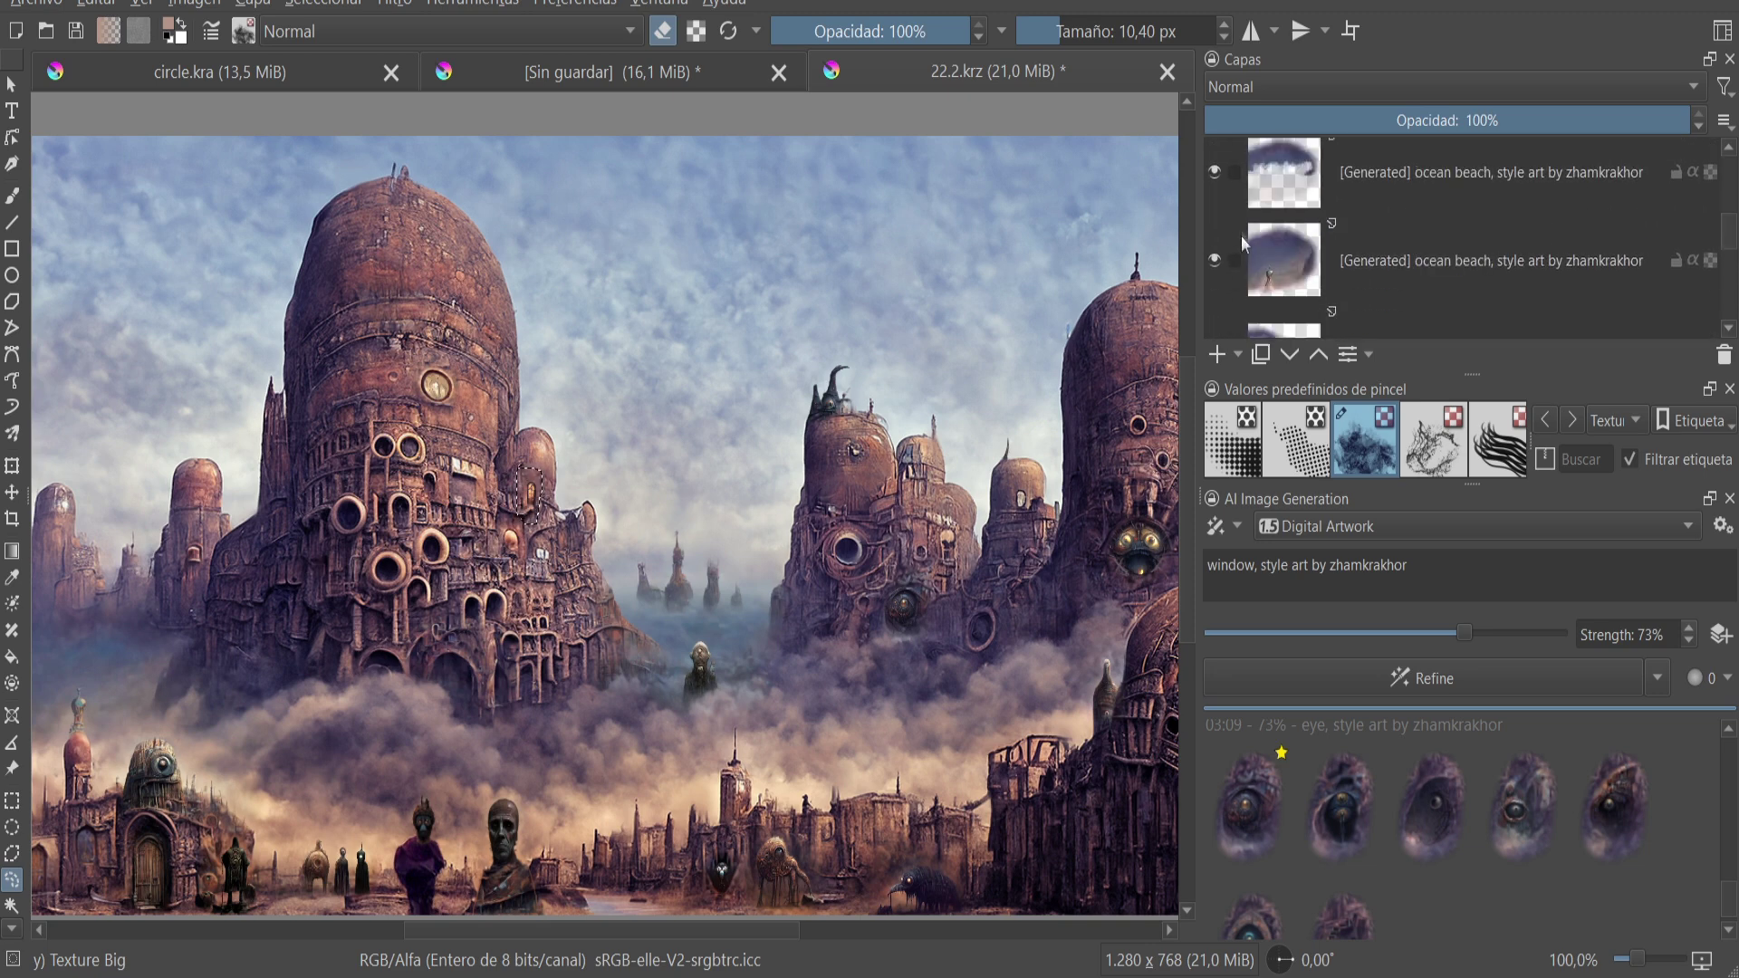
scroll(1214, 167, down, 2)
scroll(1250, 181, down, 2)
scroll(1286, 195, down, 2)
scroll(1313, 204, down, 2)
click(1214, 257)
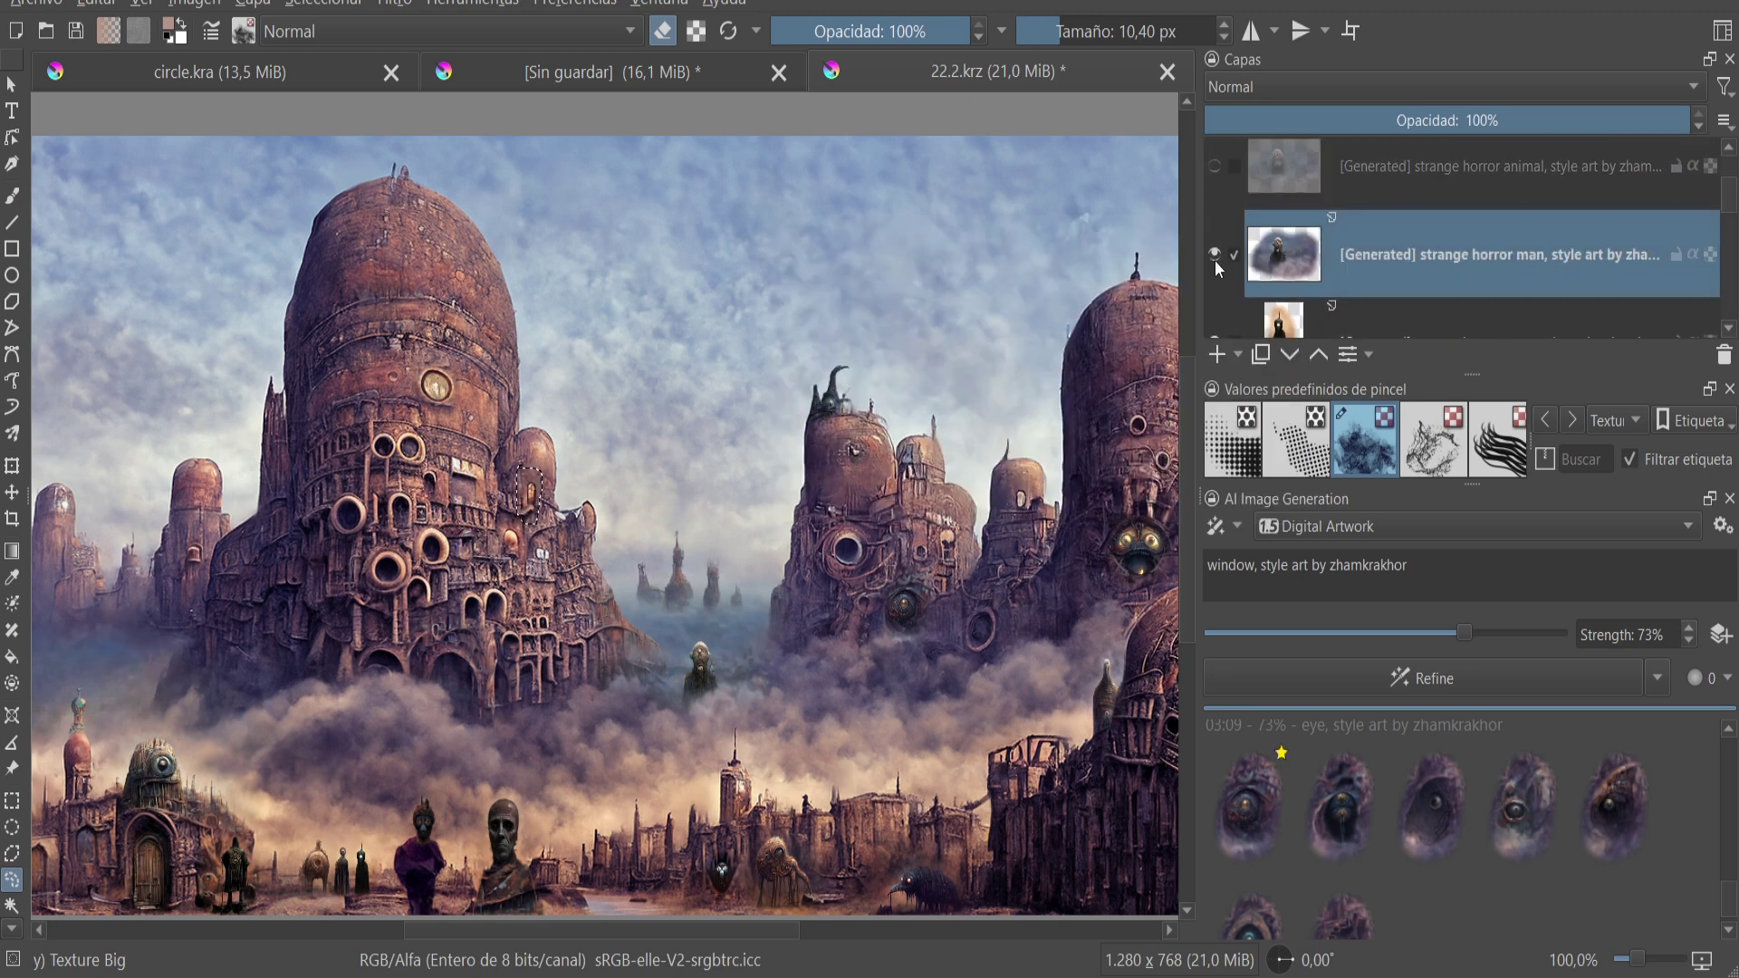
- Drag the Layers docker splitter down so the layer list is taller
scroll(1273, 234, down, 2)
scroll(1245, 250, up, 3)
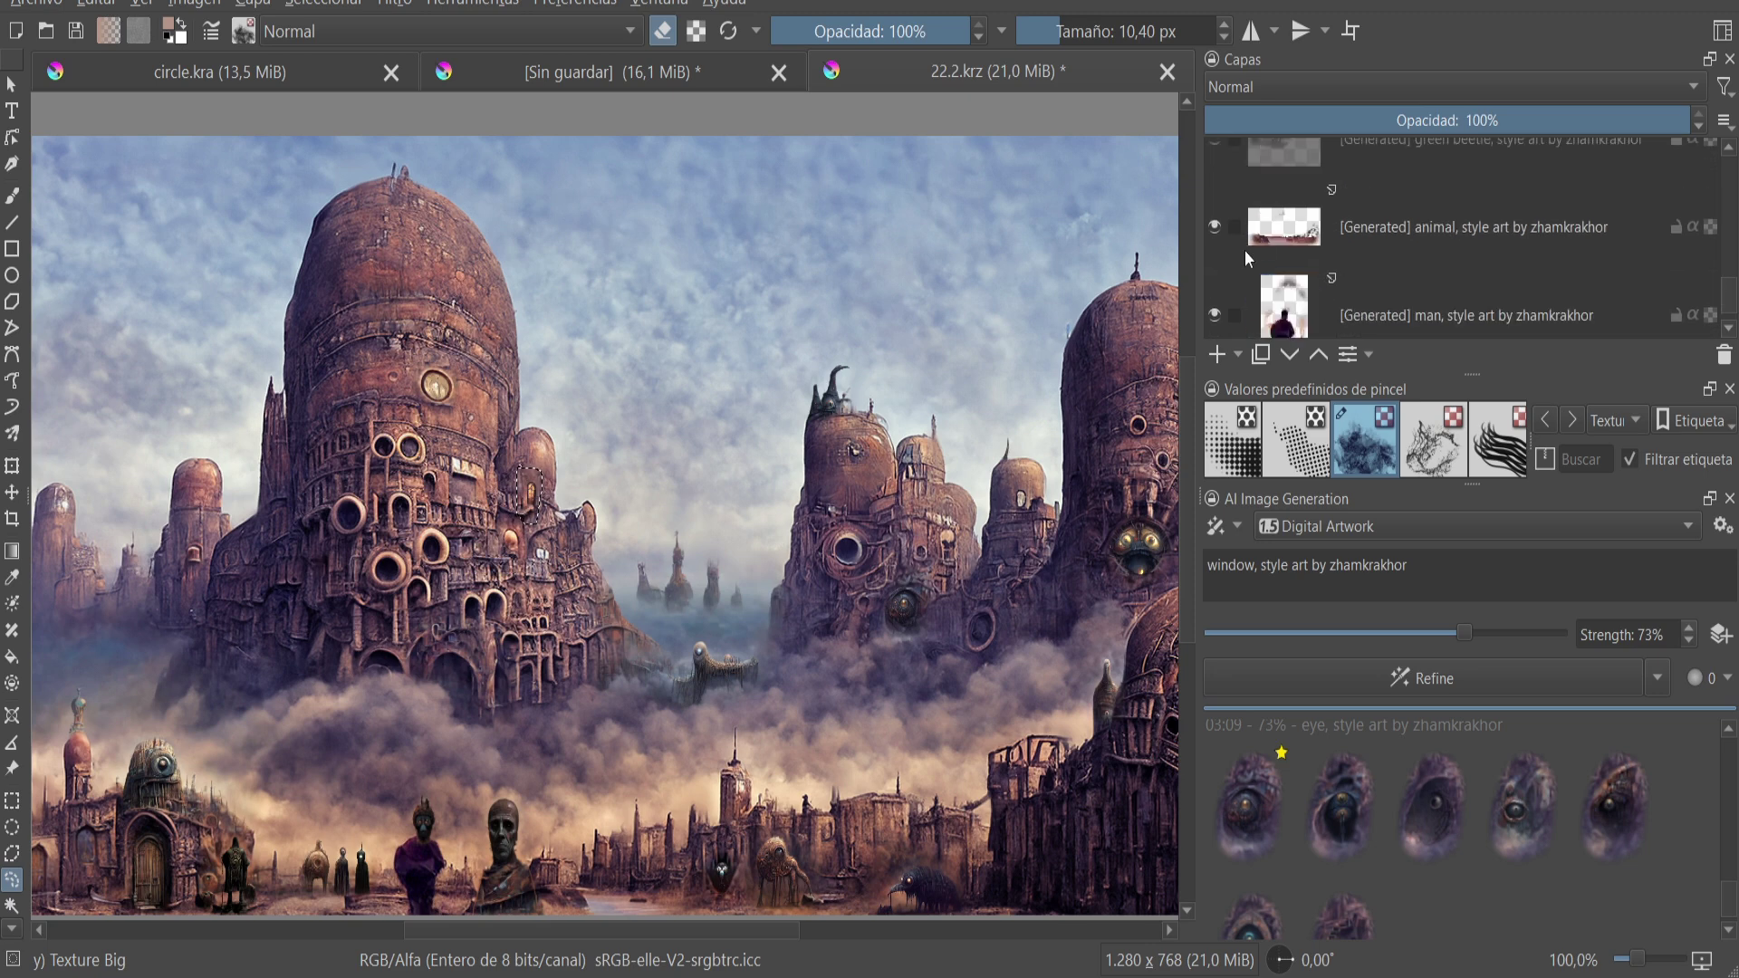
scroll(1250, 241, up, 2)
scroll(1259, 249, up, 3)
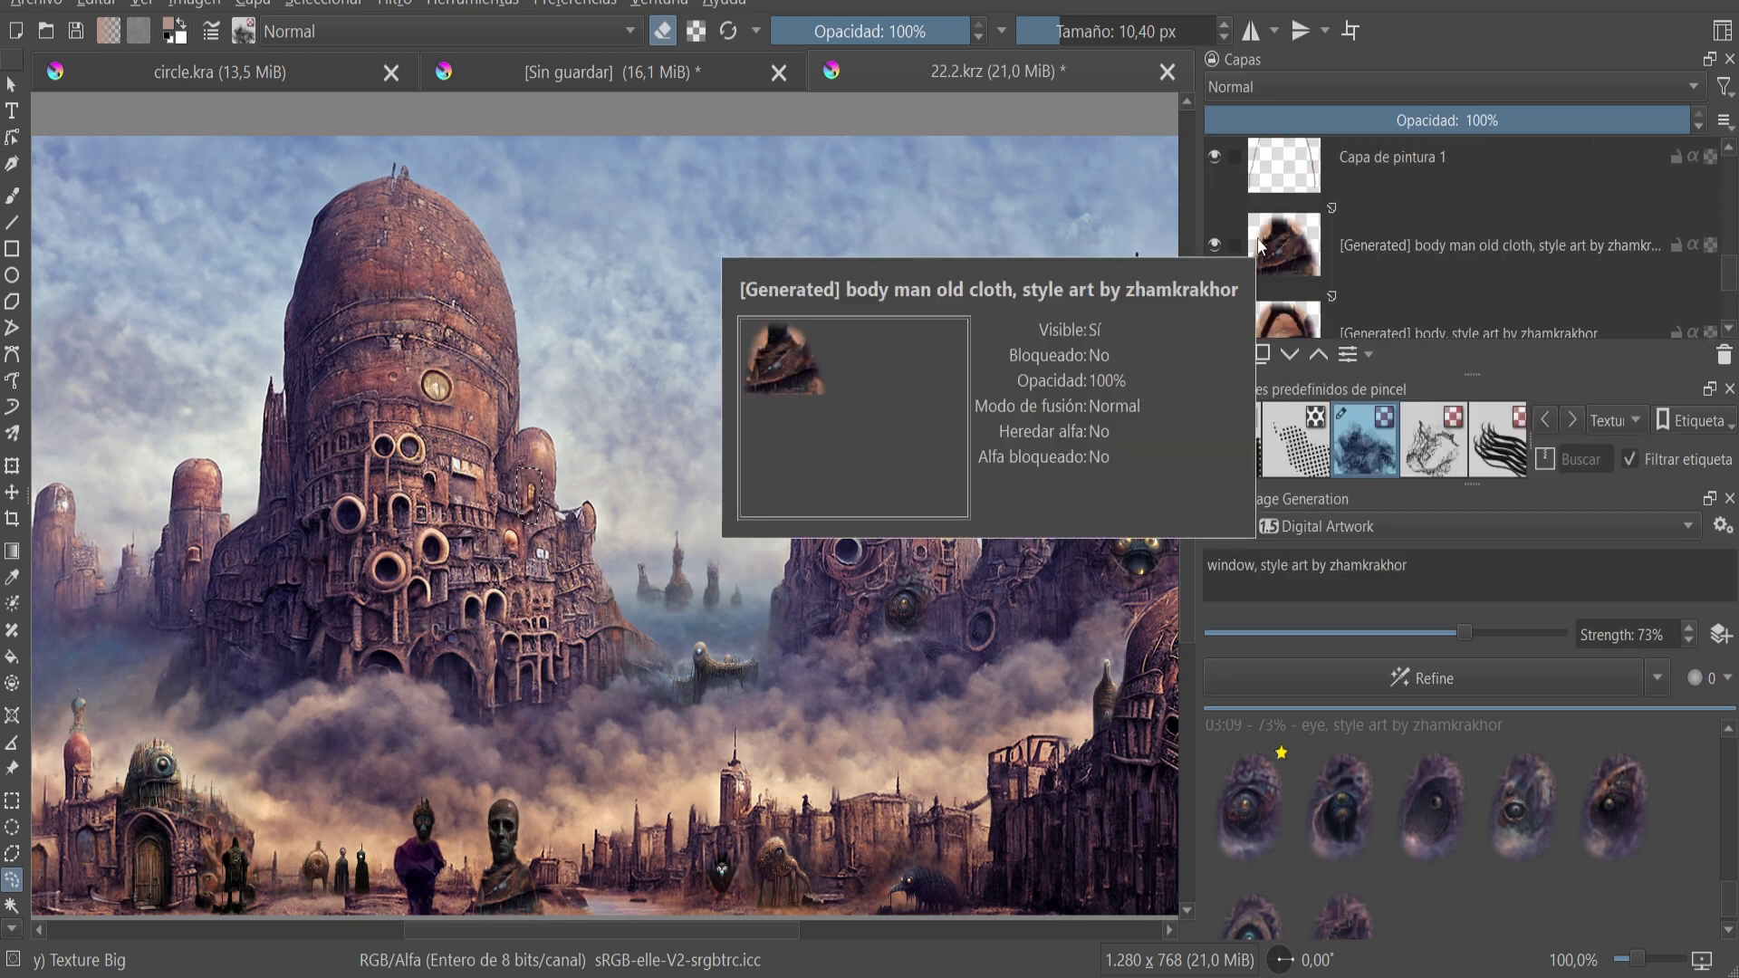
drag(1383, 372, 1383, 544)
scroll(1438, 356, up, 3)
scroll(1438, 355, up, 3)
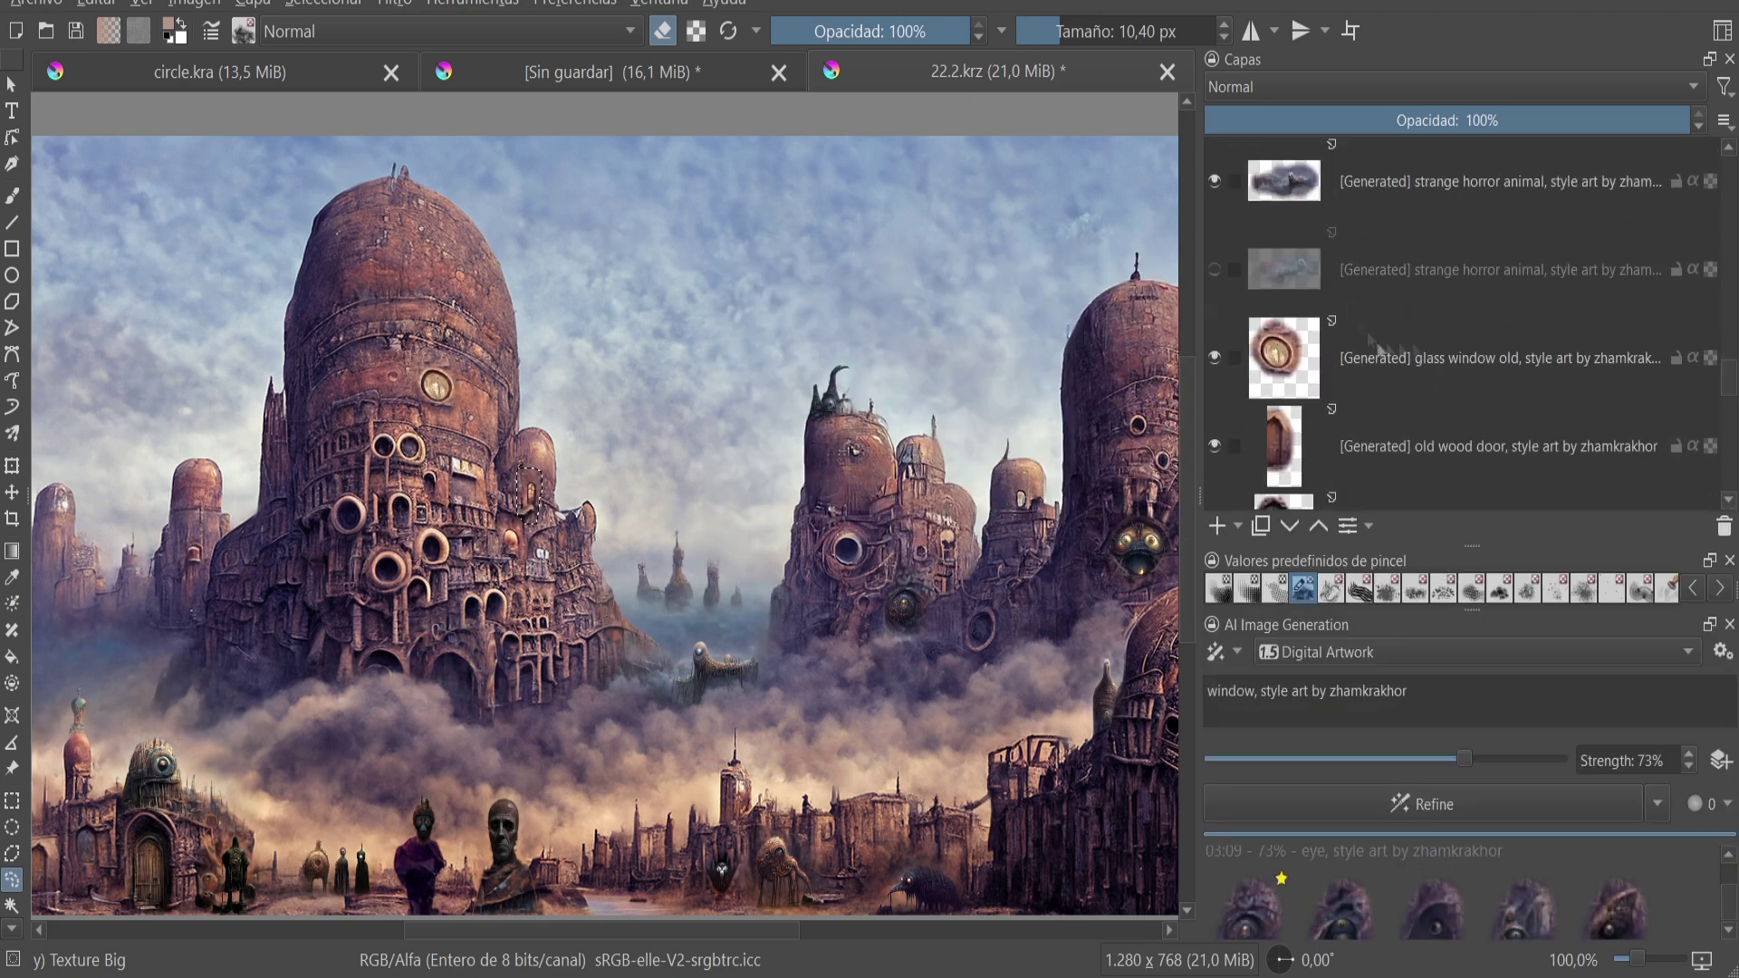
scroll(1337, 326, down, 2)
scroll(1322, 326, down, 2)
- Make the 'strange horror man' layer visible again
scroll(1296, 328, down, 2)
click(1214, 398)
scroll(724, 534, down, 1)
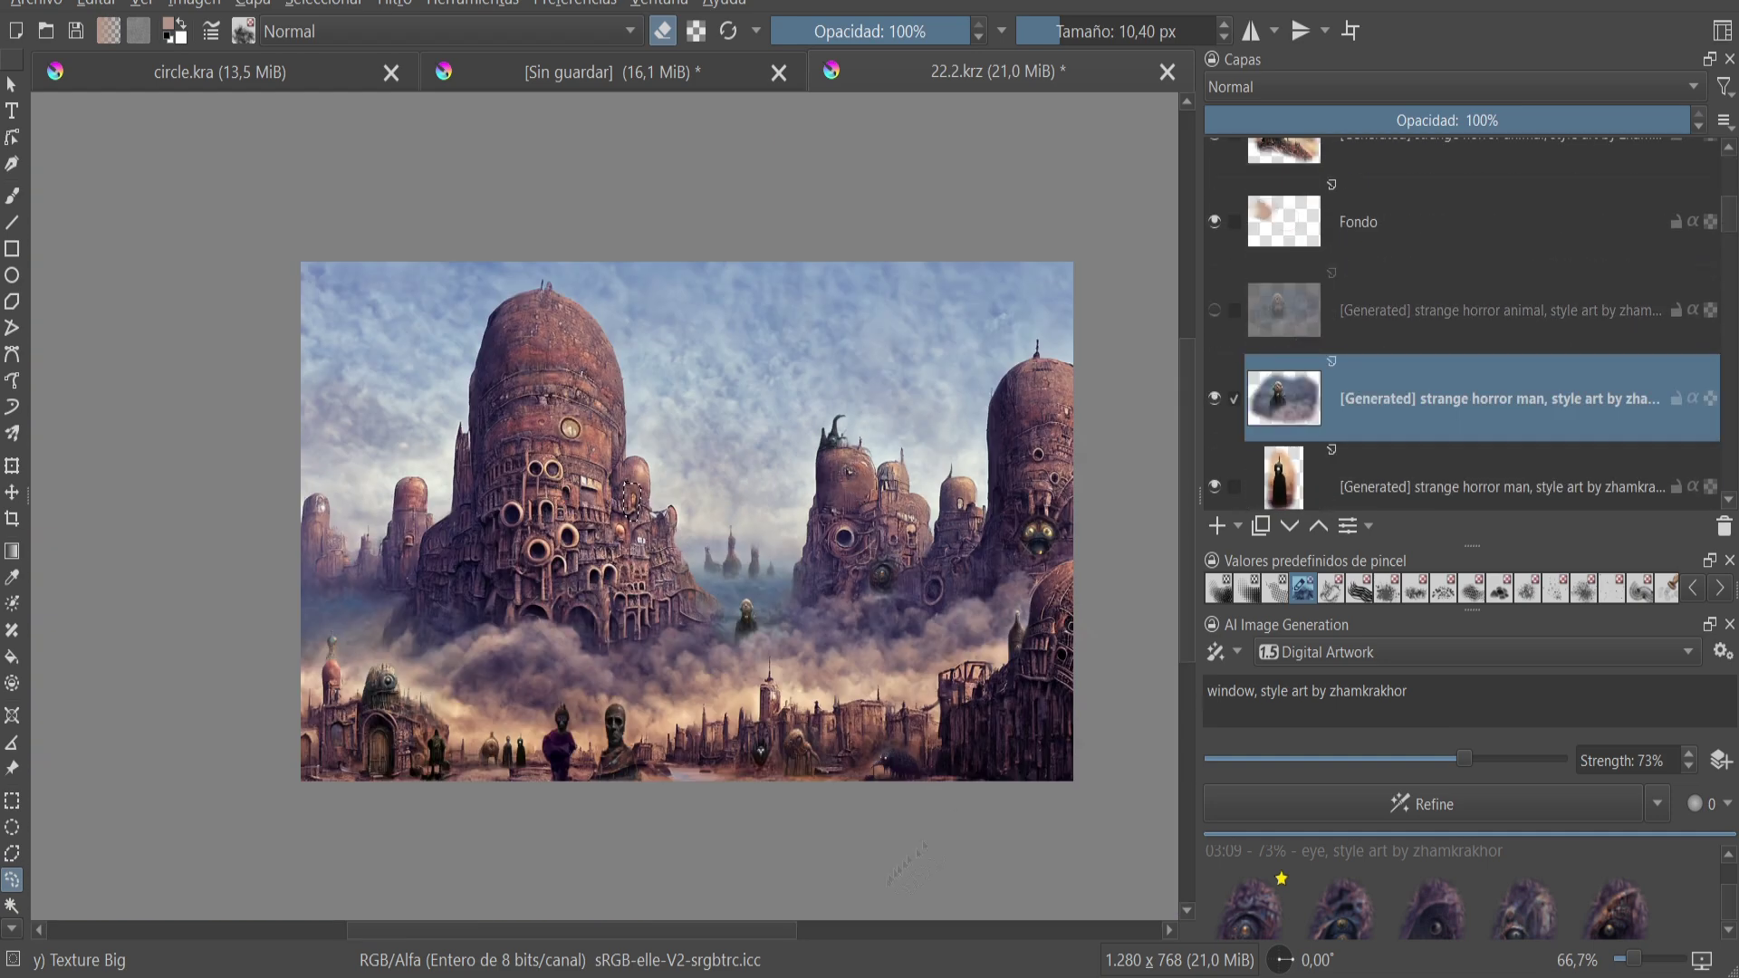
scroll(724, 533, up, 1)
scroll(724, 533, up, 1)
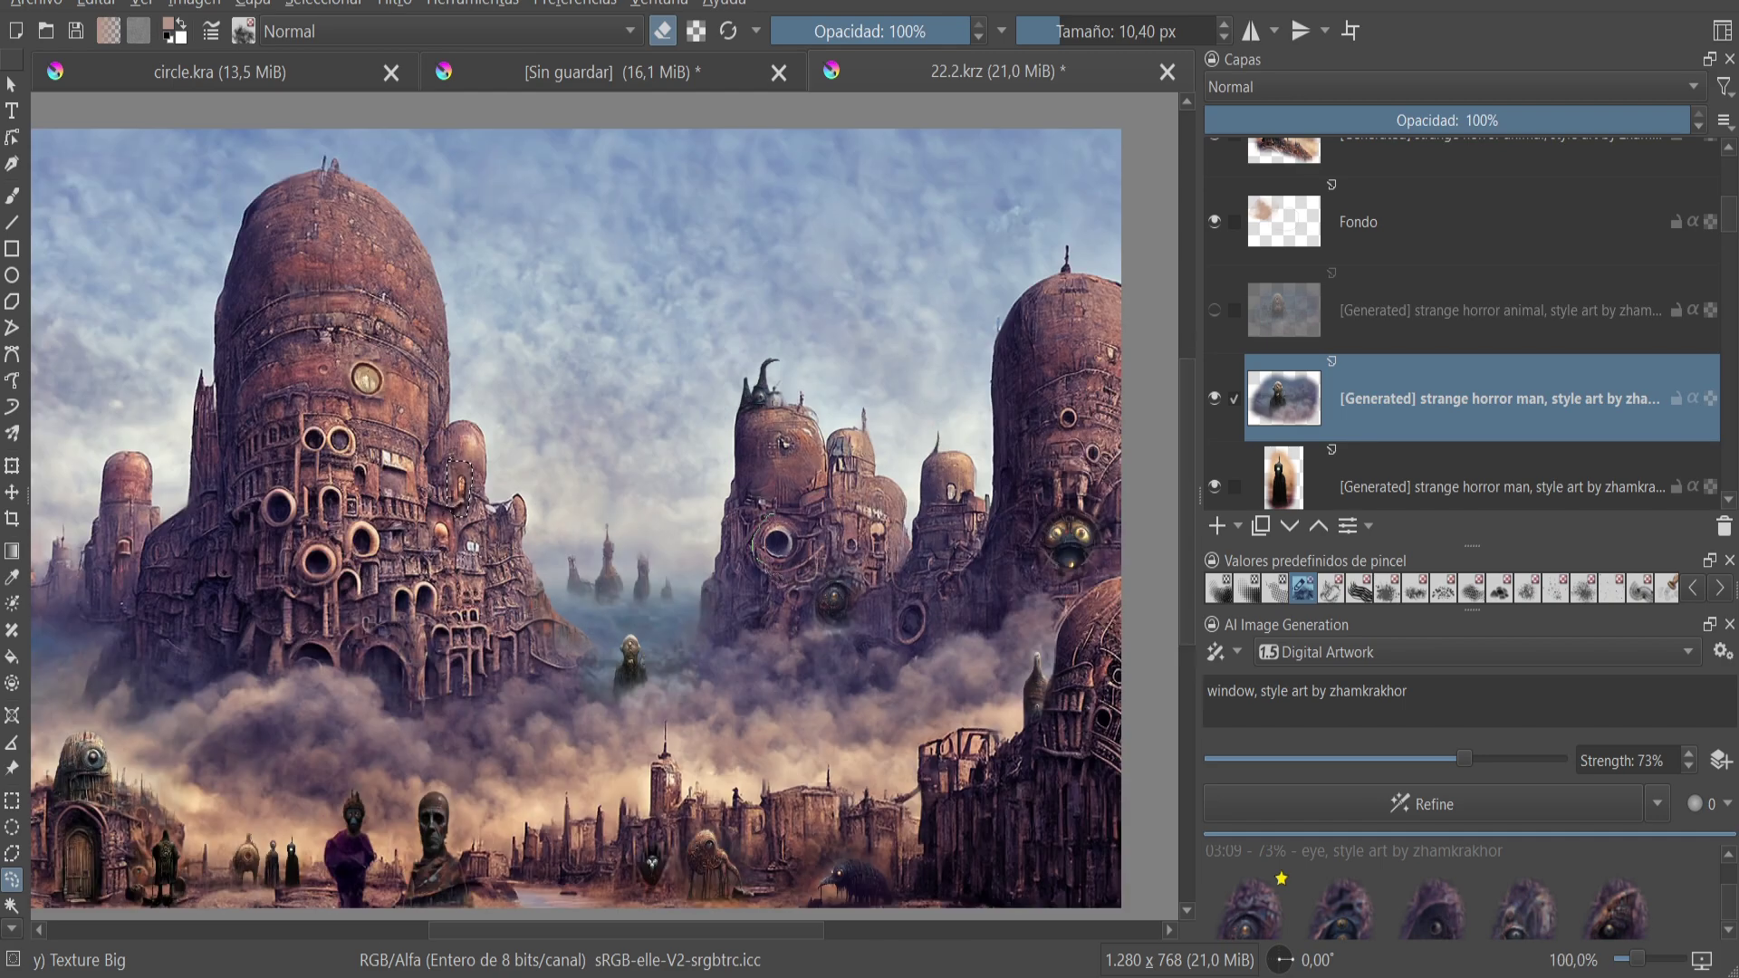
scroll(474, 517, up, 2)
scroll(475, 516, down, 2)
scroll(475, 517, up, 4)
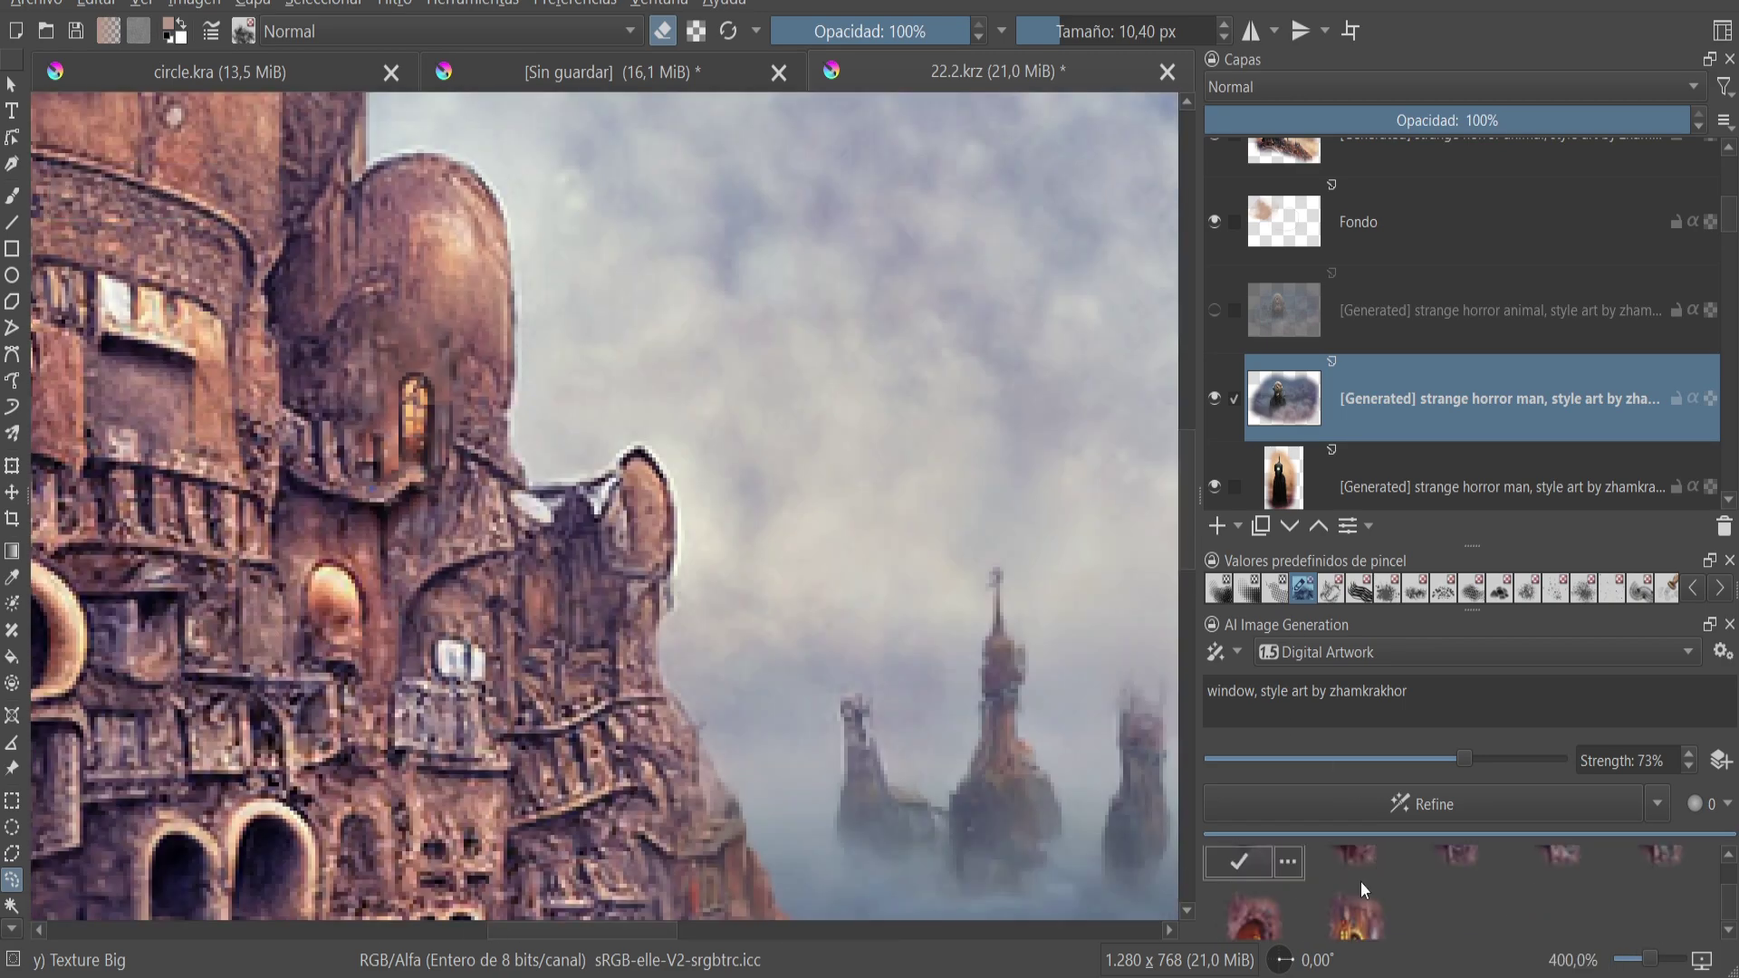
- Apply the first lit-window result to the domed tower and reset zoom to 100%
drag(1446, 549, 1445, 281)
drag(1475, 614, 1475, 398)
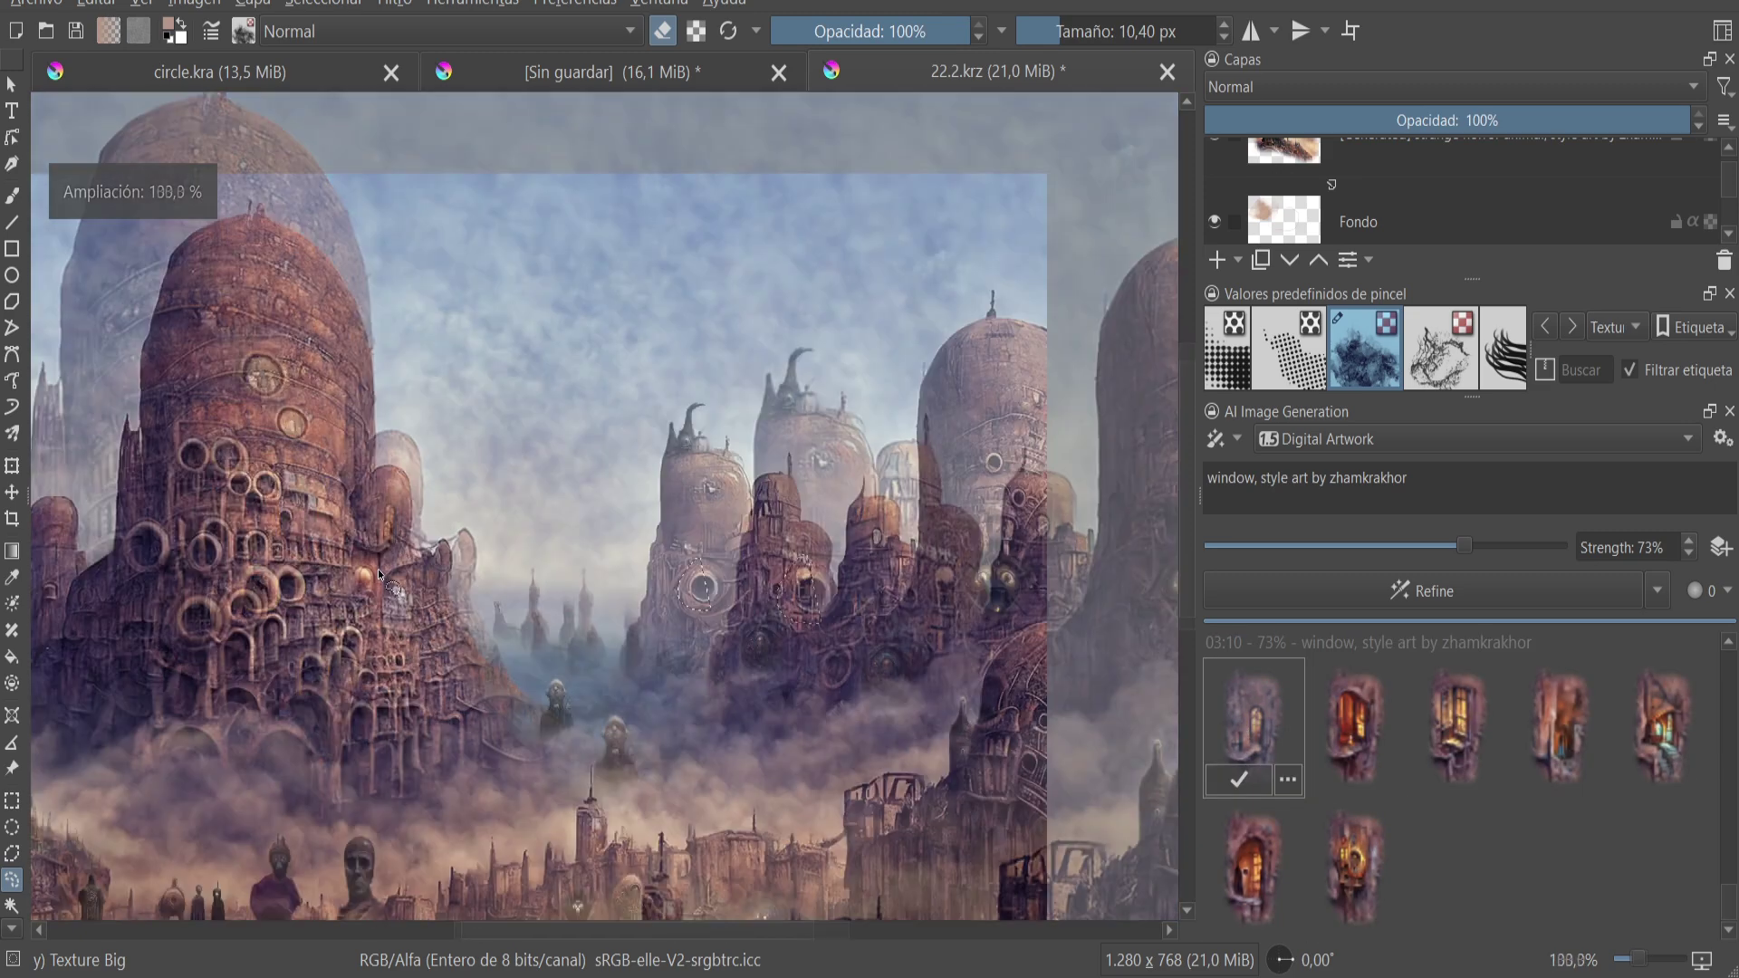
click(1241, 781)
key(1)
mouse_move(743, 933)
mouse_down()
mouse_move(639, 933)
mouse_move(695, 933)
mouse_up()
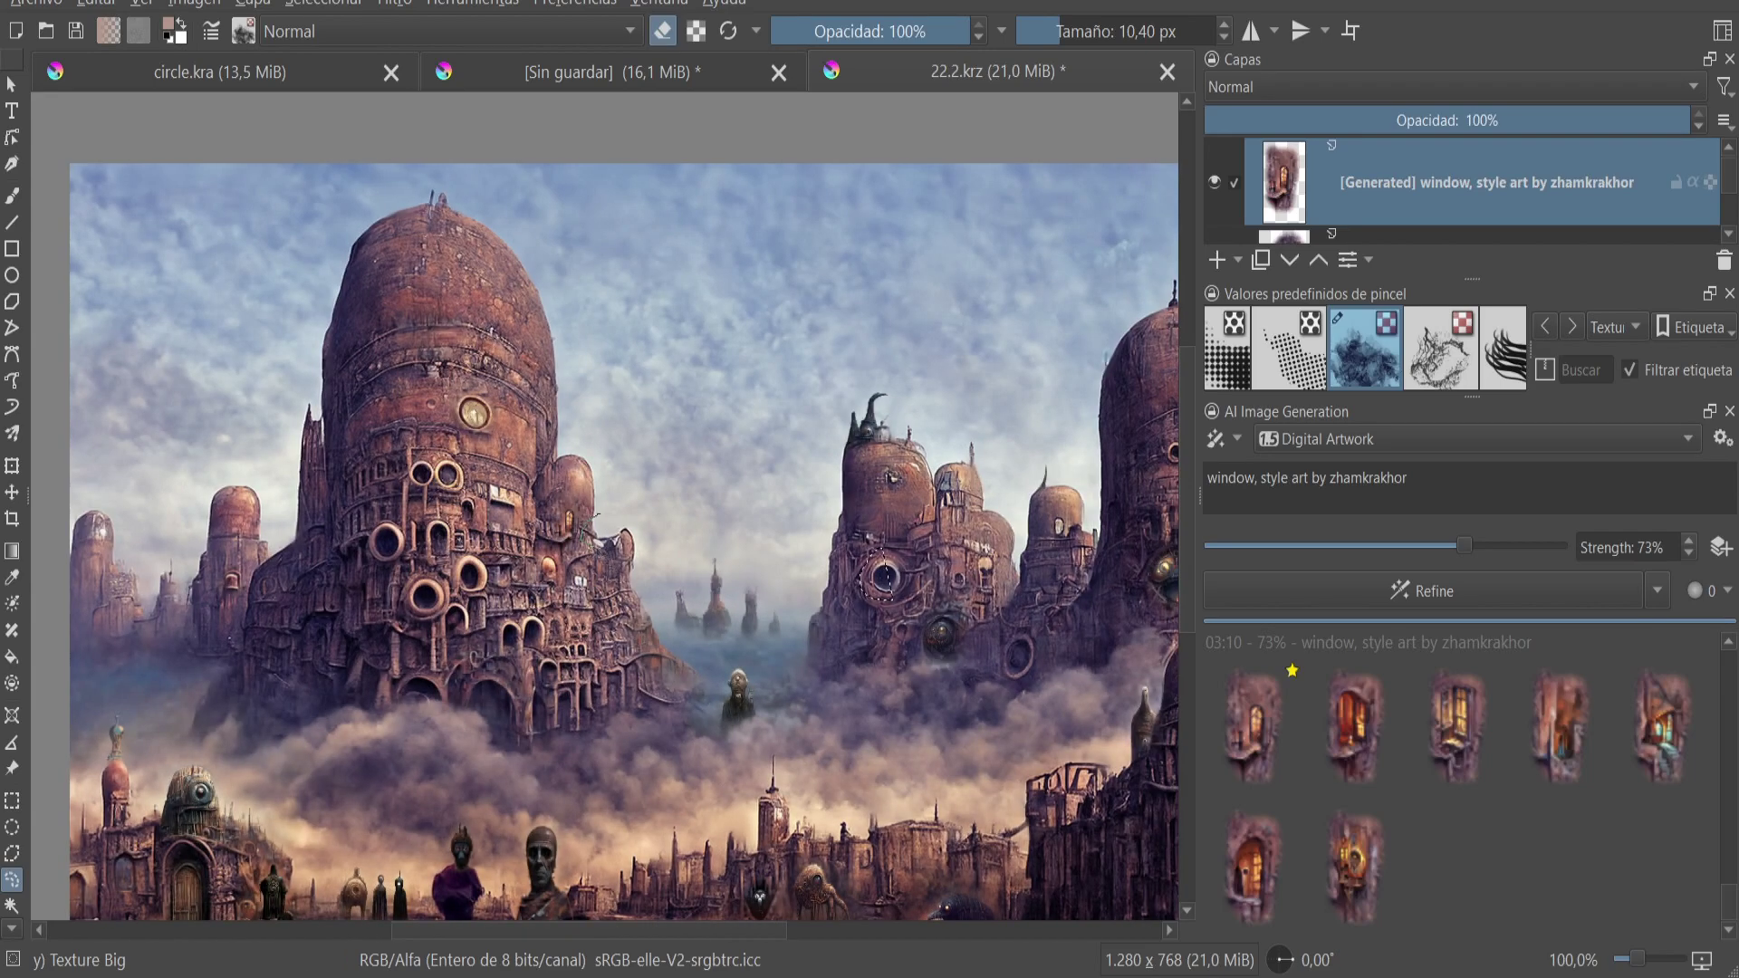
- Trim the prompt to ', style art' and regenerate
double_click(1249, 477)
key(BackSpace)
key(ctrl+Return)
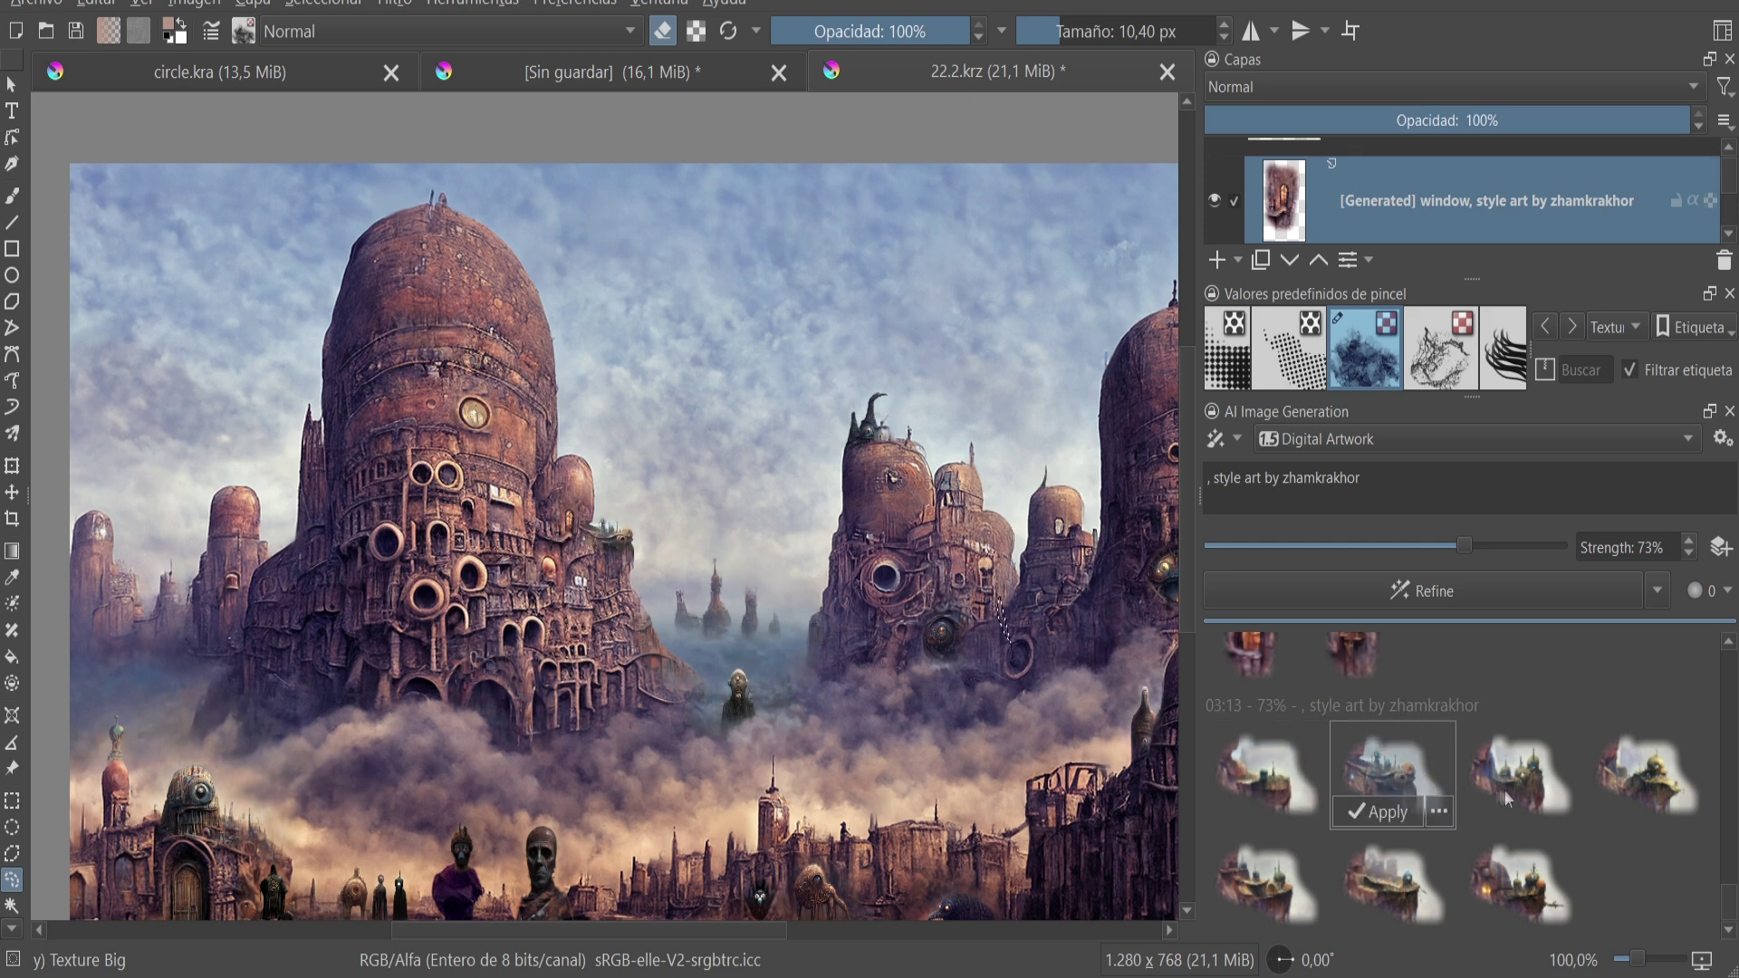
mouse_move(1643, 771)
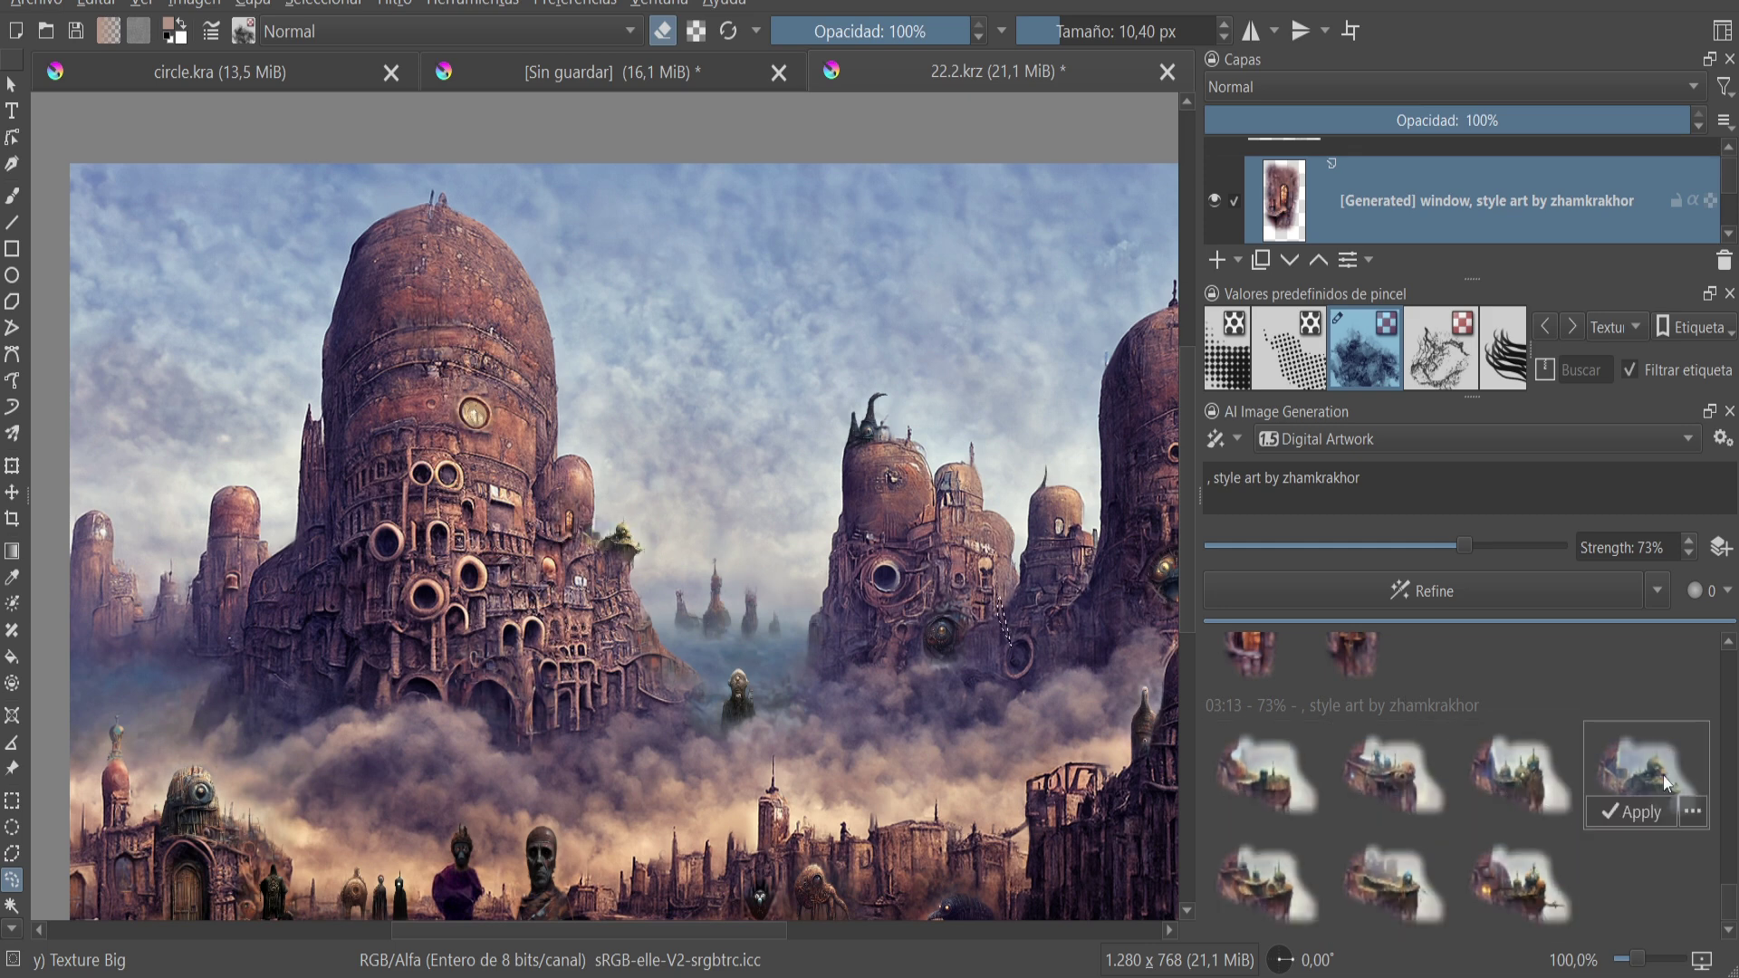
- Apply the fourth generated result beside the domed tower
click(1633, 812)
key(1)
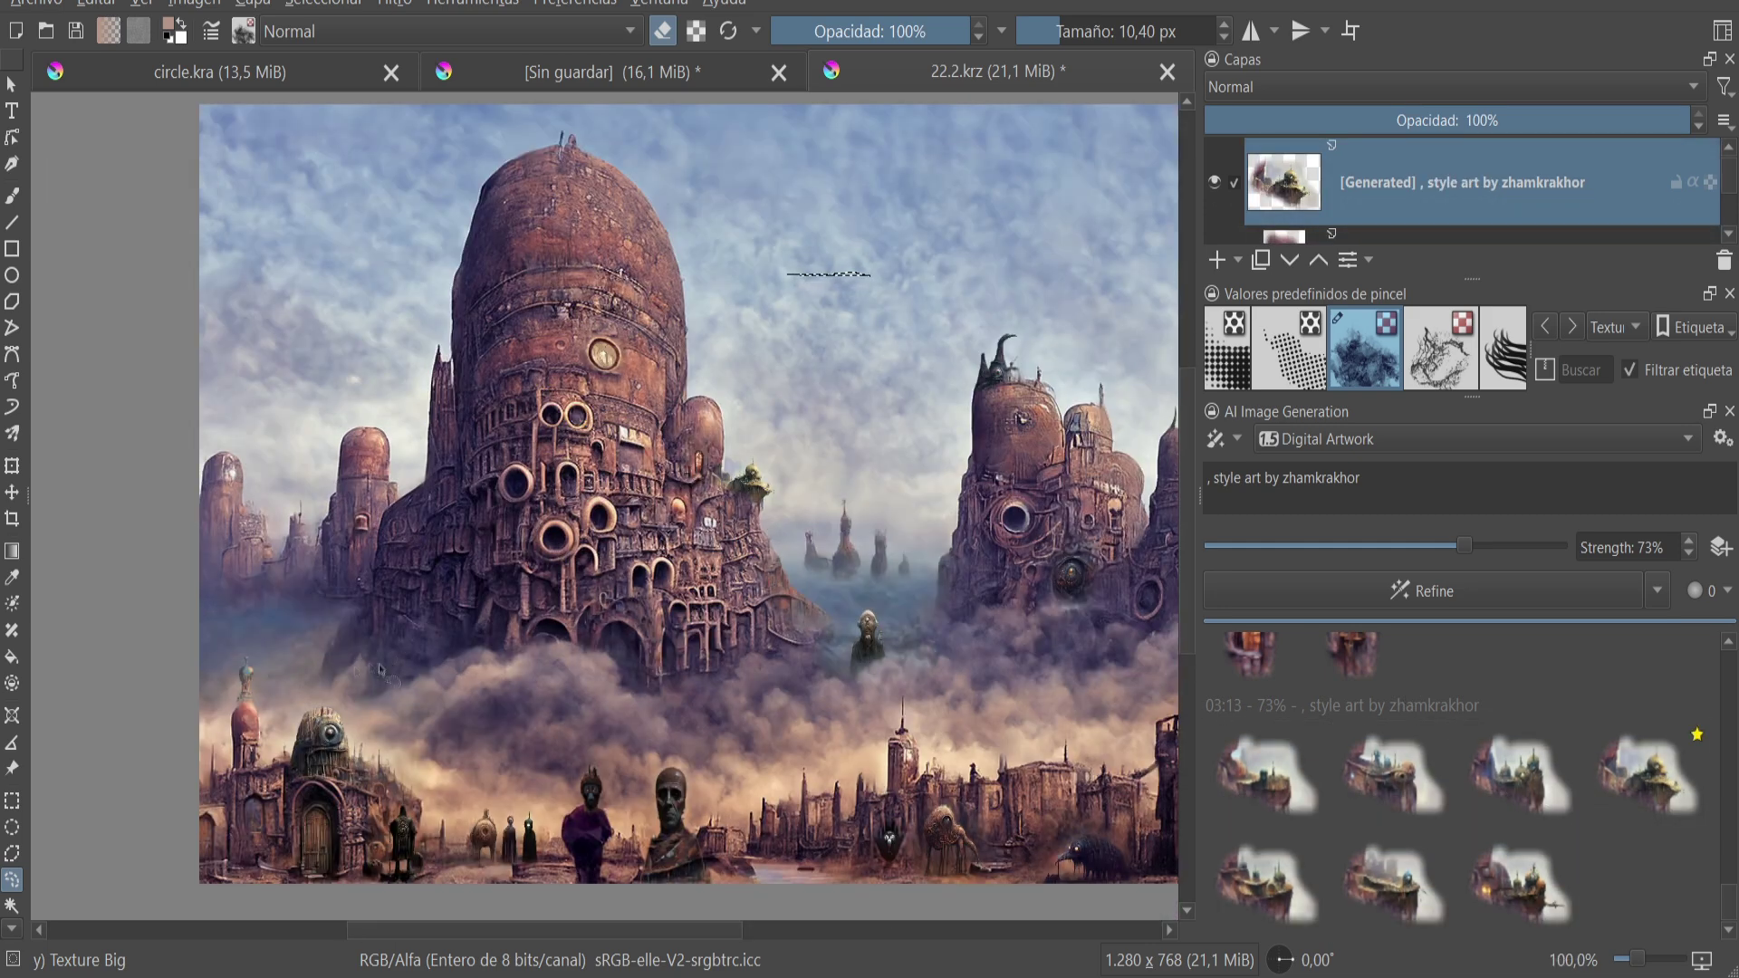
scroll(224, 690, up, 2)
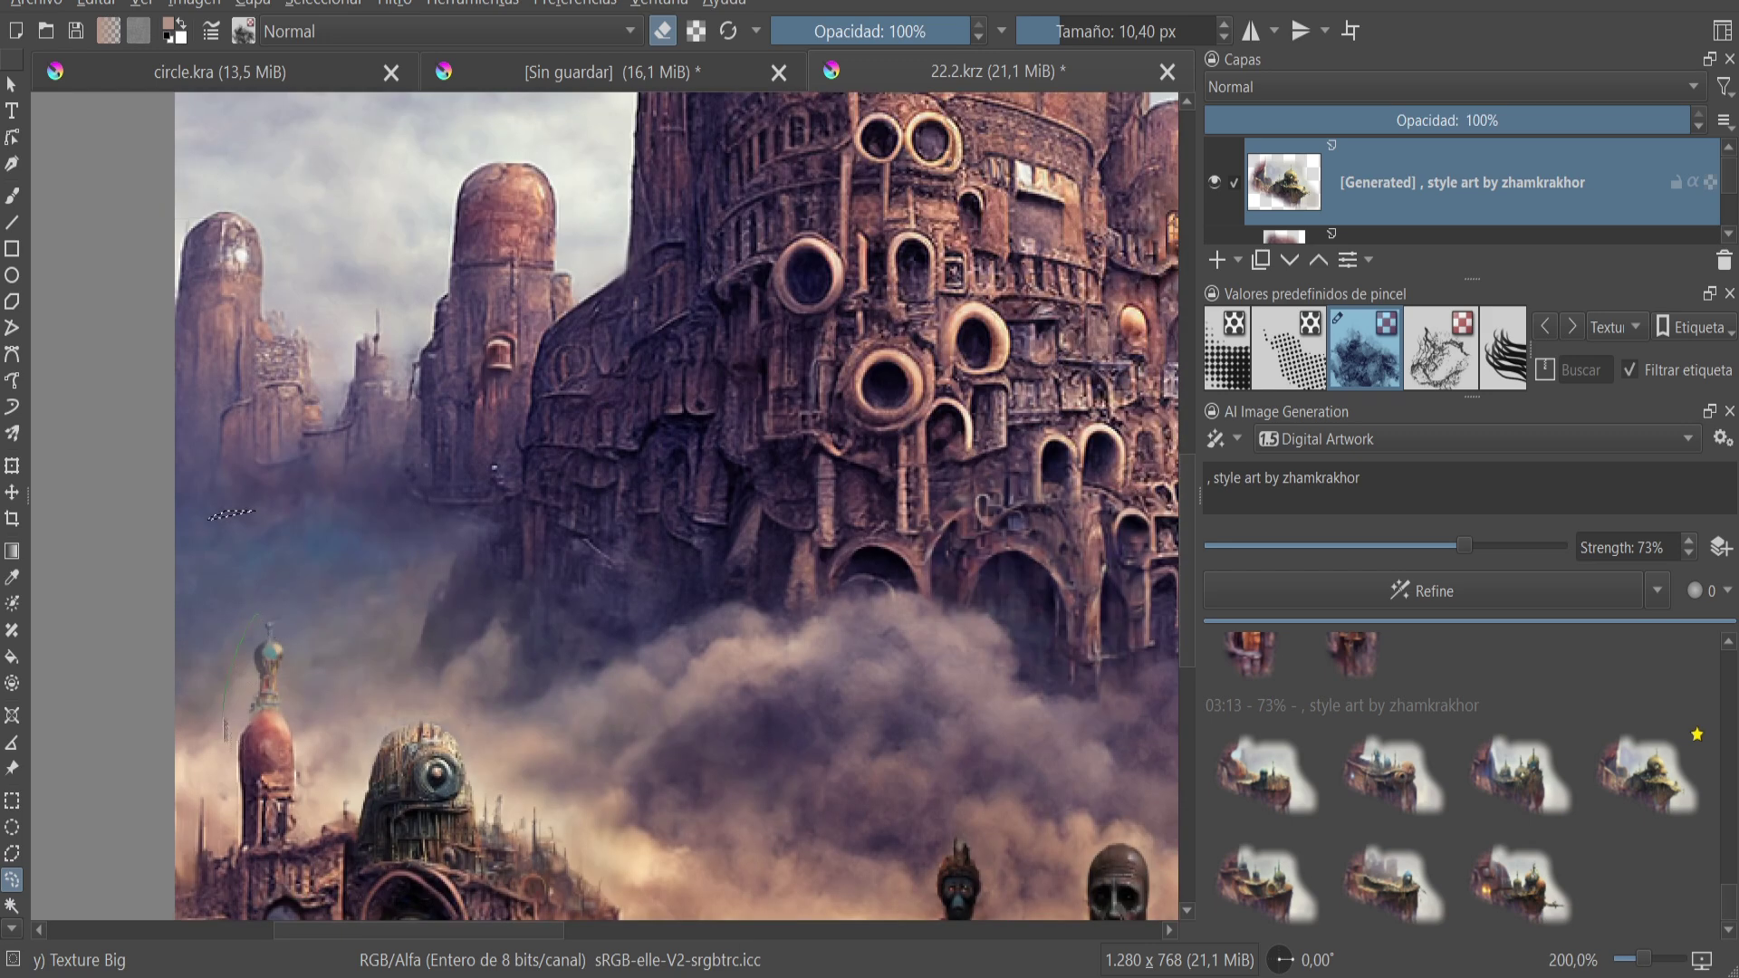
- Prefix the prompt with 'strange old rust robot,' and generate robot variations
click(1209, 480)
text(strange old rust)
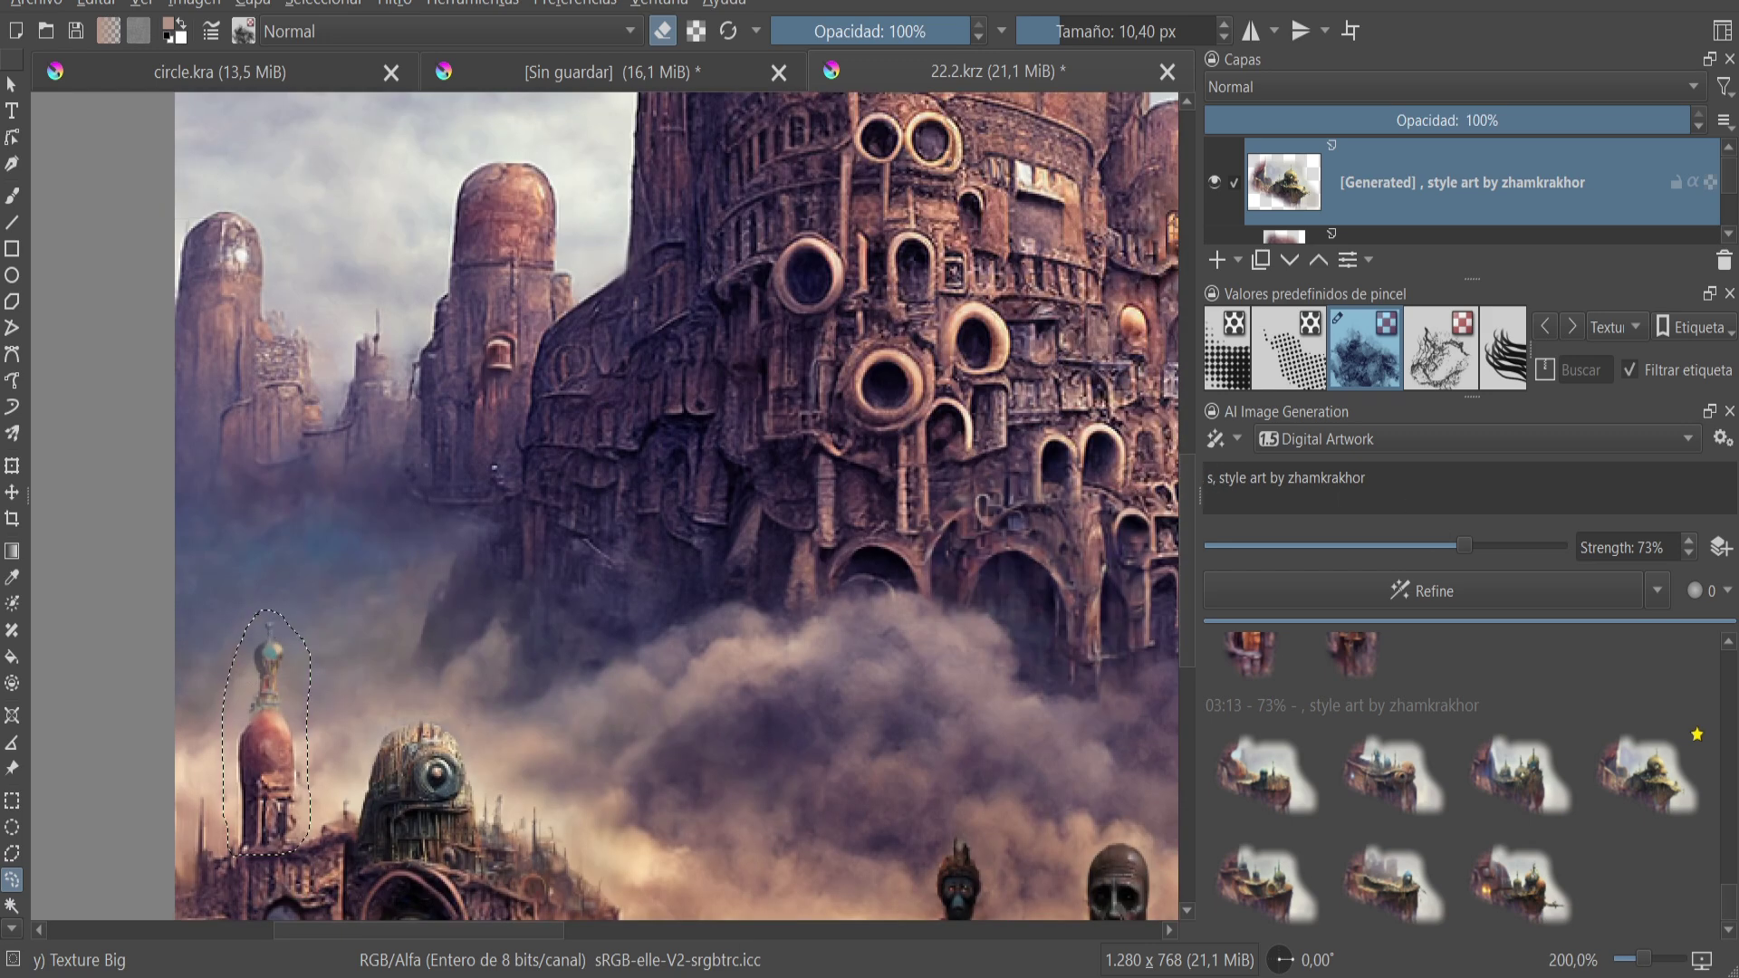
text( robot,)
key(Return)
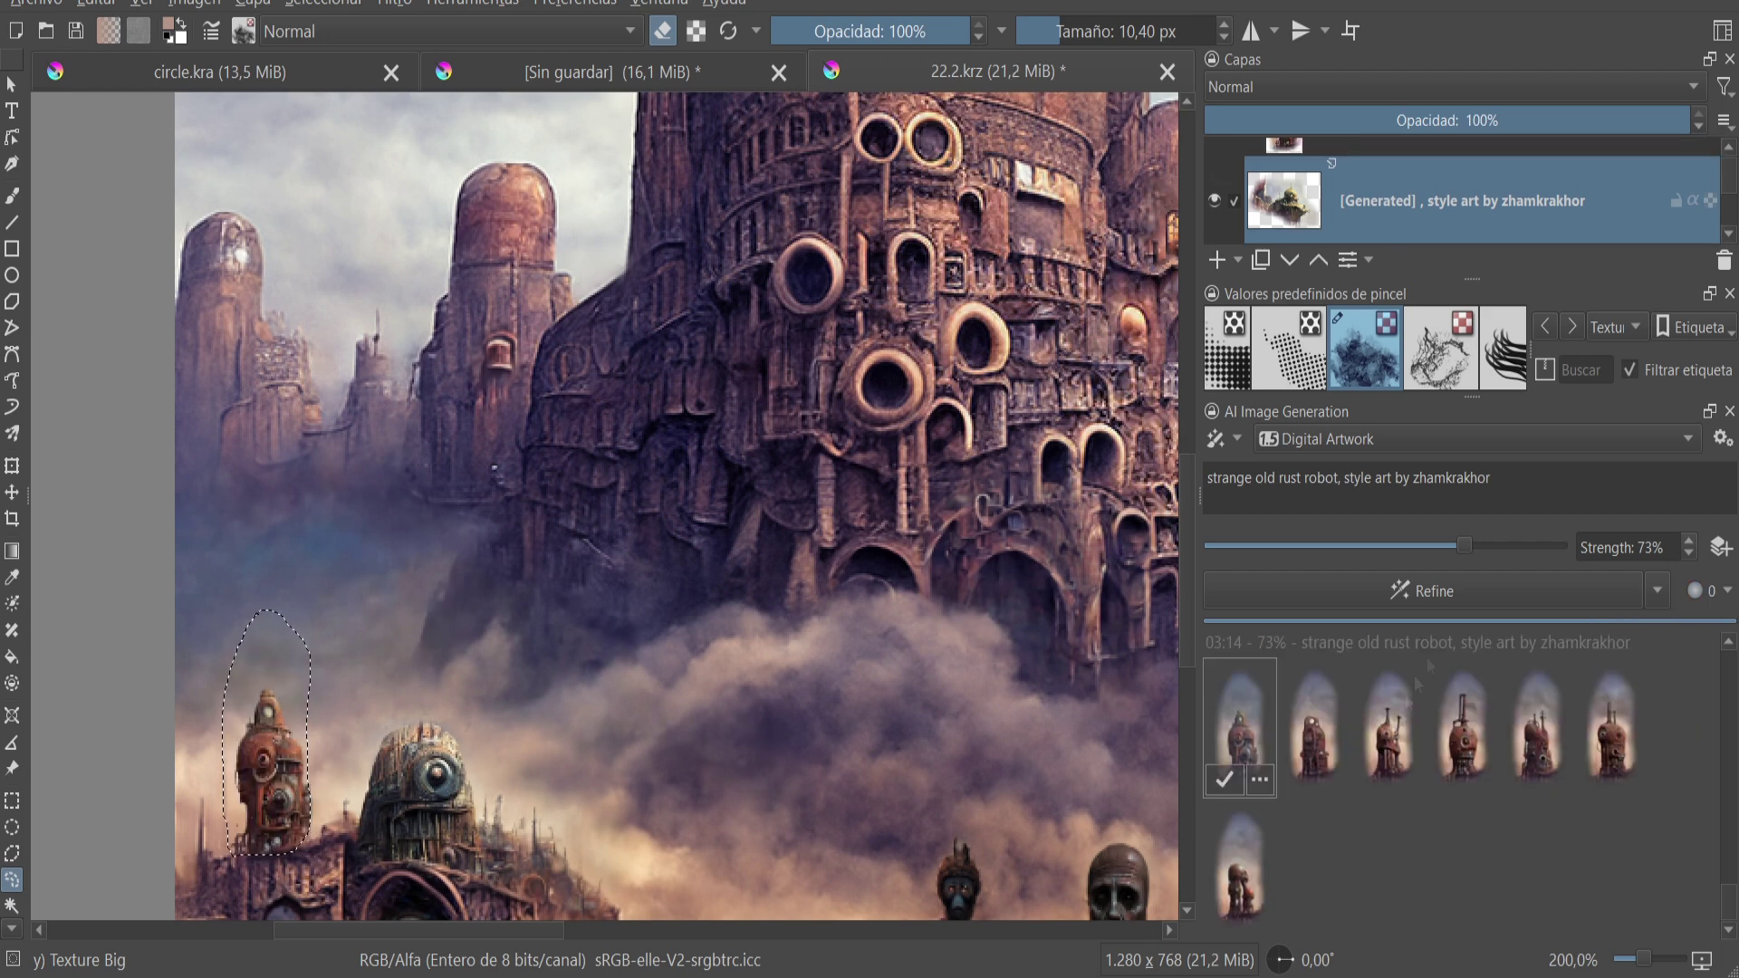
- Apply the third, fourth and first rust robot results as layers
scroll(486, 628, down, 1)
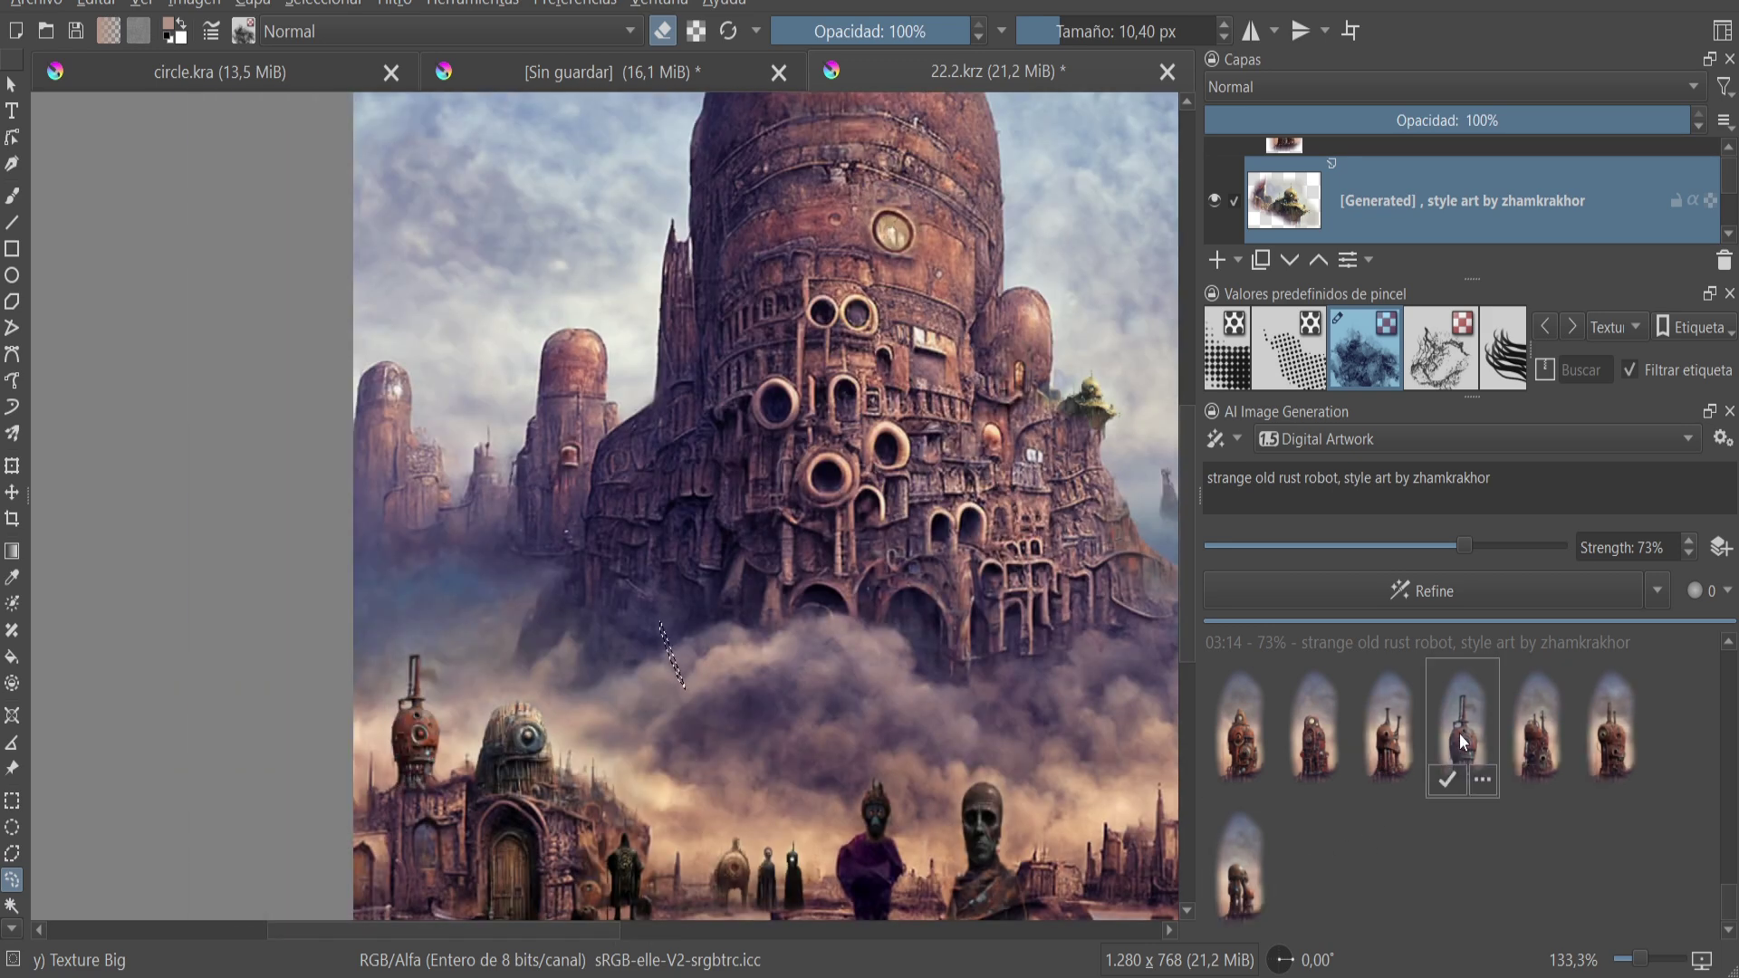
click(1447, 779)
click(1373, 779)
click(1243, 779)
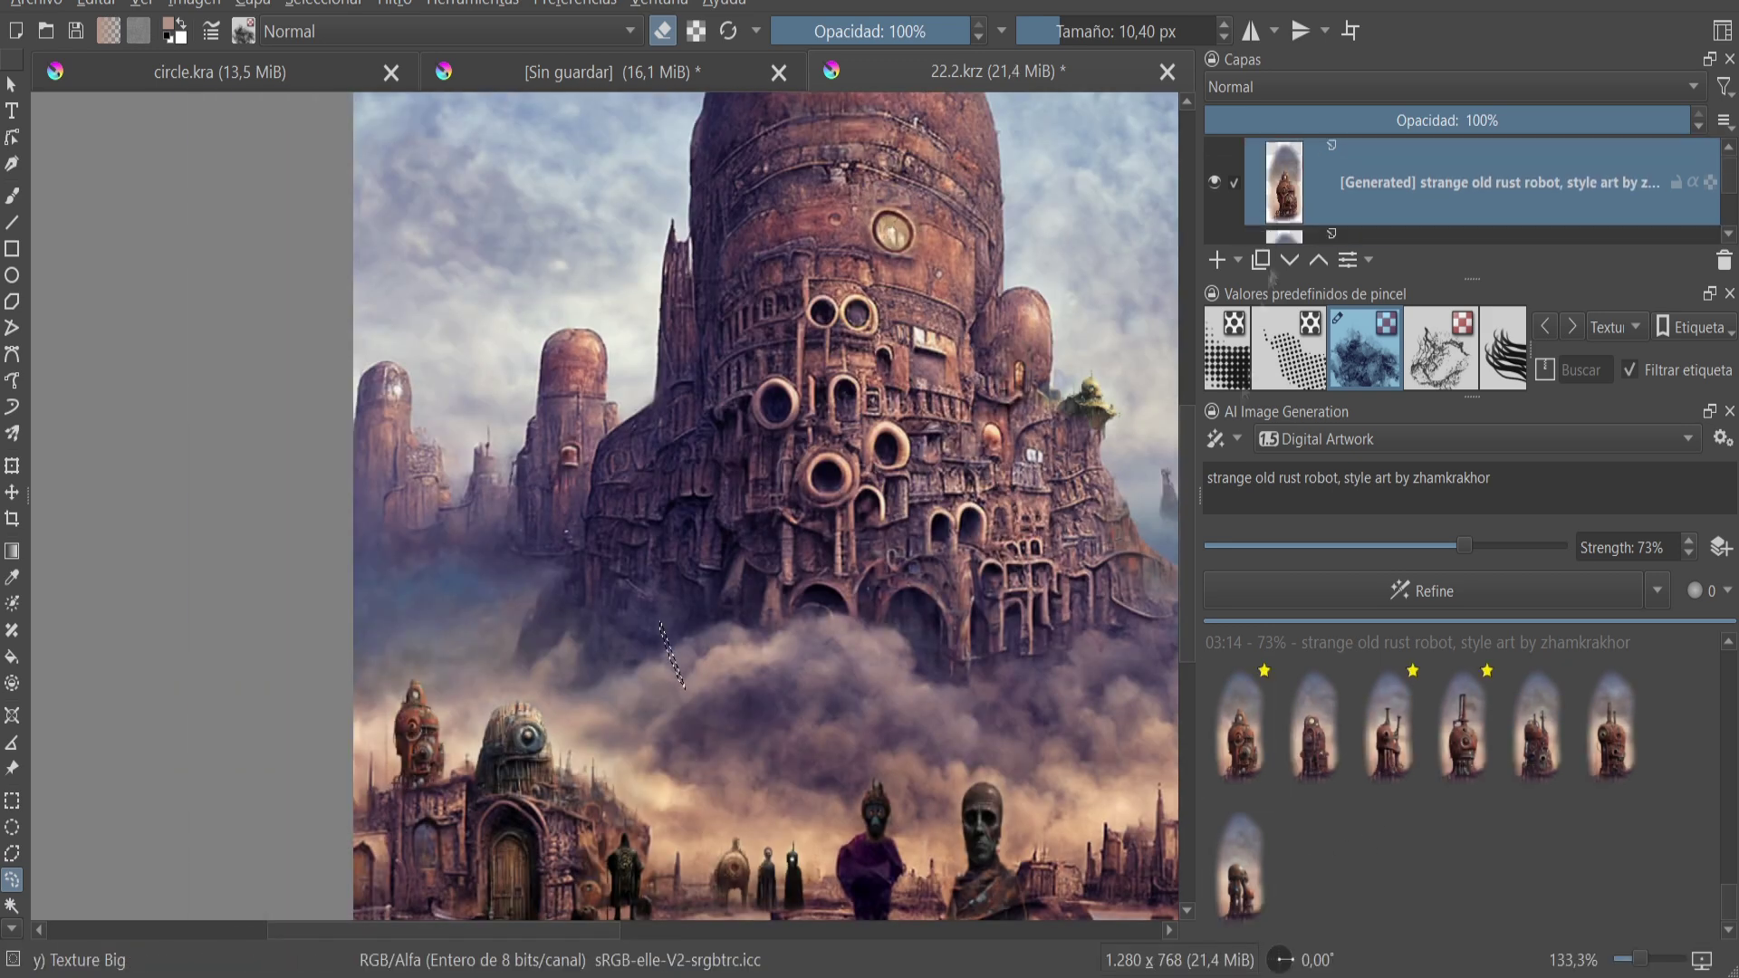
- Enlarge the layers list, select the second rust robot layer and zoom out
drag(1449, 299, 1475, 569)
drag(1472, 331, 1472, 427)
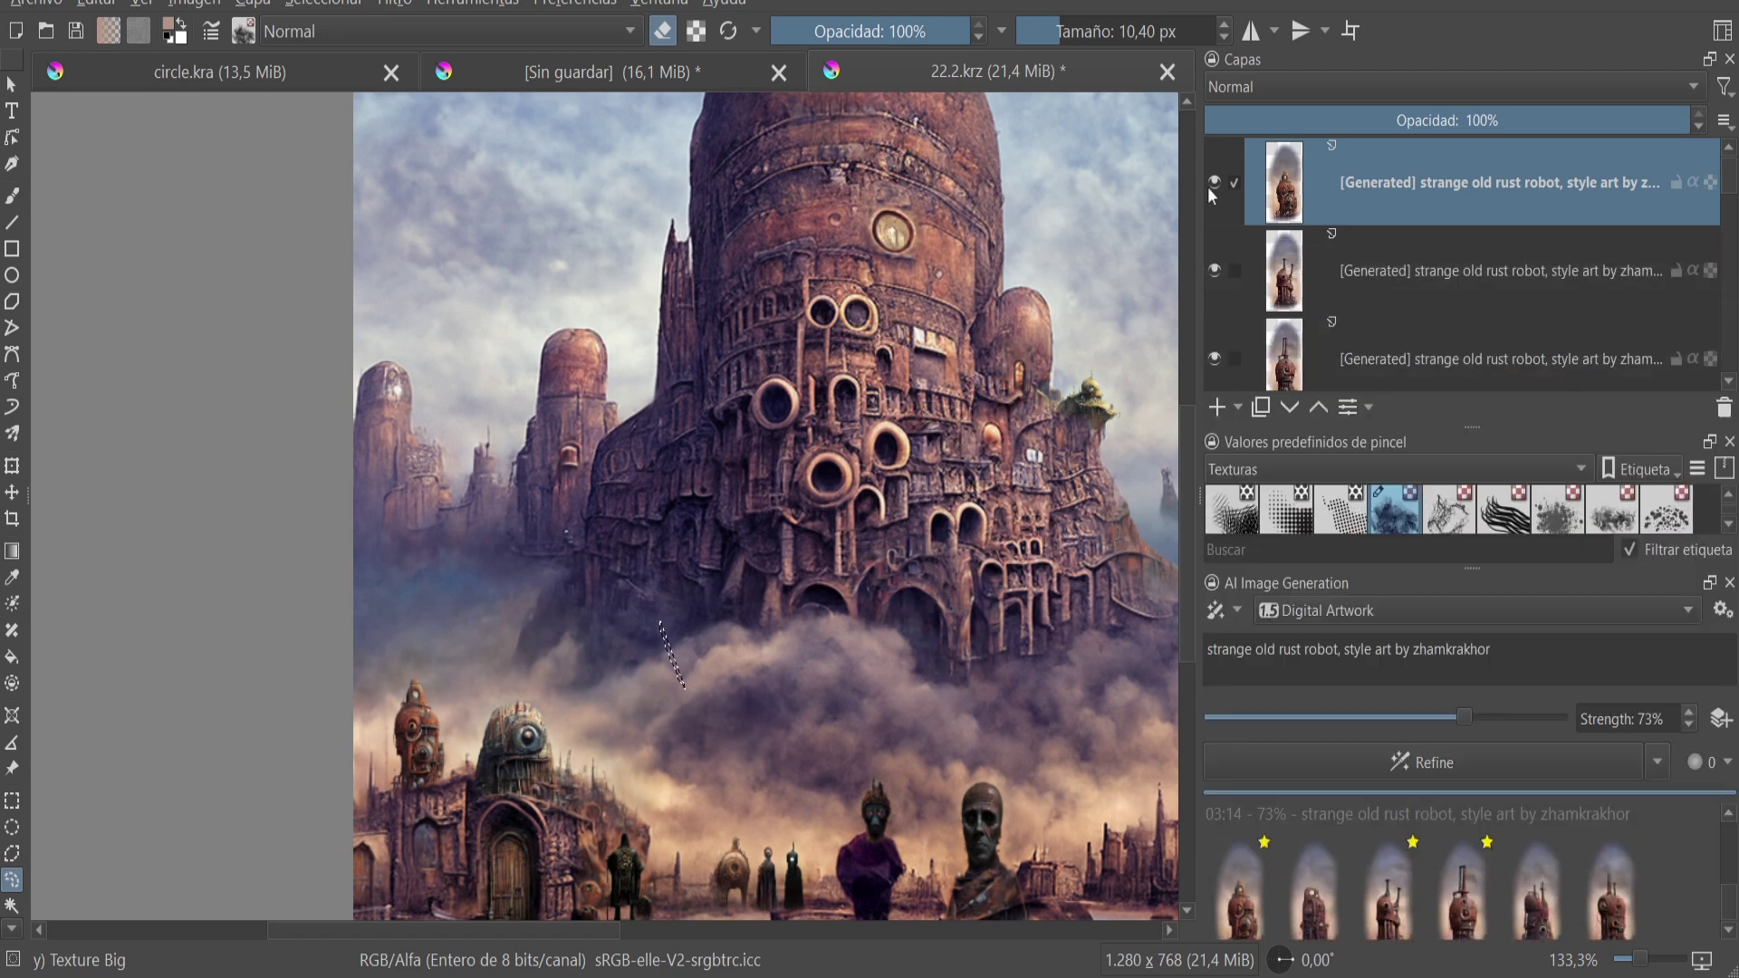
click(1346, 268)
key(minus)
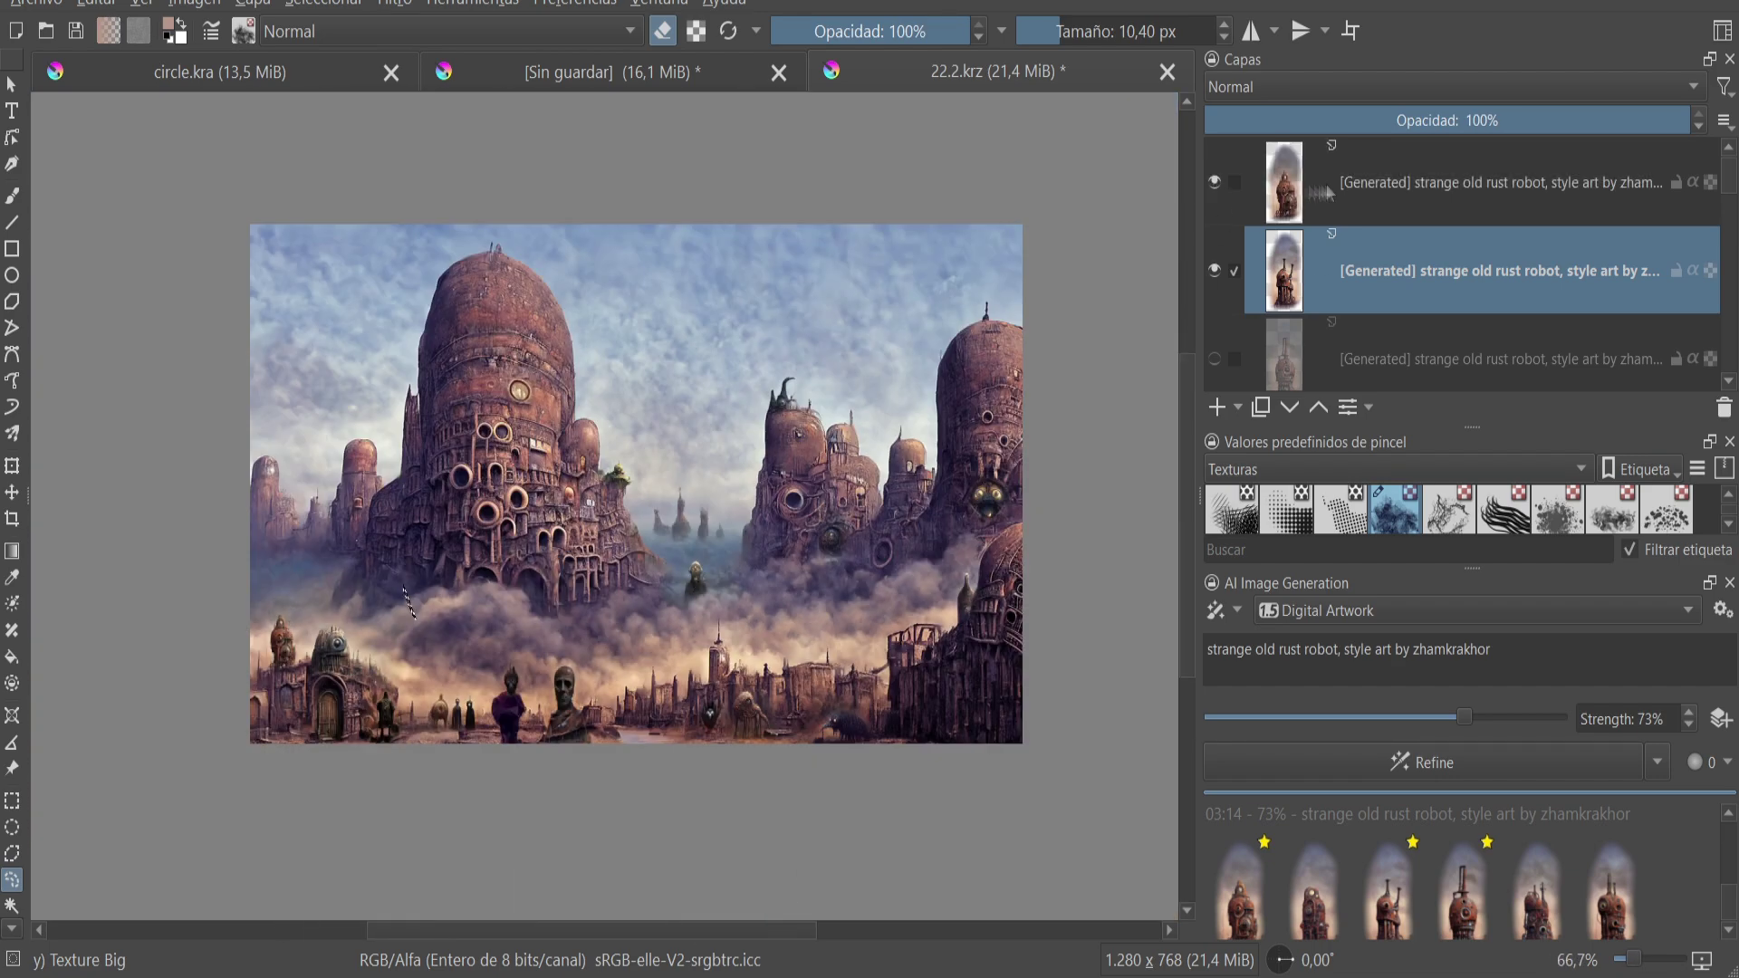
- Duplicate the top rust robot layer
right_click(1231, 181)
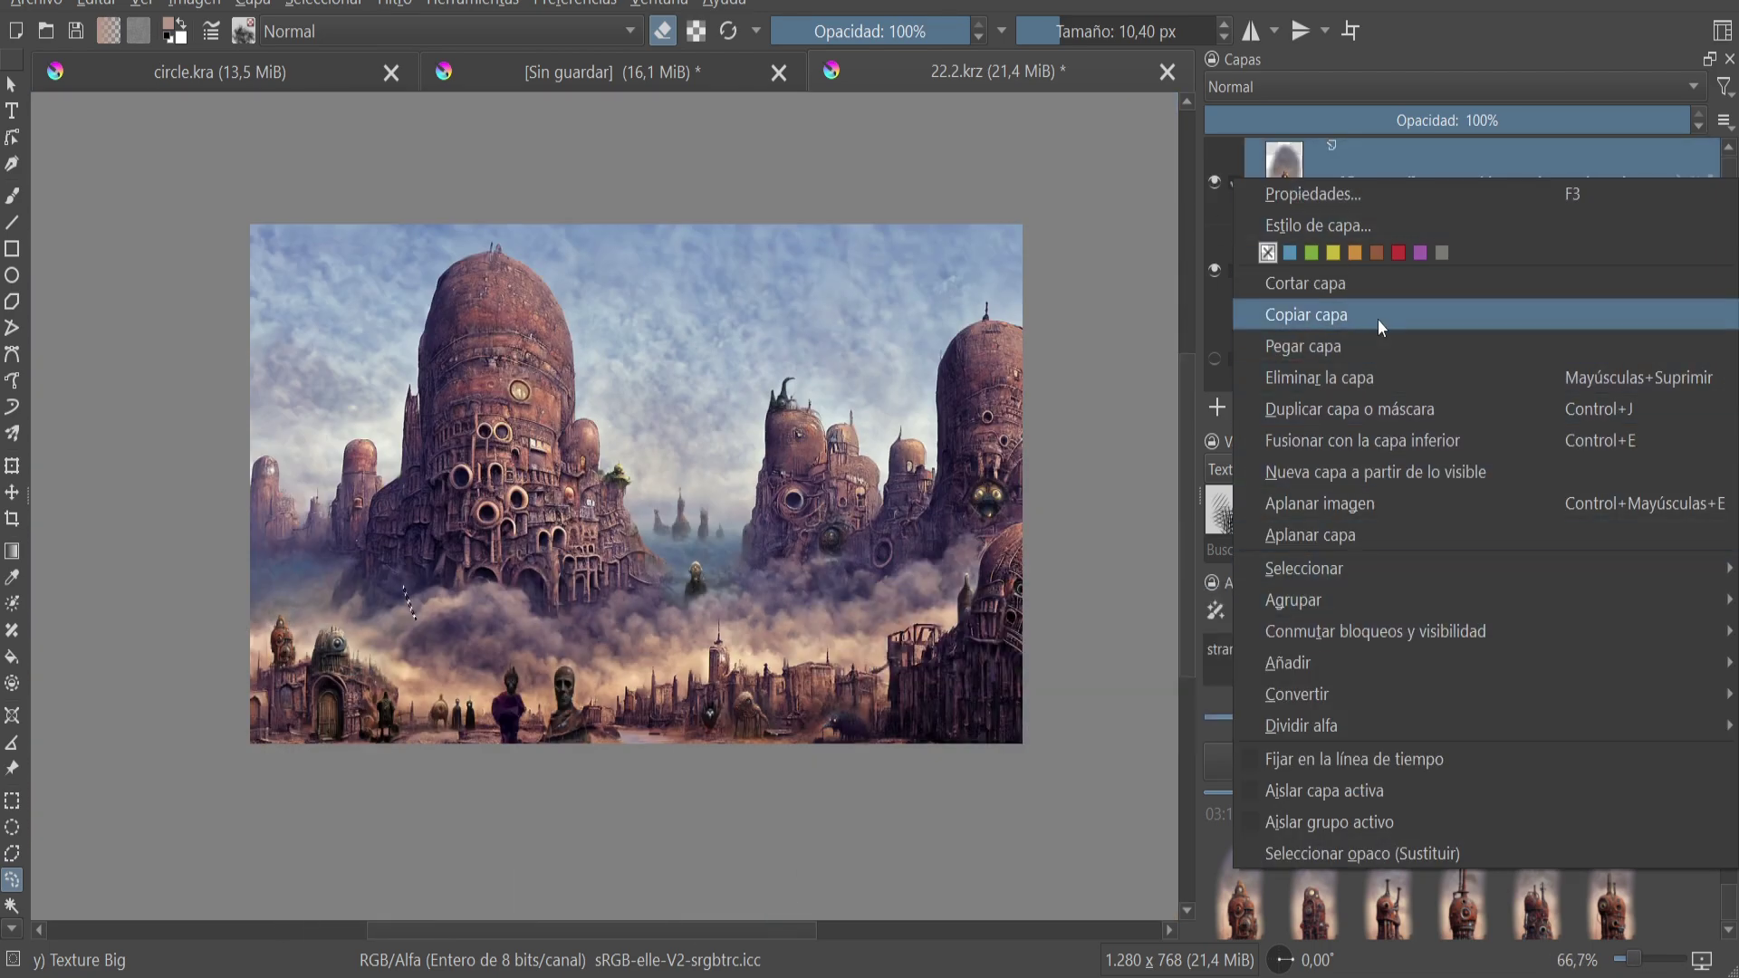
click(1358, 408)
scroll(874, 380, up, 3)
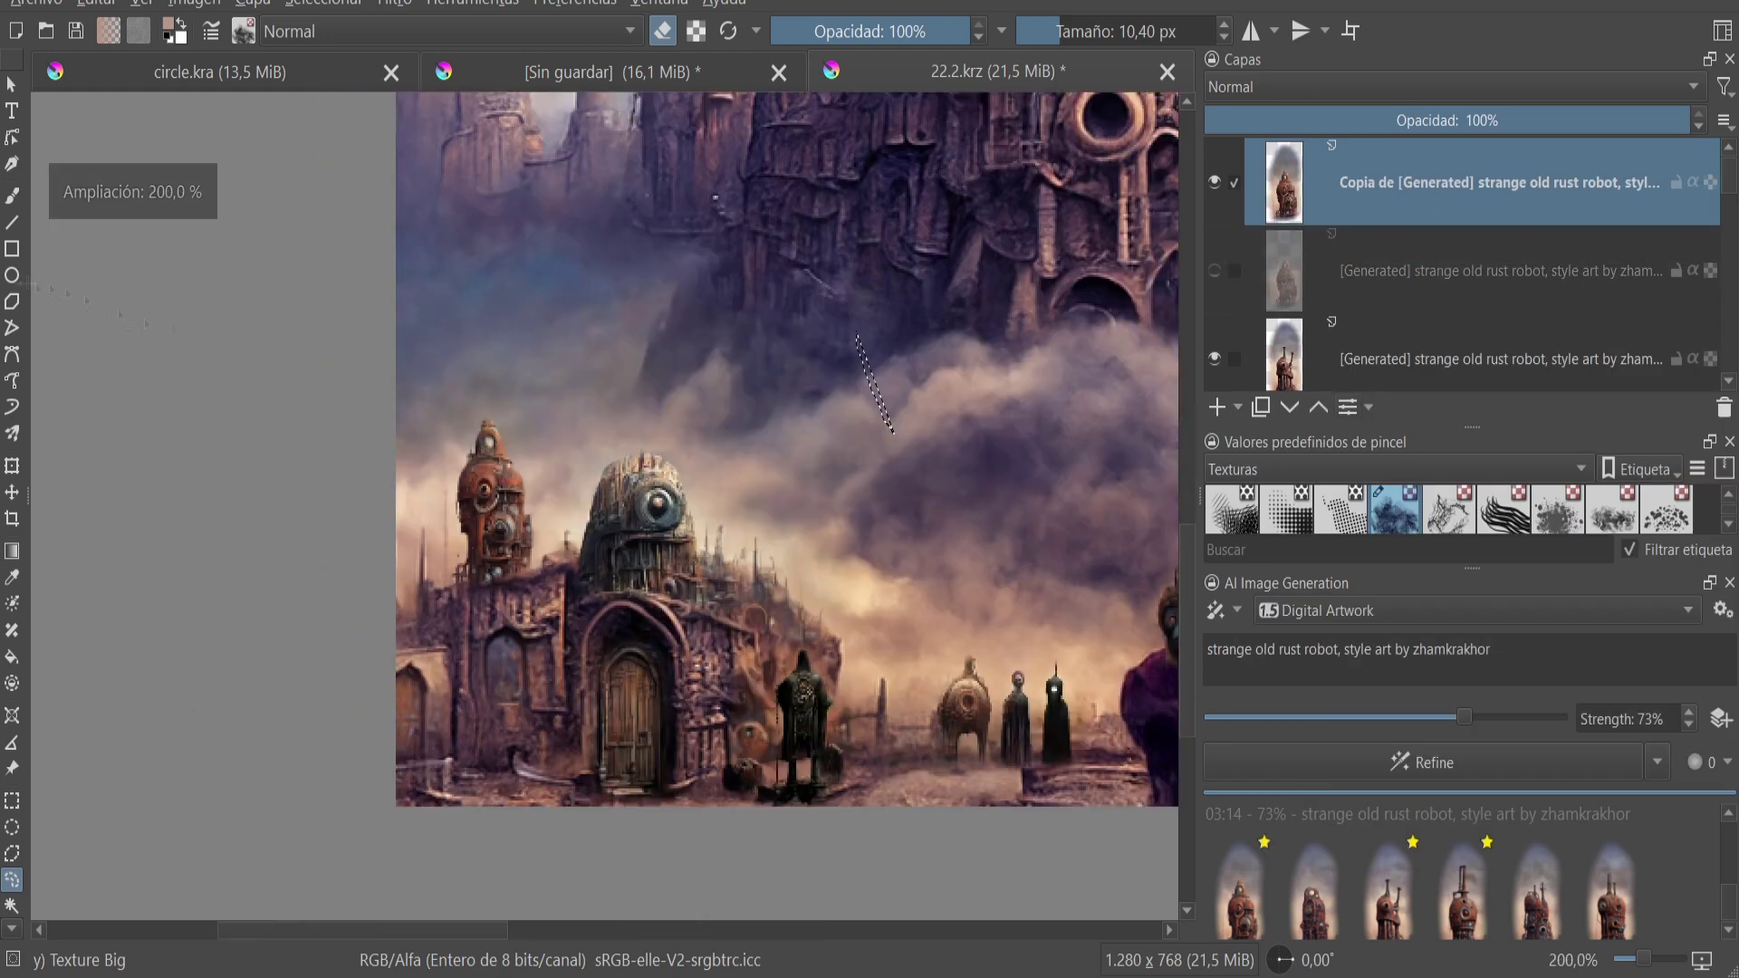
- Erase the top of the left robot tower with a larger brush at 55% opacity
key(b)
right_click(684, 394)
key(Escape)
key(bracketright)
mouse_move(489, 480)
mouse_down()
mouse_move(507, 543)
mouse_move(512, 480)
mouse_move(489, 426)
mouse_move(539, 534)
mouse_up()
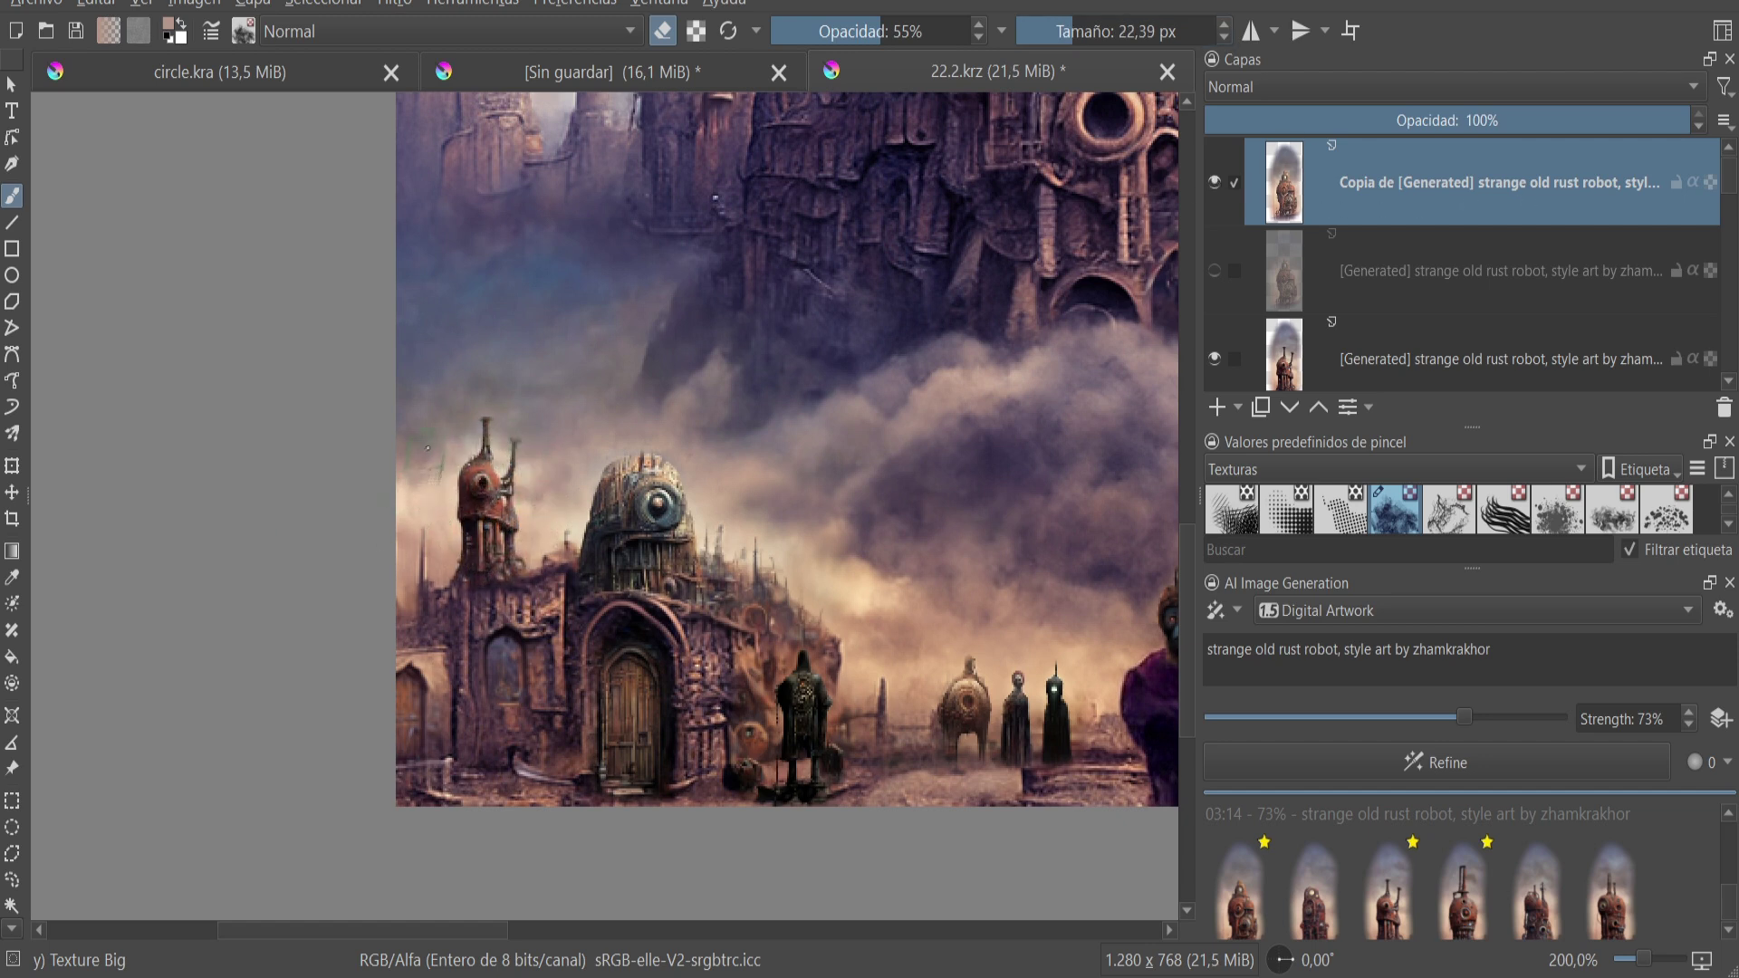
- Zoom out to the whole painting and pick the Freehand Selection tool
key(minus)
key(minus)
key(minus)
click(41, 15)
click(302, 191)
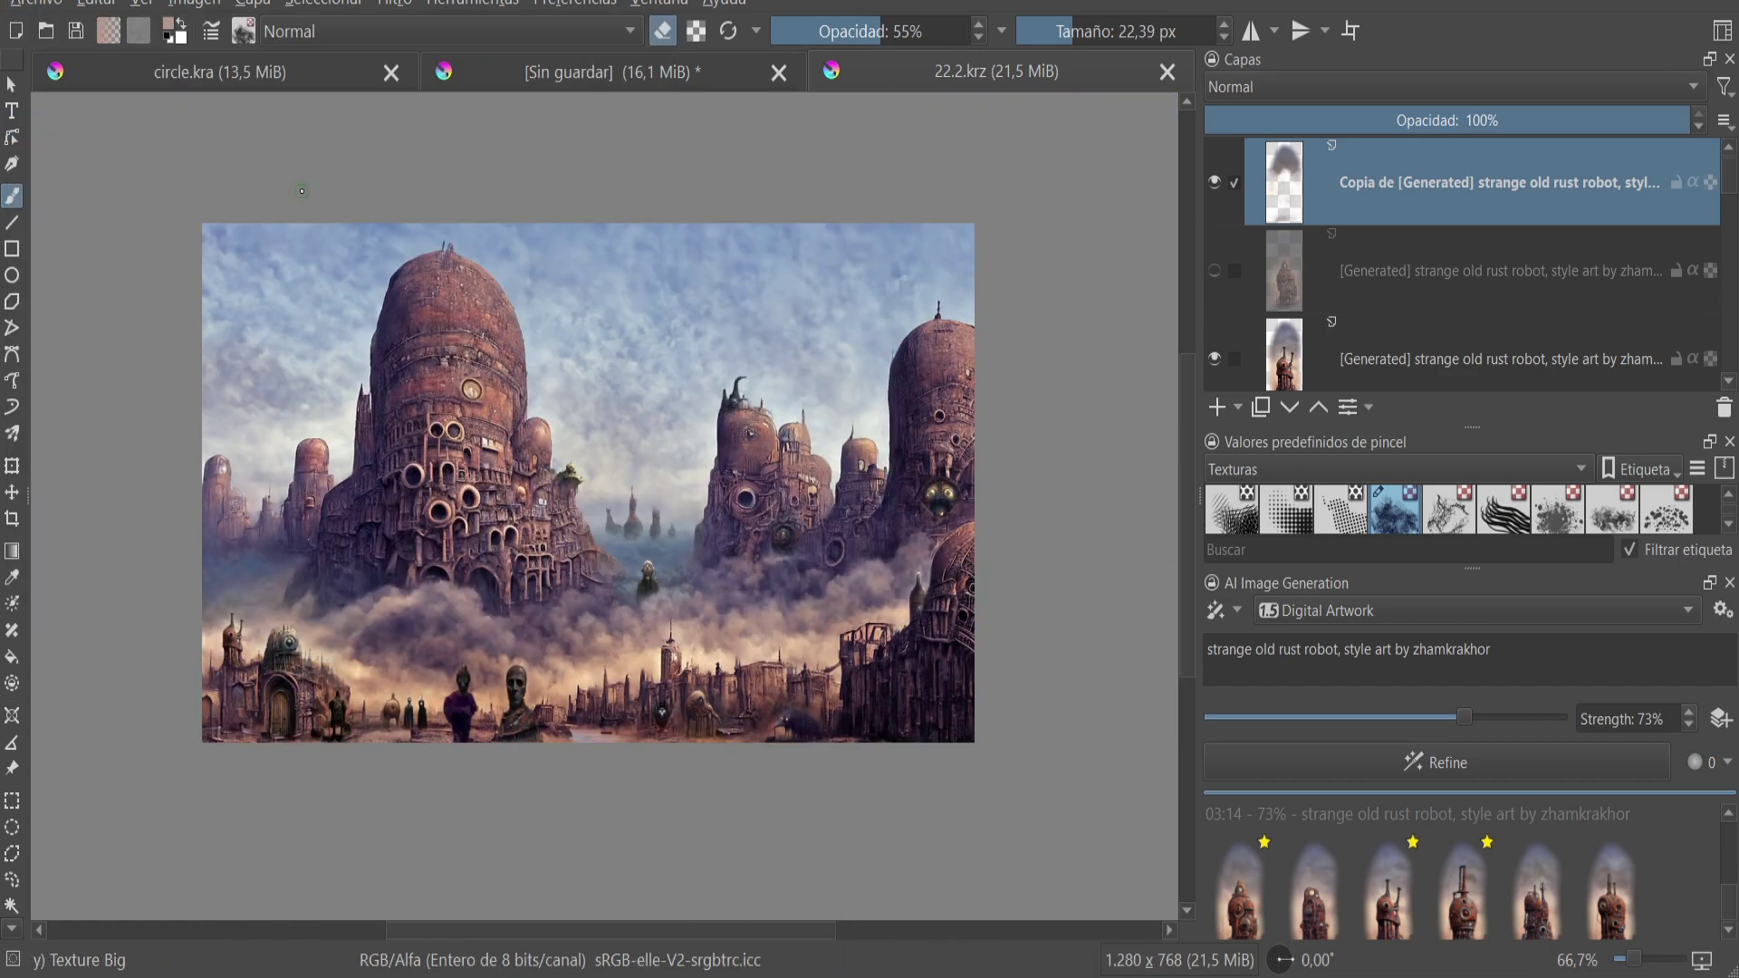
click(12, 881)
- Lasso the area beside the right tower and generate with prompt 'strange old rust robot'
drag(908, 631, 856, 616)
drag(1345, 649, 1208, 649)
key(BackSpace)
click(1522, 770)
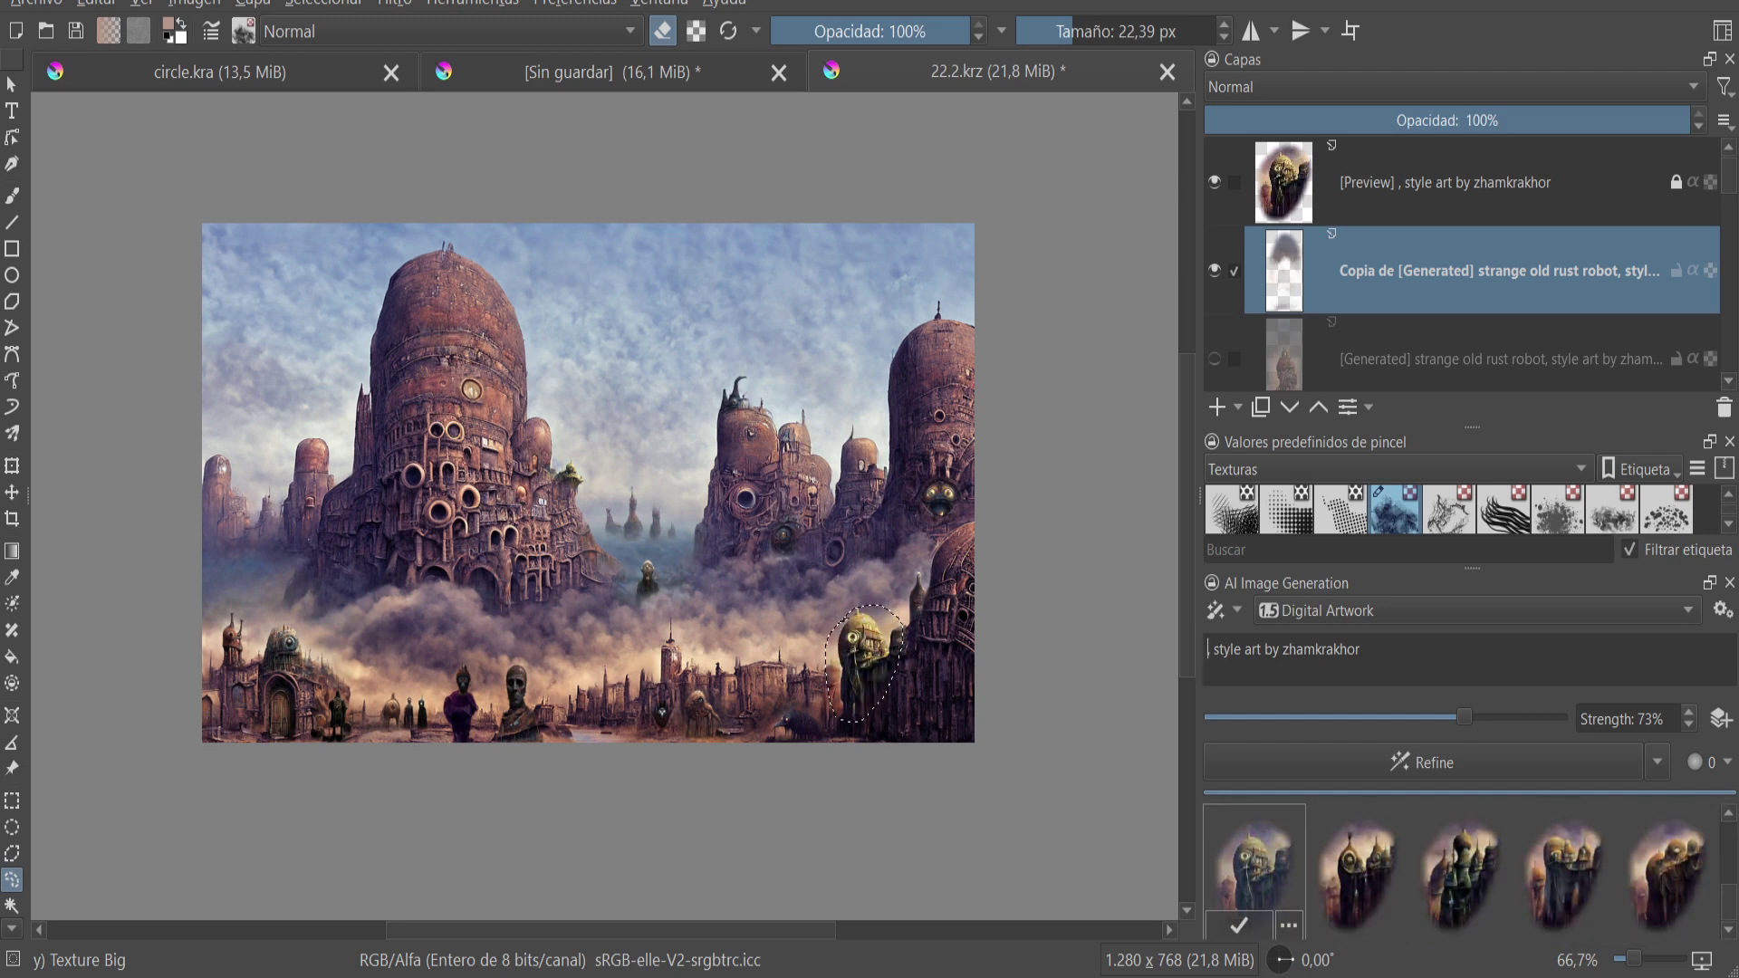
text(strange old rust rob, )
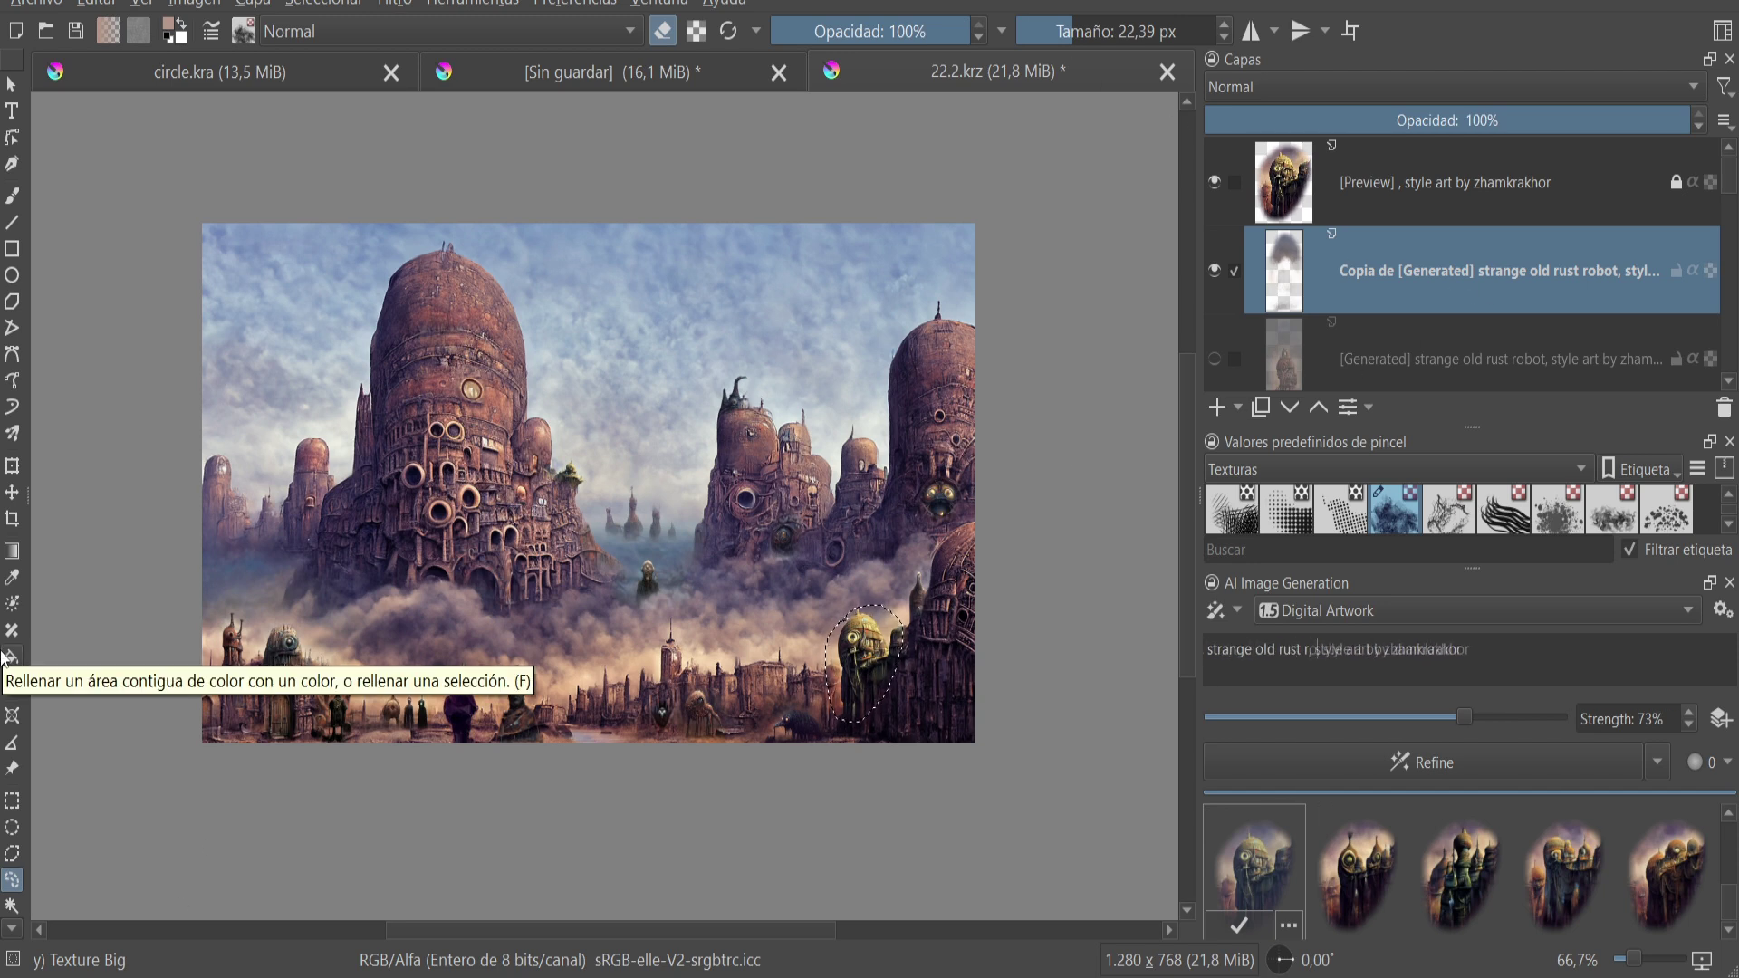
text(ot)
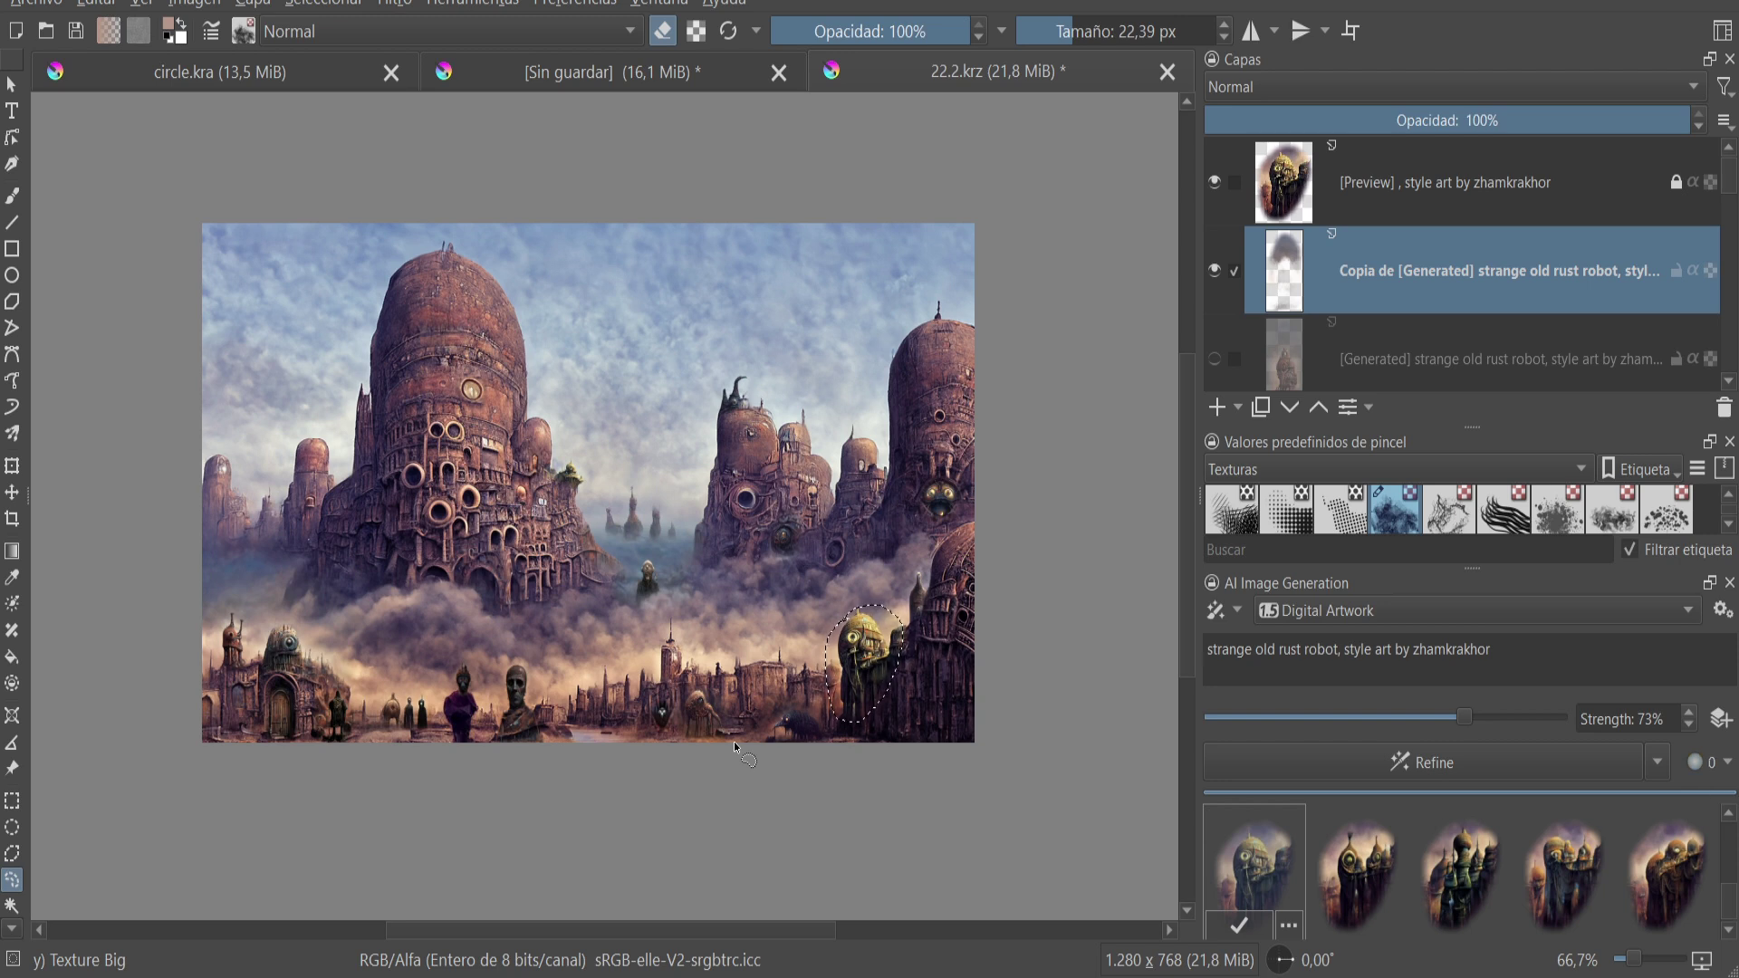
- Preview the robot results and keep the chosen one as a layer
key(ctrl+plus)
key(ctrl+plus)
click(1371, 877)
click(1461, 875)
key(Right)
key(Right)
key(Right)
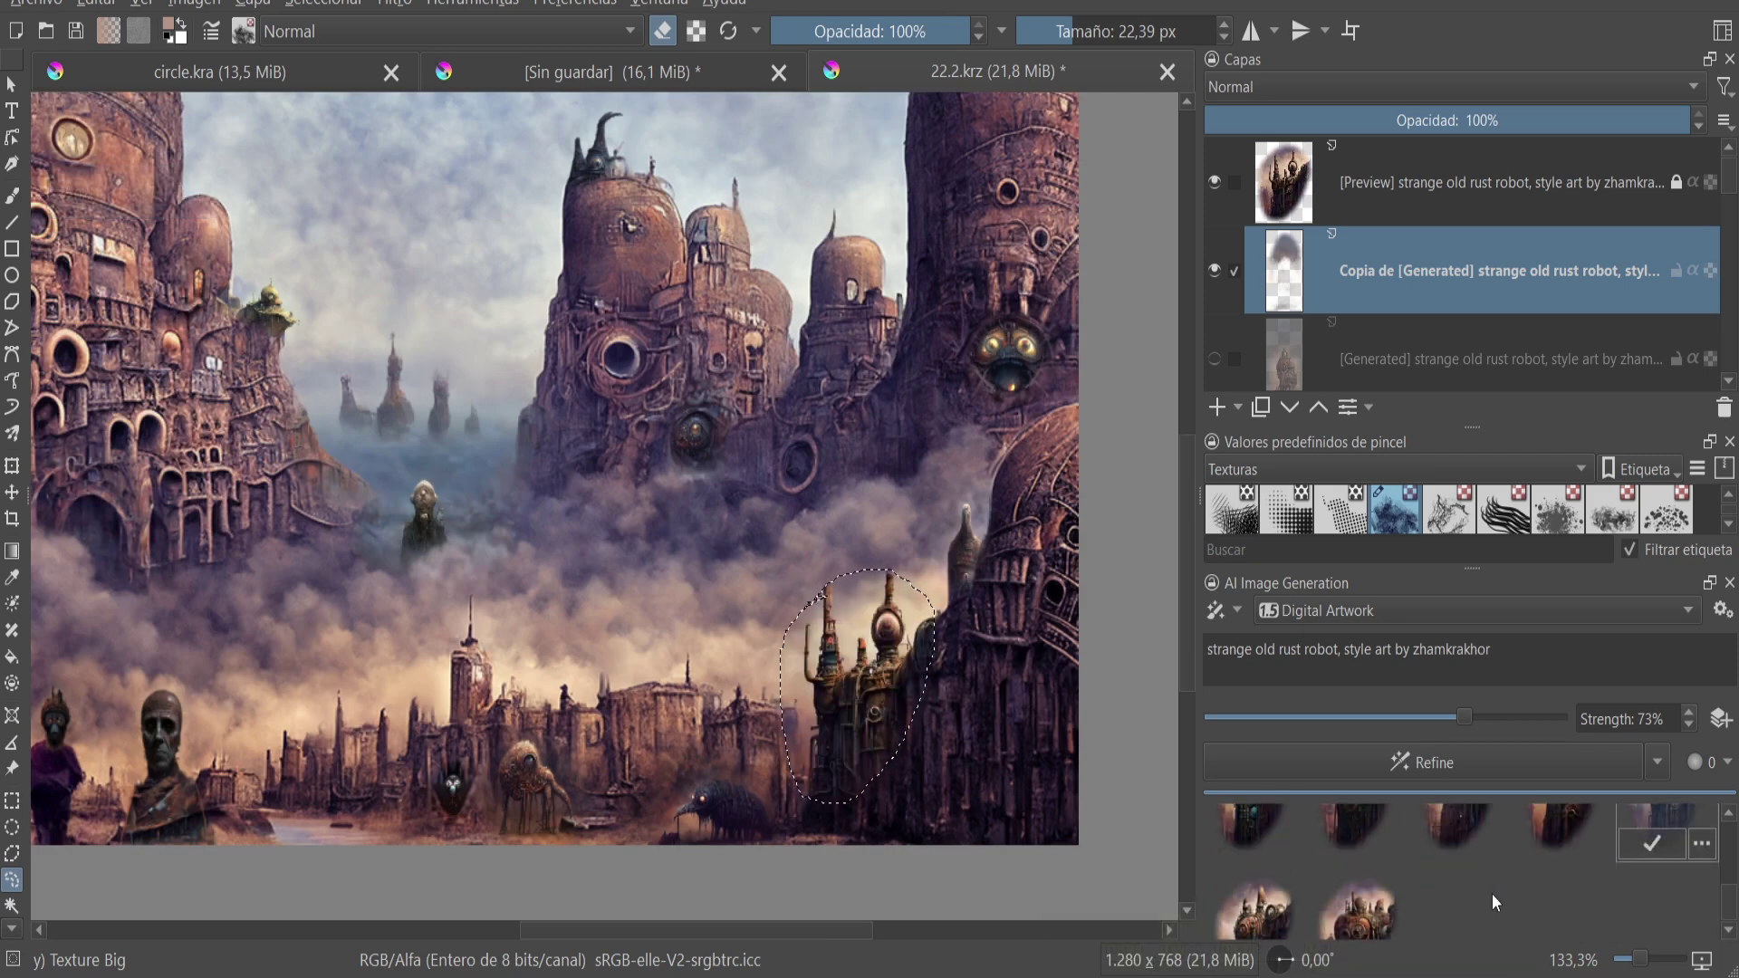
key(Left)
key(Return)
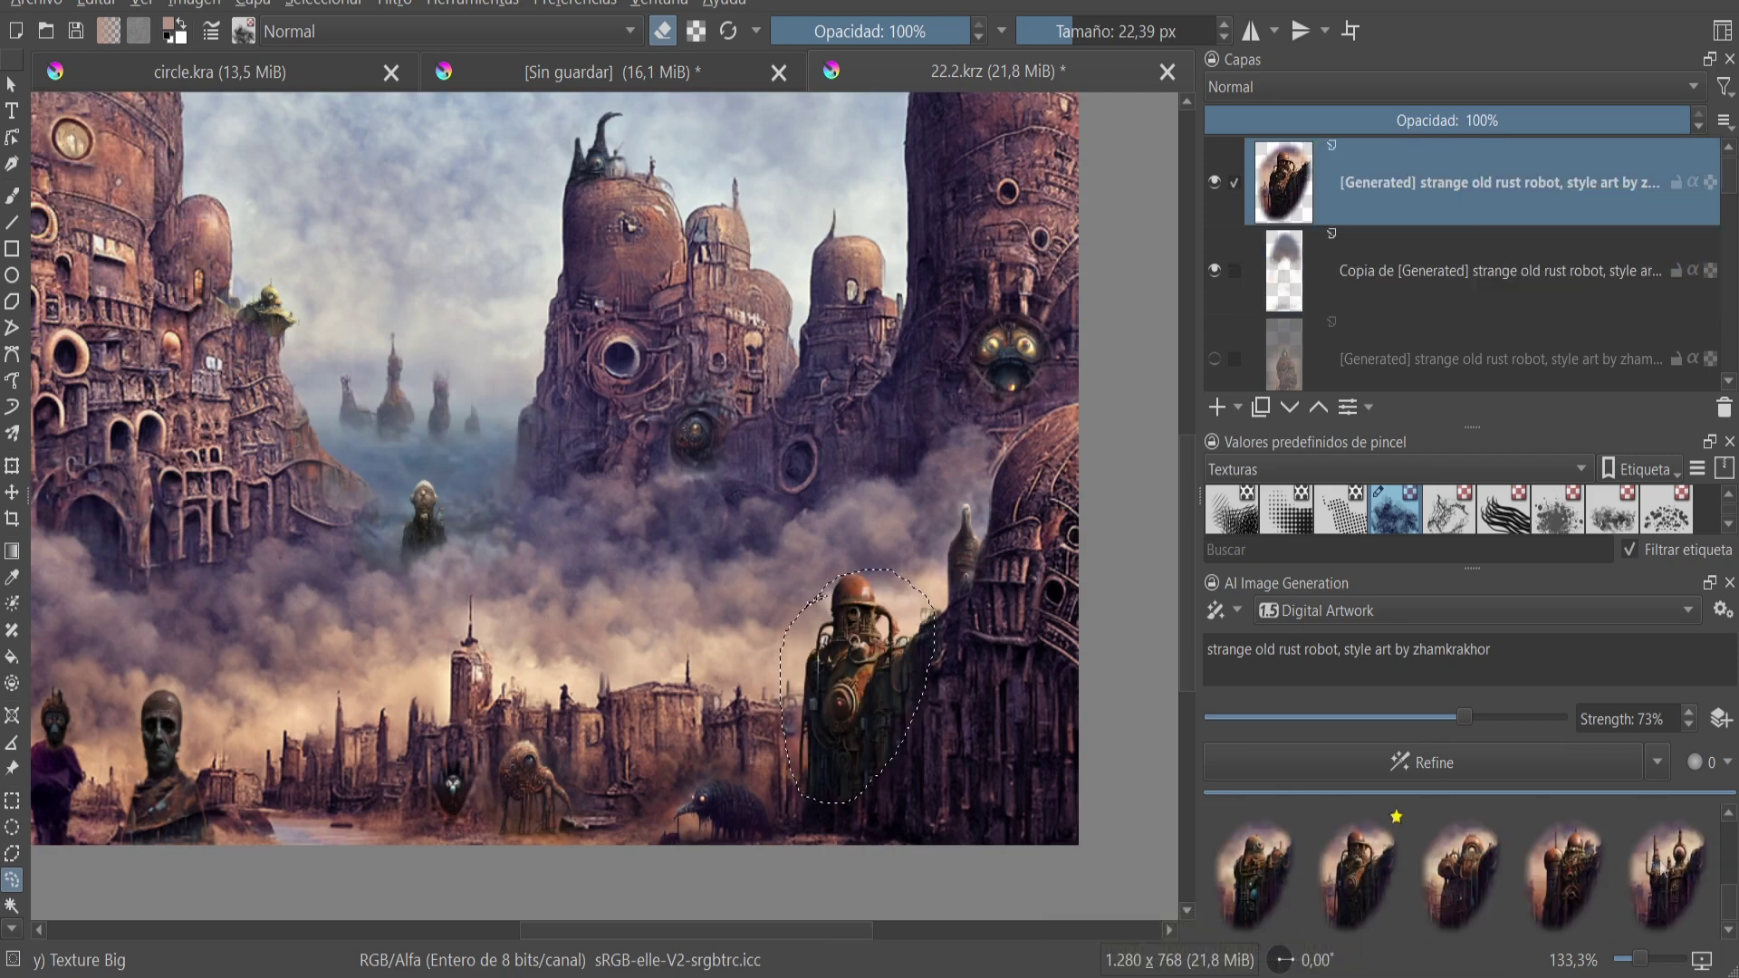
key(Right)
key(Right)
key(Right)
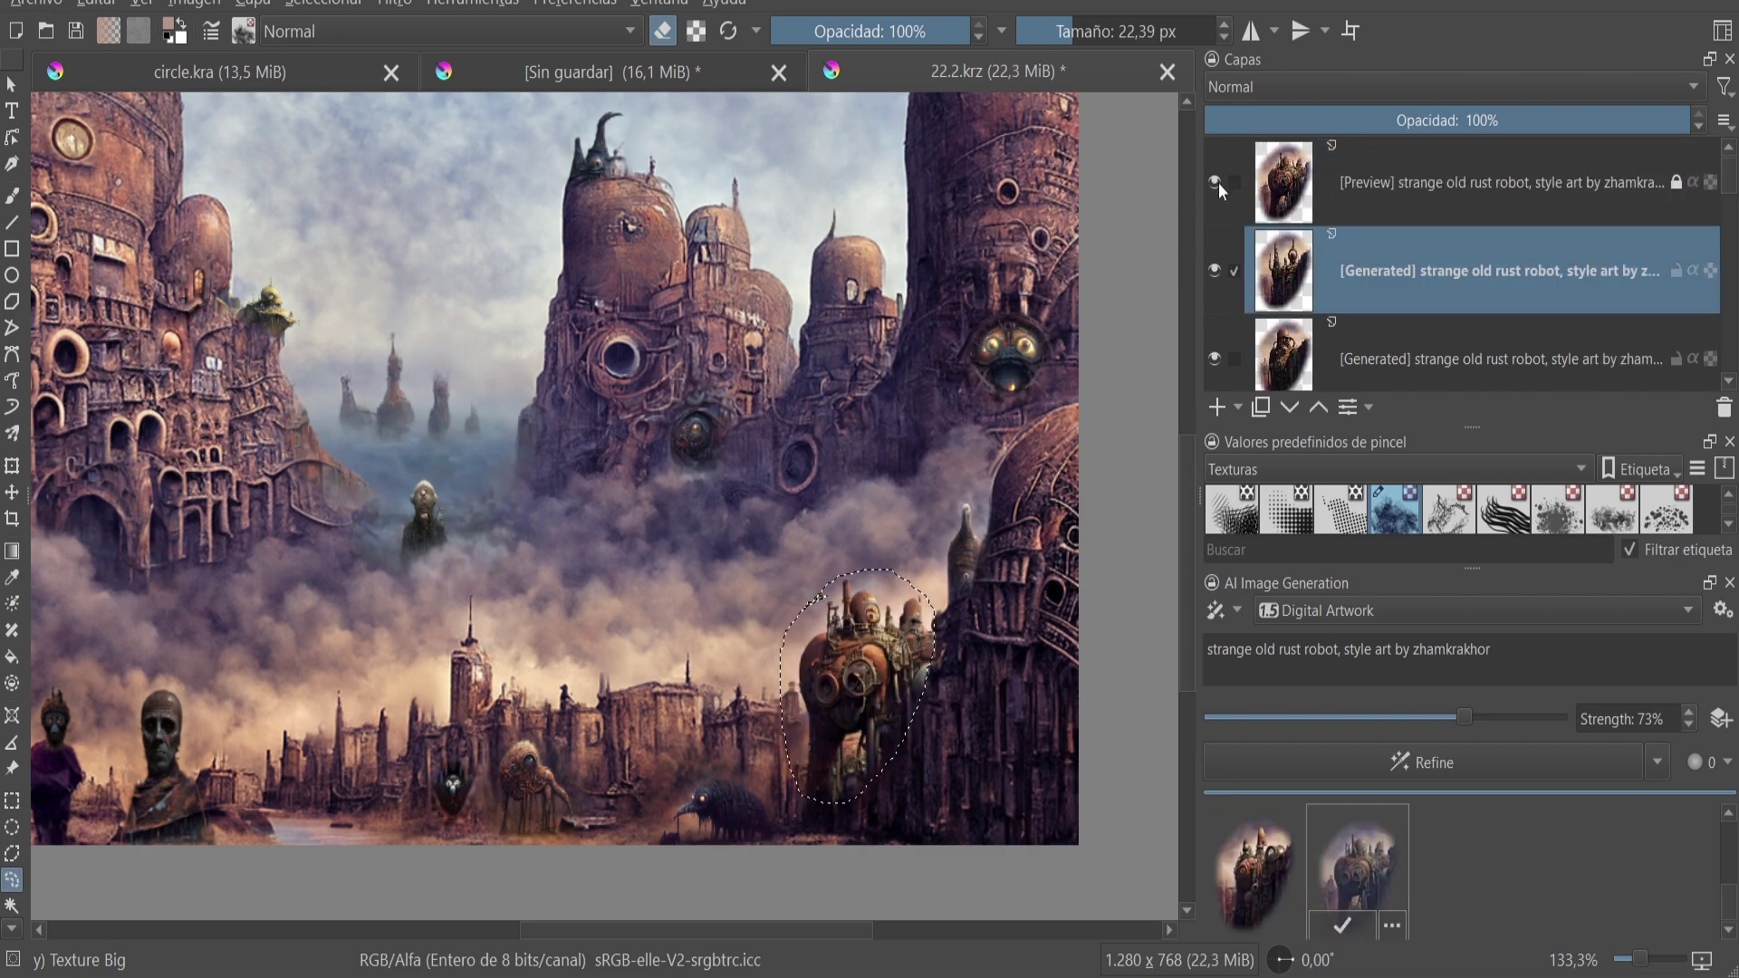
scroll(611, 505, down, 1)
scroll(611, 505, down, 1)
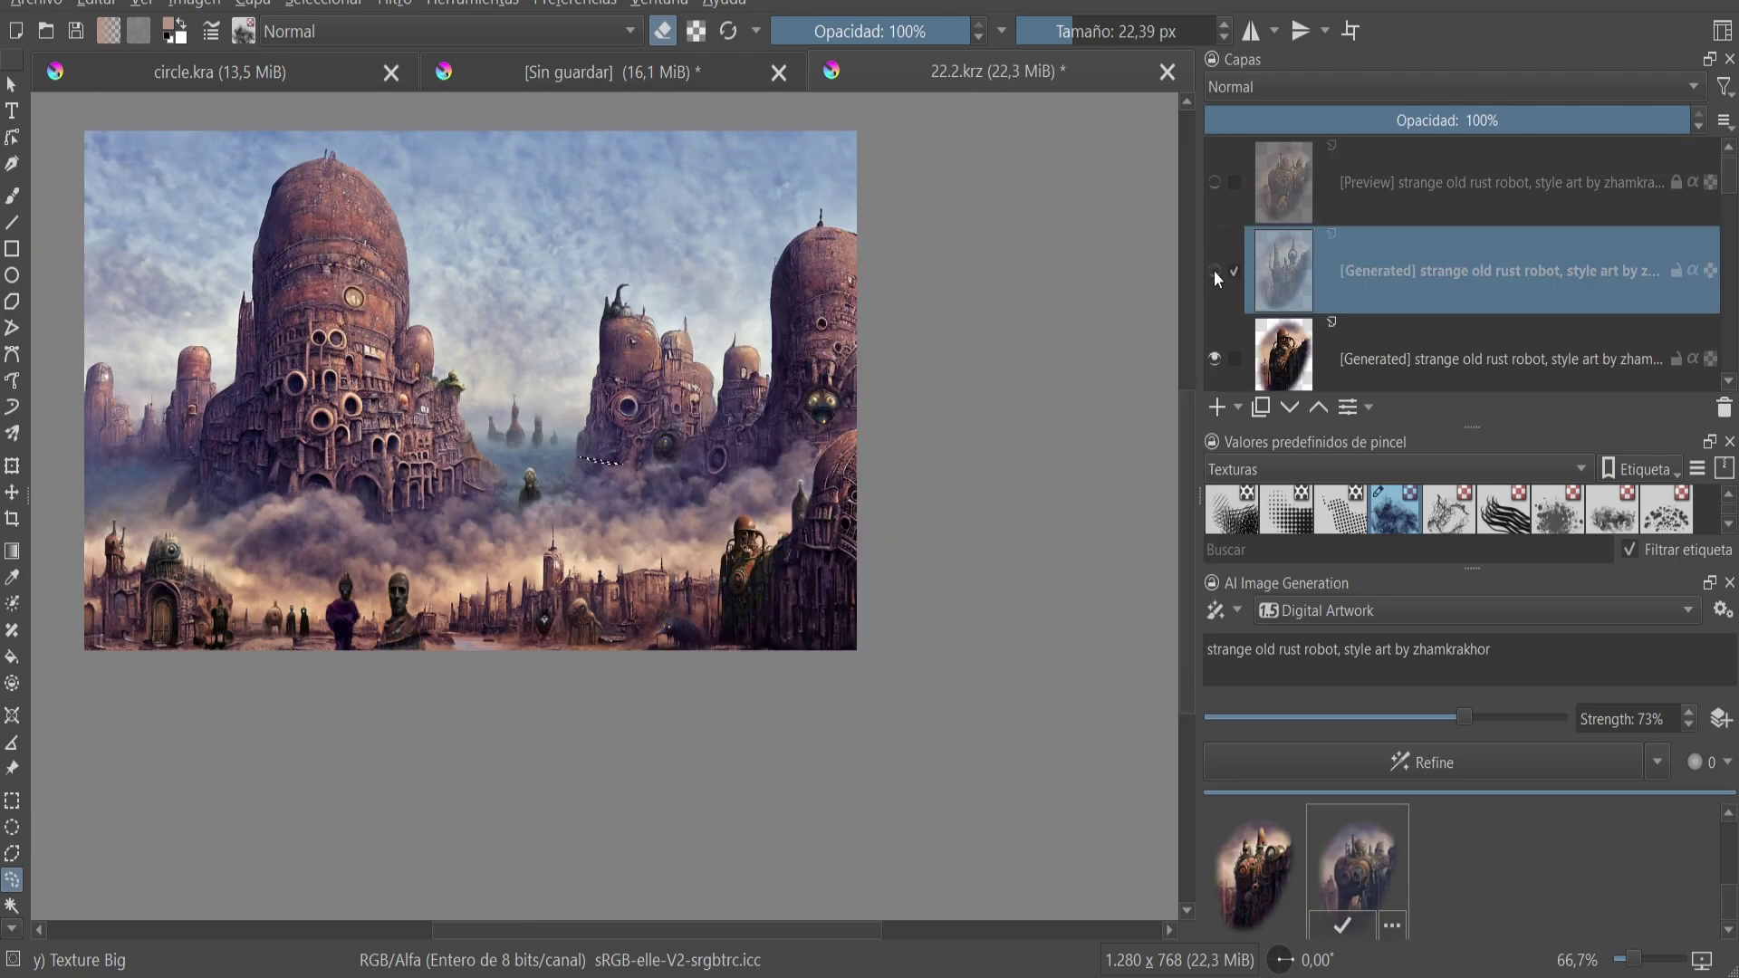
- Deselect and erase around the new robot at 55% opacity to blend it in
scroll(704, 505, up, 2)
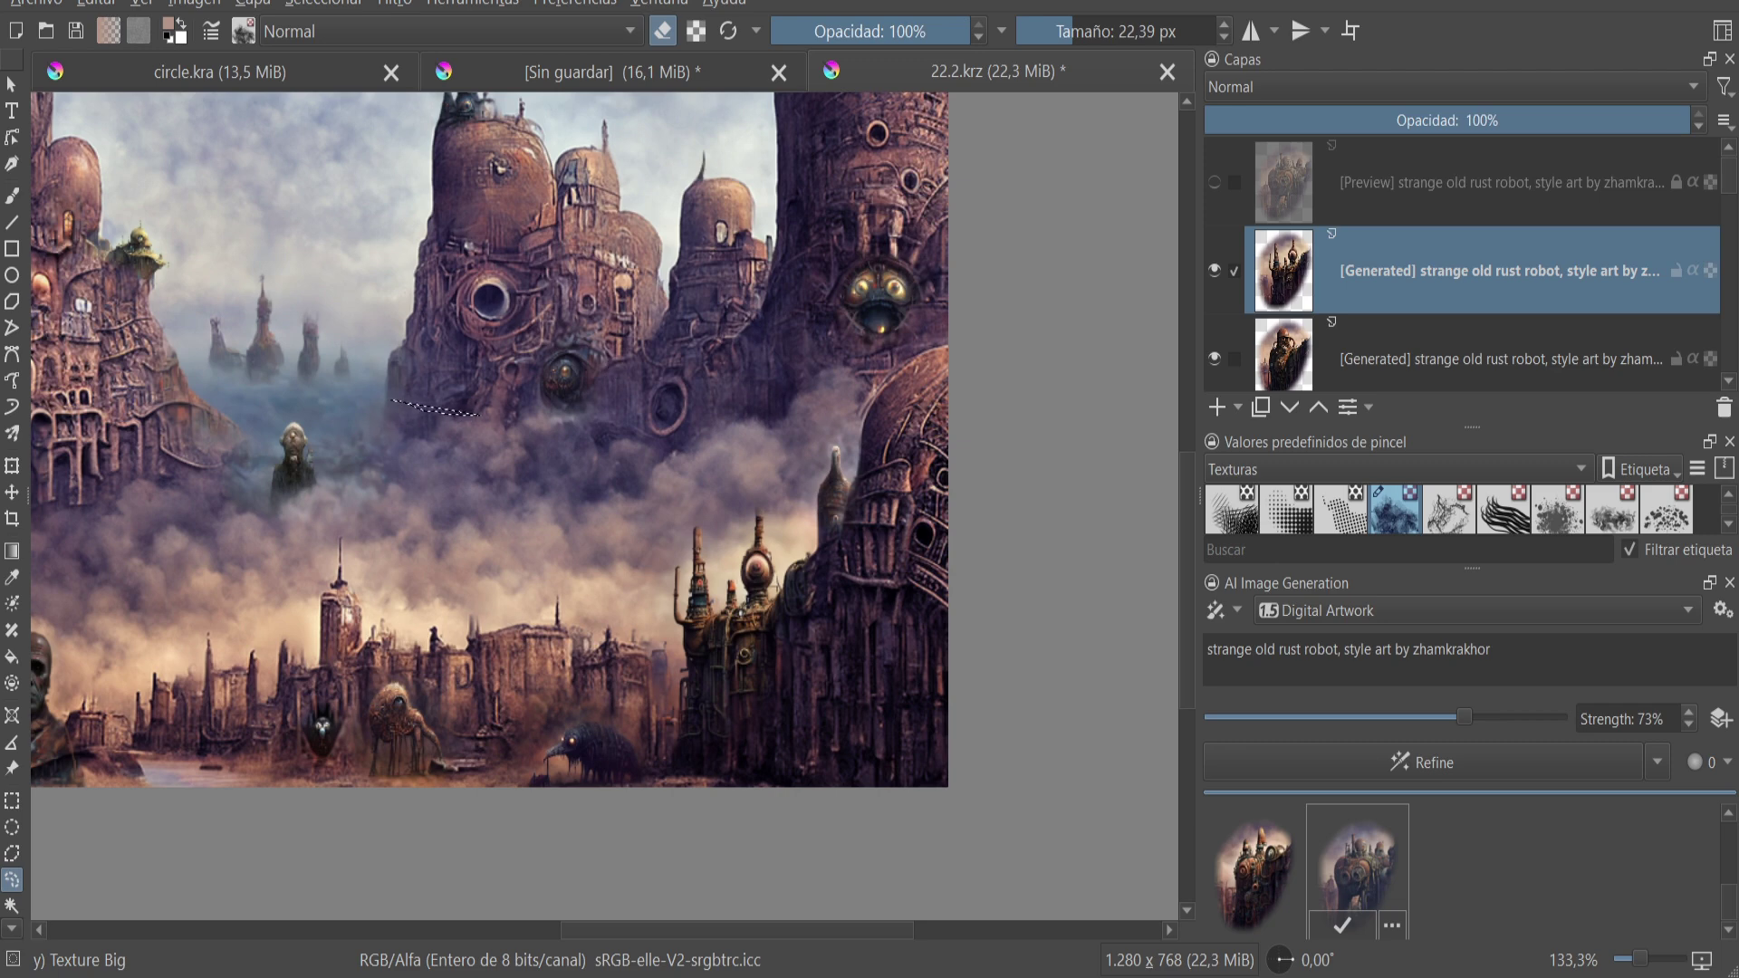
key(ctrl+shift+a)
key(b)
mouse_move(689, 634)
mouse_down()
mouse_move(698, 534)
mouse_move(738, 530)
mouse_move(729, 594)
mouse_move(693, 543)
mouse_move(684, 733)
mouse_up()
drag(698, 576, 703, 561)
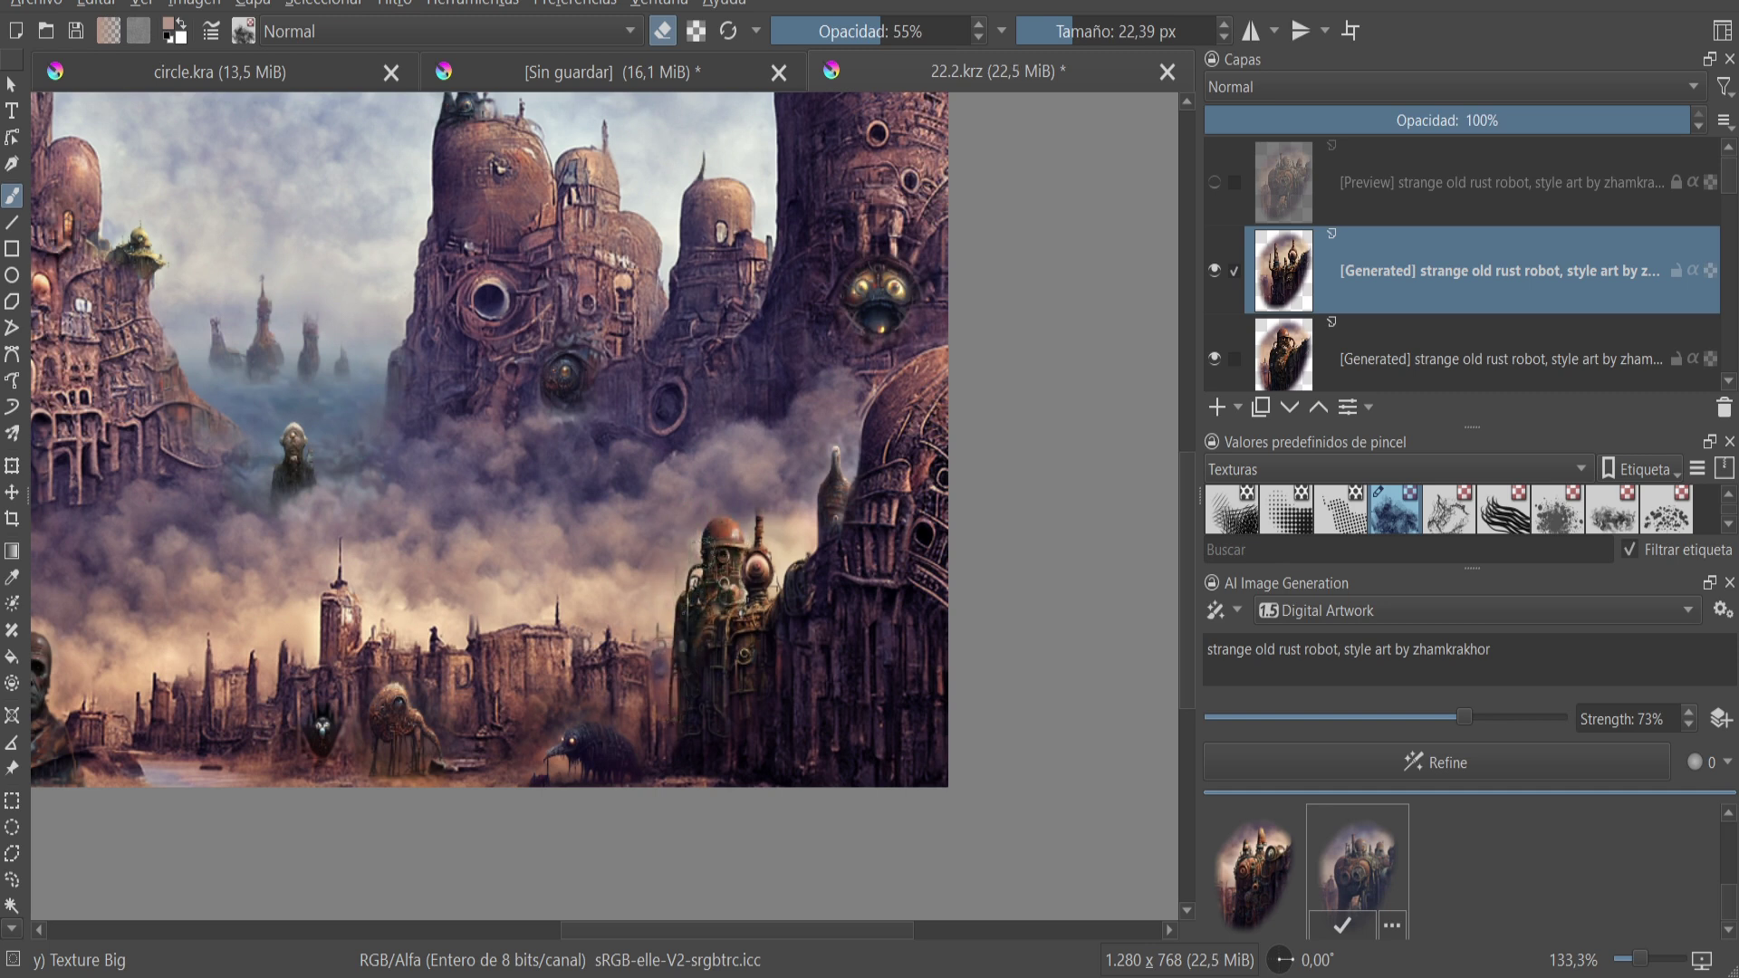
drag(761, 561, 743, 675)
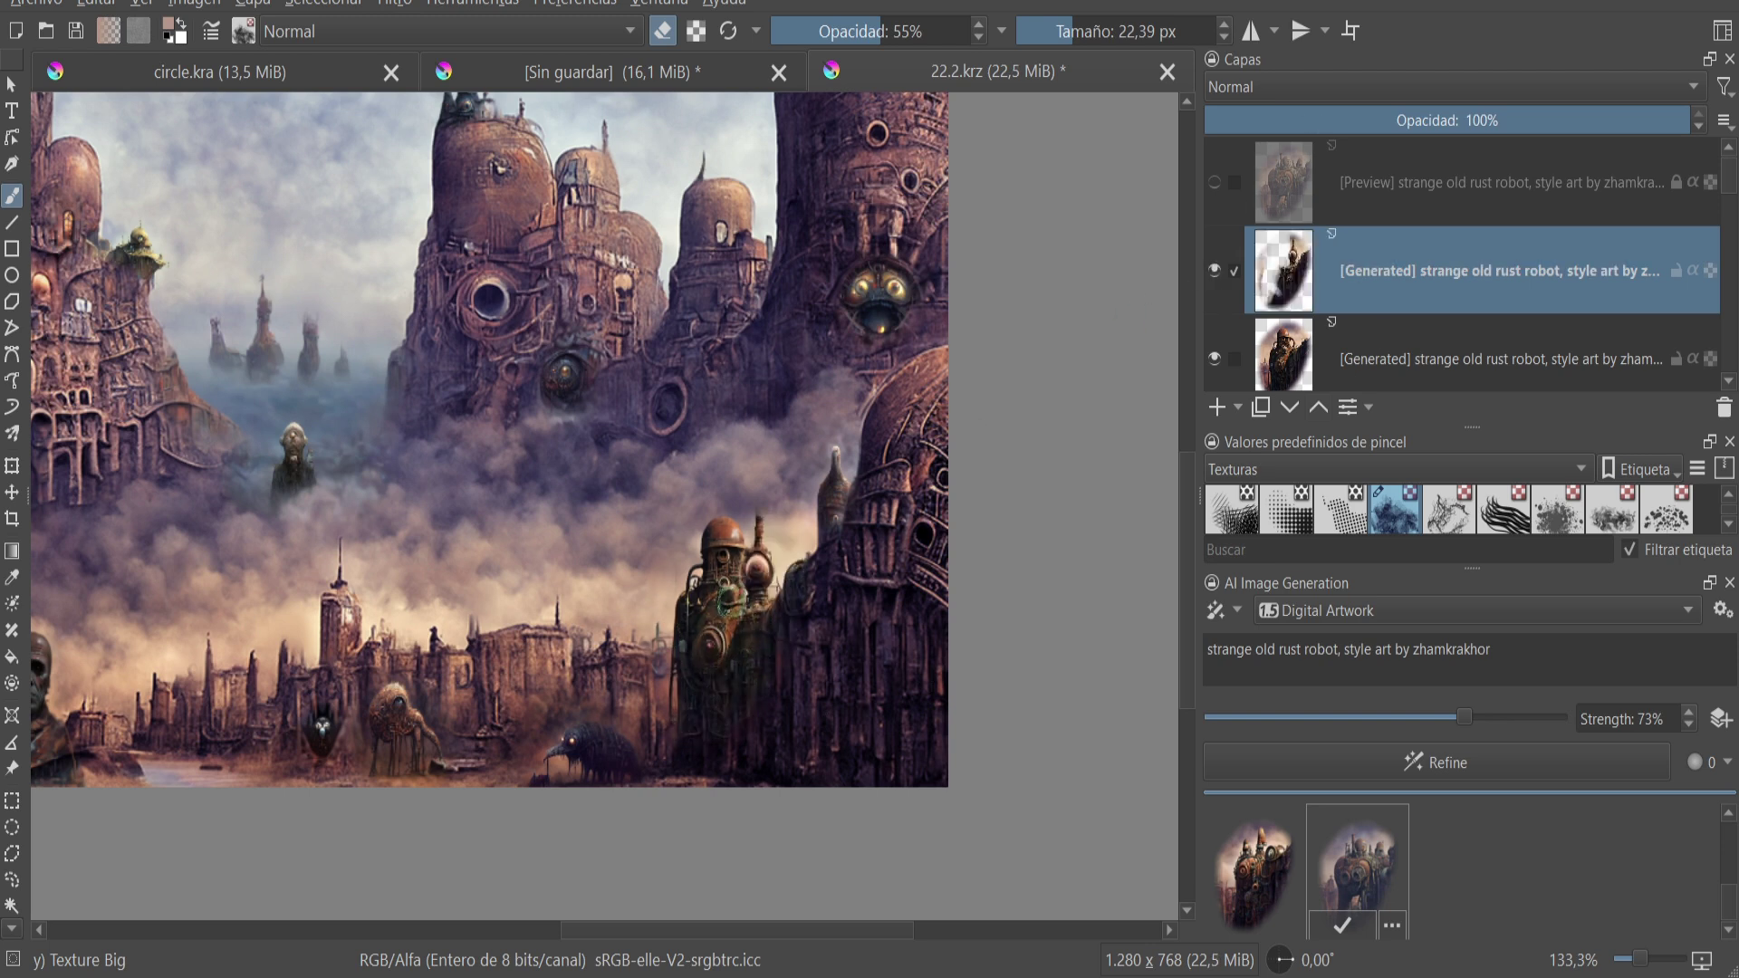
drag(761, 562, 706, 743)
- Erase more of the robot area at 77% opacity, then select the lower generated layer
click(923, 31)
drag(654, 616, 758, 718)
key(Page_Down)
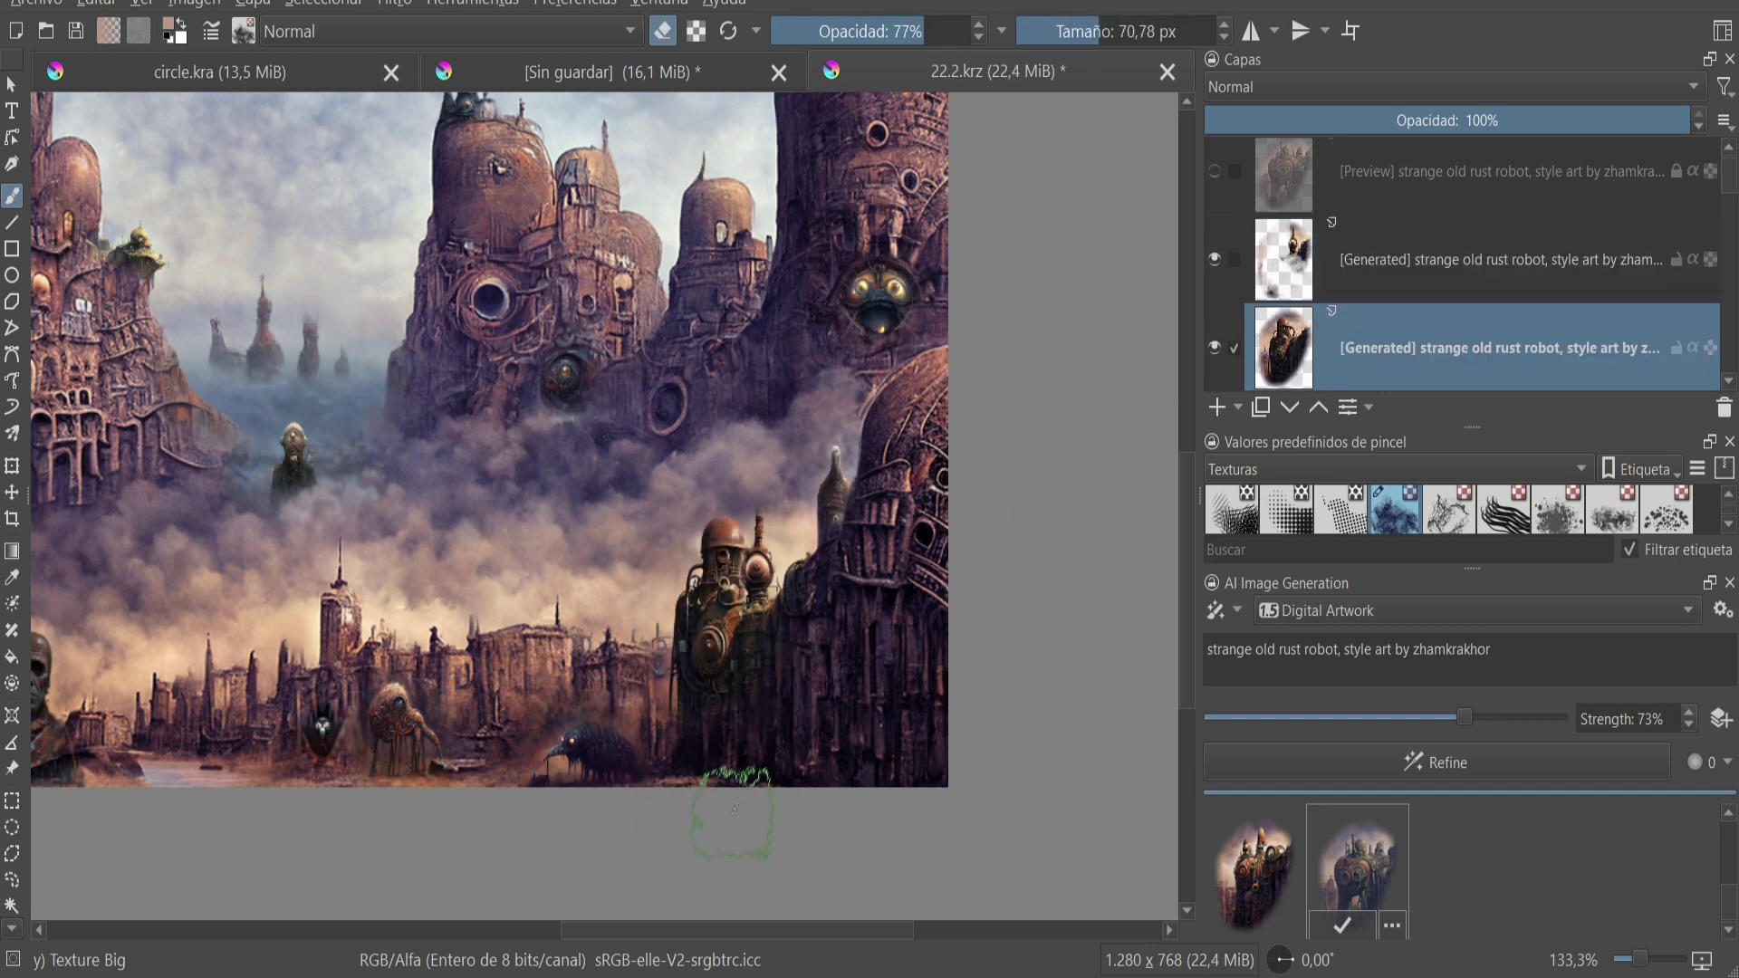
scroll(489, 440, down, 2)
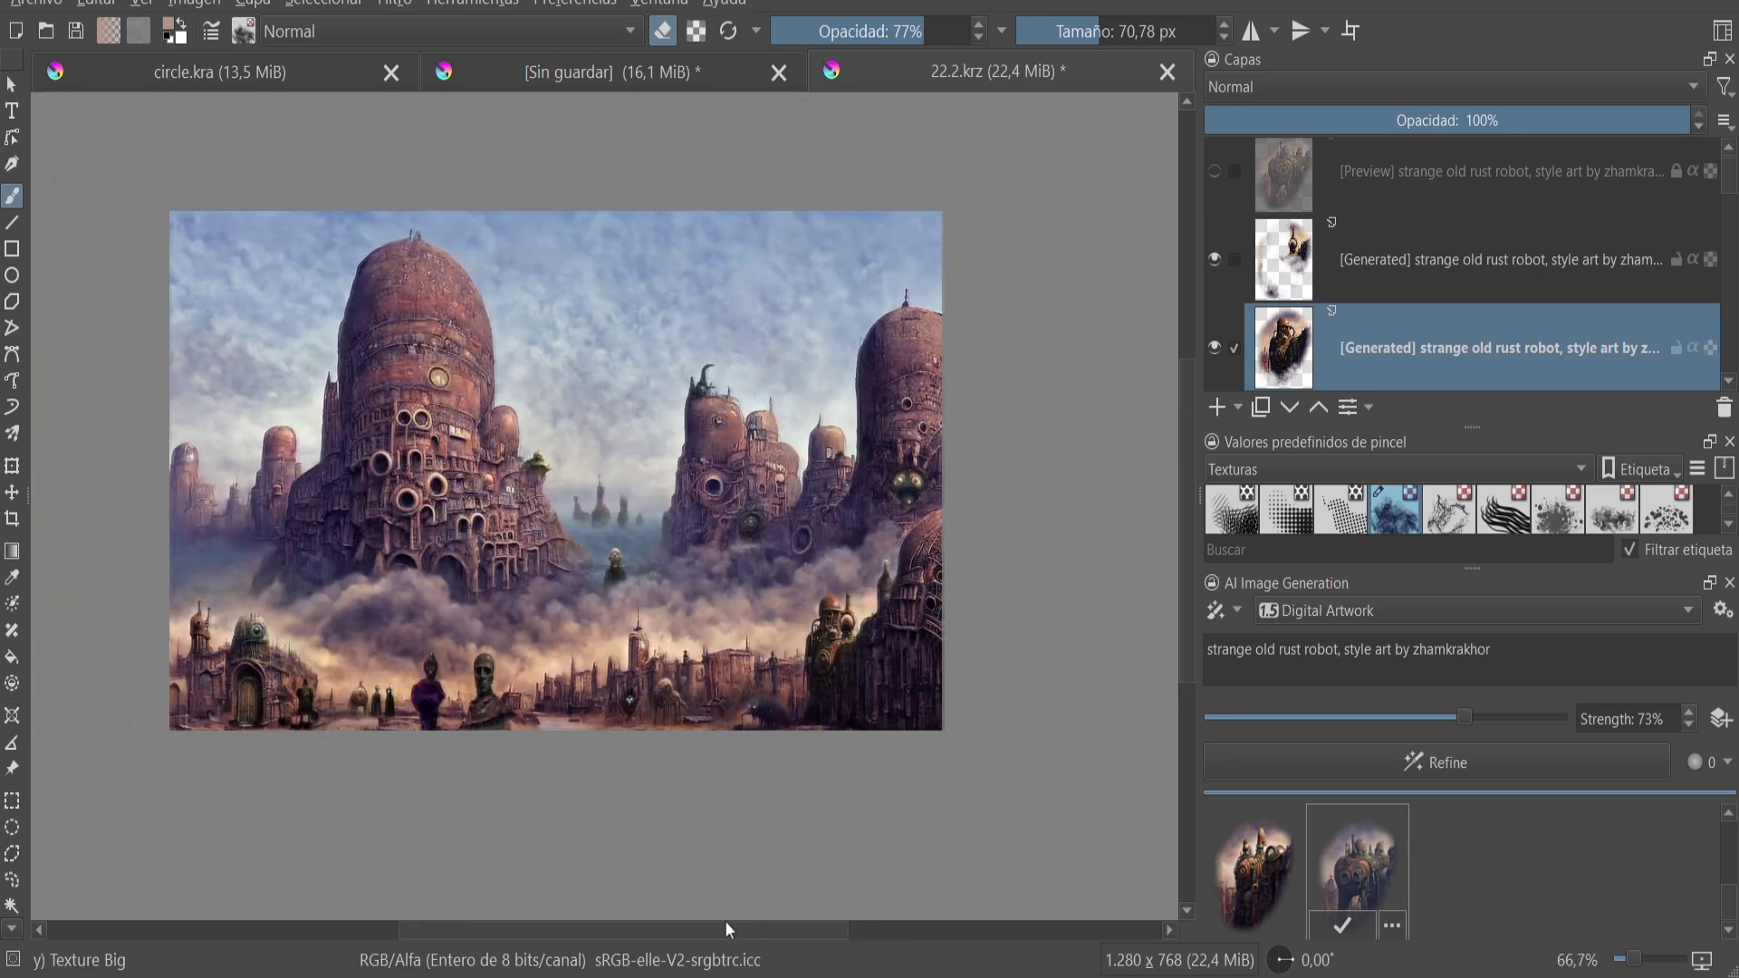
- Outline the robot area at the right edge of the city for a new refine
scroll(489, 439, up, 2)
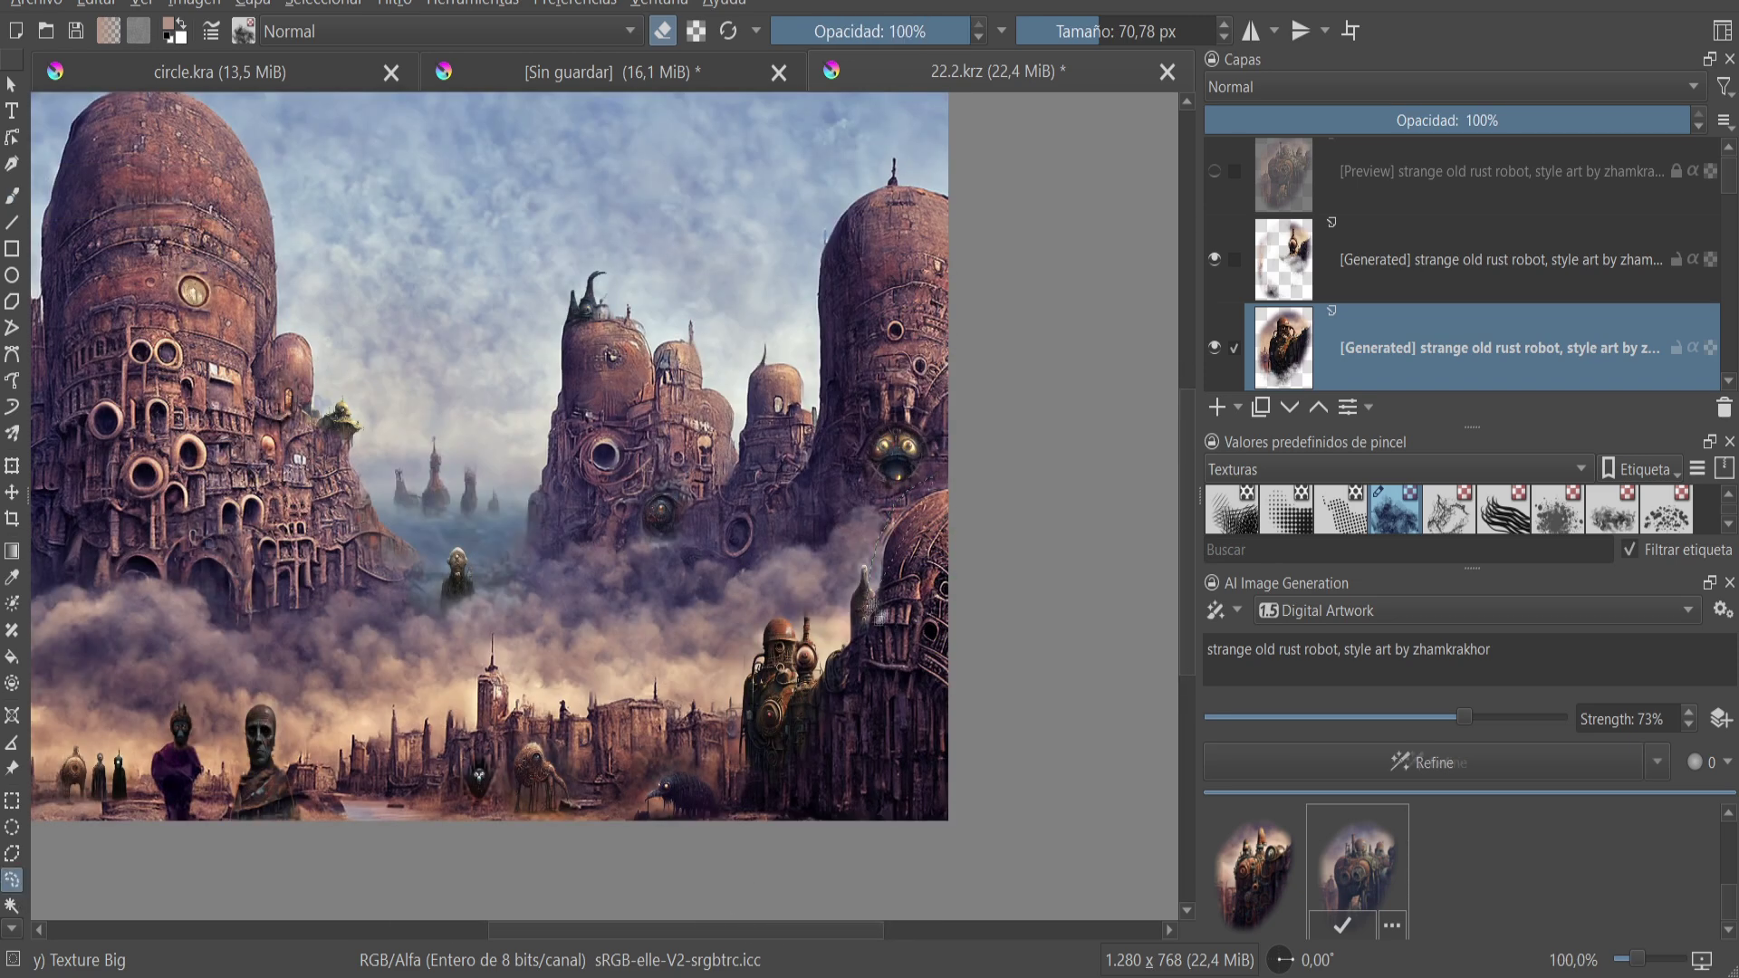
drag(958, 486, 953, 480)
scroll(447, 449, down, 2)
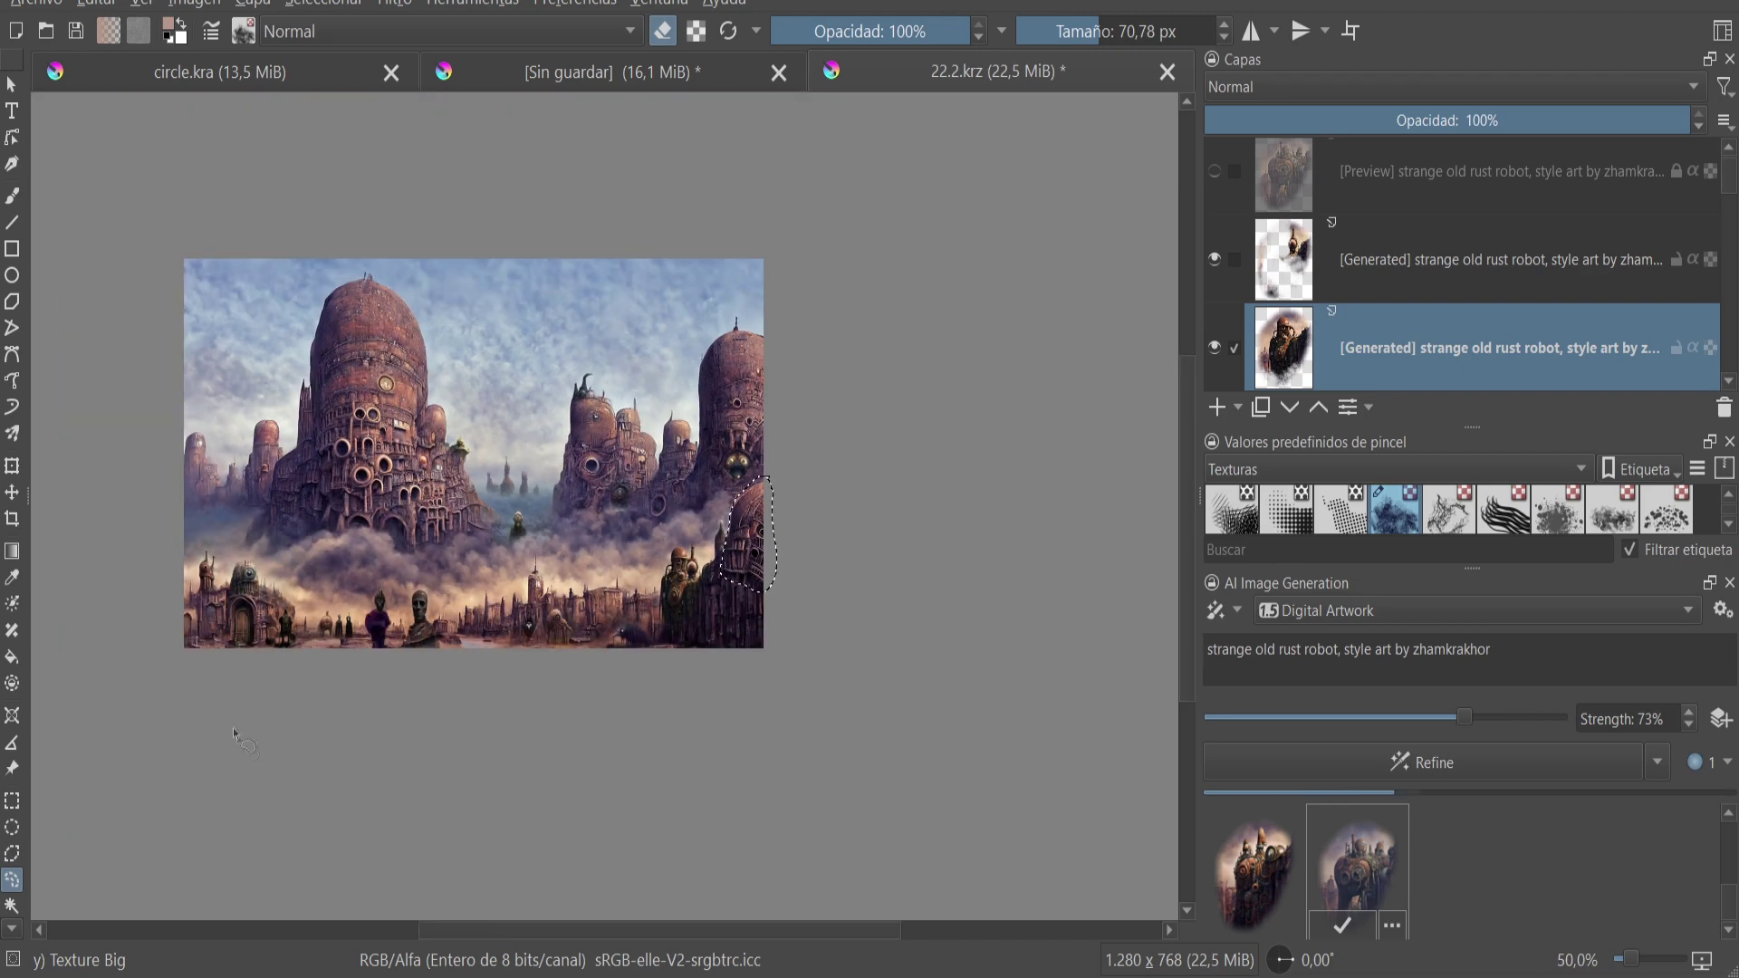
scroll(118, 496, up, 3)
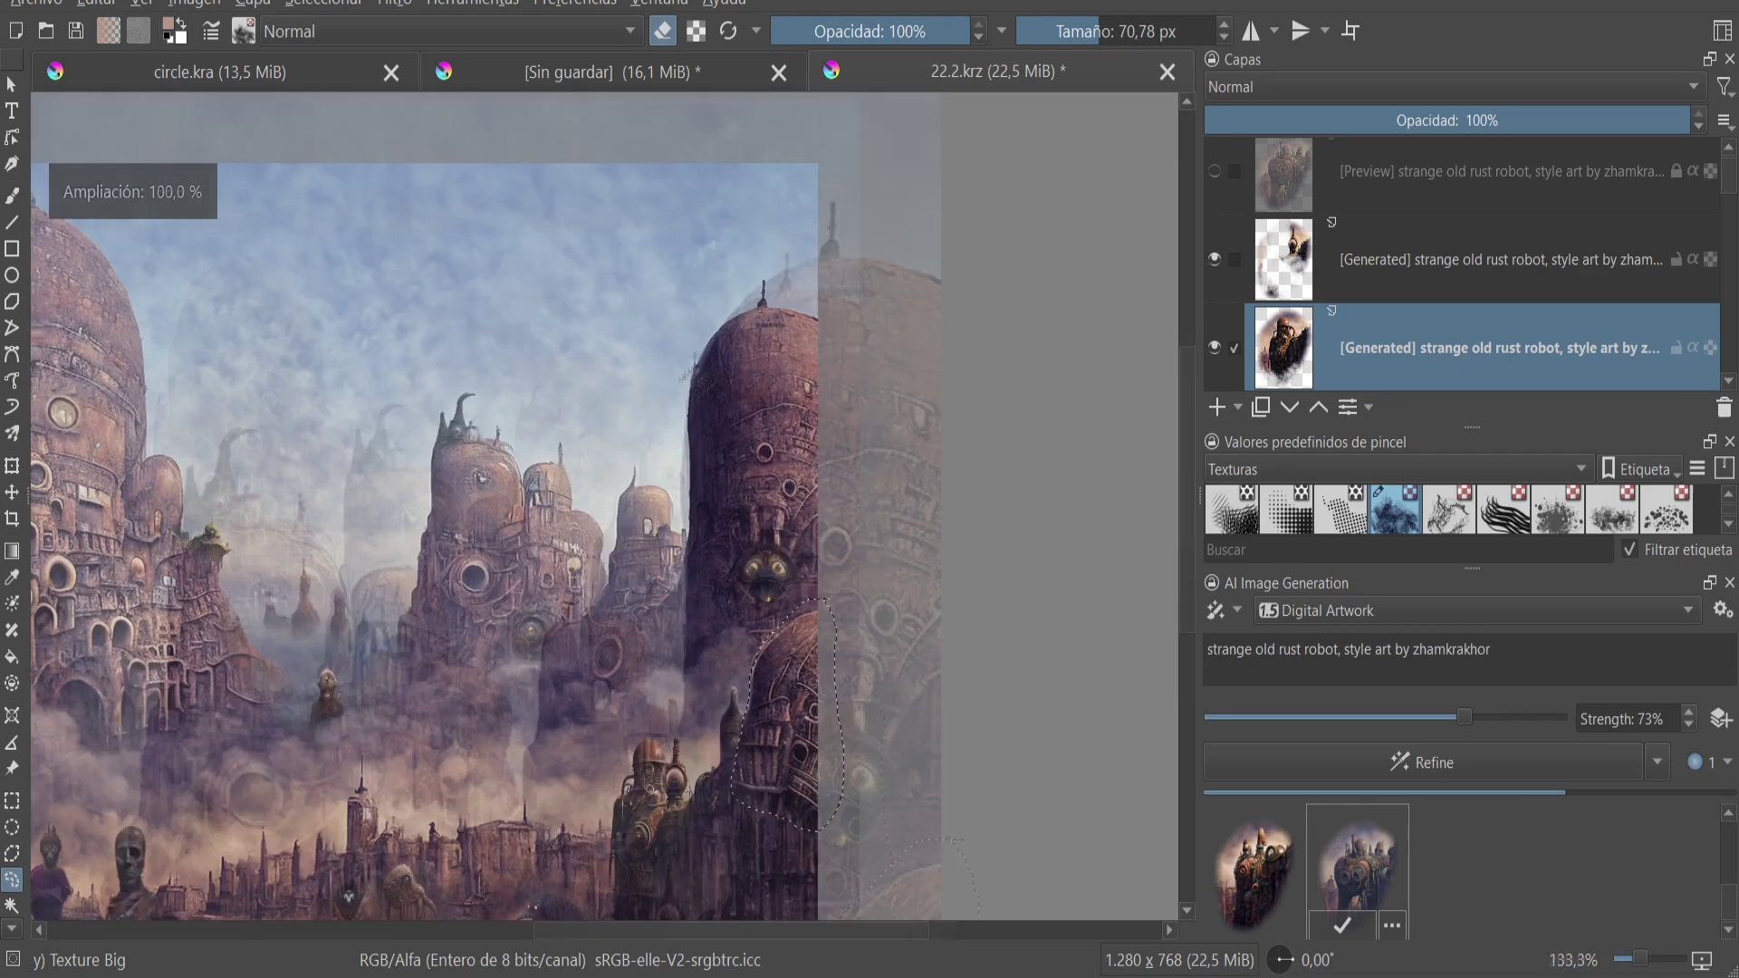
scroll(118, 496, down, 2)
scroll(1405, 243, down, 2)
scroll(1405, 232, down, 5)
scroll(1405, 232, up, 3)
scroll(1405, 230, up, 2)
scroll(1336, 271, down, 2)
scroll(1331, 263, up, 2)
scroll(1328, 256, down, 3)
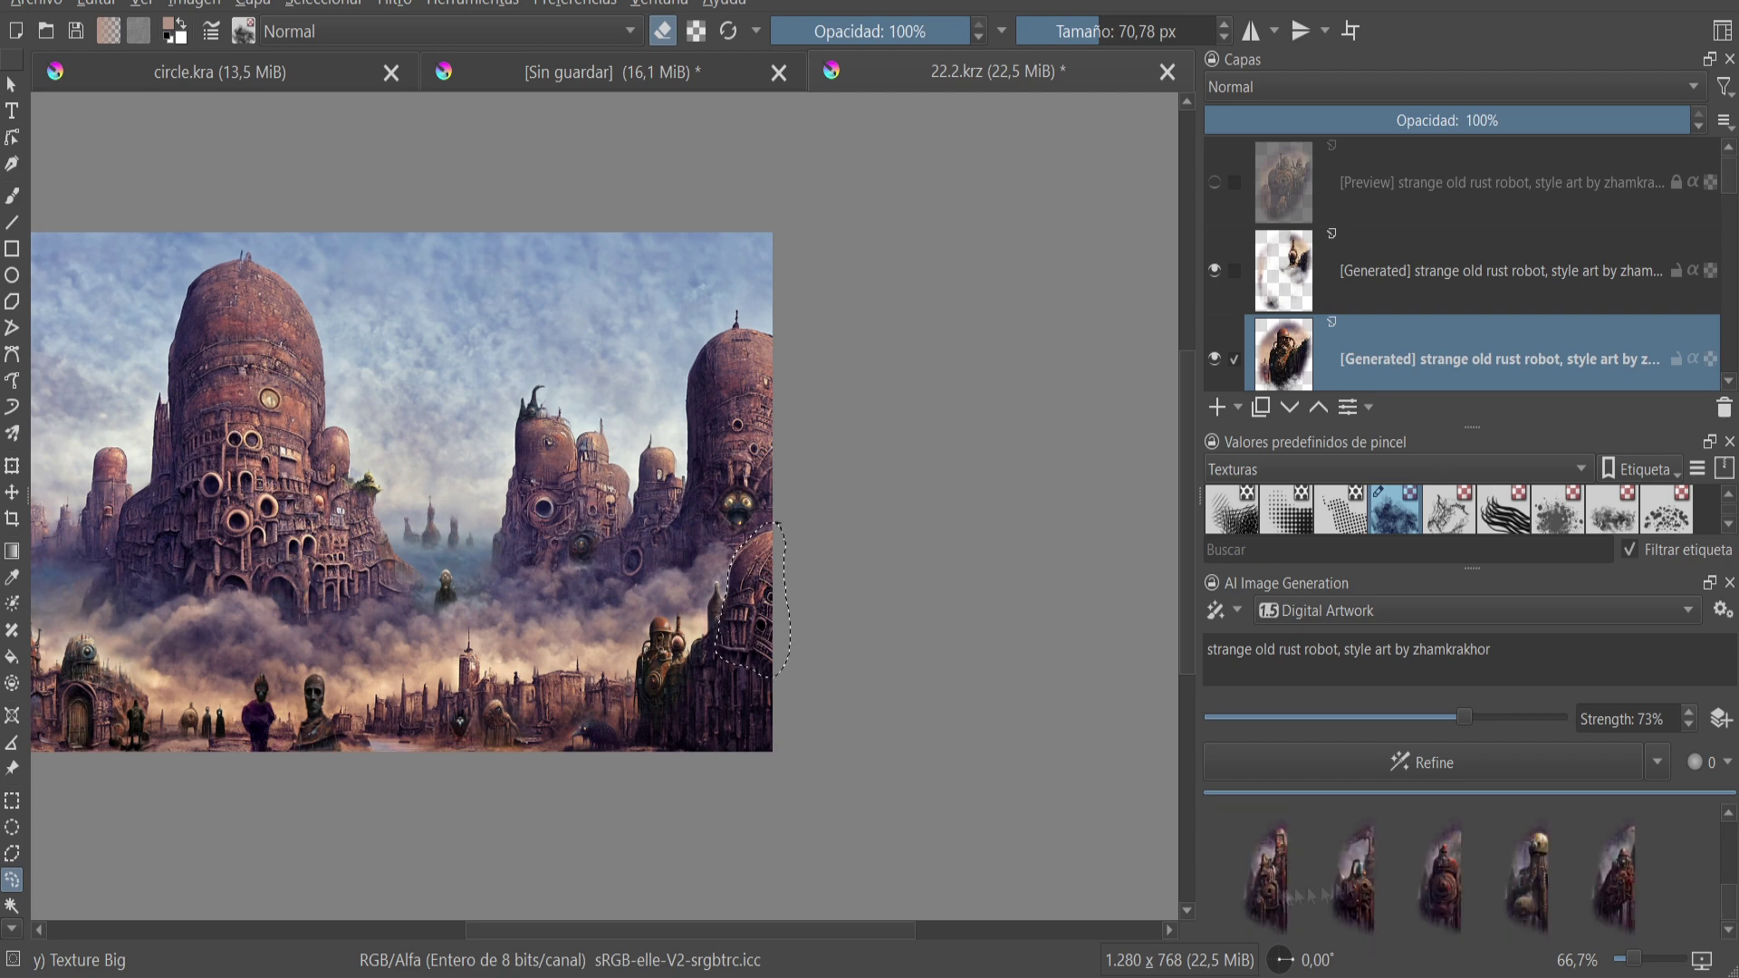
scroll(693, 652, up, 1)
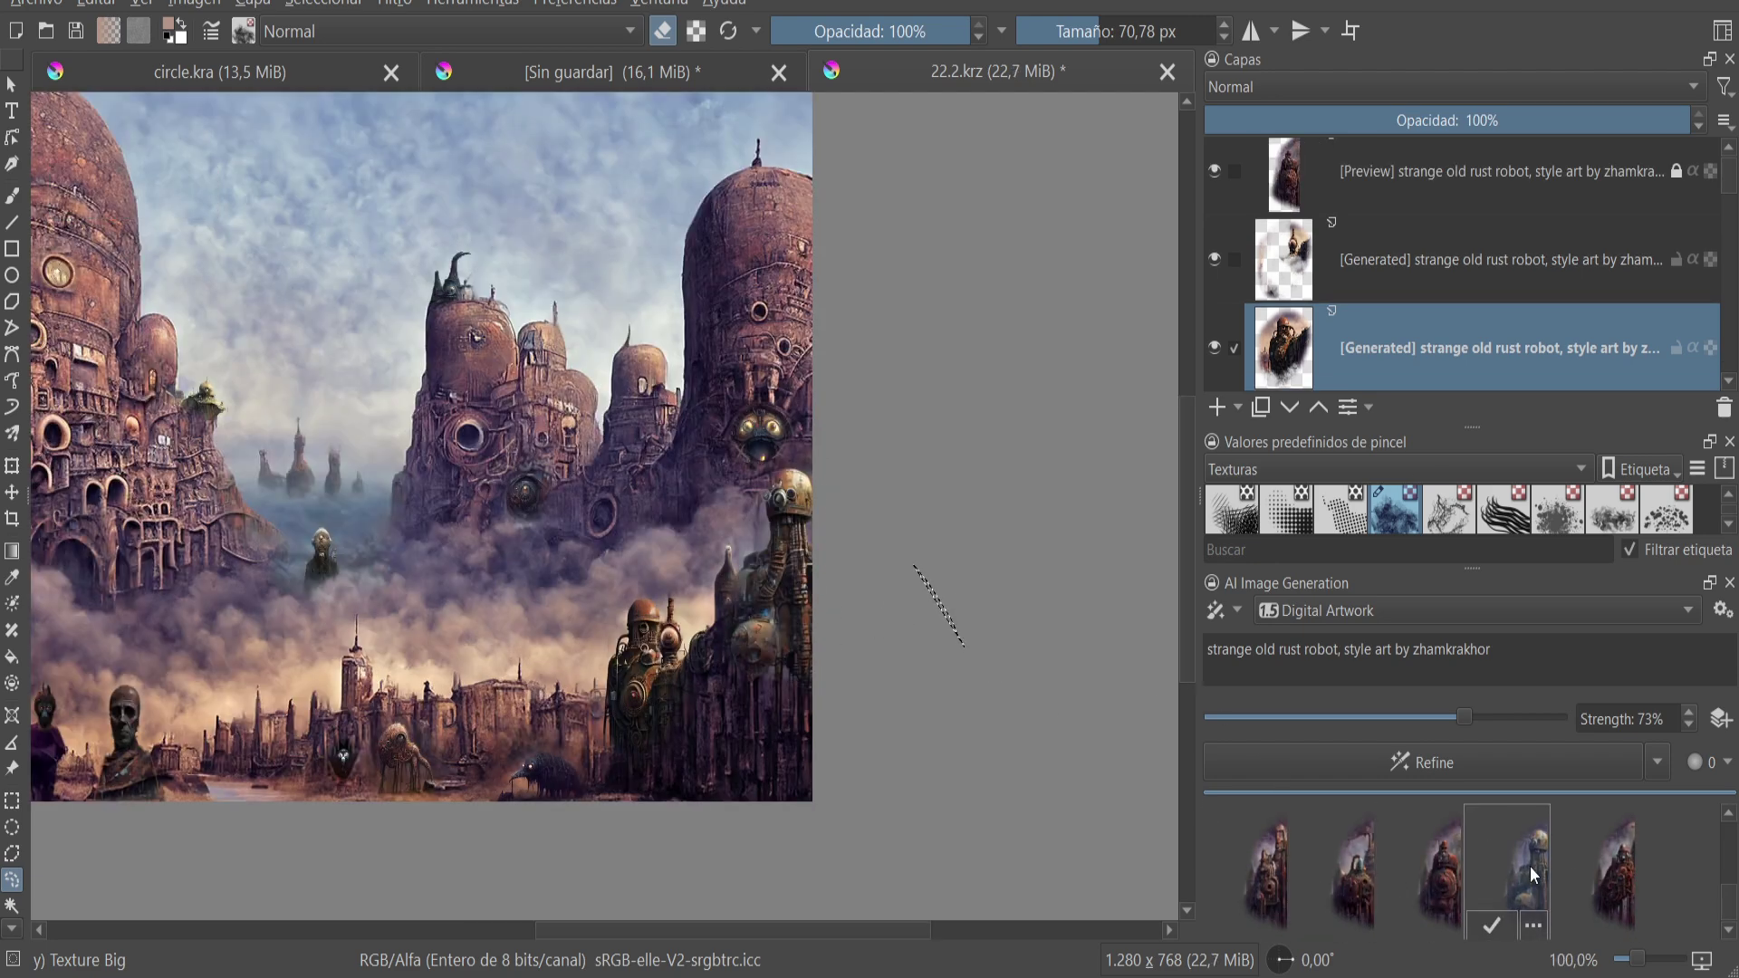
scroll(1449, 874, down, 2)
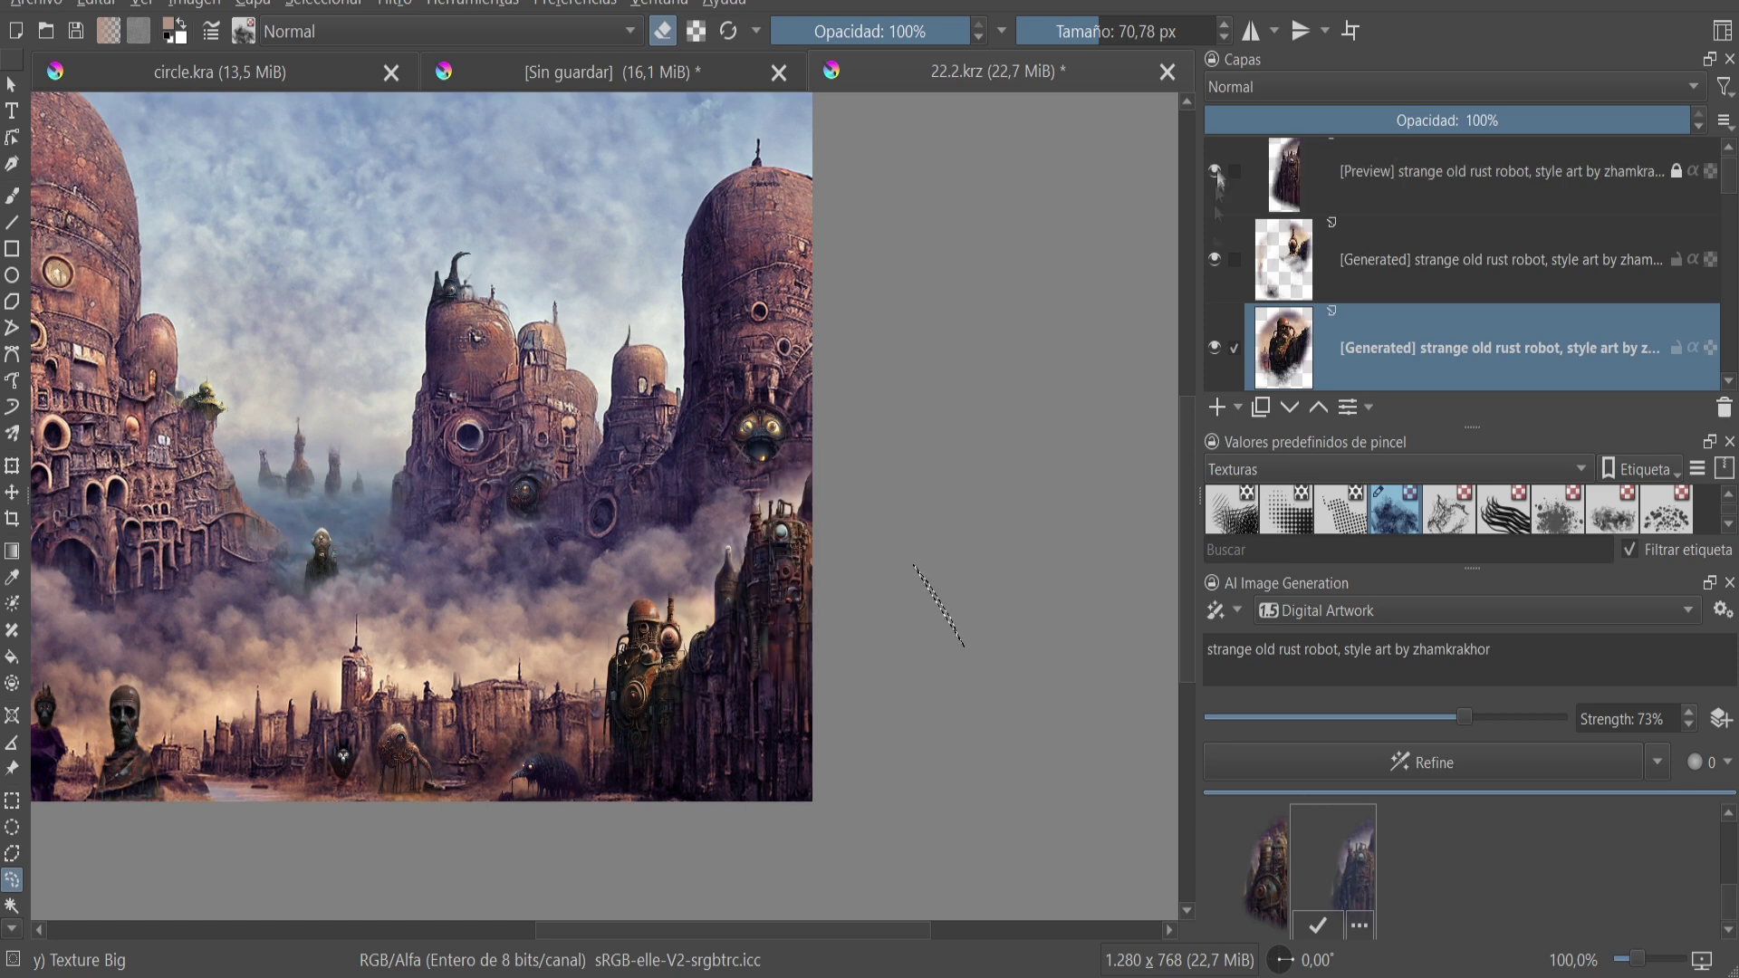
- Preview the second and fifth robot results and keep the fifth as a layer
click(1358, 886)
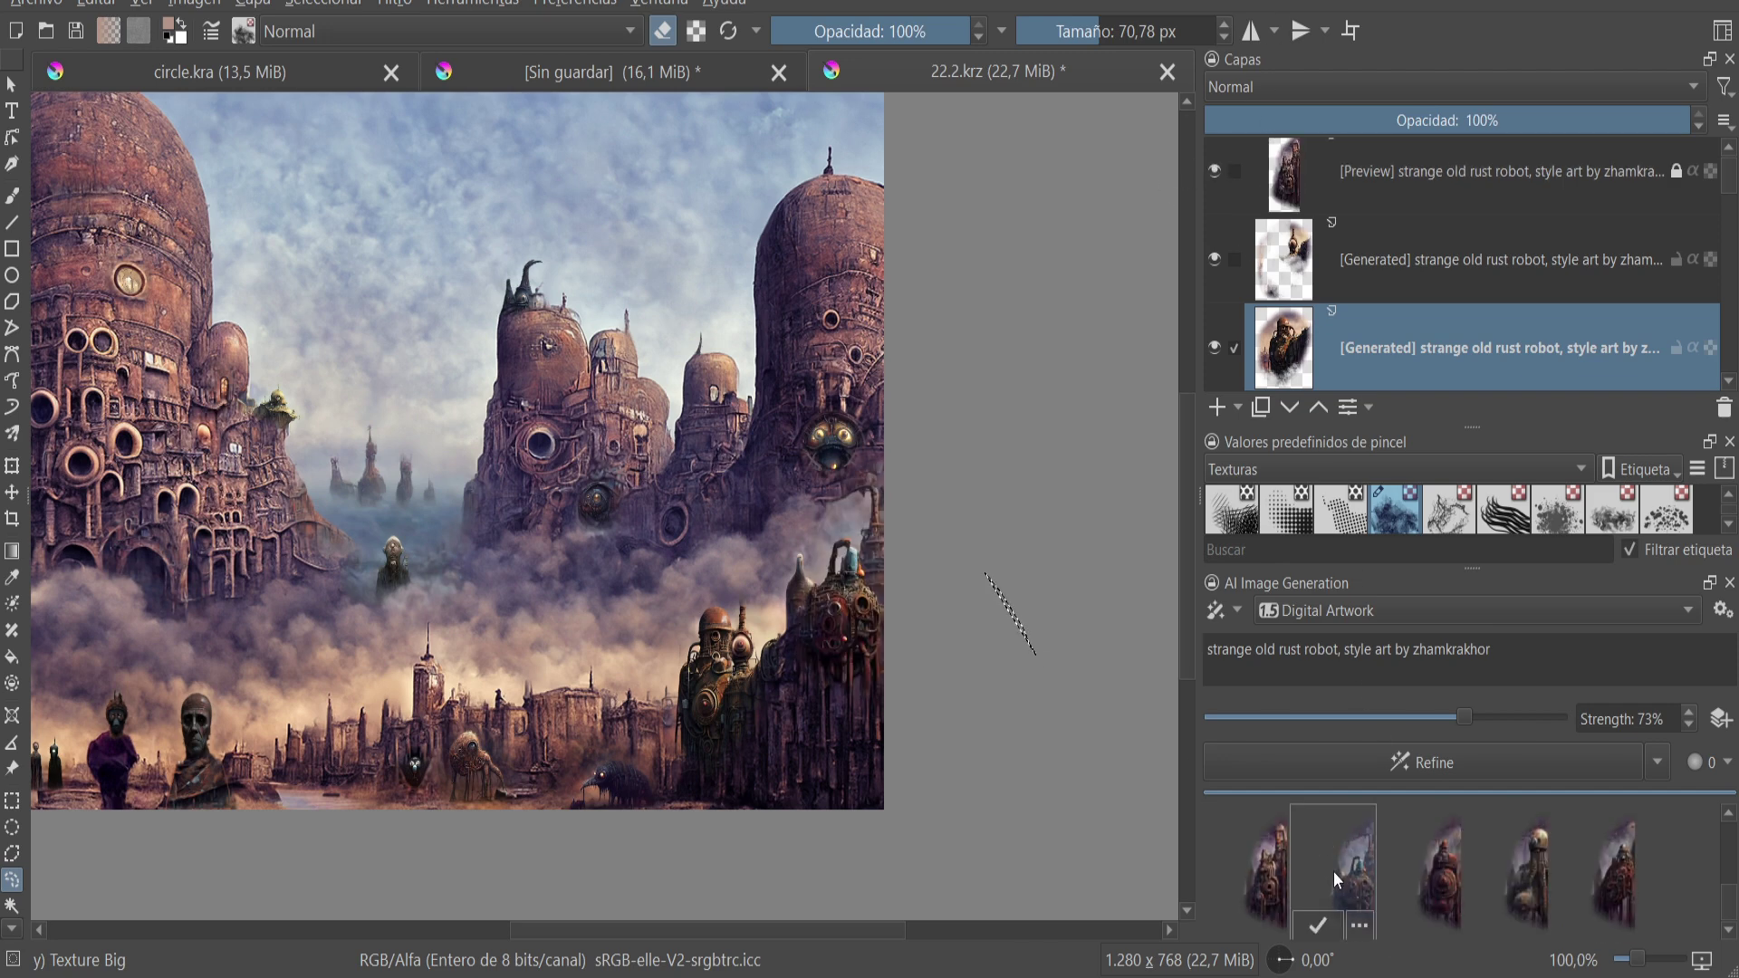
click(1537, 866)
click(1606, 877)
scroll(1033, 616, up, 1)
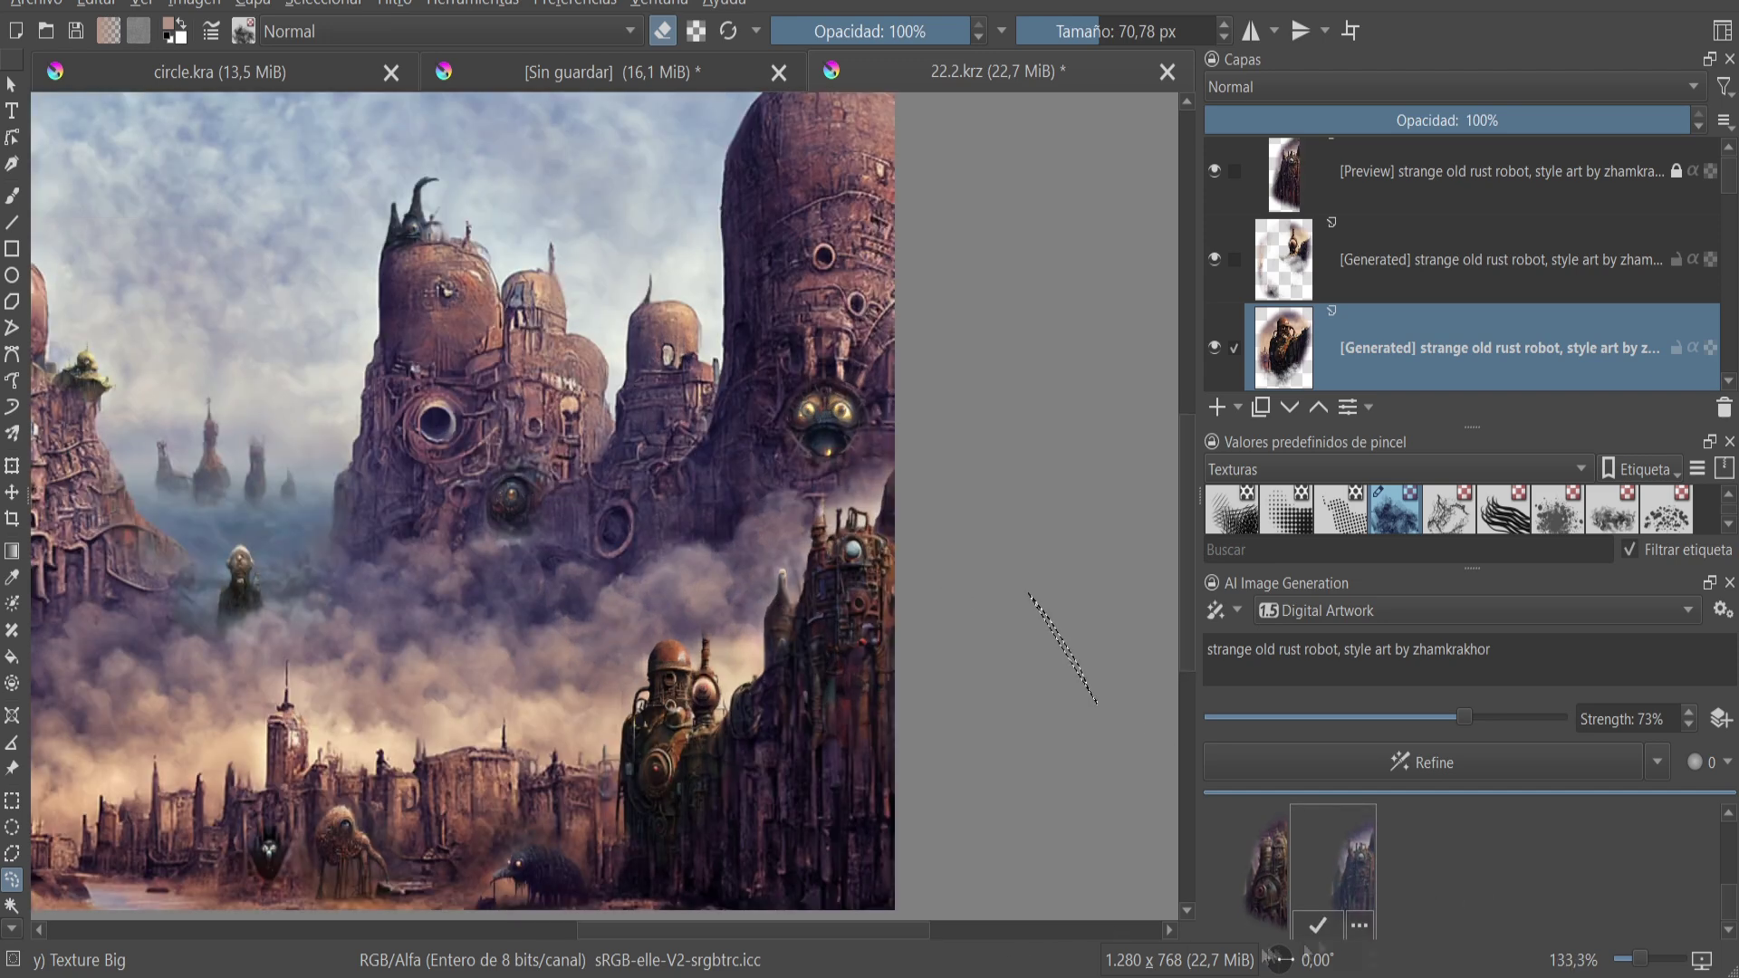
scroll(494, 422, up, 1)
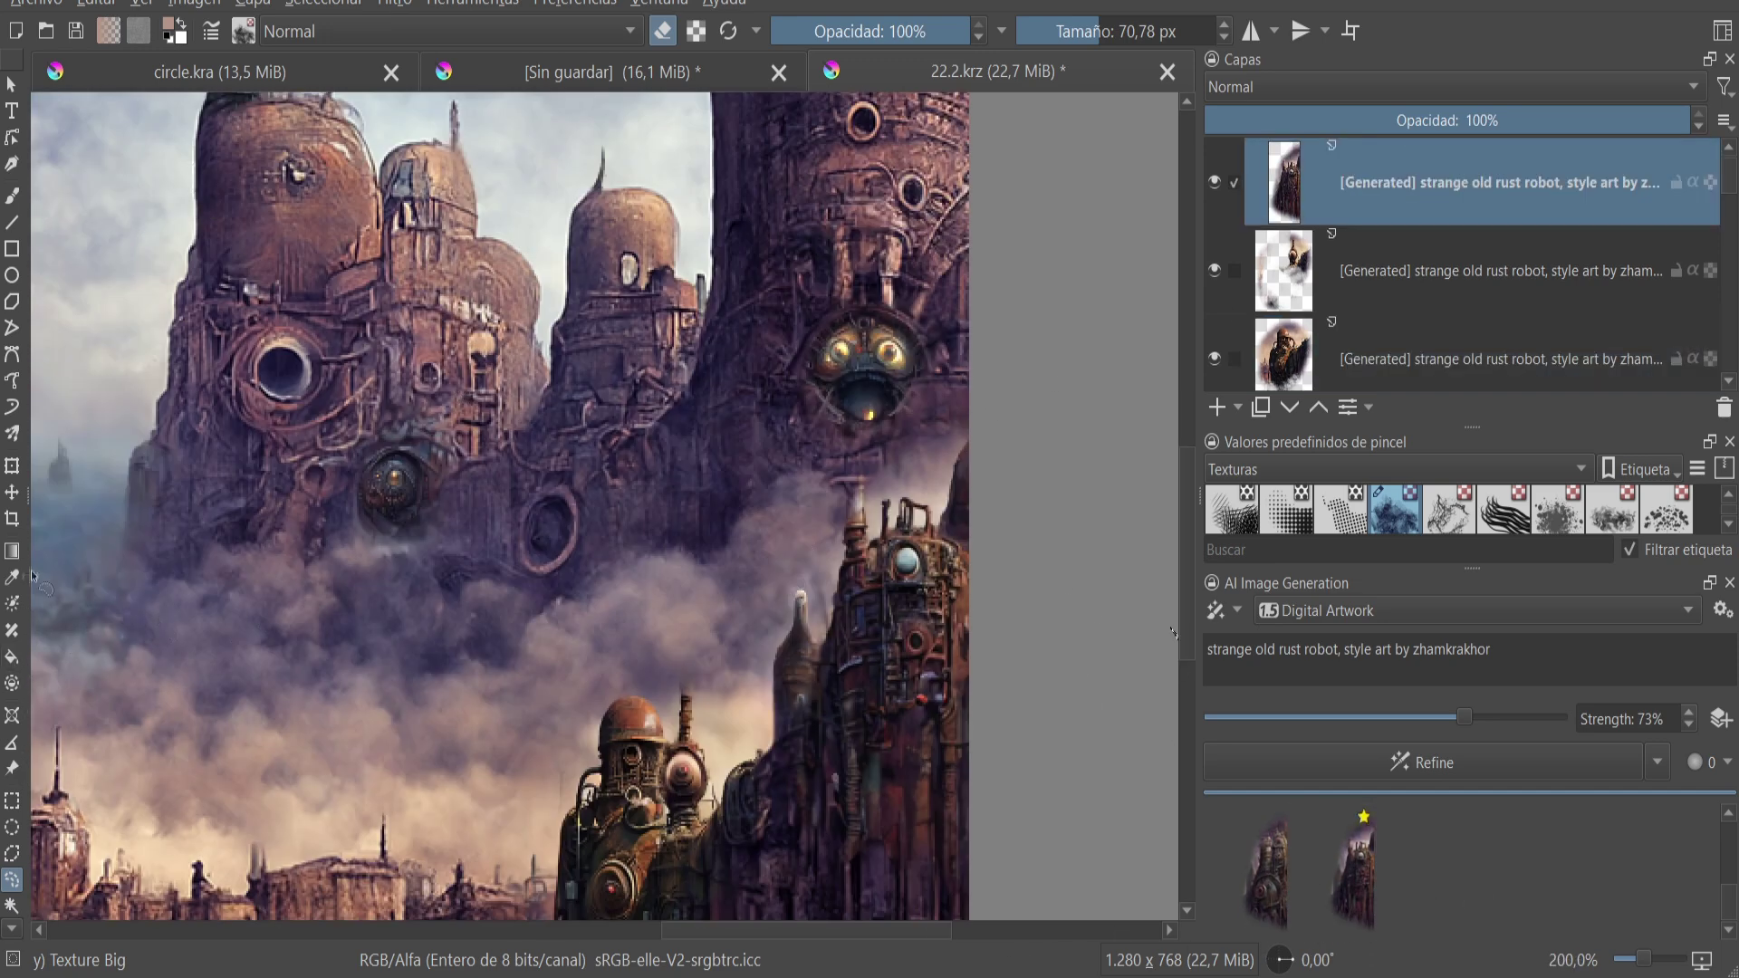
click(12, 630)
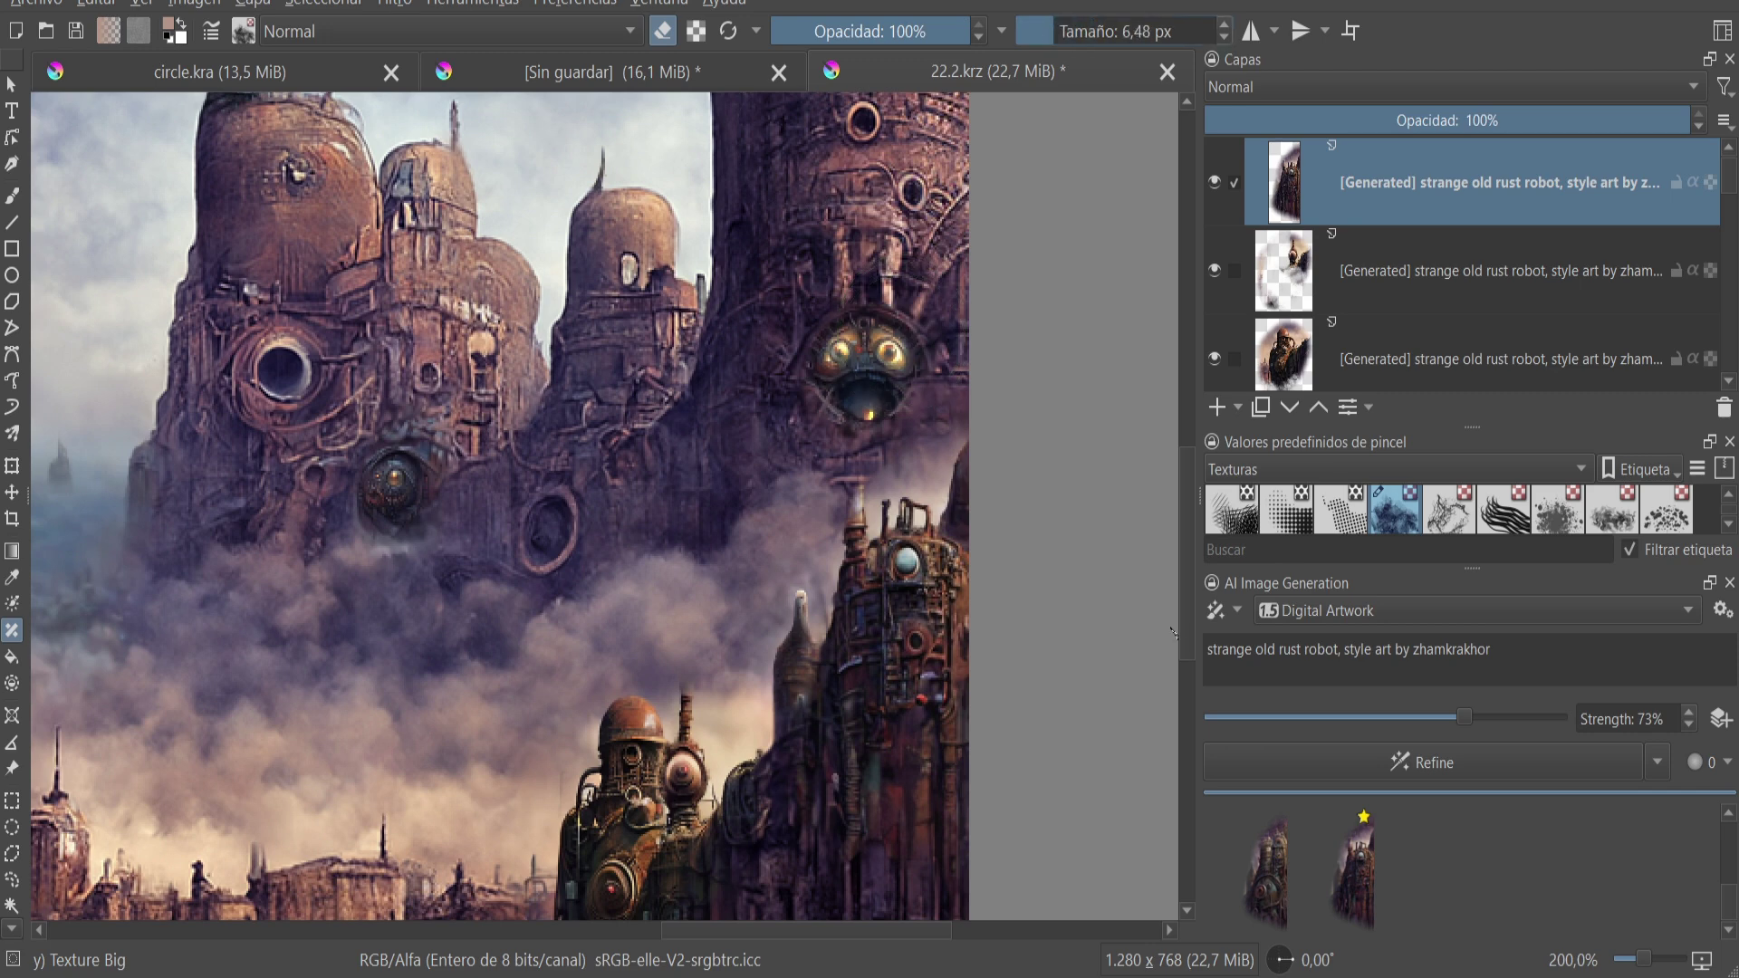
- Hide the Fondo layer to check transparency and return to the brush without erase mode
drag(1041, 25, 1055, 24)
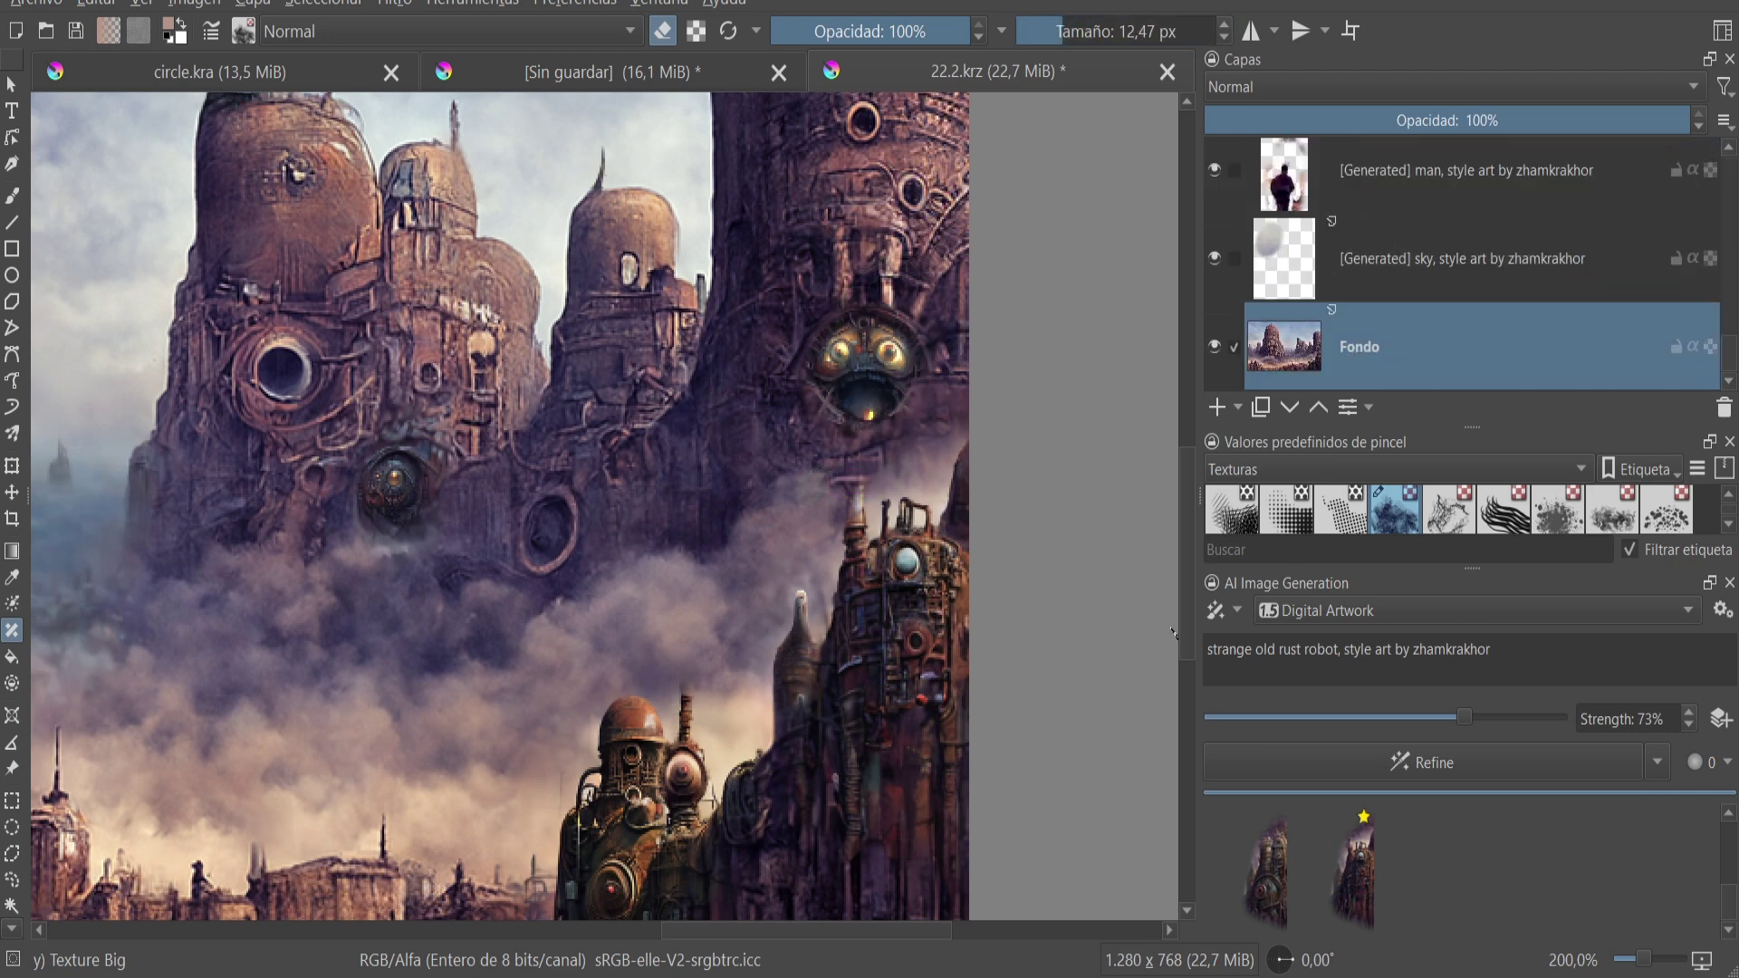
key(e)
click(1214, 348)
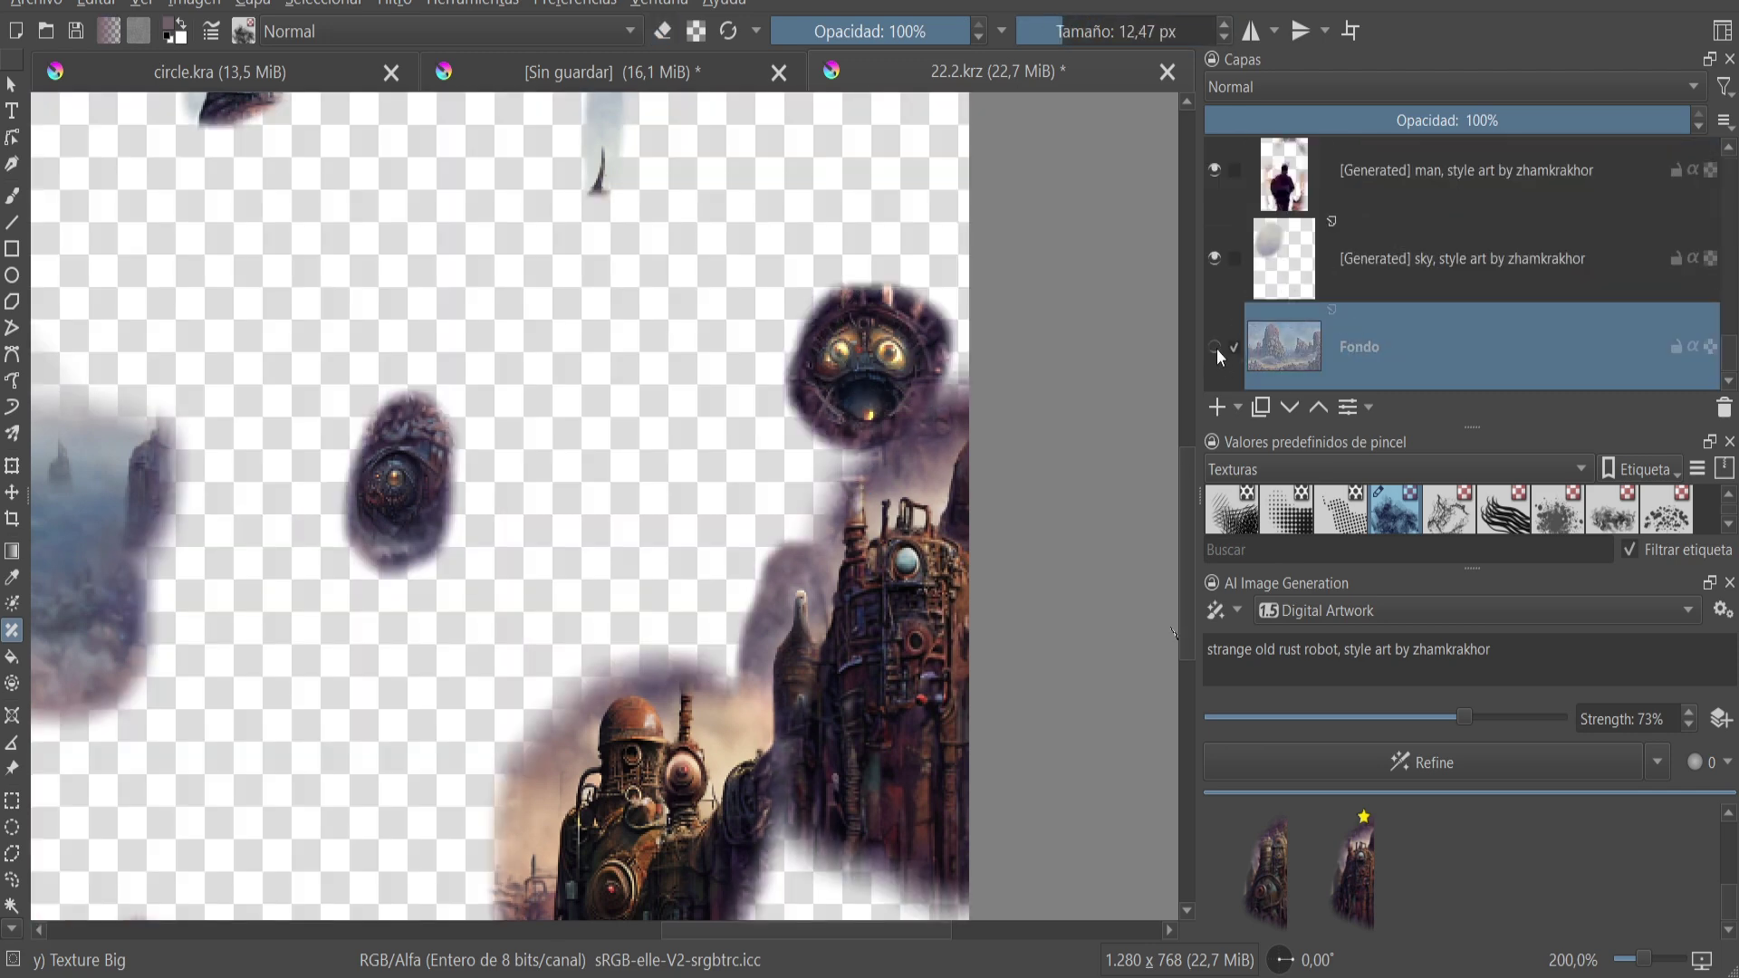
key(b)
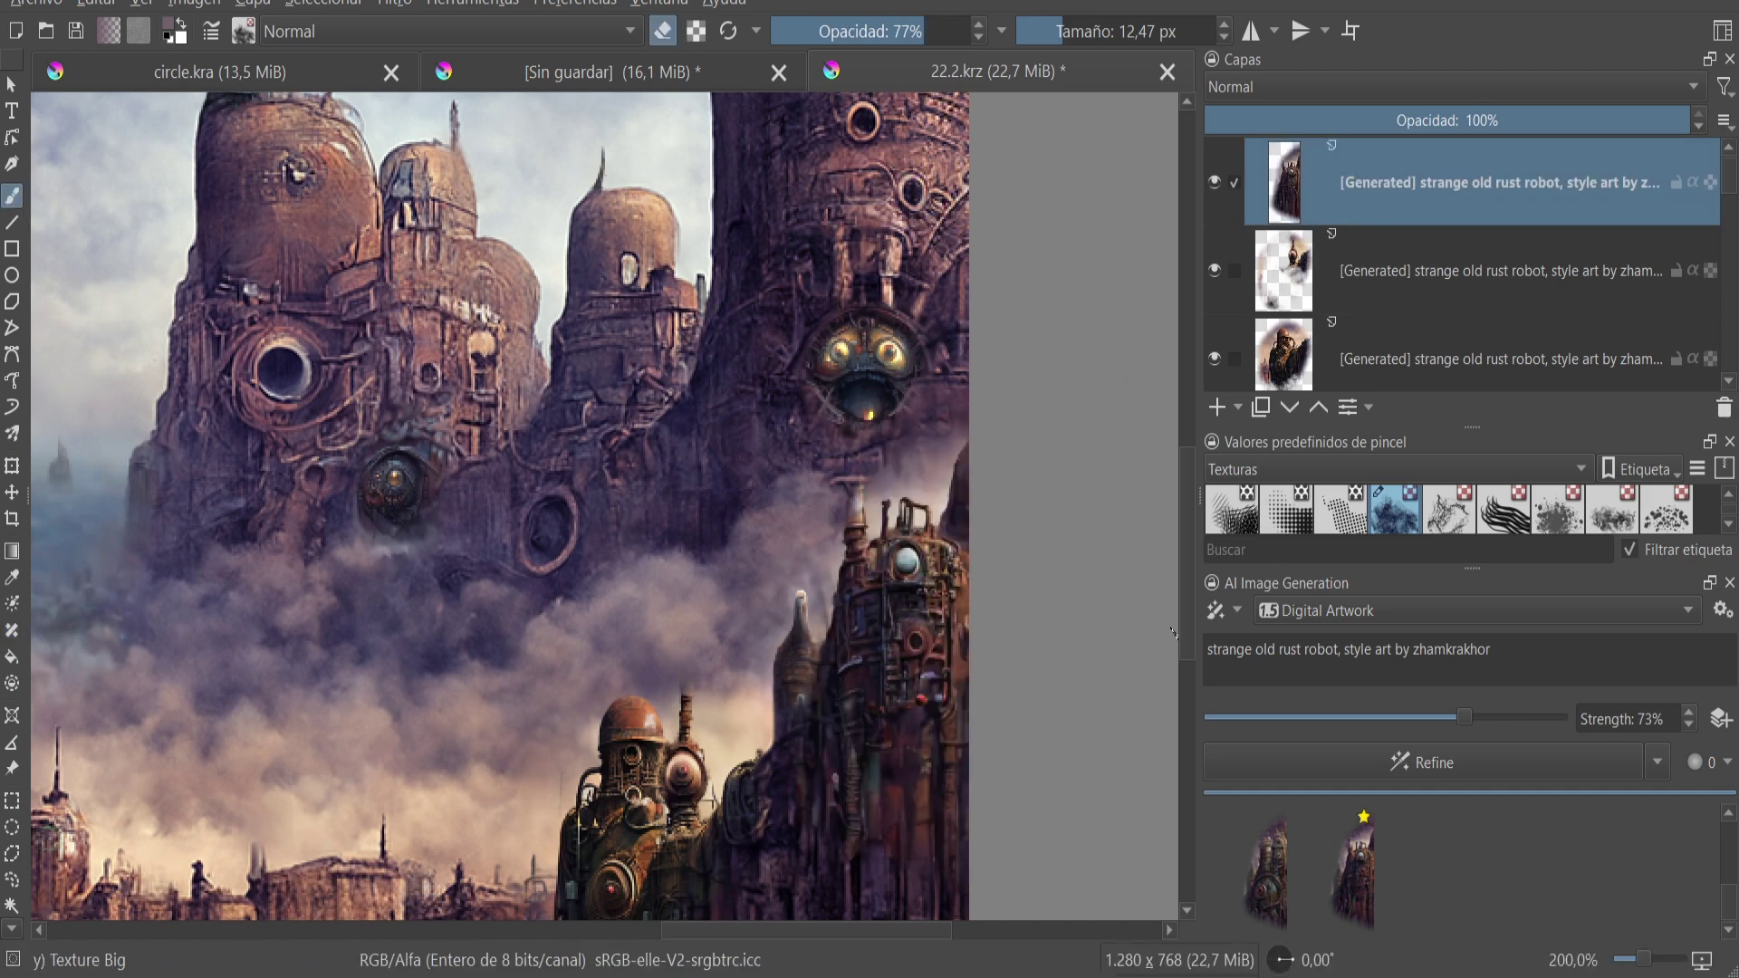
right_click(509, 522)
click(574, 594)
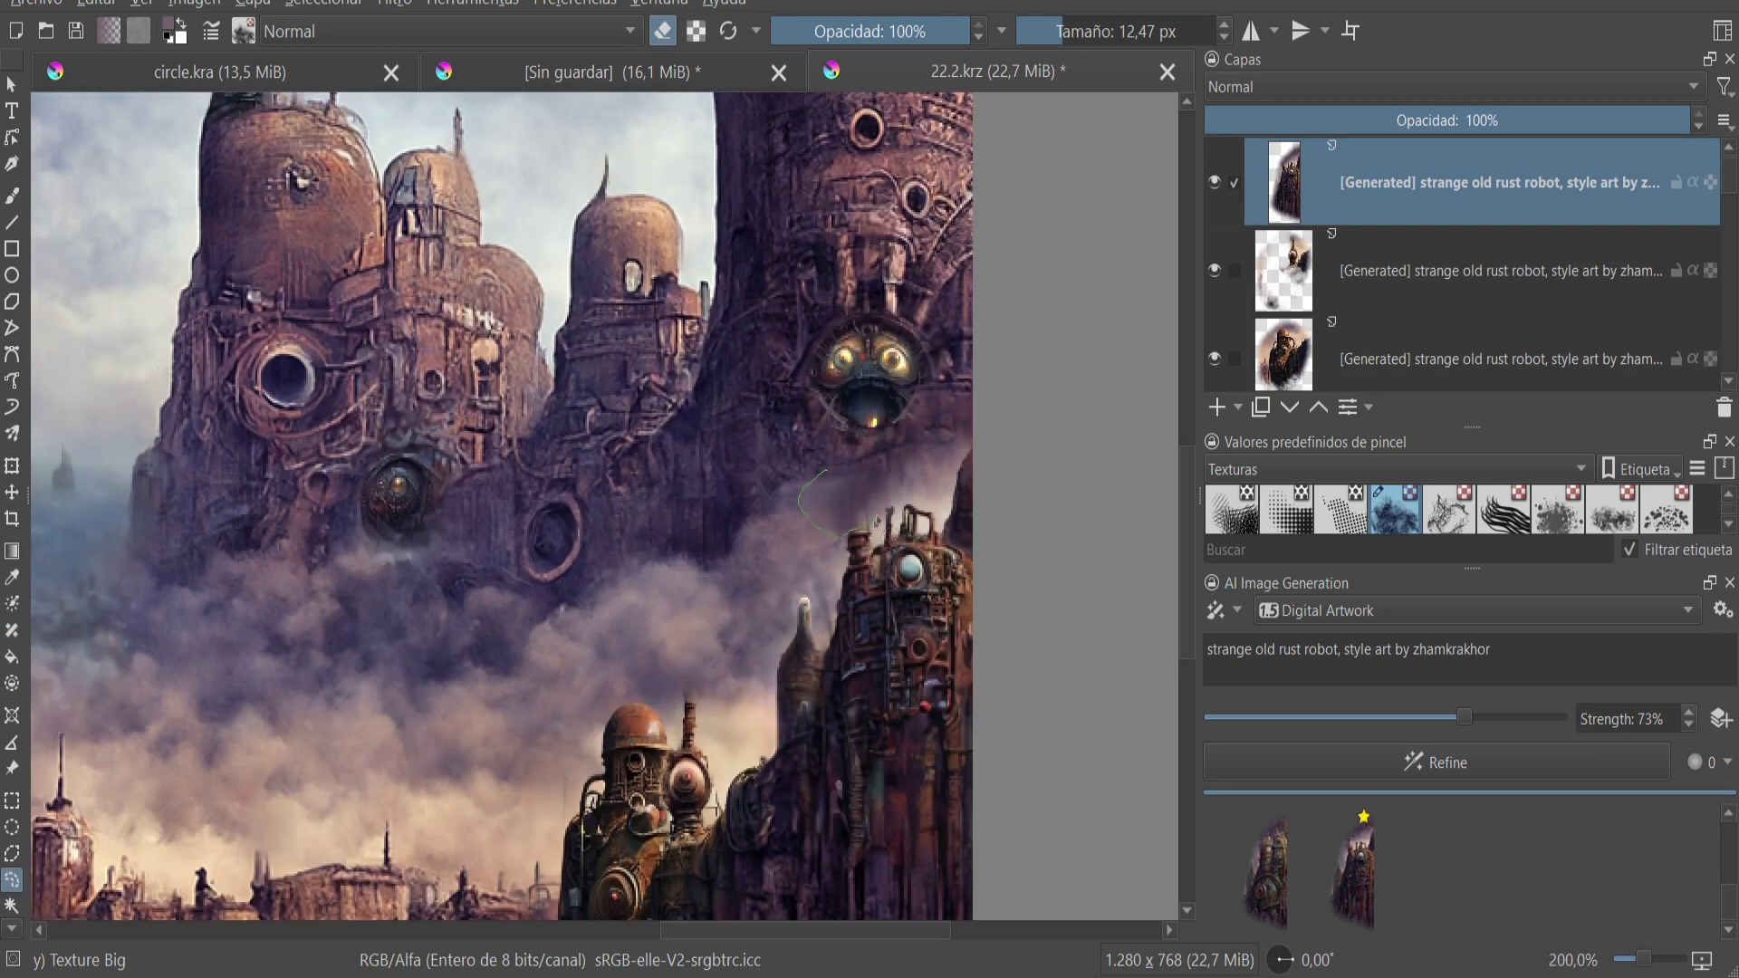
scroll(811, 489, down, 3)
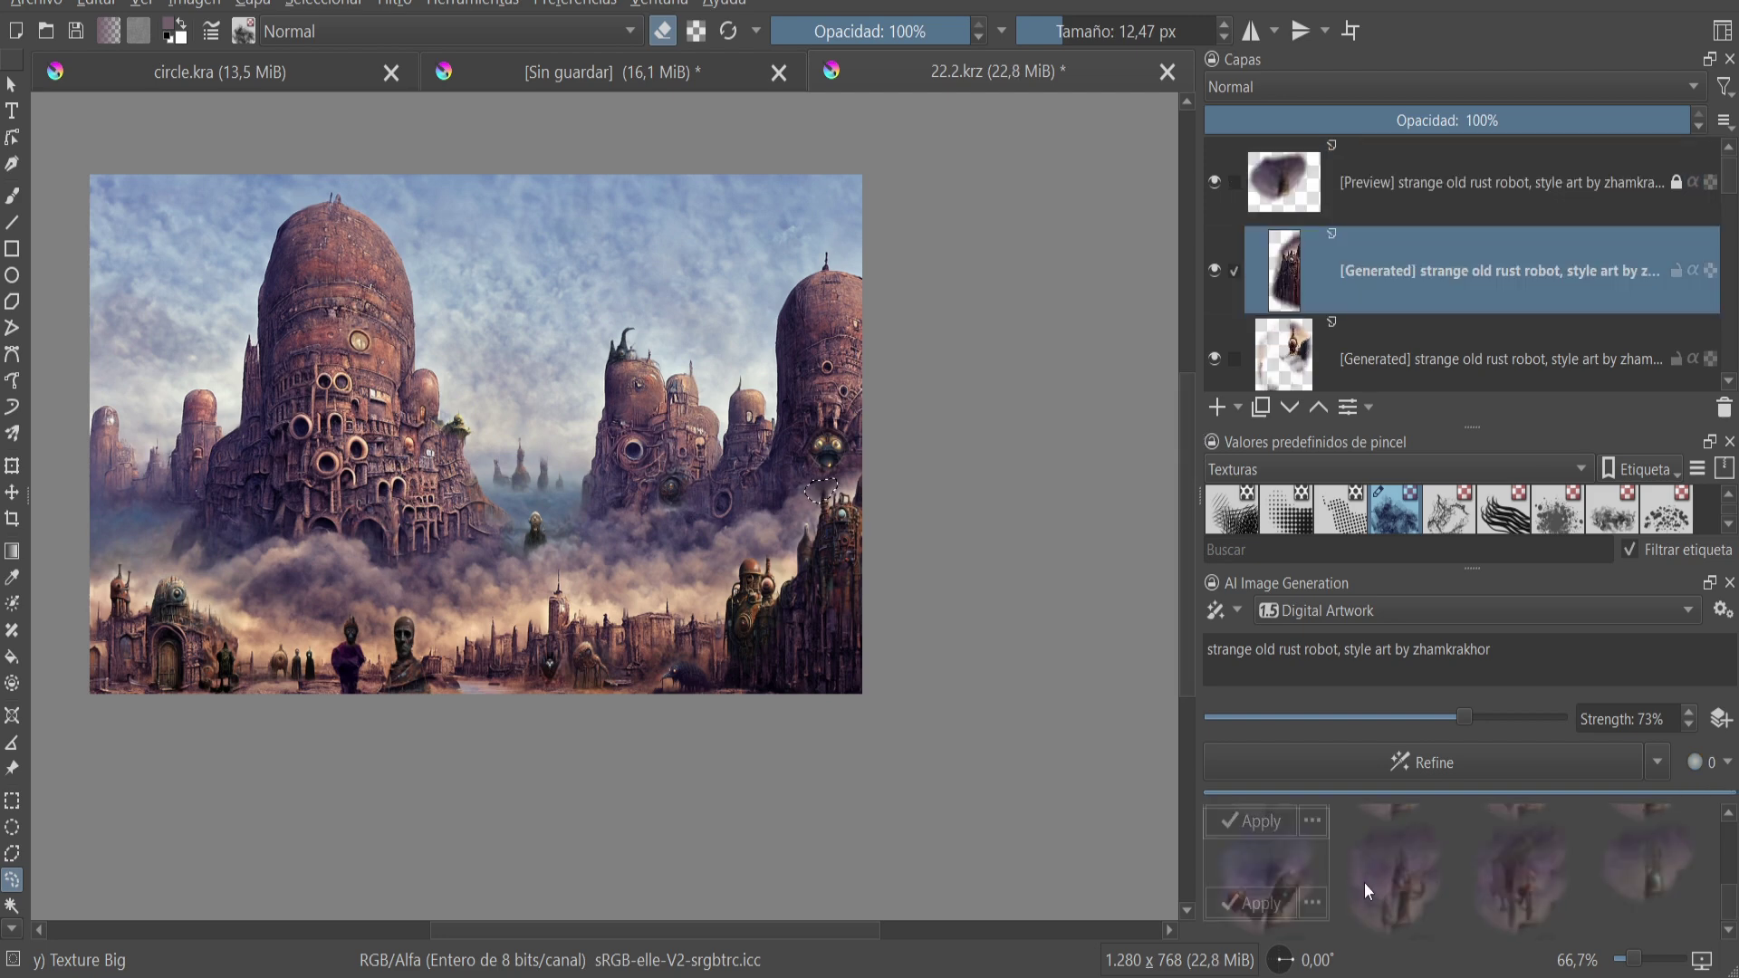
- Remove 'strange old rust robot' from the prompt and regenerate the patch style-only
key(plus)
key(plus)
scroll(1540, 866, down, 2)
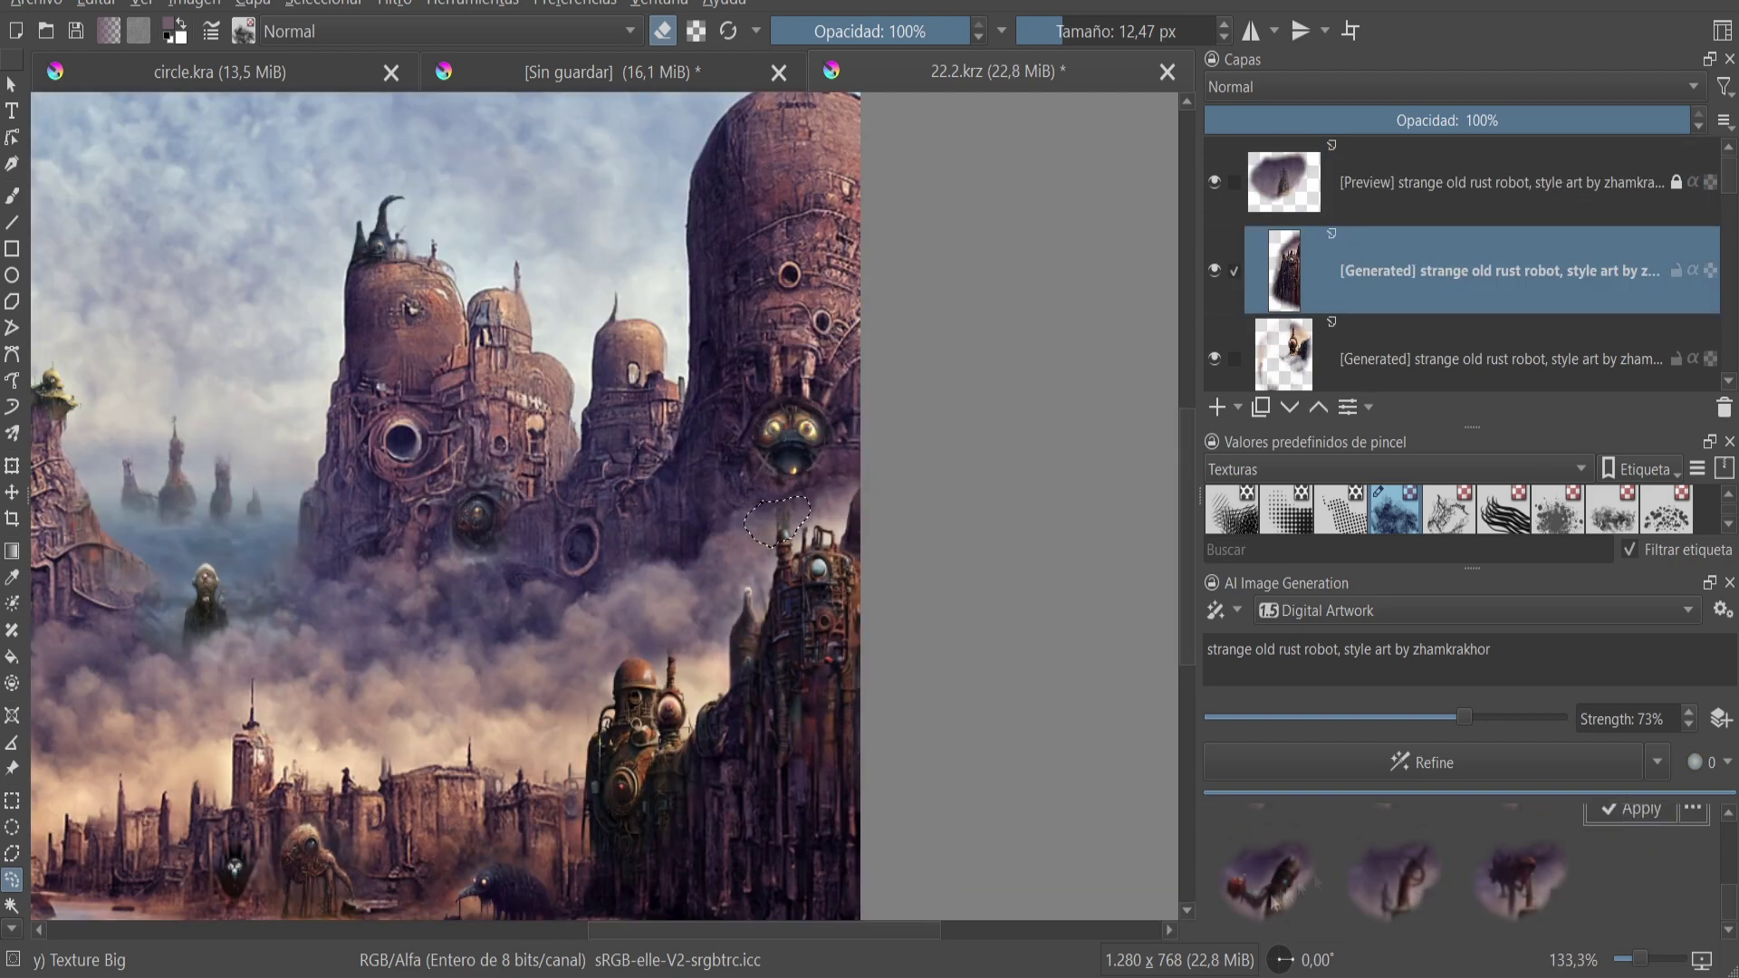
drag(1343, 649, 1146, 631)
key(BackSpace)
click(1416, 757)
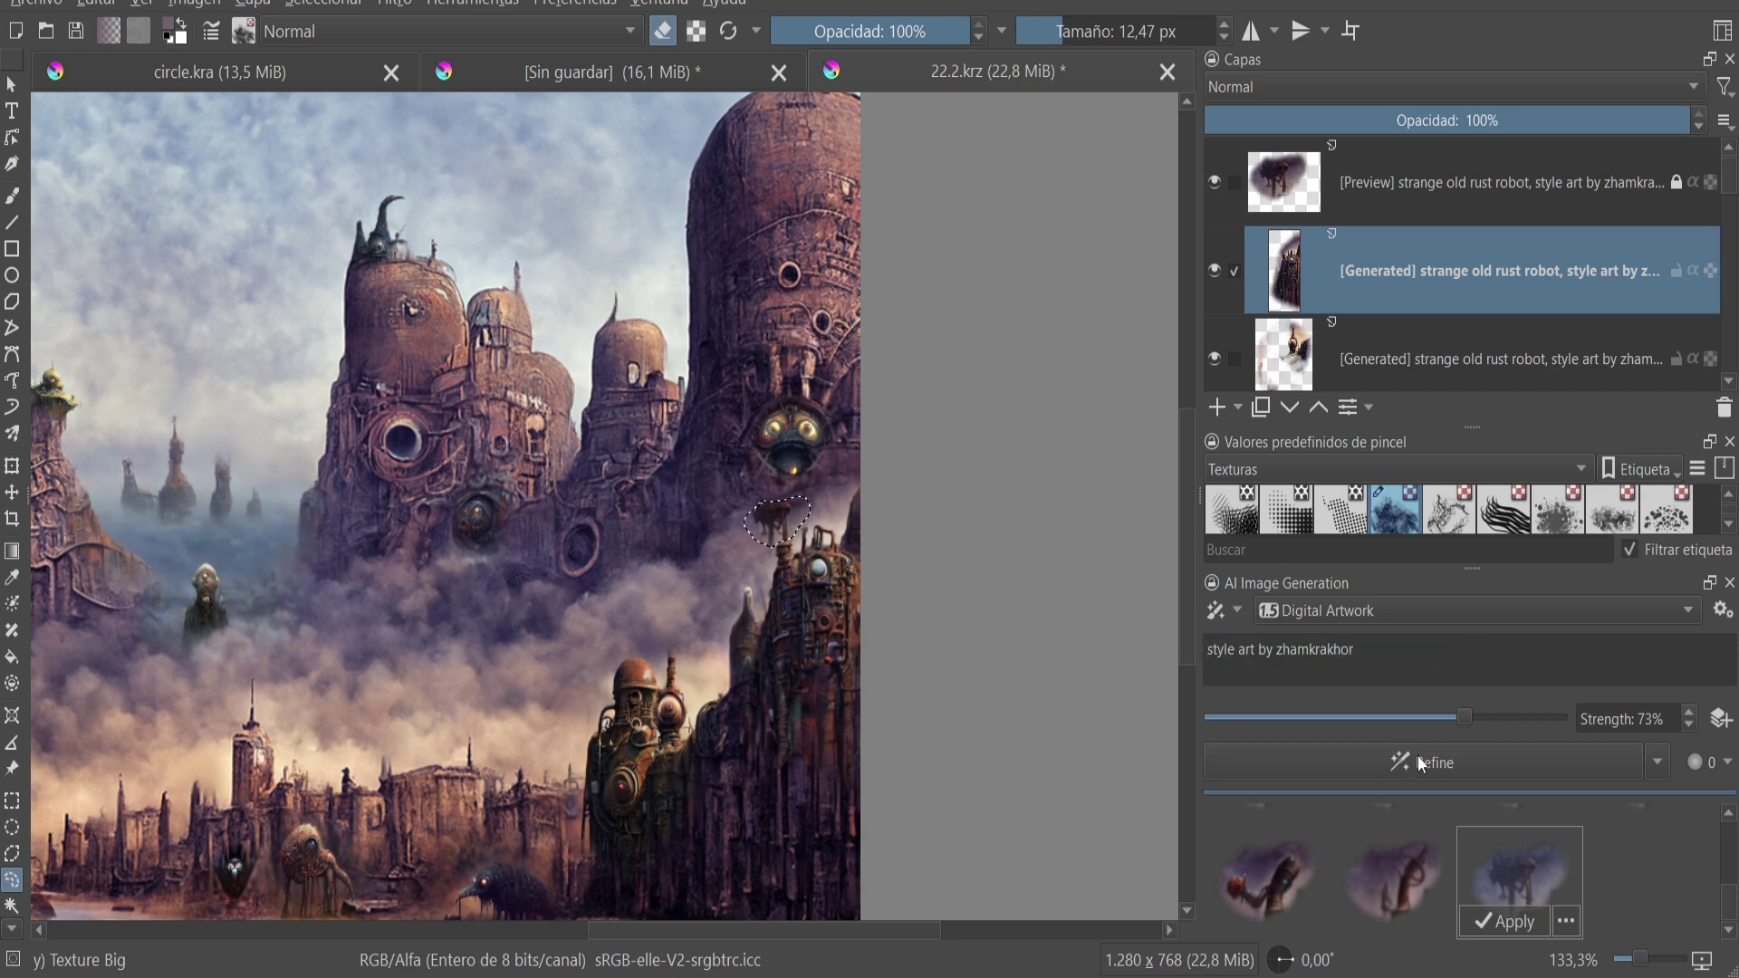
- Preview the second result and lower generation strength to 44%
key(minus)
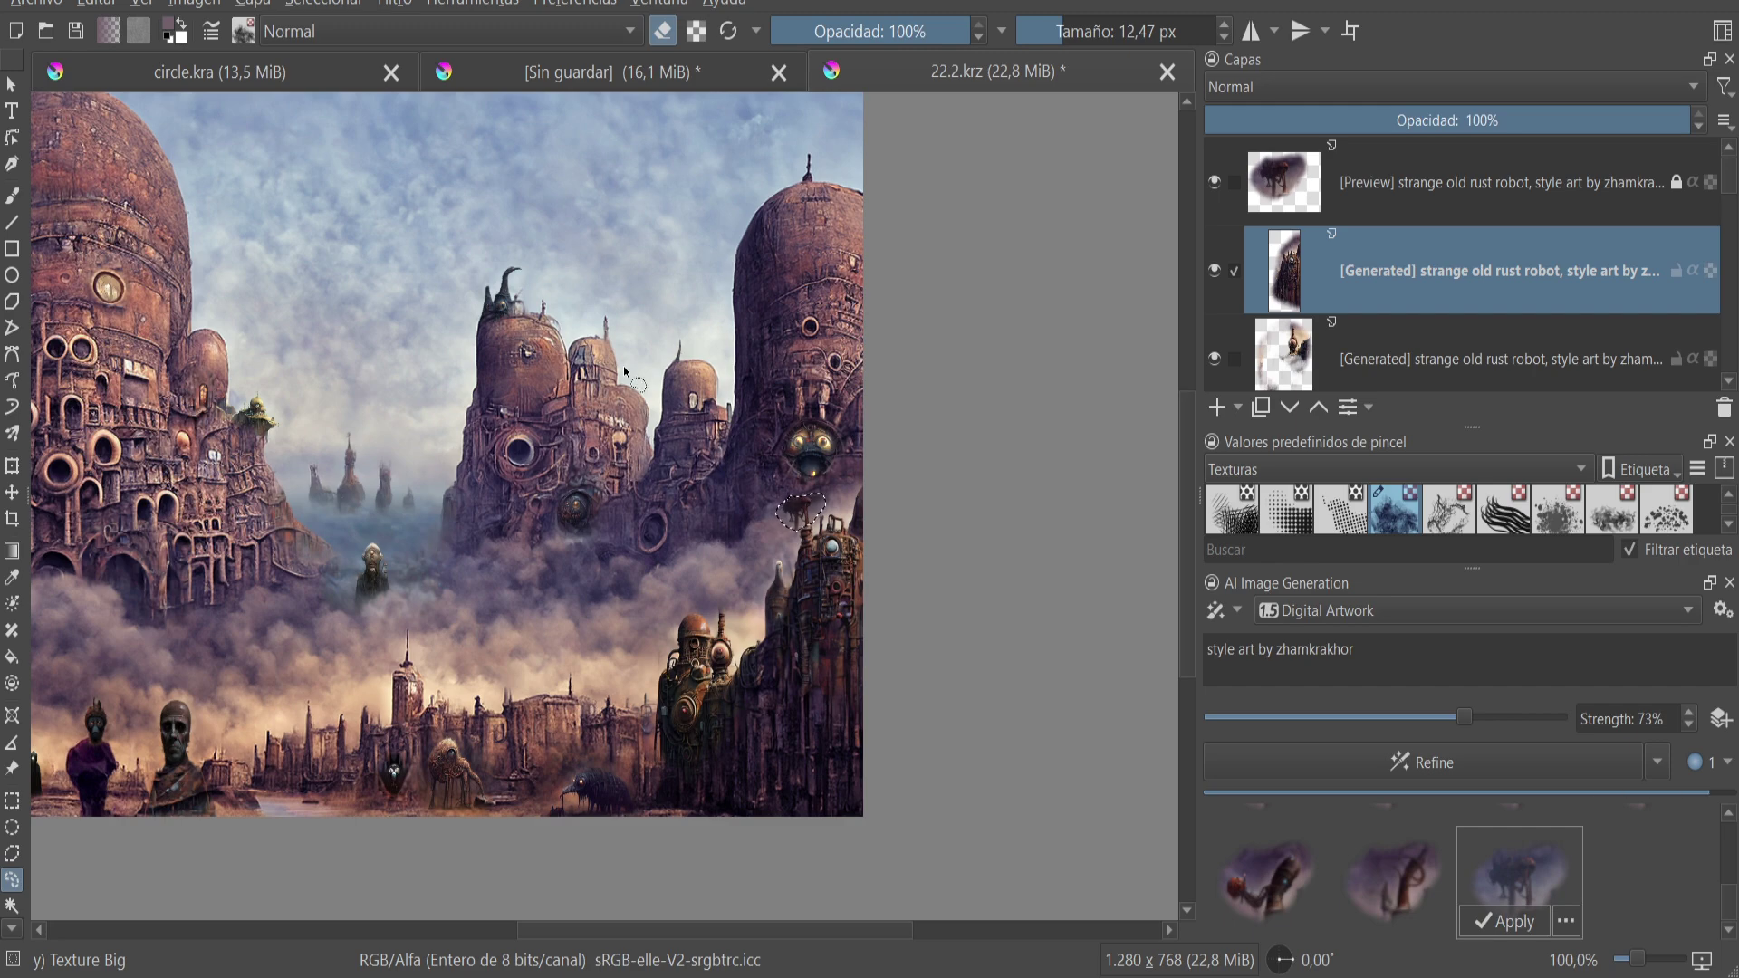
key(plus)
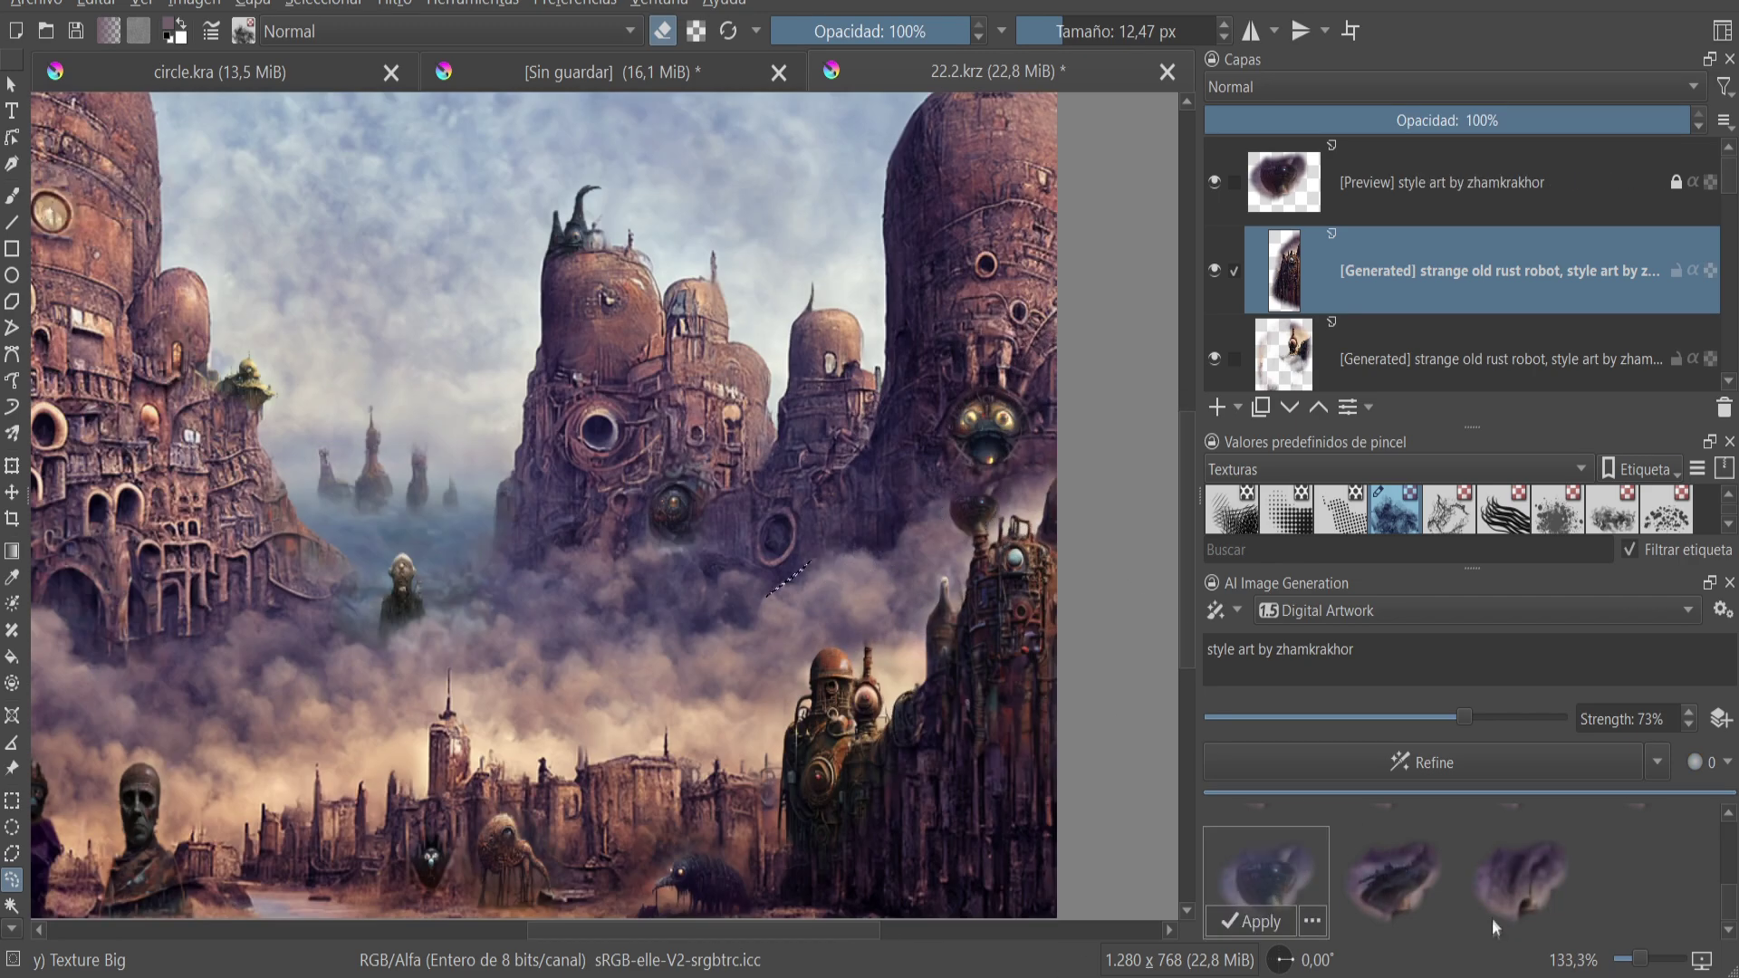
click(1375, 844)
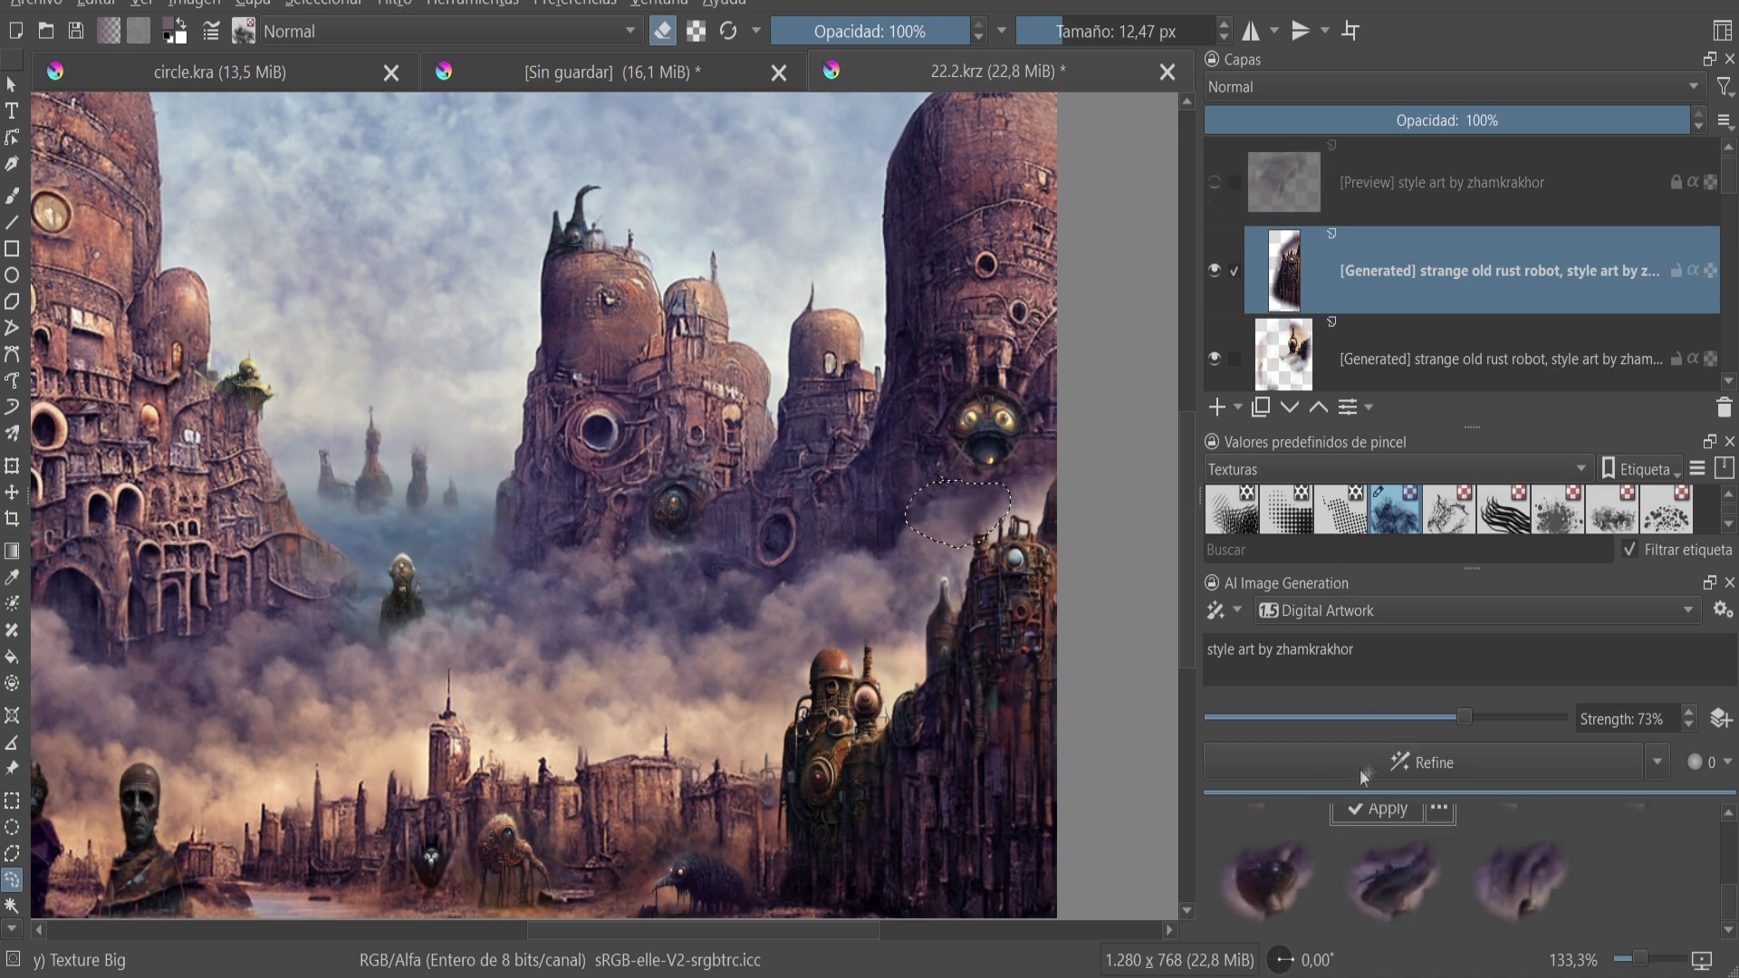
drag(1367, 718, 1362, 719)
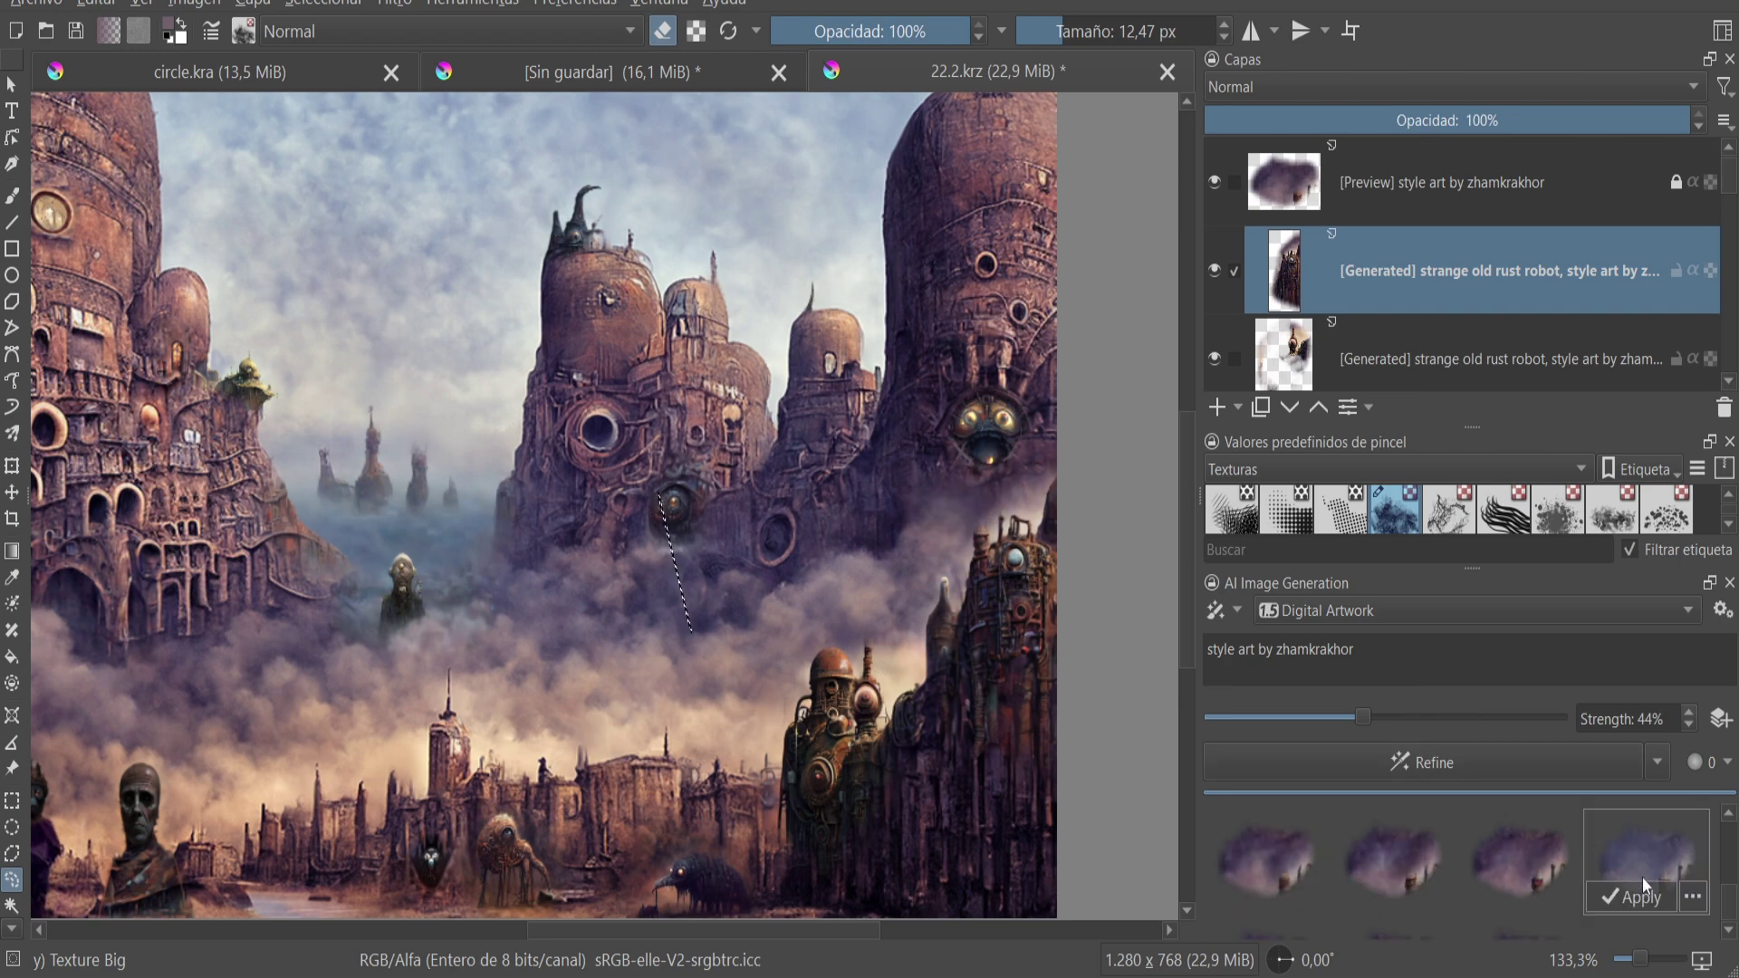
scroll(770, 608, down, 2)
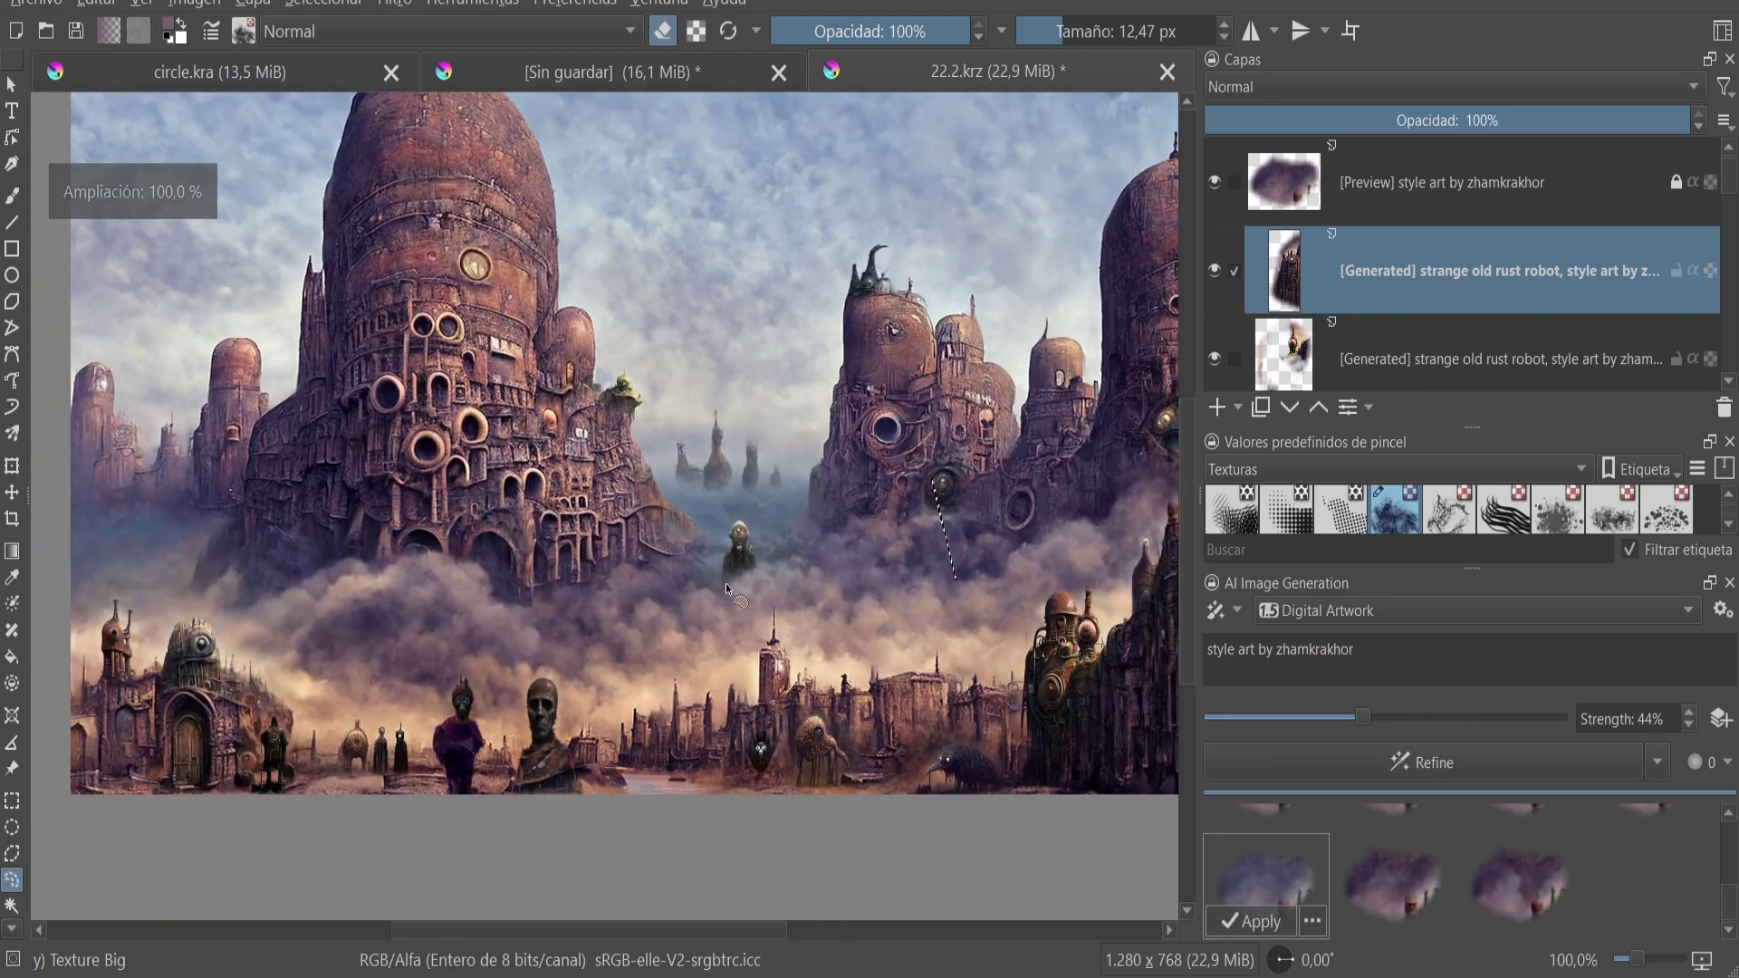
- Put 'strange old rust robot,' back in the prompt, raise strength to 63%, and refine
text(strange old rust robot,)
click(1462, 763)
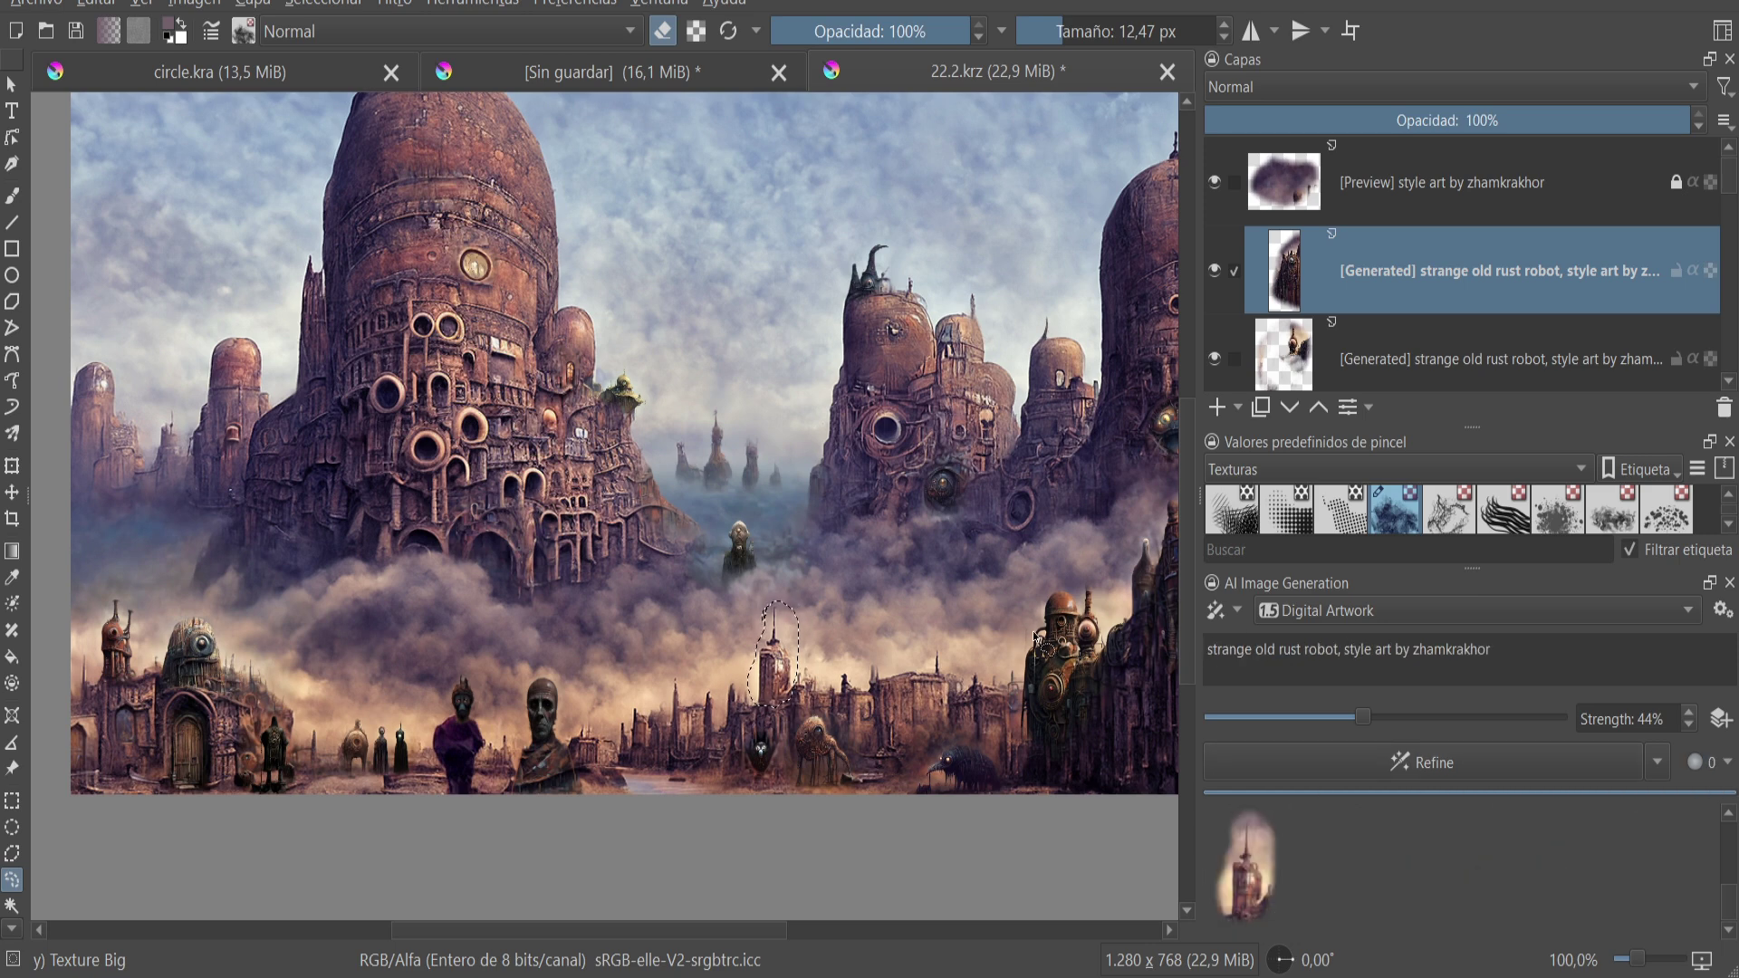
scroll(883, 638, up, 1)
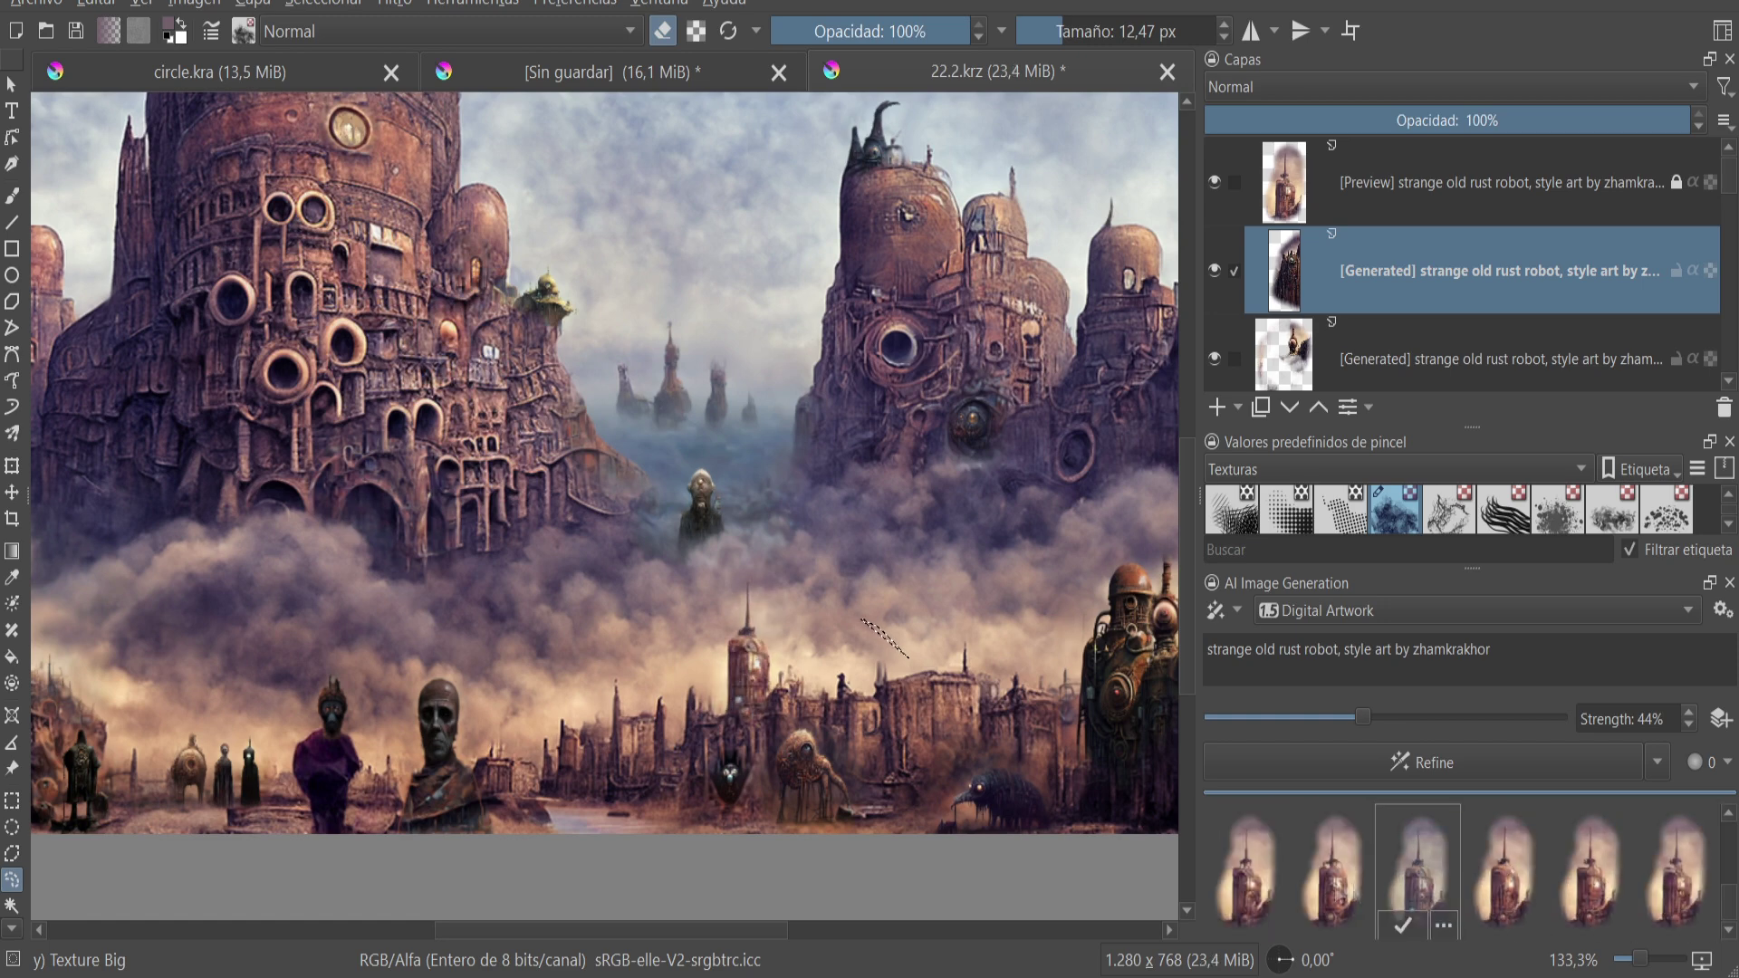
drag(1363, 718, 1429, 718)
click(1422, 763)
- Browse the generated rusty robot variations and zoom in on the painting
scroll(1056, 617, down, 1)
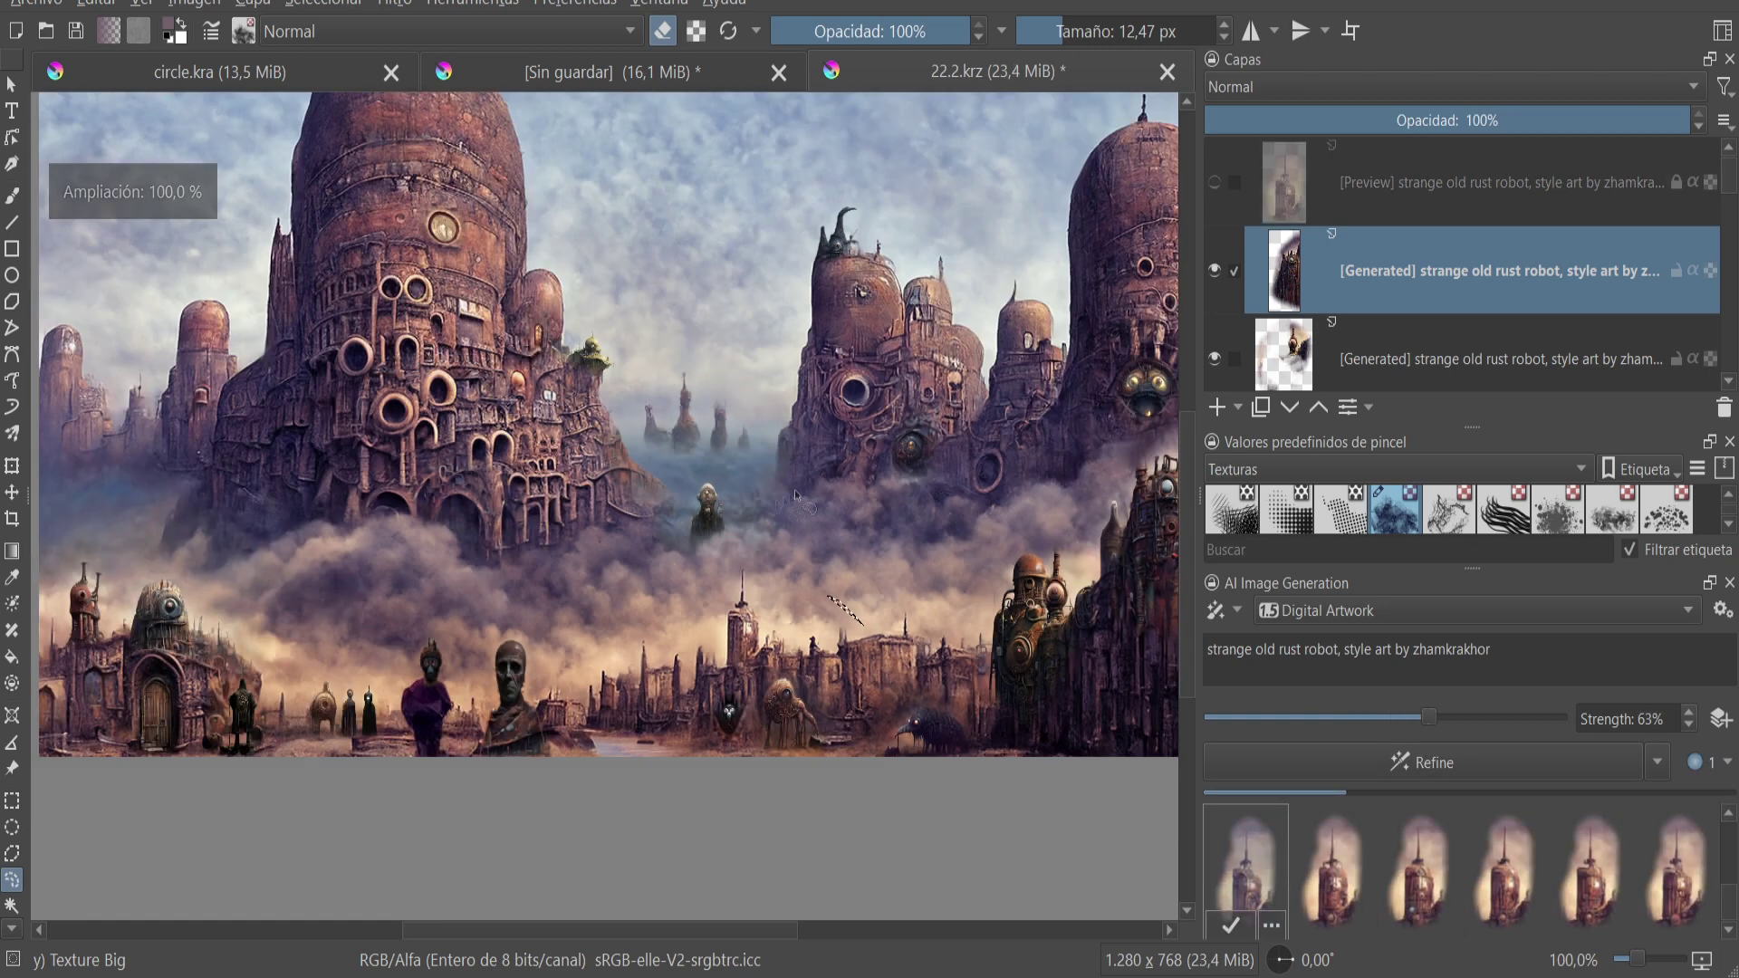
scroll(790, 480, down, 1)
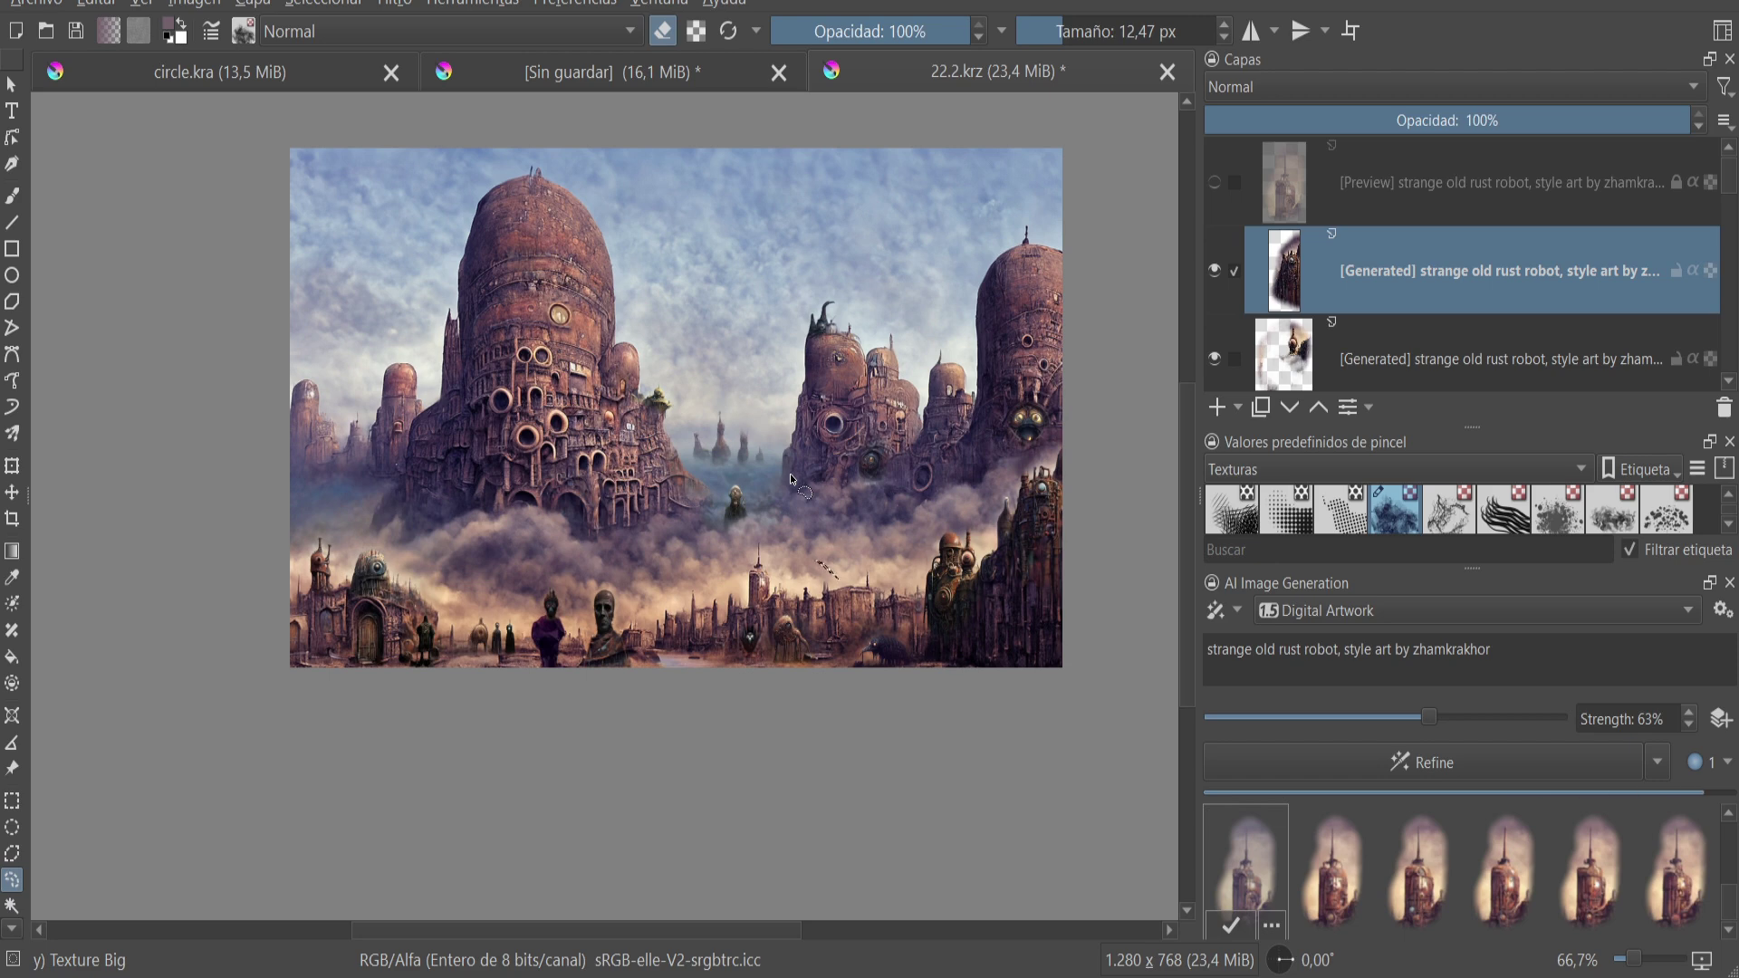
scroll(790, 475, up, 2)
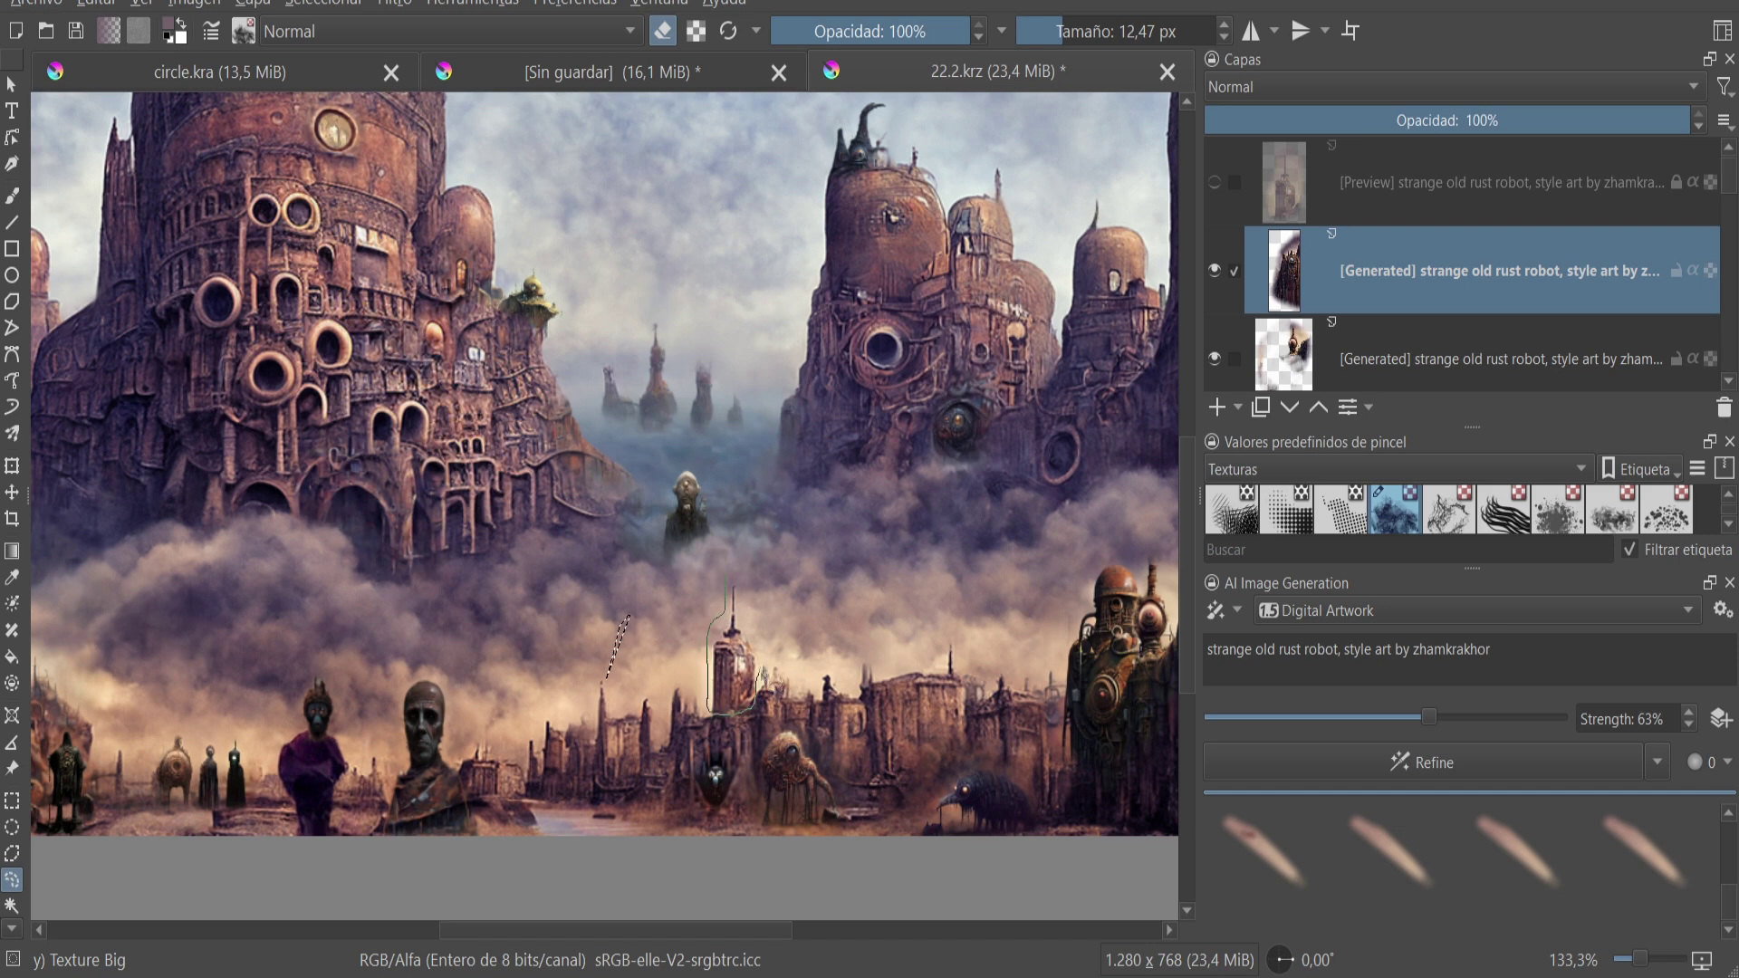
scroll(938, 576, down, 2)
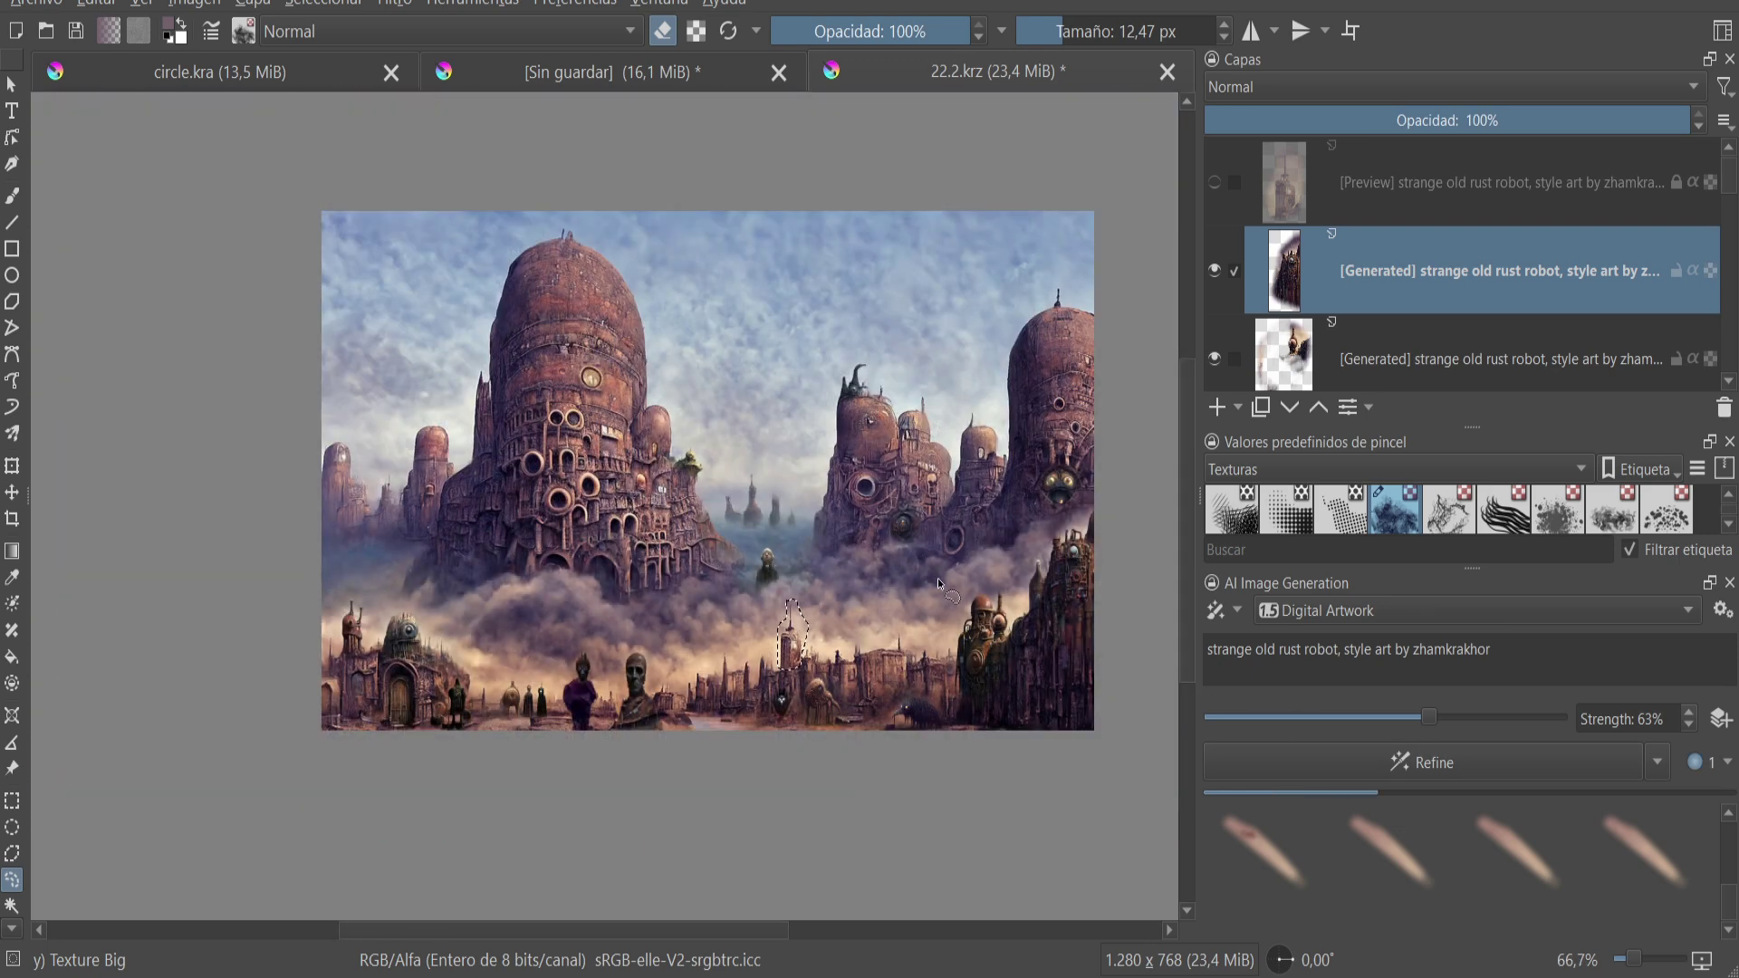
scroll(937, 578, right, 3)
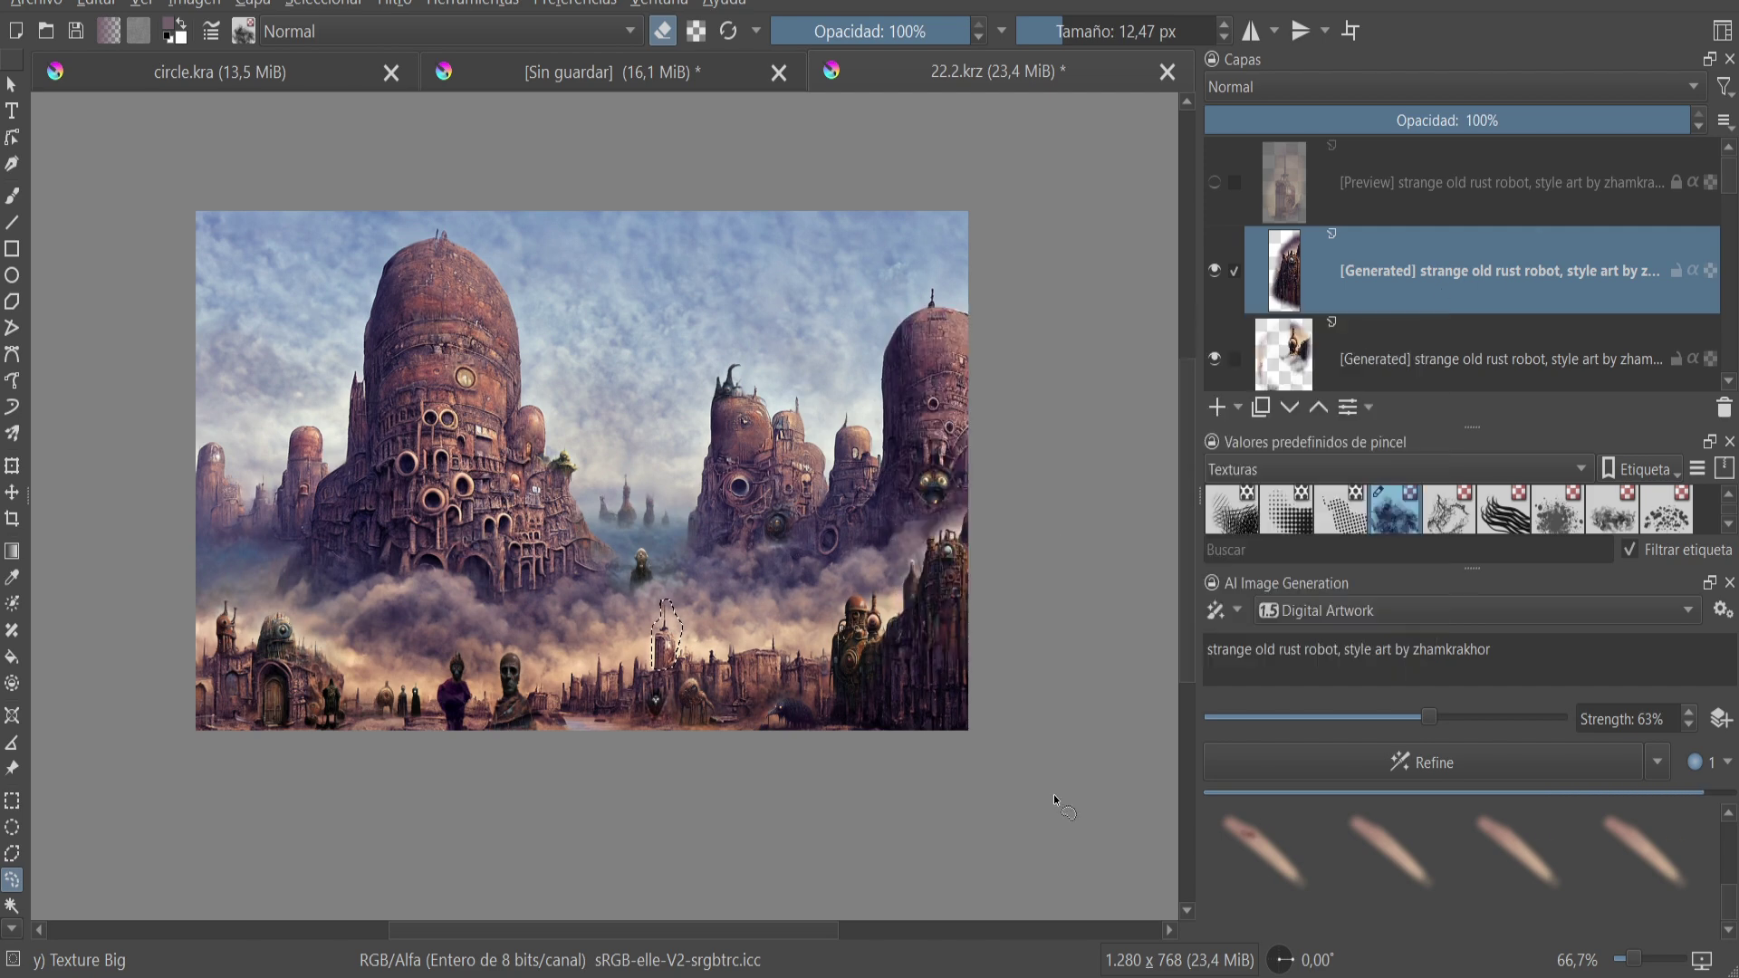
scroll(1519, 270, down, 3)
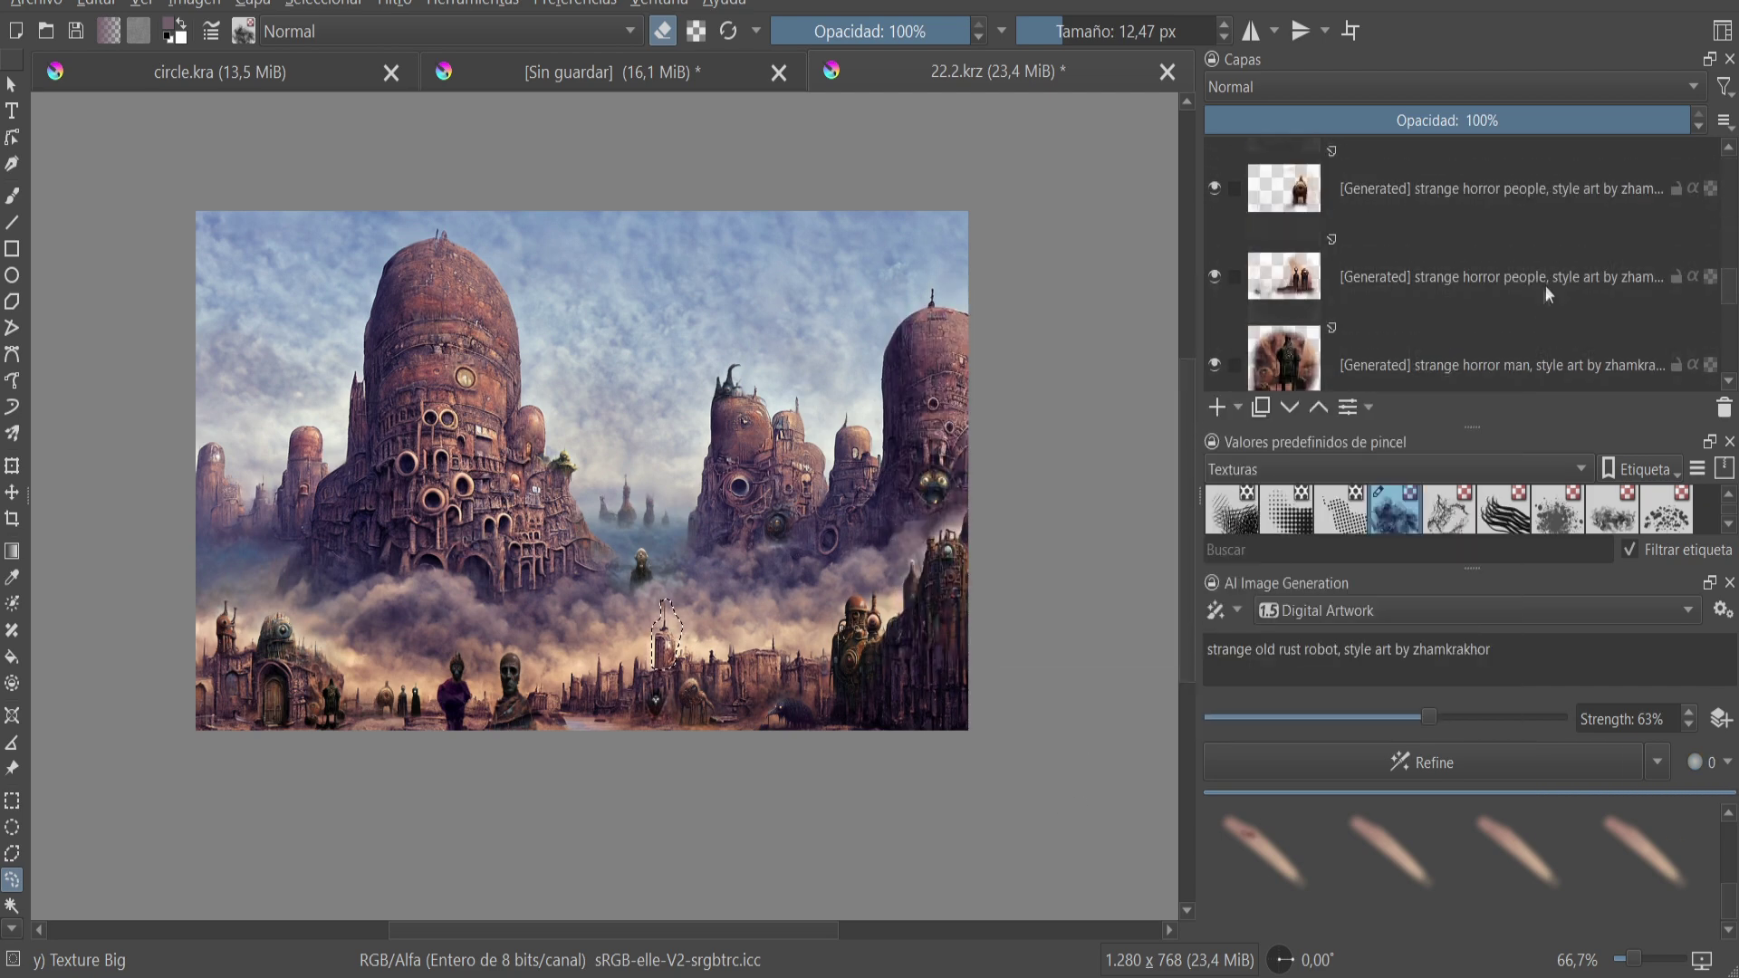
scroll(1546, 286, down, 2)
scroll(1576, 336, up, 5)
scroll(1568, 328, down, 2)
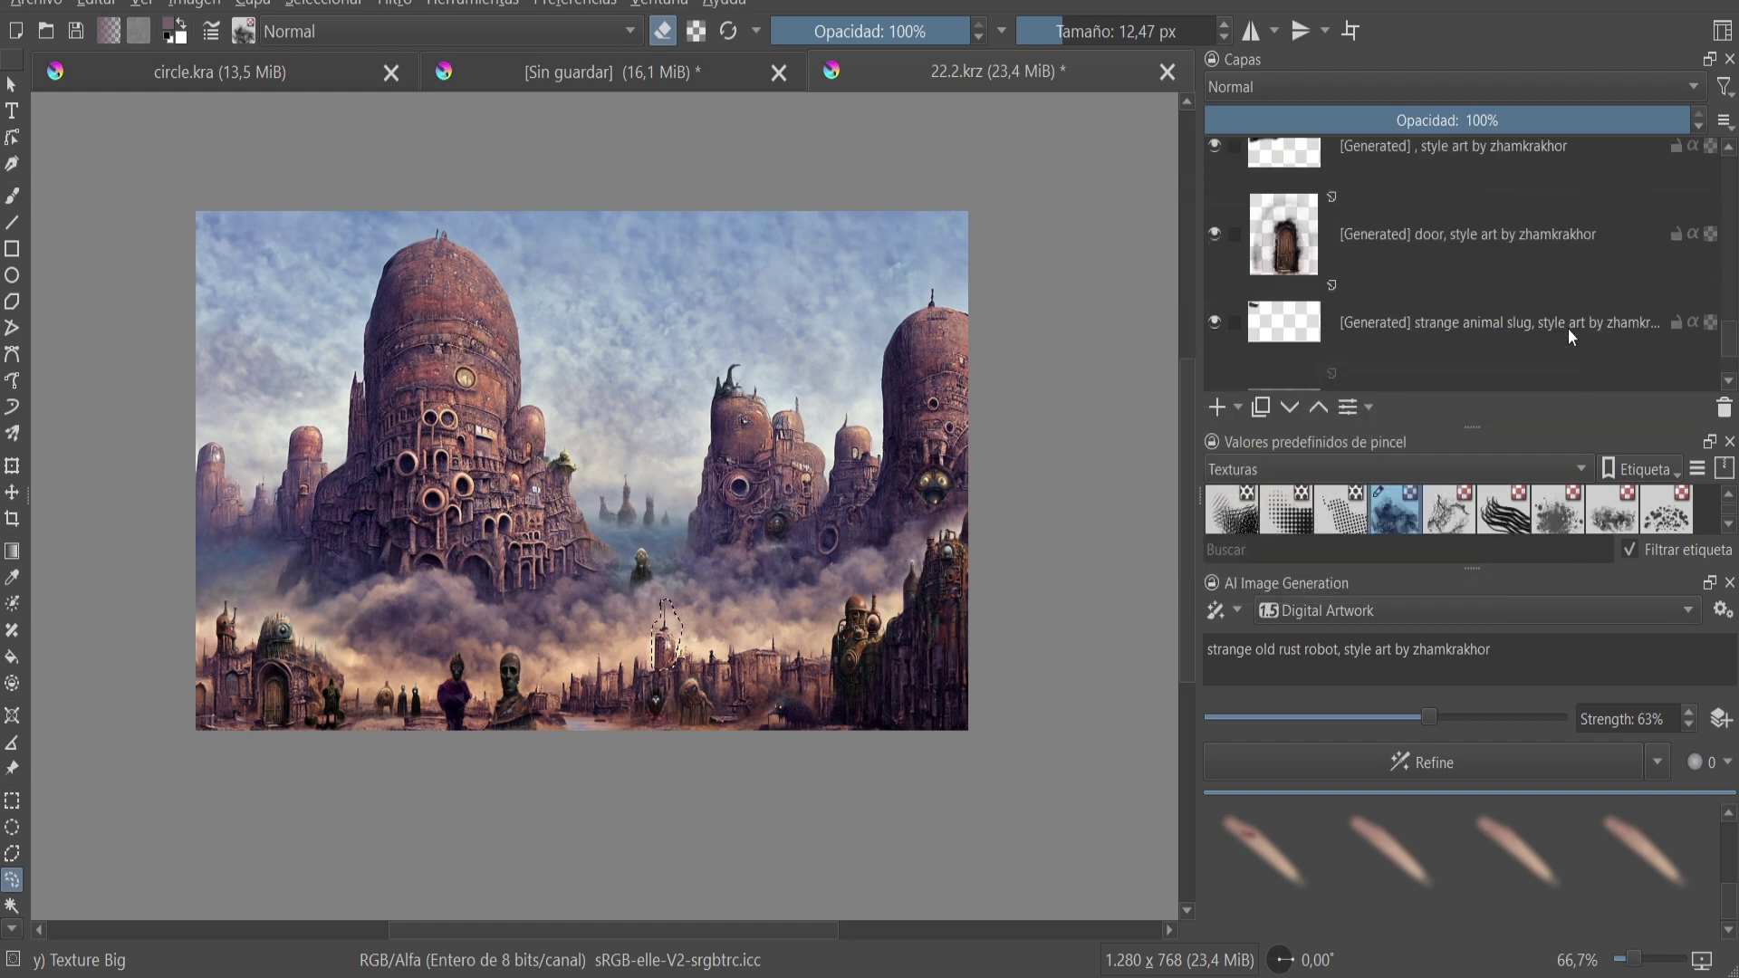
scroll(1551, 250, down, 2)
scroll(1519, 371, up, 4)
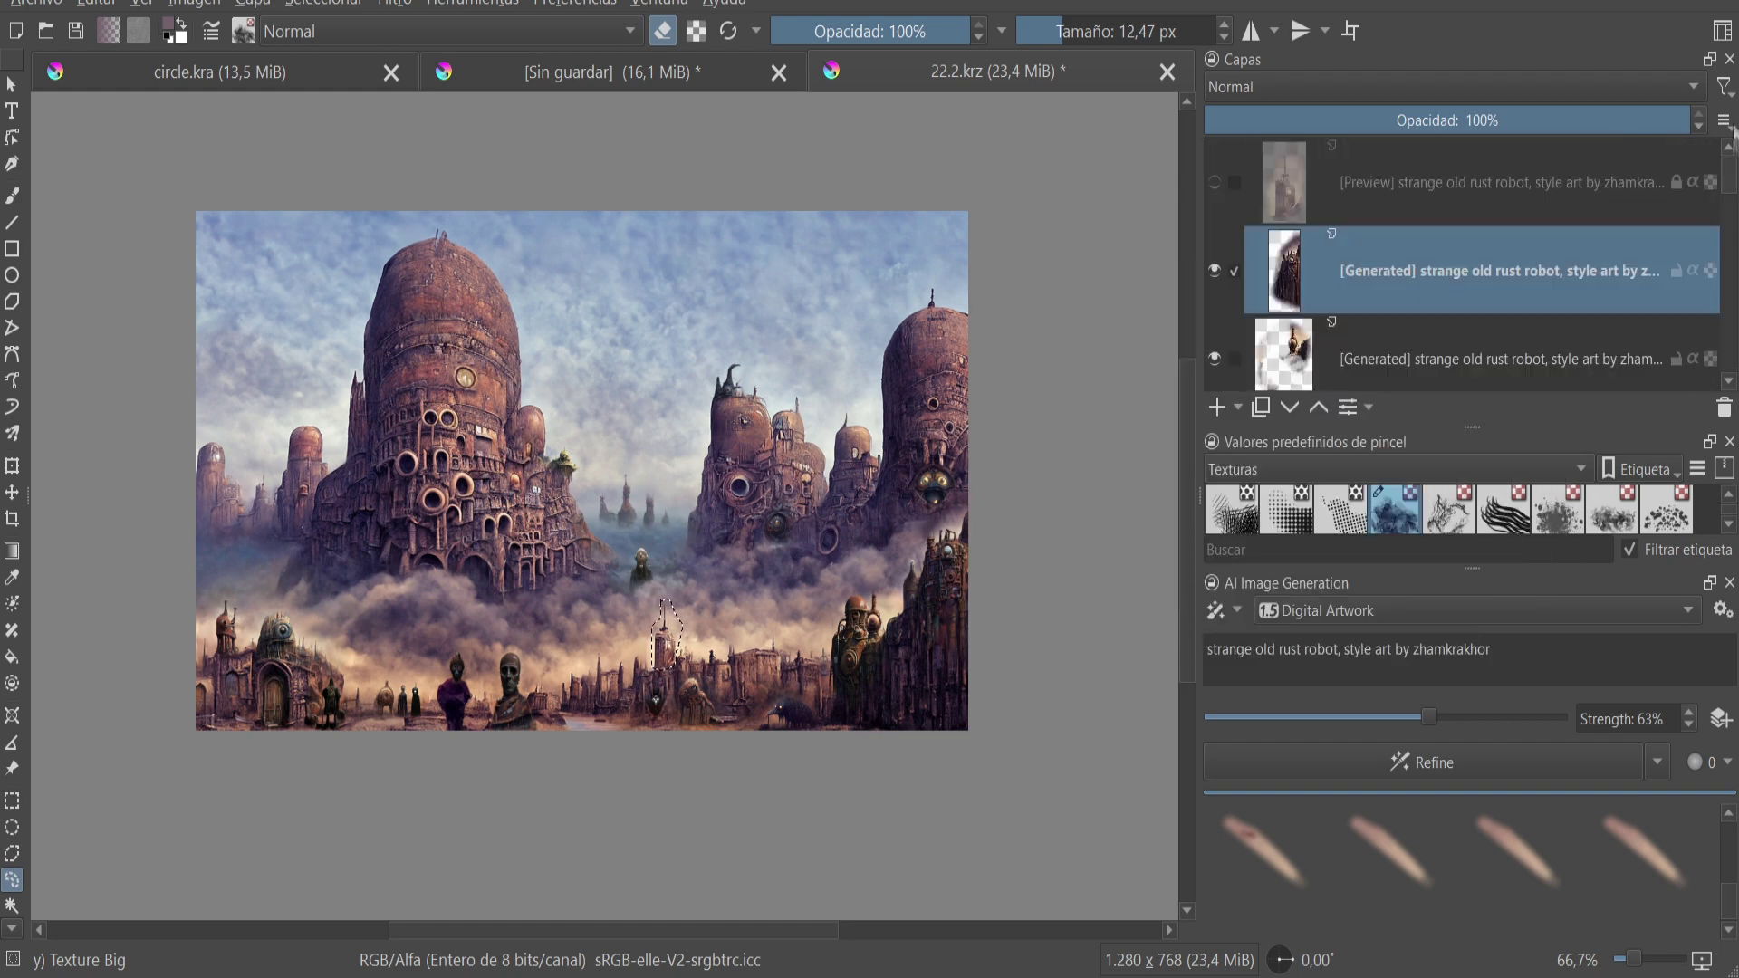
scroll(1446, 877, down, 2)
key(plus)
key(plus)
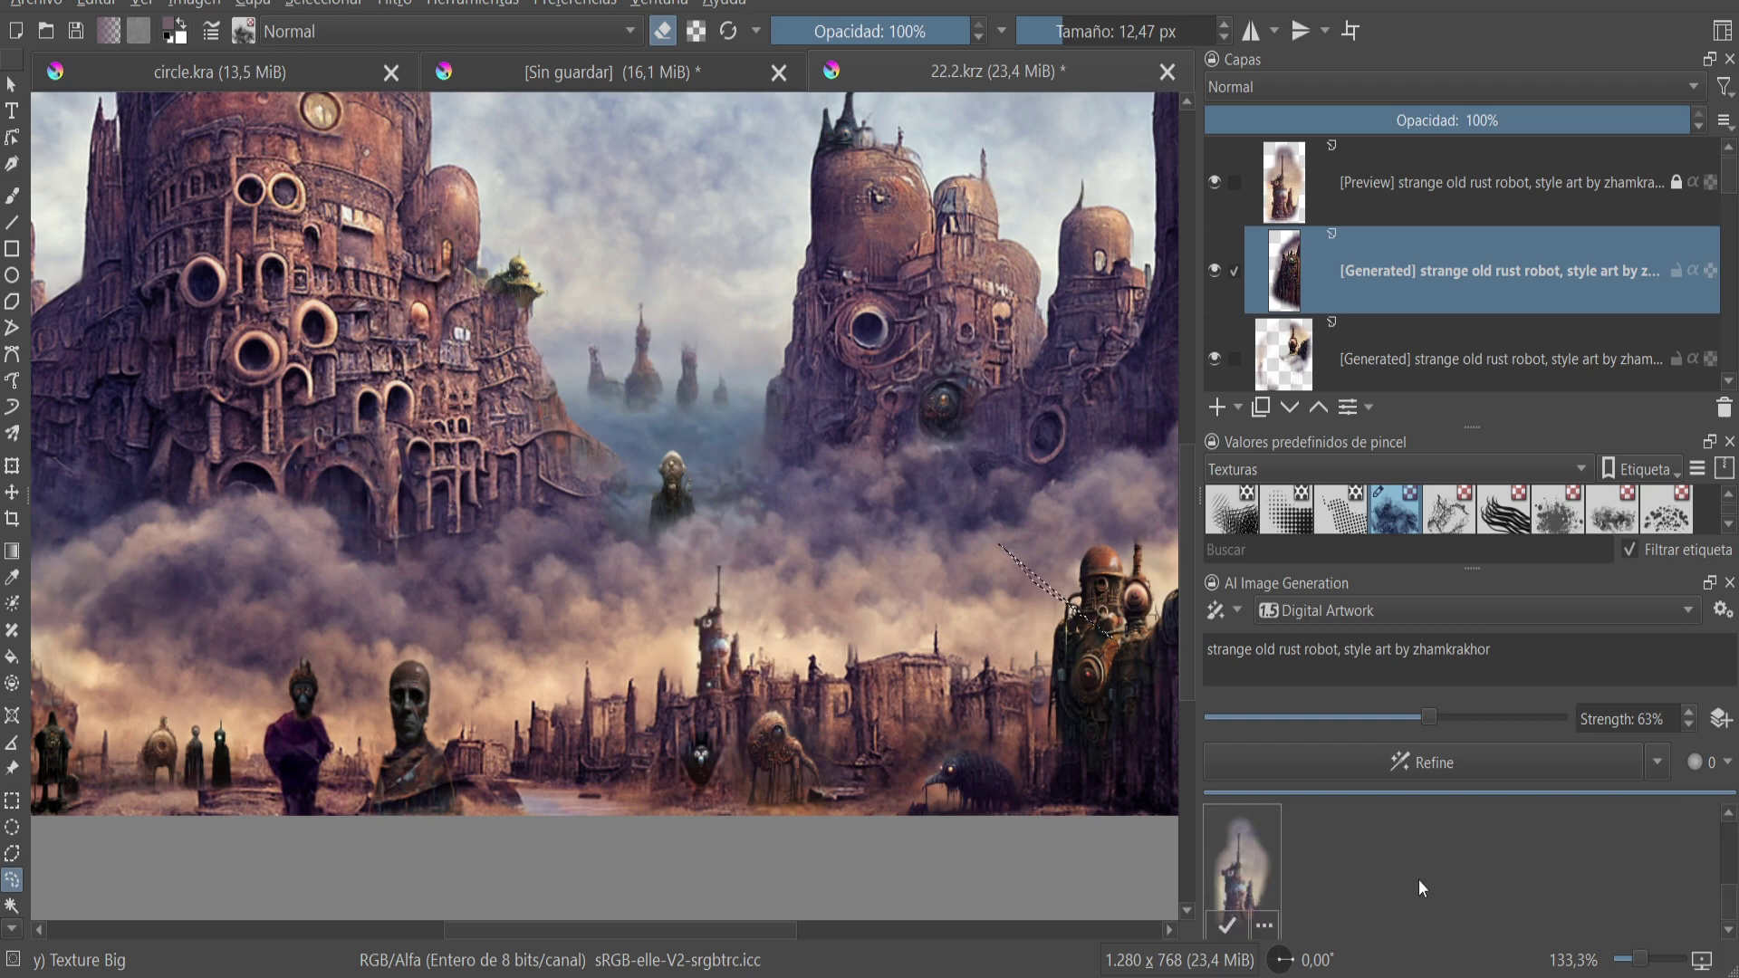
- Apply the chosen central rusty robot result as its own layer
double_click(1418, 879)
key(minus)
key(minus)
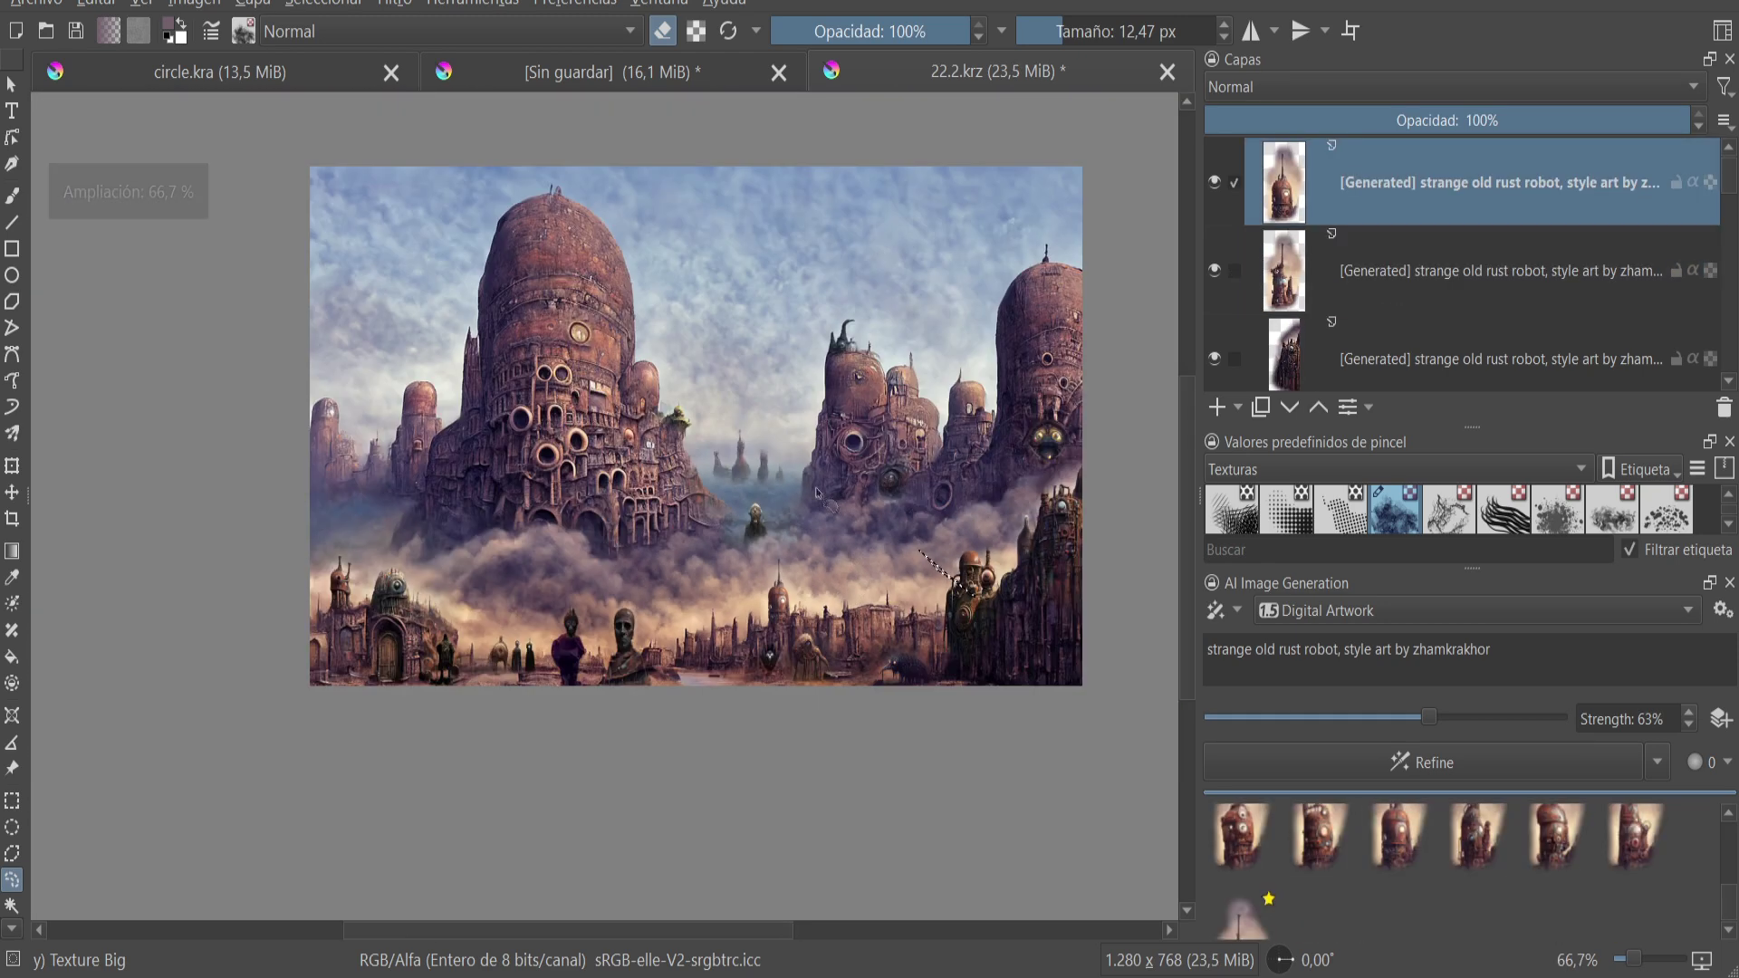
key(plus)
key(plus)
key(plus)
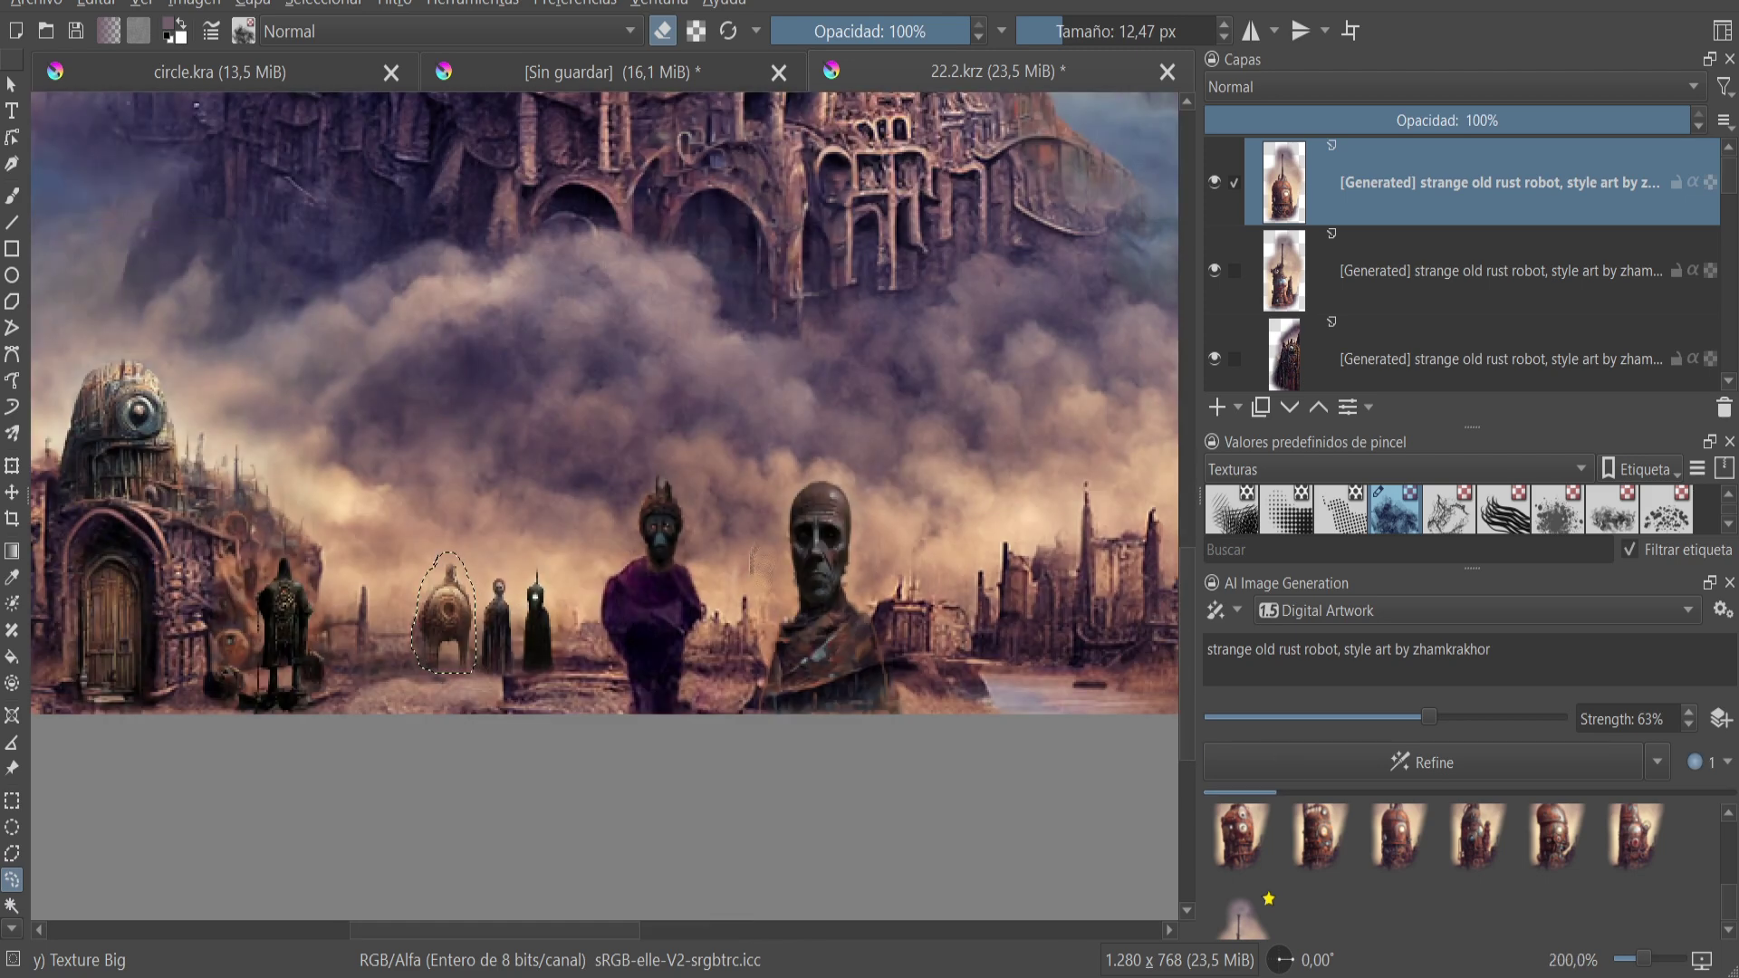
key(minus)
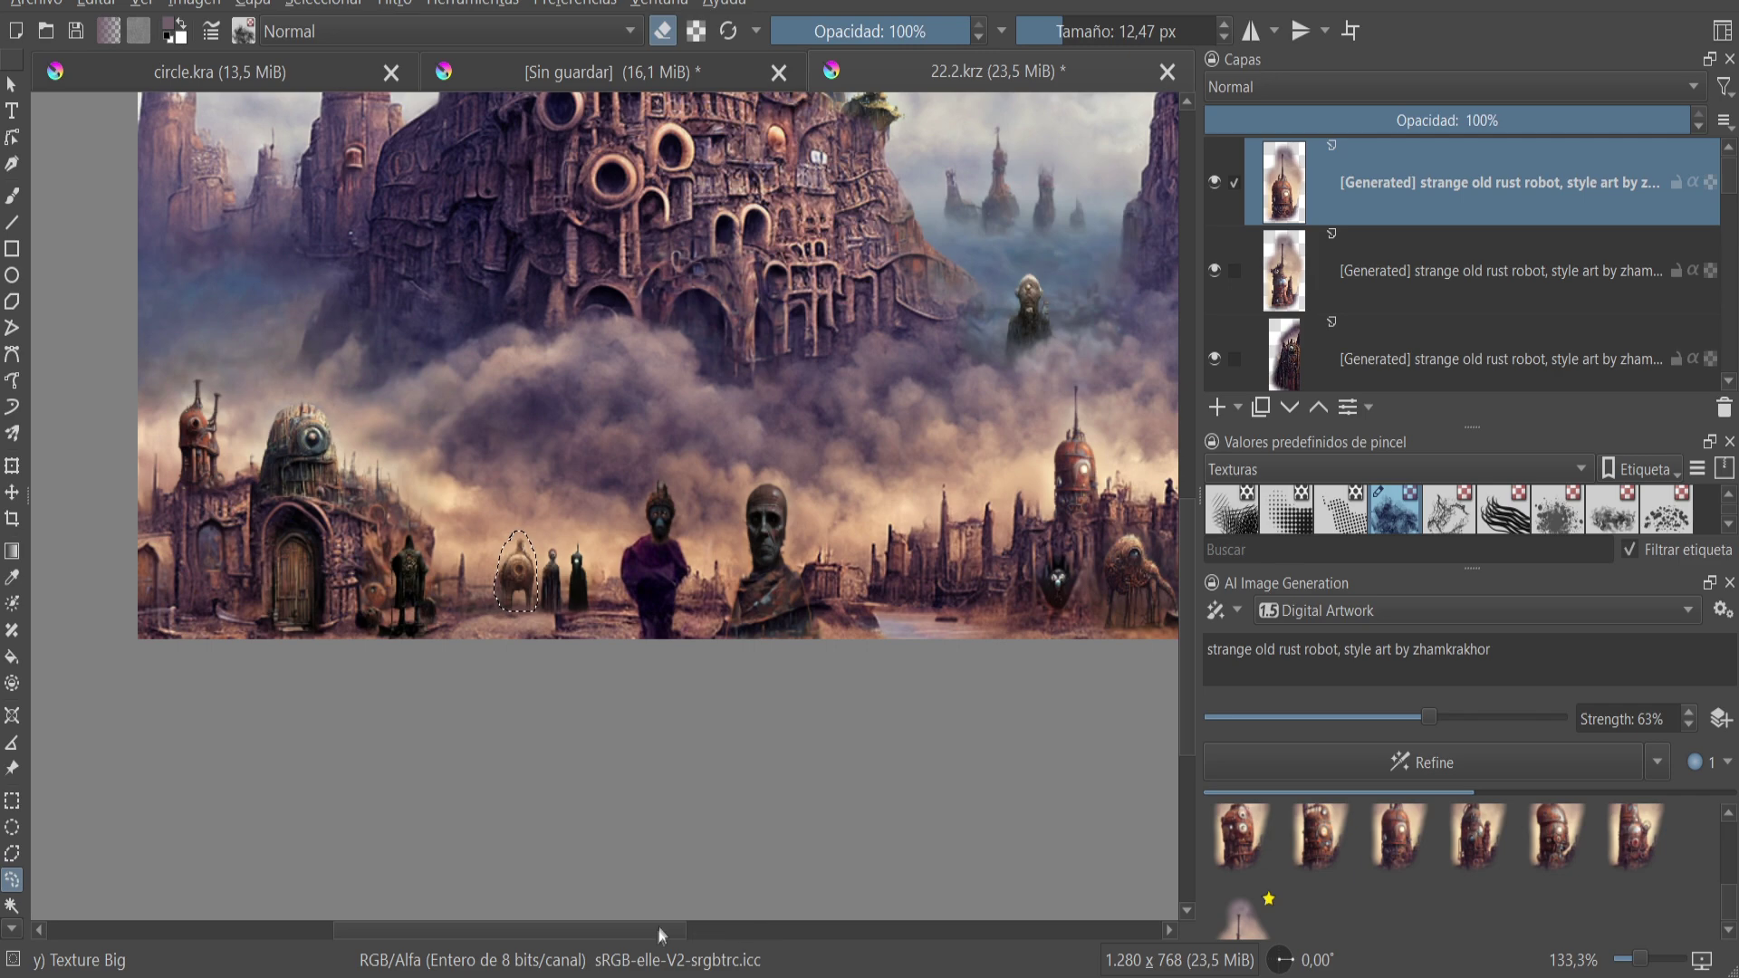
- Lasso the round figure beside the lower-left people and select the horror animal layer
drag(664, 932, 715, 922)
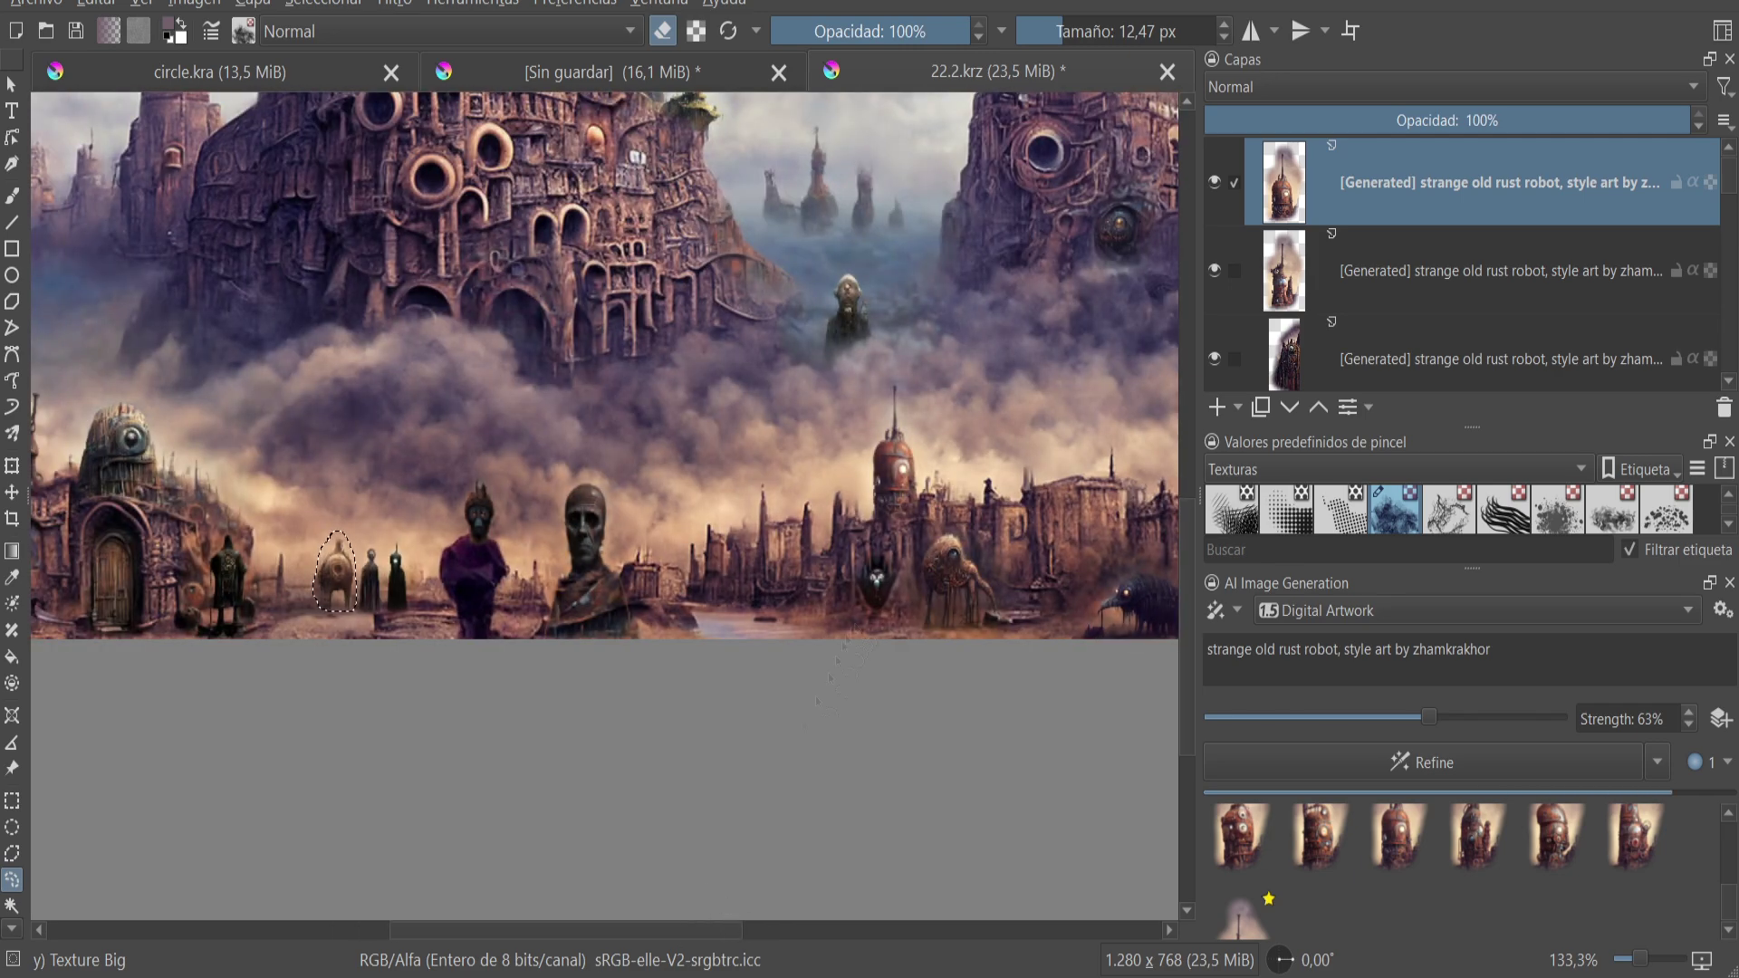
key(plus)
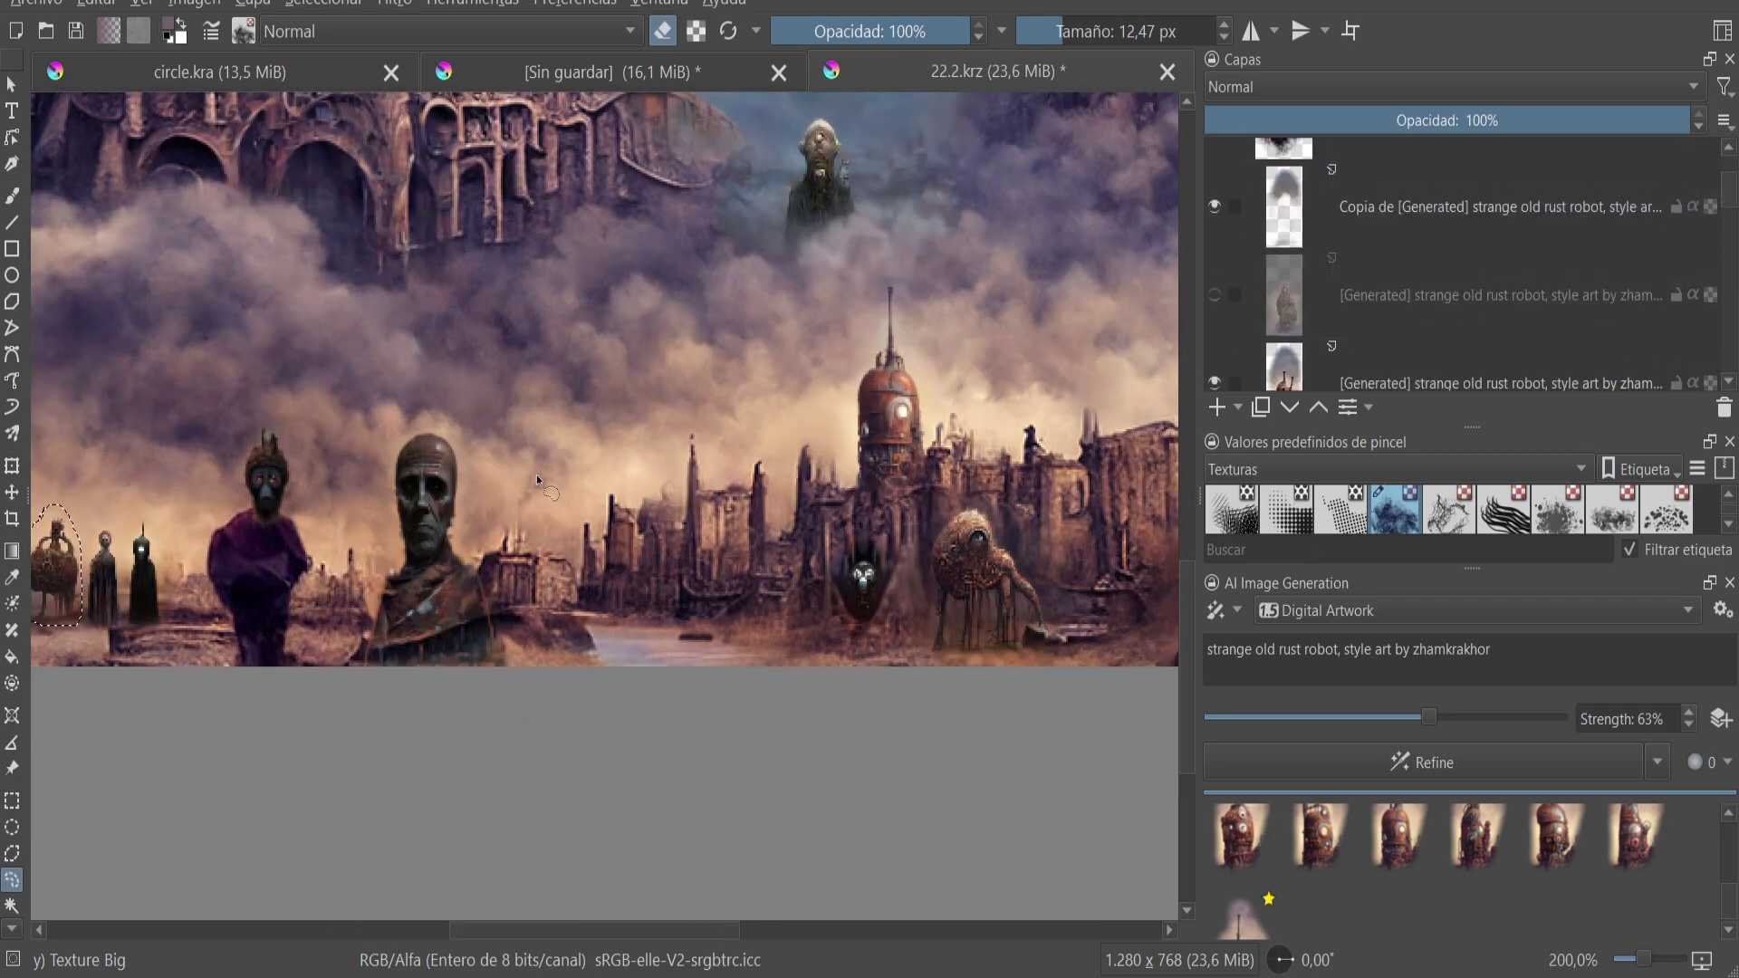
scroll(1415, 286, down, 3)
scroll(1386, 277, down, 3)
scroll(1540, 253, down, 3)
scroll(1540, 262, up, 3)
scroll(1404, 290, up, 2)
scroll(1274, 308, up, 2)
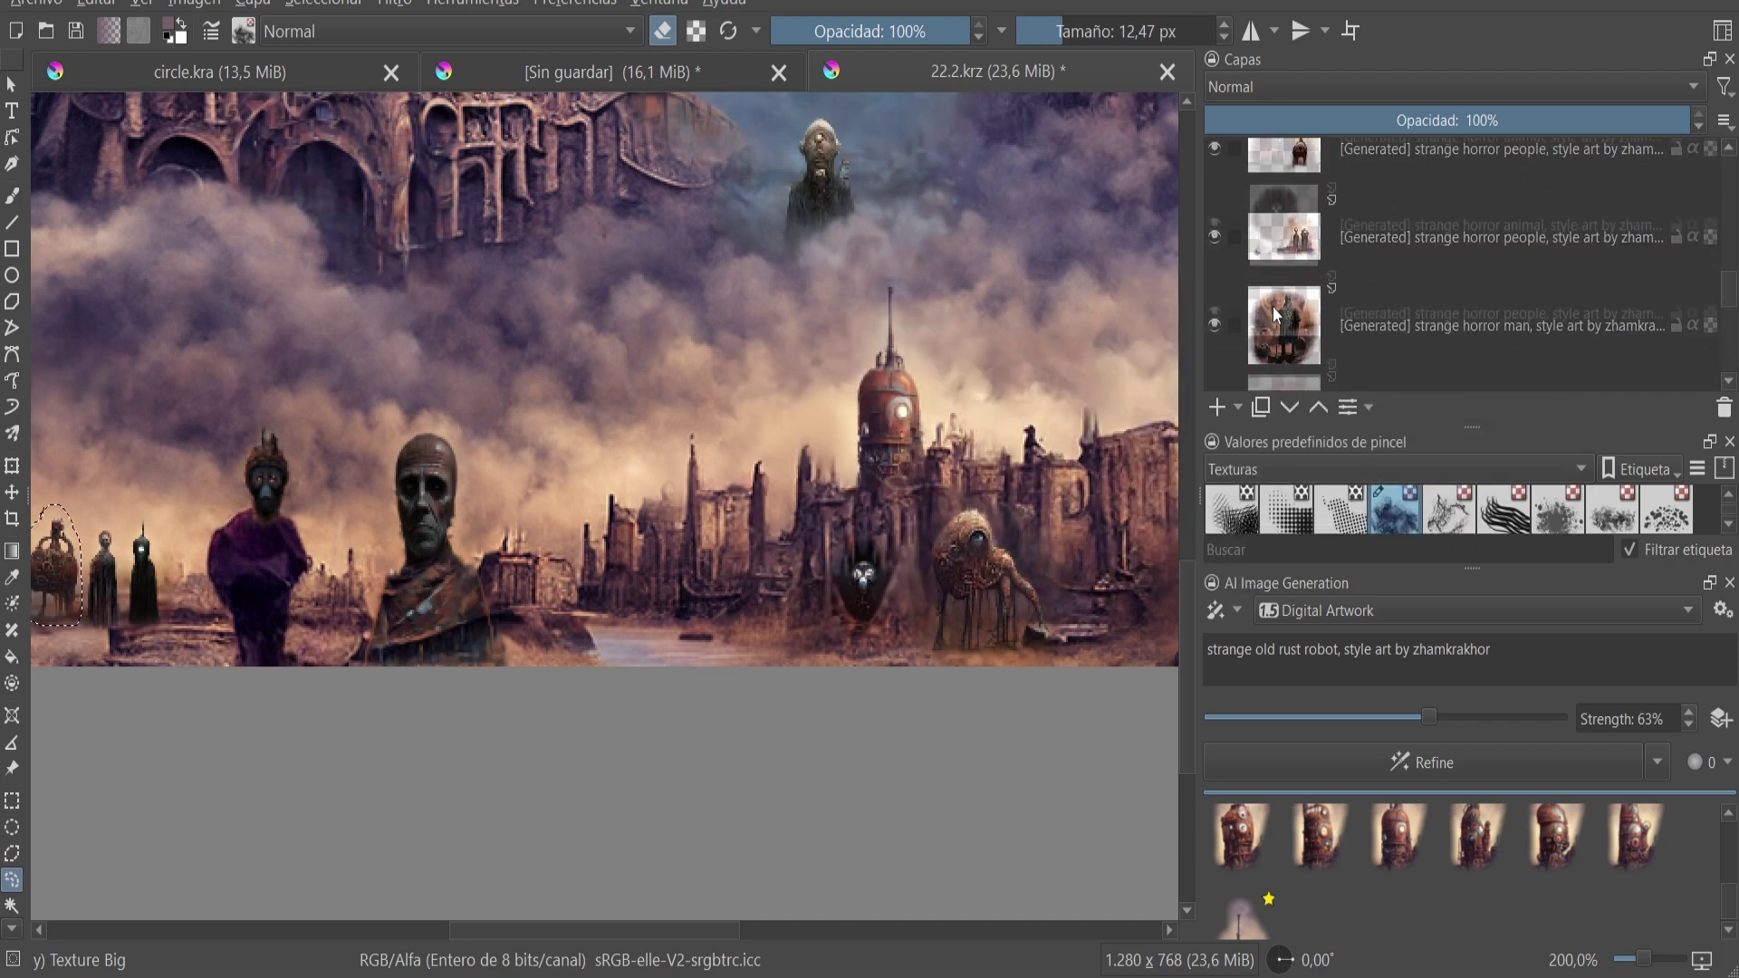
scroll(1277, 315, up, 1)
click(1268, 224)
scroll(903, 557, up, 3)
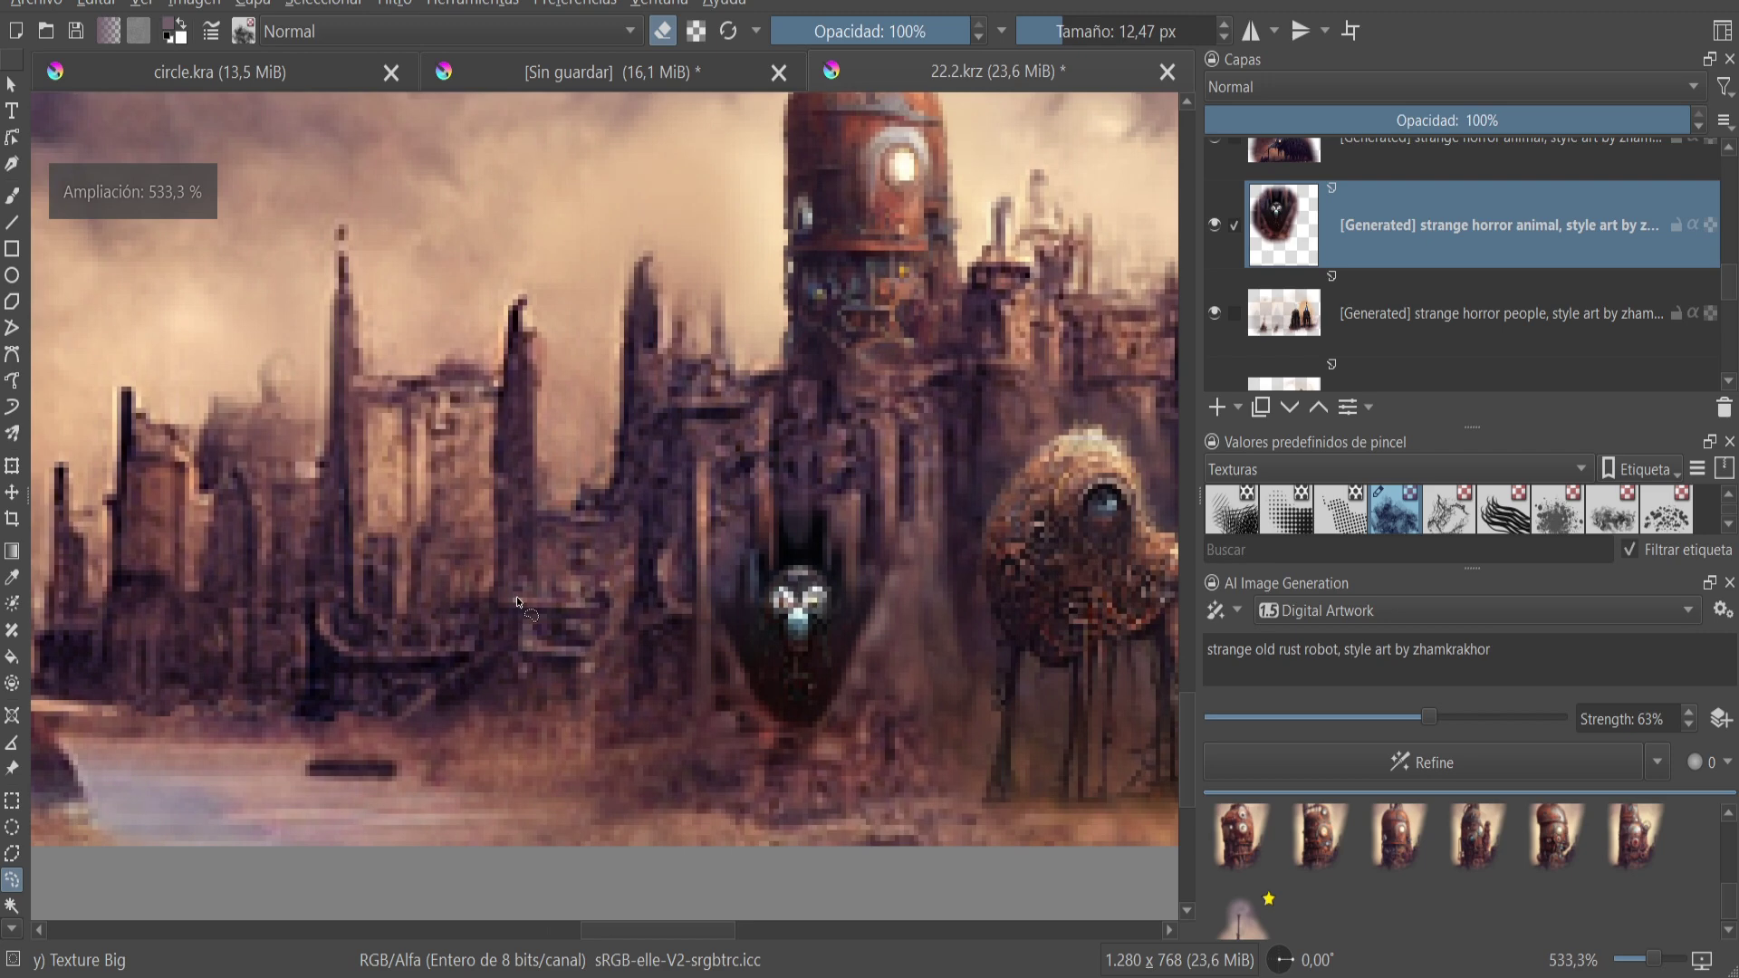
- Clear the selection and refine at 40% for new robot variations of the round figure
key(b)
right_click(464, 541)
click(543, 635)
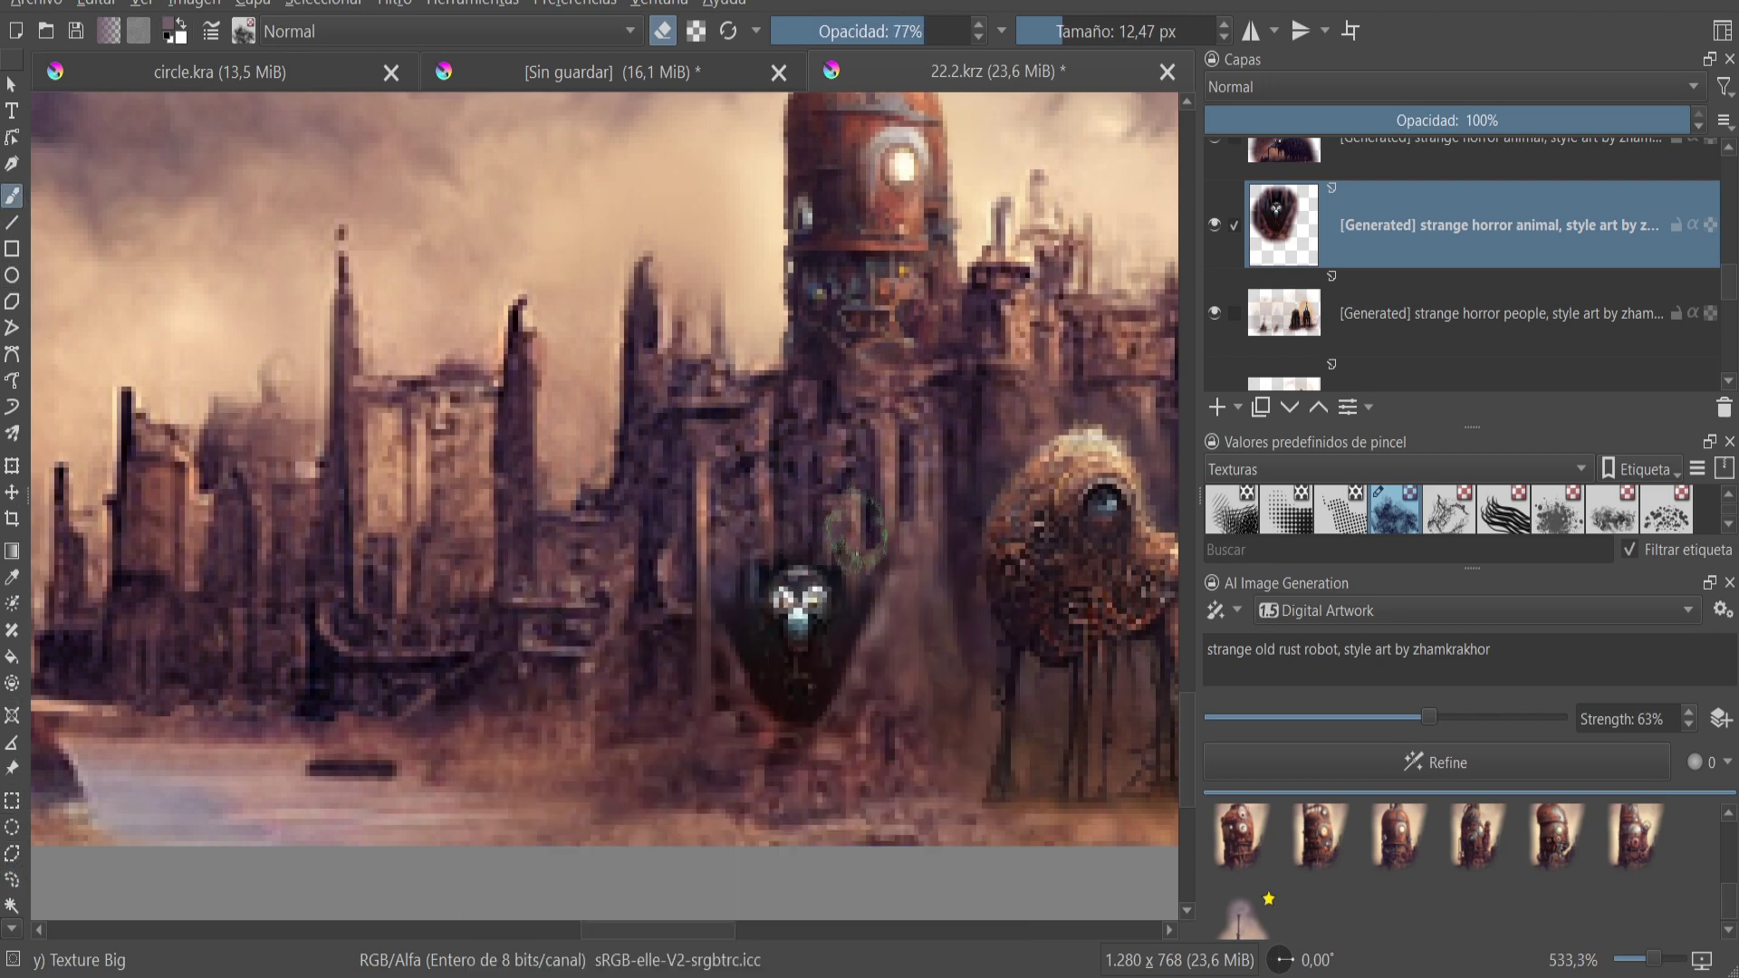
key(2)
scroll(543, 589, up, 3)
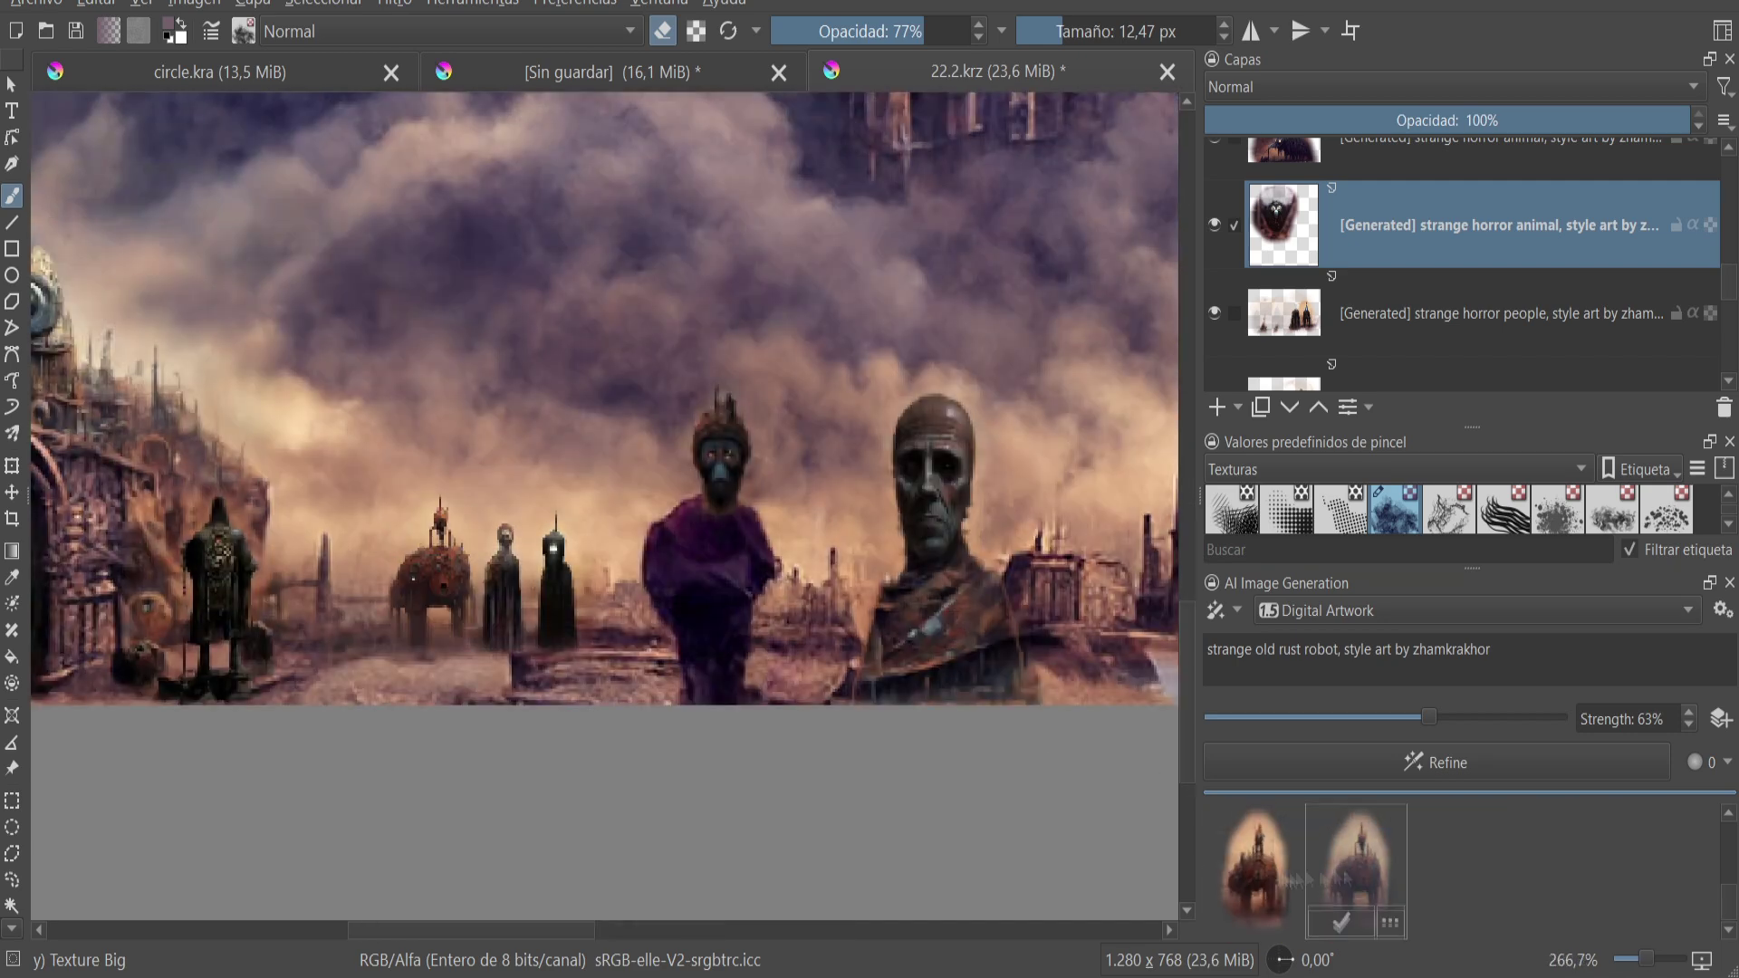
click(1346, 743)
key(2)
scroll(510, 506, up, 2)
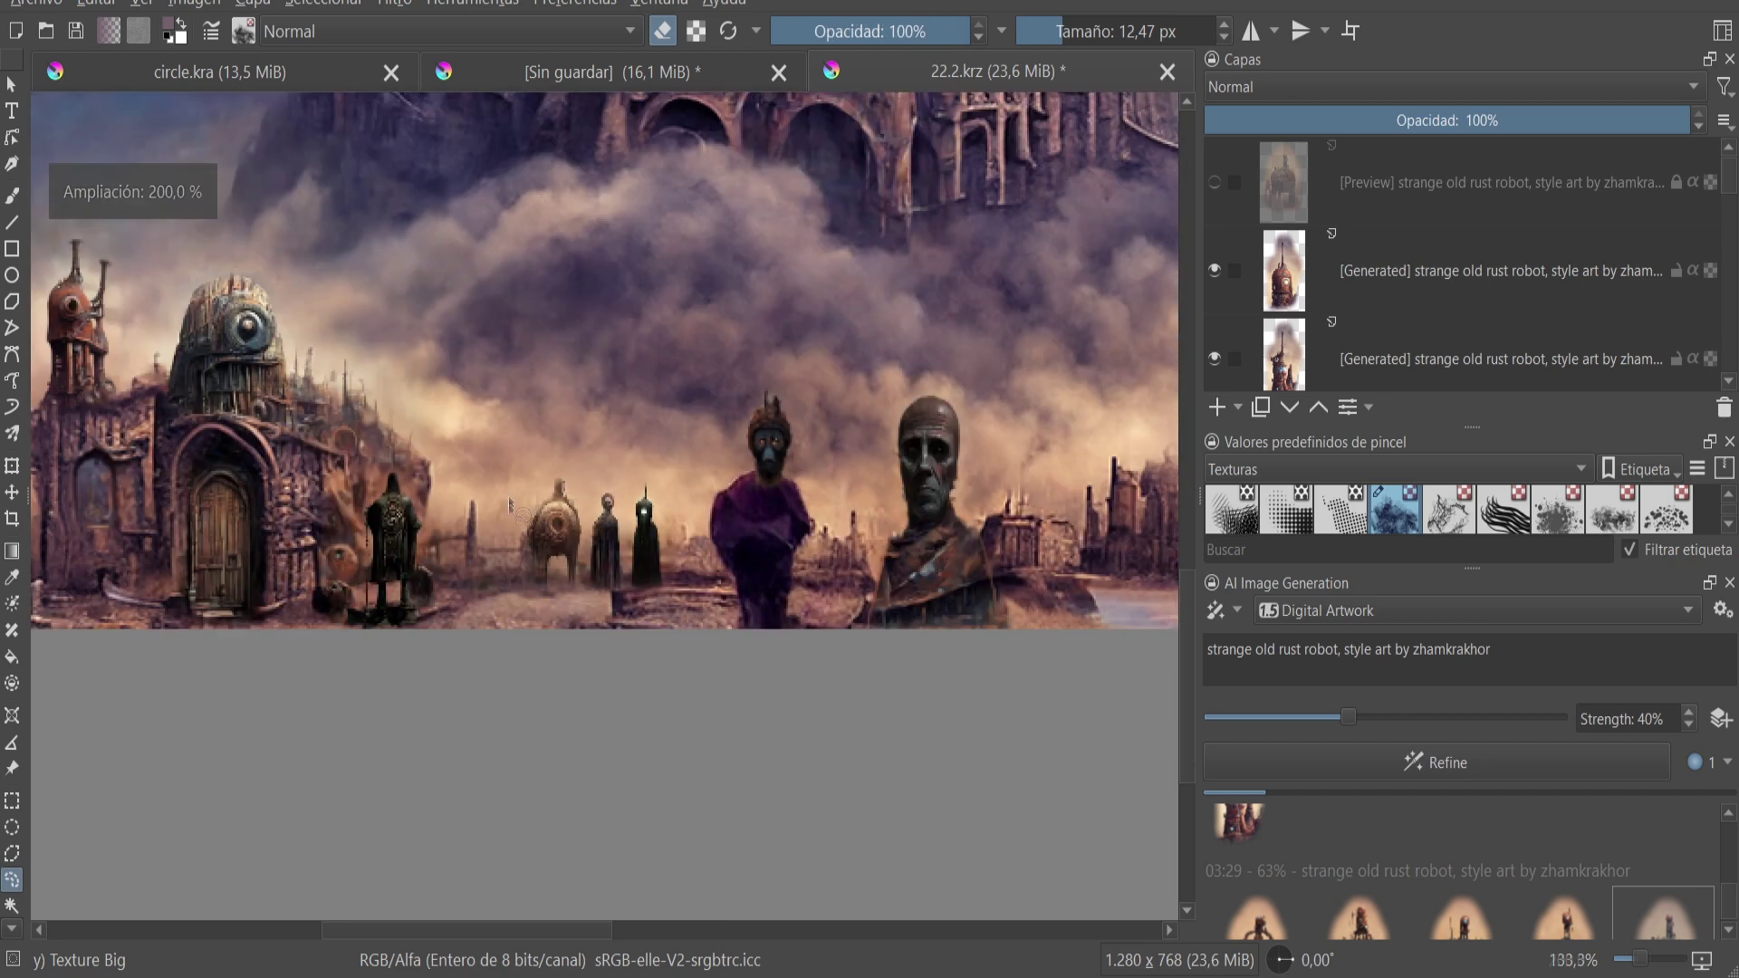
- Outline the round robot figure and regenerate it
scroll(510, 505, up, 2)
drag(548, 466, 580, 622)
drag(597, 524, 598, 521)
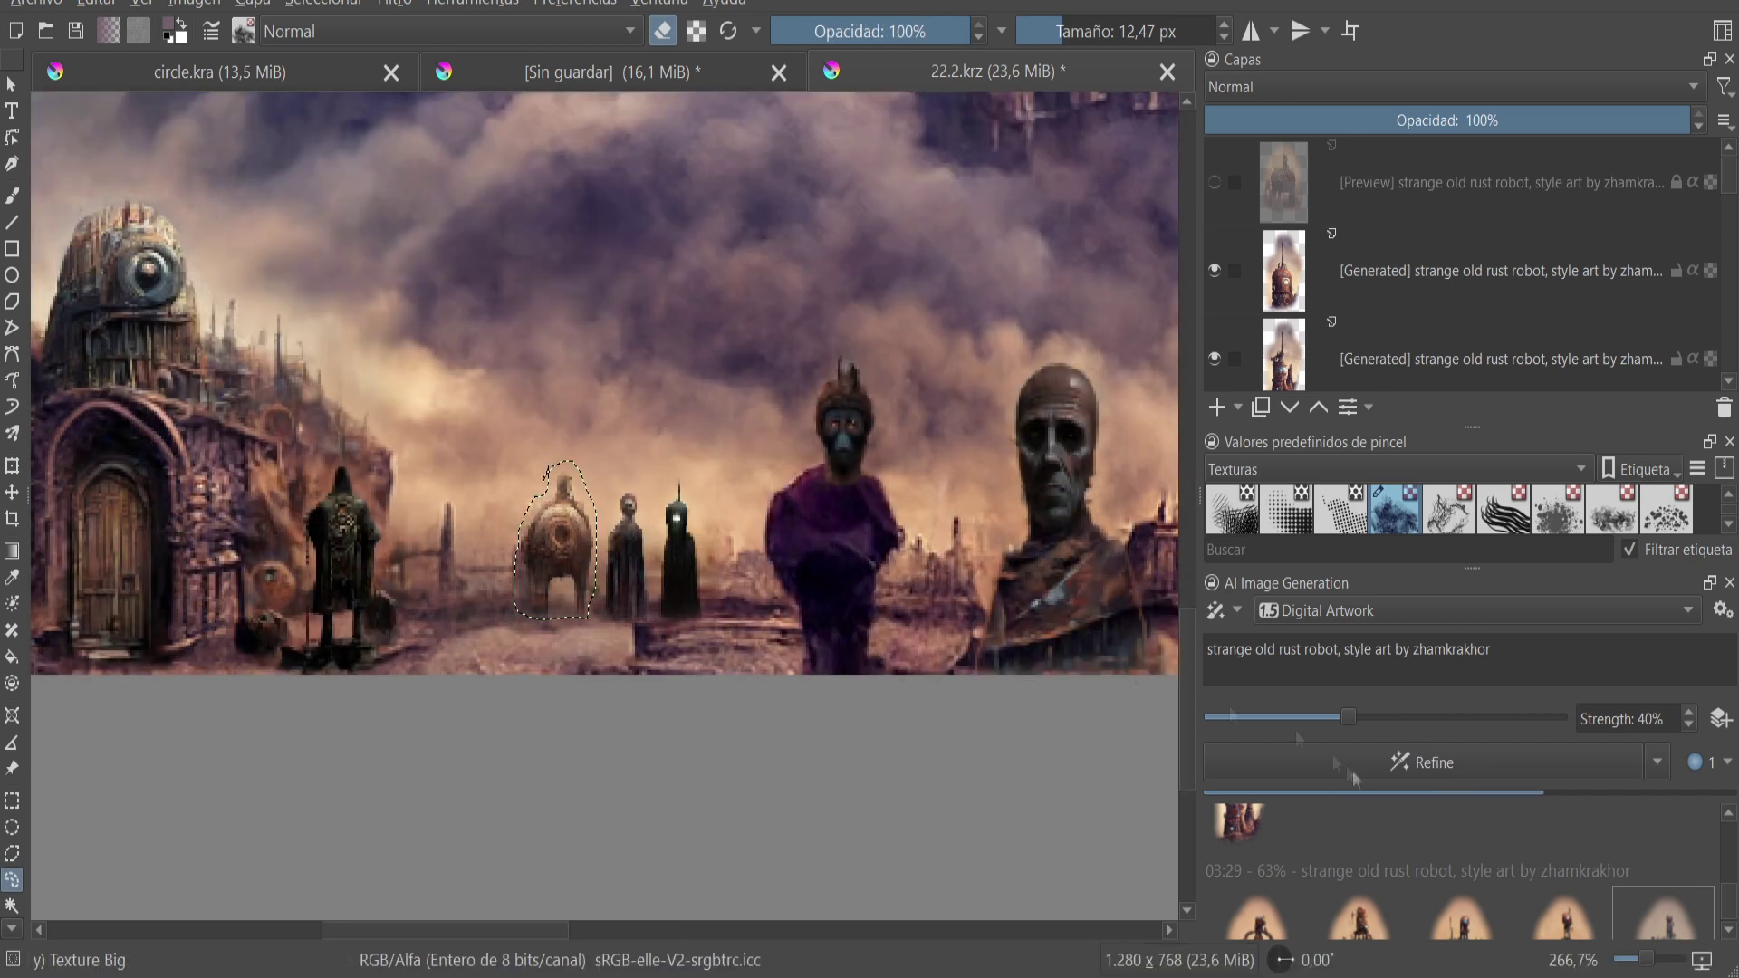
scroll(557, 518, down, 2)
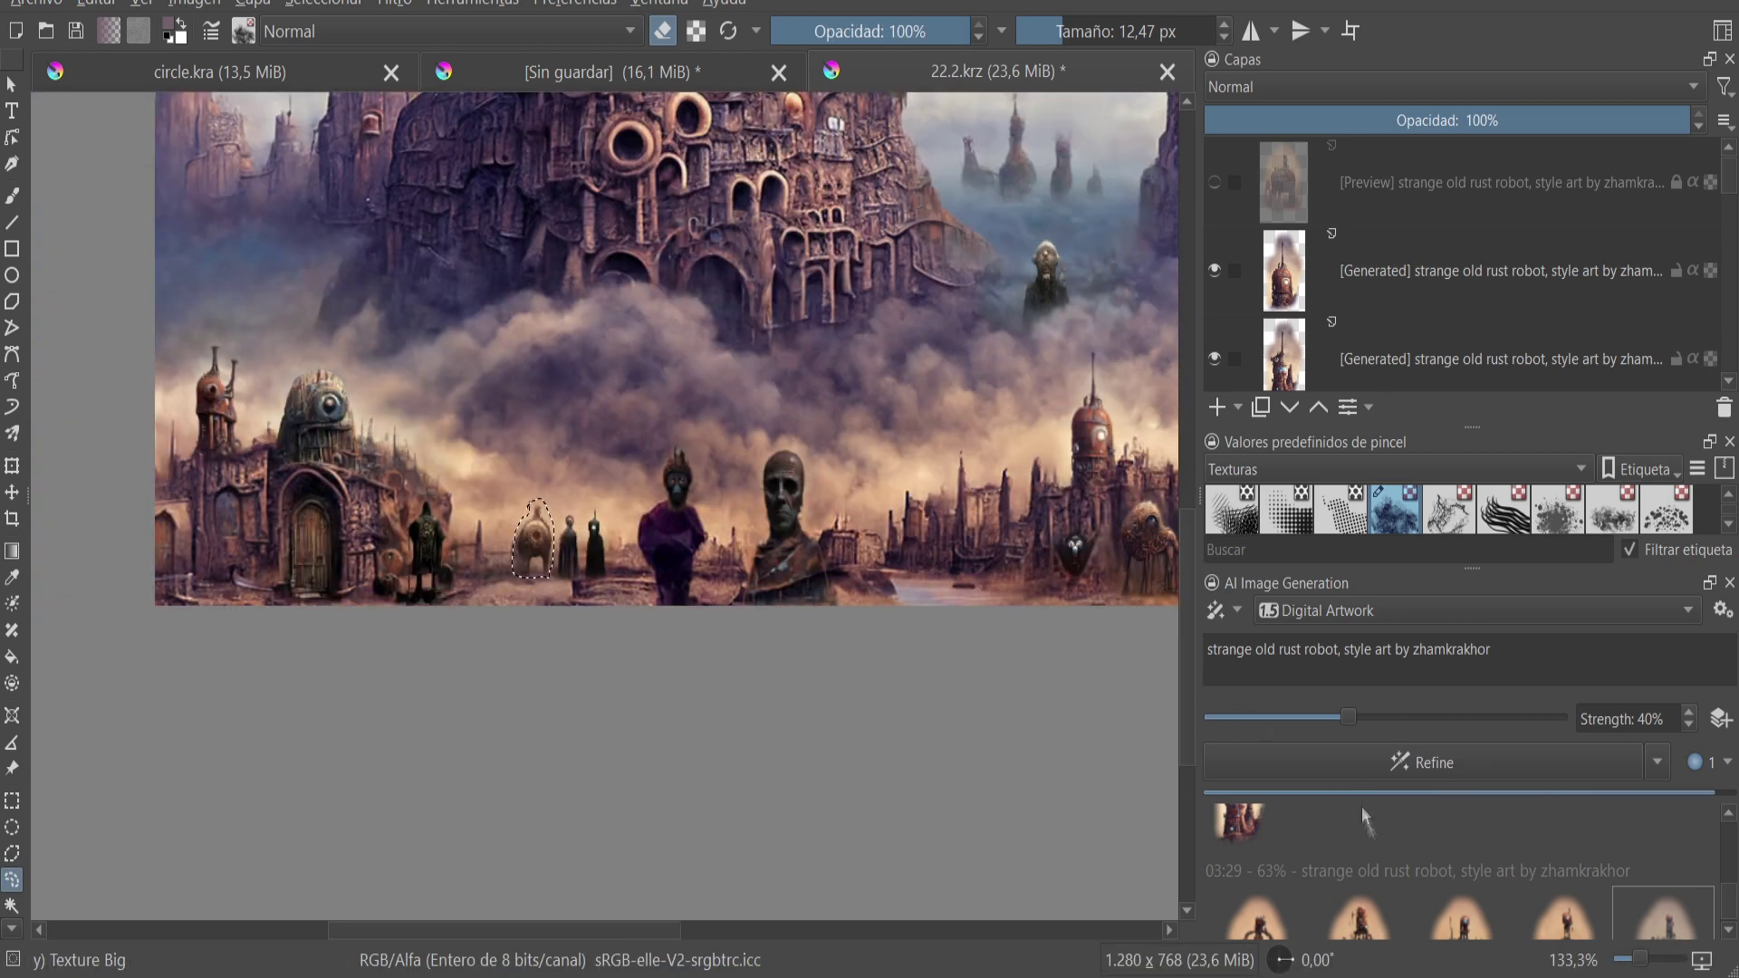
scroll(1182, 555, up, 3)
click(1413, 761)
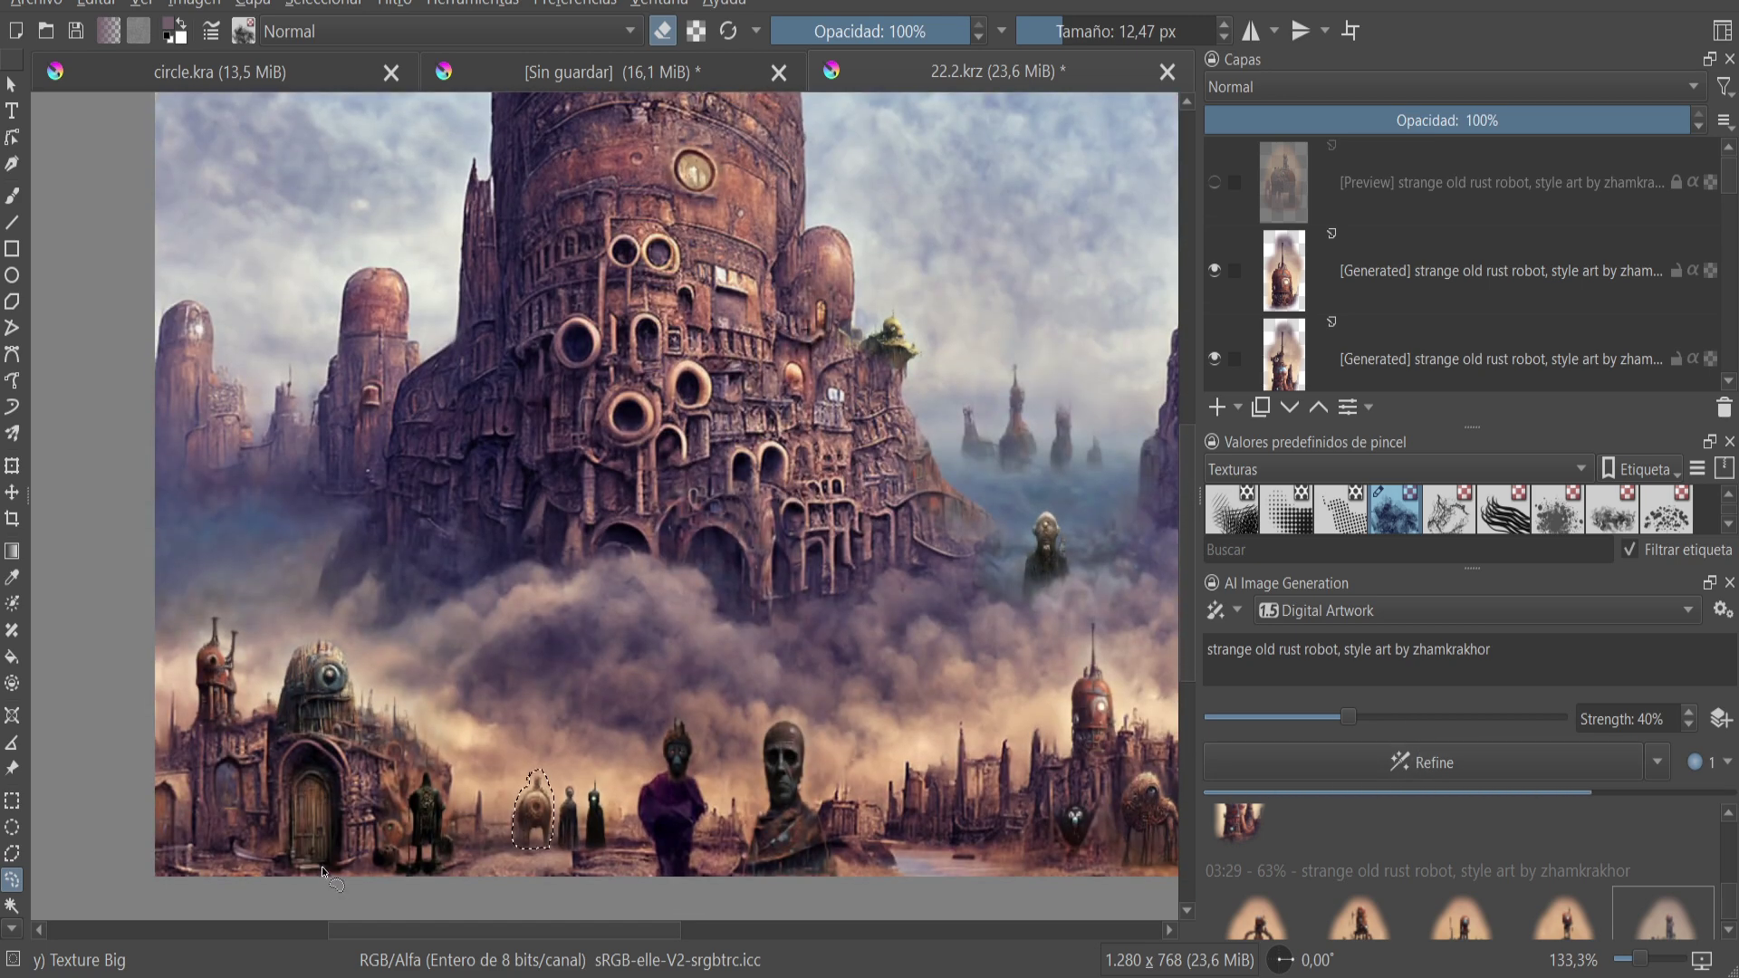
scroll(323, 866, up, 3)
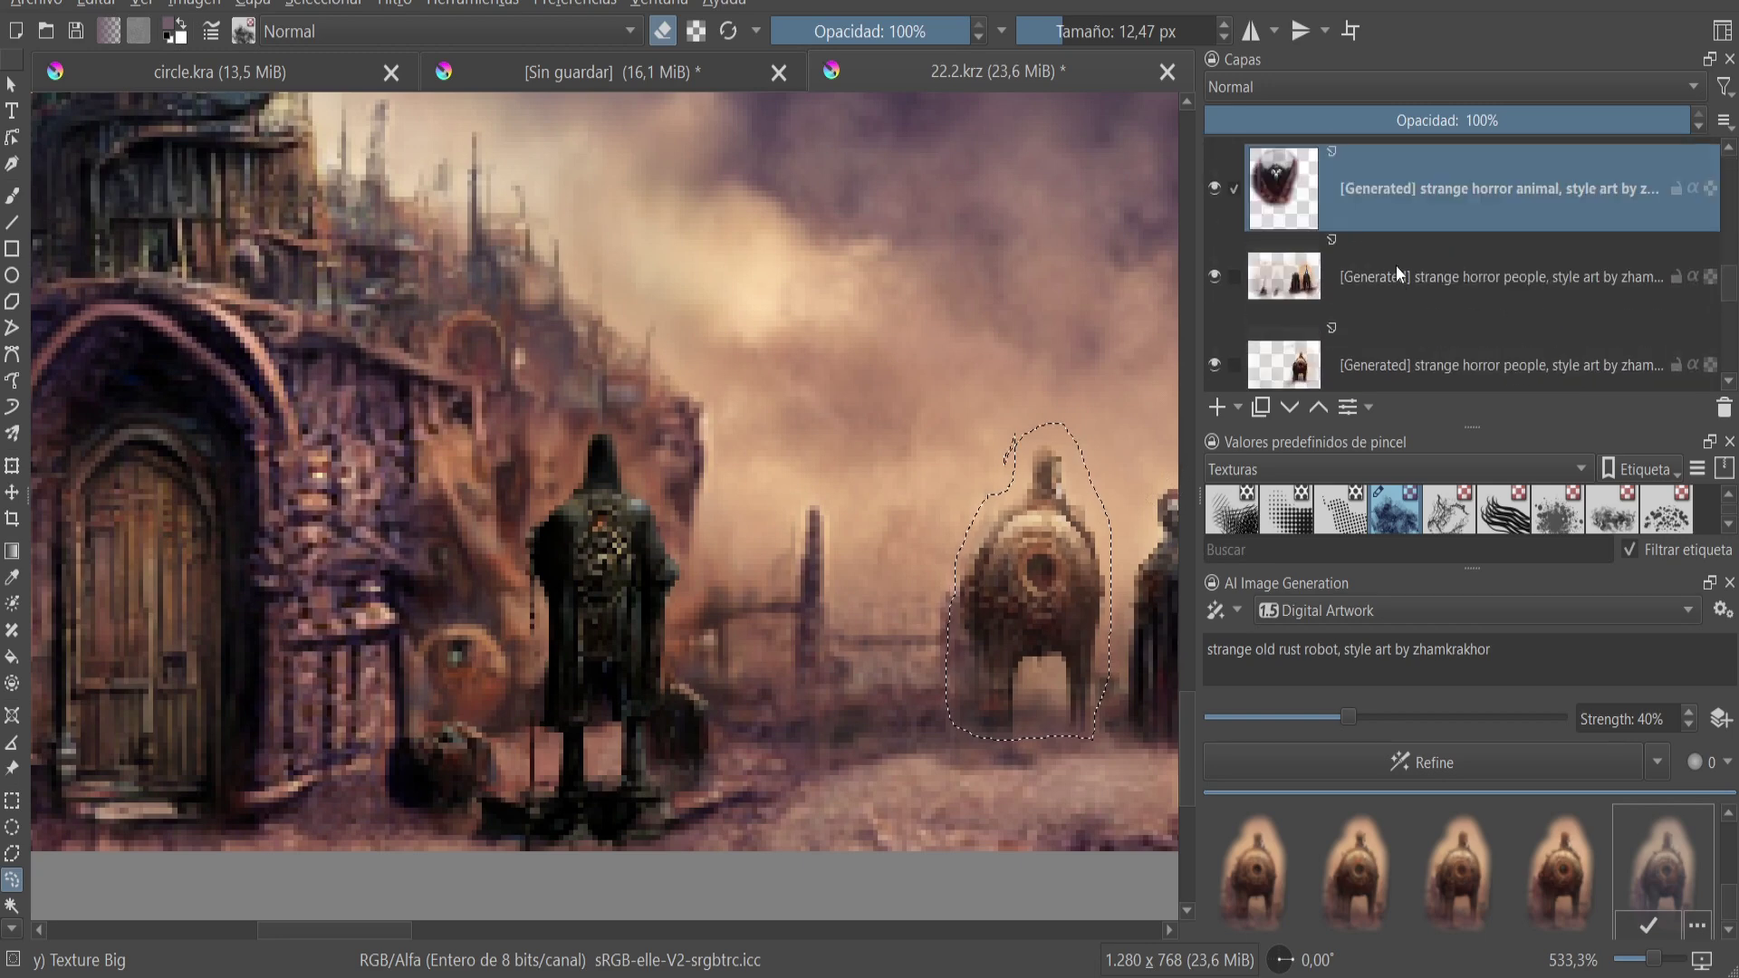
- Compare with the horror man layer toggled, deselect, and Smart Patch out the stray dotted line
click(1214, 288)
click(1215, 288)
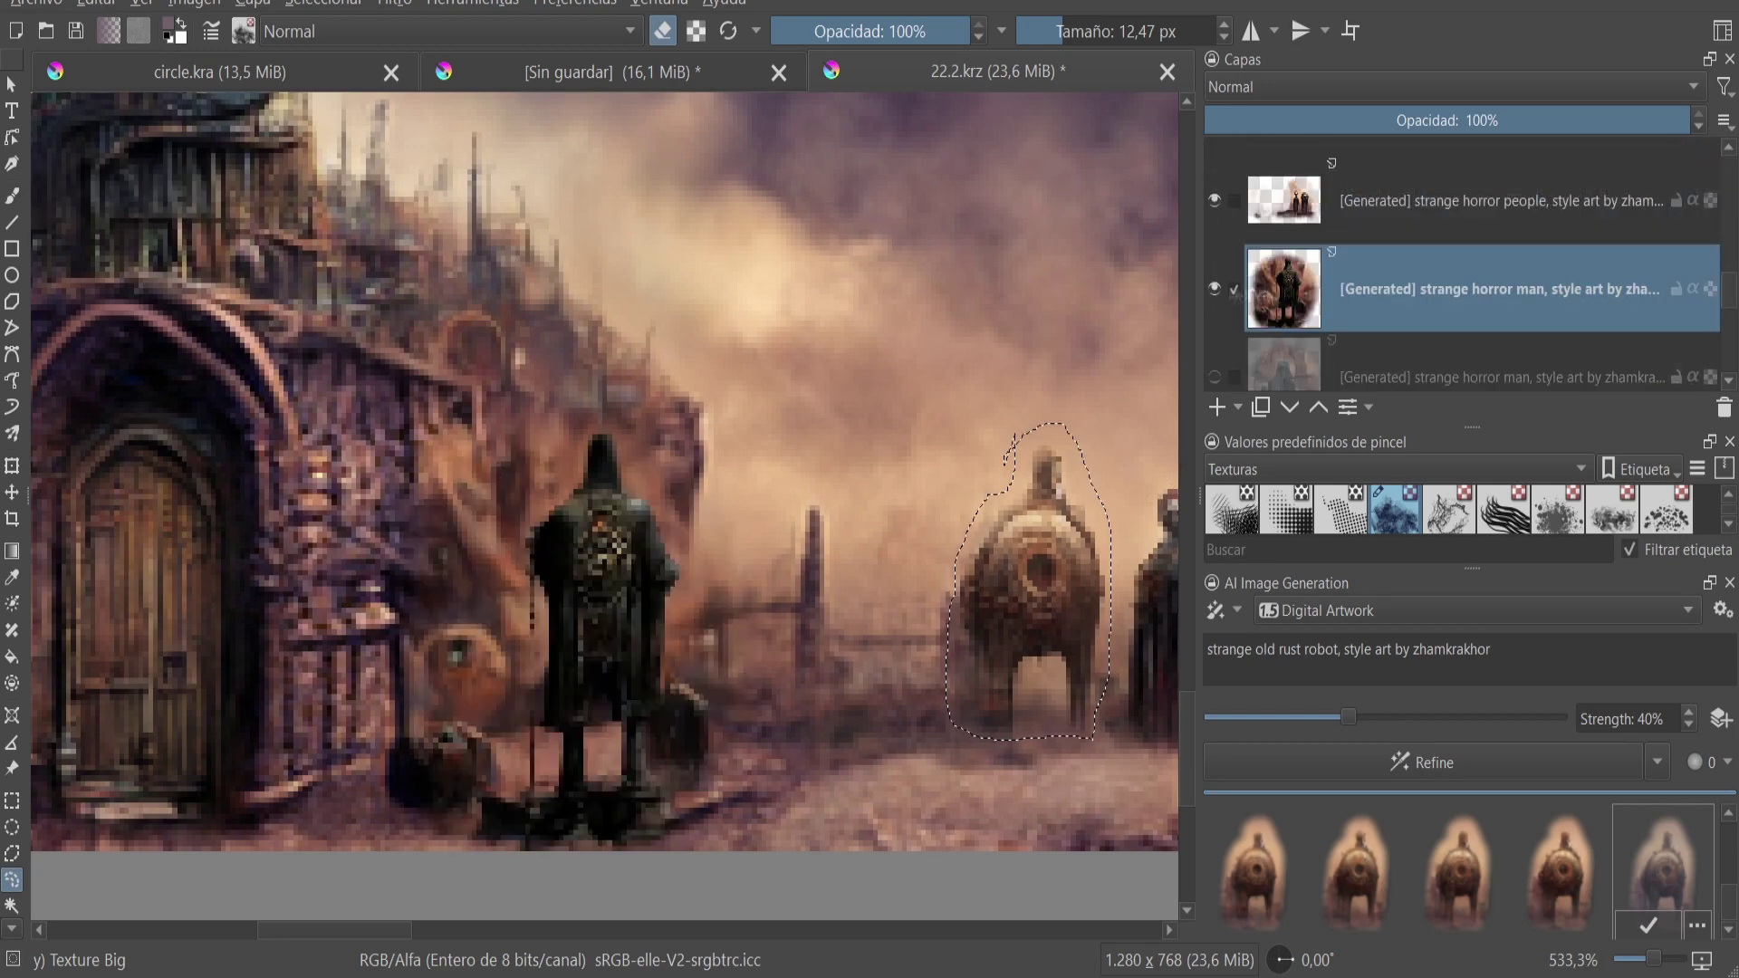
right_click(294, 217)
click(389, 291)
click(12, 629)
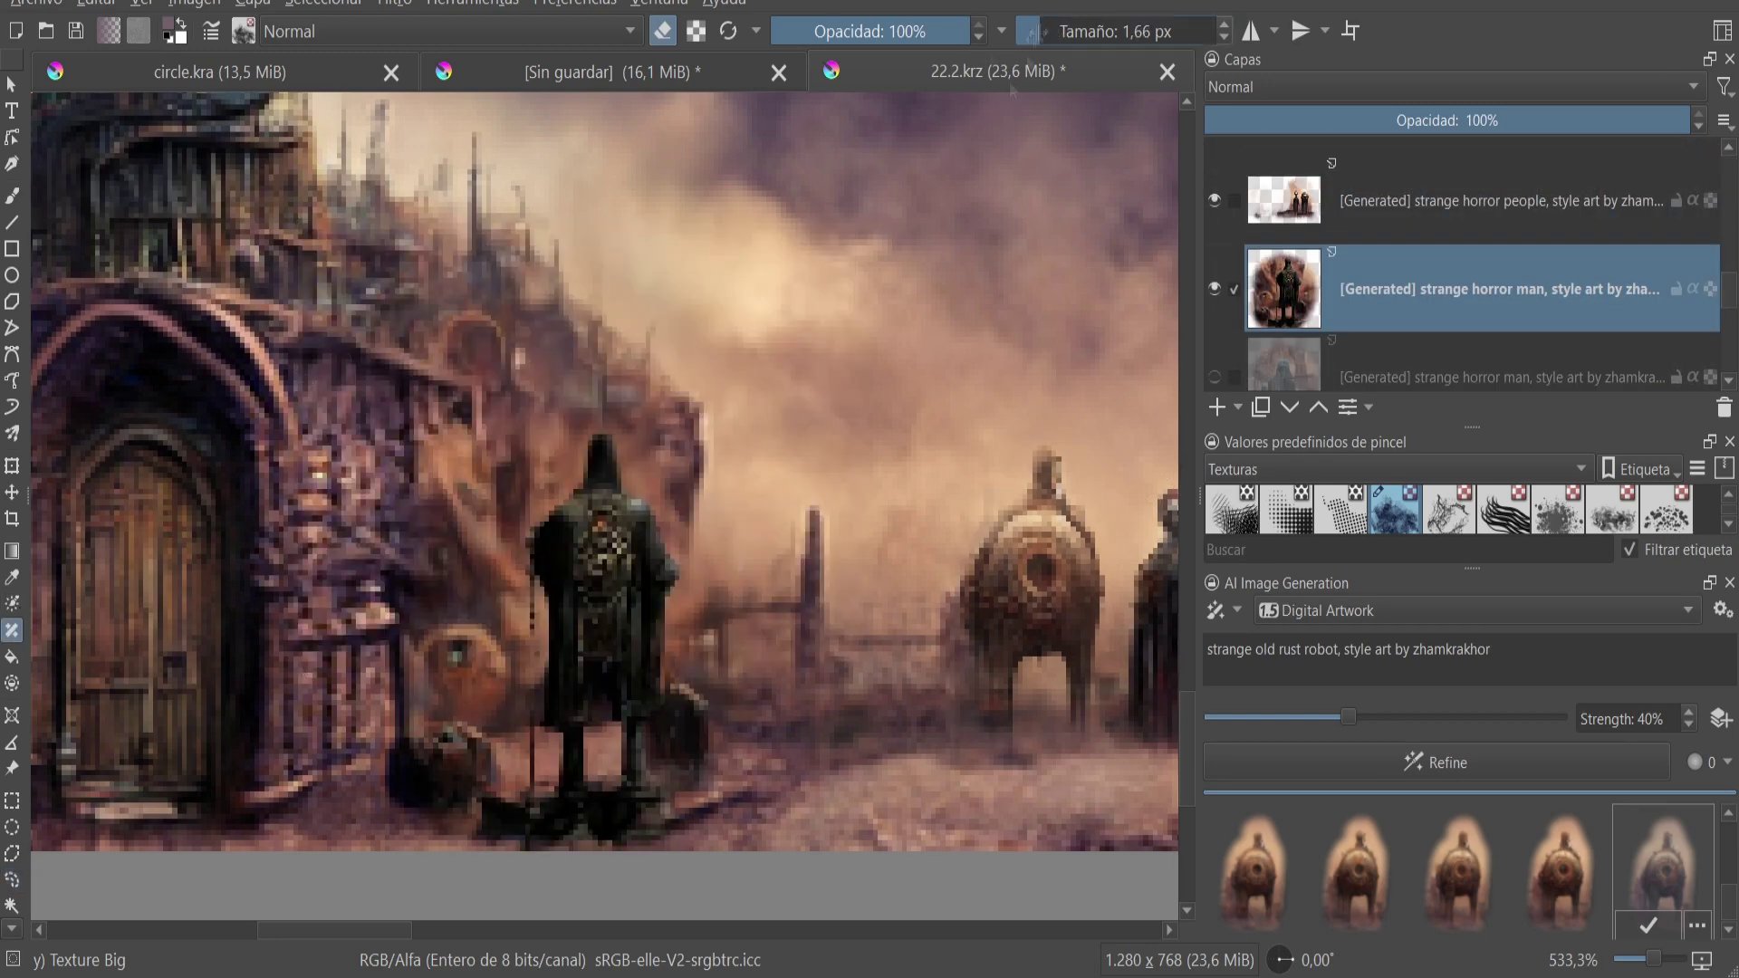
drag(536, 581, 533, 638)
drag(530, 580, 547, 650)
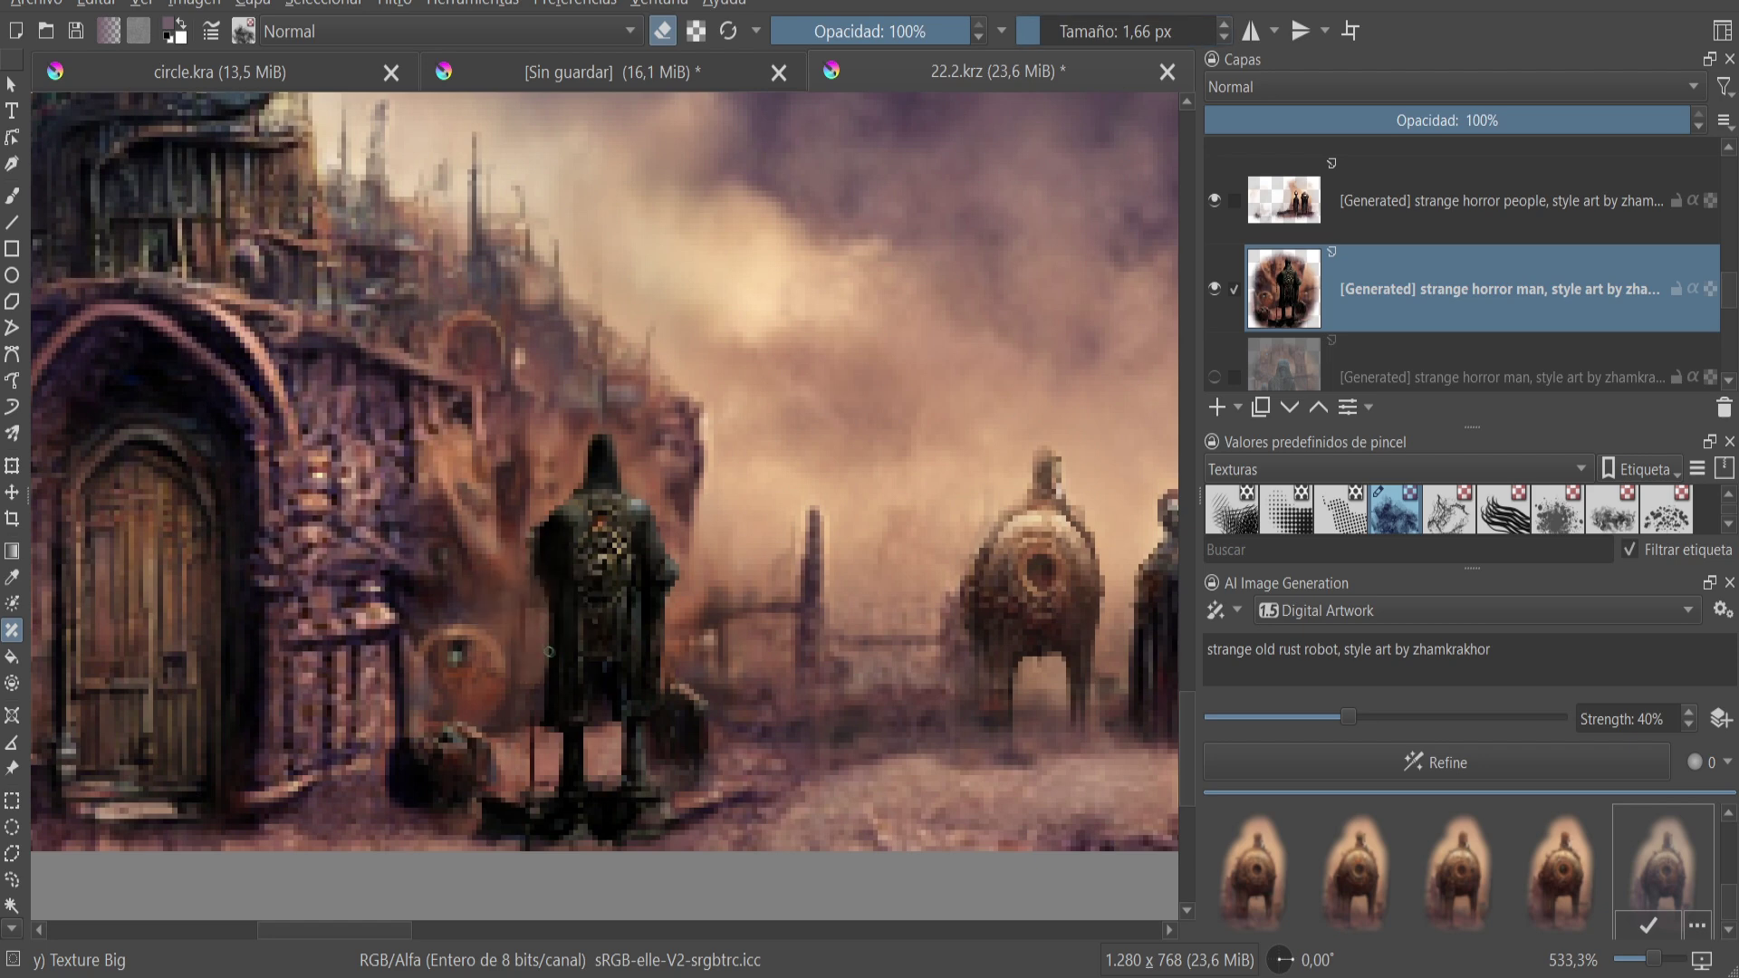
- Delete the robot wording from the prompt and refine a small adjacent patch style-only
scroll(516, 724, down, 3)
scroll(516, 724, up, 2)
click(12, 879)
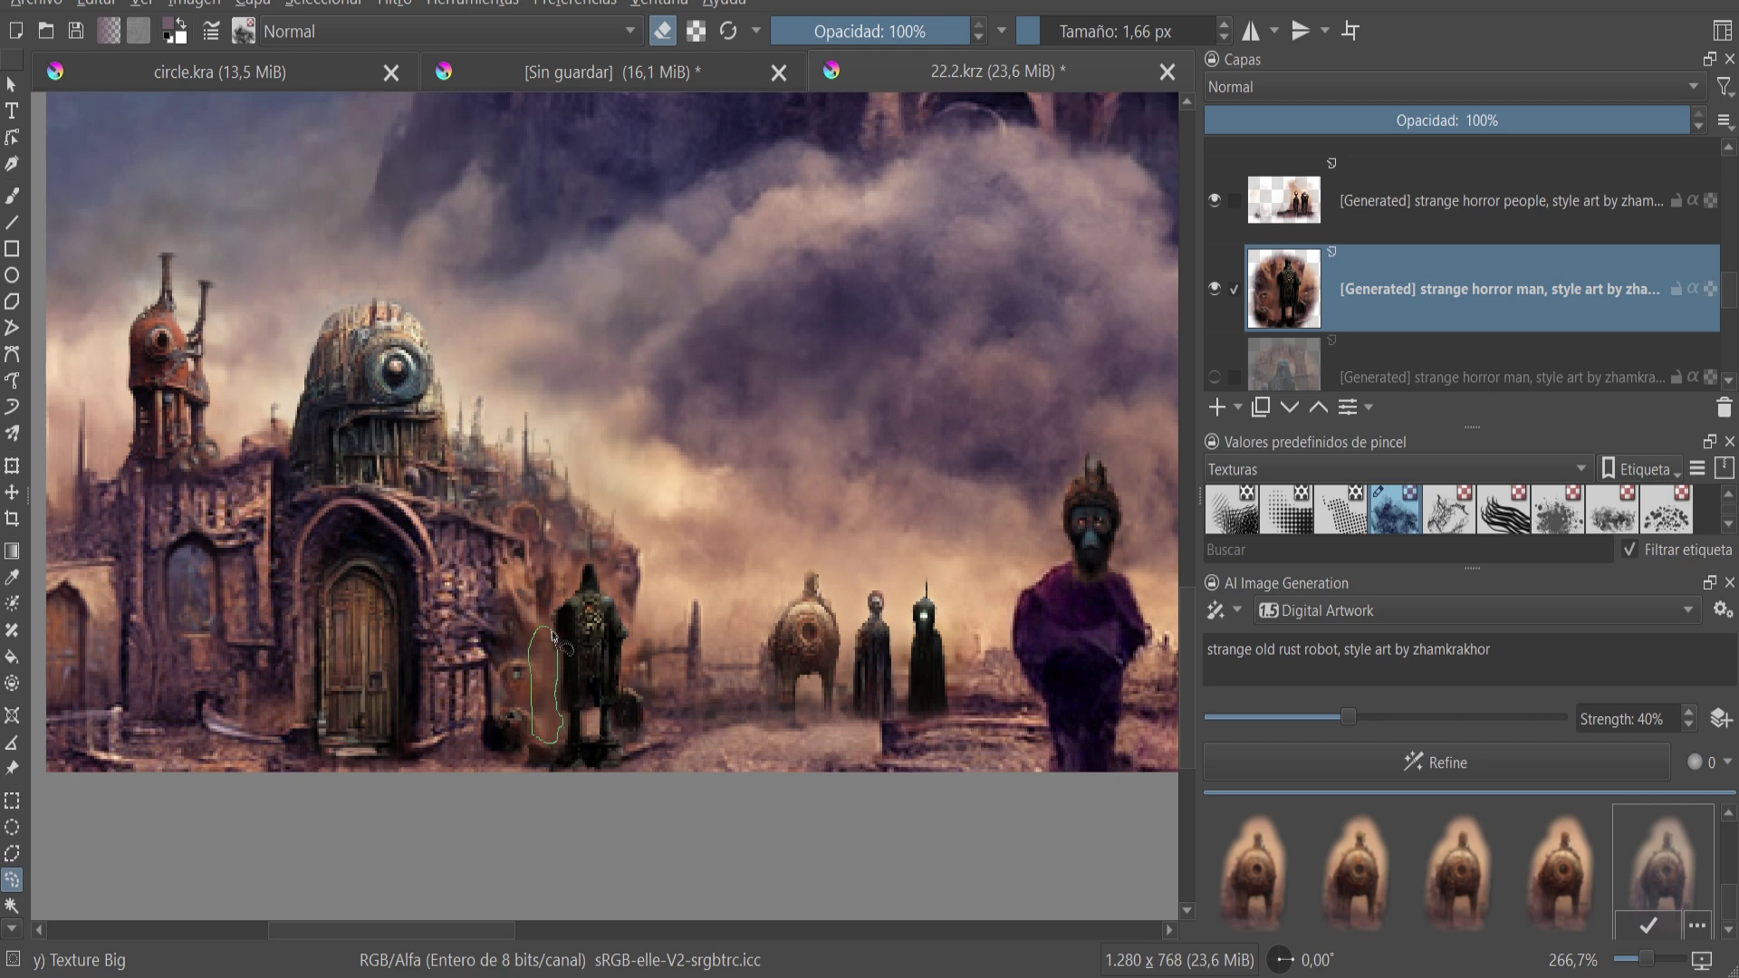
drag(1343, 650, 1208, 651)
key(BackSpace)
key(Return)
scroll(793, 530, down, 3)
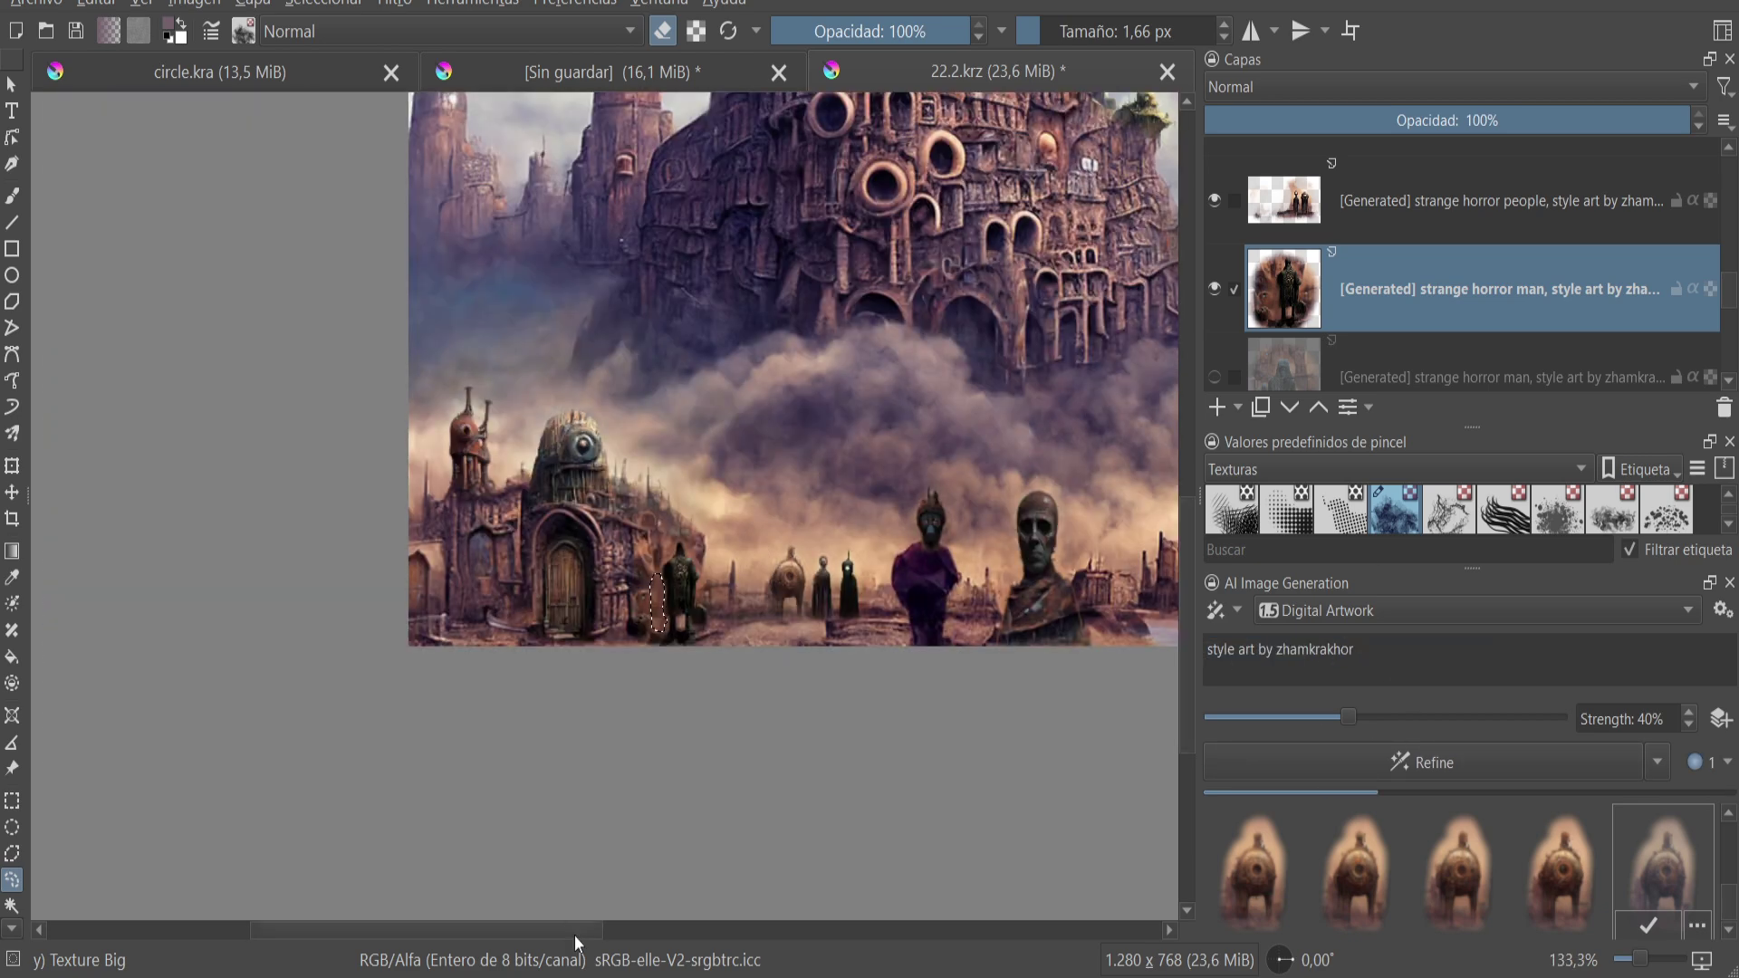
scroll(793, 530, up, 1)
scroll(792, 523, up, 2)
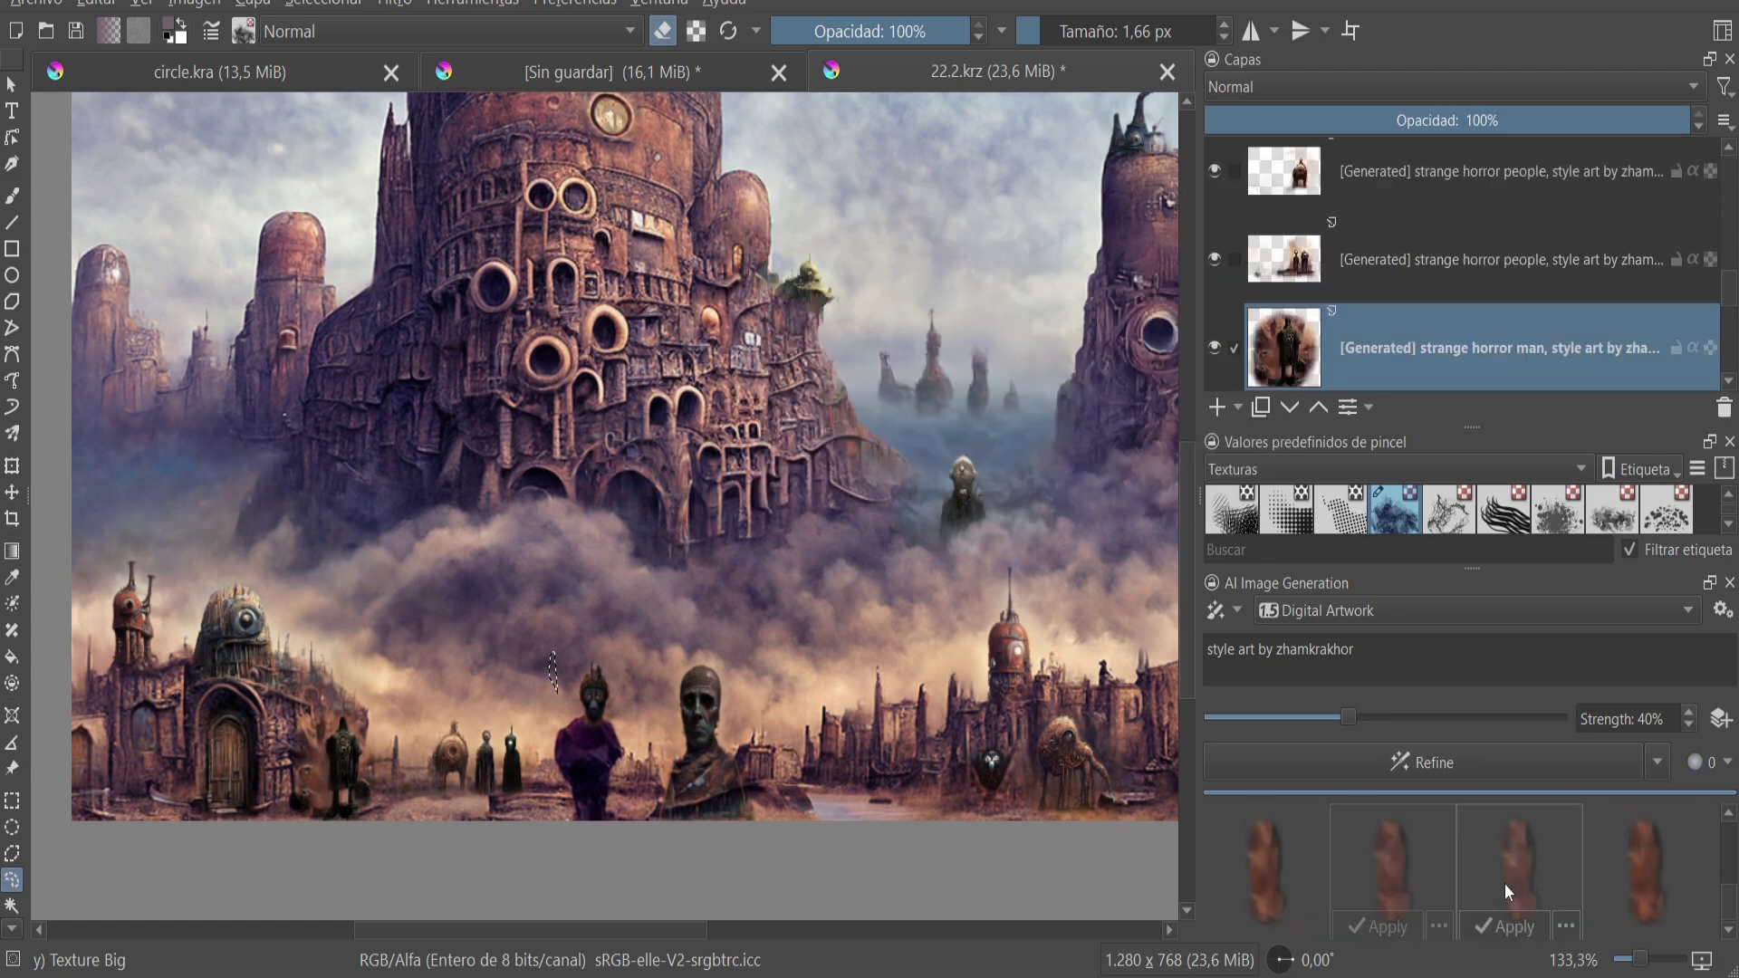
- Apply the chosen style-only patch result as a layer
click(1617, 915)
scroll(1132, 323, down, 2)
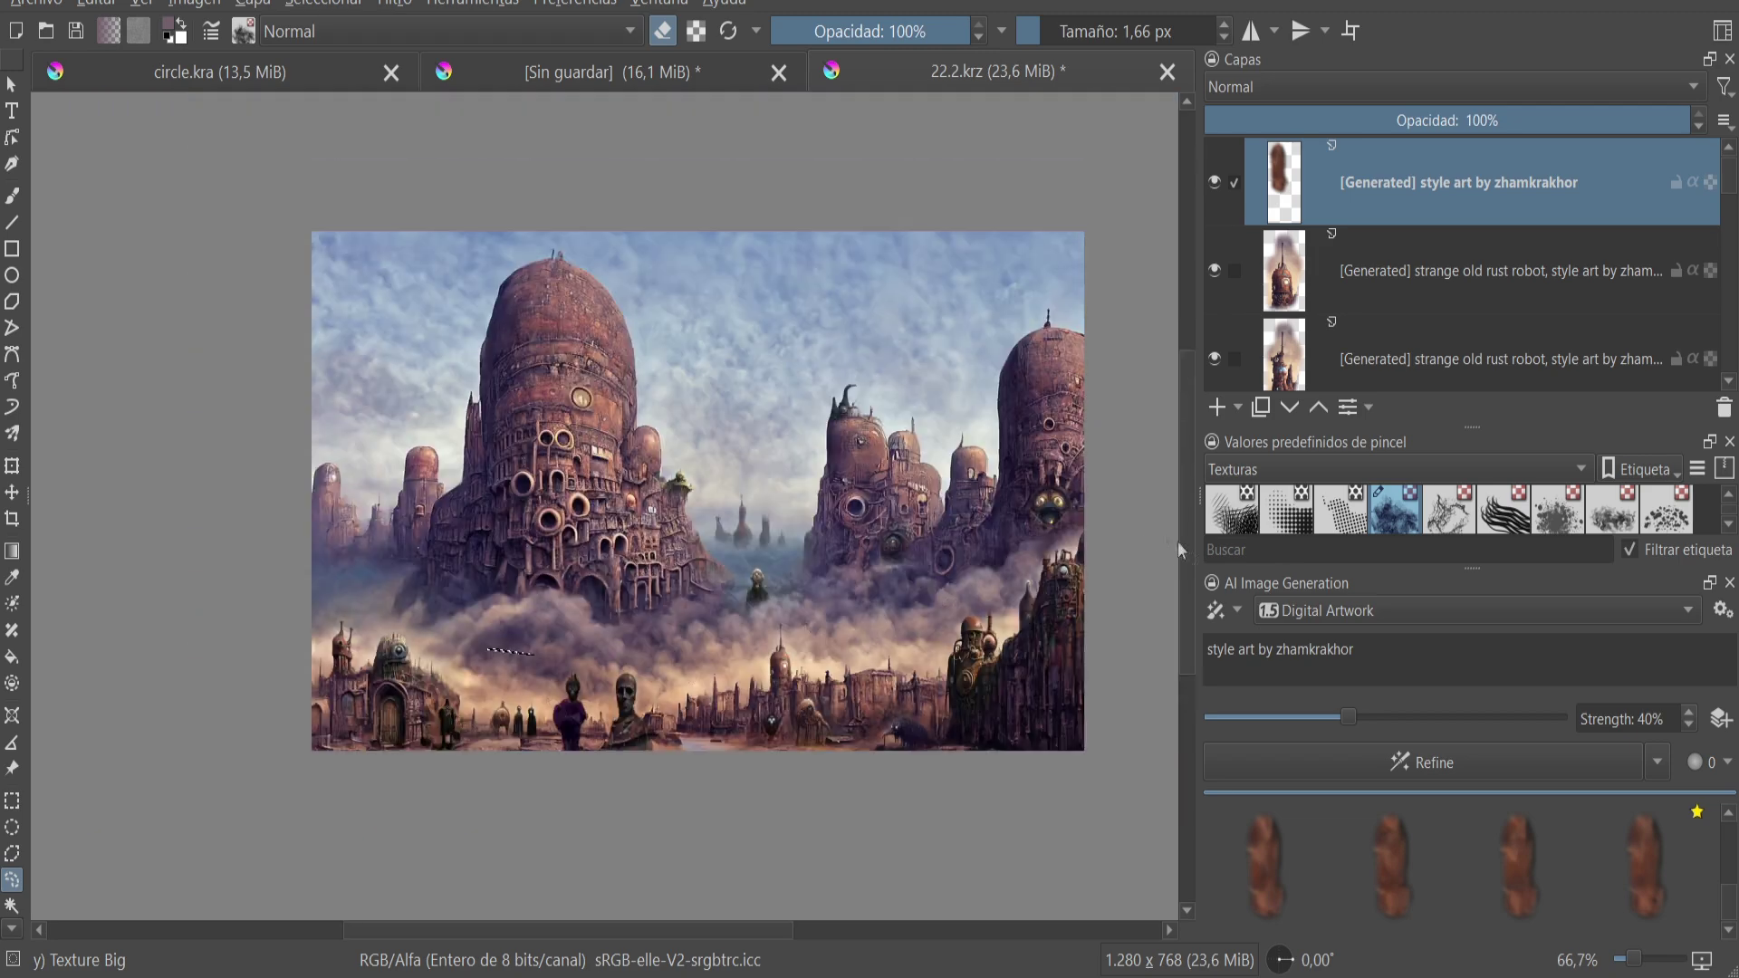
scroll(1132, 323, up, 4)
scroll(1132, 323, right, 5)
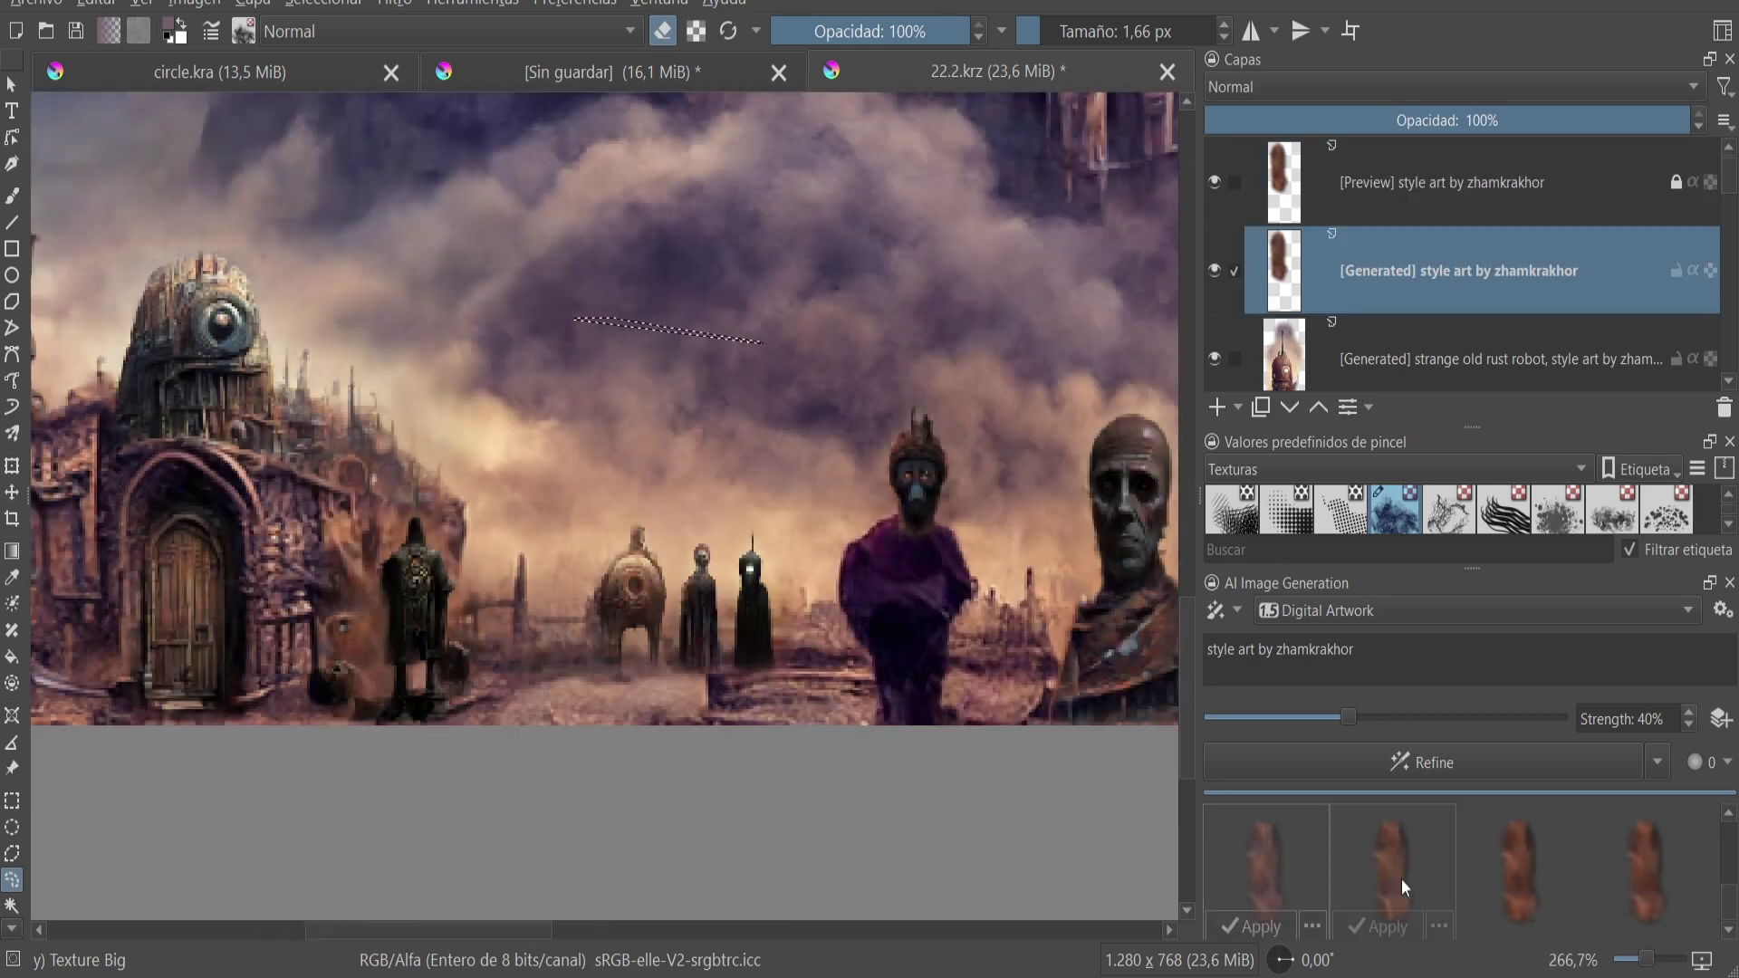
scroll(623, 927, down, 2)
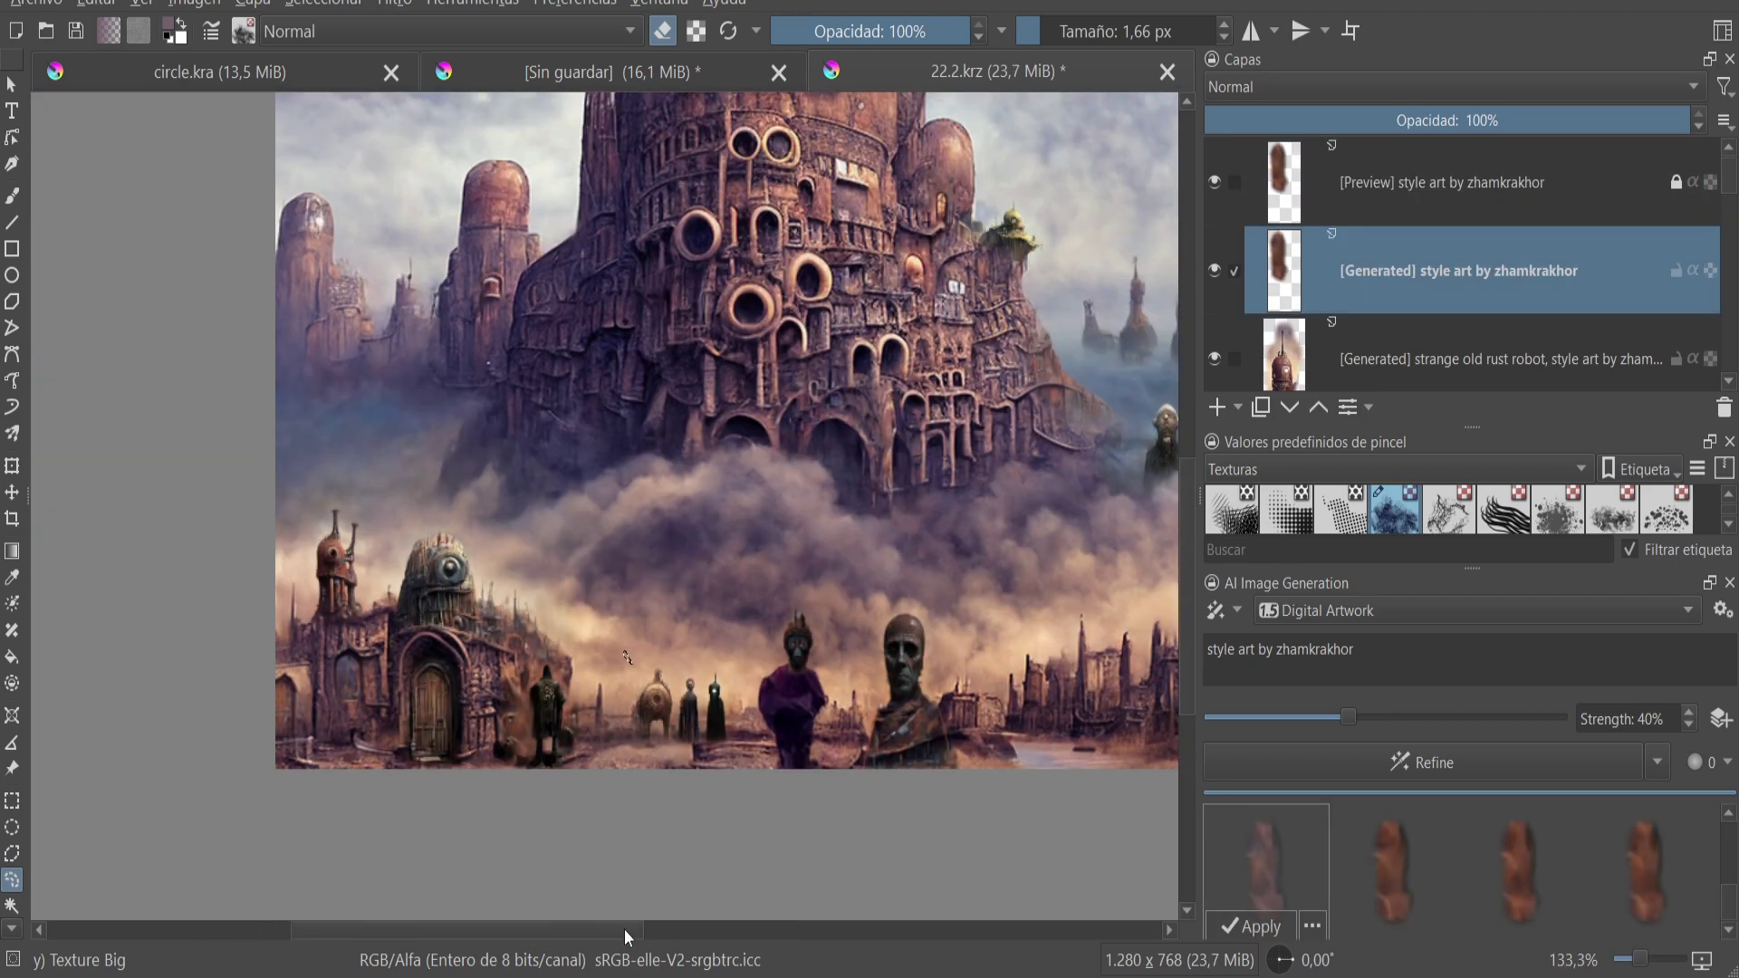
scroll(618, 580, up, 2)
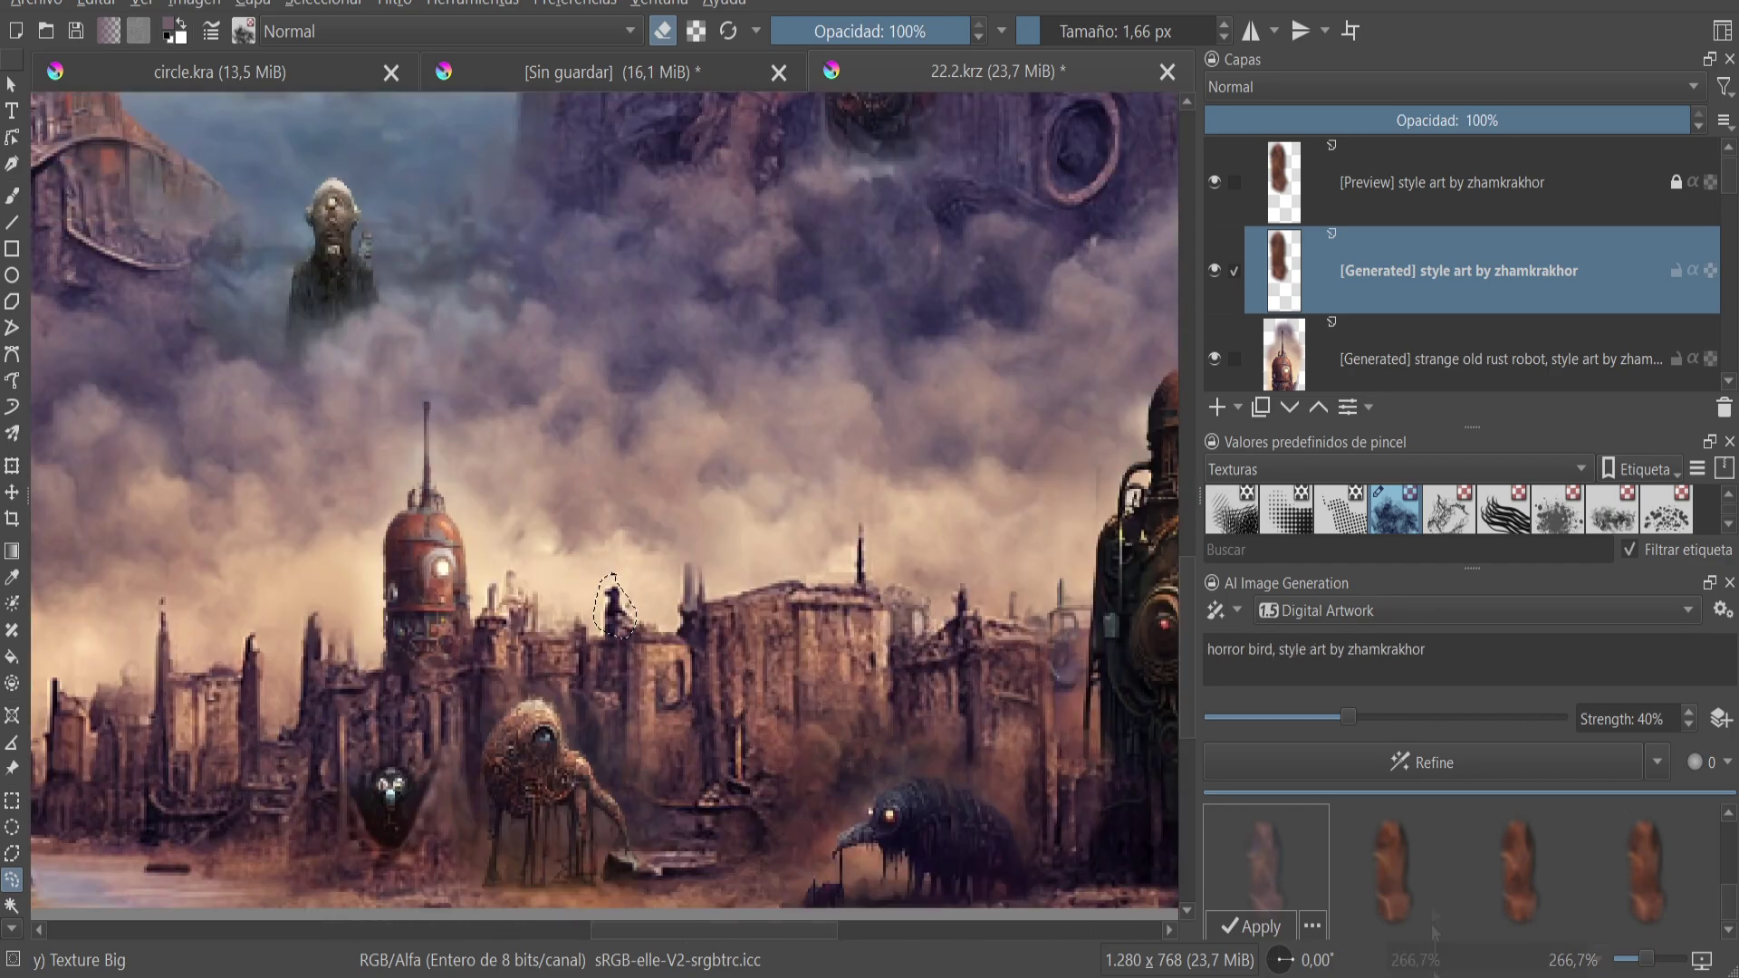
scroll(284, 574, down, 4)
scroll(284, 574, up, 4)
scroll(285, 574, down, 2)
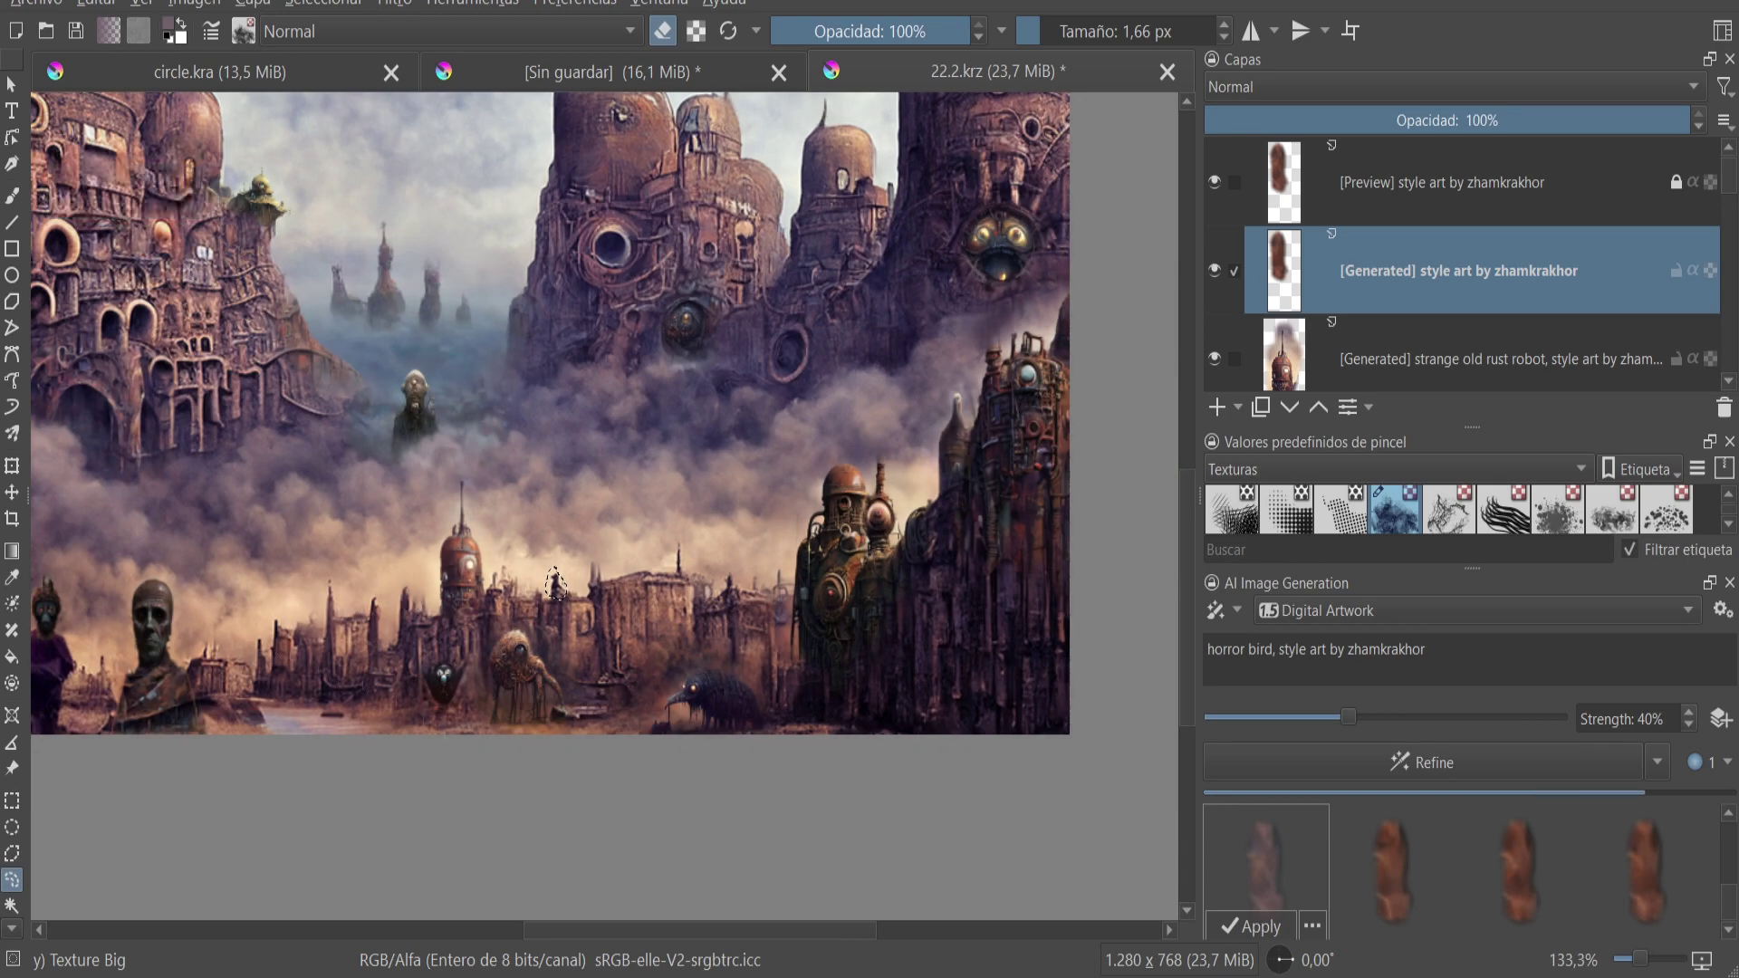
- Lasso a rooftop area and generate 'horror bird' options for it
drag(555, 584, 815, 584)
scroll(815, 584, up, 2)
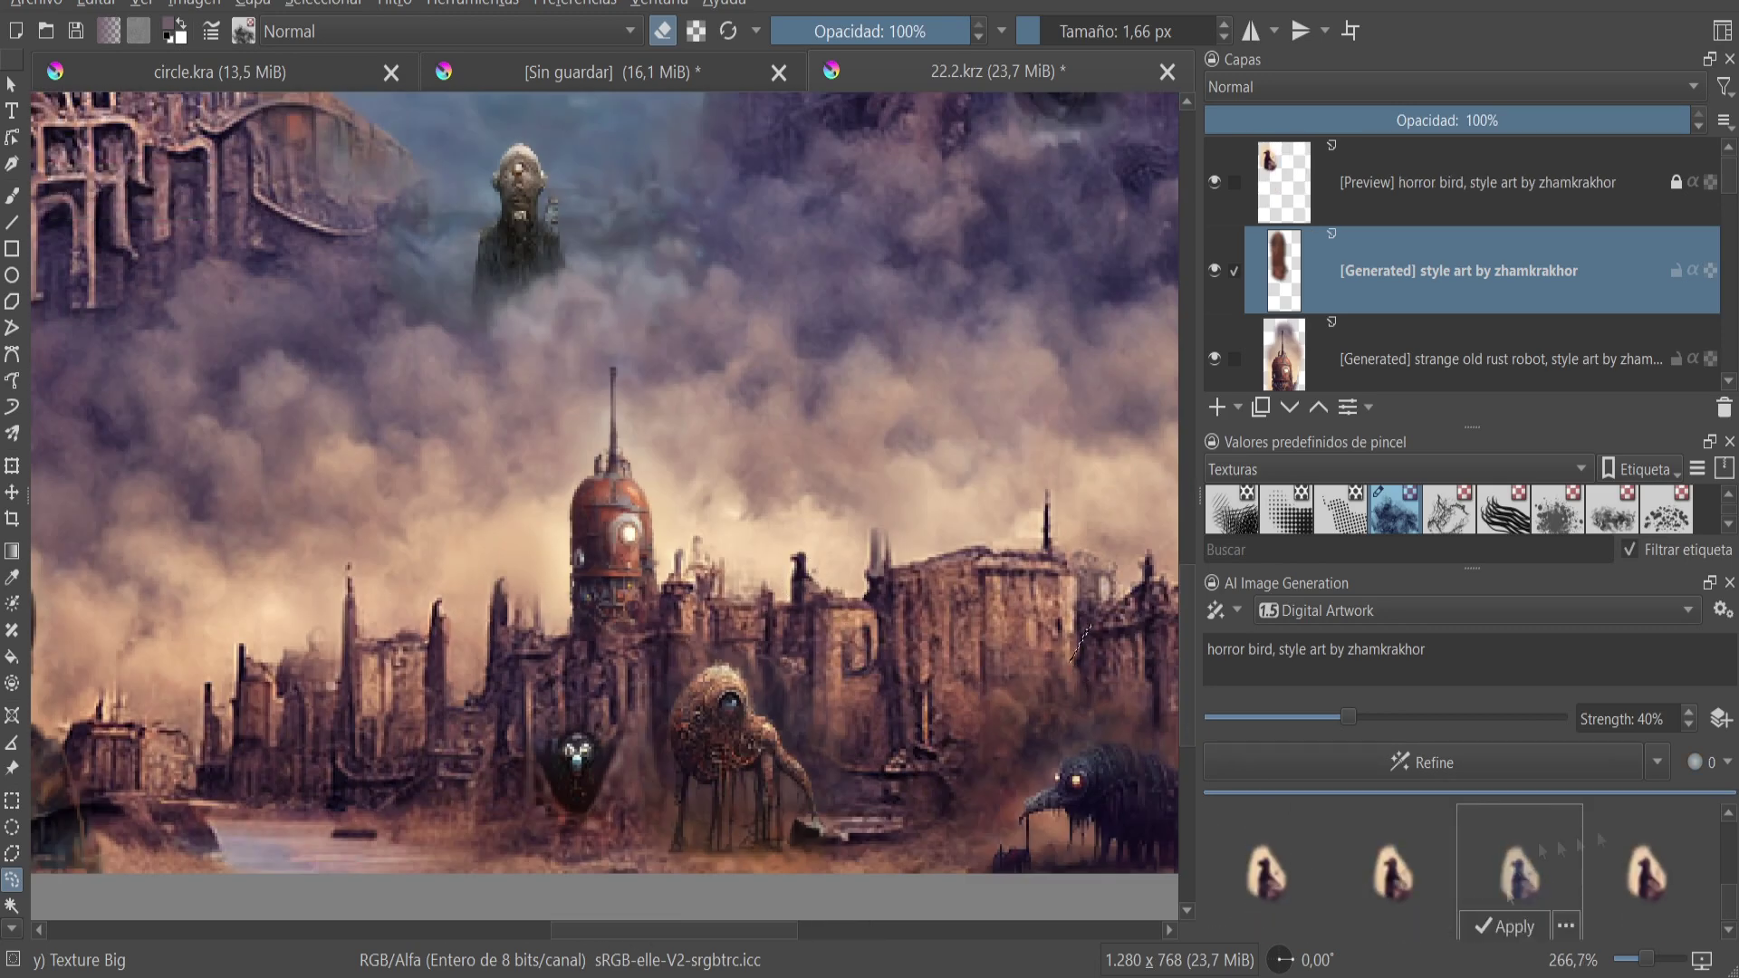
click(1435, 761)
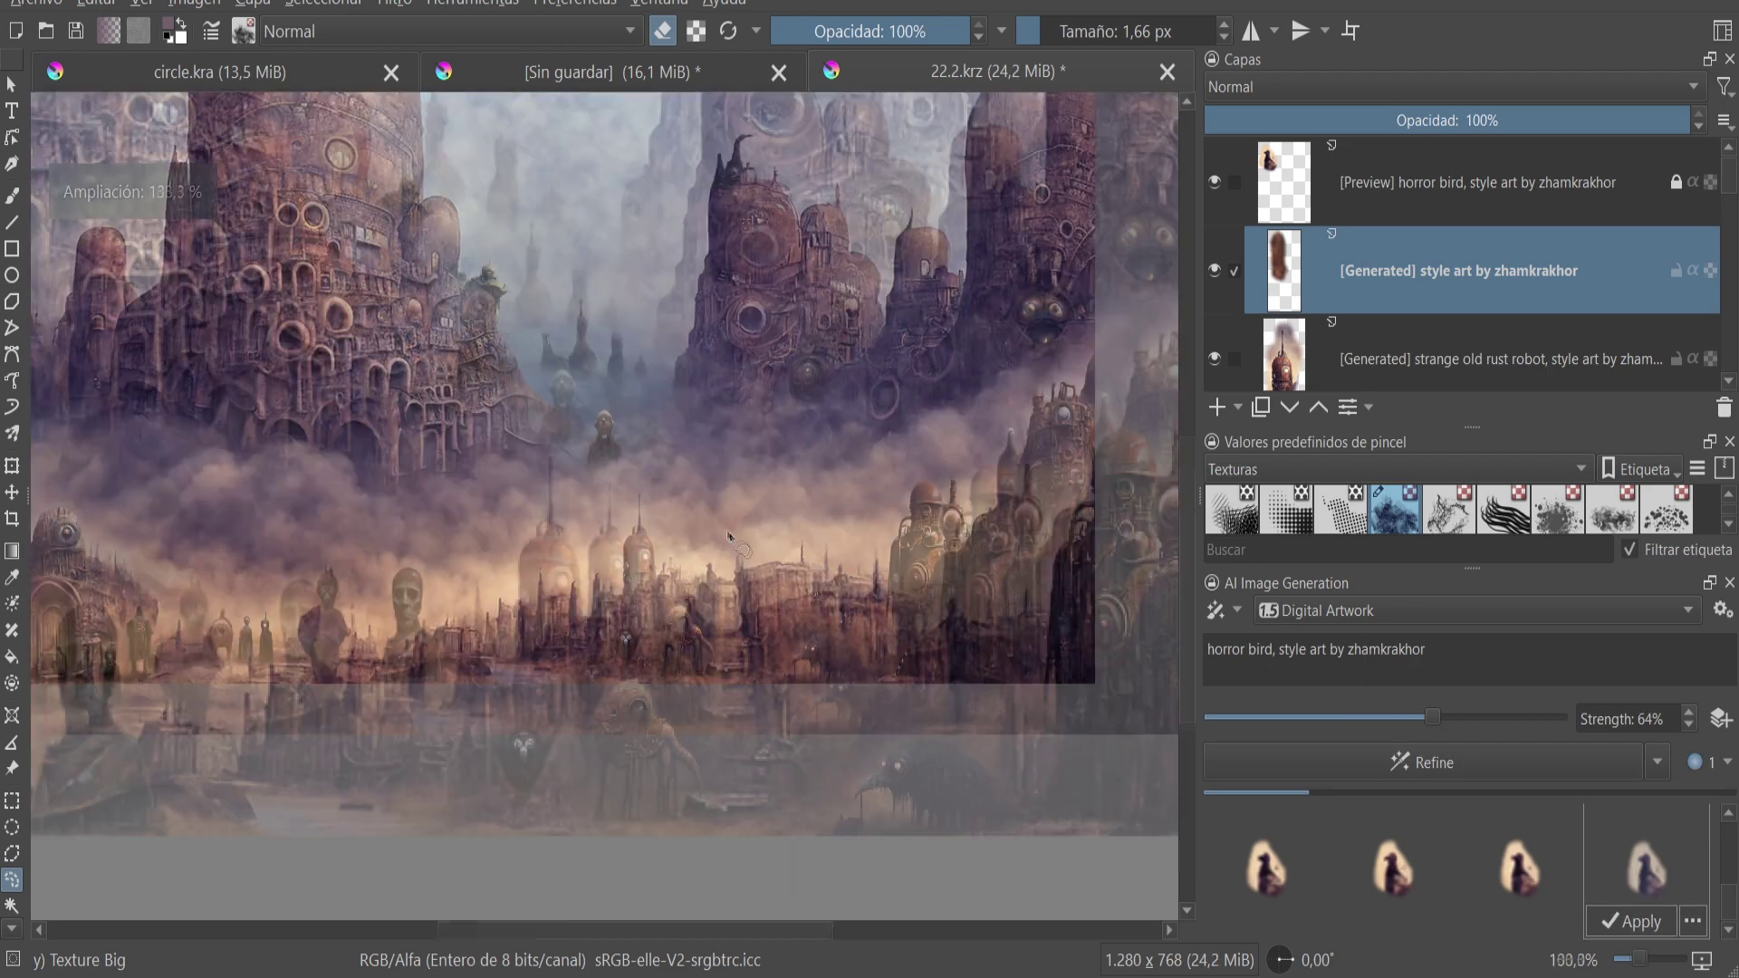
scroll(507, 613, down, 2)
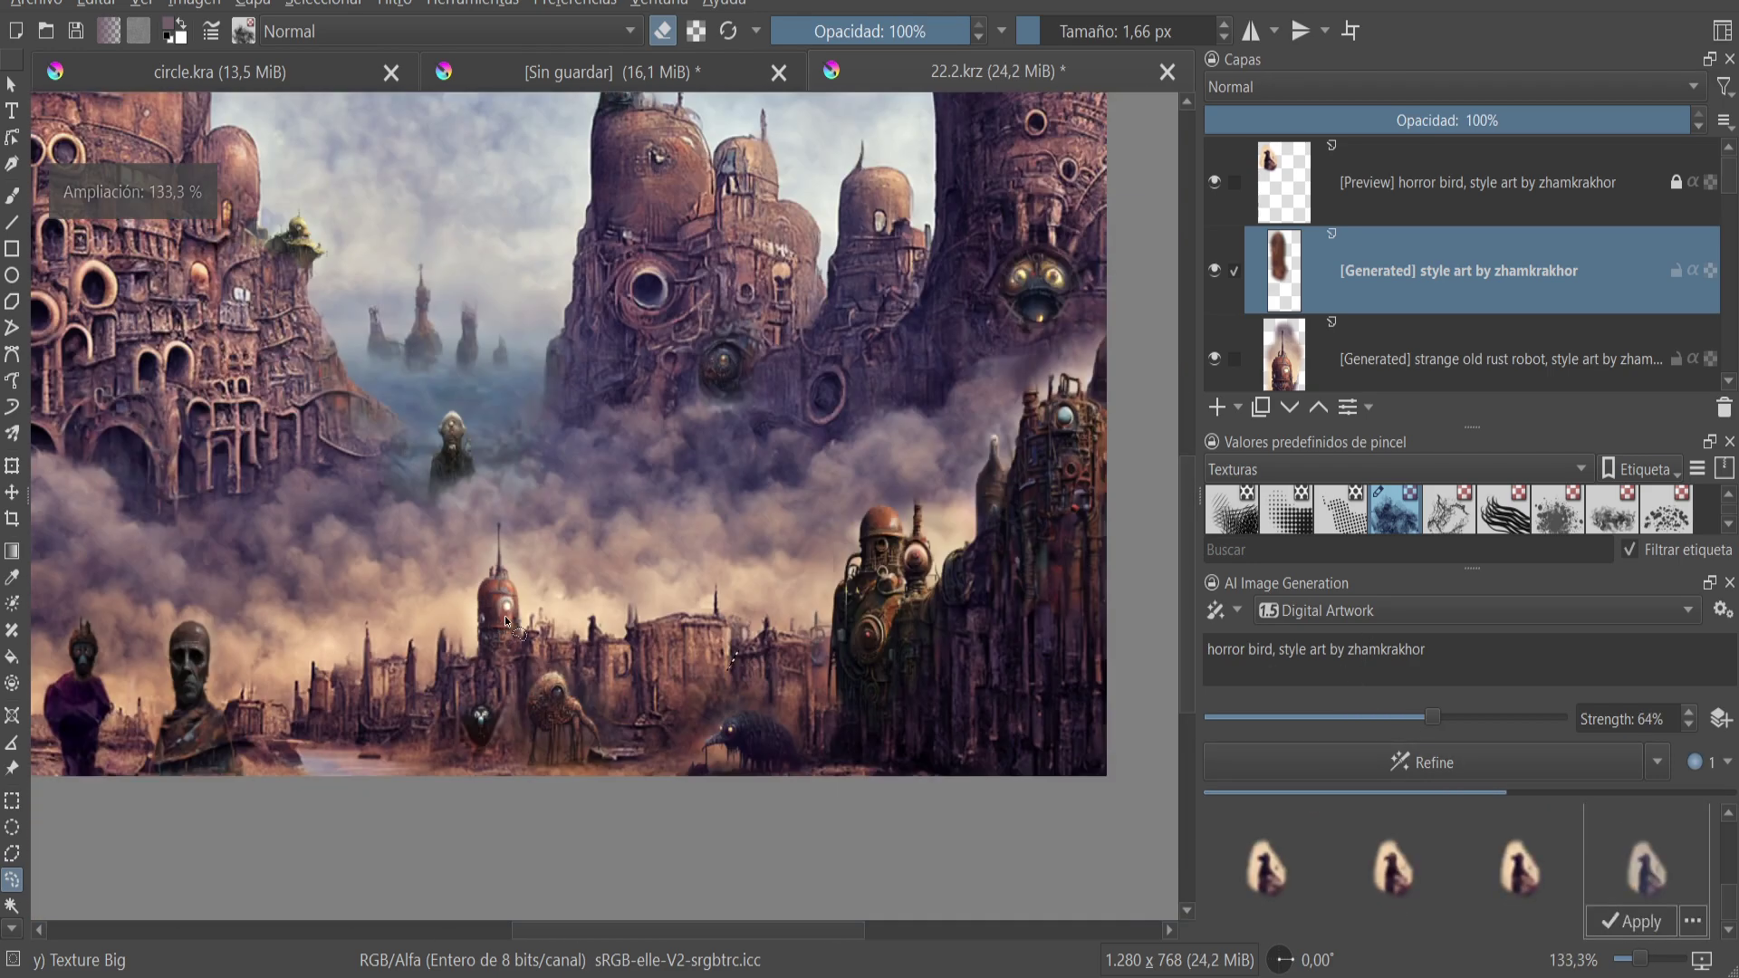
scroll(398, 627, left, 5)
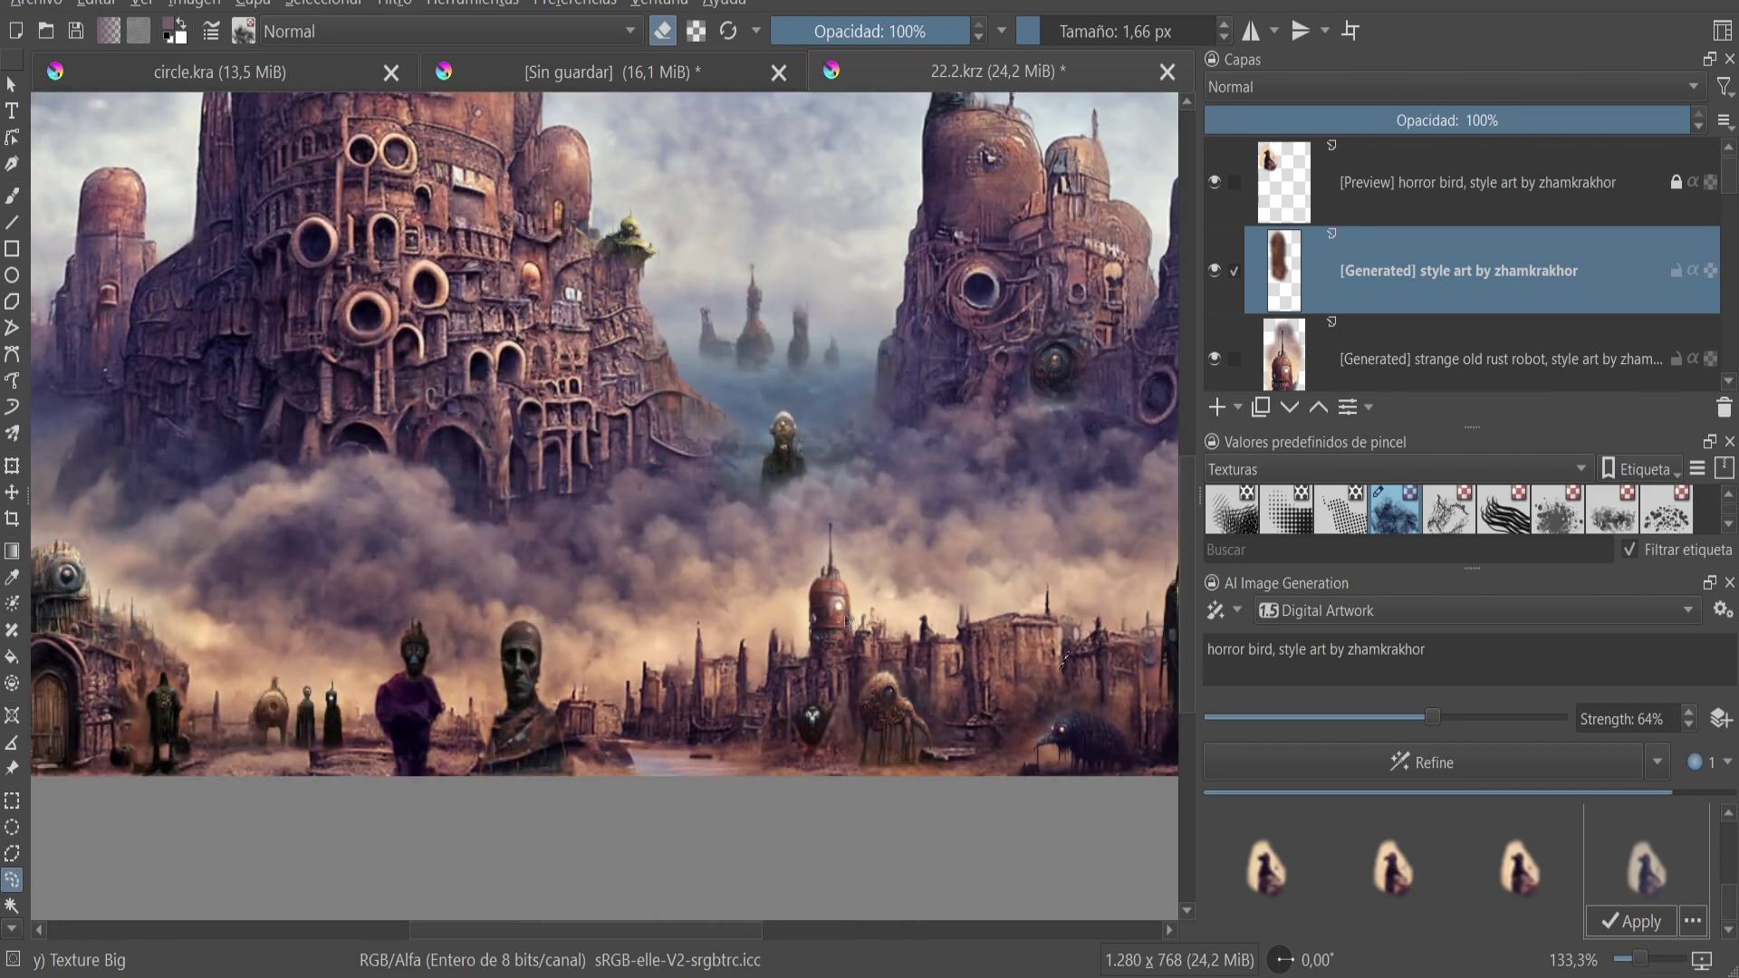
scroll(1033, 697, up, 2)
- Reselect a small rooftop spot right of the red-domed tower and regenerate the horror bird
drag(806, 536, 859, 605)
click(1275, 757)
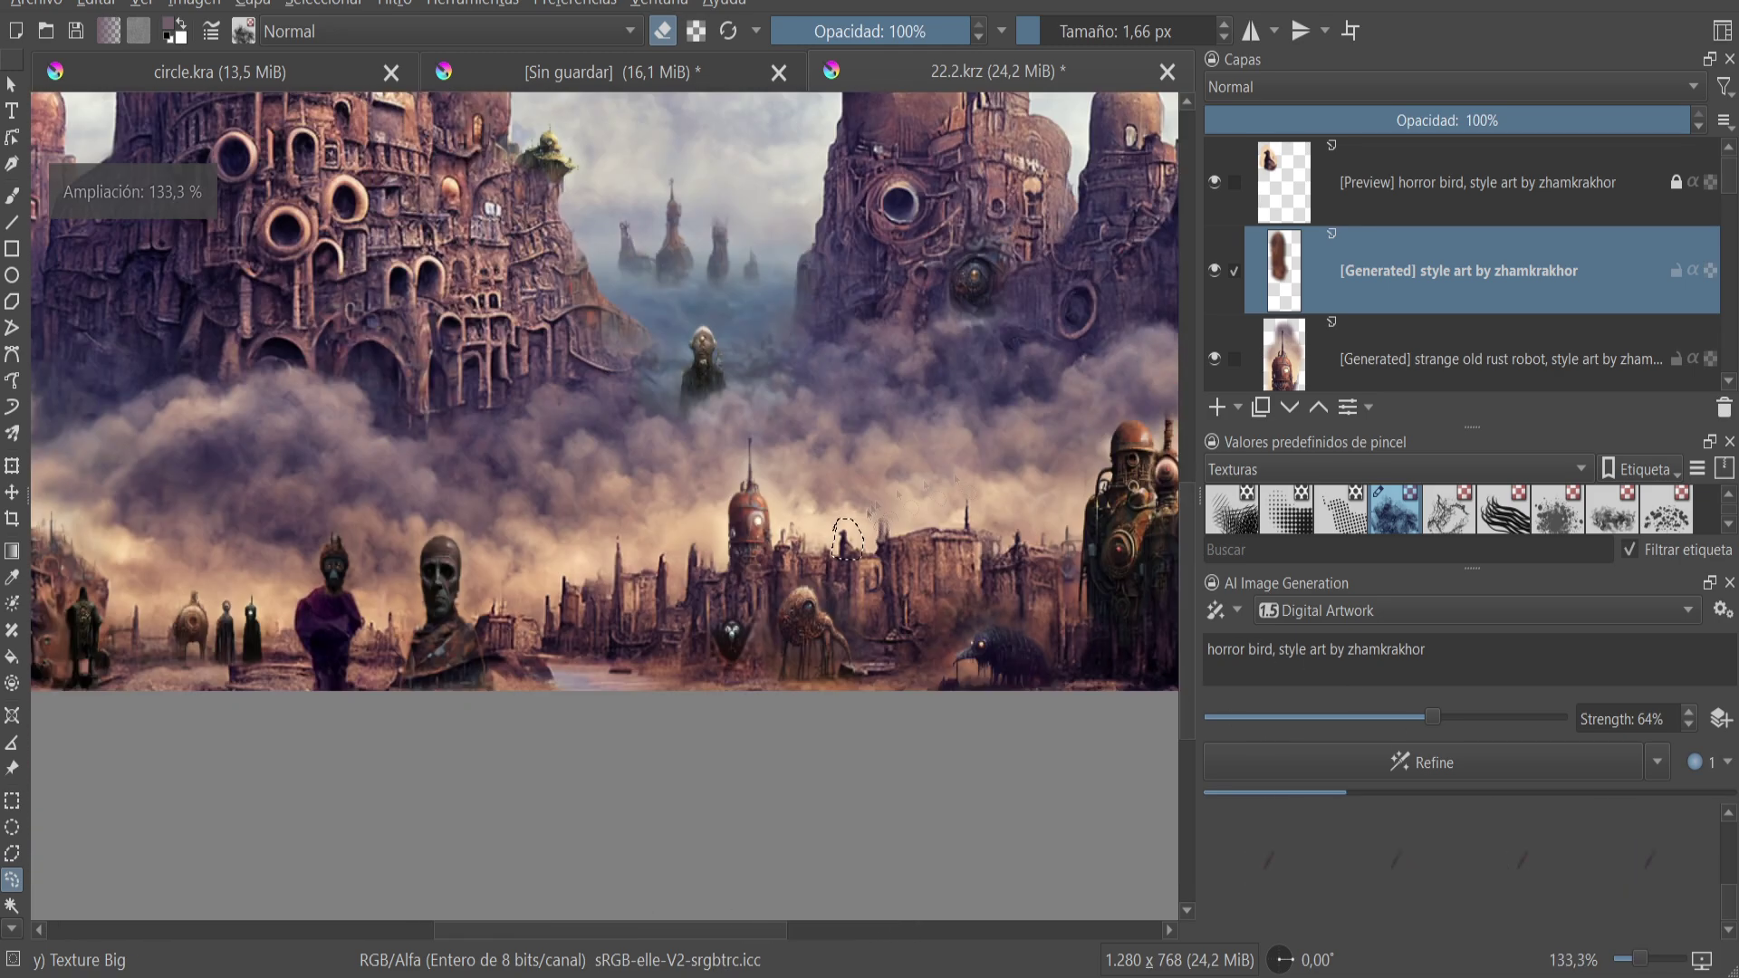
scroll(865, 509, down, 2)
scroll(996, 407, up, 2)
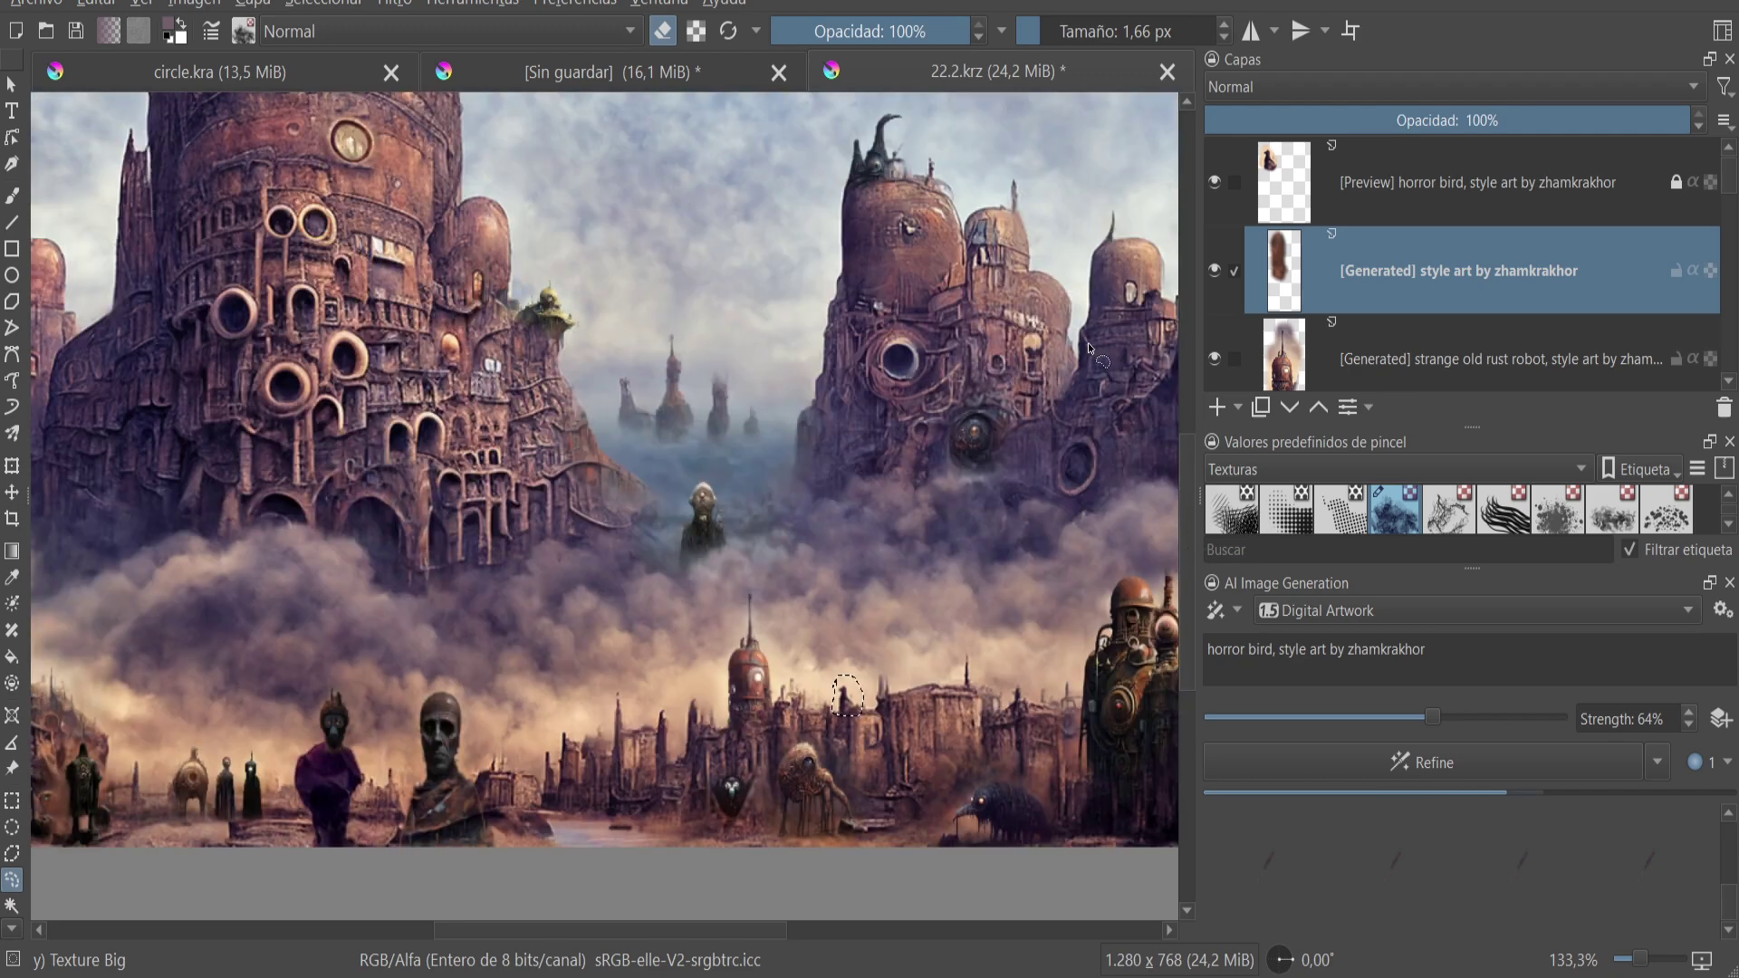
scroll(779, 616, up, 2)
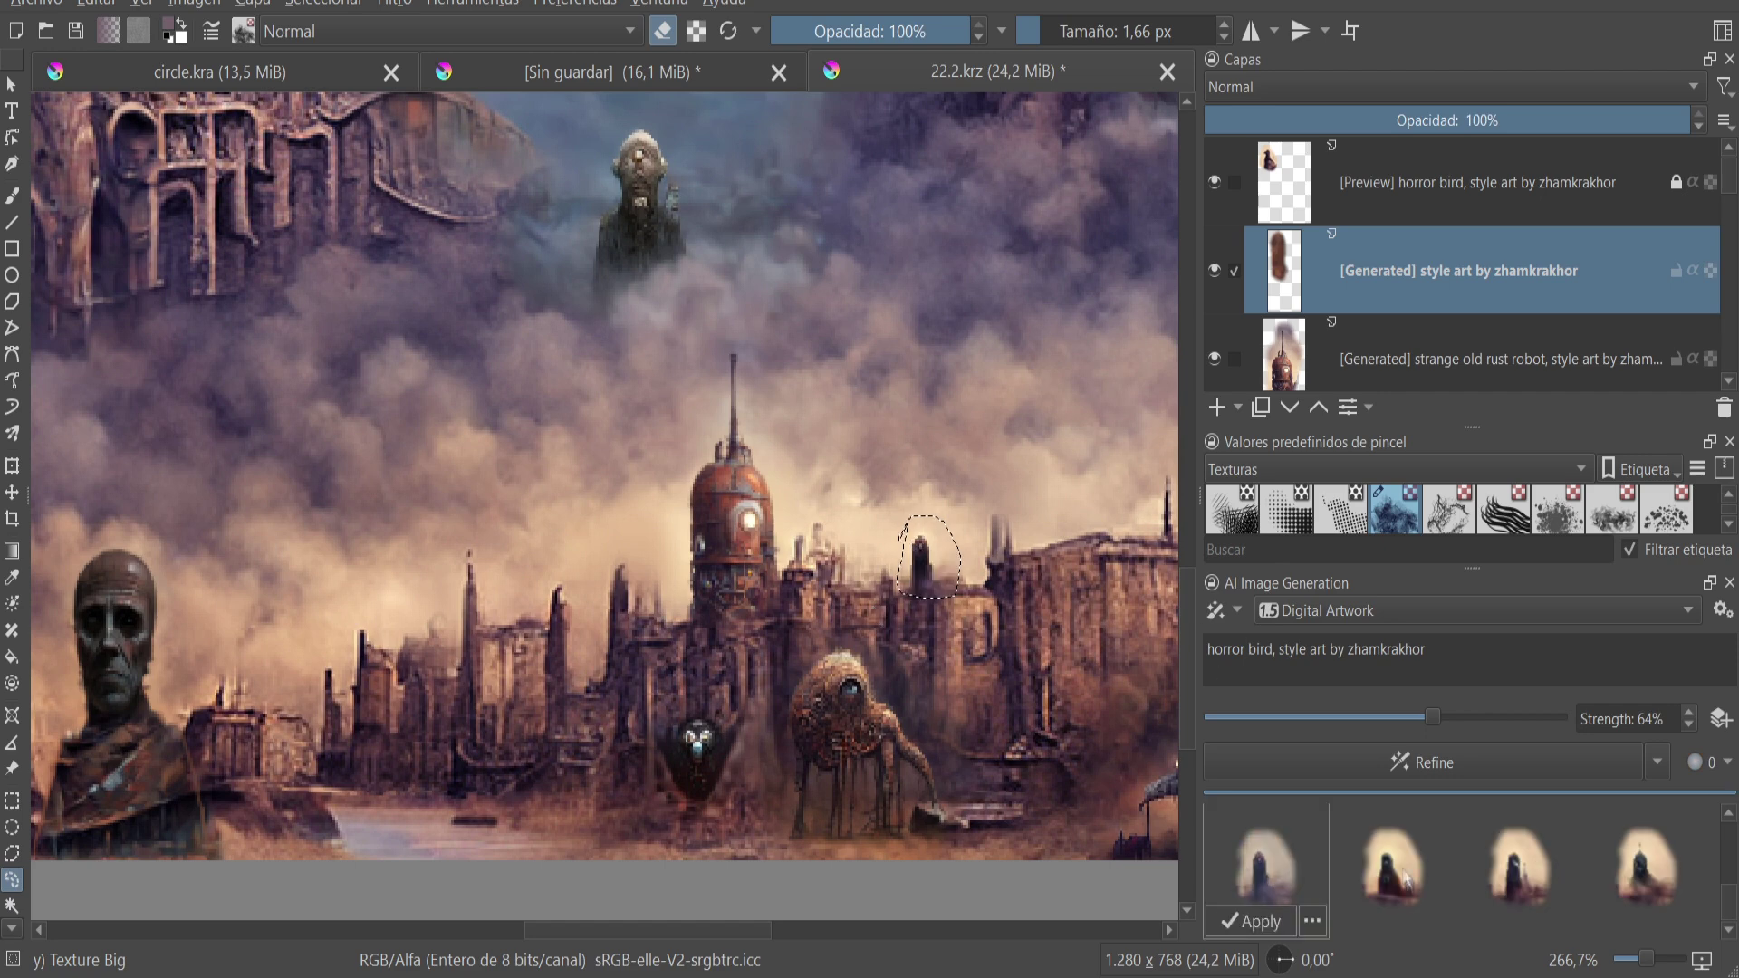
- Preview the horror bird results and apply the first one as a layer
click(1646, 868)
click(1514, 874)
click(1296, 880)
click(1377, 927)
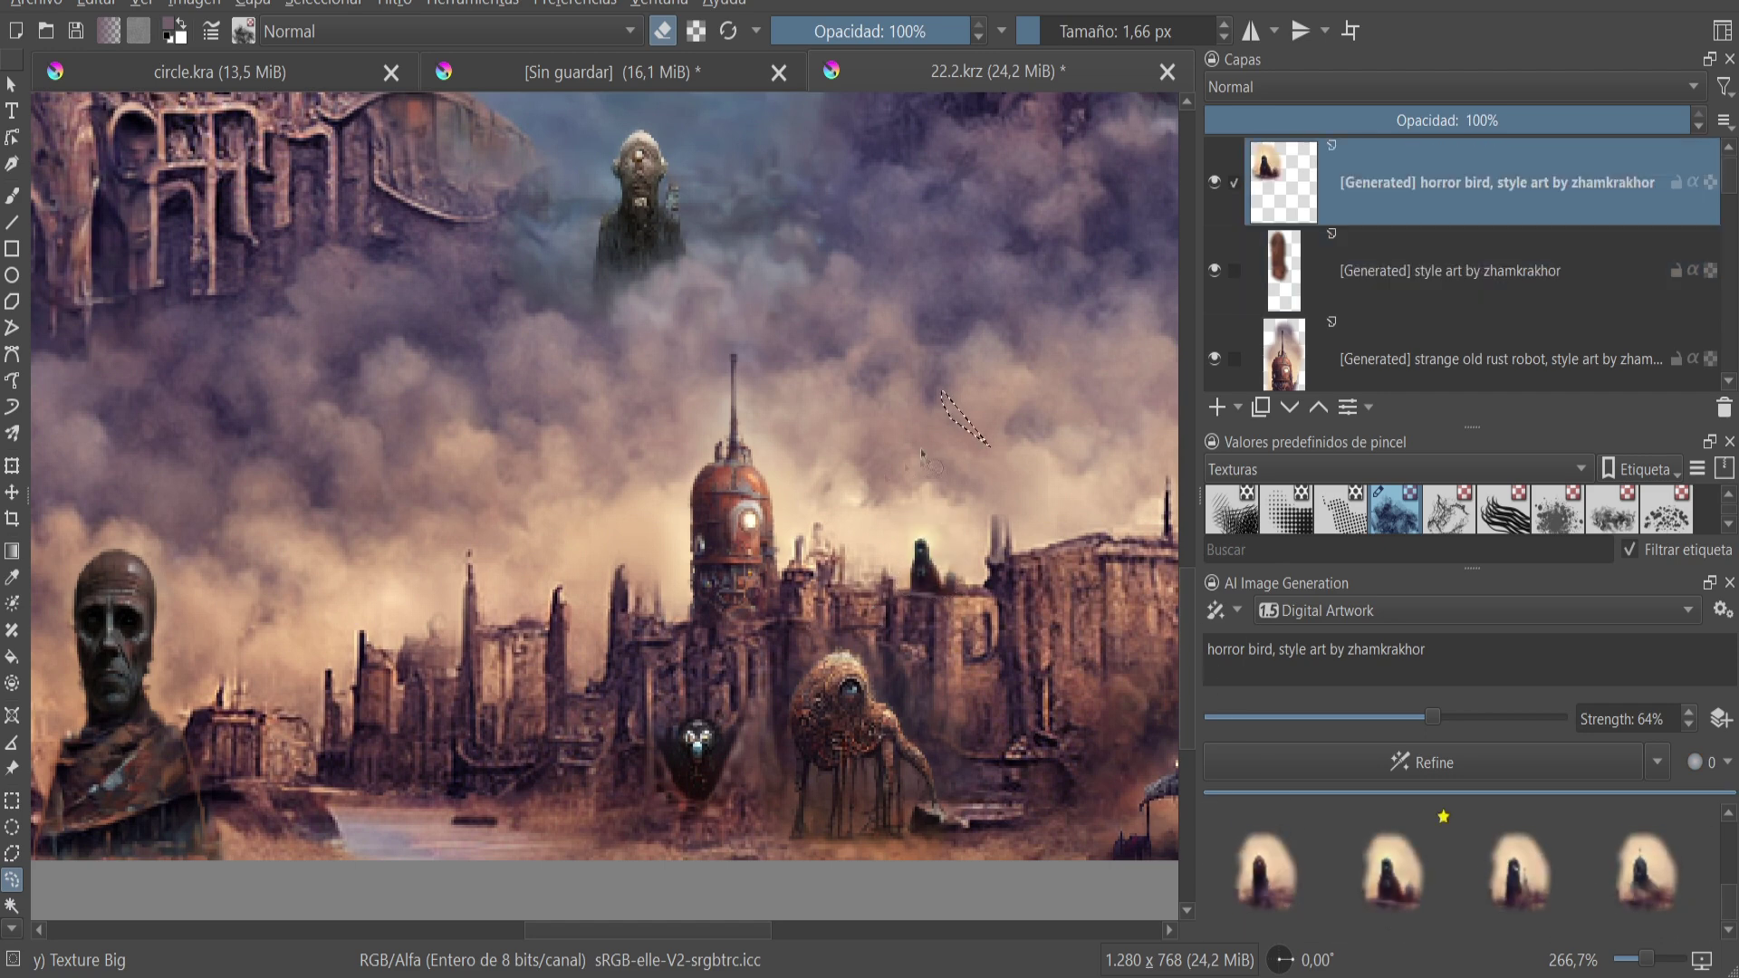
drag(804, 514, 803, 513)
double_click(1297, 649)
- Change the prompt to 'horror animal' and generate options for the selection
text(animal)
click(1339, 762)
scroll(722, 517, down, 1)
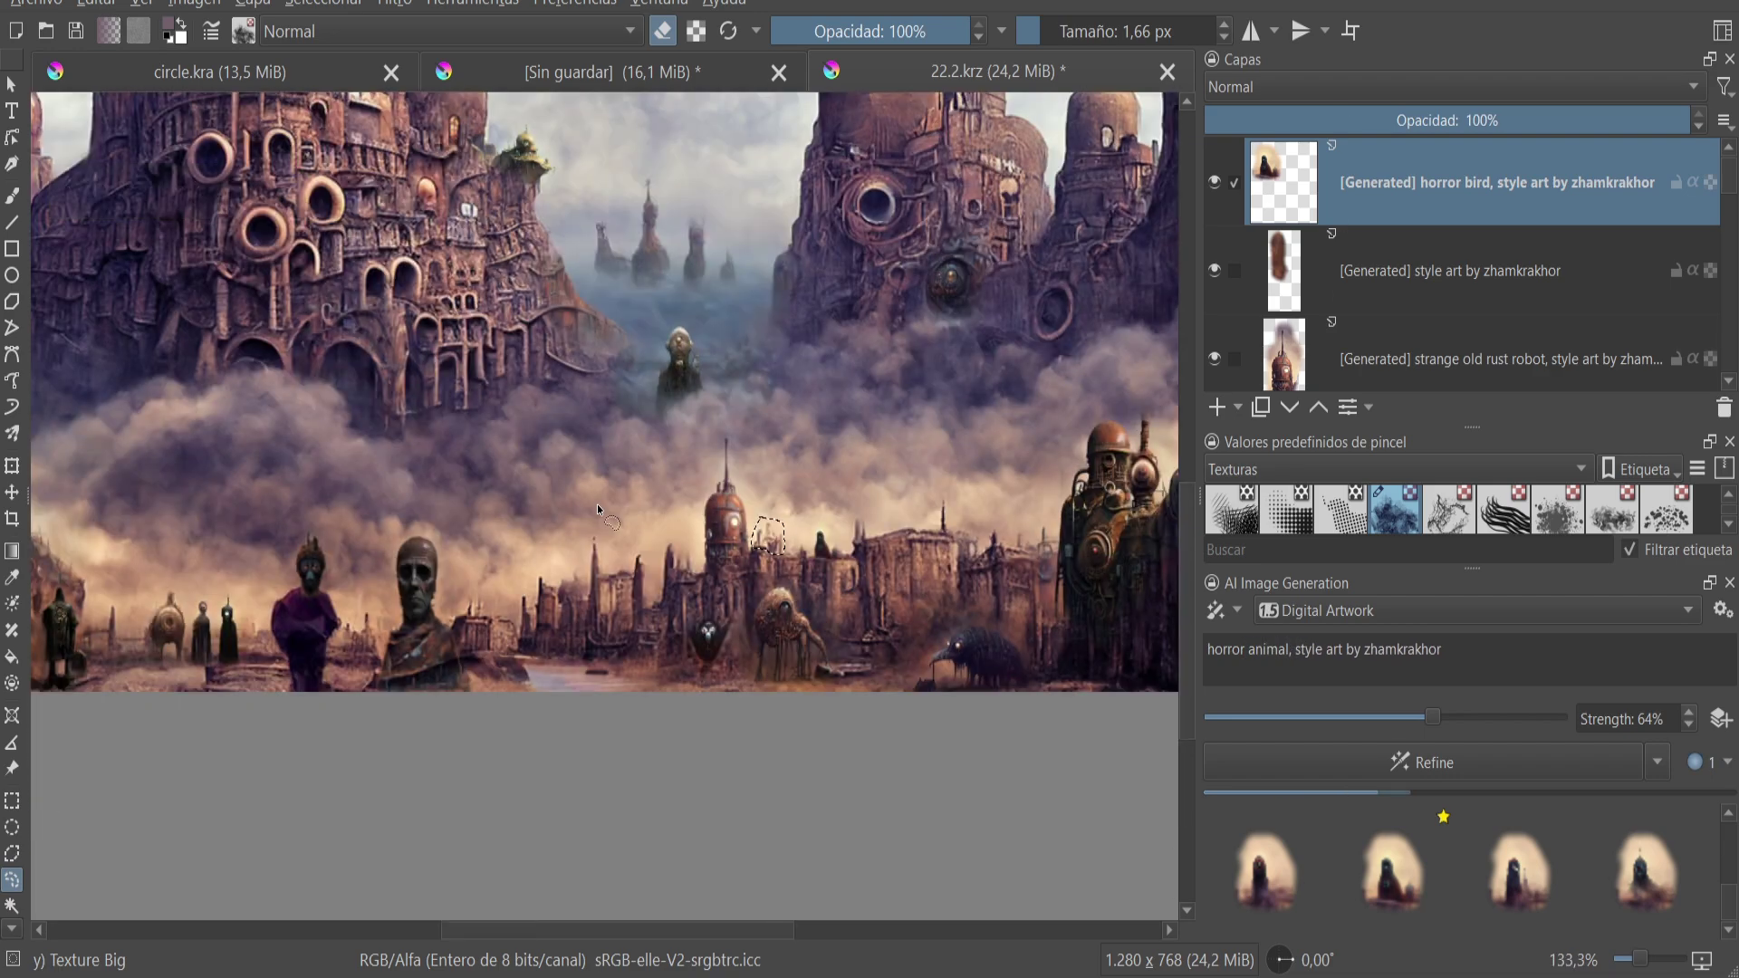
scroll(722, 517, down, 2)
scroll(722, 517, down, 1)
scroll(1085, 569, up, 2)
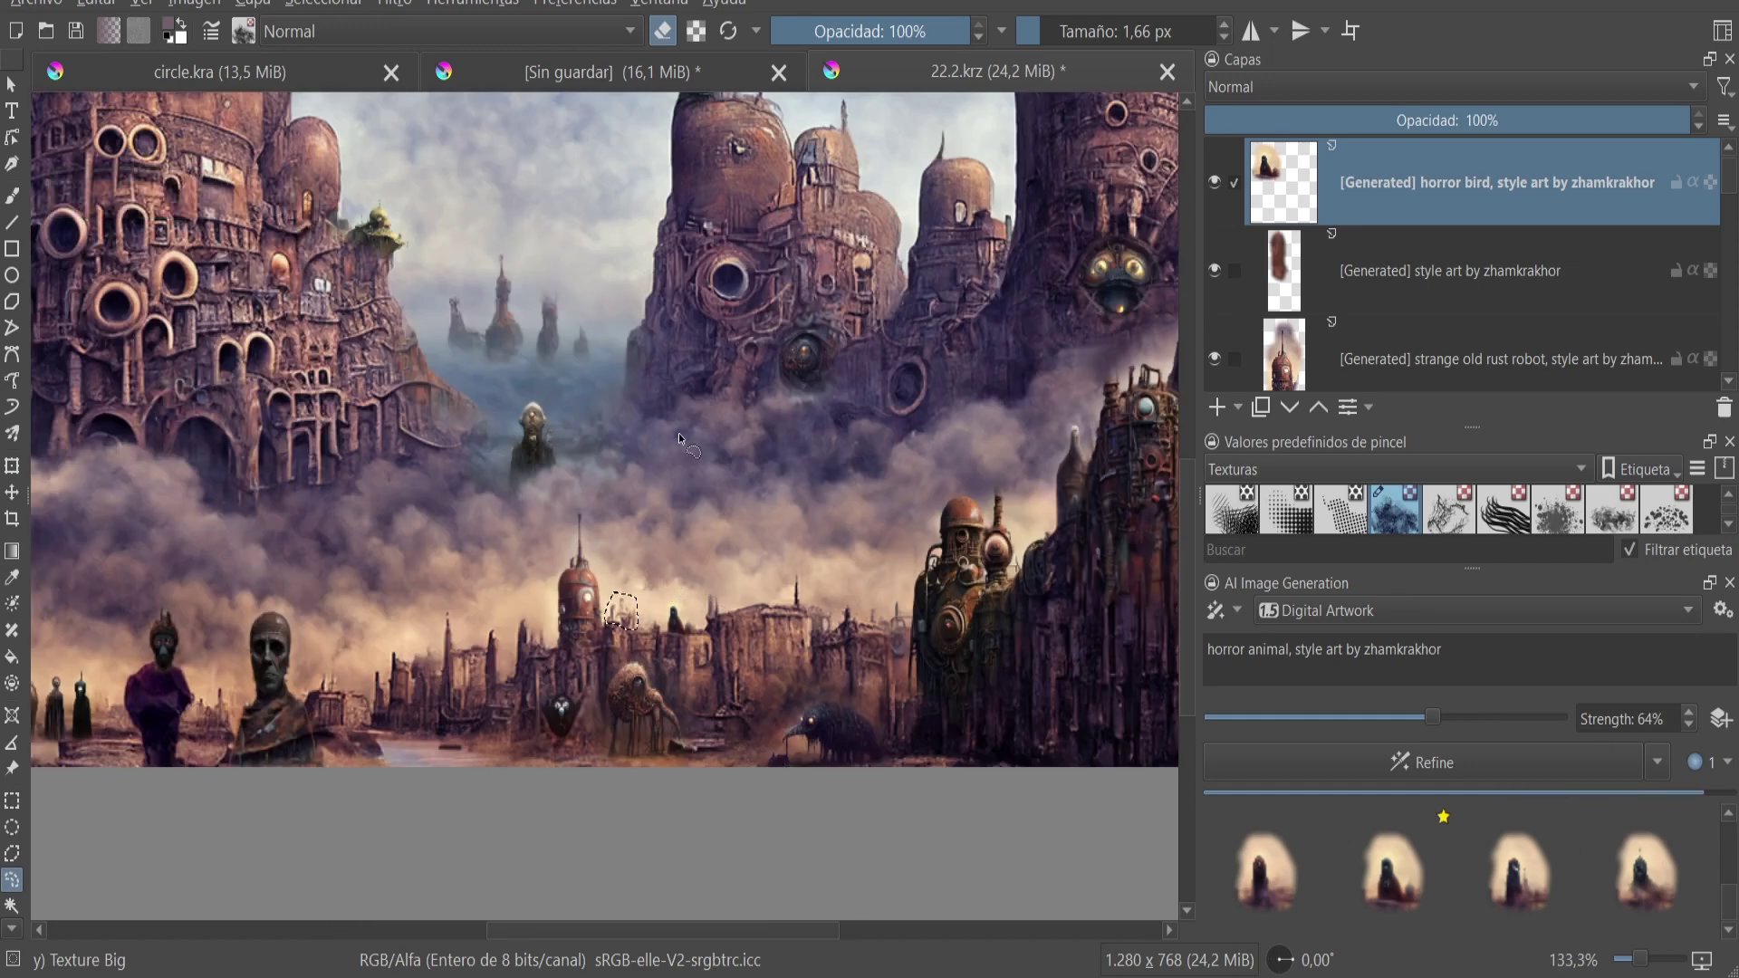
scroll(697, 655, up, 2)
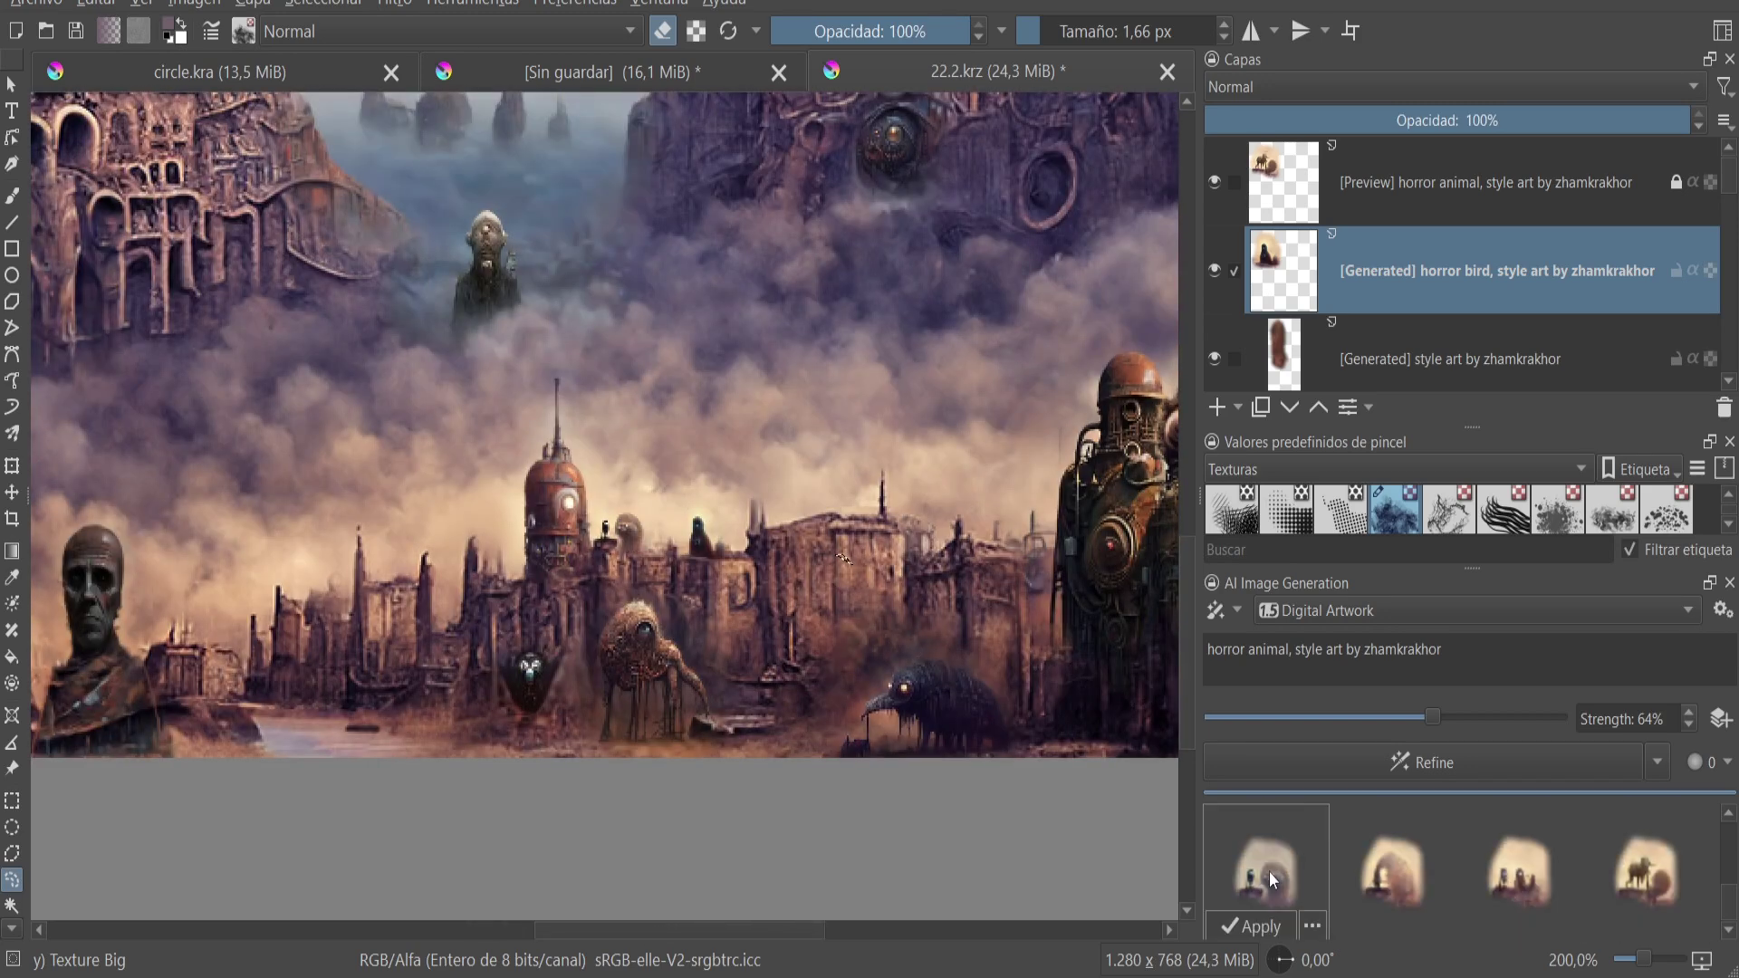
scroll(321, 580, up, 2)
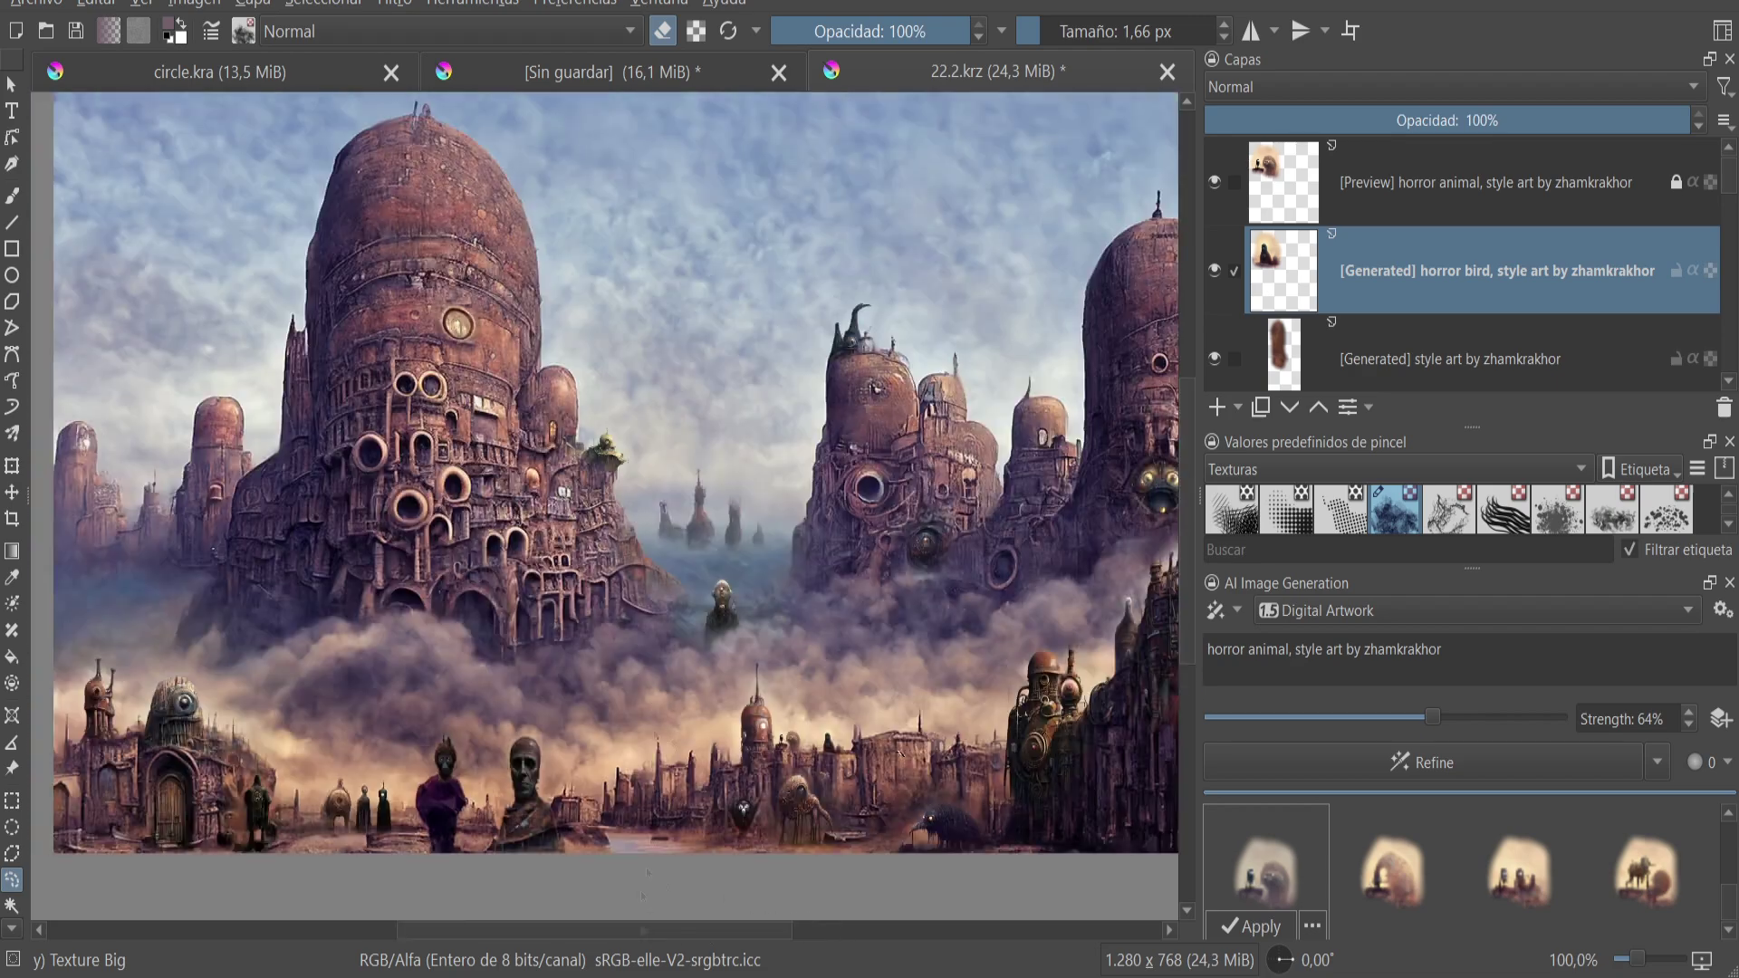
- Remove 'horror animal' from the prompt and apply a style-only result as a layer
drag(1301, 652, 1207, 650)
key(BackSpace)
scroll(797, 584, down, 2)
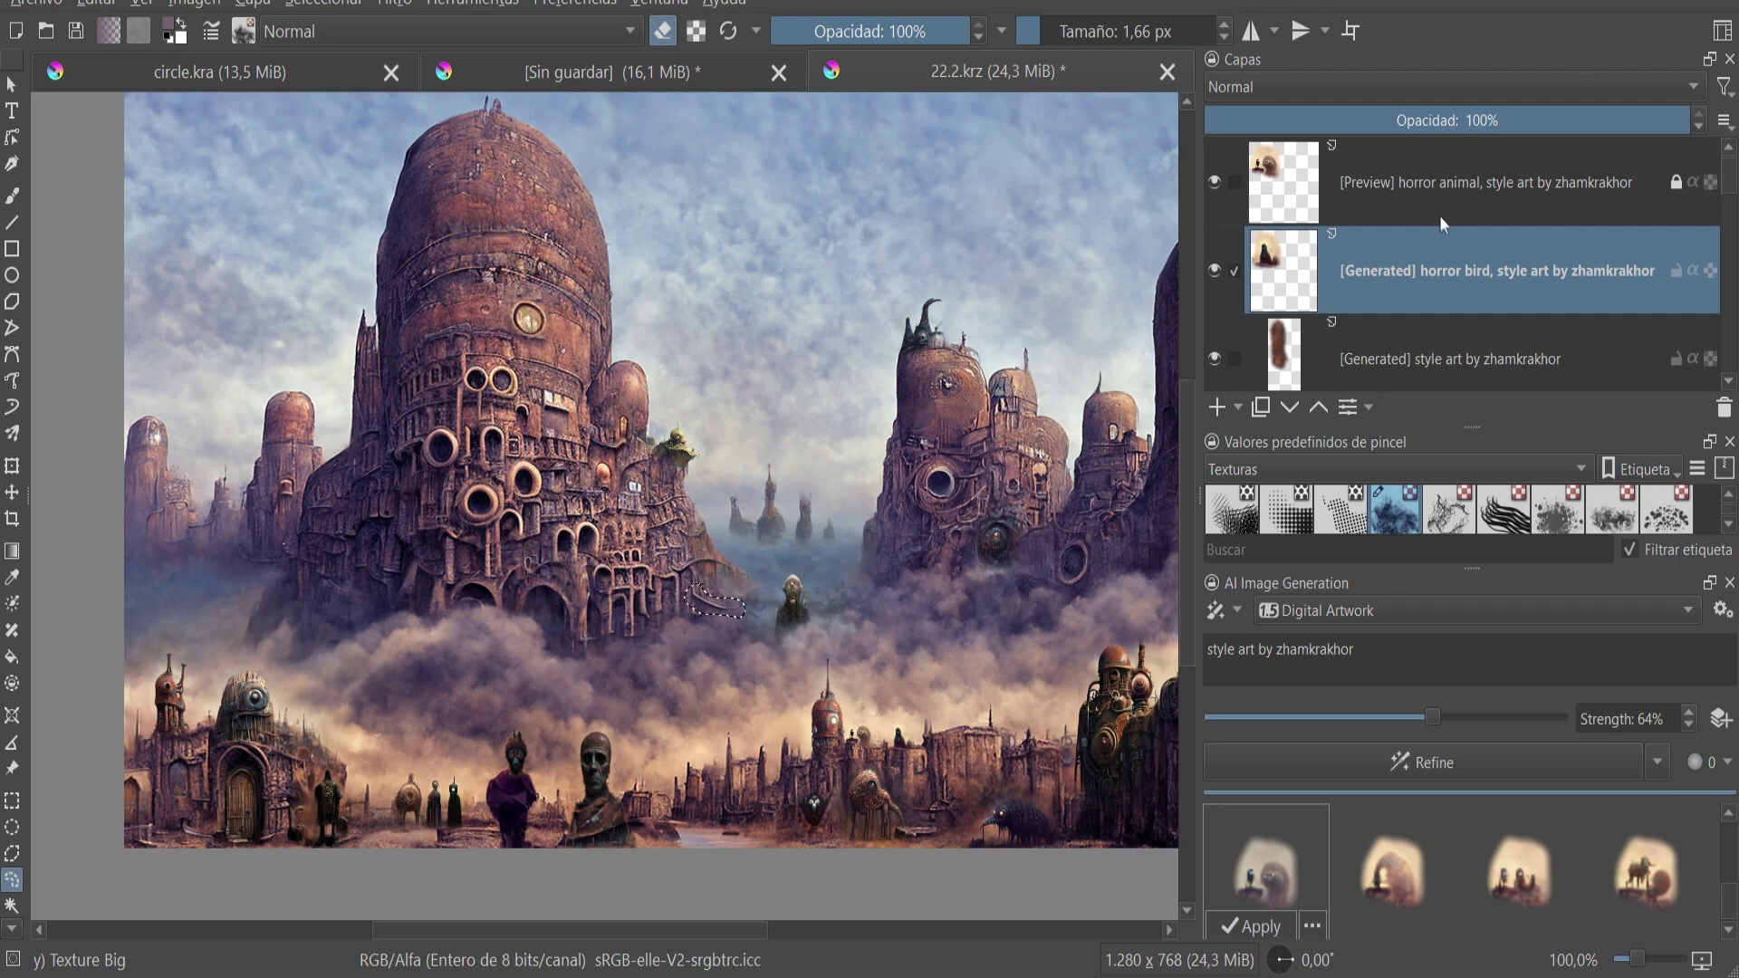
scroll(1439, 865, down, 2)
click(1265, 883)
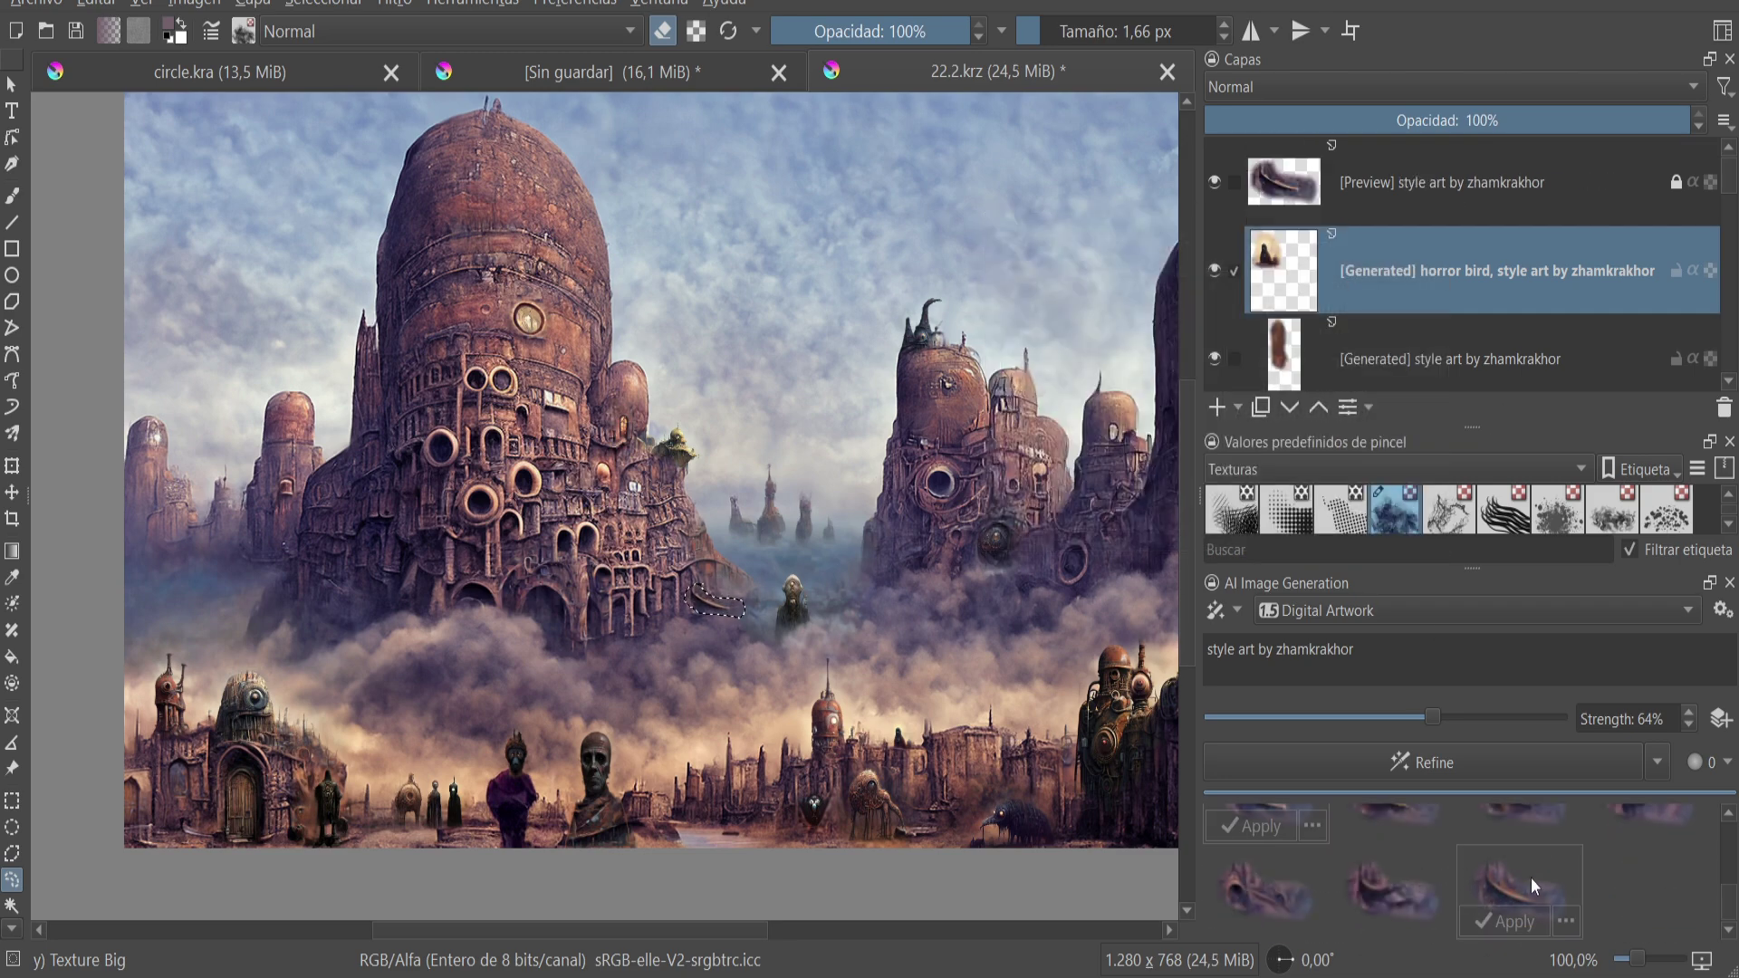
scroll(924, 715, up, 5)
scroll(924, 716, down, 1)
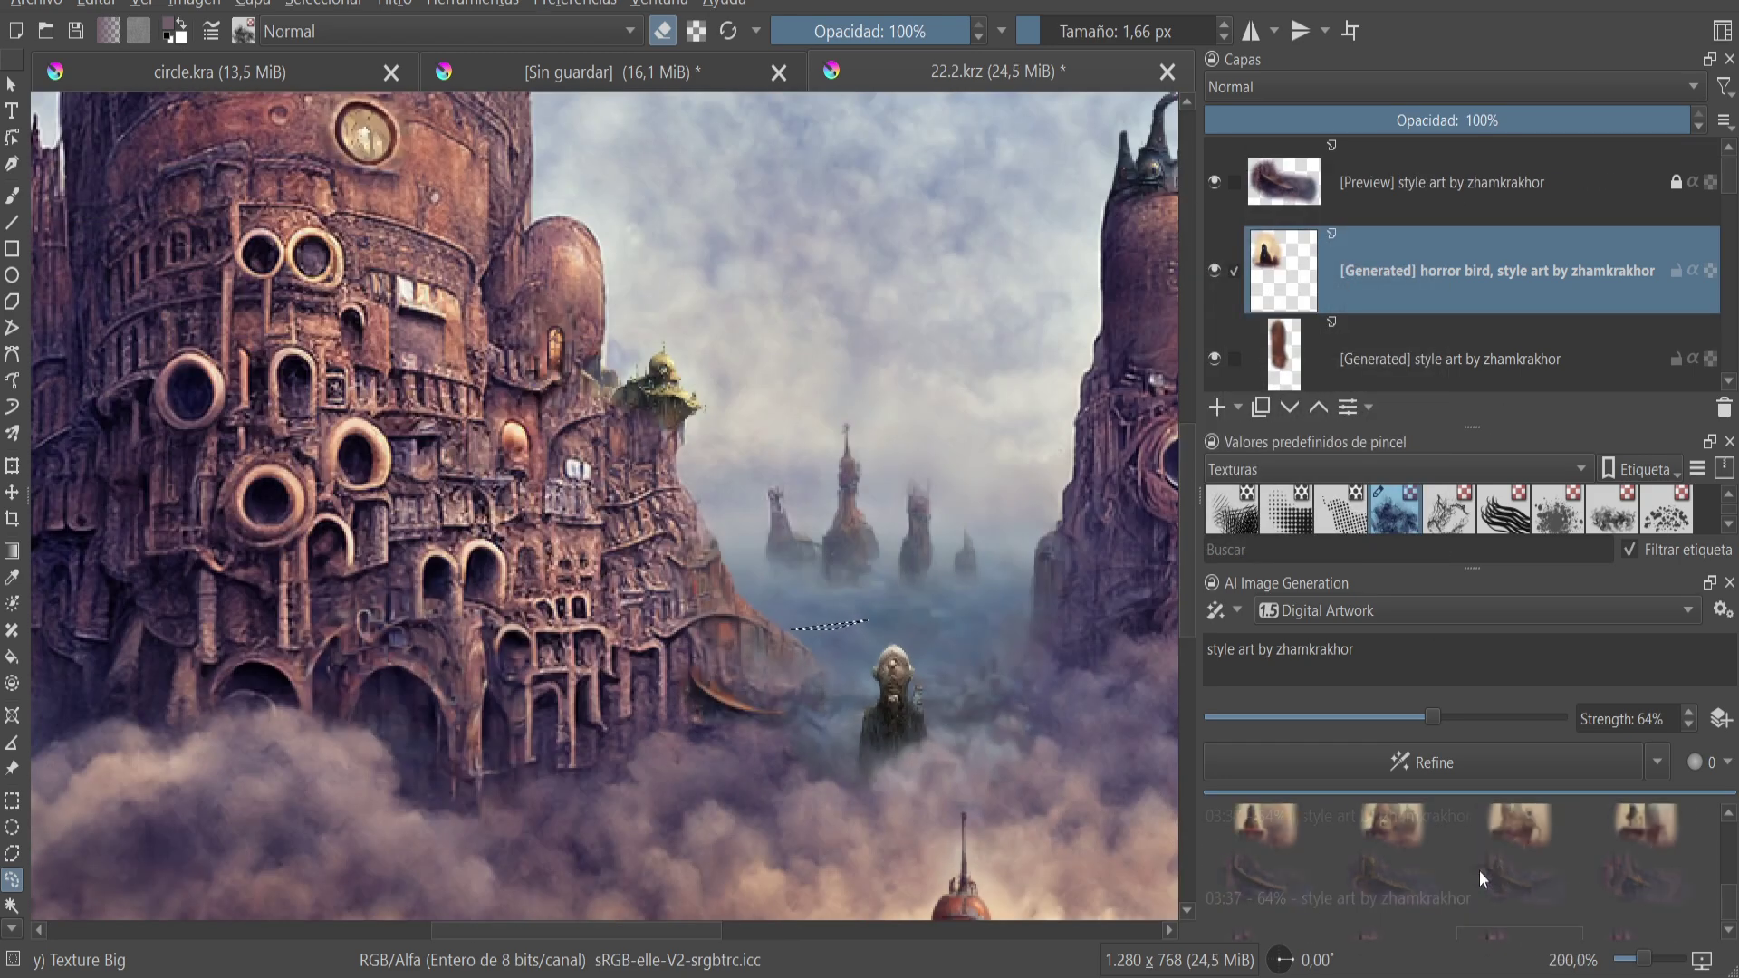
click(1254, 922)
- Apply the horror animal result as a layer, preview another, and view the whole painting
drag(790, 625, 779, 632)
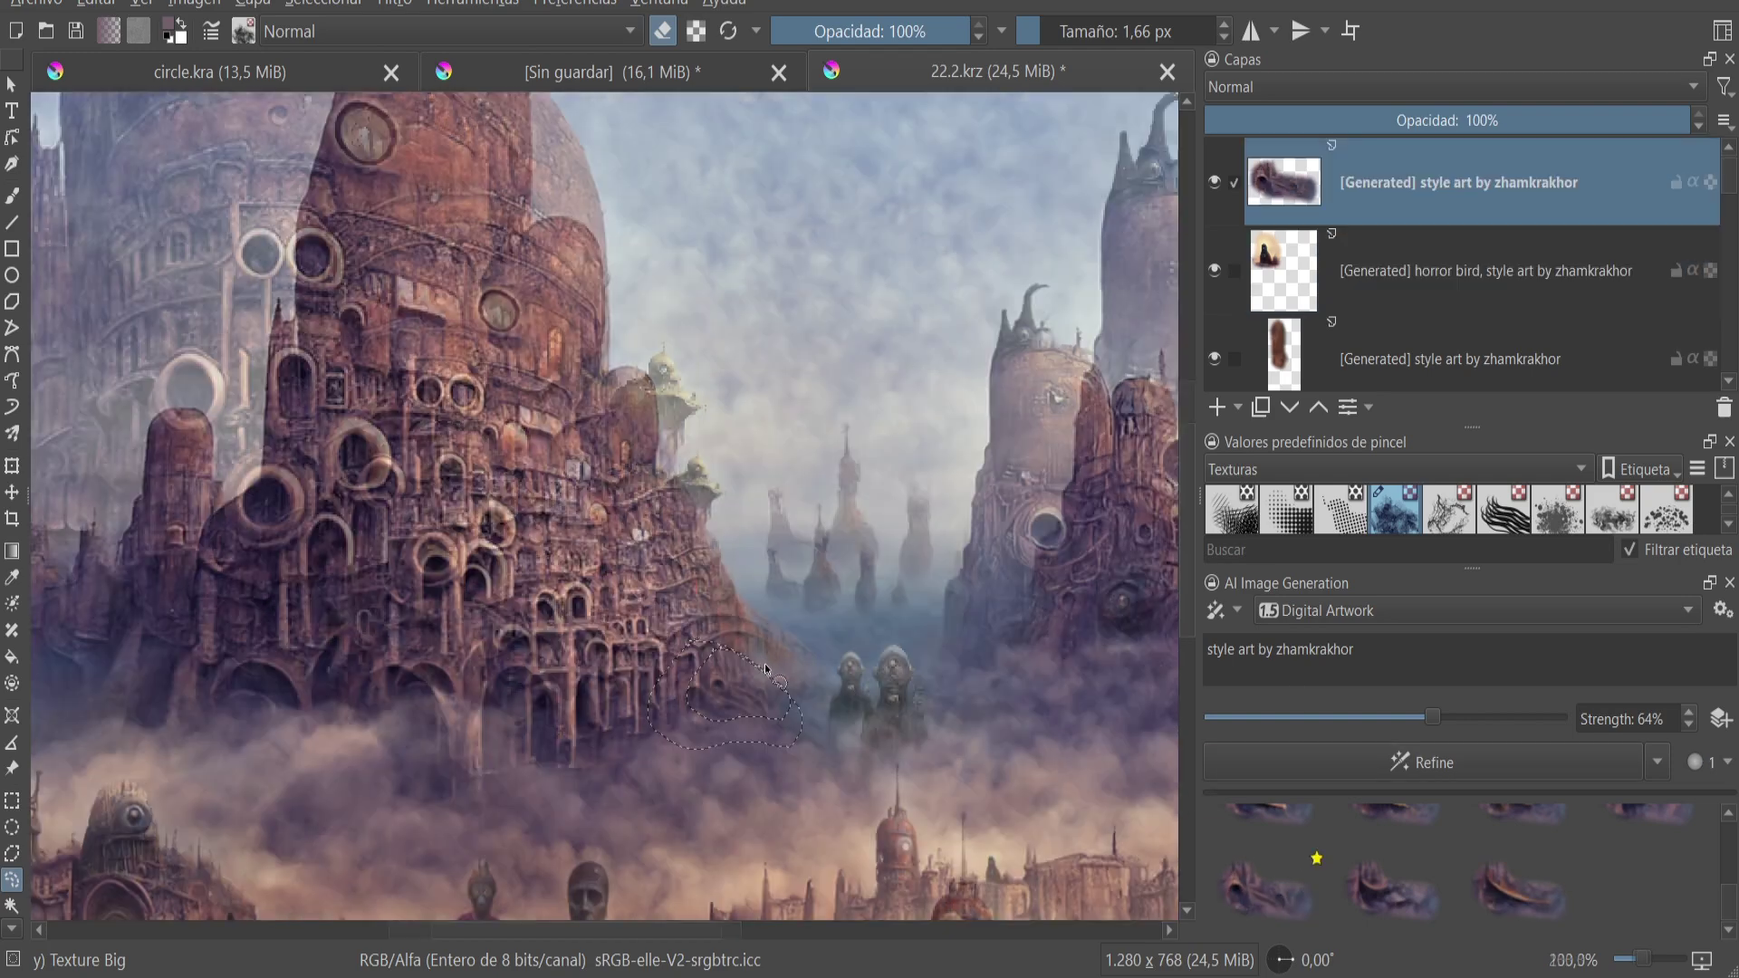
scroll(775, 636, down, 2)
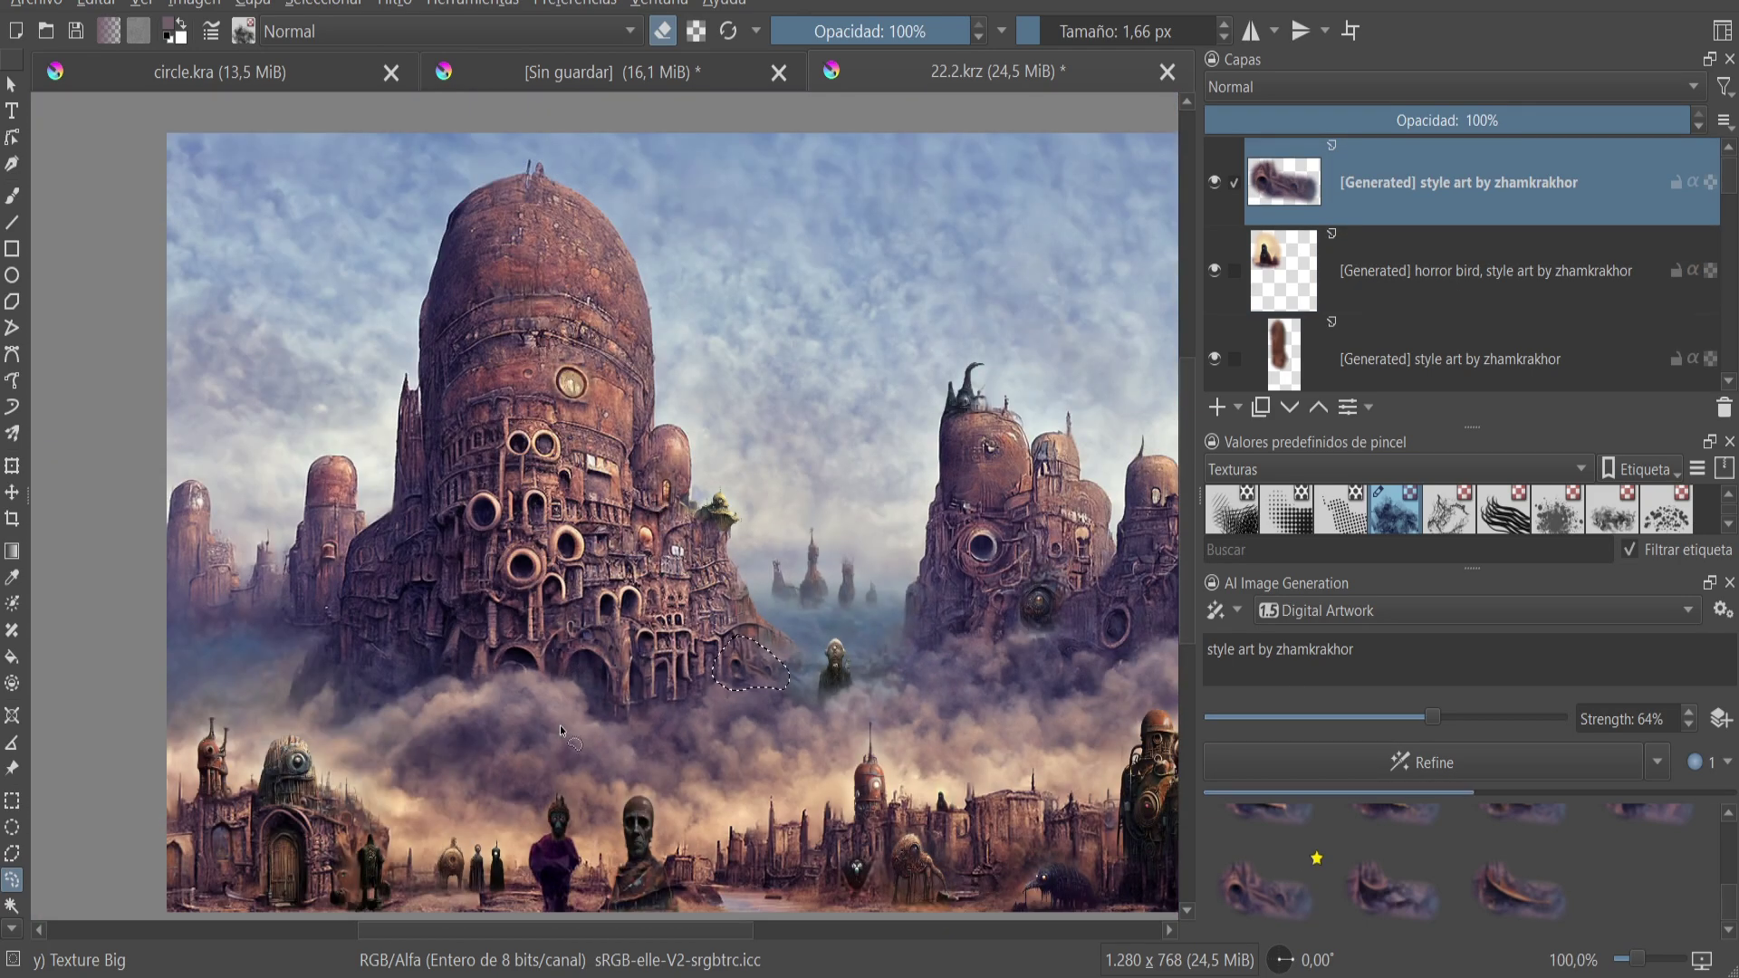
scroll(1023, 847, up, 2)
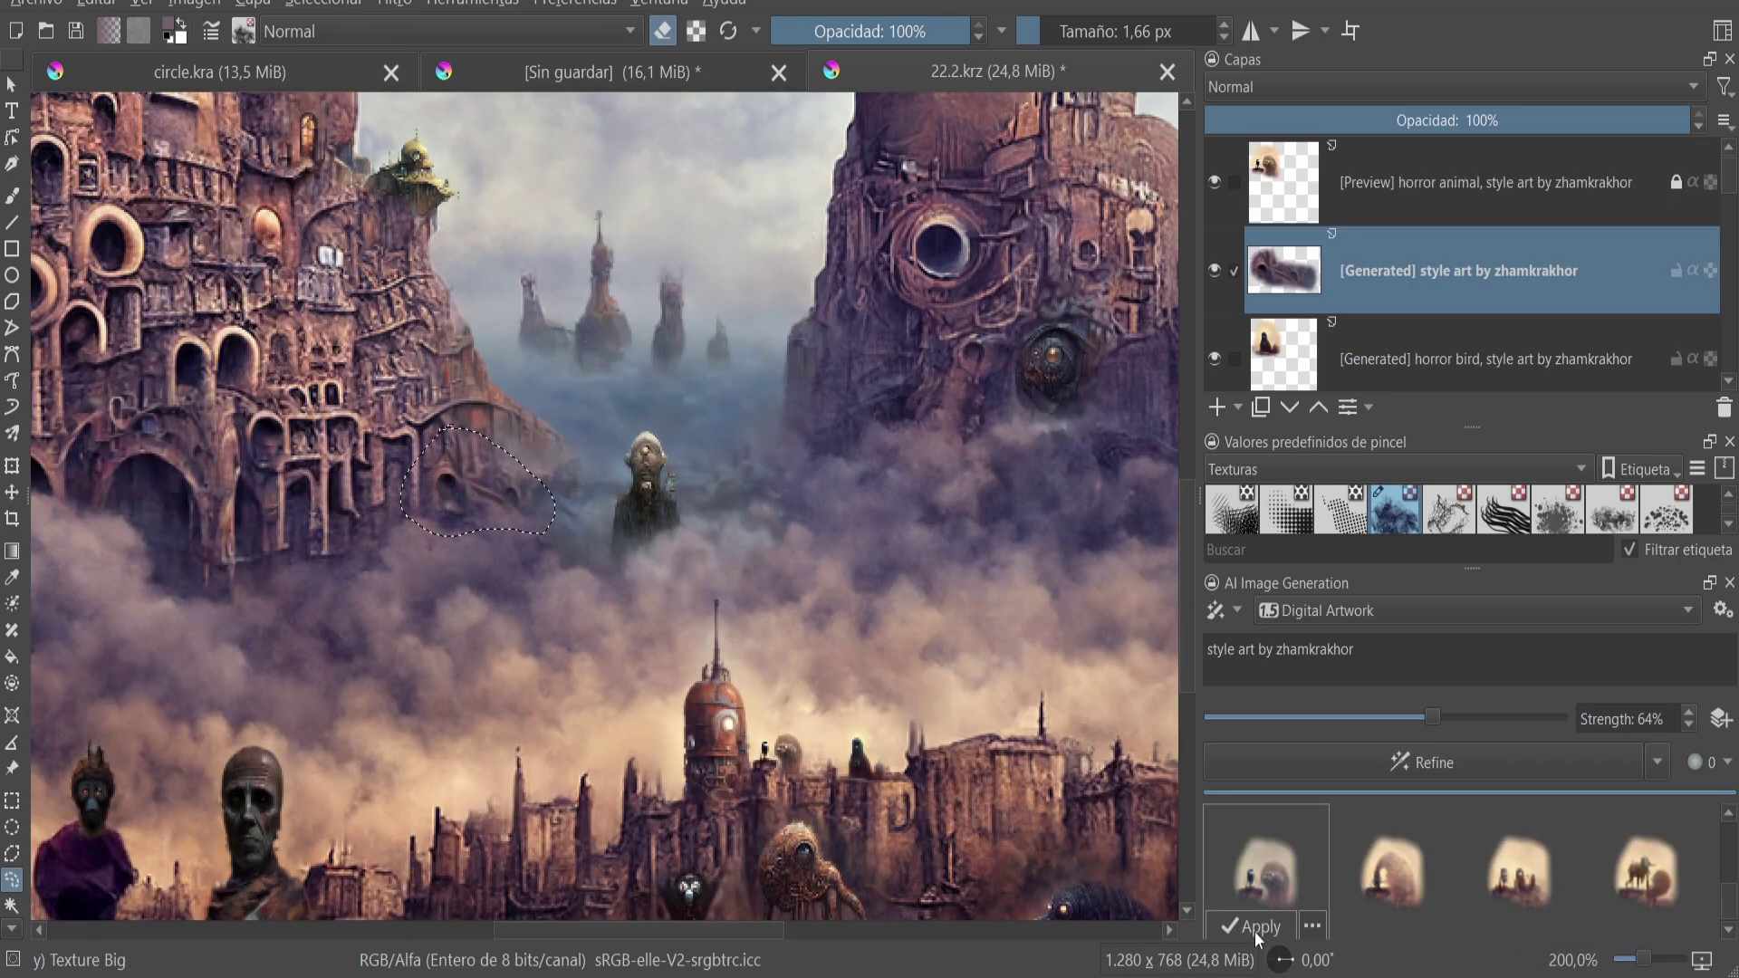
click(1257, 922)
scroll(1346, 831, down, 2)
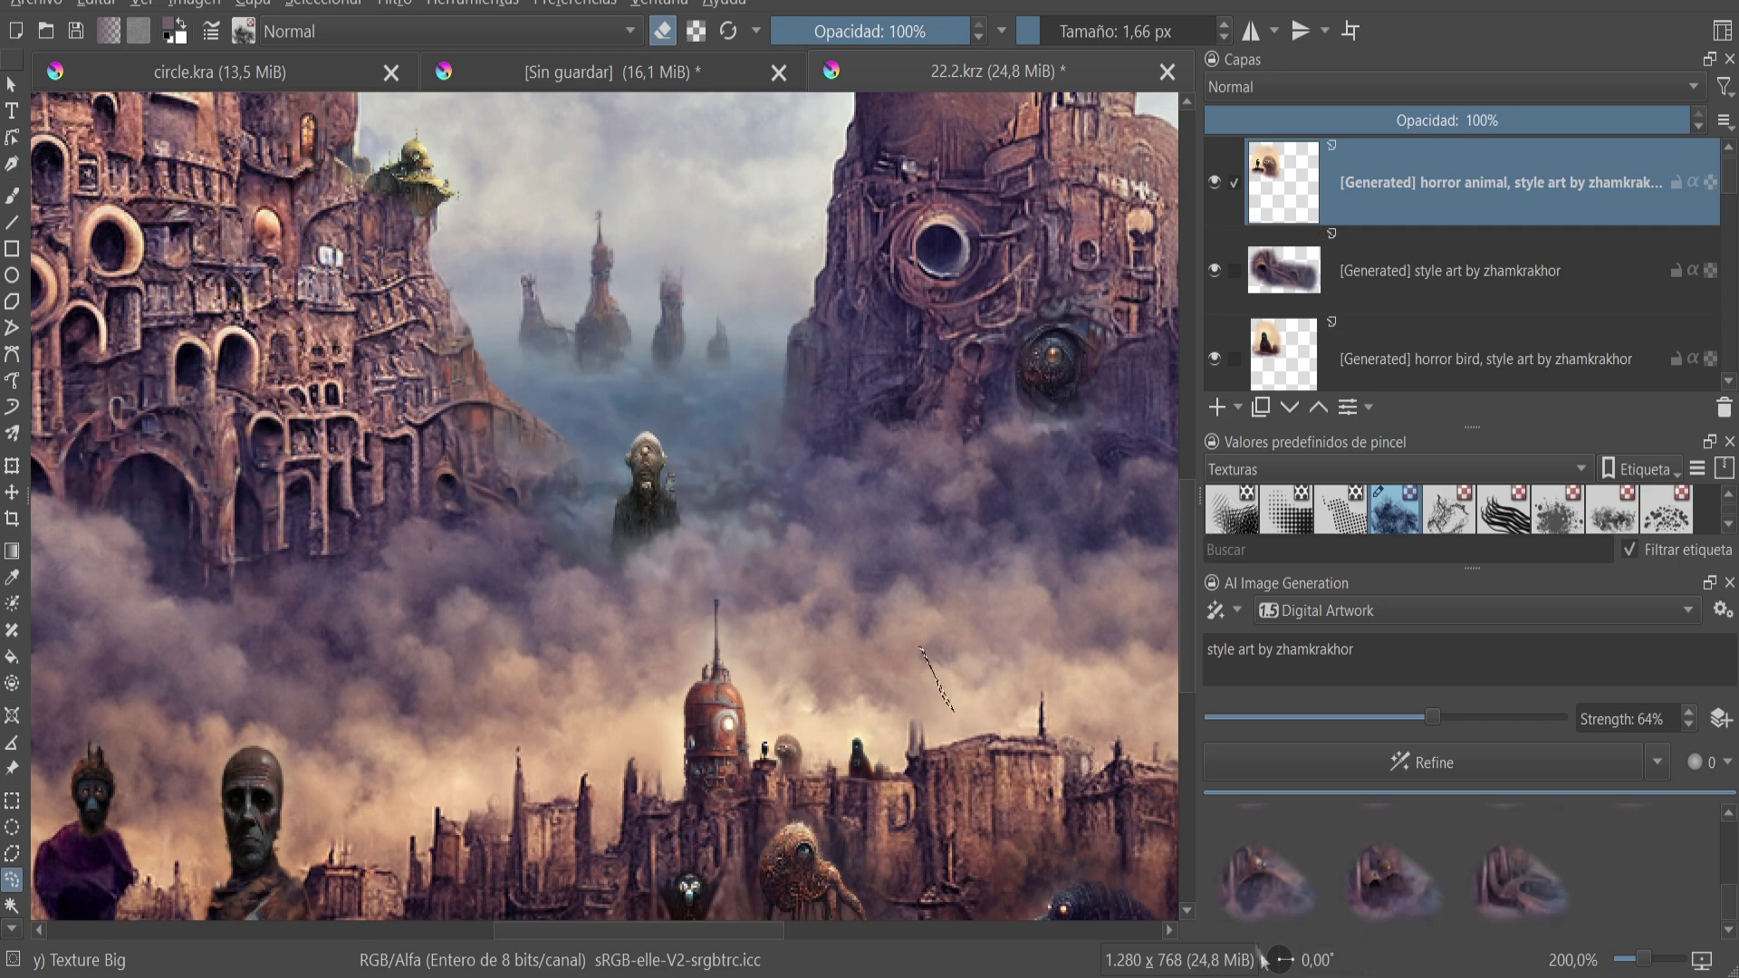
click(1250, 920)
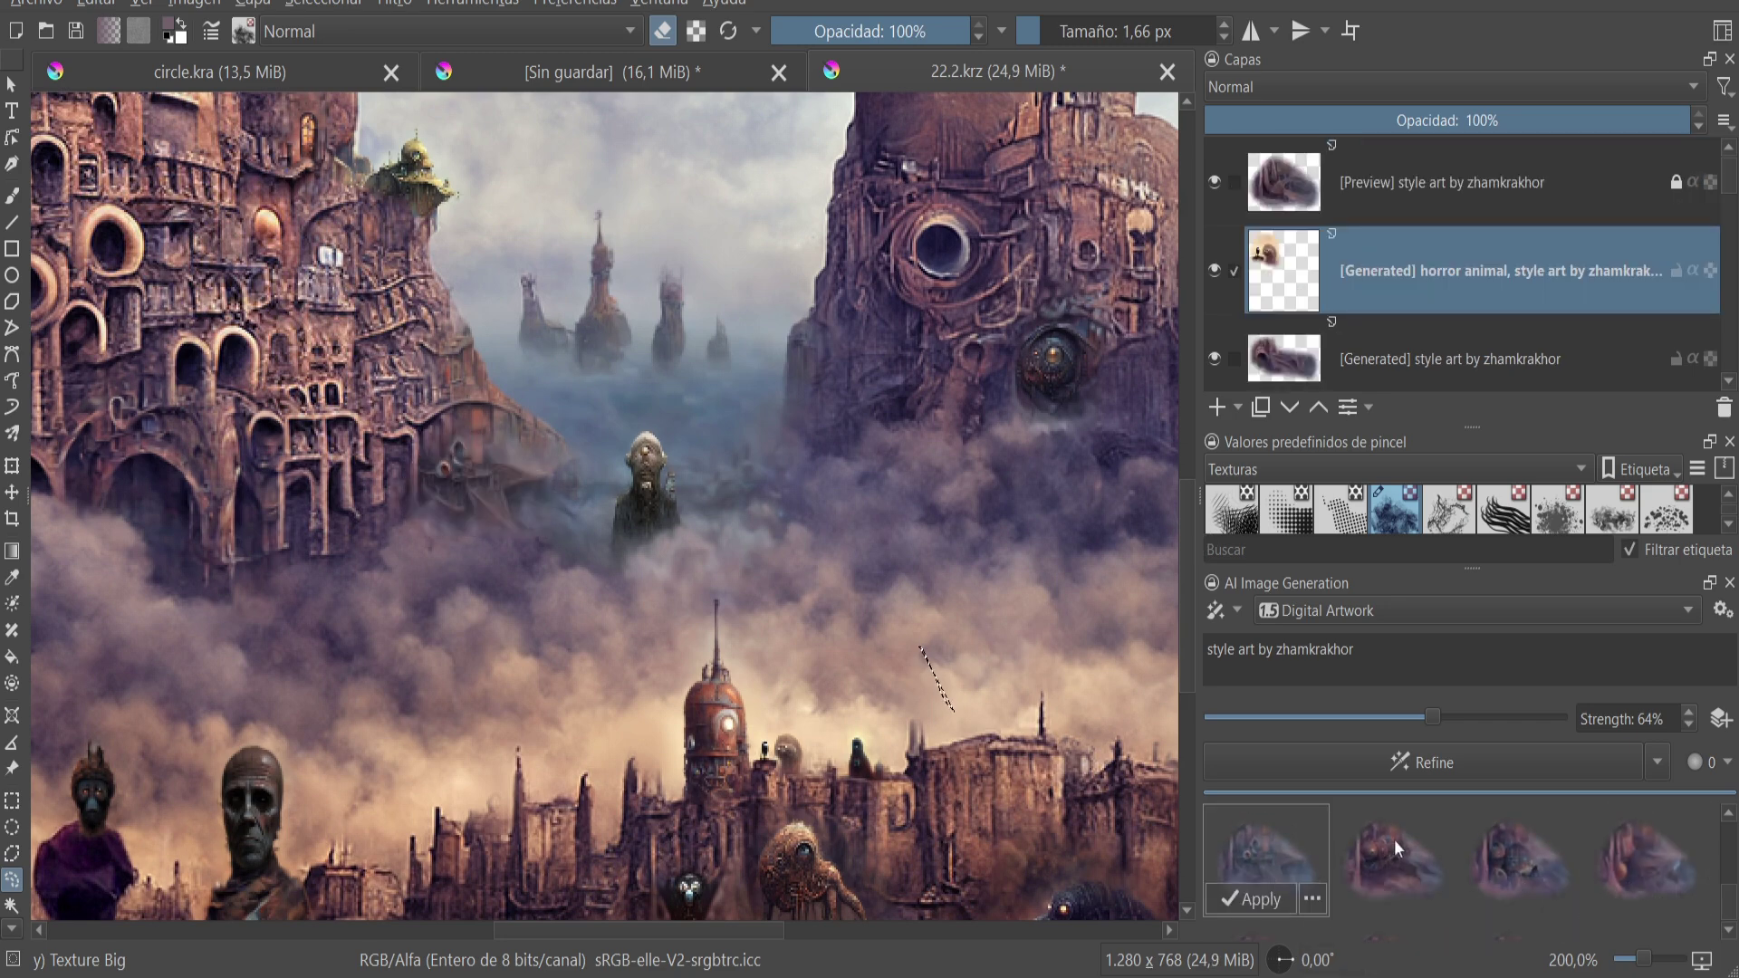
scroll(1394, 850, up, 2)
key(1)
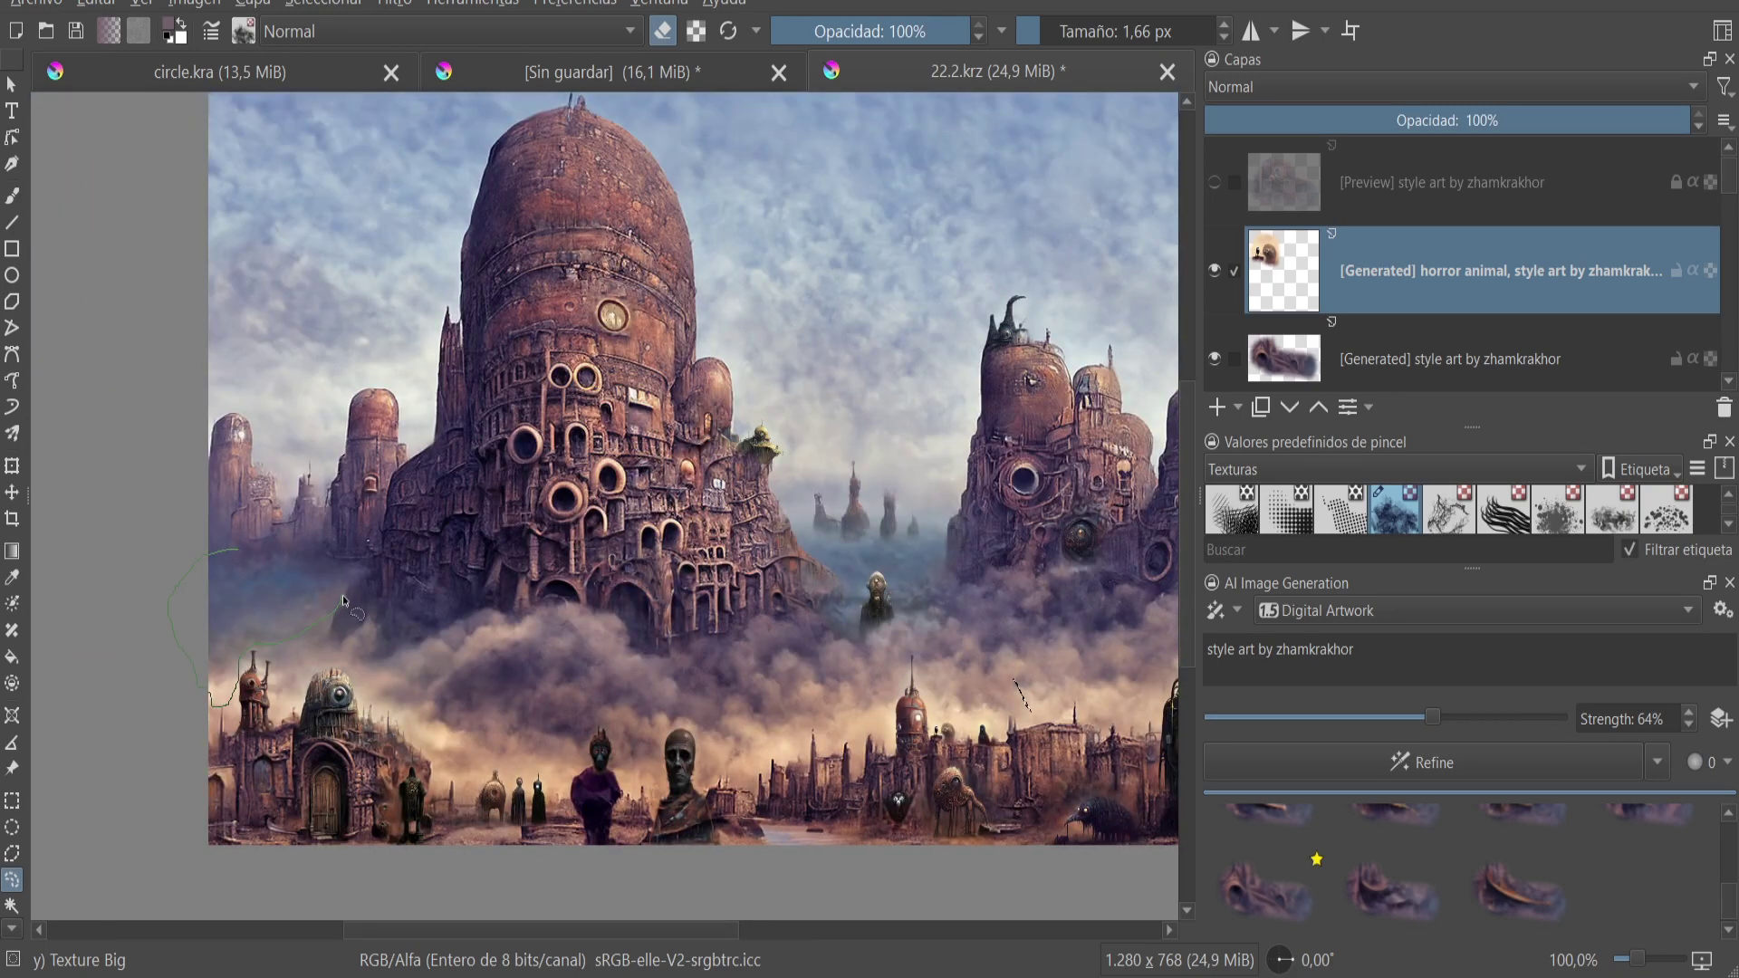
- Prepend 'beach,' to the prompt, generate beach haze at the left edge, and apply the third result
text(beach,)
key(ctrl+Return)
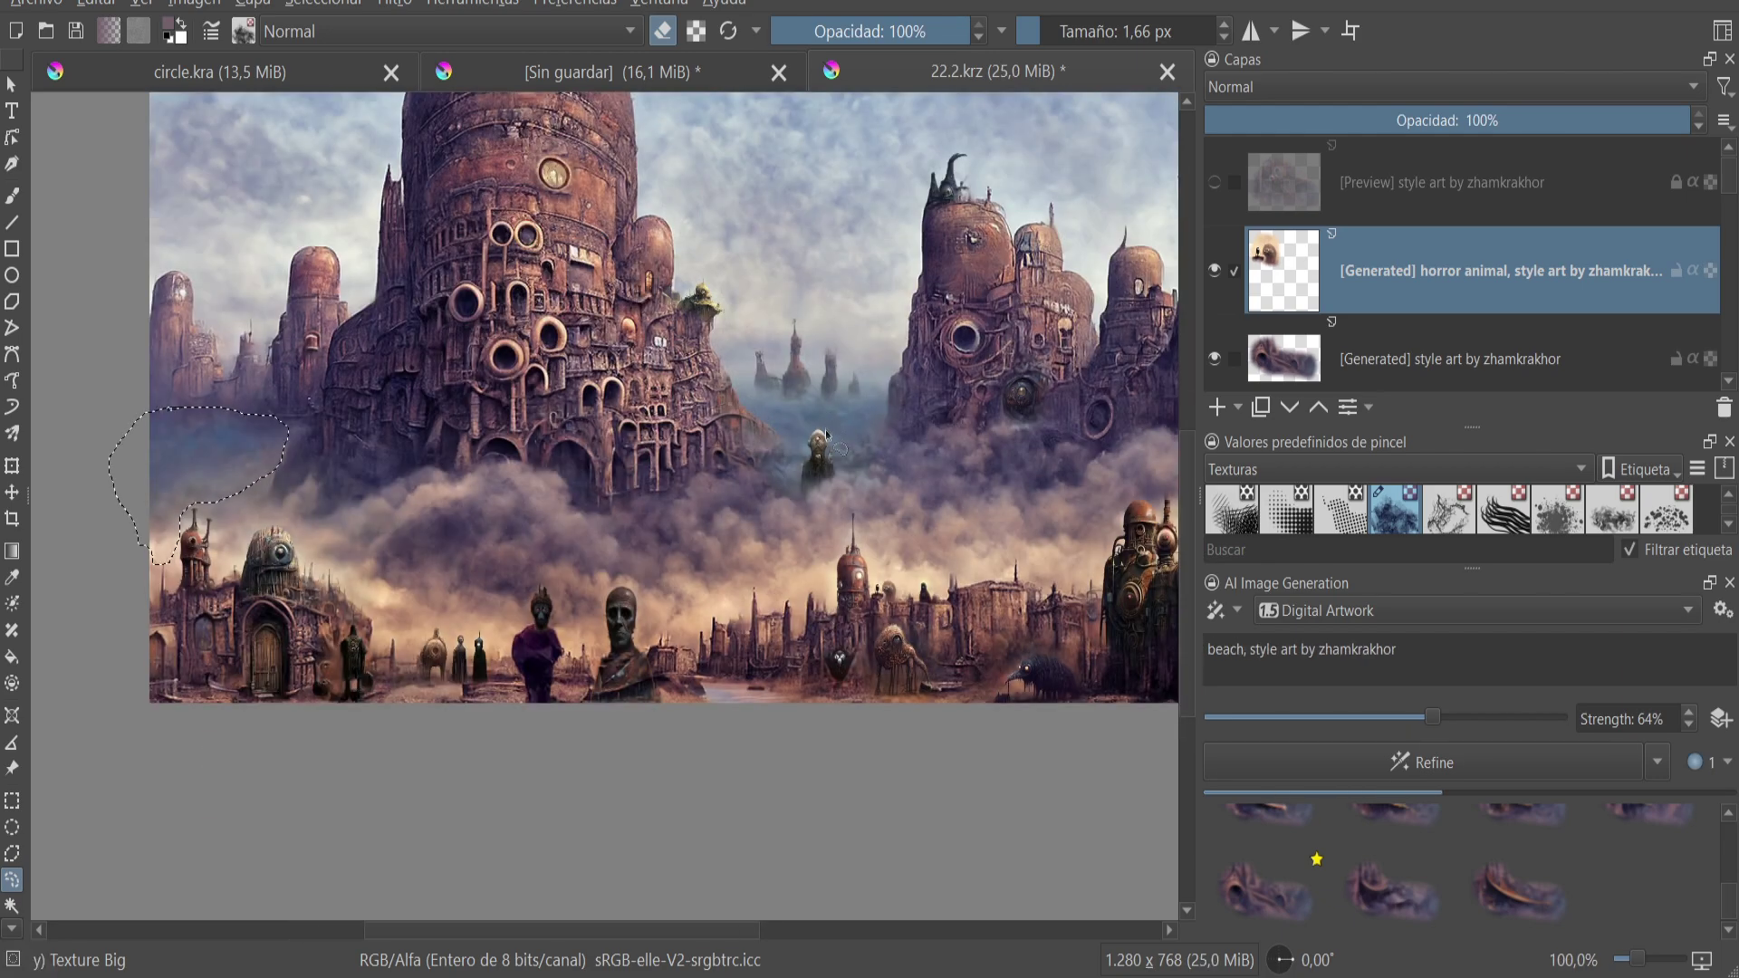
scroll(1187, 464, up, 3)
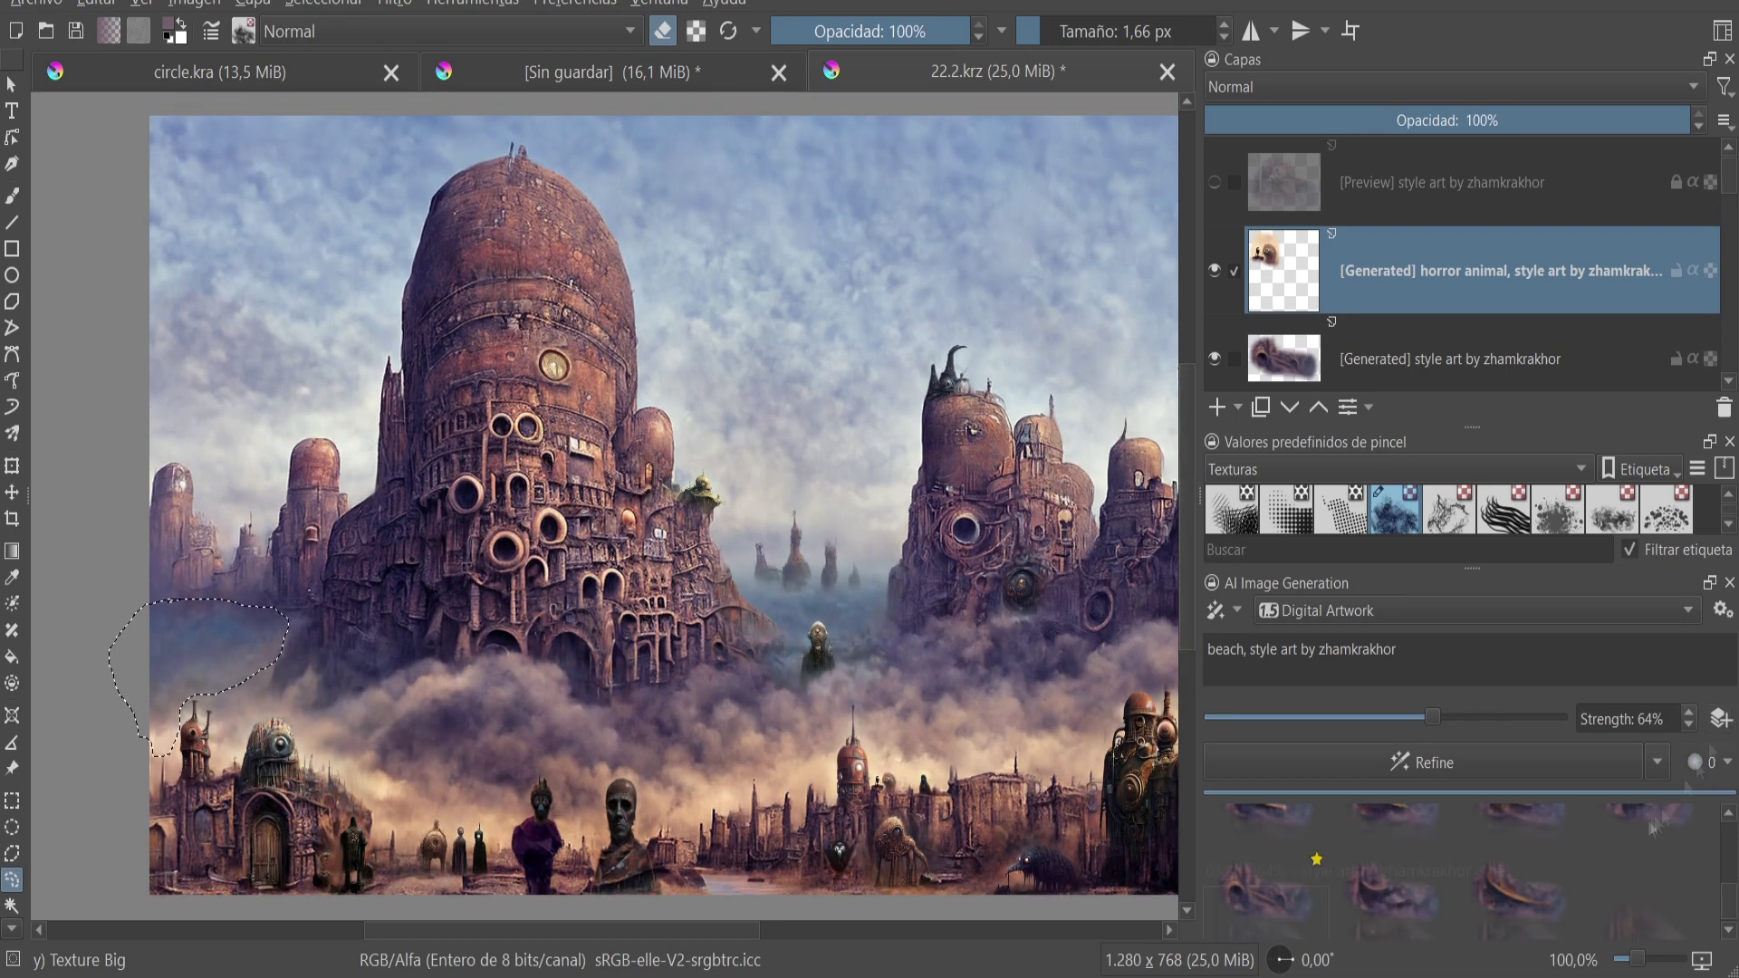
click(1356, 897)
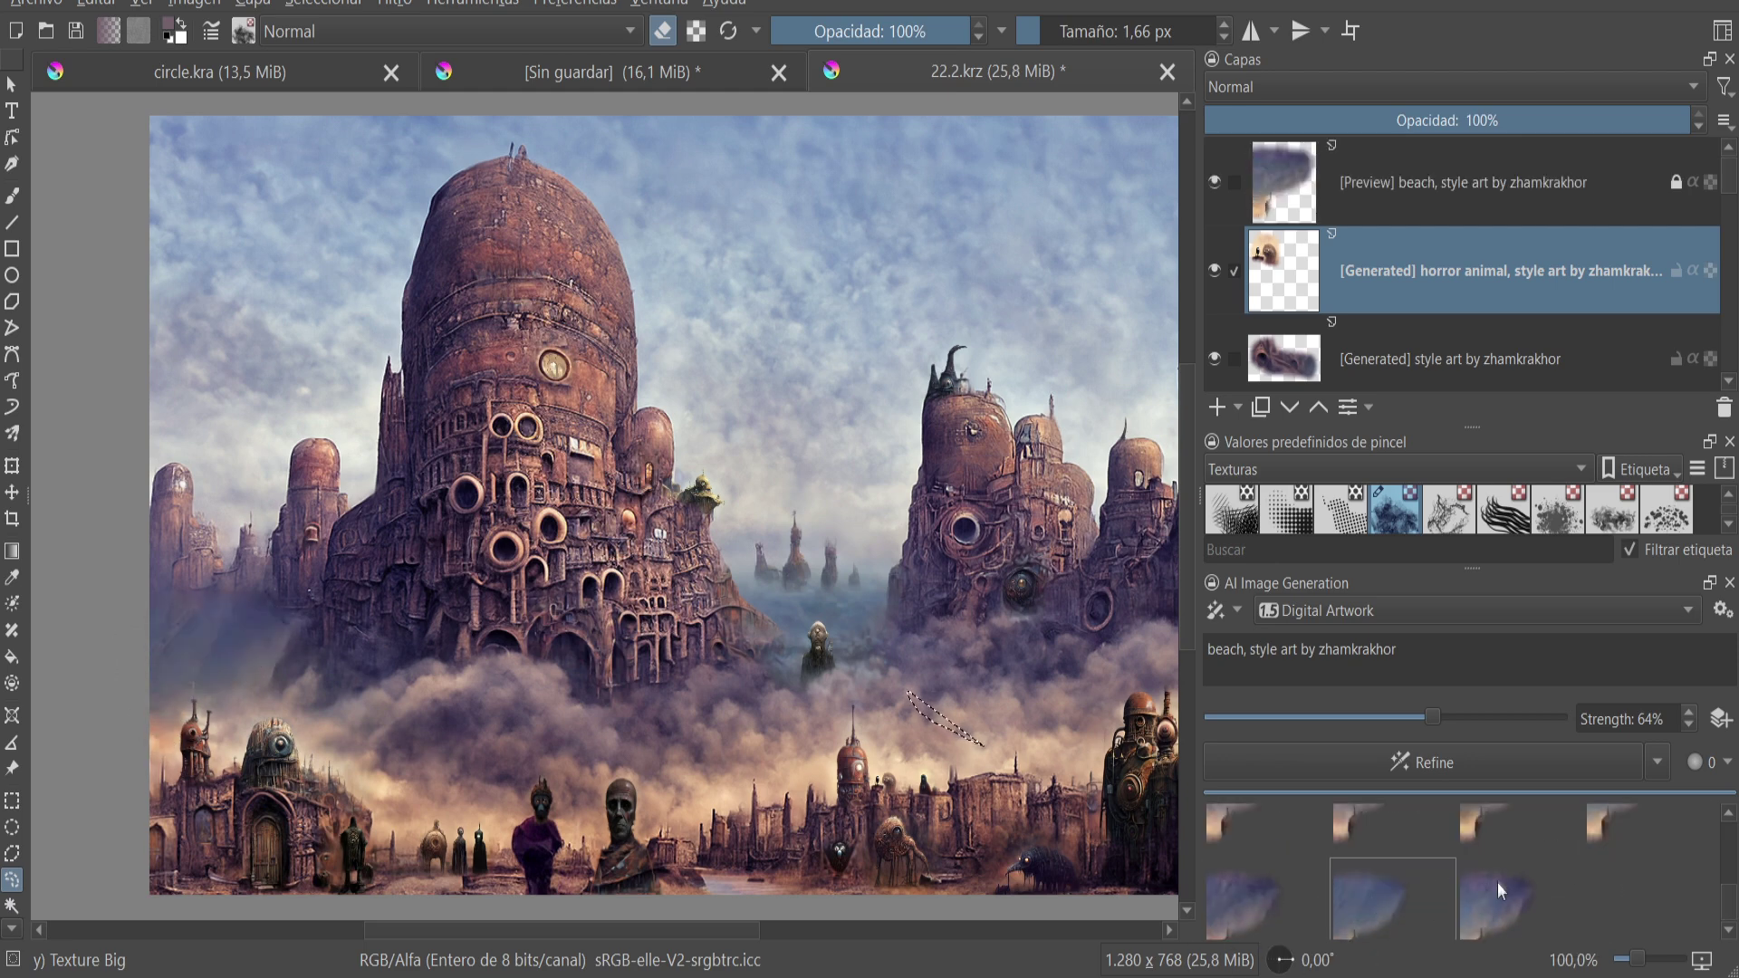
click(1497, 879)
key(minus)
click(1503, 906)
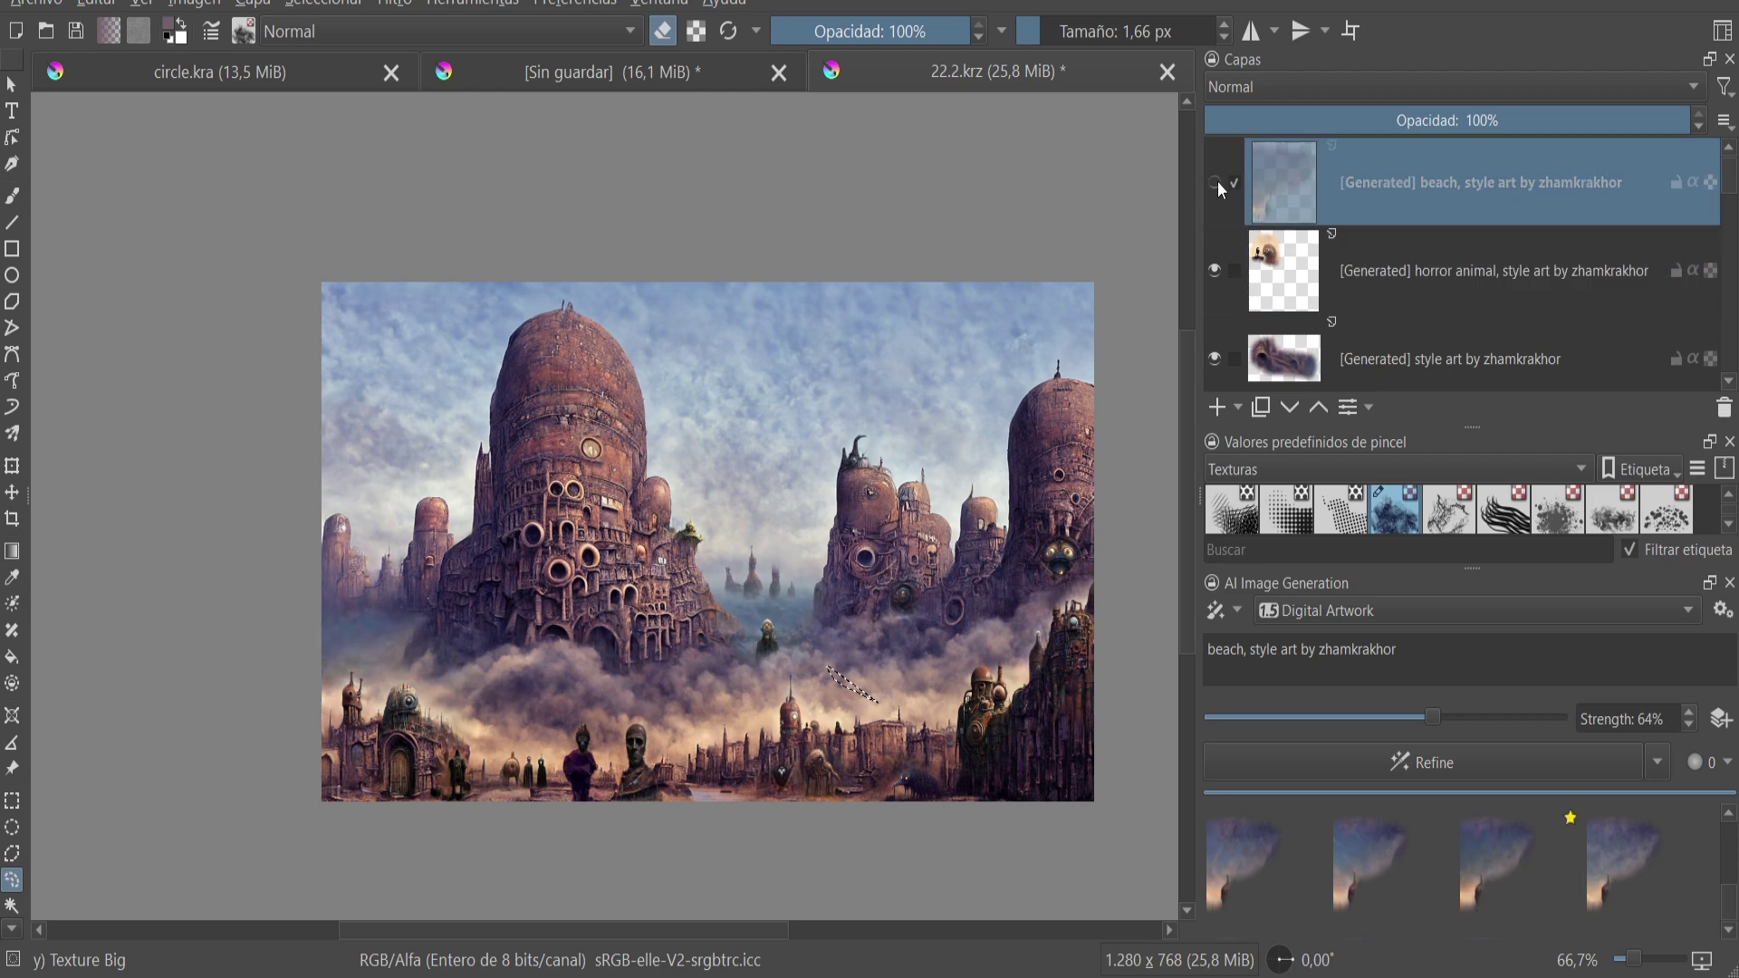
- Lasso a small area beside the central hooded figure, delete 'beach', and apply a style-art result
key(ctrl+shift+a)
key(b)
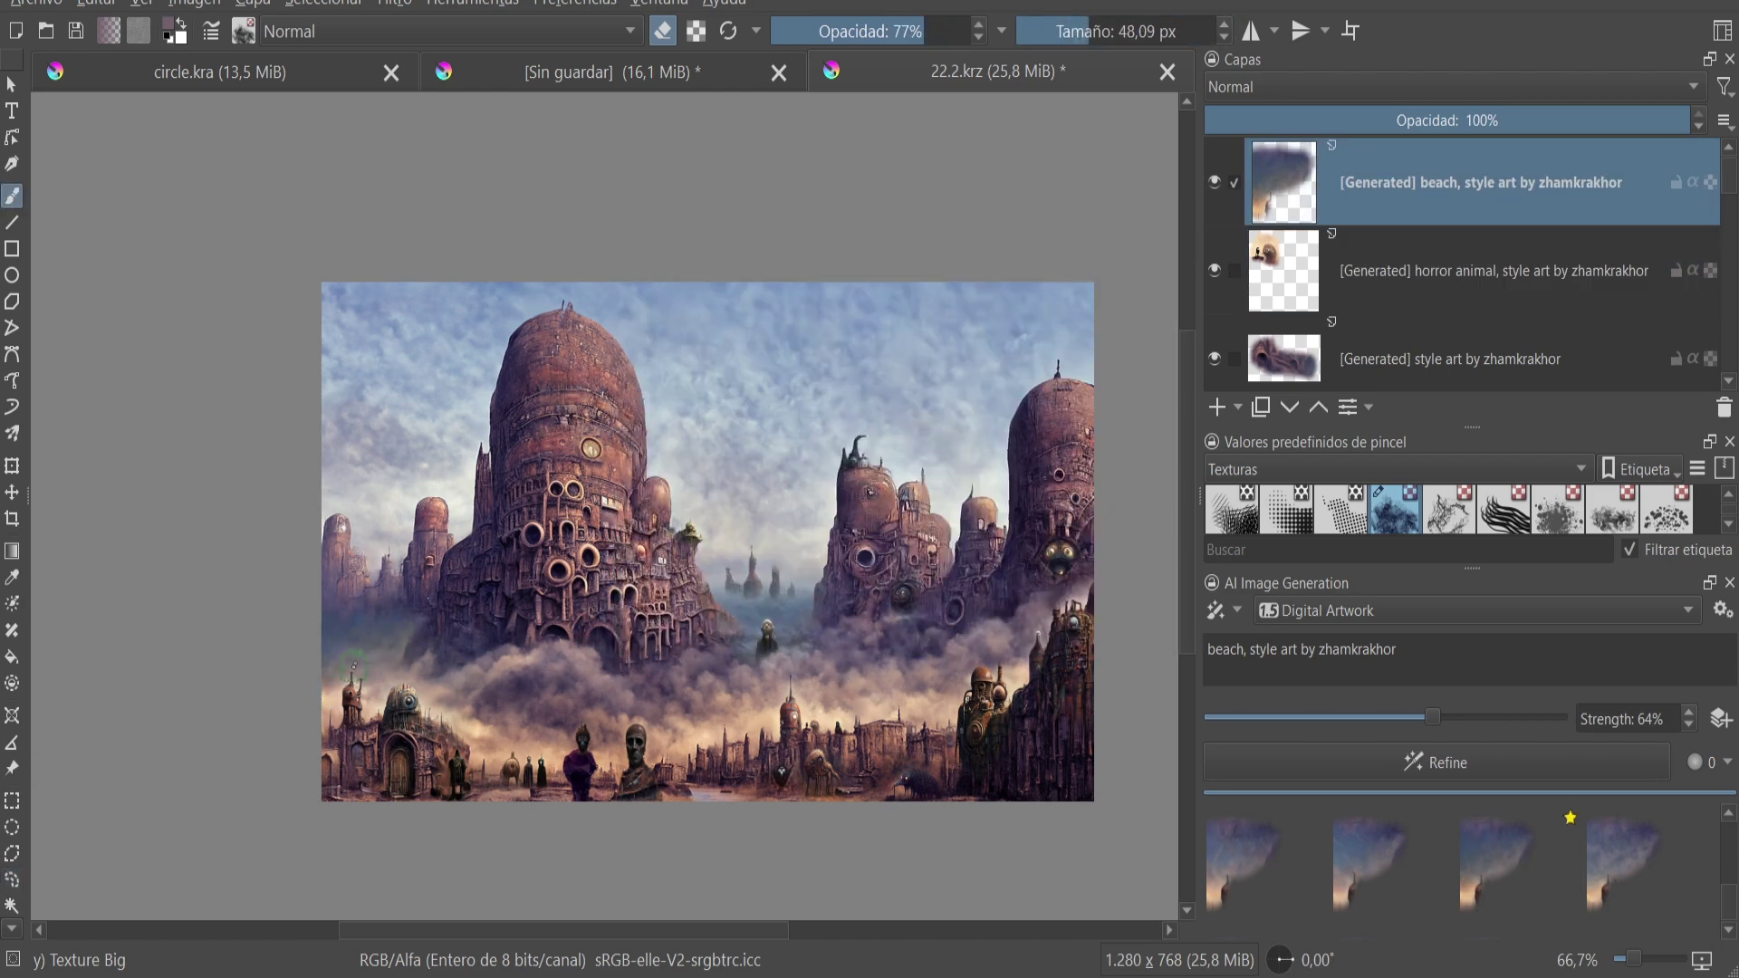
scroll(813, 652, up, 2)
click(12, 879)
drag(665, 600, 638, 602)
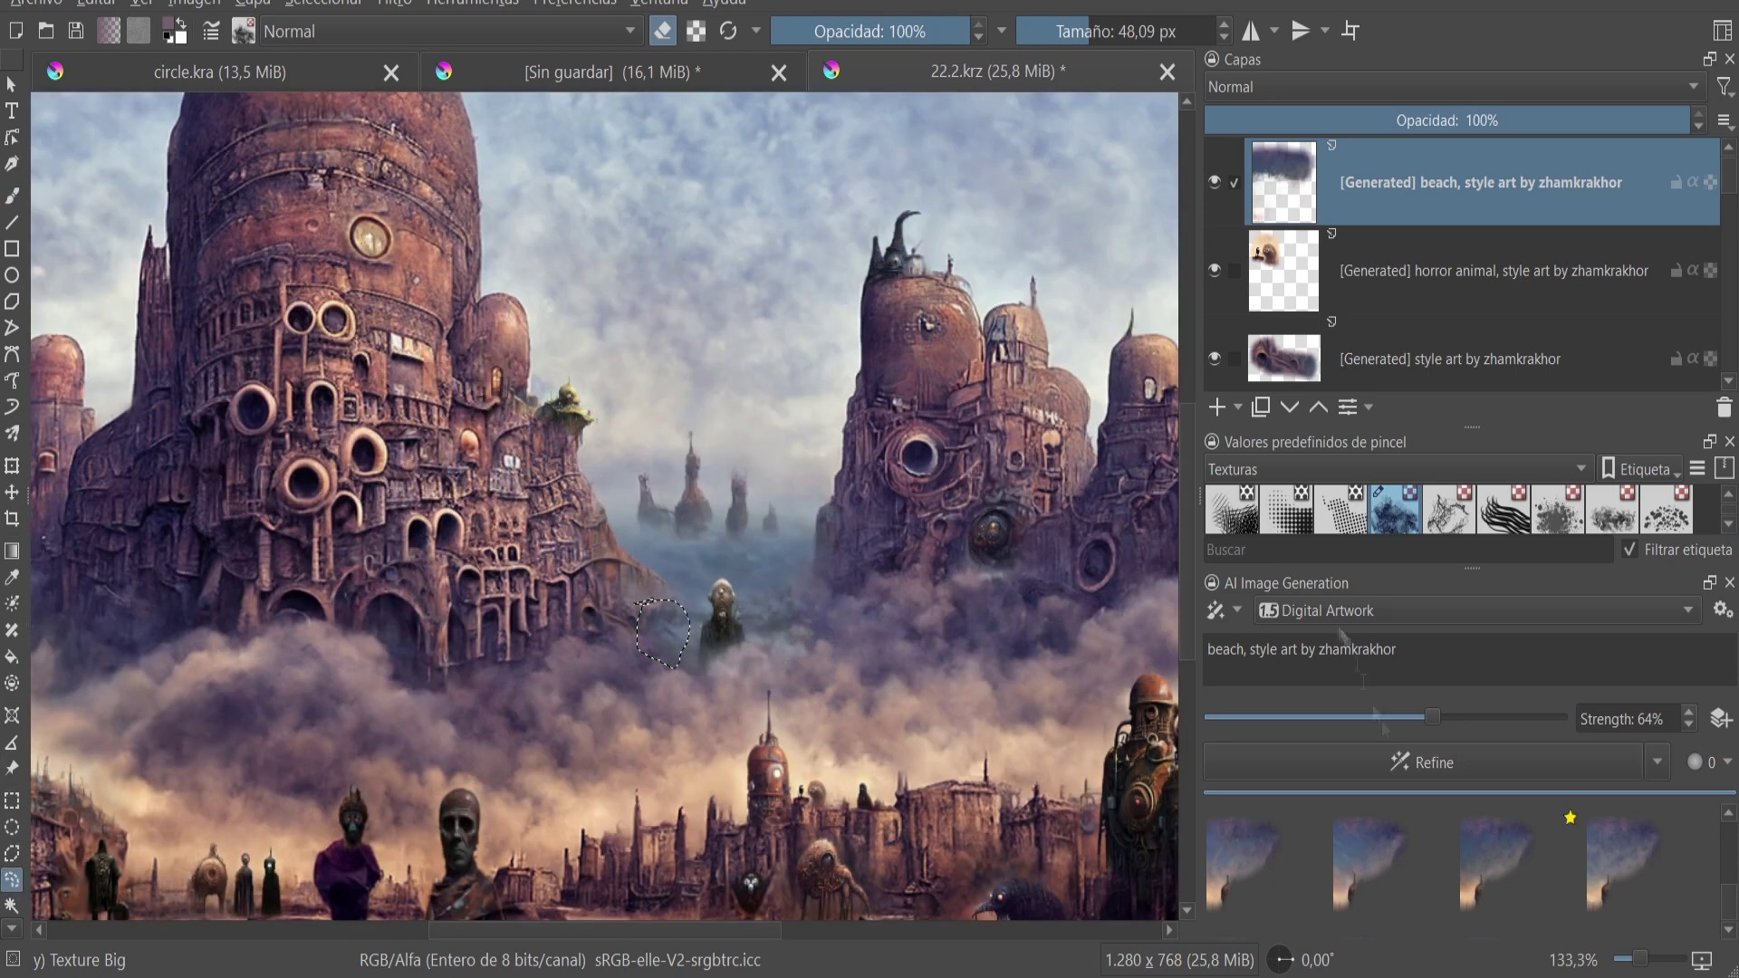
drag(1247, 649, 1208, 650)
key(Delete)
key(Return)
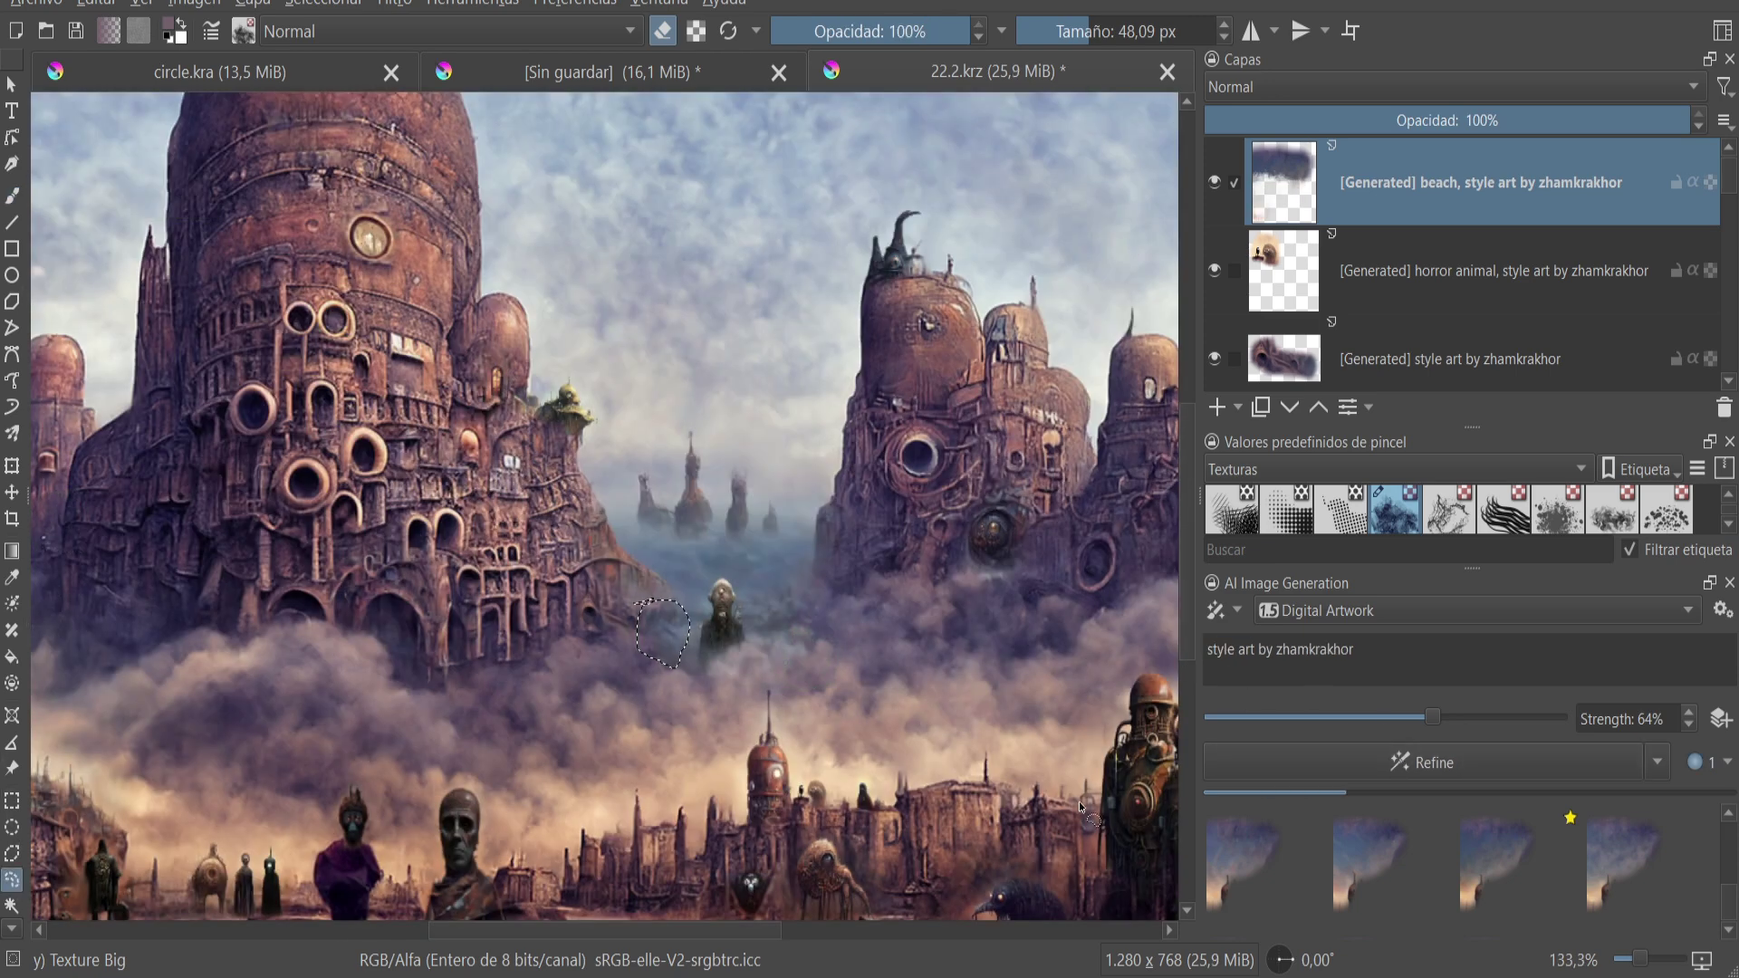
scroll(889, 448, down, 1)
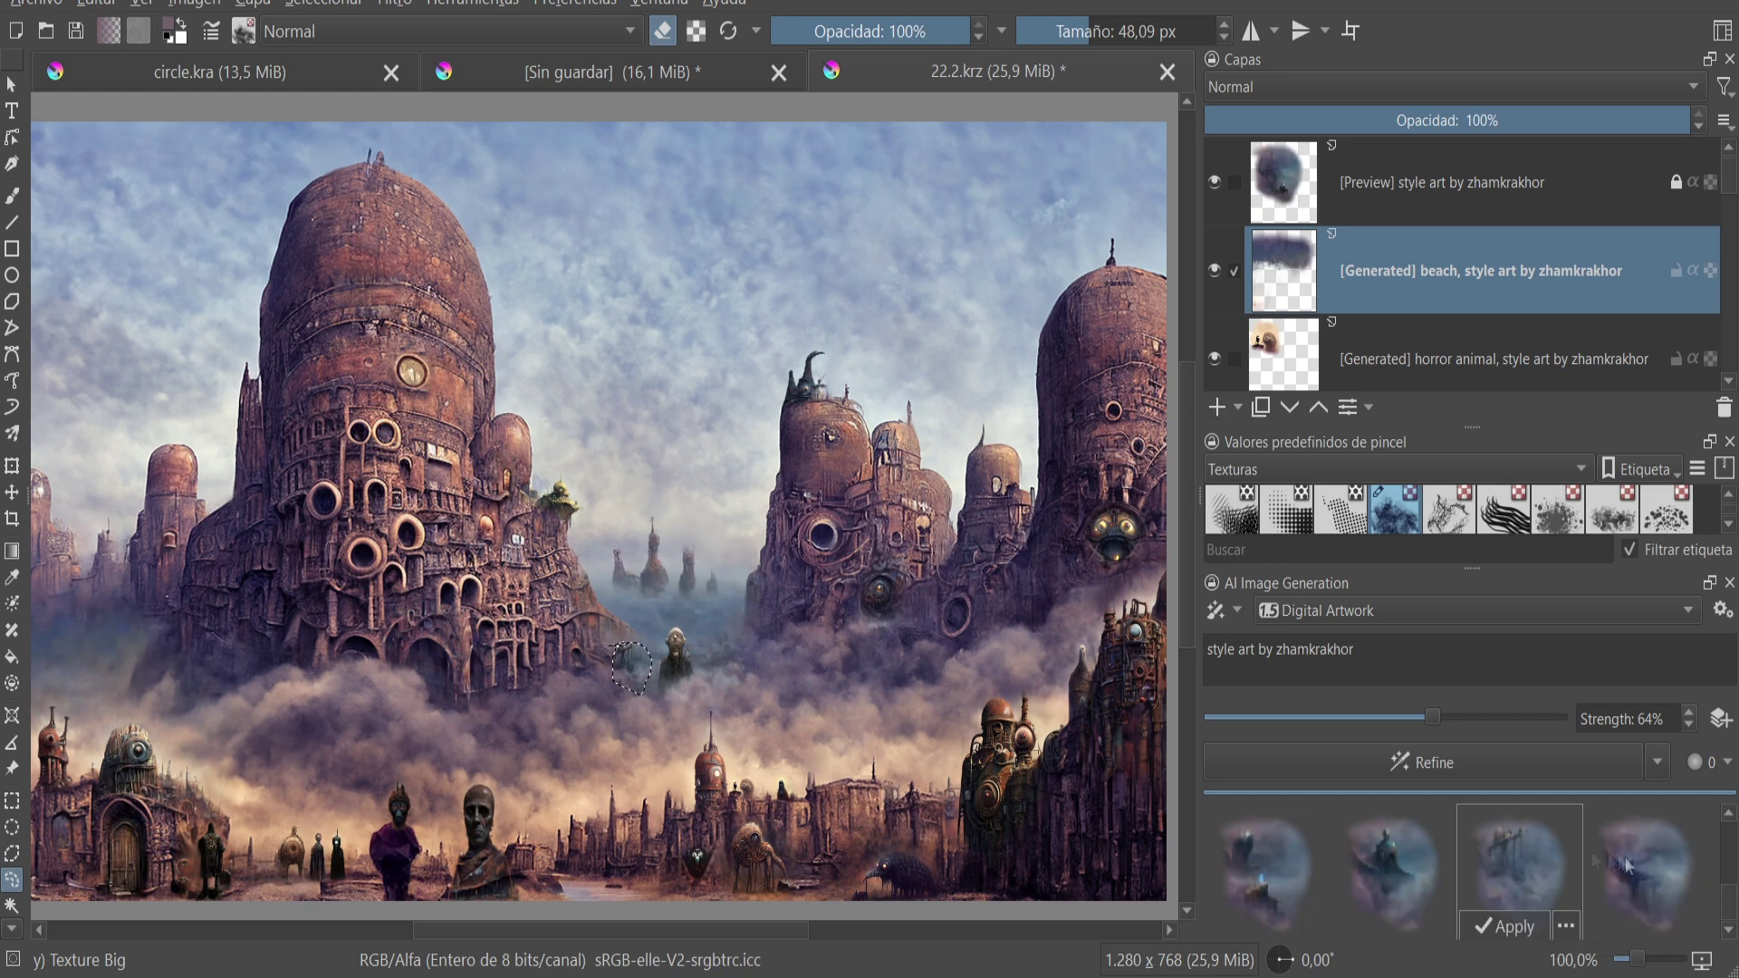
click(1505, 926)
- Lasso another small patch by the right tower's eye and apply the third style-art result
scroll(741, 583, up, 1)
scroll(741, 583, up, 1)
mouse_move(997, 422)
mouse_down()
mouse_move(1020, 409)
mouse_move(1001, 418)
mouse_up()
scroll(910, 455, down, 3)
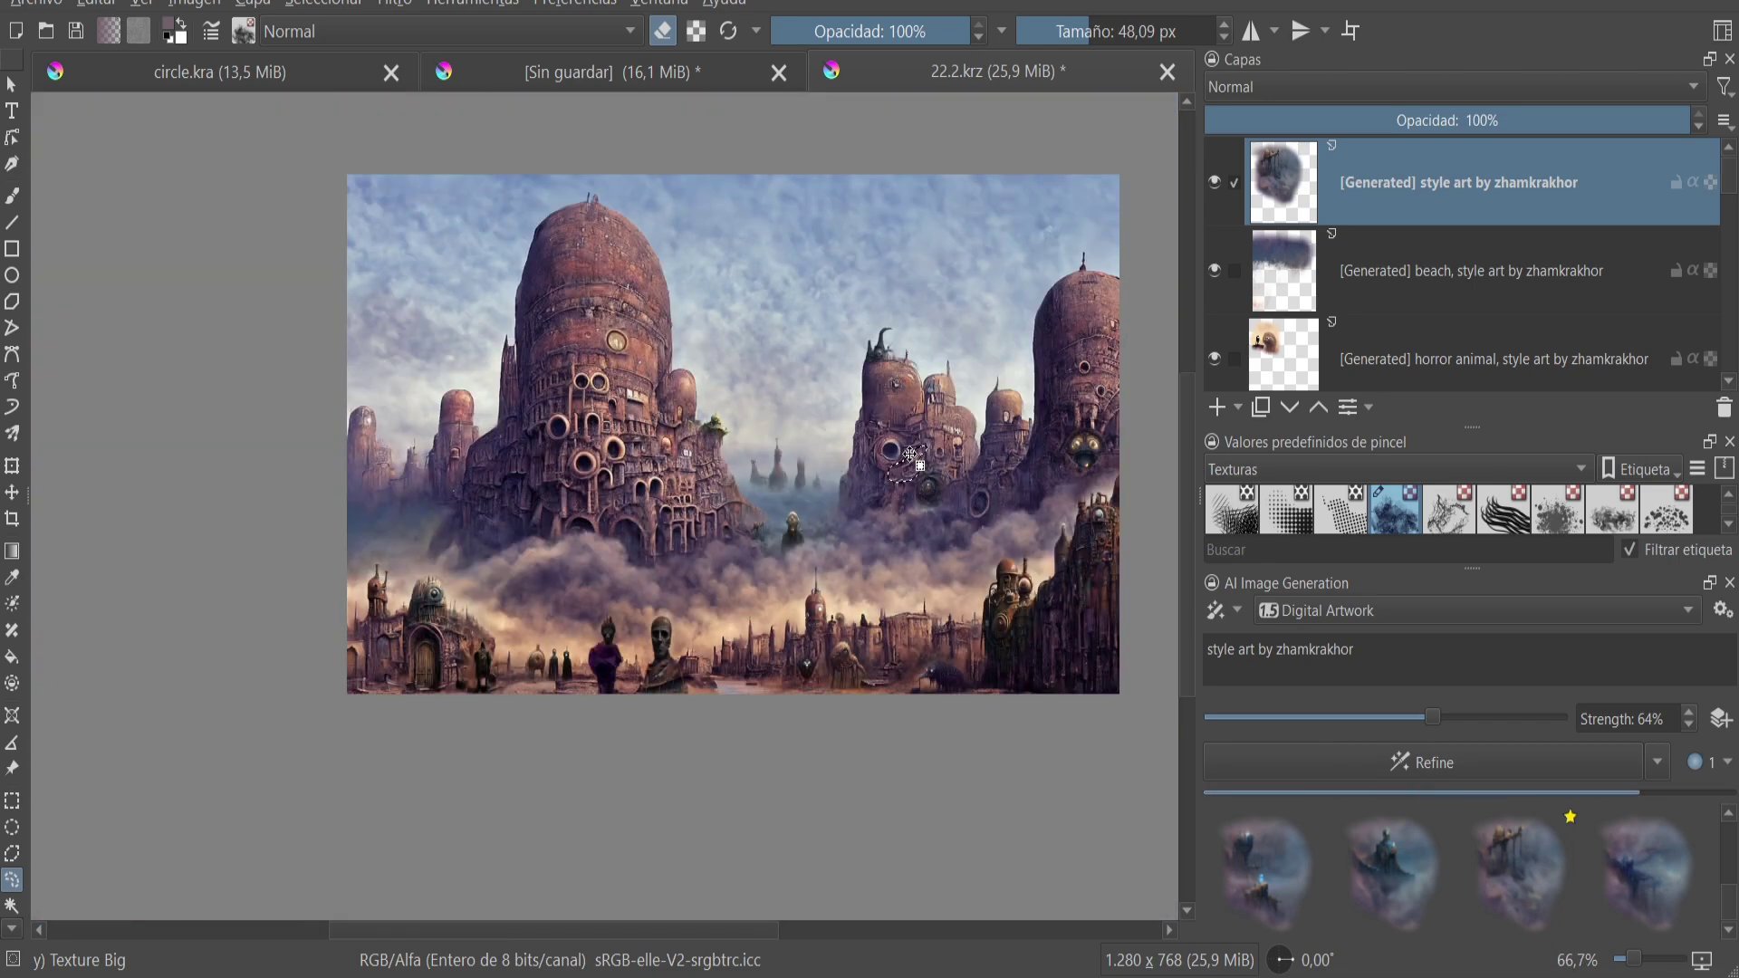
scroll(910, 456, up, 2)
scroll(1029, 411, down, 1)
scroll(1024, 398, up, 1)
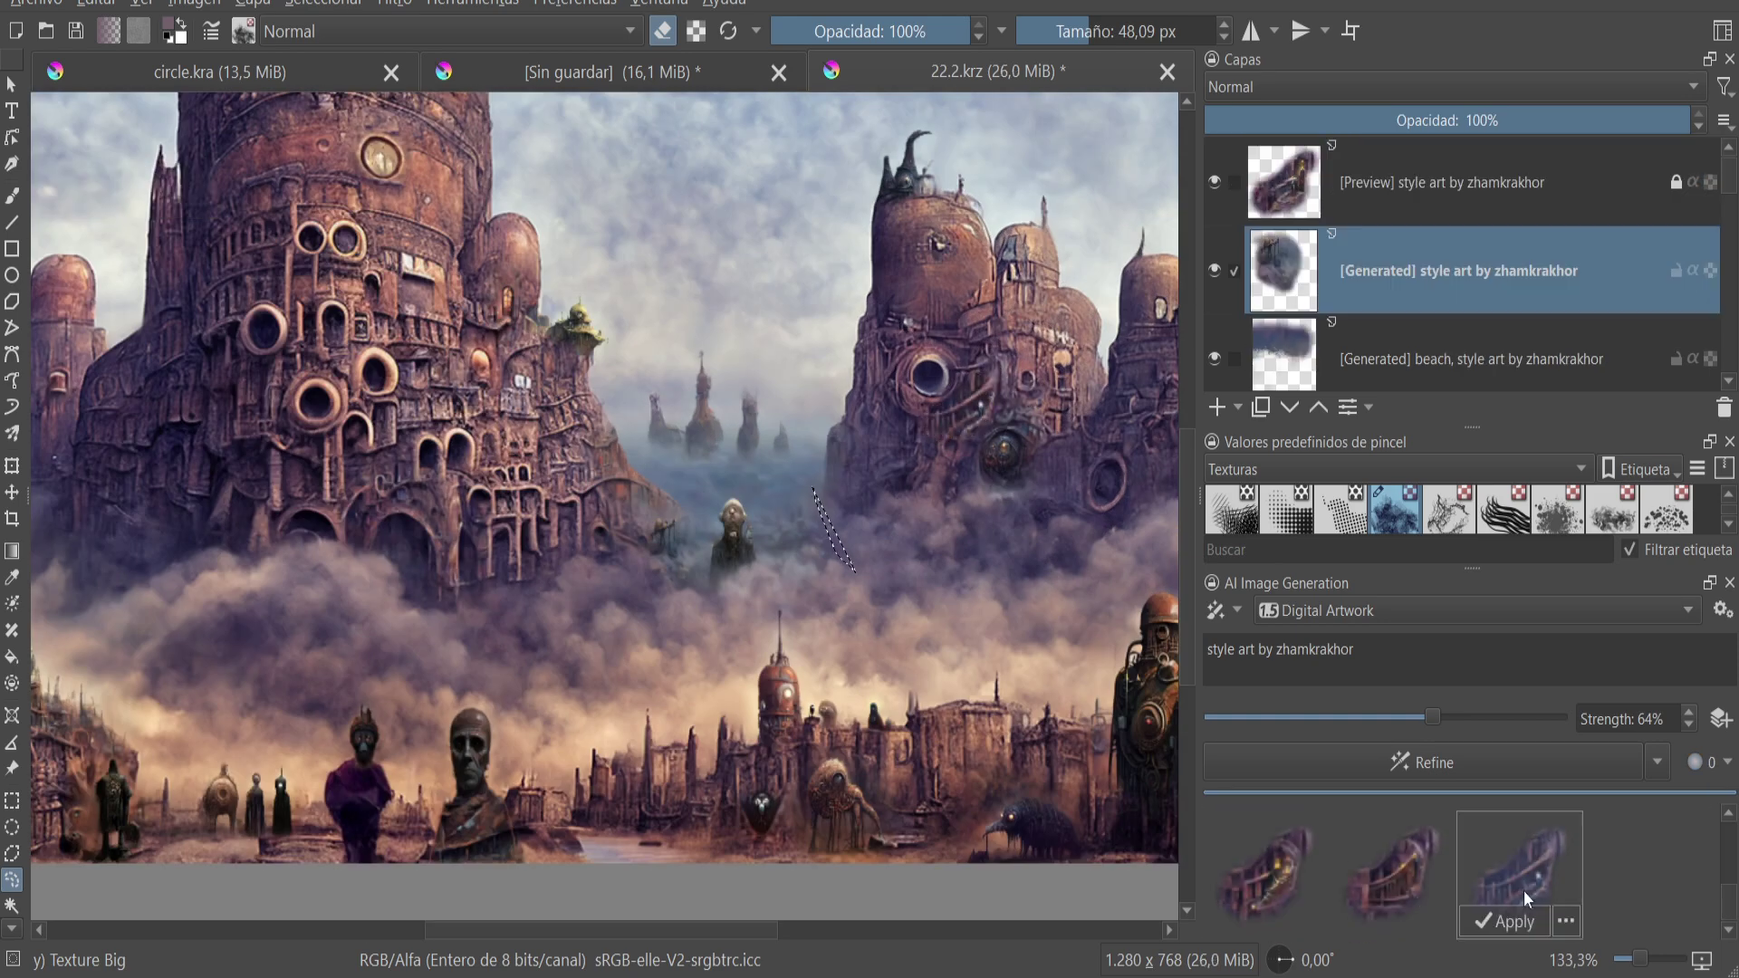
click(1503, 921)
scroll(604, 477, up, 1)
- Lasso the arched doorway at lower left and add 'old wood door,' to the prompt
drag(214, 547, 173, 685)
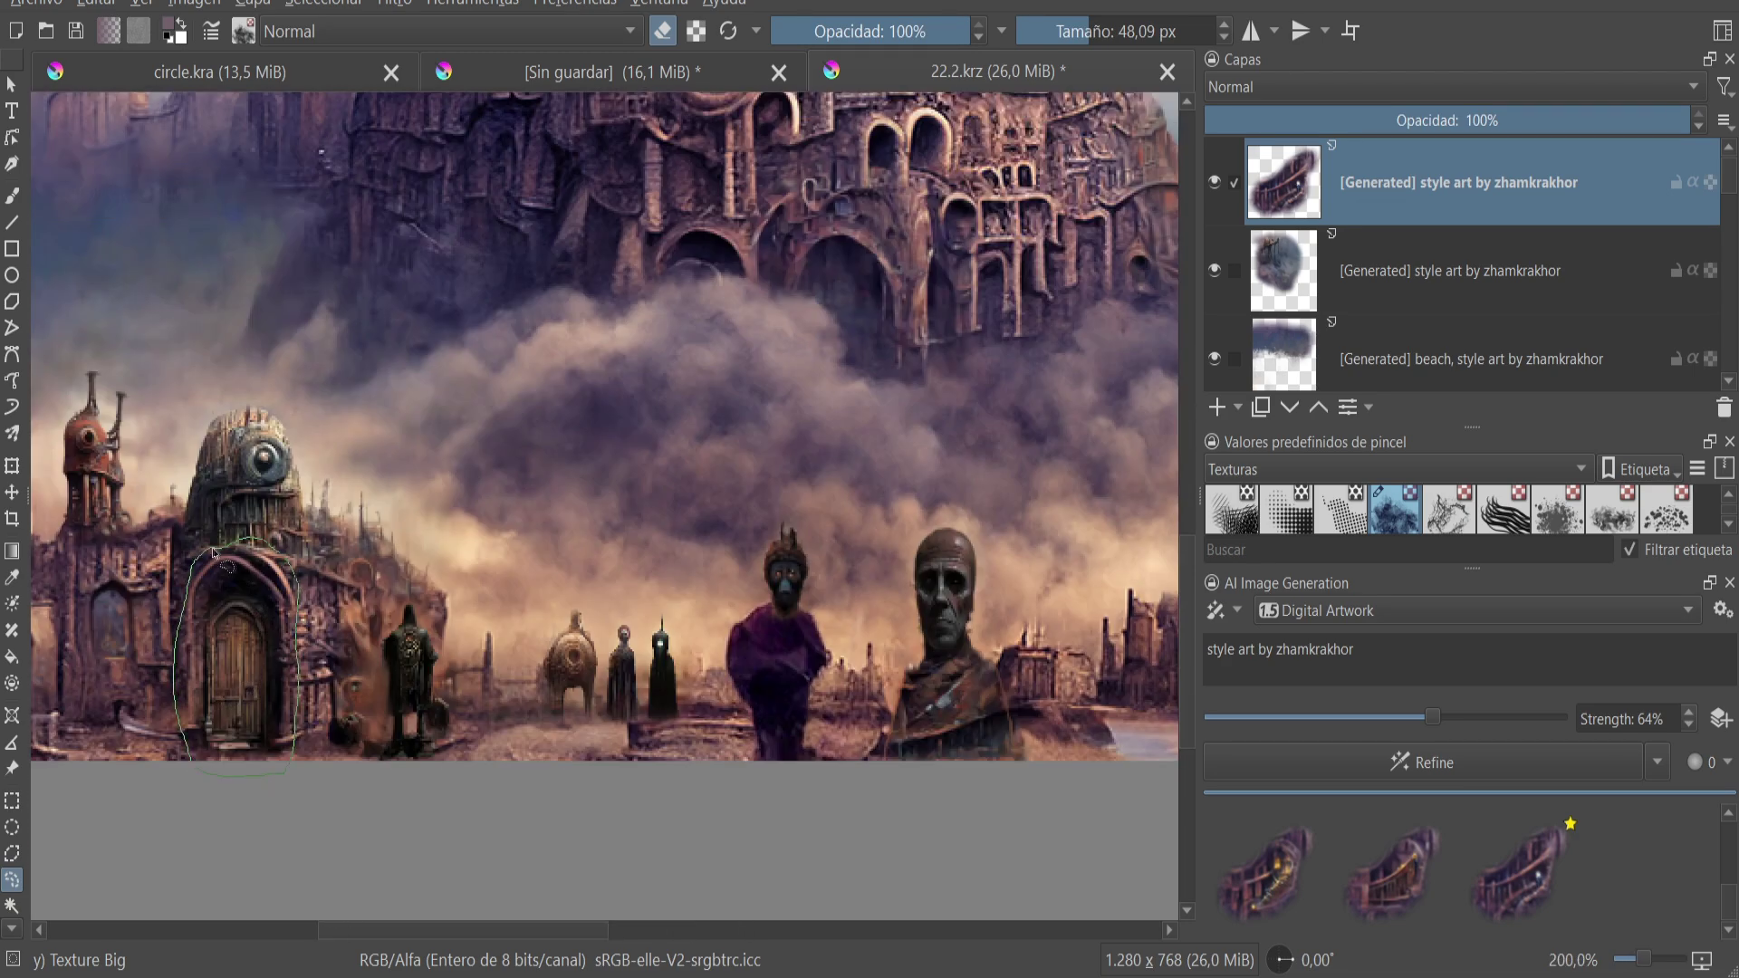
text(old wood door,)
scroll(418, 625, down, 2)
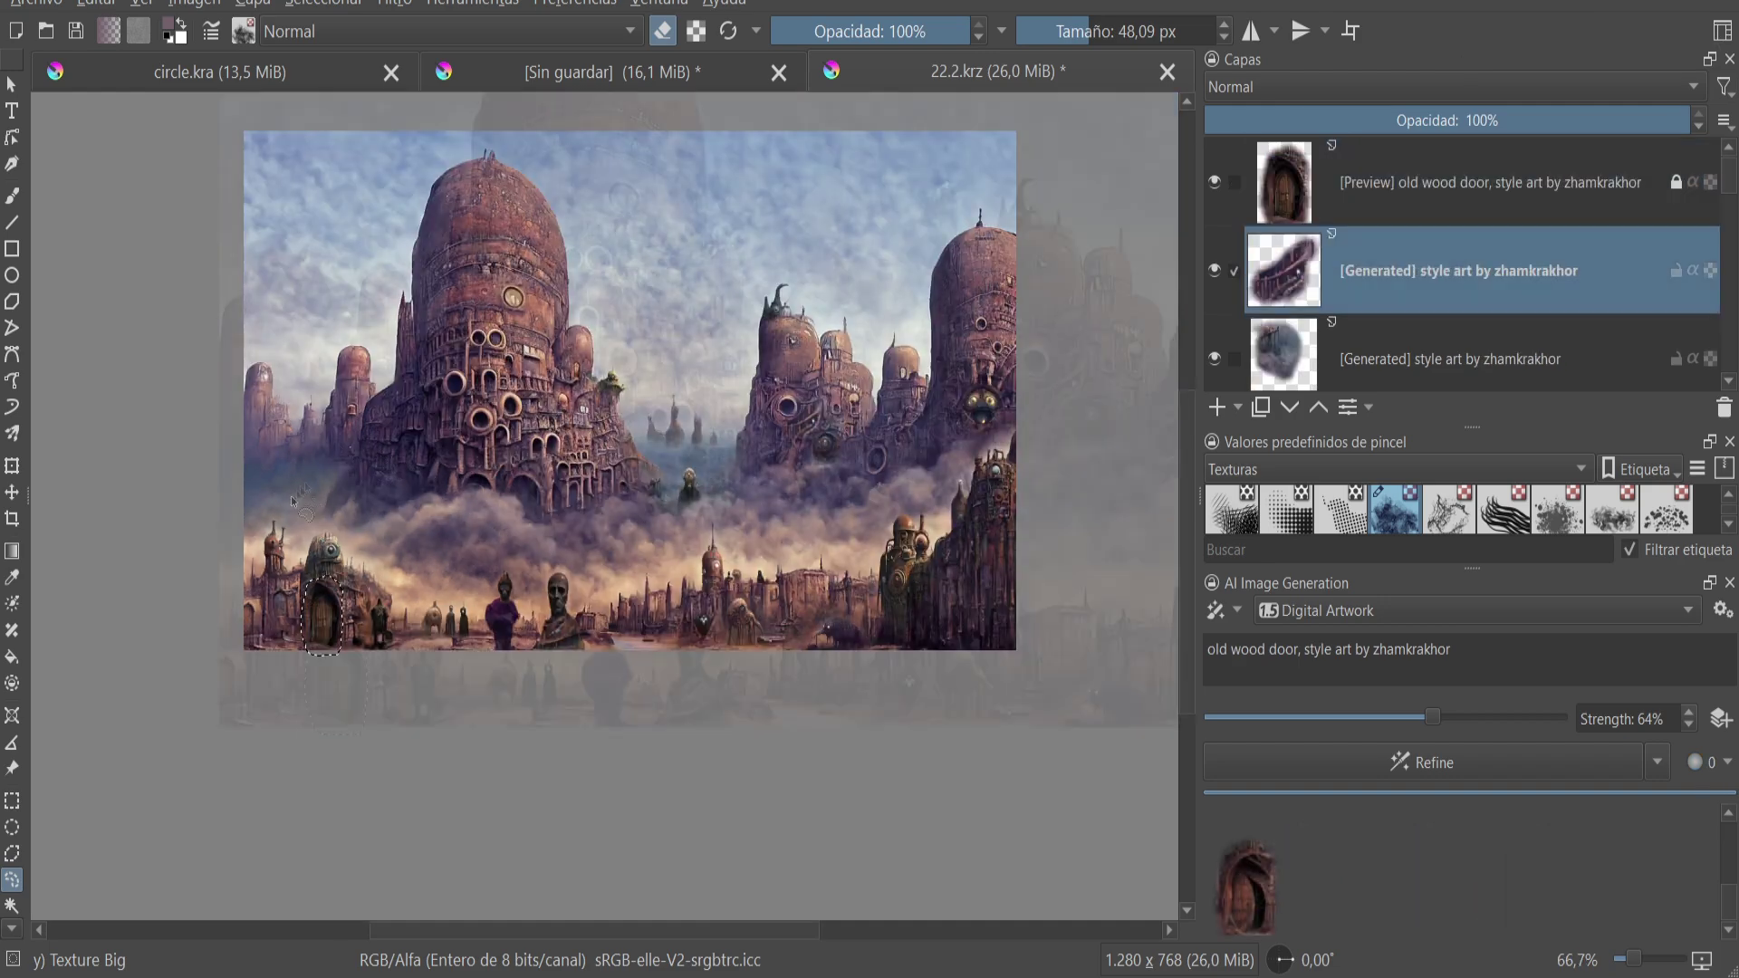
scroll(1168, 616, up, 1)
key(ctrl+plus)
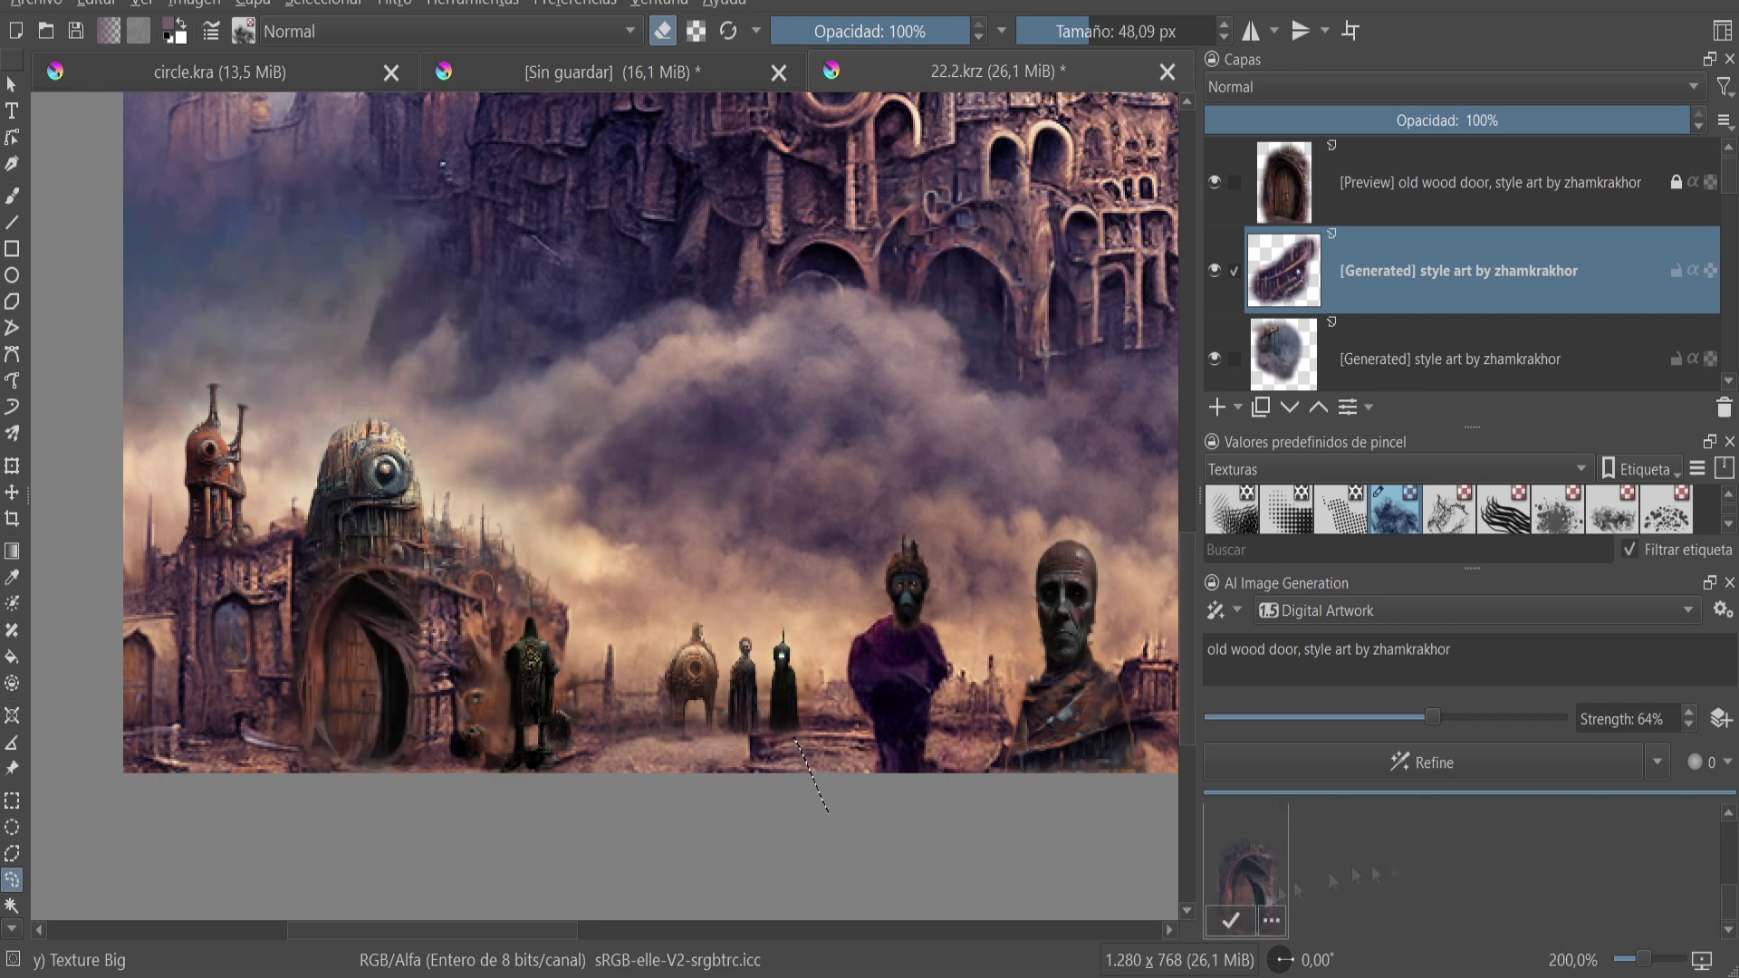
- Raise the generation Strength to 83% and refine the door in the arch
drag(1433, 717, 1500, 718)
click(1215, 181)
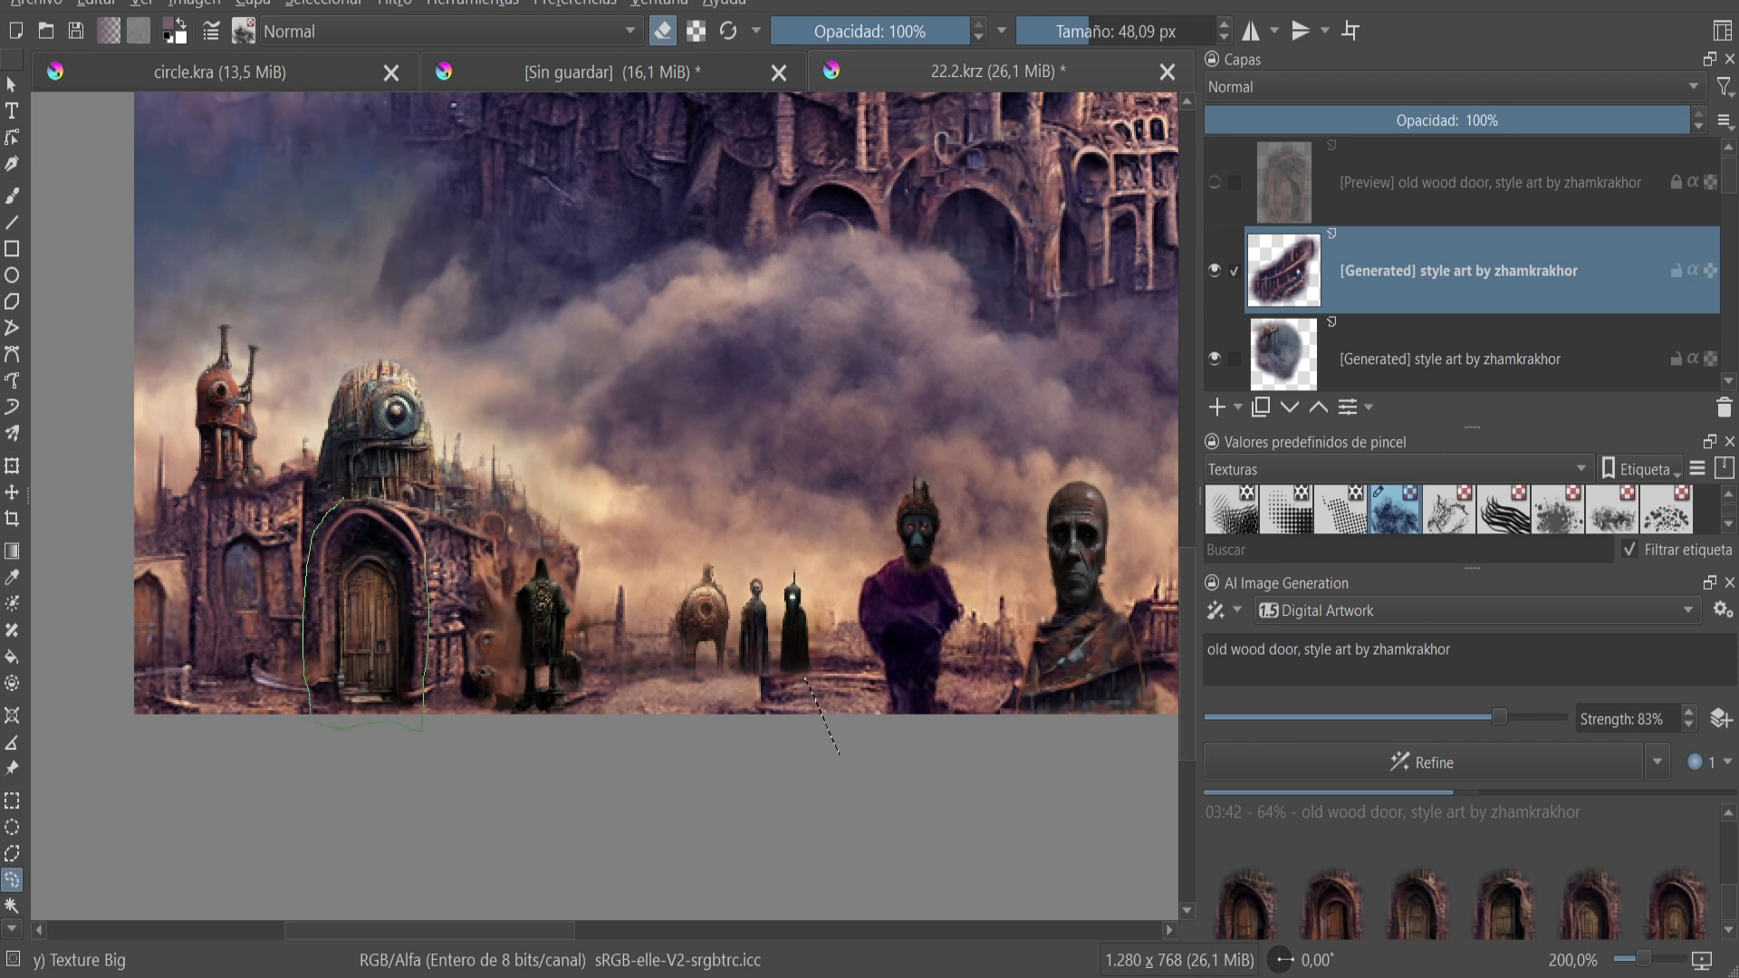
click(335, 510)
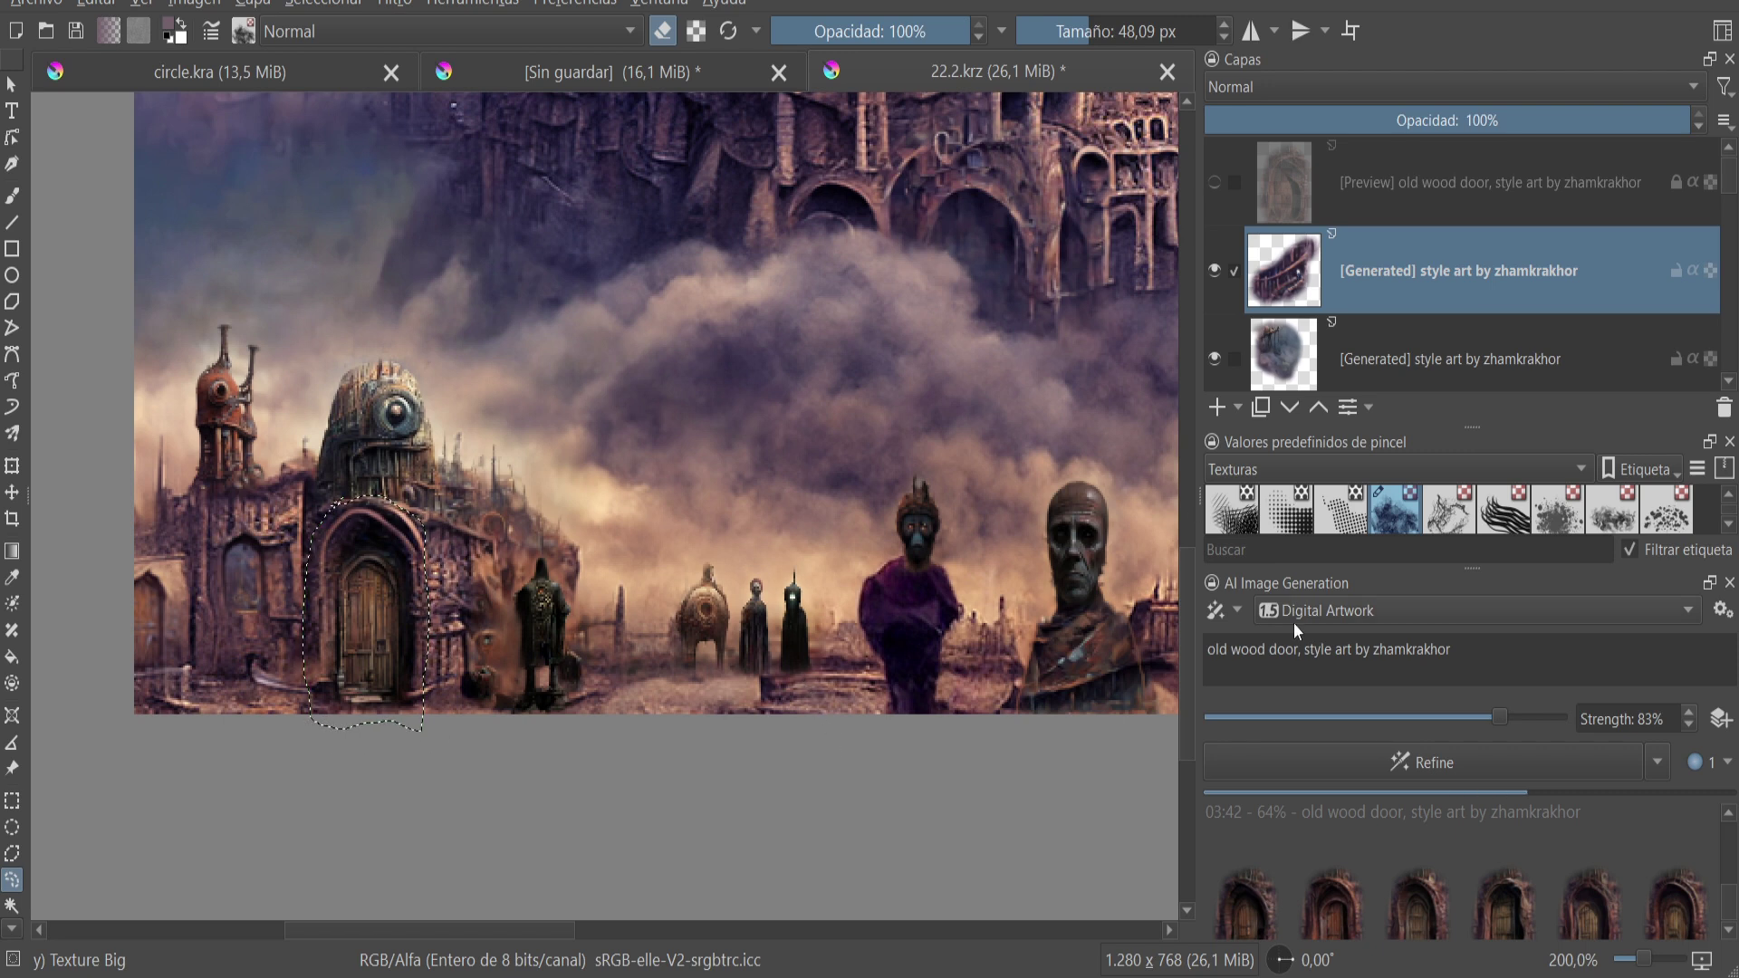
click(1483, 761)
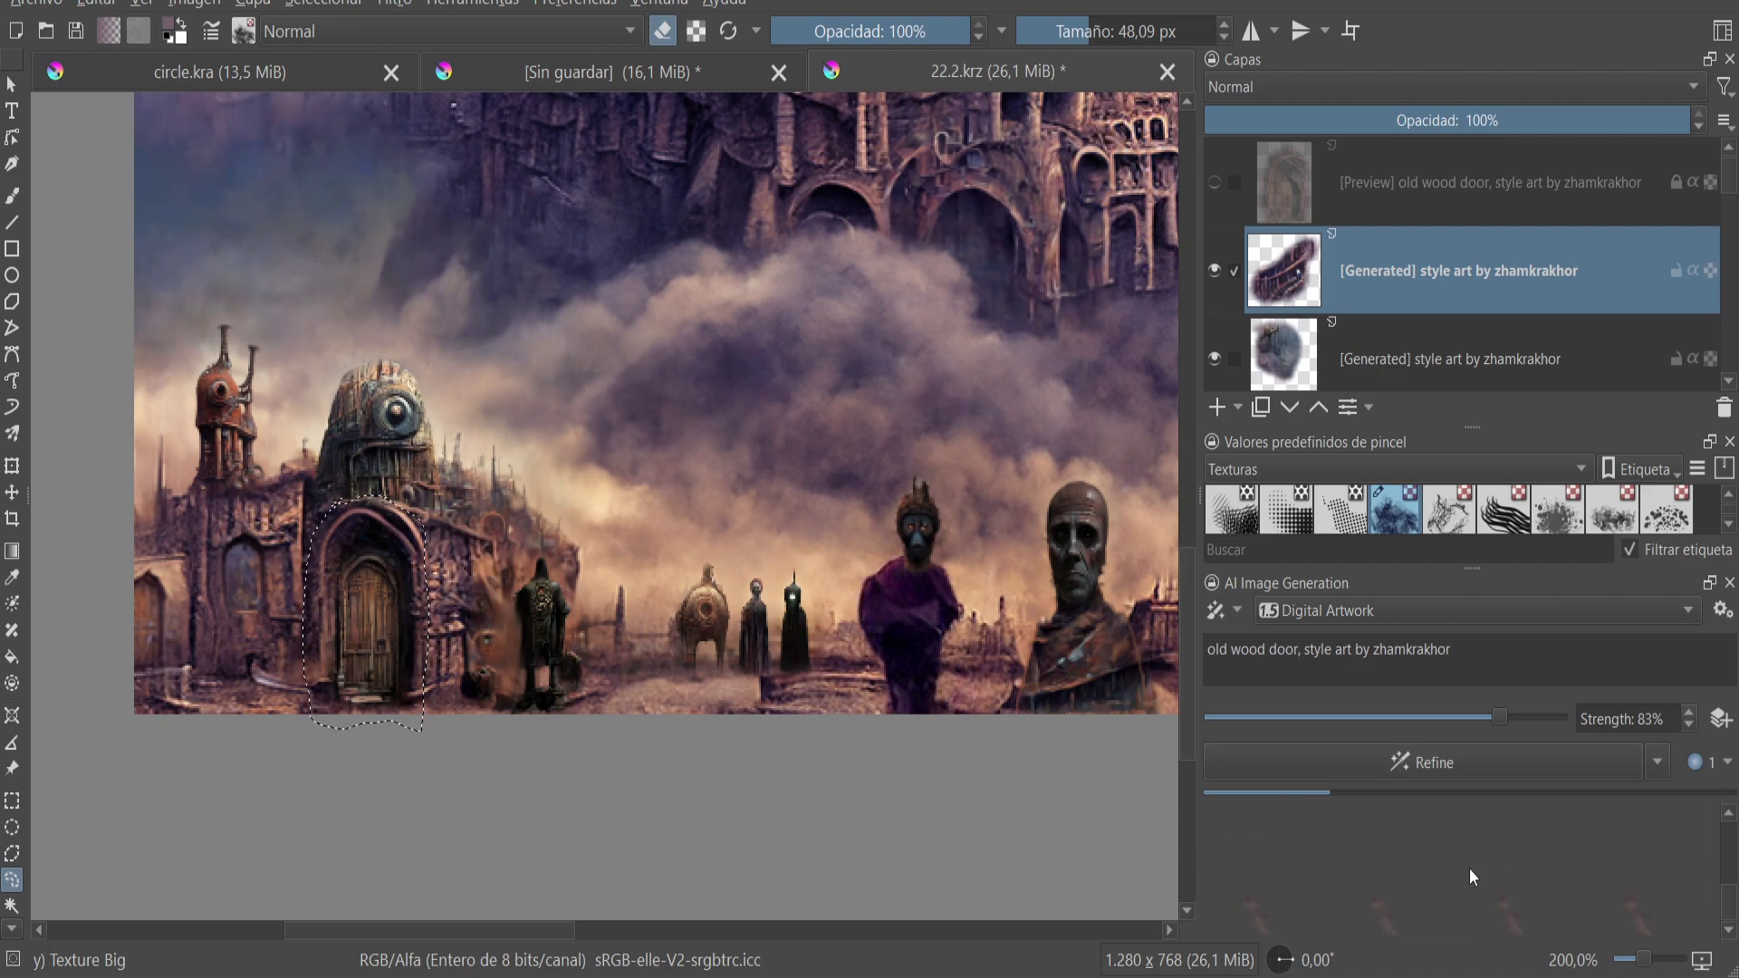
- Apply the fourth old wood door result as a layer
key(1)
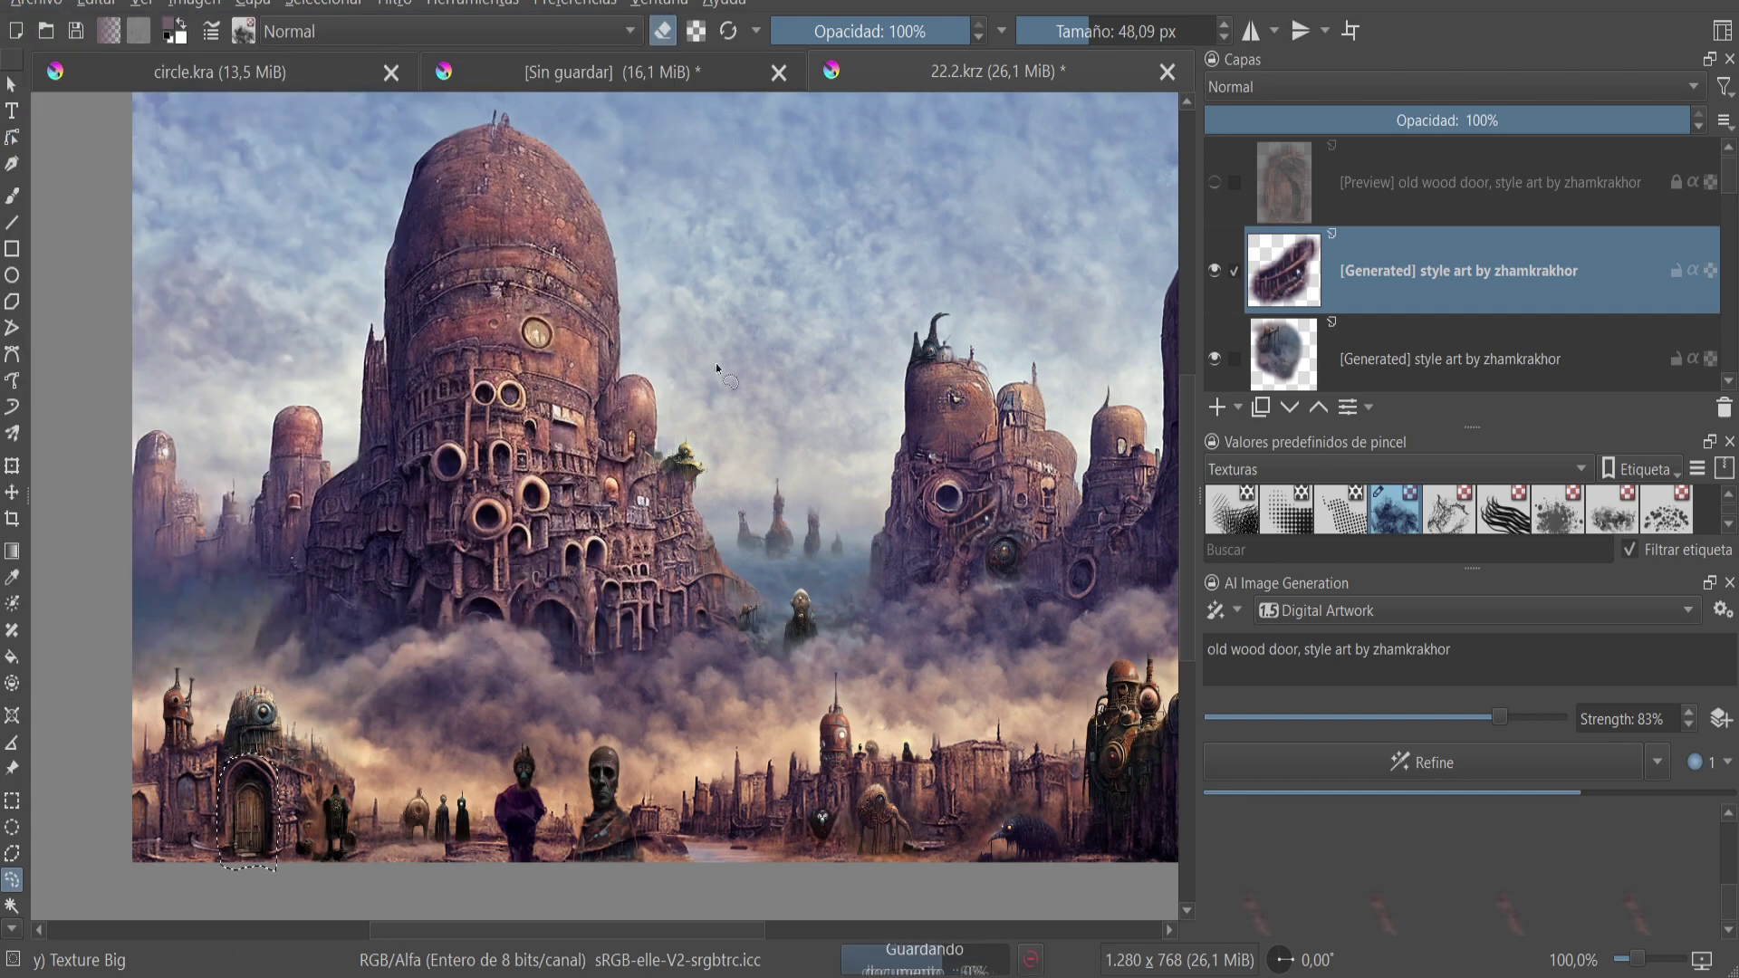
key(minus)
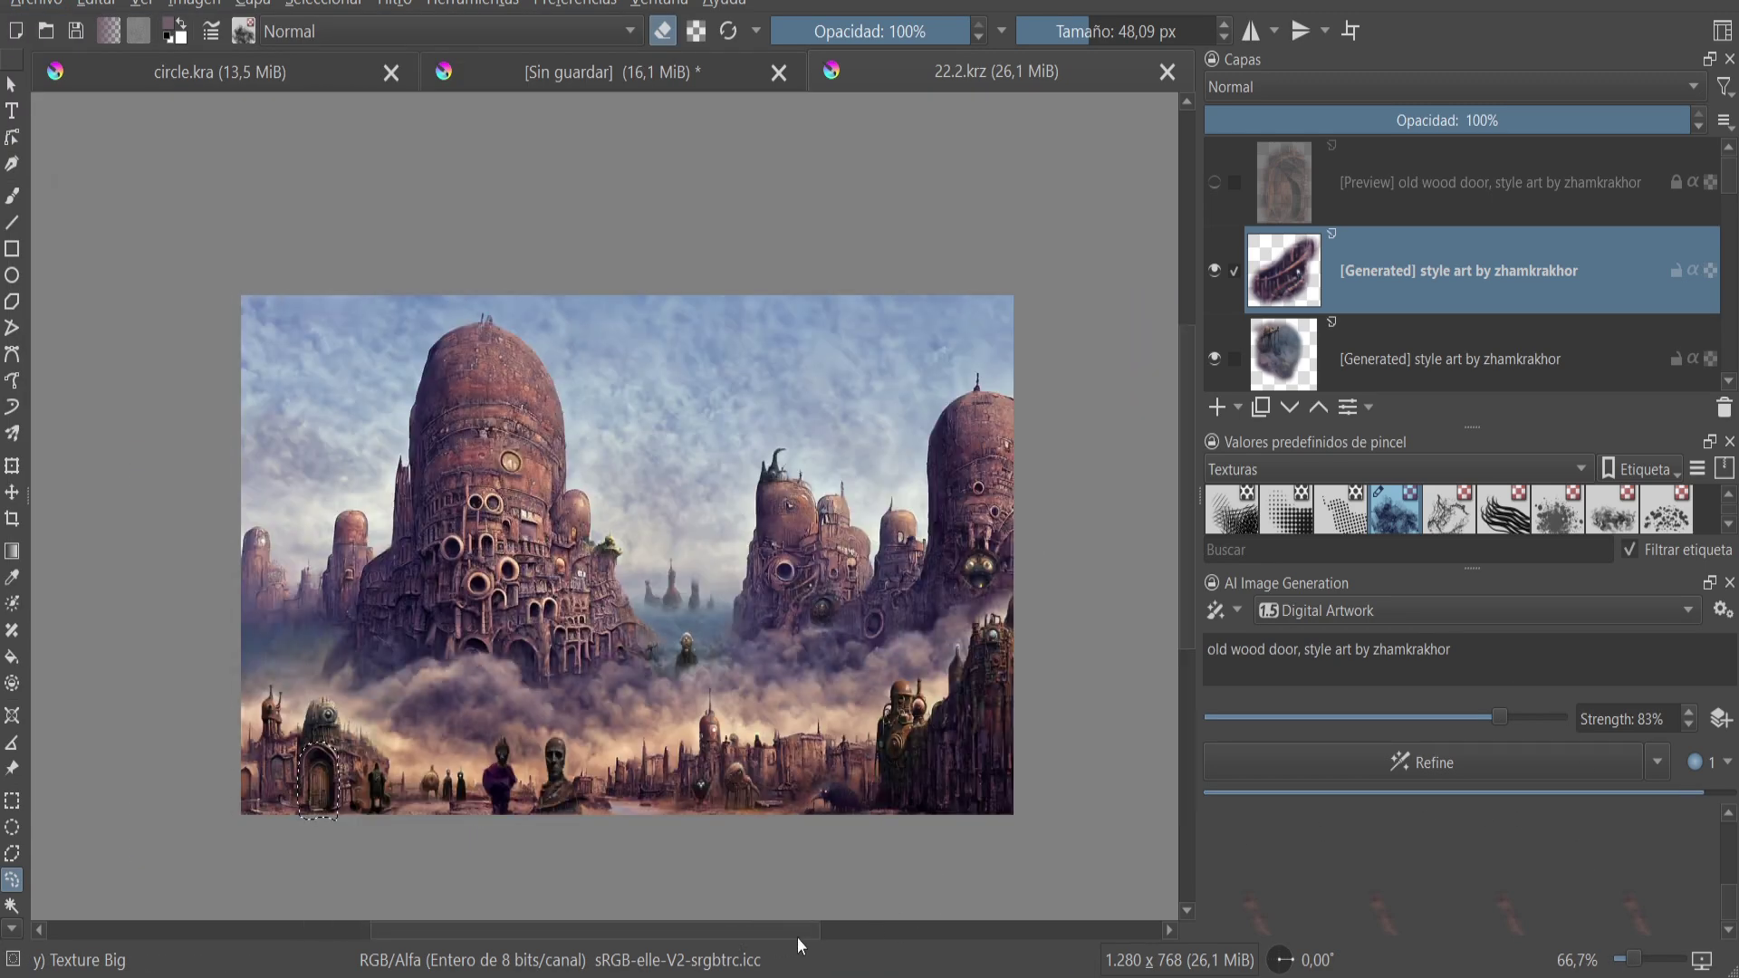
key(plus)
key(plus)
key(plus)
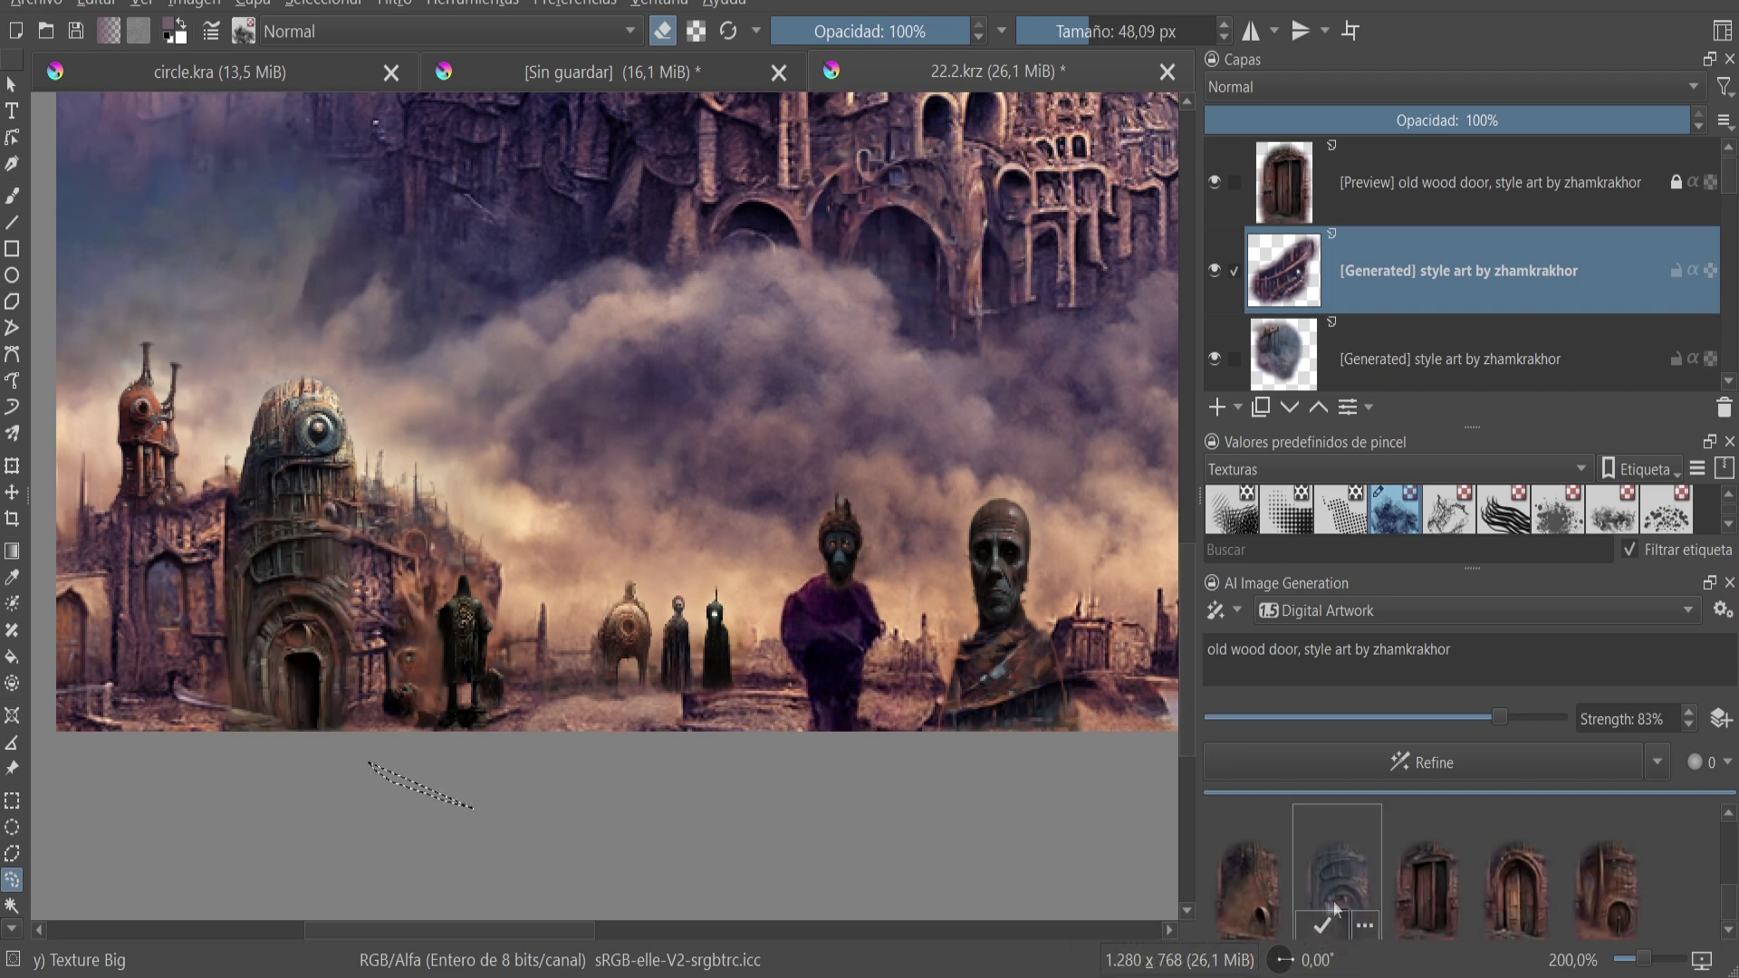
click(1502, 925)
key(1)
key(plus)
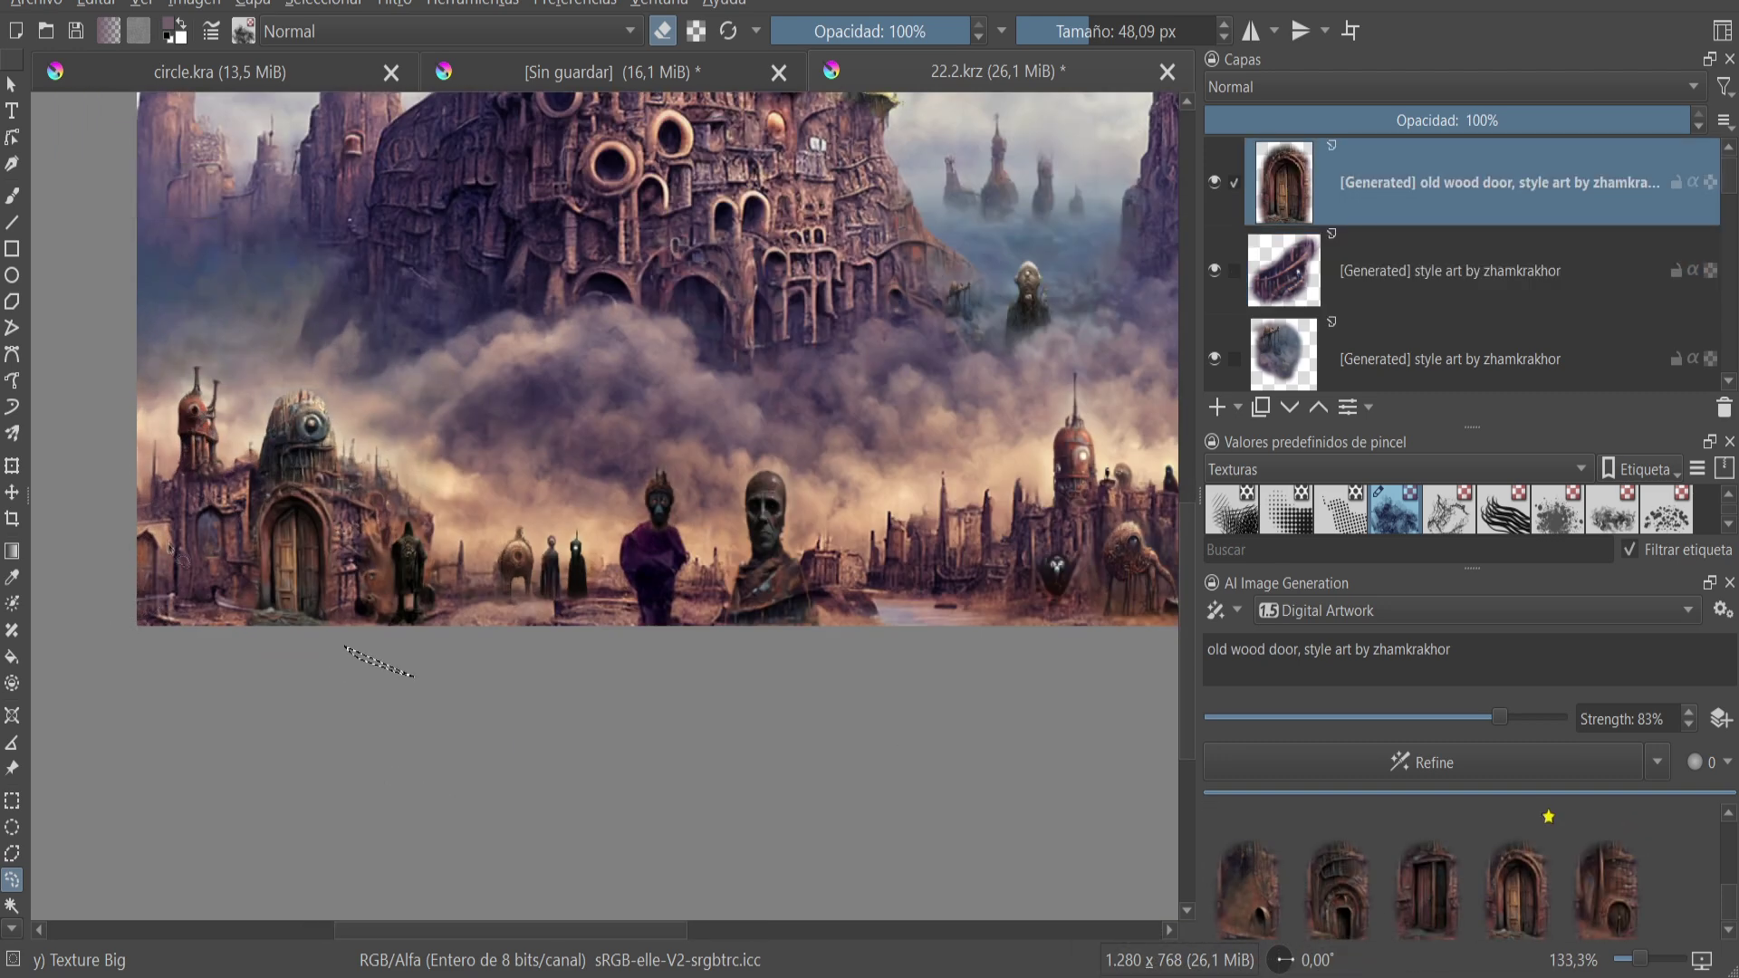
- Select a spot at the far-left edge and generate new door variants there
drag(158, 593, 150, 598)
click(1315, 769)
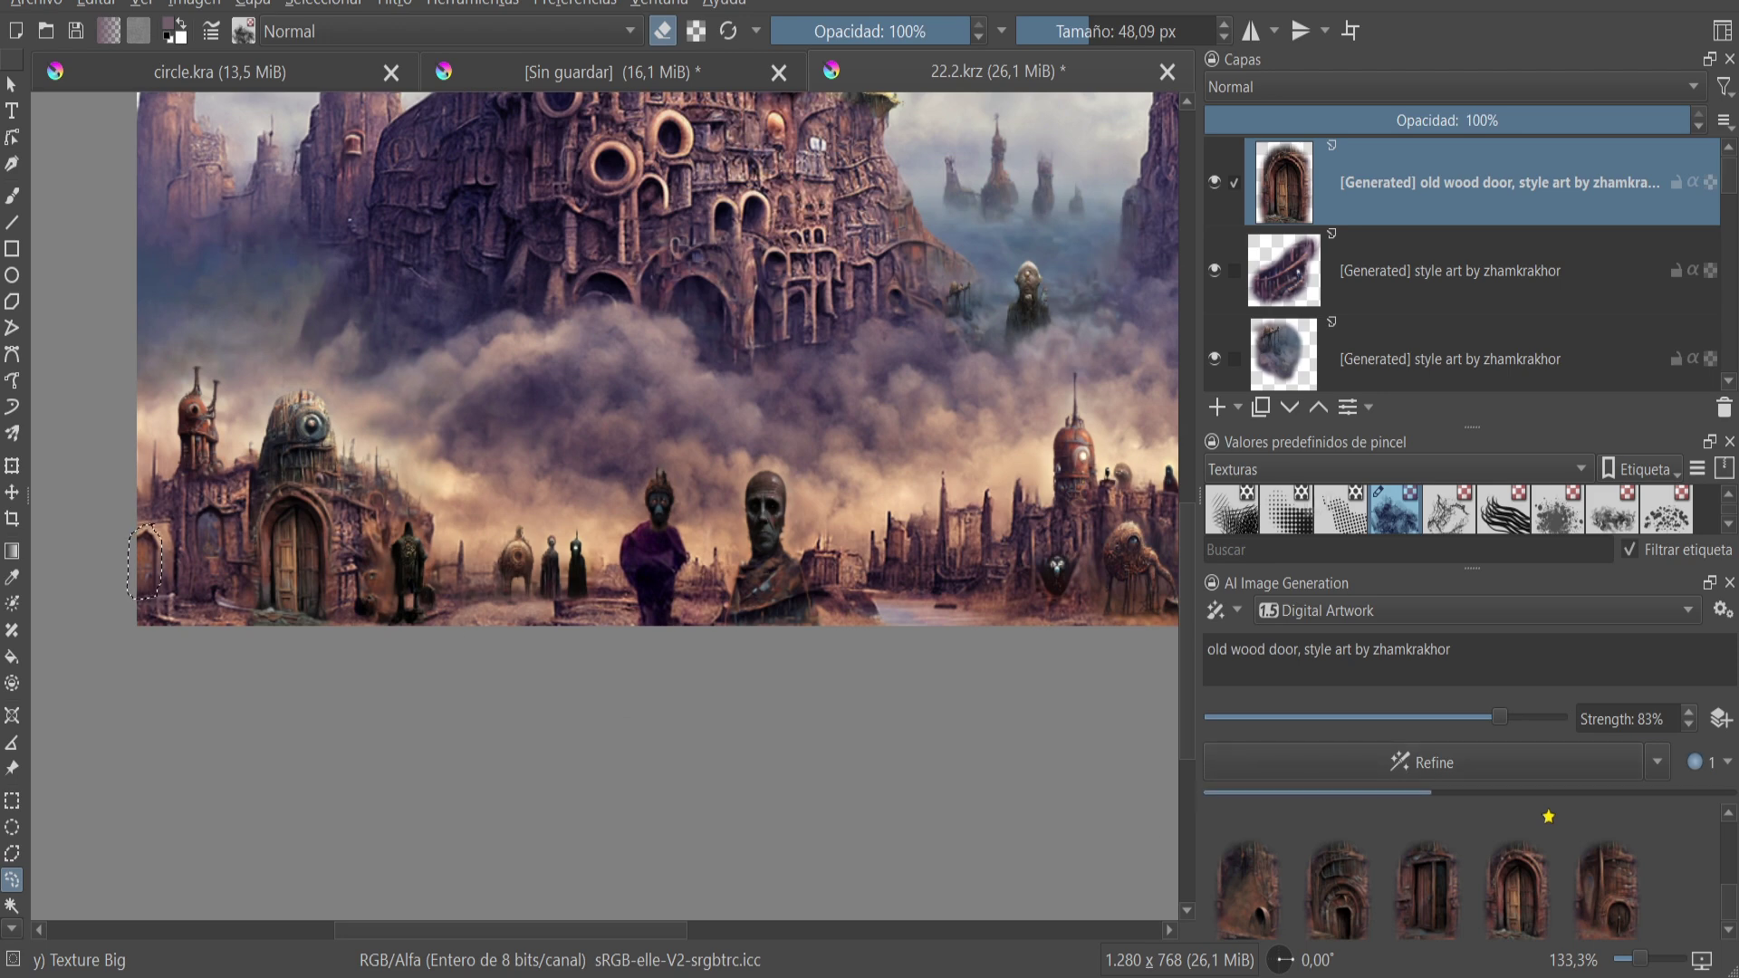
scroll(1130, 541, up, 3)
ctrl+scroll(161, 863, up, 1)
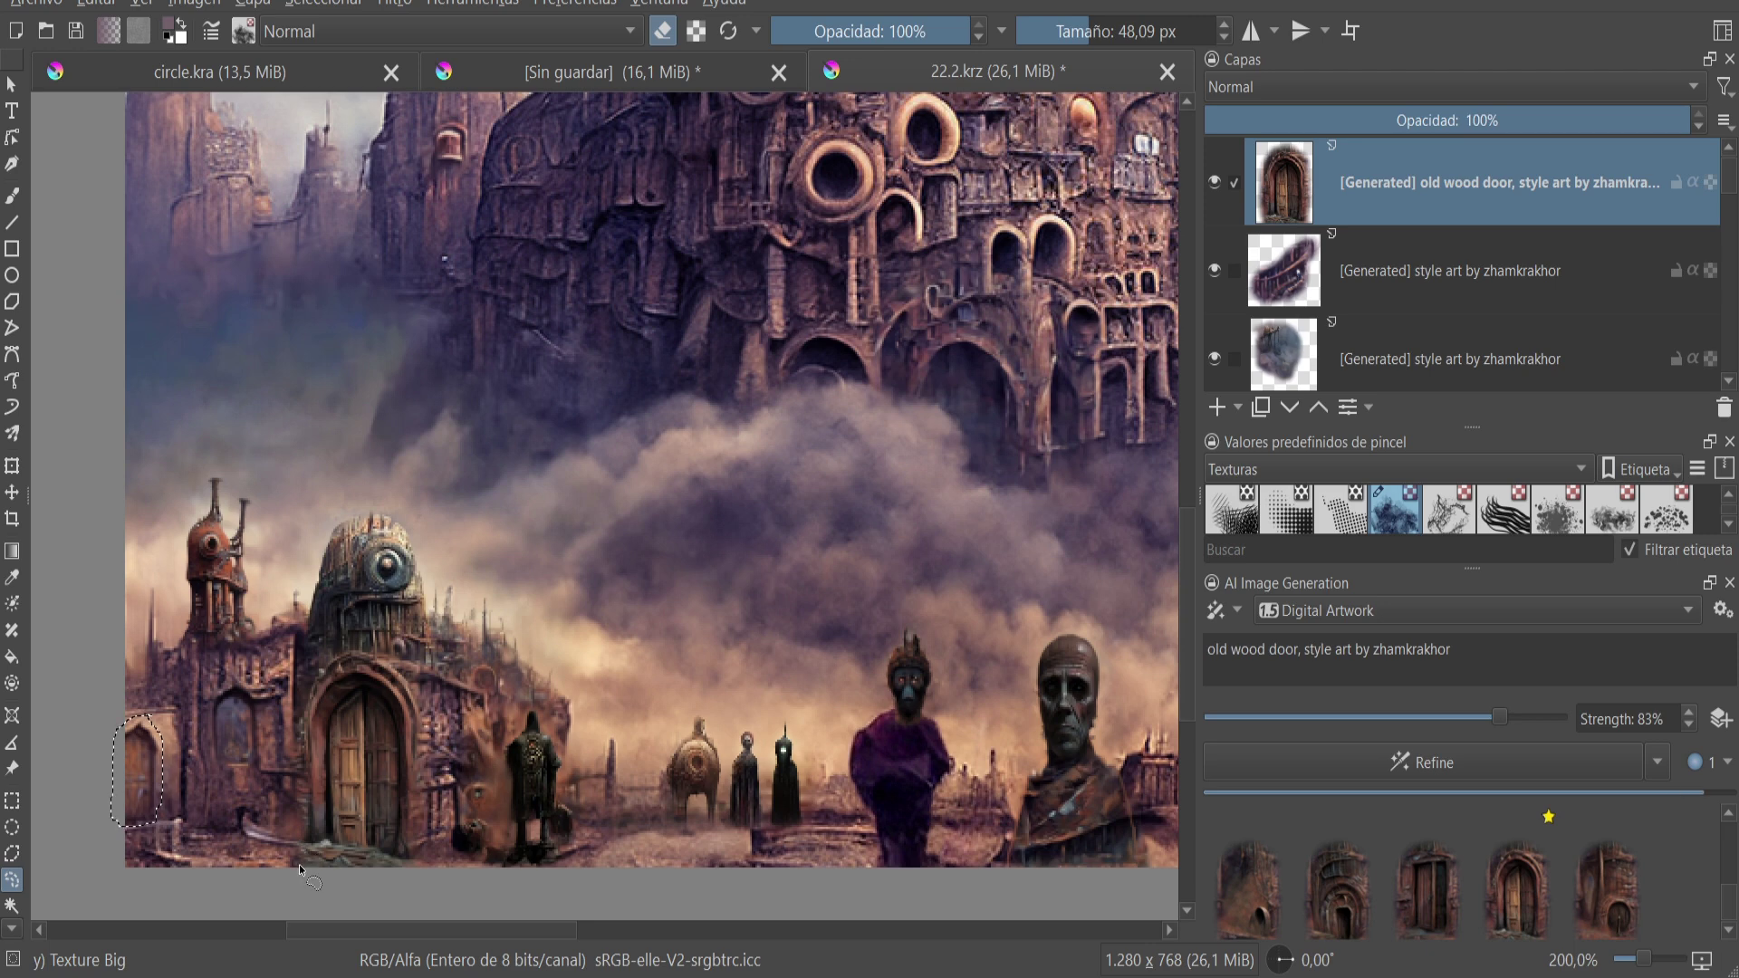
click(1327, 869)
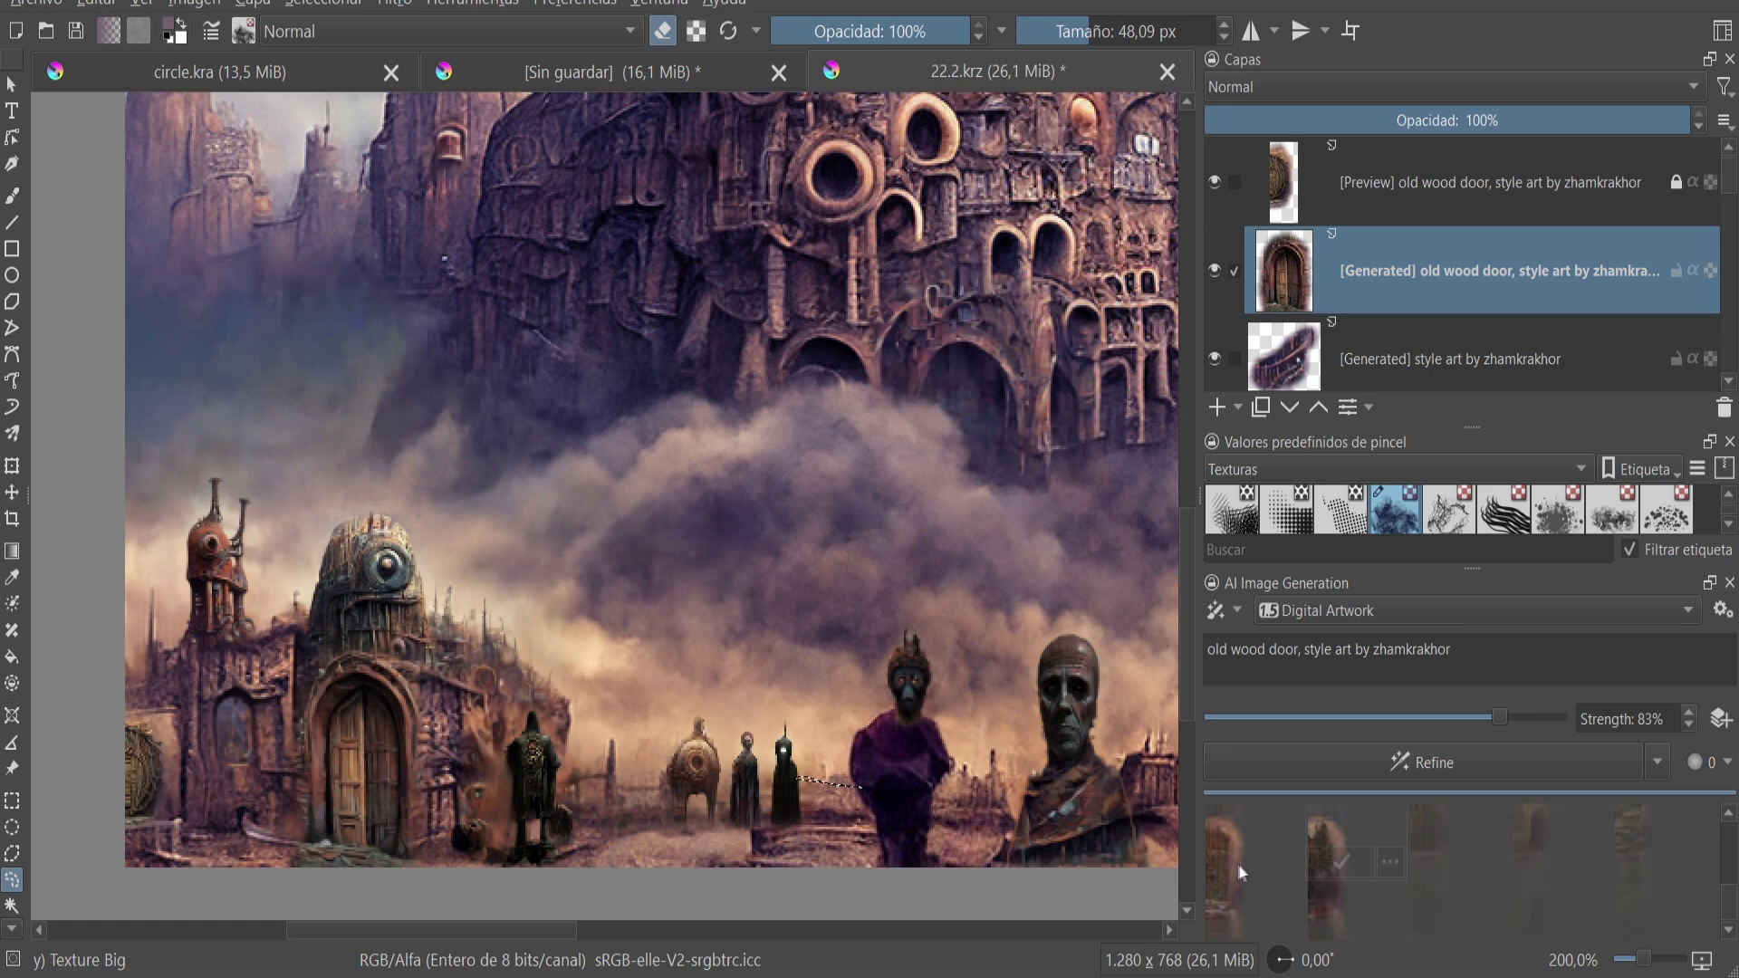
scroll(1235, 862, up, 2)
click(1214, 182)
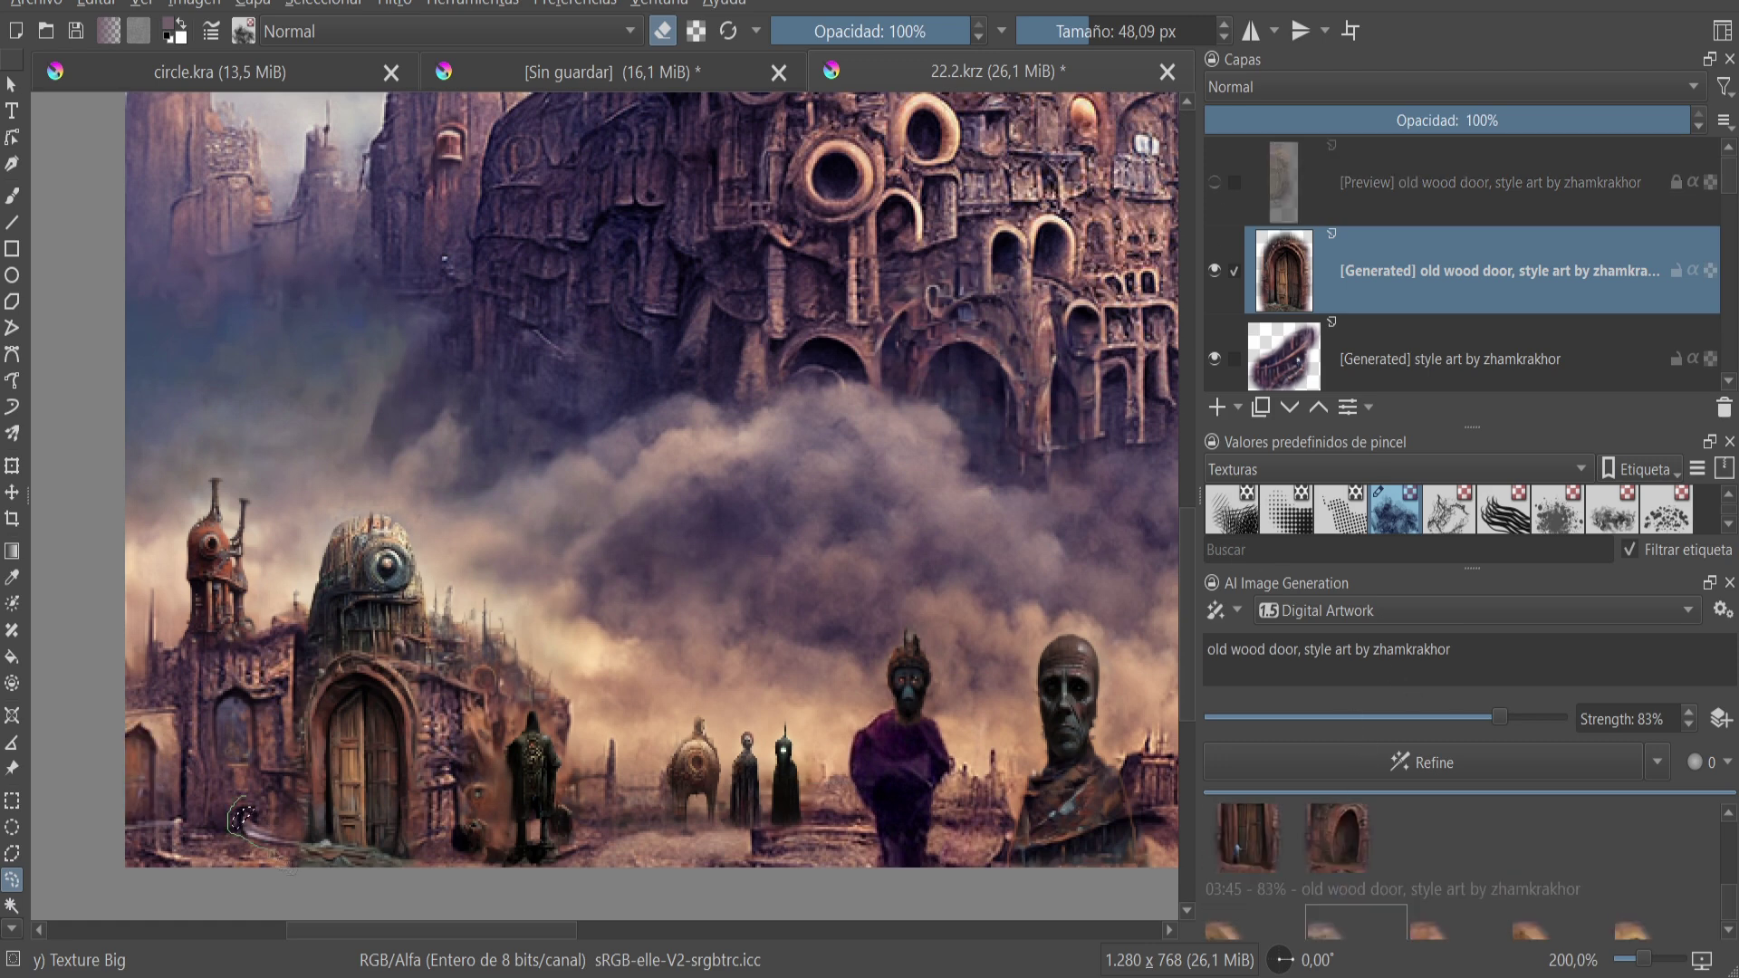
click(1434, 771)
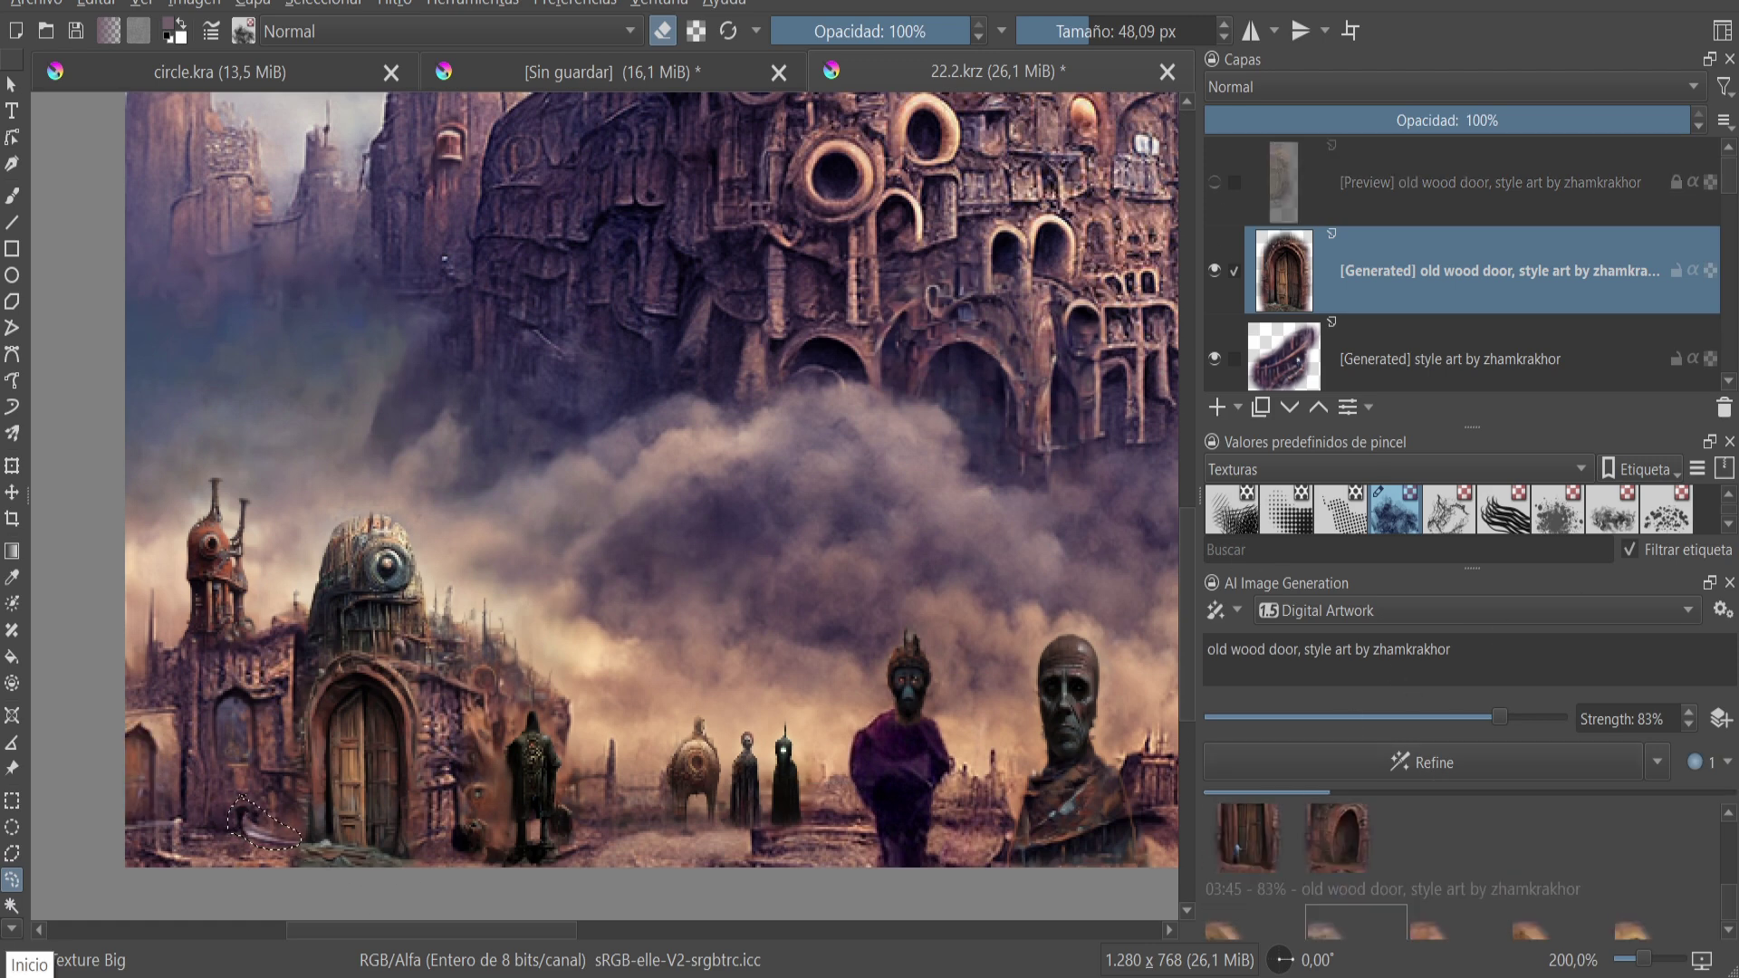
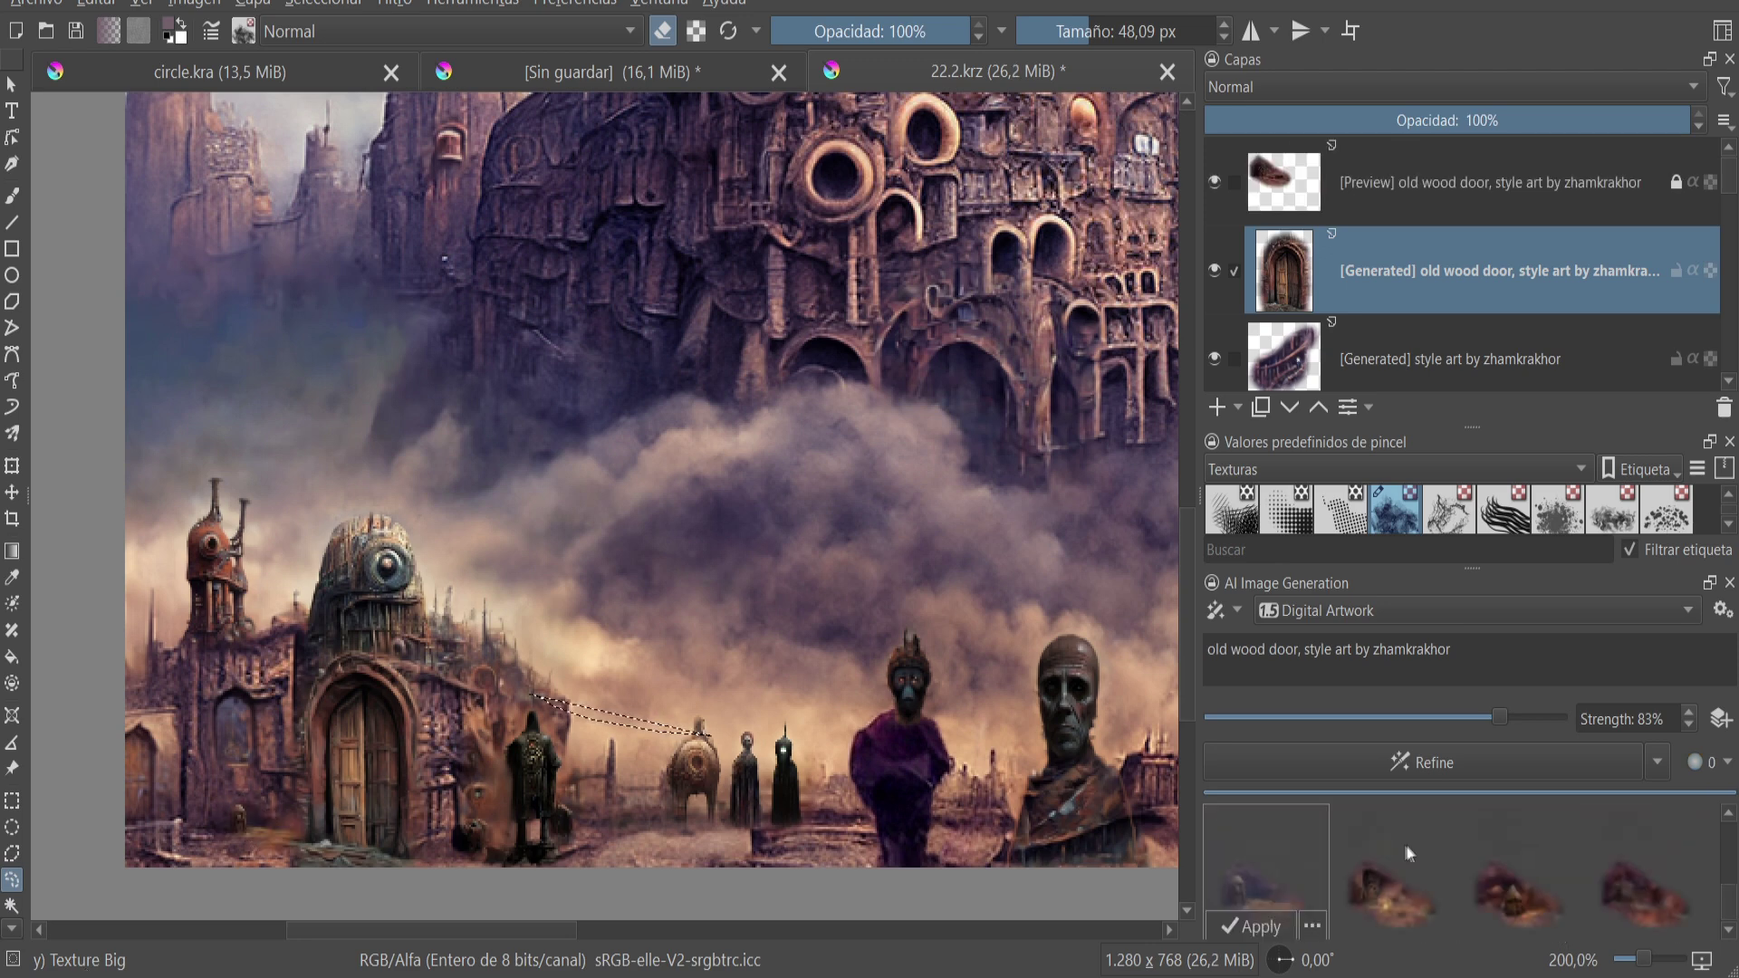
- Commit the first chosen AI refinement as a generated layer and inspect it on the canvas
click(1512, 926)
scroll(208, 512, up, 2)
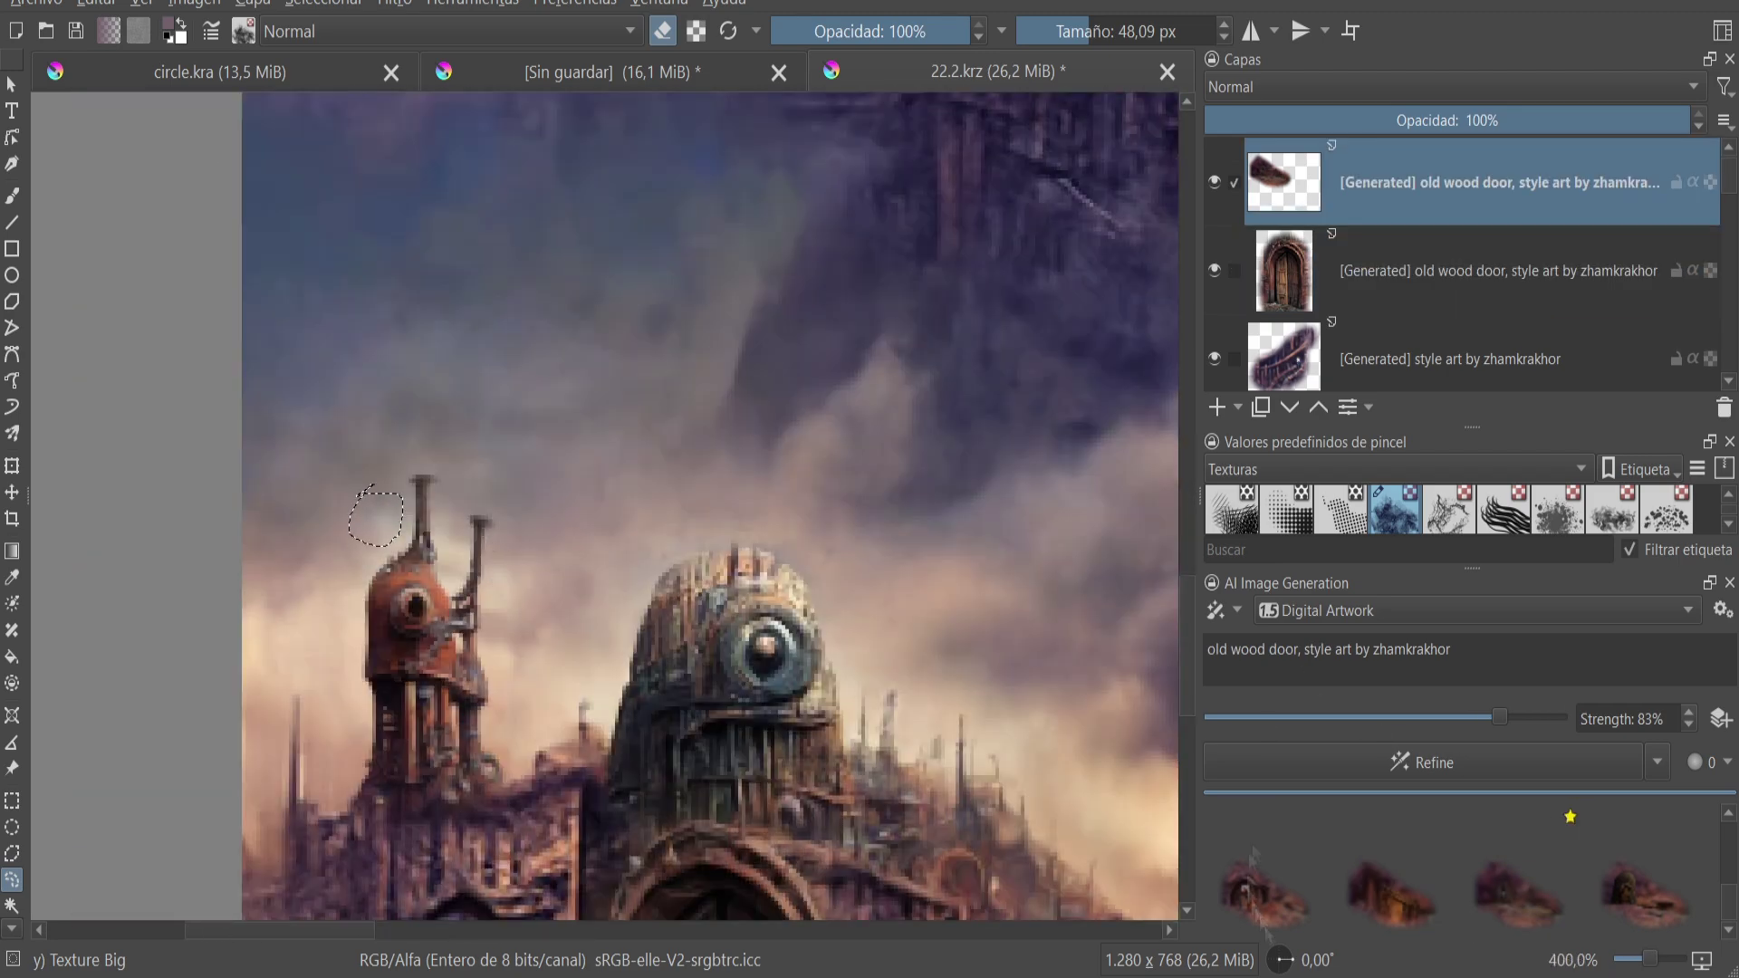
scroll(634, 625, down, 5)
scroll(770, 643, up, 2)
scroll(835, 664, down, 1)
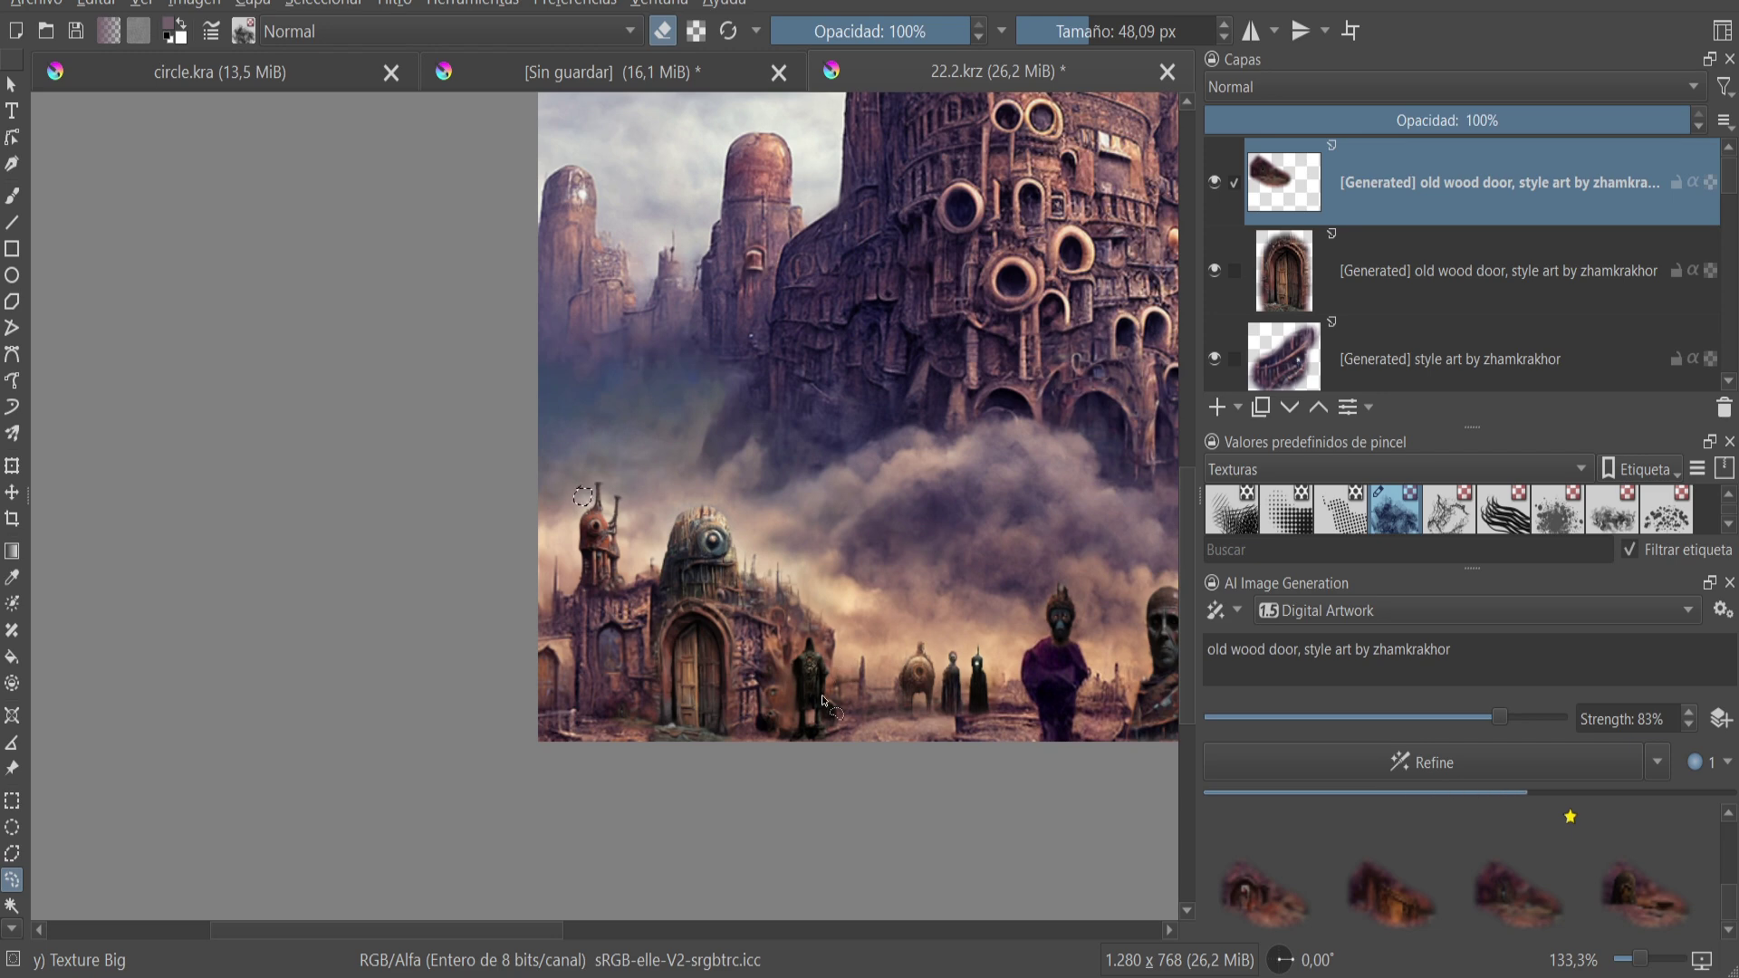
scroll(825, 702, right, 5)
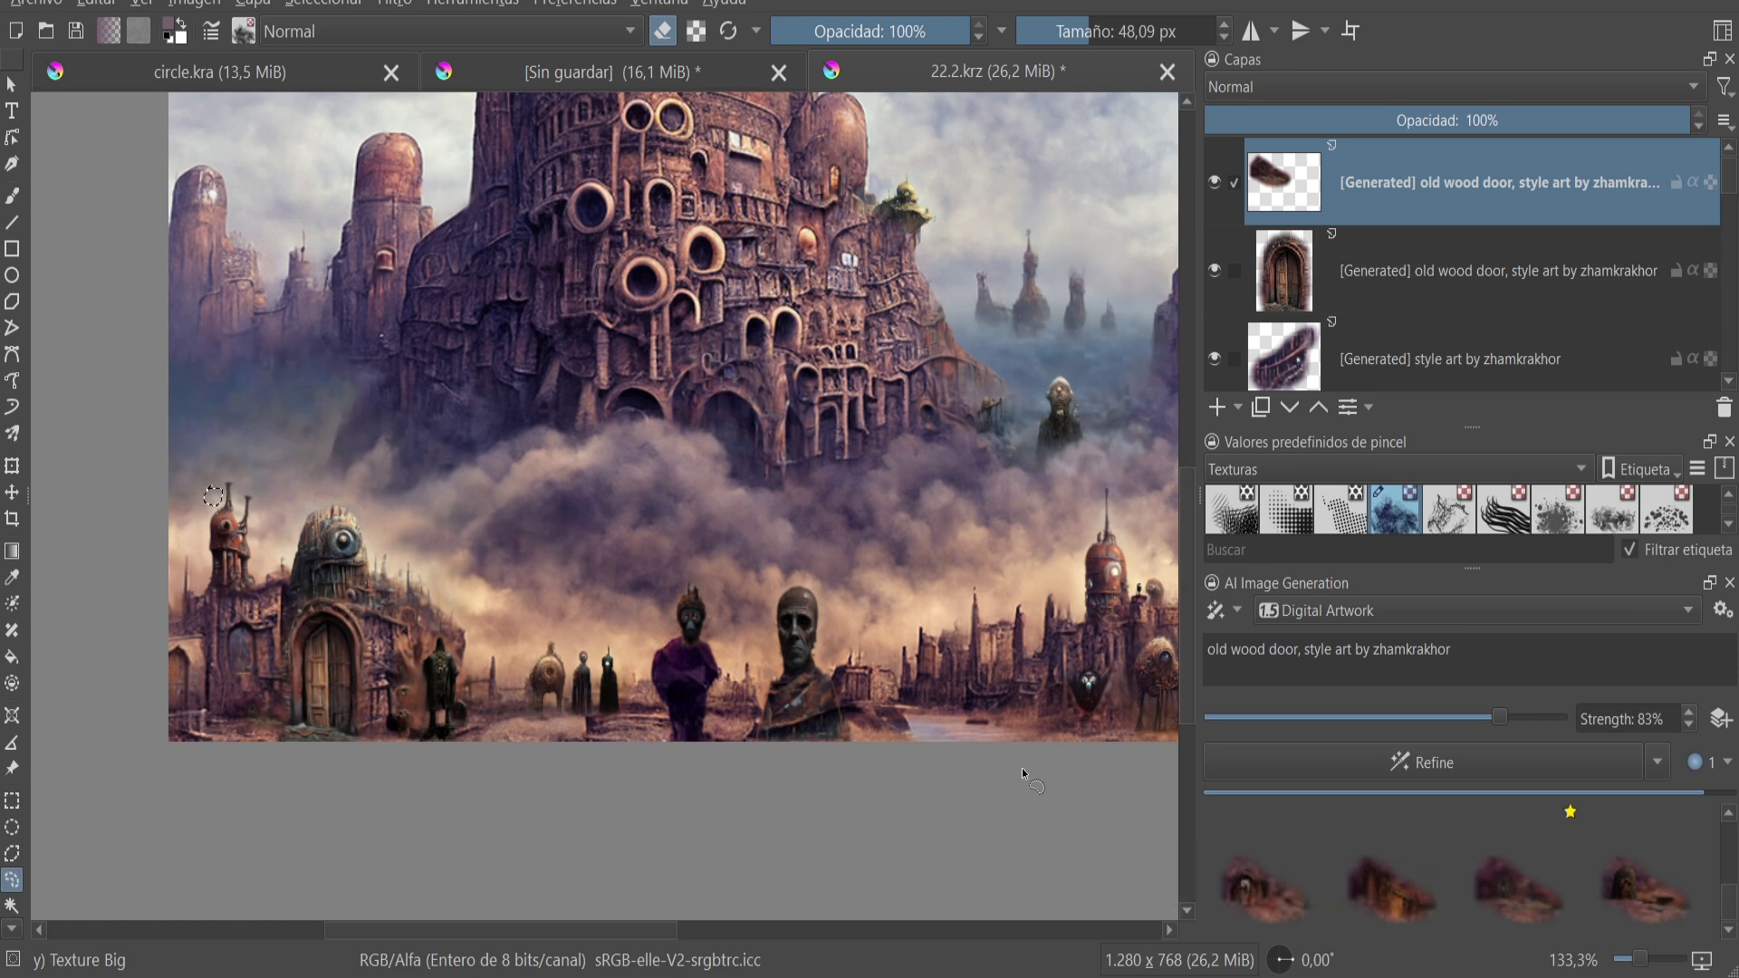
scroll(208, 526, up, 2)
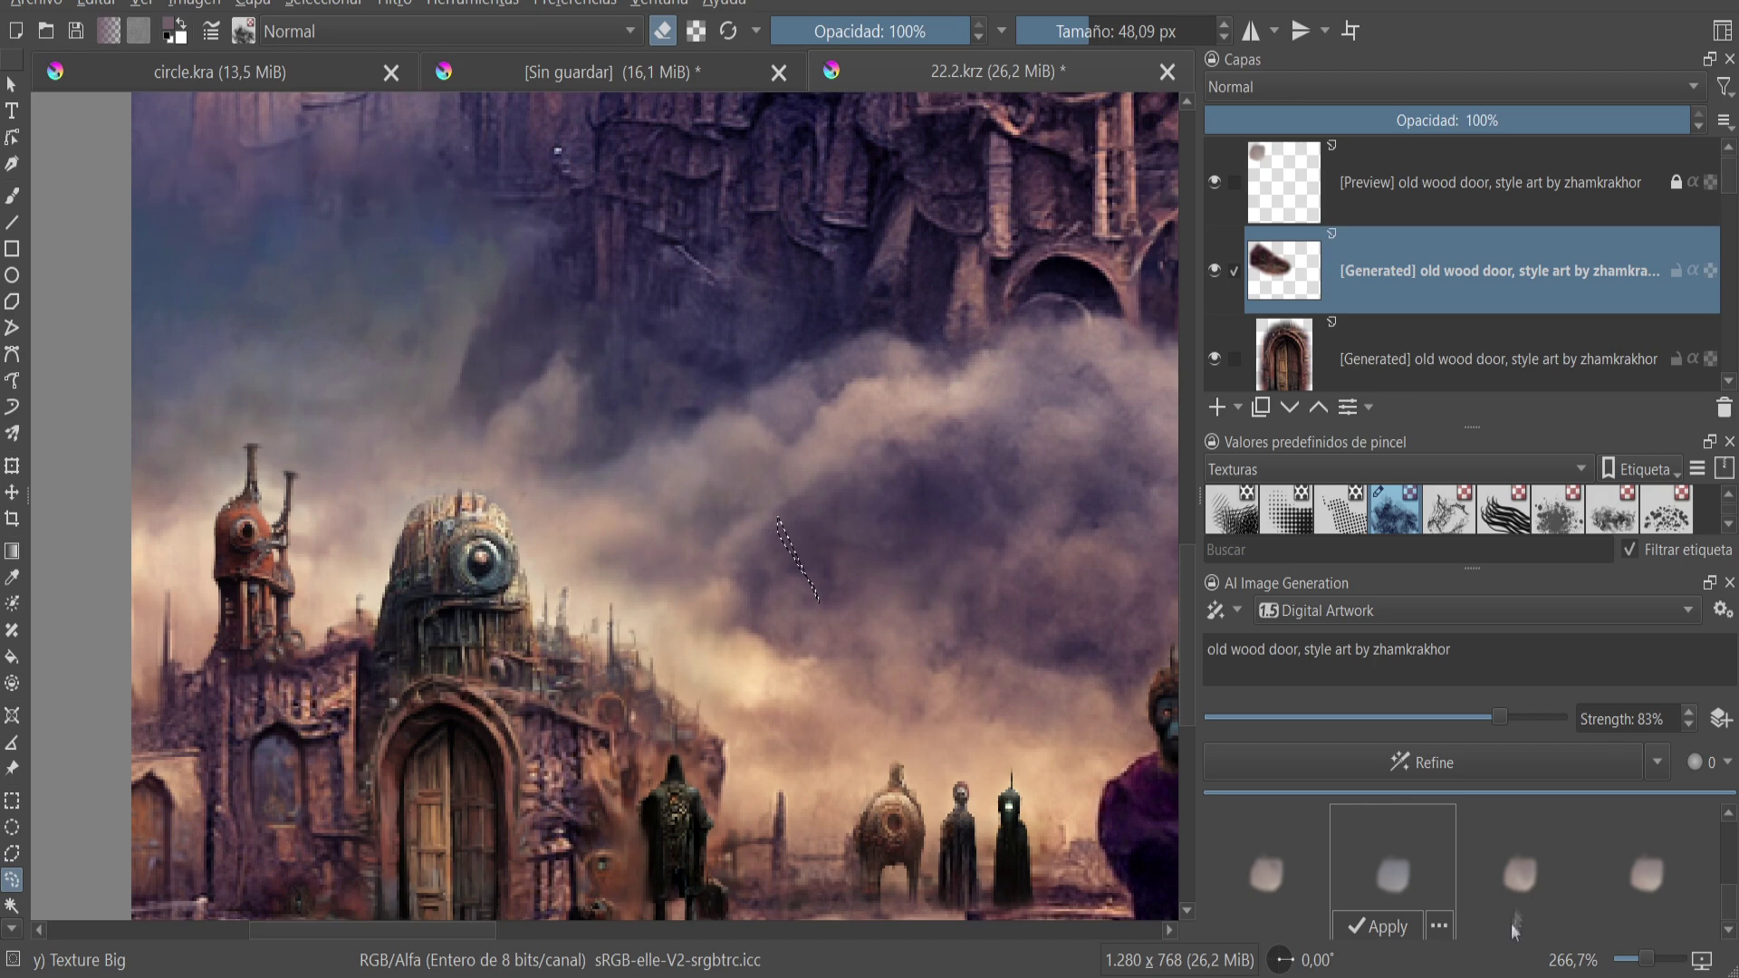
- Commit a second AI result as another generated 'old wood door' layer
click(1268, 931)
scroll(893, 411, down, 2)
scroll(893, 411, up, 2)
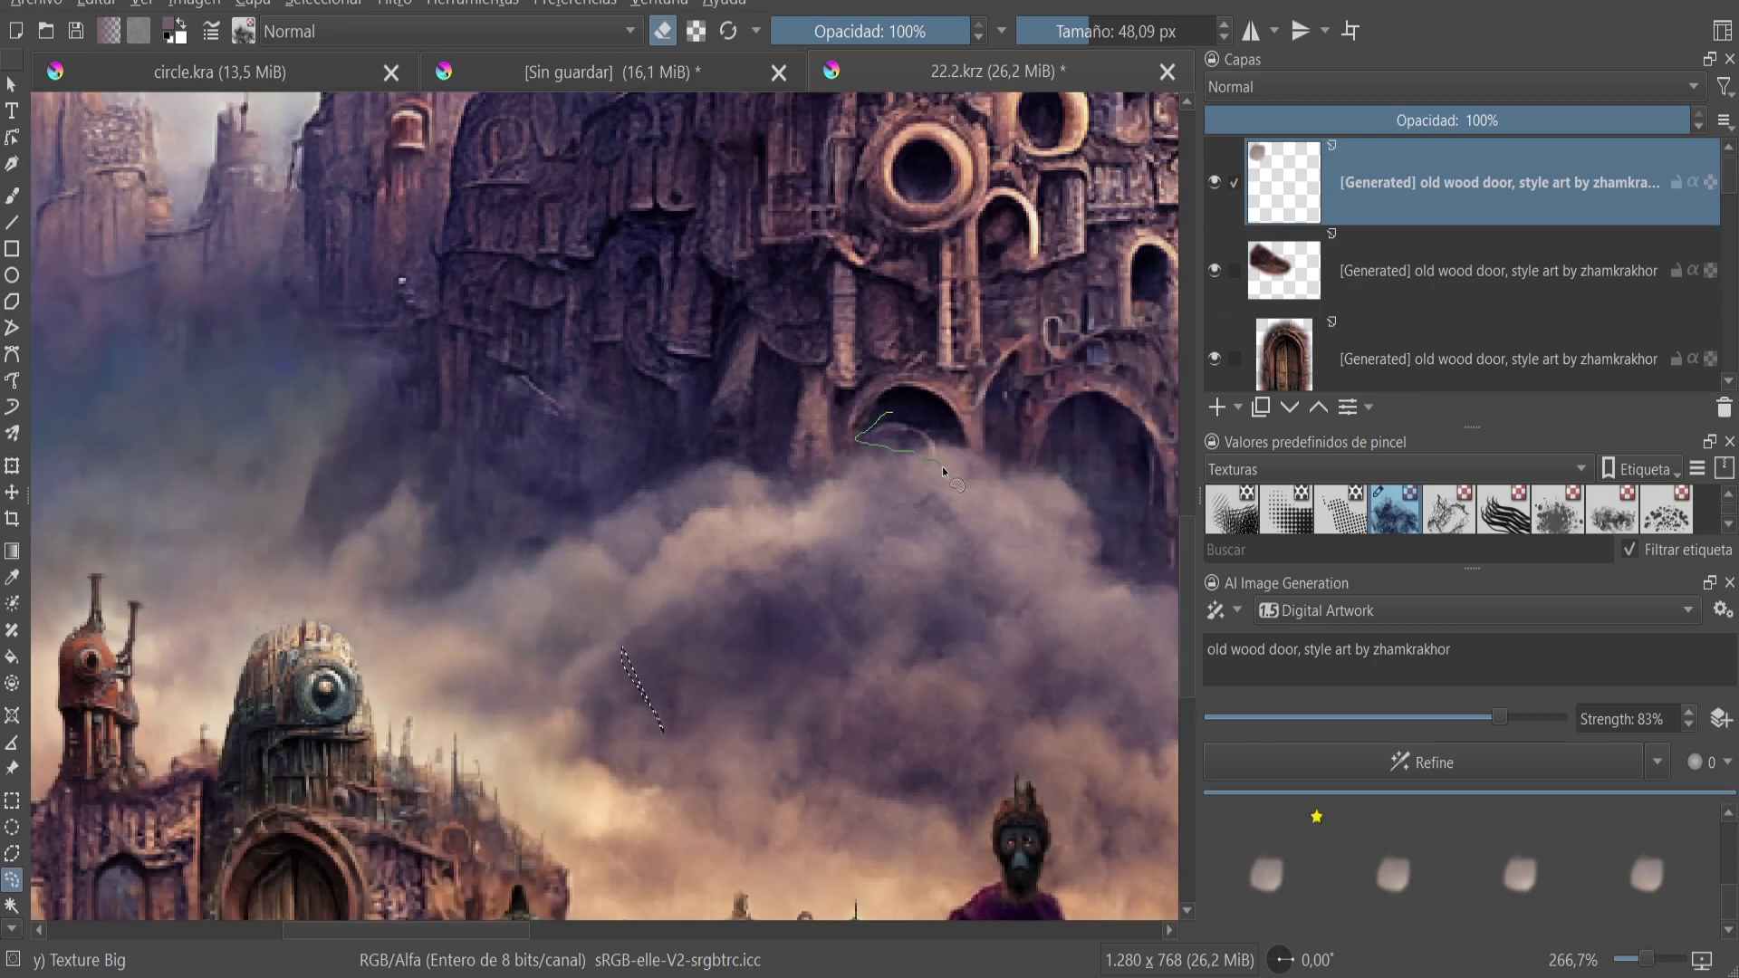
scroll(893, 412, down, 3)
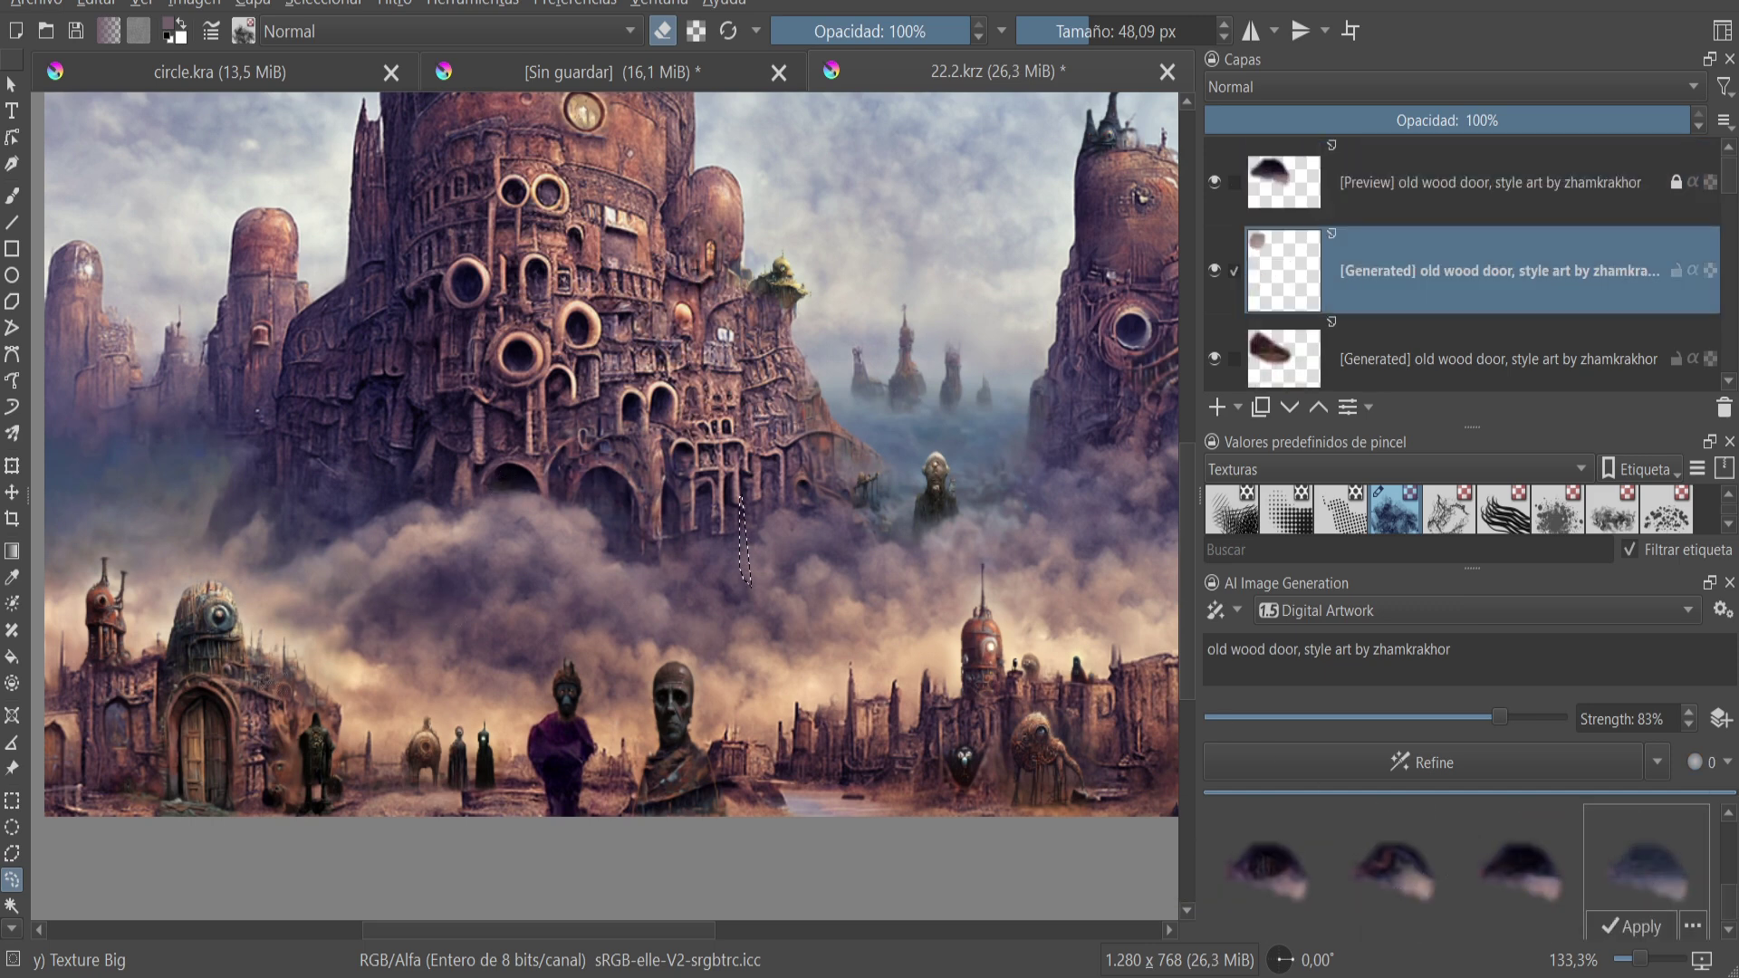
- Select a small patch beside the hooded figure and preview the second generated result
scroll(355, 708, up, 5)
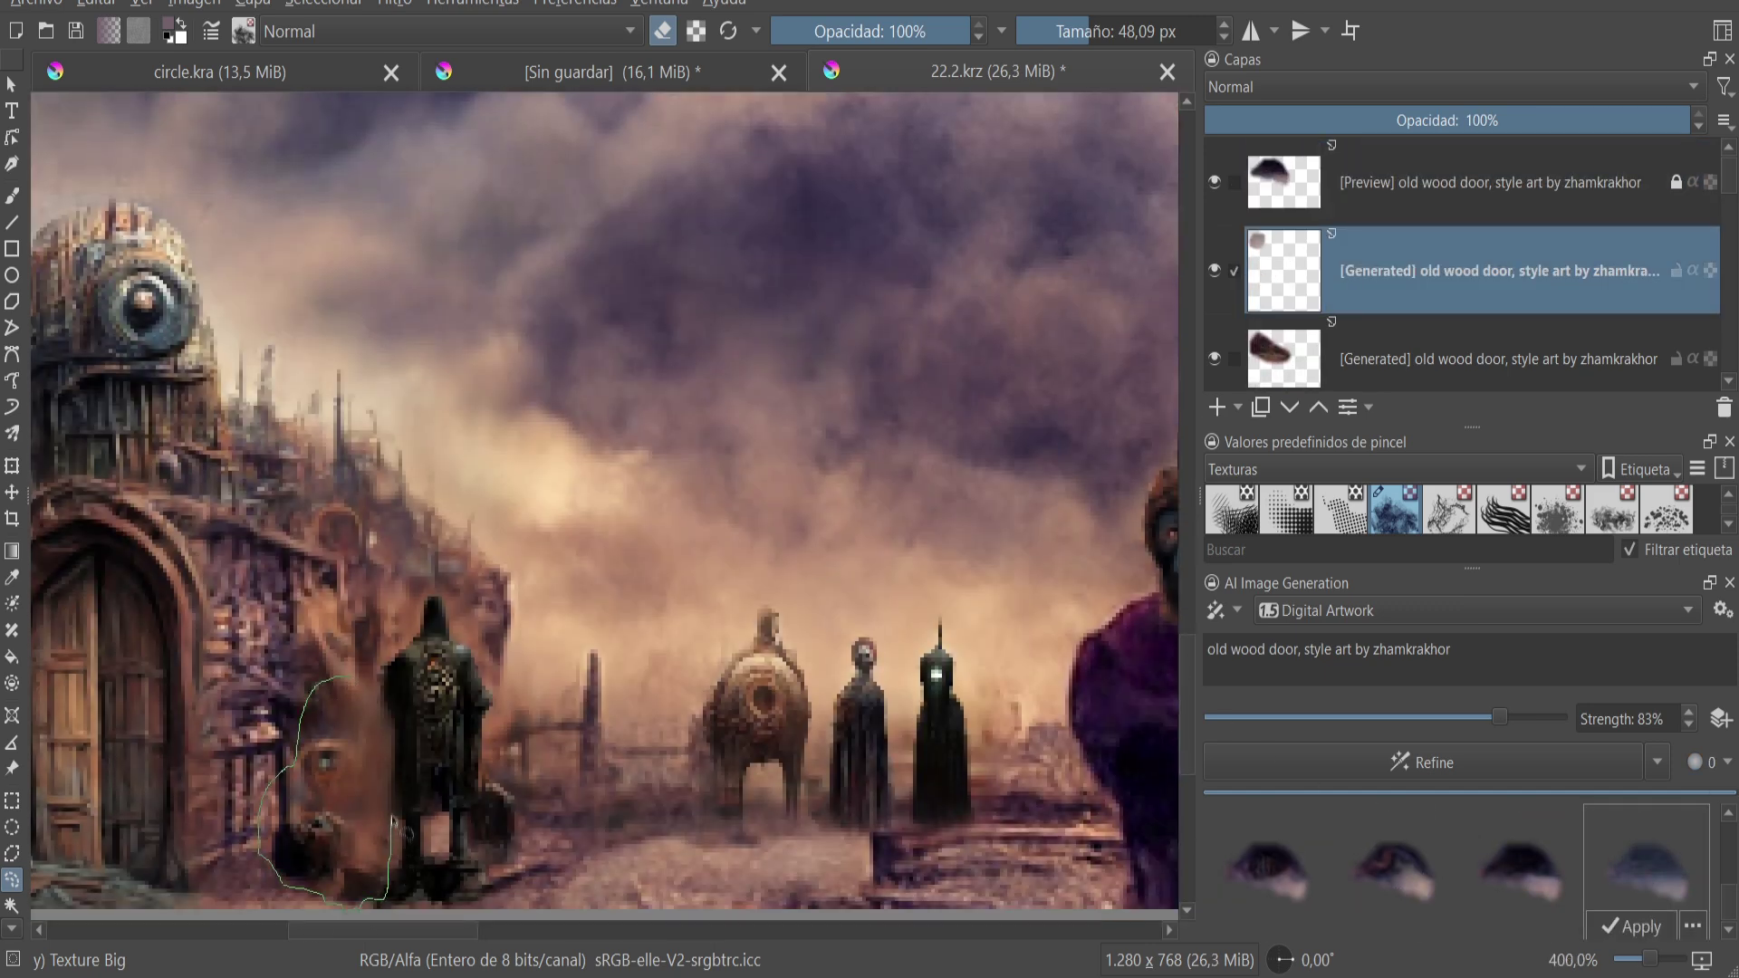
drag(355, 681, 358, 684)
scroll(381, 725, down, 4)
scroll(507, 761, up, 2)
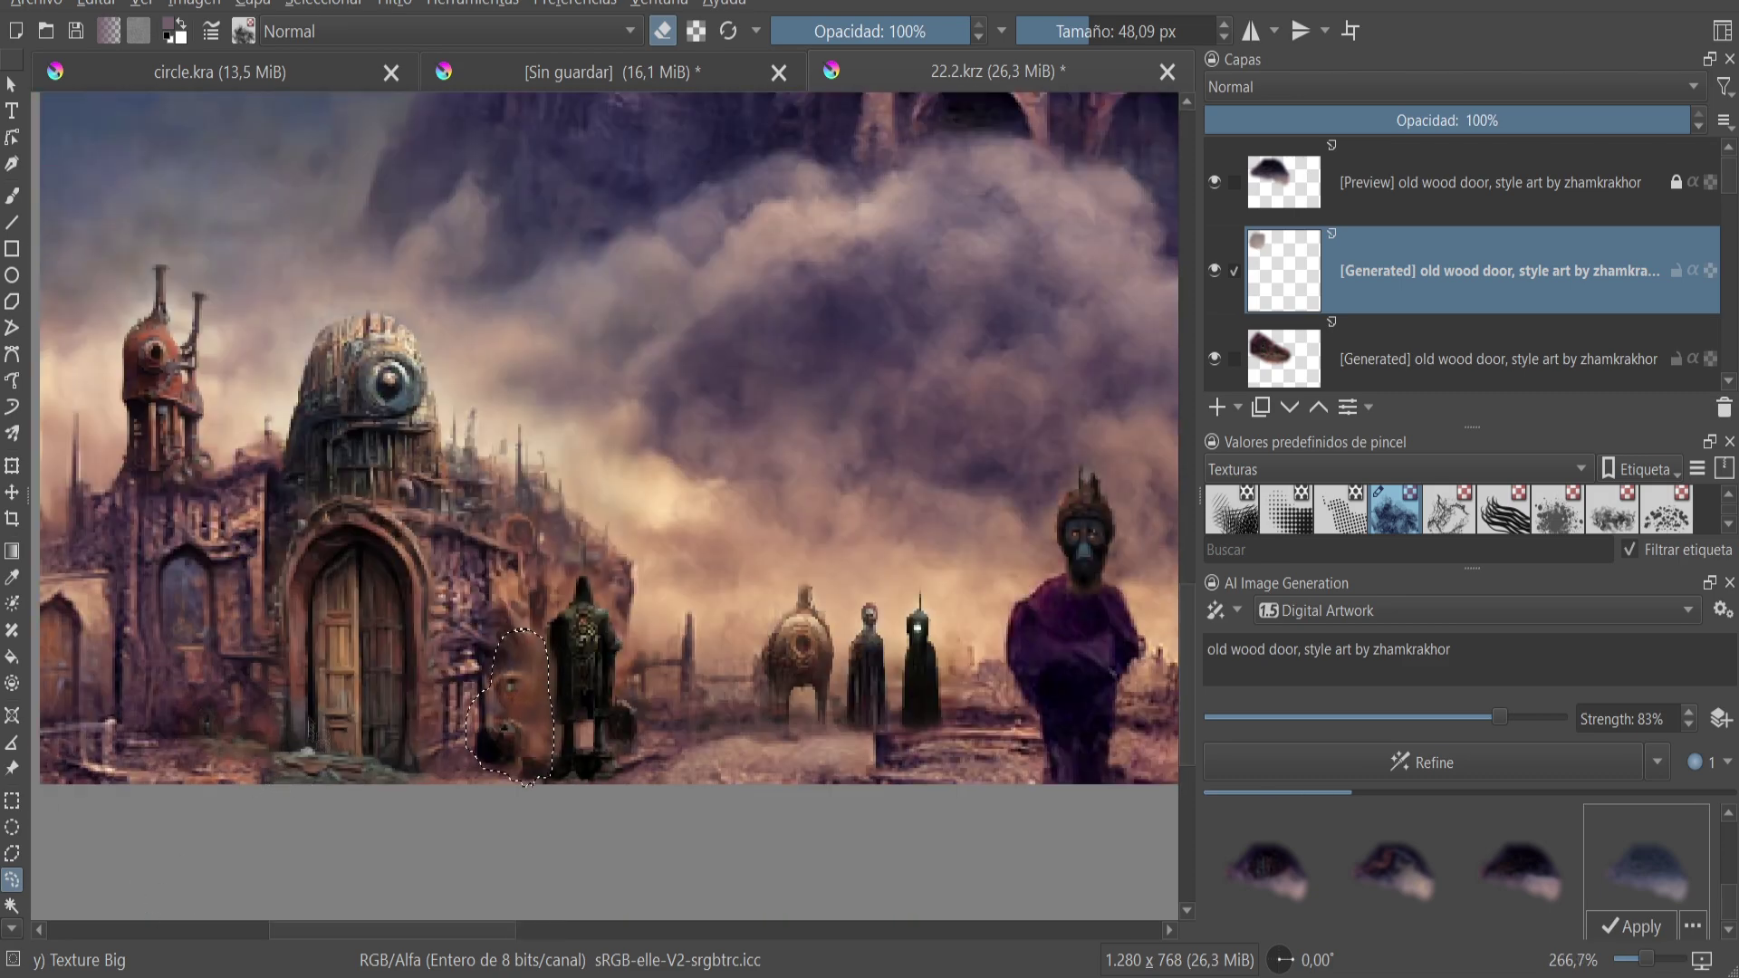
scroll(528, 785, down, 5)
scroll(781, 887, up, 2)
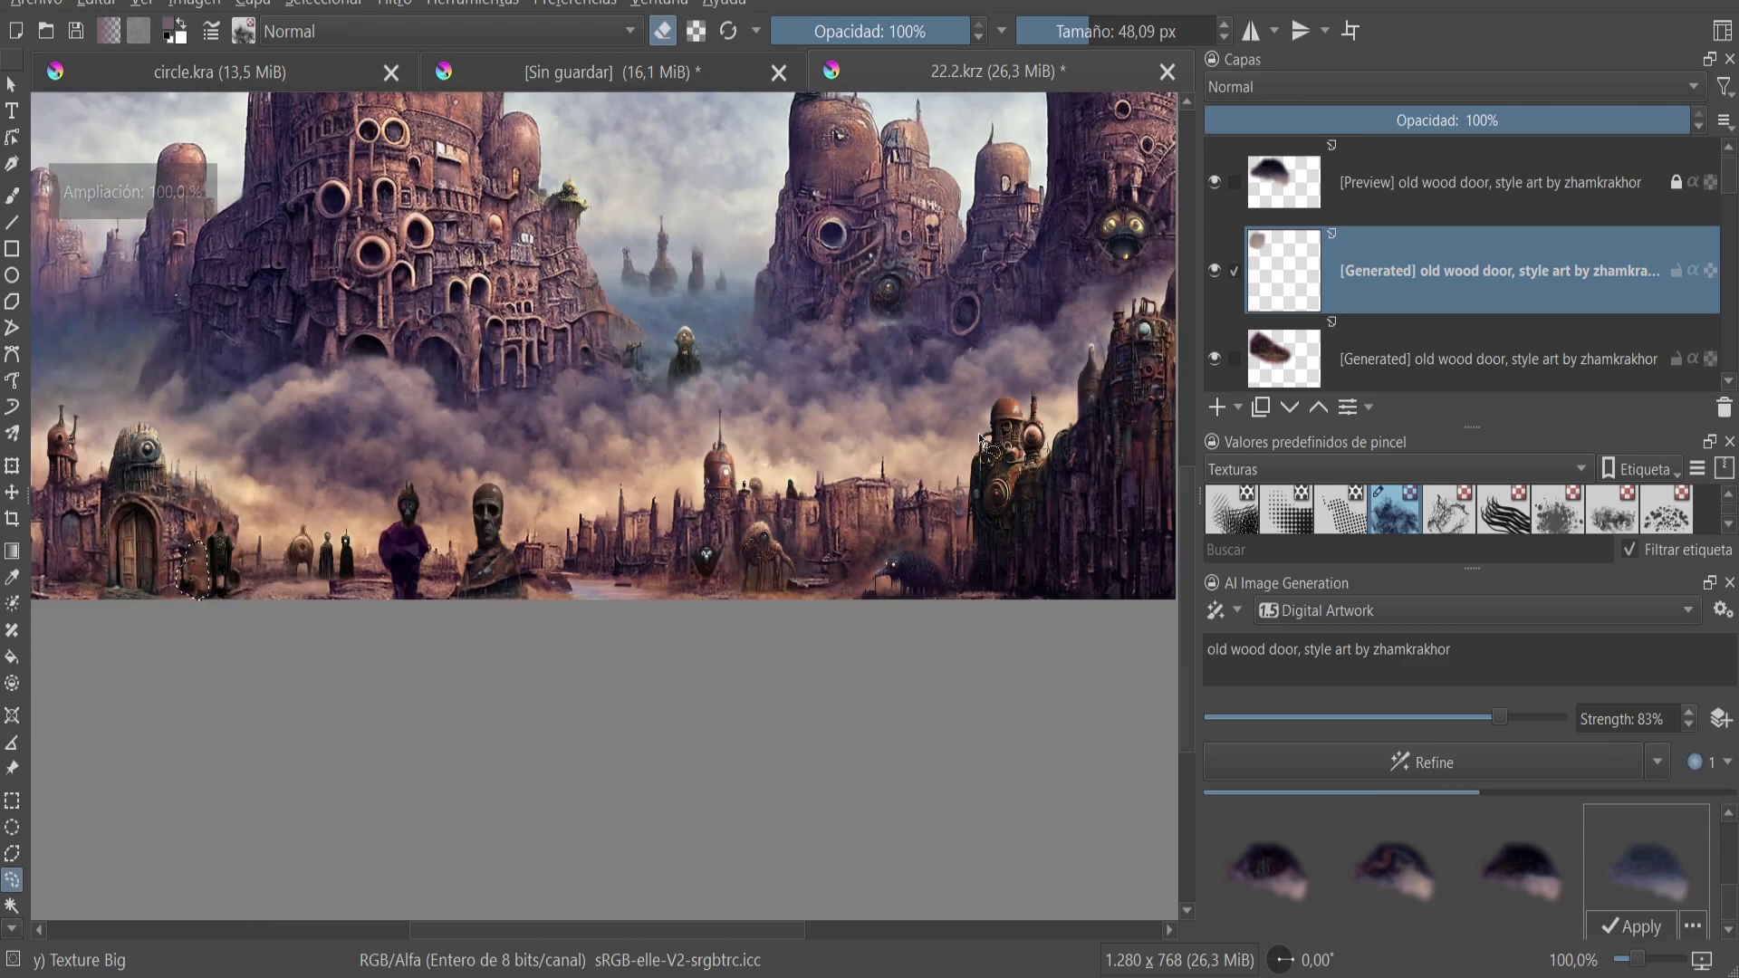
scroll(996, 634, down, 3)
scroll(471, 496, up, 2)
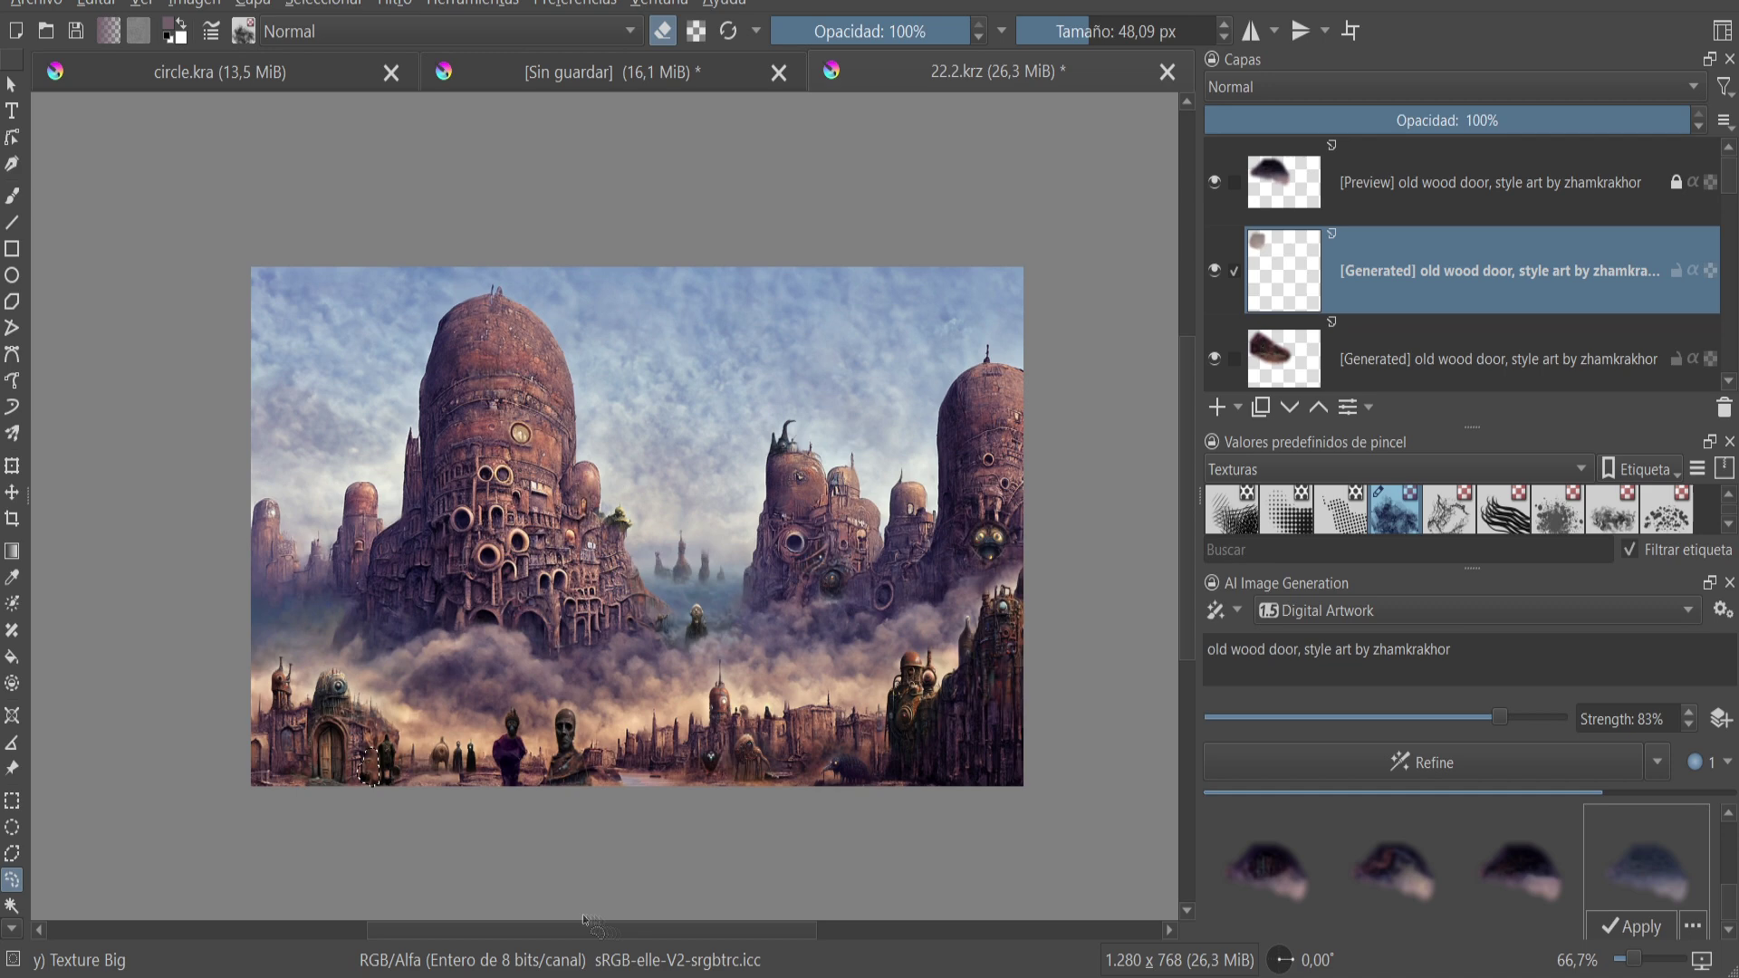
scroll(376, 720, up, 4)
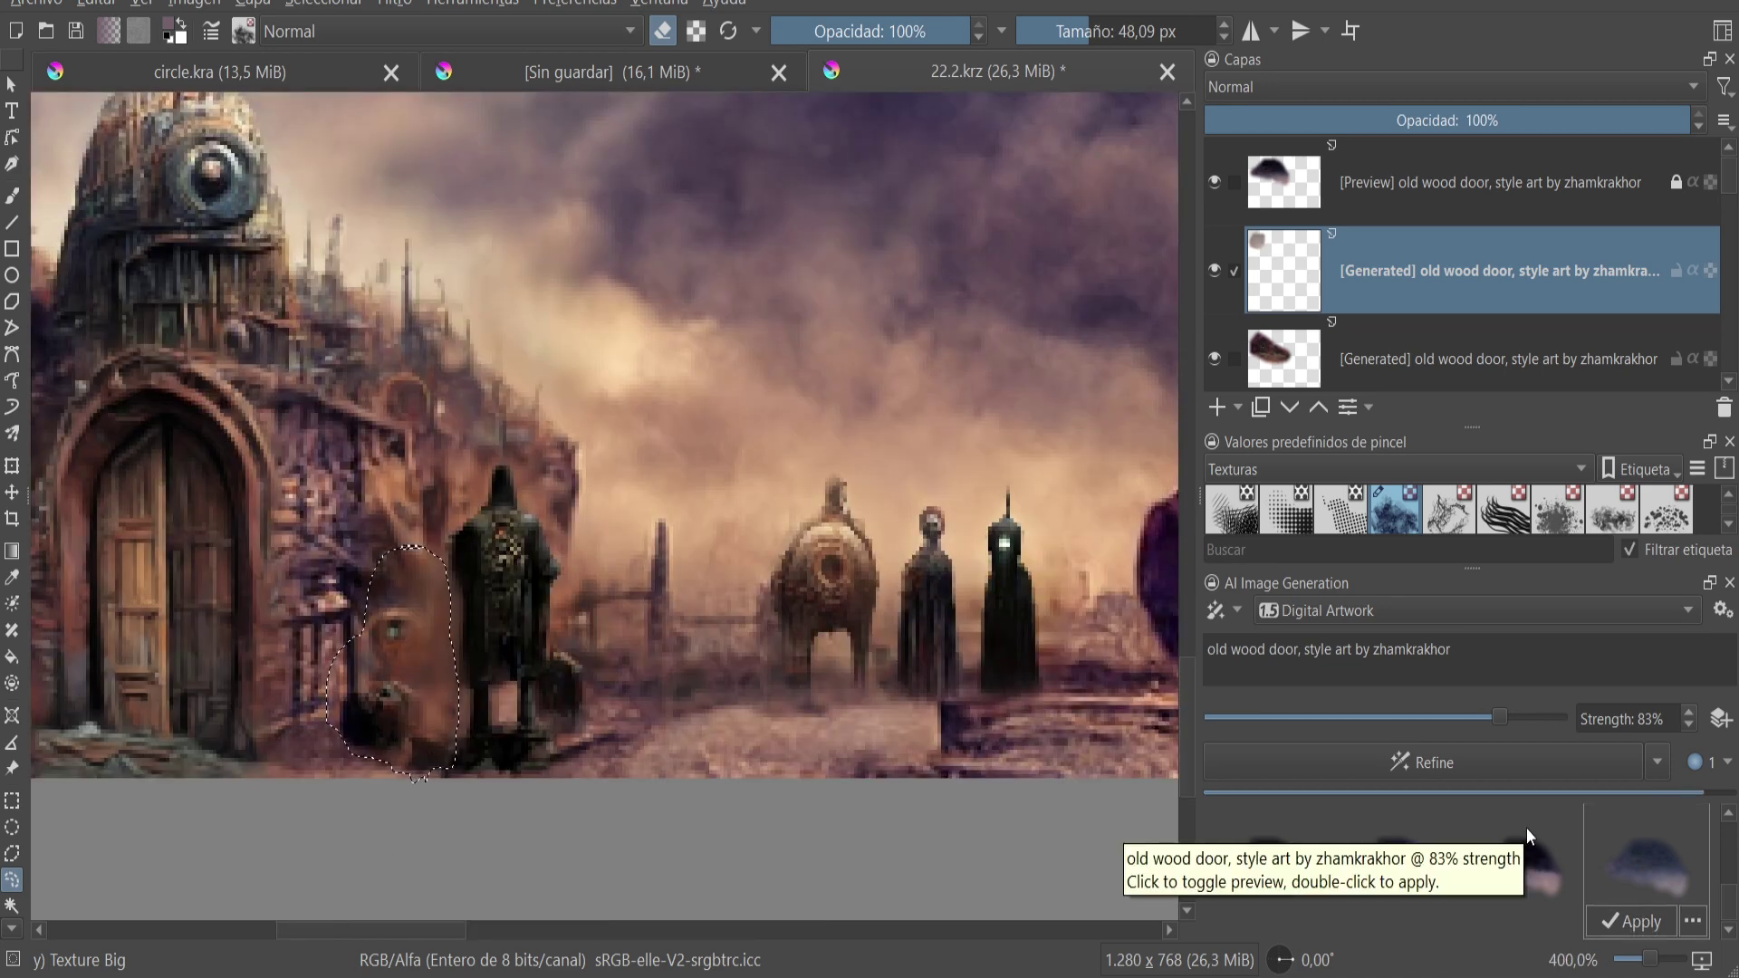
click(1356, 888)
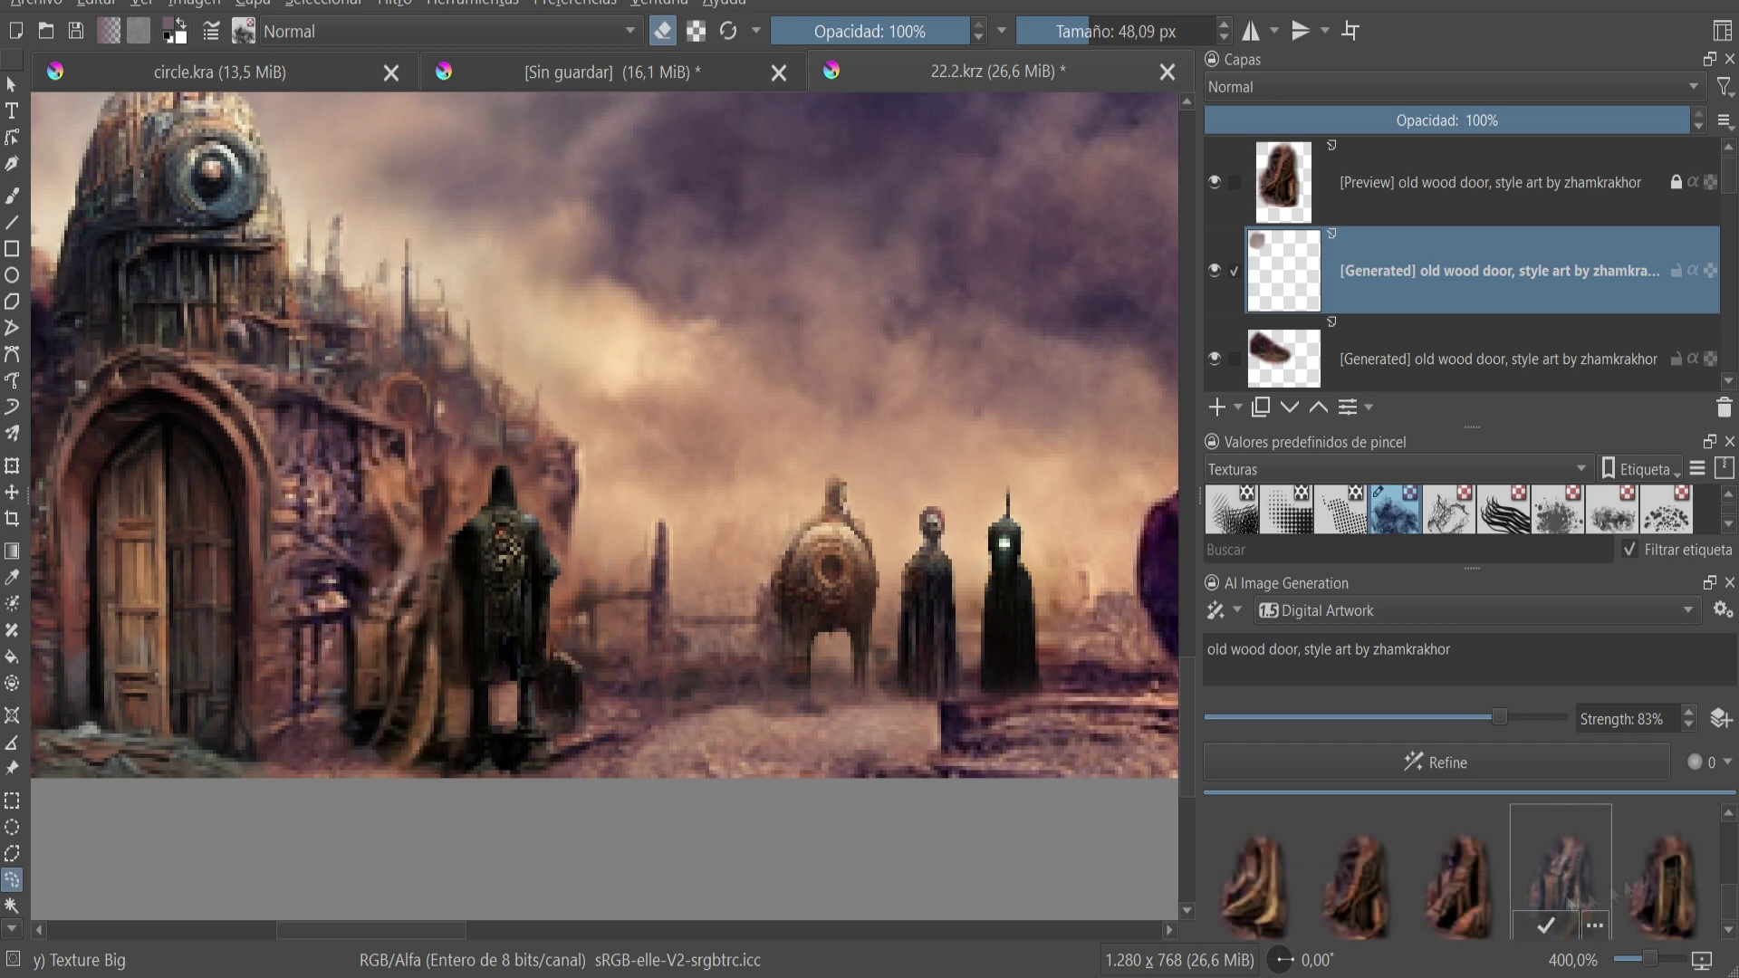
scroll(1585, 892, down, 5)
scroll(1432, 731, down, 2)
- Lasso the area beside the hooded figure by the door and refine it at 58% strength
click(1433, 758)
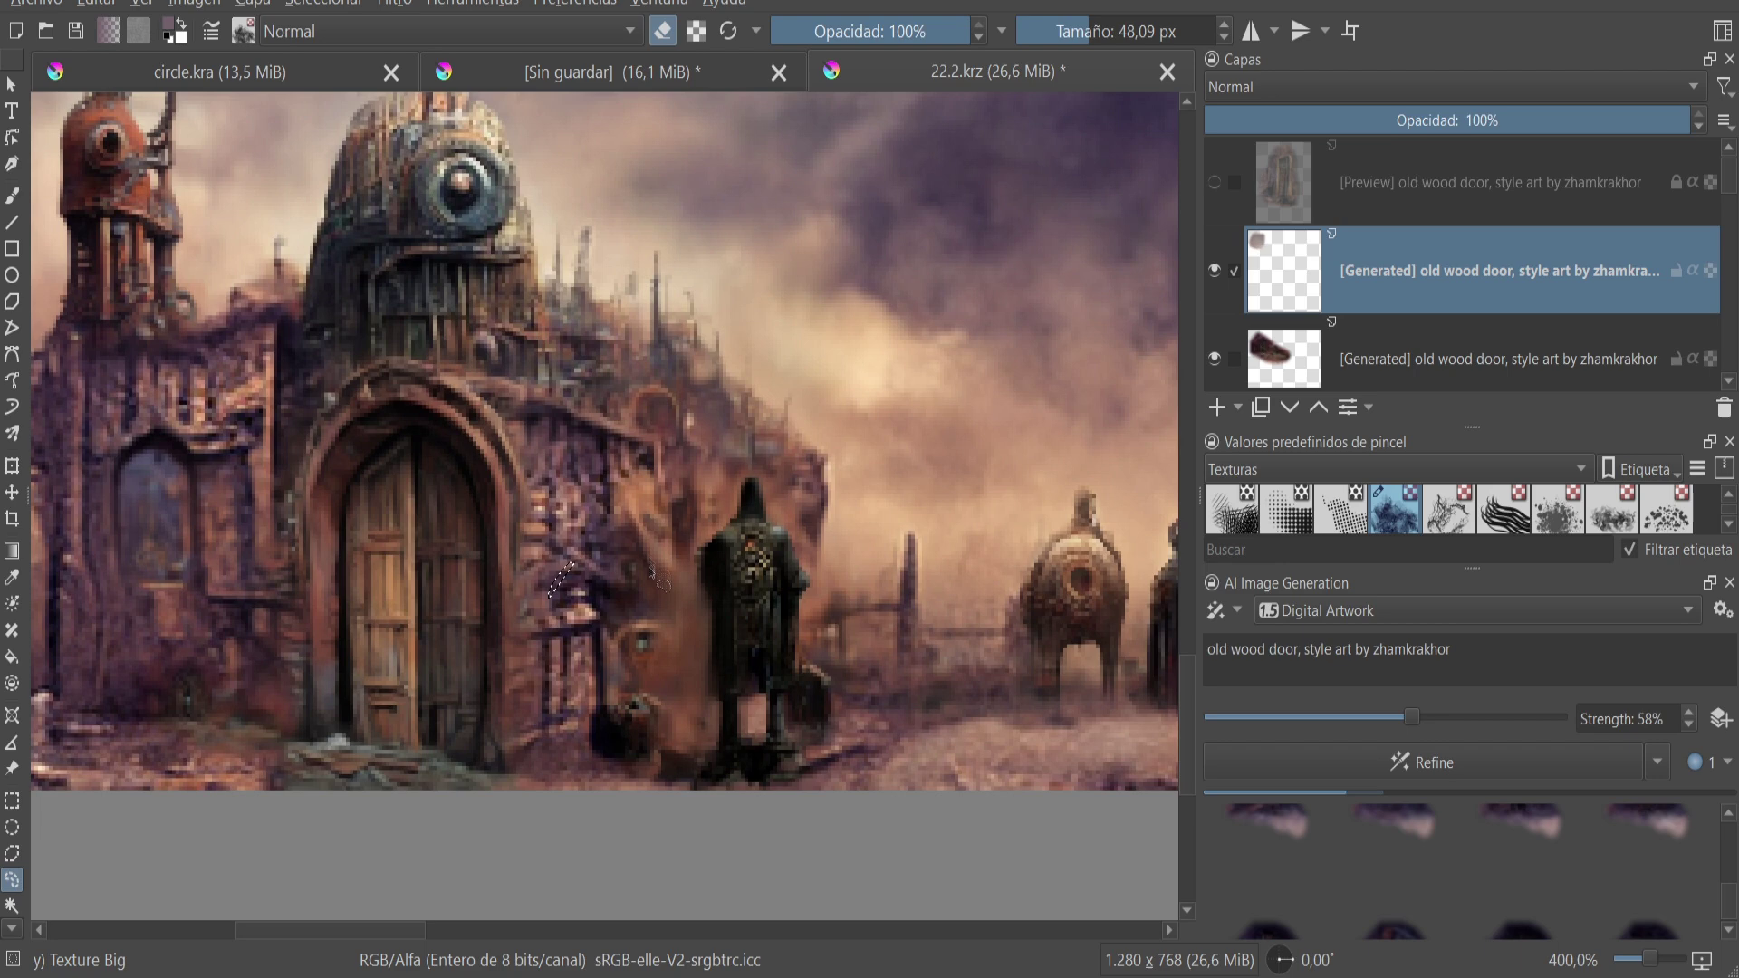
drag(722, 660, 688, 563)
drag(712, 696, 623, 803)
drag(625, 528, 629, 535)
key(minus)
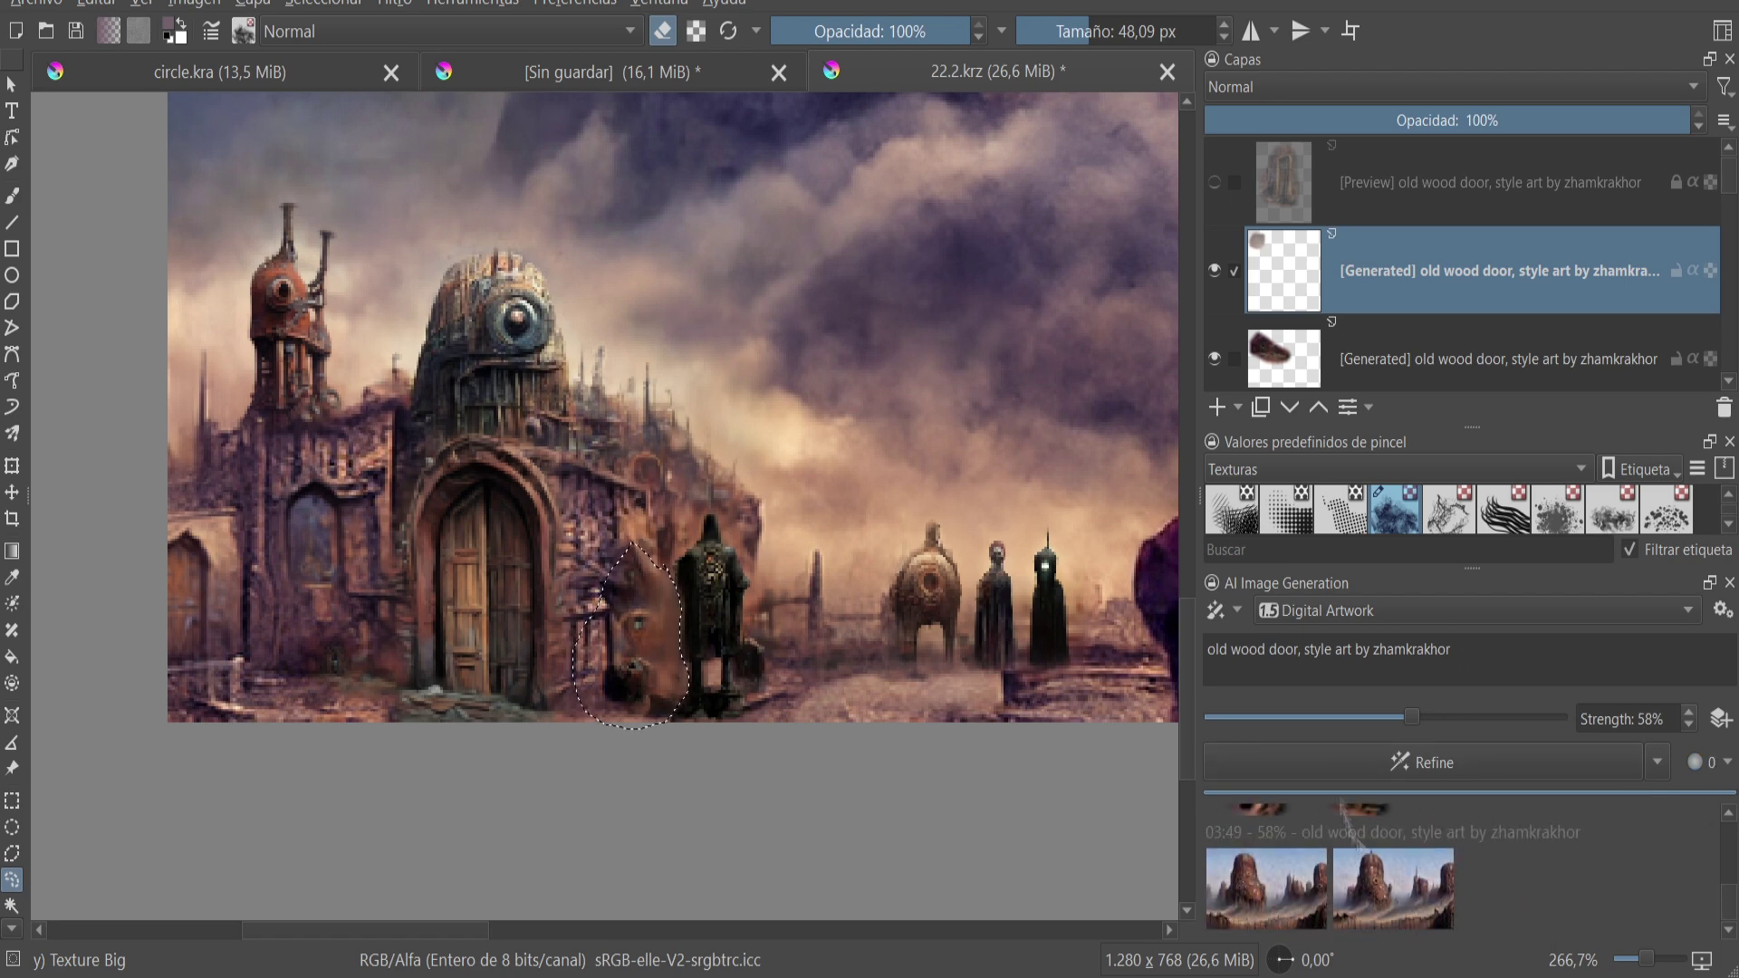
click(1349, 763)
- Preview earlier history results for the door patch, zooming out and back in
click(1291, 889)
key(minus)
key(minus)
key(minus)
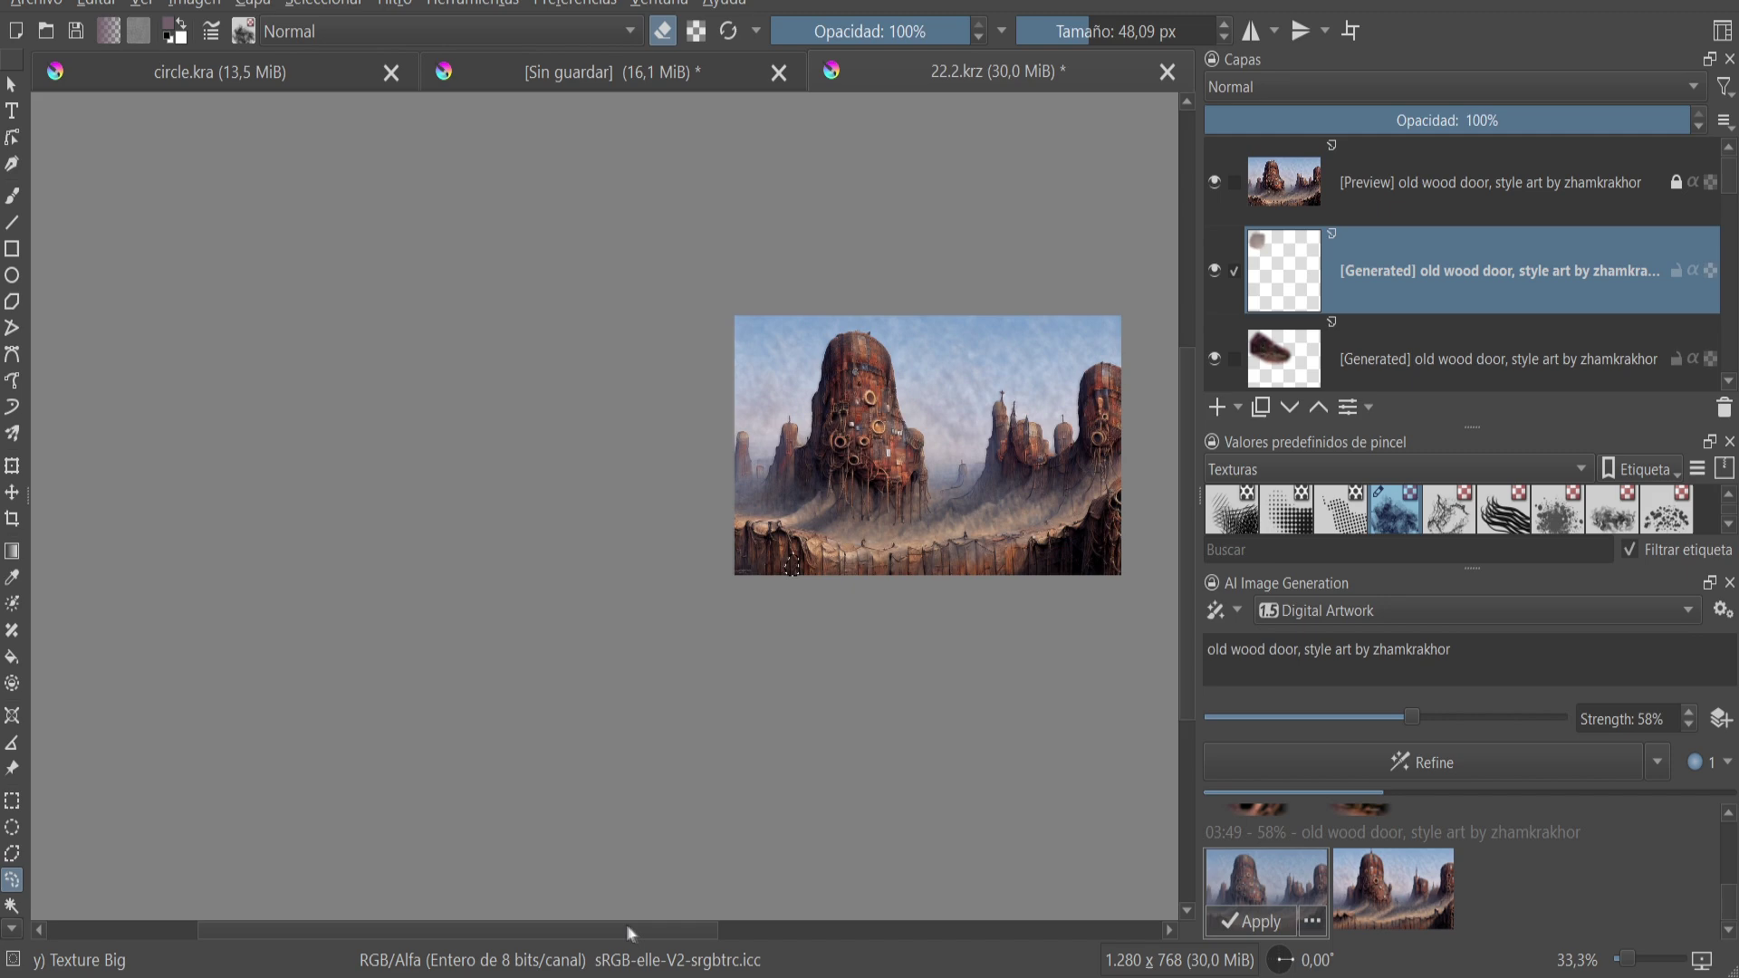
key(plus)
key(plus)
click(1393, 878)
click(1214, 182)
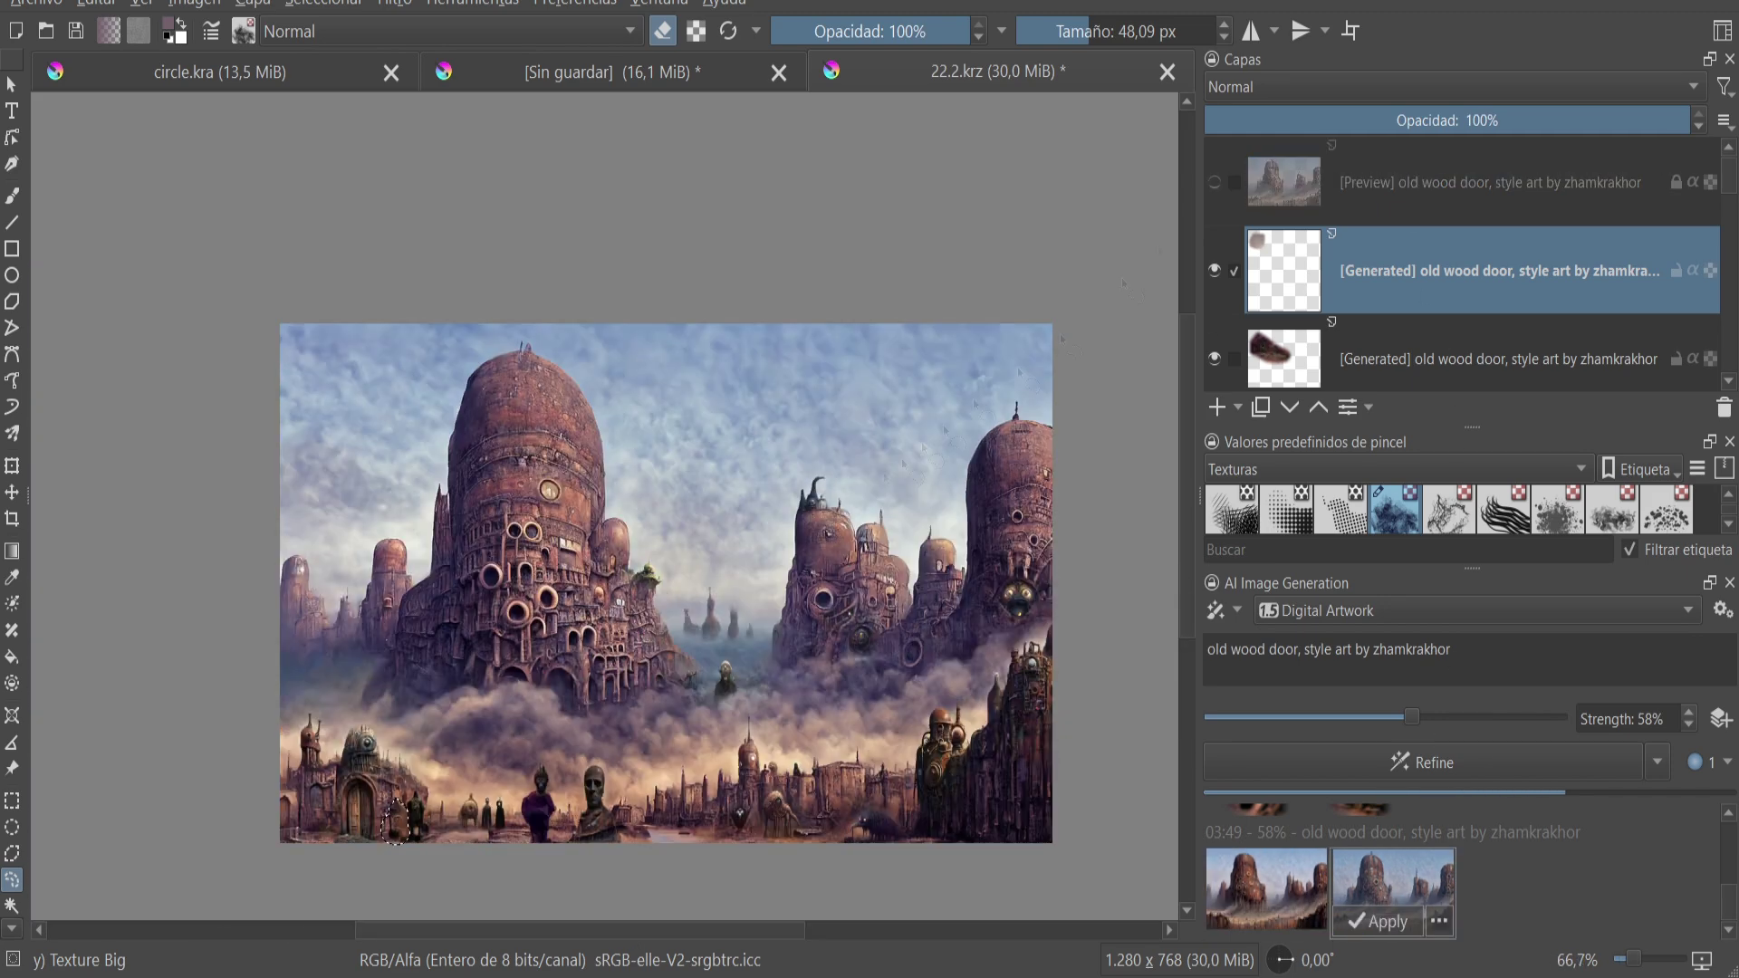
key(plus)
key(plus)
key(plus)
key(plus)
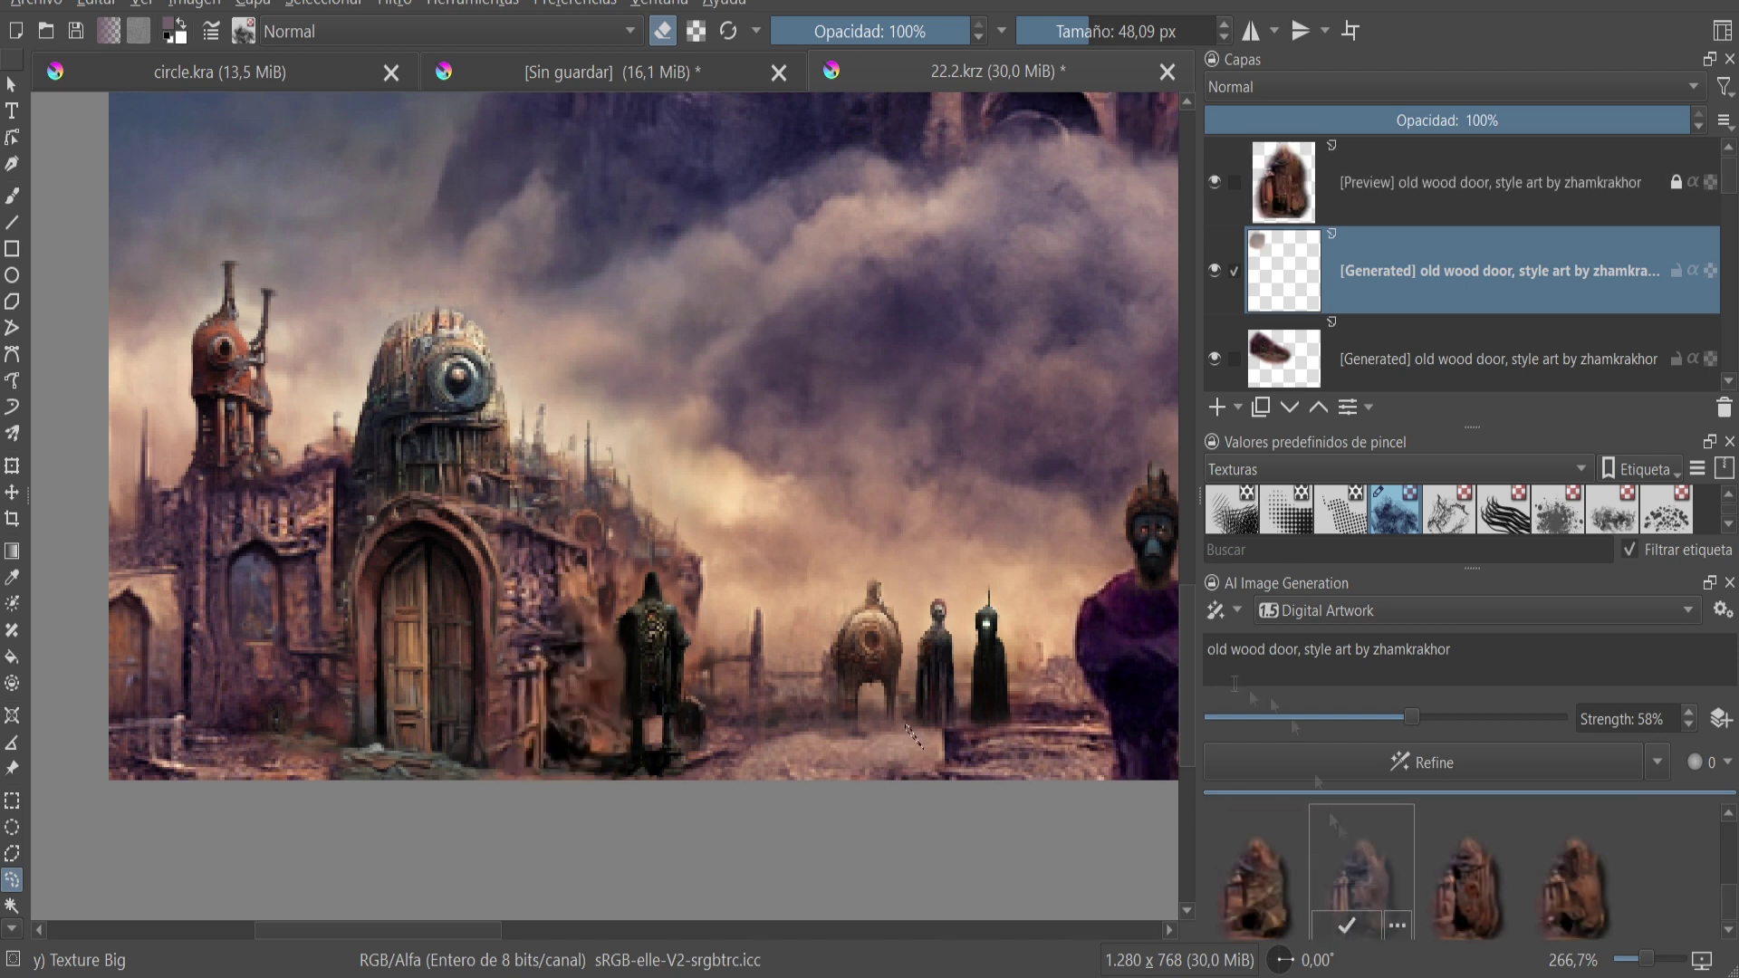
- Apply the chosen figure result as another 'old wood door' layer and check it in context
click(1347, 925)
key(1)
scroll(378, 754, down, 2)
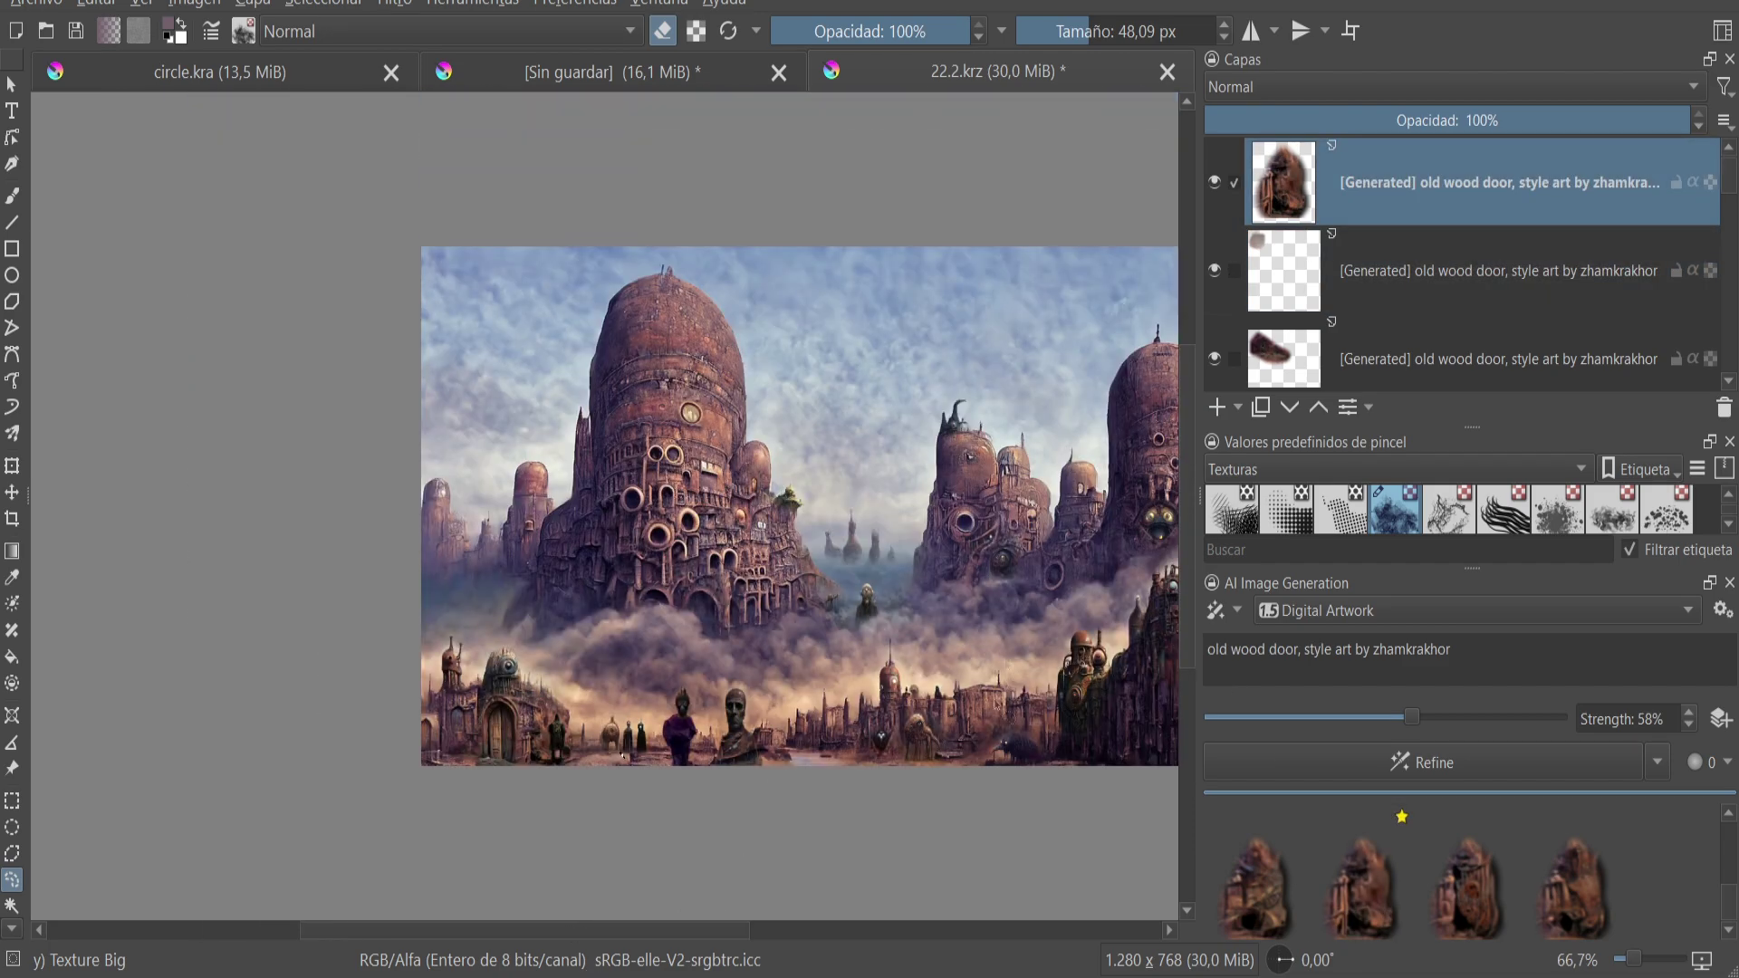
scroll(393, 509, up, 1)
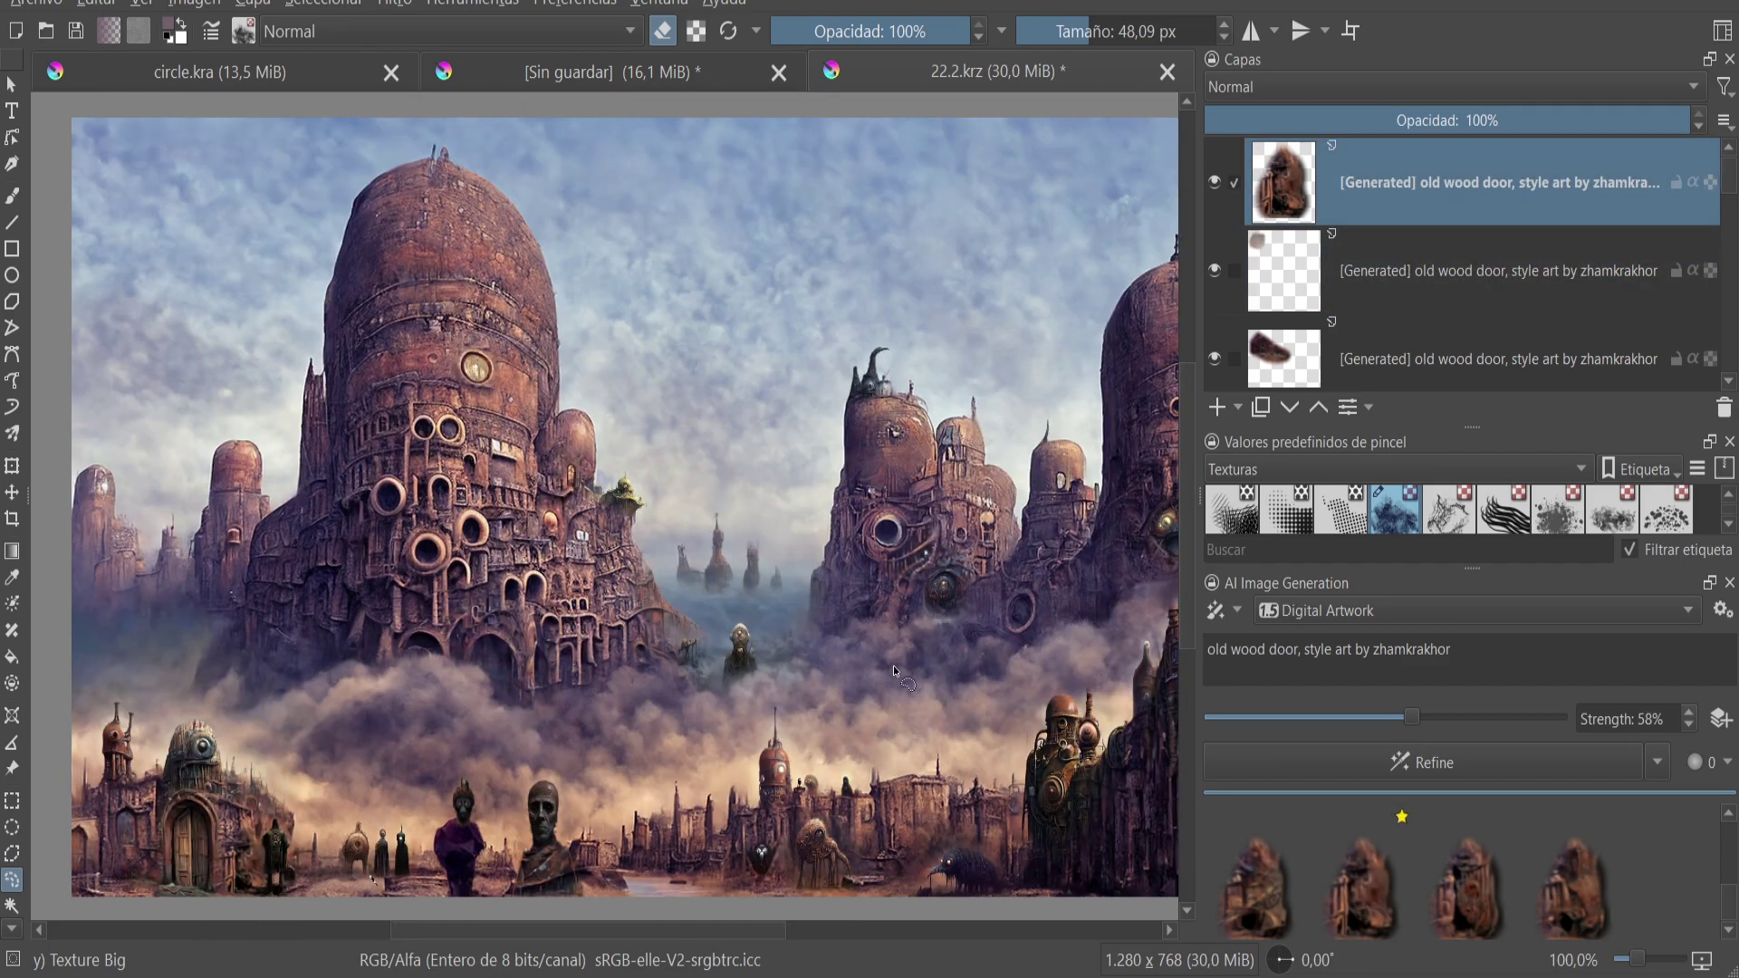
scroll(970, 671, down, 1)
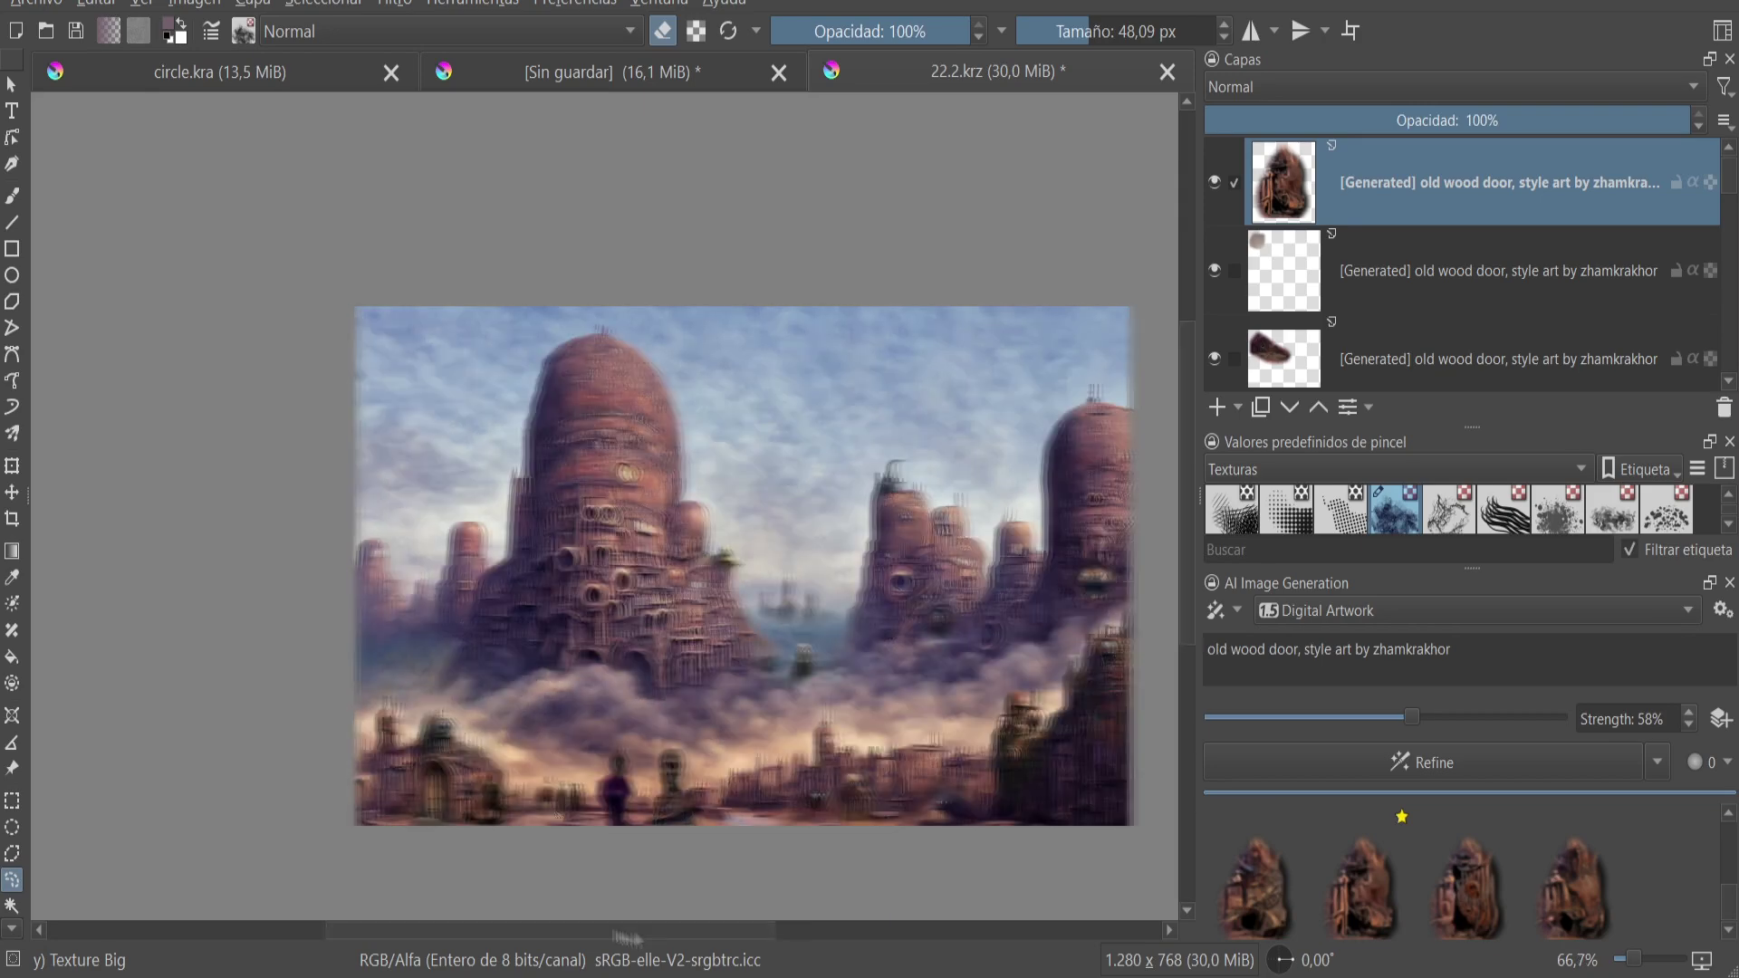
- Lasso the left tower's chimney tops and raise refinement strength to 81%
scroll(557, 573, up, 6)
drag(569, 655, 703, 546)
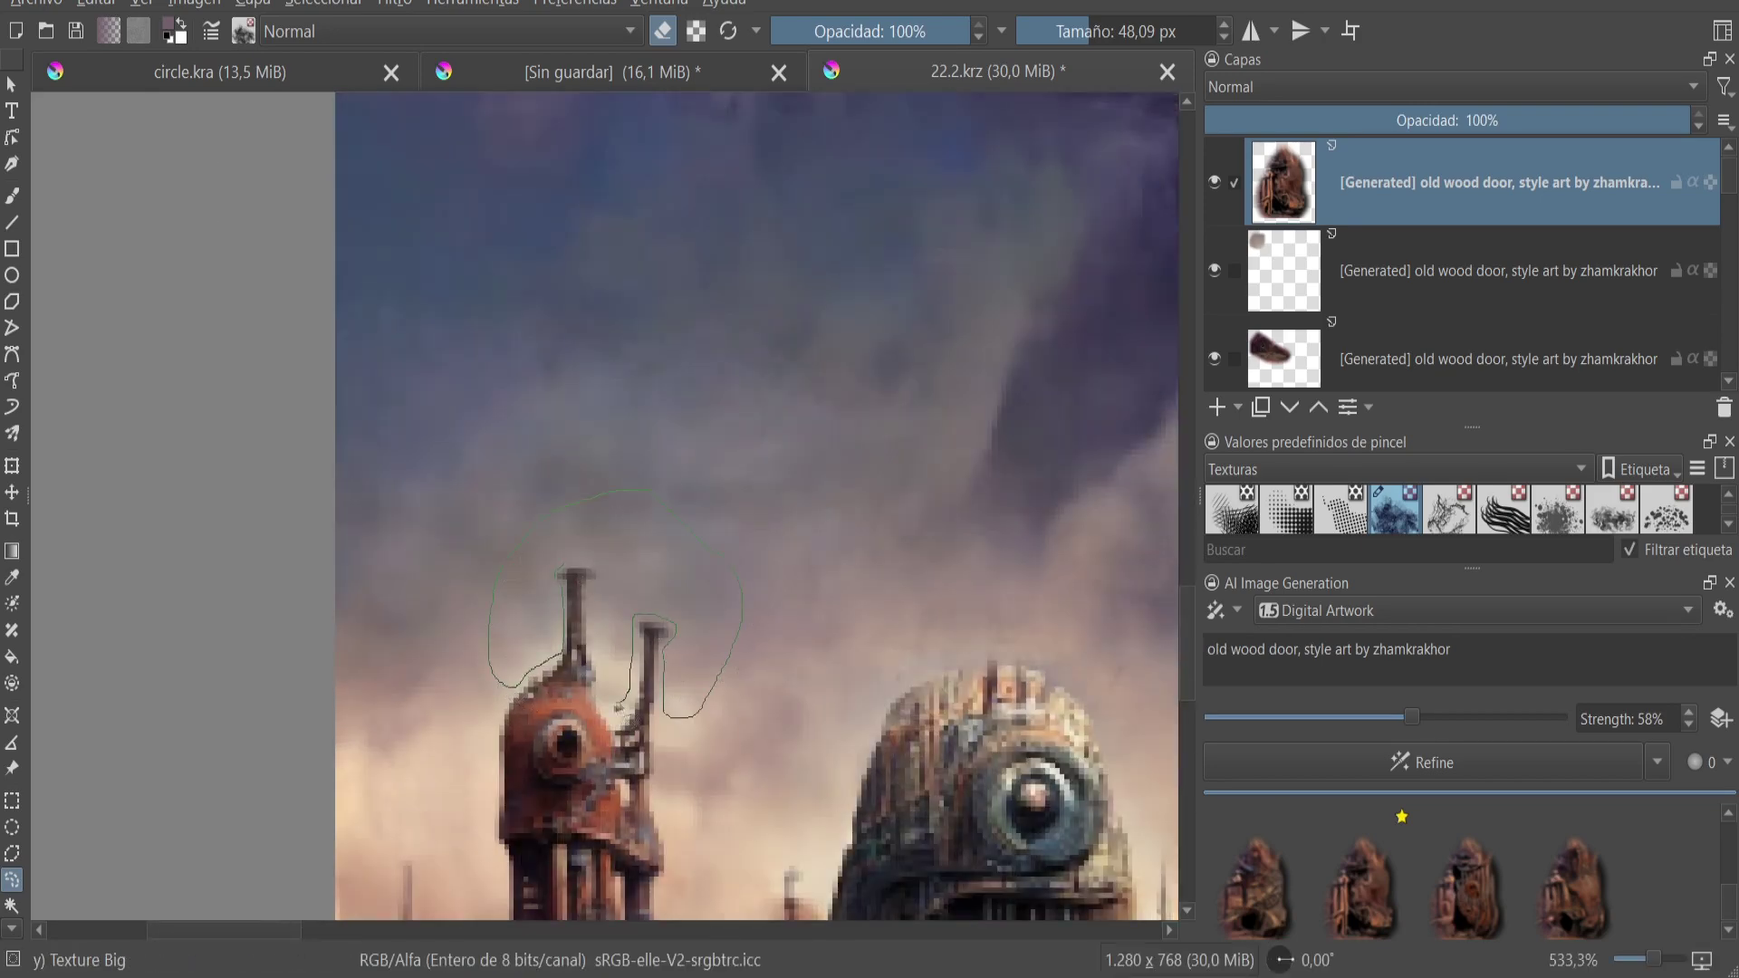
drag(602, 574, 570, 573)
scroll(570, 573, down, 3)
drag(1411, 717, 1492, 718)
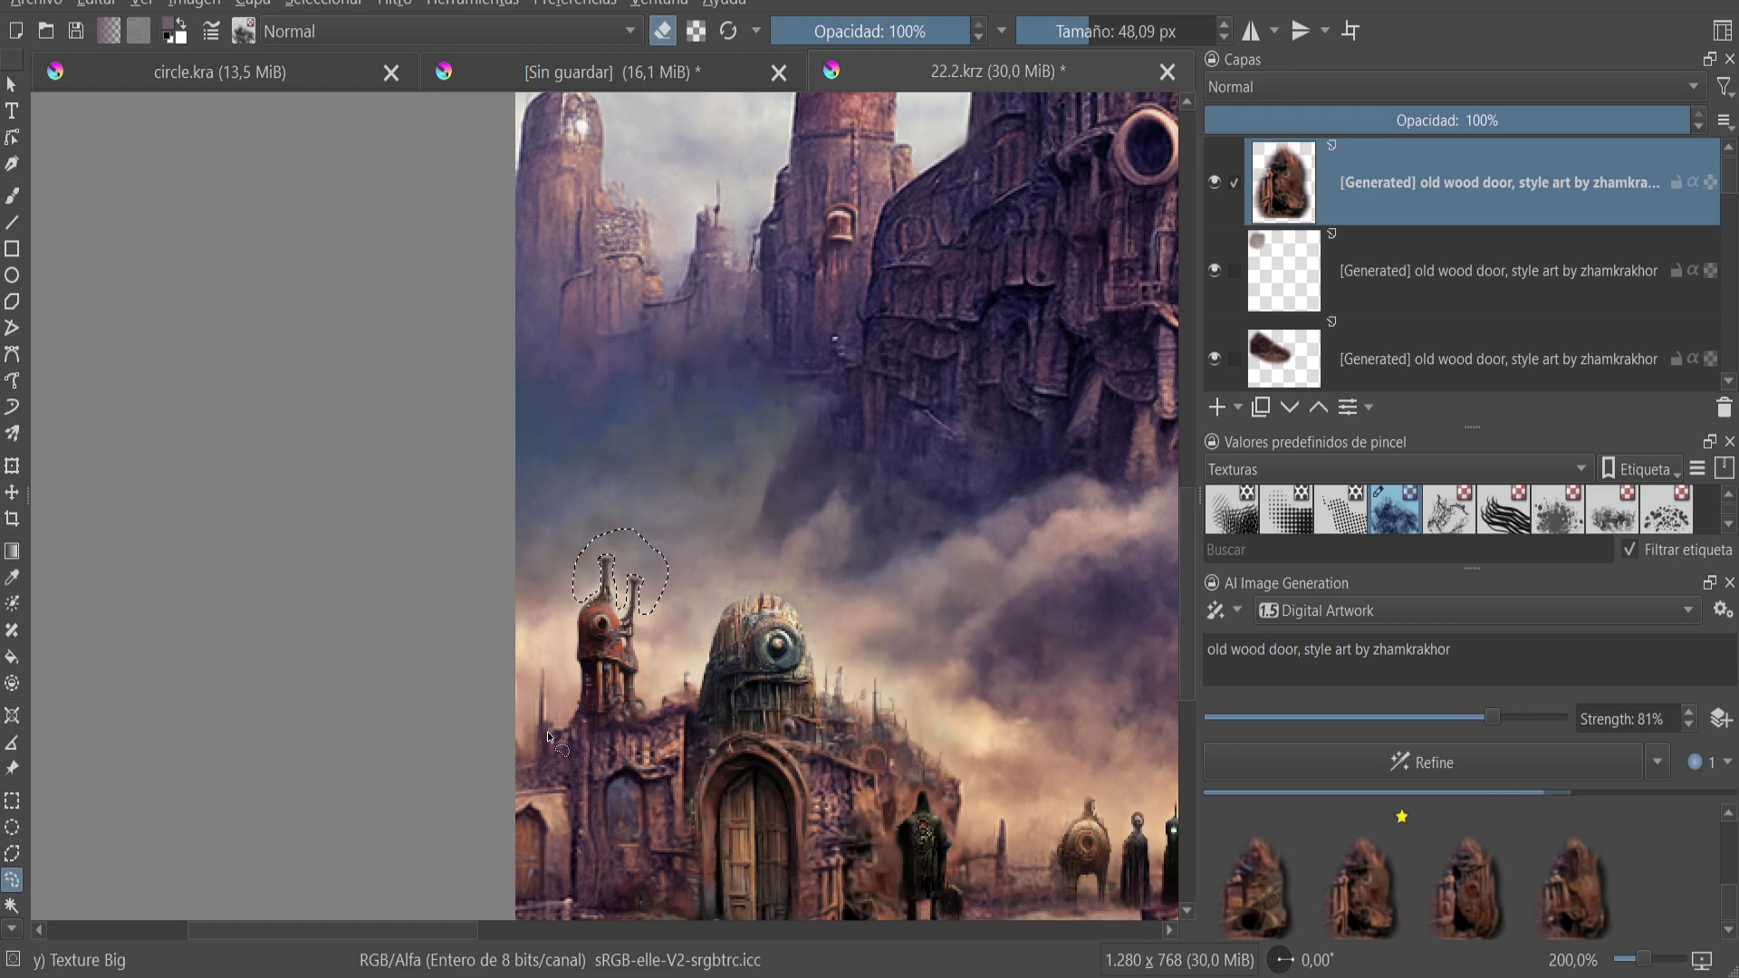
scroll(577, 891, right, 3)
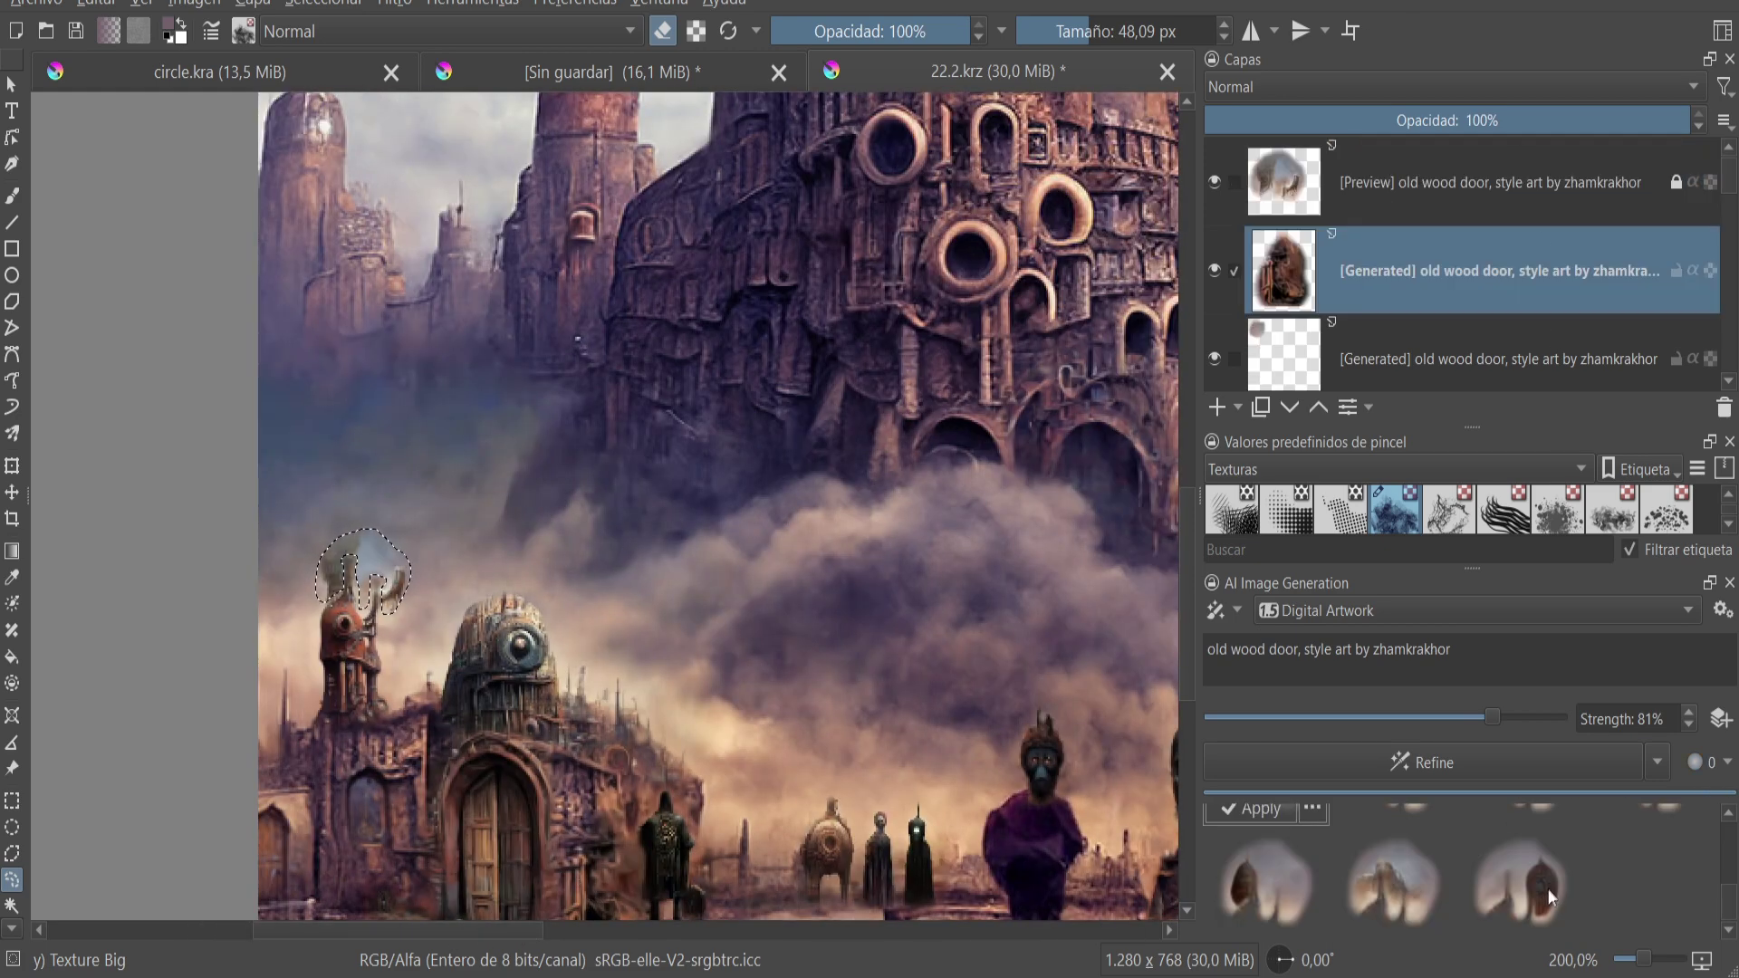
- Delete 'old wood door,' from the prompt and generate style-only sky results
drag(1305, 650, 1207, 650)
key(BackSpace)
key(Return)
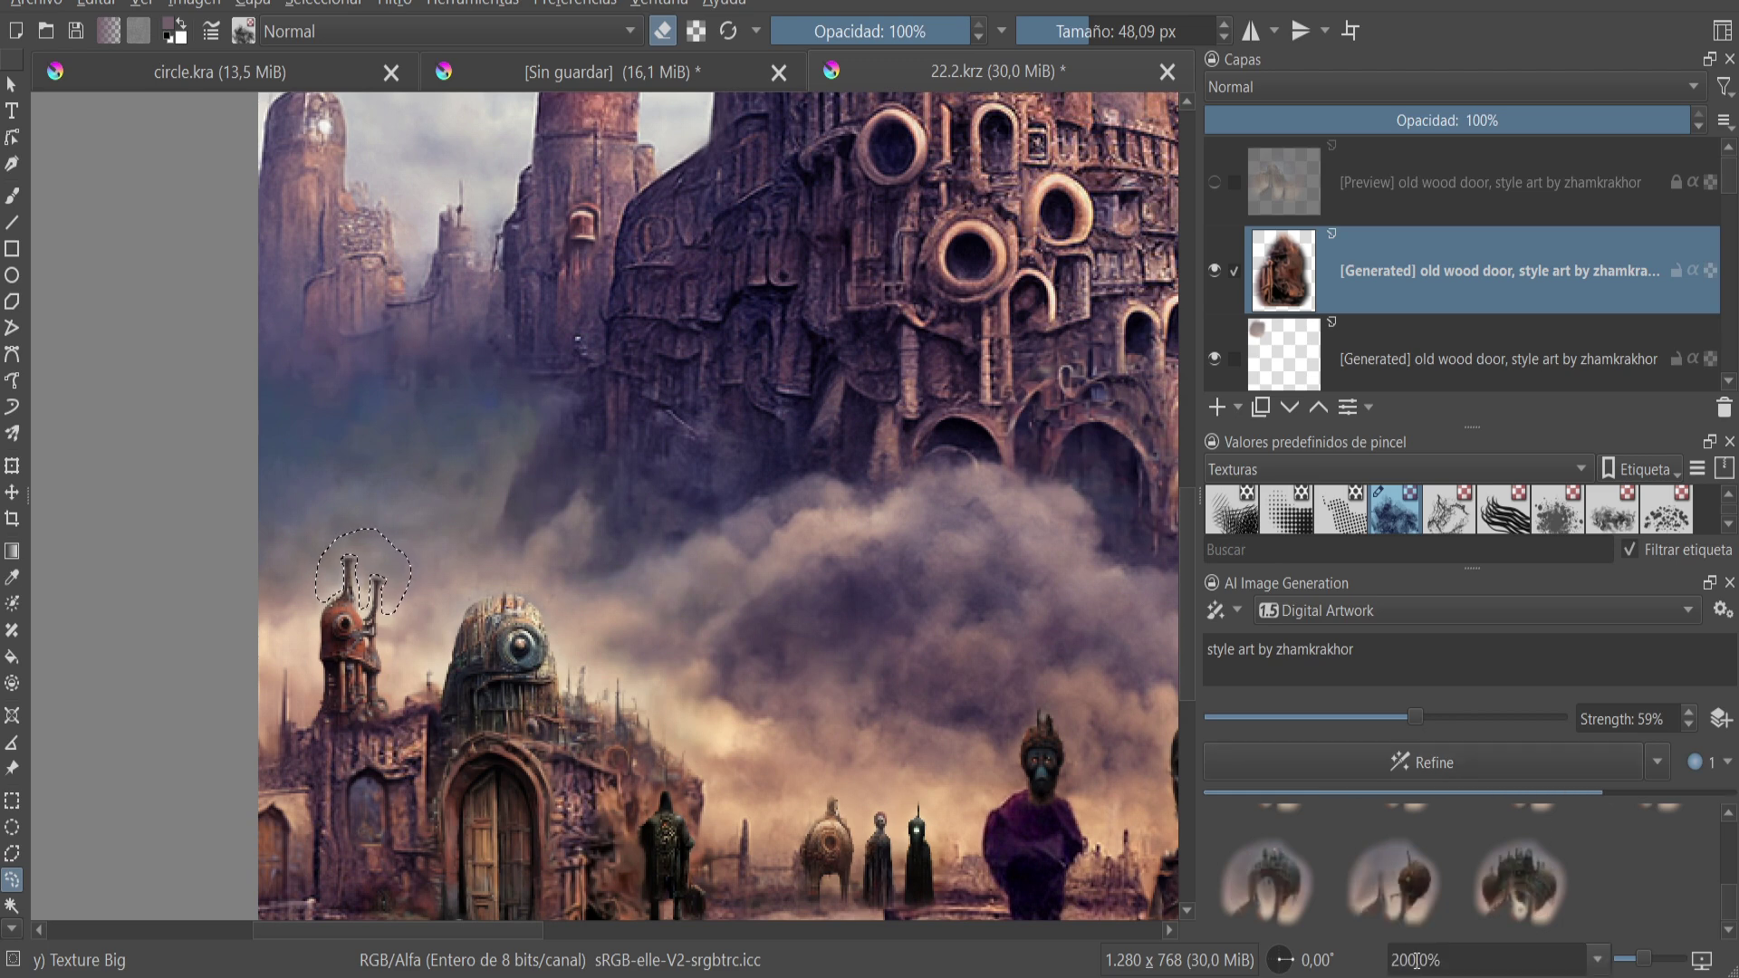
scroll(714, 622, down, 3)
scroll(714, 622, up, 1)
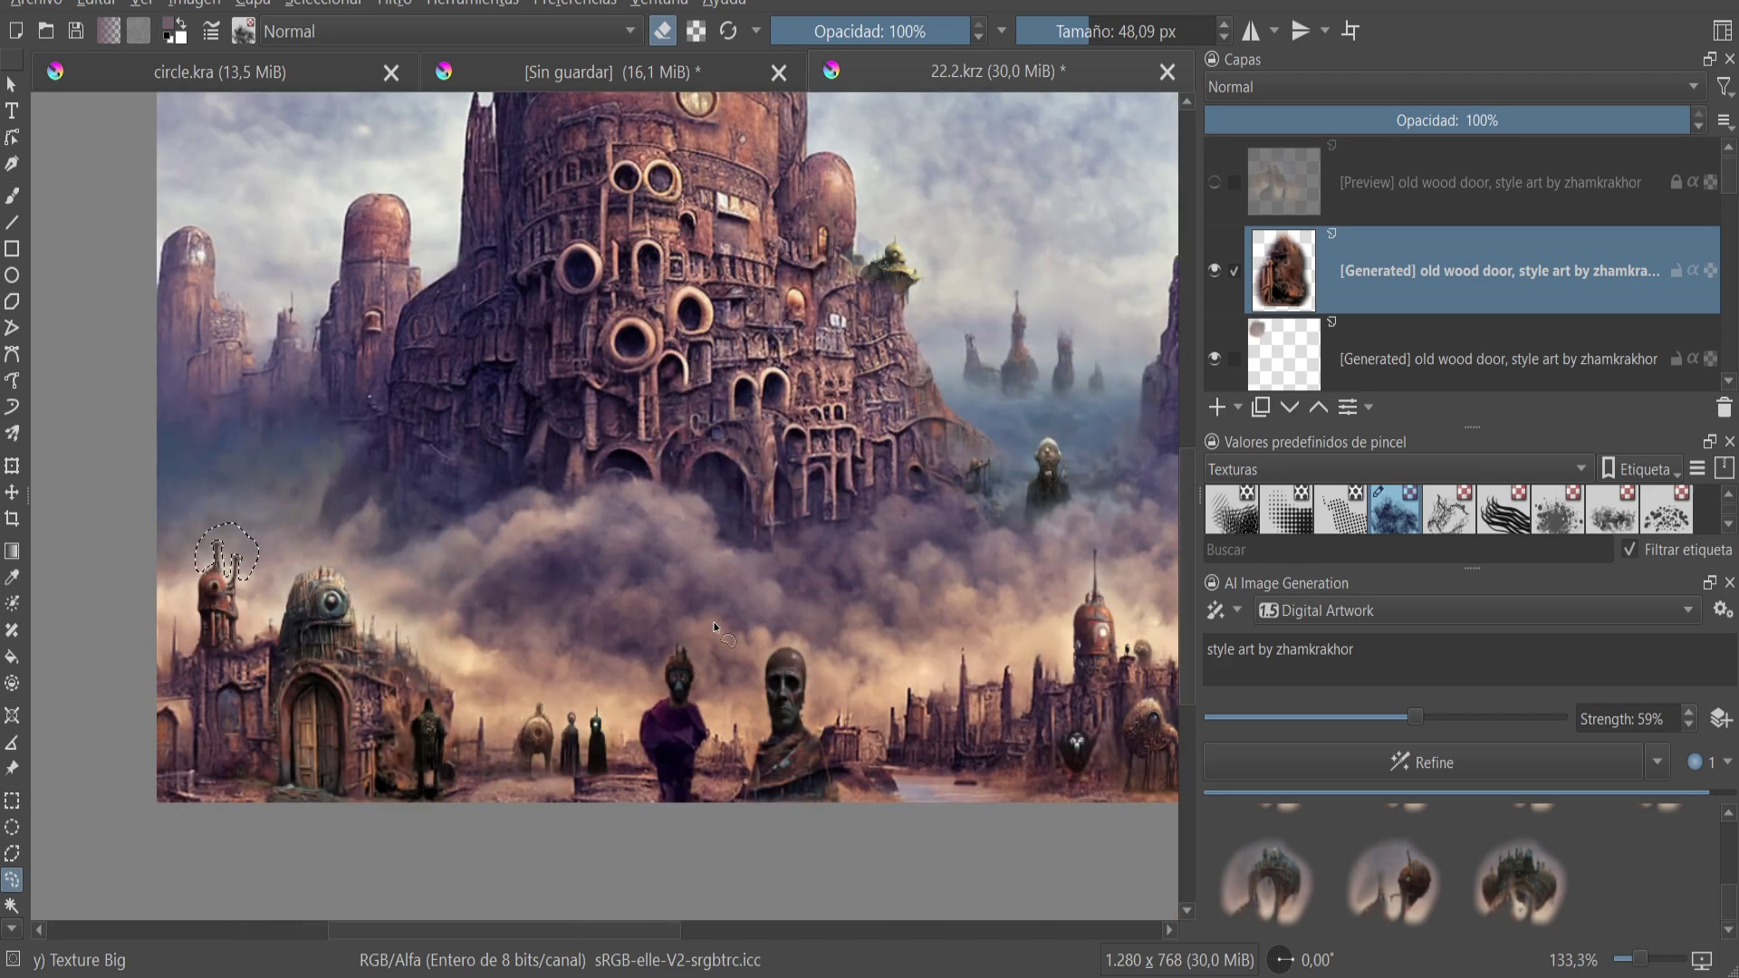
scroll(172, 528, up, 3)
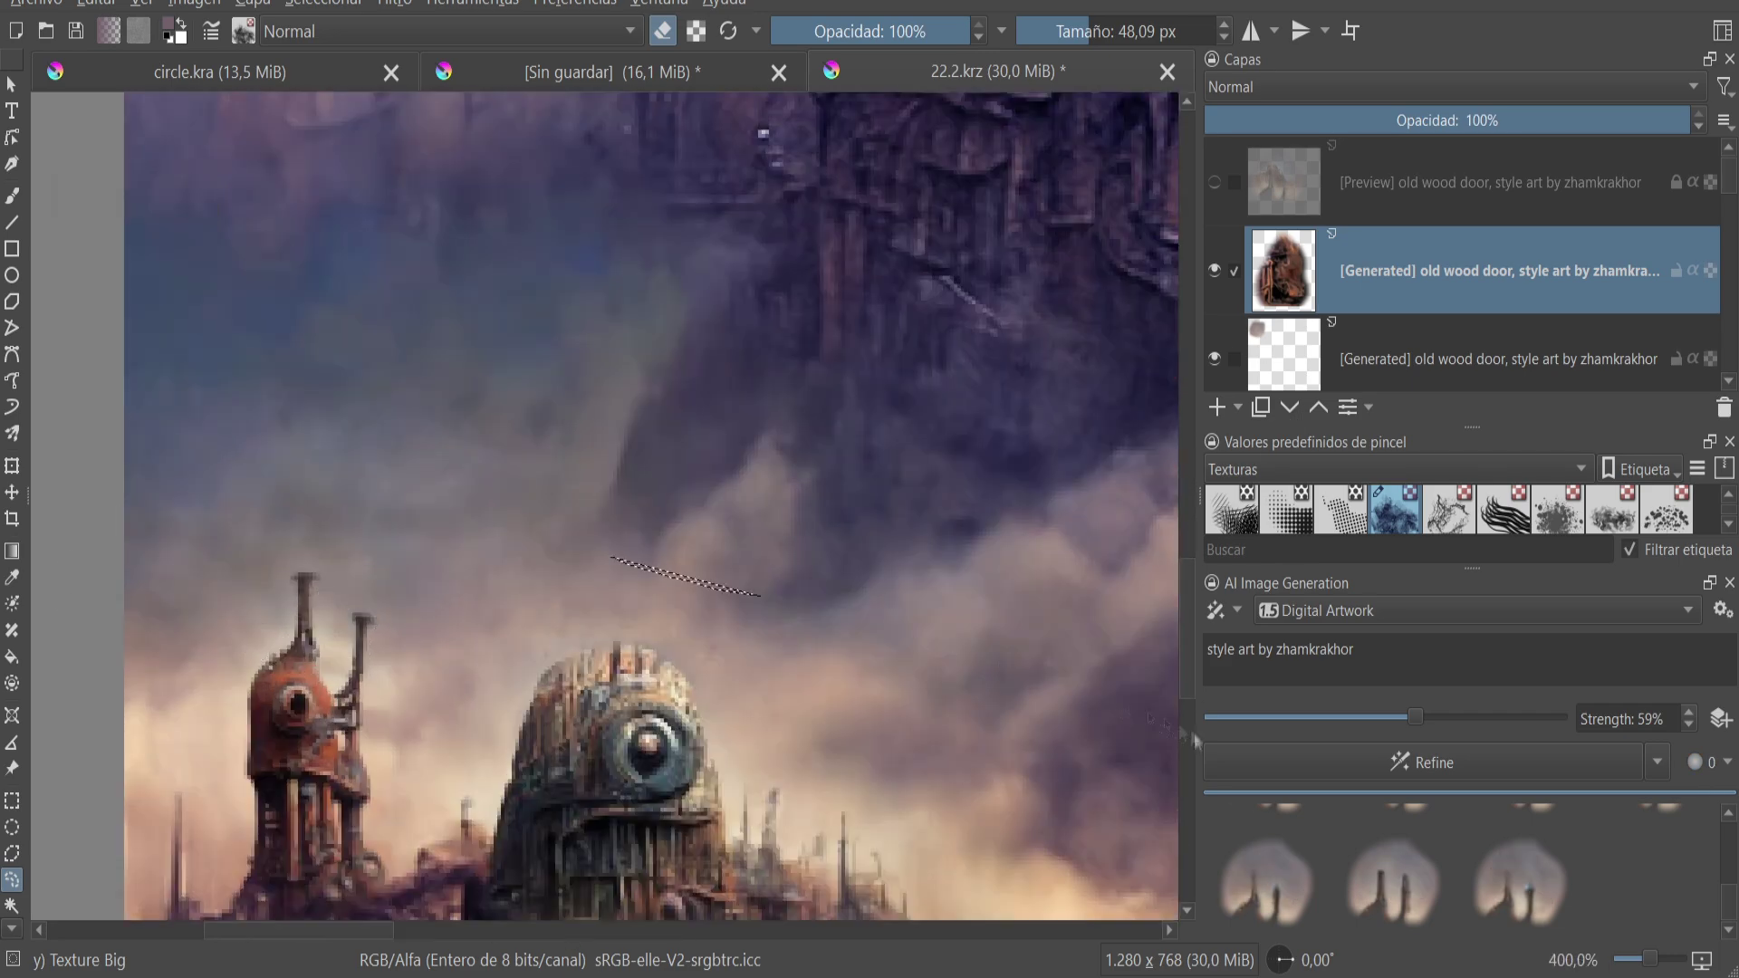
drag(615, 557, 759, 595)
scroll(310, 652, down, 1)
scroll(310, 652, down, 1)
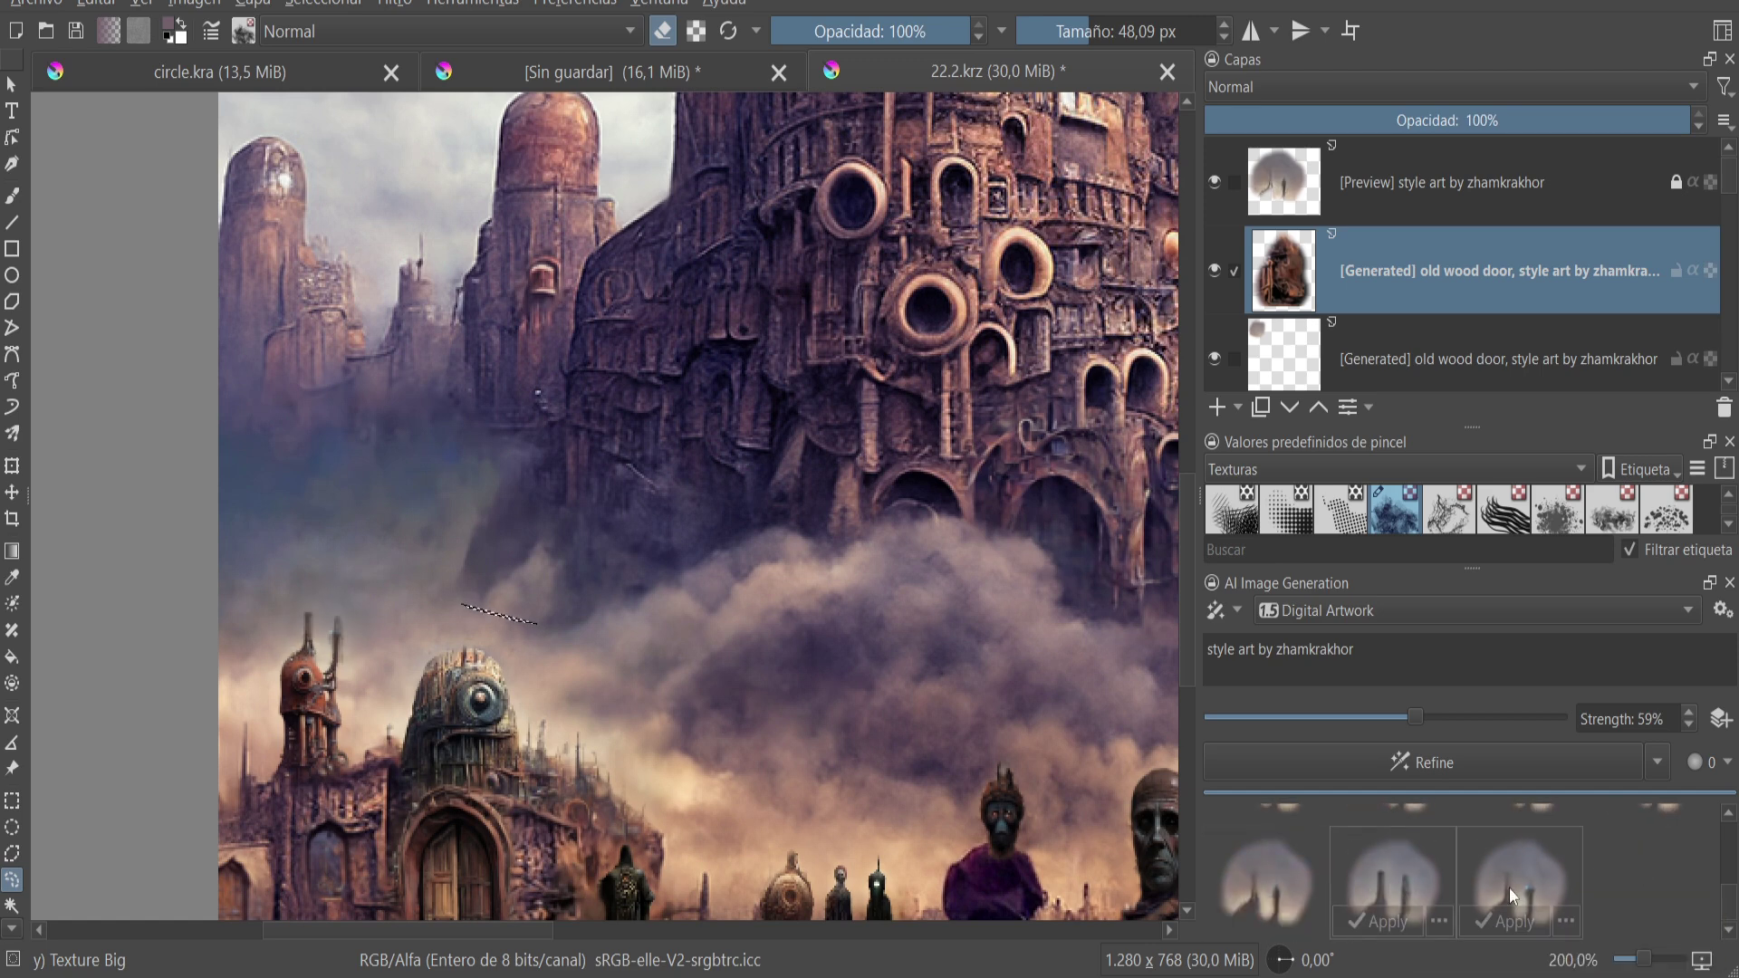
scroll(315, 584, up, 2)
- Apply the chosen sky result as a layer and clear the selection
click(1249, 921)
key(b)
right_click(444, 570)
click(453, 645)
- Paint dark touch-ups on the chimney tops with a small brush
key(bracketleft)
key(bracketleft)
key(bracketleft)
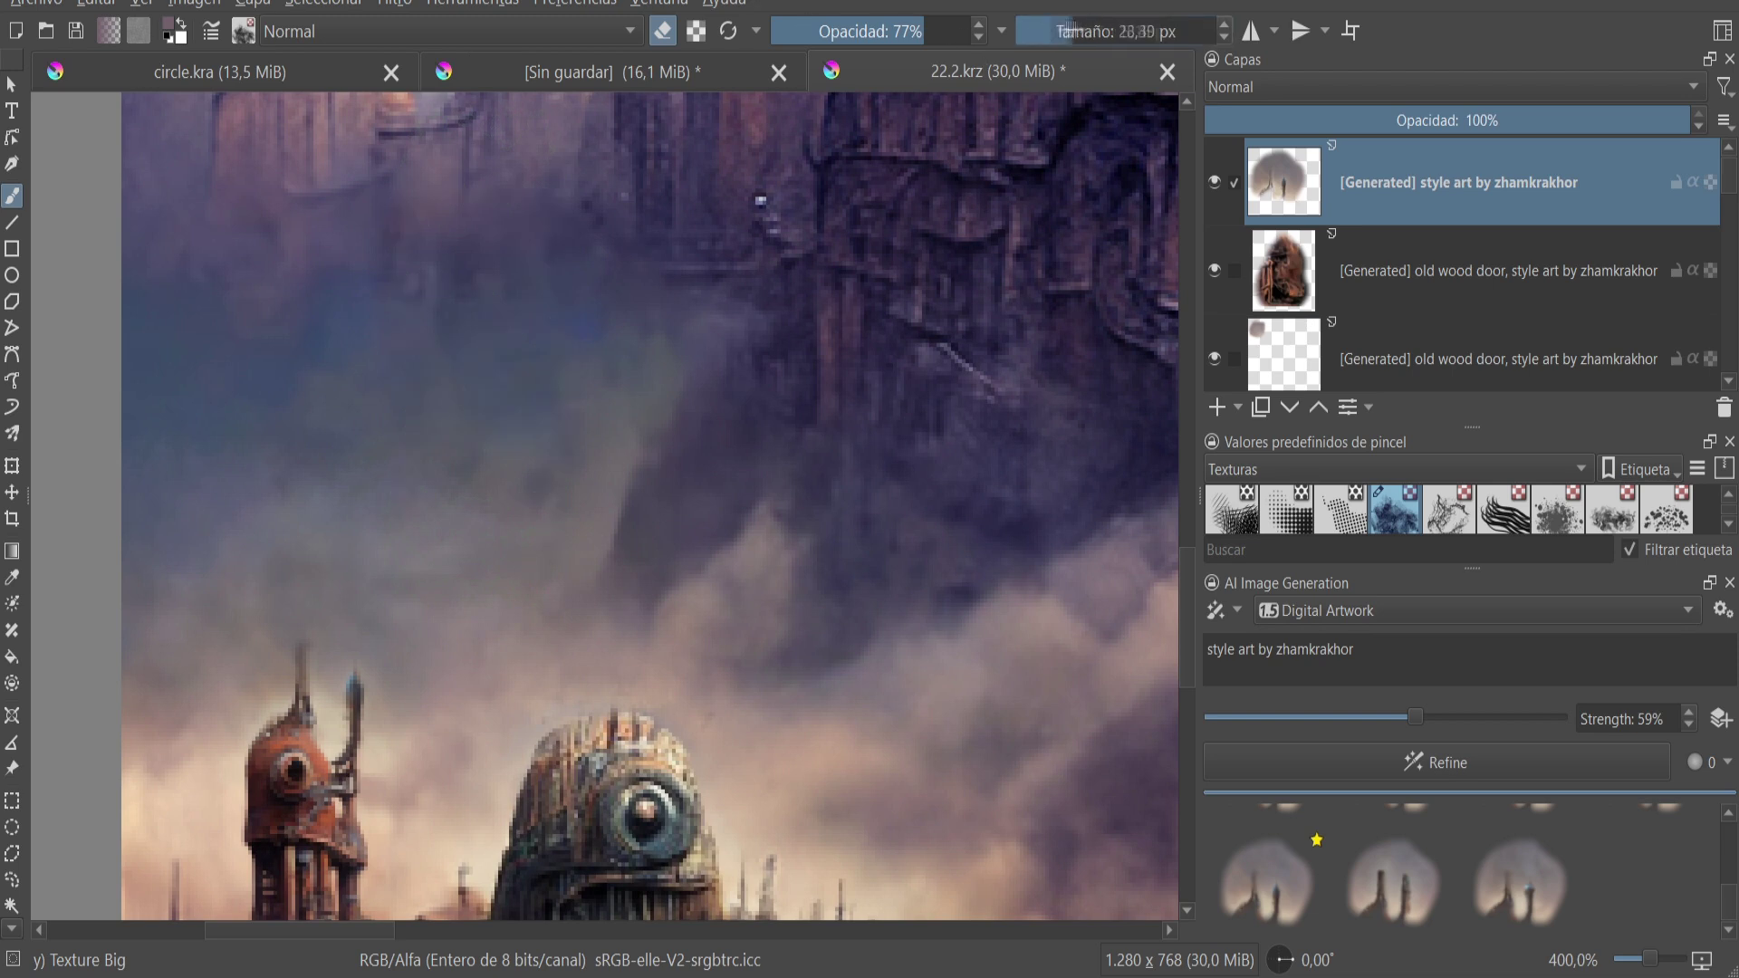
drag(369, 690, 358, 693)
key(ctrl+z)
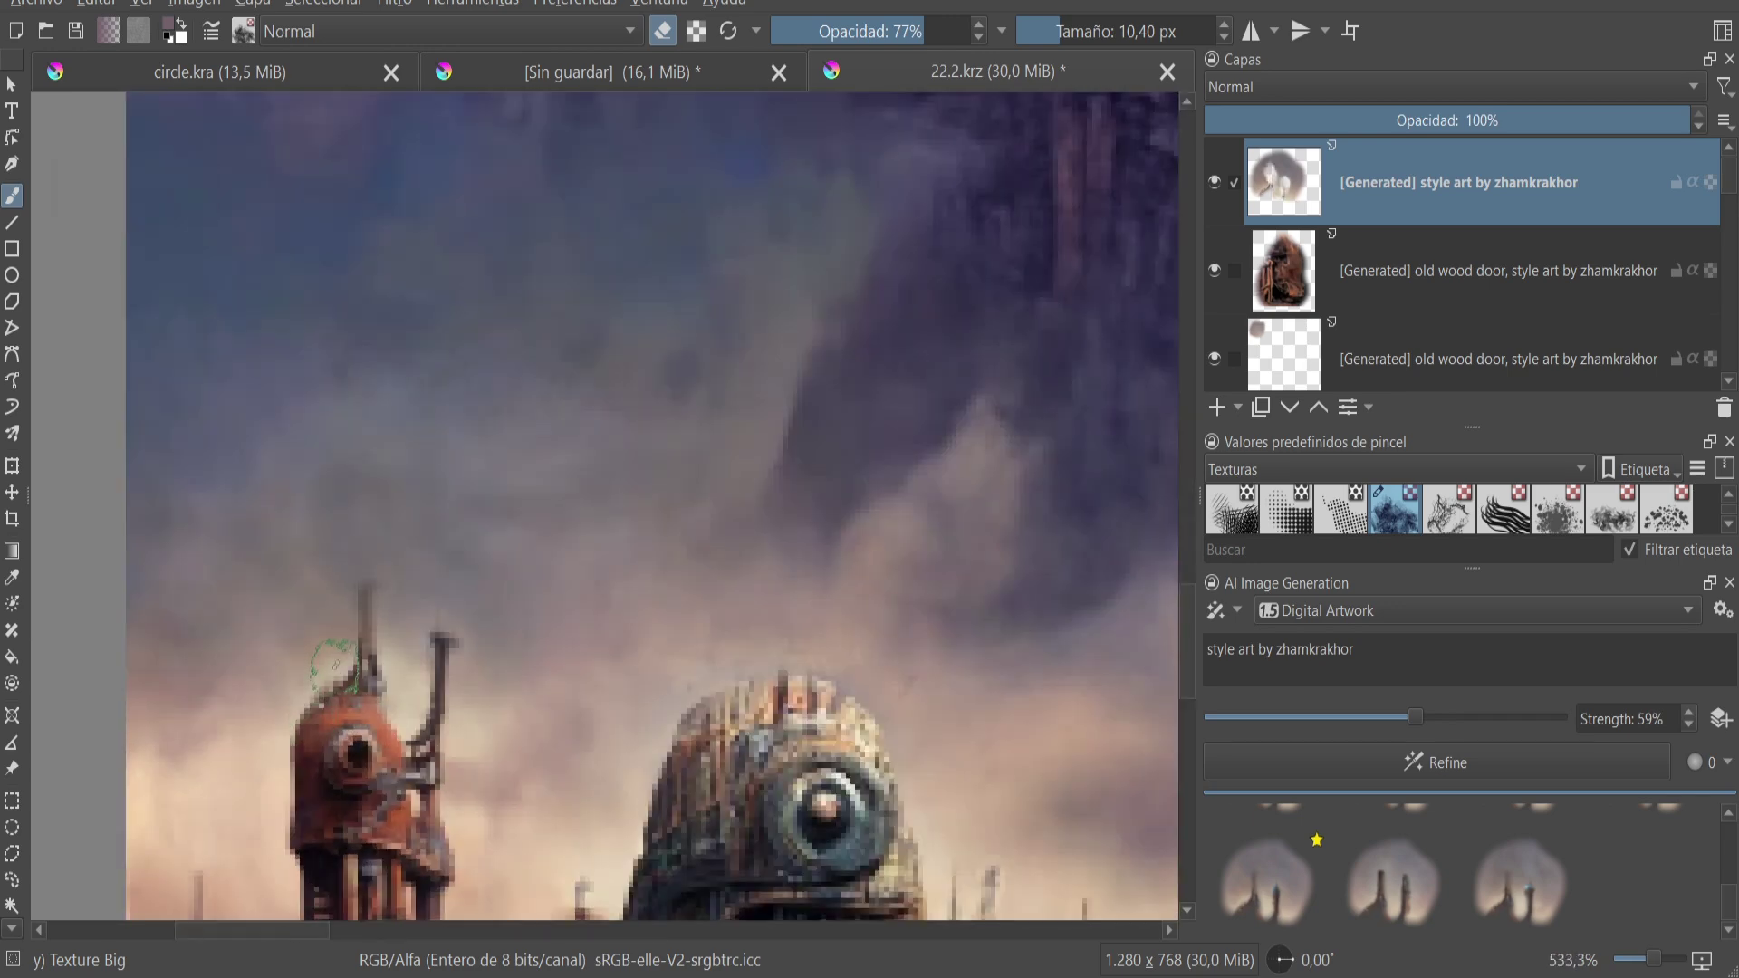
scroll(440, 666, up, 3)
key(bracketleft)
key(bracketleft)
key(bracketleft)
mouse_move(525, 675)
mouse_down()
mouse_move(561, 661)
mouse_move(497, 761)
mouse_up()
drag(380, 616, 389, 693)
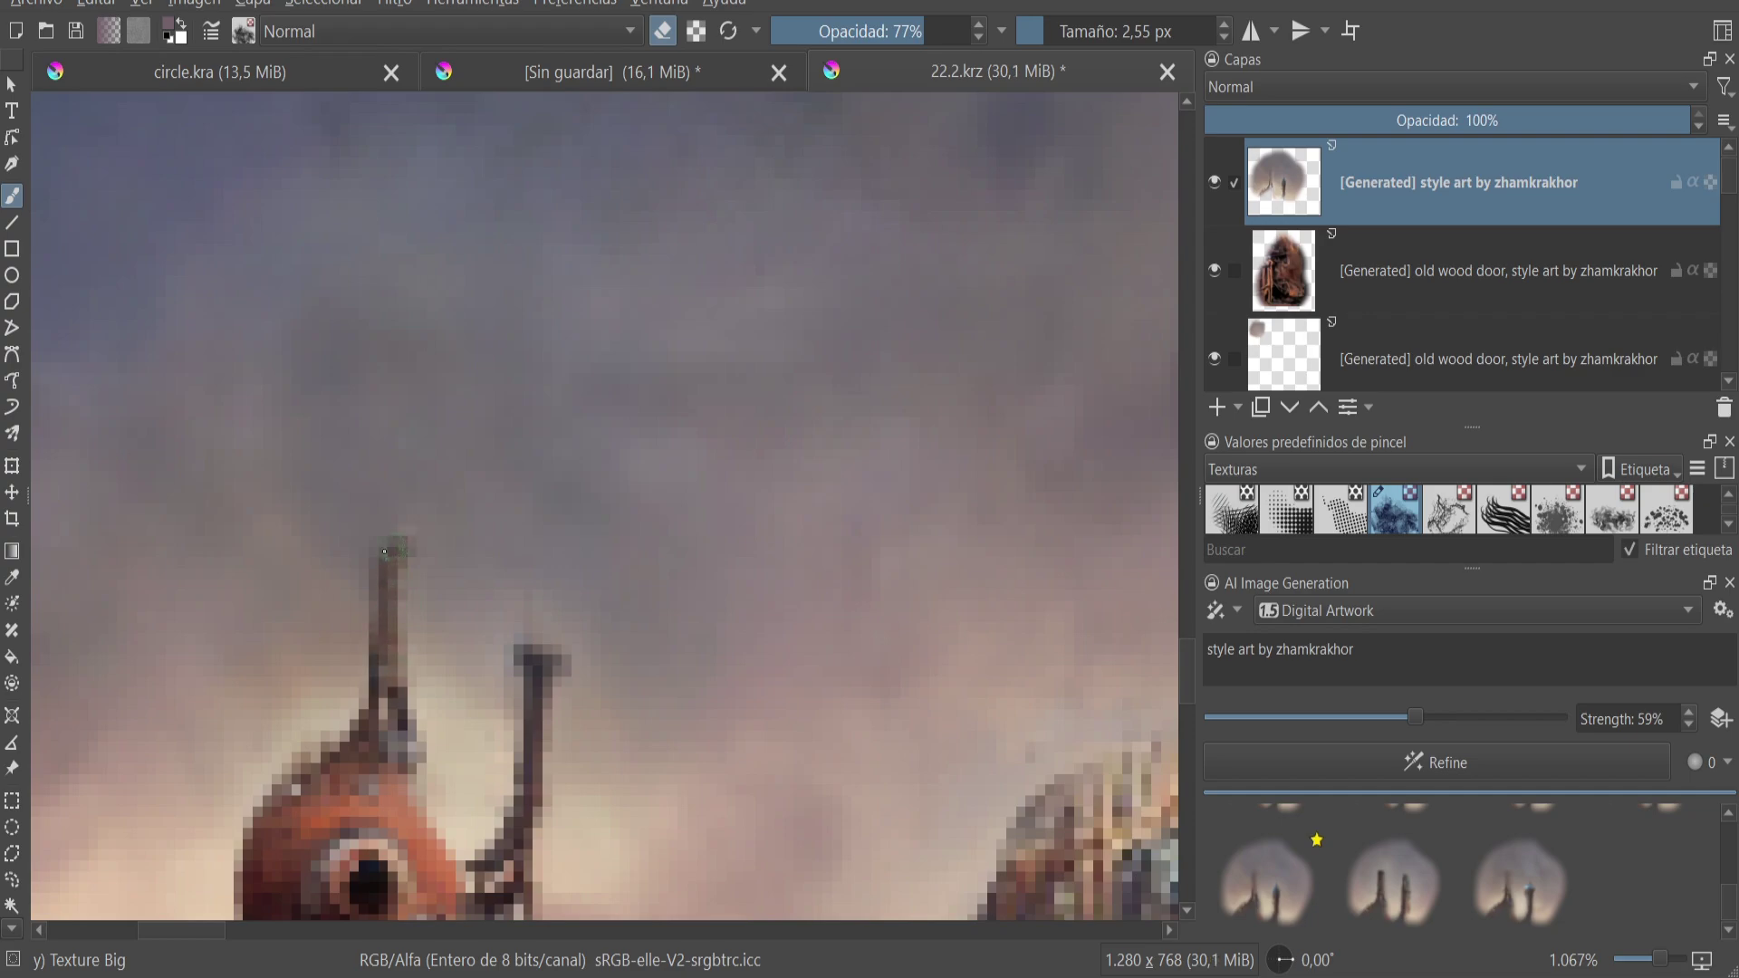
scroll(356, 547, down, 5)
scroll(543, 453, down, 3)
scroll(724, 381, down, 2)
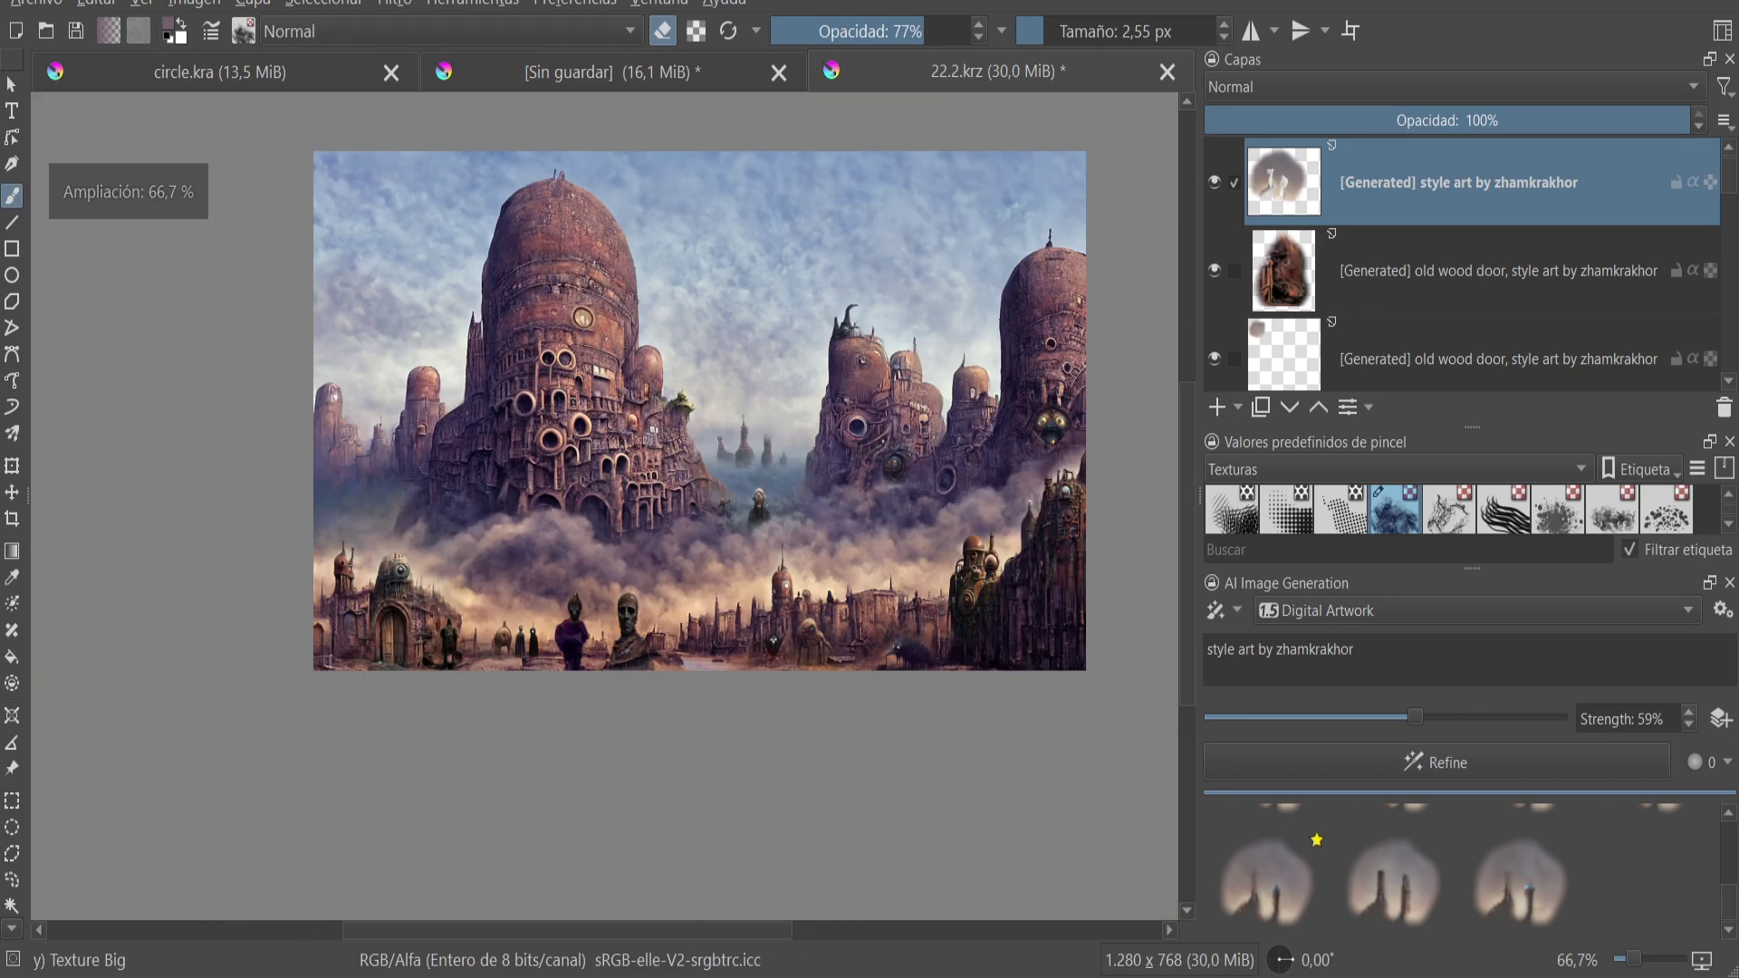
scroll(943, 315, down, 2)
scroll(943, 316, up, 2)
- Lasso a sky patch, prepend 'steampunk airship,' to the prompt, and generate at 87% strength
drag(1415, 717, 1506, 721)
drag(1021, 308, 1012, 220)
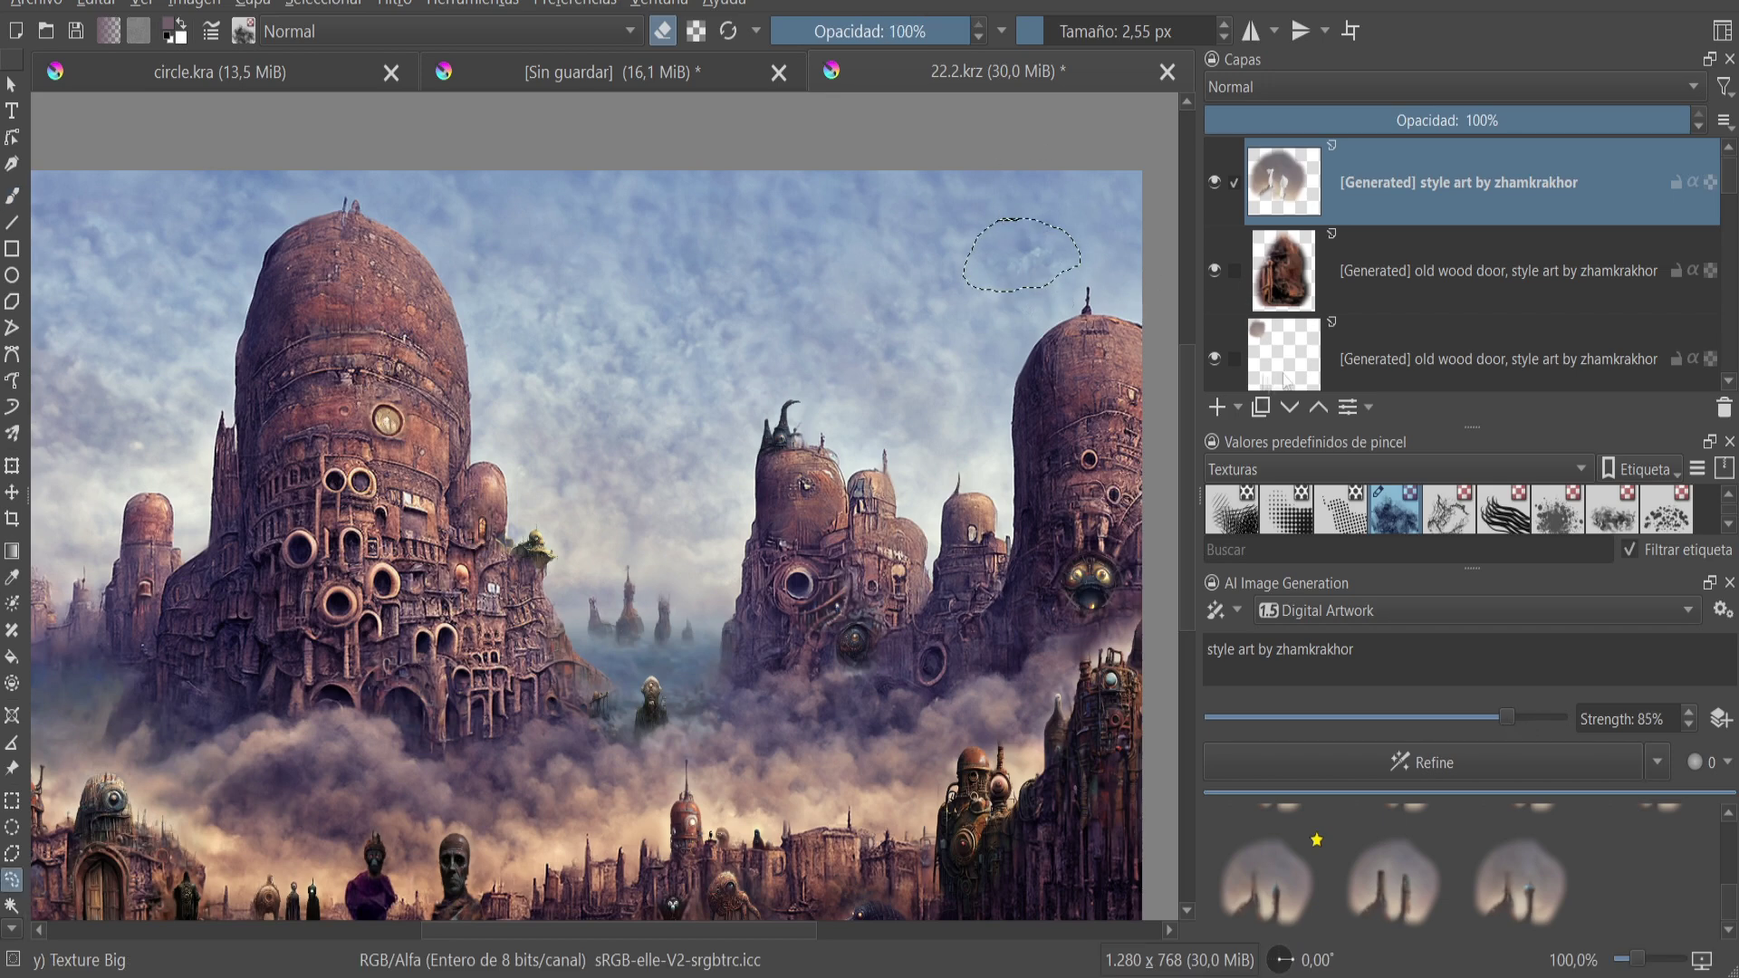
text(steampunk airship,)
key(shift+Return)
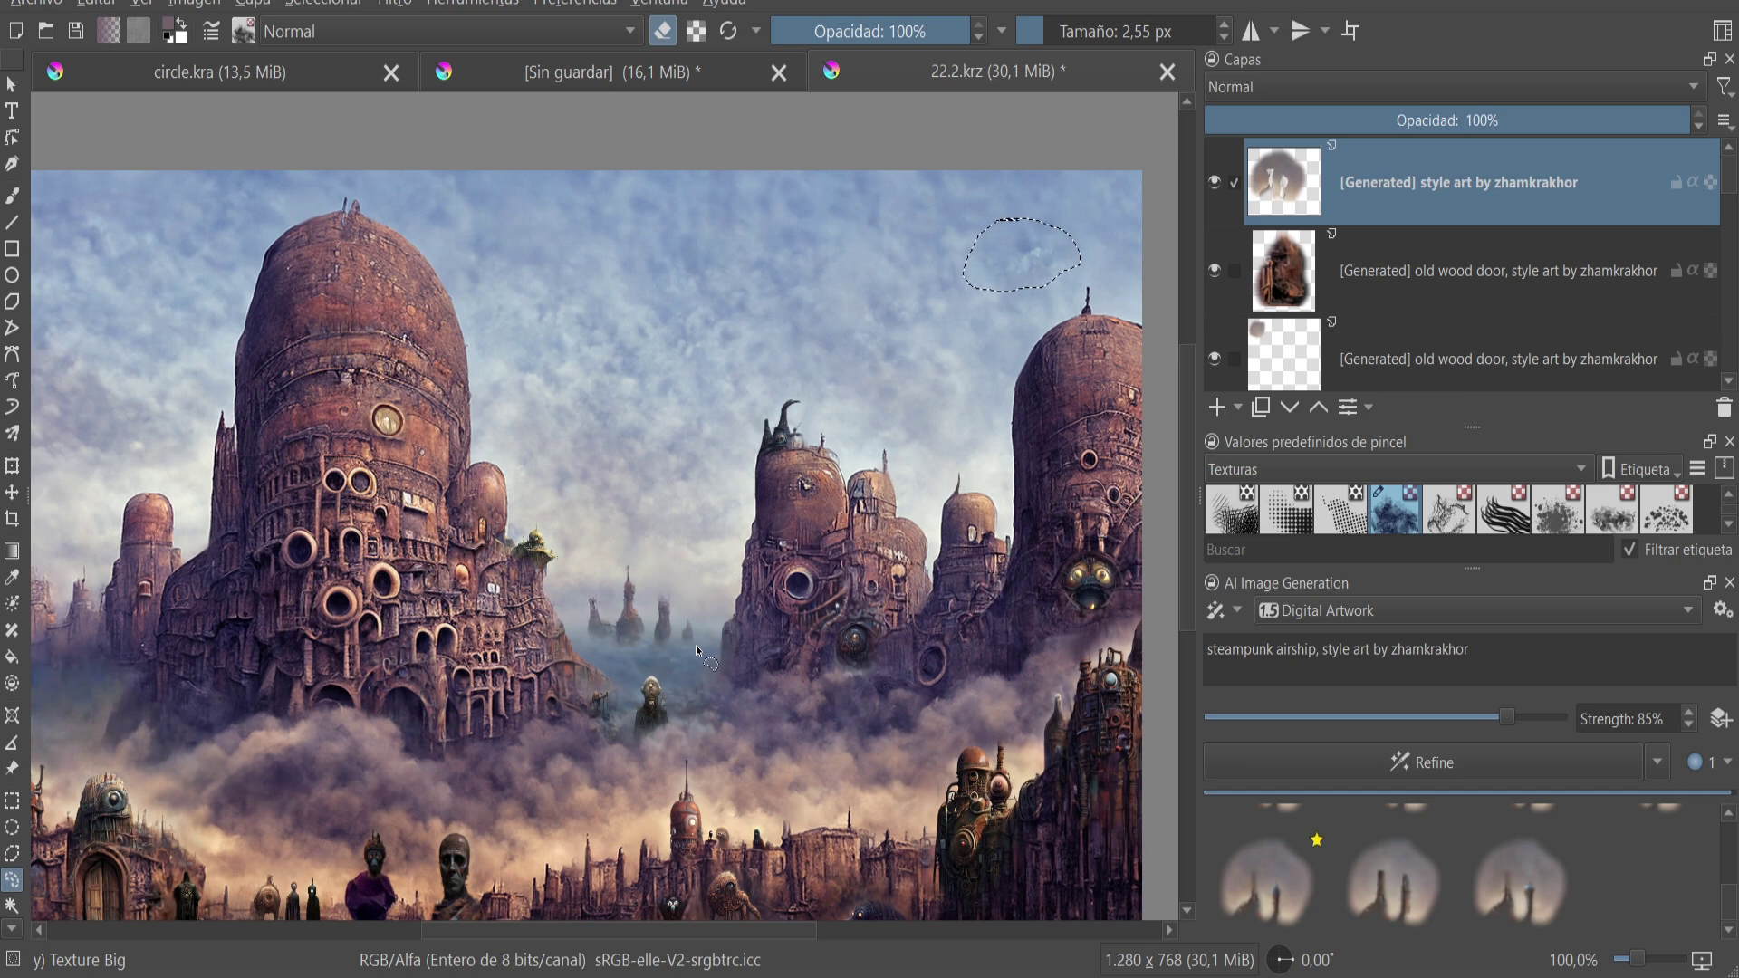
- Regenerate in a larger cloud-shaped sky area and apply an airship result as a layer
scroll(1032, 245, up, 3)
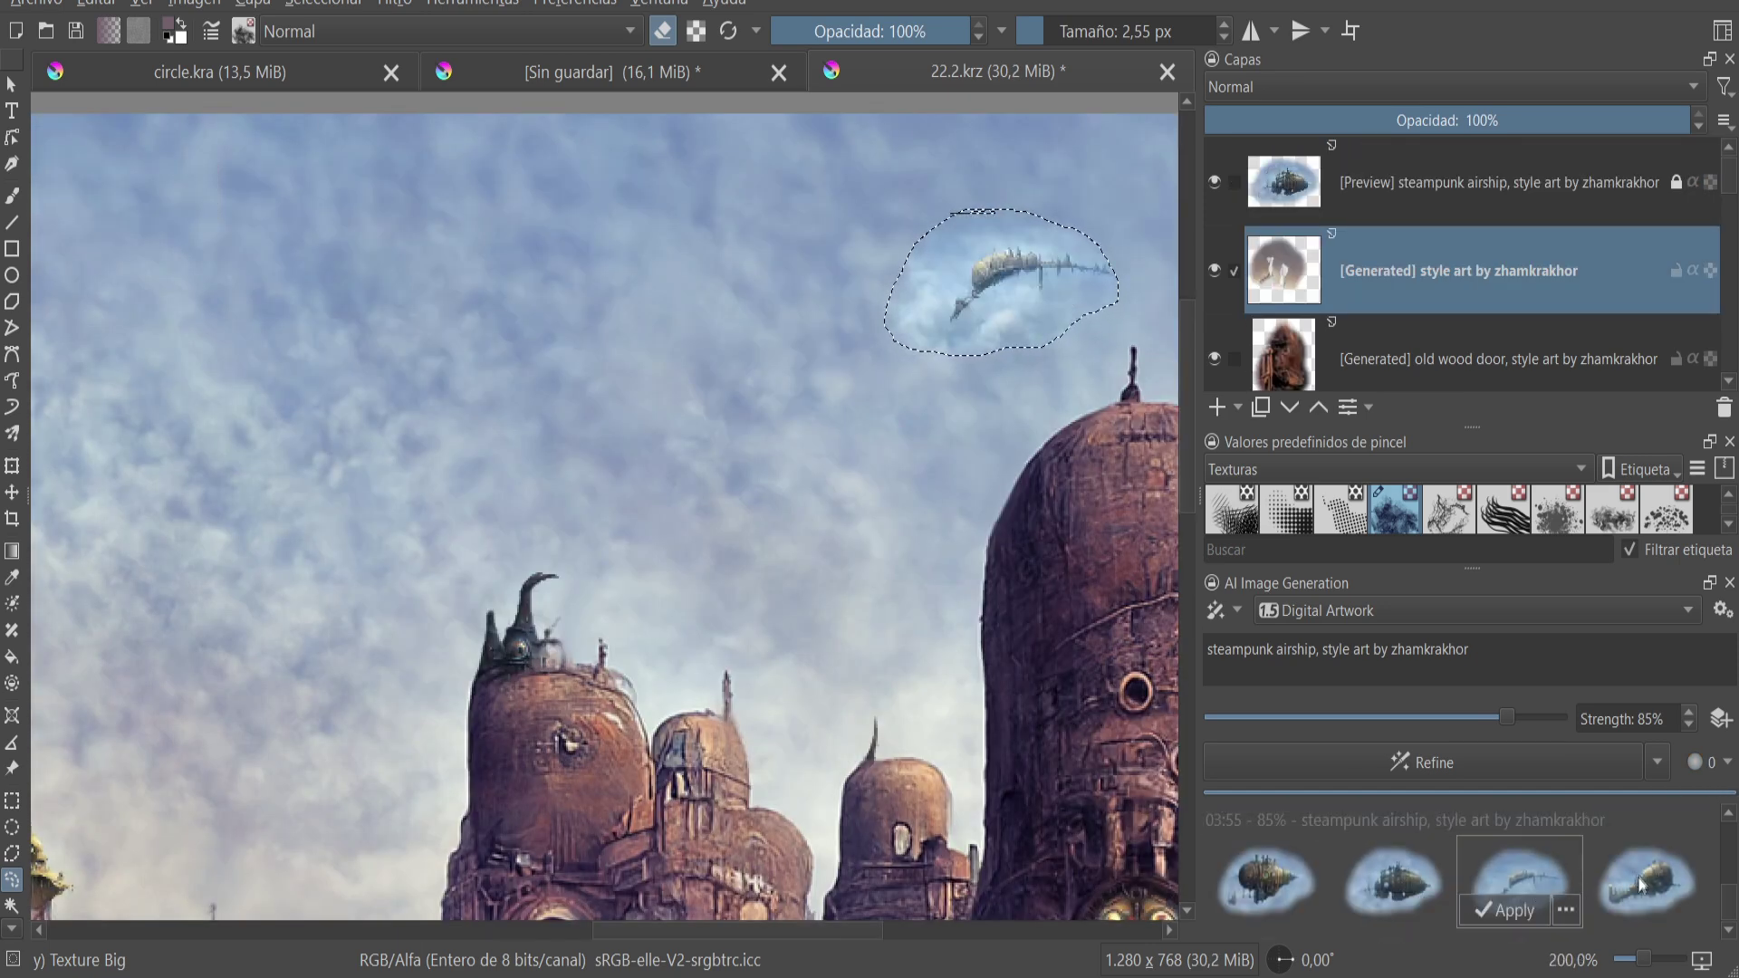
drag(831, 441, 881, 510)
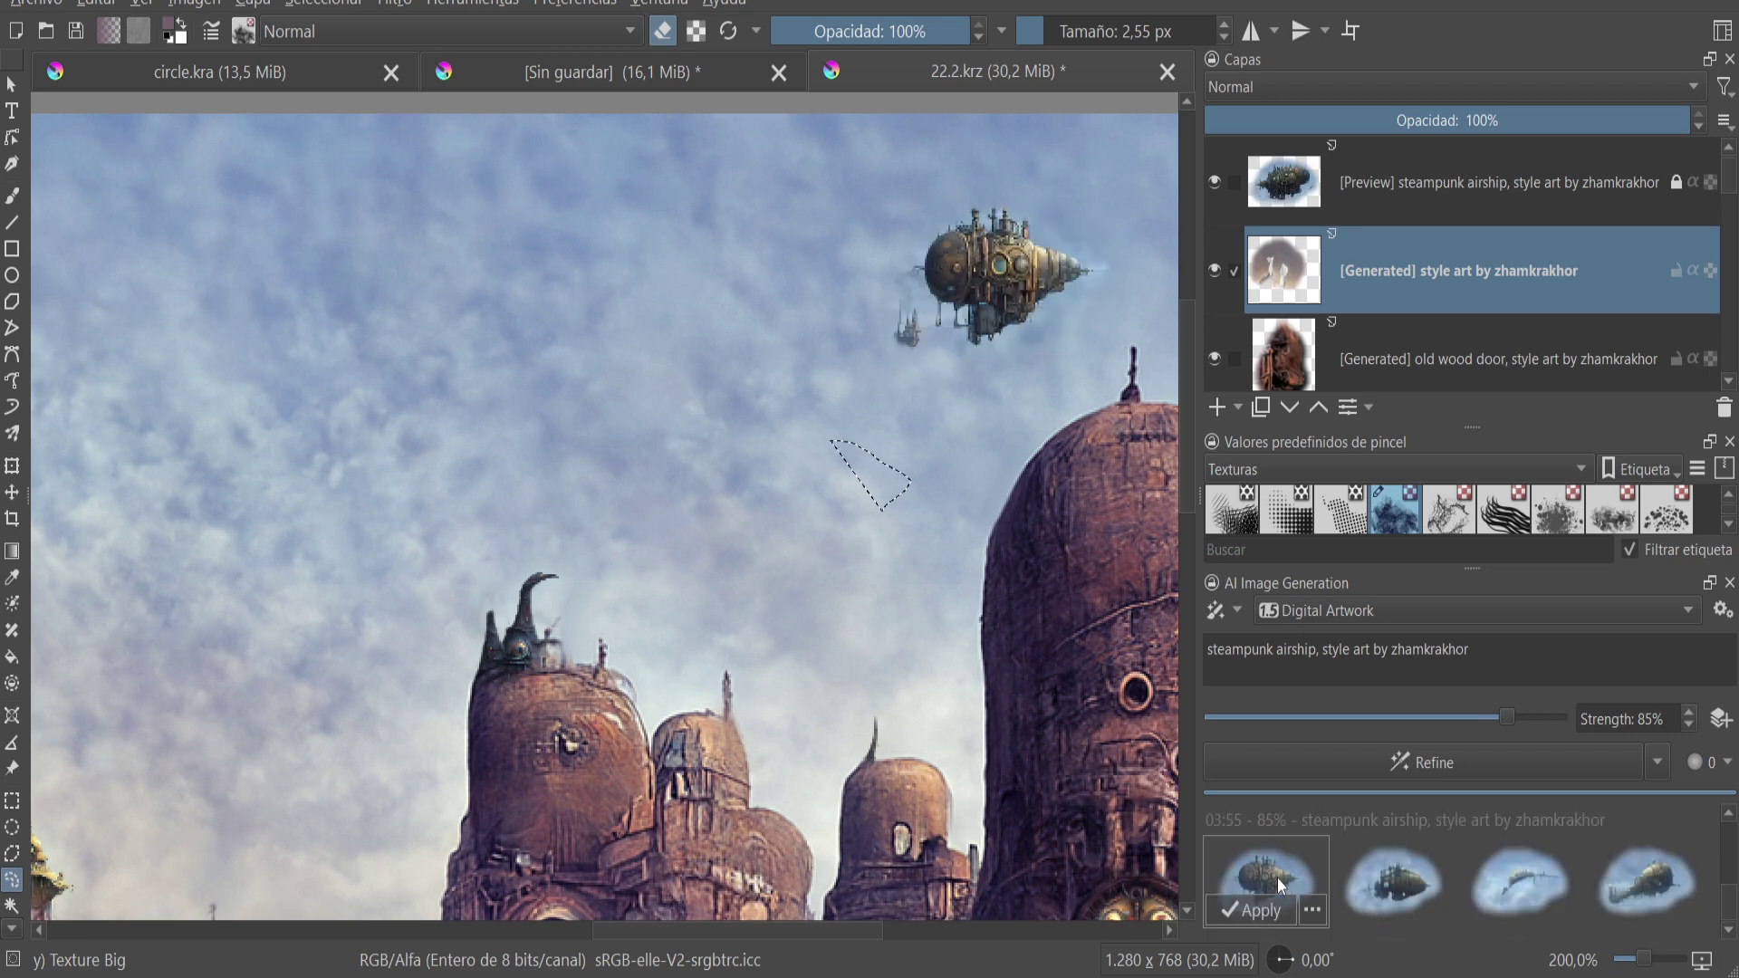
key(minus)
key(minus)
key(minus)
scroll(1450, 869, down, 2)
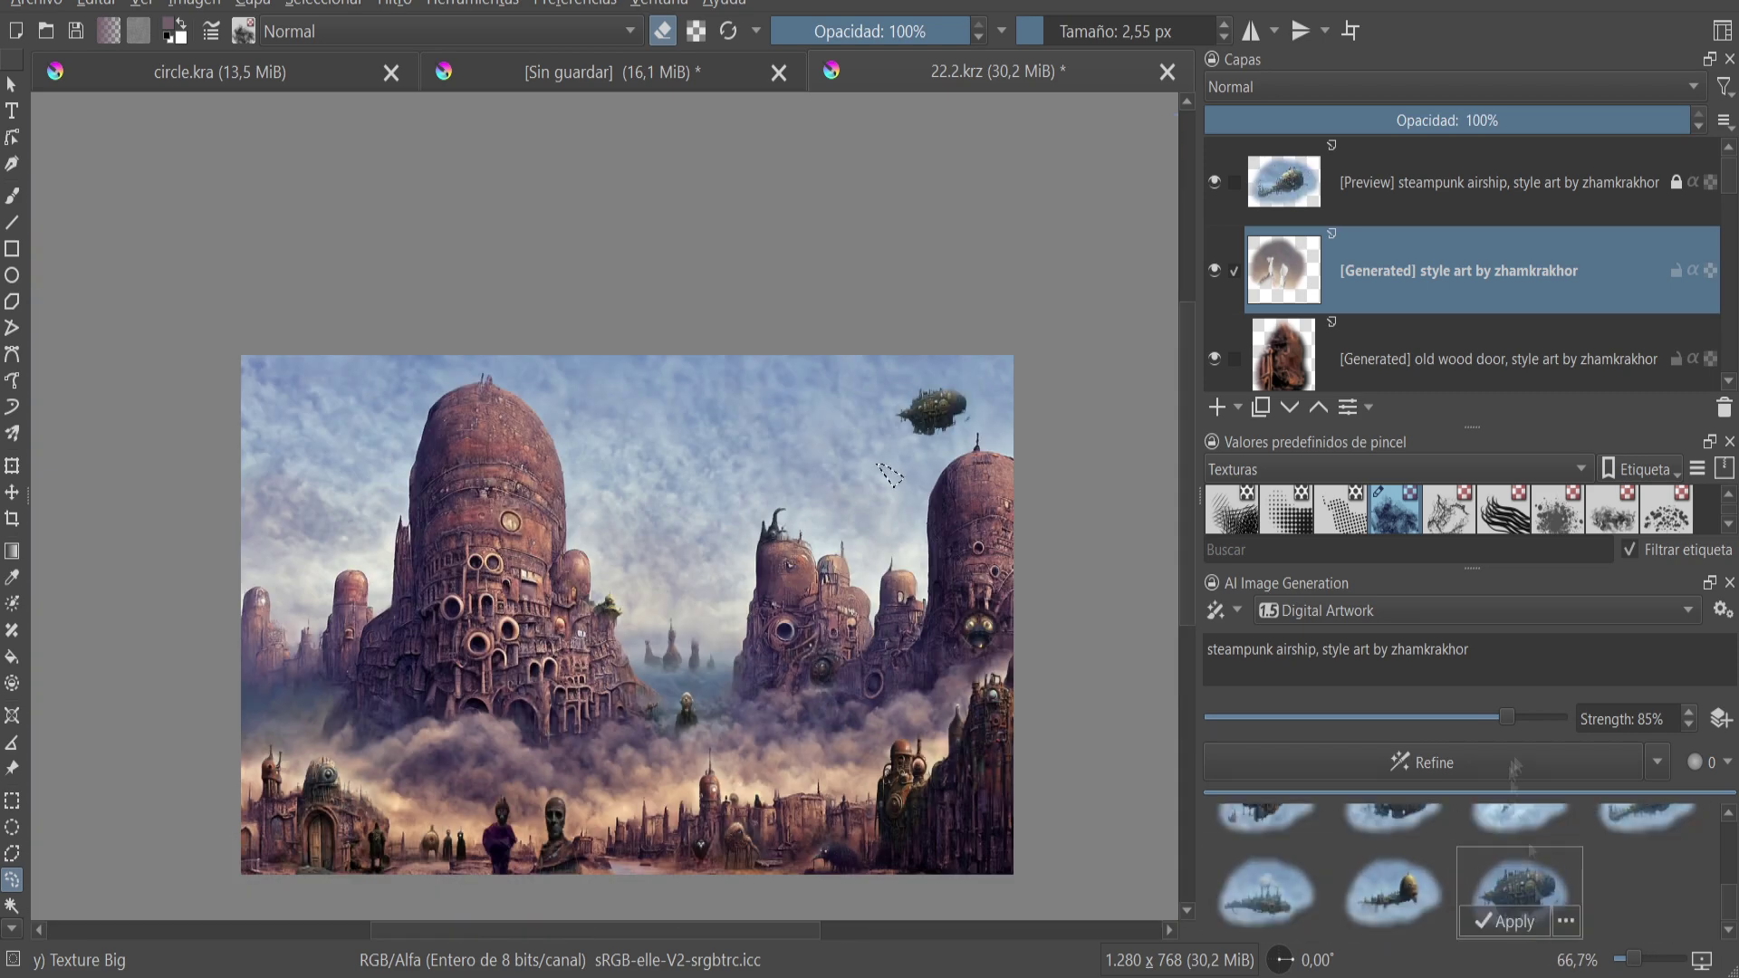
click(1461, 770)
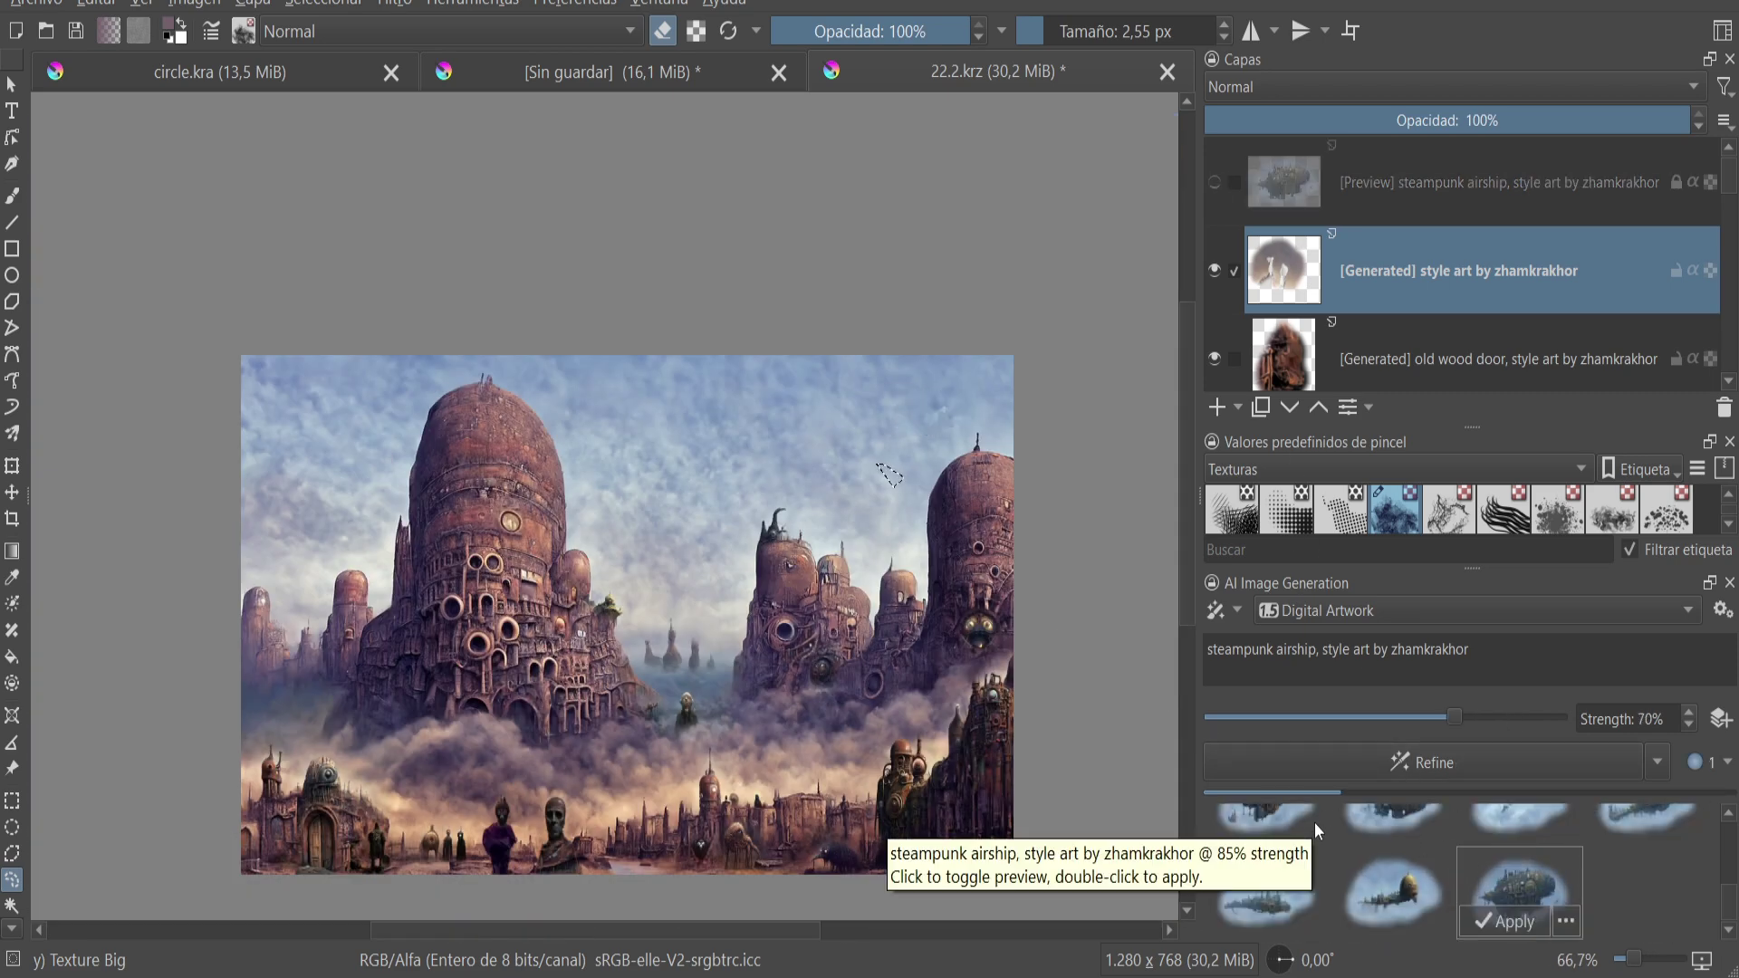
drag(877, 464, 815, 372)
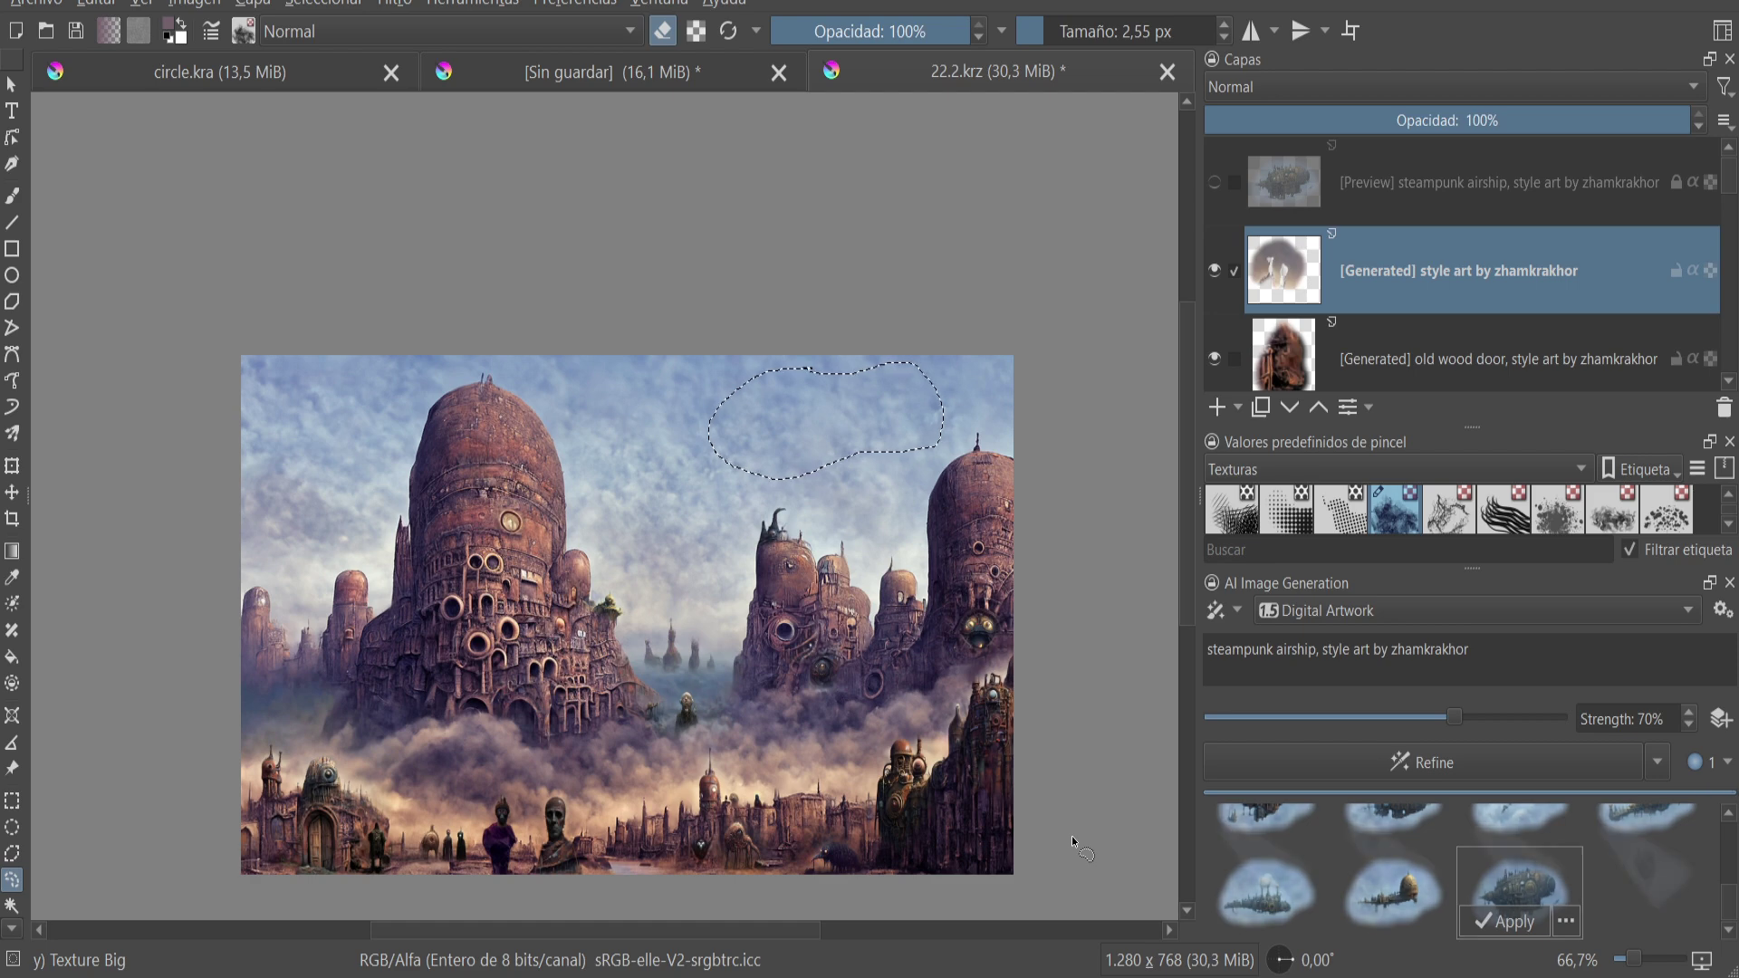
scroll(1026, 528, up, 2)
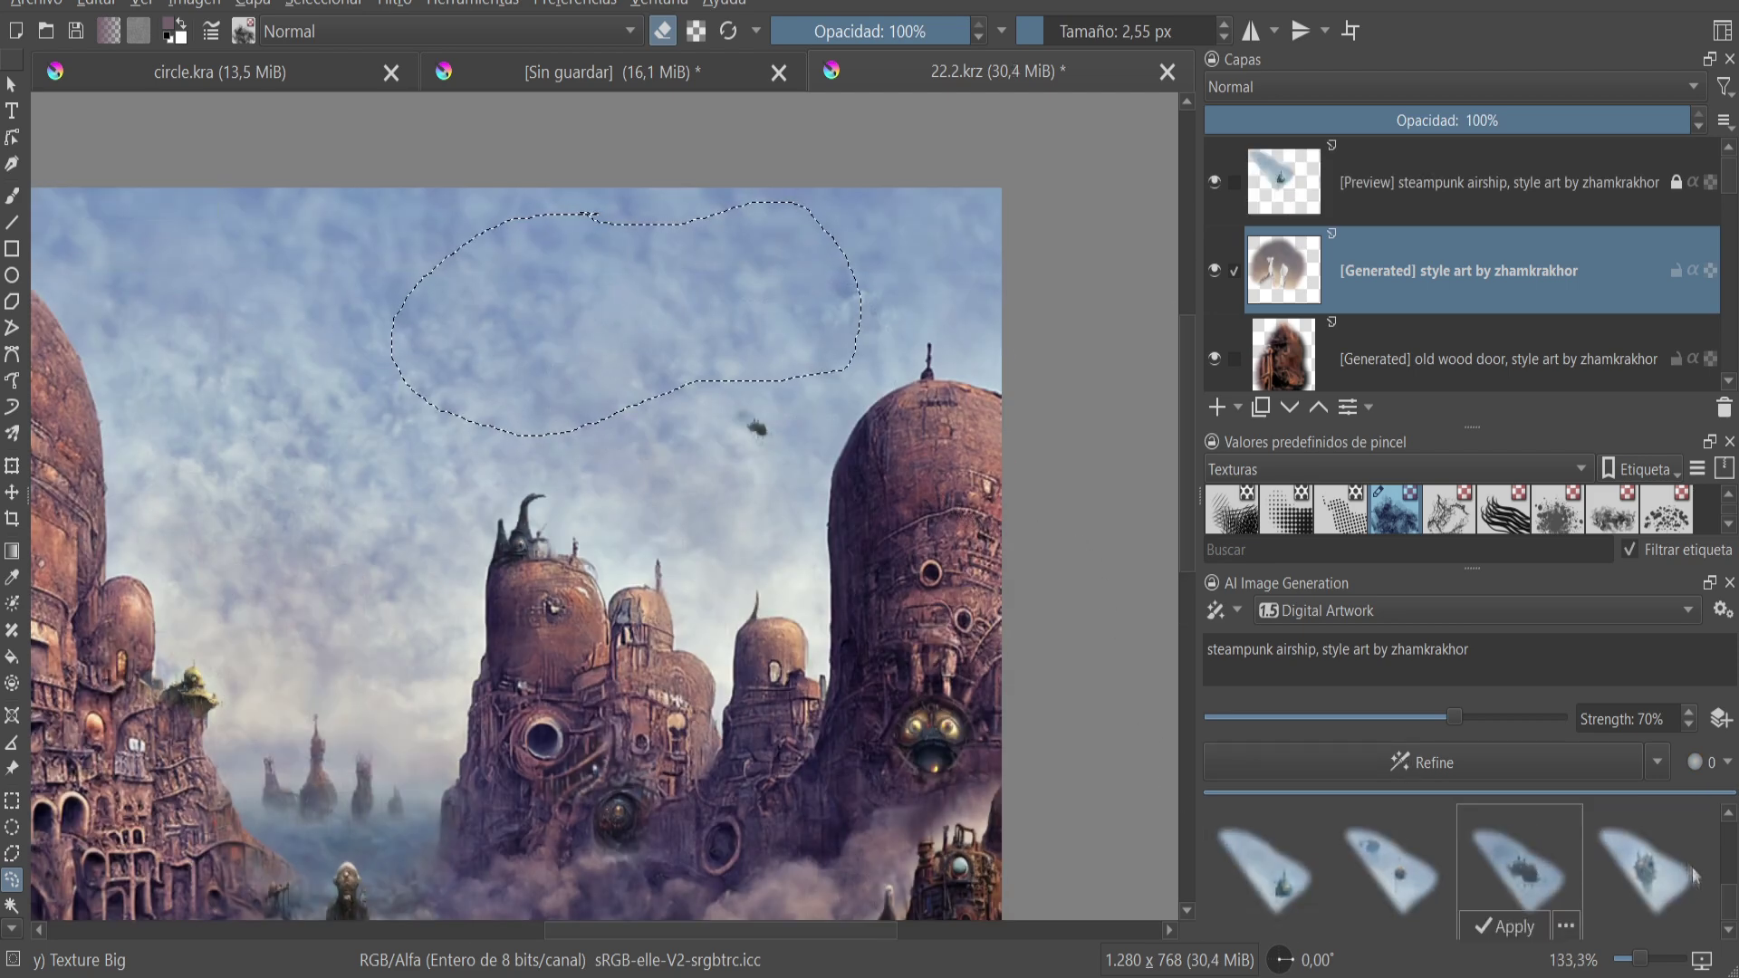
click(1249, 926)
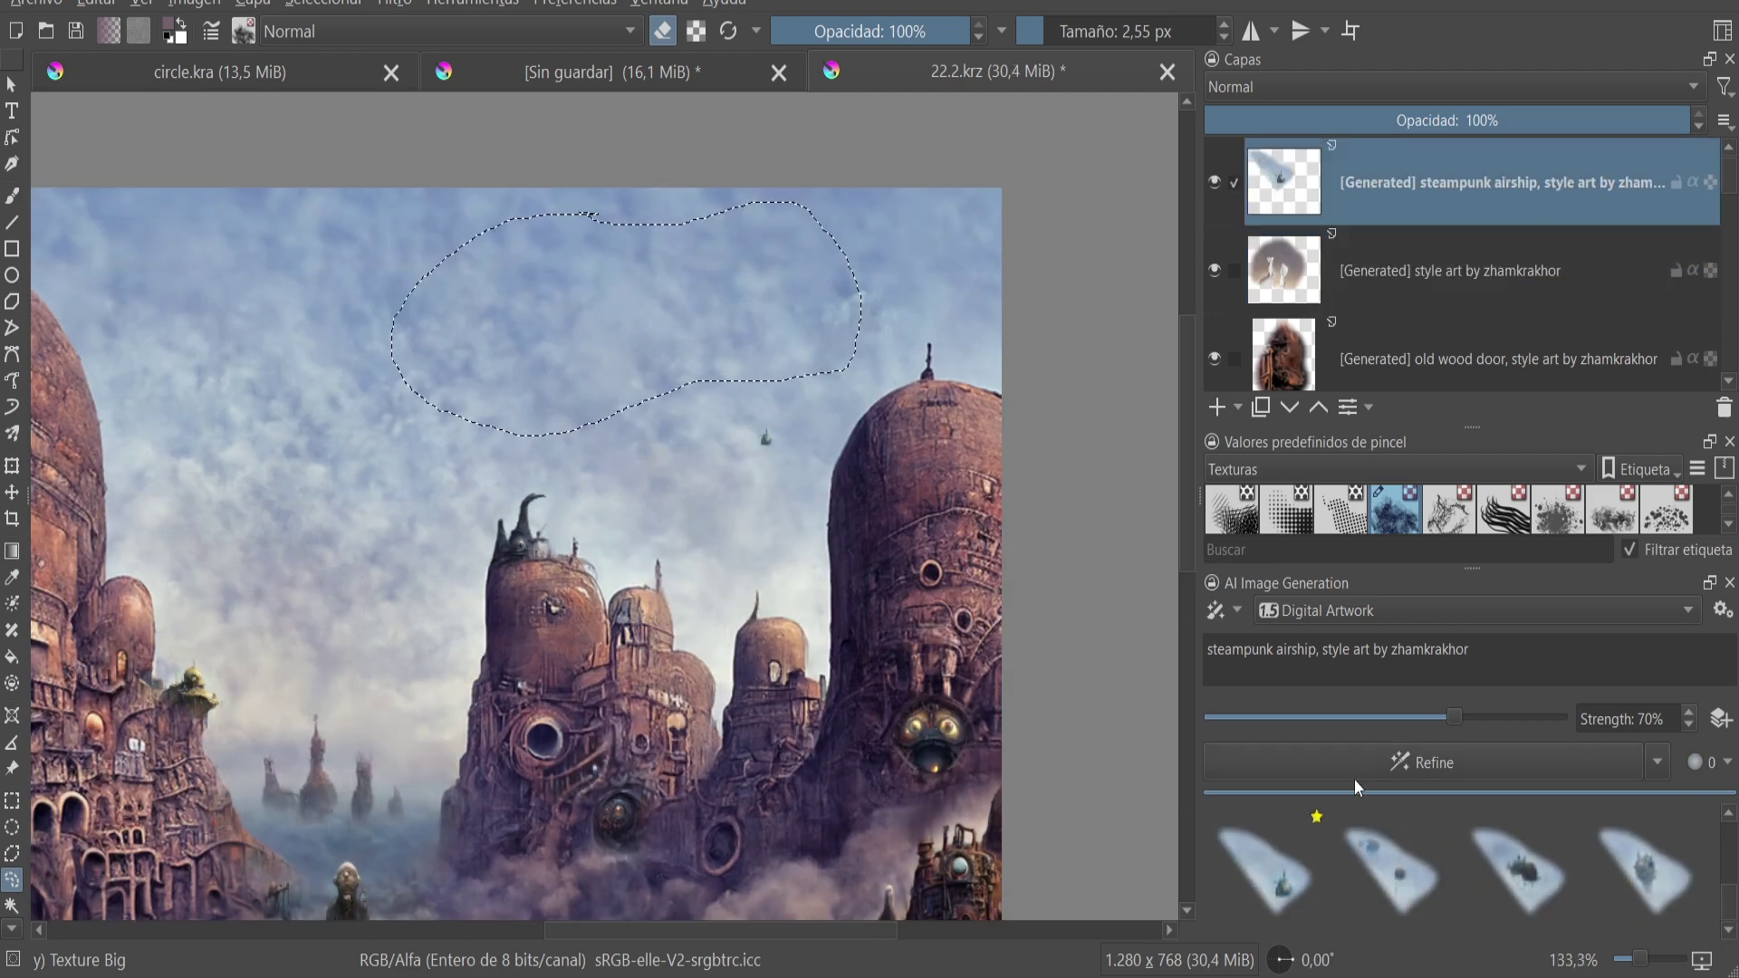
- Generate another batch of airships with strength raised to 87%
click(1355, 779)
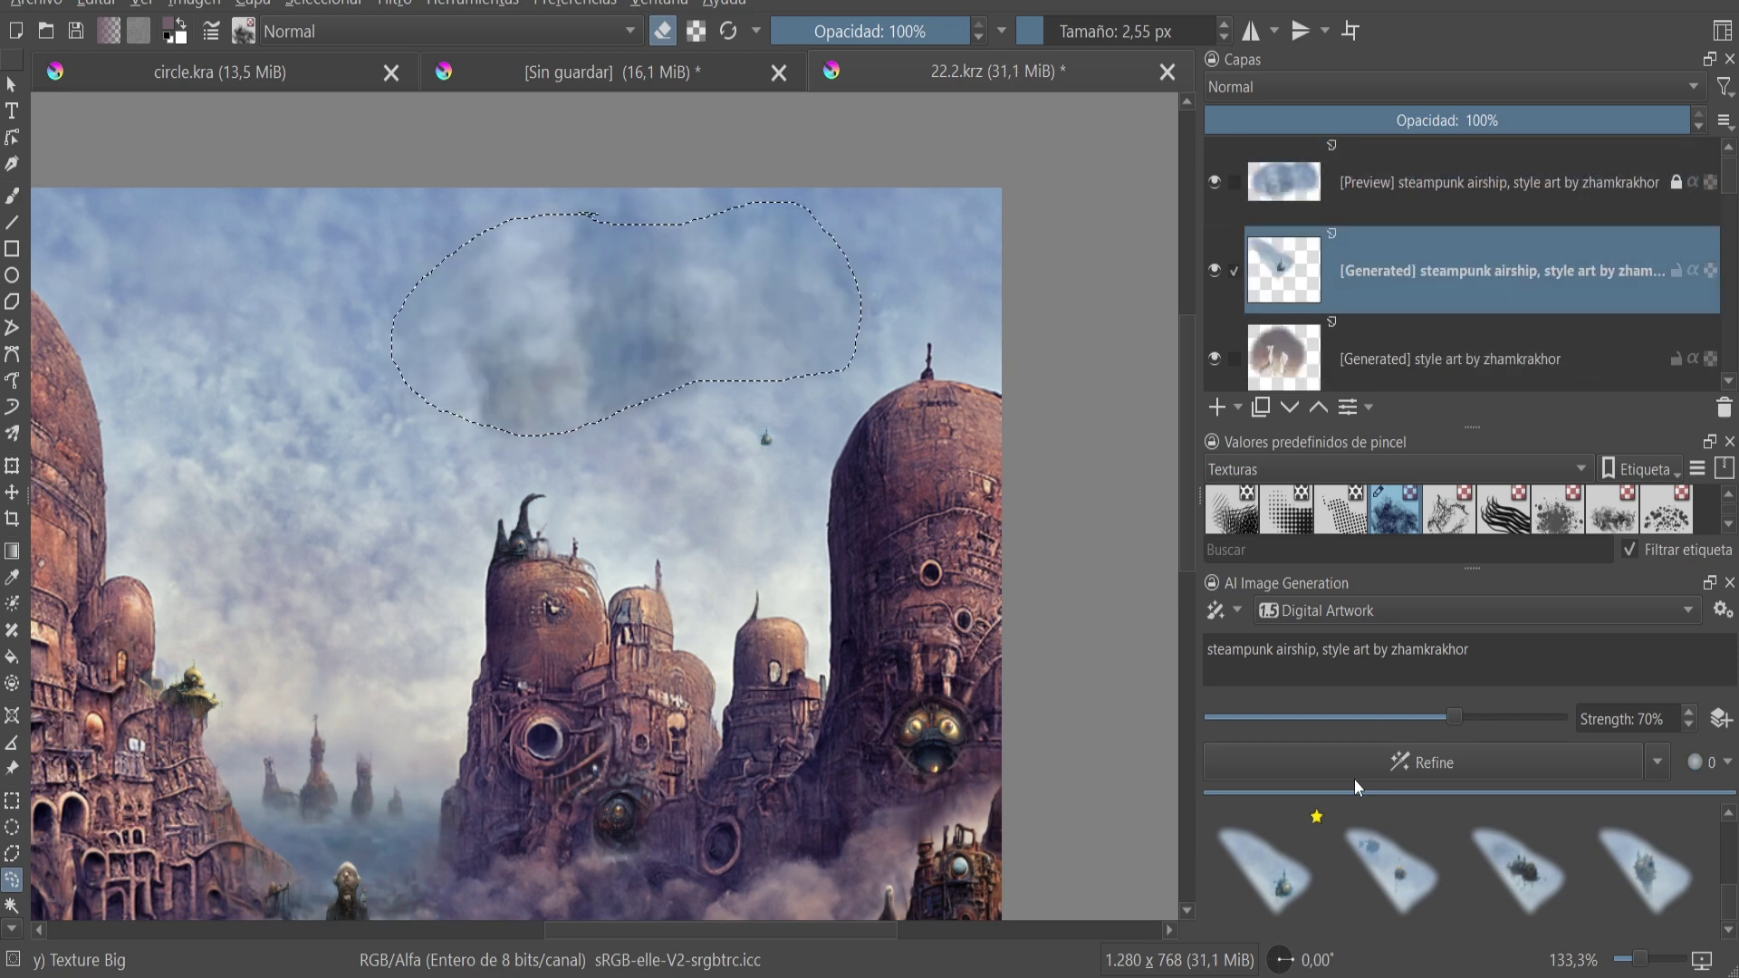
scroll(650, 554, down, 2)
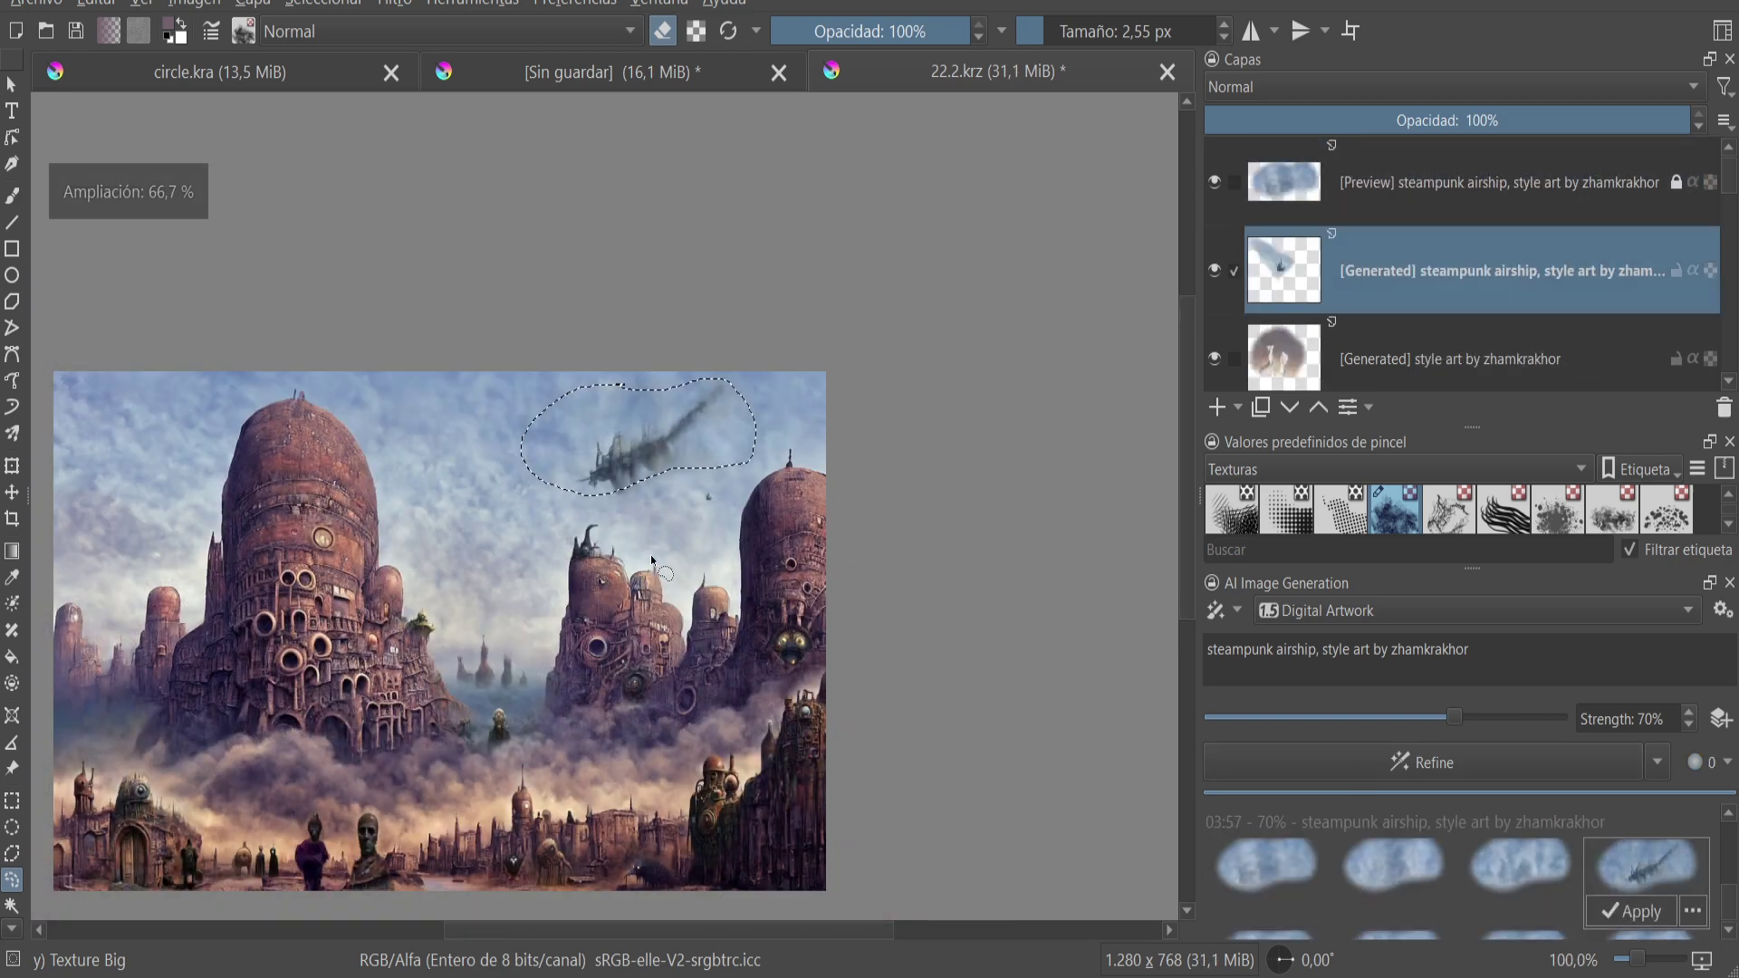
drag(1454, 717, 1515, 718)
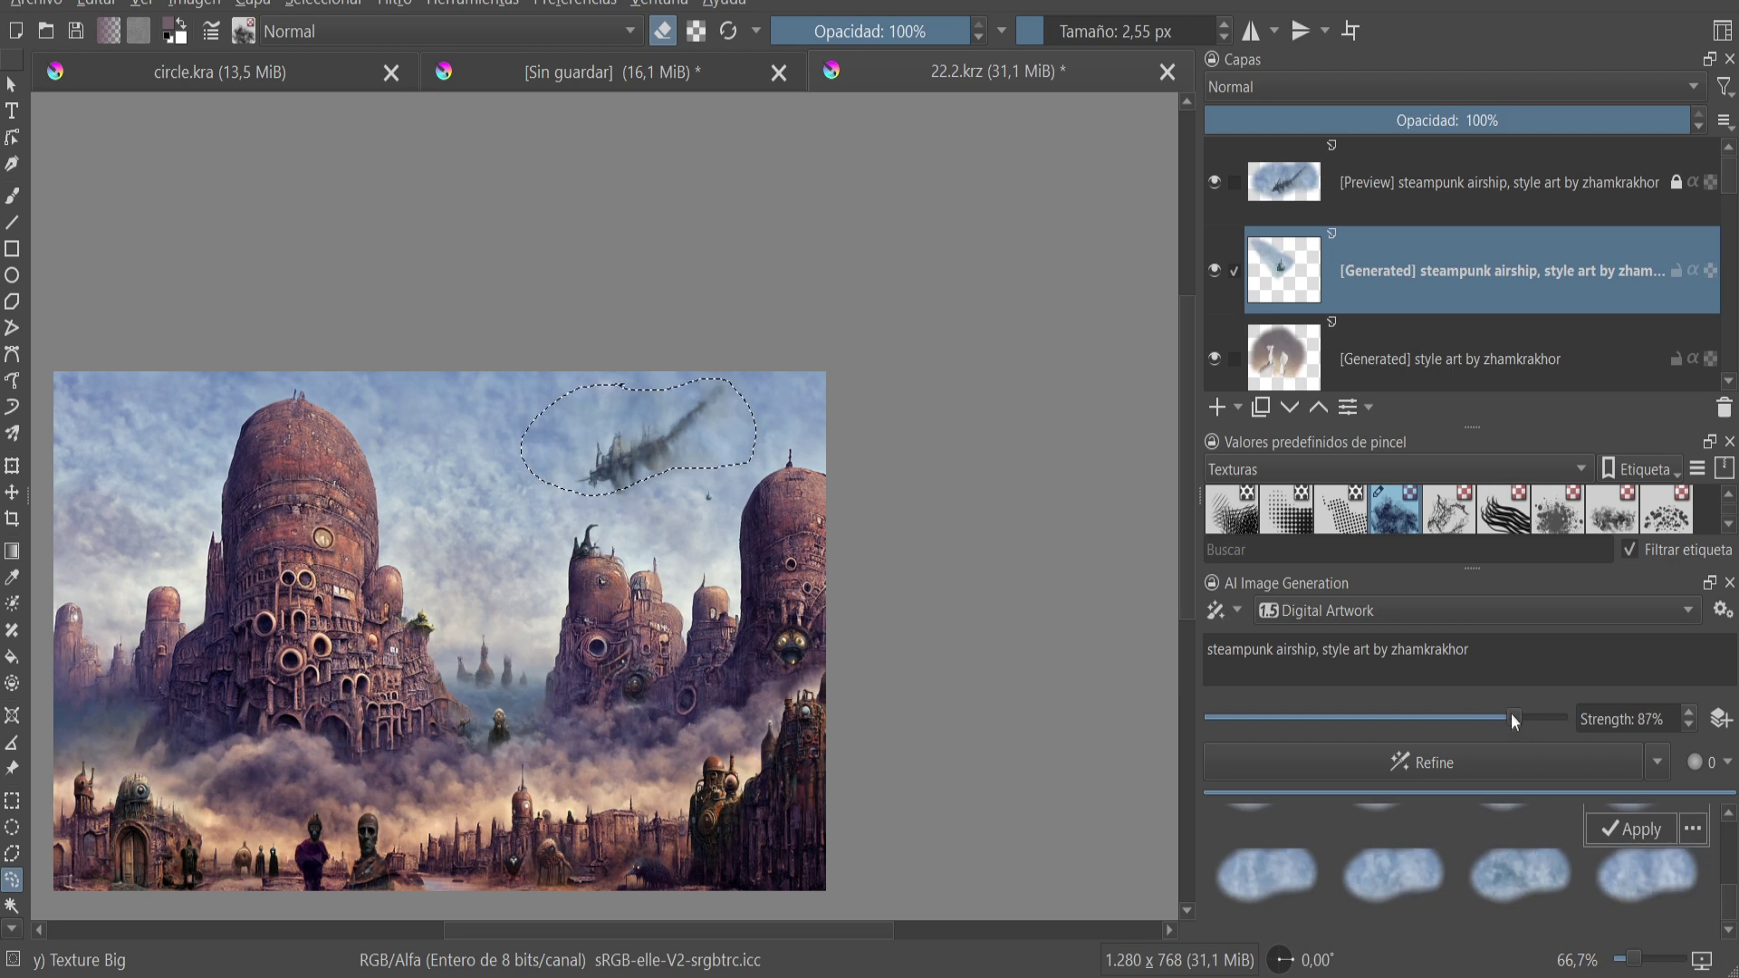
click(1335, 764)
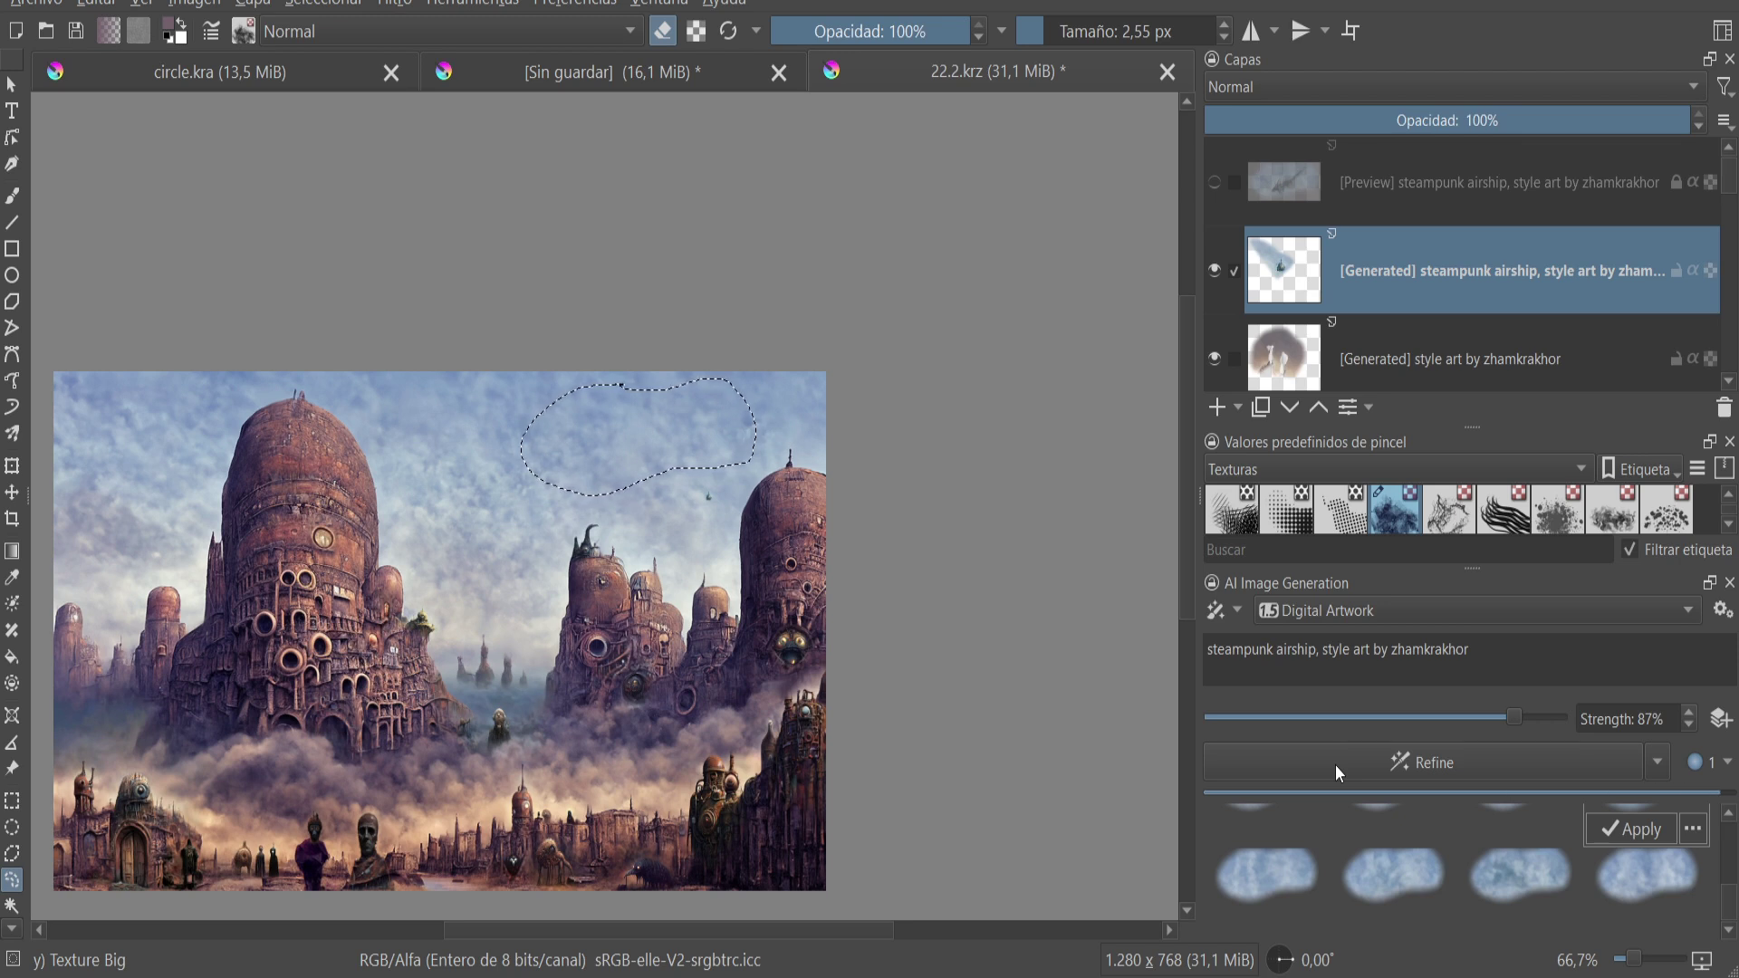
- Preview the new results and apply the balloon airship as a layer
click(1392, 860)
click(1522, 861)
scroll(1521, 870, down, 1)
click(1392, 872)
key(1)
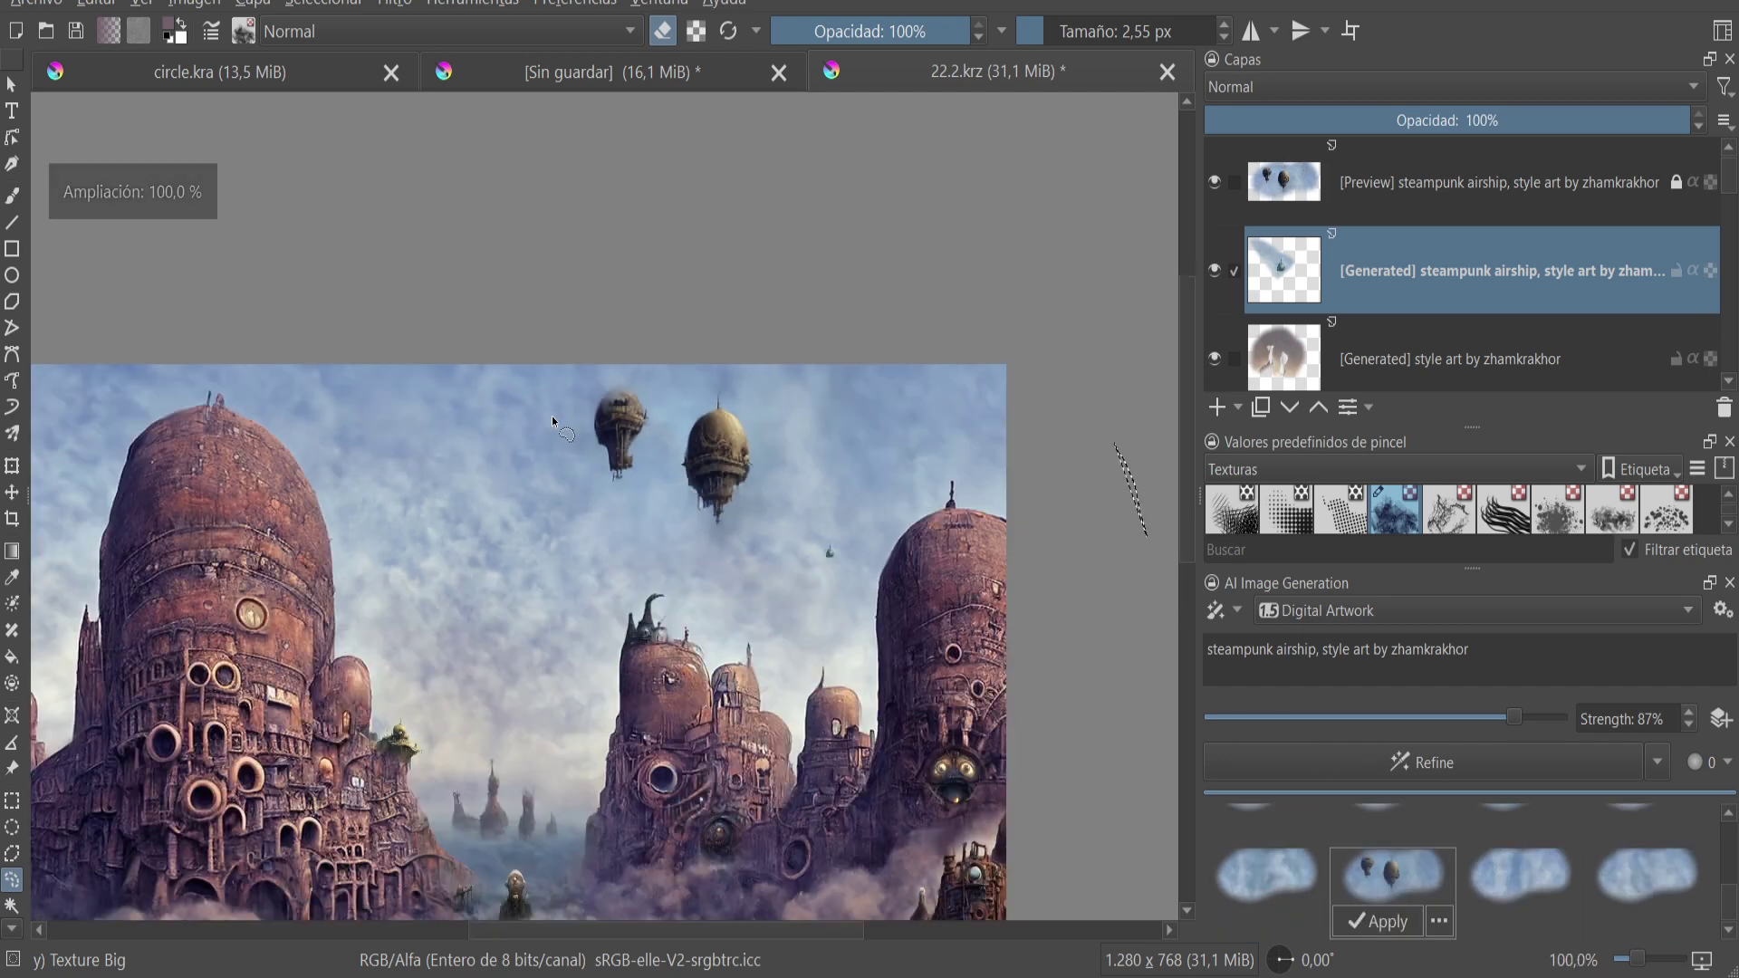
key(b)
click(1377, 922)
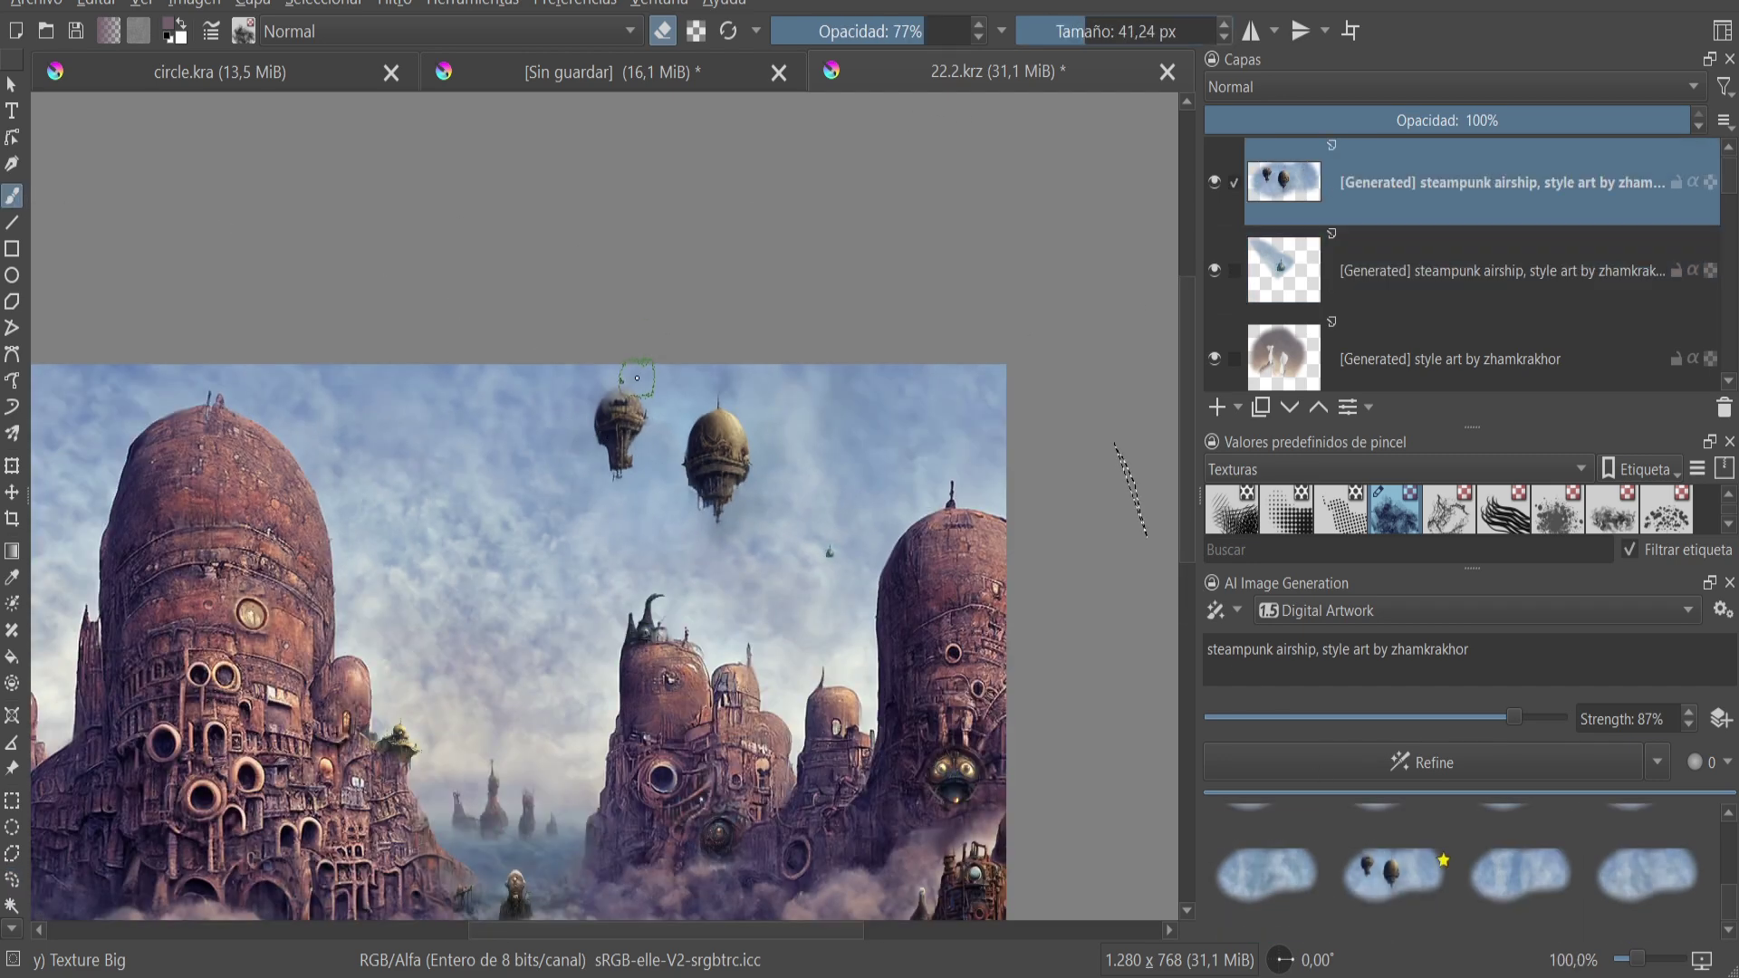
- Save the painting and outline the remaining airship for refinement
click(12, 879)
right_click(561, 376)
key(Escape)
key(b)
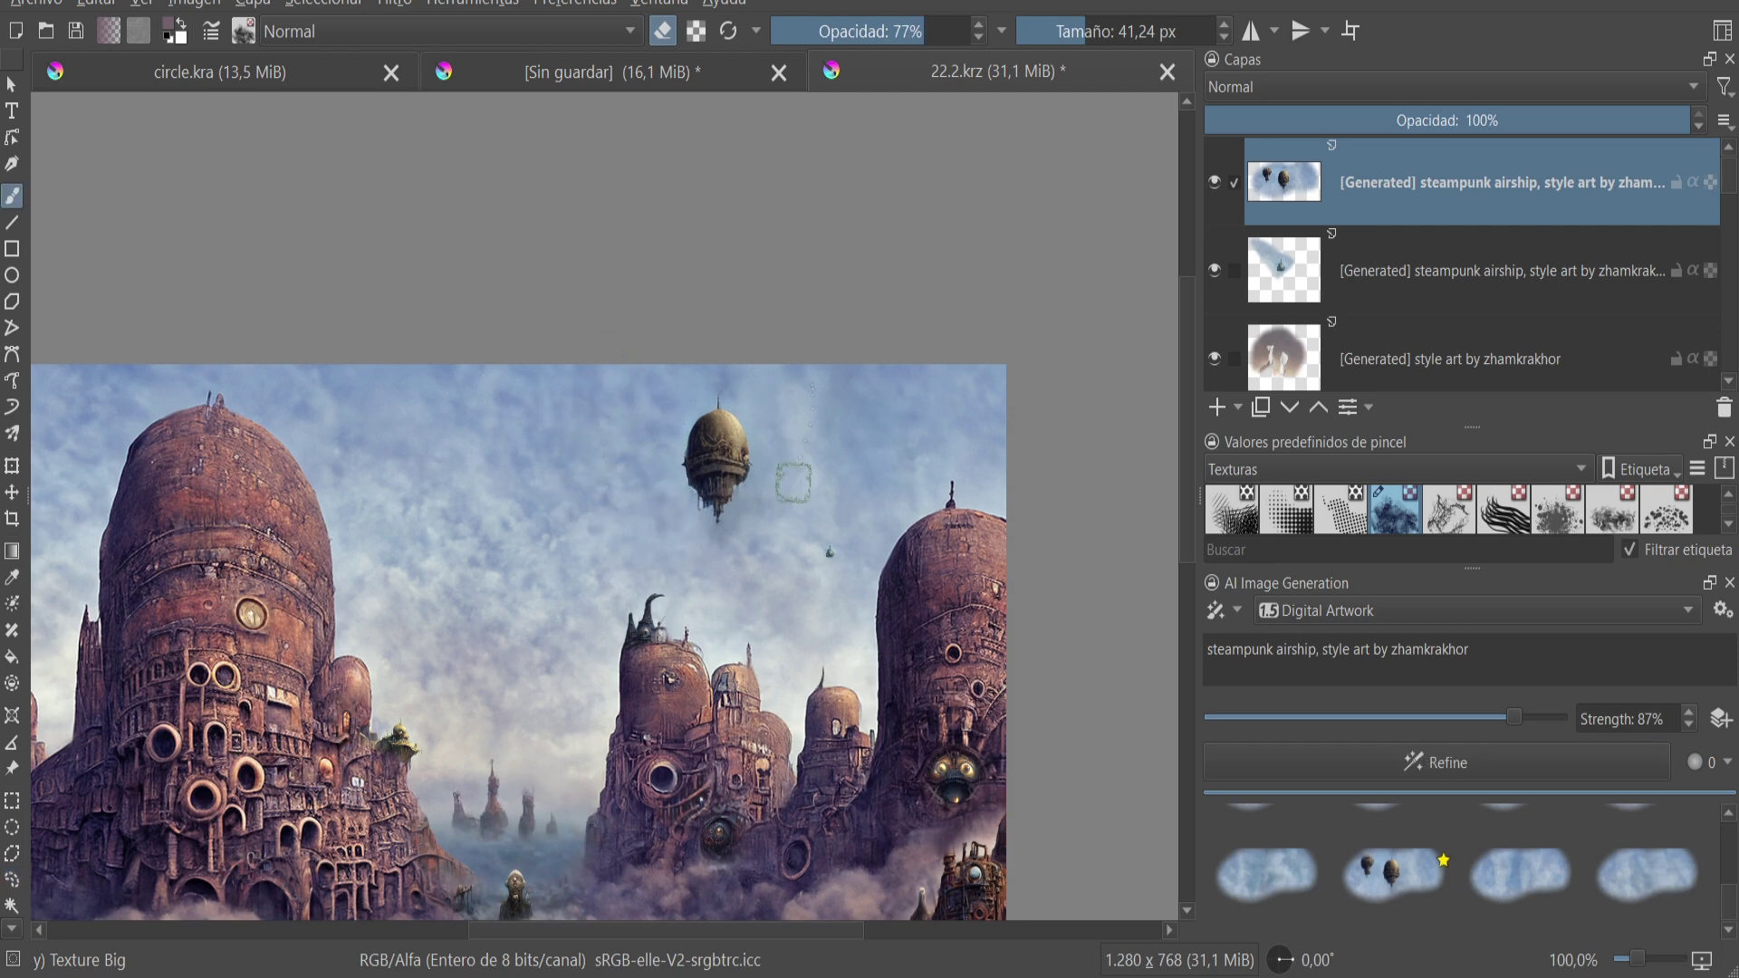
key(minus)
key(minus)
click(36, 3)
click(68, 124)
key(1)
drag(834, 396, 771, 353)
key(minus)
key(minus)
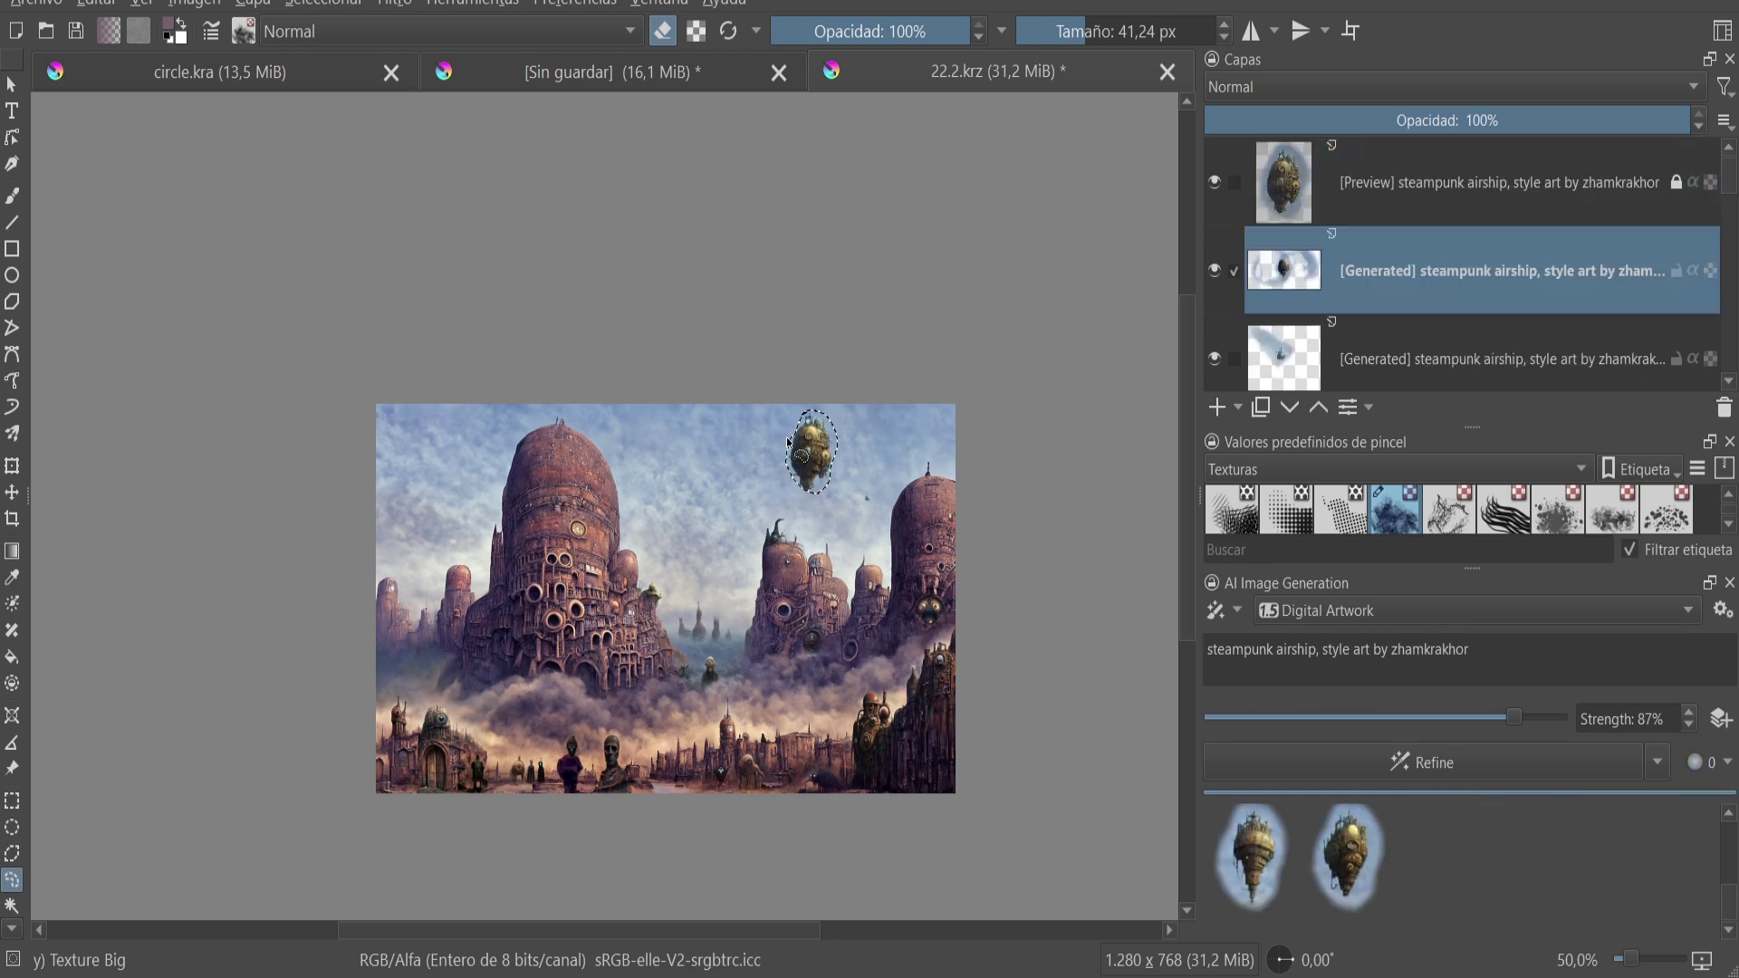
- Apply the chosen ornate refined airship result
scroll(786, 438, up, 3)
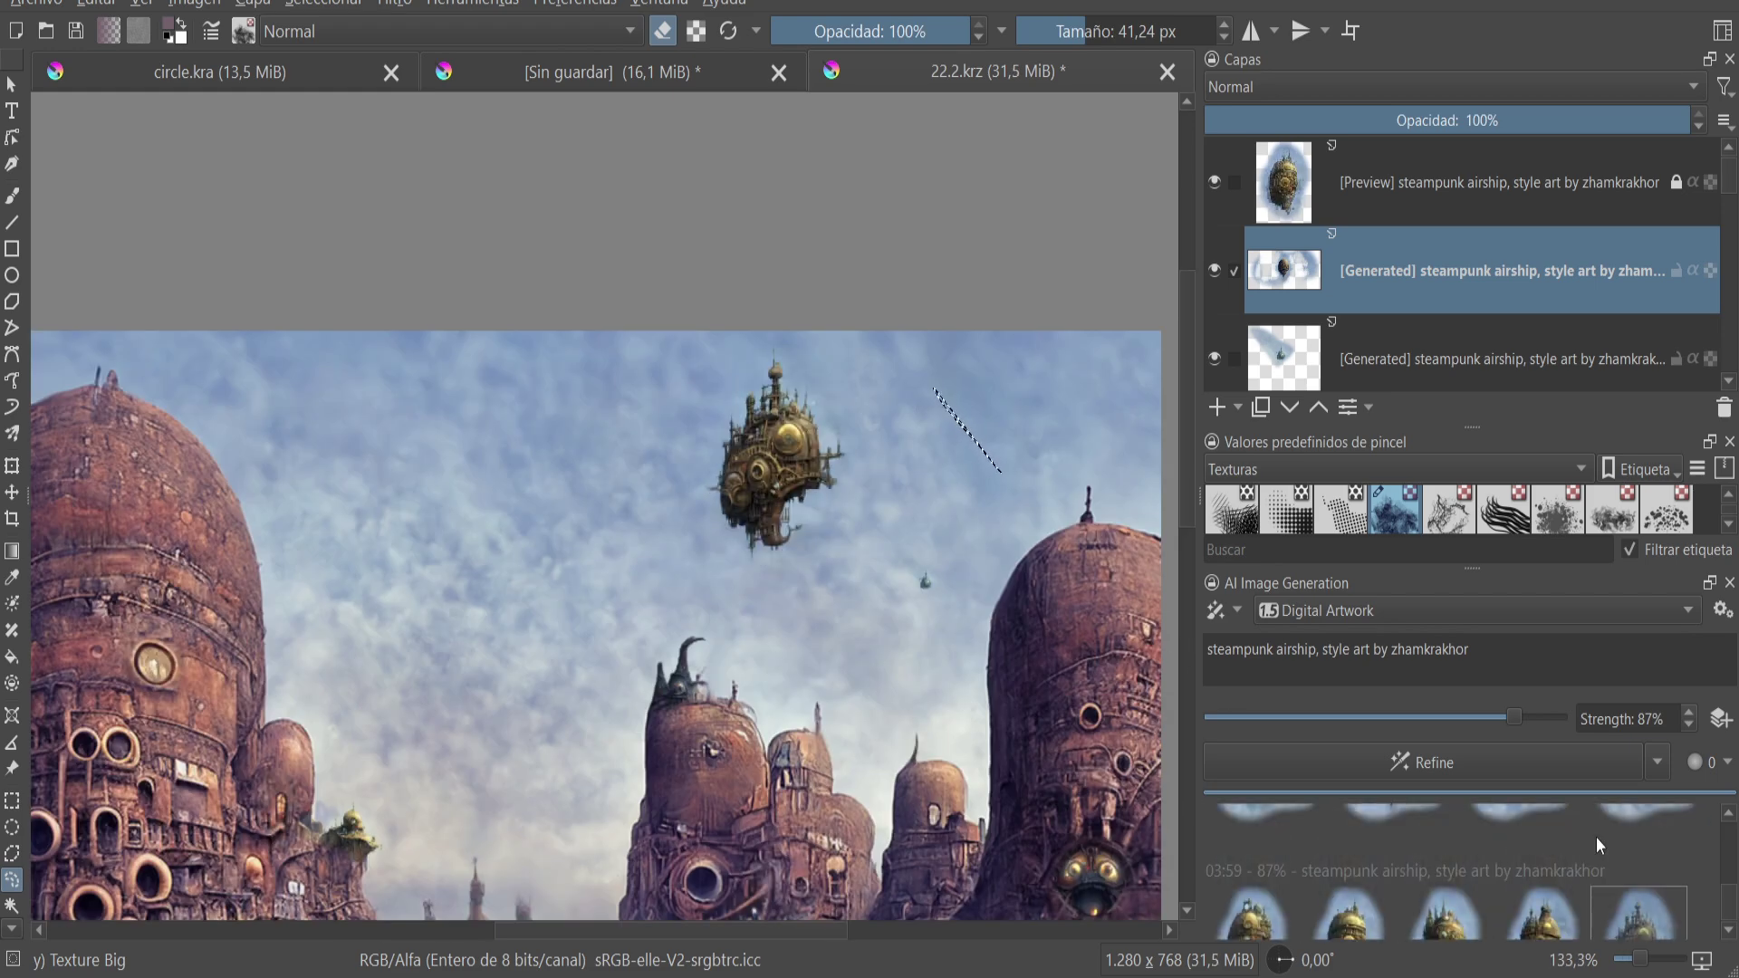
click(1527, 925)
scroll(727, 569, down, 2)
scroll(516, 492, up, 1)
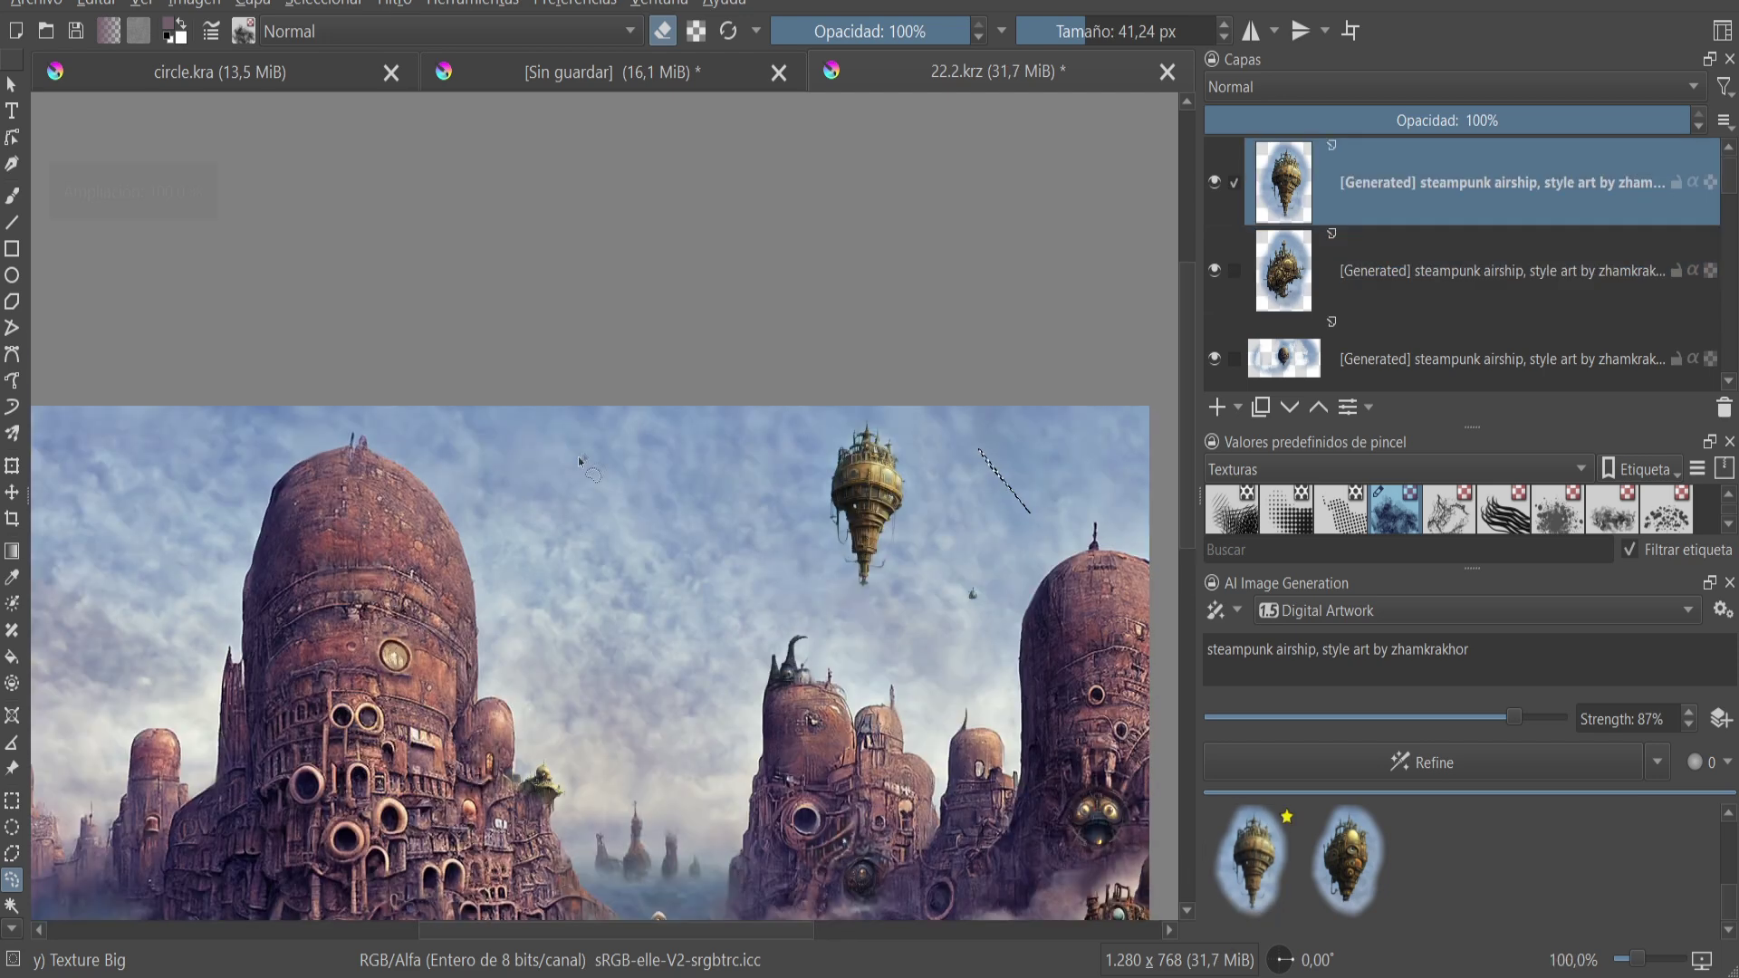
- Lasso the sky left of the airship and generate with the prompt 'steampunk insect'
drag(589, 434, 634, 417)
click(1316, 649)
key(BackSpace)
key(BackSpace)
key(BackSpace)
key(BackSpace)
key(BackSpace)
text(insect)
key(ctrl+Return)
scroll(605, 594, down, 2)
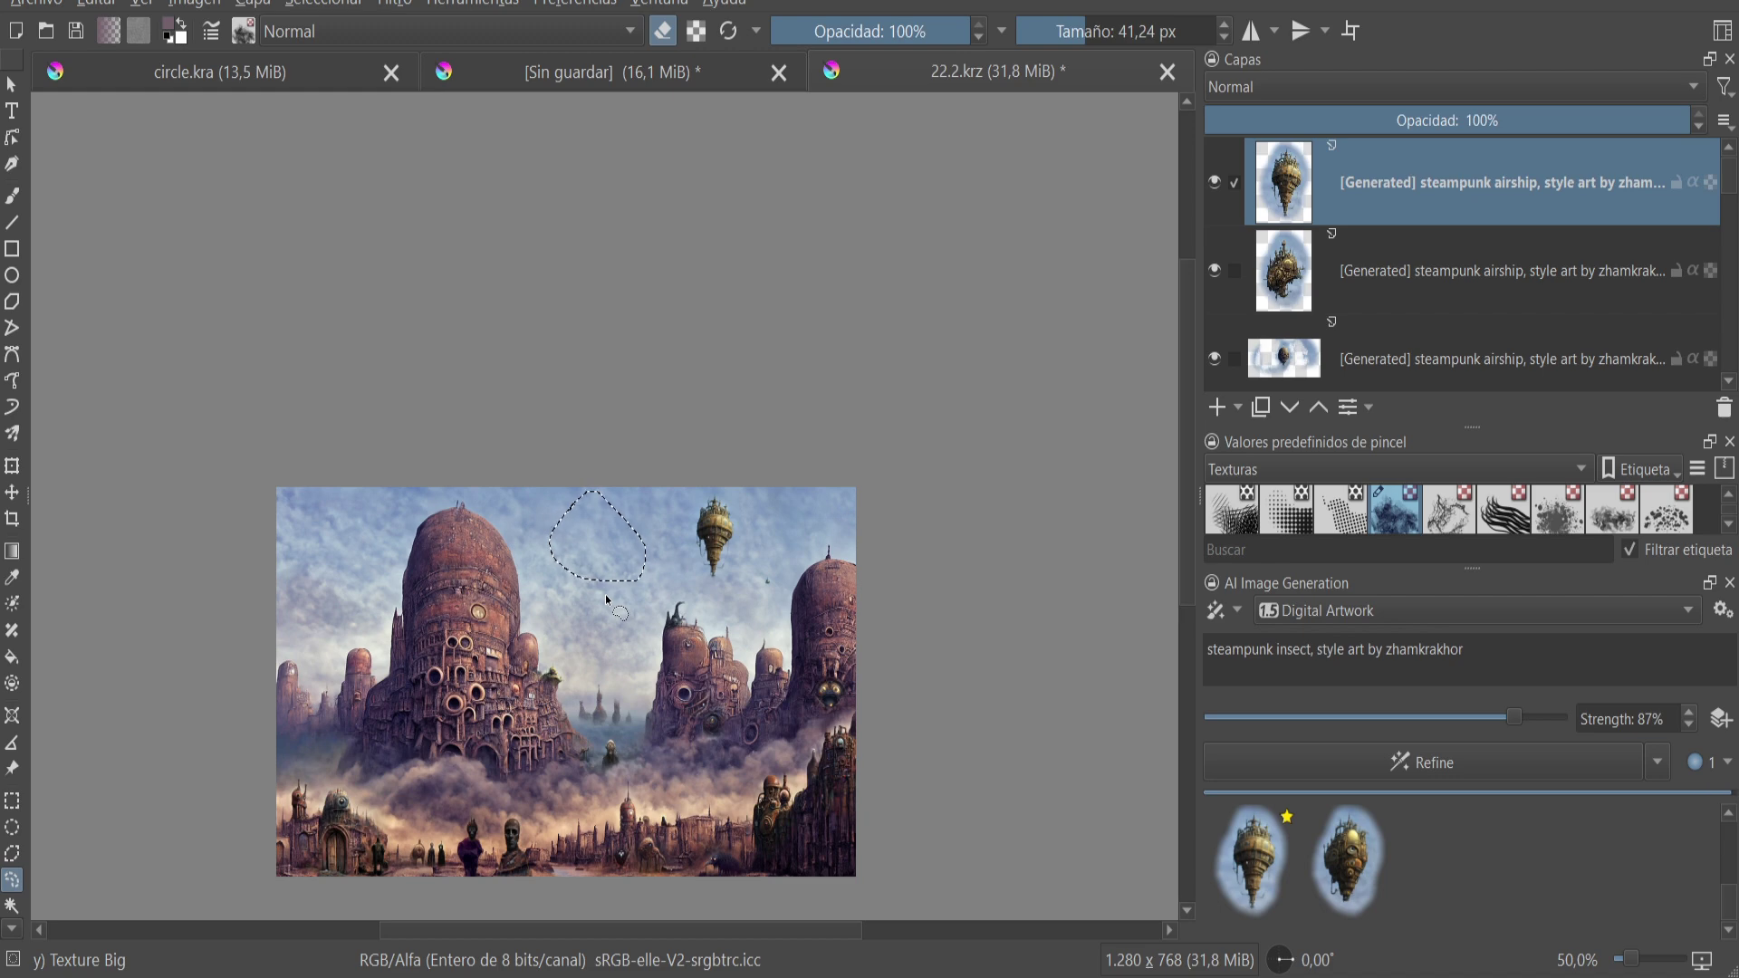
scroll(607, 526, up, 4)
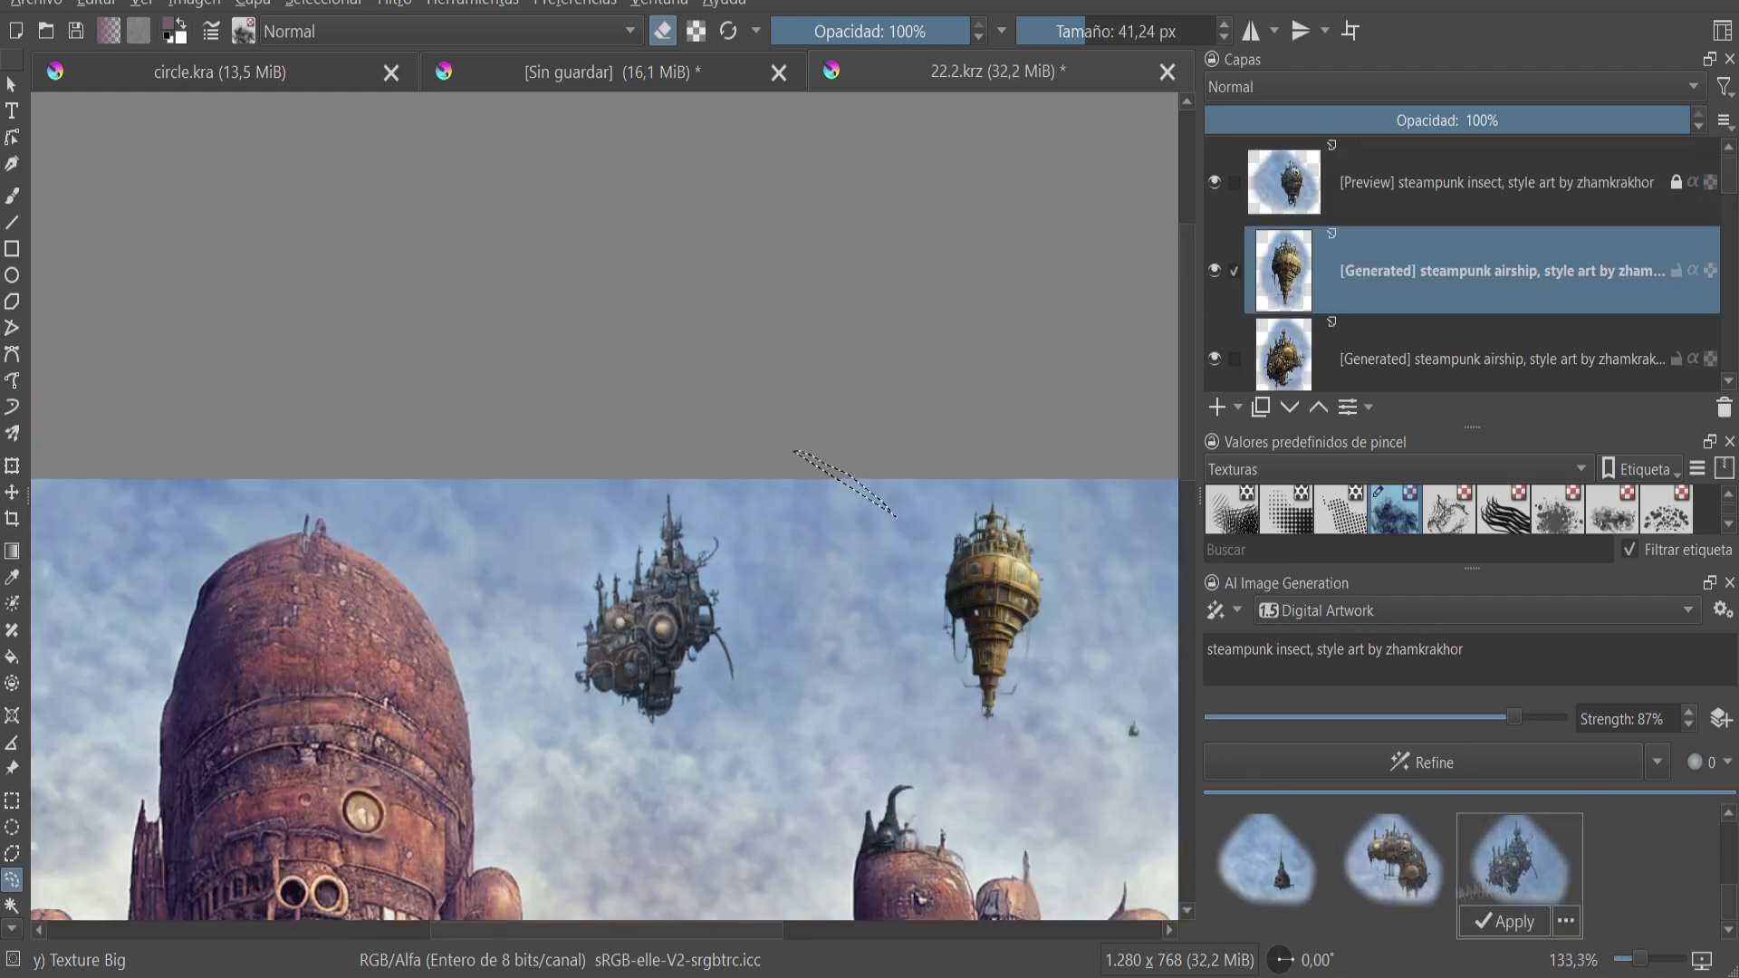
key(minus)
key(minus)
scroll(1520, 877, down, 2)
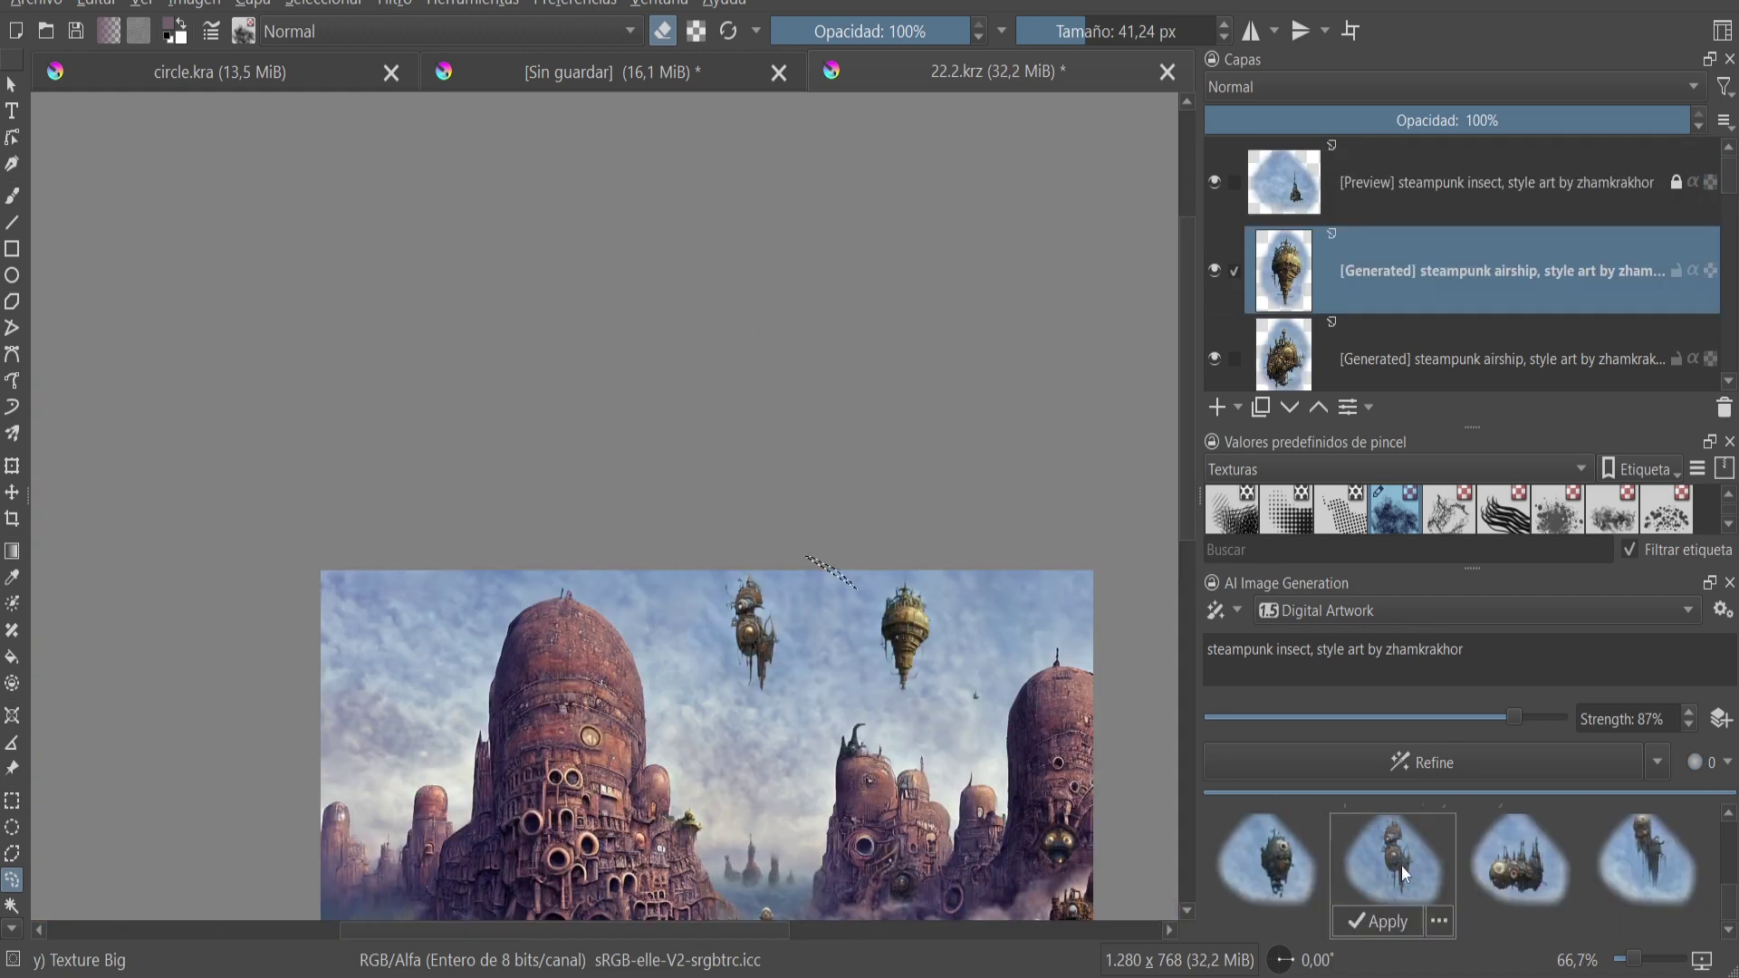
- Apply several insect results as layers, then hide the top two insect layers
click(1467, 865)
click(1394, 860)
click(1379, 921)
click(1522, 860)
click(1503, 921)
click(1215, 270)
click(1215, 182)
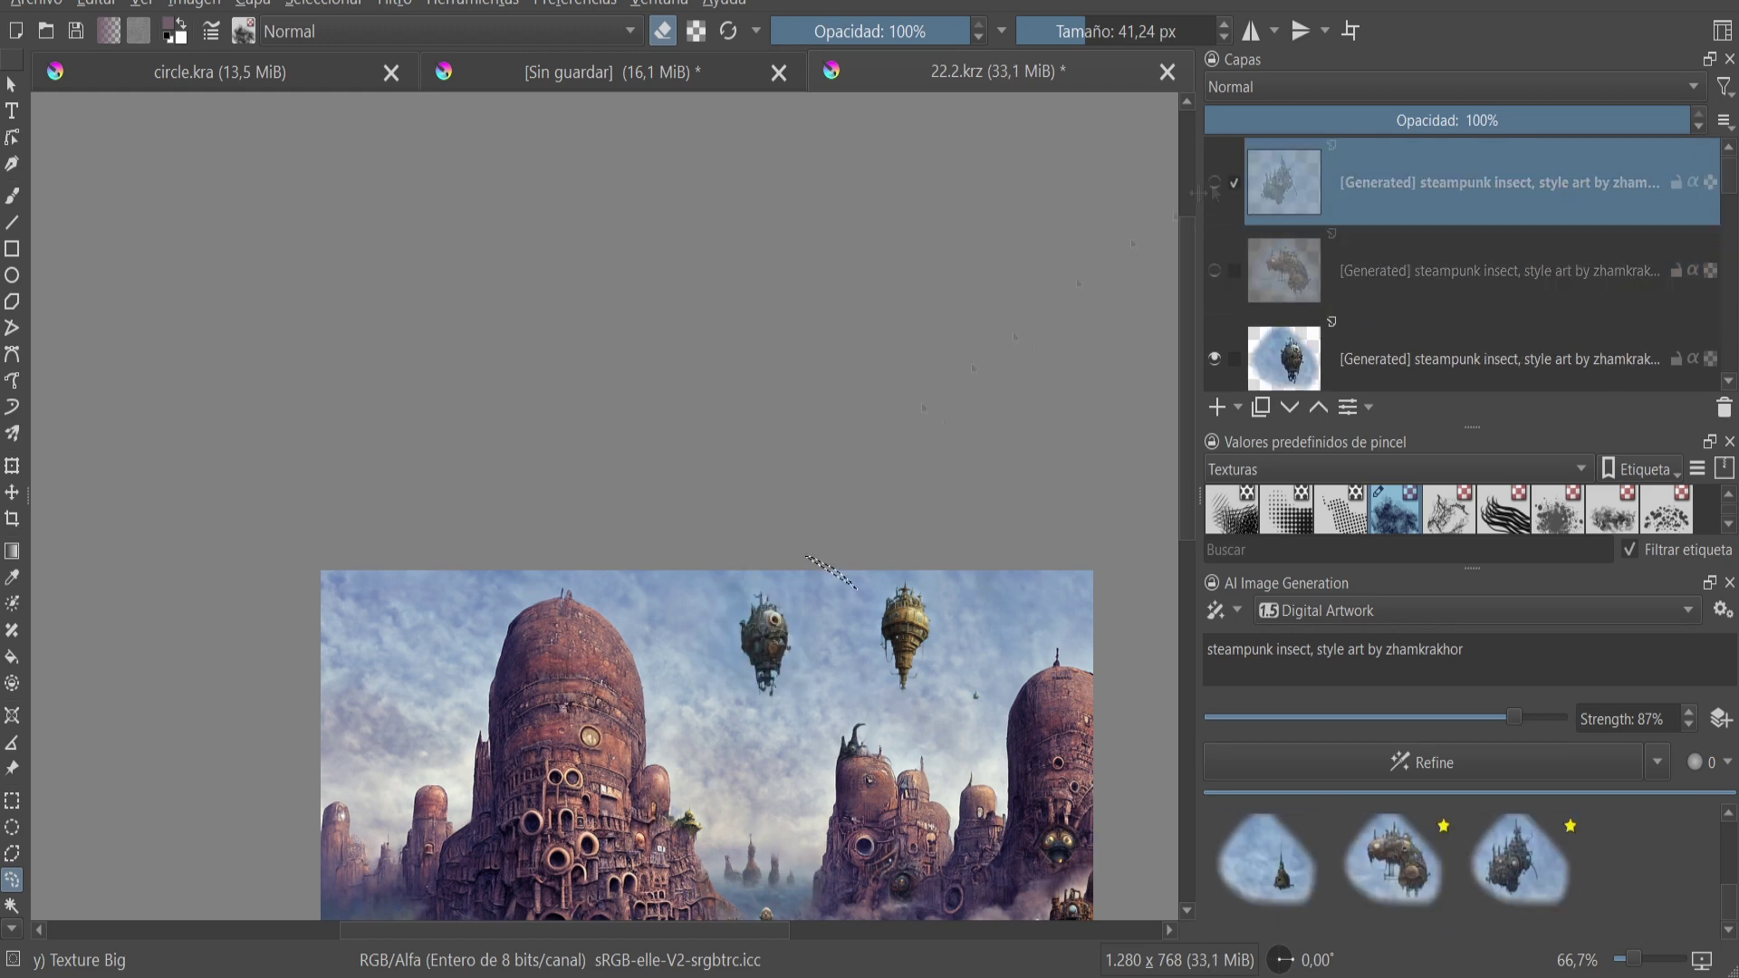
- Zoom to 66.7% and outline a sky patch at the image's top-left
key(plus)
key(minus)
key(minus)
key(plus)
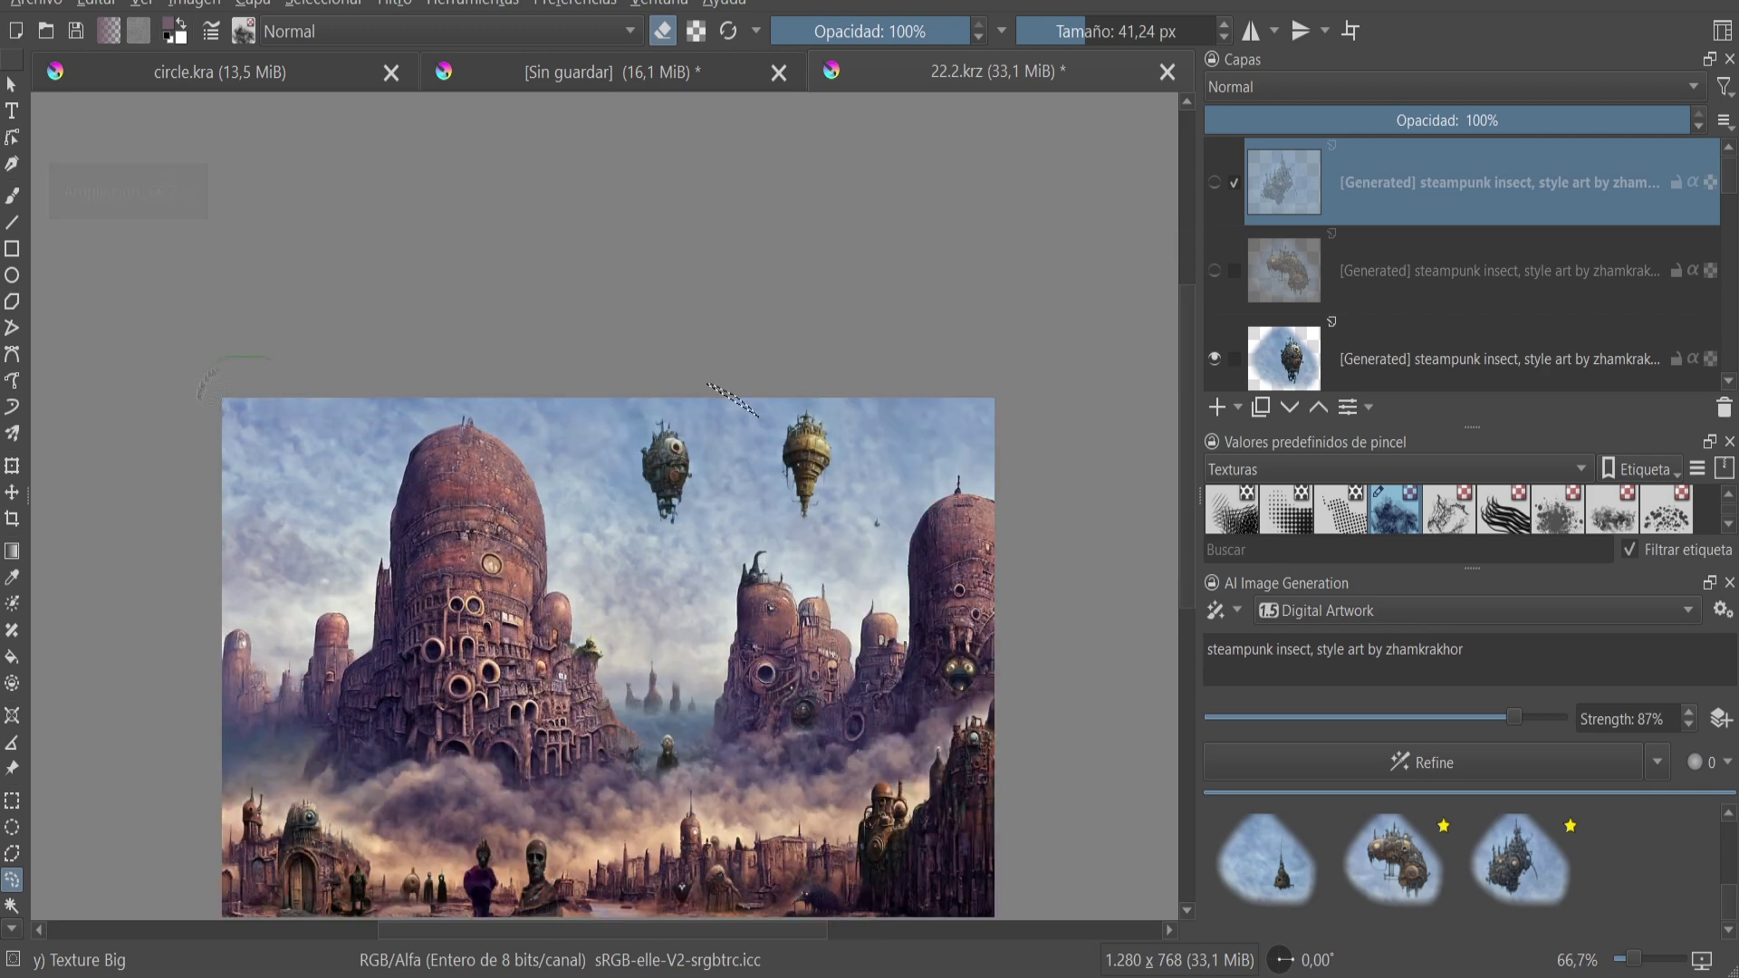
mouse_move(263, 349)
mouse_down()
mouse_move(298, 520)
mouse_move(240, 349)
mouse_up()
key(minus)
key(minus)
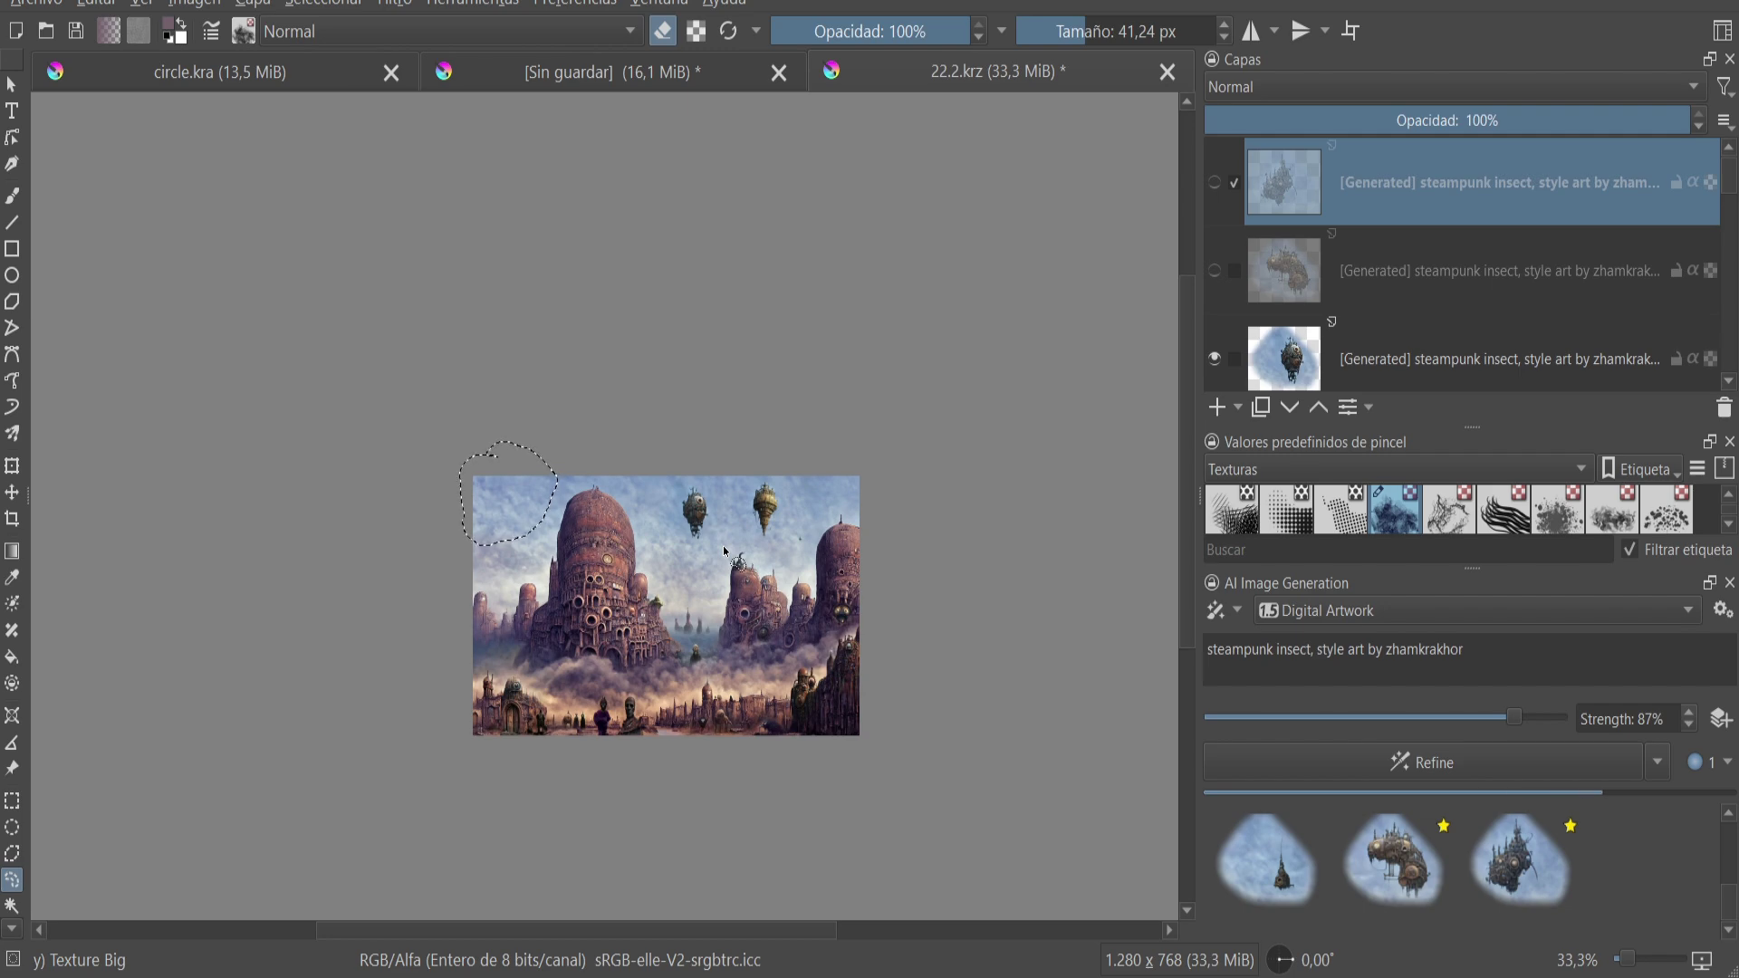
- Preview the first and third steampunk insect results and apply the third as a layer
key(plus)
key(plus)
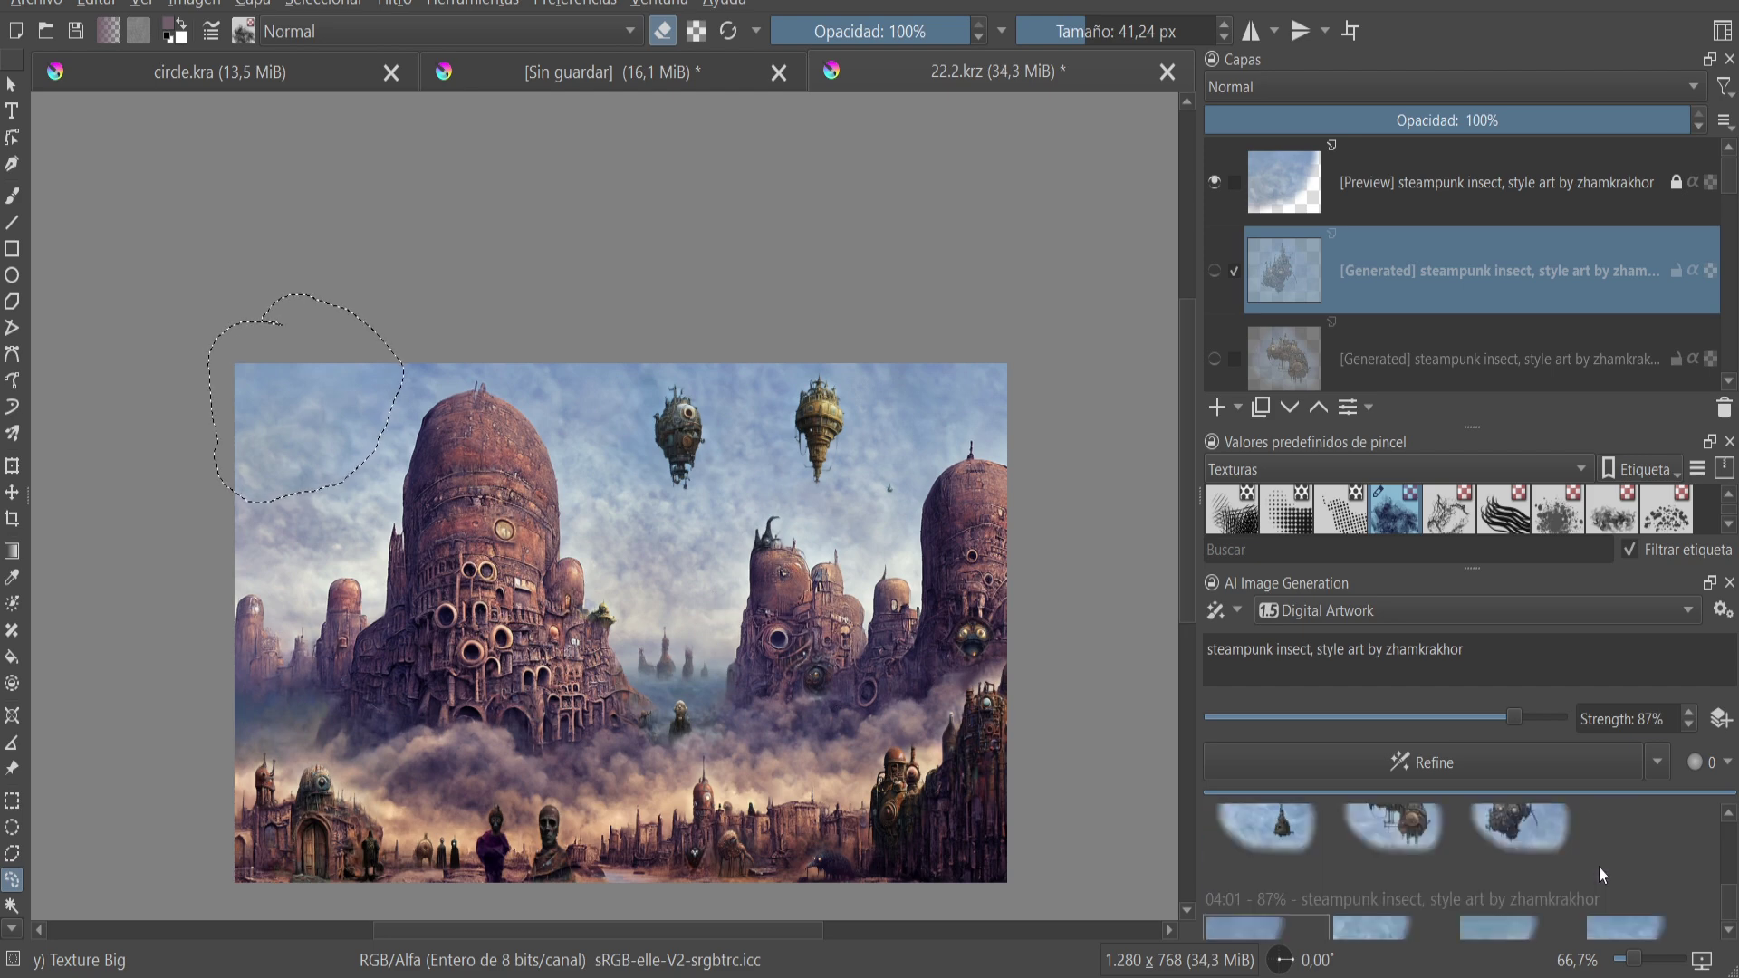
key(plus)
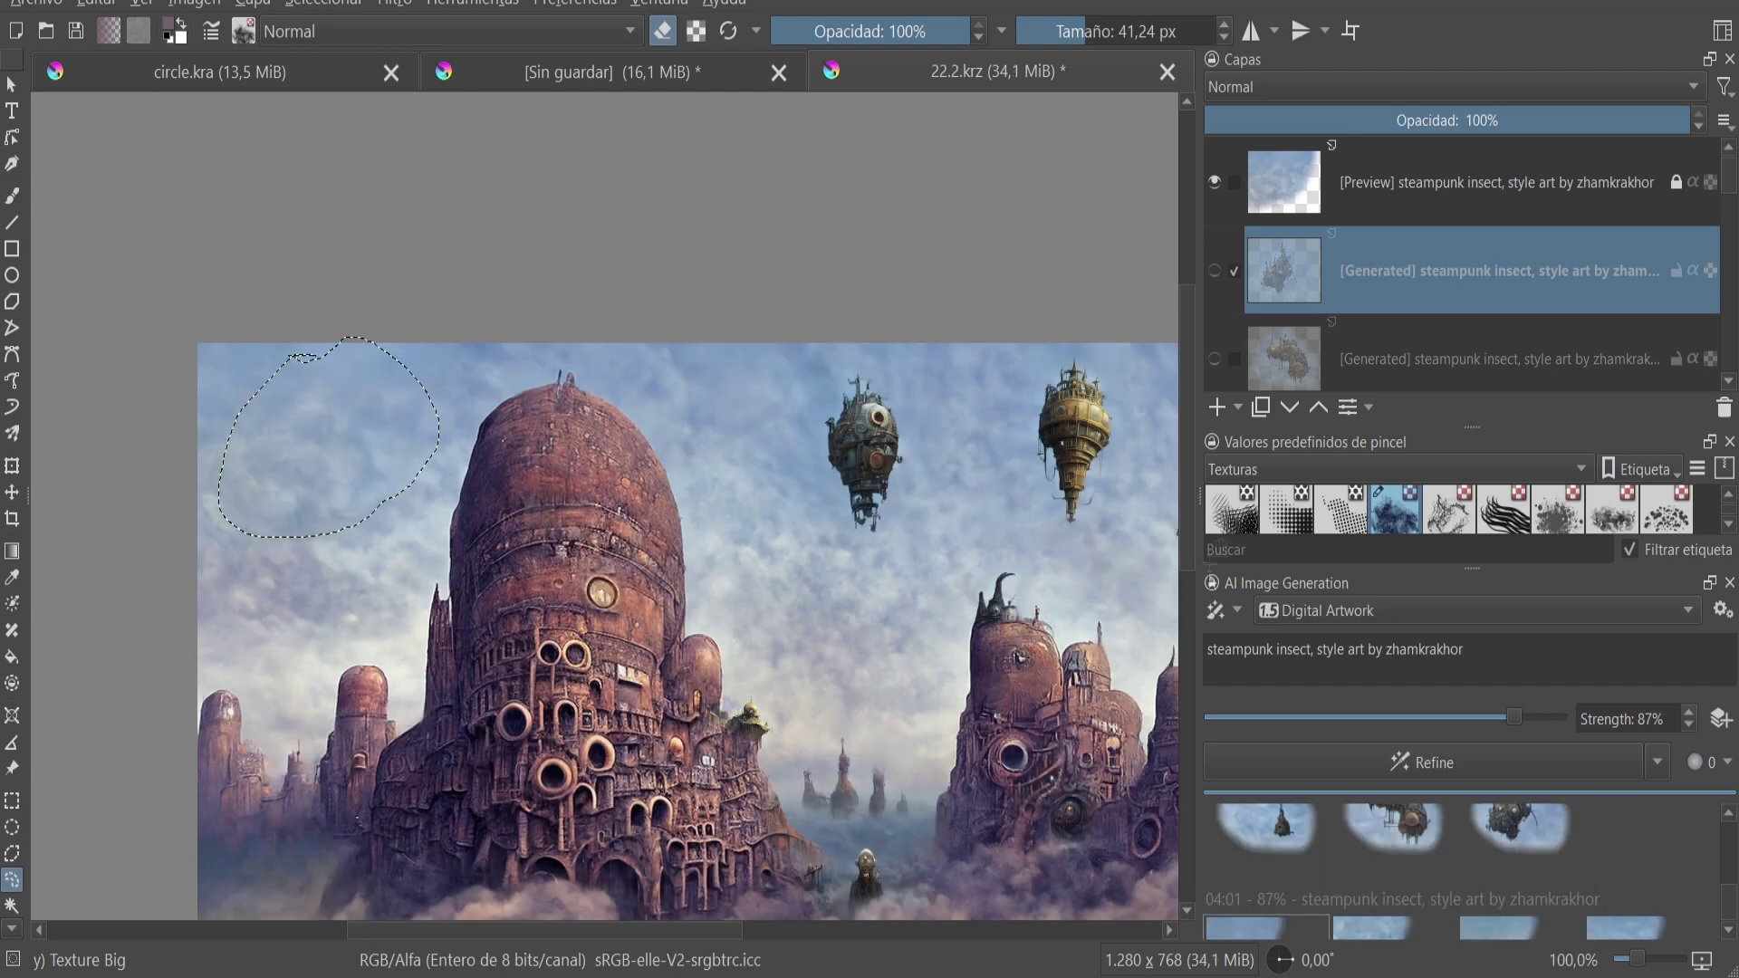
key(minus)
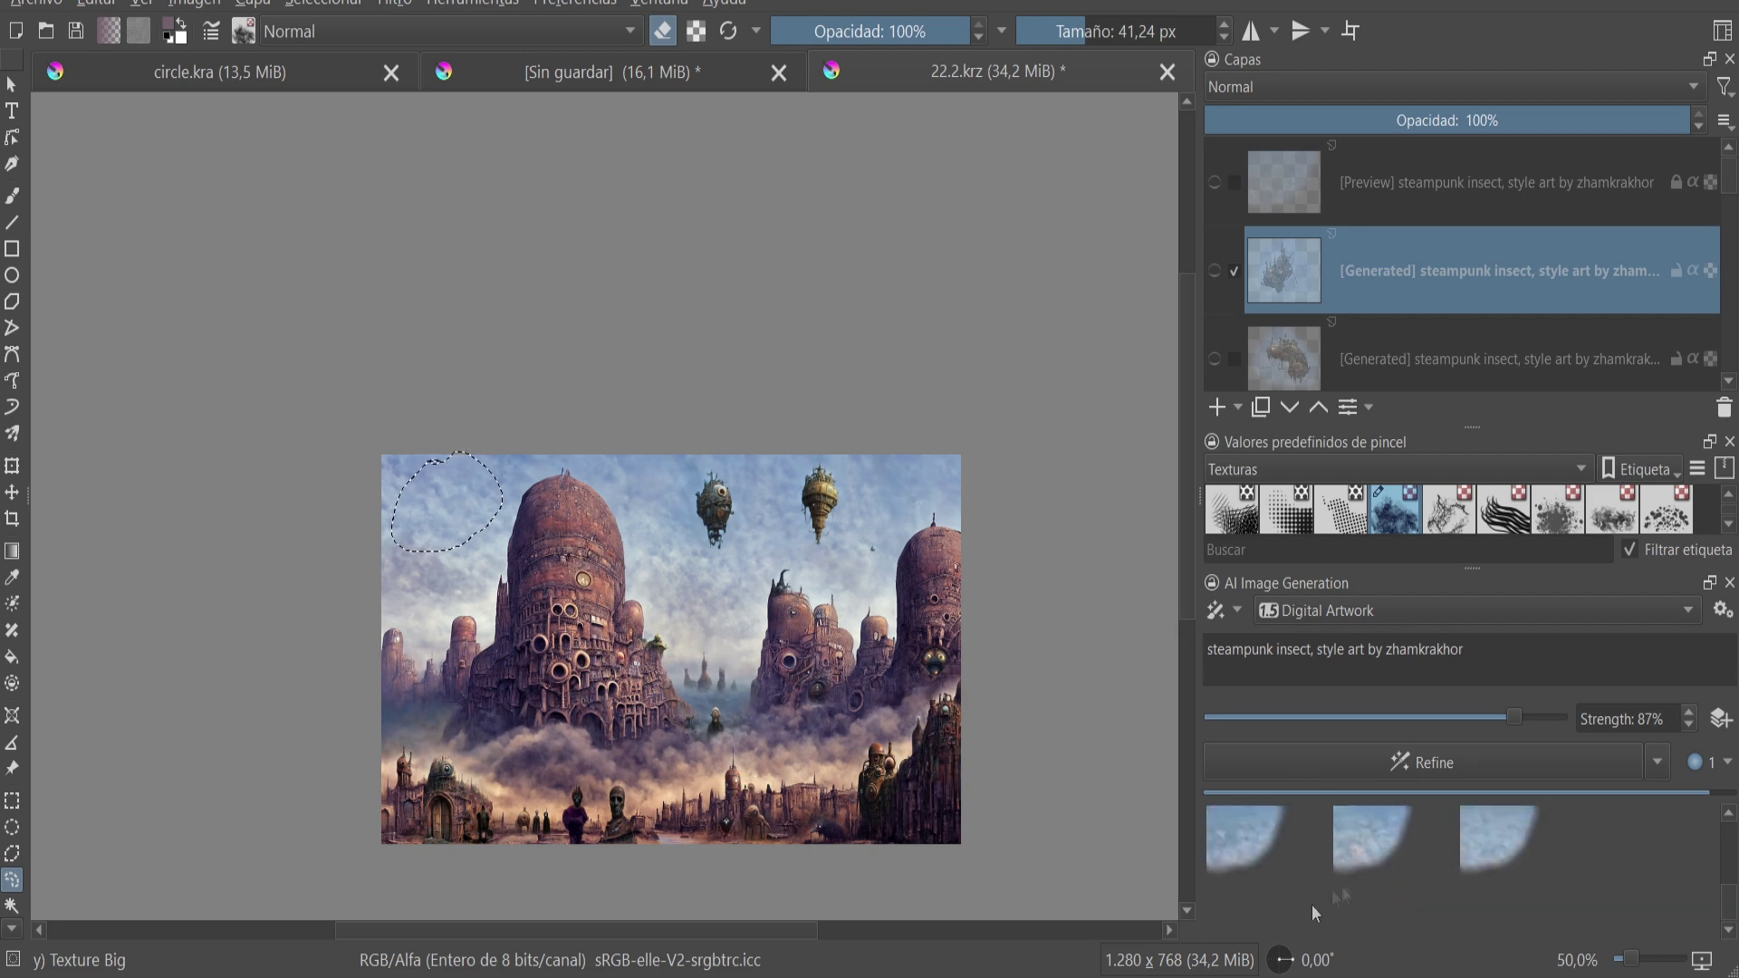
click(1344, 889)
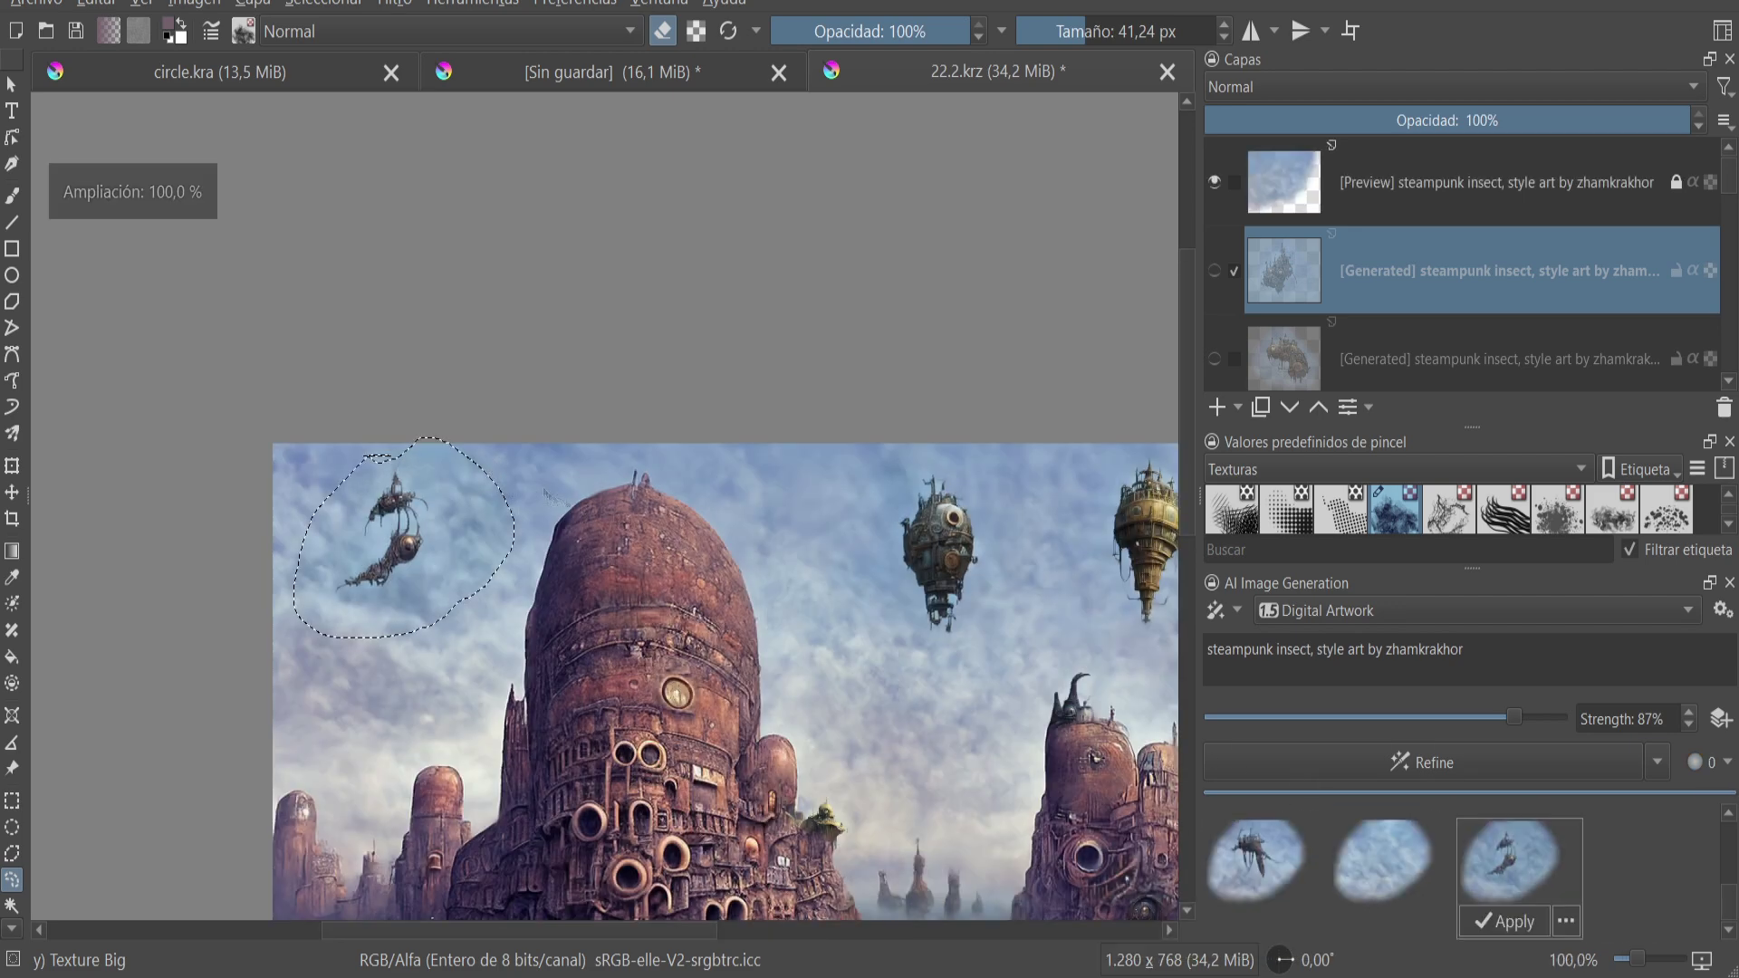
click(1508, 857)
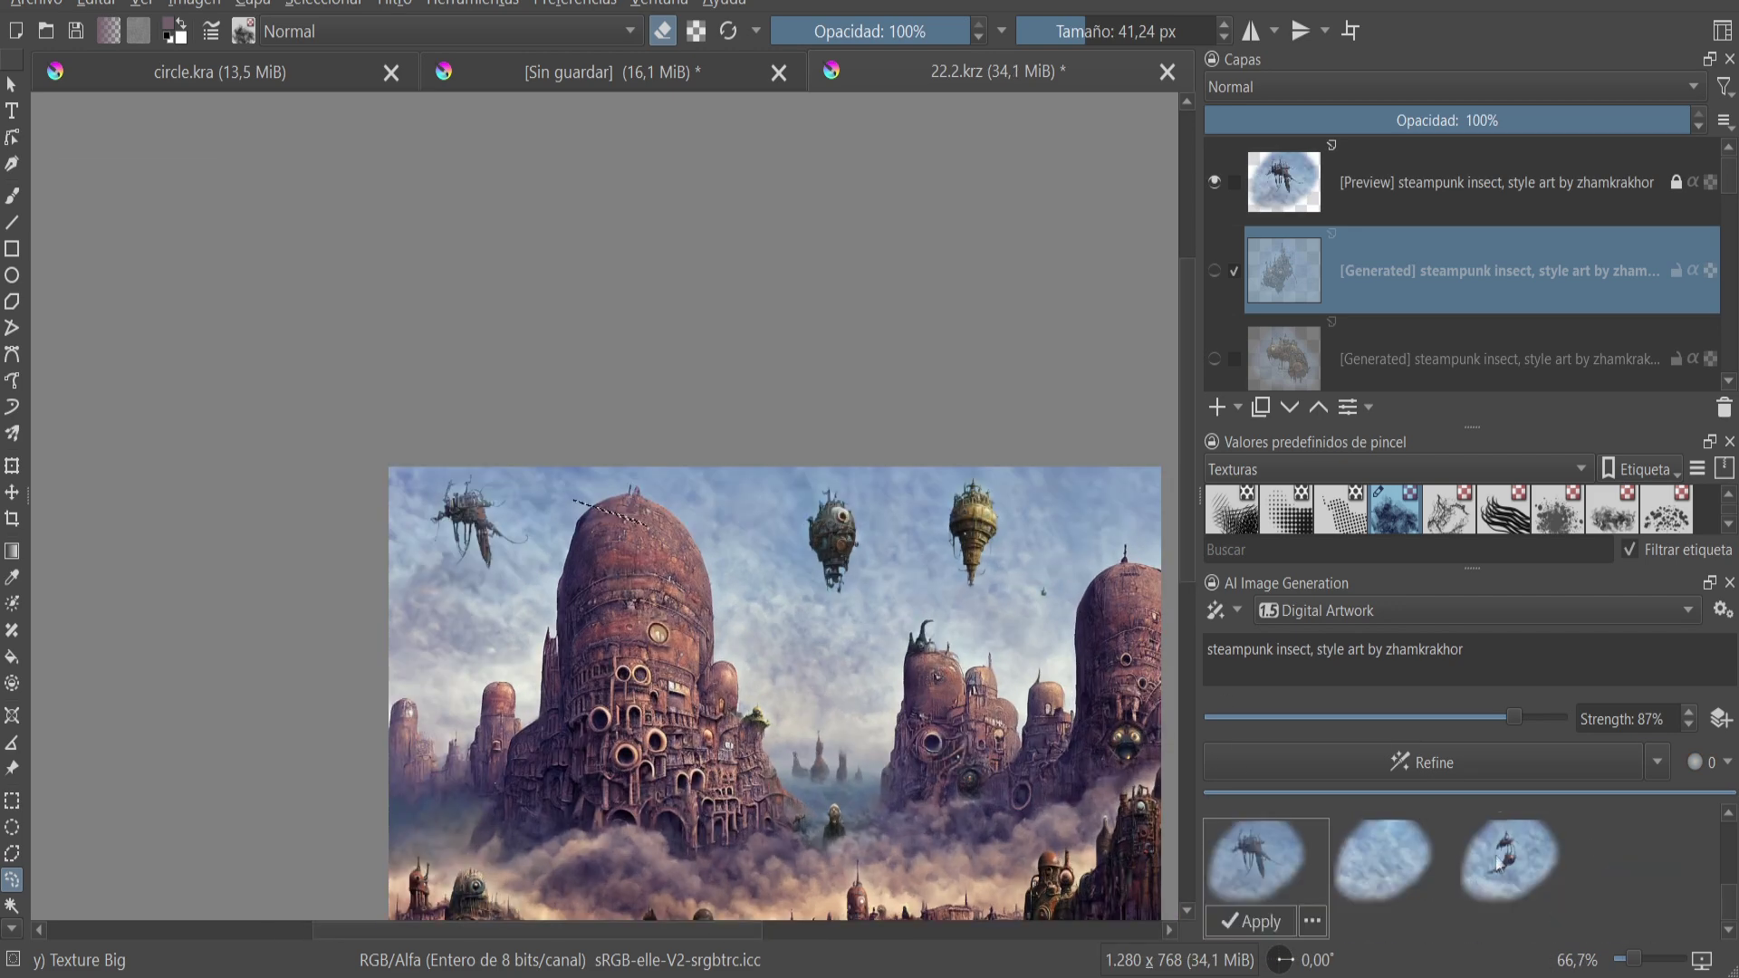
click(1328, 763)
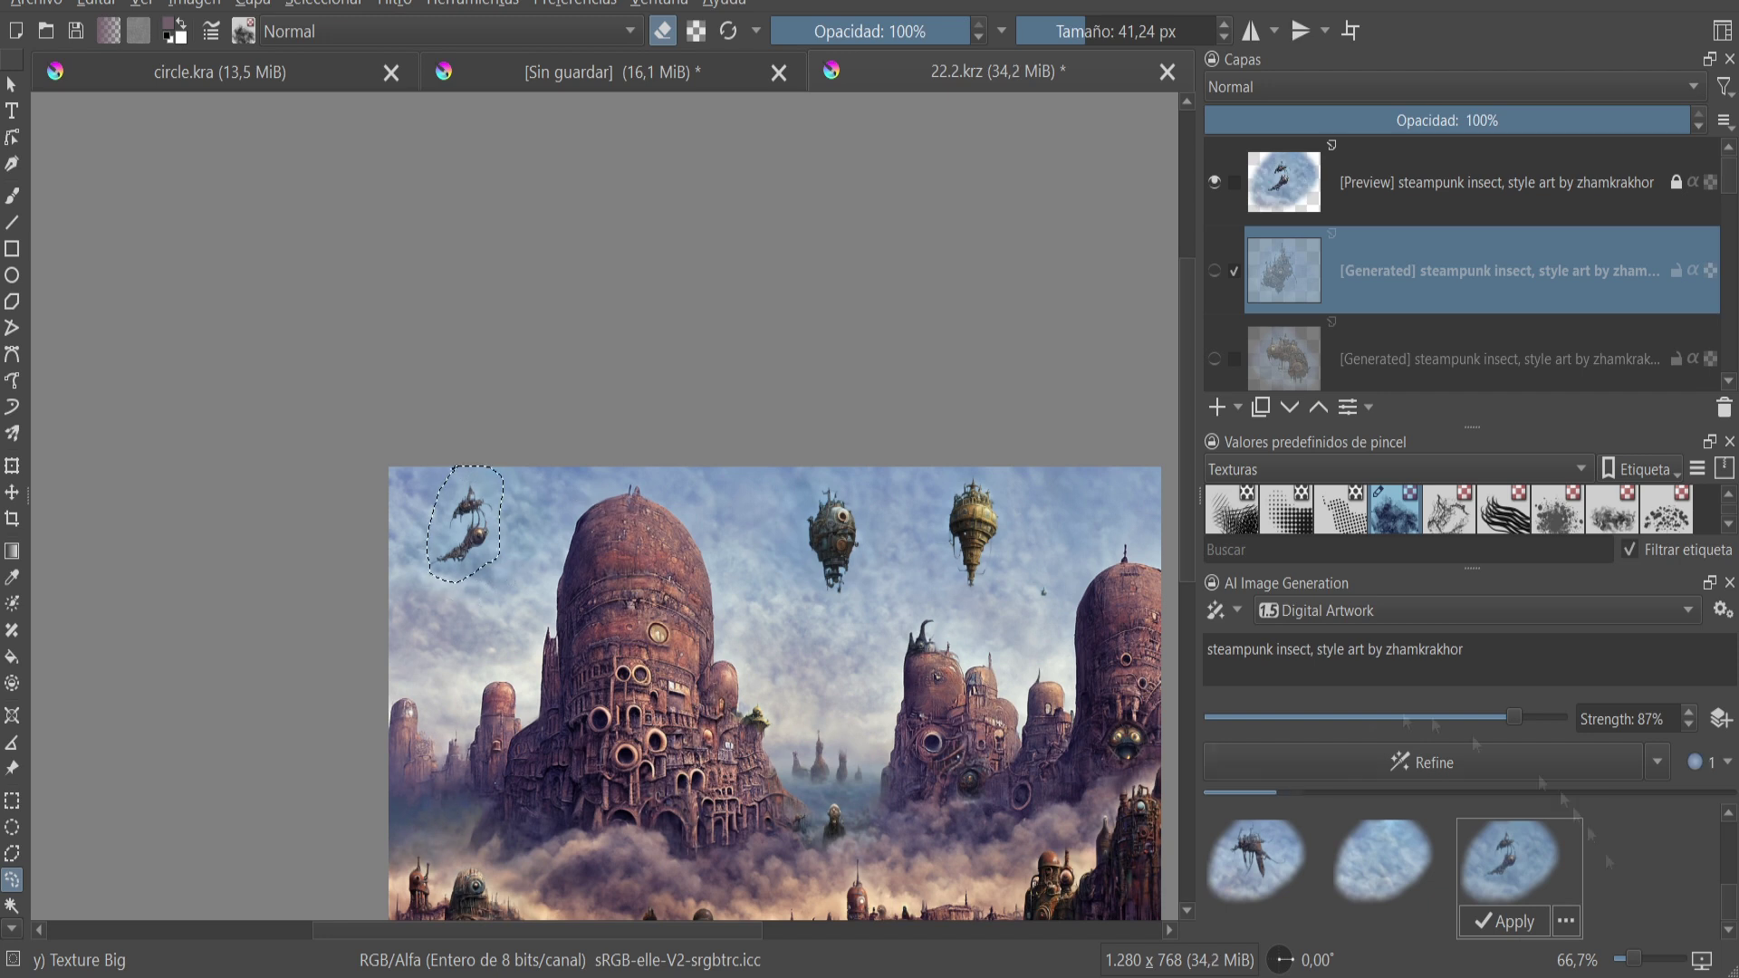
- Generate another batch of insects and apply the chosen result as a layer
click(1503, 922)
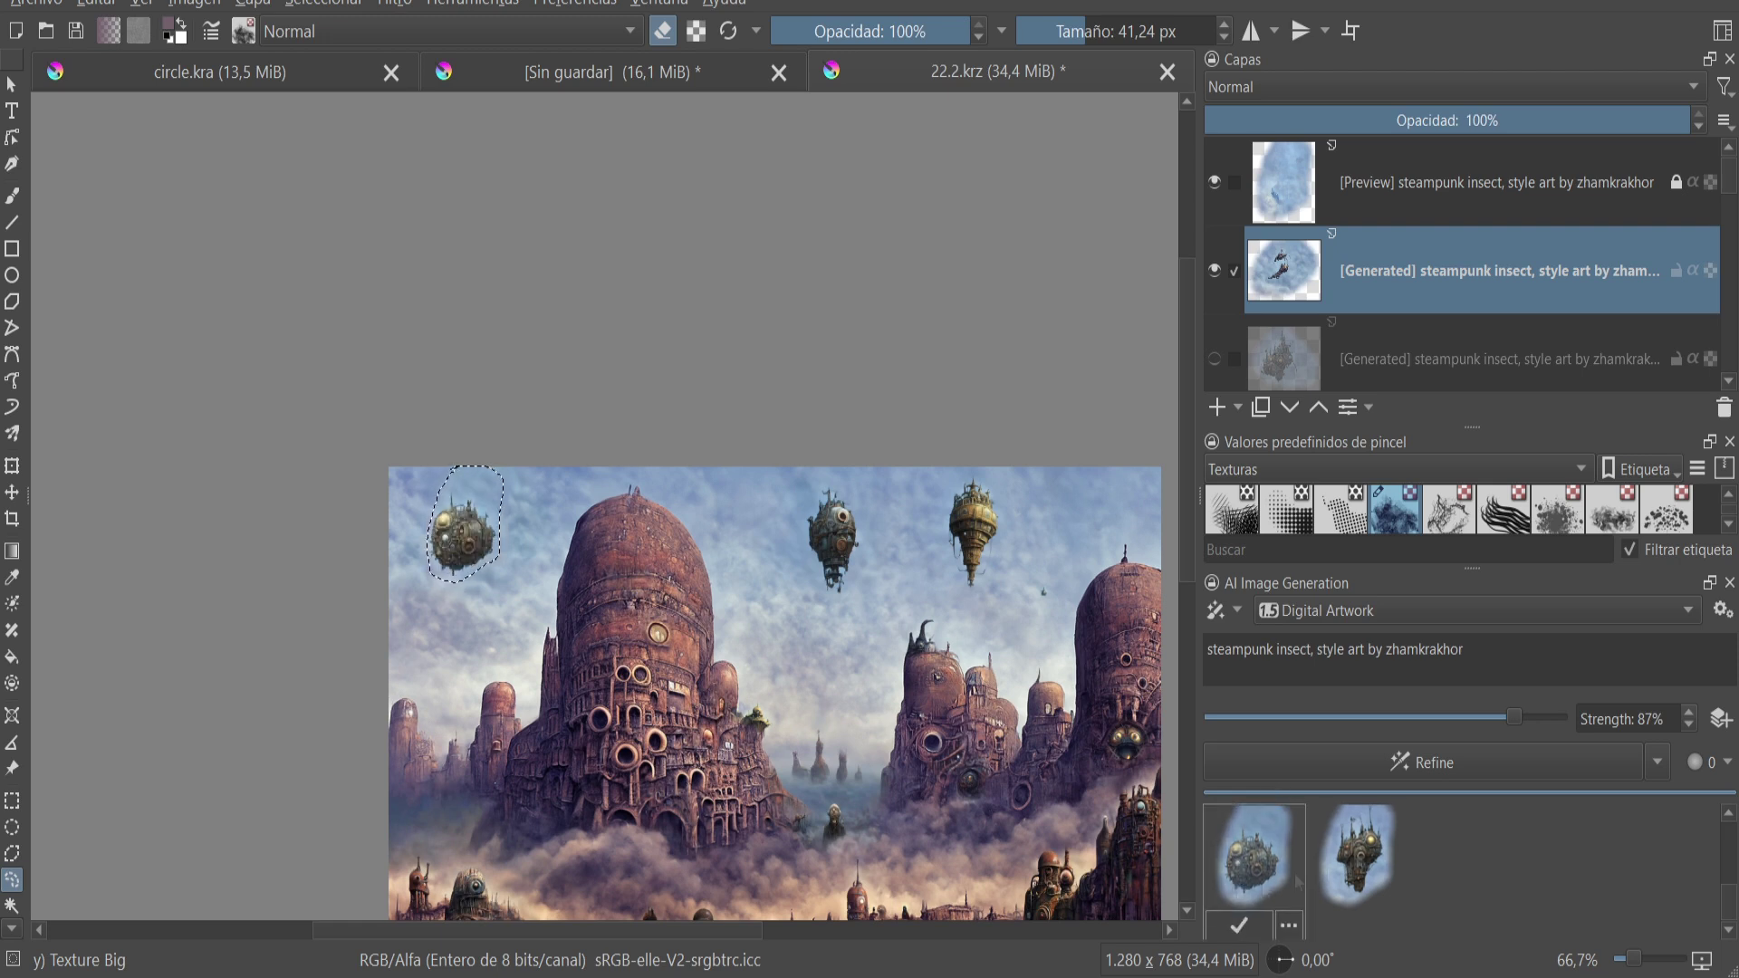
click(1403, 890)
click(1449, 865)
click(1563, 877)
click(1665, 857)
double_click(1578, 842)
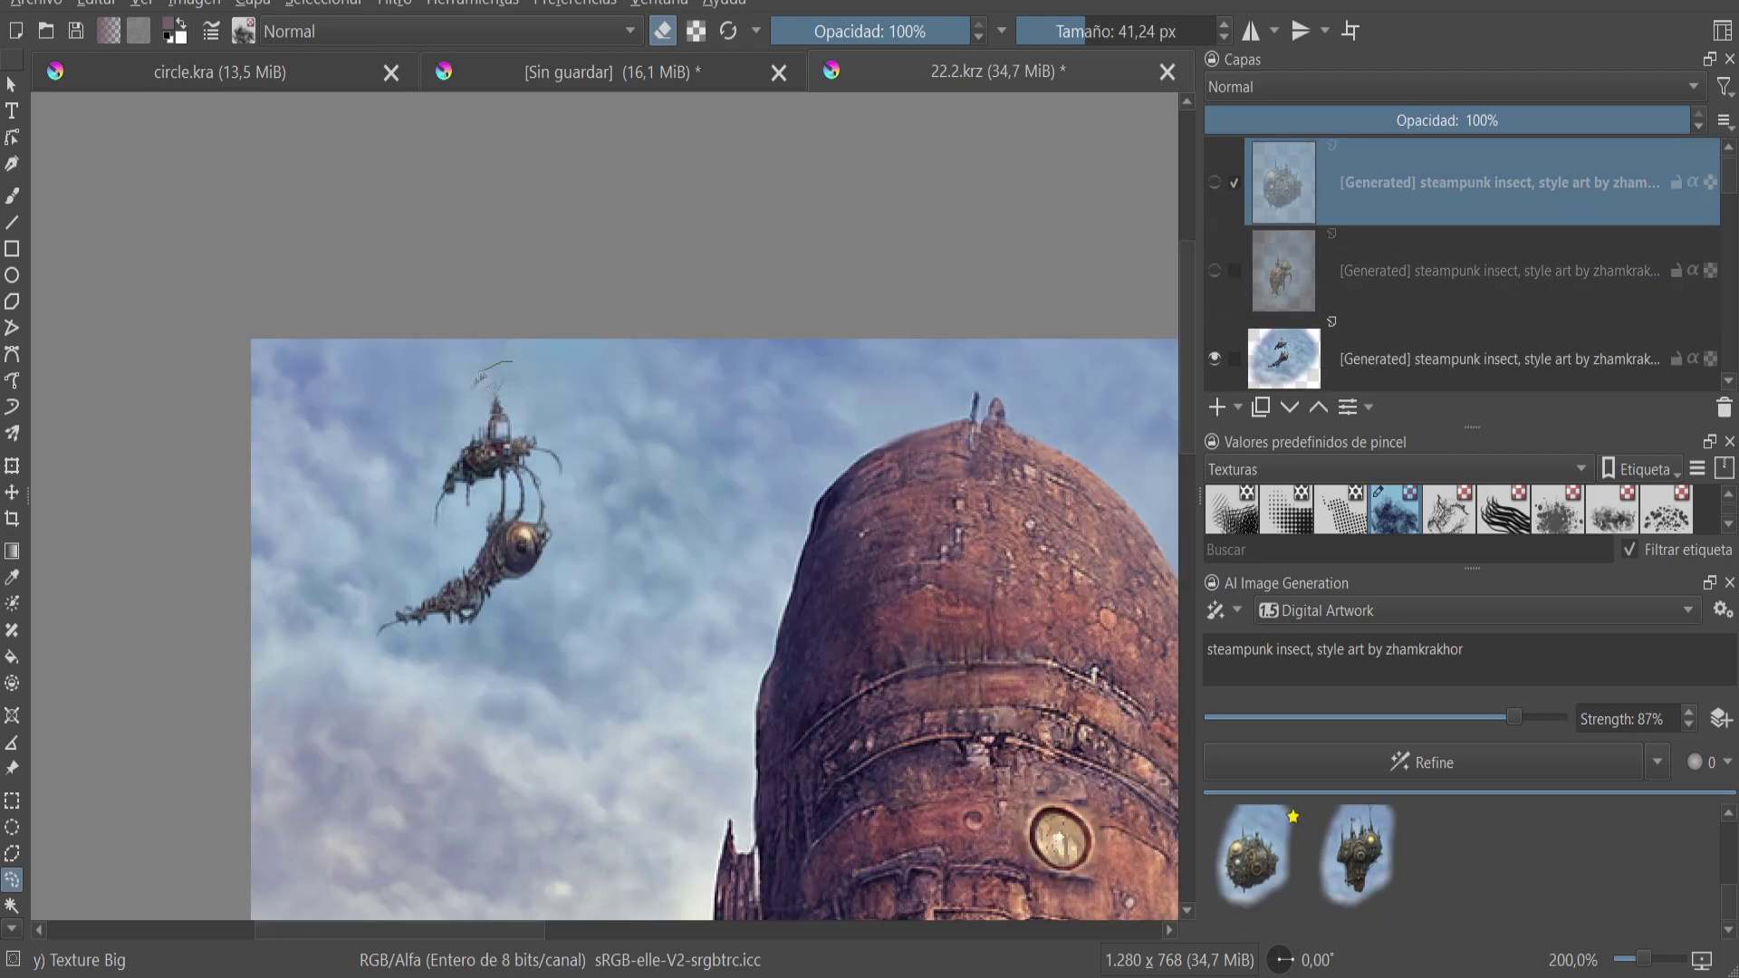
- Finish lassoing the flying insect and start an AI refine of that area
drag(580, 475, 544, 389)
click(1424, 762)
scroll(764, 674, down, 3)
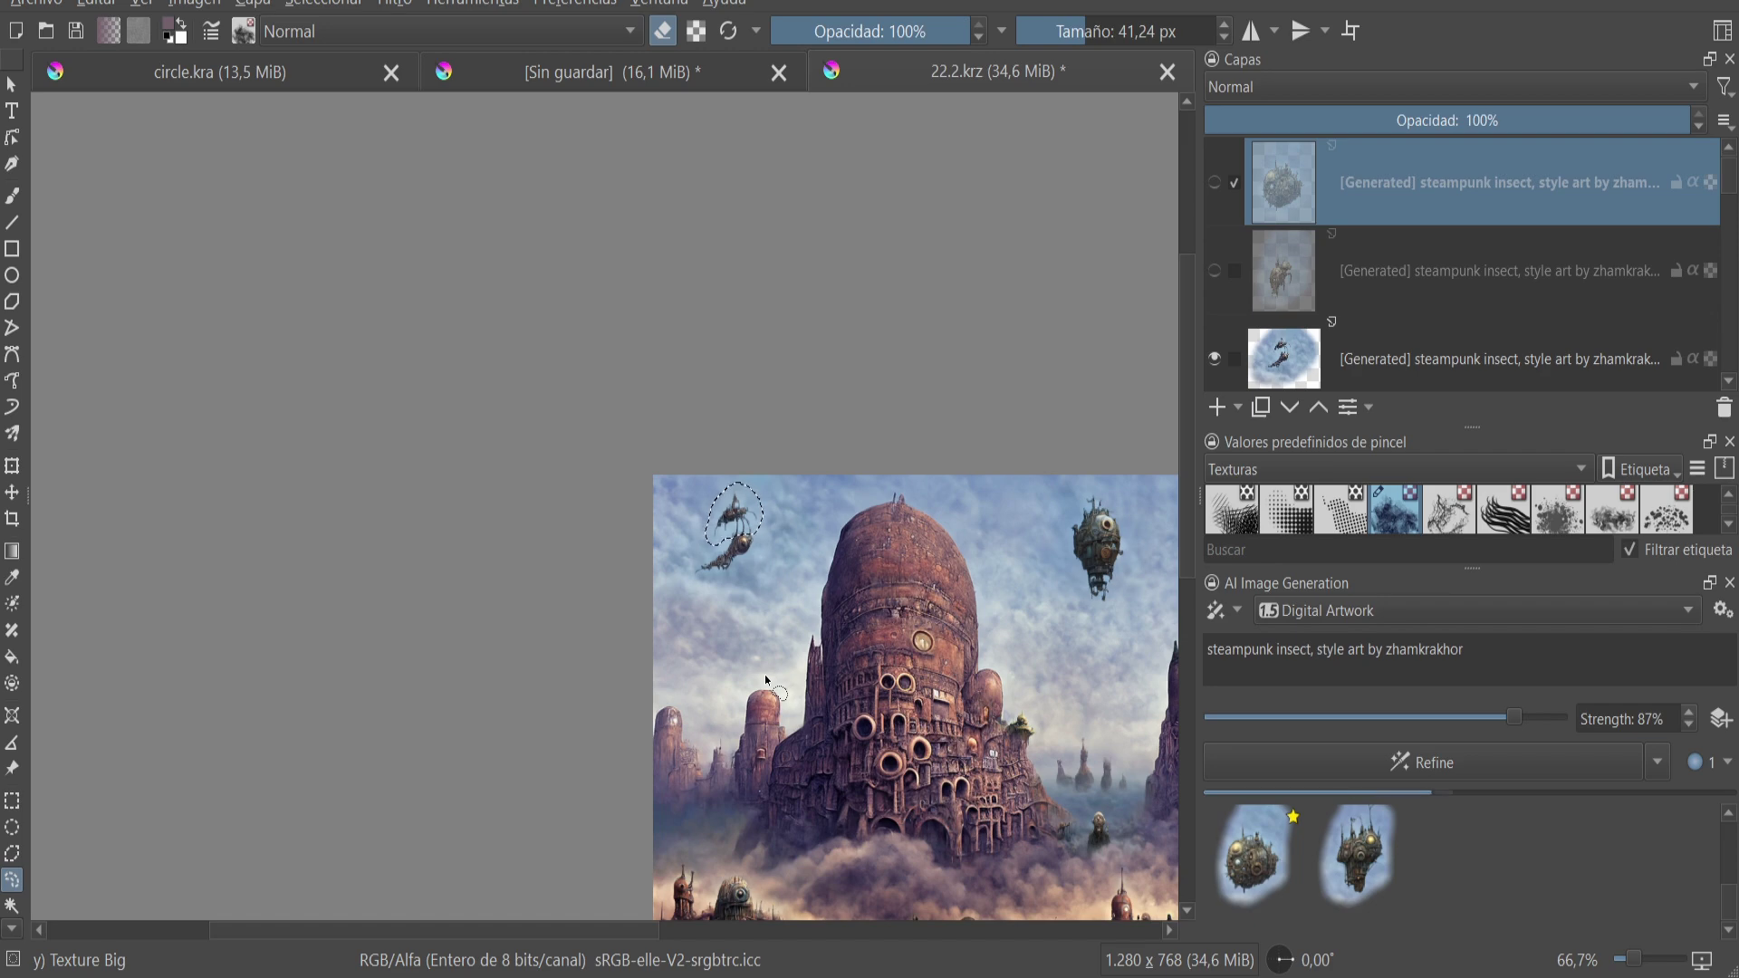
scroll(768, 576, up, 1)
scroll(730, 614, down, 1)
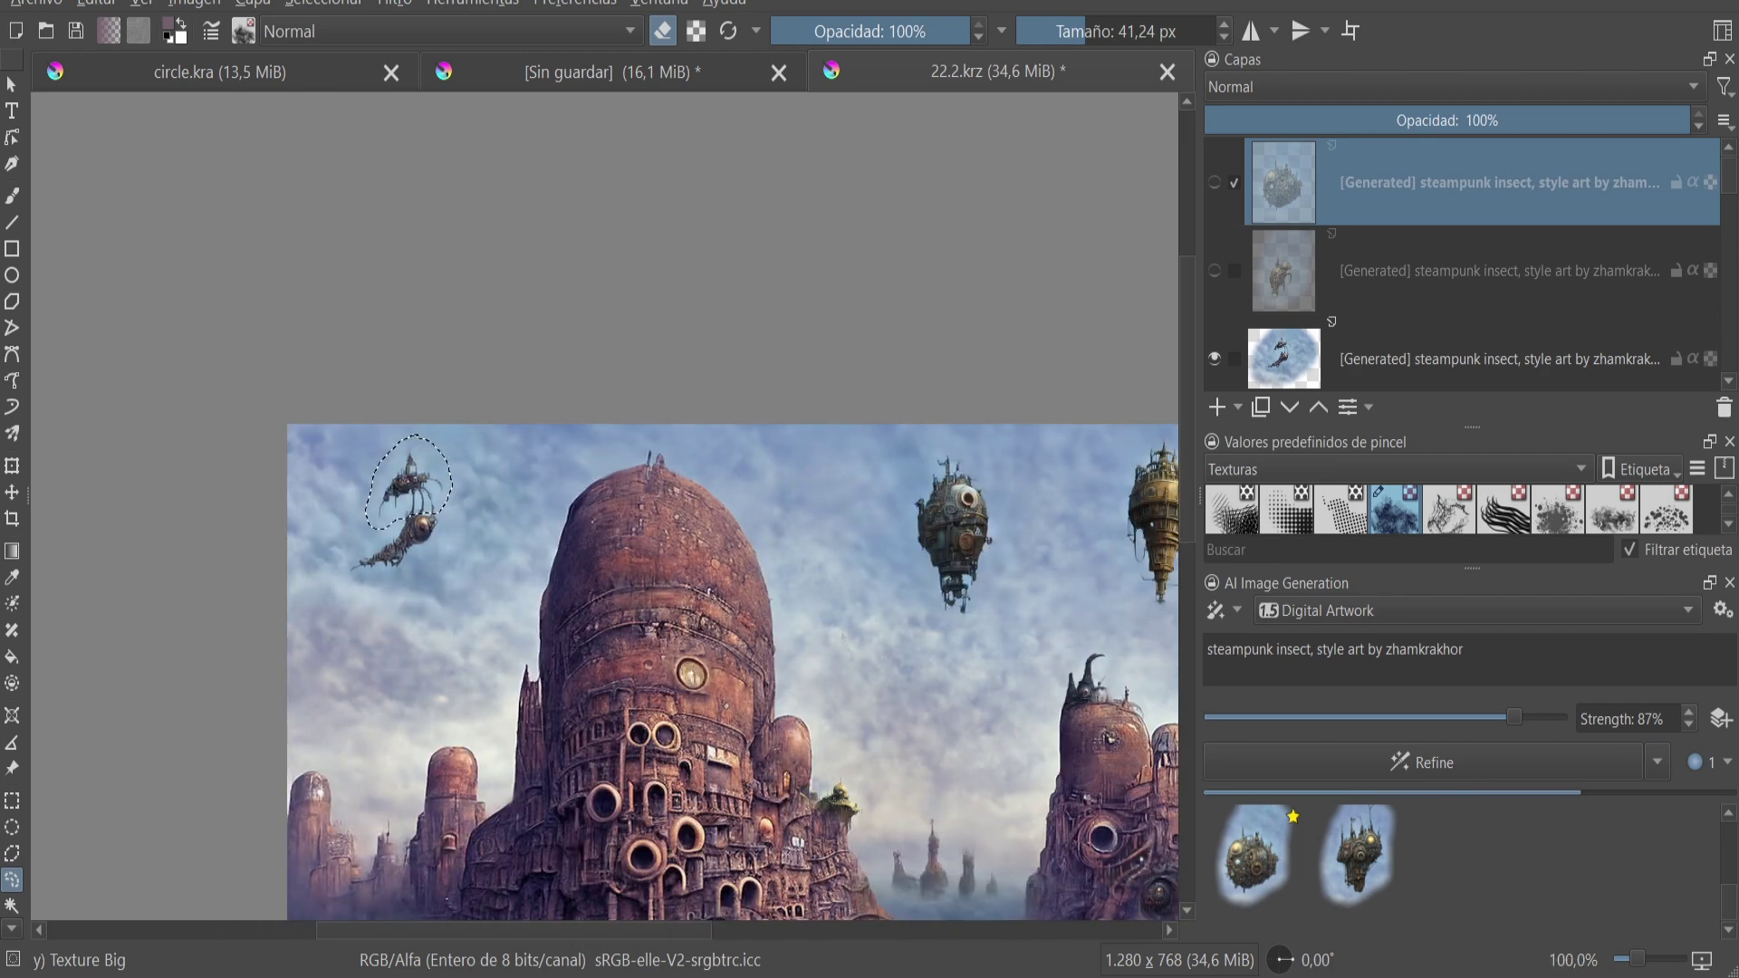
drag(644, 932, 688, 934)
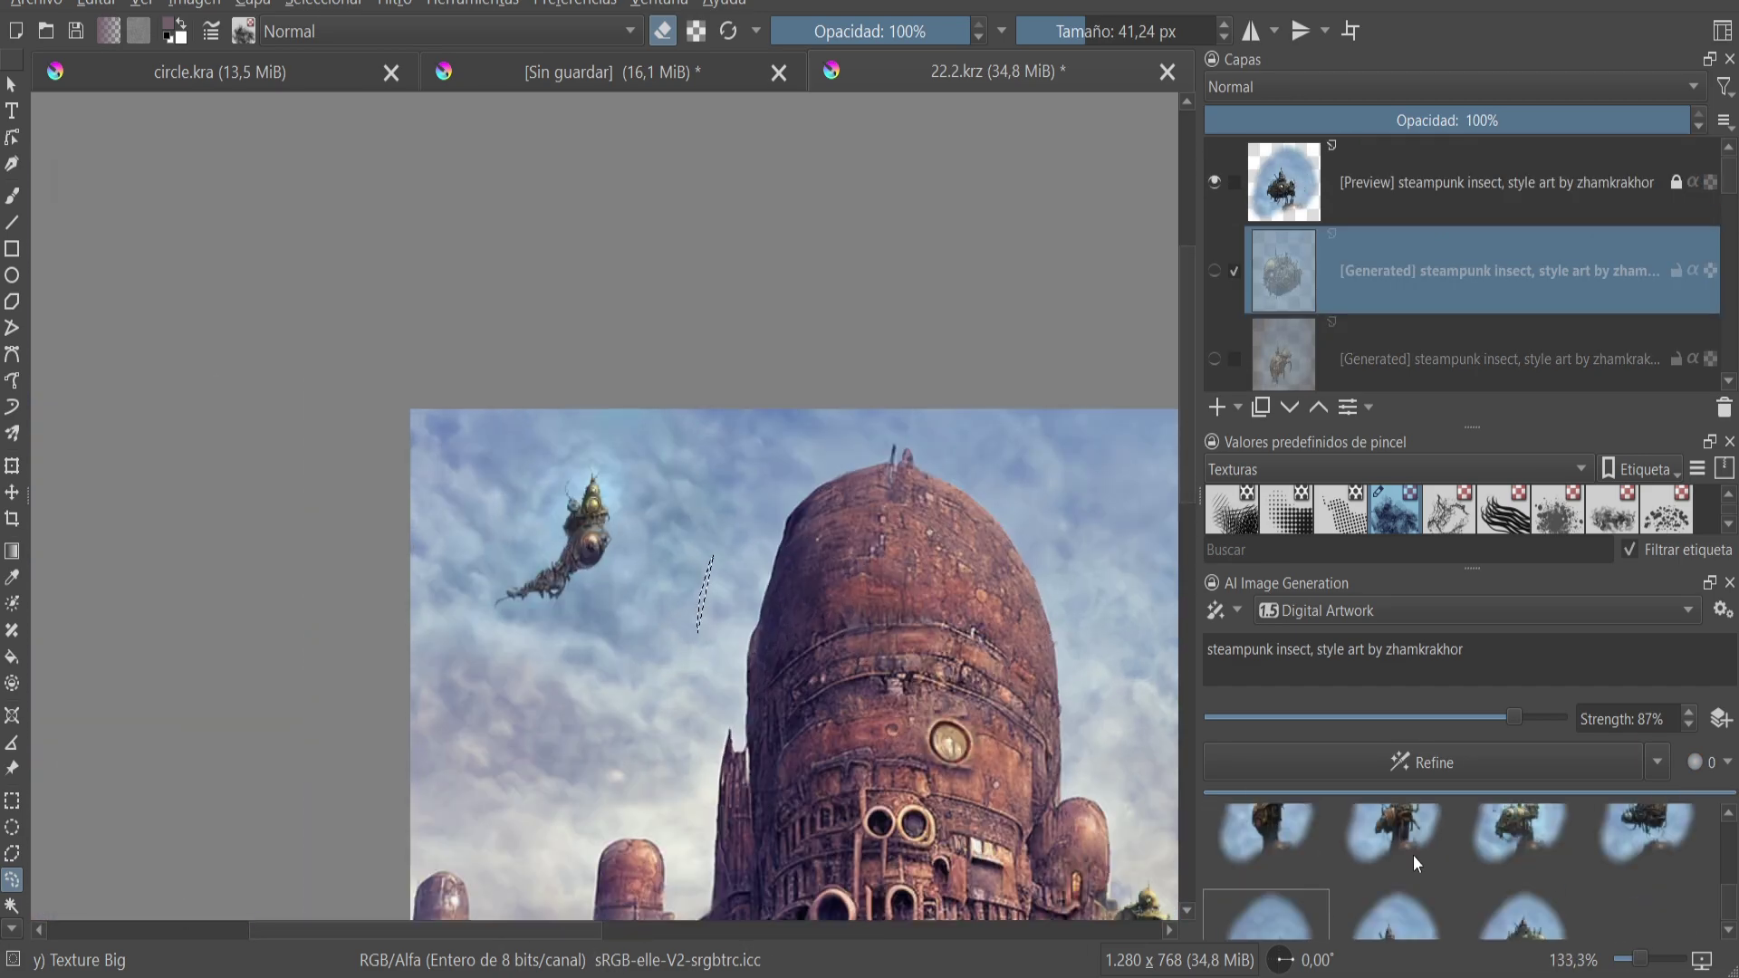
- Preview the new insect variants and apply the third, another and the fourth as layers
click(1410, 877)
click(1661, 857)
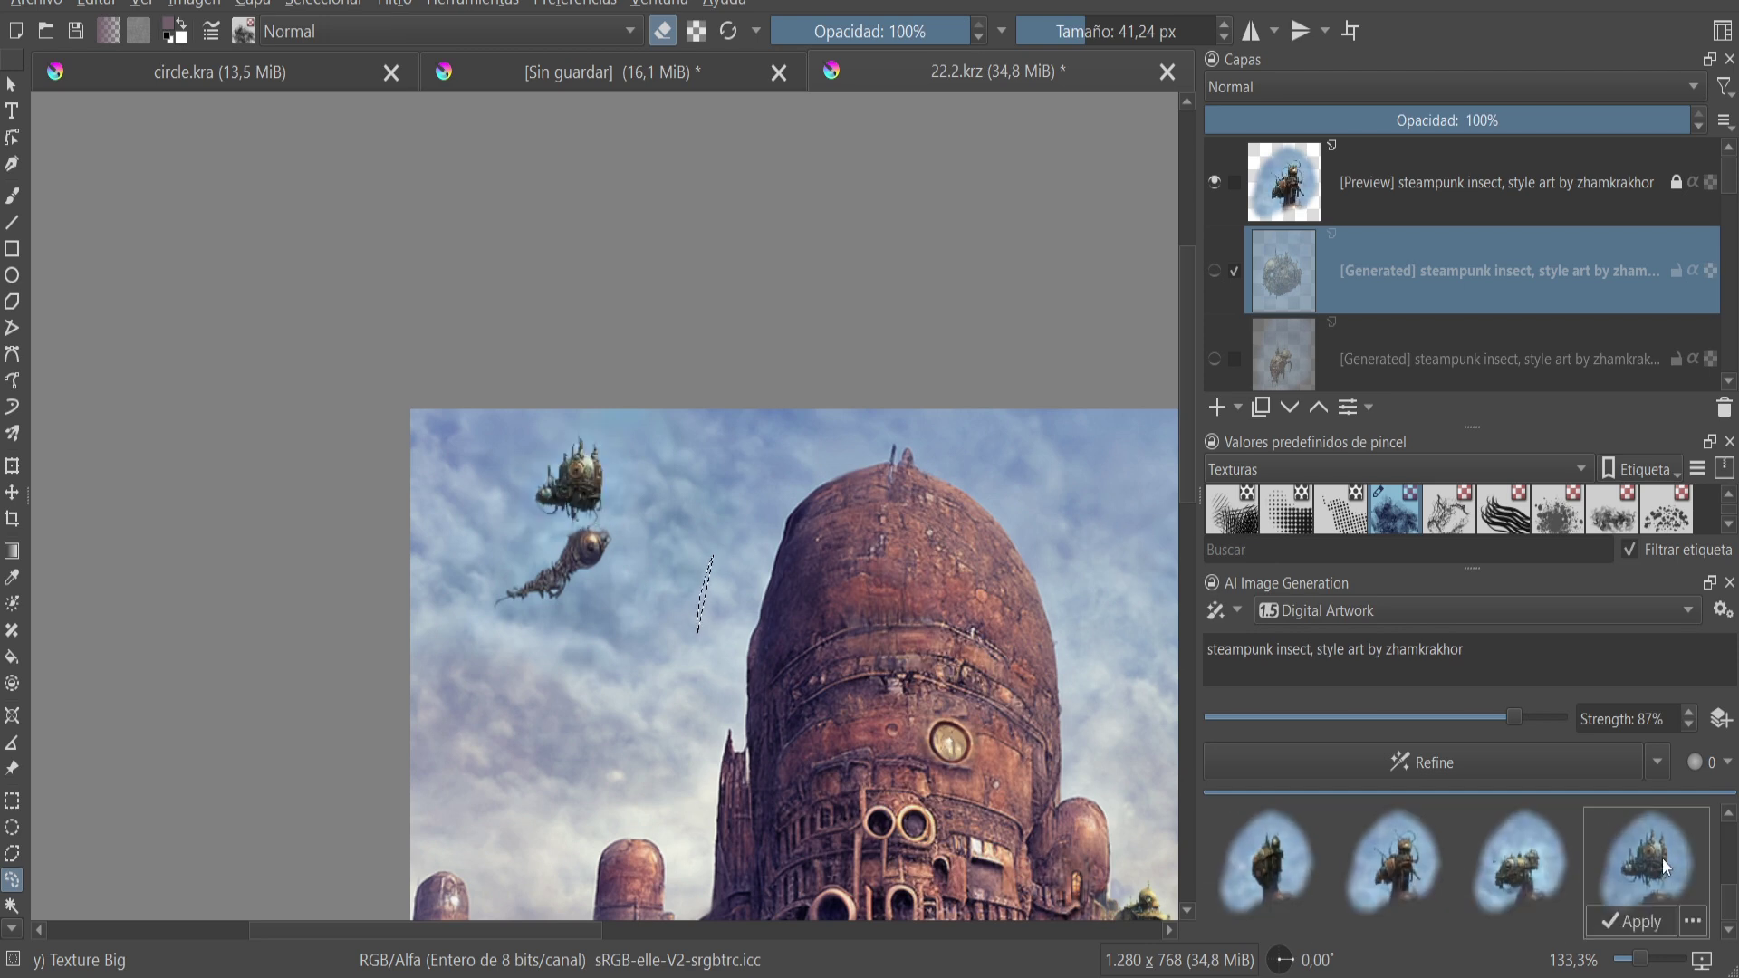
click(1395, 883)
click(1508, 869)
click(1504, 921)
click(1393, 879)
click(1378, 921)
click(1637, 903)
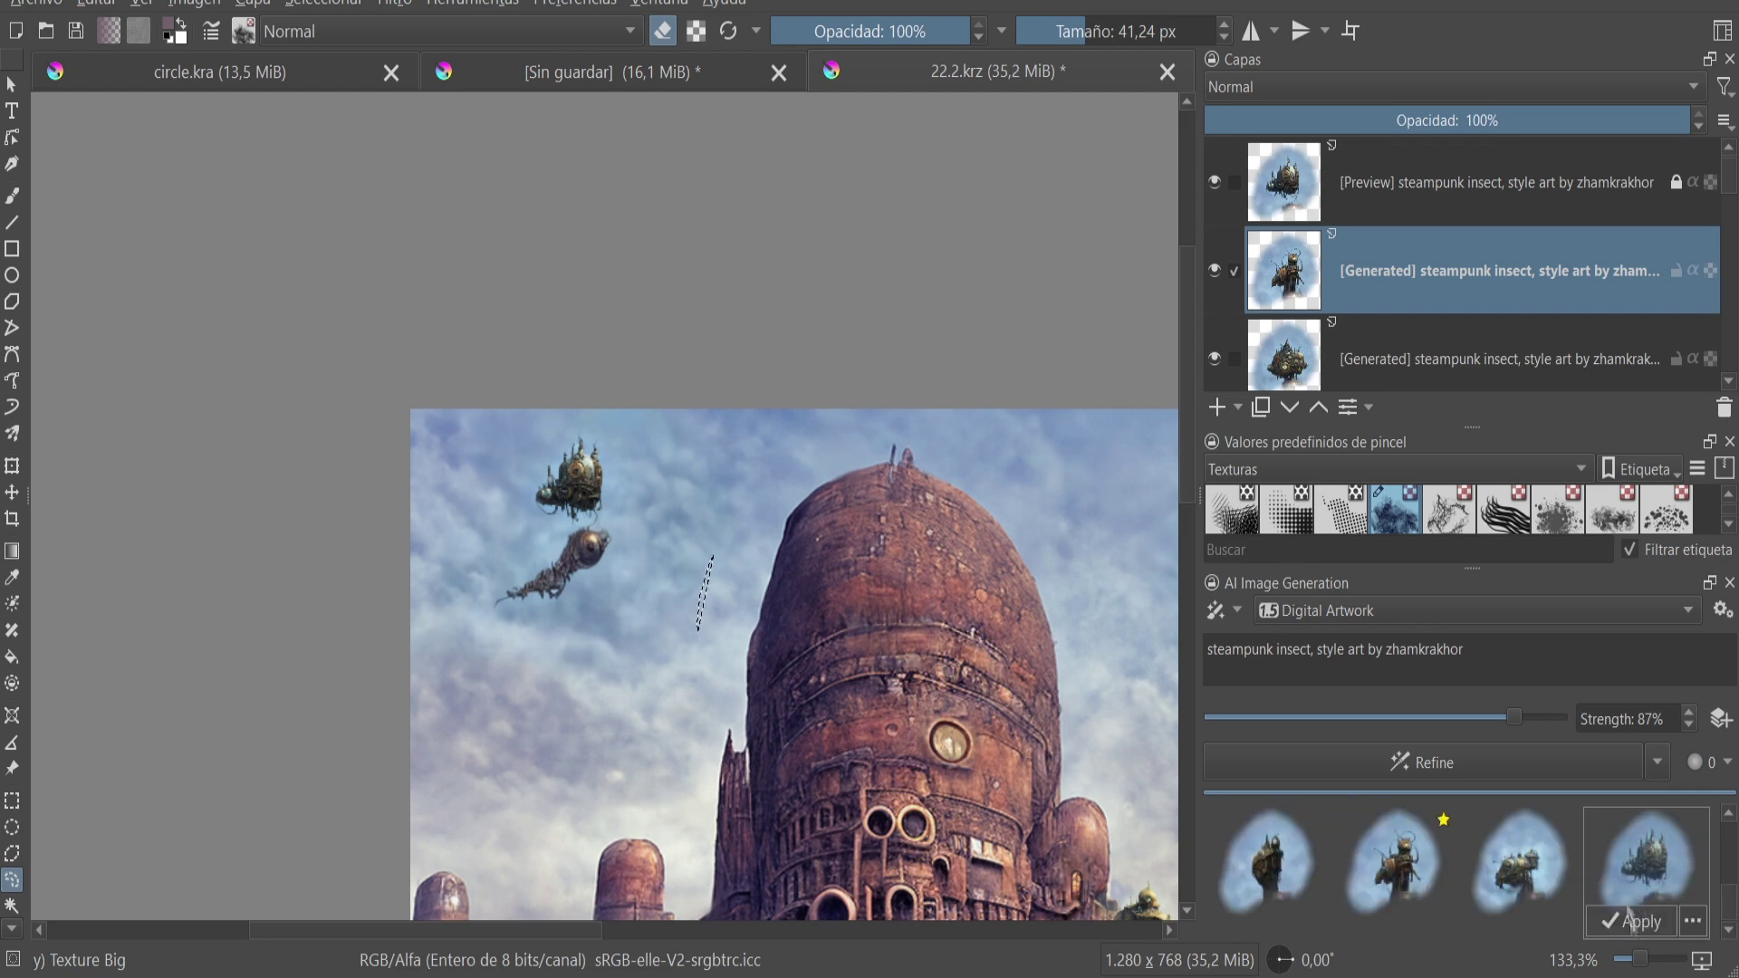
click(1635, 910)
- Toggle two generated insect layers' visibility to compare the variants
click(1215, 182)
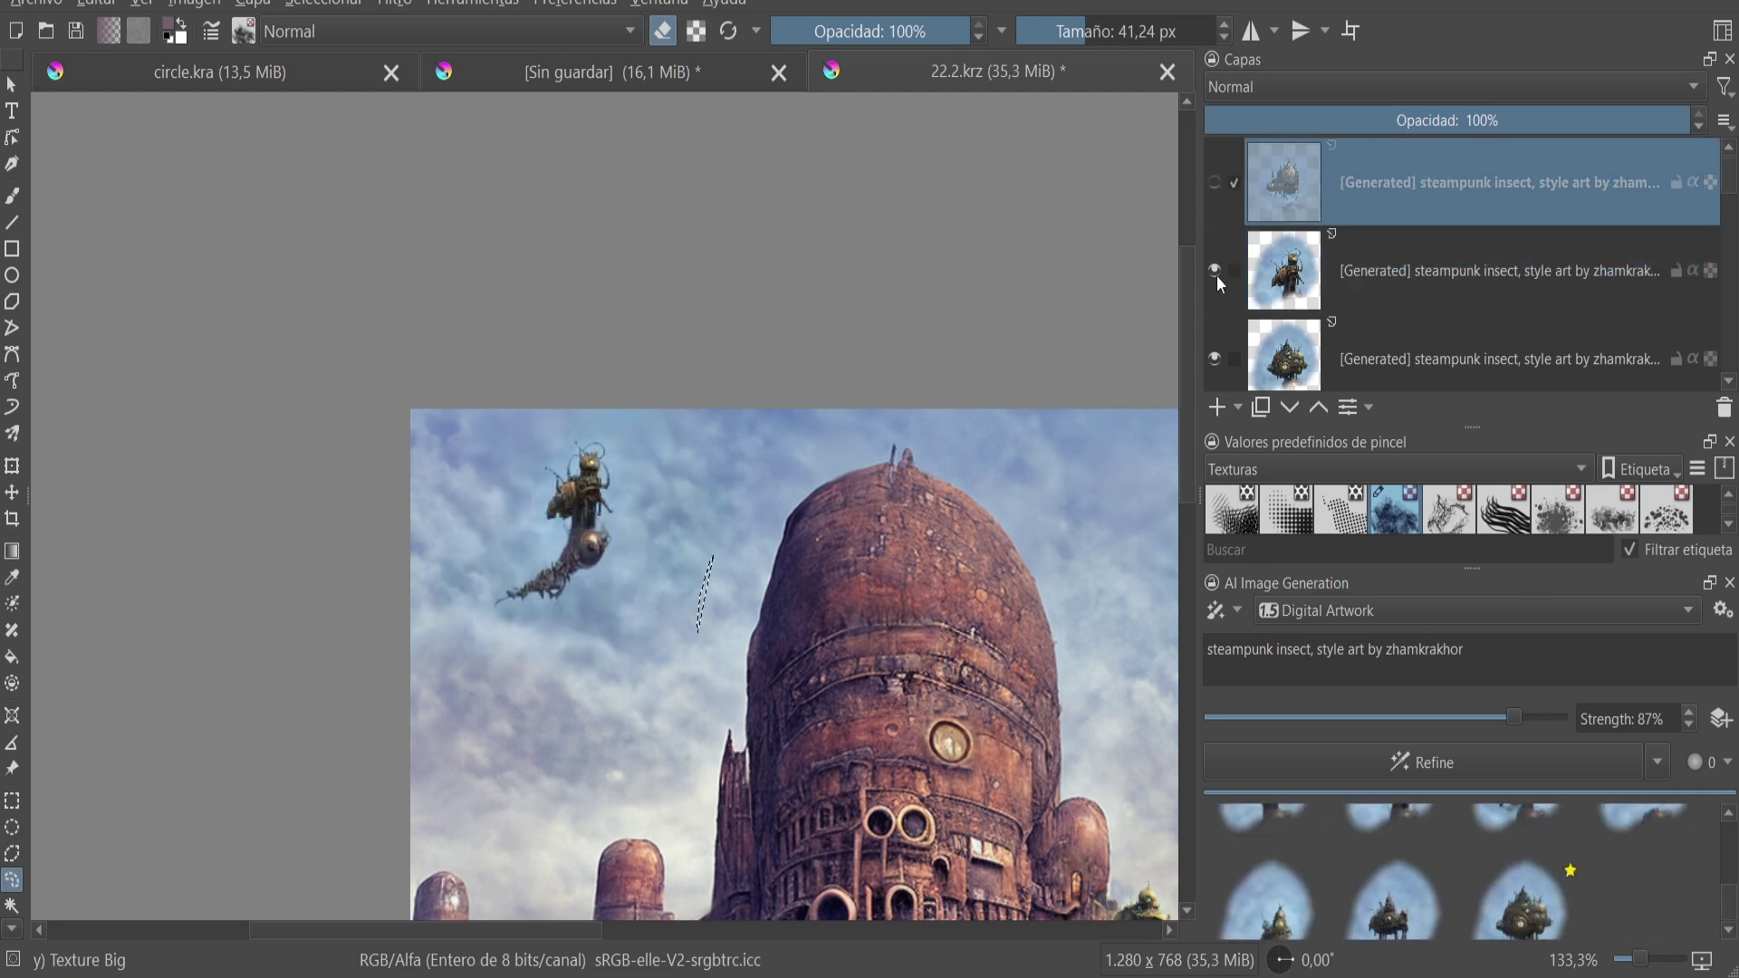
click(1215, 271)
scroll(779, 614, down, 2)
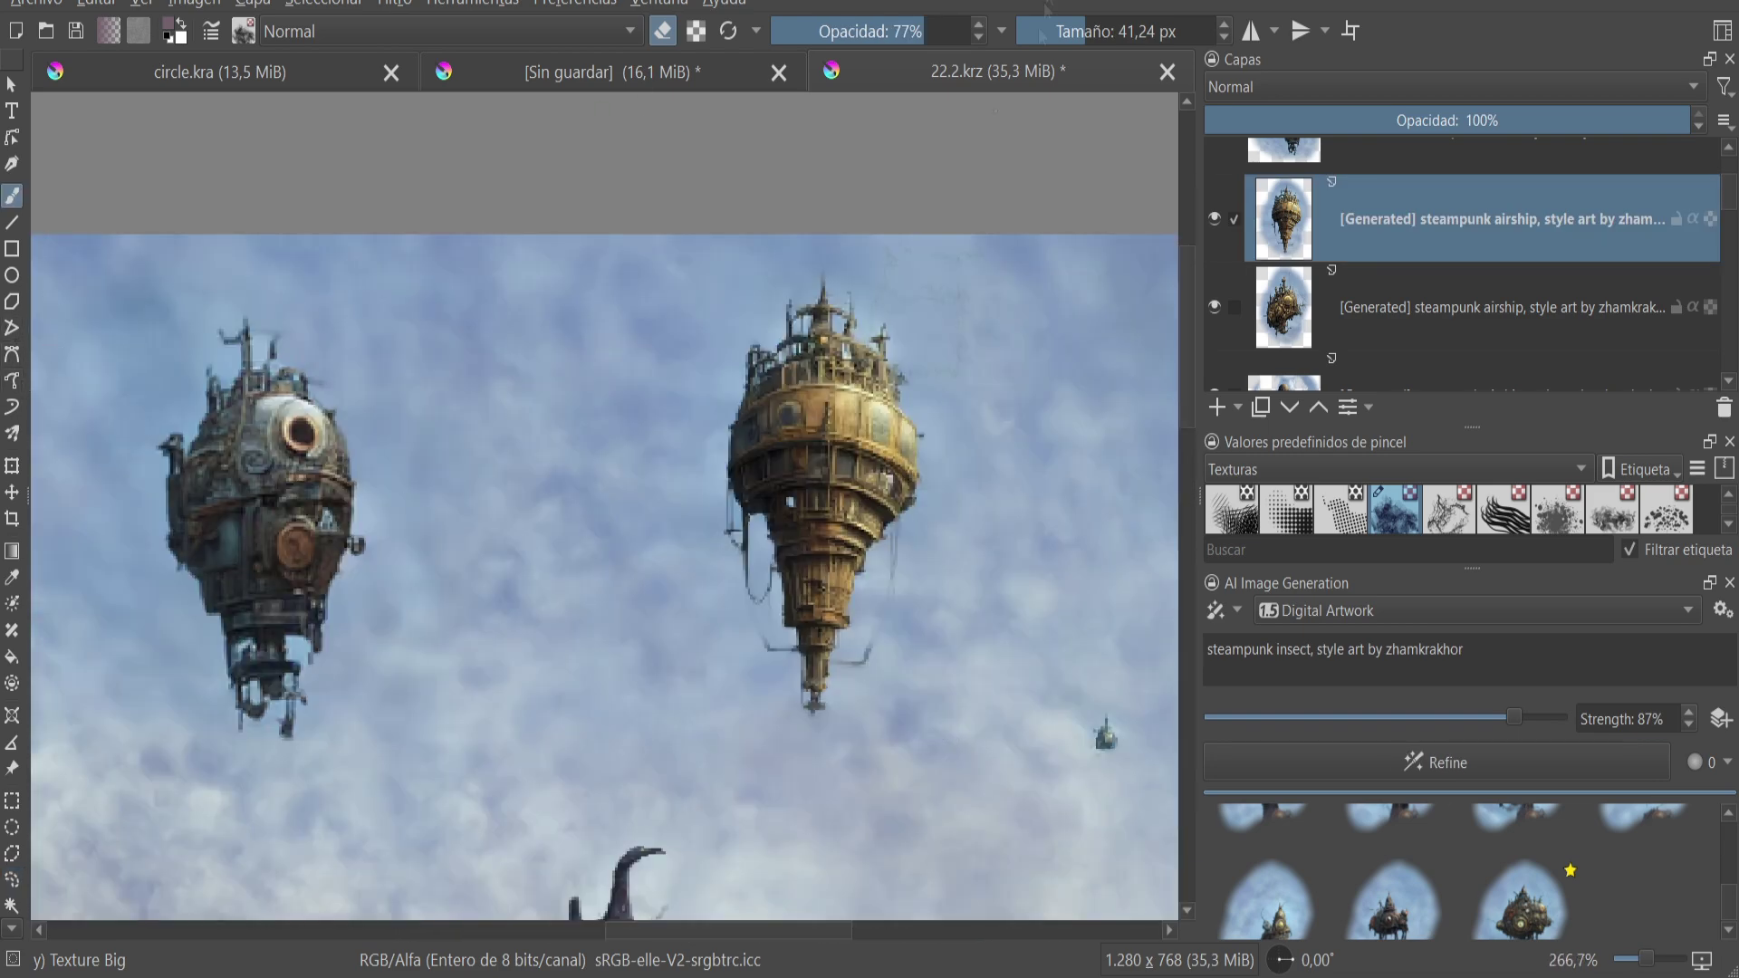
- Shrink the brush and keep only the new tower airship layer visible
drag(1044, 7, 1057, 31)
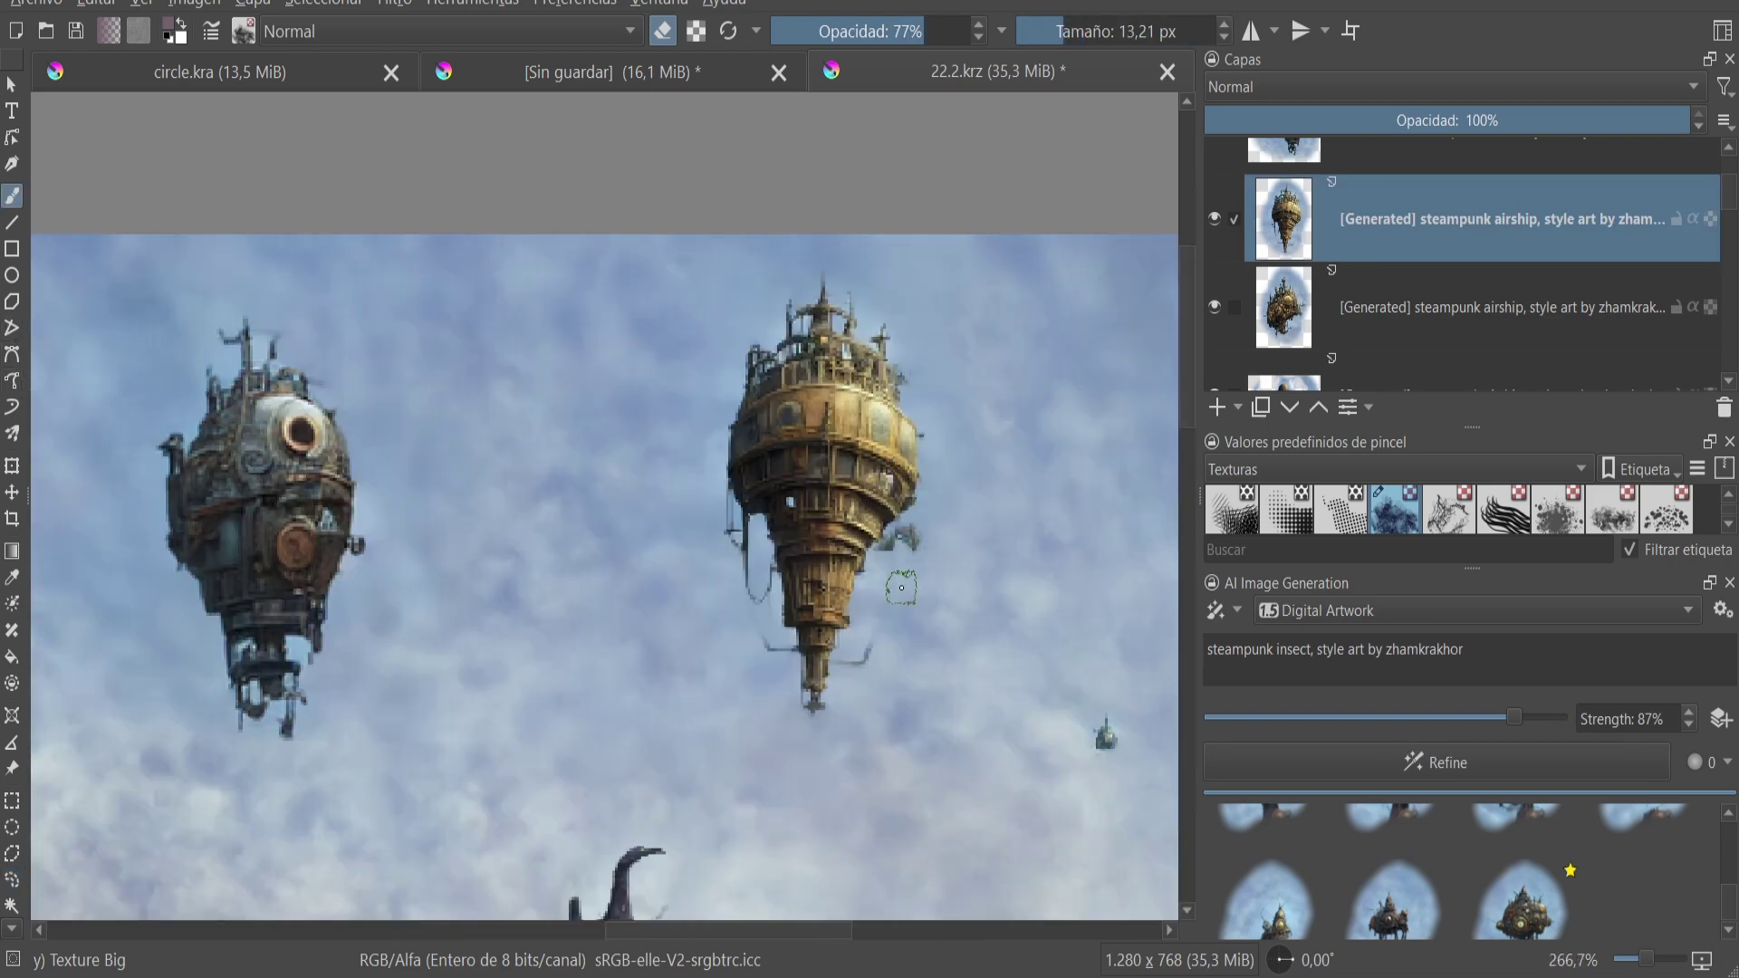
click(1215, 218)
click(1214, 307)
click(1214, 218)
- Touch up the tower airship's hanging chain, undoing stray grey strokes
mouse_move(910, 545)
mouse_down()
mouse_move(879, 580)
mouse_move(846, 688)
mouse_up()
key(ctrl+z)
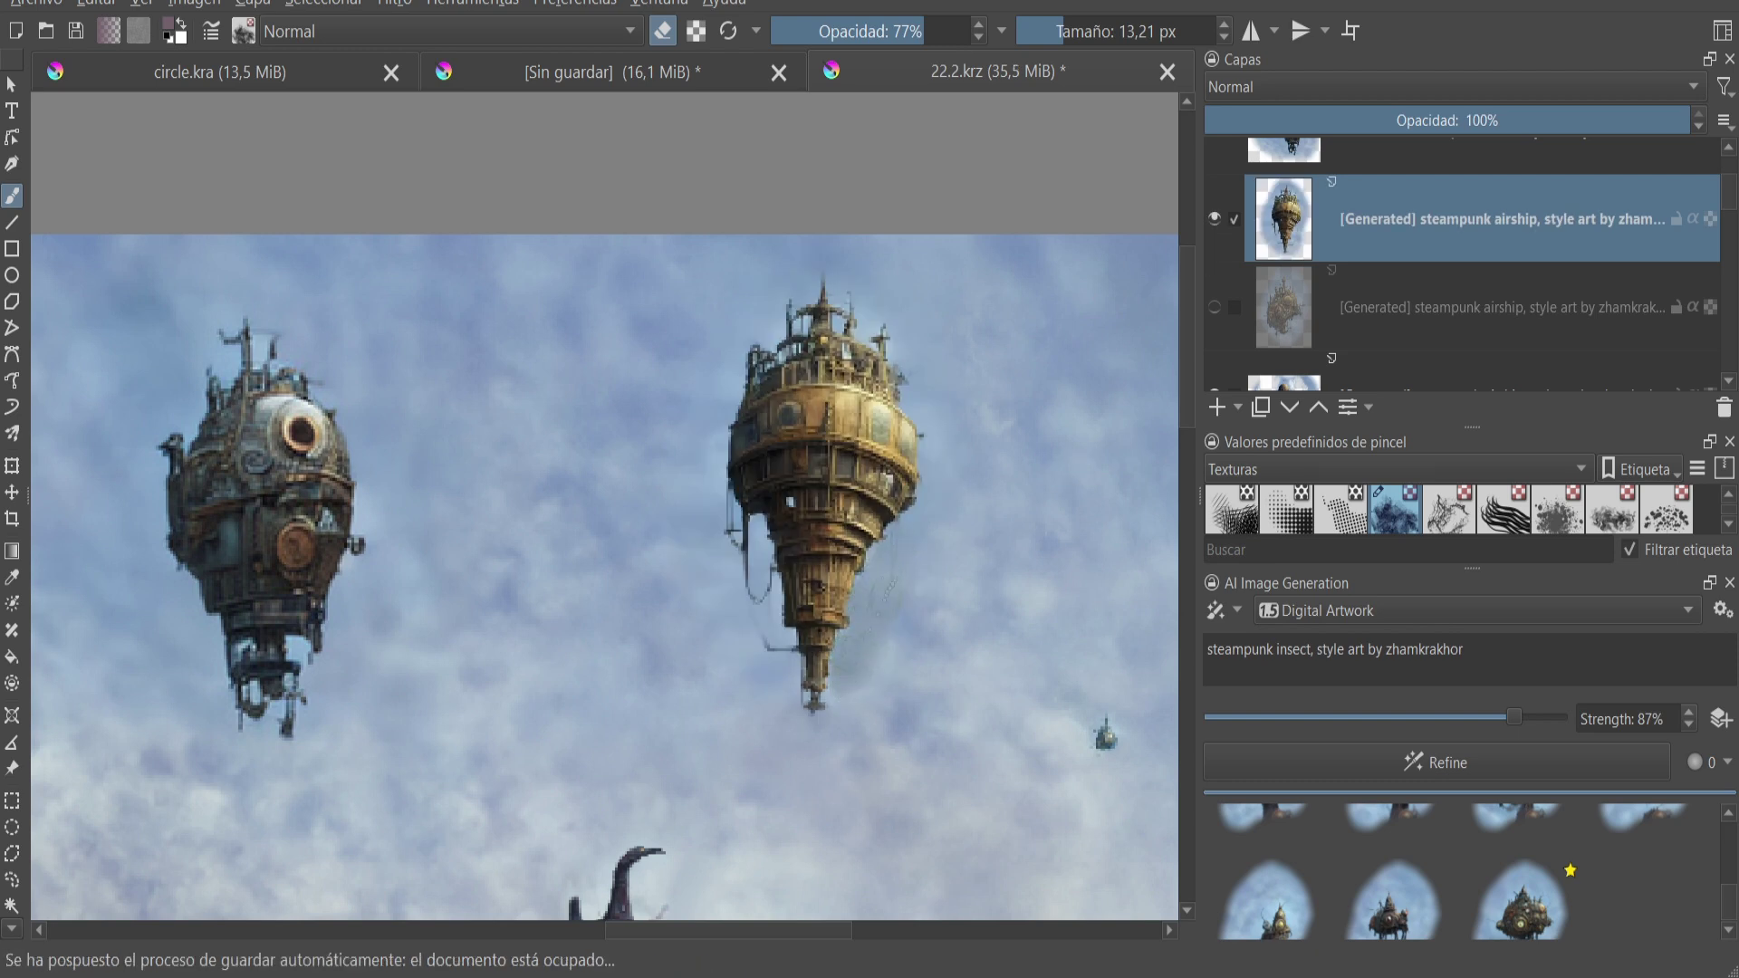
drag(759, 598, 762, 634)
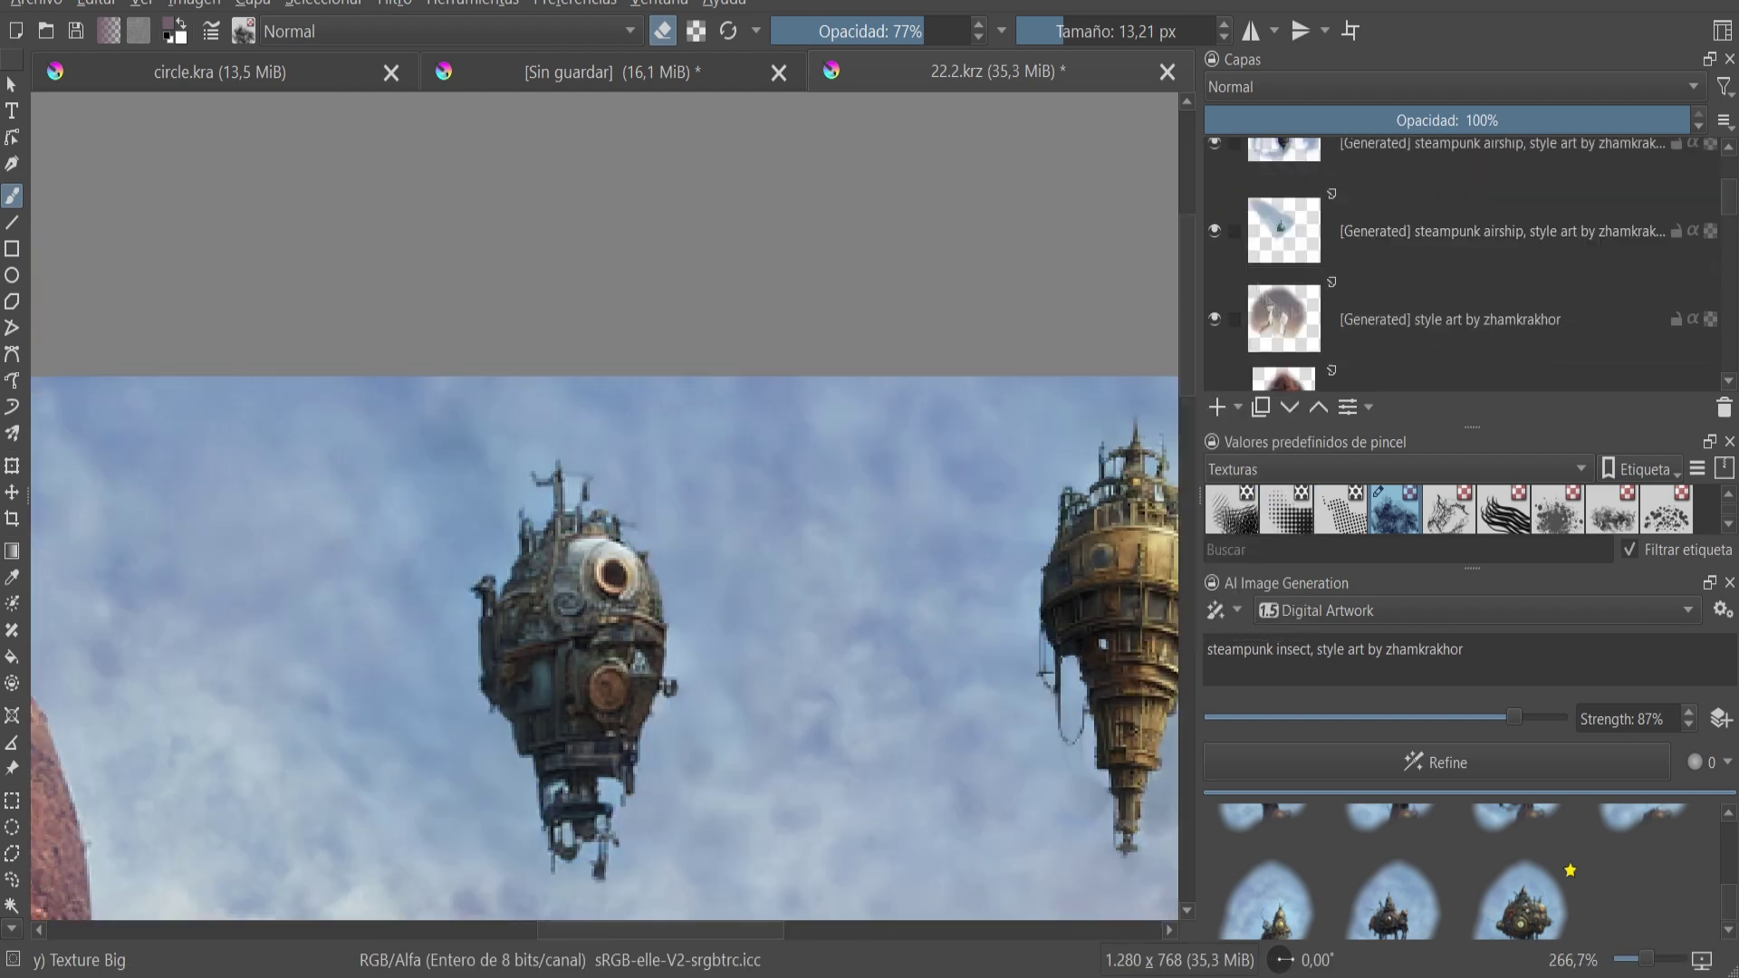
- On the steampunk insect layer, erase stray bits above the dome airship with a 7 px brush
click(1246, 244)
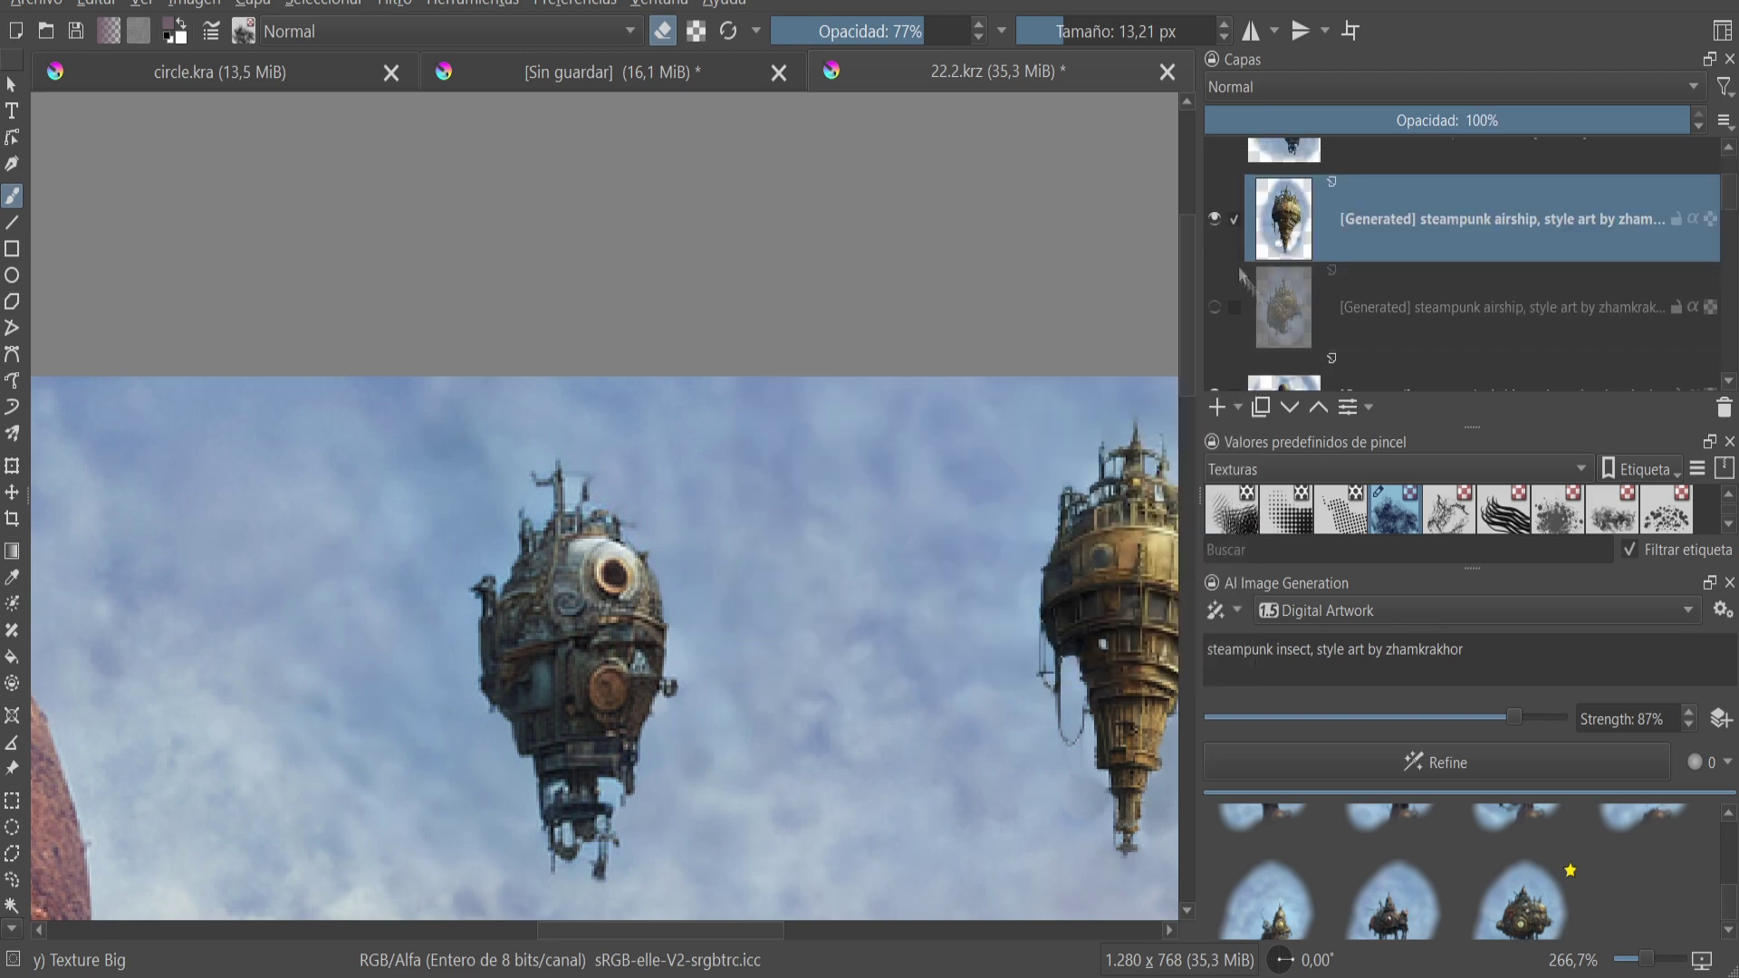
click(1220, 217)
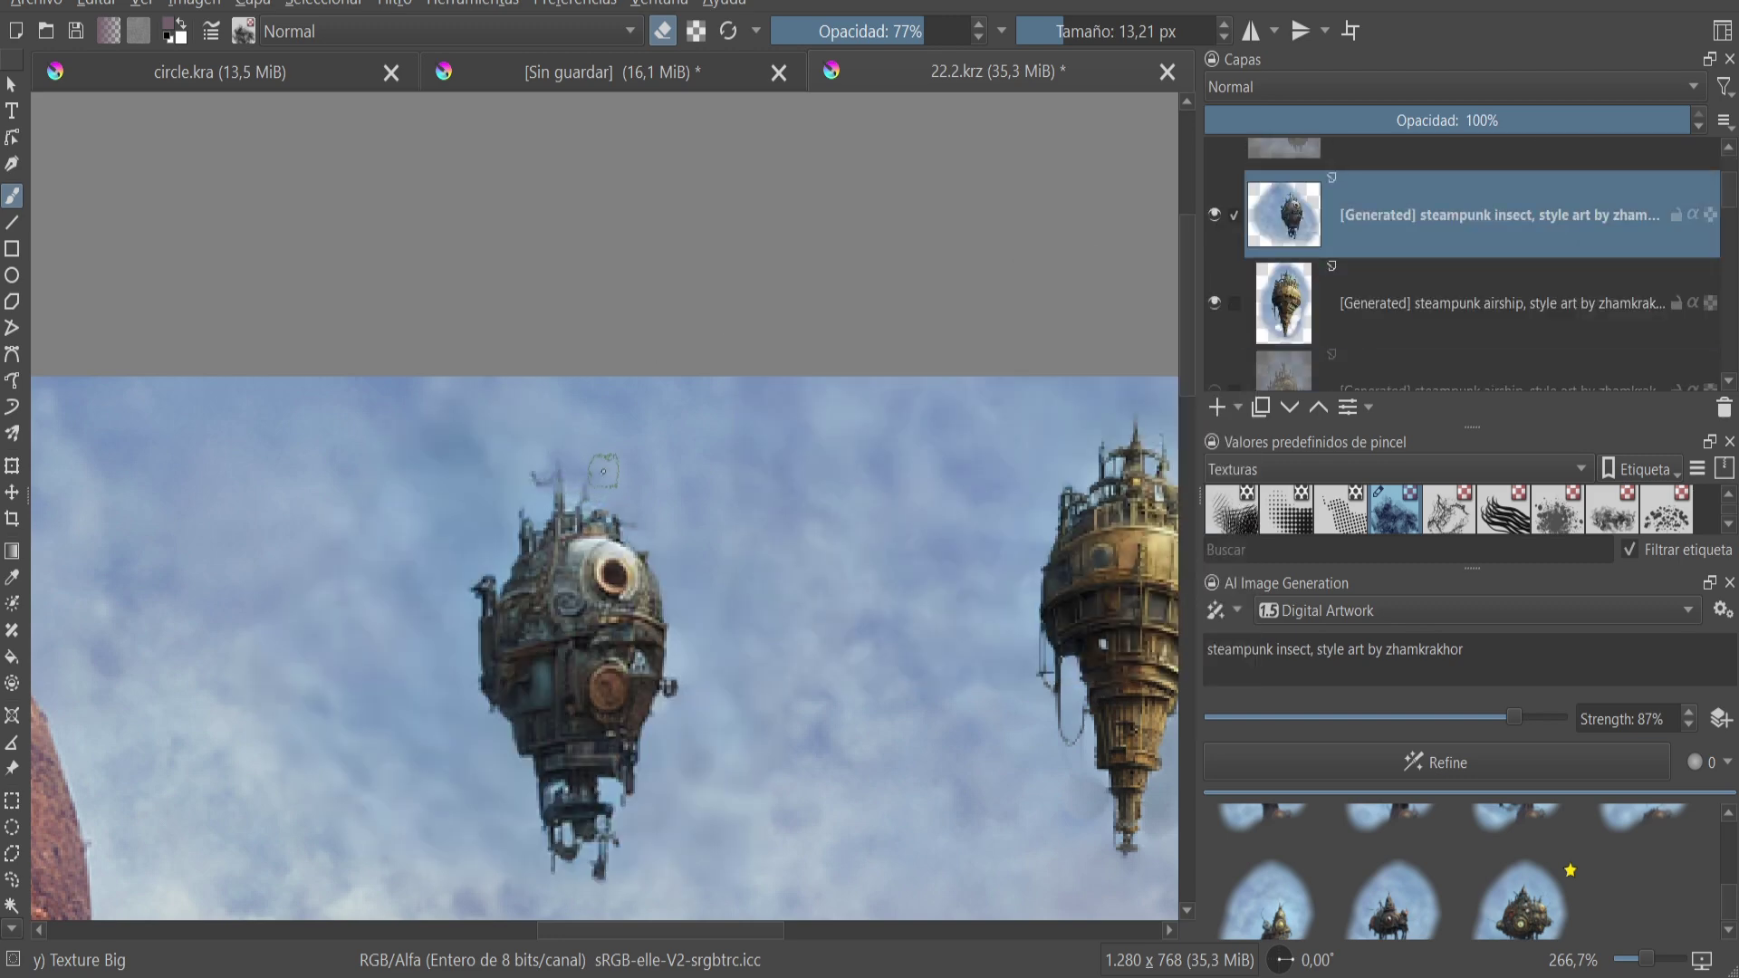
drag(587, 473, 589, 492)
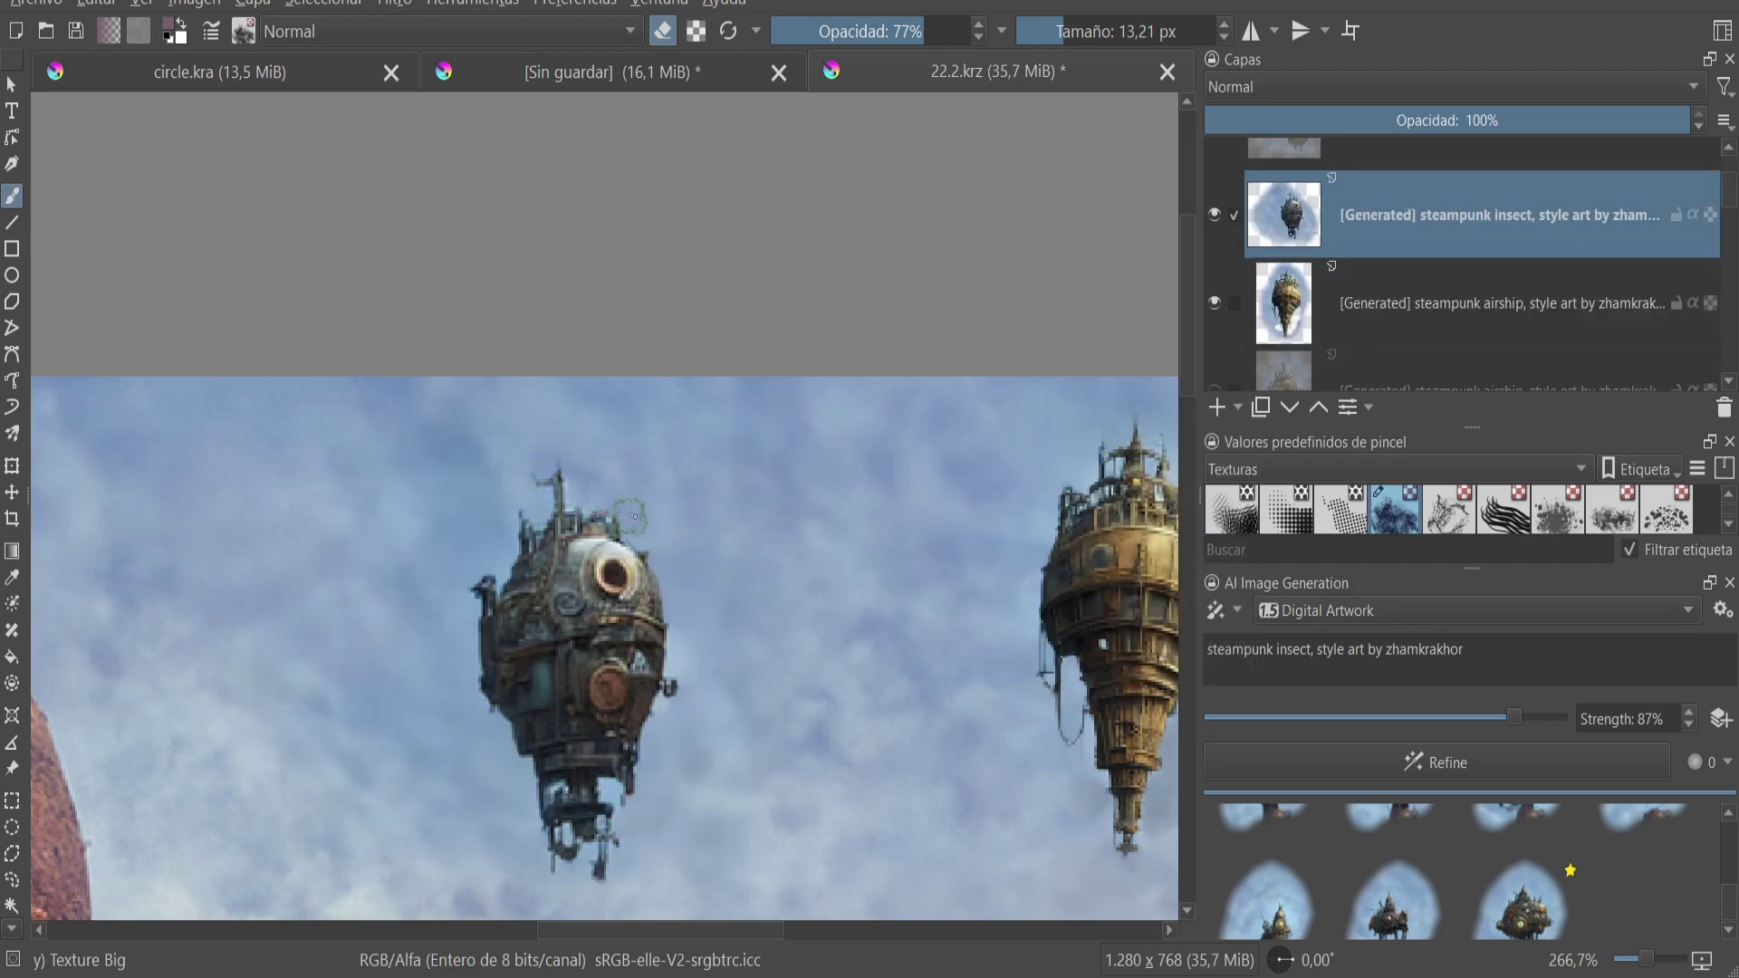
drag(727, 618, 788, 619)
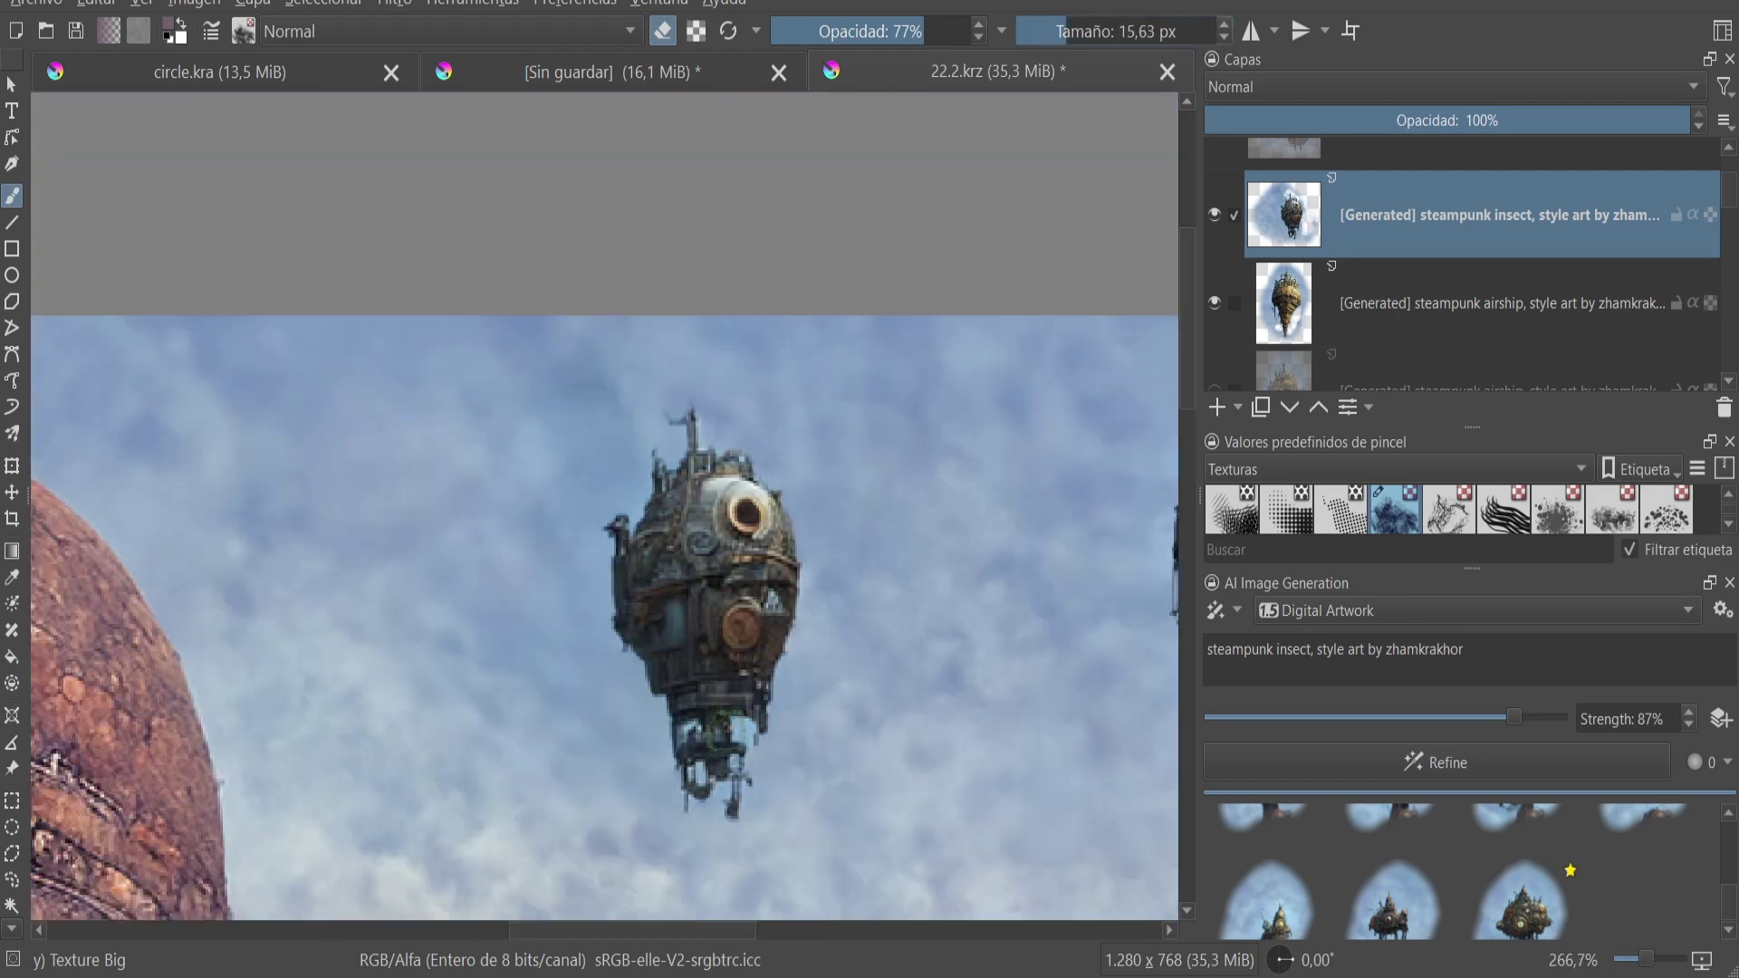
drag(736, 724, 715, 725)
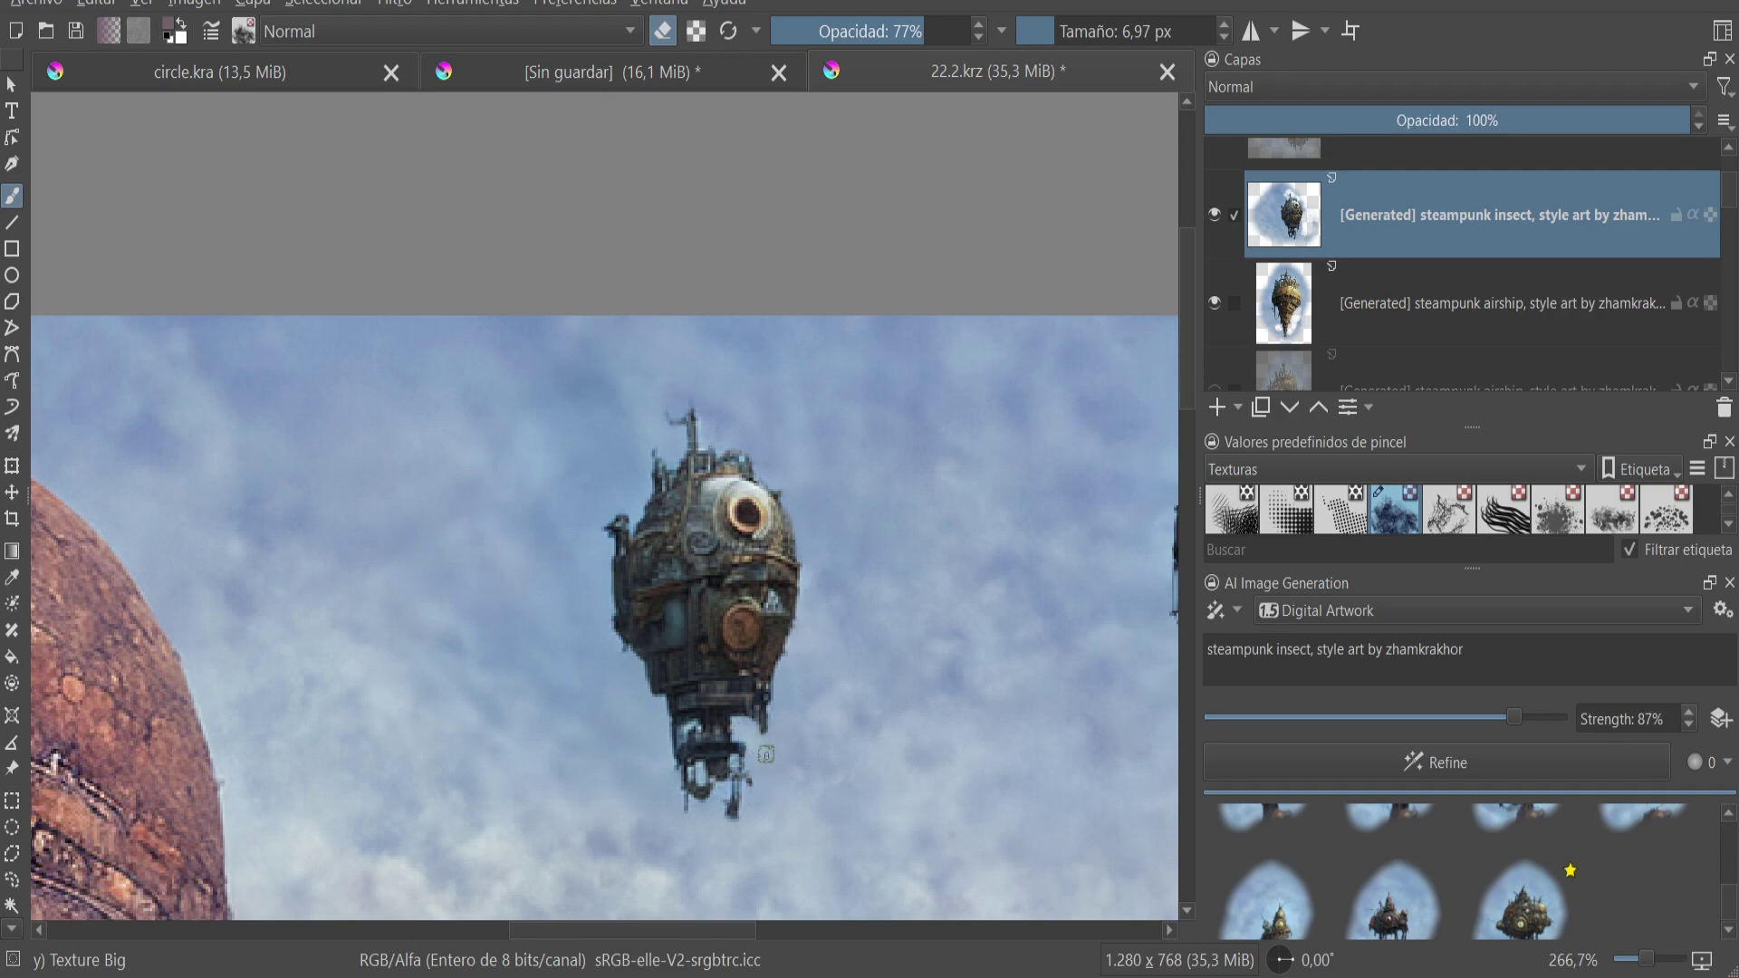
- Show and select the airship layer, then save the painting
scroll(628, 567, down, 5)
scroll(627, 568, up, 5)
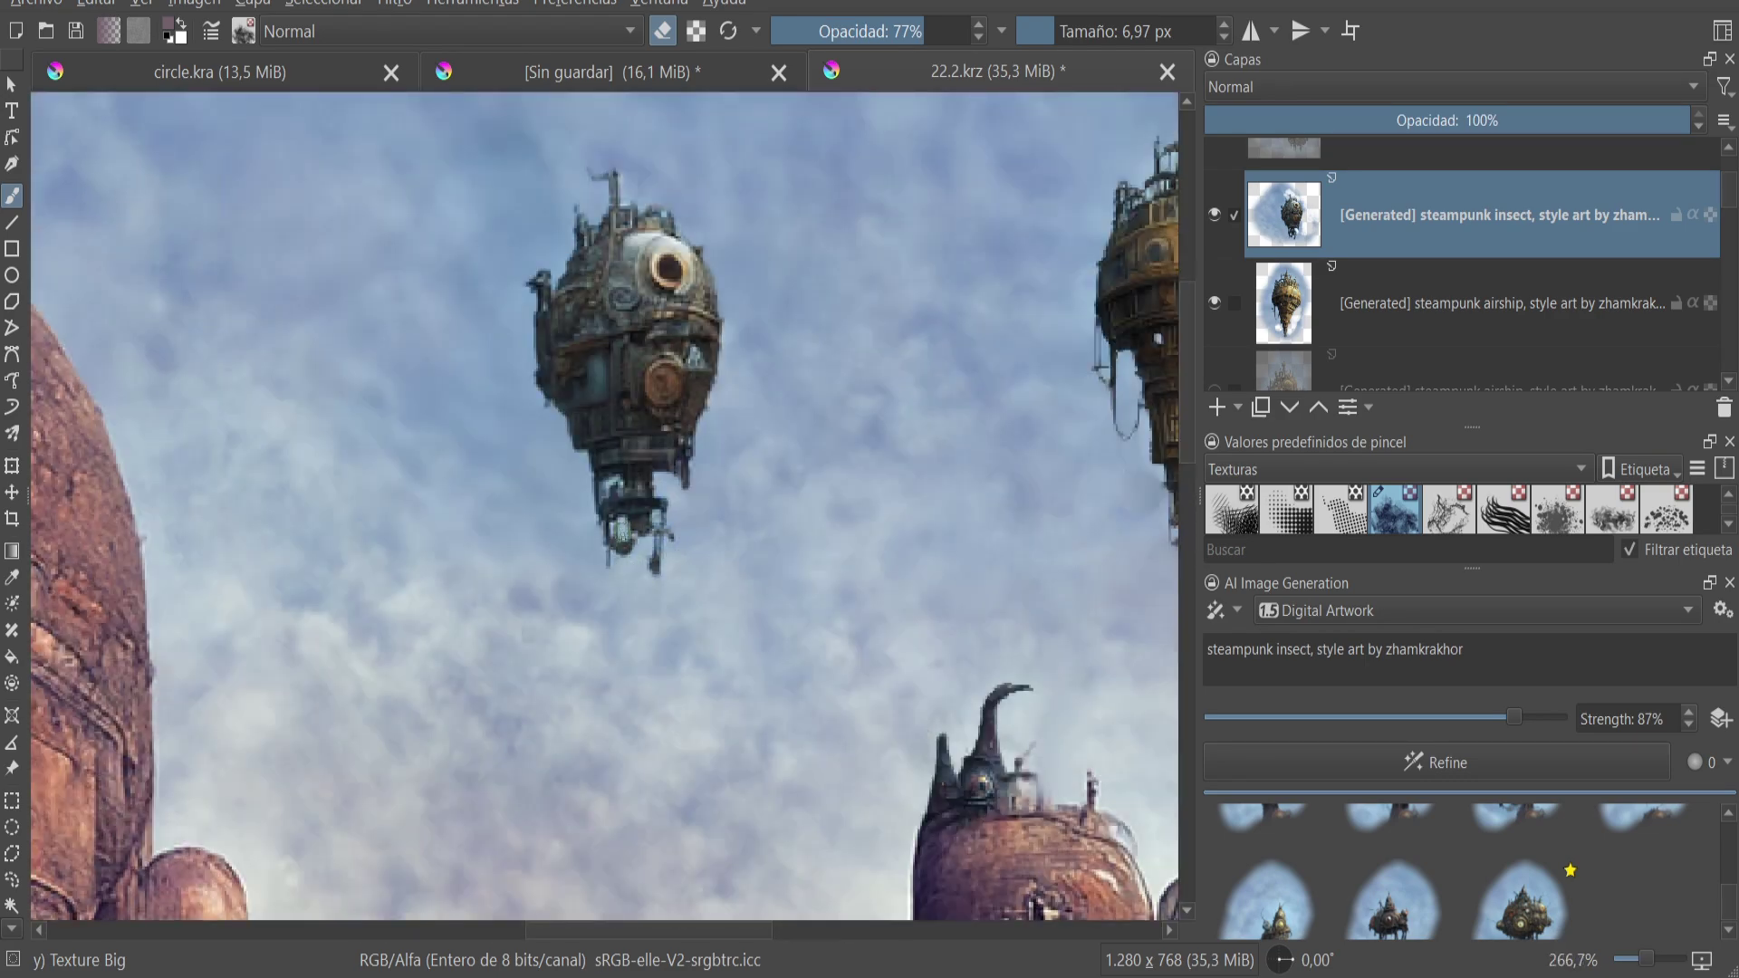
scroll(672, 487, down, 4)
scroll(672, 487, up, 3)
click(1214, 303)
click(1215, 293)
key(ctrl+s)
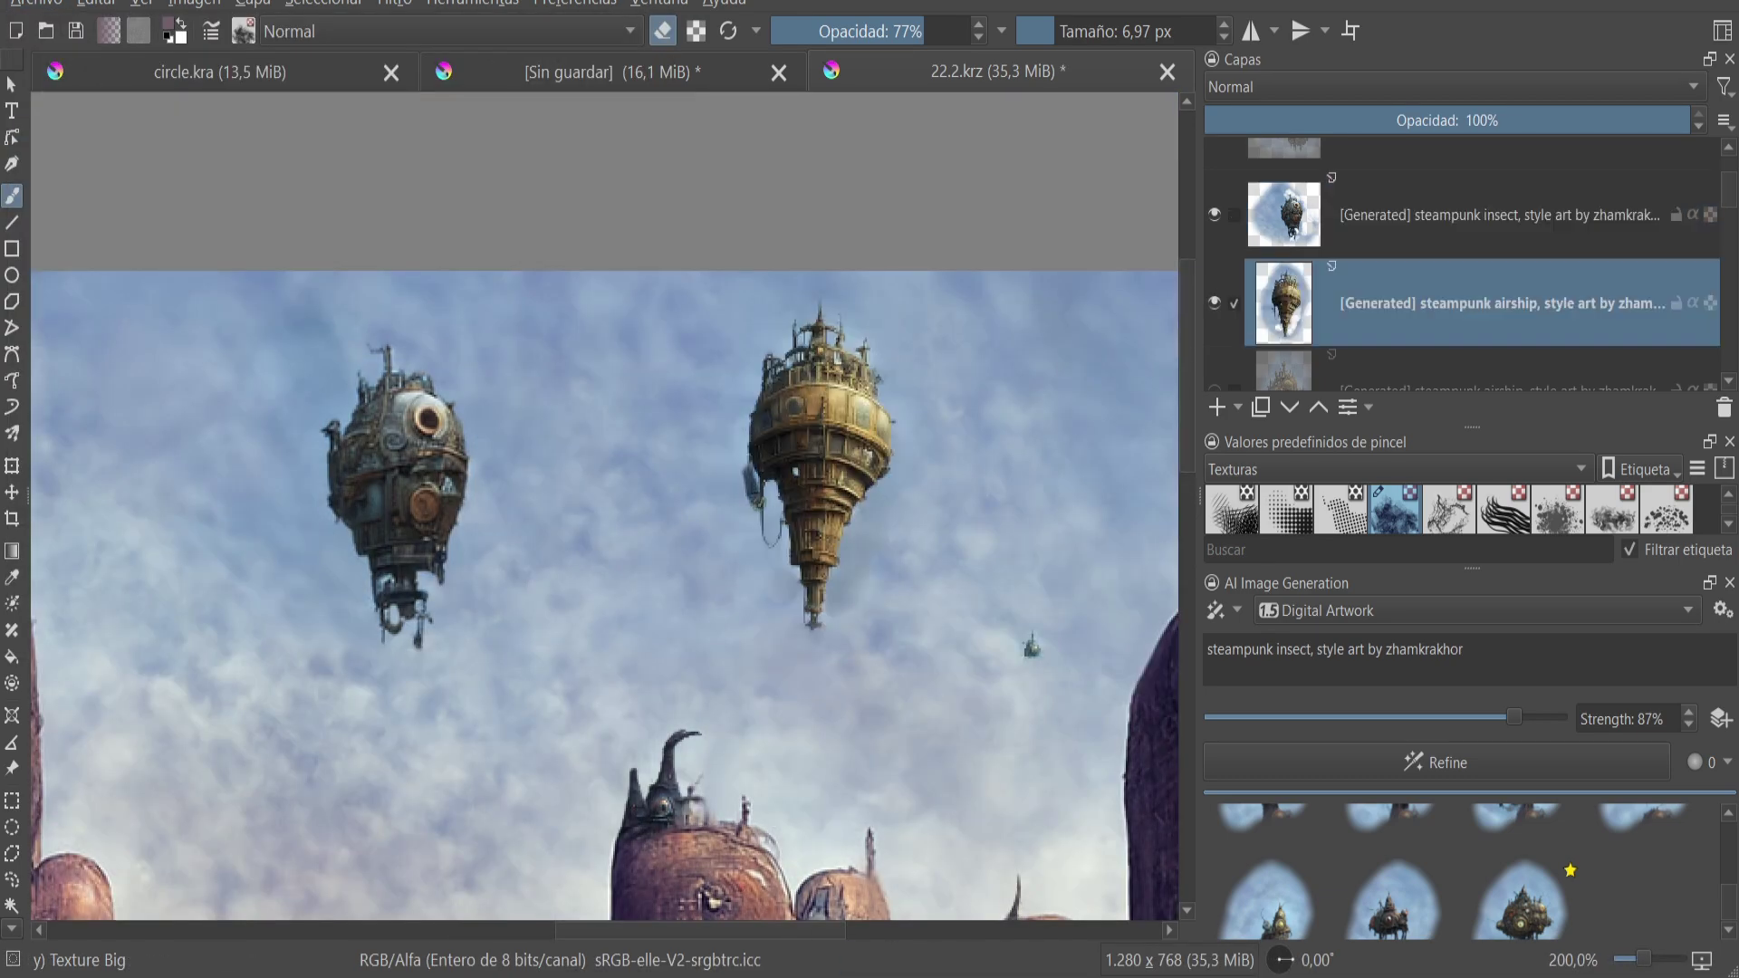
- At actual size, switch to painting with a smaller brush and paint over the tower's chain
key(1)
scroll(711, 480, up, 2)
scroll(711, 480, up, 1)
click(1051, 30)
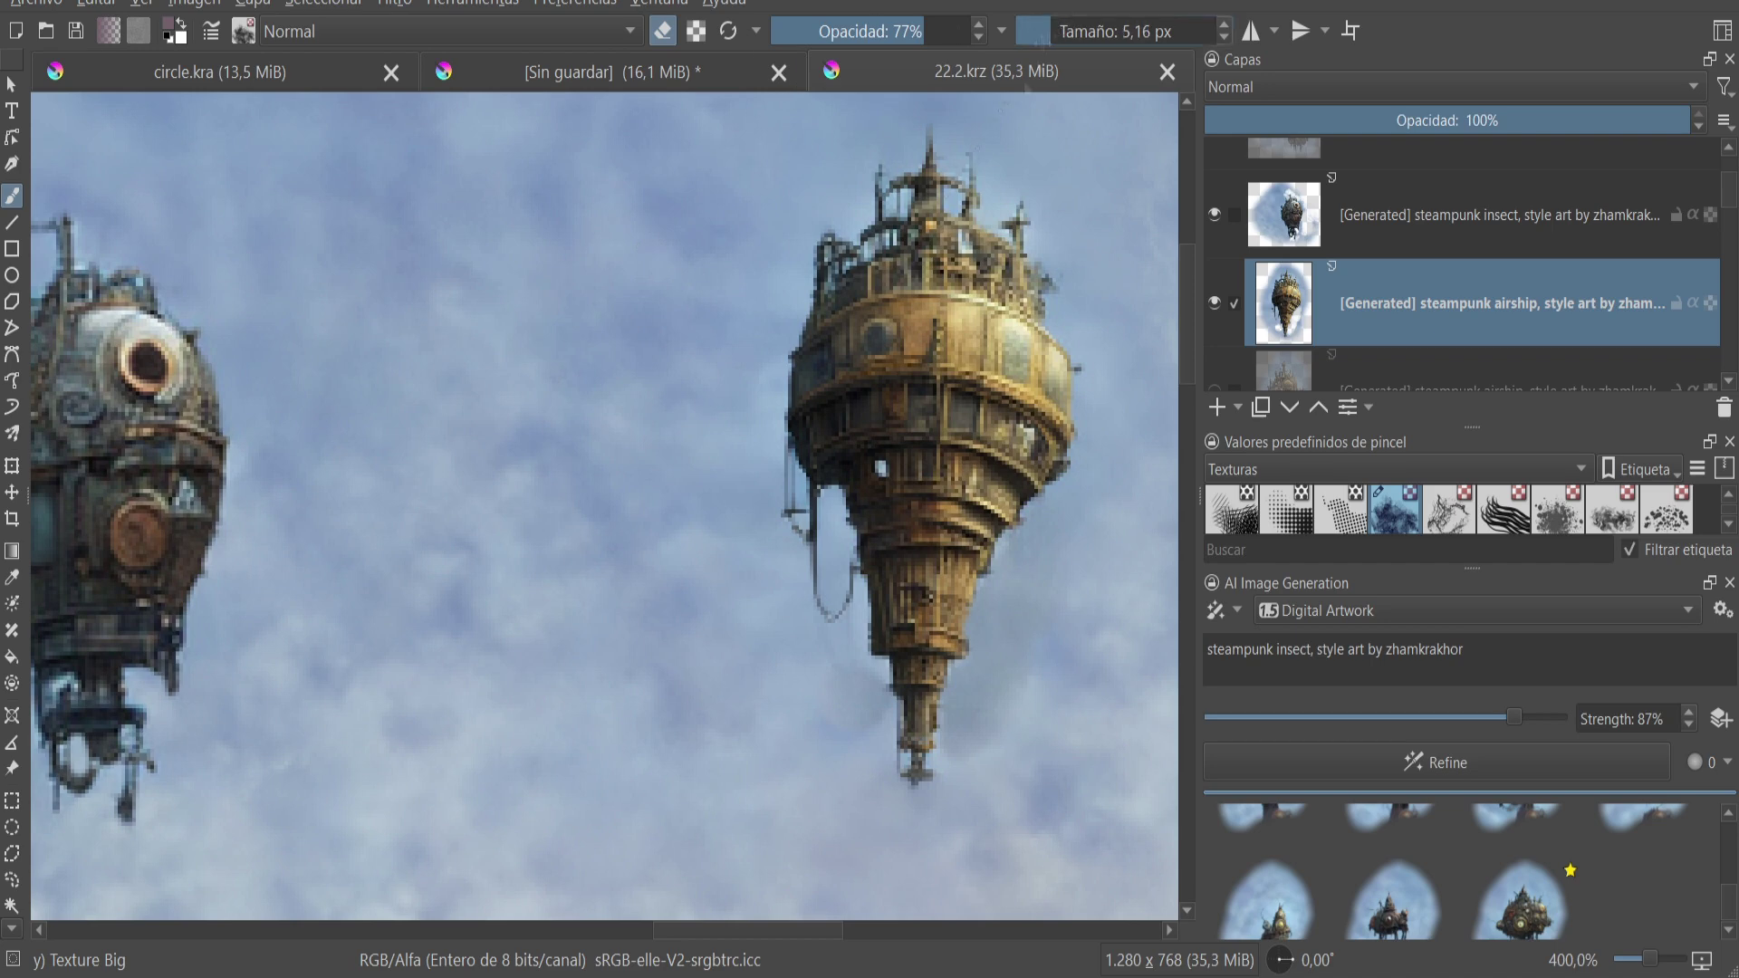
right_click(757, 468)
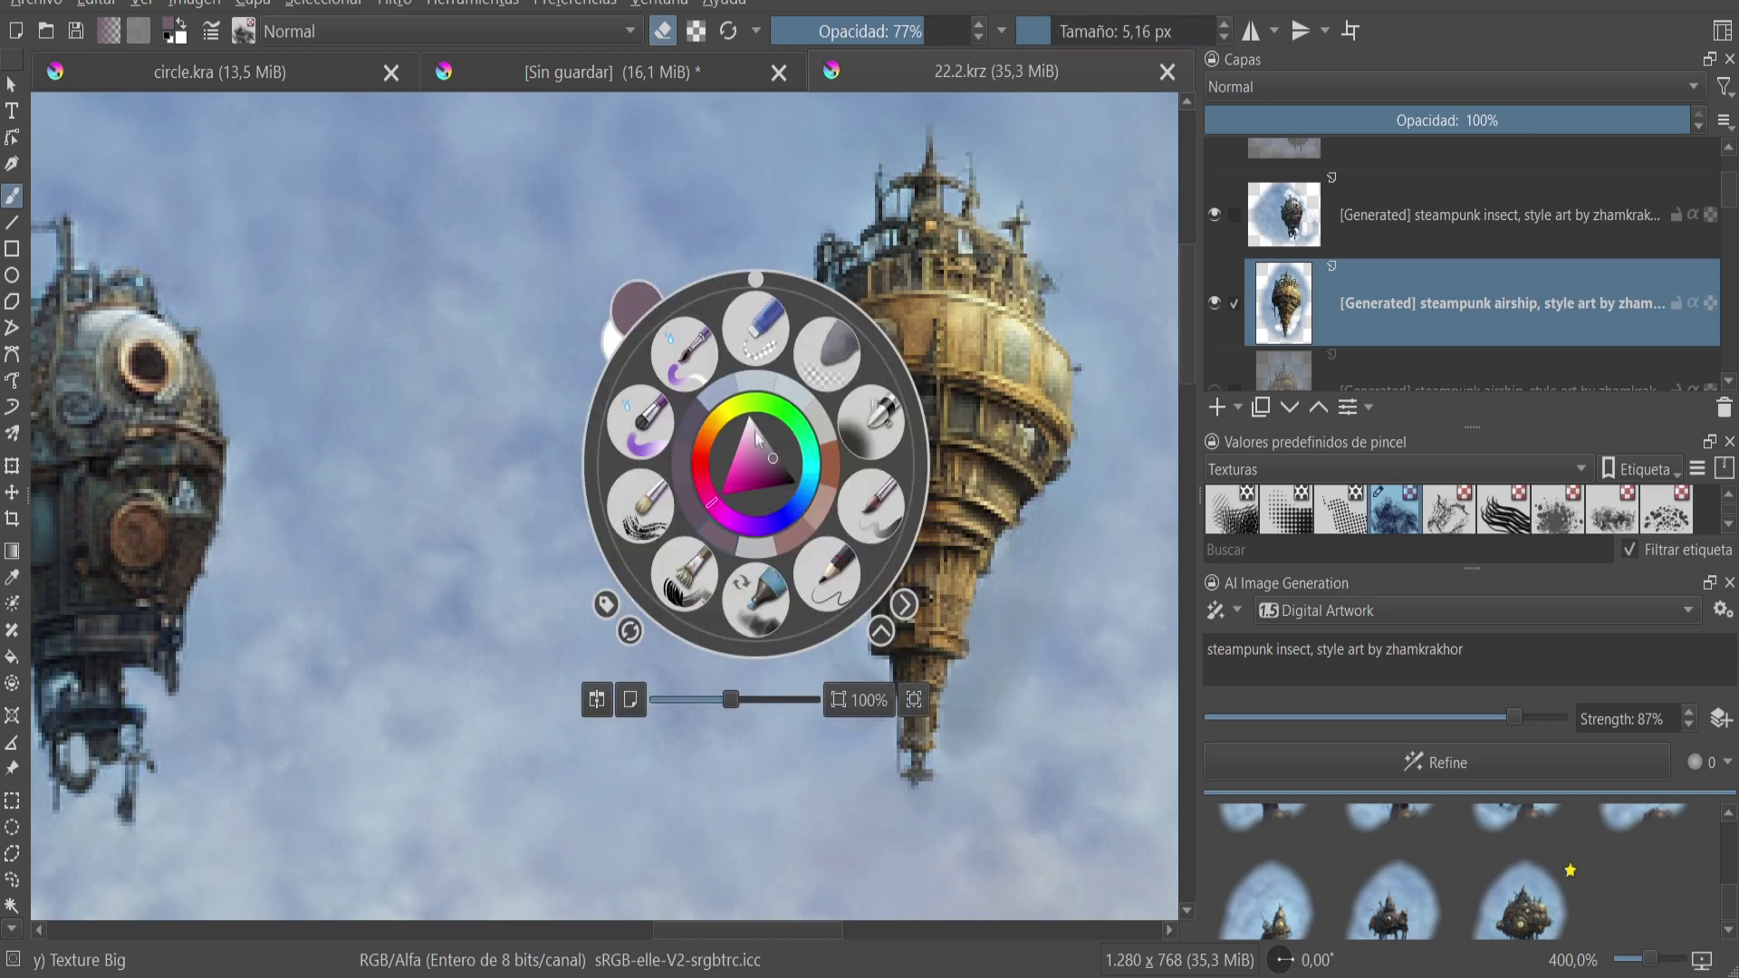
click(679, 37)
scroll(807, 506, up, 2)
drag(801, 471, 807, 506)
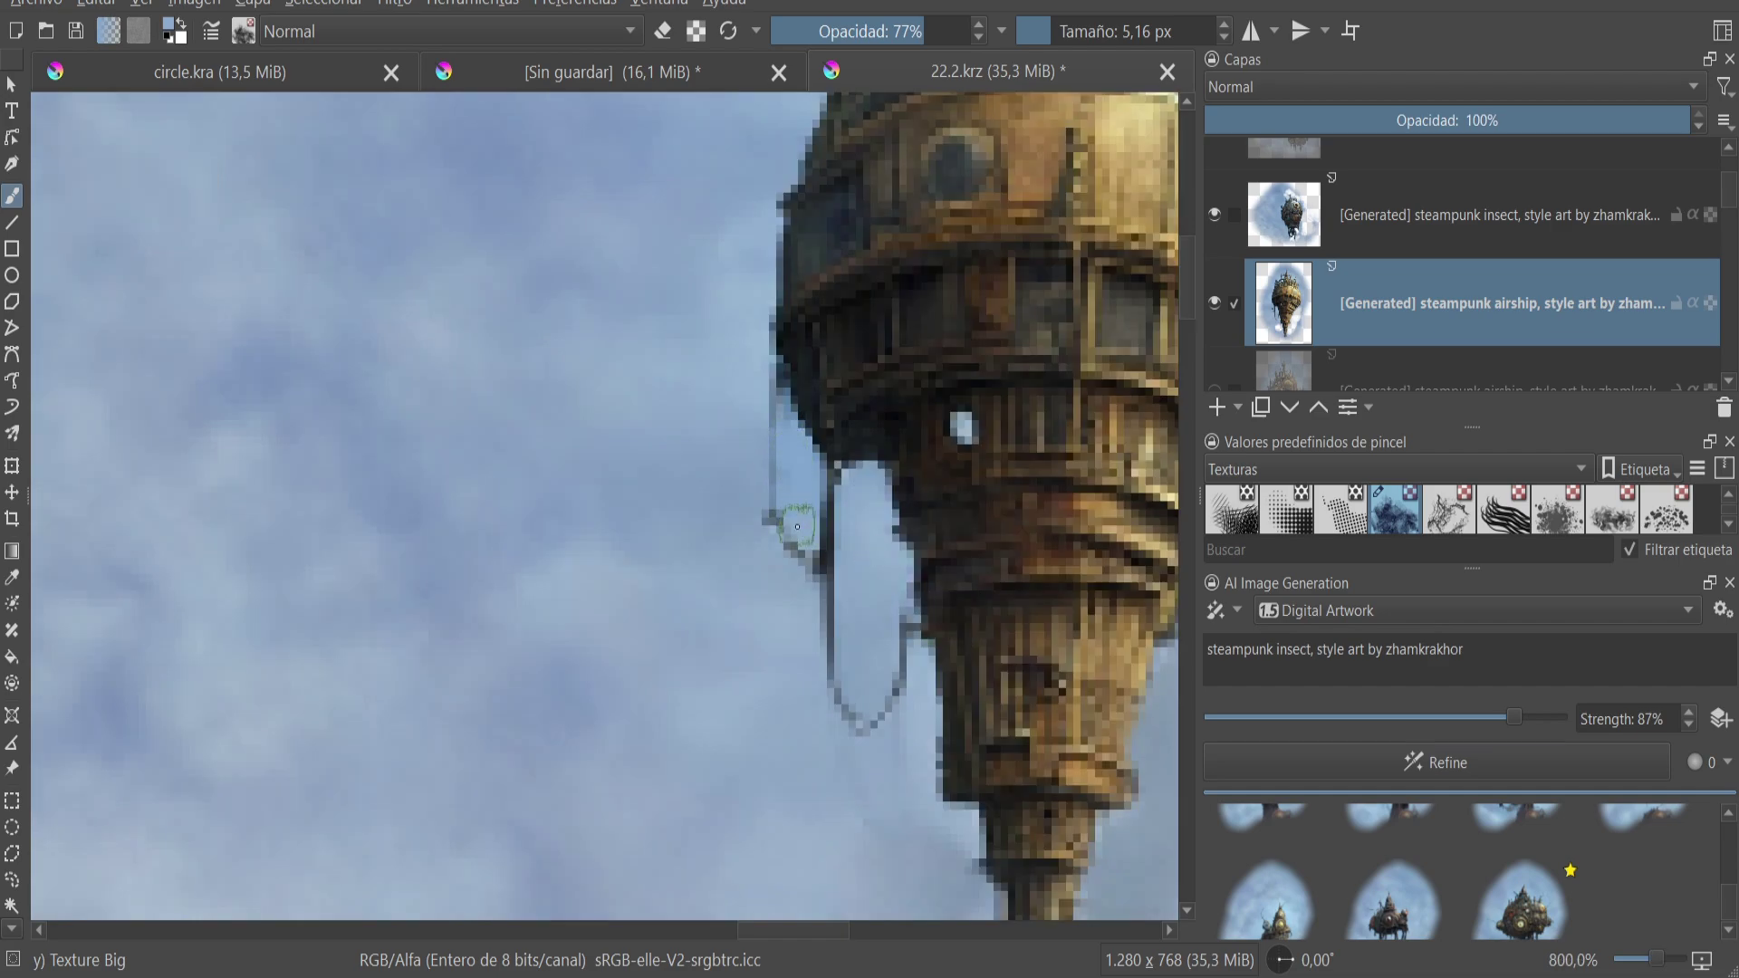
- Switch the brush to eraser mode
scroll(797, 512, down, 3)
scroll(797, 512, down, 3)
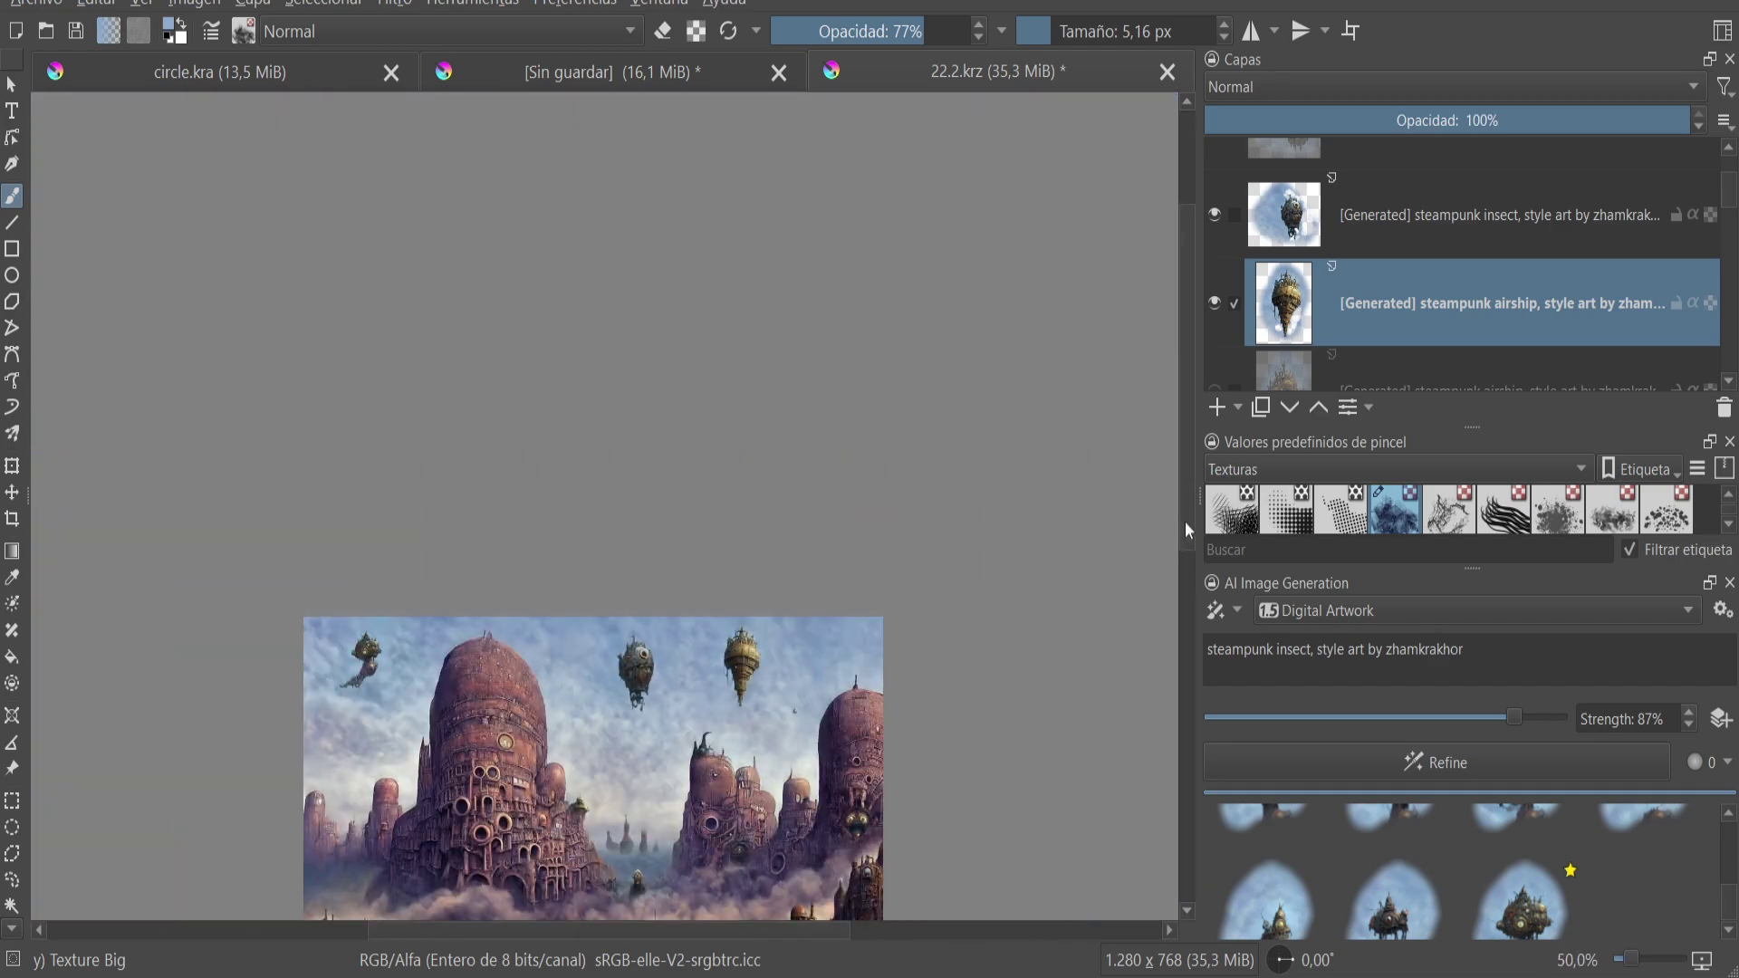
scroll(805, 734, up, 5)
scroll(805, 733, up, 2)
key(e)
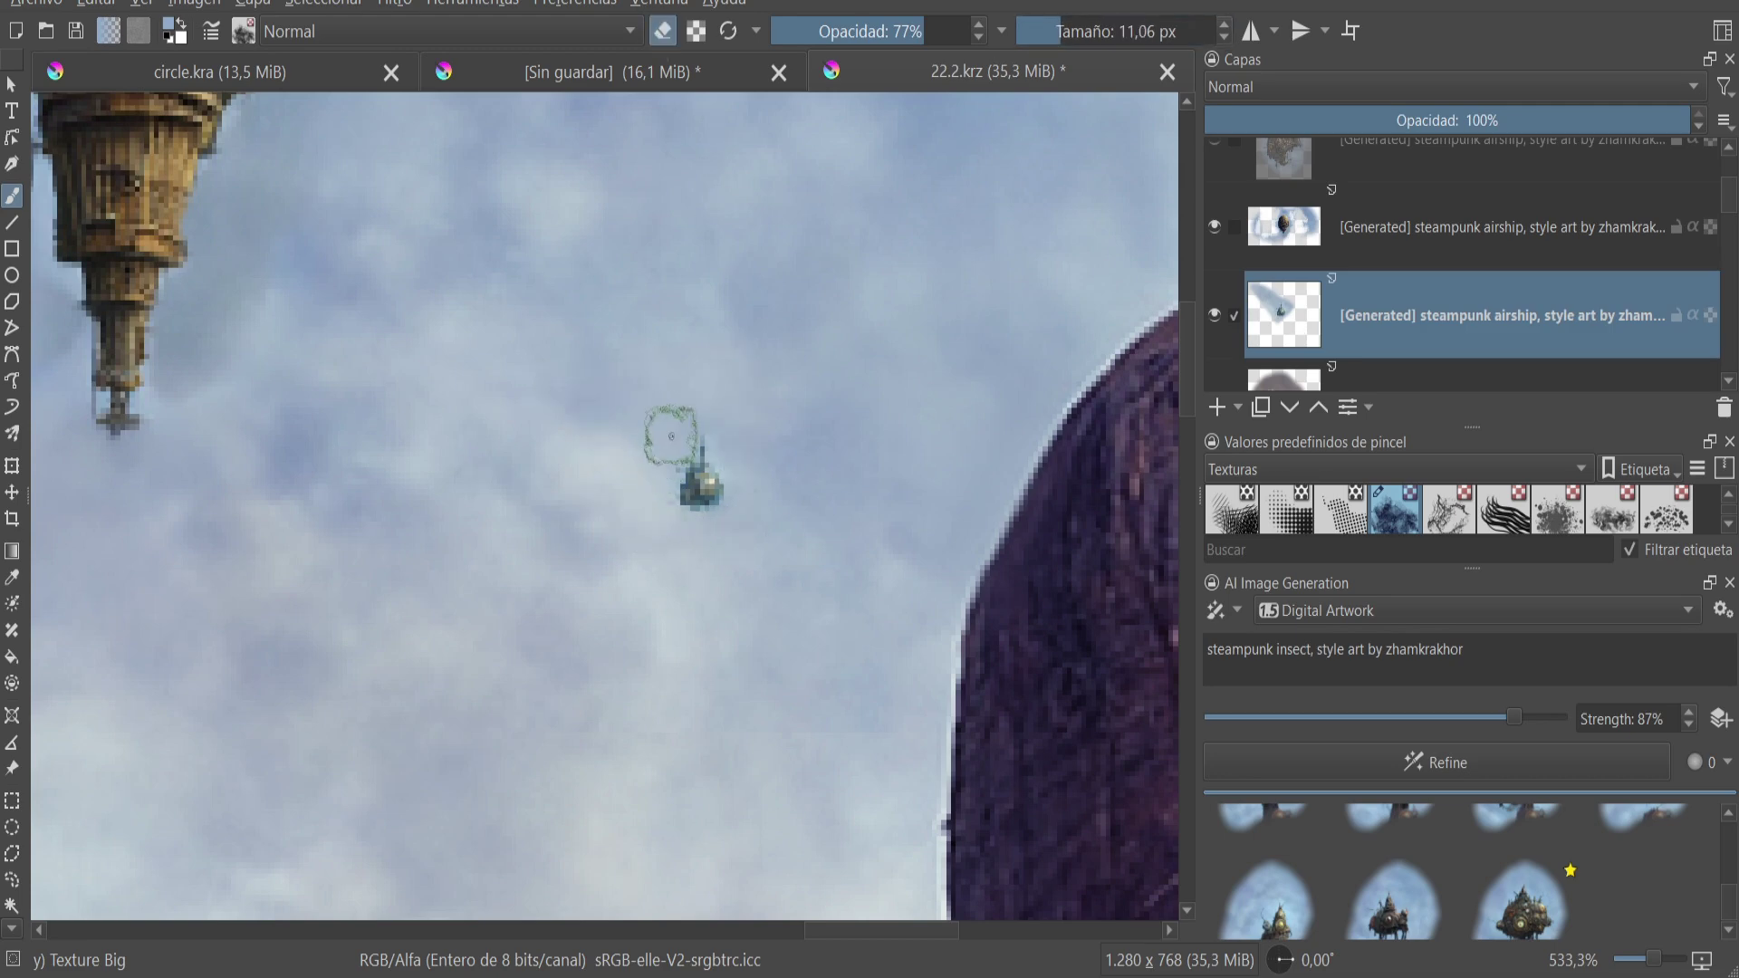
- Save the painting via File > Save and choose the Freehand Selection tool
scroll(671, 435, down, 6)
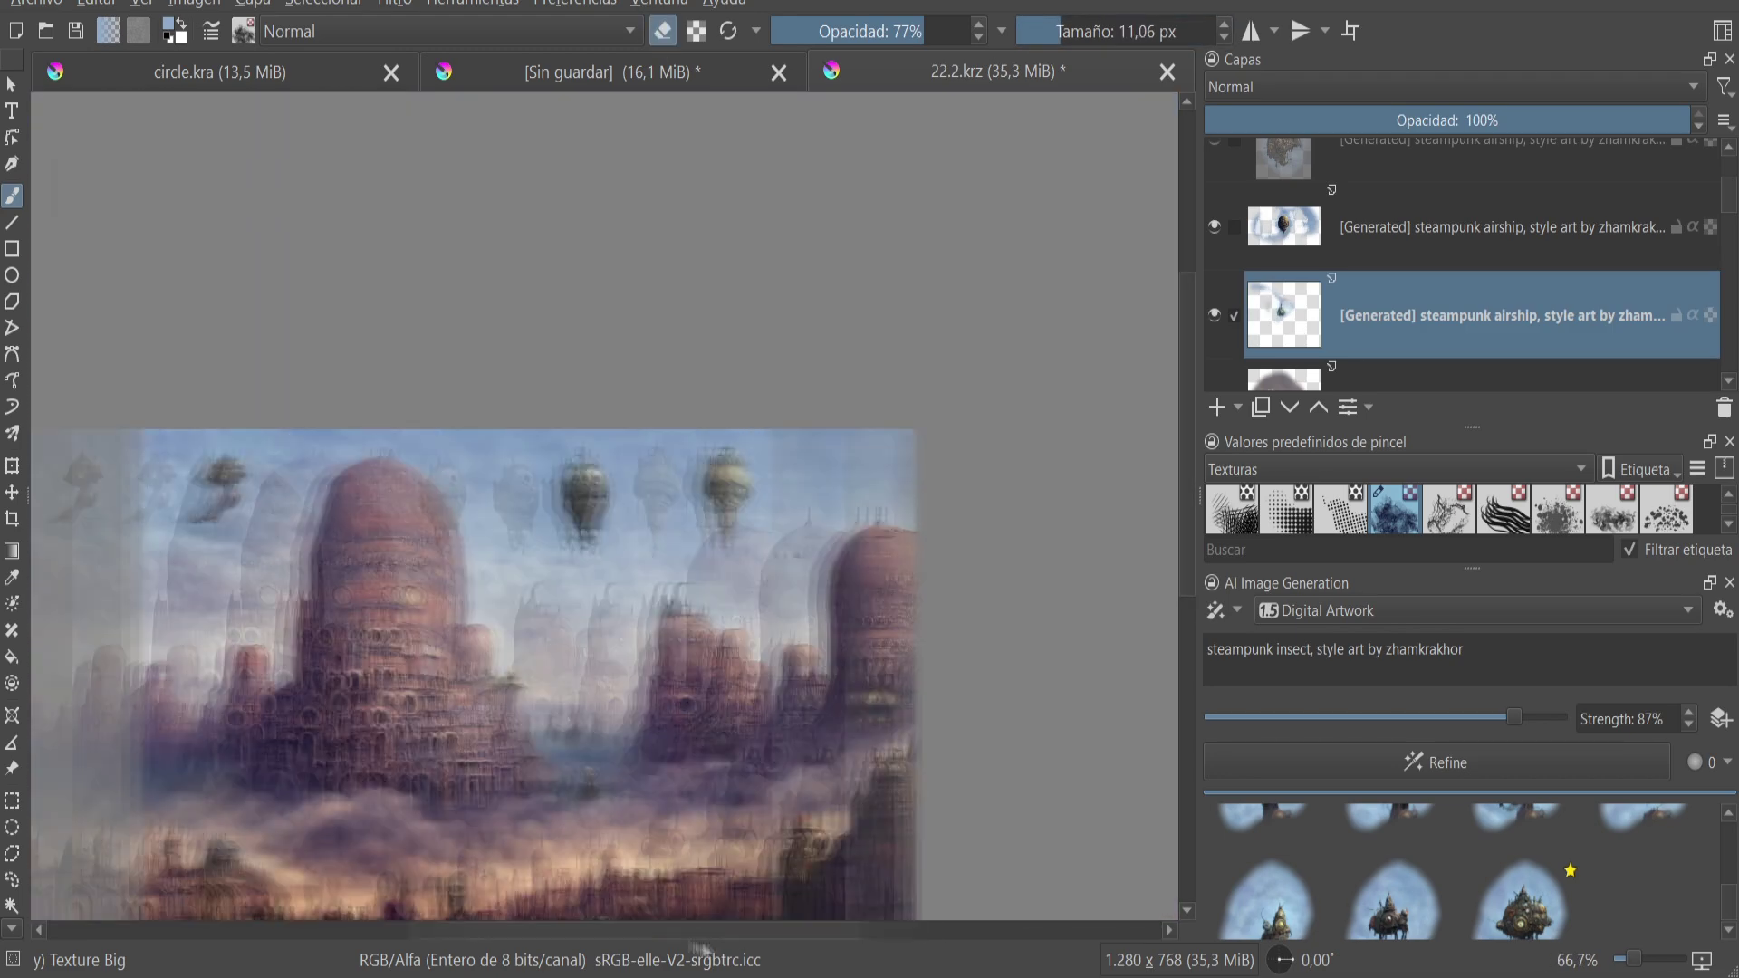
click(35, 1)
click(72, 120)
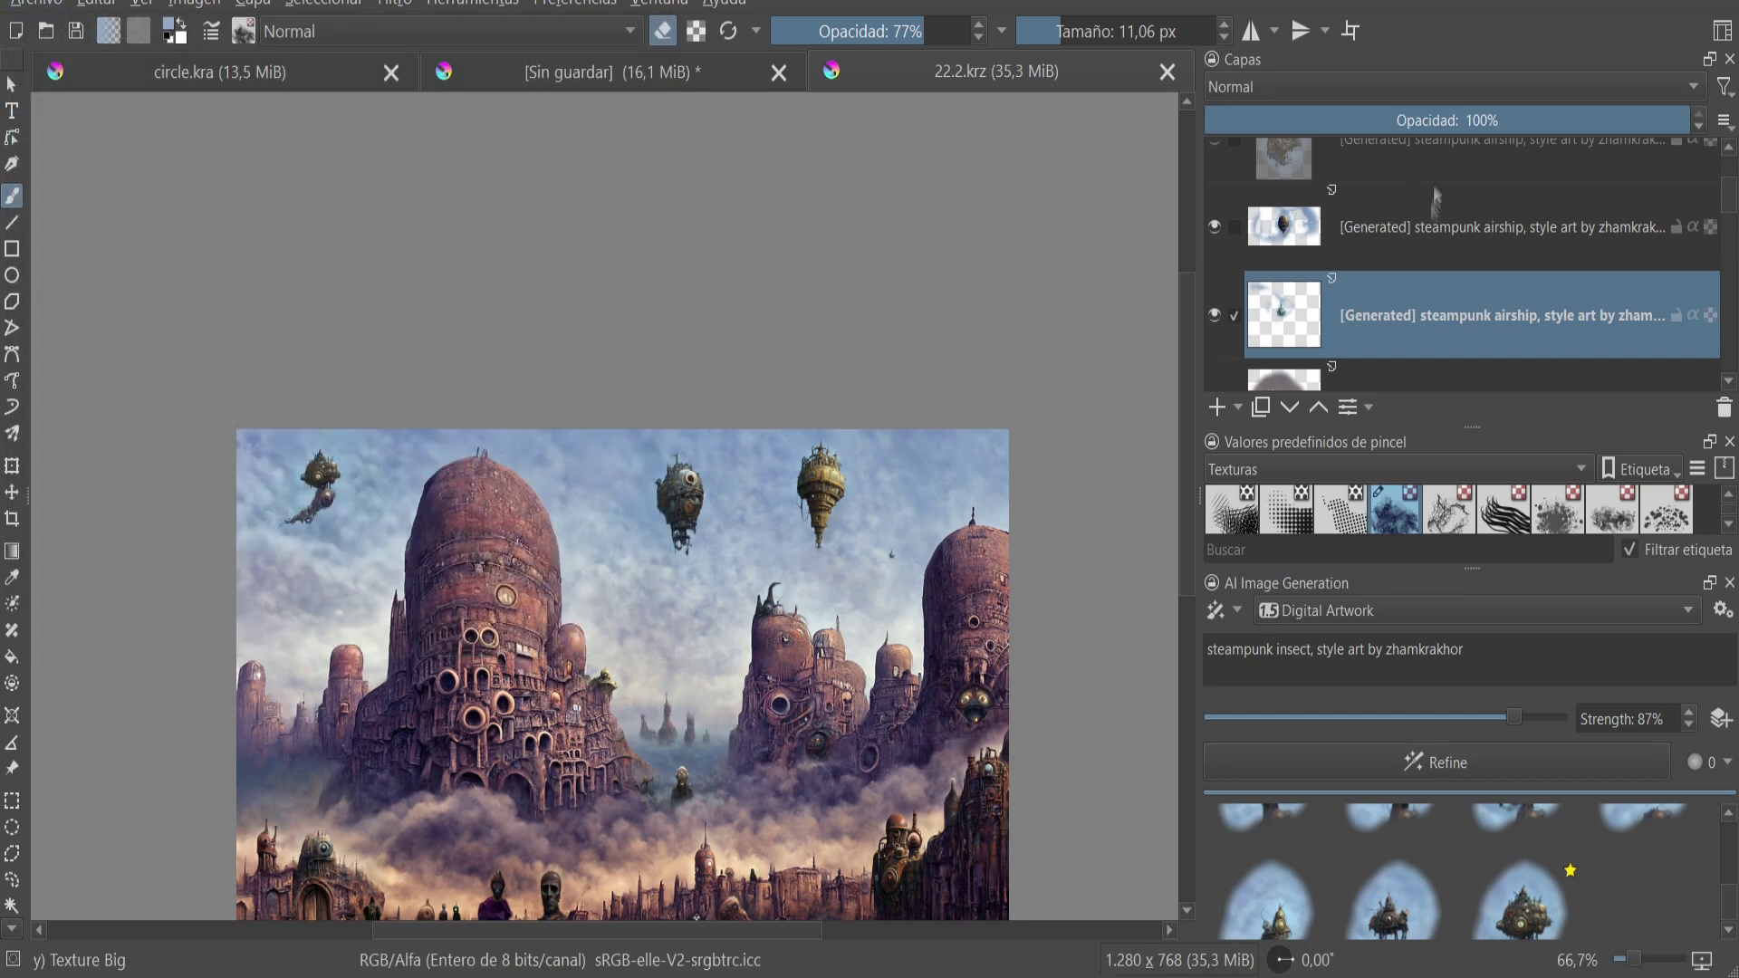
scroll(1384, 243, down, 3)
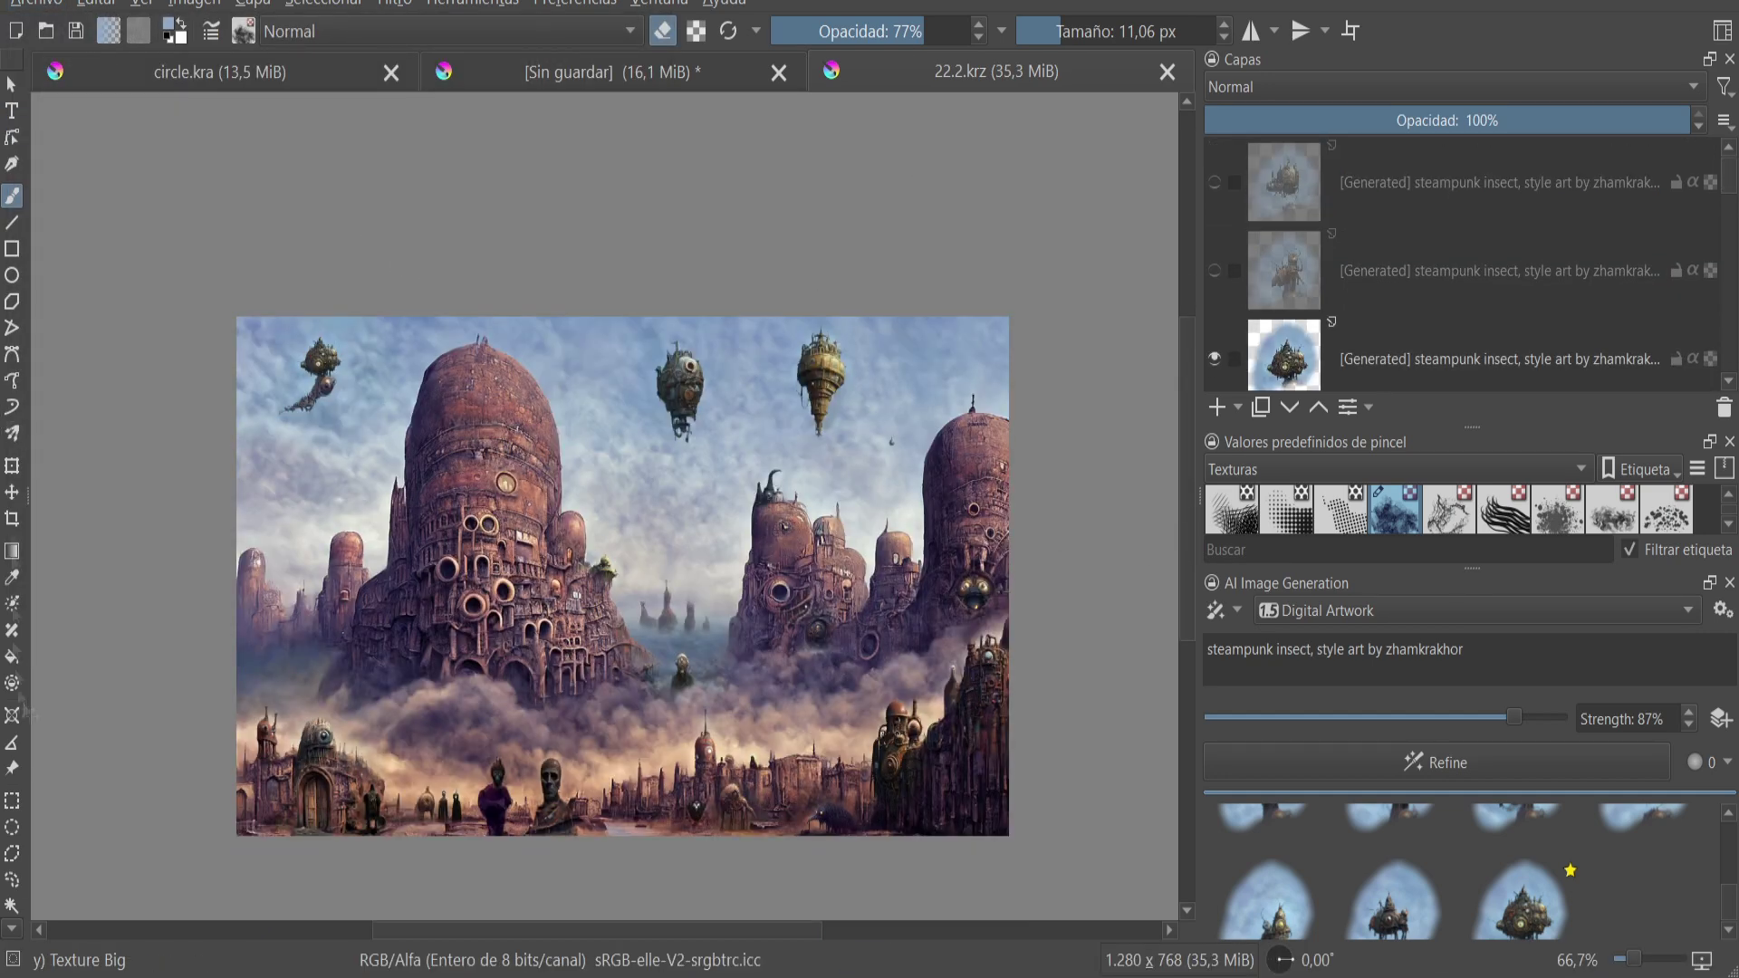
click(12, 879)
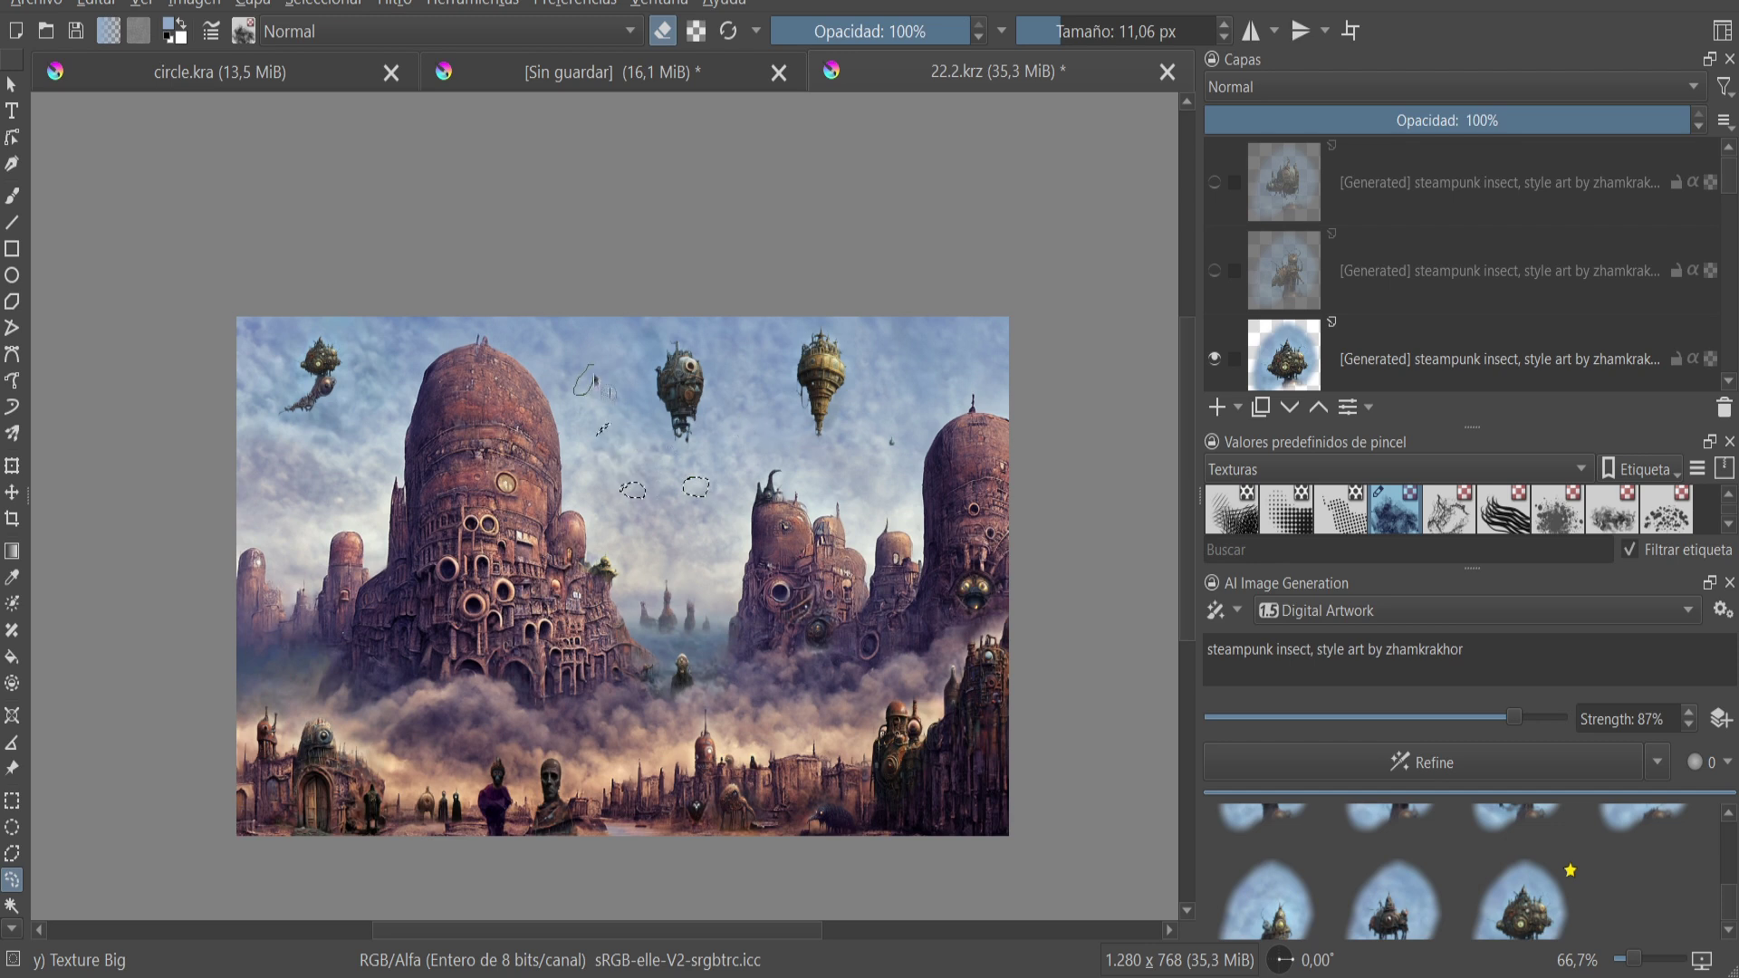
- Lasso the first small spots across the left, centre and right sky
drag(335, 482, 329, 452)
drag(265, 489, 275, 513)
drag(237, 440, 234, 458)
drag(666, 543, 677, 554)
drag(839, 482, 853, 475)
mouse_move(969, 345)
mouse_down()
mouse_move(917, 390)
mouse_move(879, 373)
mouse_up()
drag(873, 408, 871, 408)
drag(809, 477, 820, 491)
drag(724, 440, 719, 452)
drag(736, 340, 728, 350)
- Add more small spots around the central, right-hand and lower-middle sky
drag(759, 381, 772, 351)
drag(879, 327, 926, 341)
drag(998, 326, 991, 377)
drag(956, 388, 933, 422)
drag(908, 501, 907, 512)
drag(732, 483, 727, 519)
drag(718, 549, 704, 531)
mouse_move(620, 484)
mouse_down()
mouse_move(641, 455)
mouse_move(656, 497)
mouse_up()
drag(606, 472, 589, 488)
drag(601, 490, 629, 567)
- Add spots across the left, upper-left and top sky, then start an AI refine of them
drag(379, 397, 378, 408)
drag(365, 503, 316, 520)
drag(293, 537, 291, 548)
drag(280, 446, 278, 456)
drag(279, 371, 277, 382)
drag(257, 372, 287, 354)
mouse_move(308, 324)
mouse_down()
mouse_move(351, 334)
mouse_move(249, 335)
mouse_up()
drag(266, 327, 265, 336)
drag(285, 329, 283, 338)
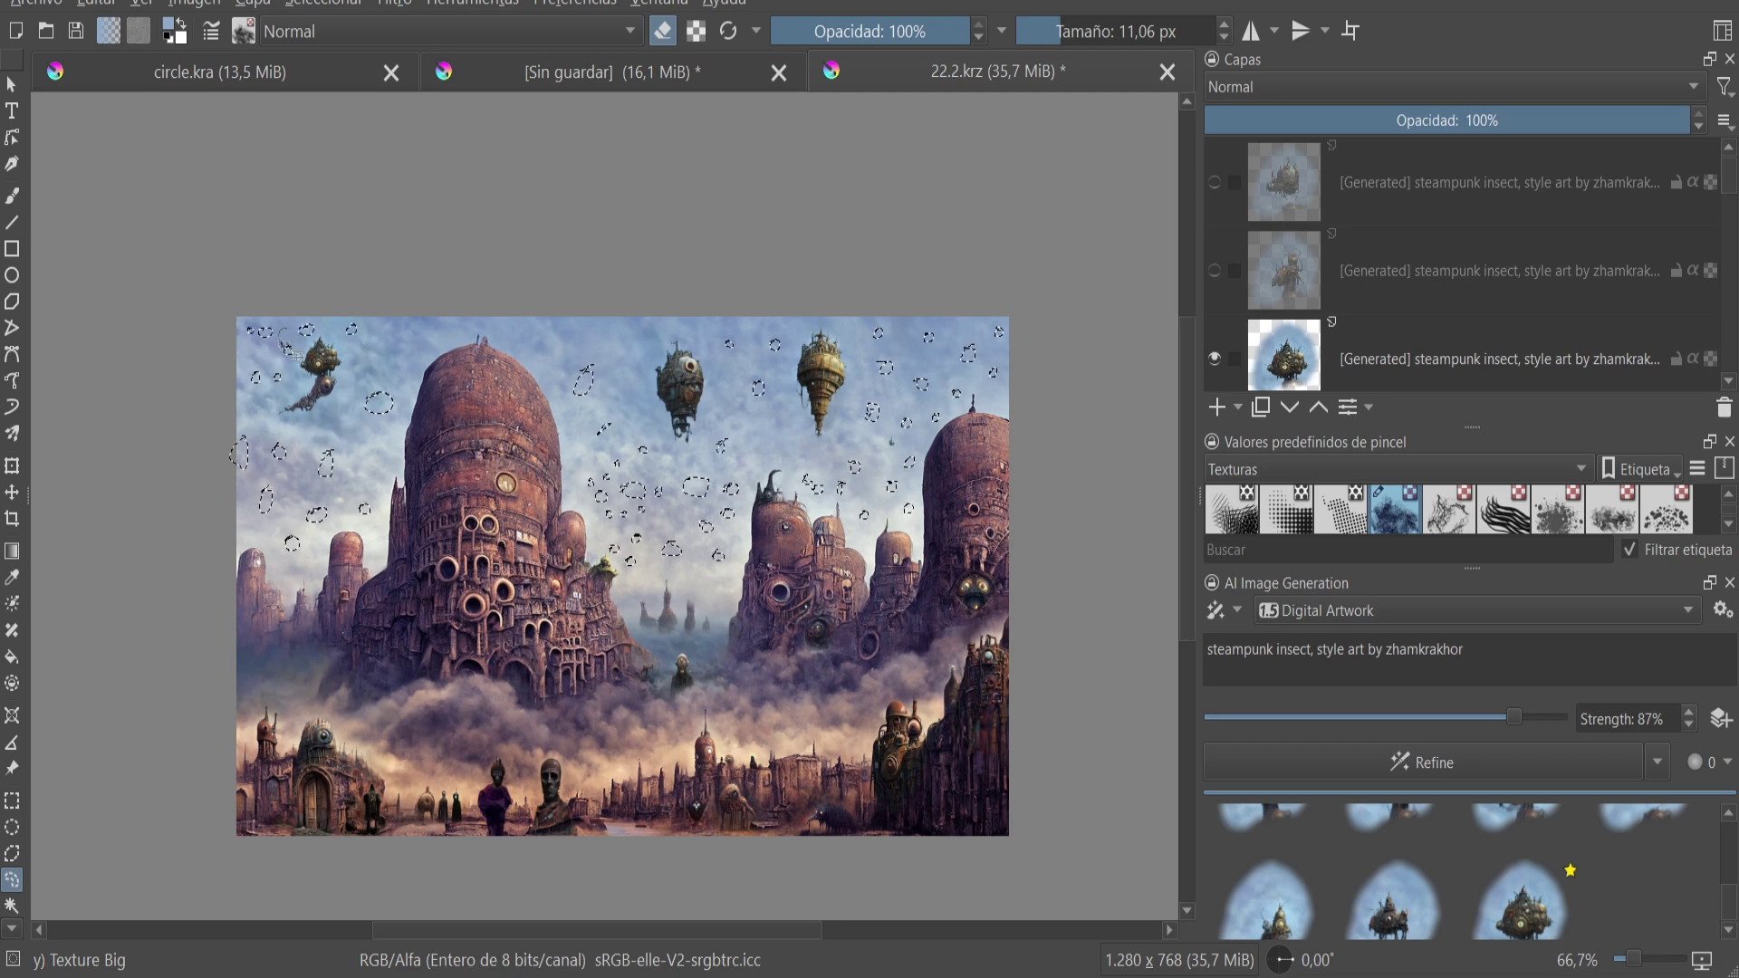
drag(638, 324, 635, 335)
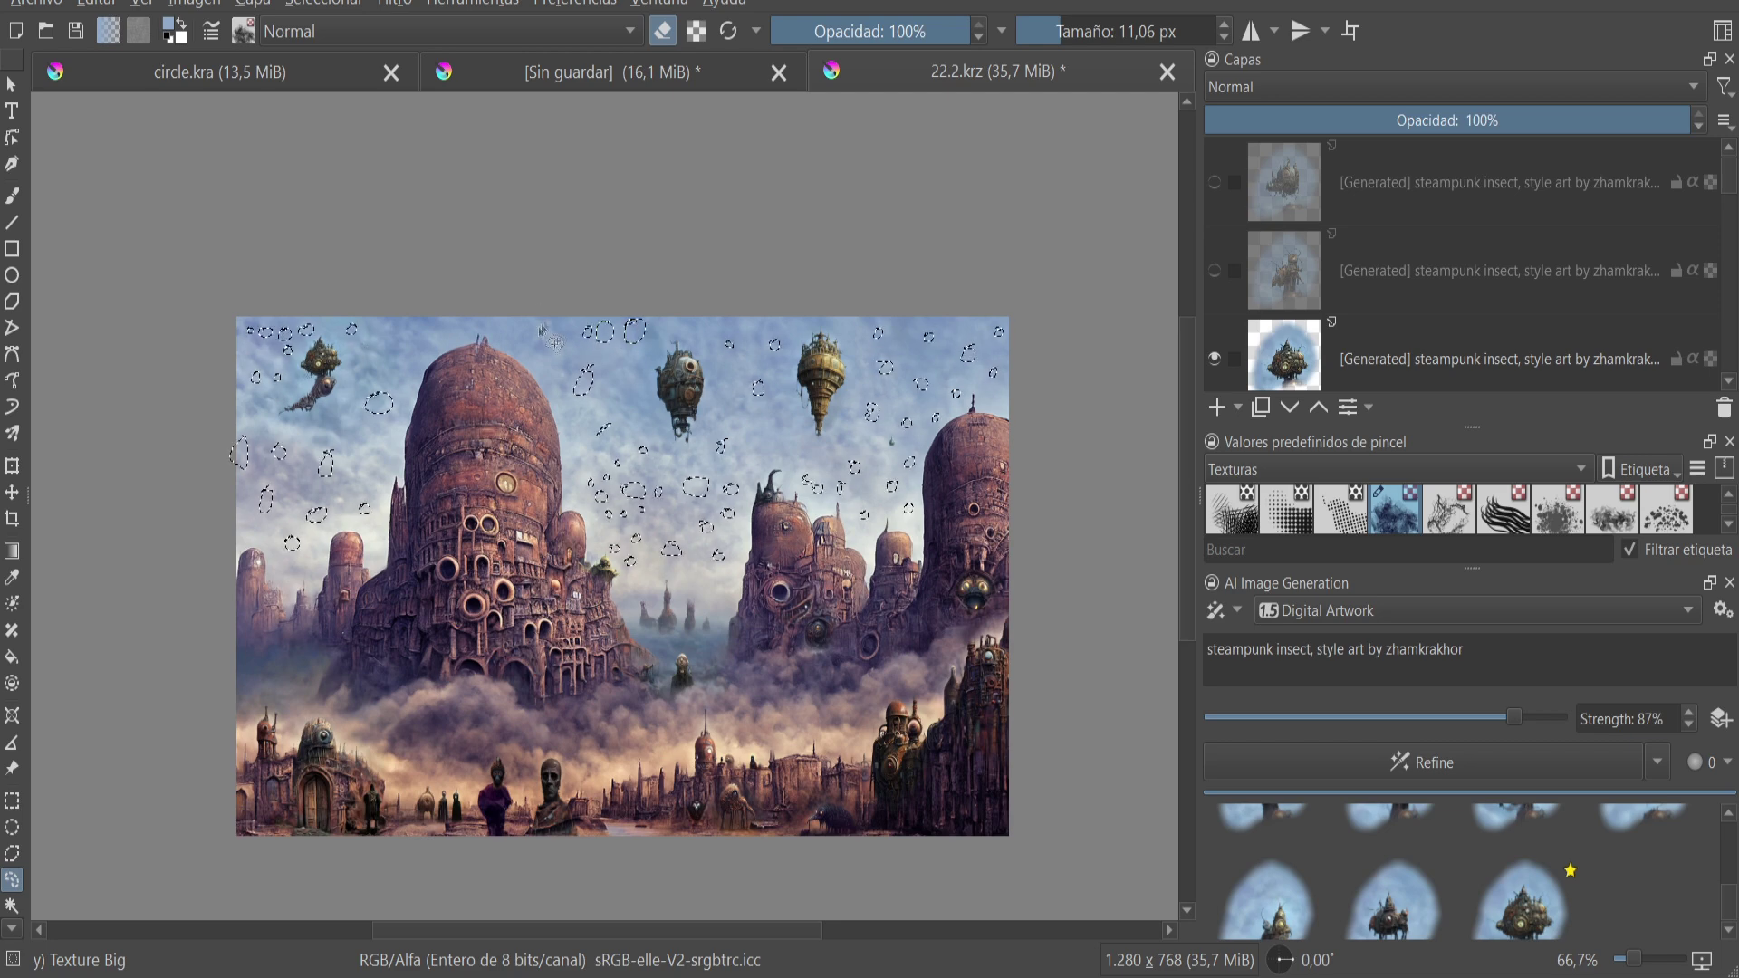
click(1472, 760)
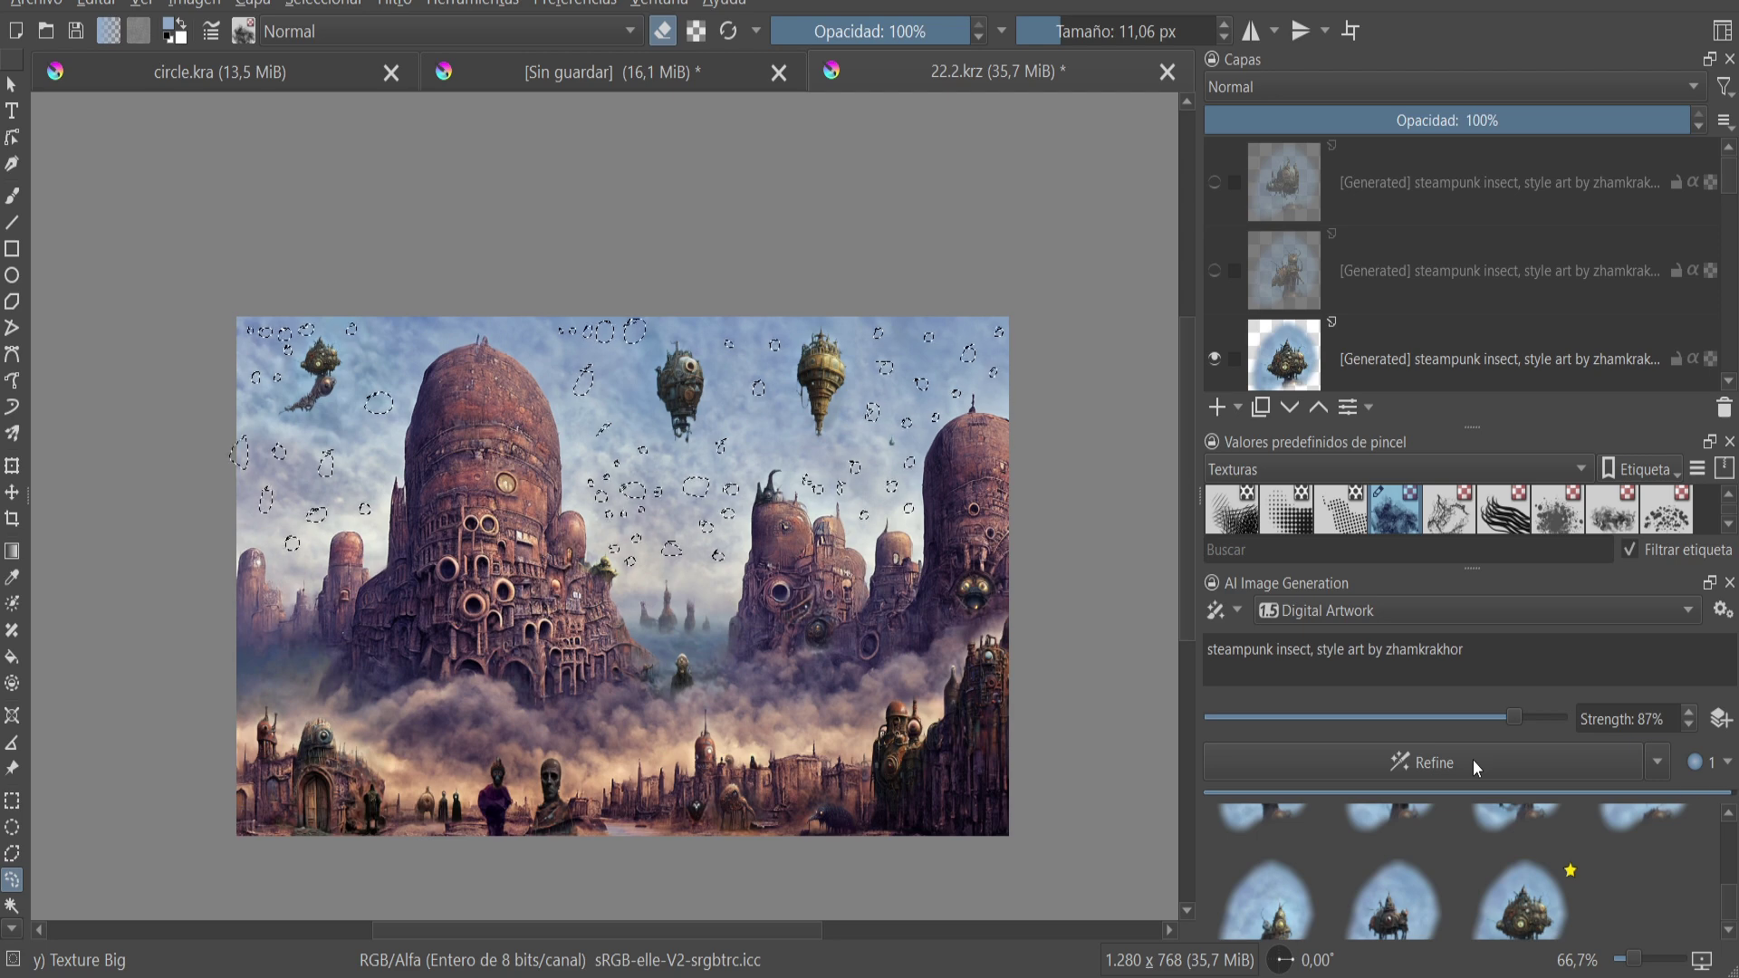
- Preview another generated insect result, save 22.2.krz, and add a new empty paint layer
scroll(1481, 842, down, 1)
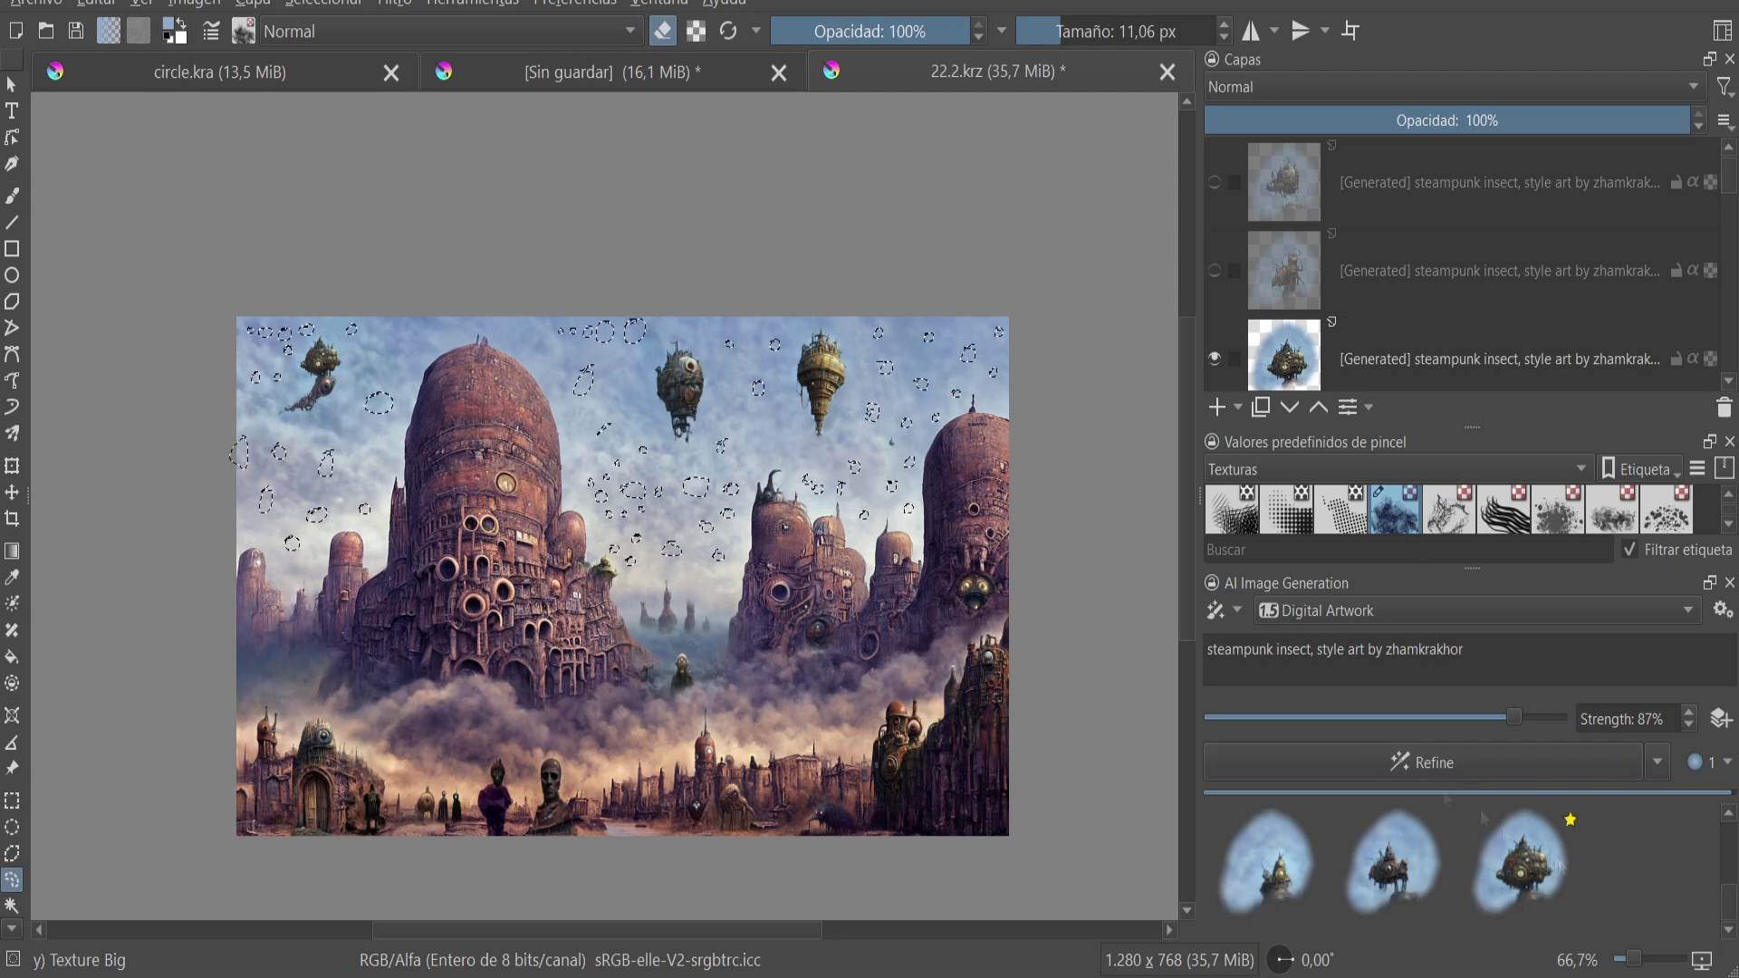
click(1537, 872)
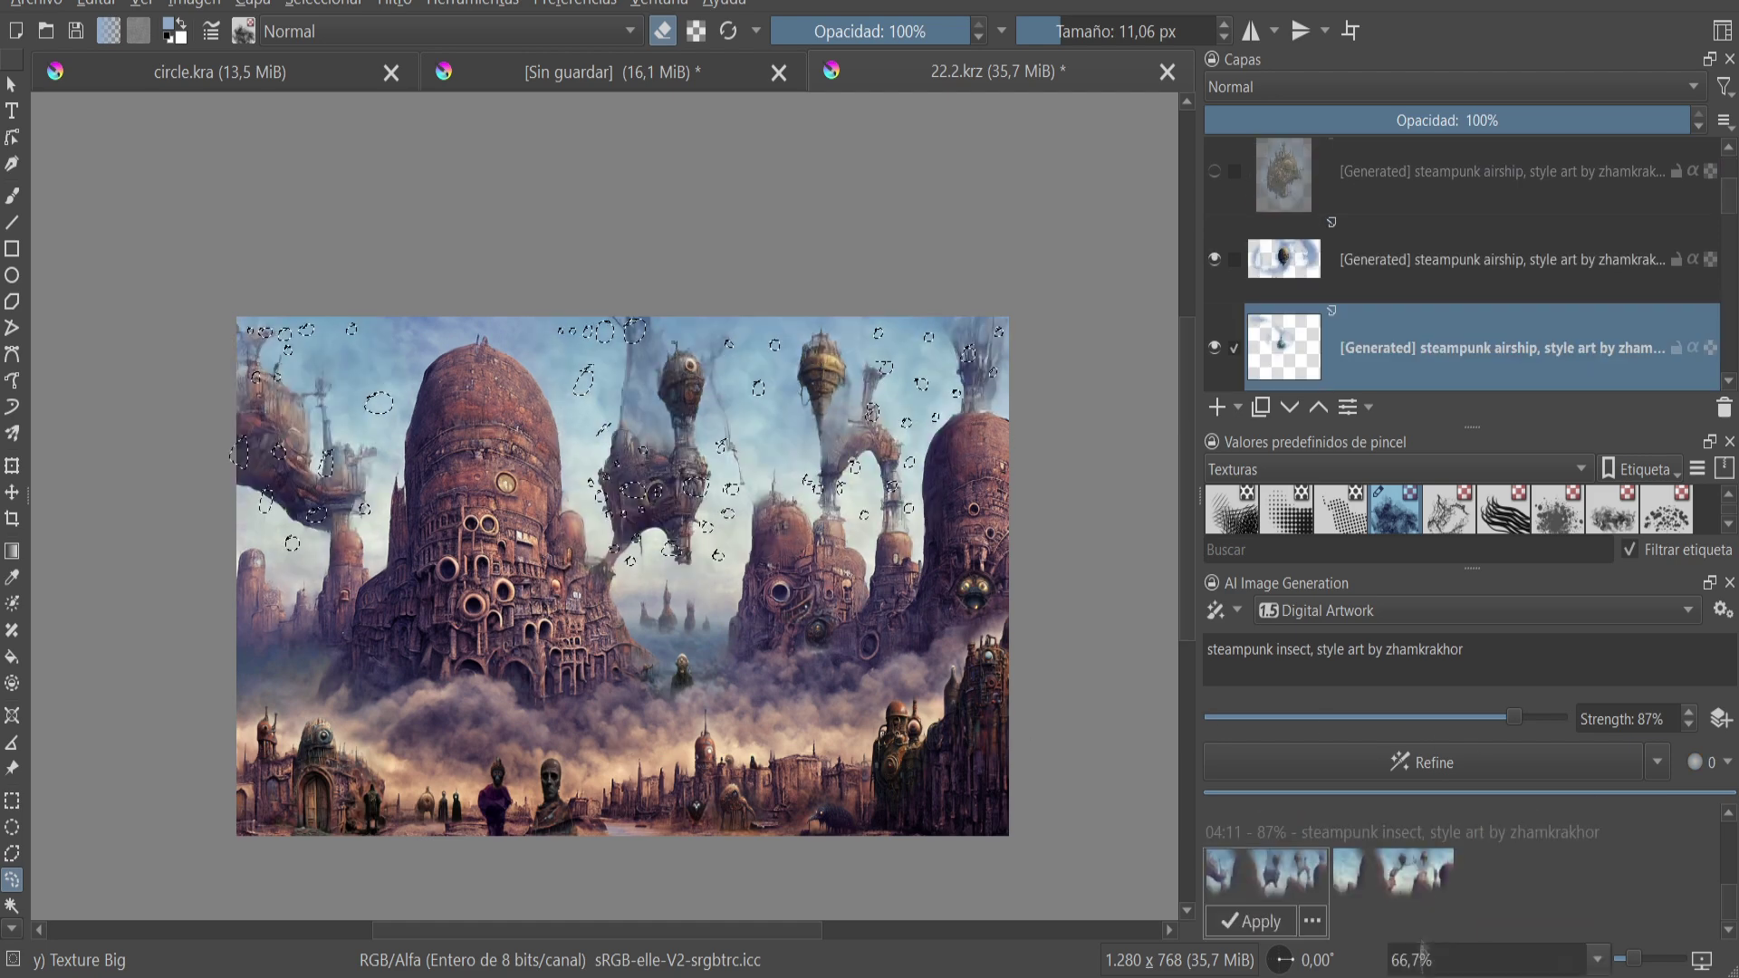
click(1433, 878)
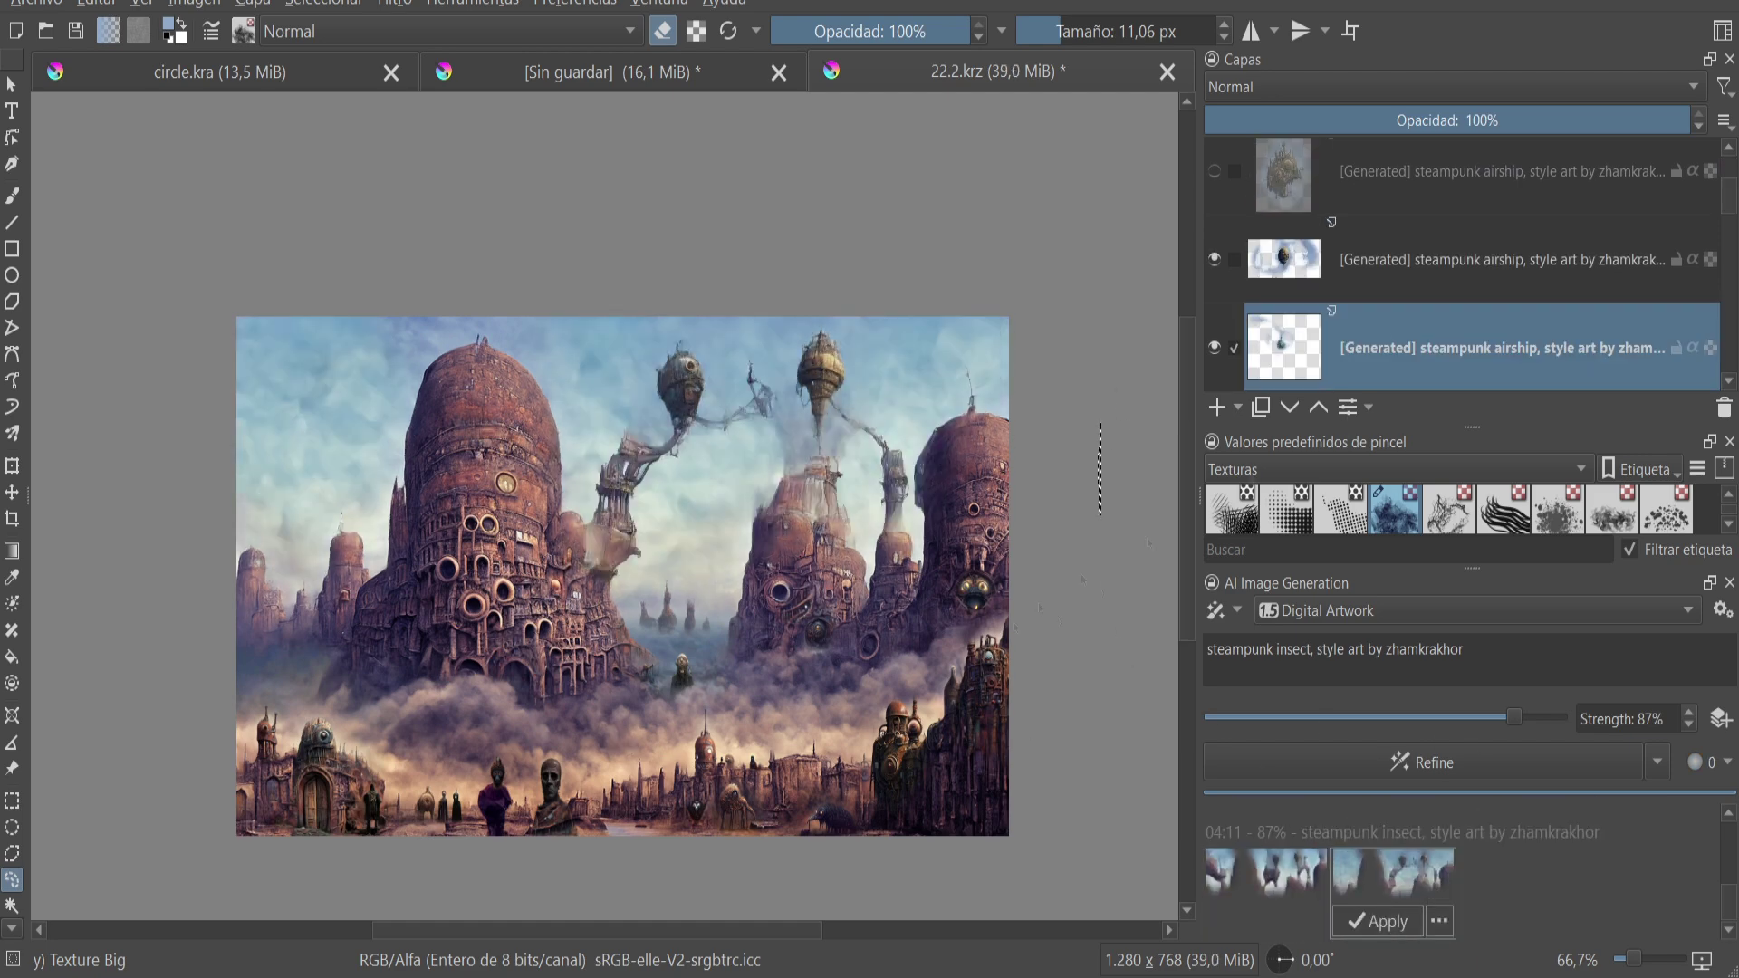
key(ctrl+s)
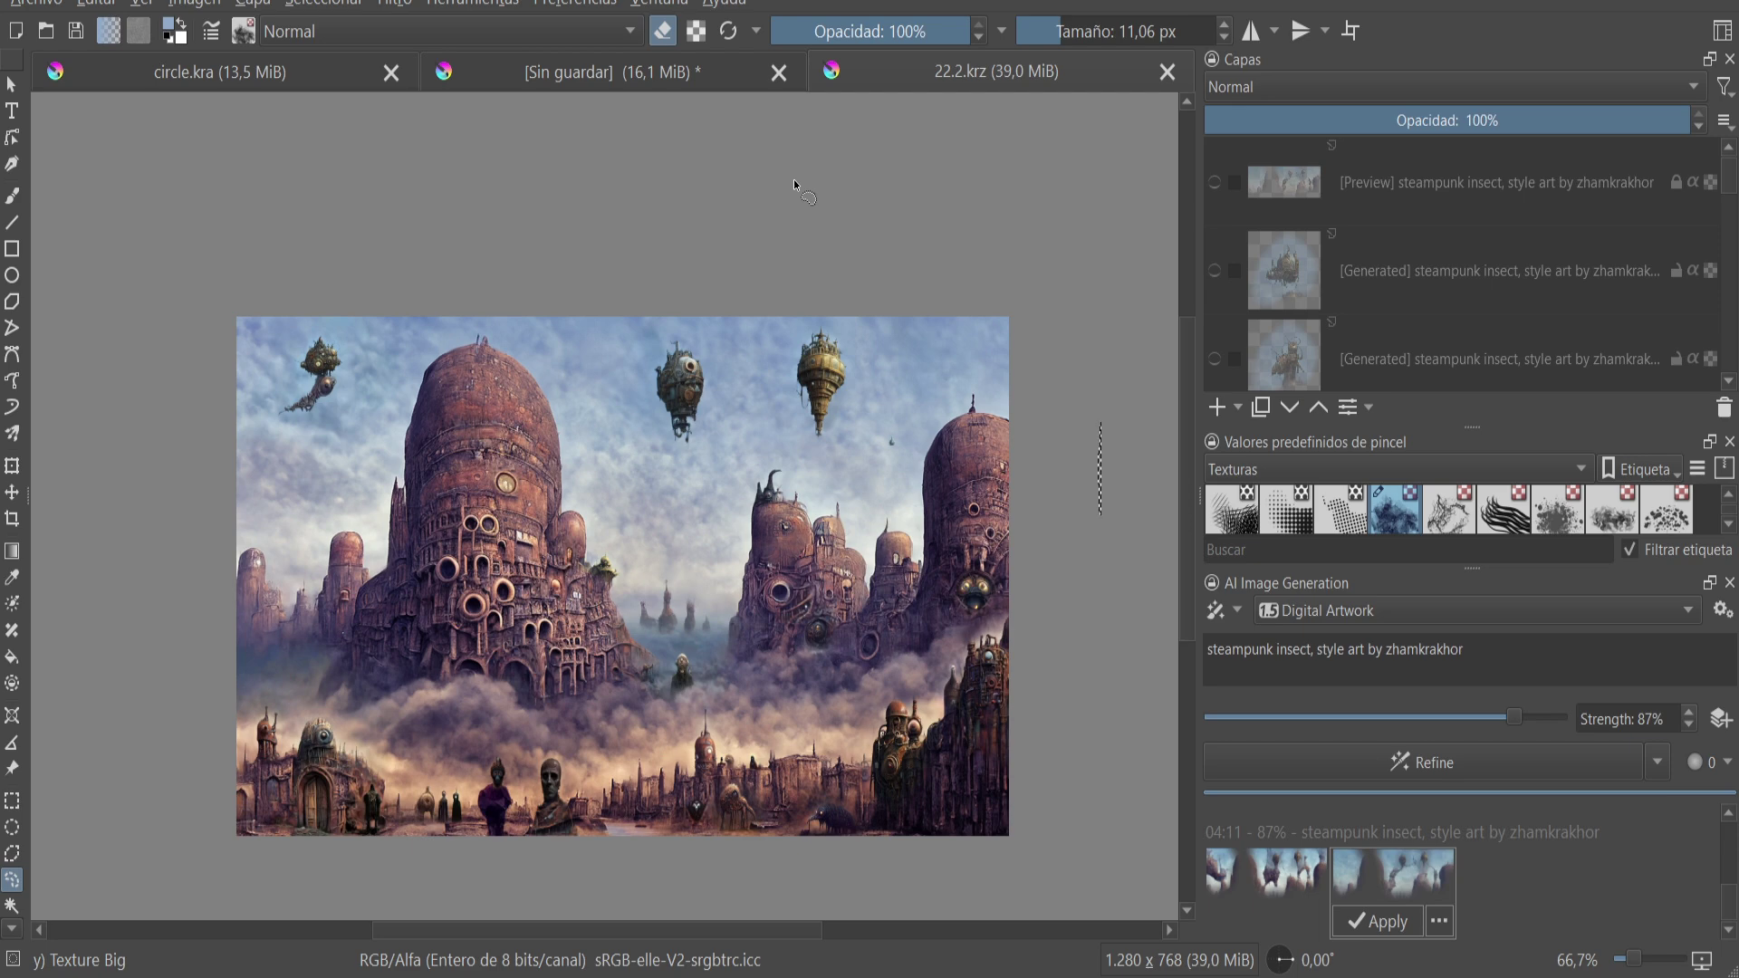
key(Insert)
key(ctrl+plus)
key(ctrl+plus)
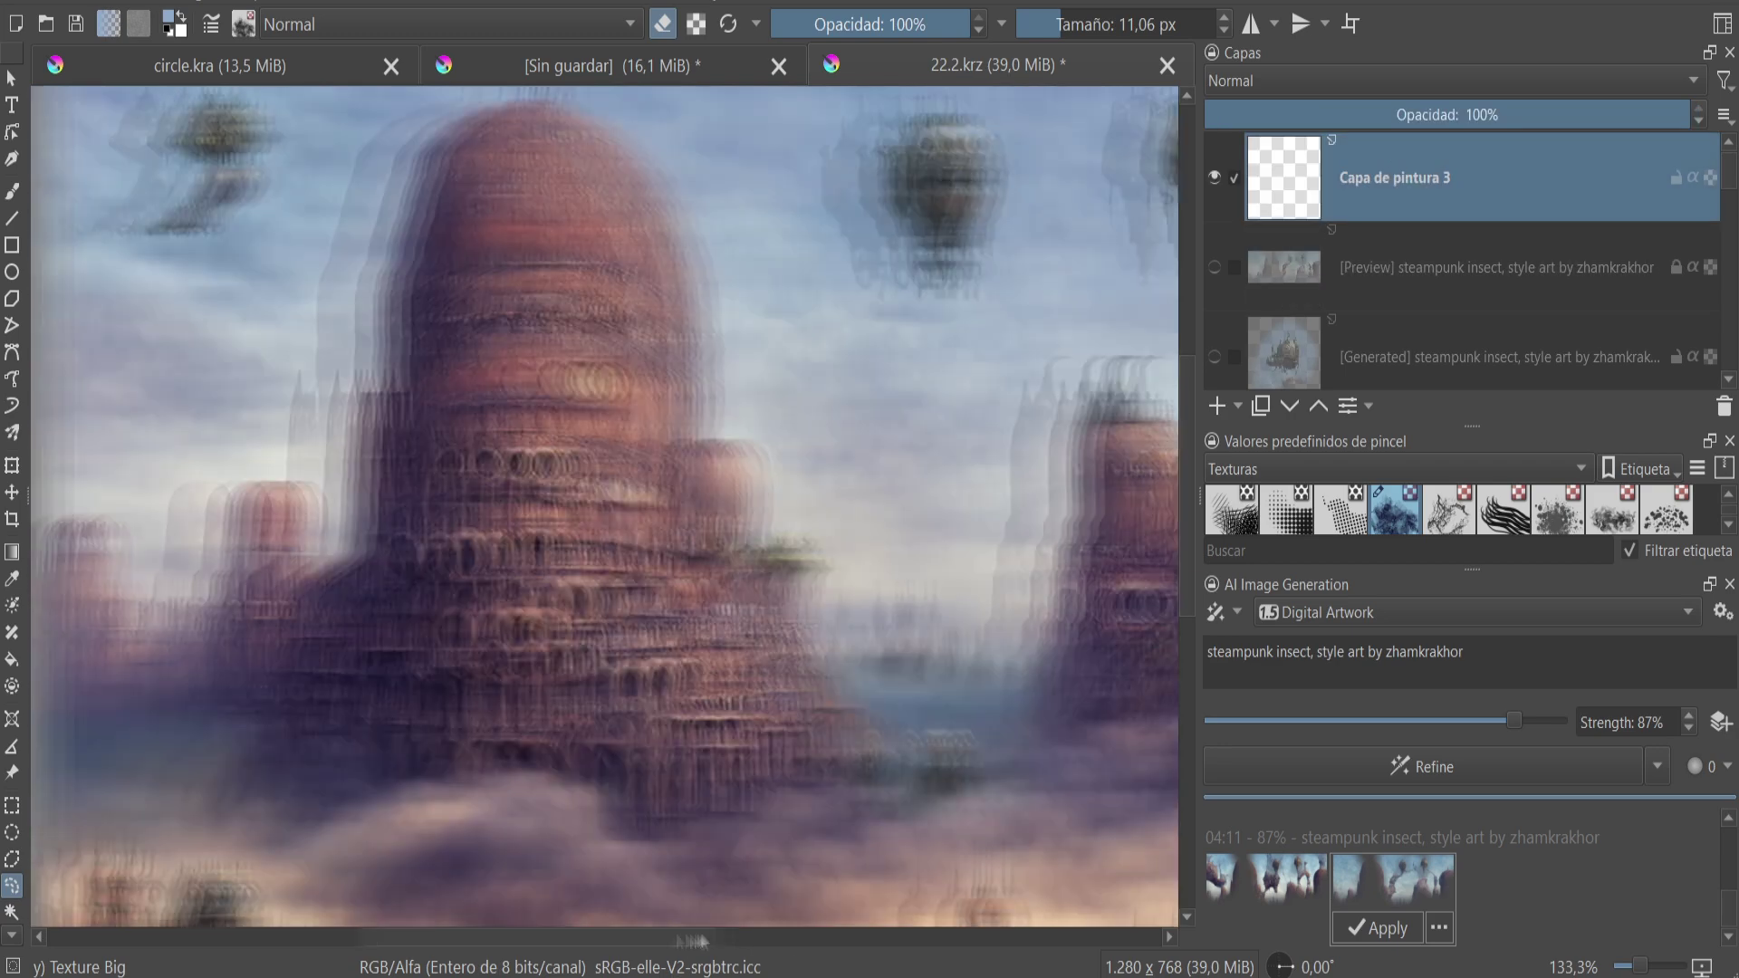
- Zoom in on the dome top and pick green with the brush tool
key(ctrl+plus)
key(ctrl+plus)
key(b)
right_click(487, 312)
click(488, 312)
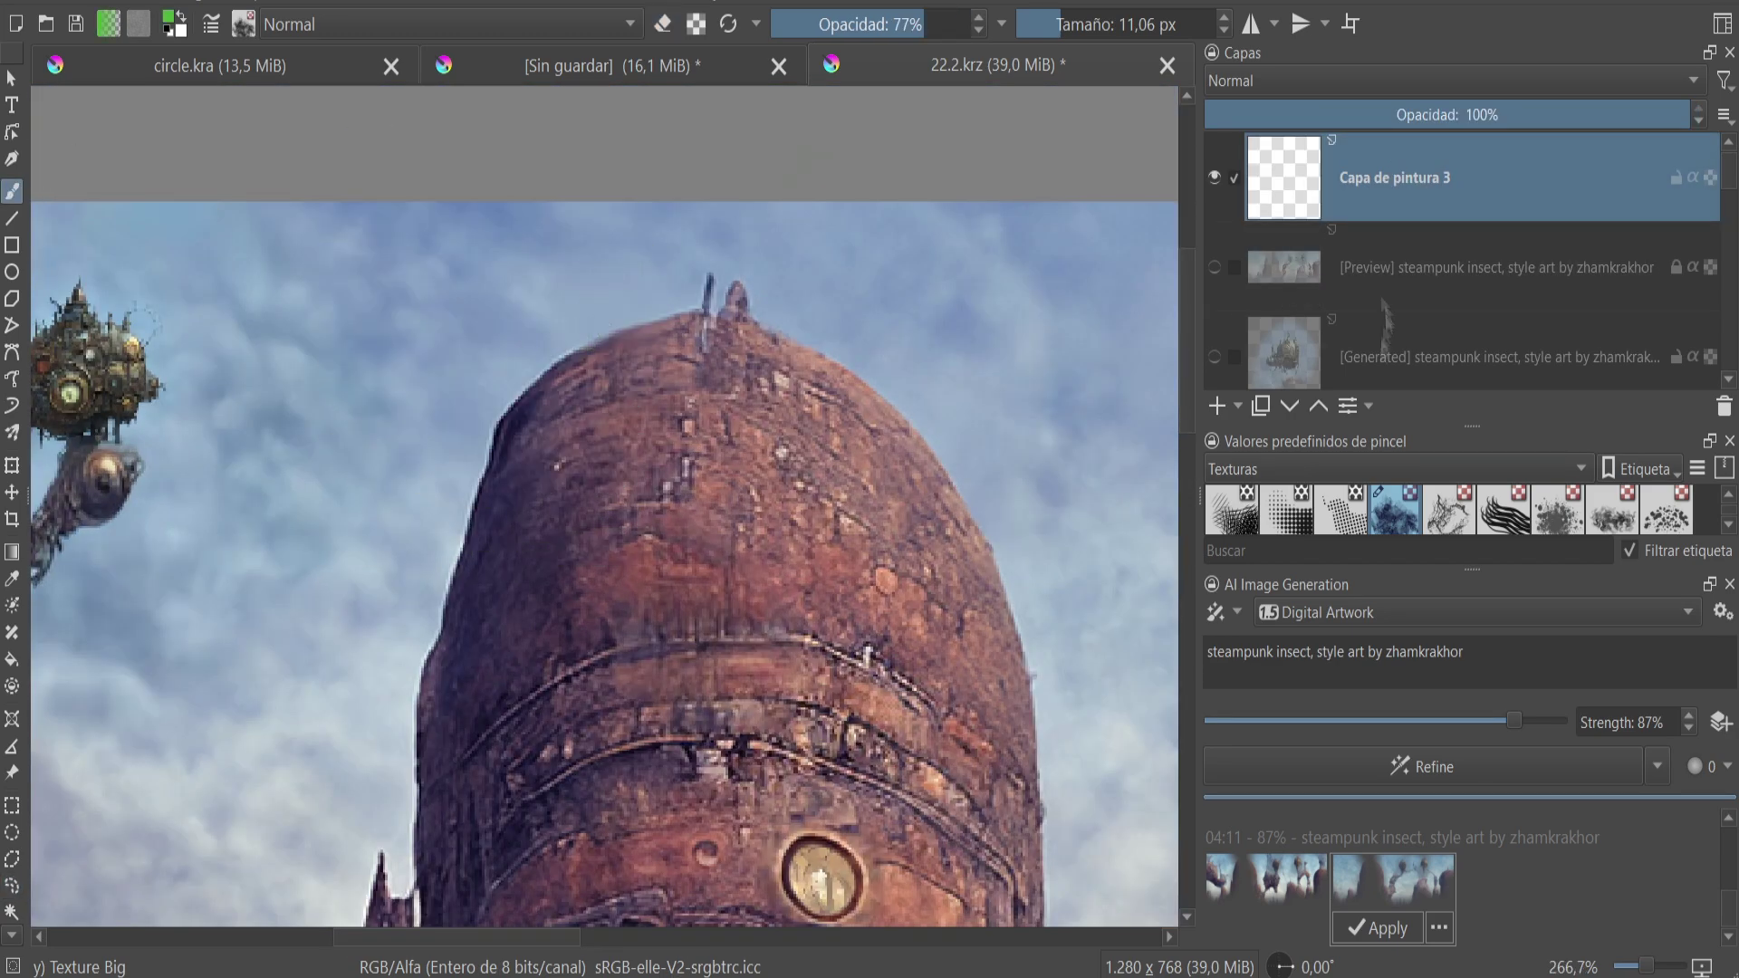
right_click(473, 315)
key(Escape)
- Paint the green slug body along the dome's upper-left edge
mouse_move(605, 319)
mouse_down()
mouse_move(489, 405)
mouse_move(448, 532)
mouse_up()
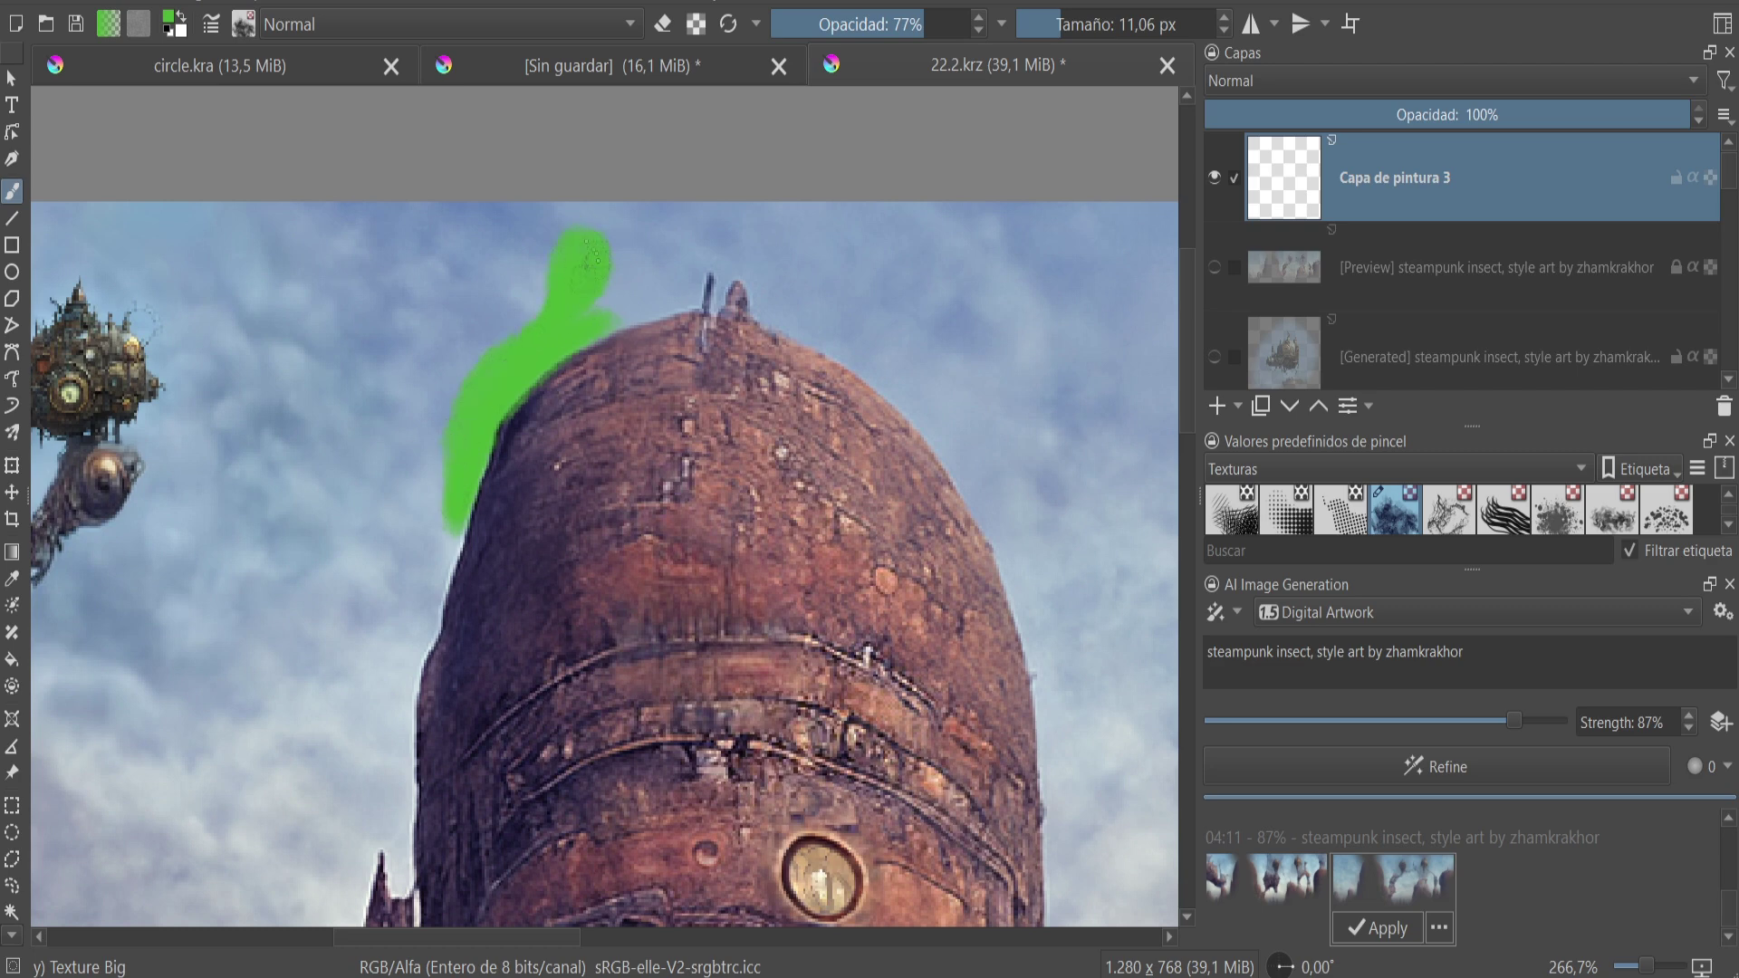
right_click(487, 395)
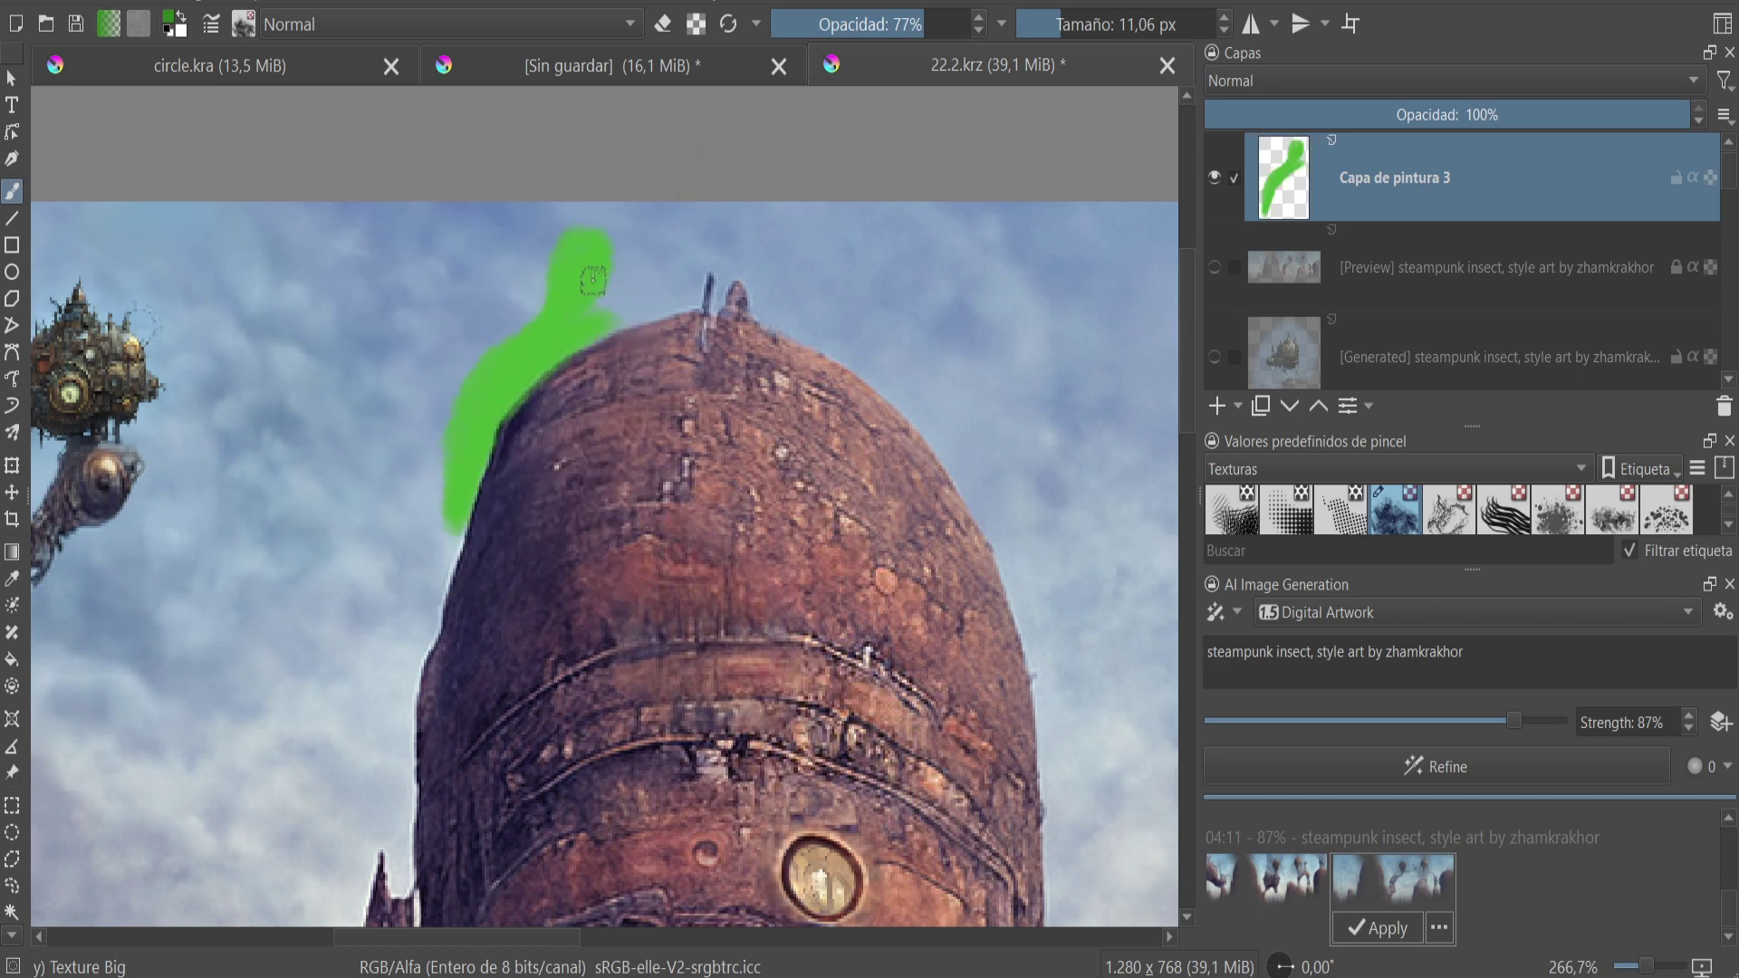
drag(517, 390, 458, 534)
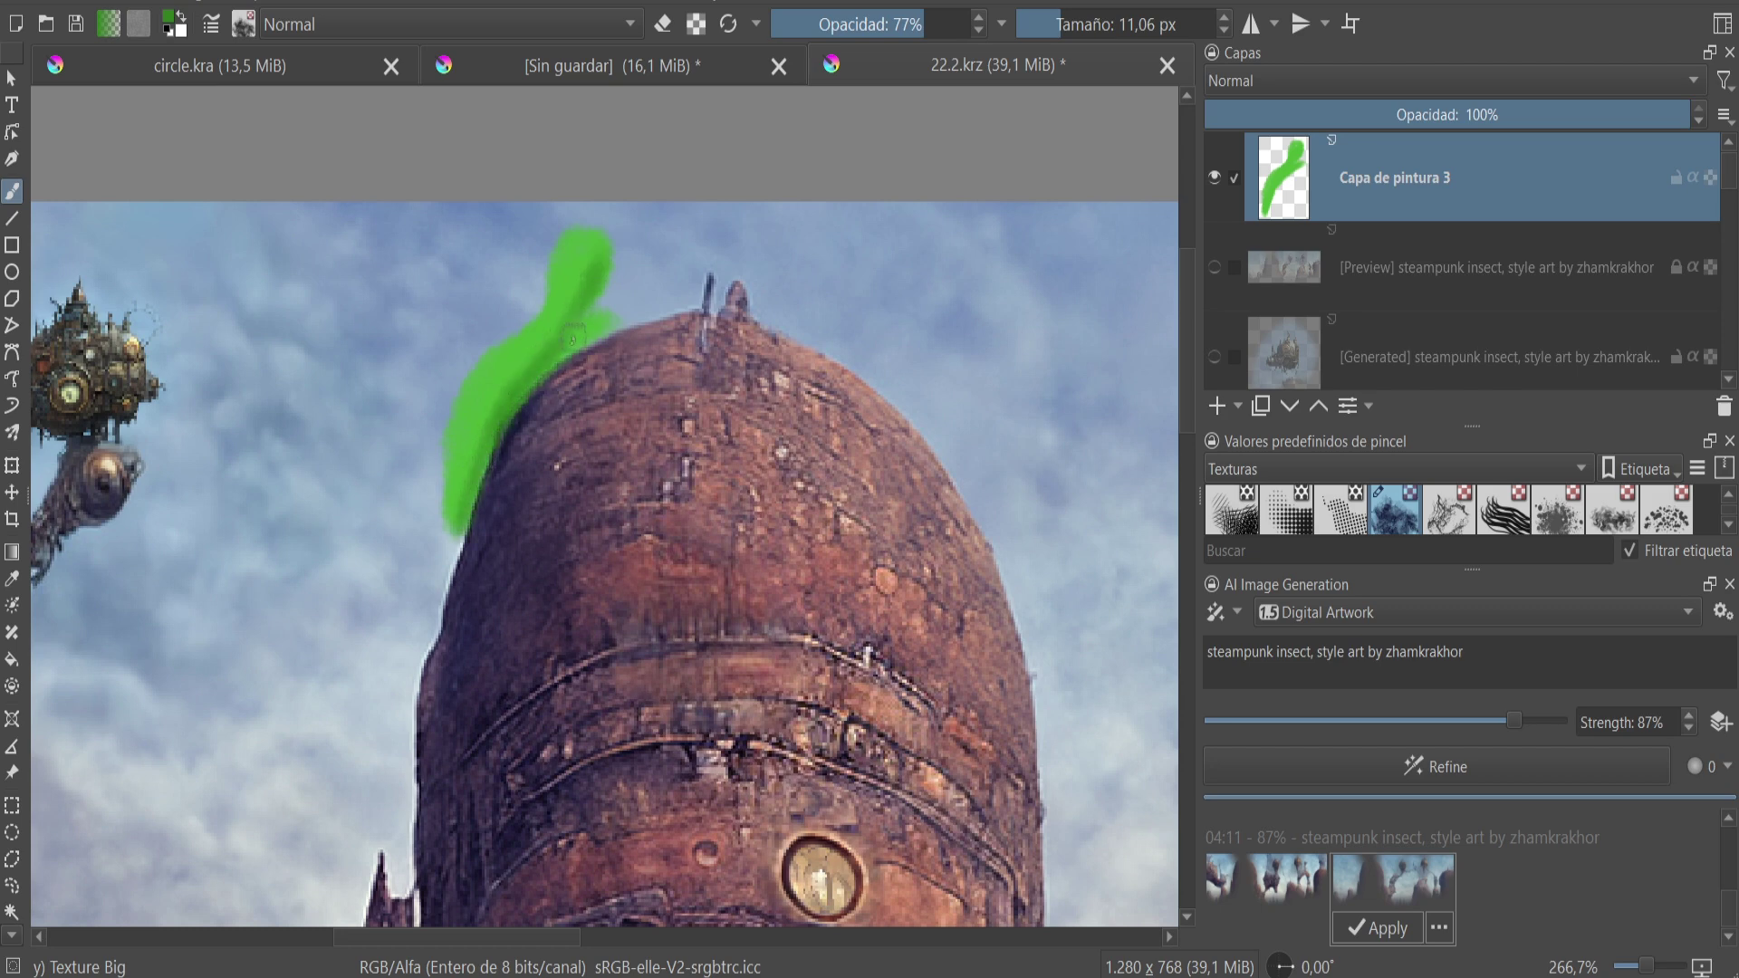
right_click(481, 385)
key(bracketleft)
key(bracketleft)
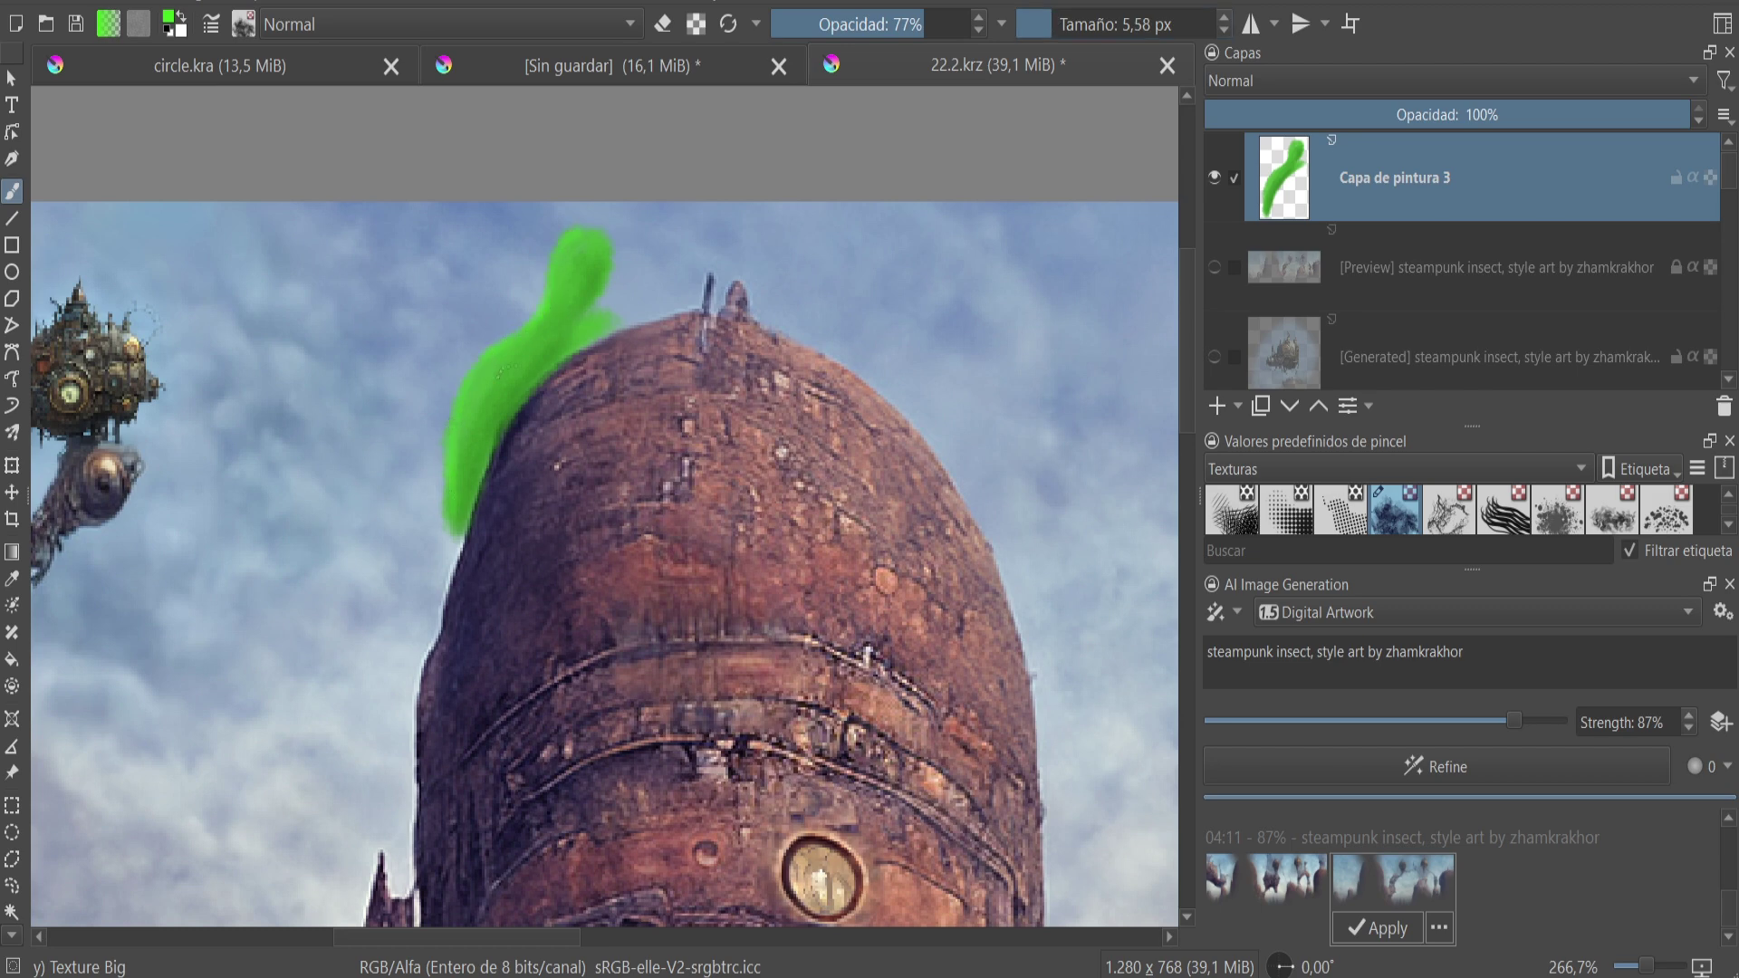
- Switch to black with a fine brush of about 12 px for the slug's eye and outline
right_click(583, 291)
click(580, 247)
right_click(660, 173)
key(bracketleft)
key(bracketleft)
key(bracketleft)
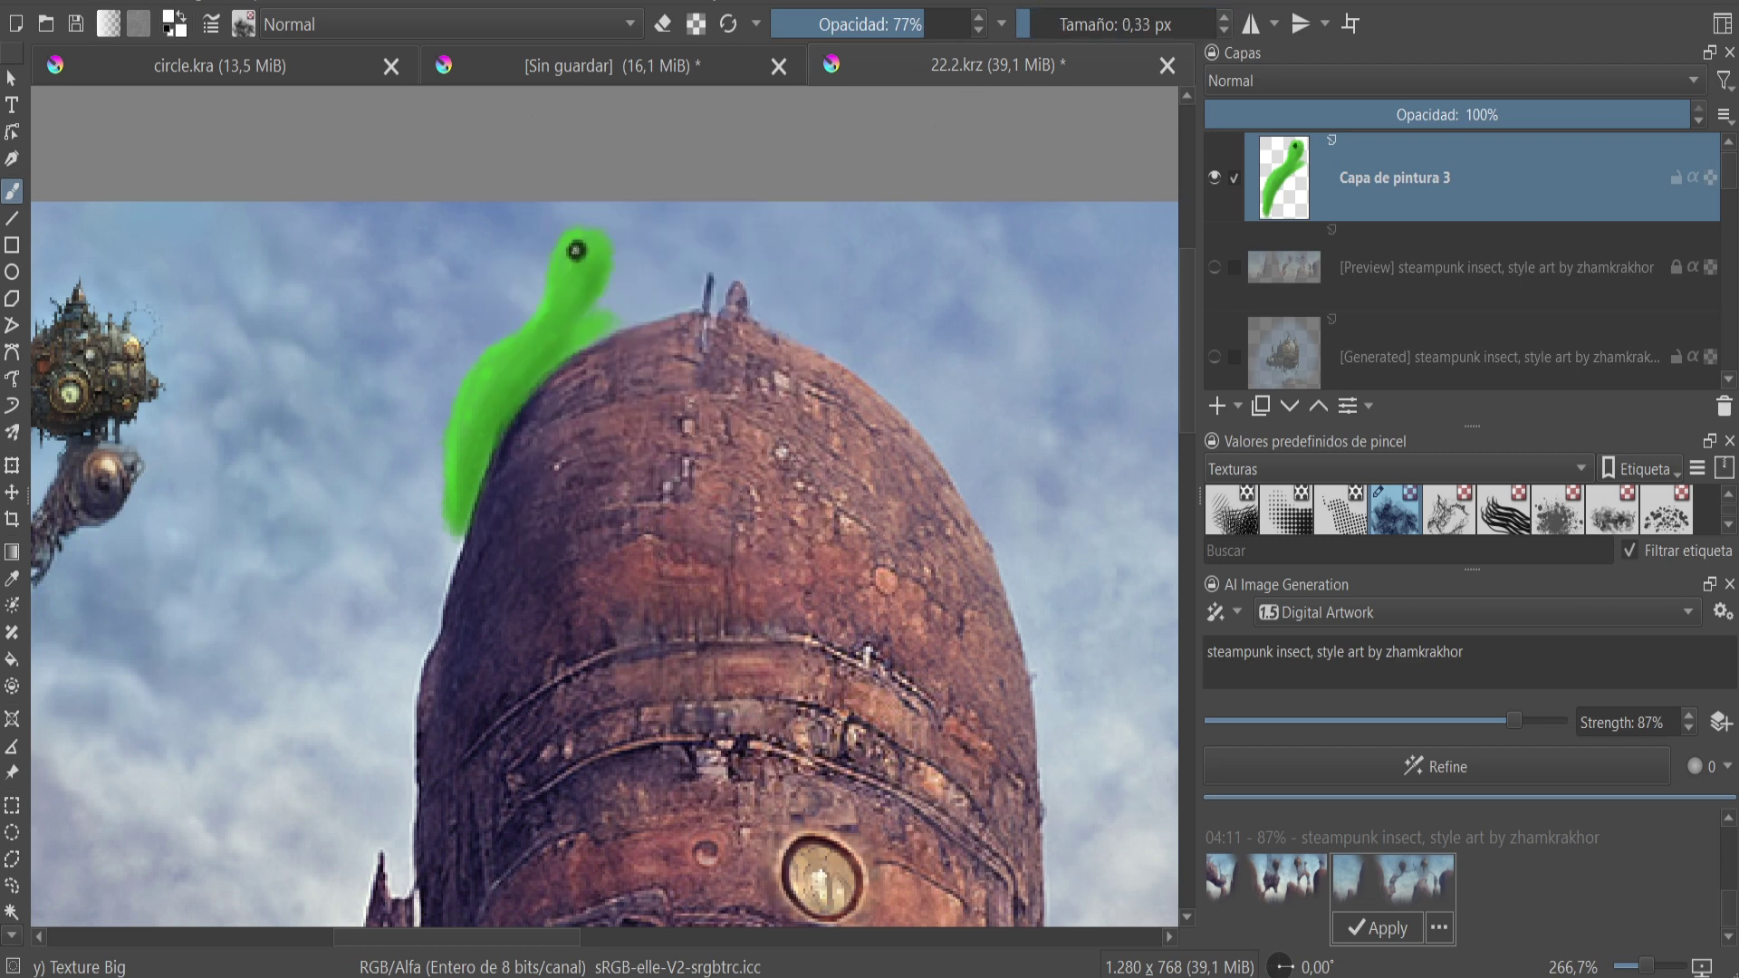
right_click(672, 305)
click(555, 246)
drag(1066, 24, 1078, 24)
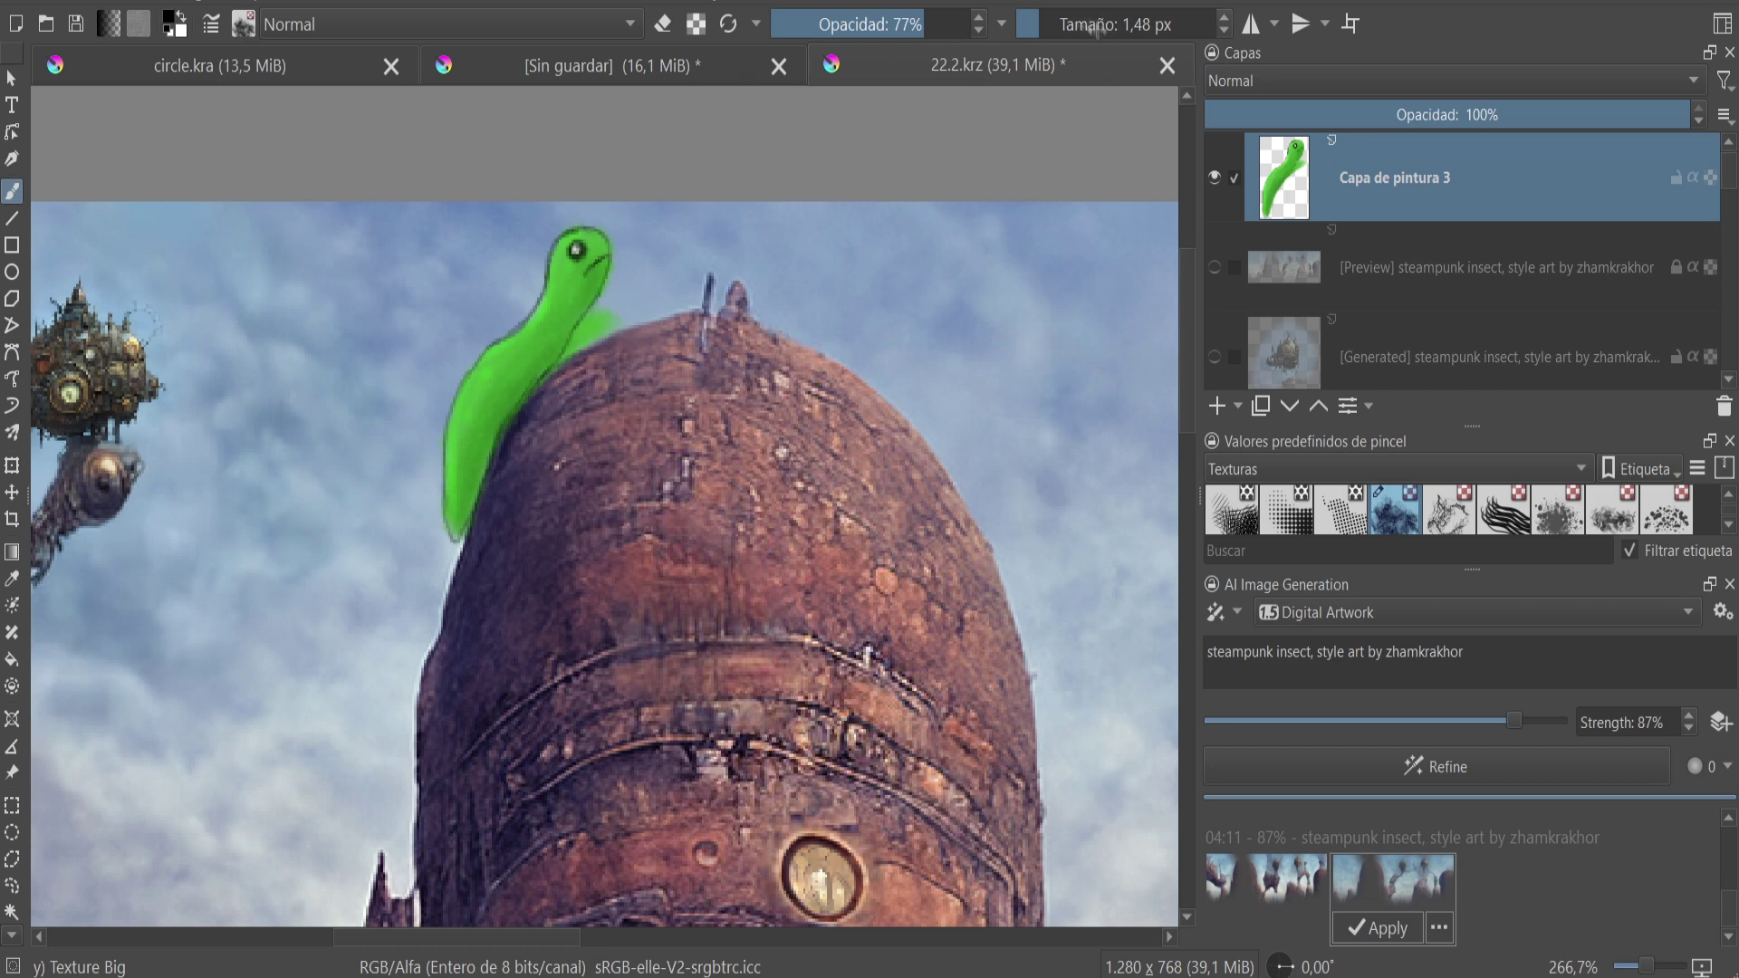
drag(616, 303, 619, 317)
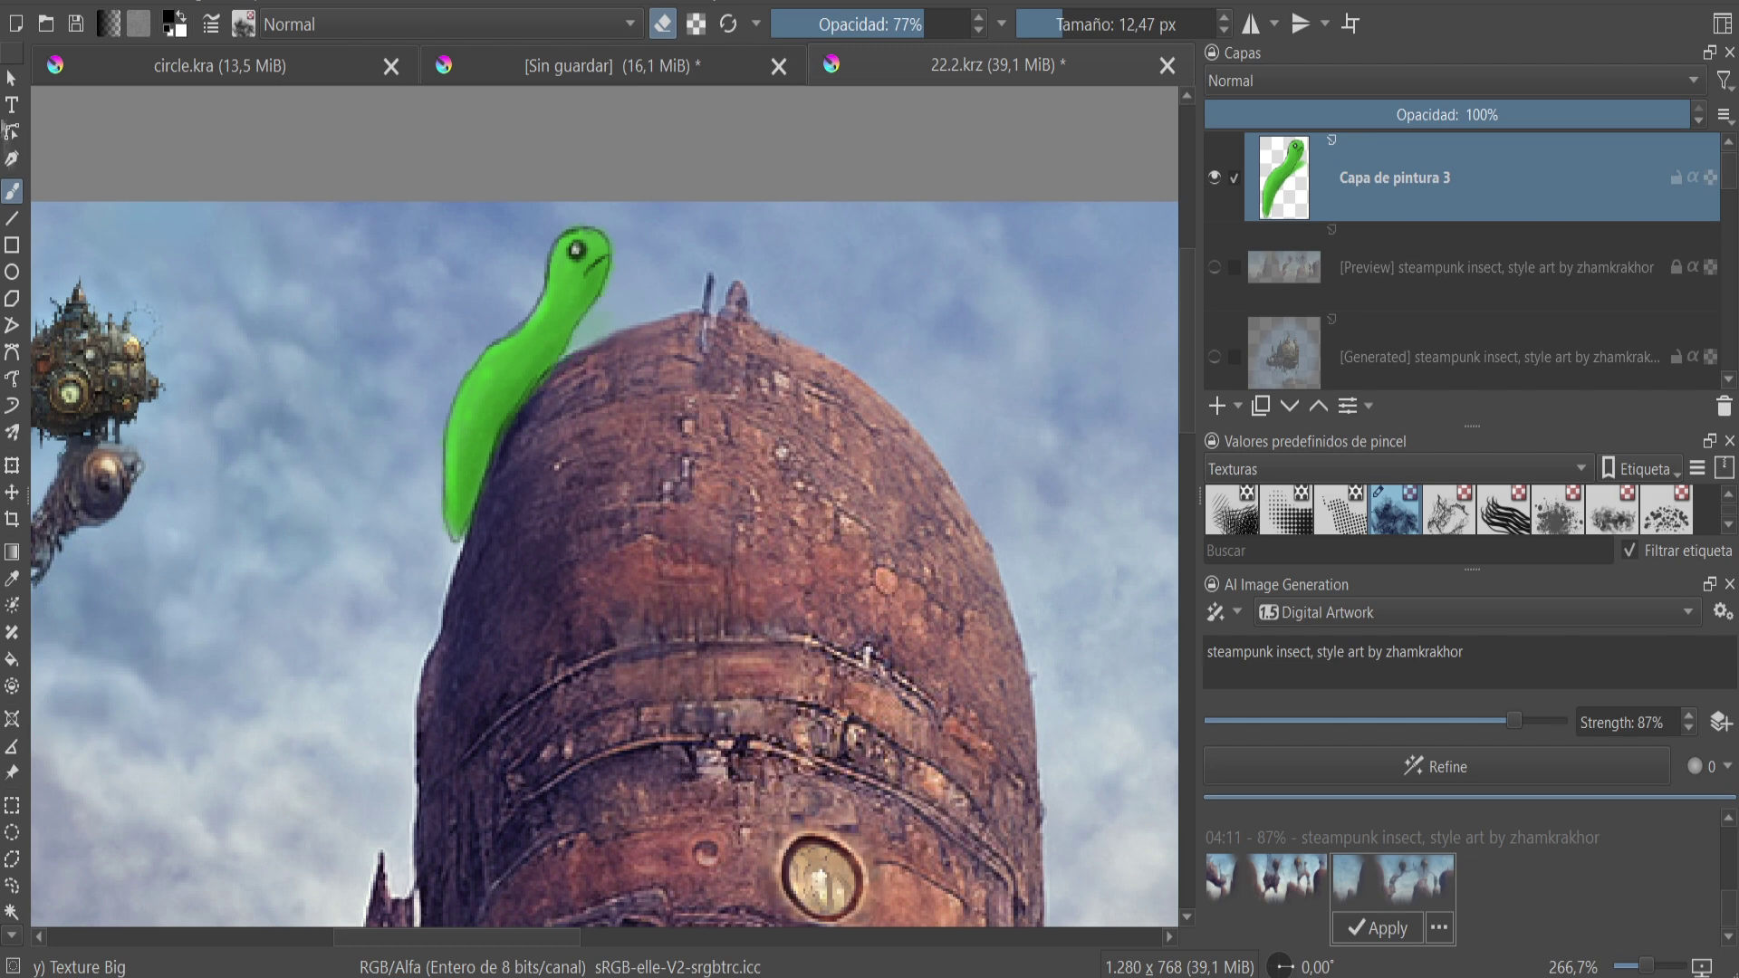
scroll(605, 561, down, 5)
scroll(604, 561, up, 5)
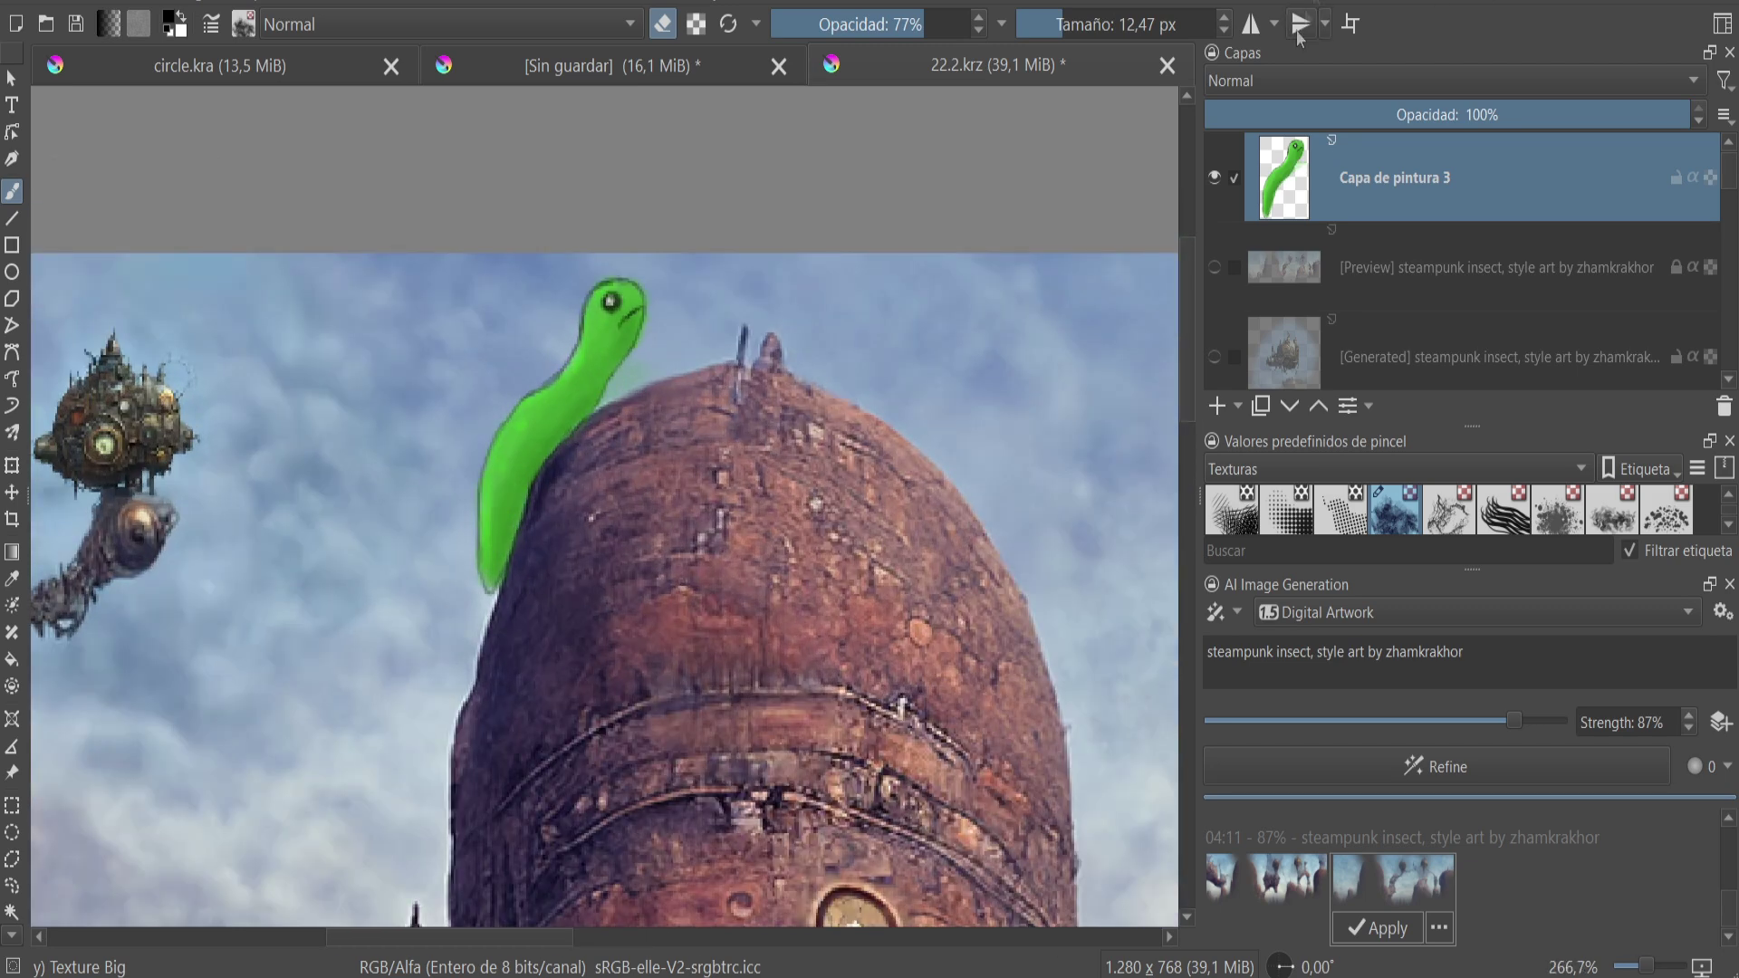
- Shrink the green slug and move it up and right onto the dome
key(ctrl+t)
drag(649, 288, 622, 380)
drag(543, 489, 586, 427)
key(Return)
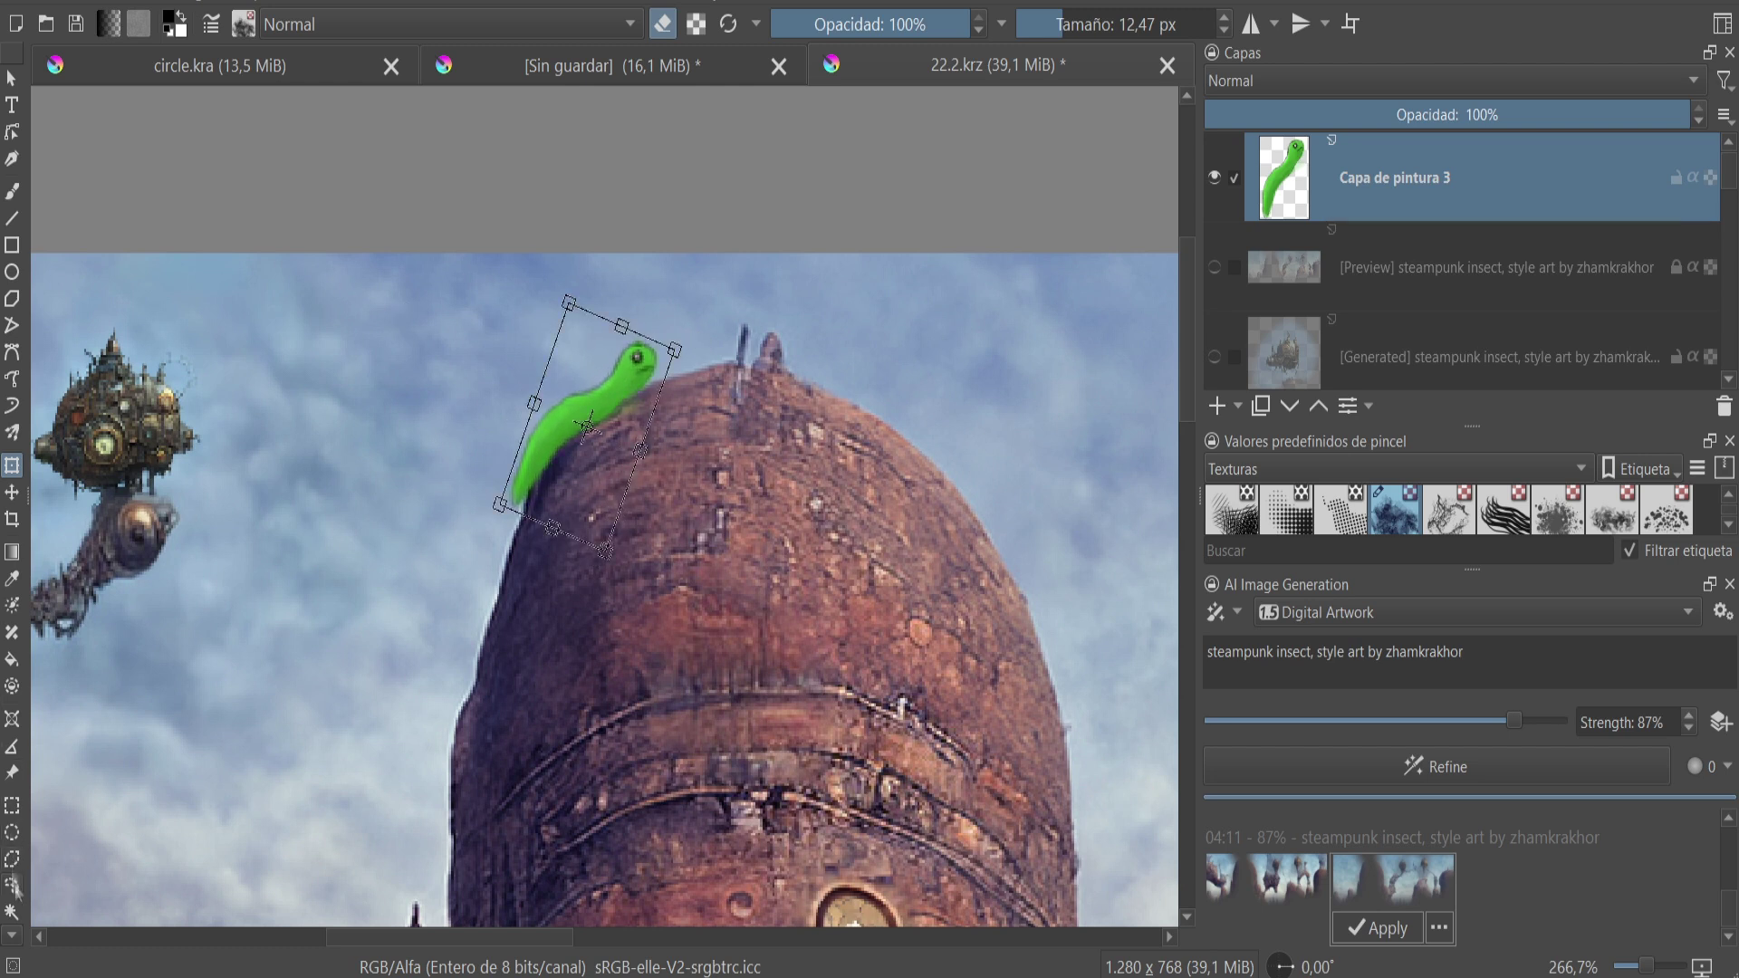
- Lasso the slug and generate AI refinements with the prompt 'green horror slug'
click(12, 886)
drag(623, 326, 502, 512)
drag(665, 343, 659, 333)
drag(1208, 652, 1315, 652)
text(green horror slug)
click(1439, 762)
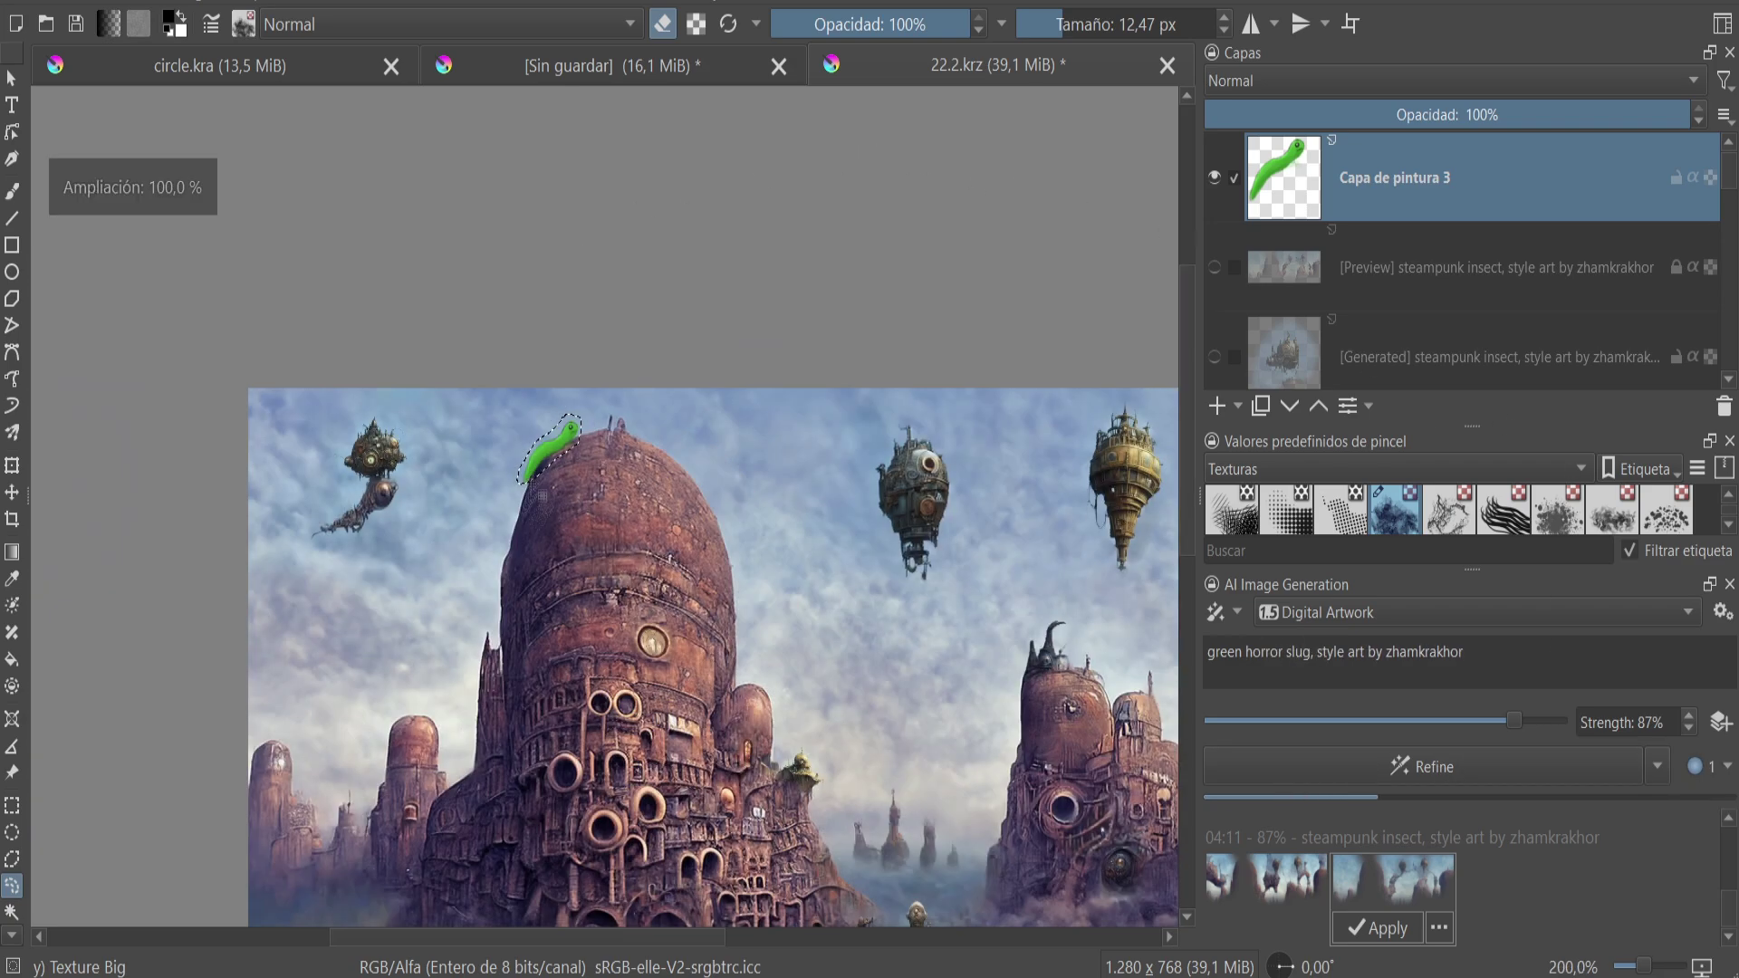
- Browse the green slug results and preview the third one, zoomed in on the slug
scroll(495, 577, down, 2)
scroll(509, 512, down, 2)
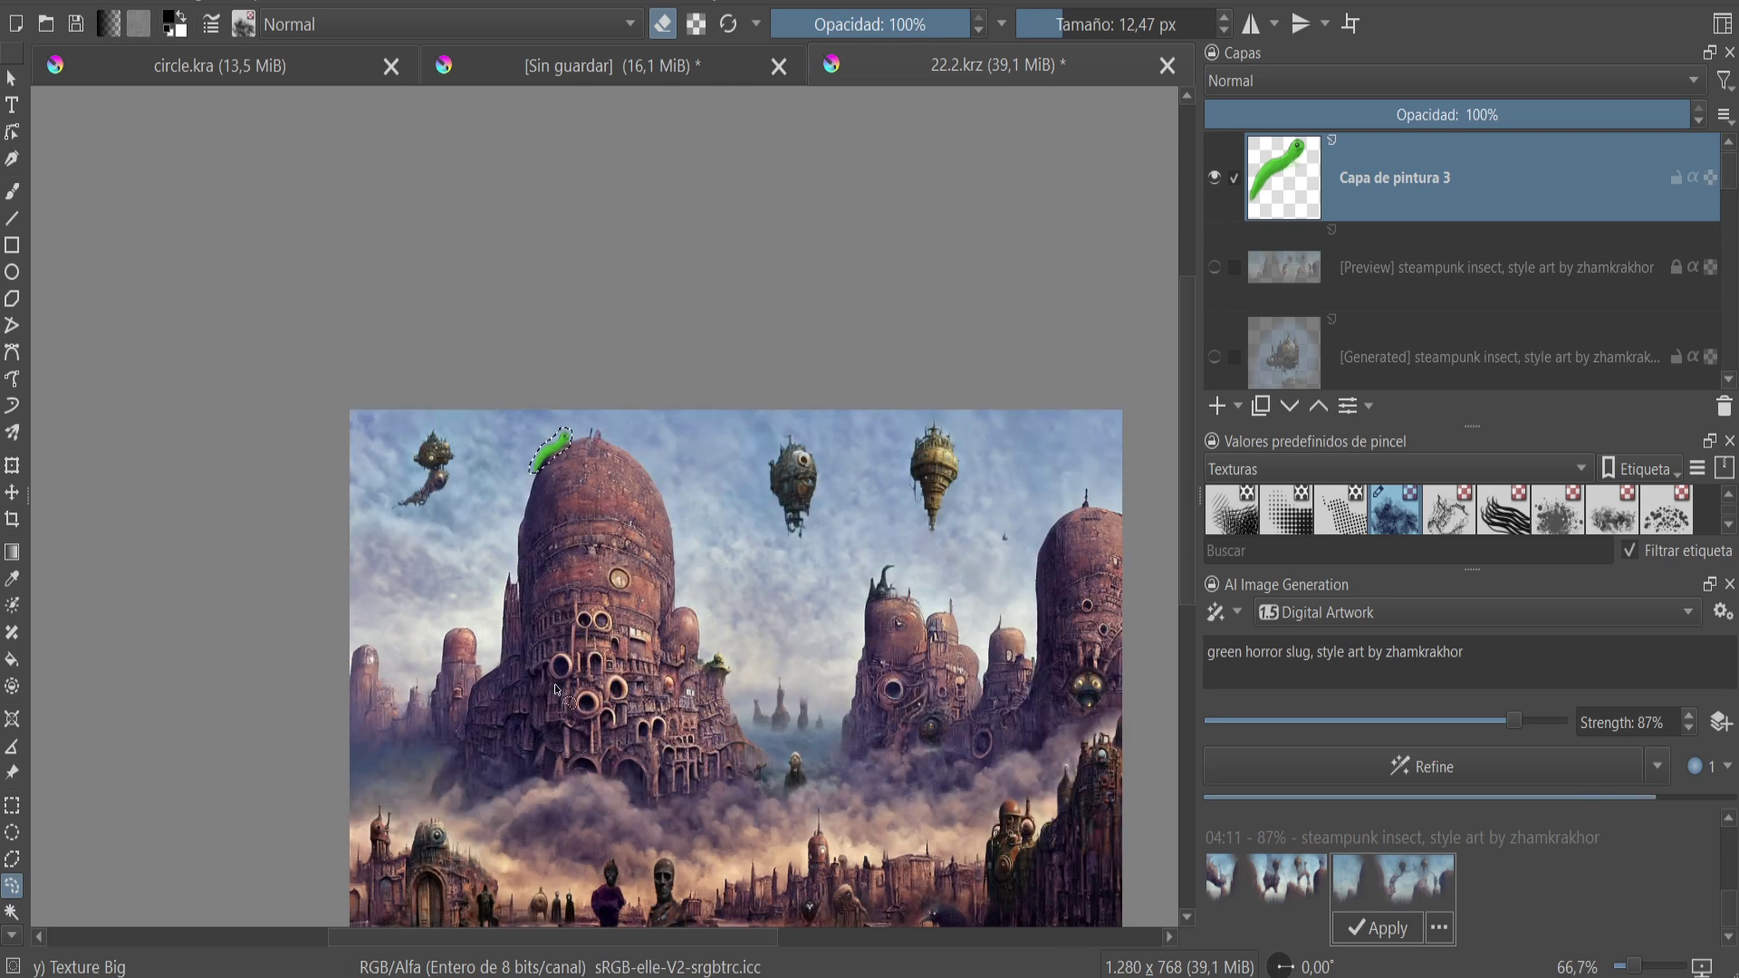
scroll(535, 498, up, 2)
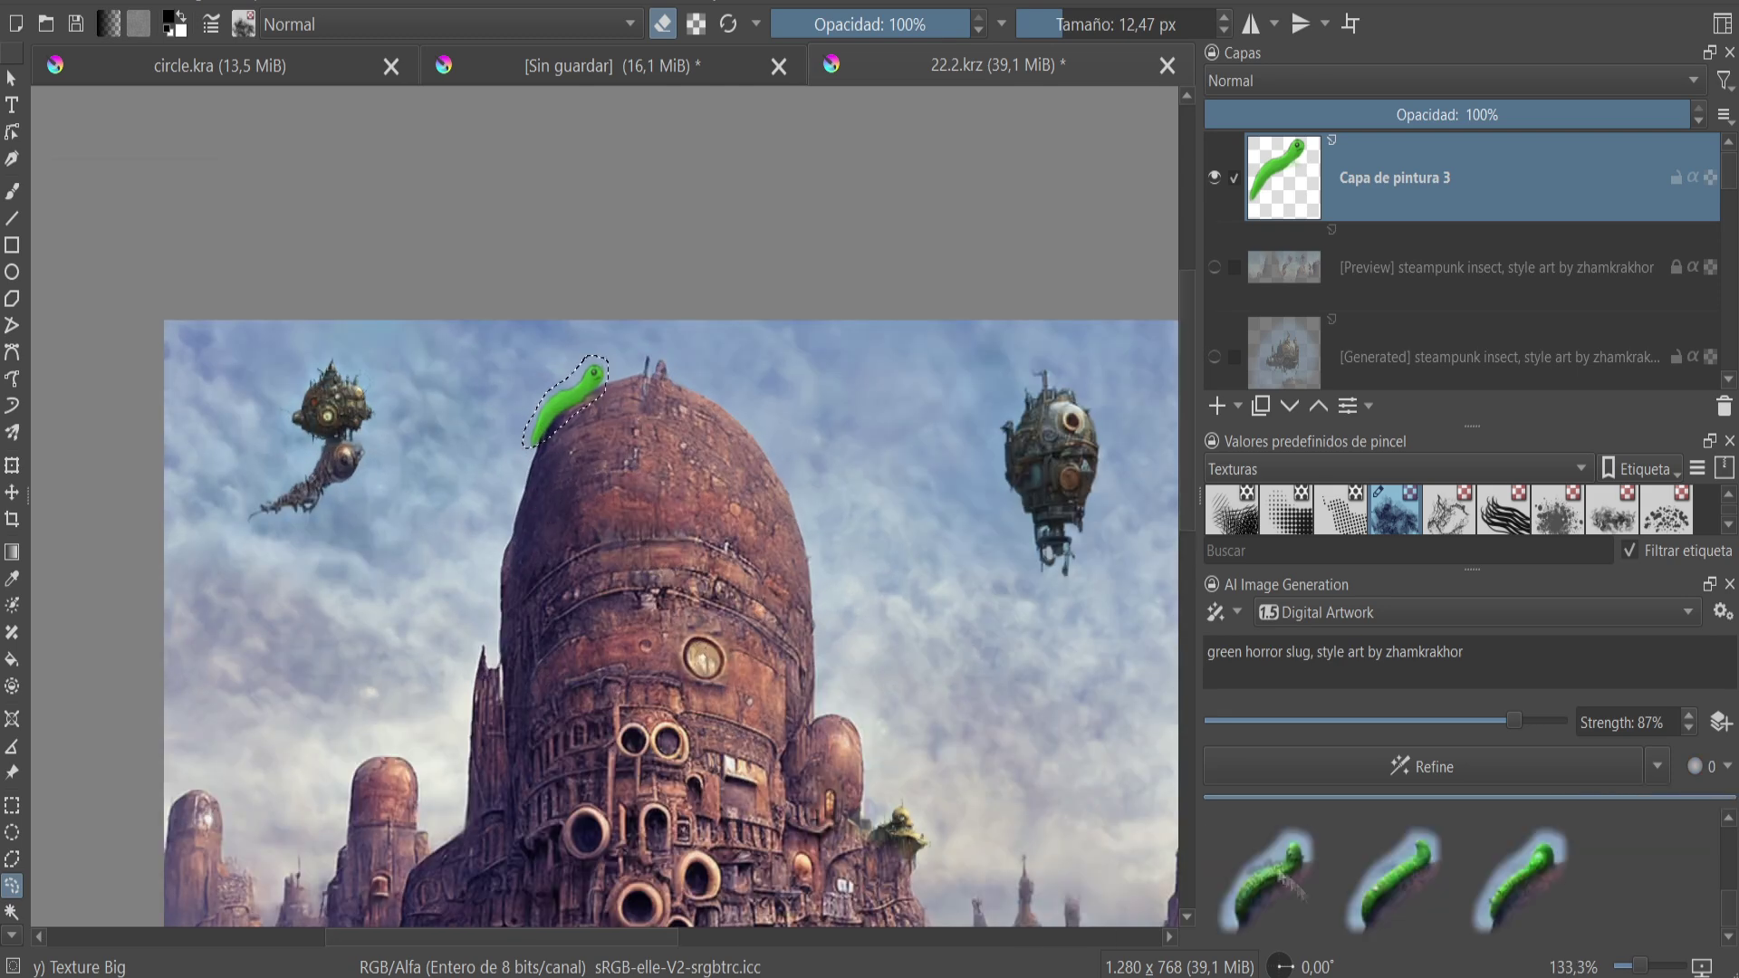
scroll(918, 634, down, 2)
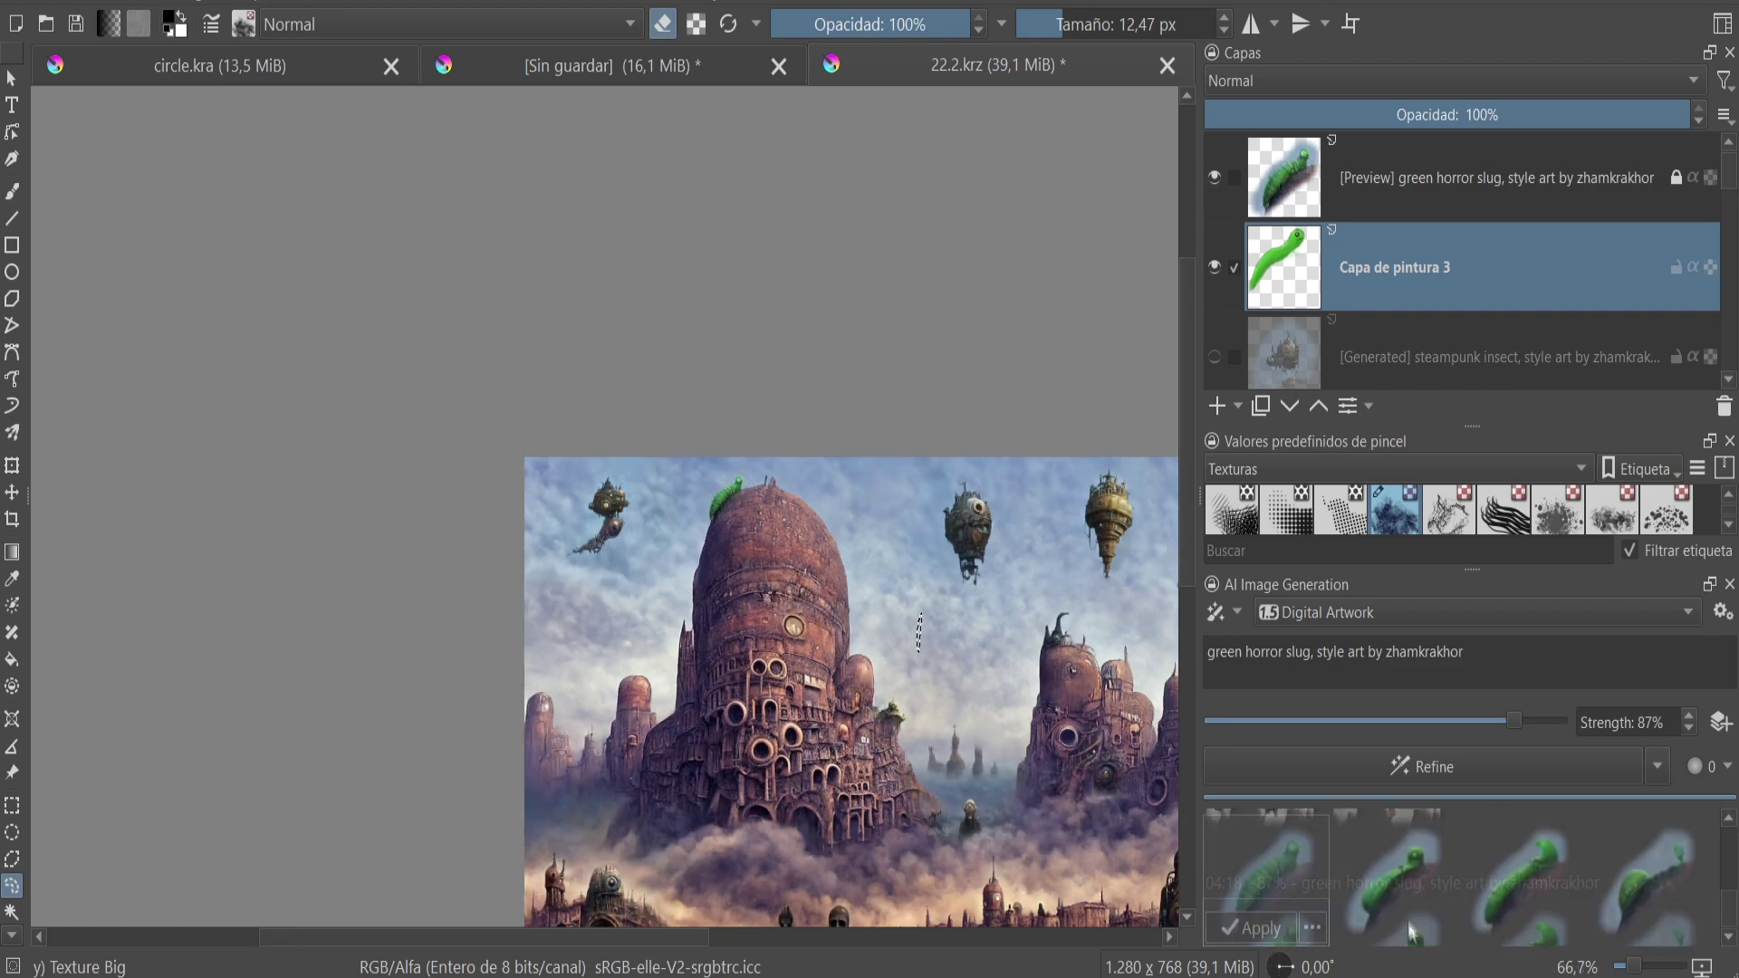
key(ctrl+plus)
key(ctrl+plus)
click(1284, 872)
click(1524, 878)
- Change the prompt to 'orange horror slug' and hide the slug preview layer
double_click(1223, 652)
text(orange)
click(1216, 177)
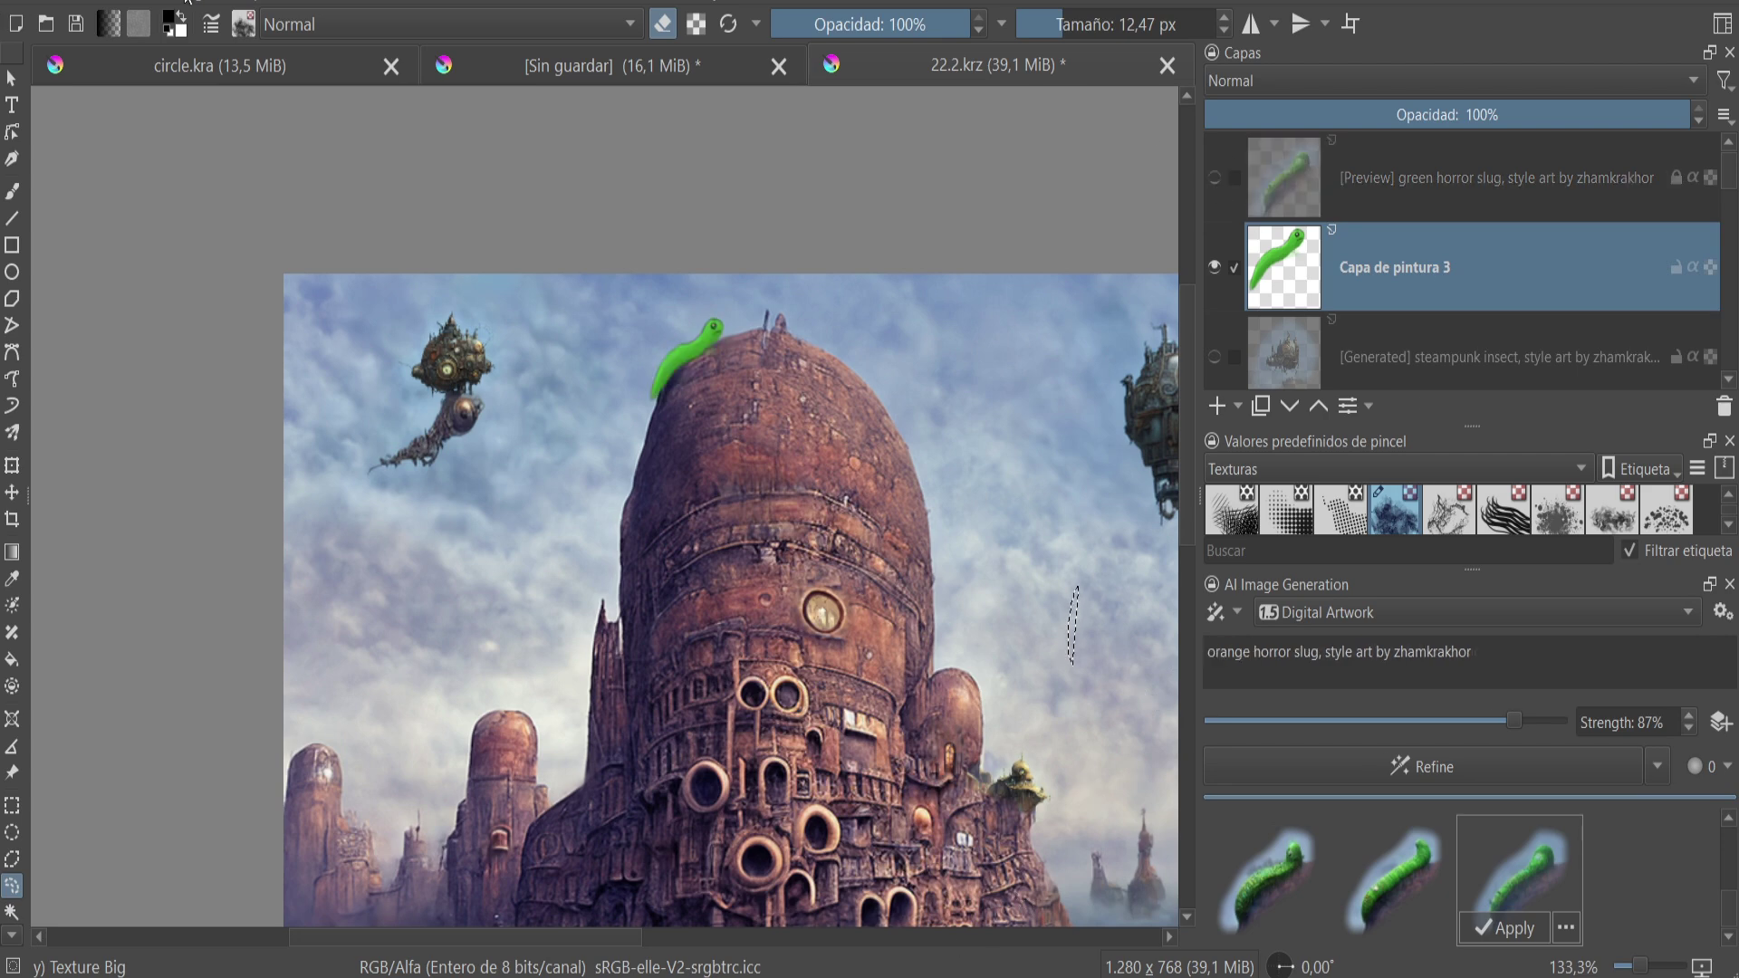
click(195, 1)
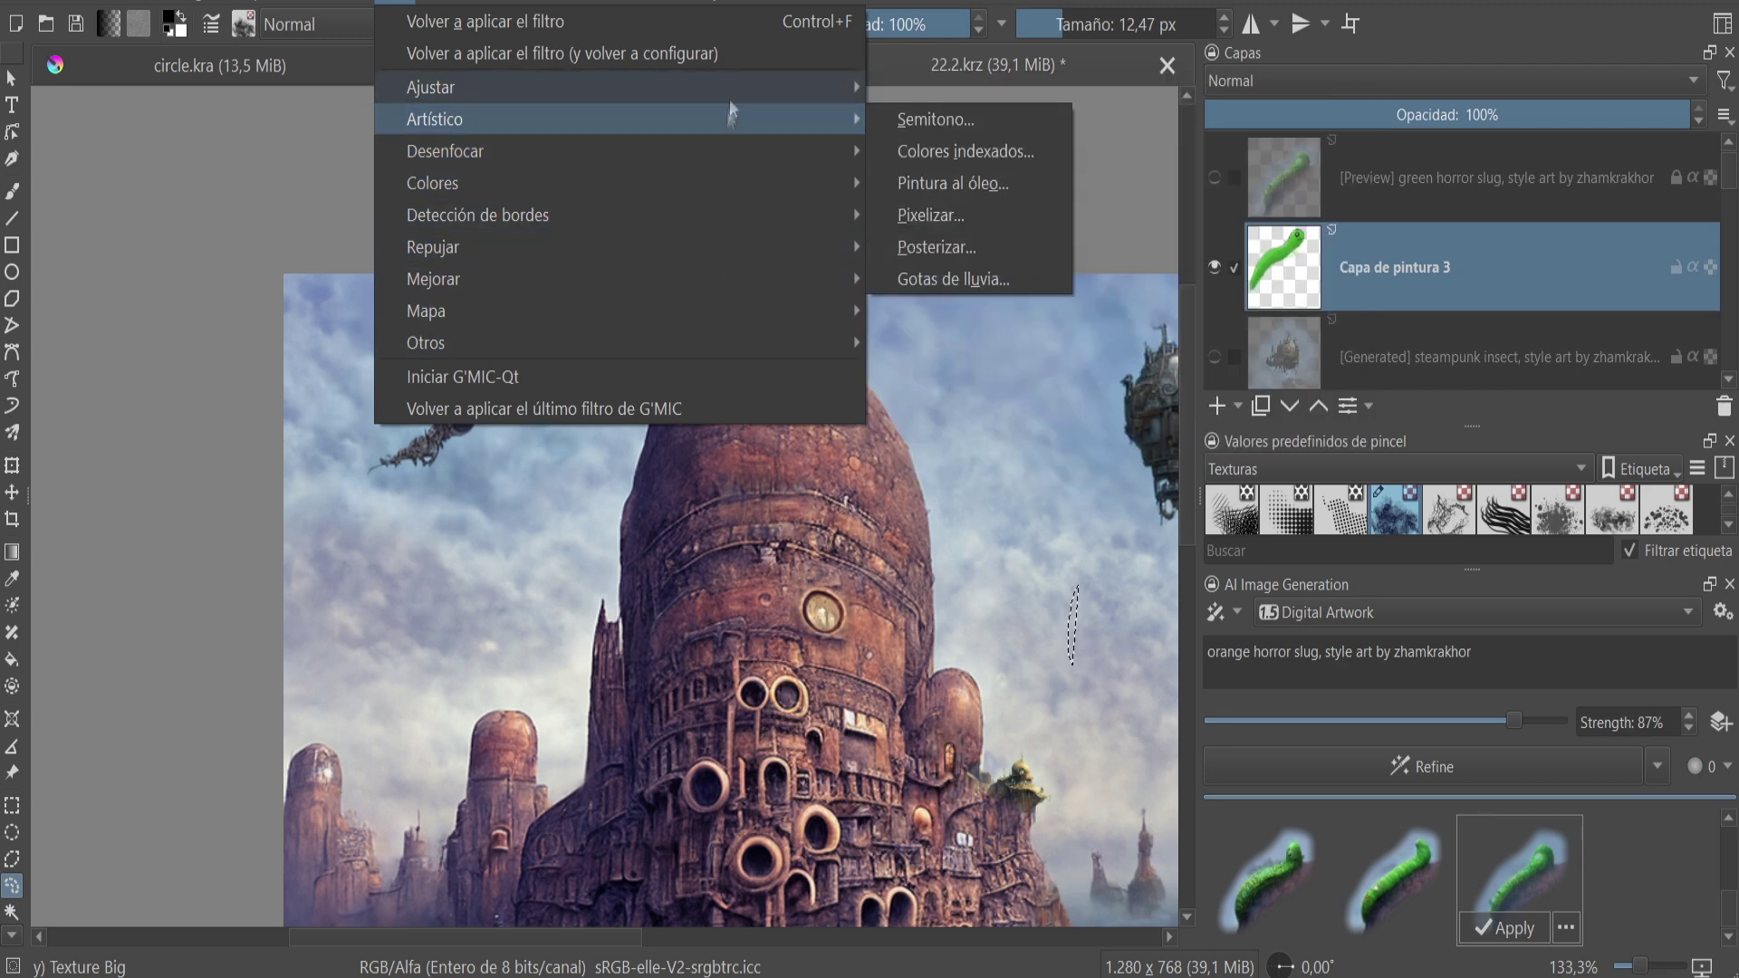
- Try Color Balance shifts toward yellow and cyan on the slug, then cancel without applying
click(893, 312)
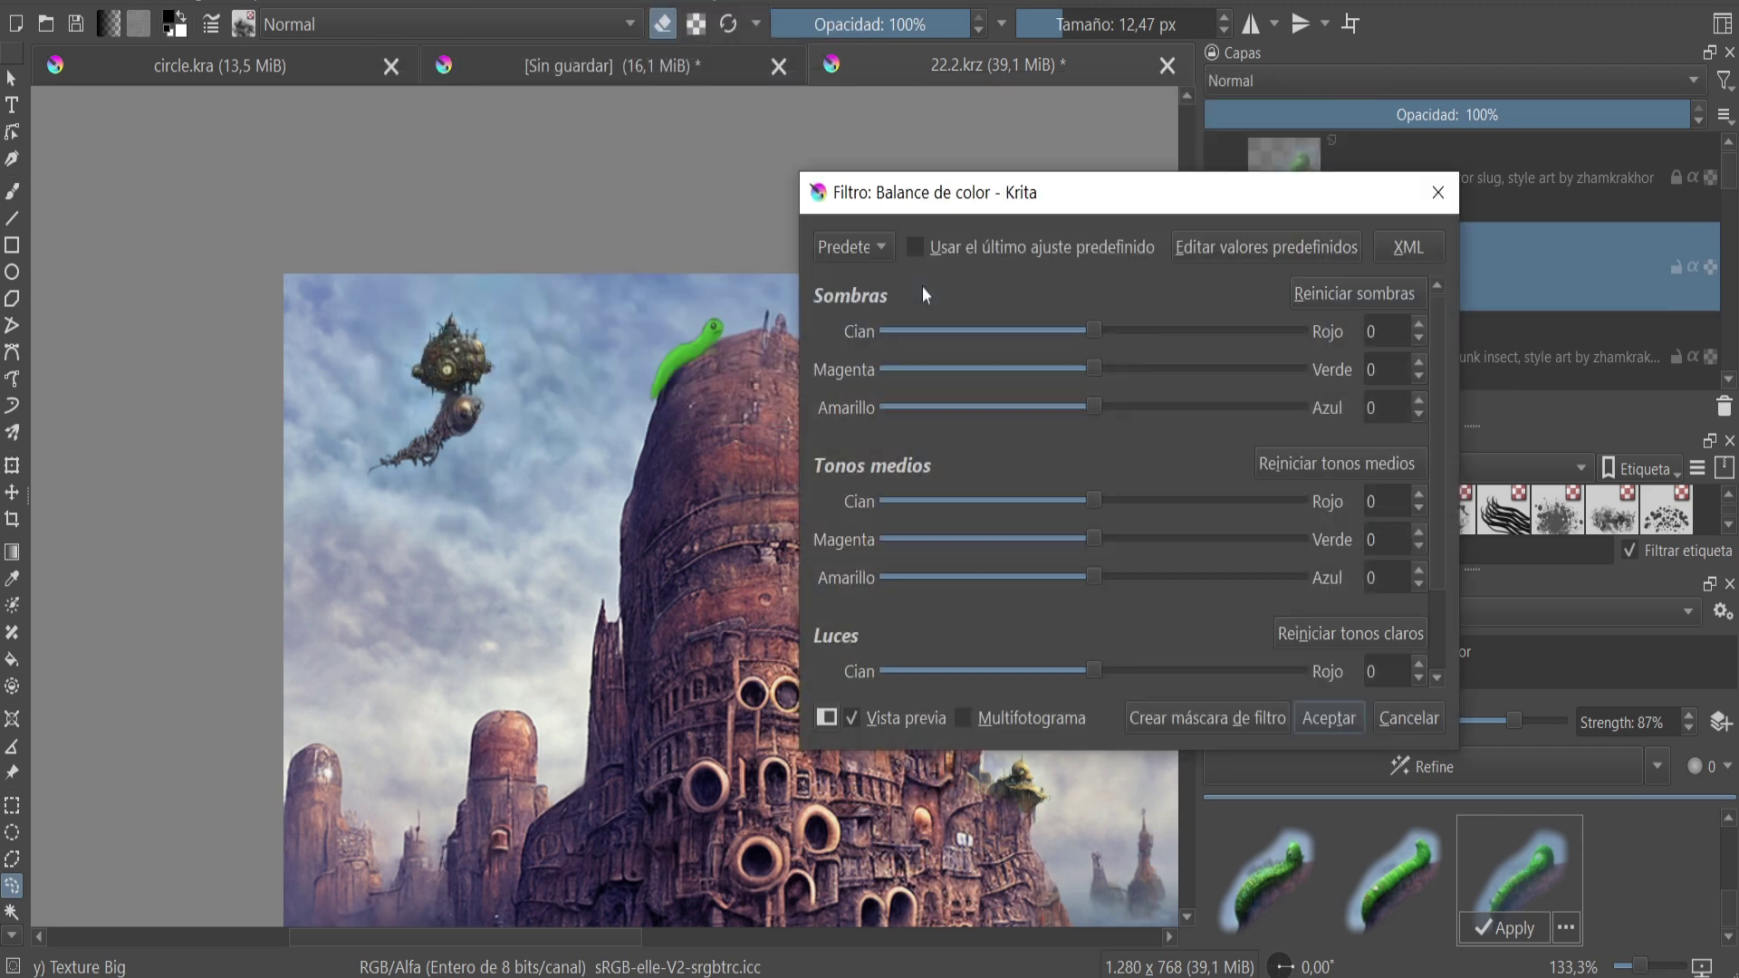
drag(1403, 330, 1310, 329)
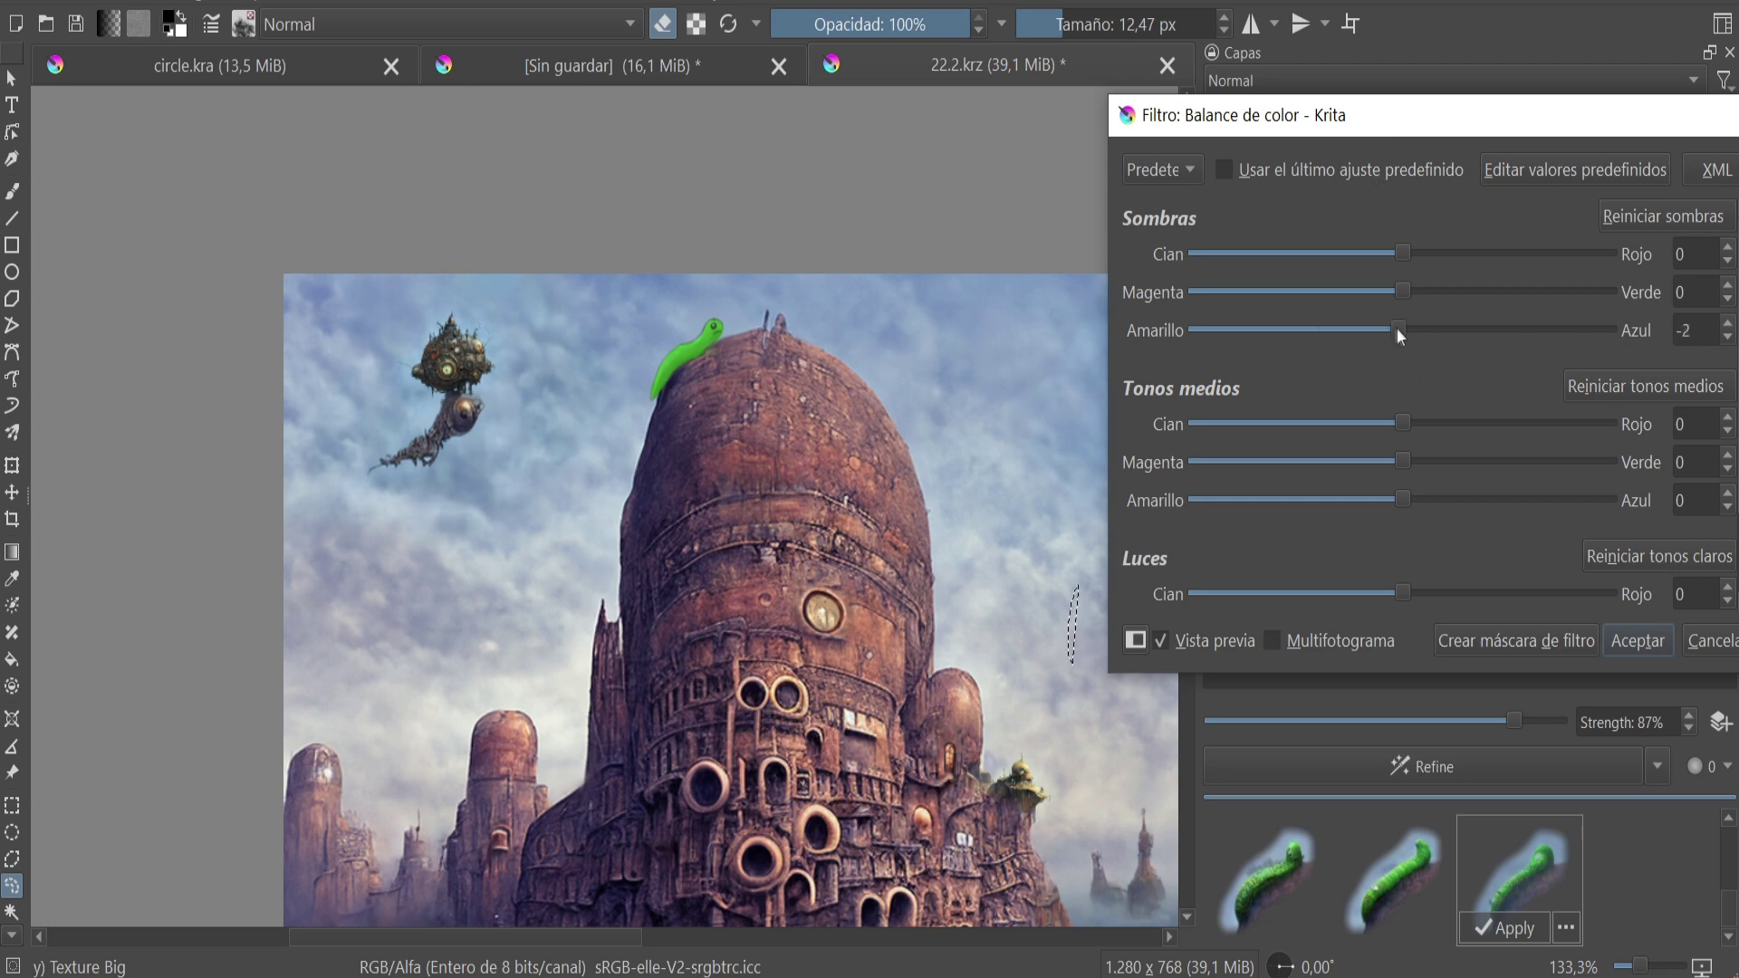
mouse_move(1408, 429)
mouse_down()
mouse_move(1569, 410)
mouse_move(1291, 436)
mouse_up()
drag(1428, 423, 1304, 424)
drag(1290, 571, 1133, 573)
click(1594, 619)
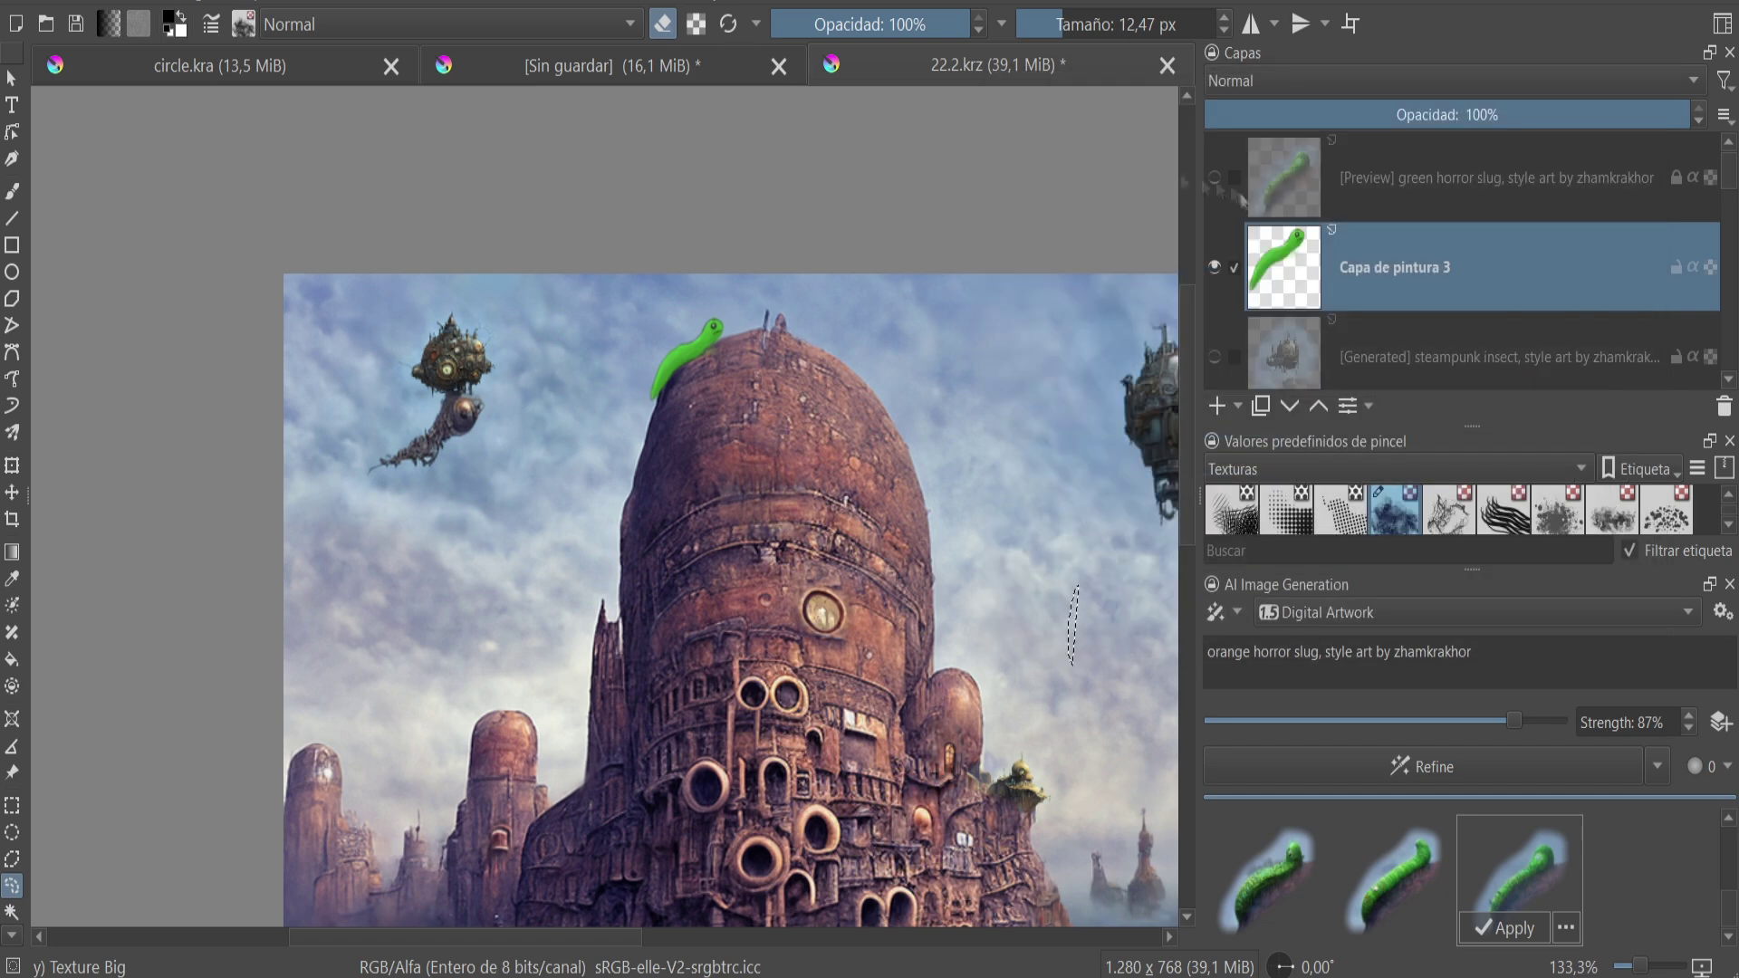
- Check the Color Transfer and Levels filters without applying, then generate orange horror slug refinements
click(405, 7)
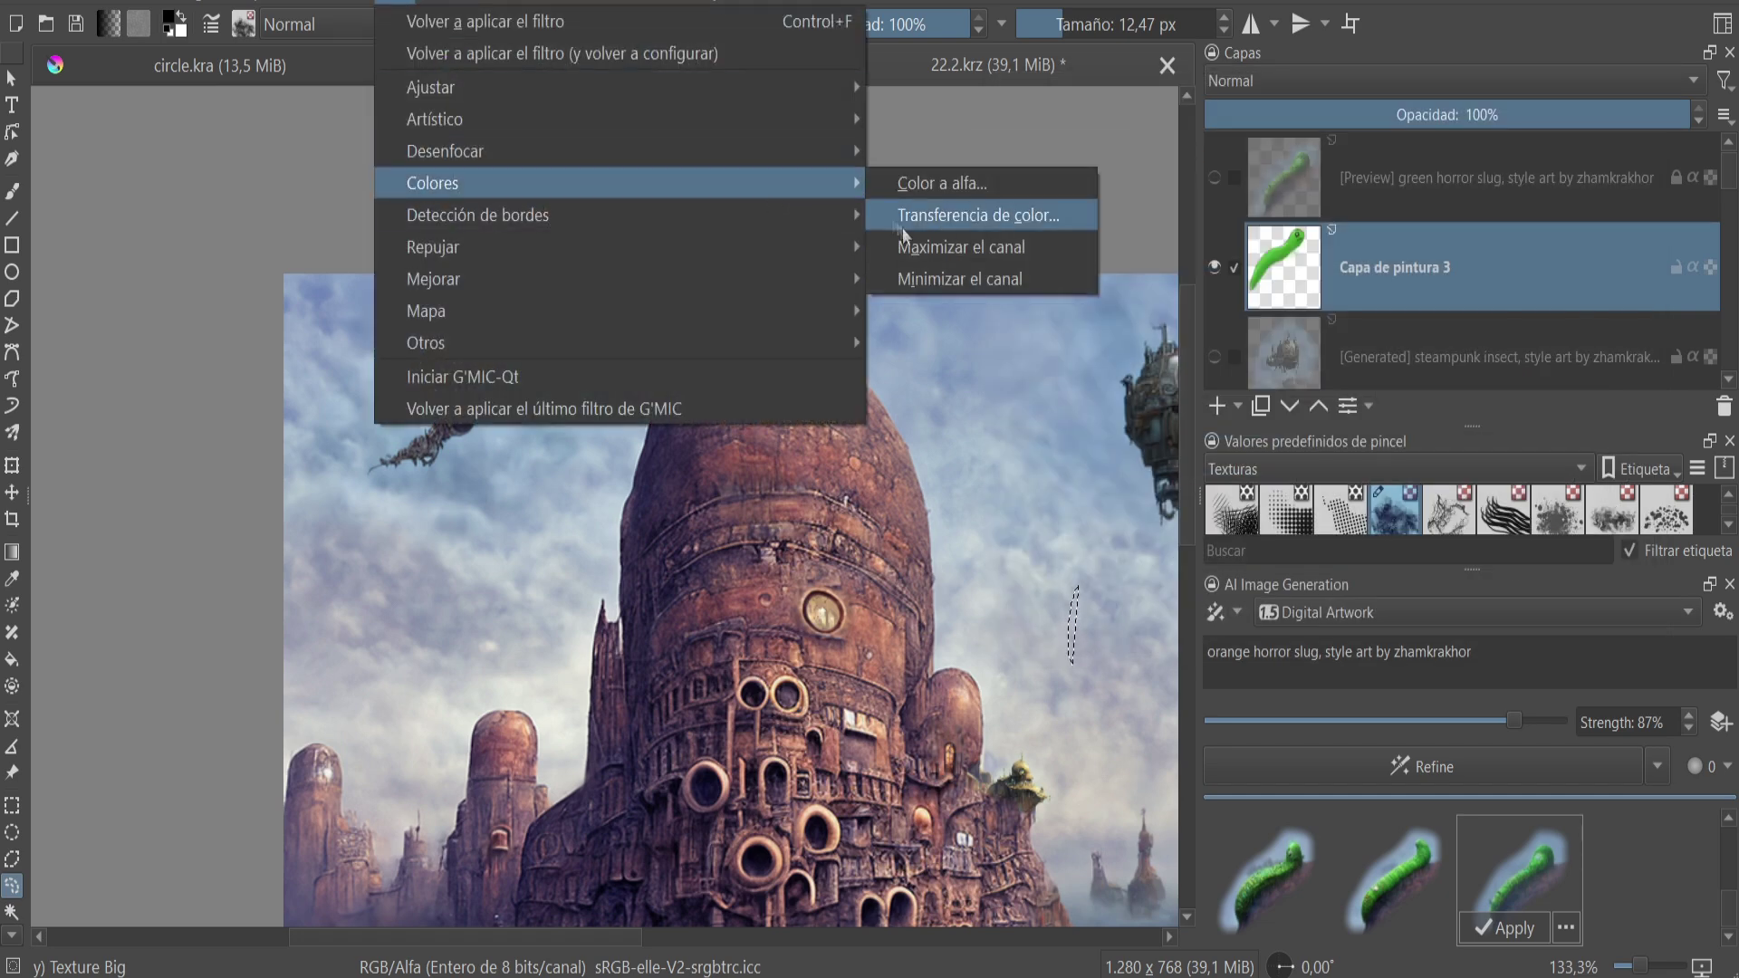
click(960, 214)
click(1633, 92)
click(566, 8)
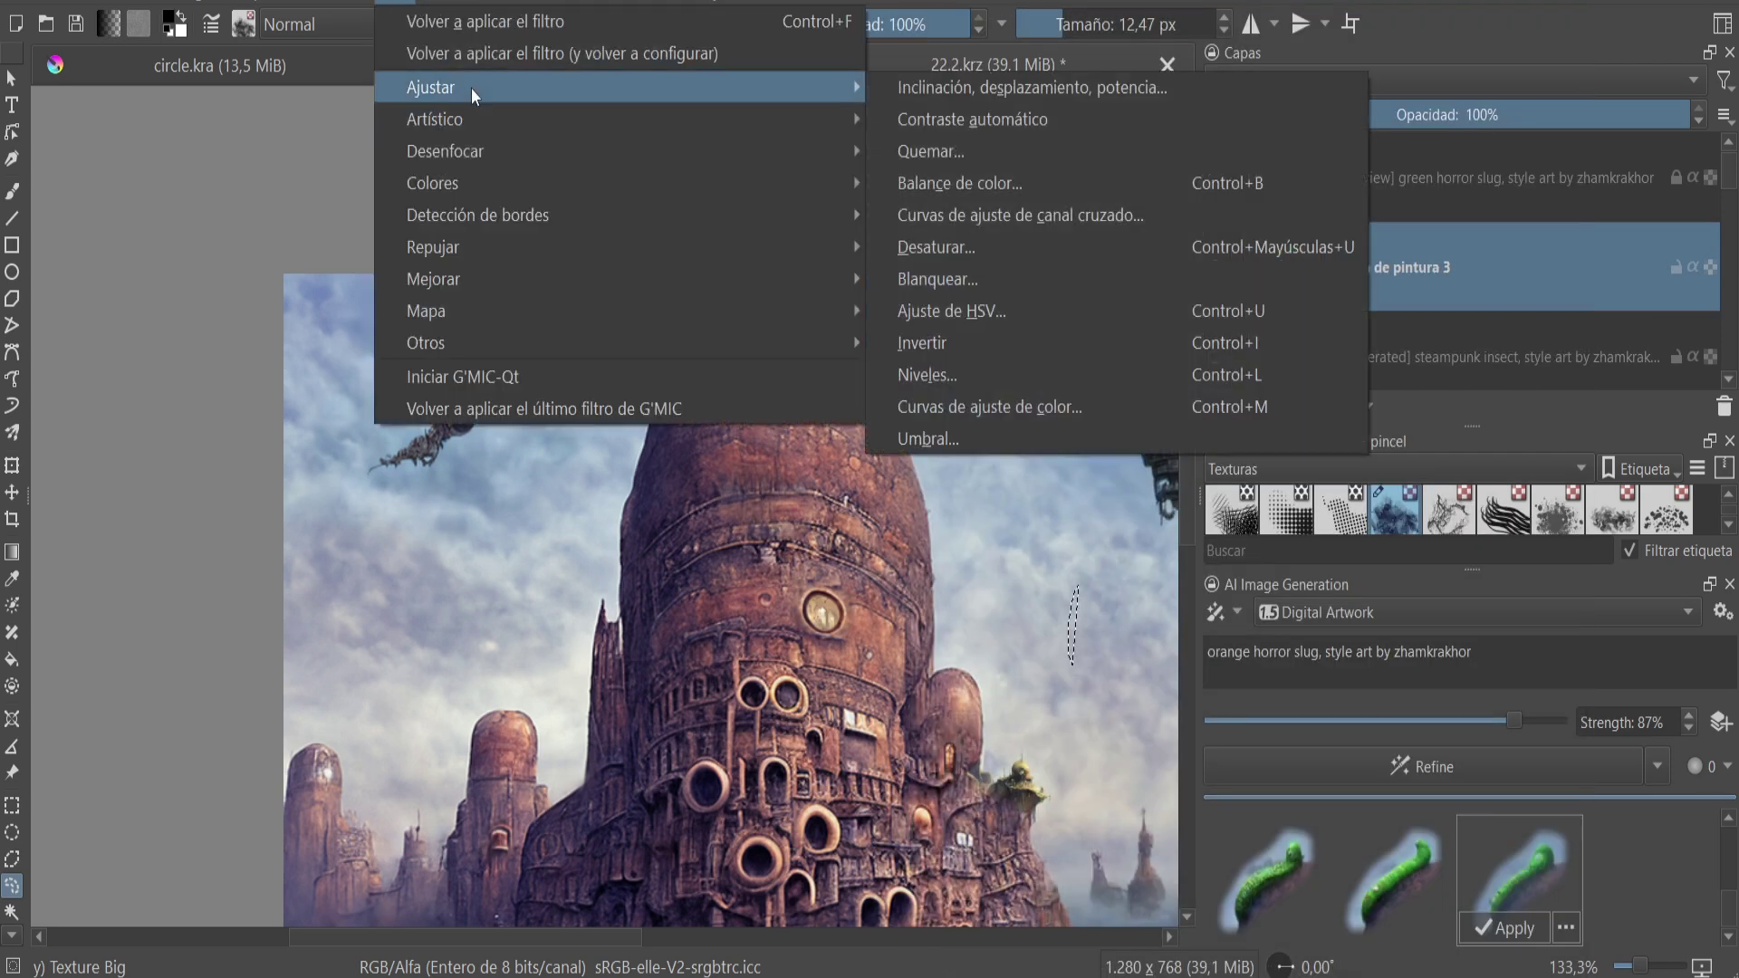
click(1012, 375)
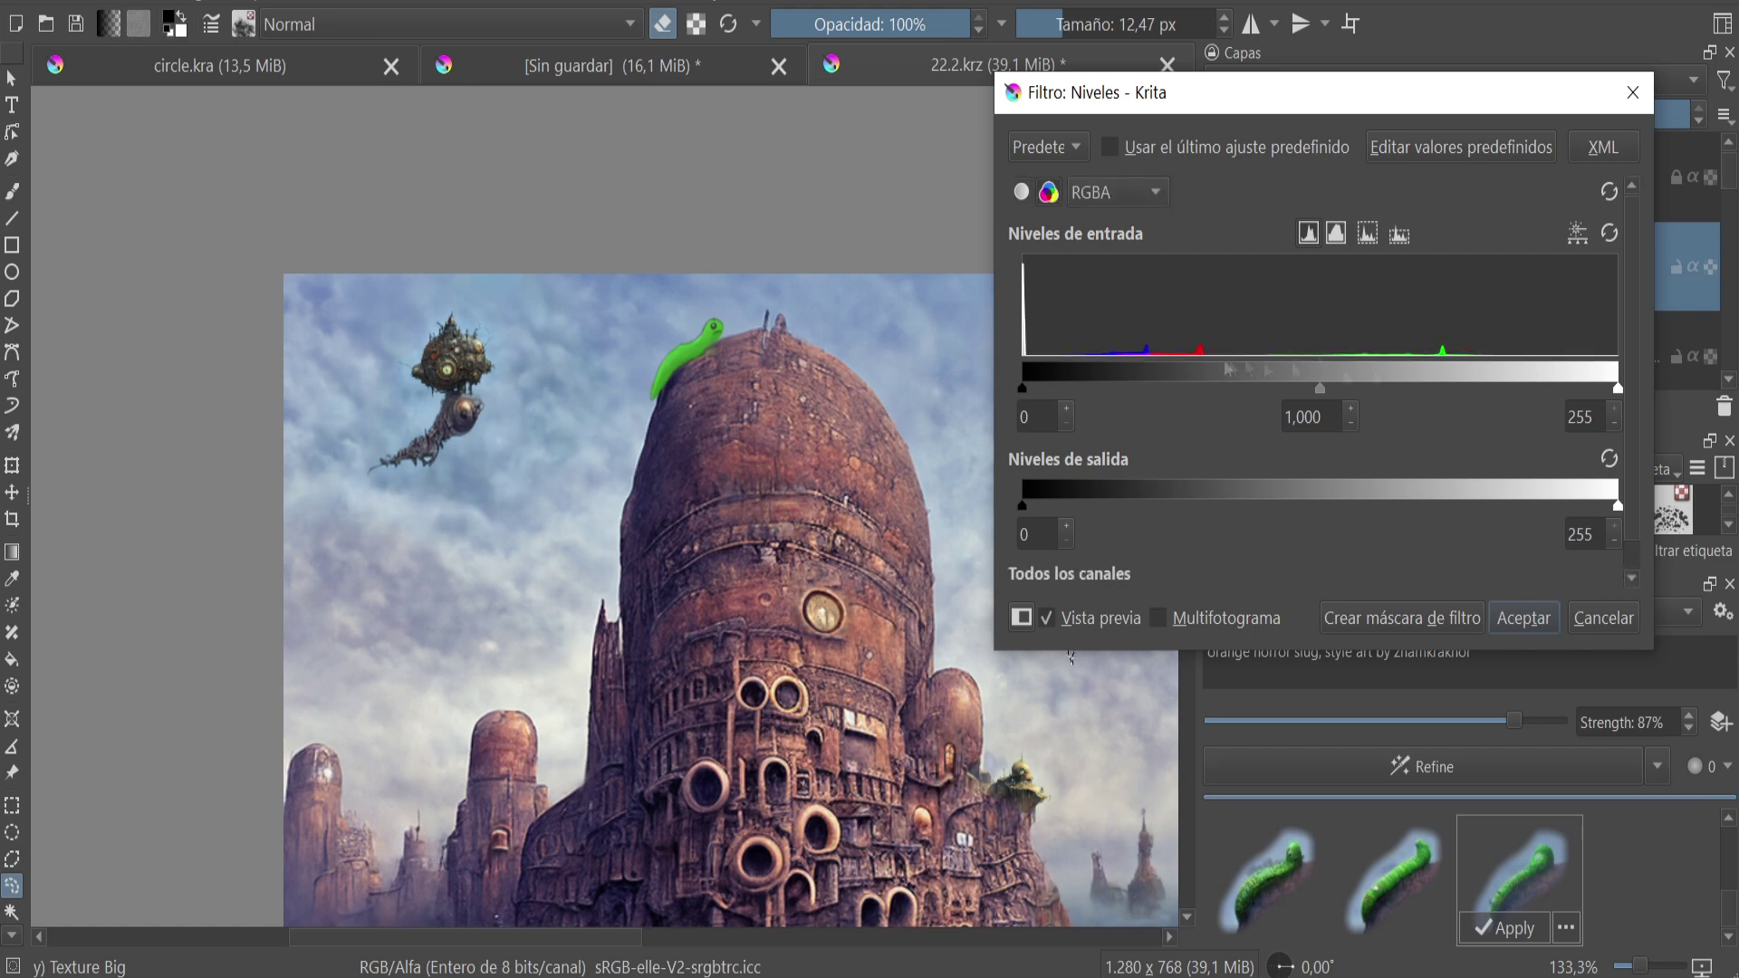
key(Return)
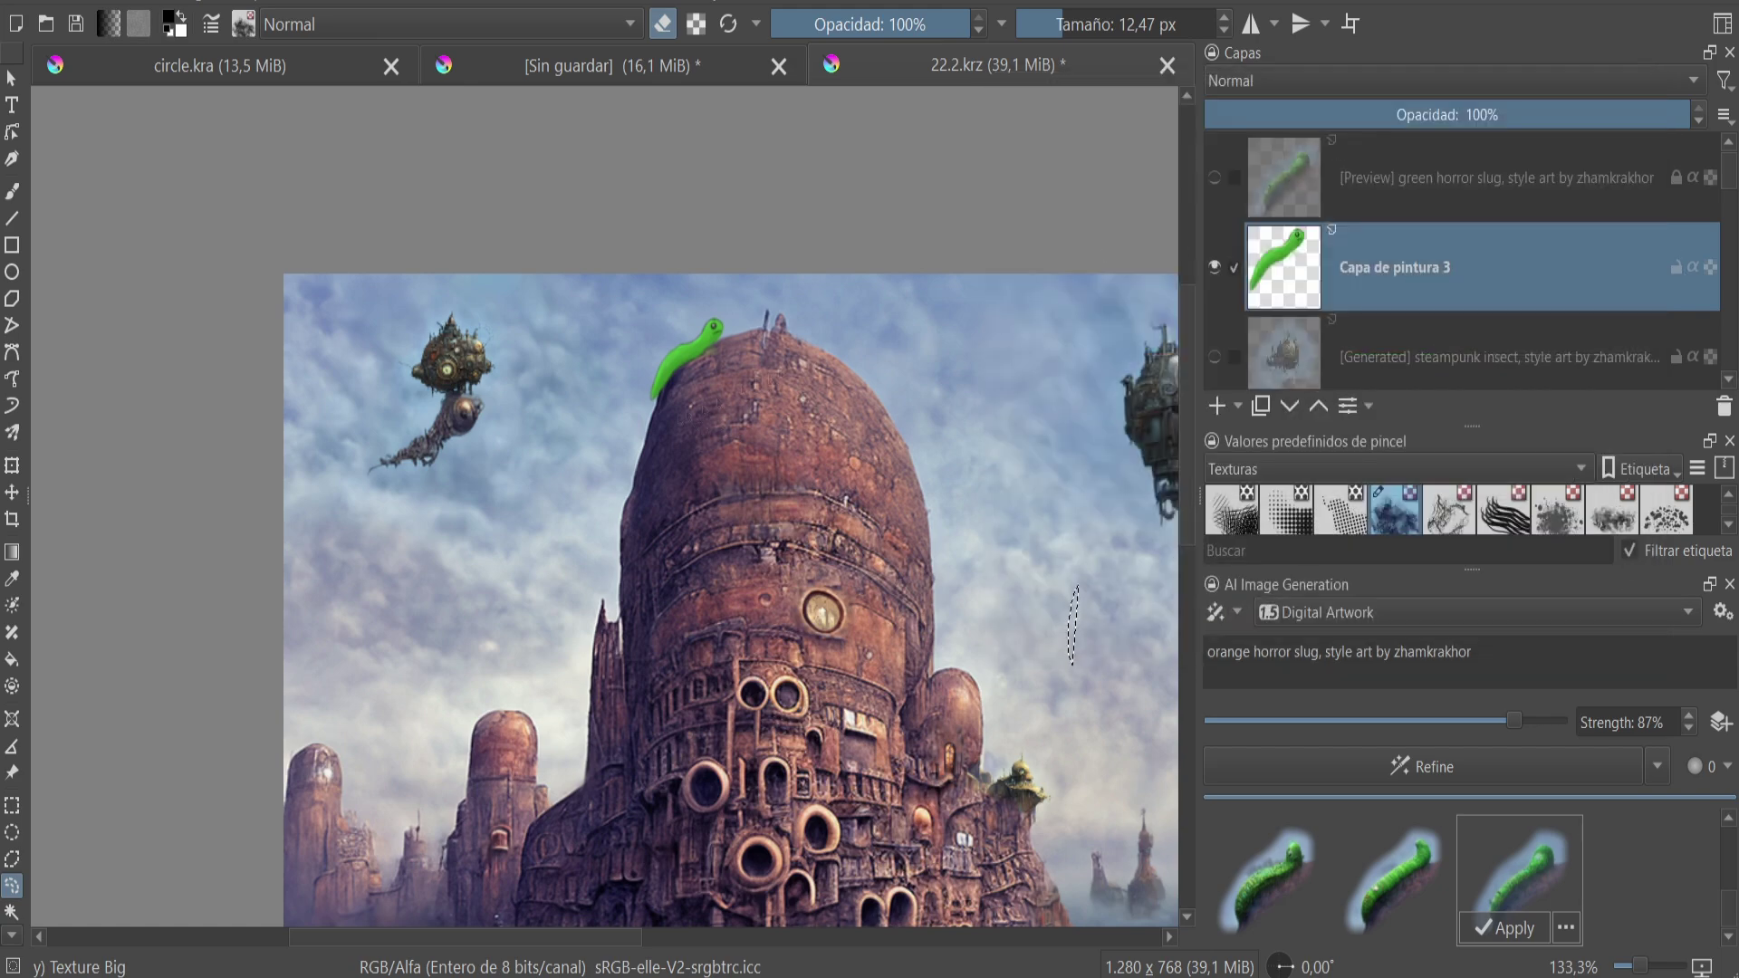
click(1399, 769)
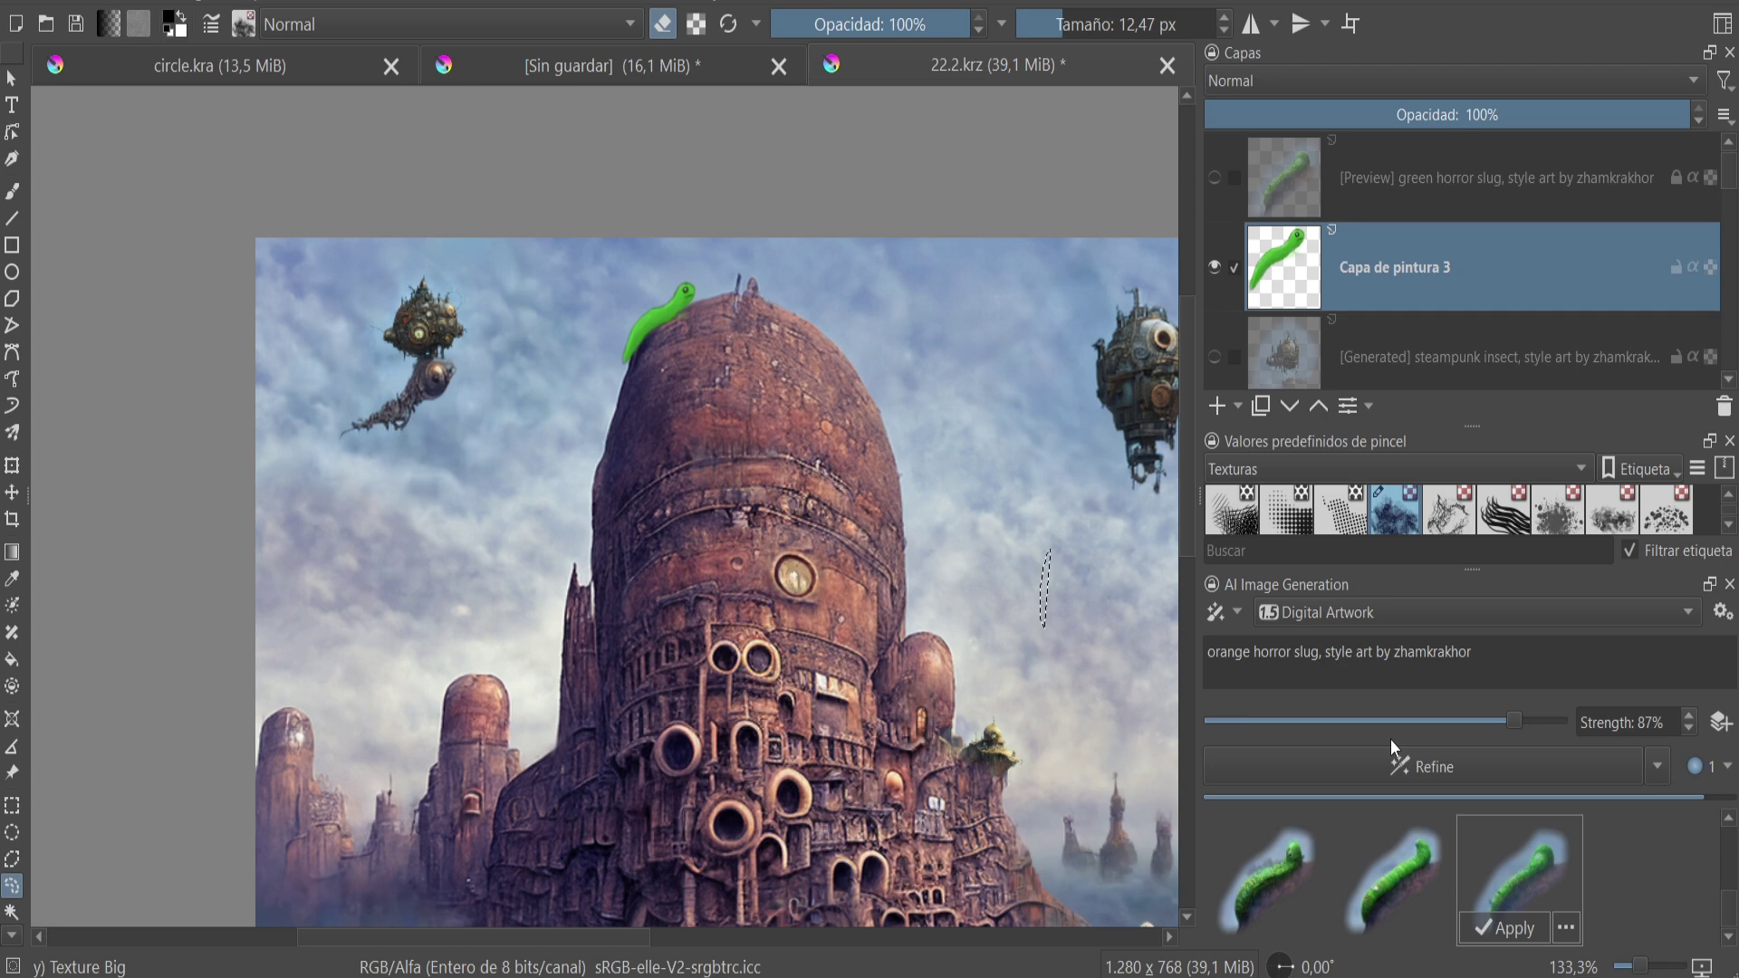
- Start another slug refinement at lower strength, zooming out to view the whole painting
click(1317, 757)
key(1)
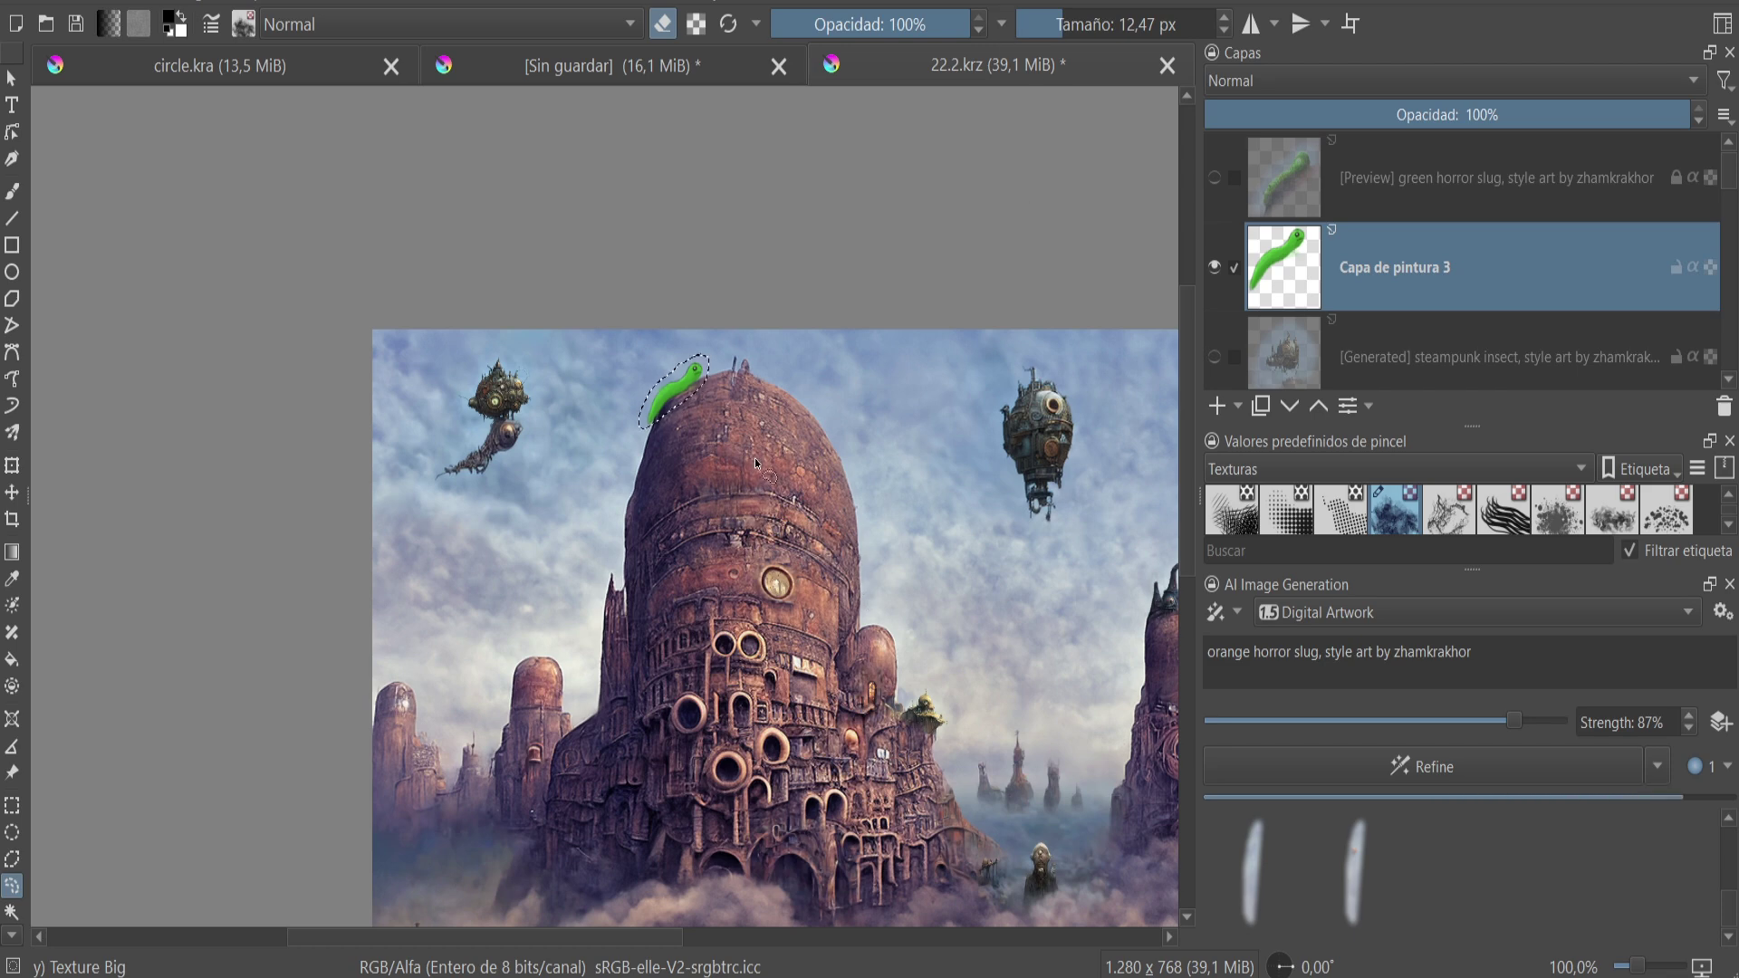
scroll(872, 525, down, 1)
scroll(871, 524, up, 2)
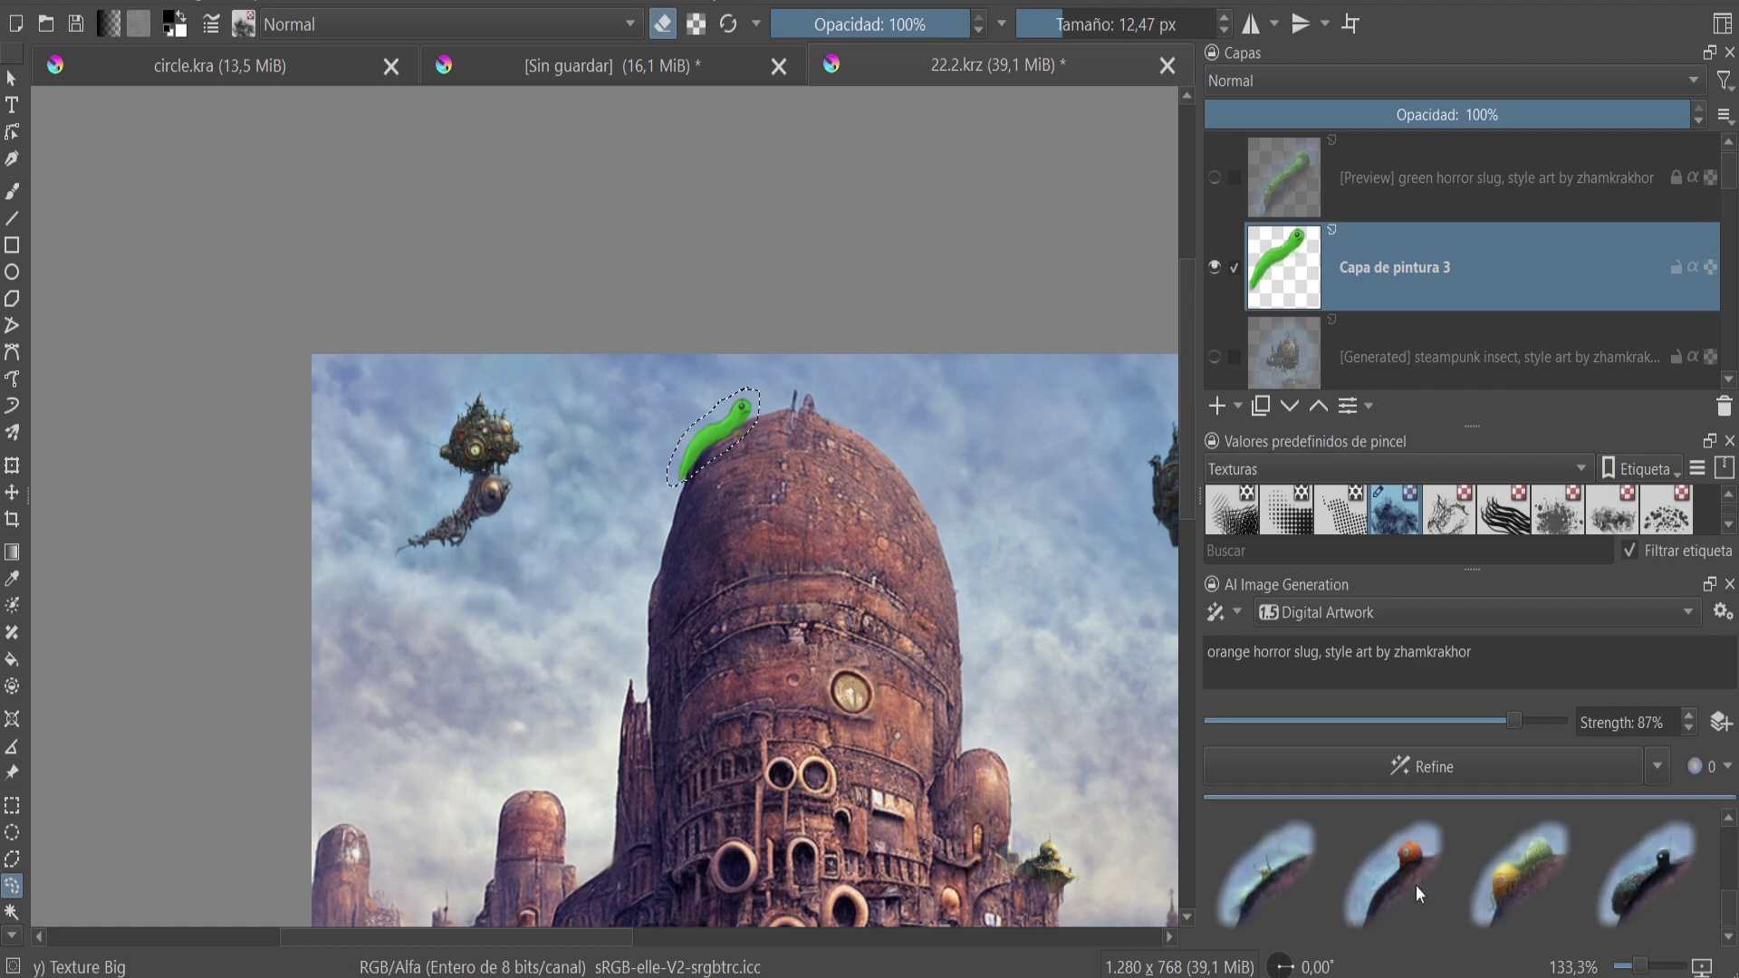
key(1)
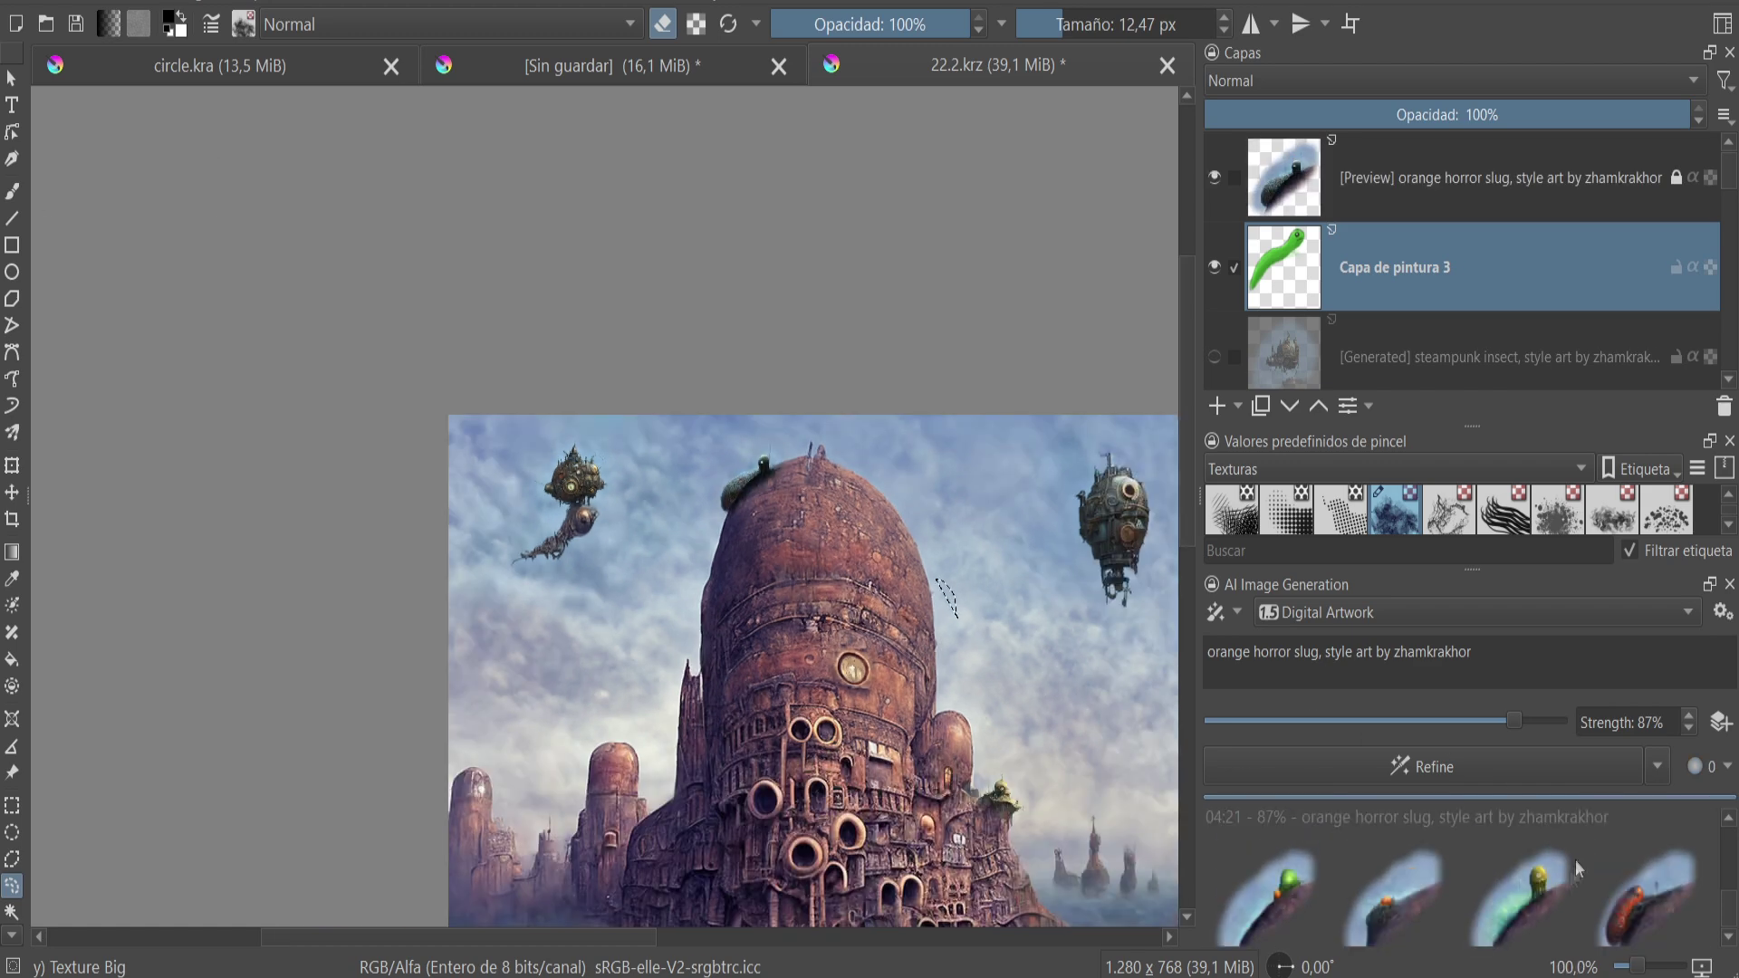
drag(1514, 721, 1474, 722)
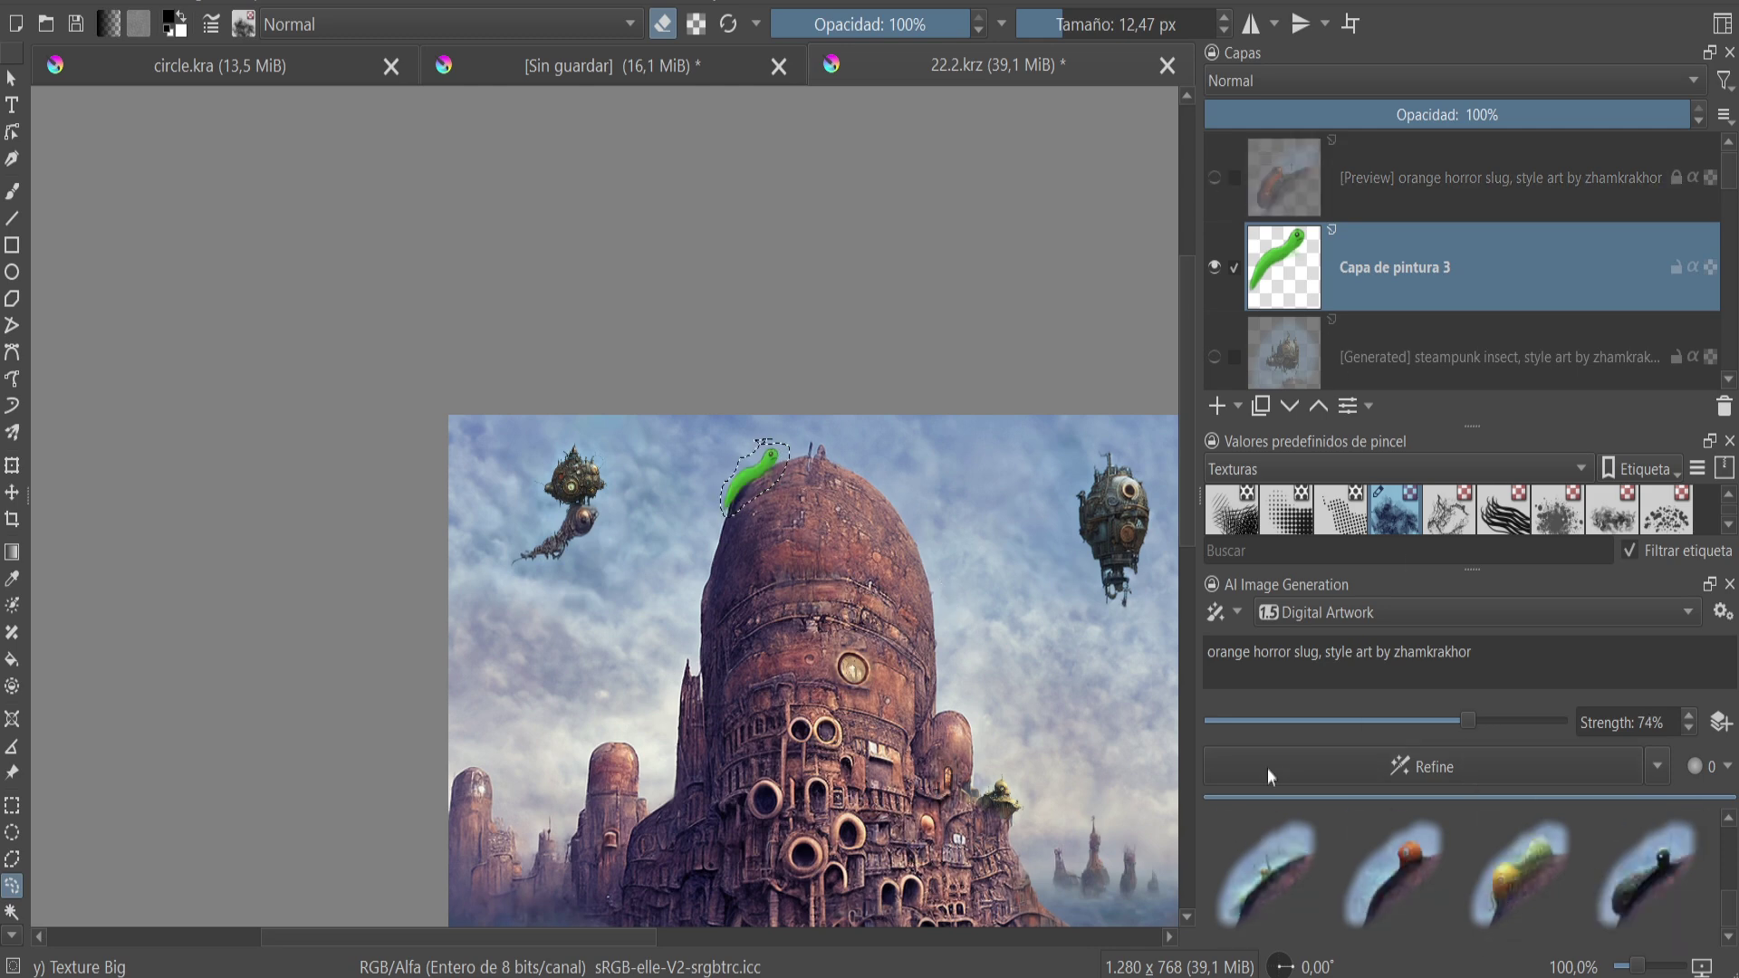
key(minus)
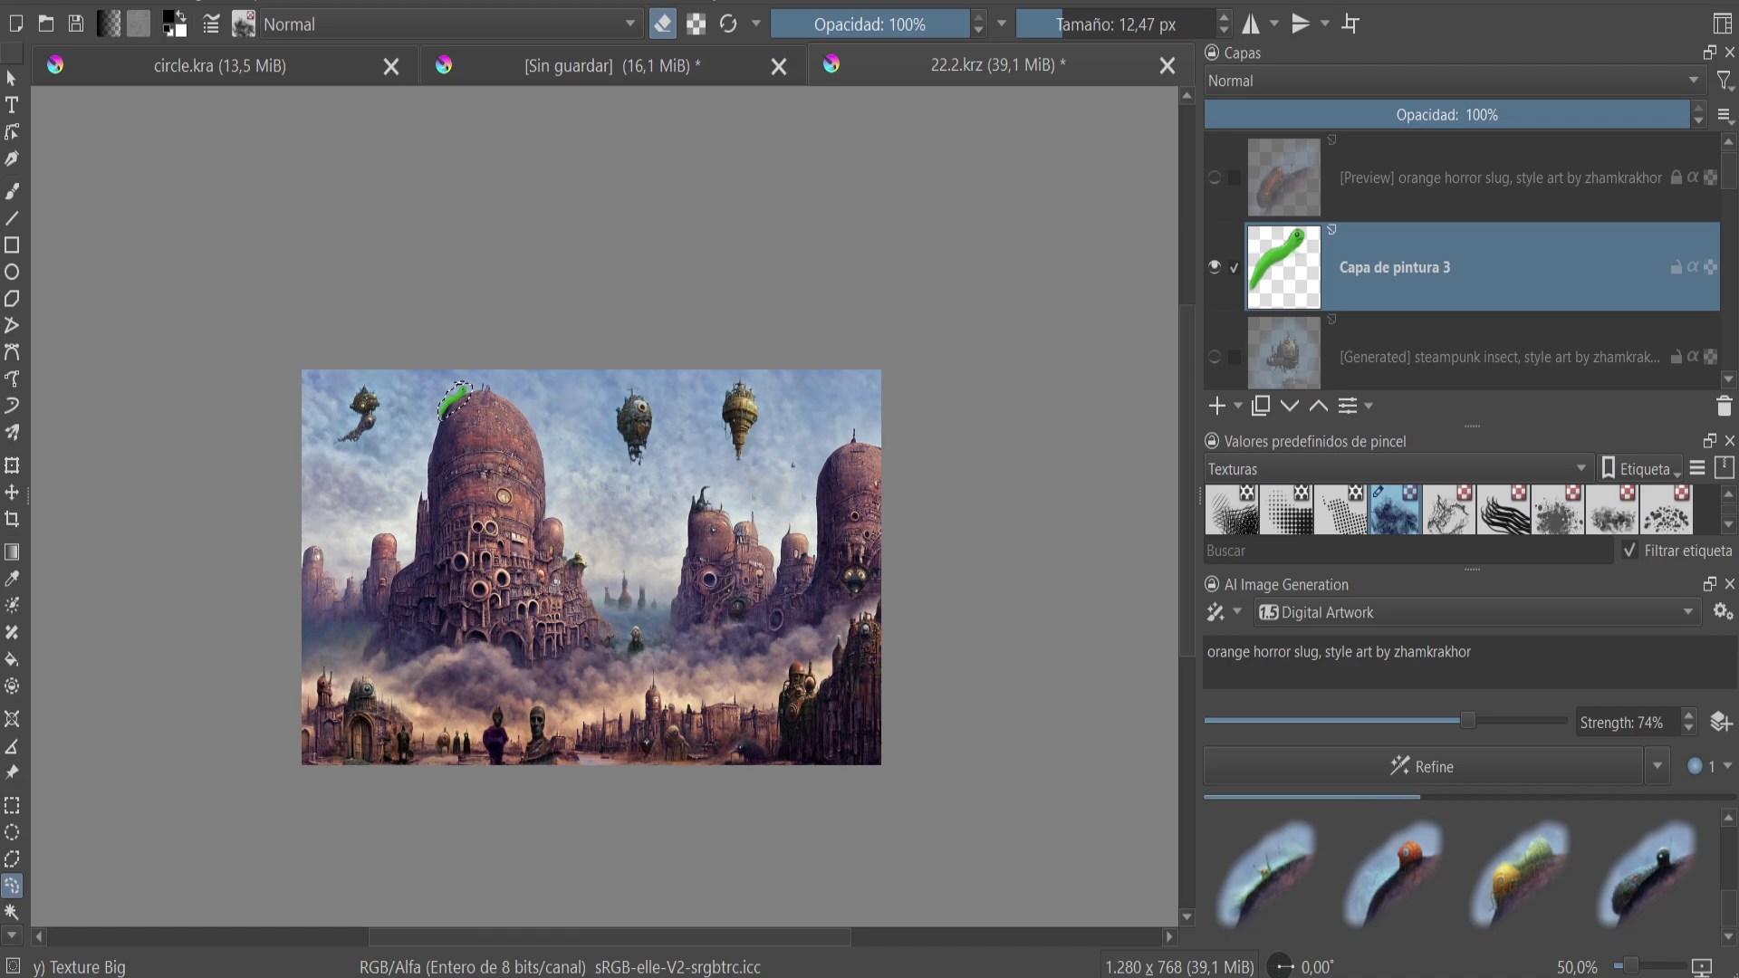
scroll(410, 514, up, 1)
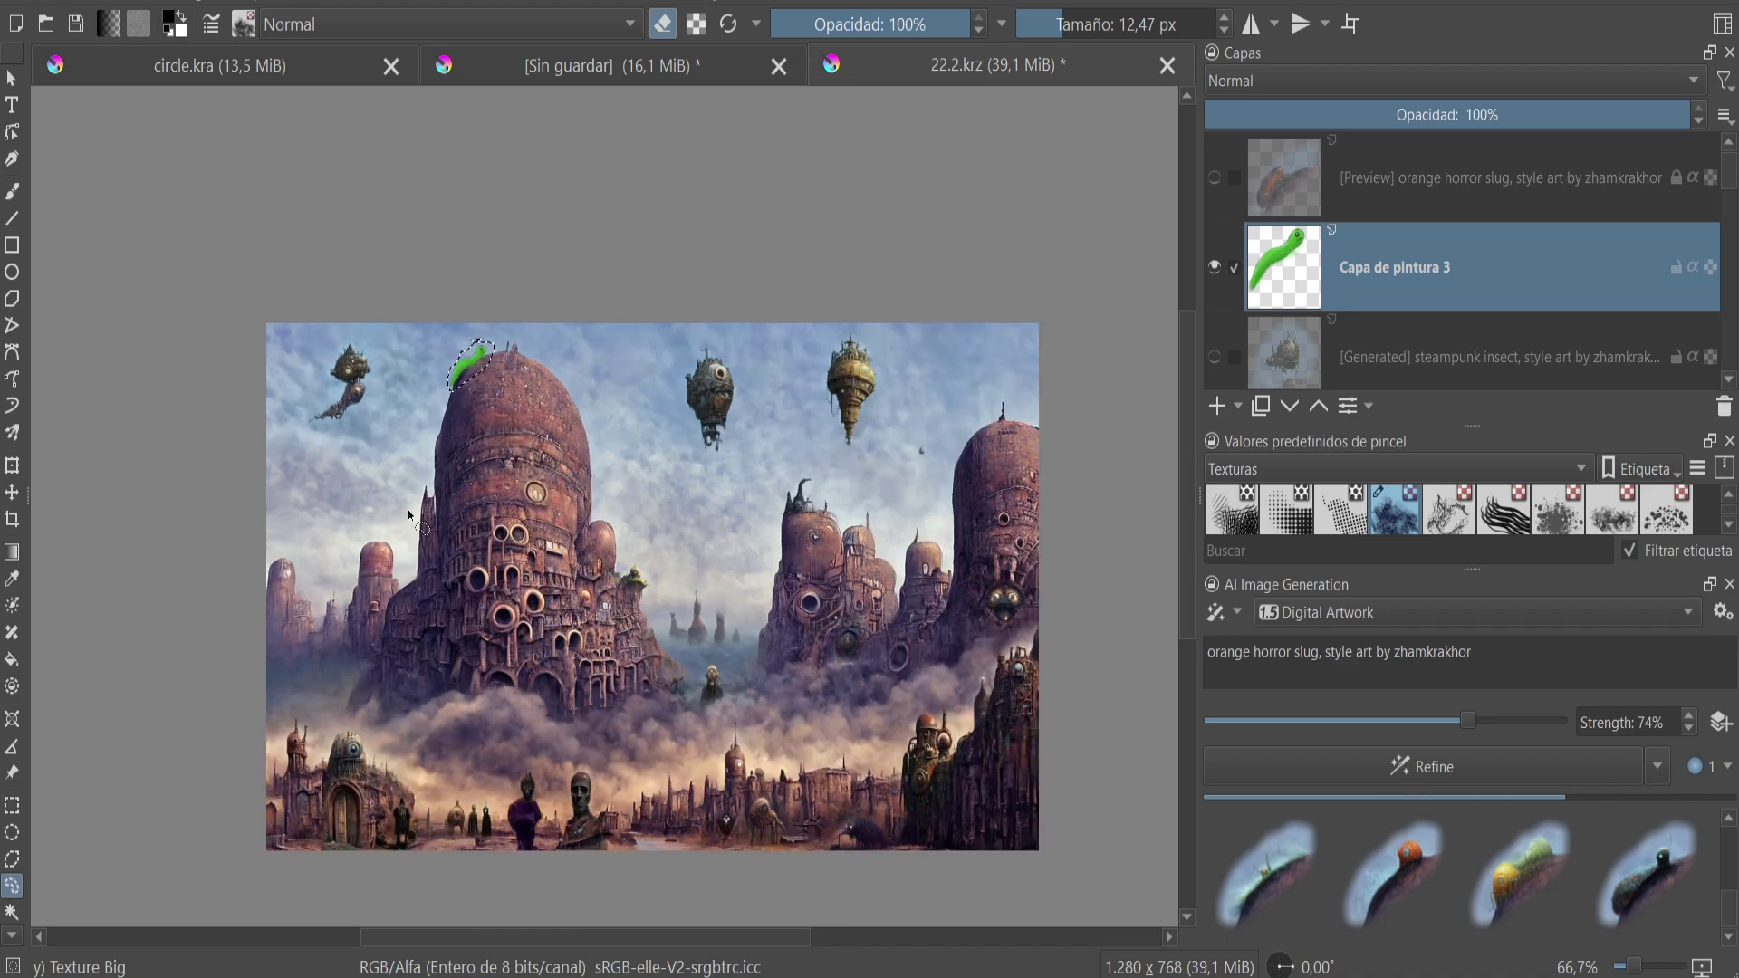
scroll(409, 514, up, 4)
scroll(459, 505, down, 4)
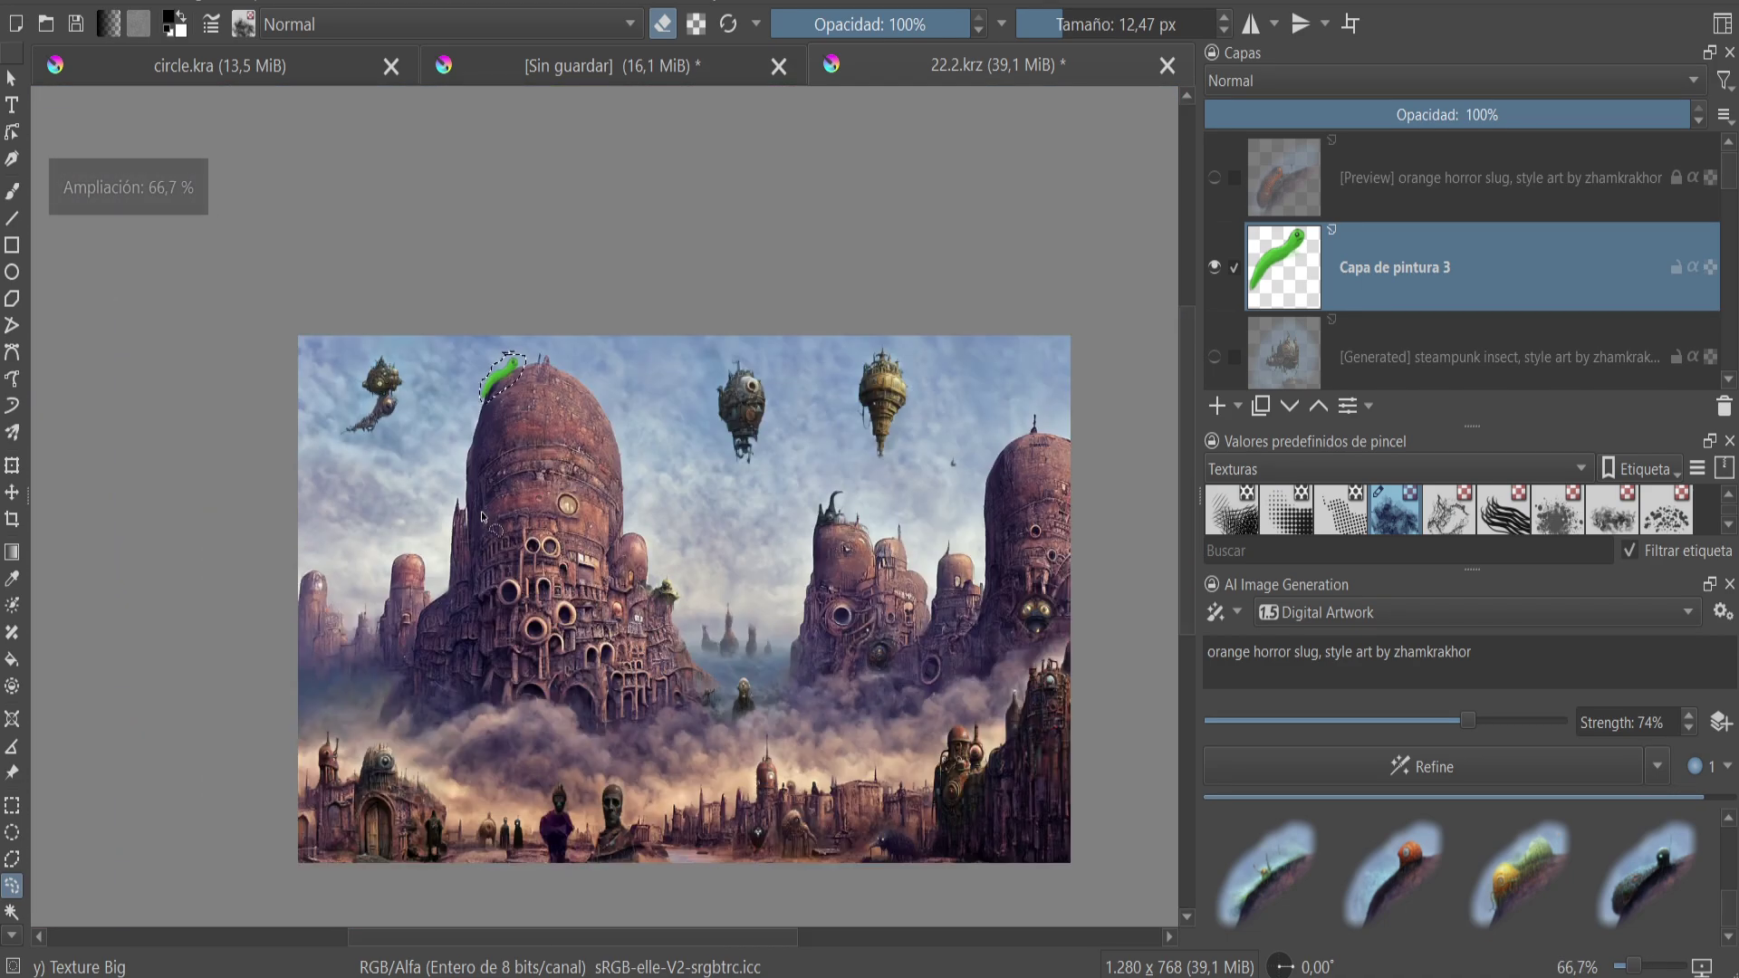
scroll(483, 498, up, 3)
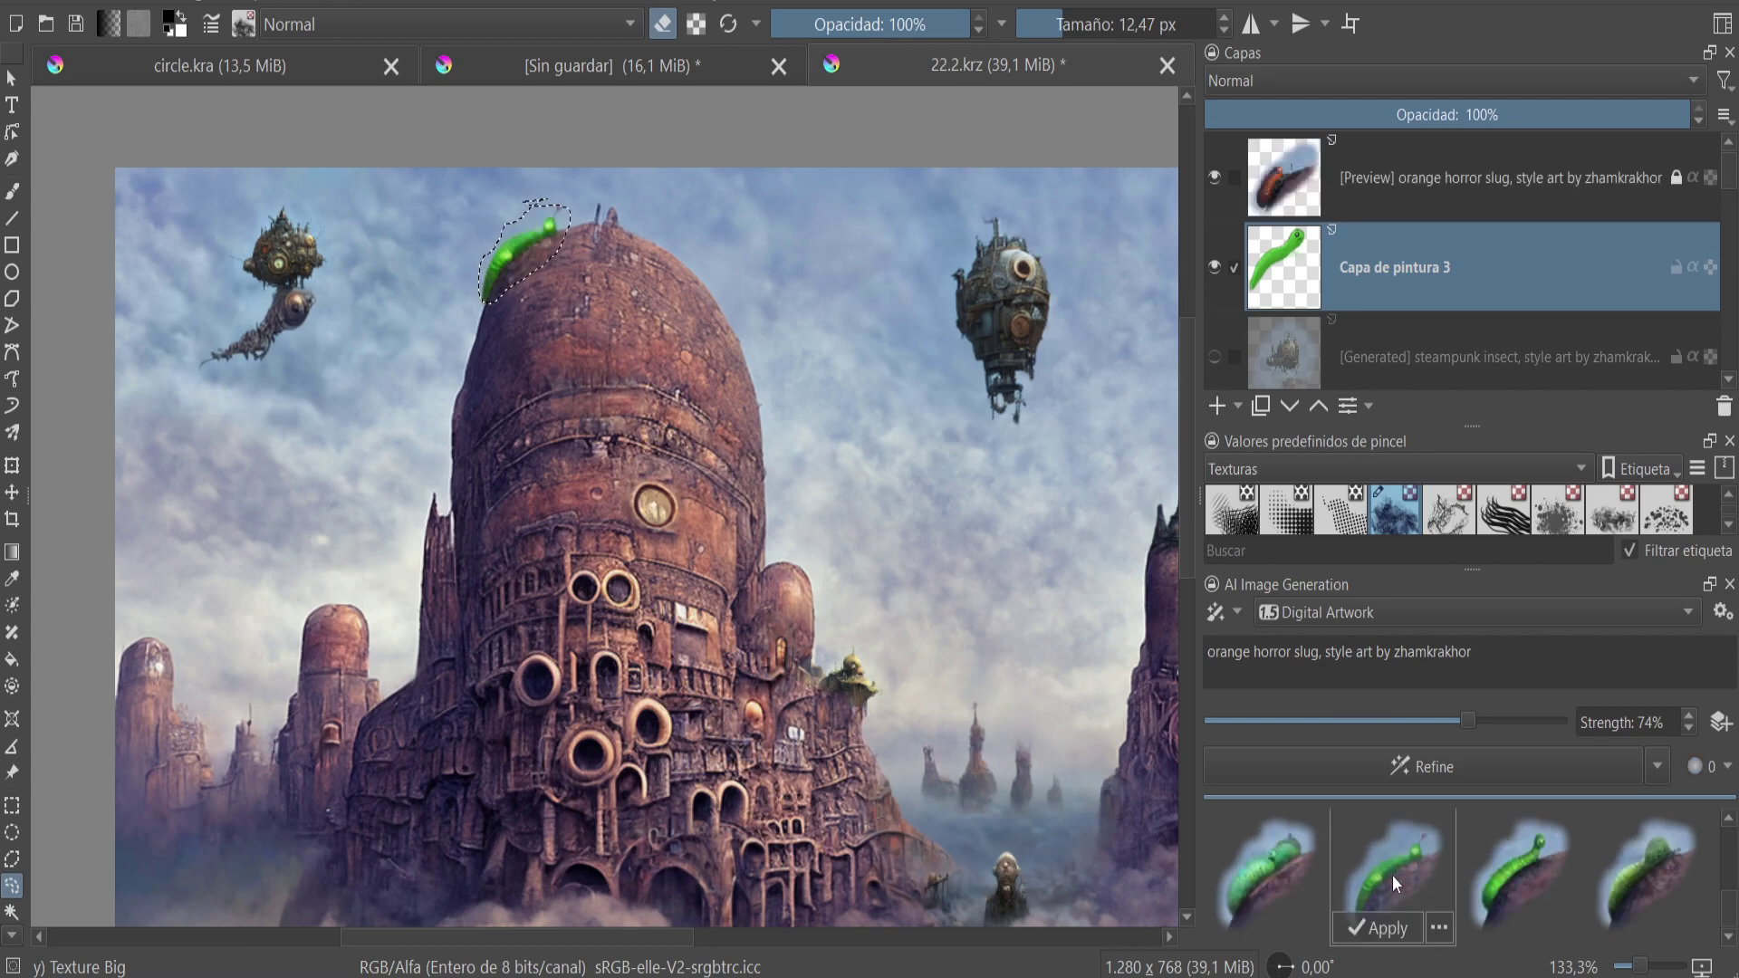
- Compare the four generated slug results, then hide the AI preview without applying
click(1518, 869)
click(1641, 879)
click(1262, 897)
scroll(811, 558, down, 2)
click(1655, 873)
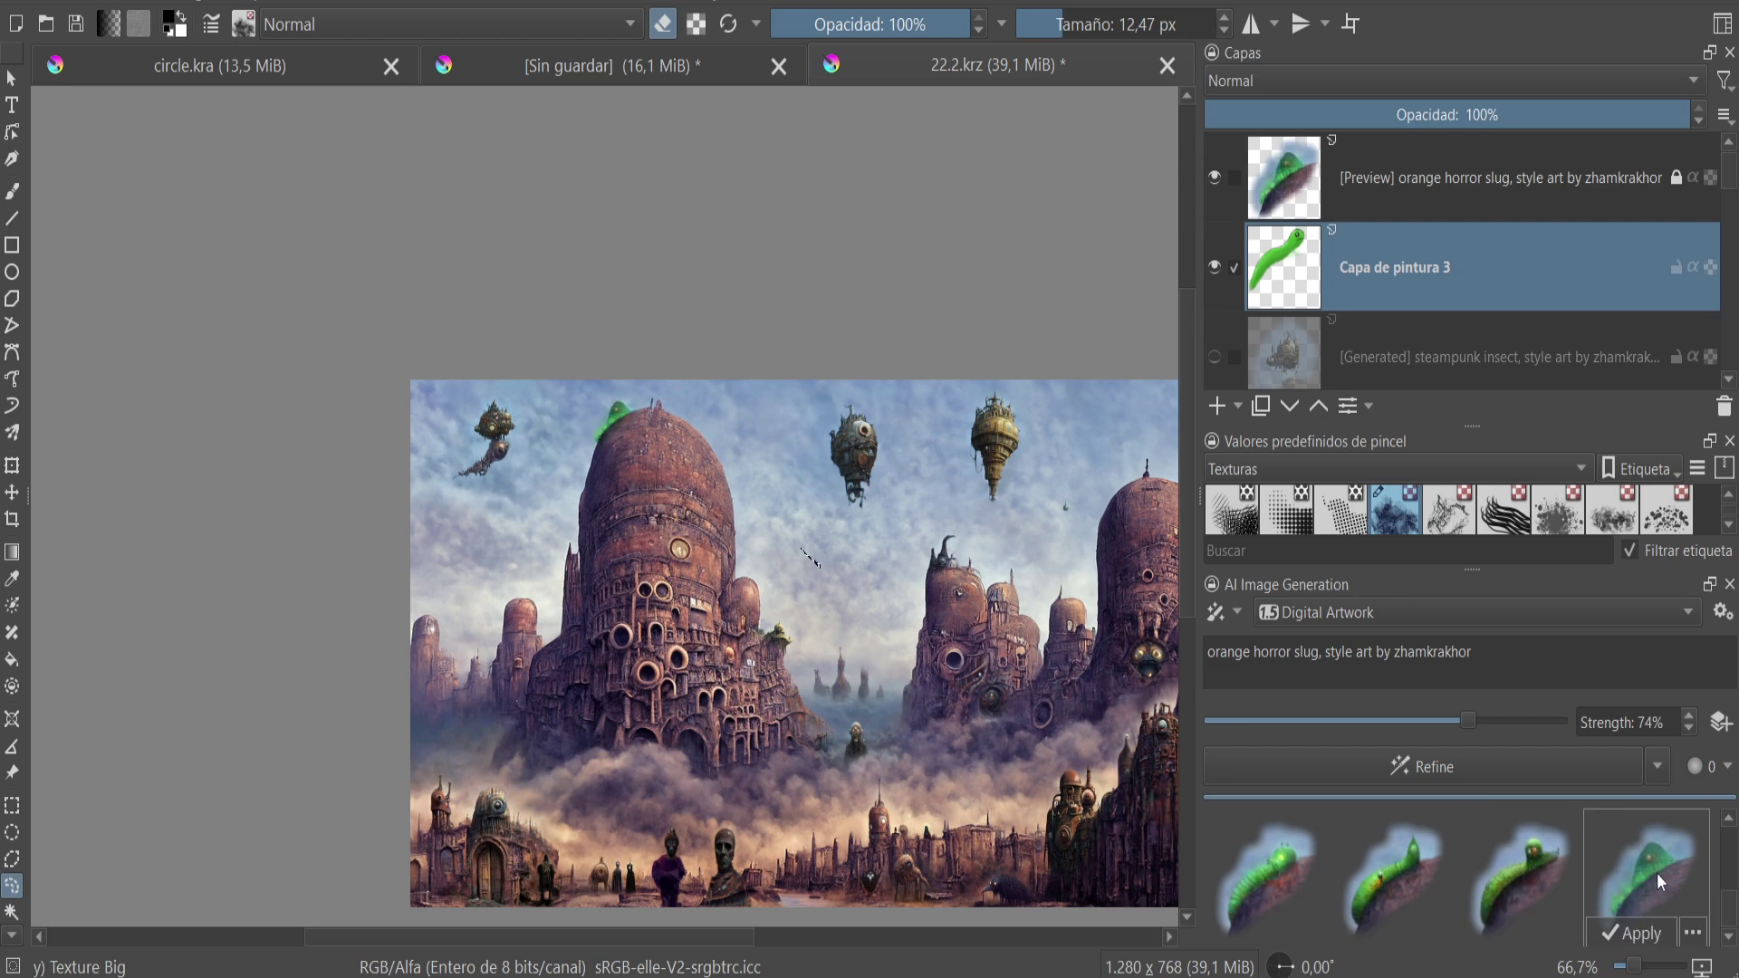
click(1215, 178)
- Add a new paint layer with Multiplicar blending mode
click(1237, 406)
click(1268, 435)
click(1330, 81)
click(1298, 134)
scroll(616, 416, up, 6)
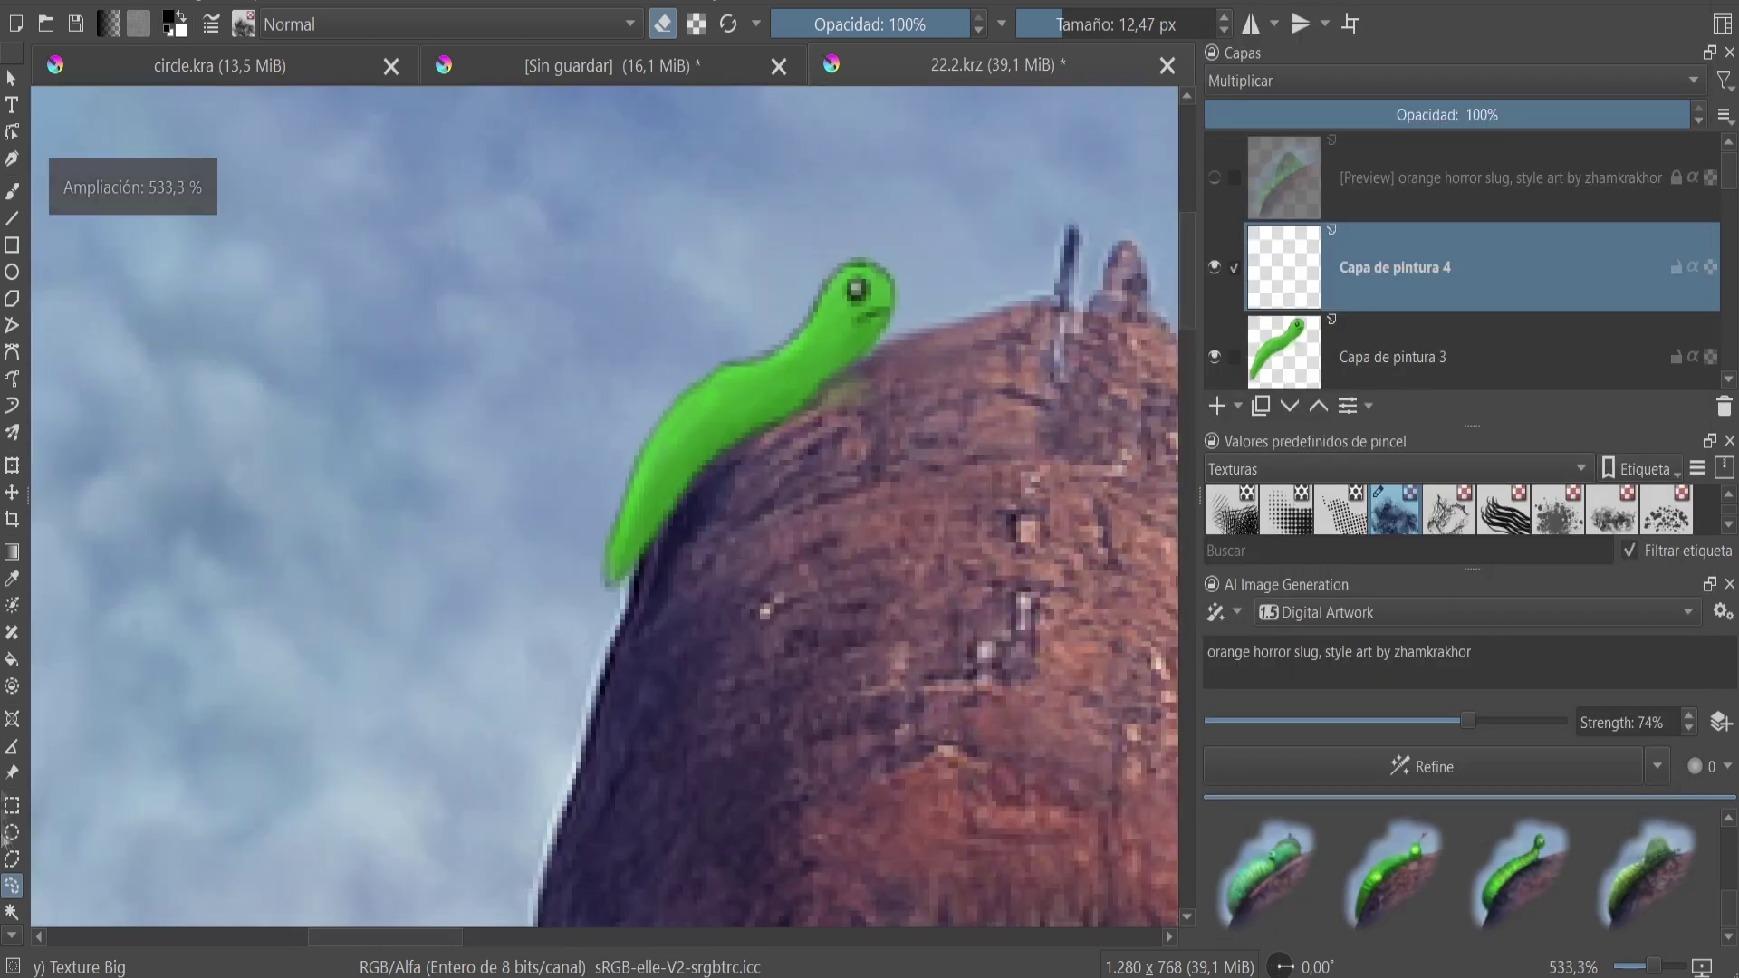
- Pick a fine brush and paint an orange stroke on the slug's body on the Multiply layer
key(b)
right_click(604, 304)
click(921, 136)
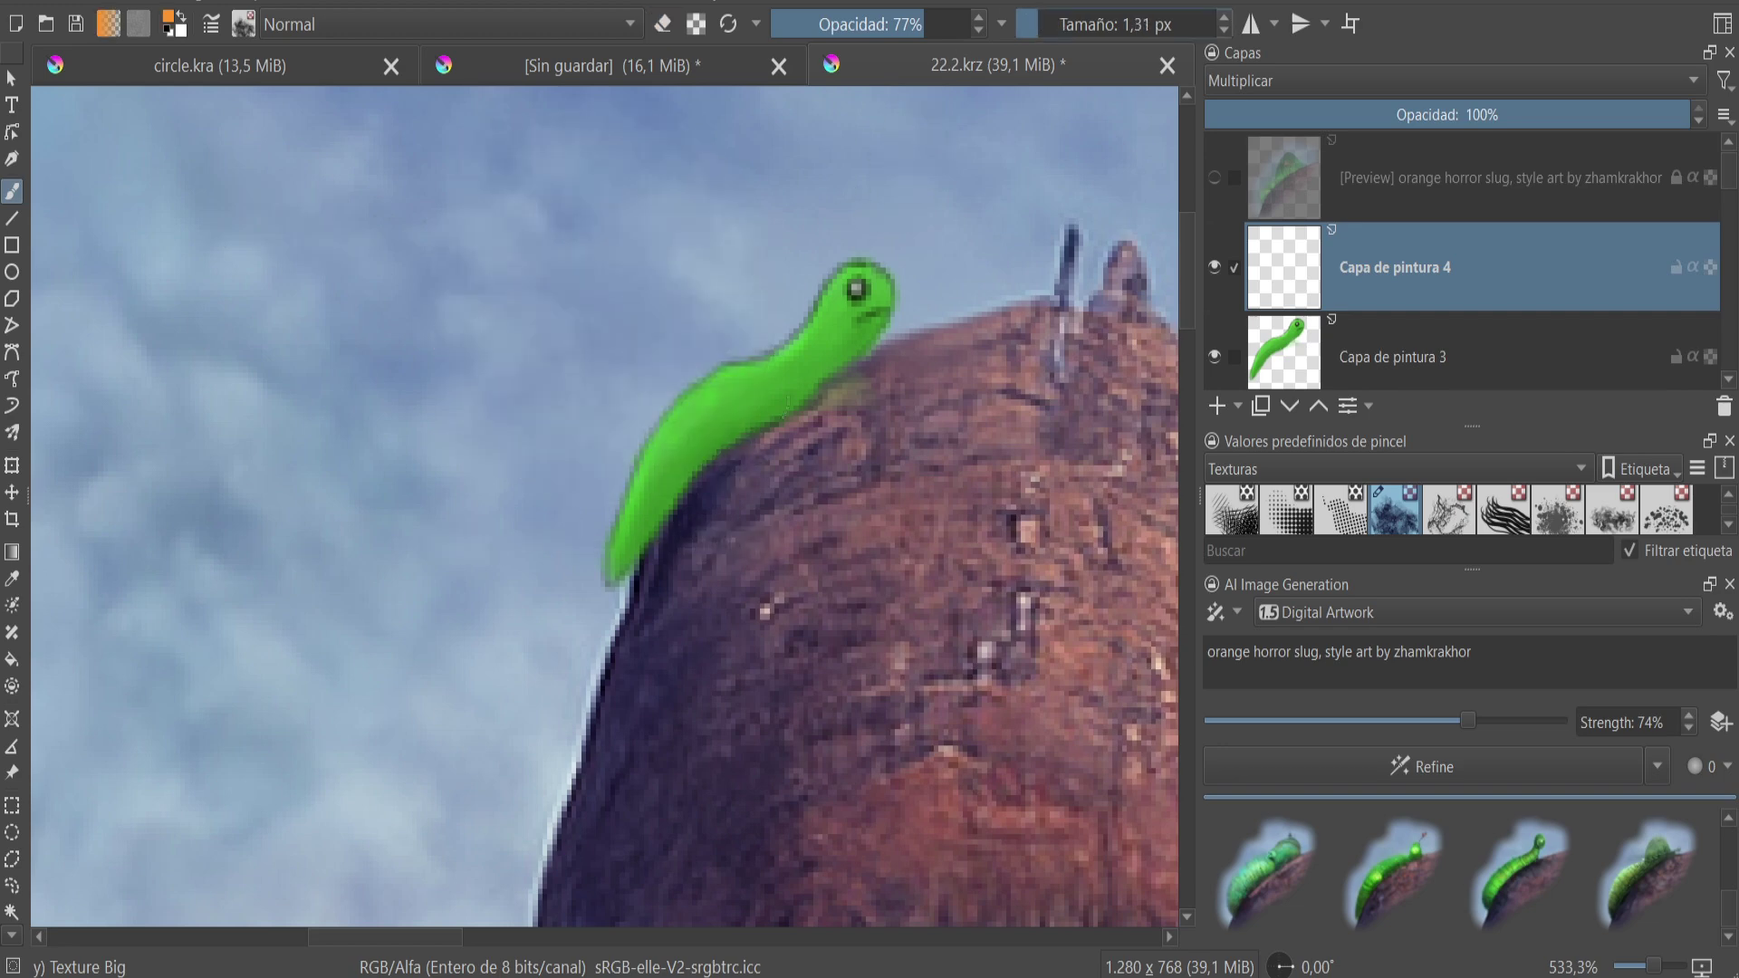
click(1418, 80)
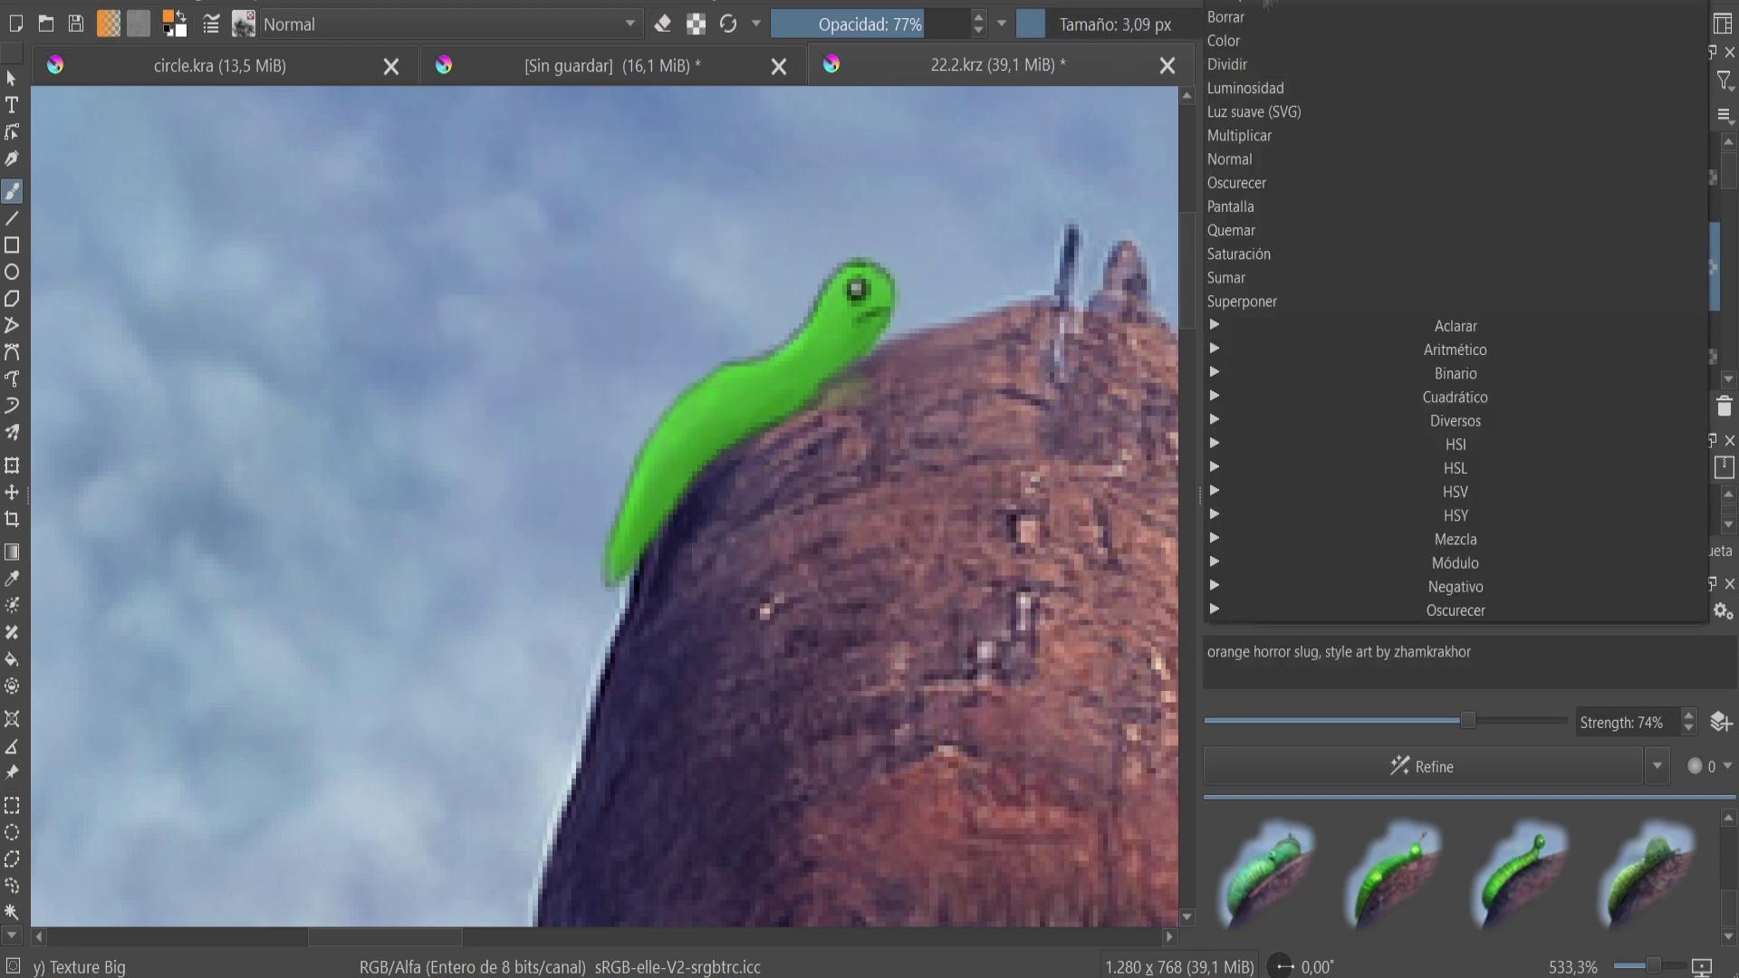
click(1244, 163)
right_click(579, 364)
key(Escape)
drag(761, 412, 829, 355)
click(1272, 79)
click(1239, 135)
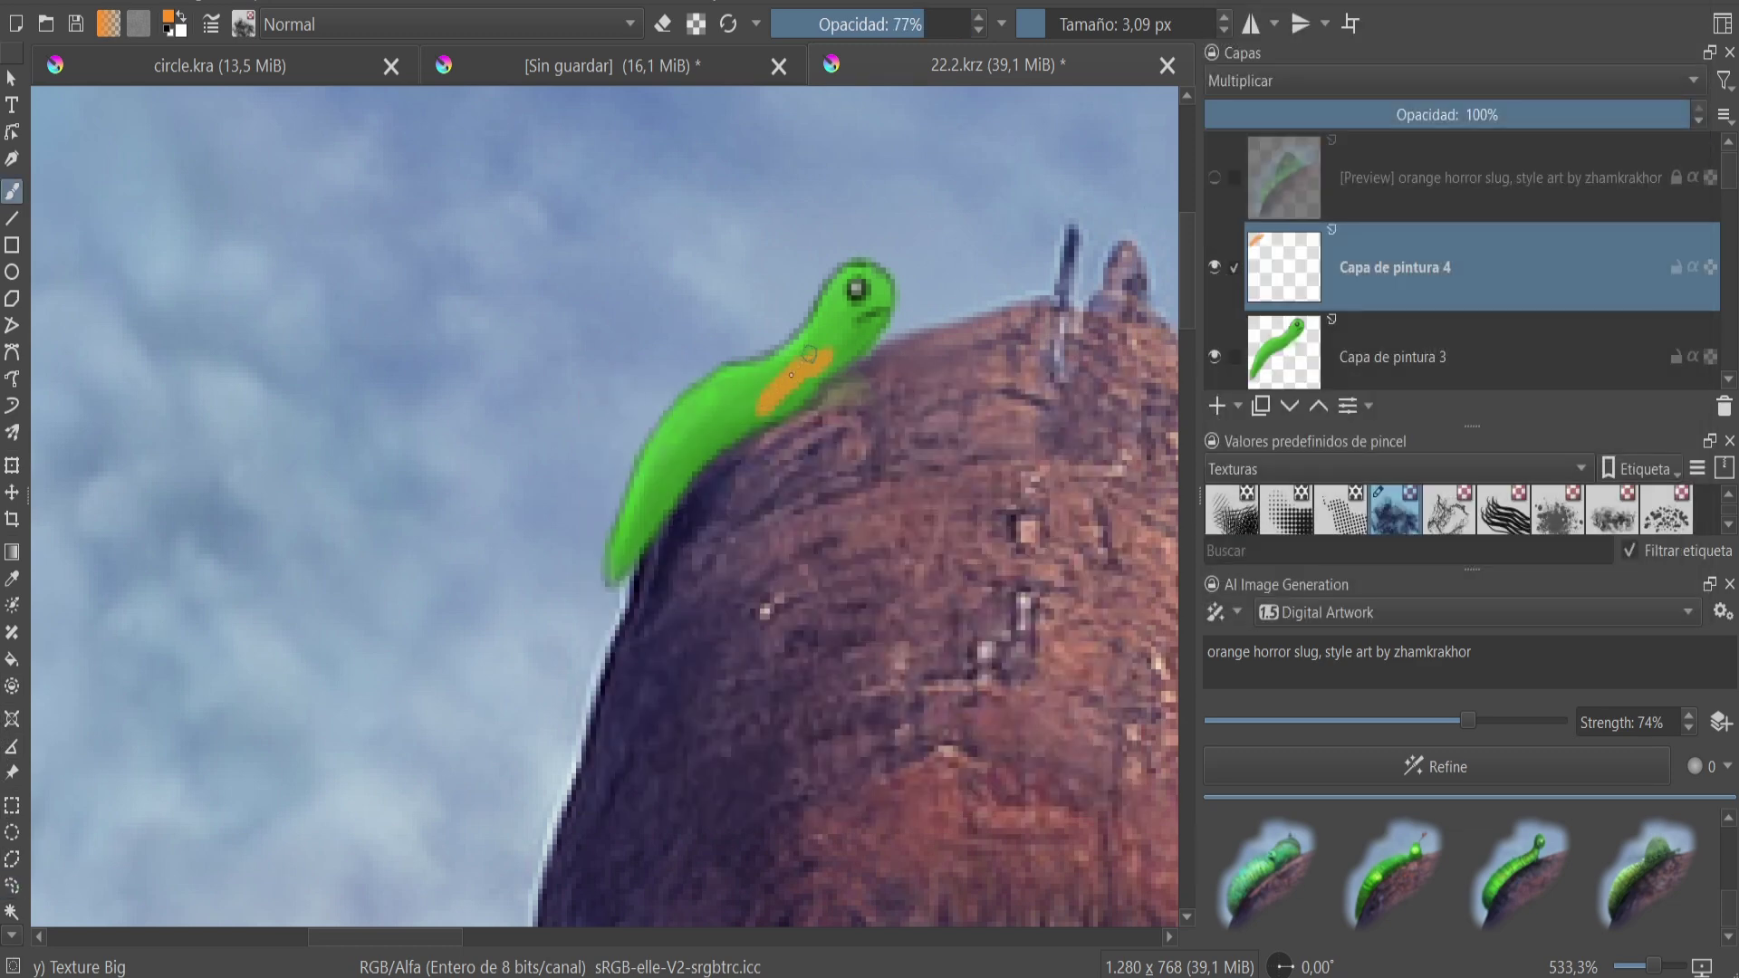
- Shade orange along the slug's back and tail, then set the layer to Color blending
mouse_move(775, 374)
mouse_down()
mouse_move(666, 436)
mouse_move(822, 372)
mouse_move(835, 317)
mouse_up()
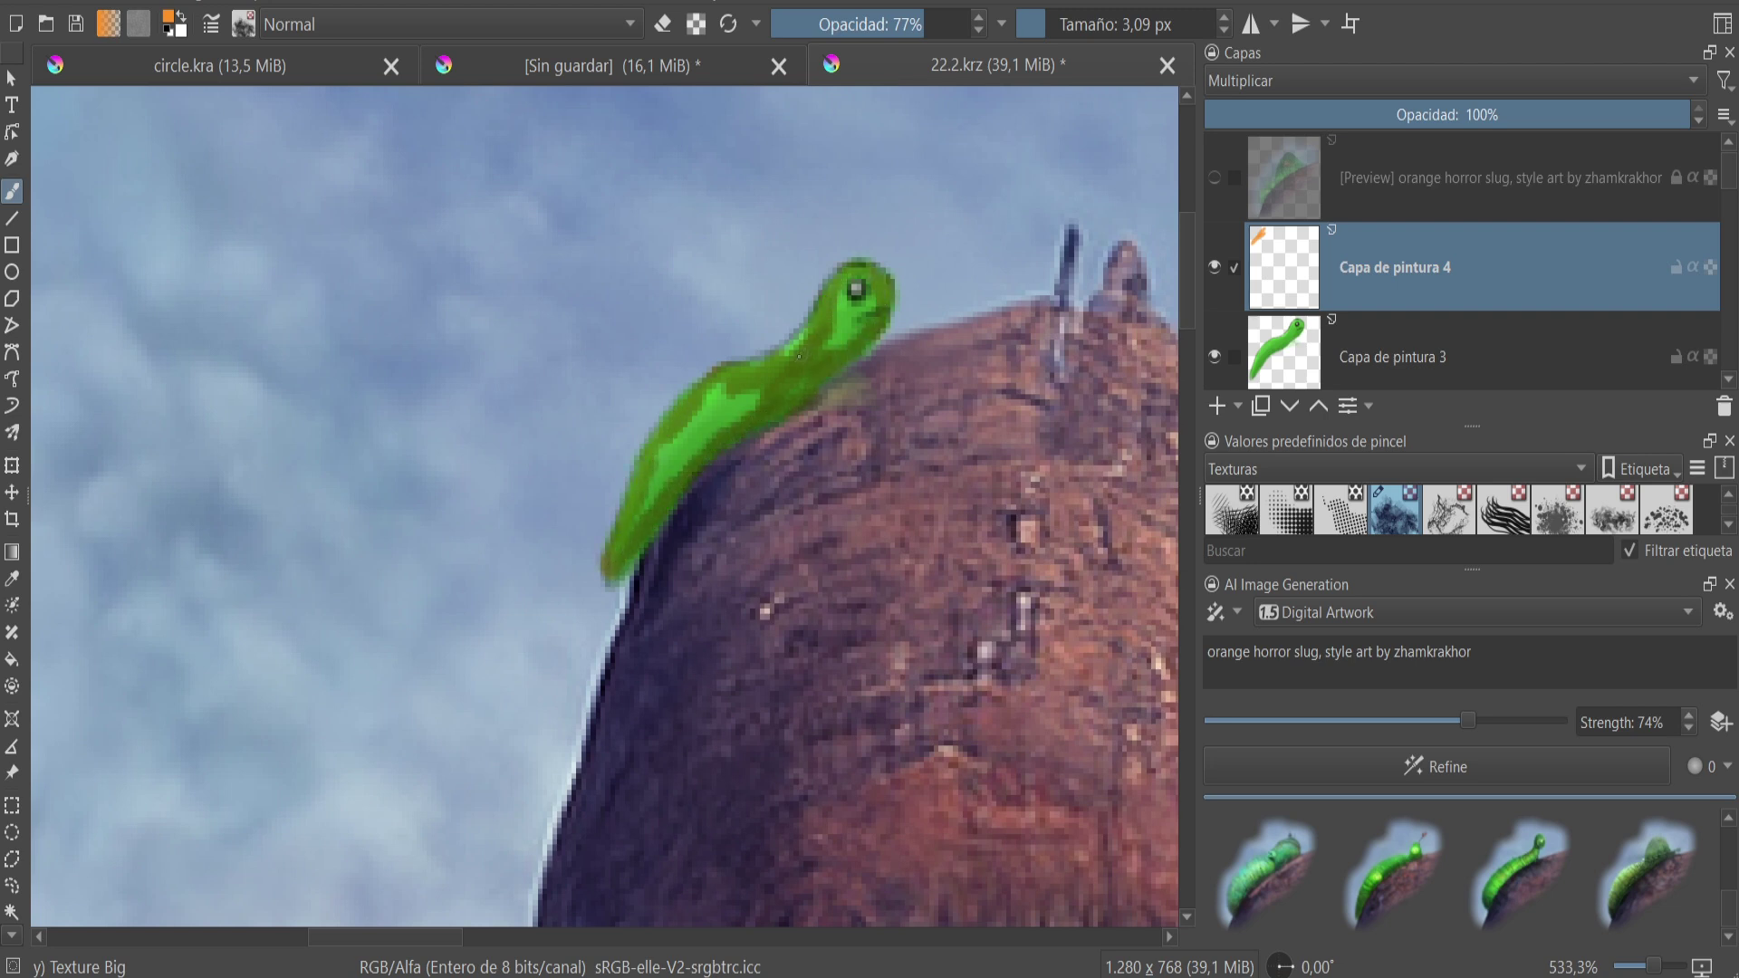
mouse_move(752, 399)
mouse_down()
mouse_move(666, 462)
mouse_move(603, 557)
mouse_up()
key(e)
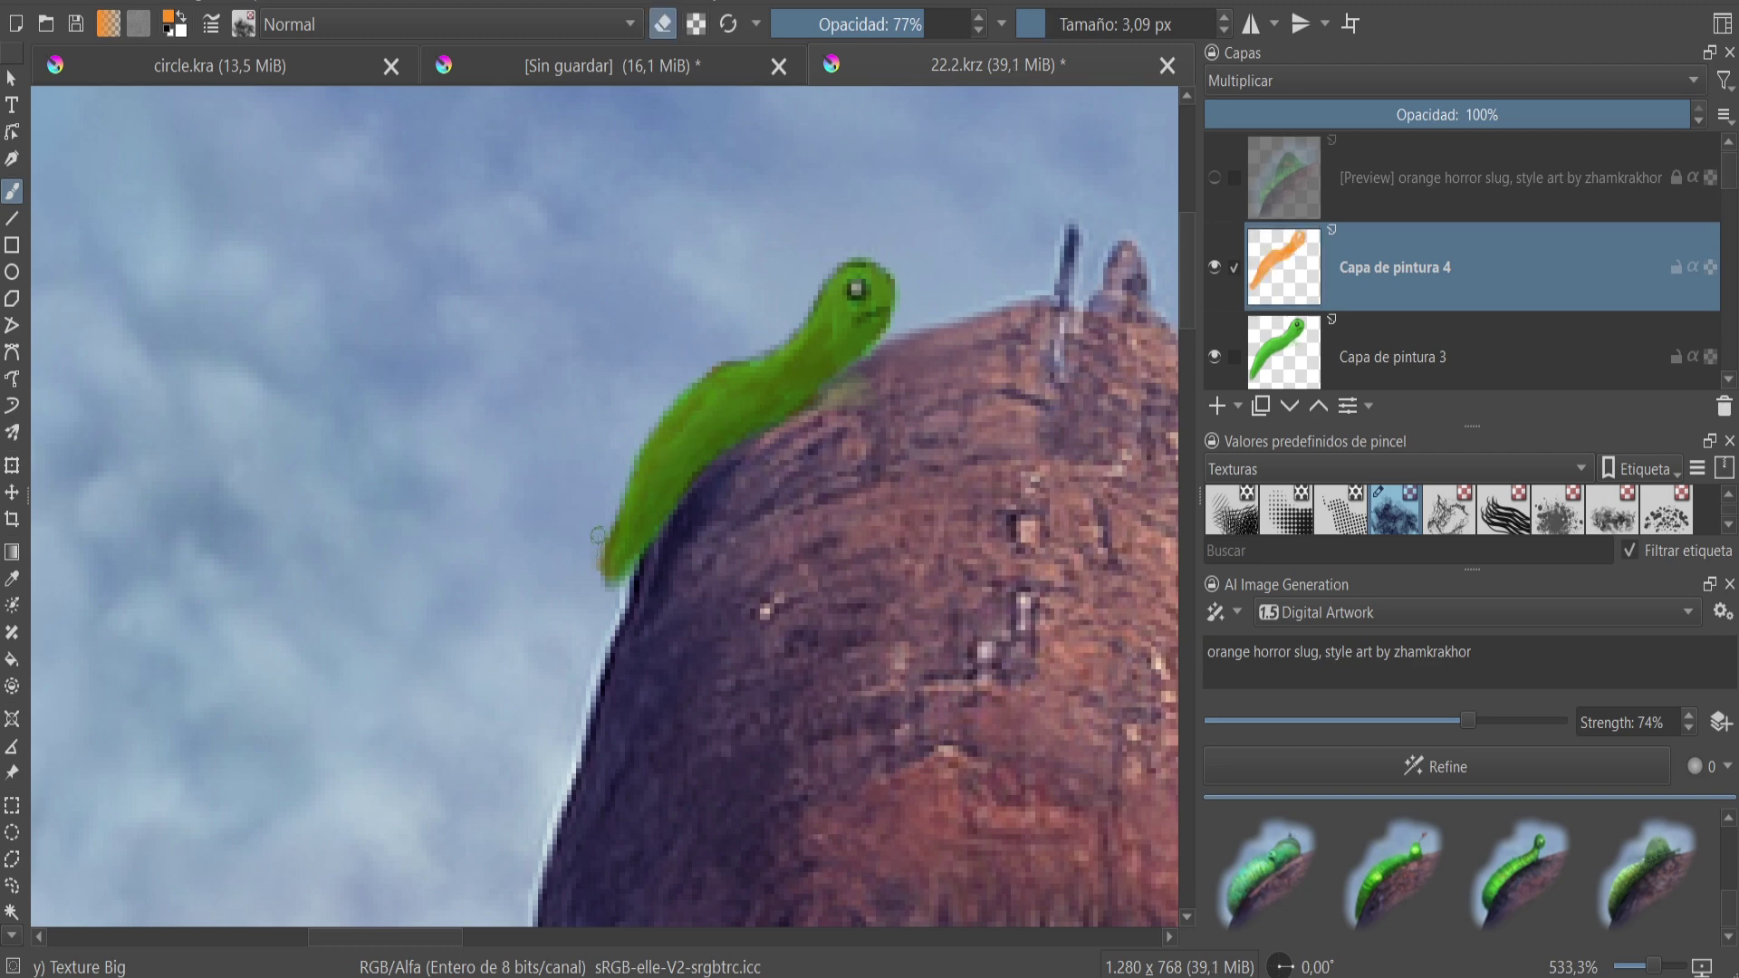
scroll(815, 543, down, 5)
click(1449, 81)
click(1231, 35)
- Enlarge the brush and paint orange over the green spot on the slug's neck
scroll(815, 543, up, 5)
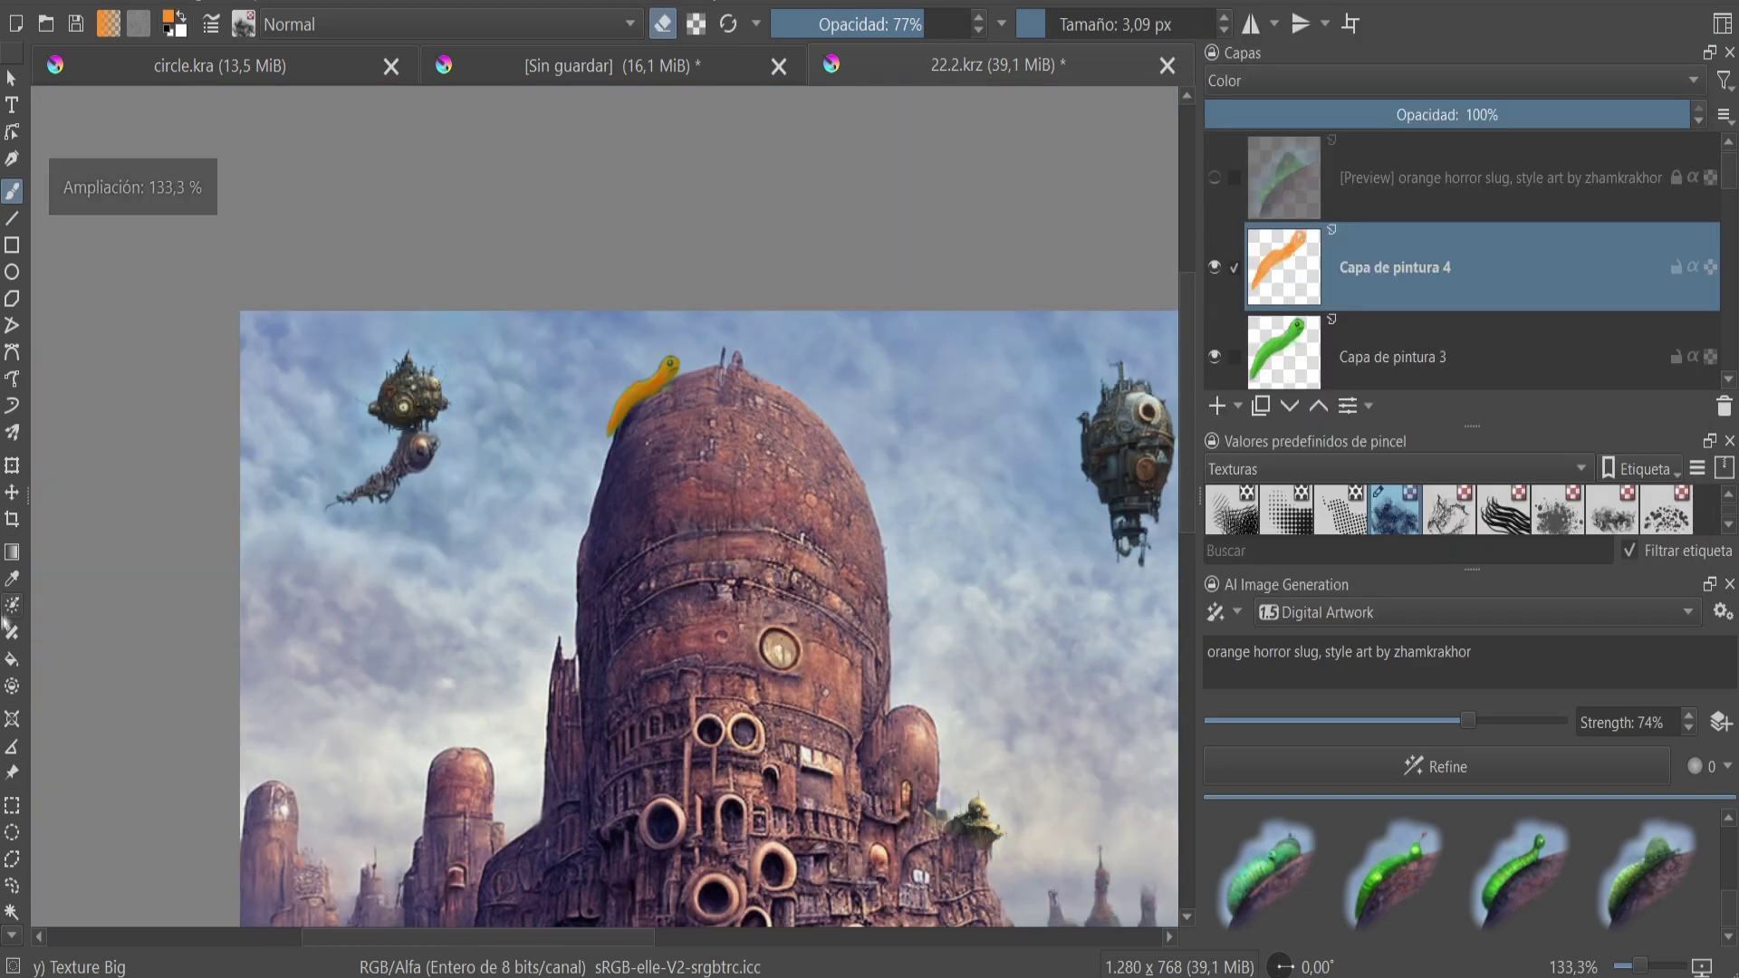
scroll(816, 547, up, 1)
drag(615, 545, 639, 577)
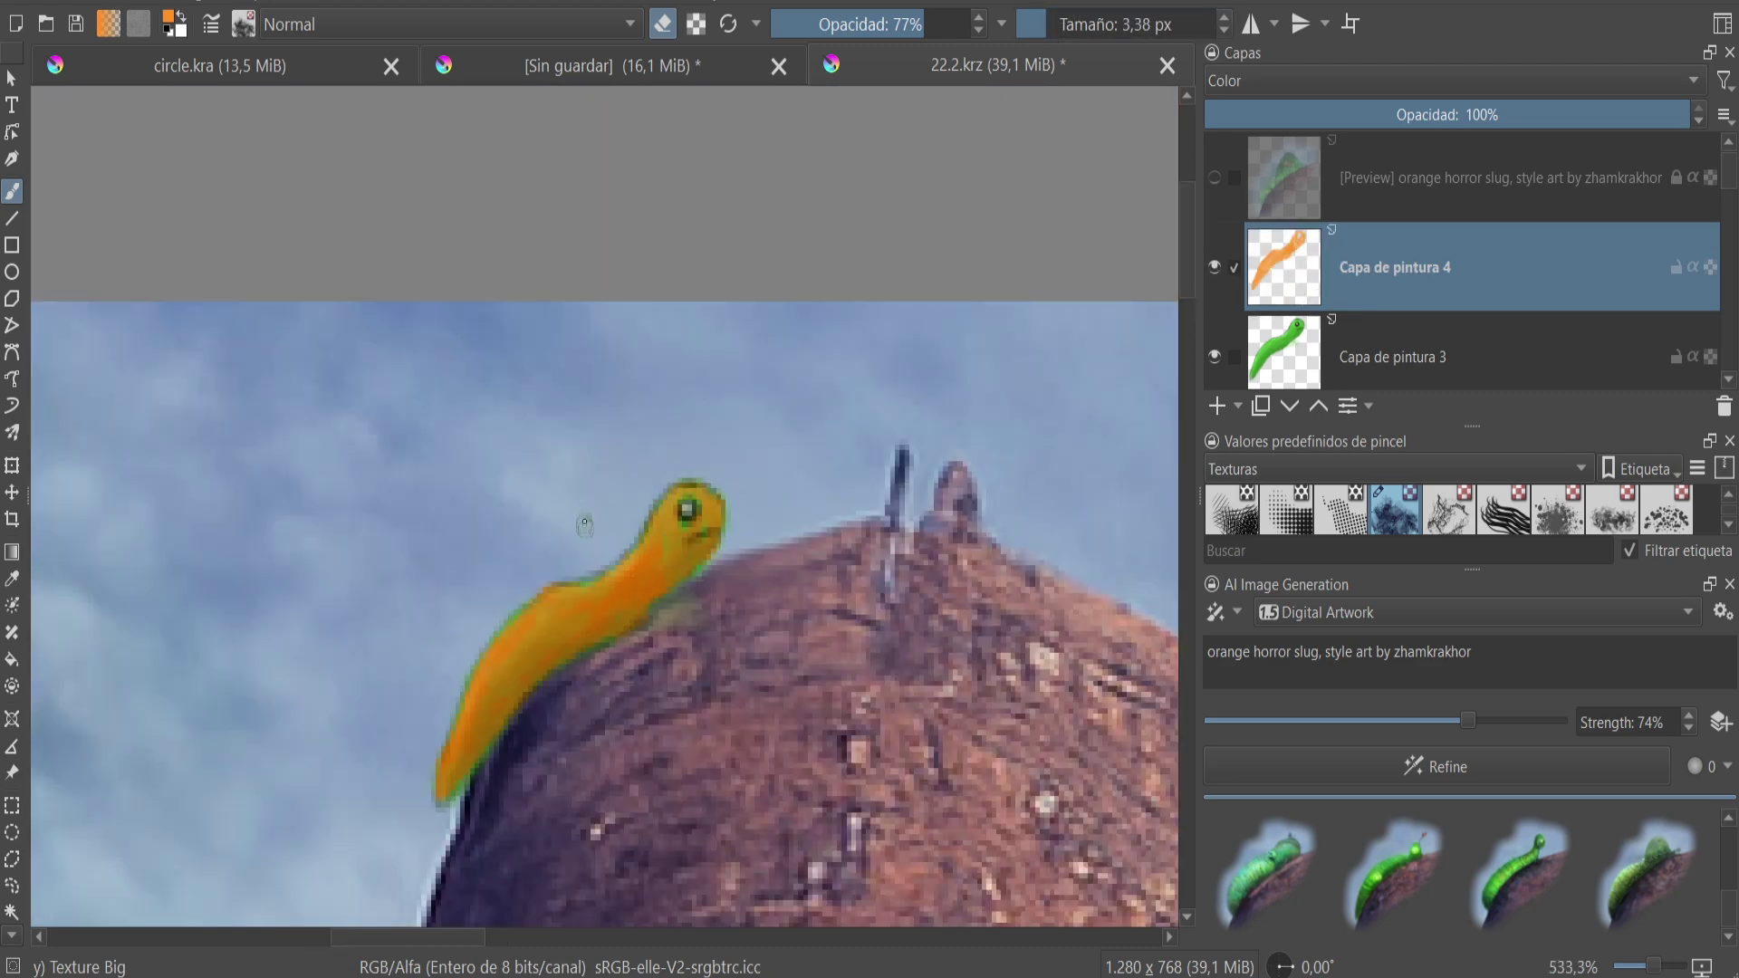
key(e)
drag(665, 566, 659, 547)
- Set the tint layer opacity to 76% and lasso the orange slug on the tower top
key(minus)
key(minus)
key(minus)
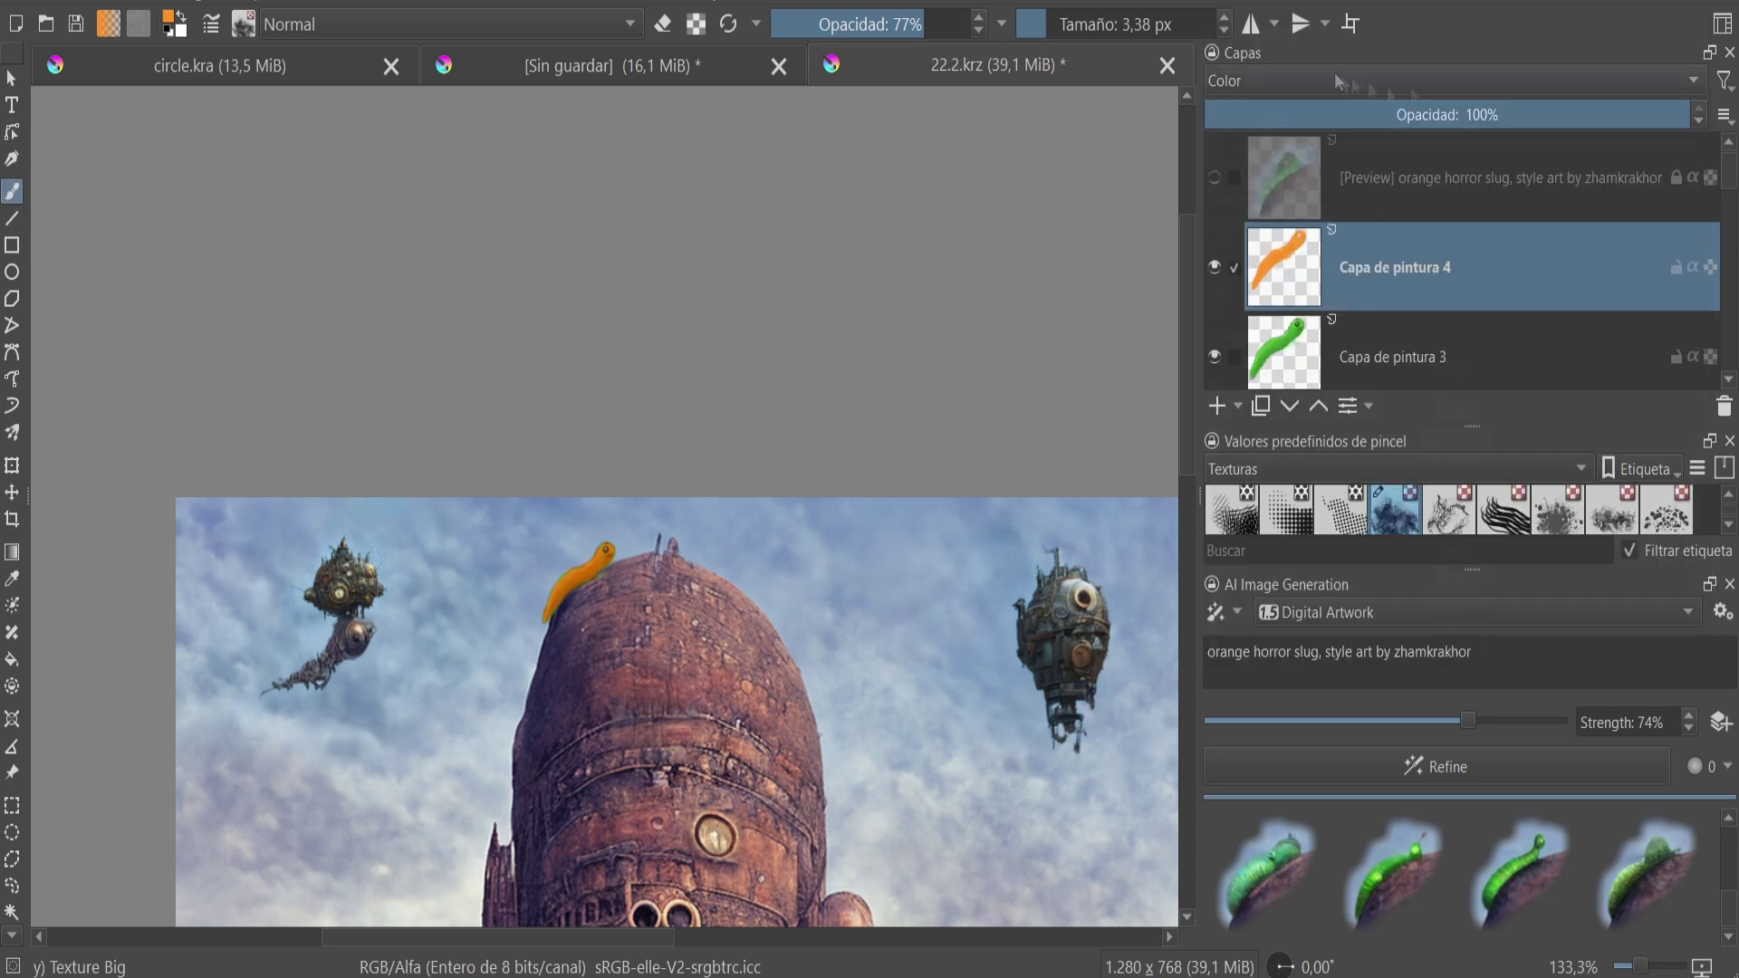
drag(1467, 115, 1580, 115)
key(o)
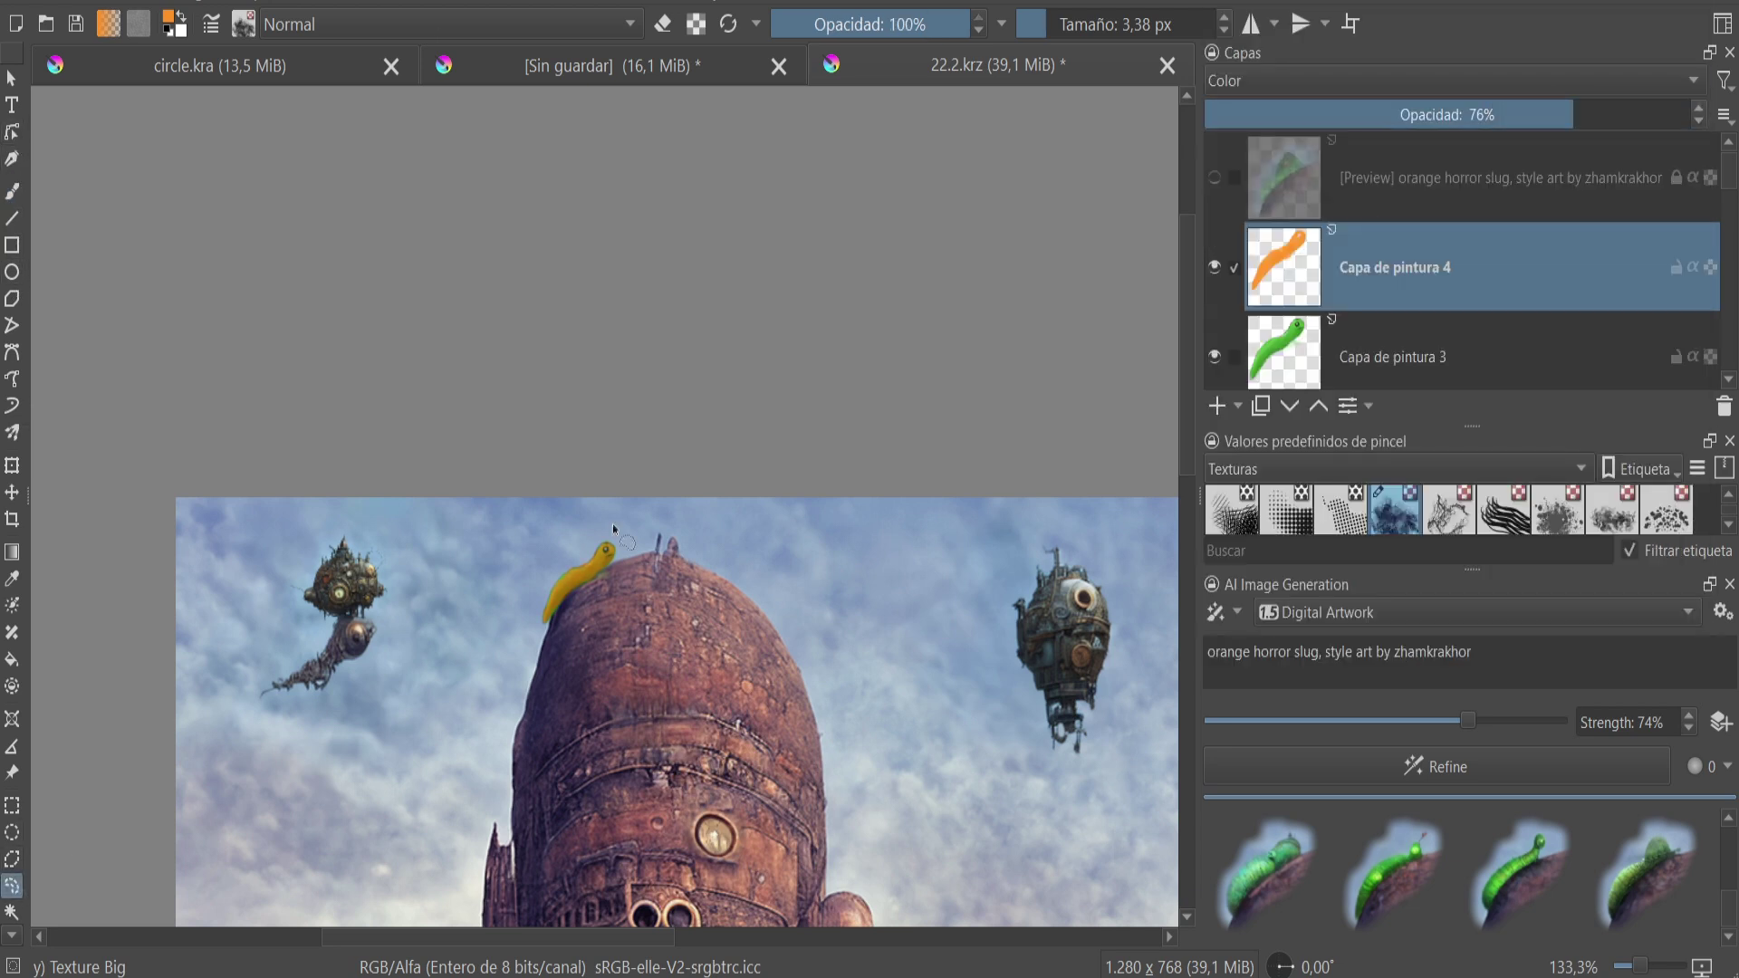
drag(603, 531, 605, 526)
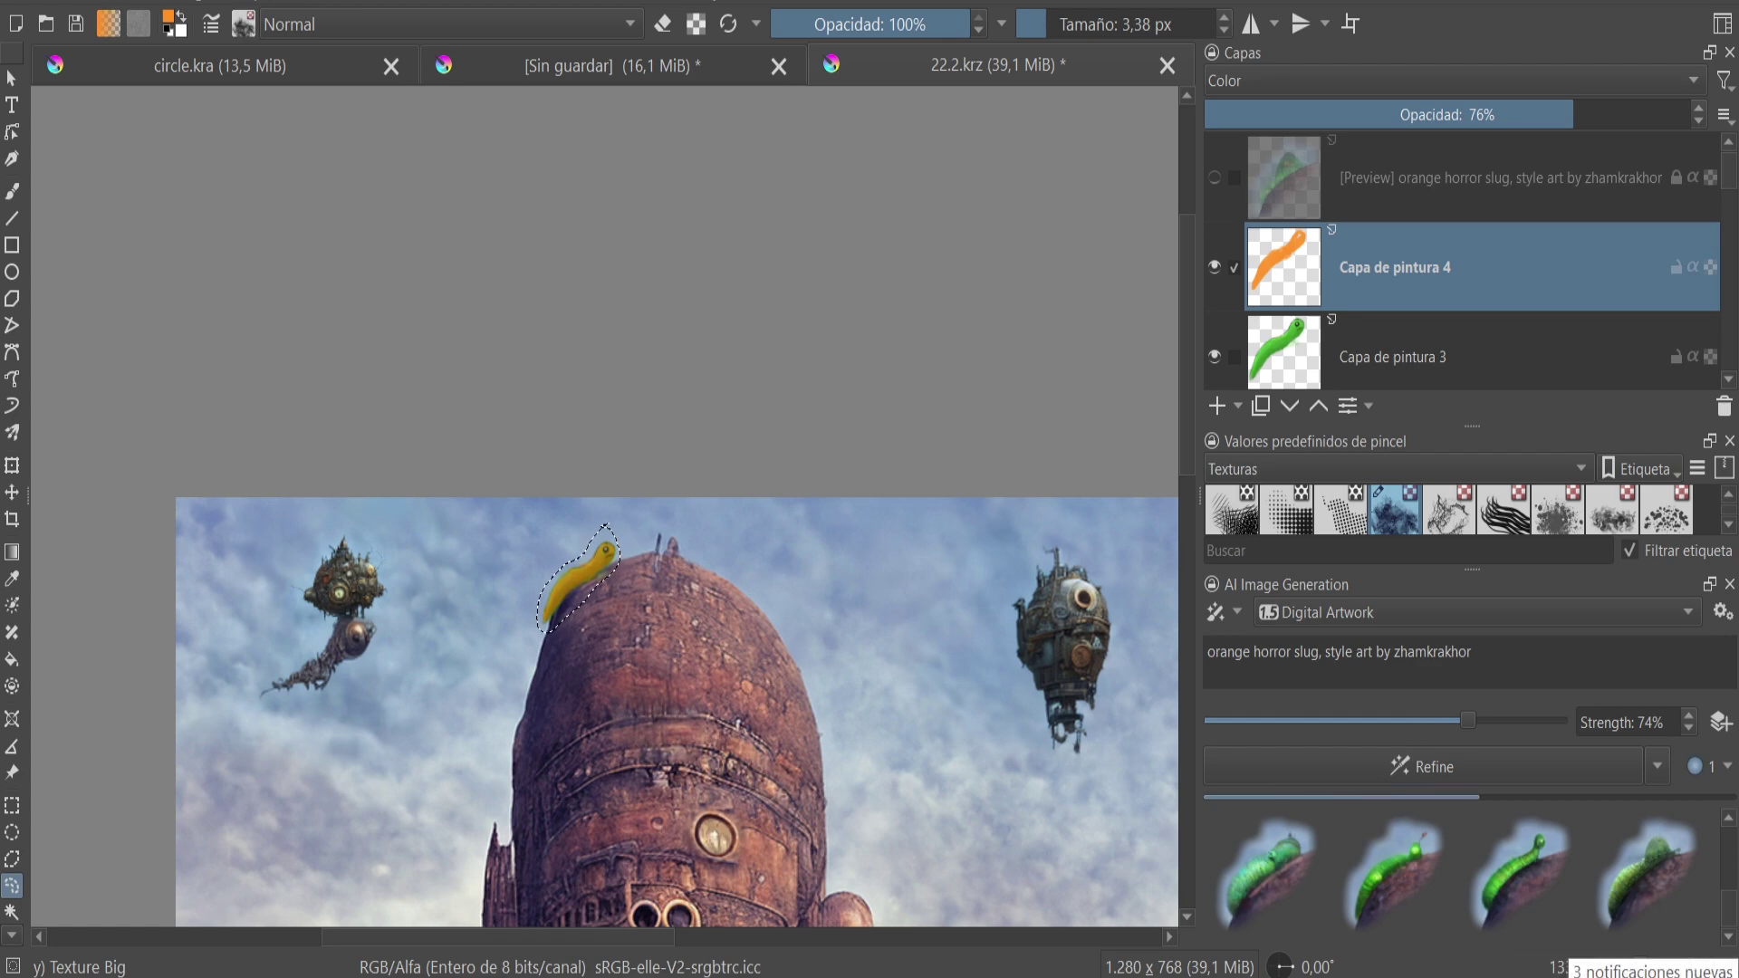
- Compare the orange horror slug results and apply the chosen ones as layers
scroll(579, 700, up, 1)
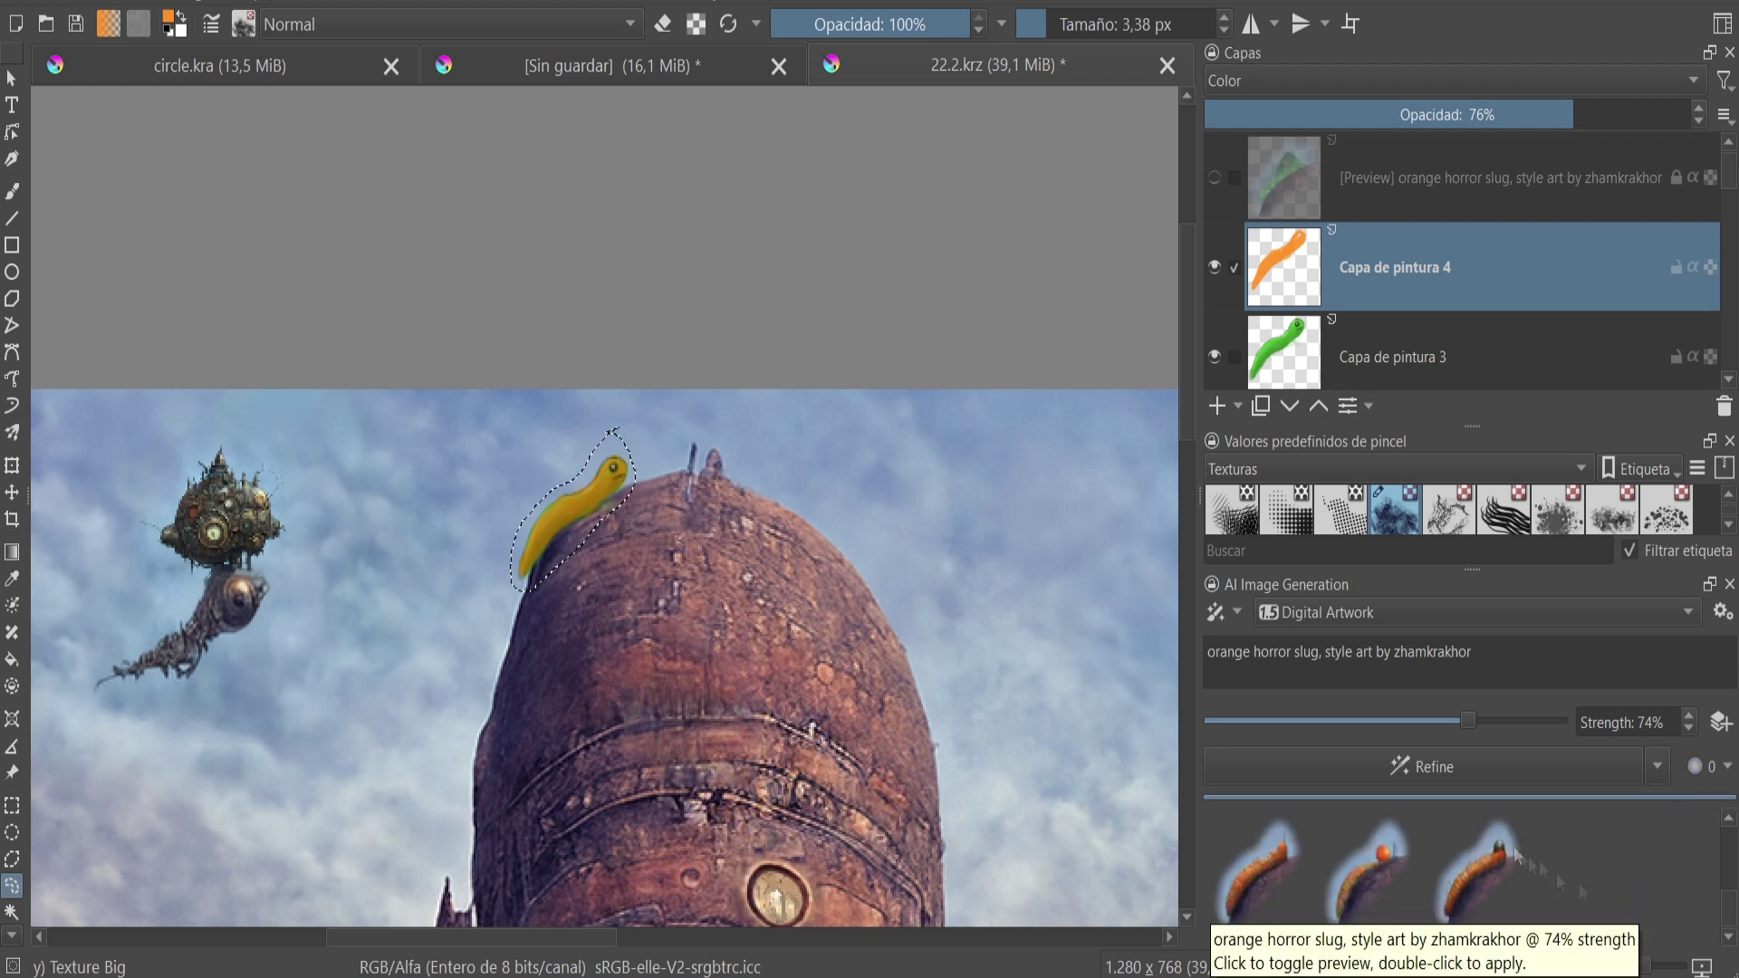
click(1460, 844)
click(1367, 874)
click(1476, 874)
scroll(1051, 809, down, 2)
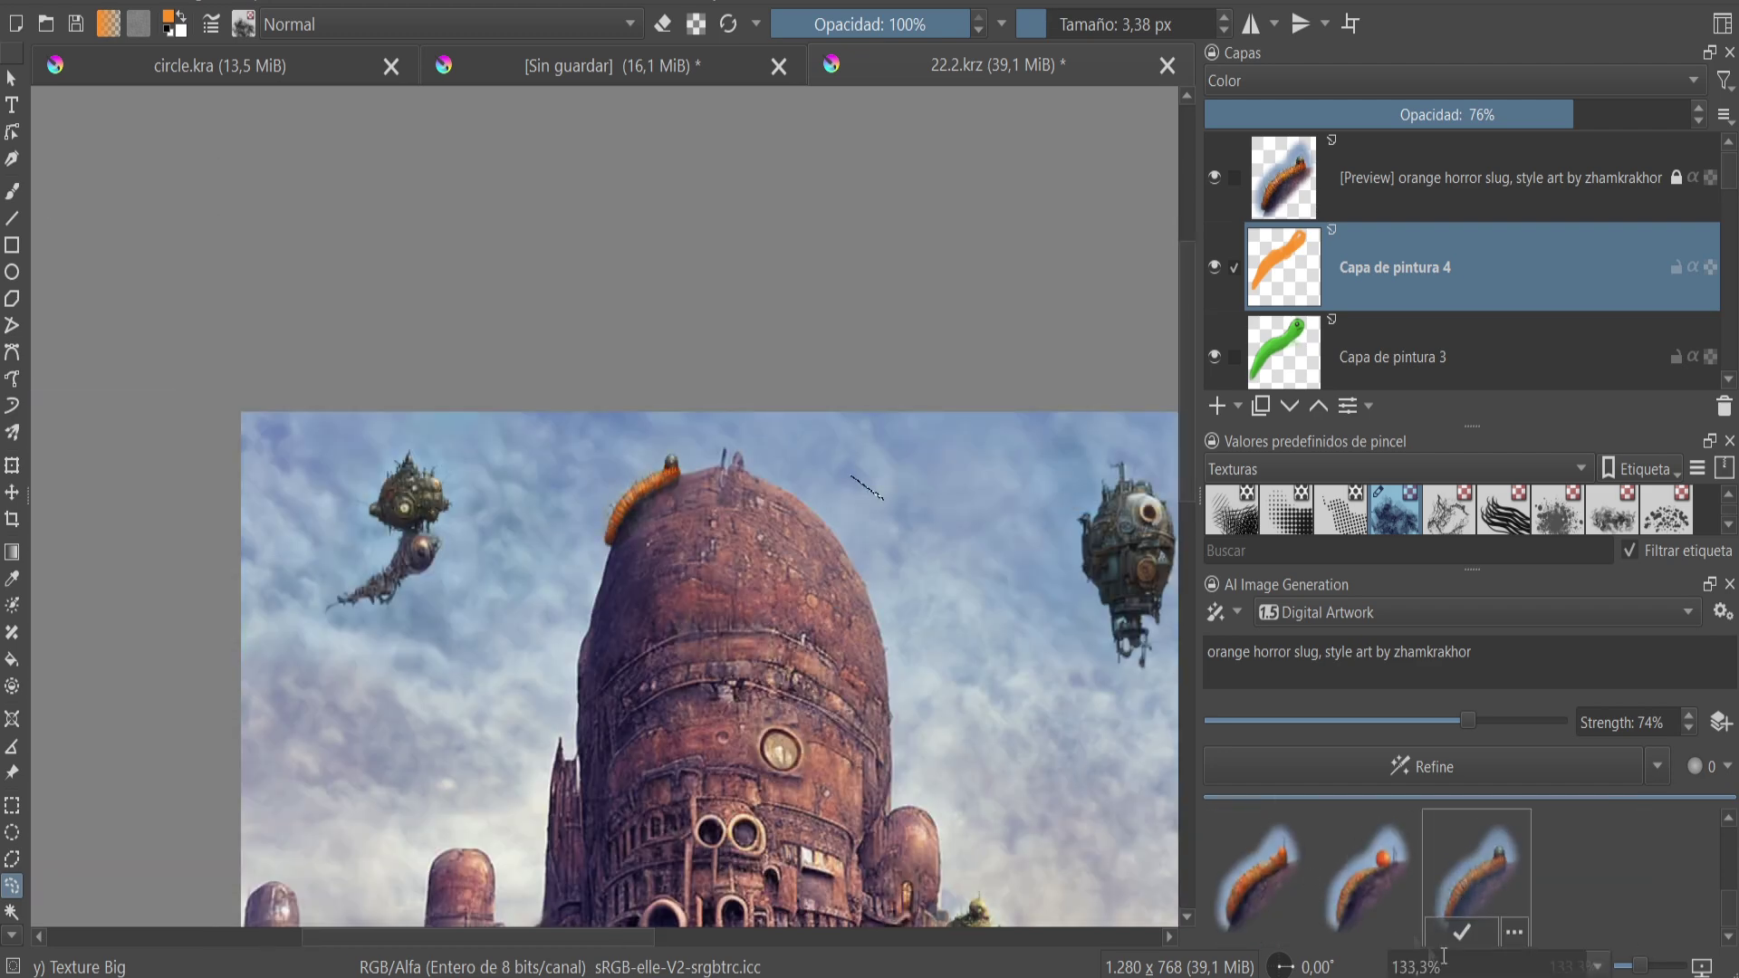
click(1570, 927)
click(1570, 927)
- Apply the generated small orange creature atop the right-hand tower
scroll(563, 922, down, 3)
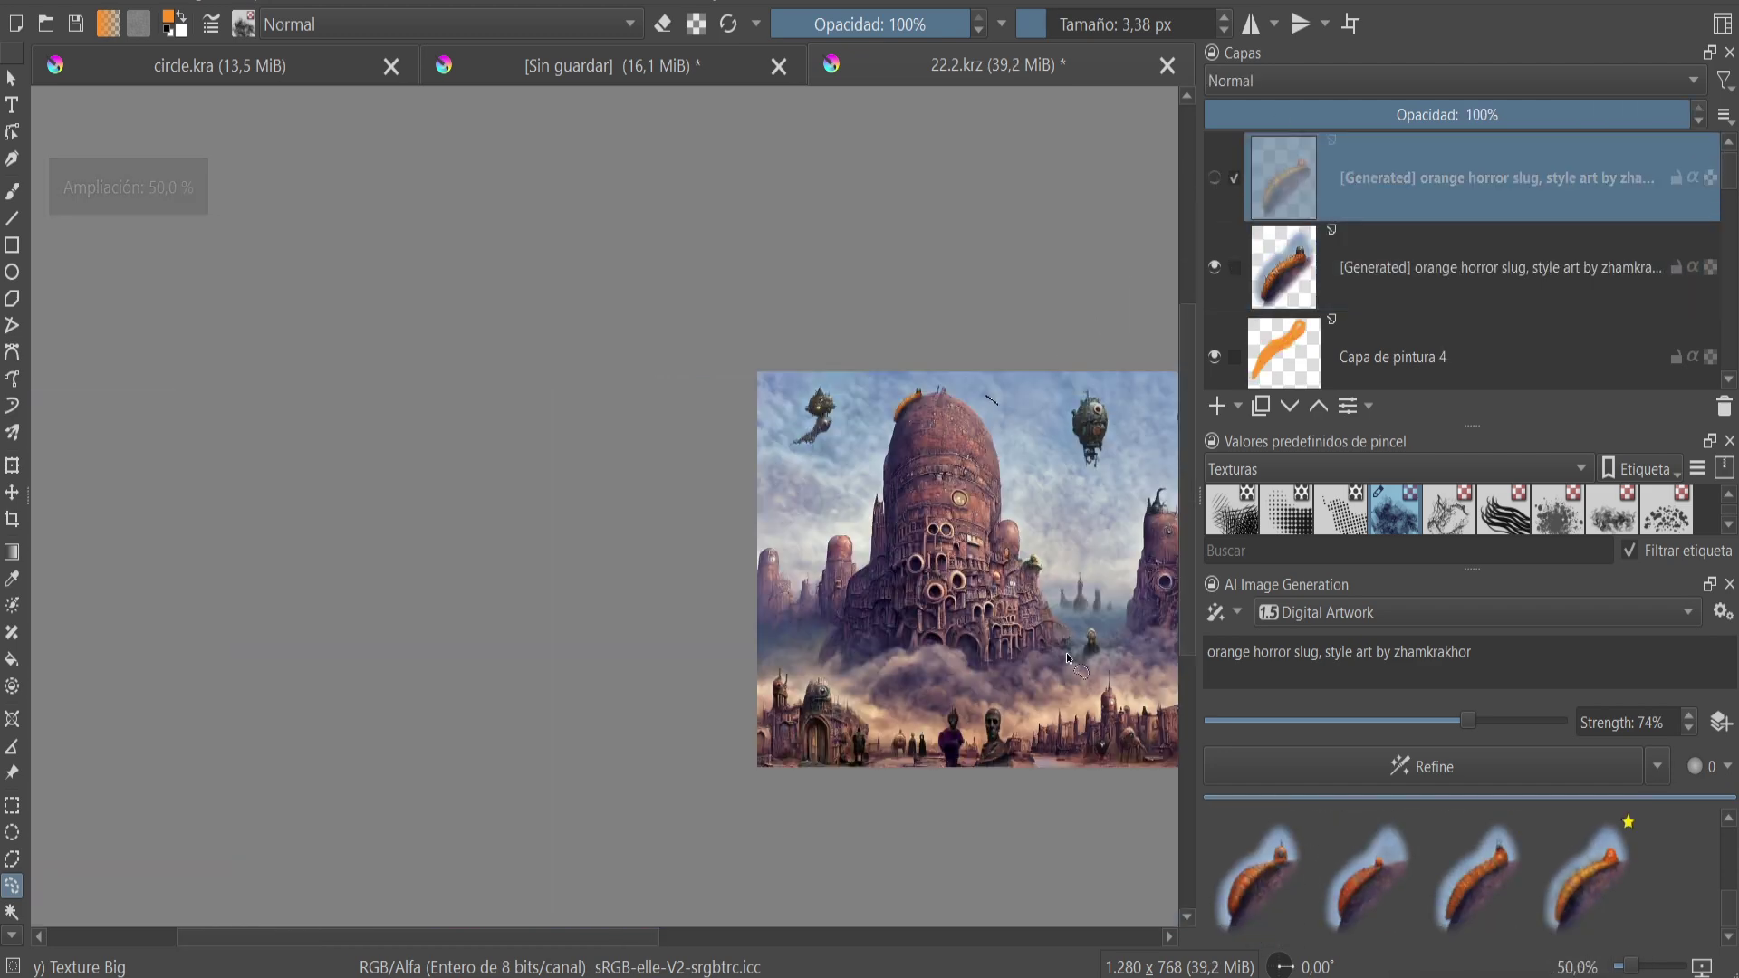
scroll(797, 485, up, 1)
scroll(797, 485, up, 4)
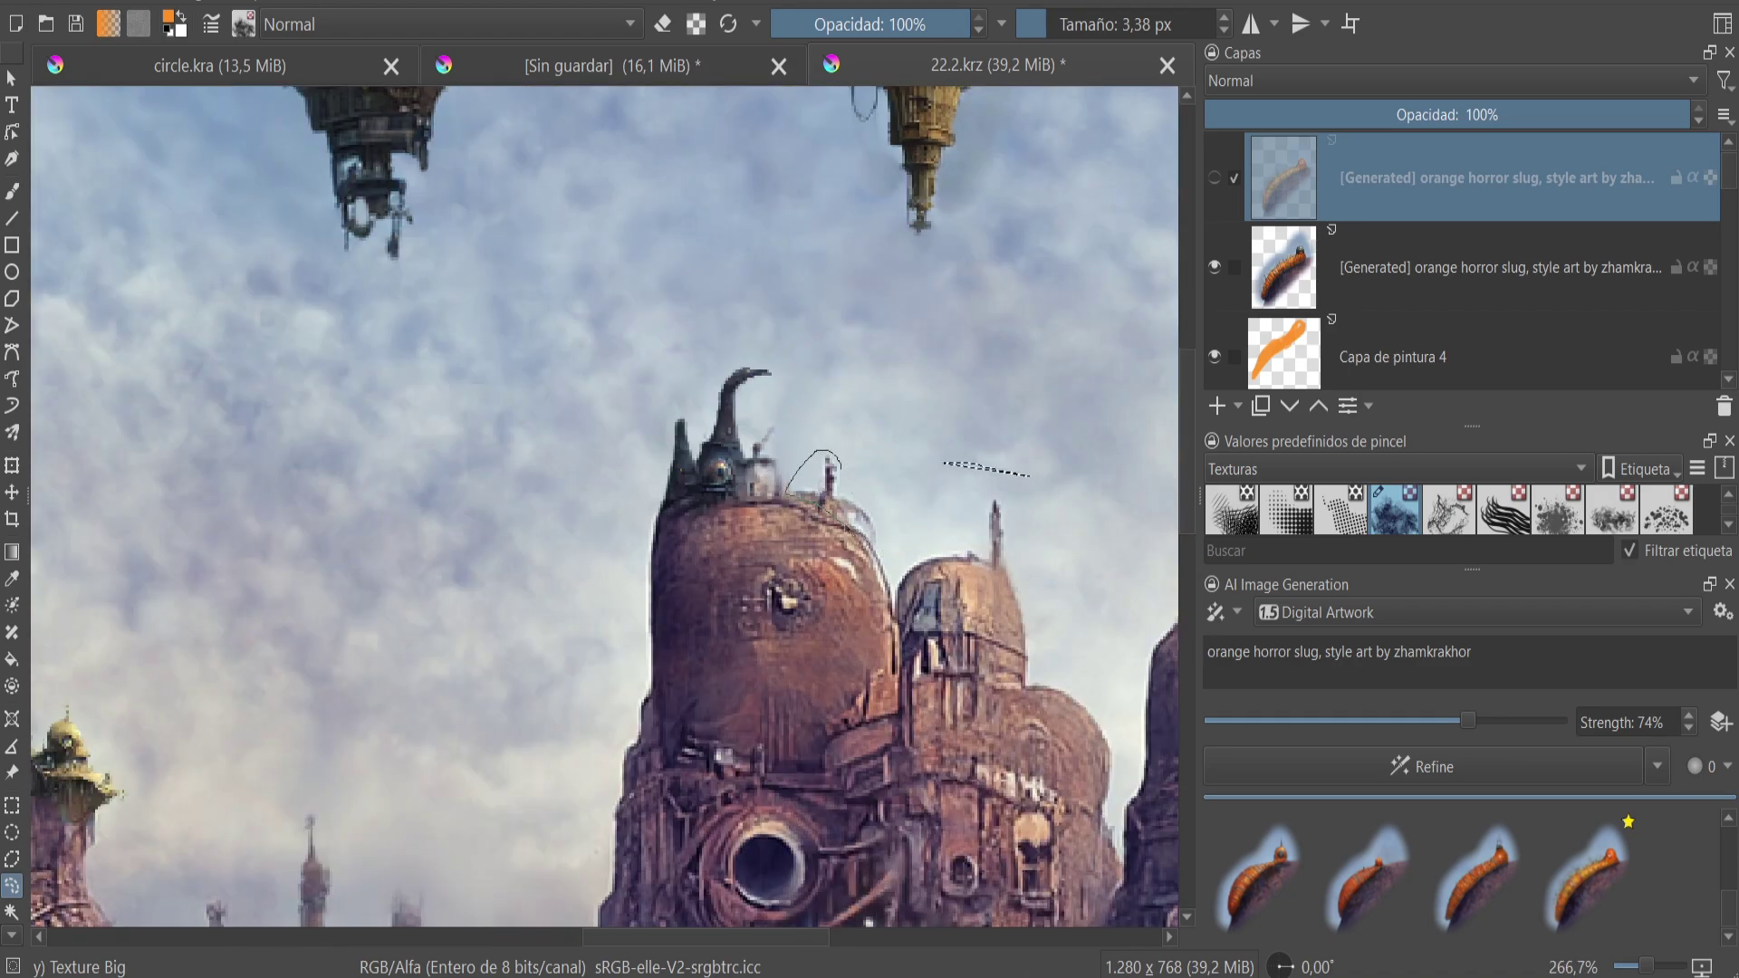
scroll(906, 507, down, 2)
scroll(834, 561, down, 2)
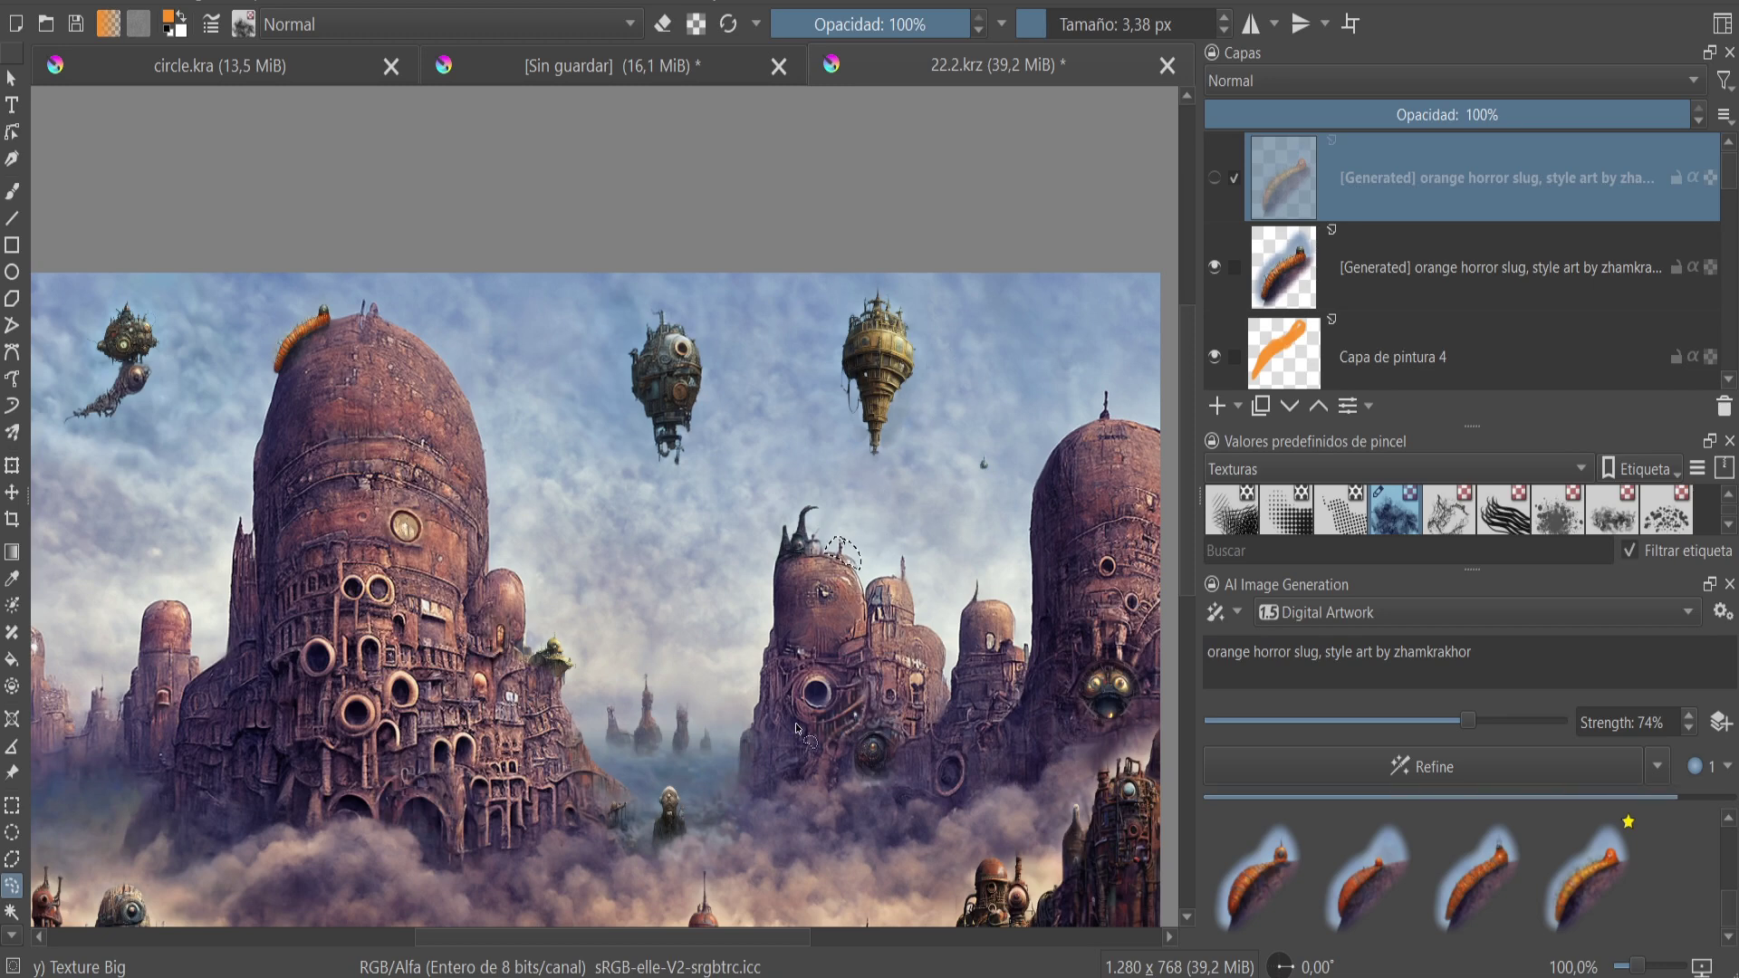
scroll(855, 562, up, 3)
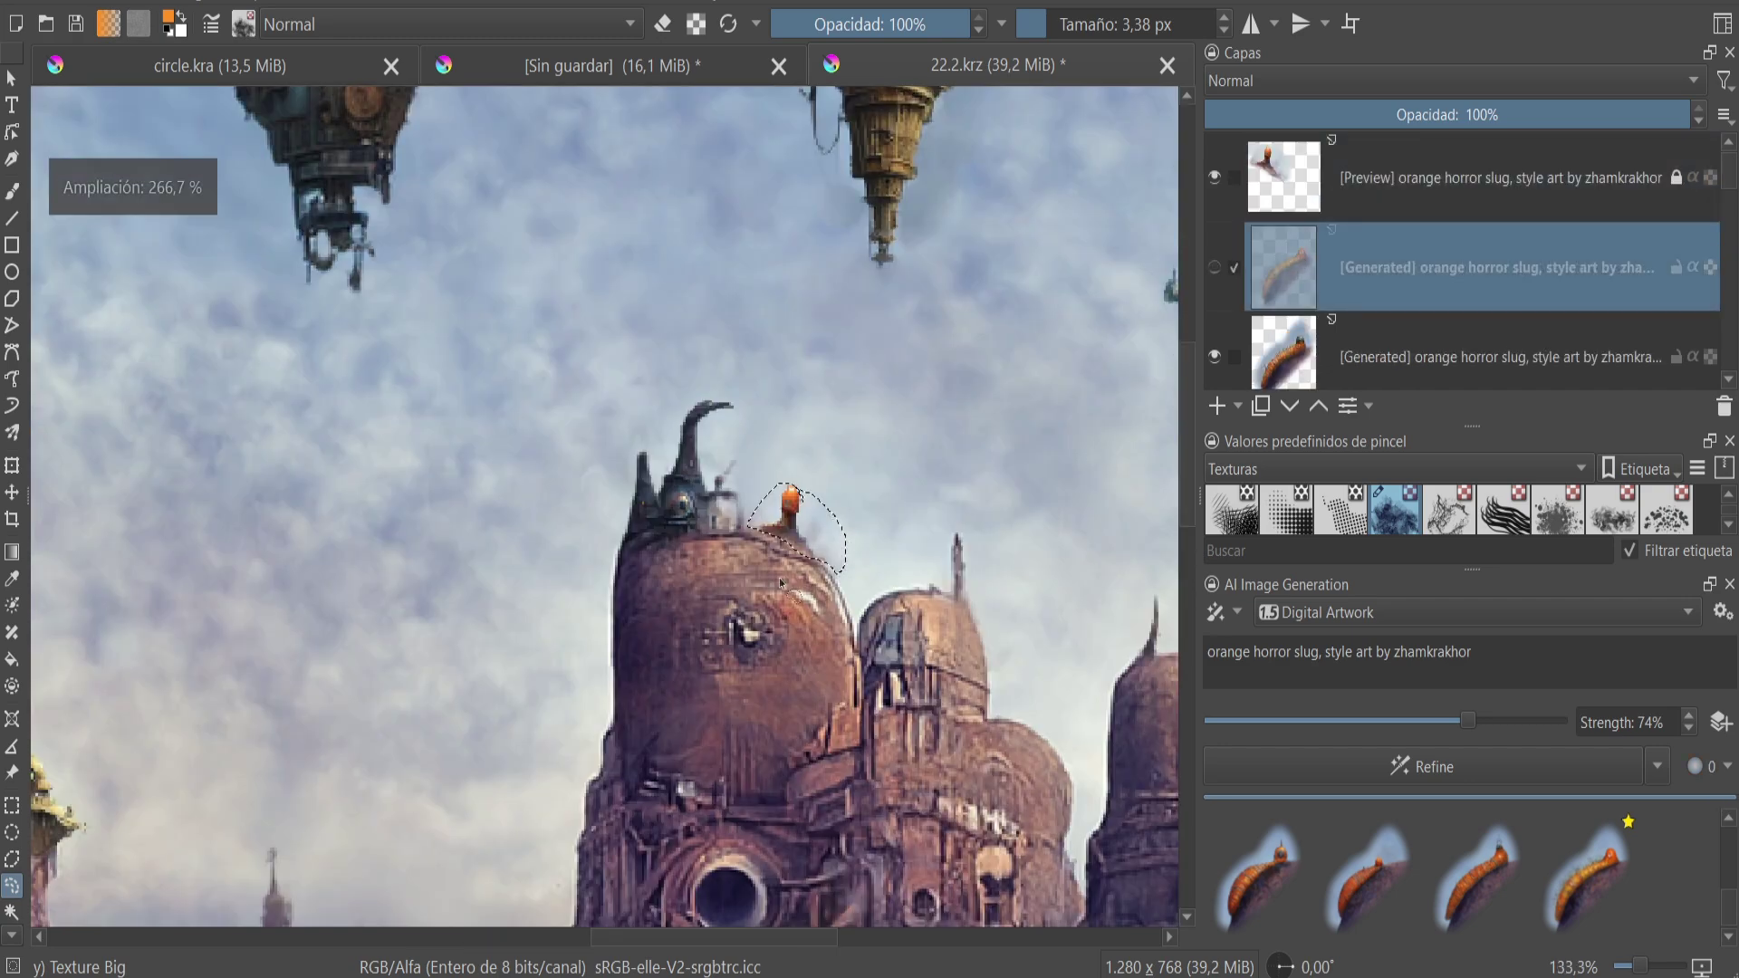
scroll(918, 633, down, 4)
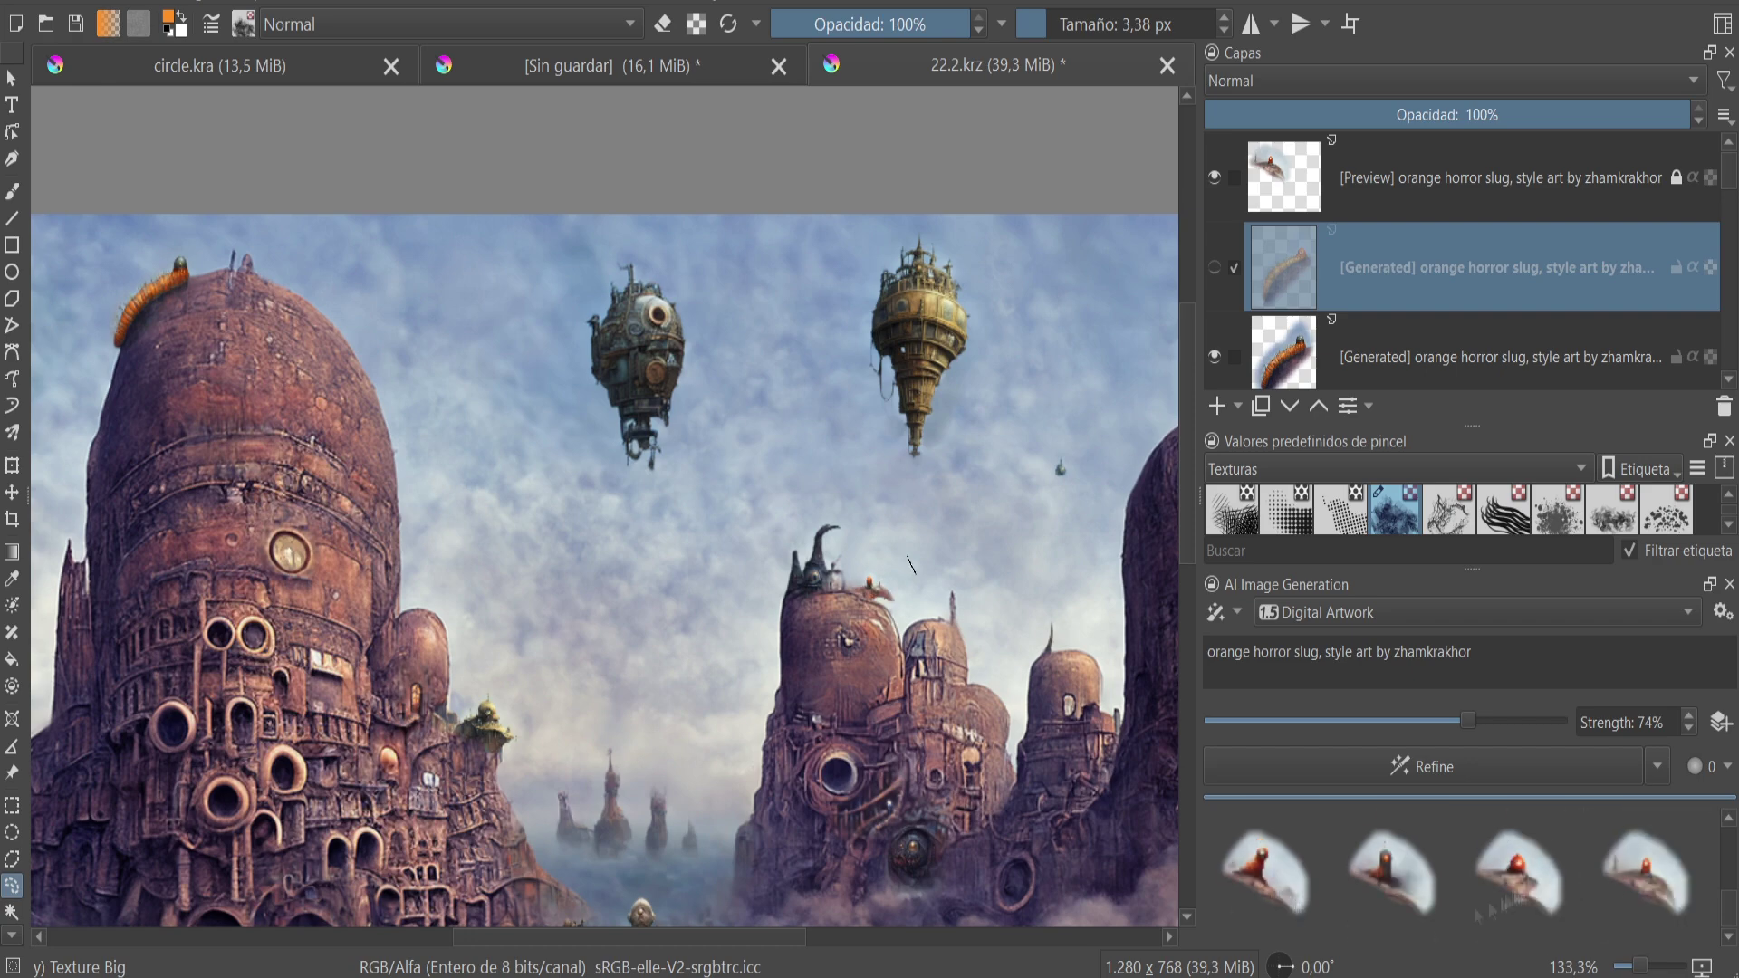
scroll(911, 566, down, 2)
click(1248, 928)
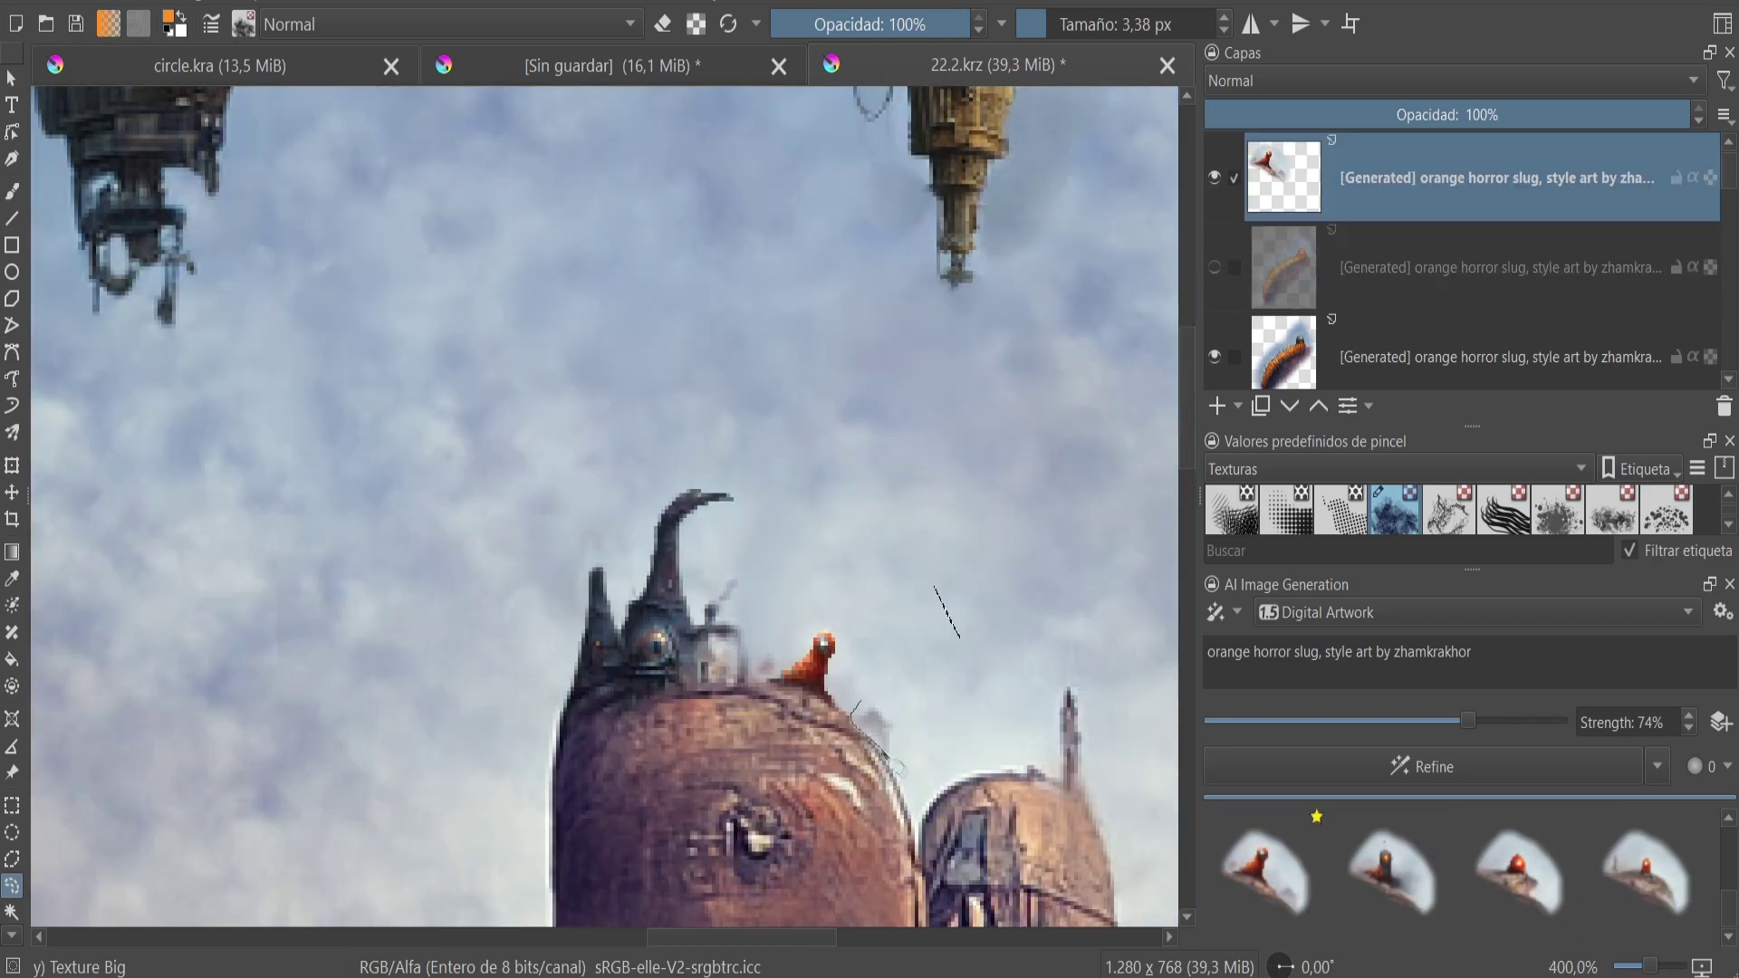
drag(1318, 652, 1150, 649)
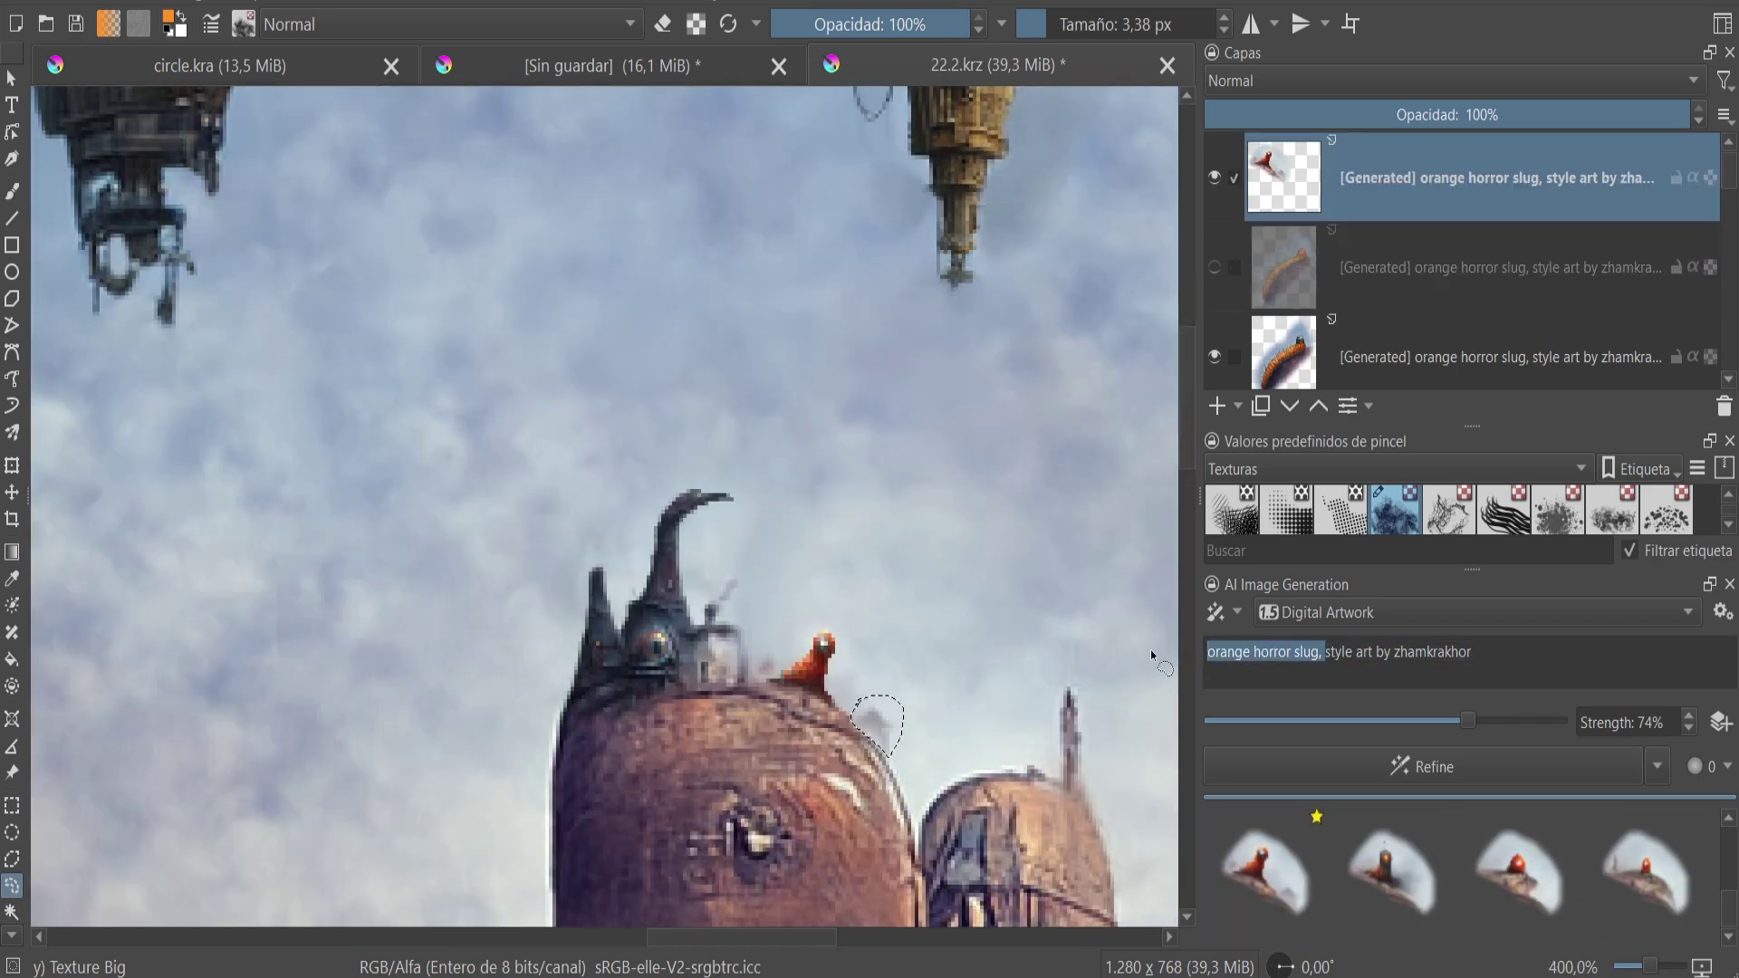
- Drop 'orange horror slug,' from the prompt, refine at 52% strength, and apply the style-only result
key(BackSpace)
key(ctrl+Return)
key(1)
key(1)
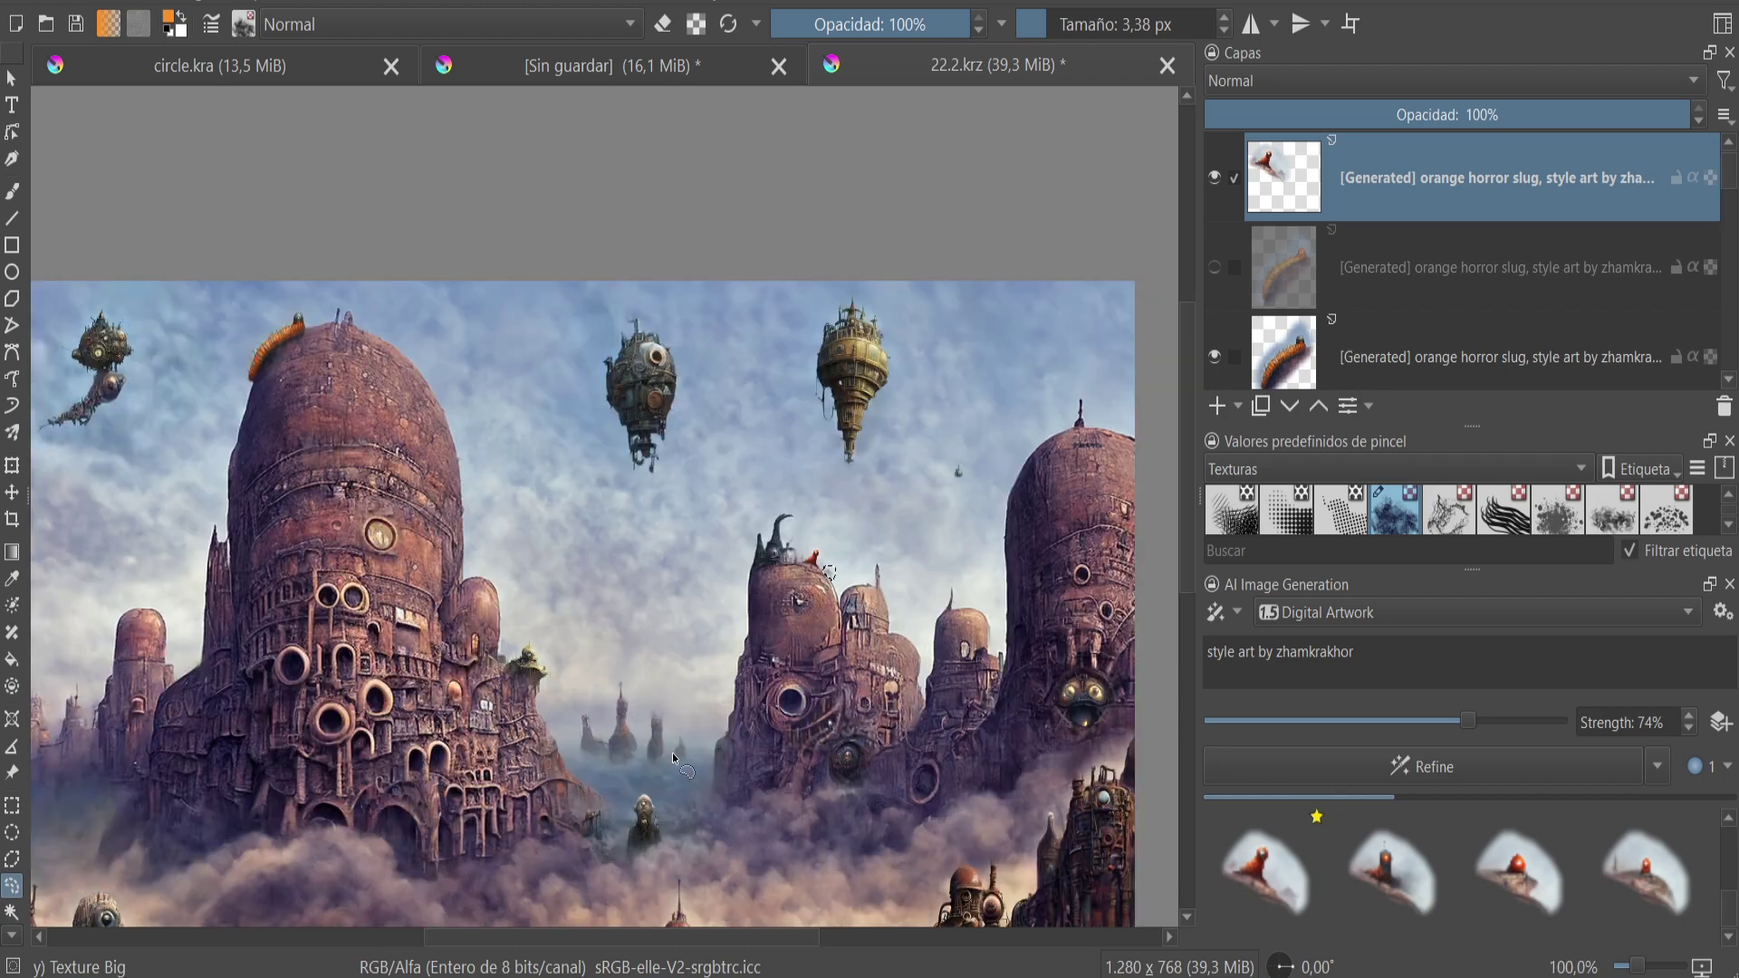
scroll(829, 572, up, 1)
scroll(829, 572, up, 1)
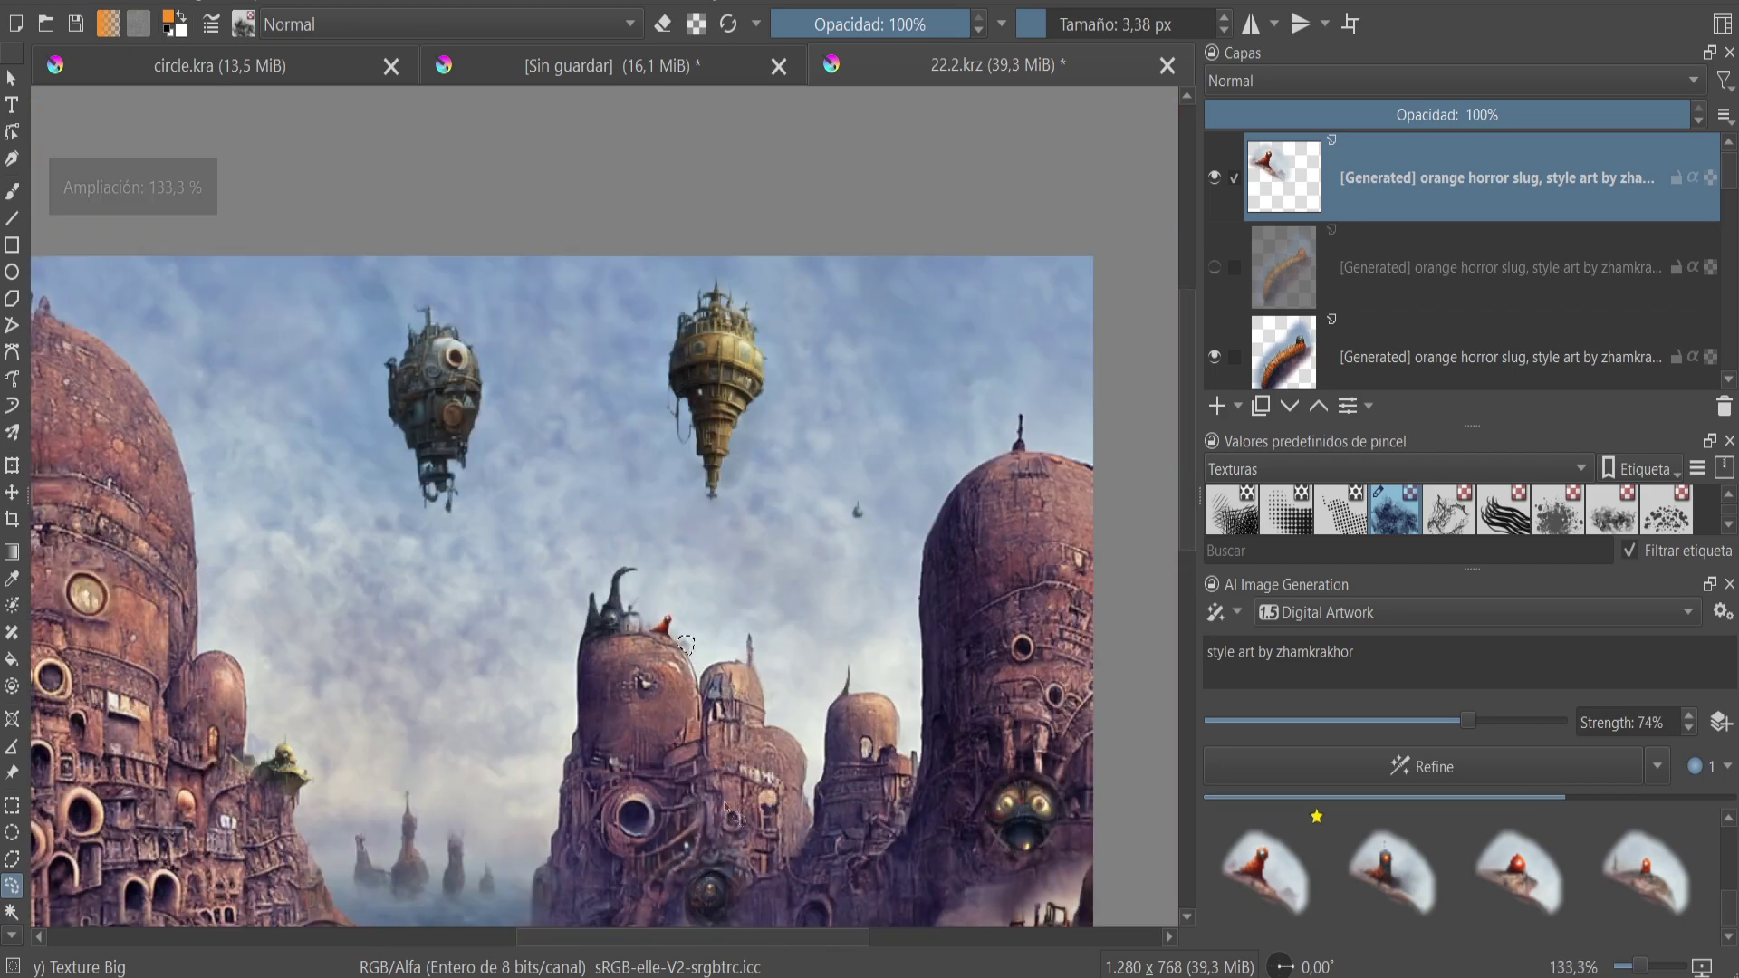
scroll(649, 490, up, 1)
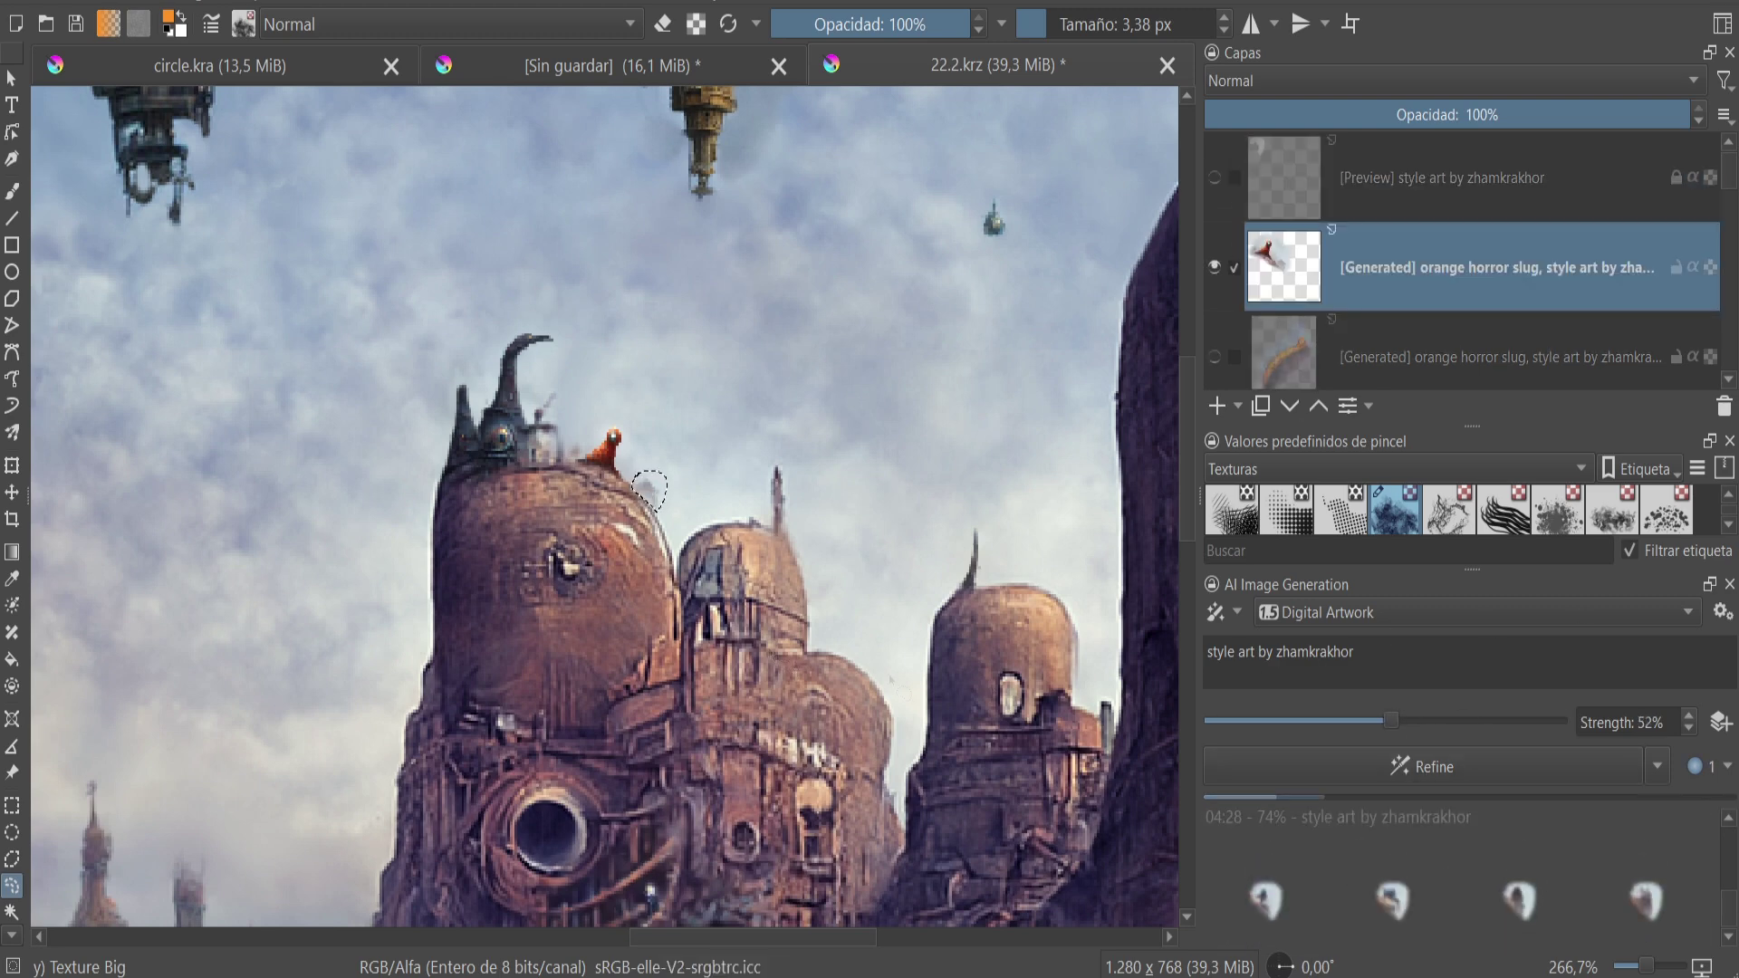
key(1)
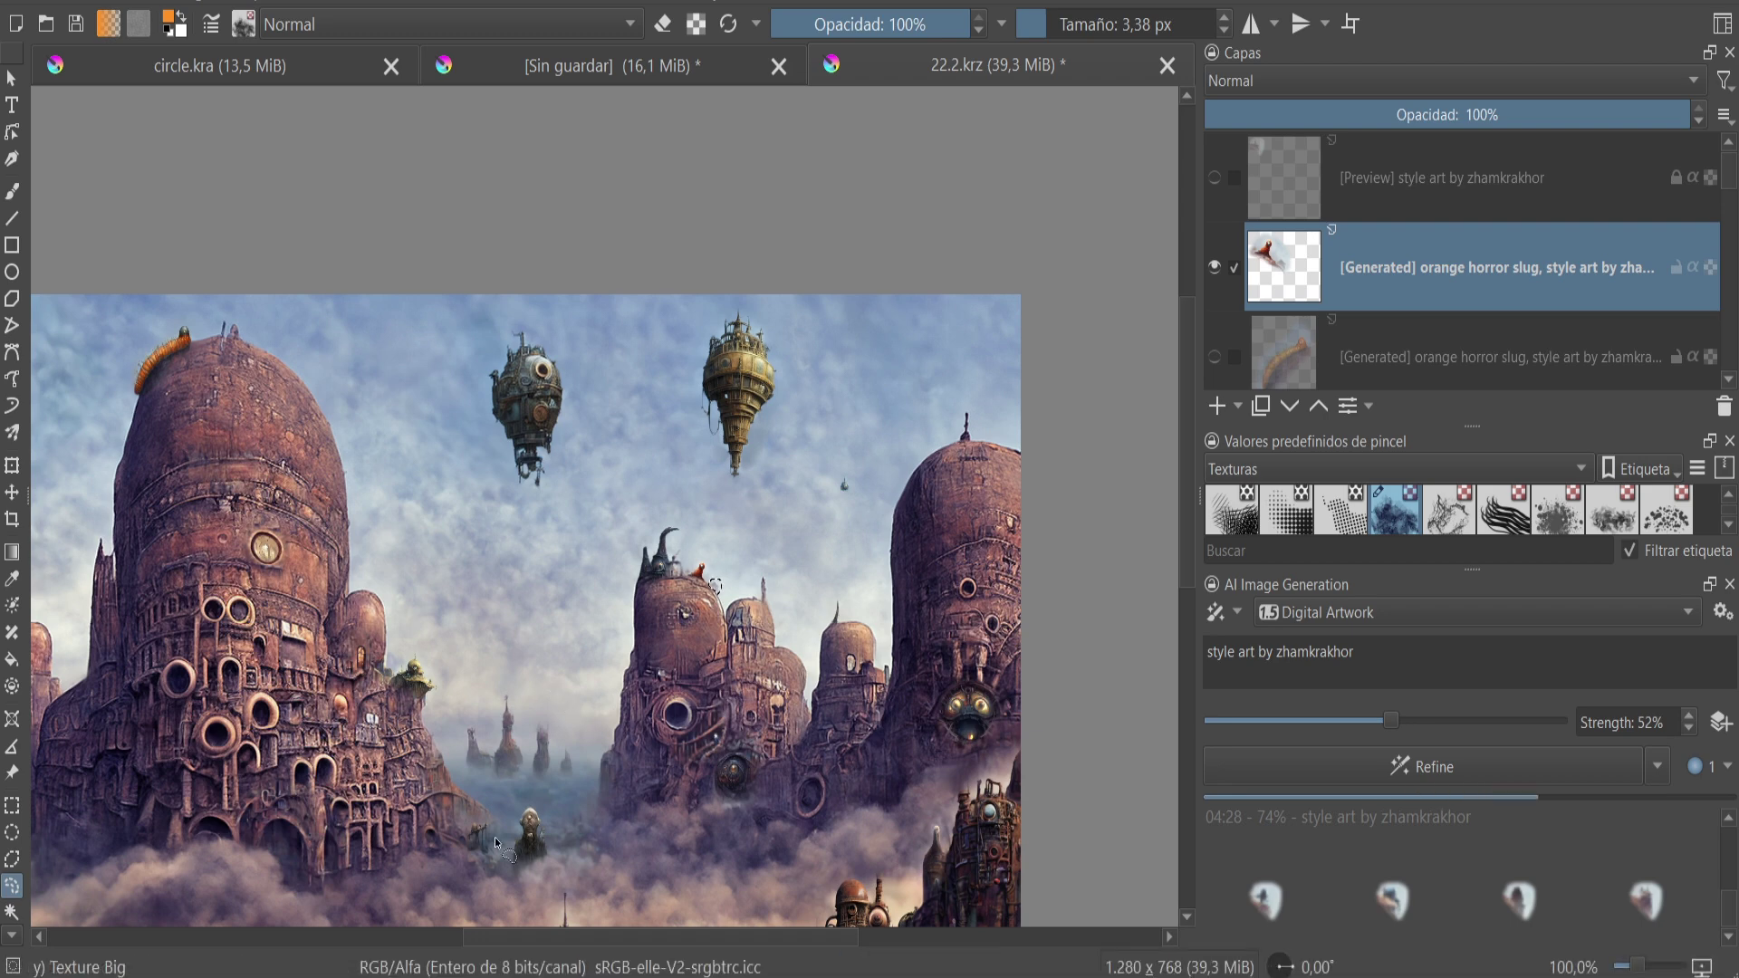
scroll(715, 586, up, 3)
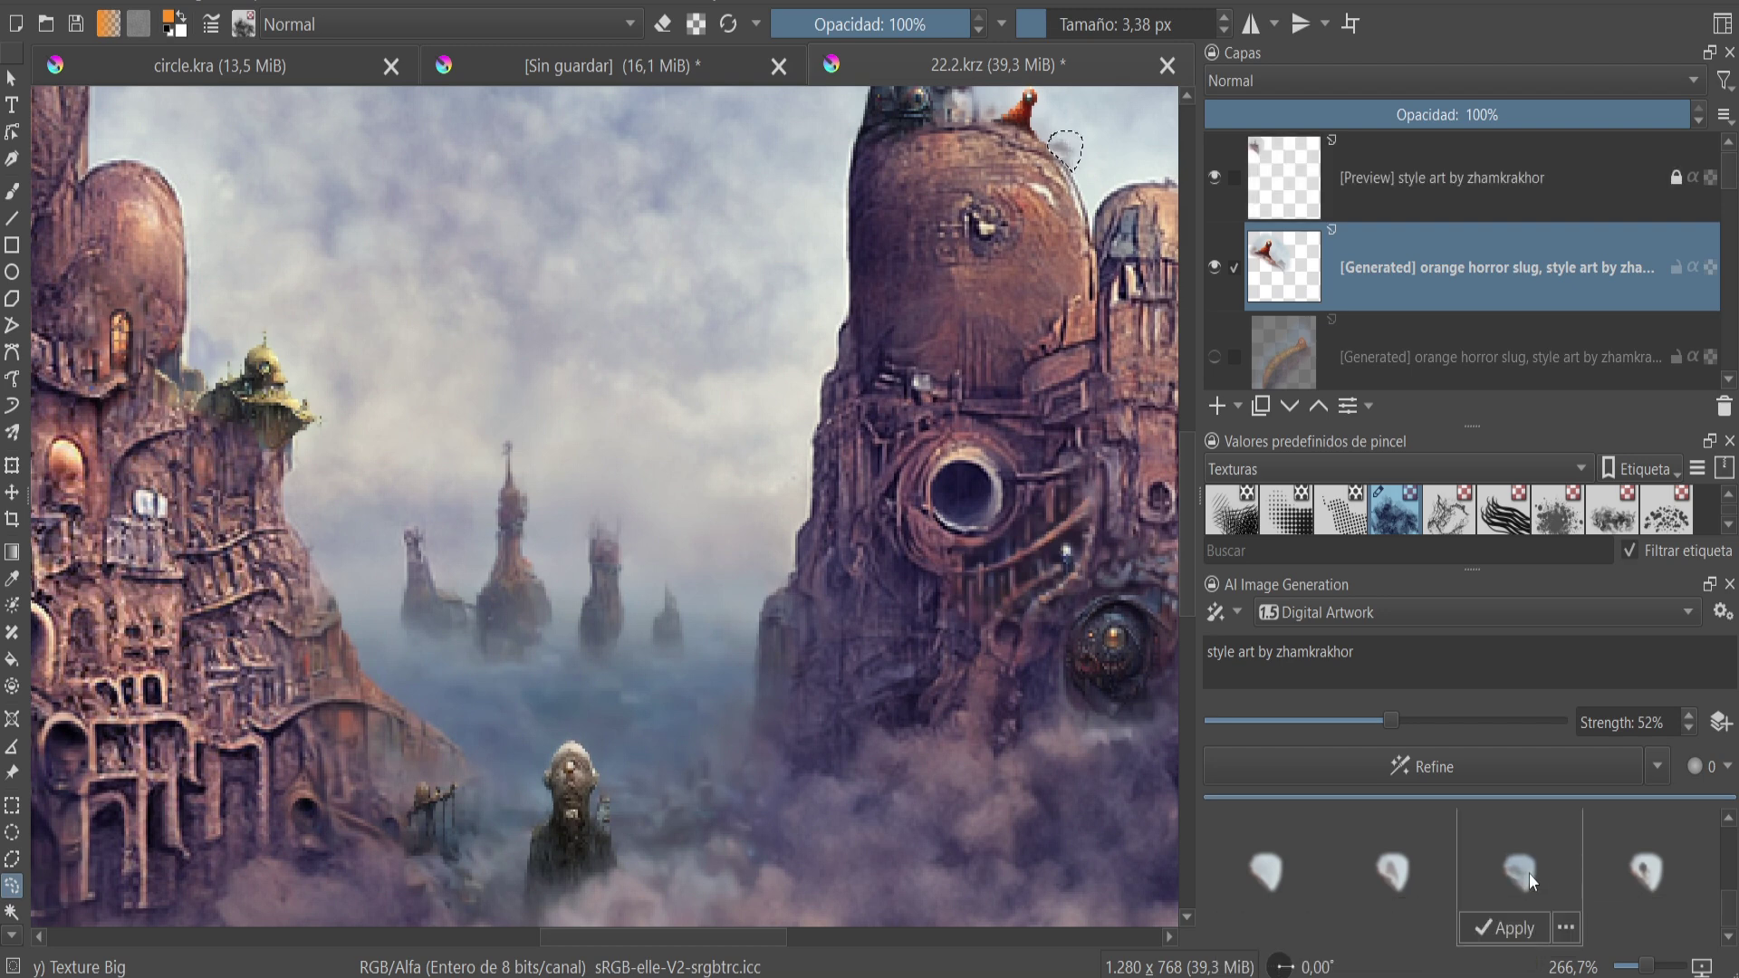
click(1247, 933)
scroll(589, 852, up, 2)
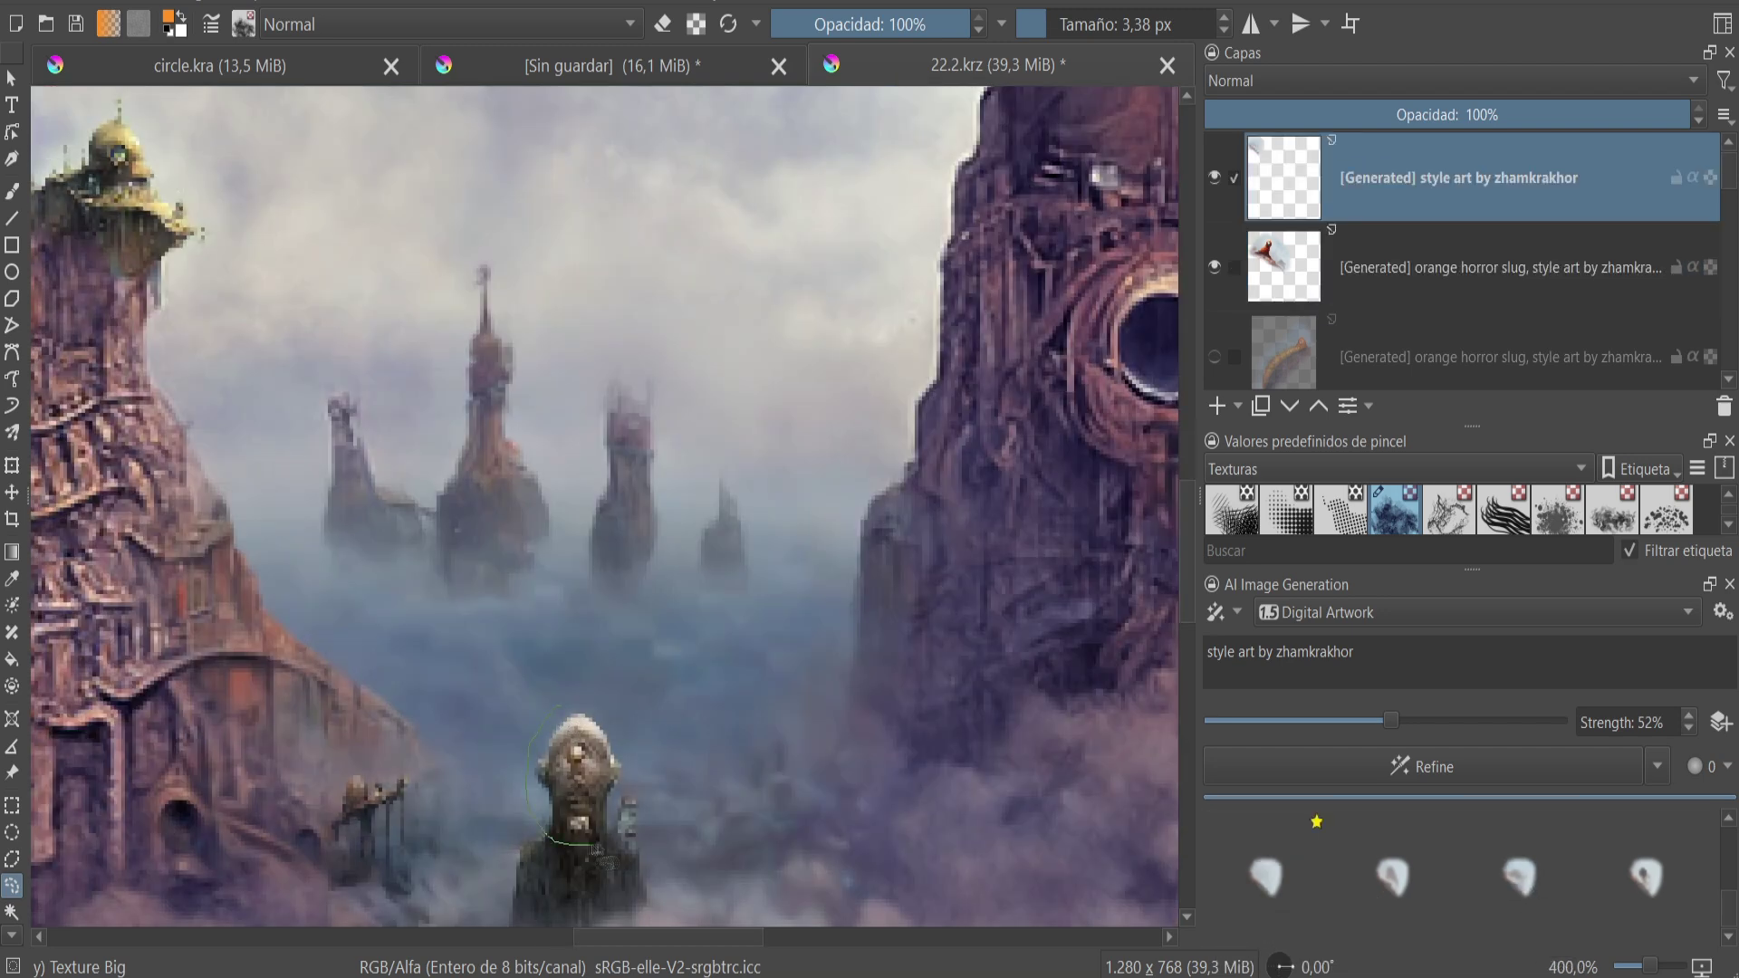
- Refine the mist figure with prompt 'horror man portrait,' and apply a chosen head result
key(super)
key(Escape)
text(horror man portrait,)
click(1407, 770)
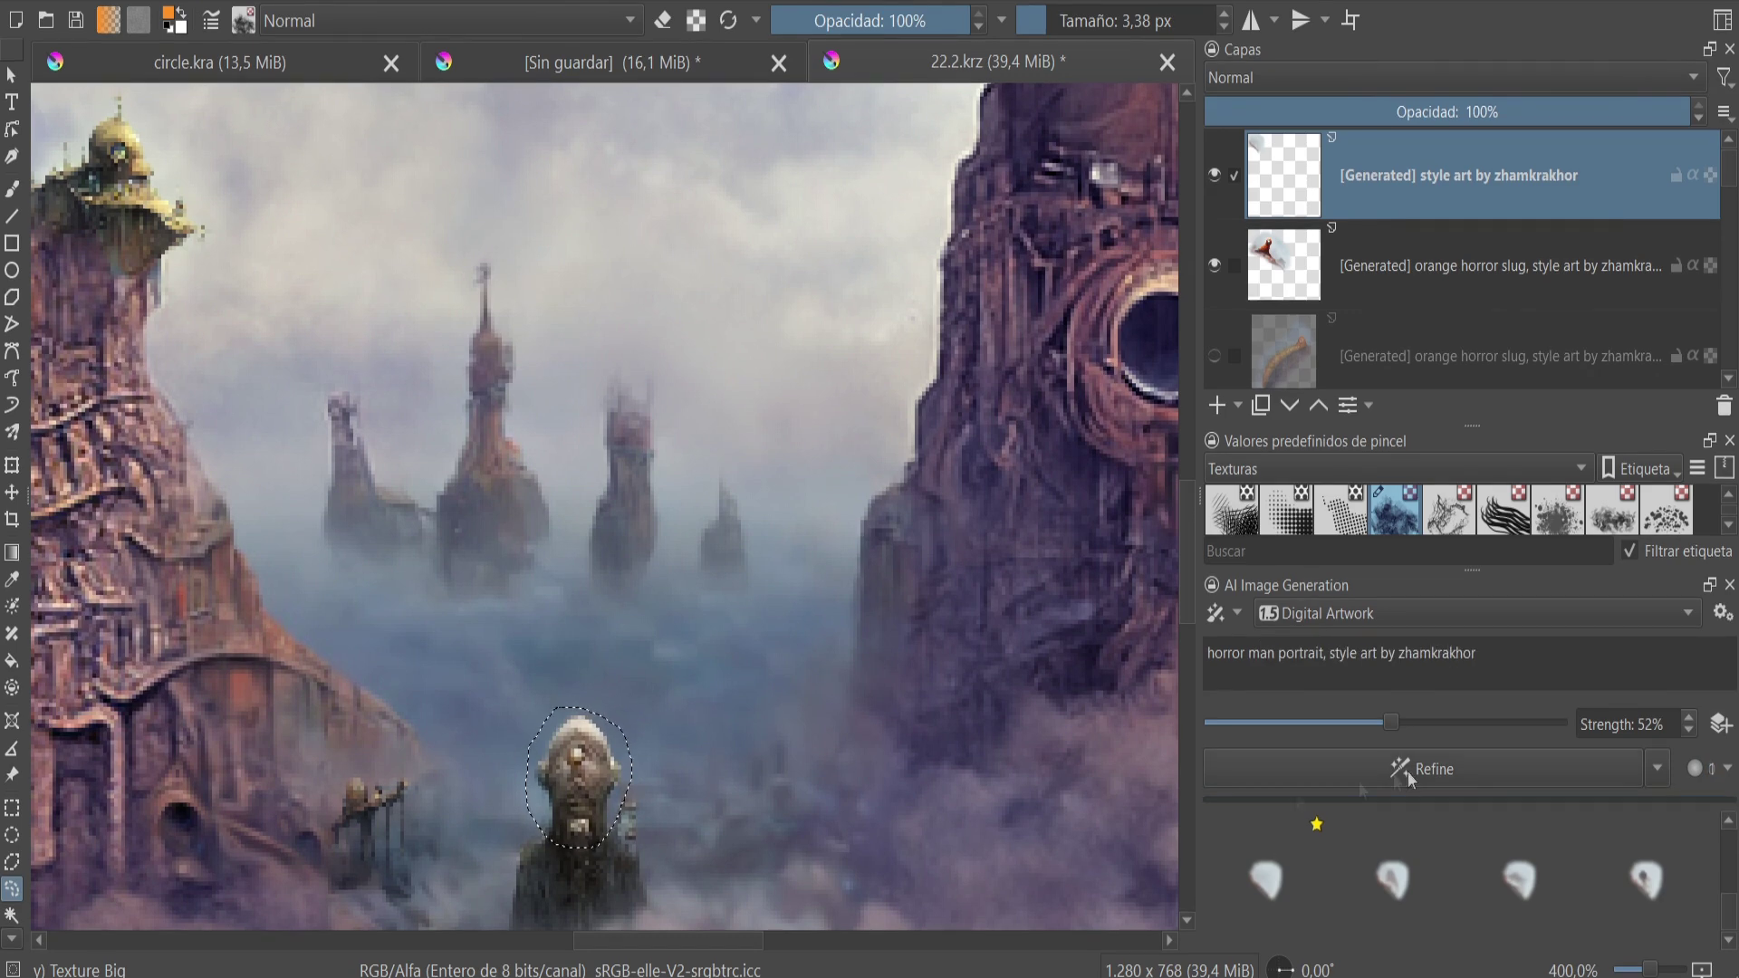
scroll(603, 532, down, 3)
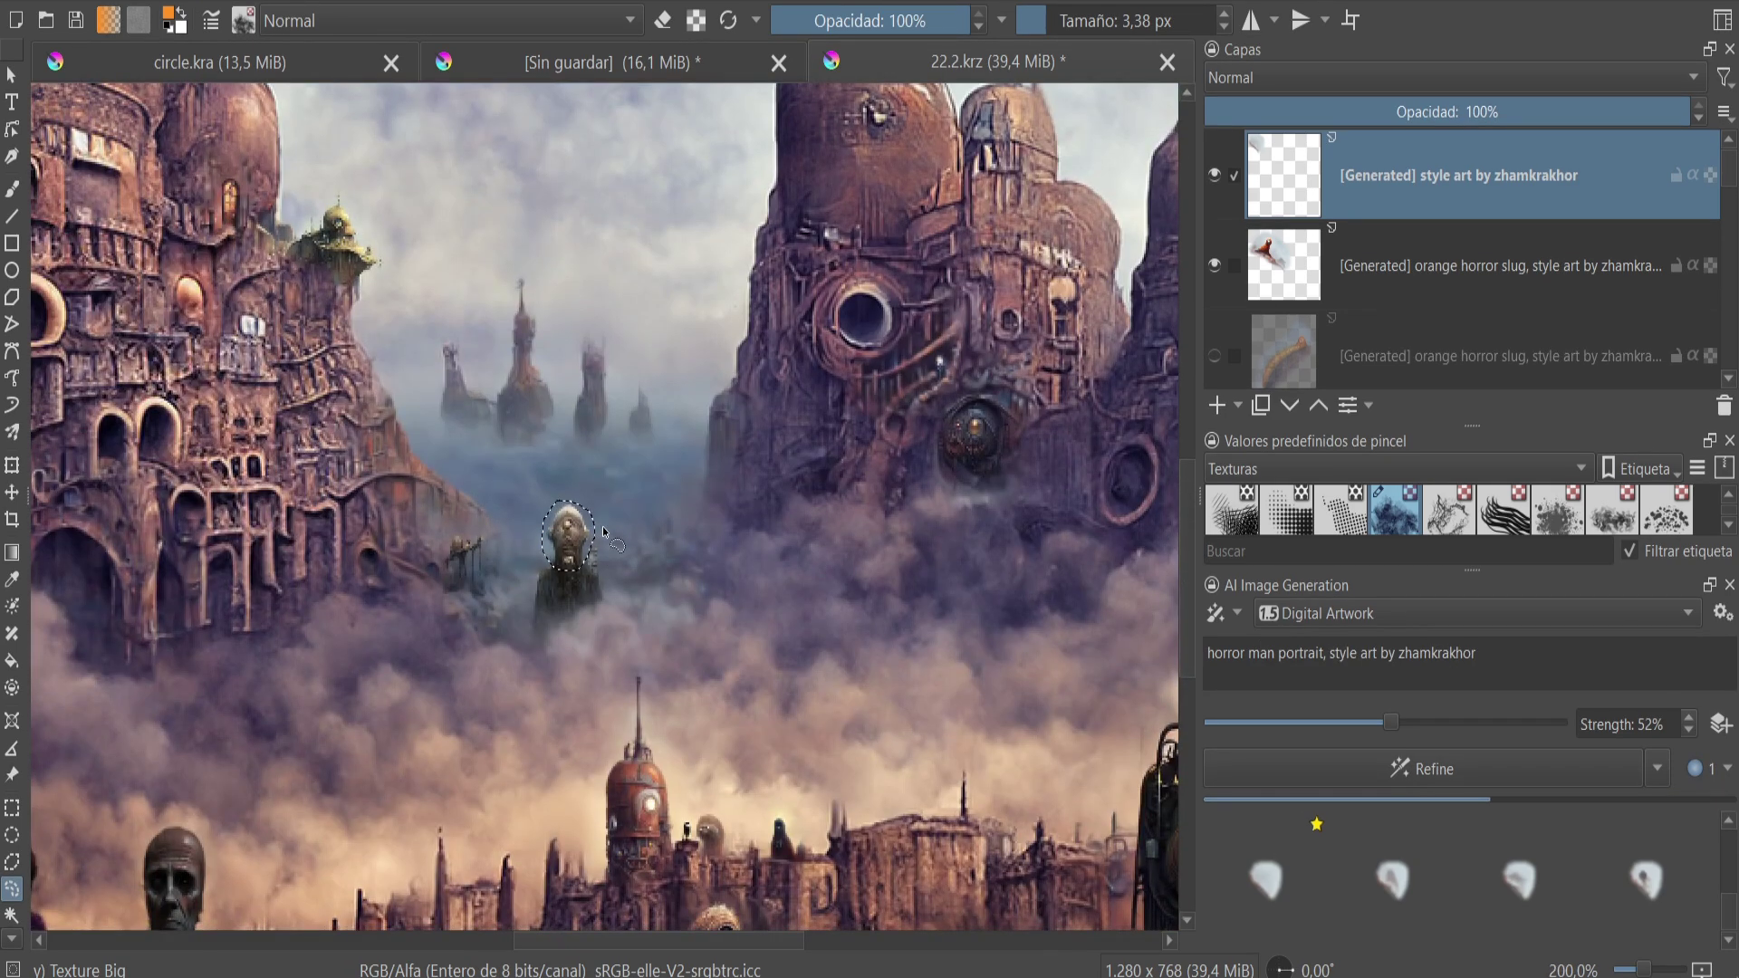
scroll(525, 665, down, 2)
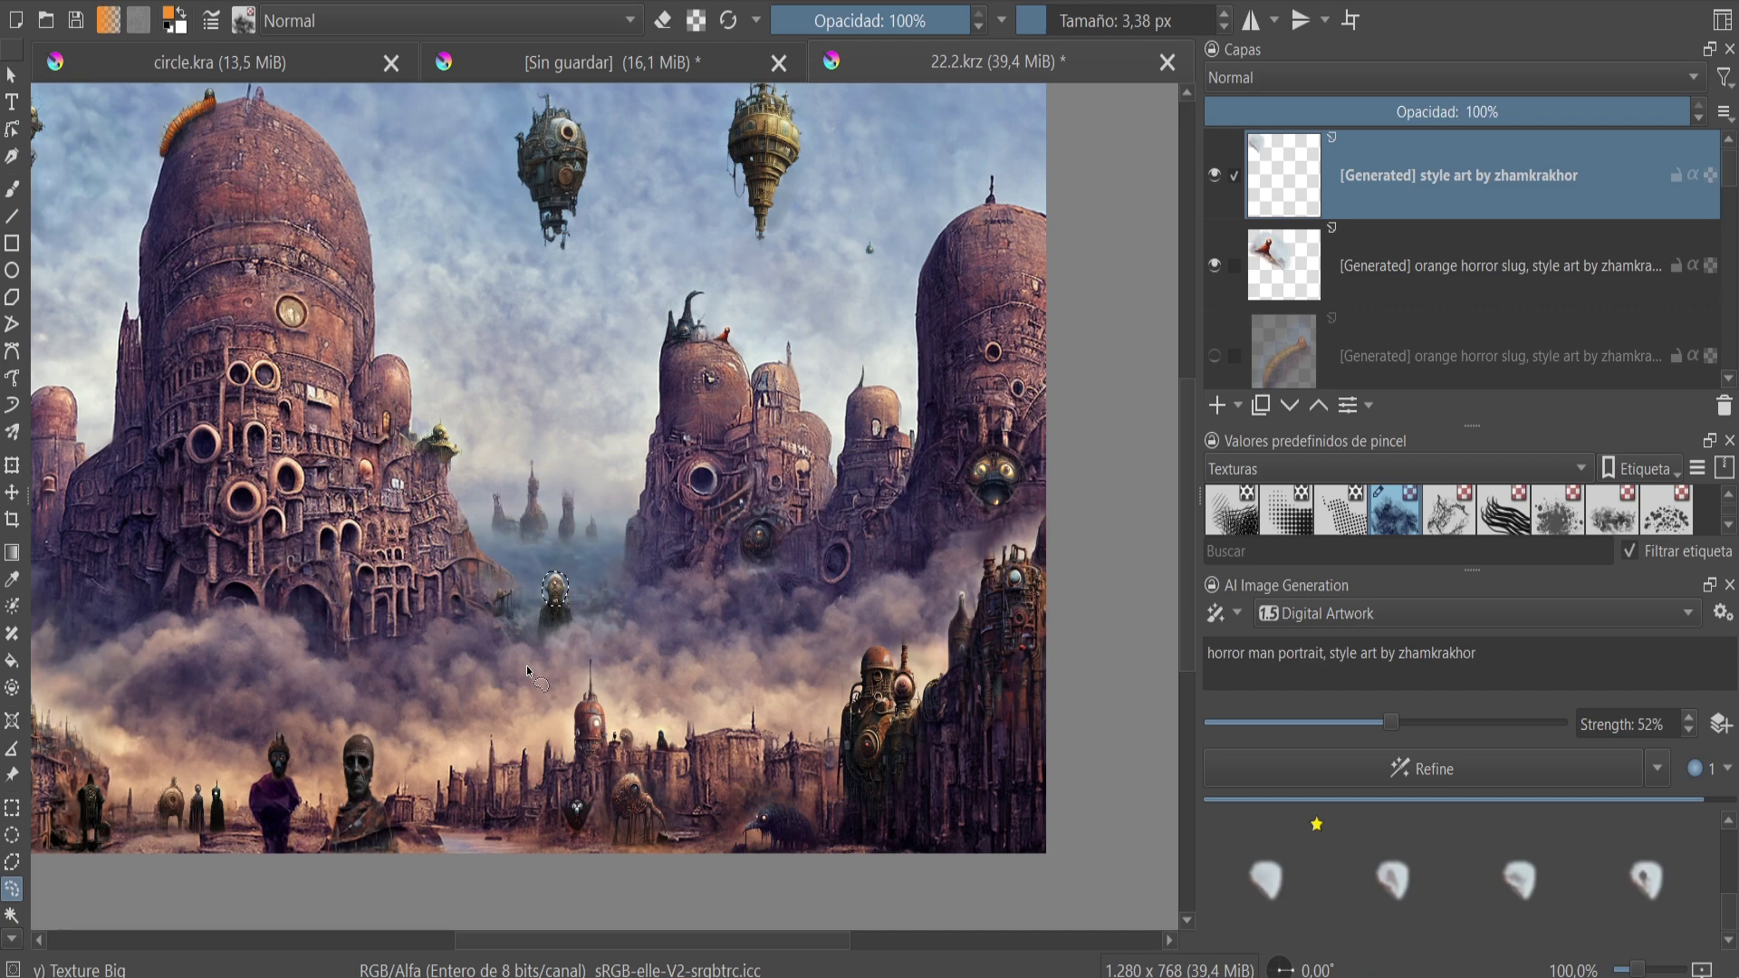
scroll(526, 665, up, 4)
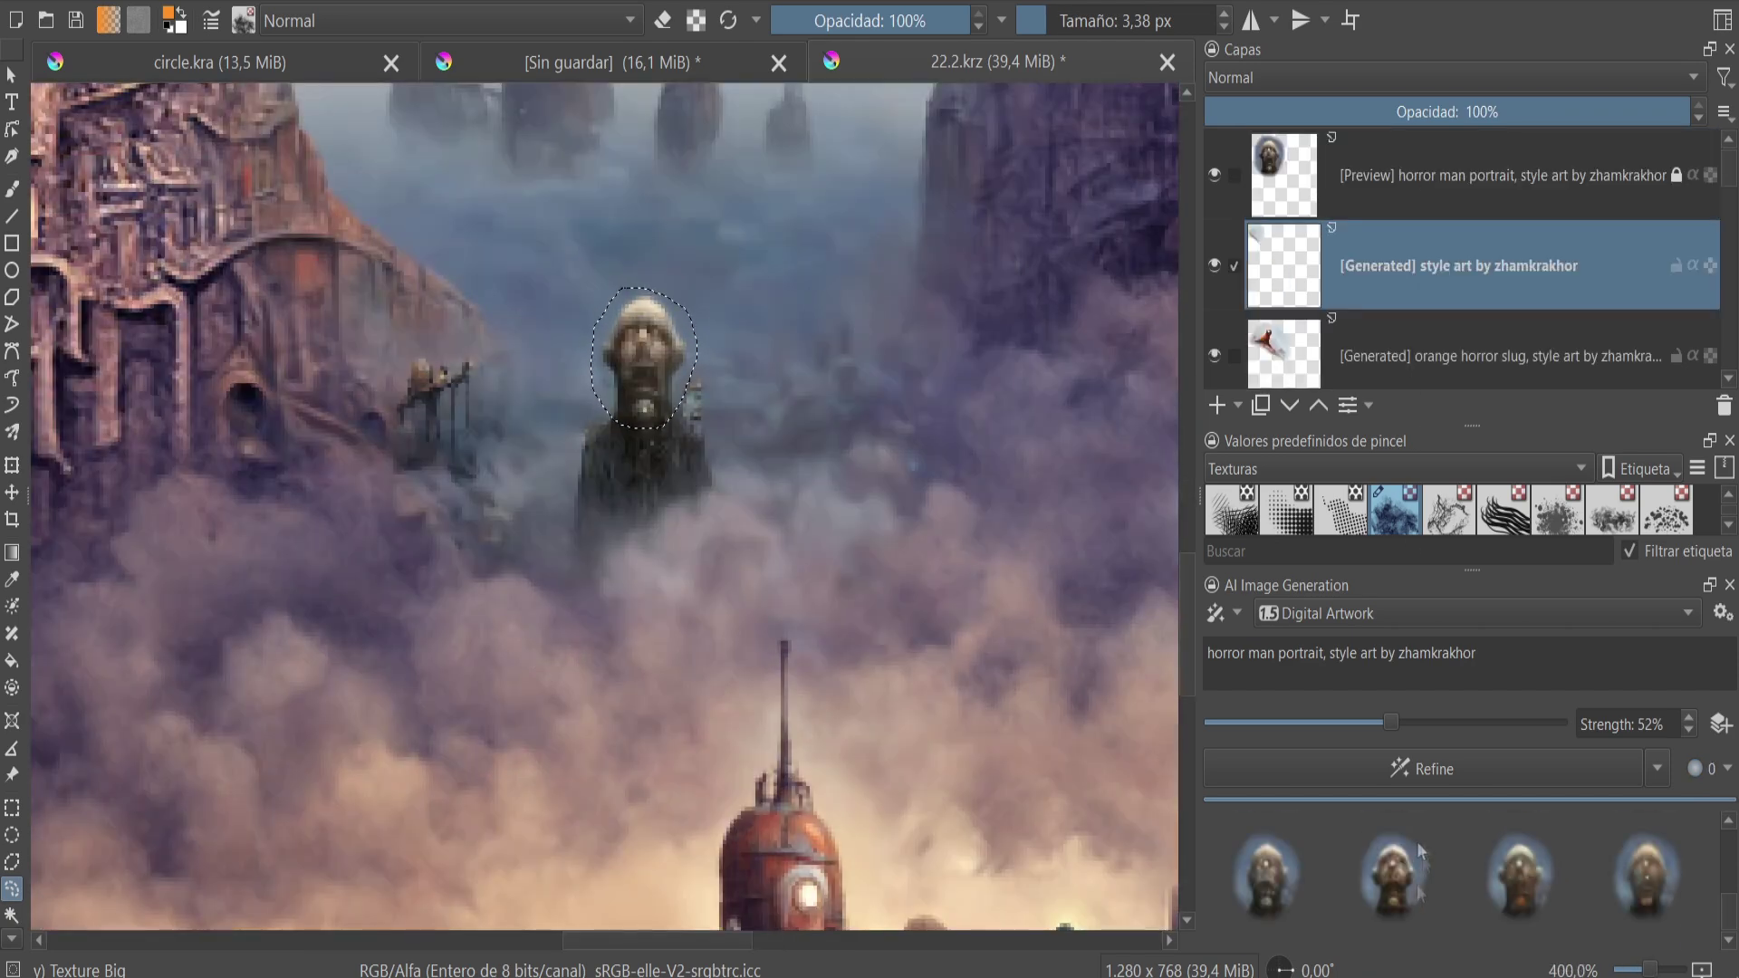
click(1390, 900)
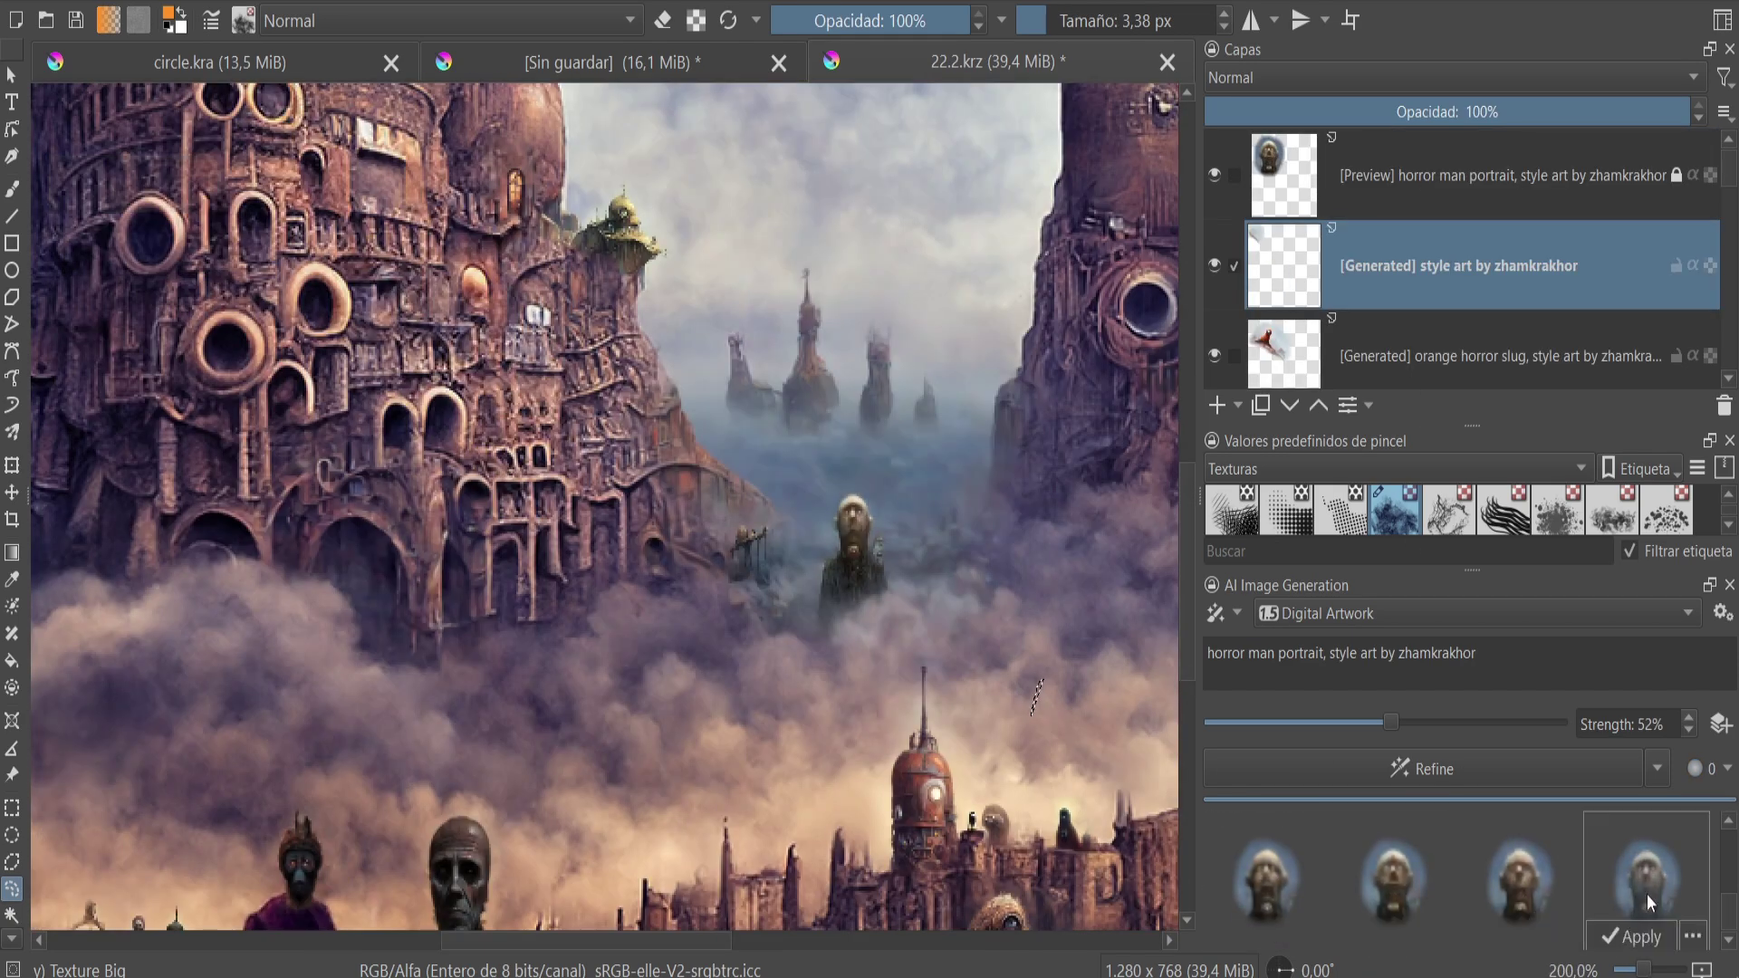
click(1250, 936)
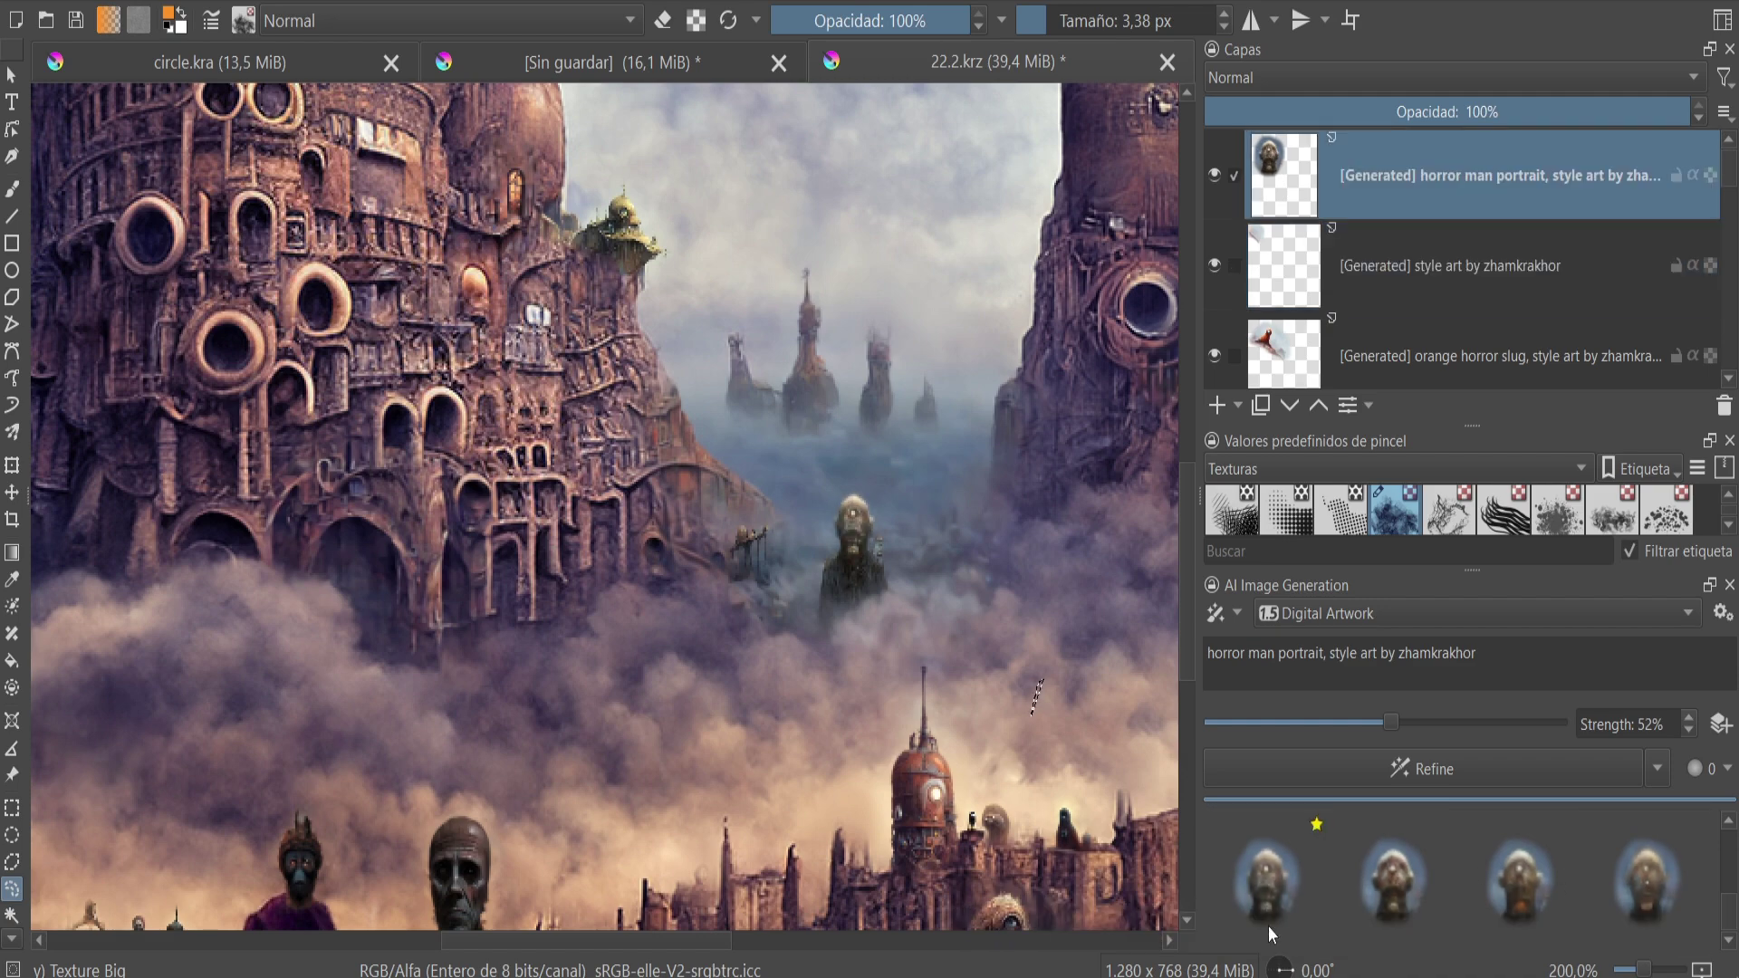
- Lasso the figure's head and generate fresh refined portrait variants
scroll(931, 648, up, 5)
drag(841, 426, 892, 645)
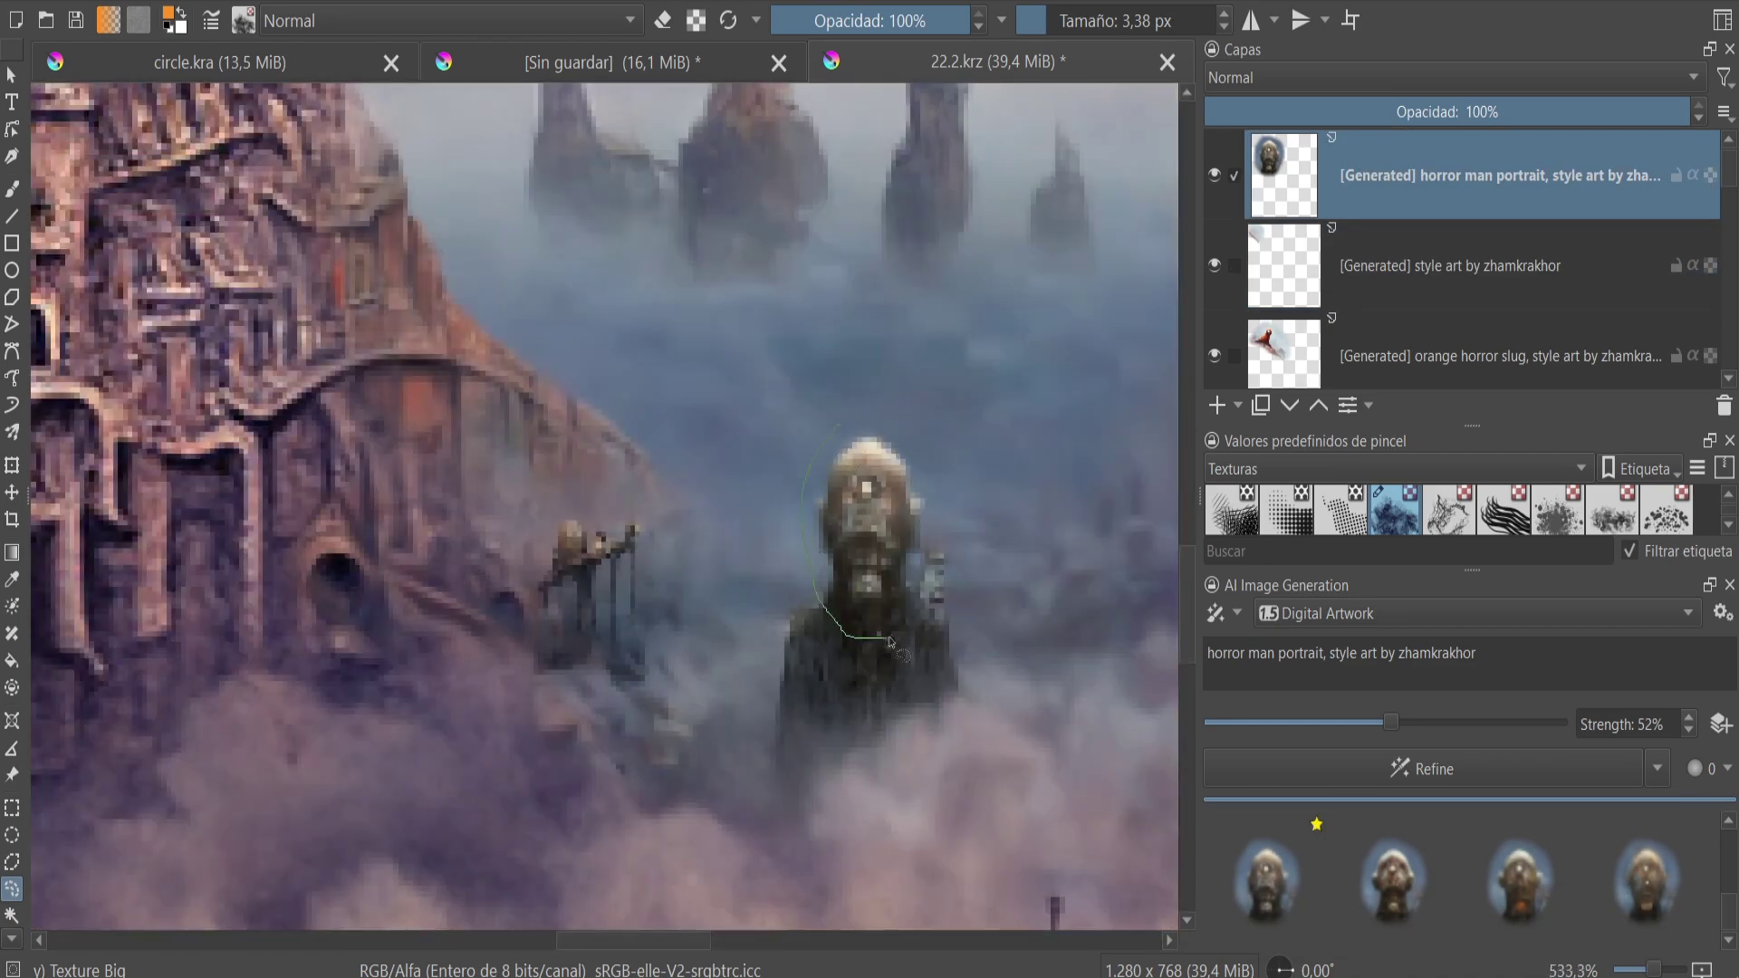
key(ctrl+Return)
scroll(769, 640, down, 5)
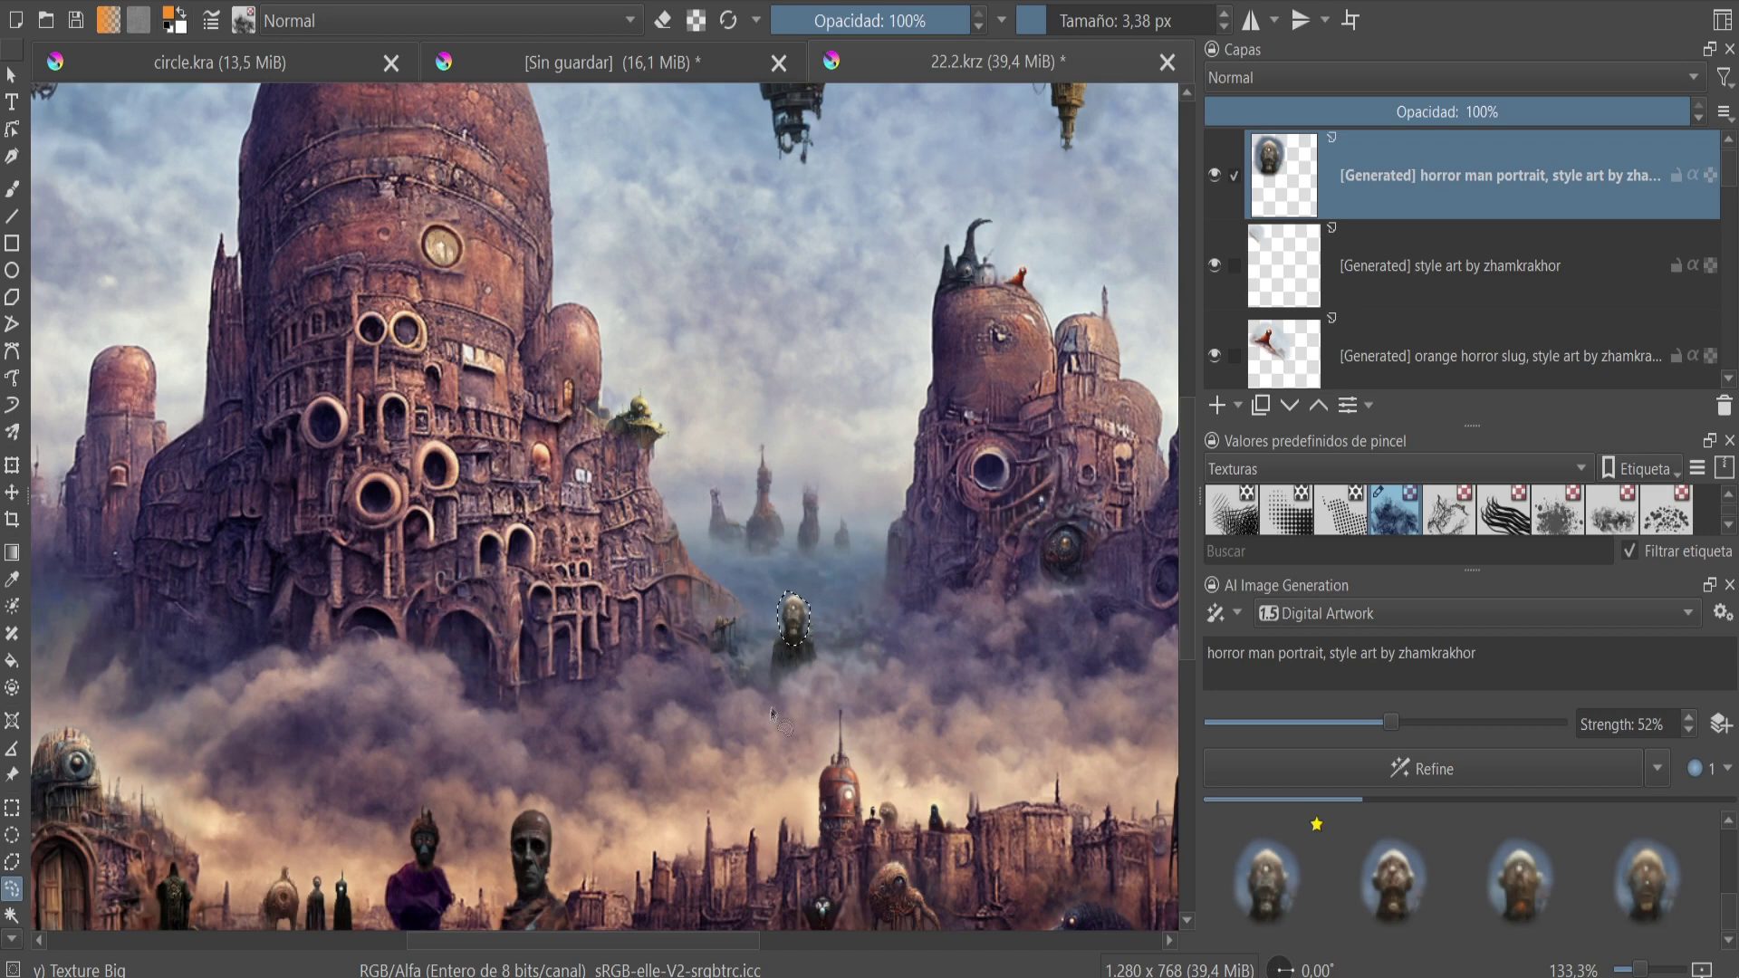
scroll(795, 718, down, 1)
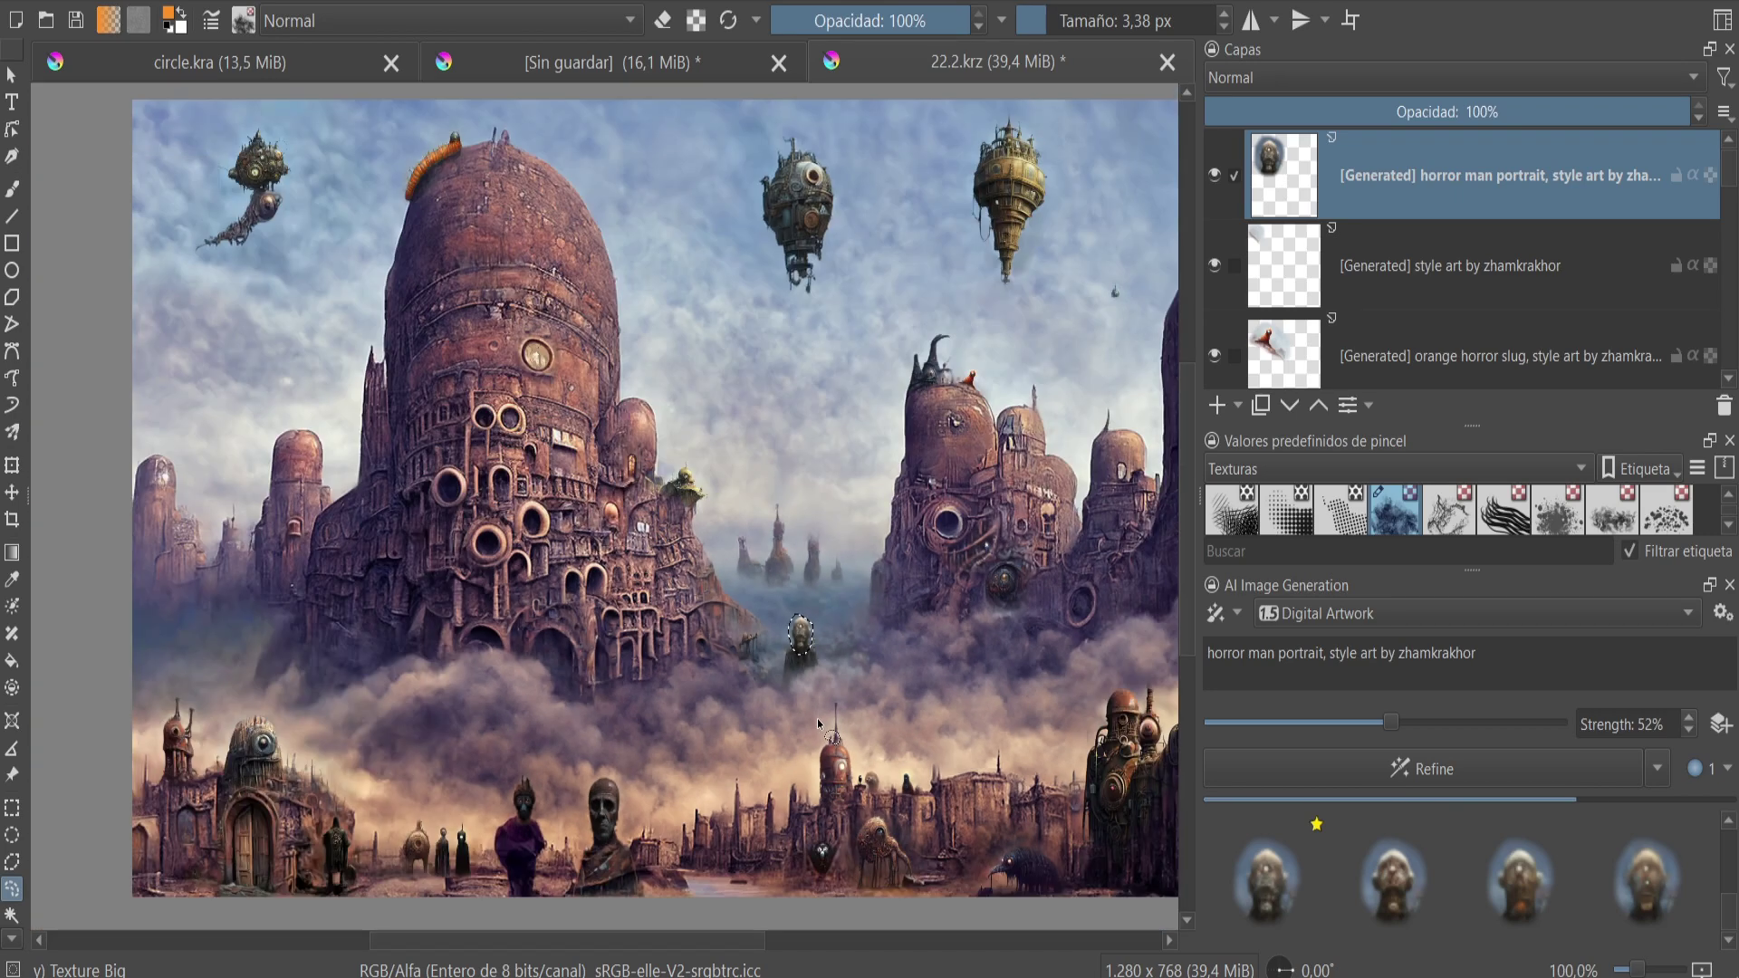
scroll(818, 723, down, 1)
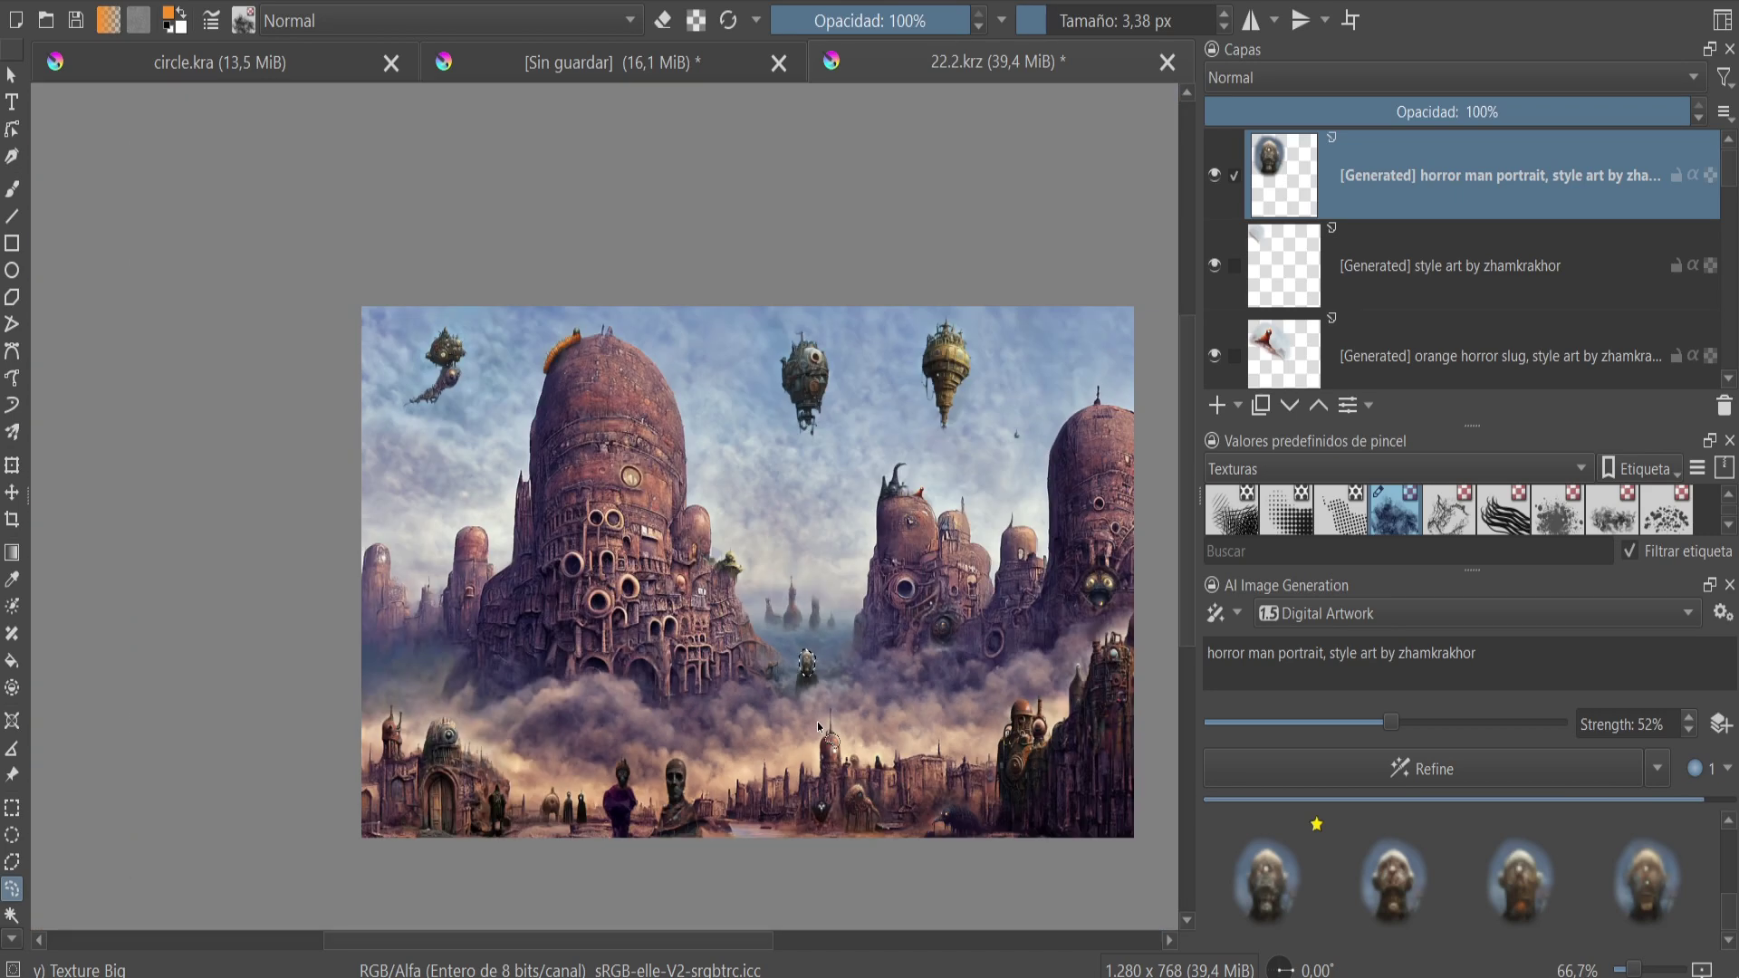
scroll(818, 726, up, 4)
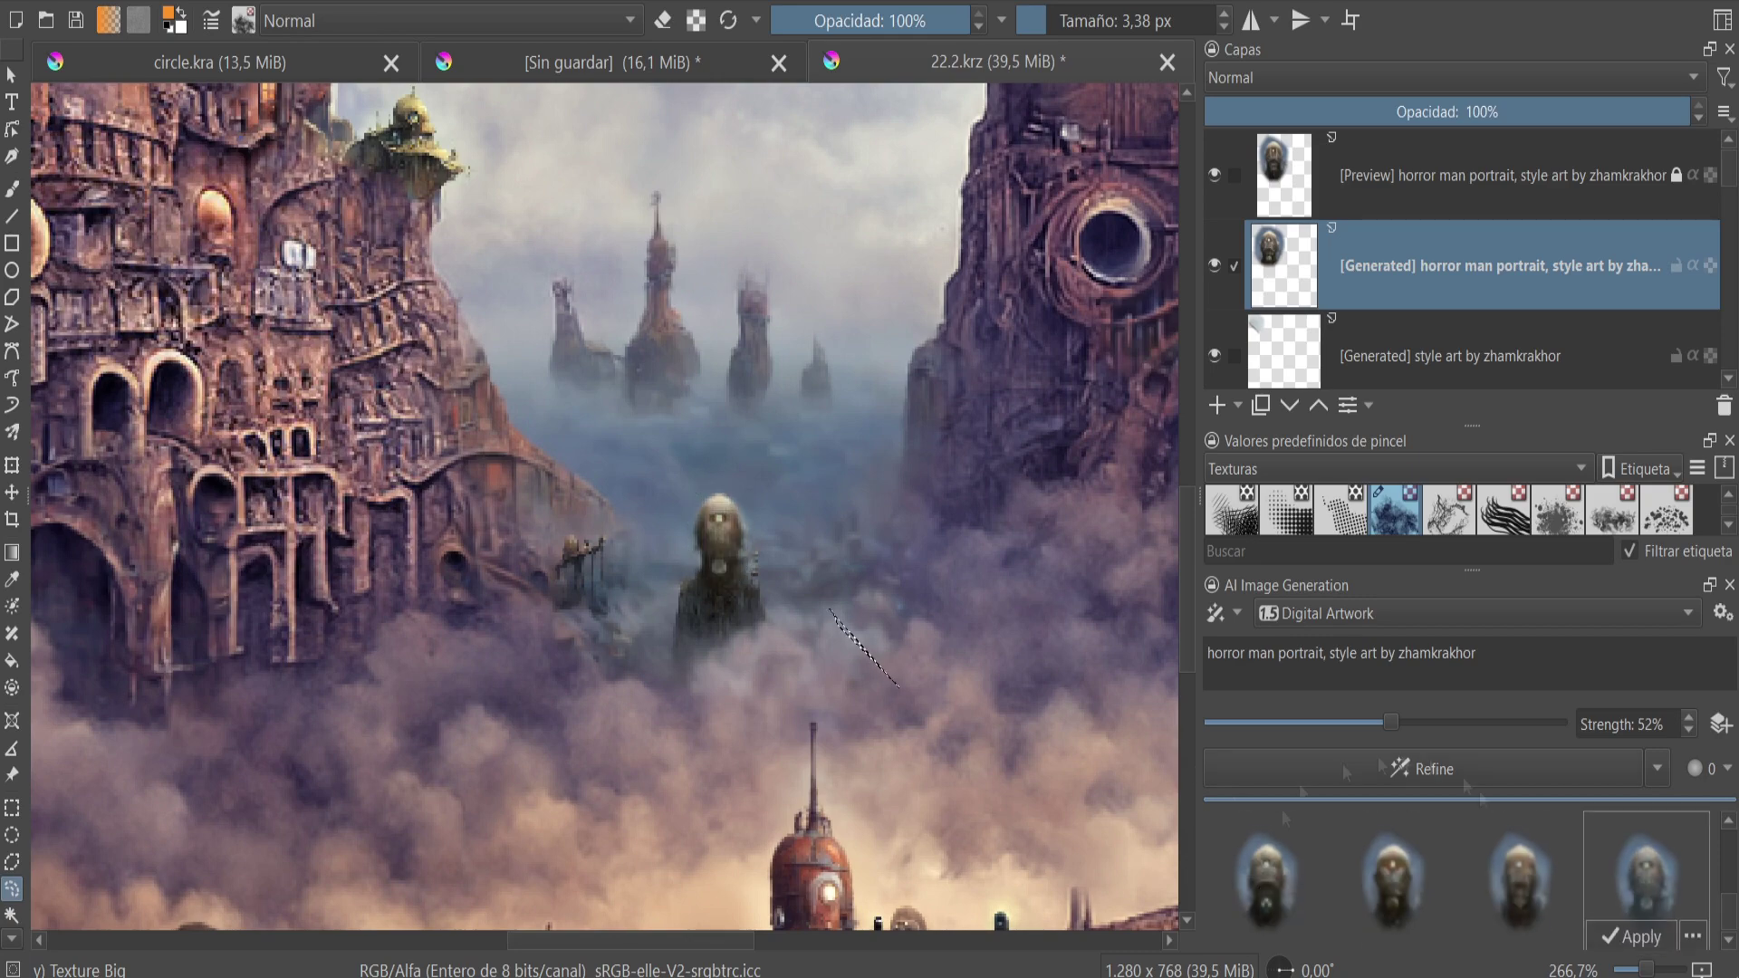
- Preview the fourth generated result and compare the painting with and without it
scroll(931, 720, down, 1)
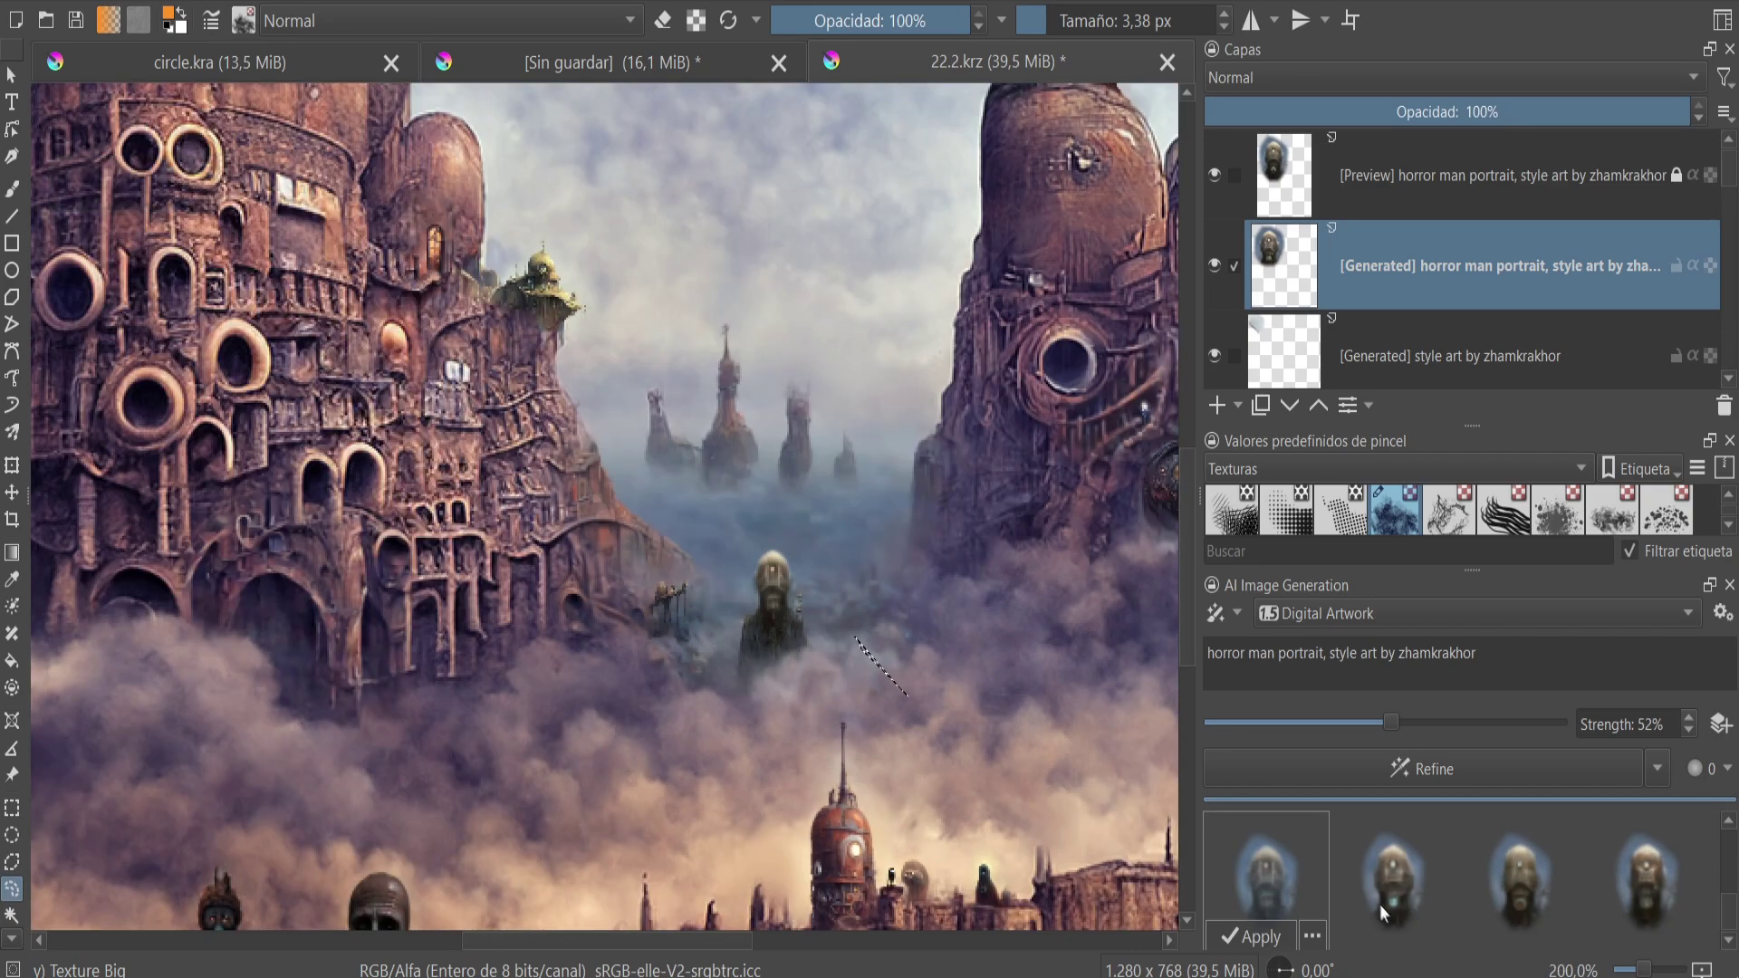
click(1647, 879)
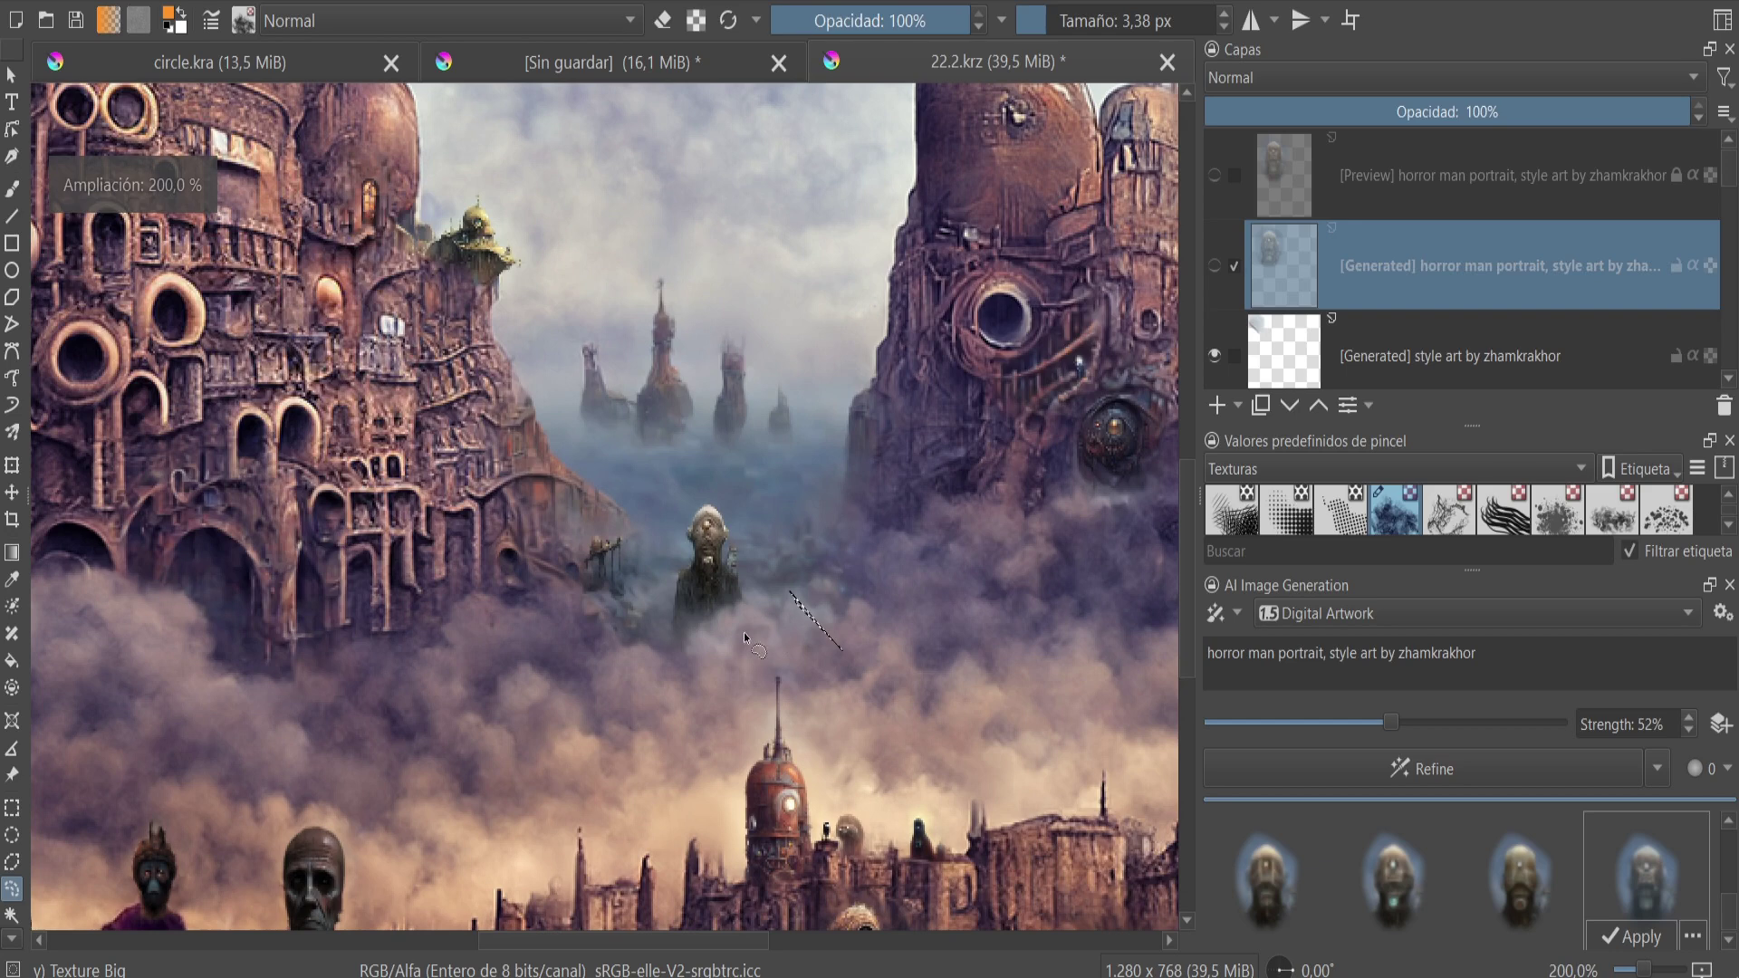
scroll(816, 621, up, 2)
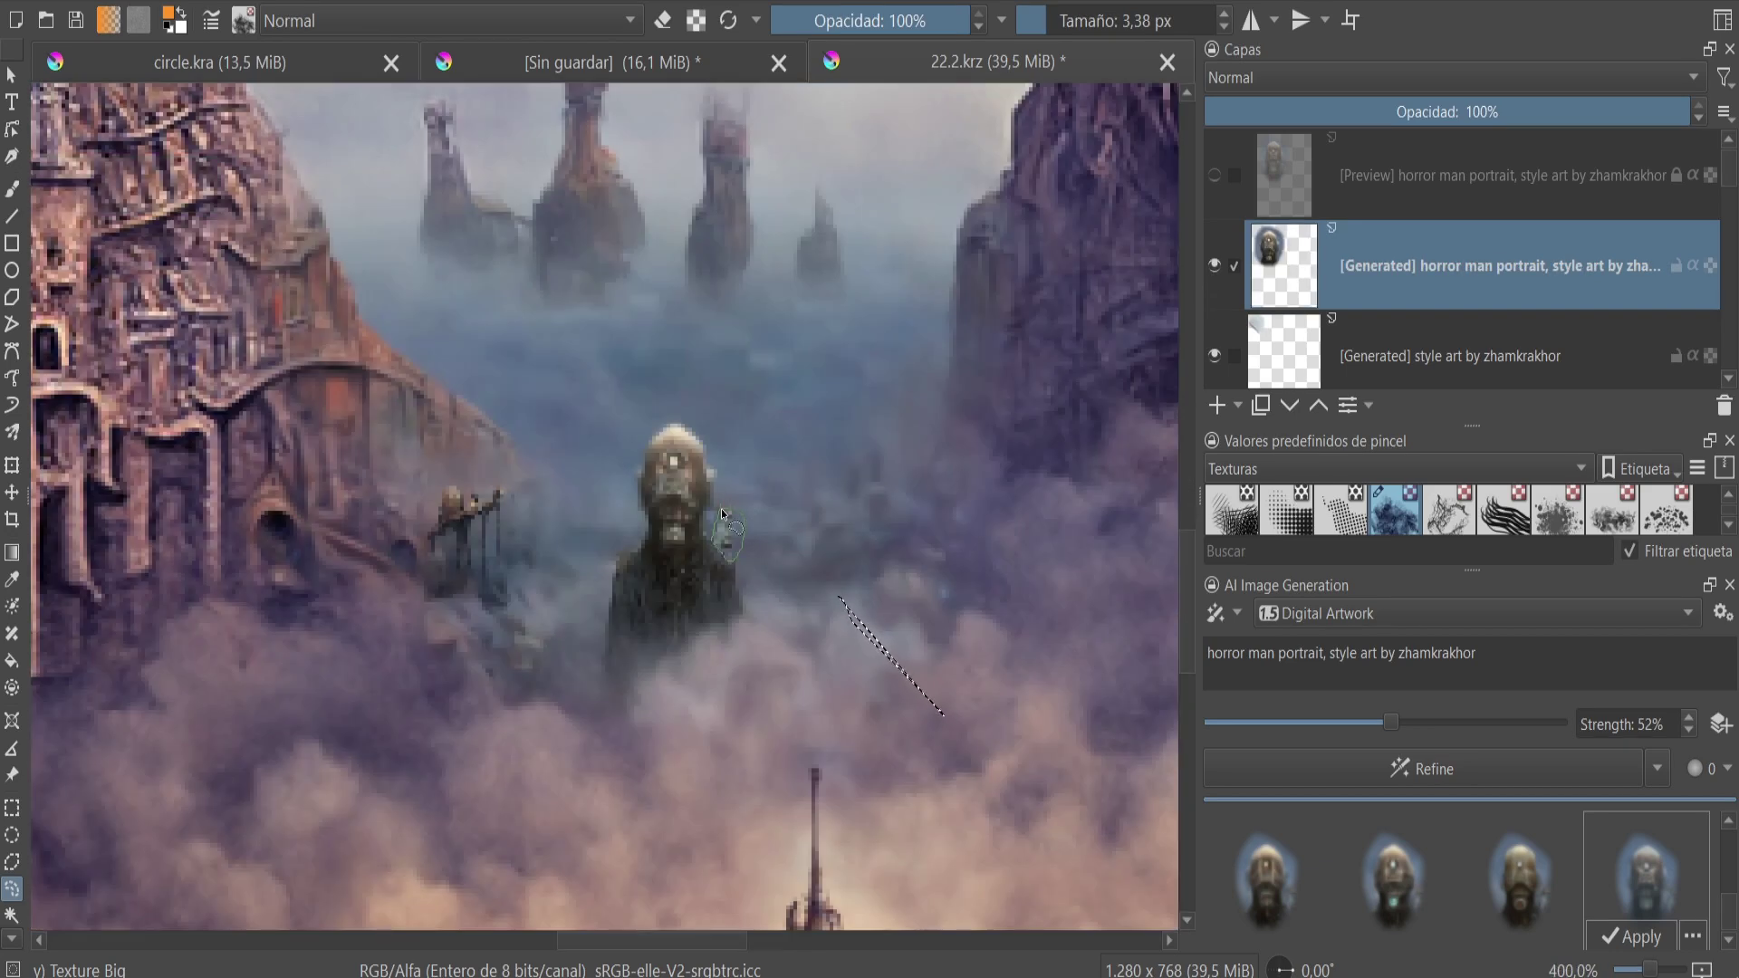
click(1214, 266)
- Delete 'horror man portrait' from the prompt, refine the misty figure, and apply the result
drag(1331, 652, 1208, 653)
key(BackSpace)
click(1319, 757)
scroll(714, 704, up, 1)
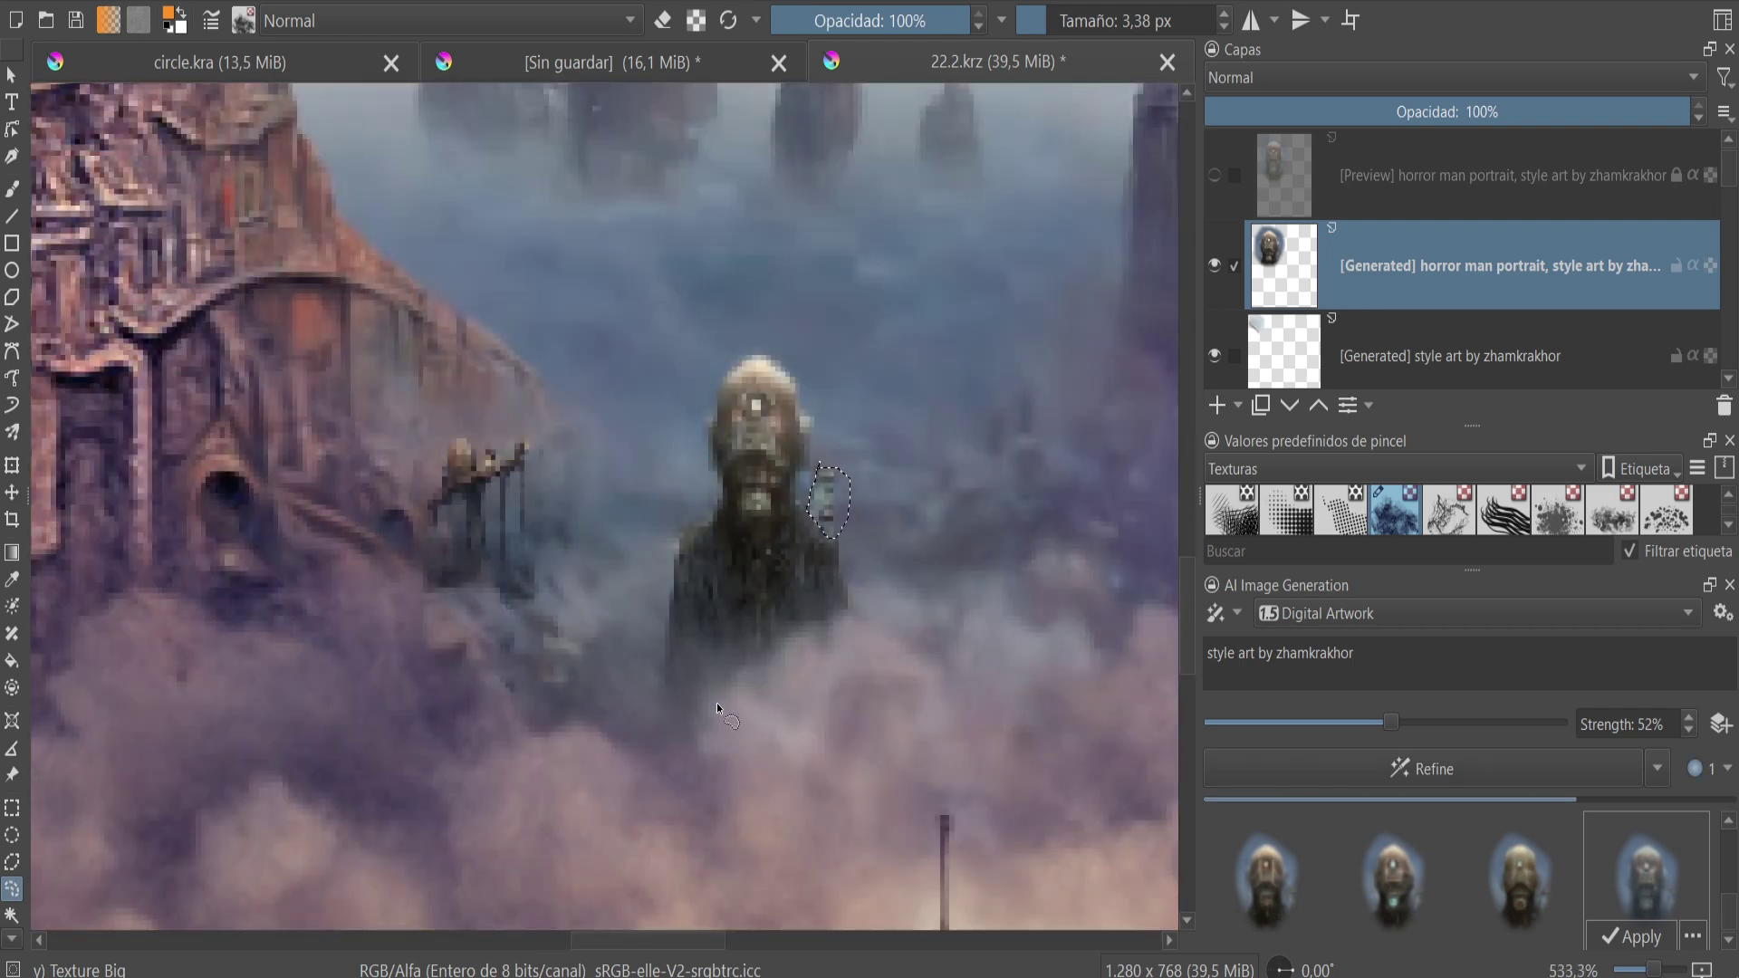
scroll(789, 552, down, 4)
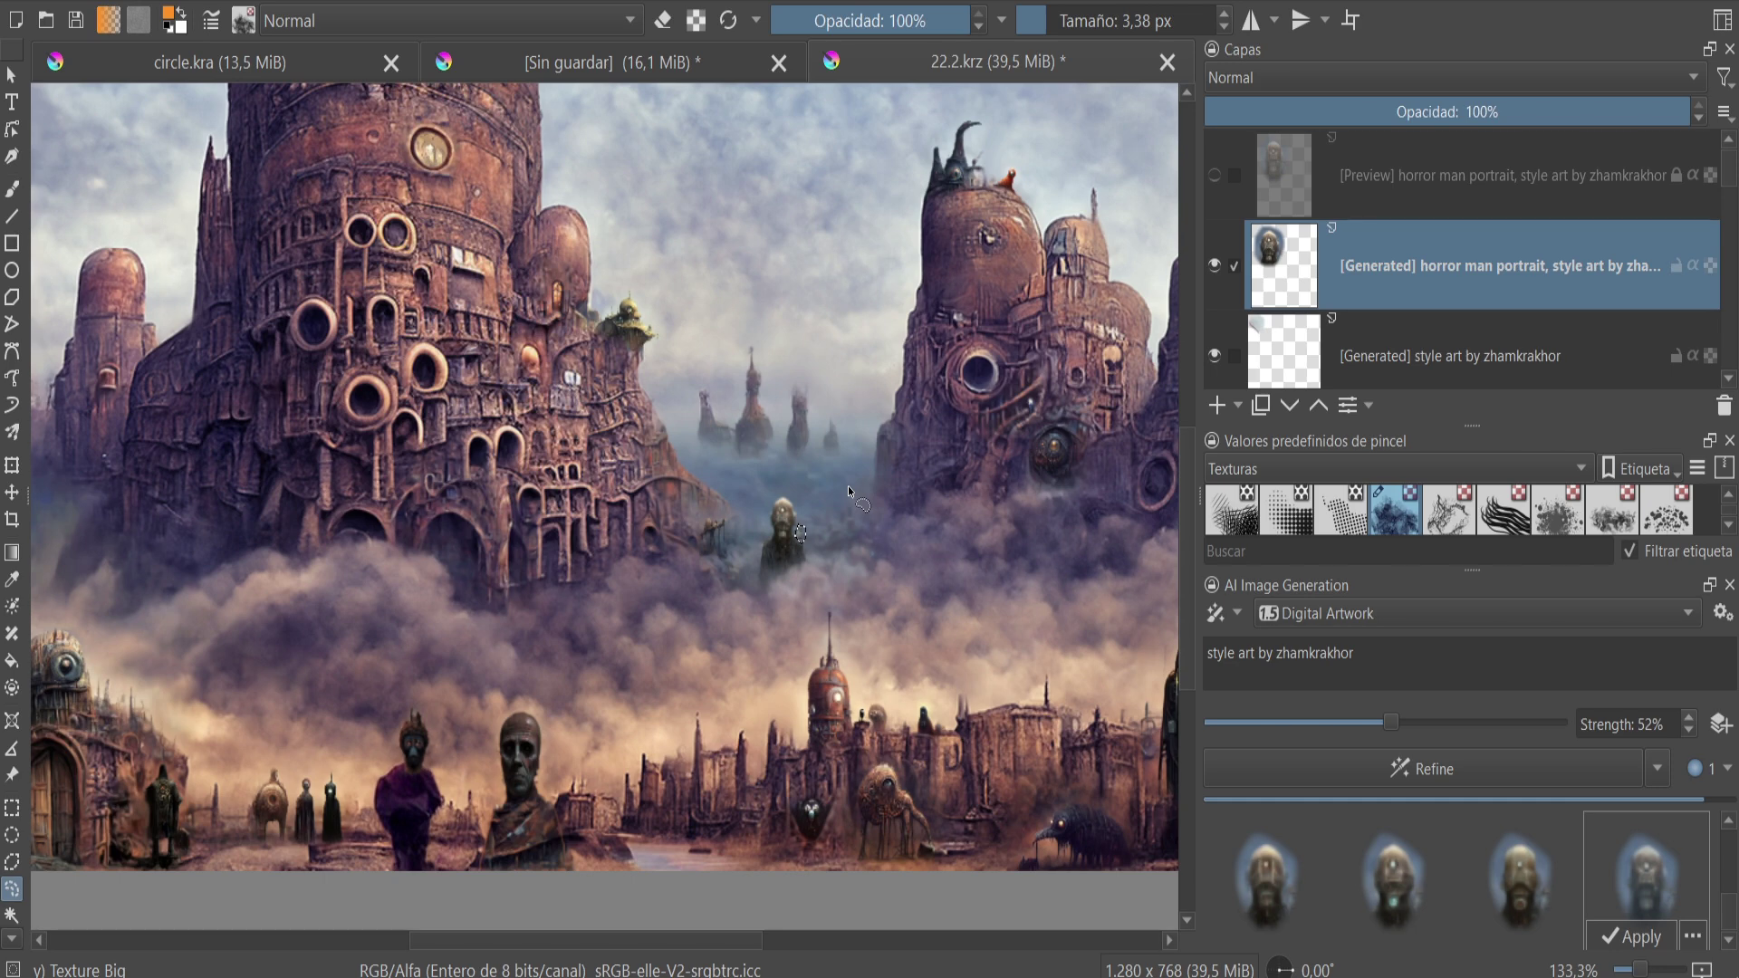
scroll(848, 485, up, 4)
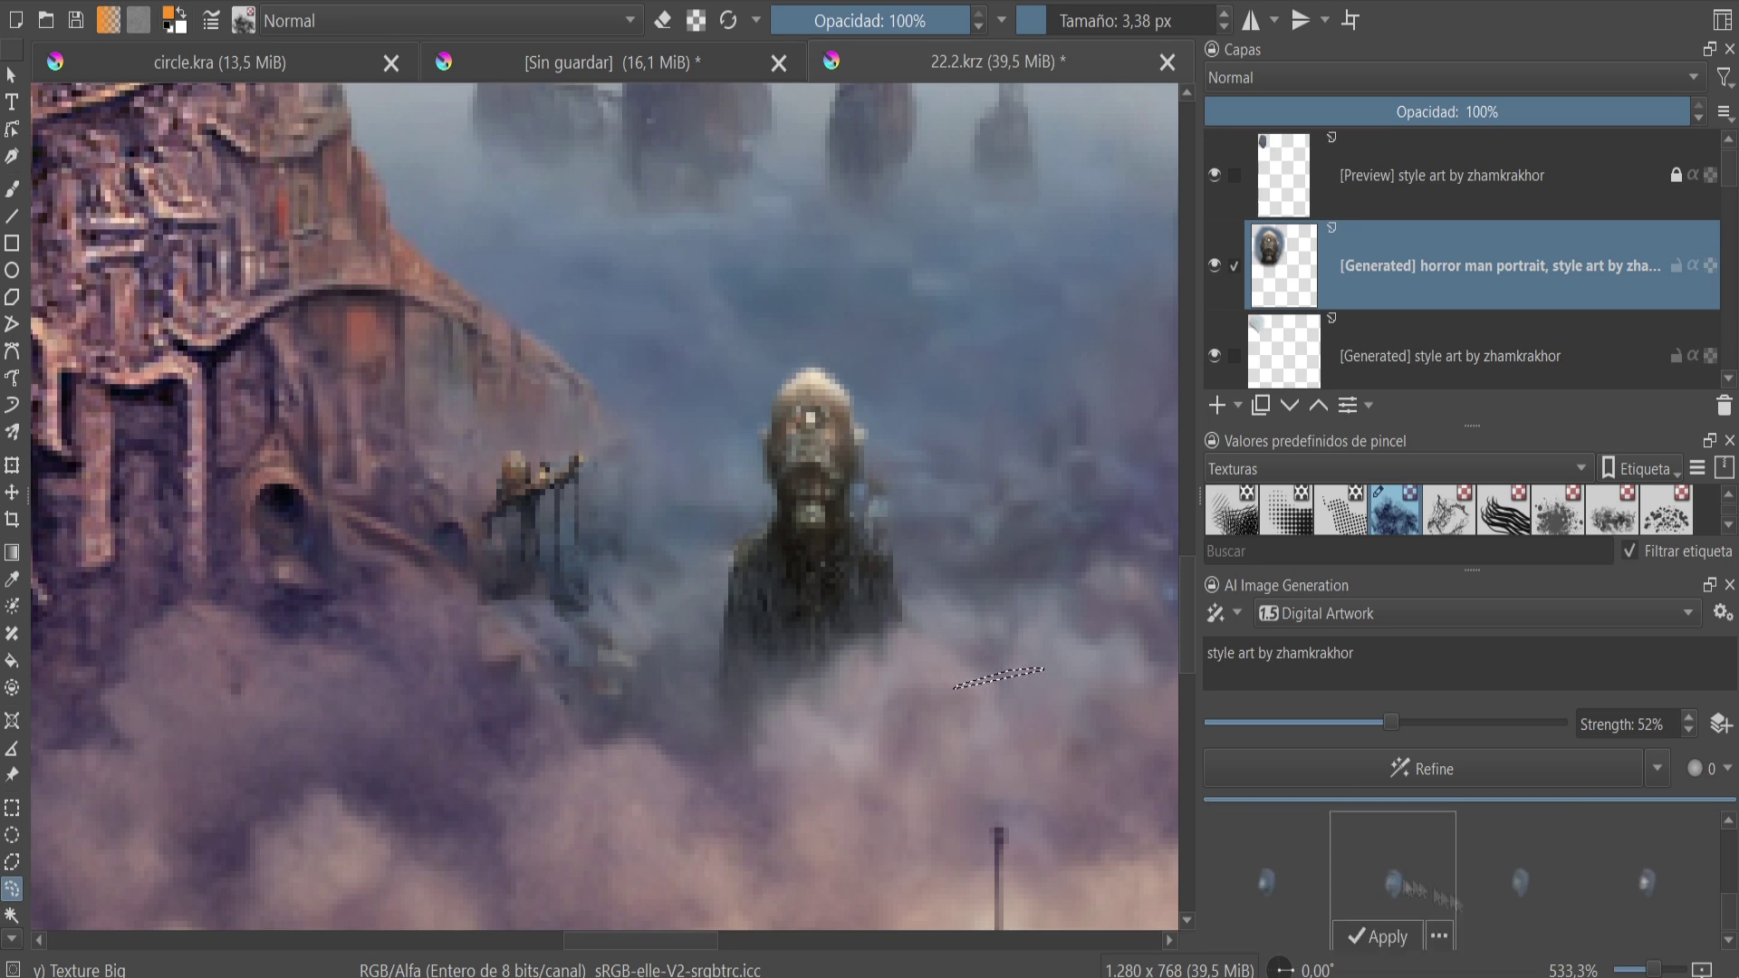
click(1215, 175)
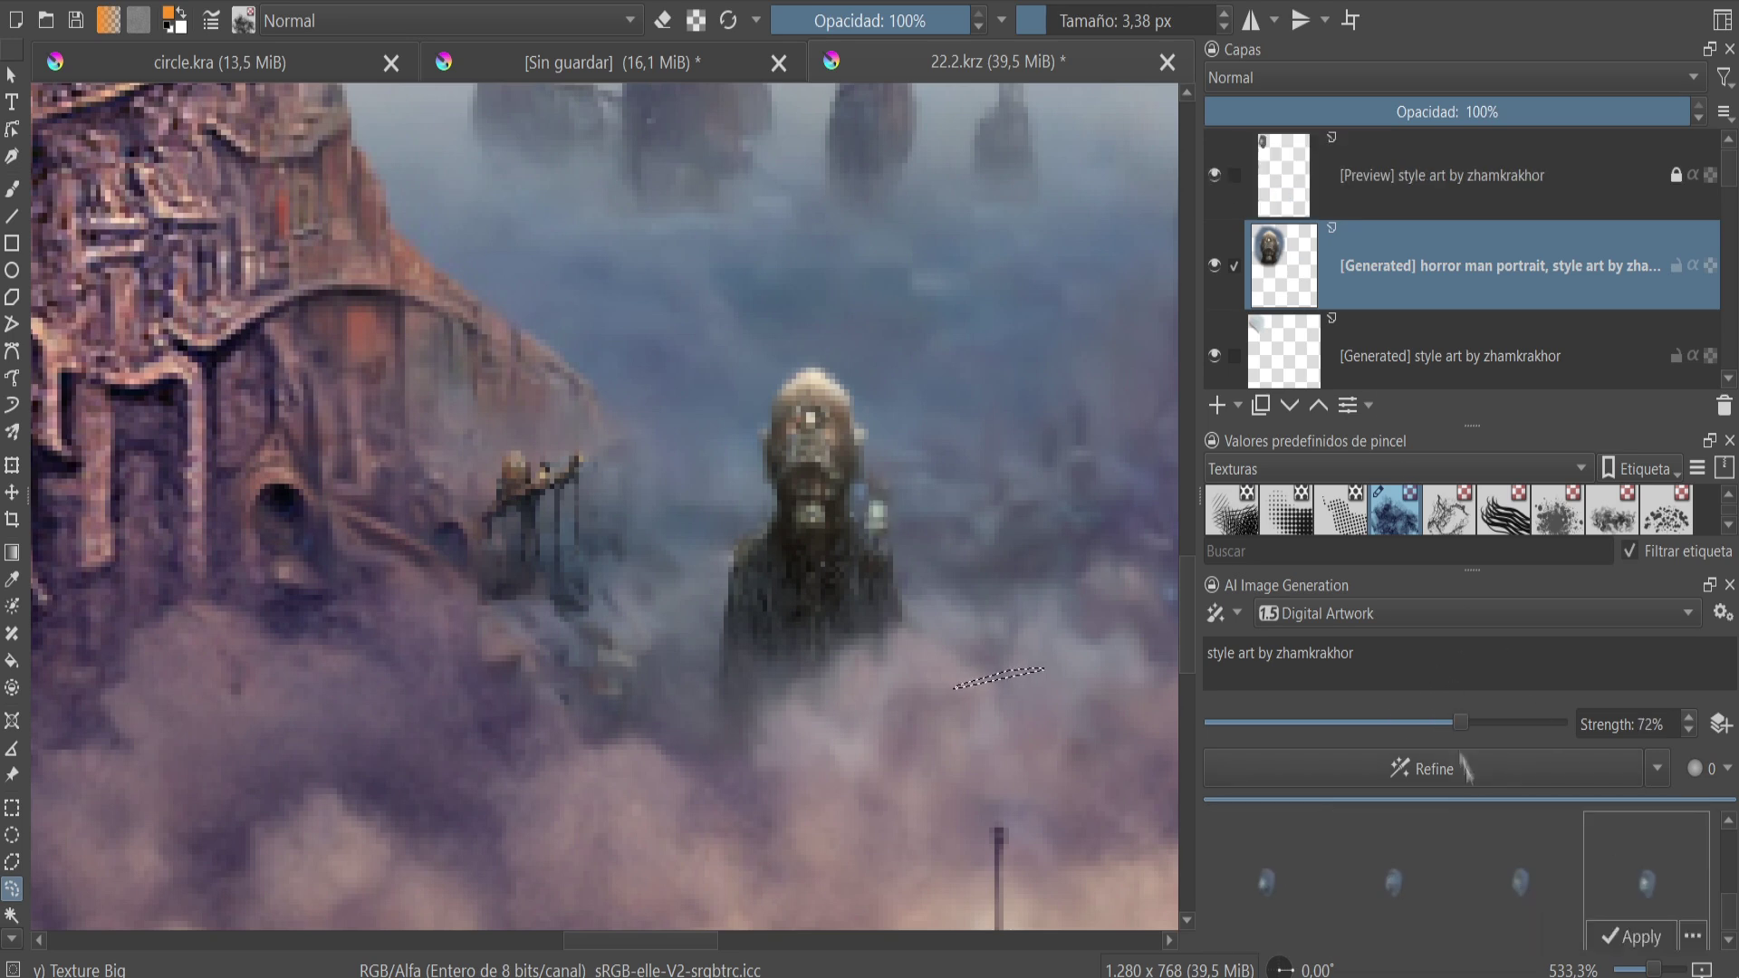
click(1626, 933)
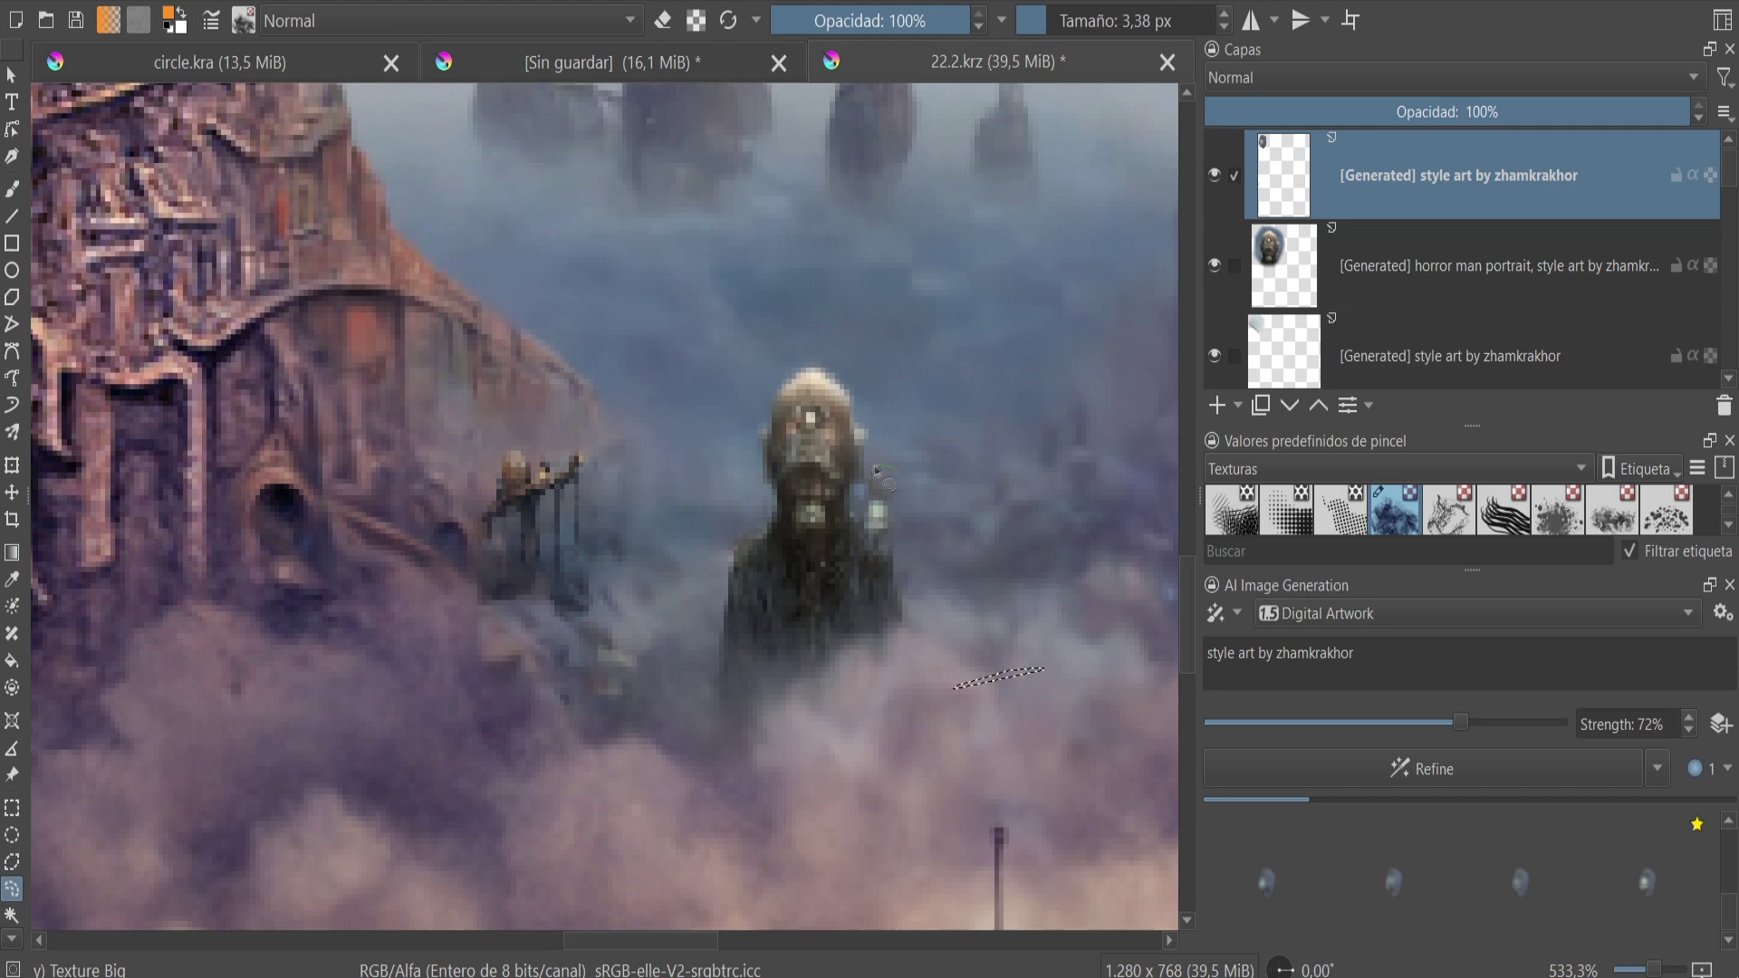
- Prepend 'light,' to the prompt, apply the glowing-light result, and outline the distant spires
scroll(976, 476, down, 5)
scroll(849, 616, up, 3)
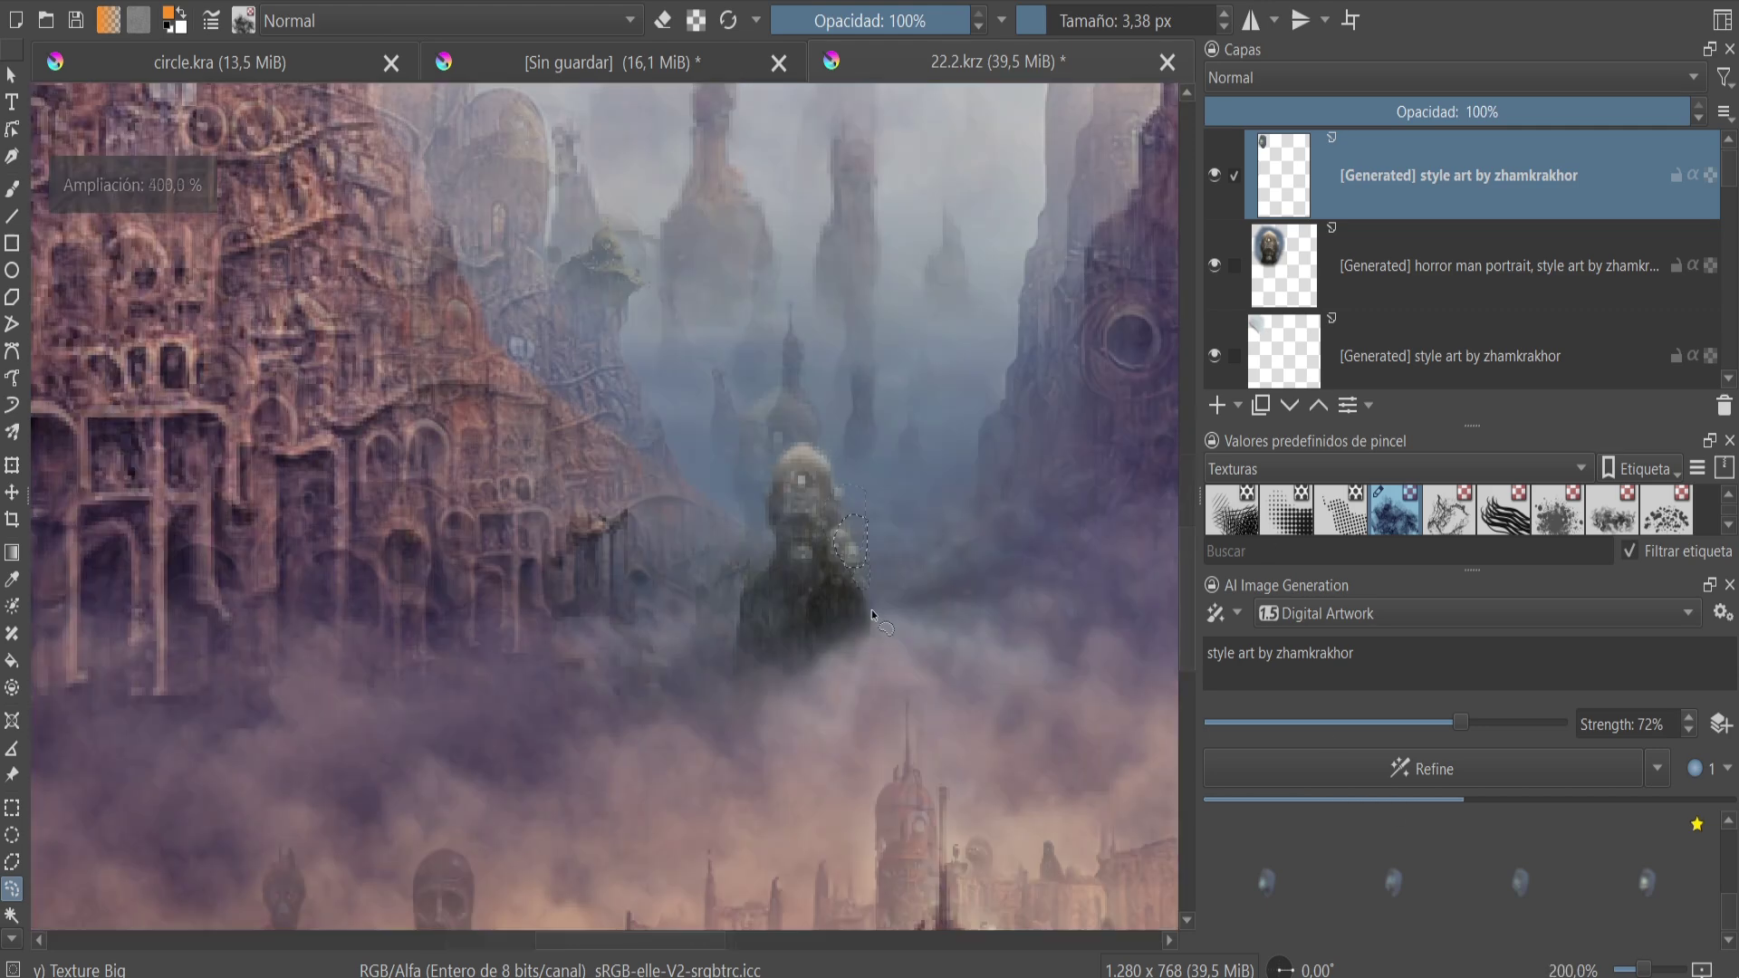
scroll(849, 616, up, 2)
text(light,)
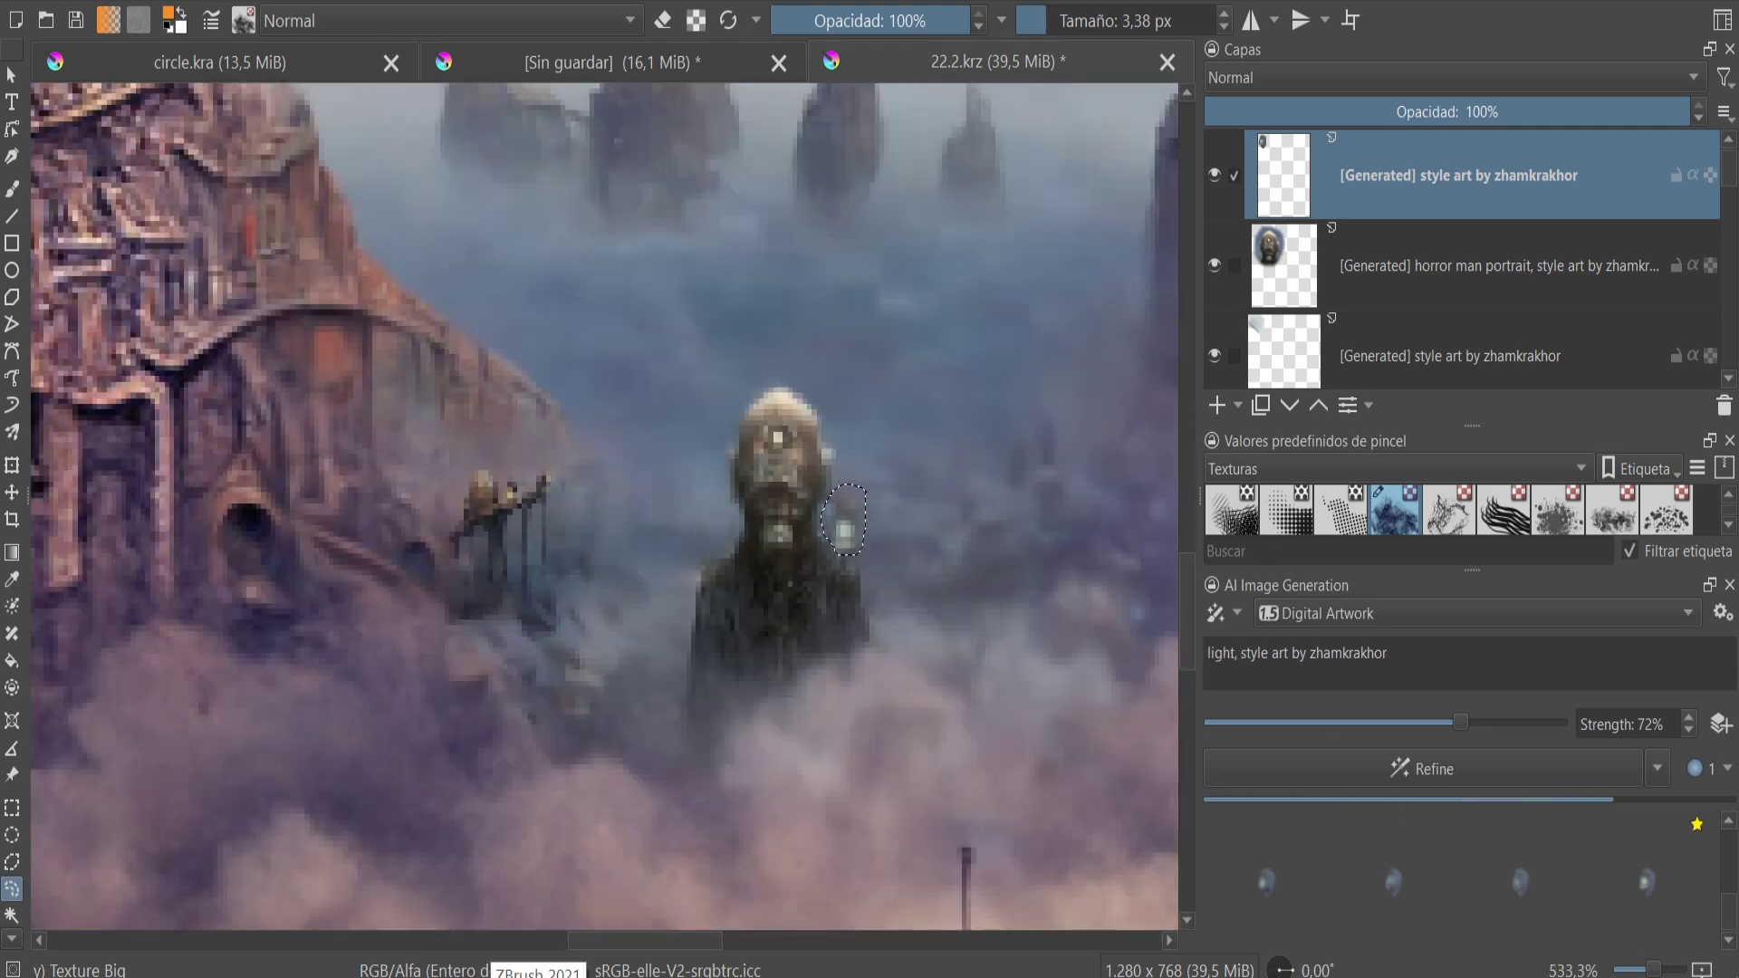
scroll(896, 568, down, 5)
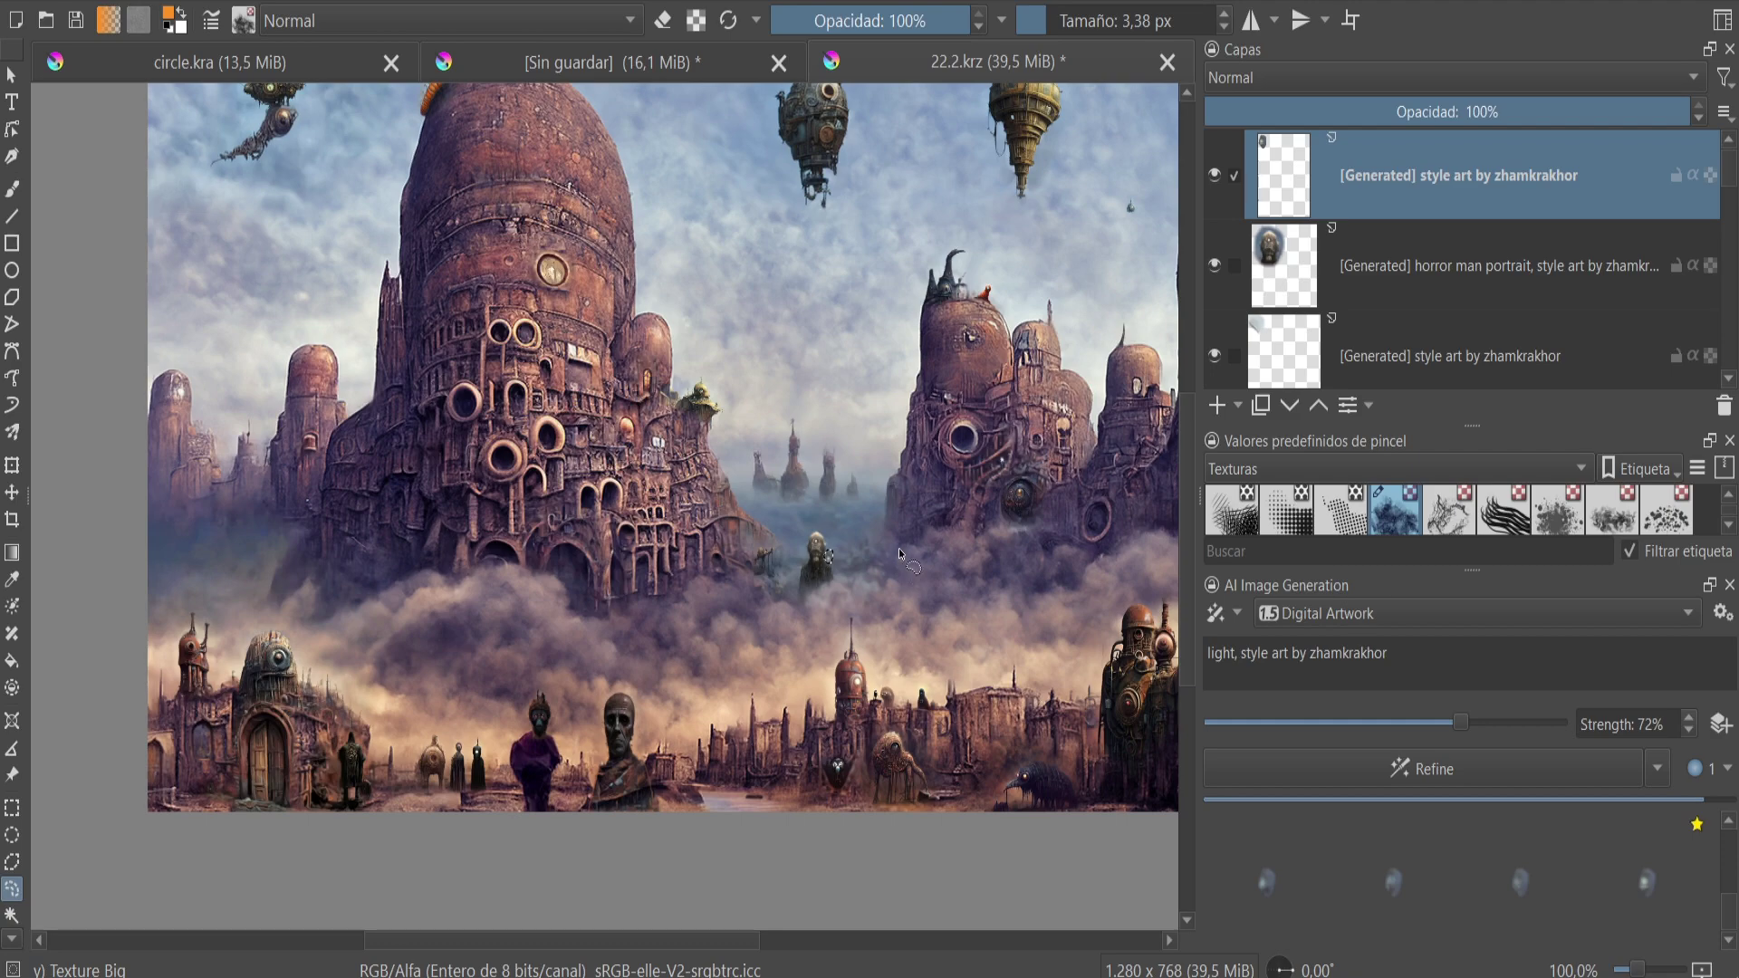
scroll(899, 554, down, 1)
scroll(870, 548, up, 3)
scroll(852, 543, up, 2)
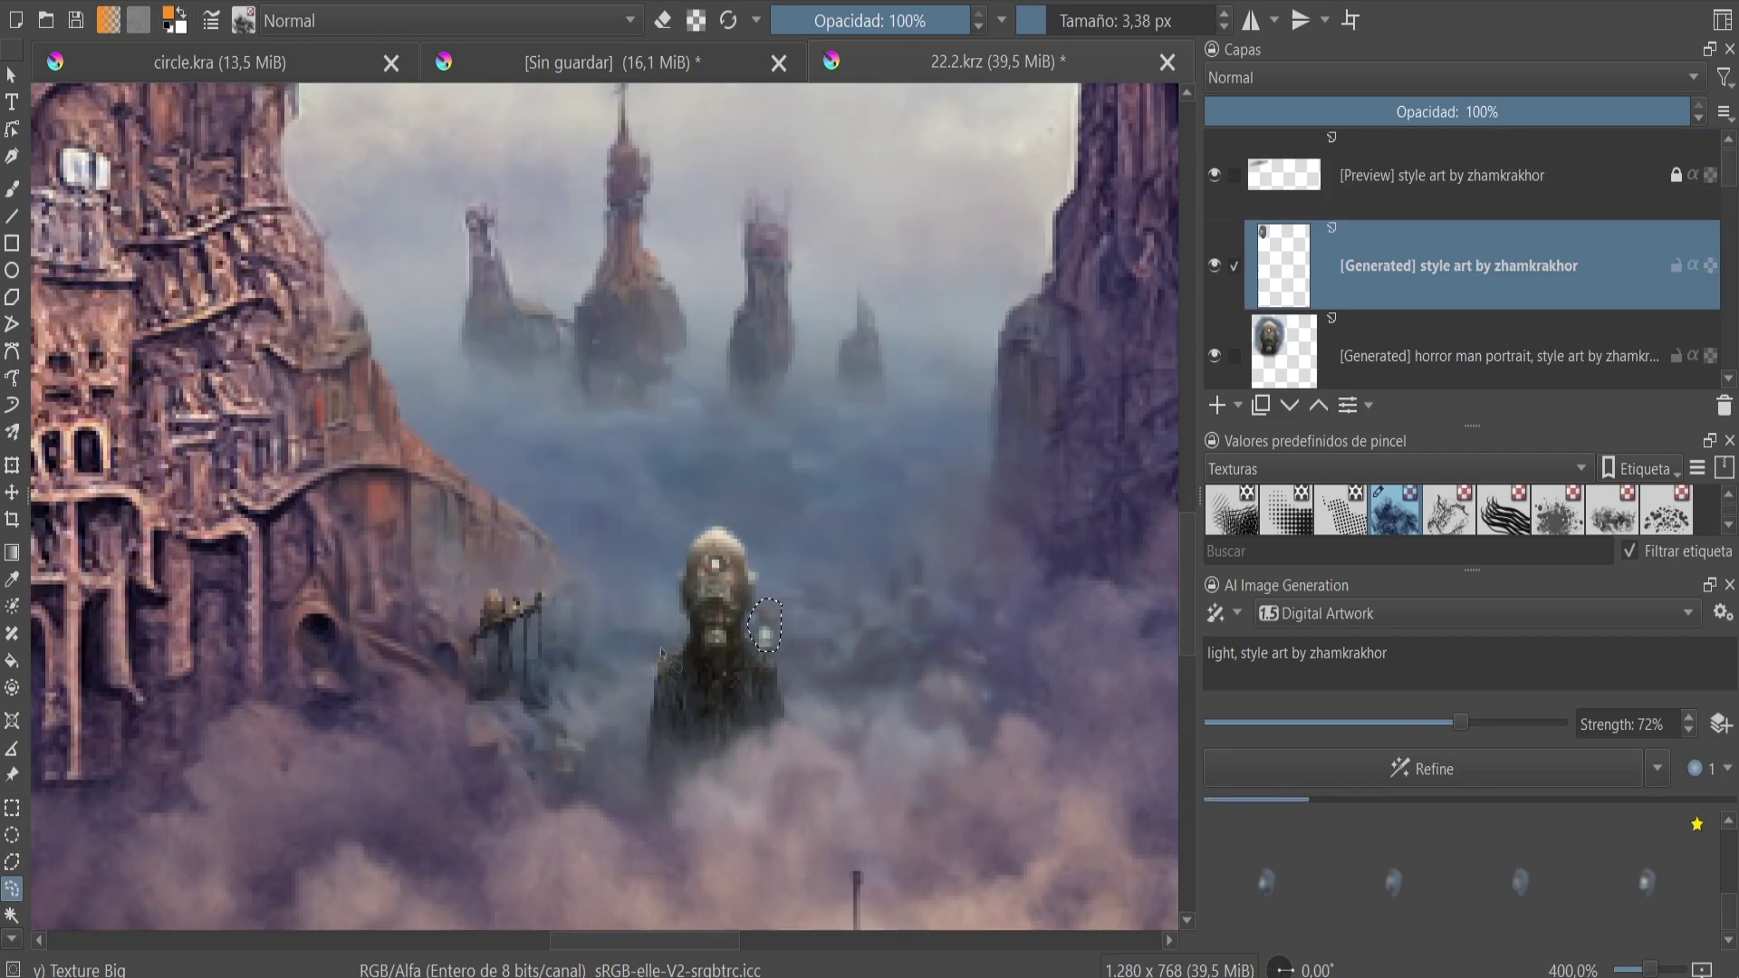
scroll(660, 650, down, 5)
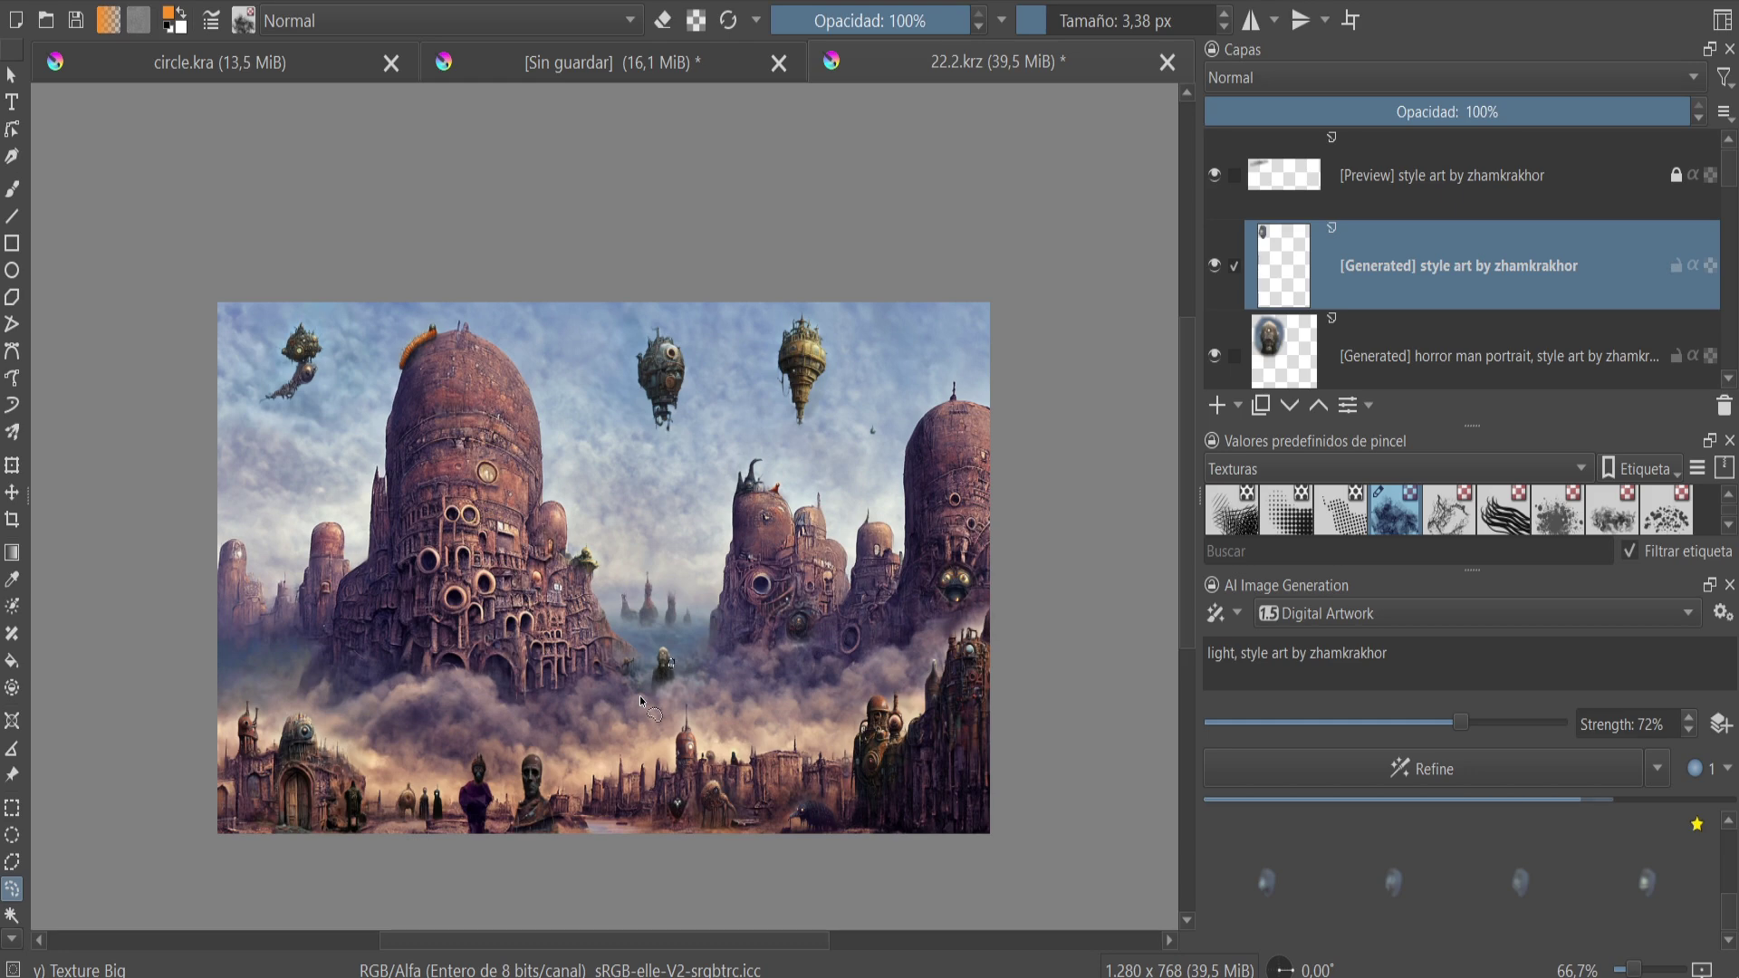
scroll(641, 700, up, 4)
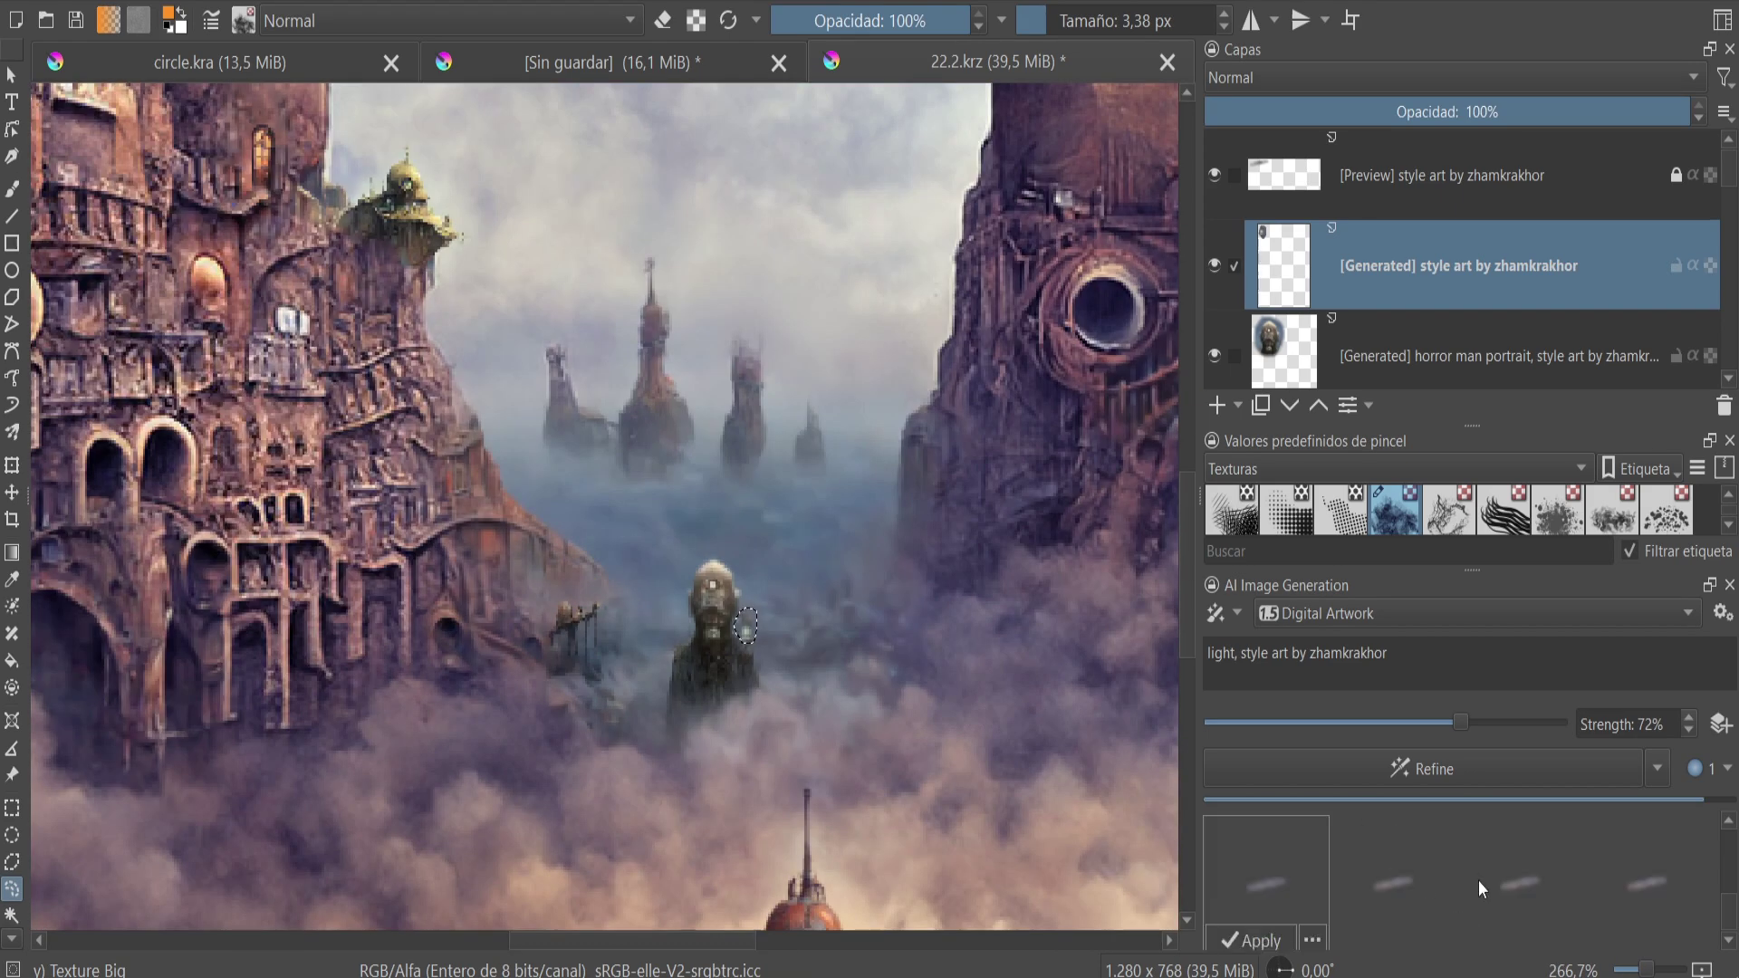
click(1394, 877)
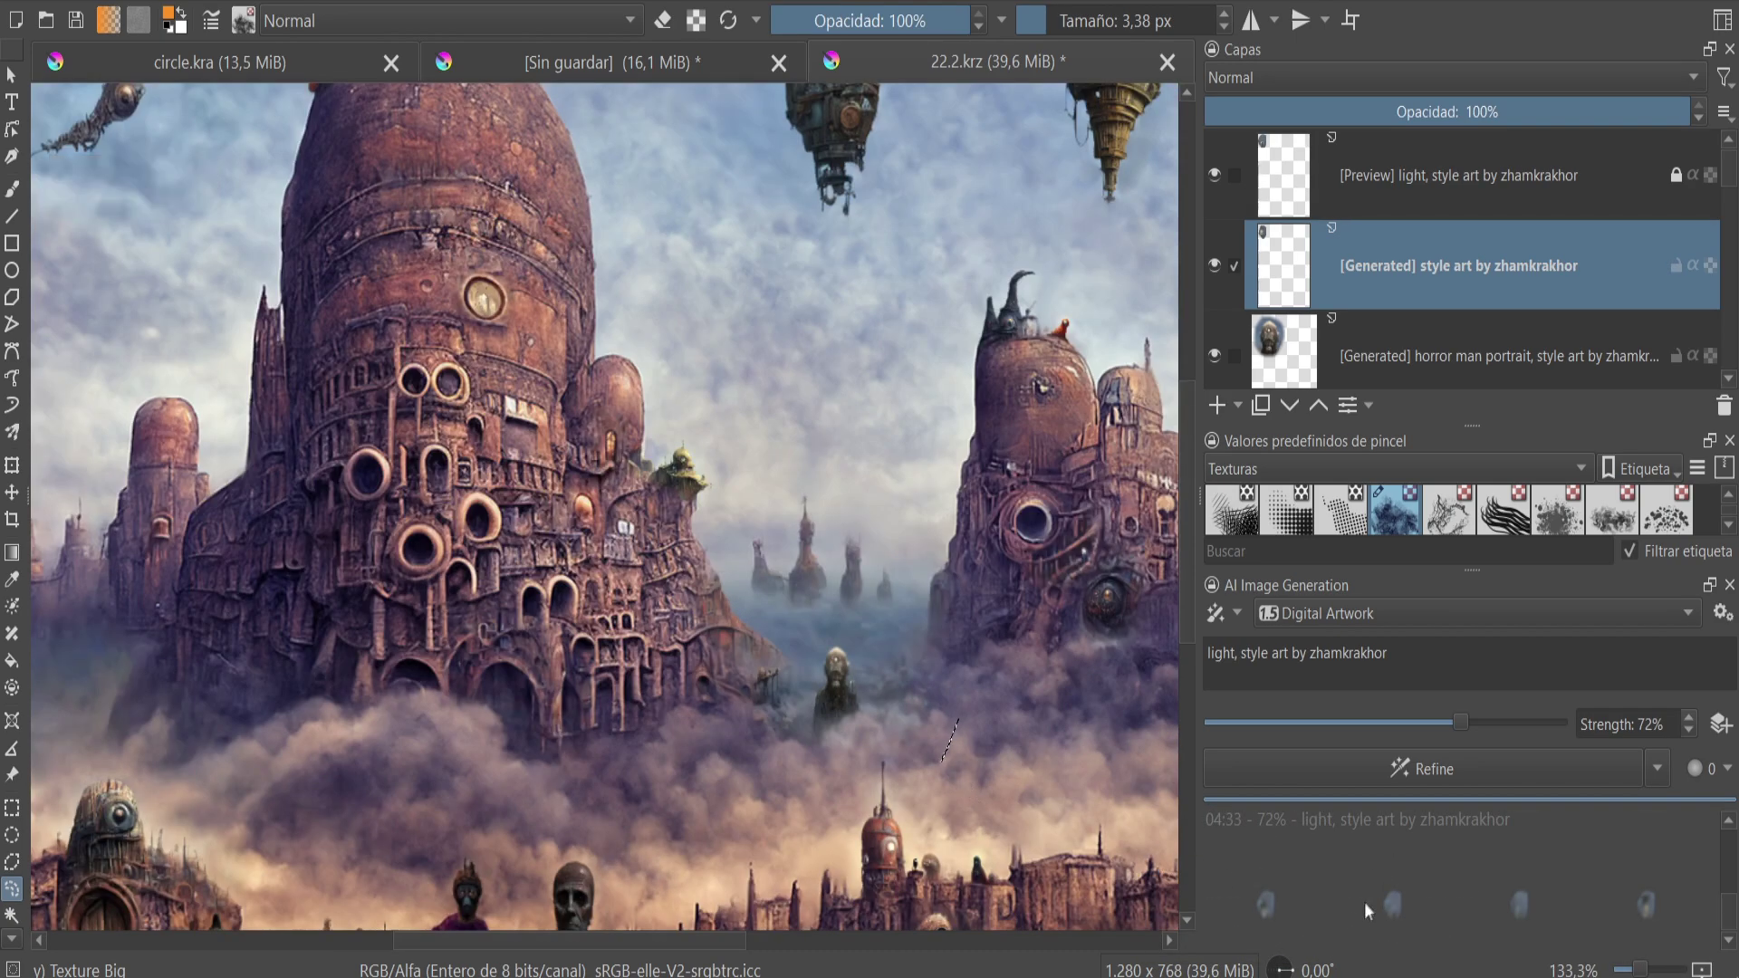
click(1368, 906)
drag(819, 473, 751, 669)
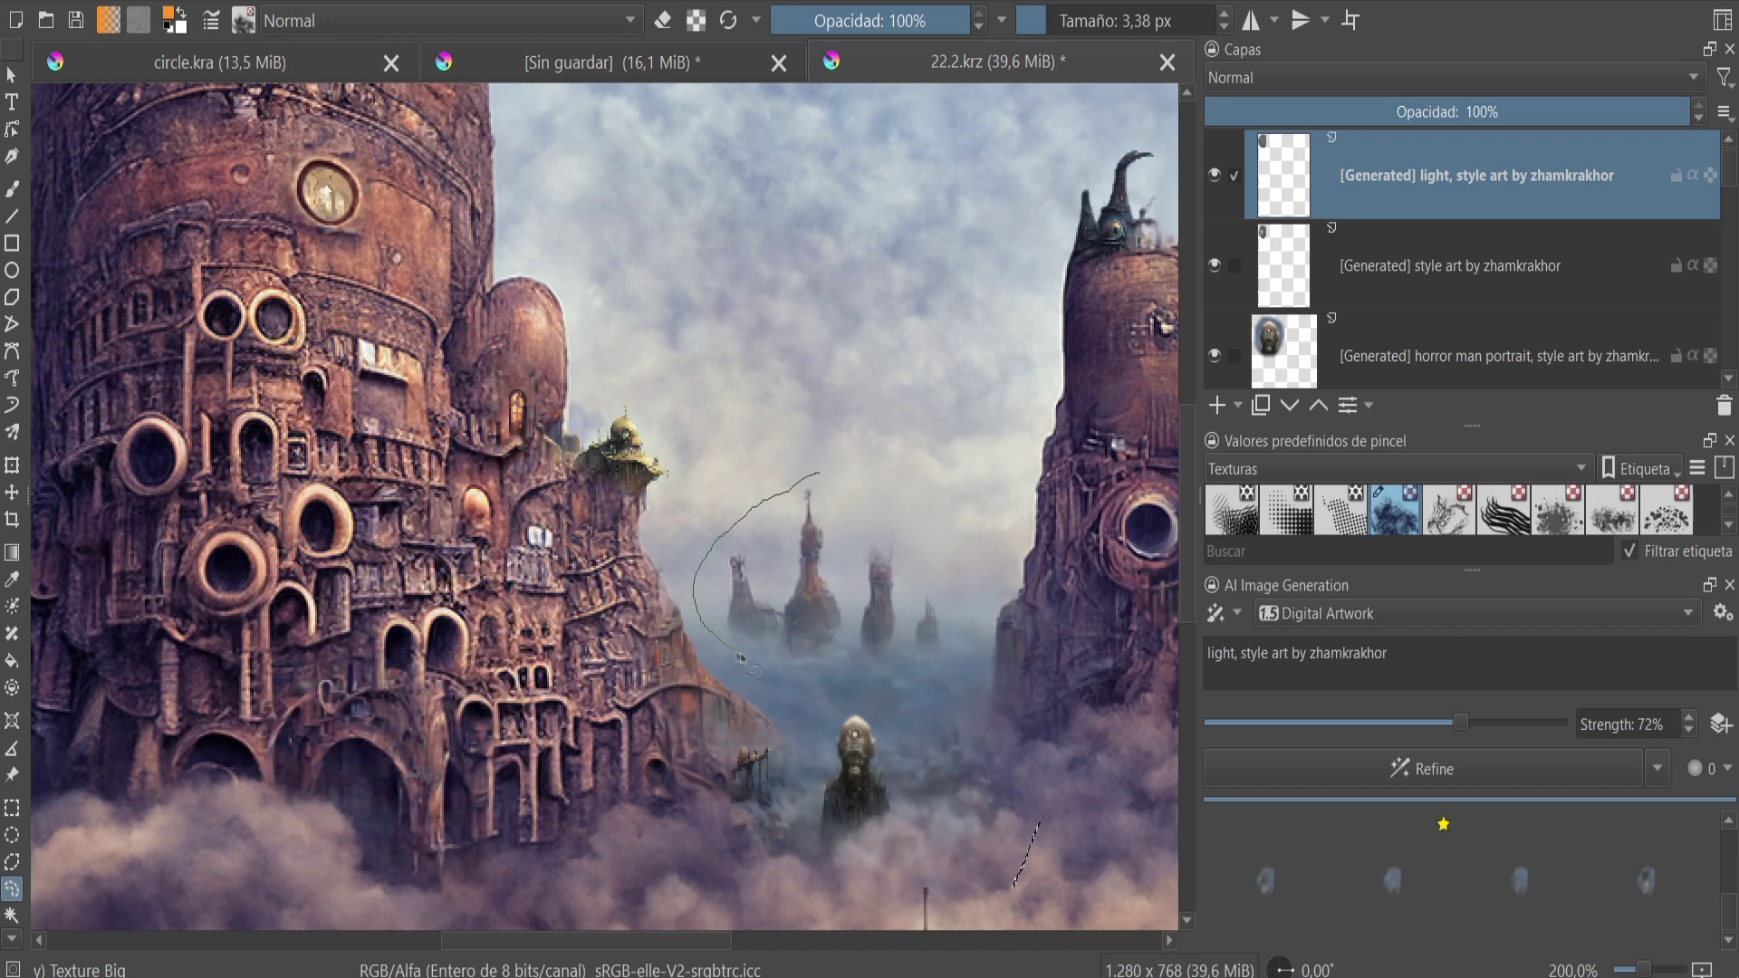
- Generate 'old ruined steampunk buildings in the ocean,' in the outlined area and apply the second-row result
key(ctrl+shift+Left)
text(old ruined steampunk buildings in the ocean,)
key(Return)
scroll(822, 688, down, 3)
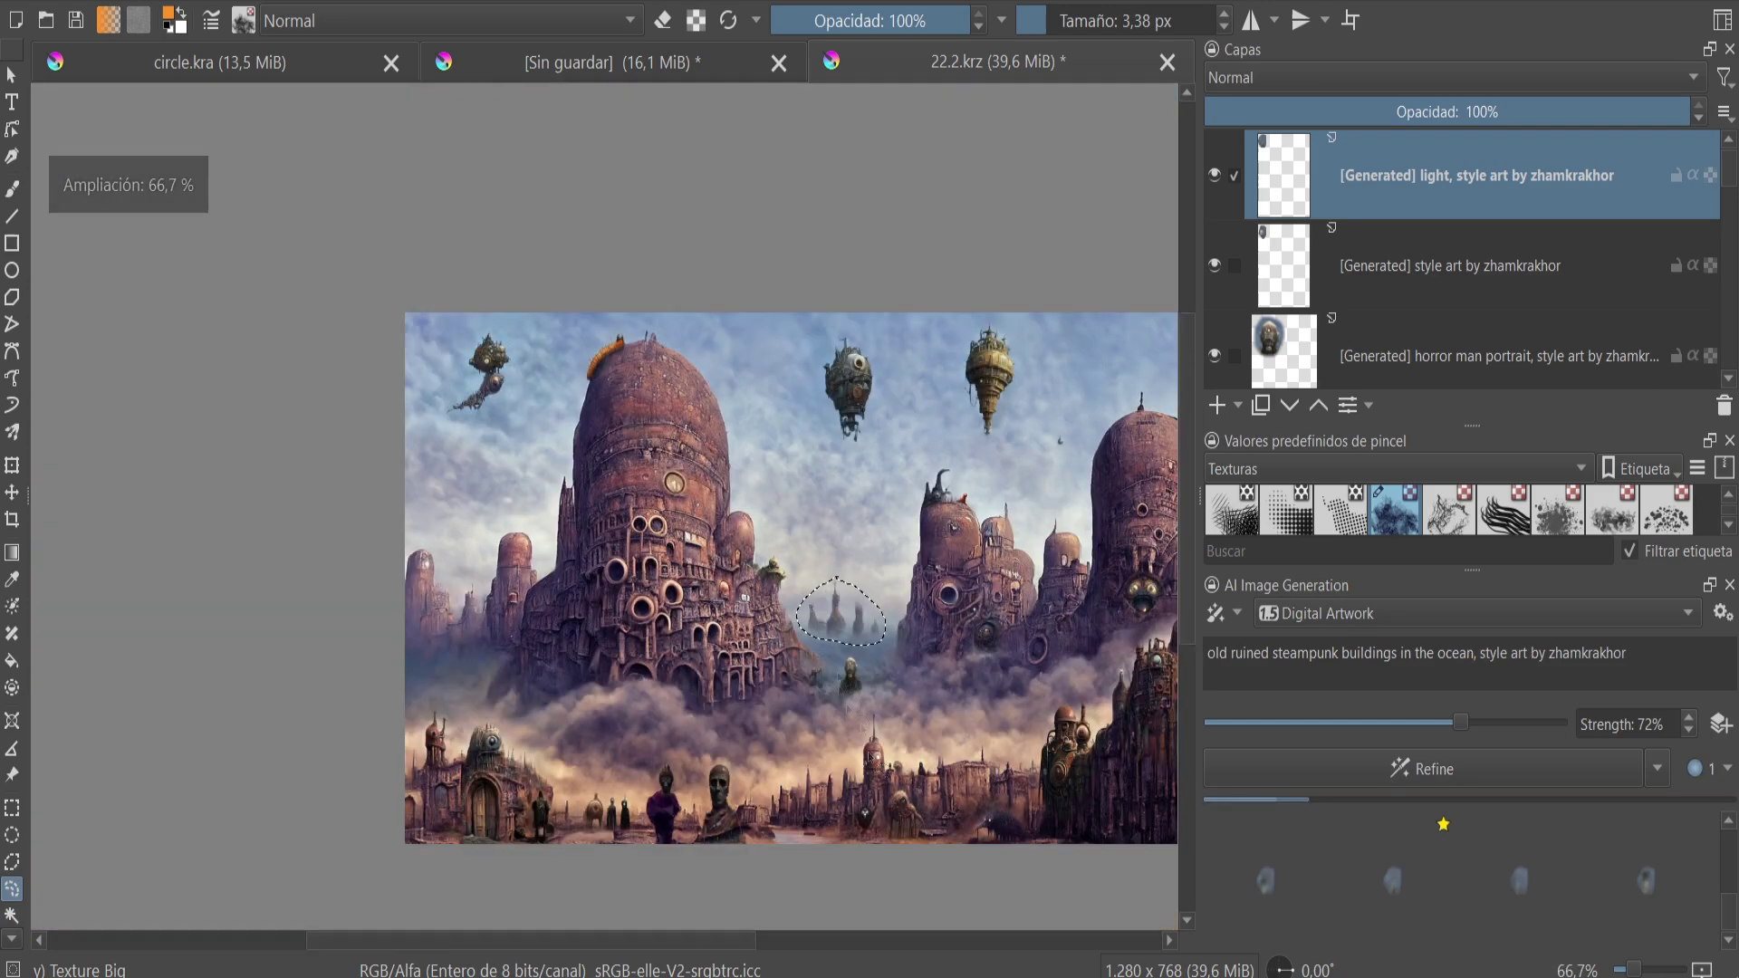
scroll(856, 698, up, 1)
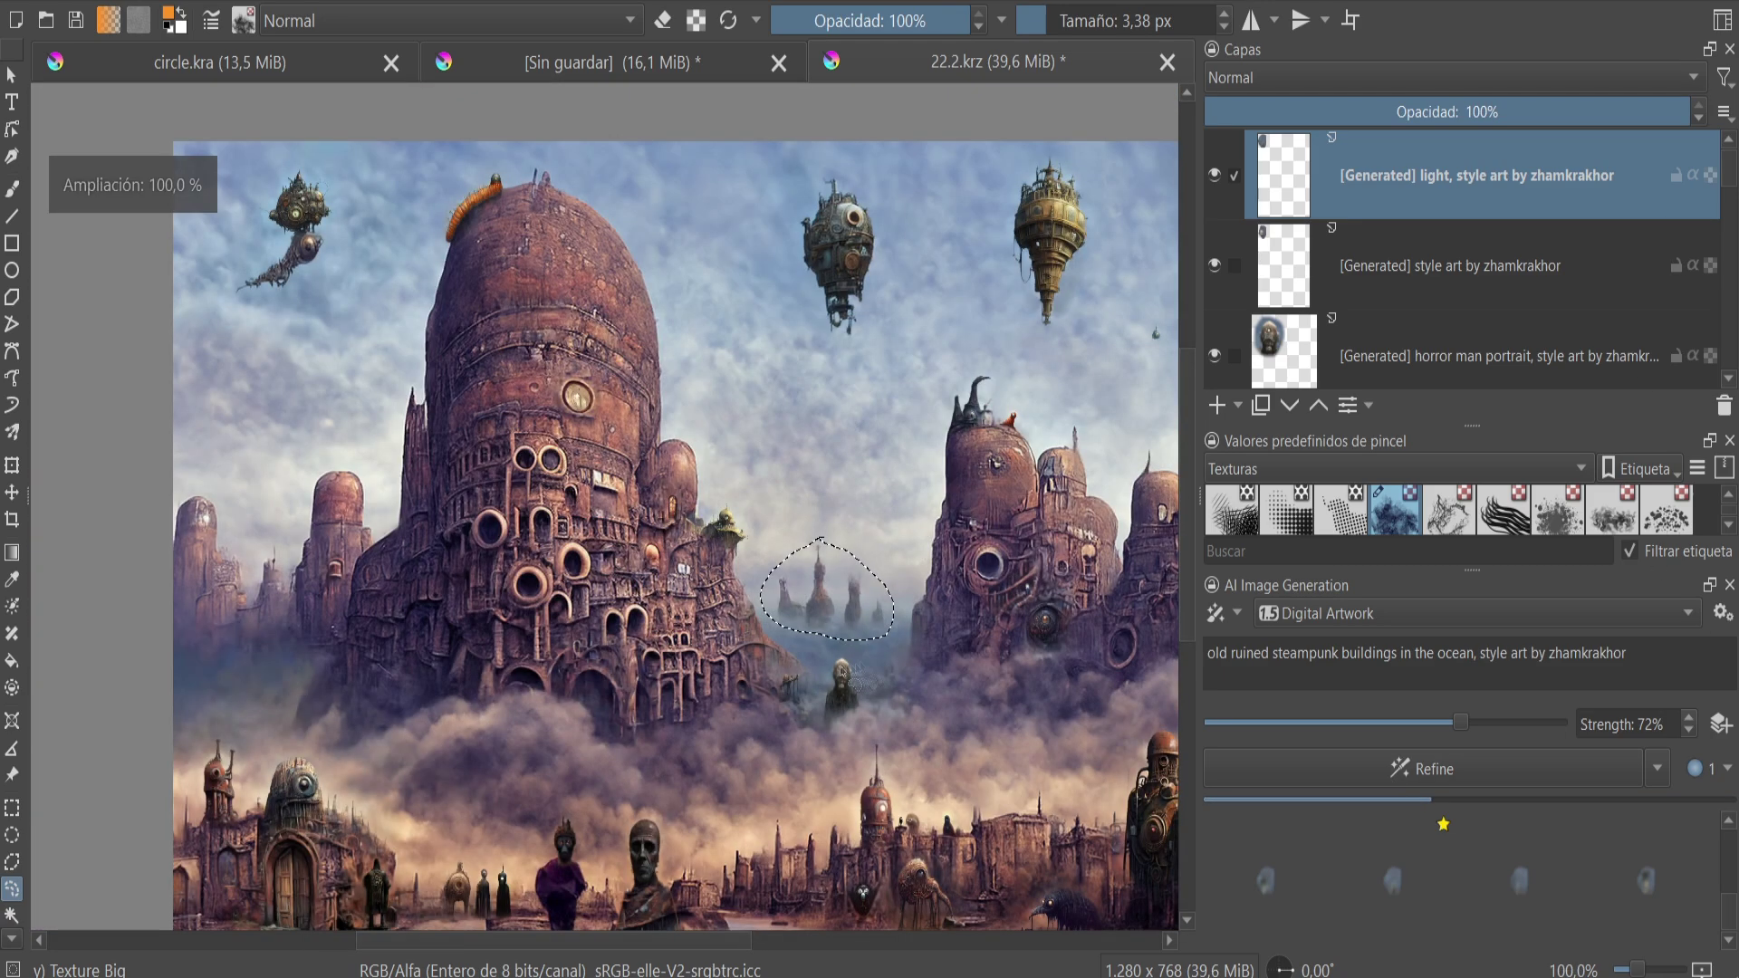
scroll(840, 668, up, 1)
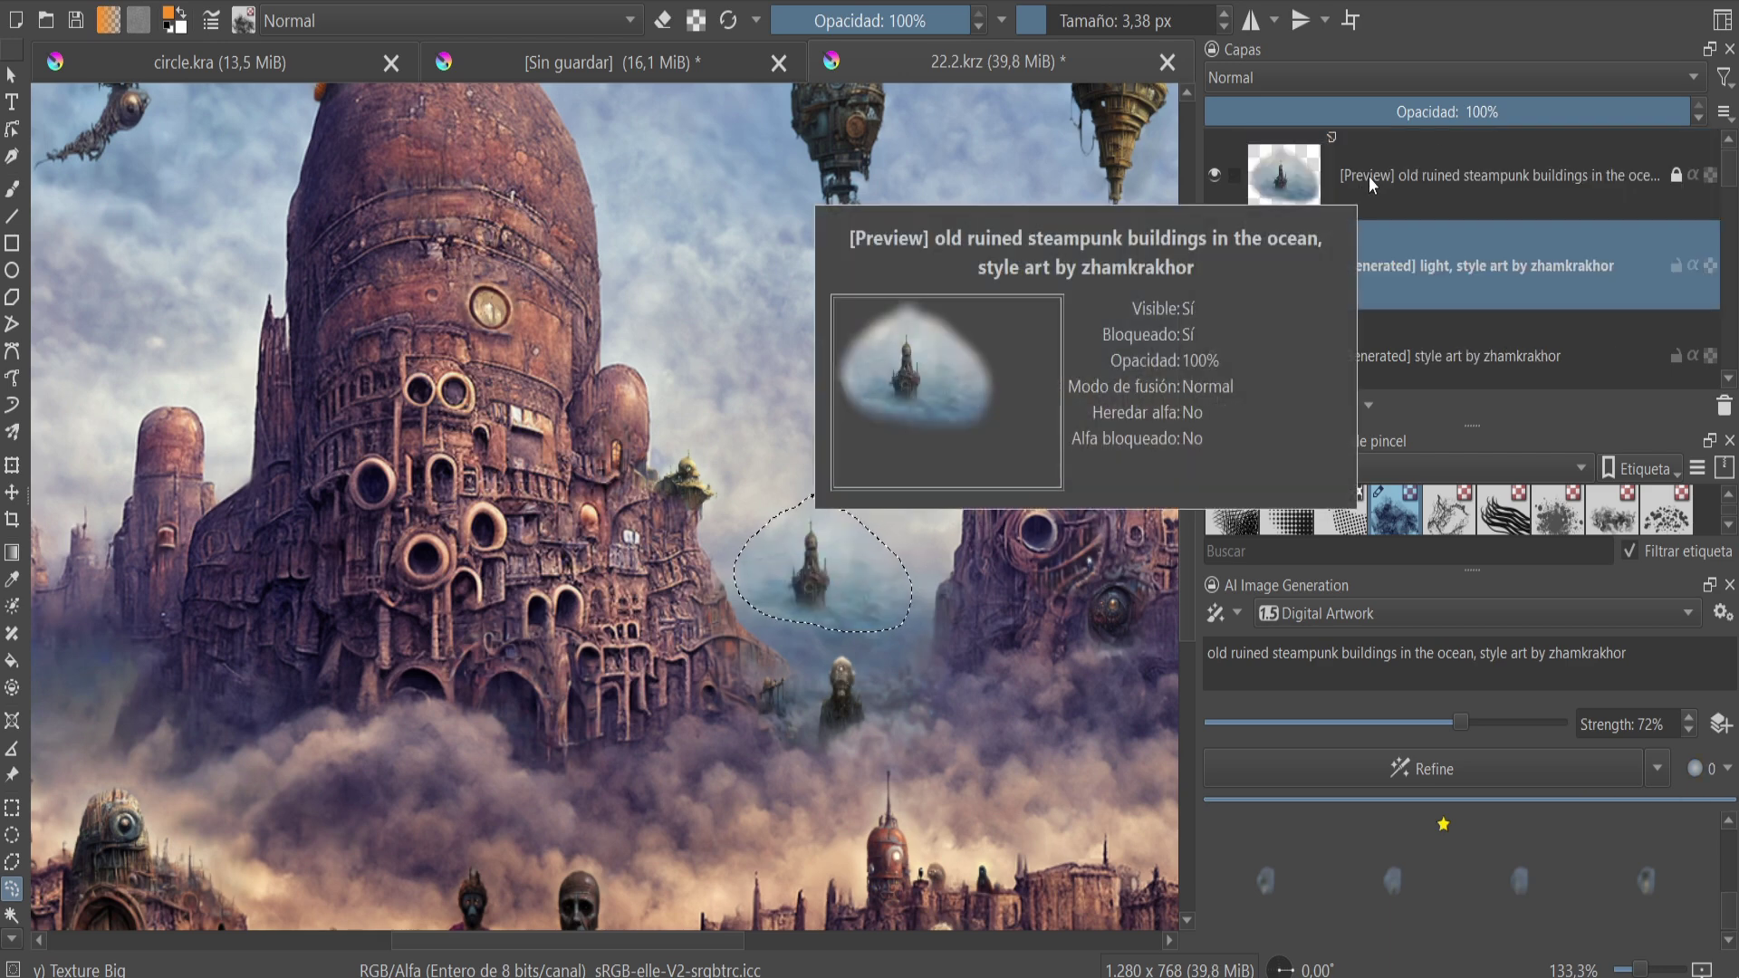
scroll(815, 561, down, 1)
scroll(946, 653, down, 1)
scroll(947, 652, up, 1)
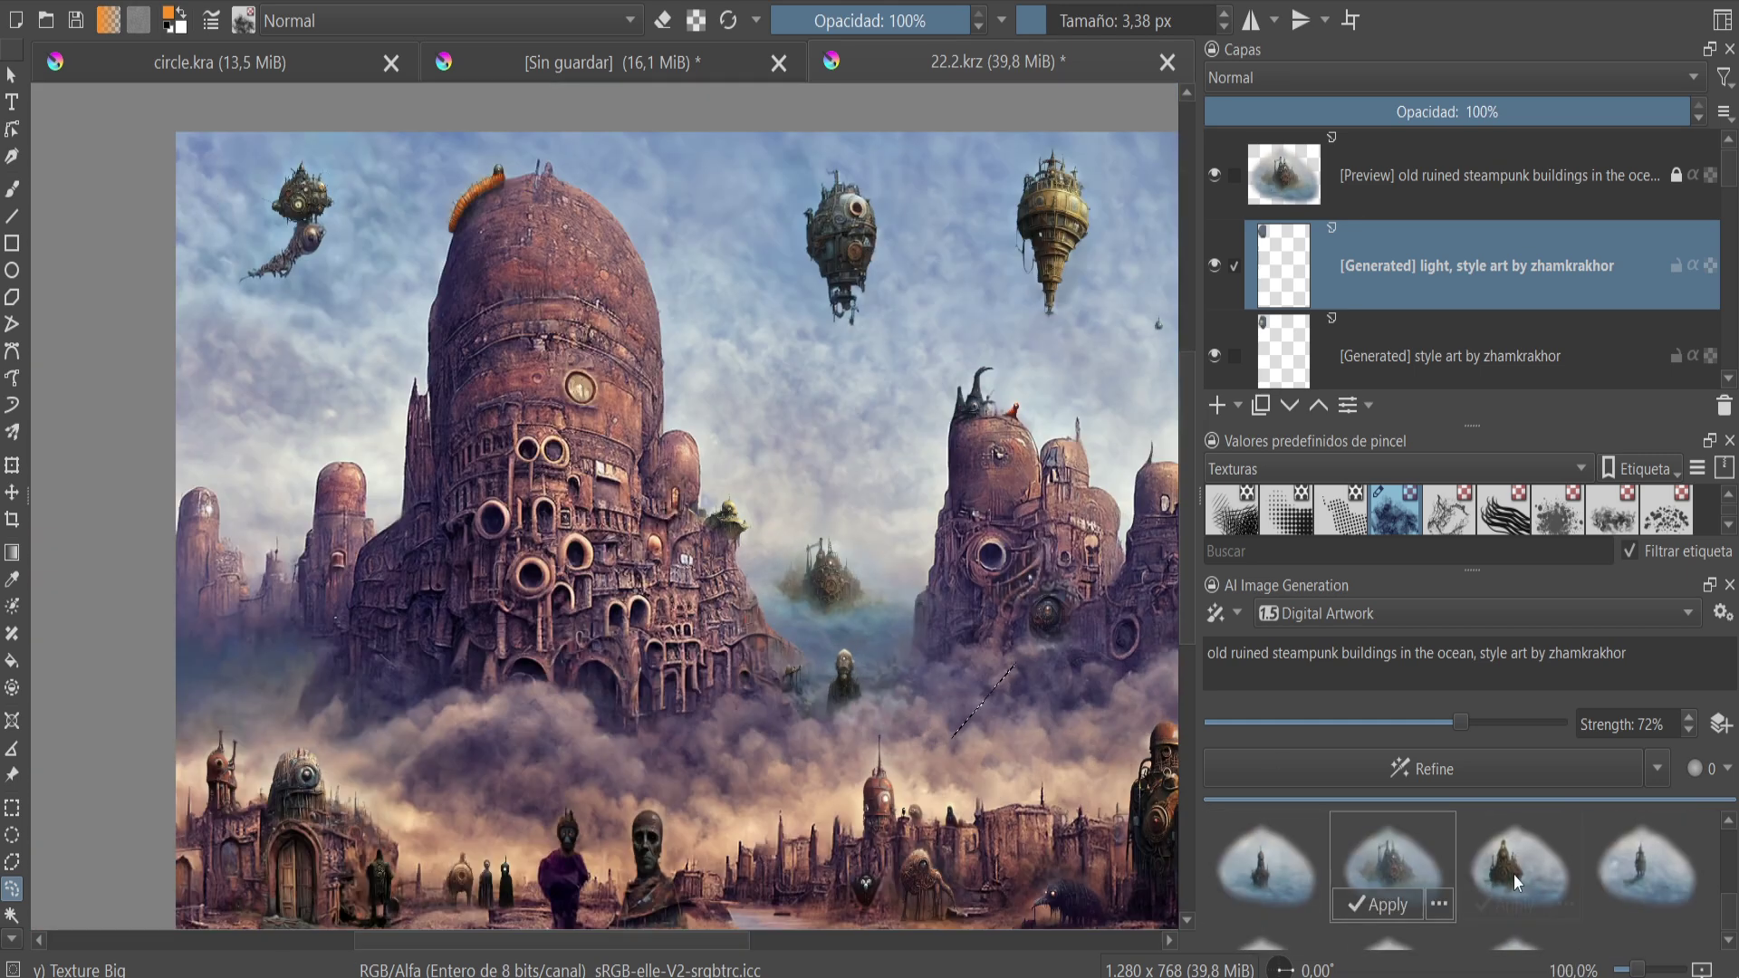
scroll(1415, 883, down, 1)
click(1376, 928)
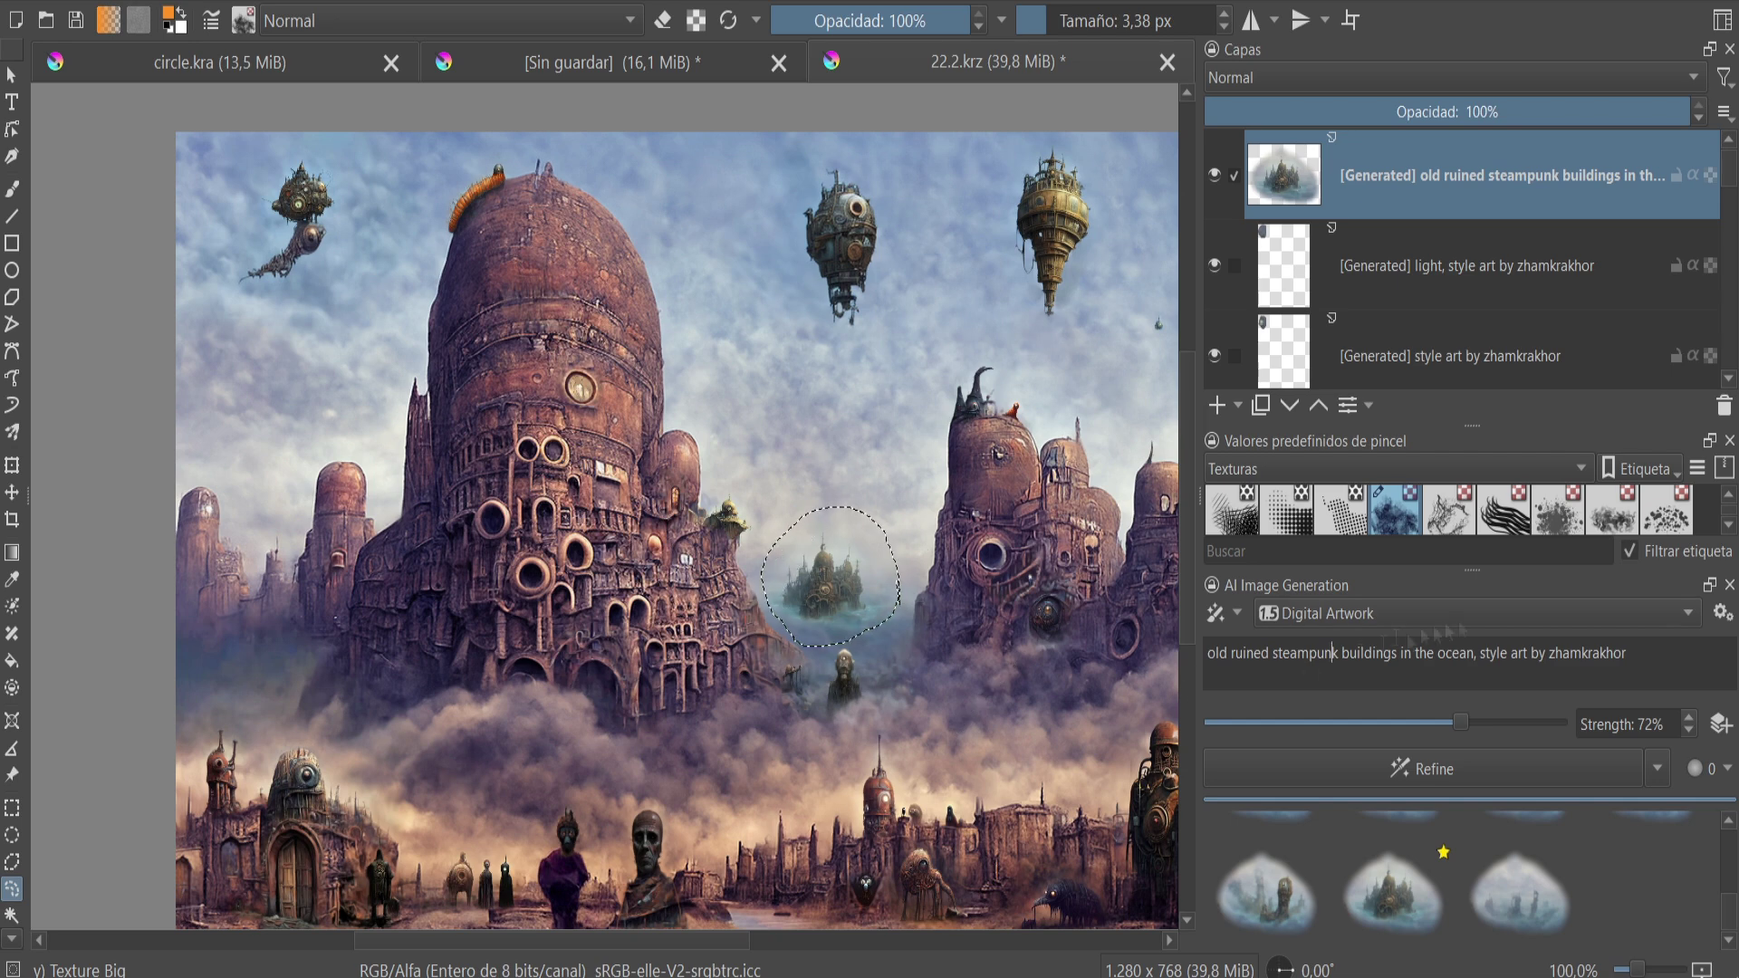
- Change the prompt wording to 'island', refine, and add the second and third island results
drag(1477, 652, 1208, 652)
text(island)
click(1483, 768)
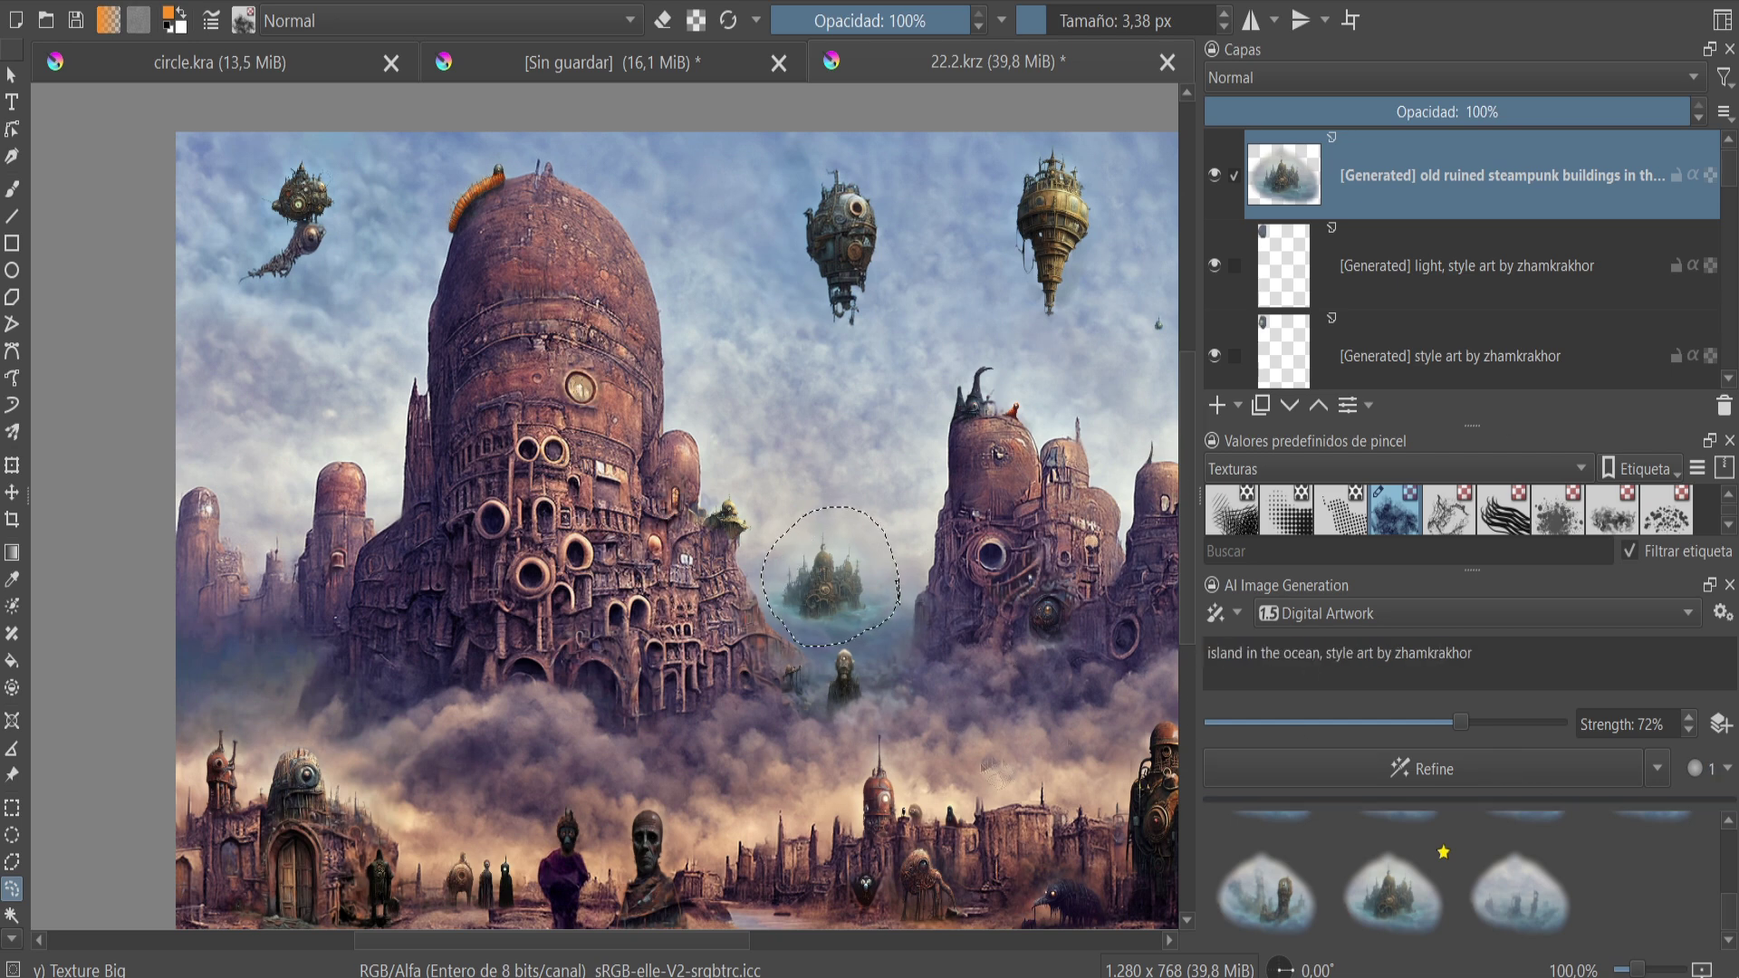
scroll(1168, 634, down, 1)
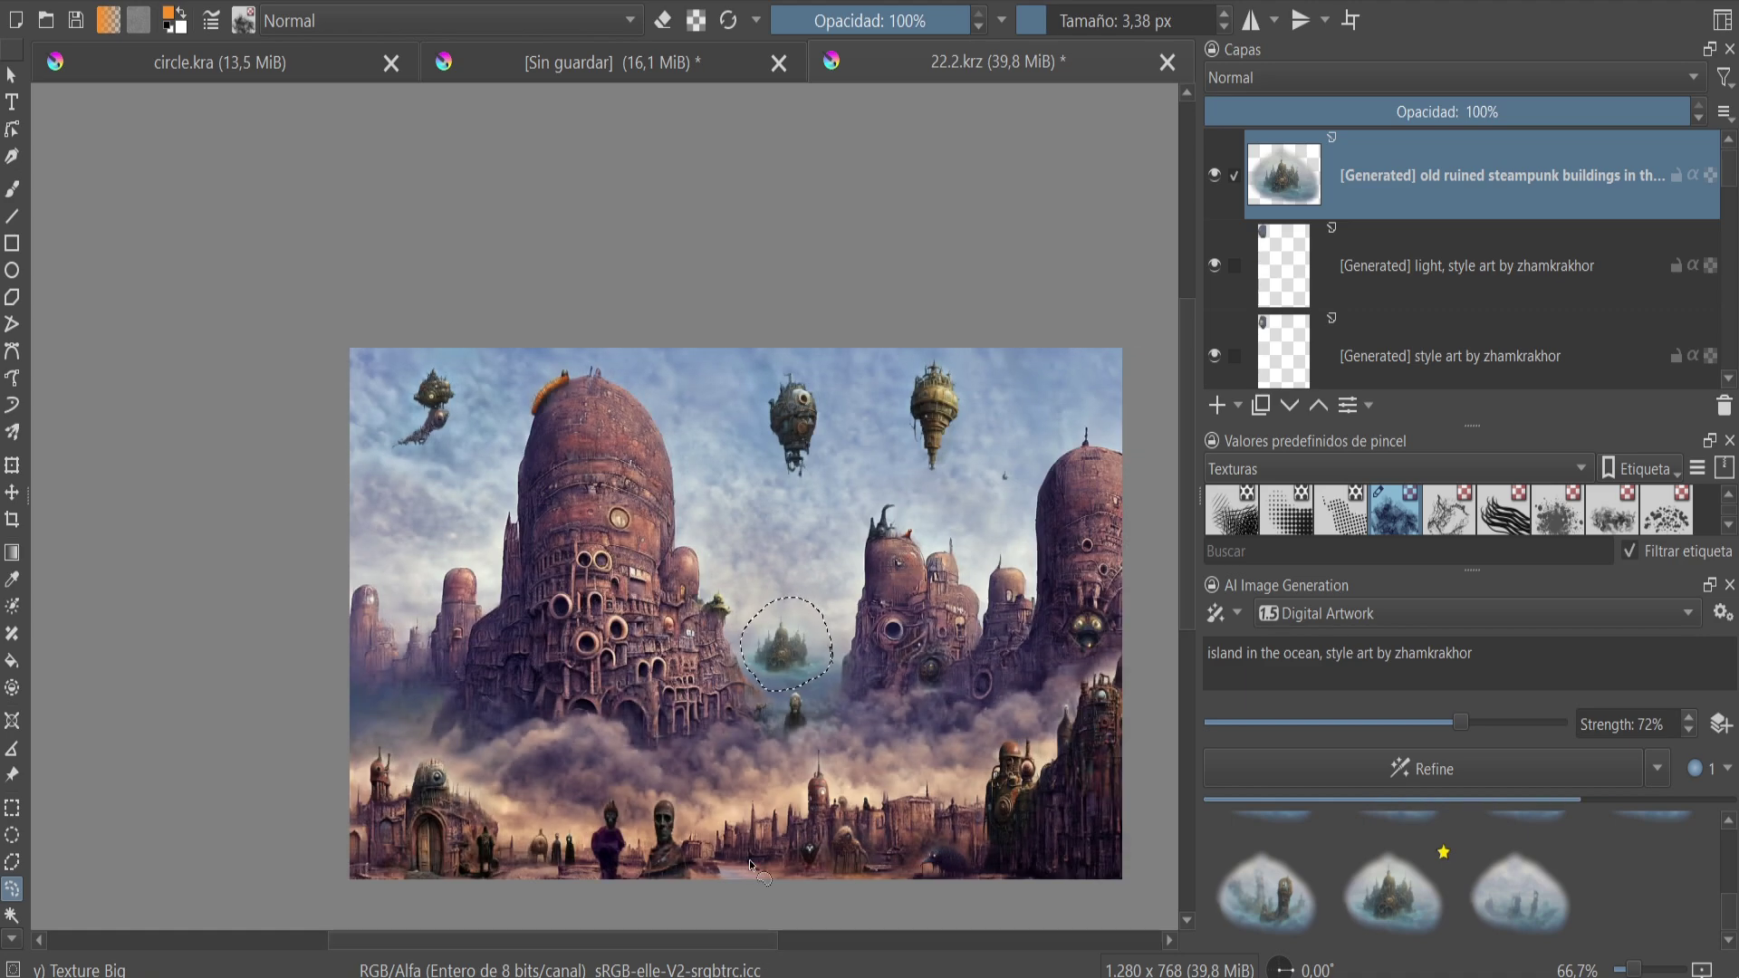
scroll(748, 860, up, 1)
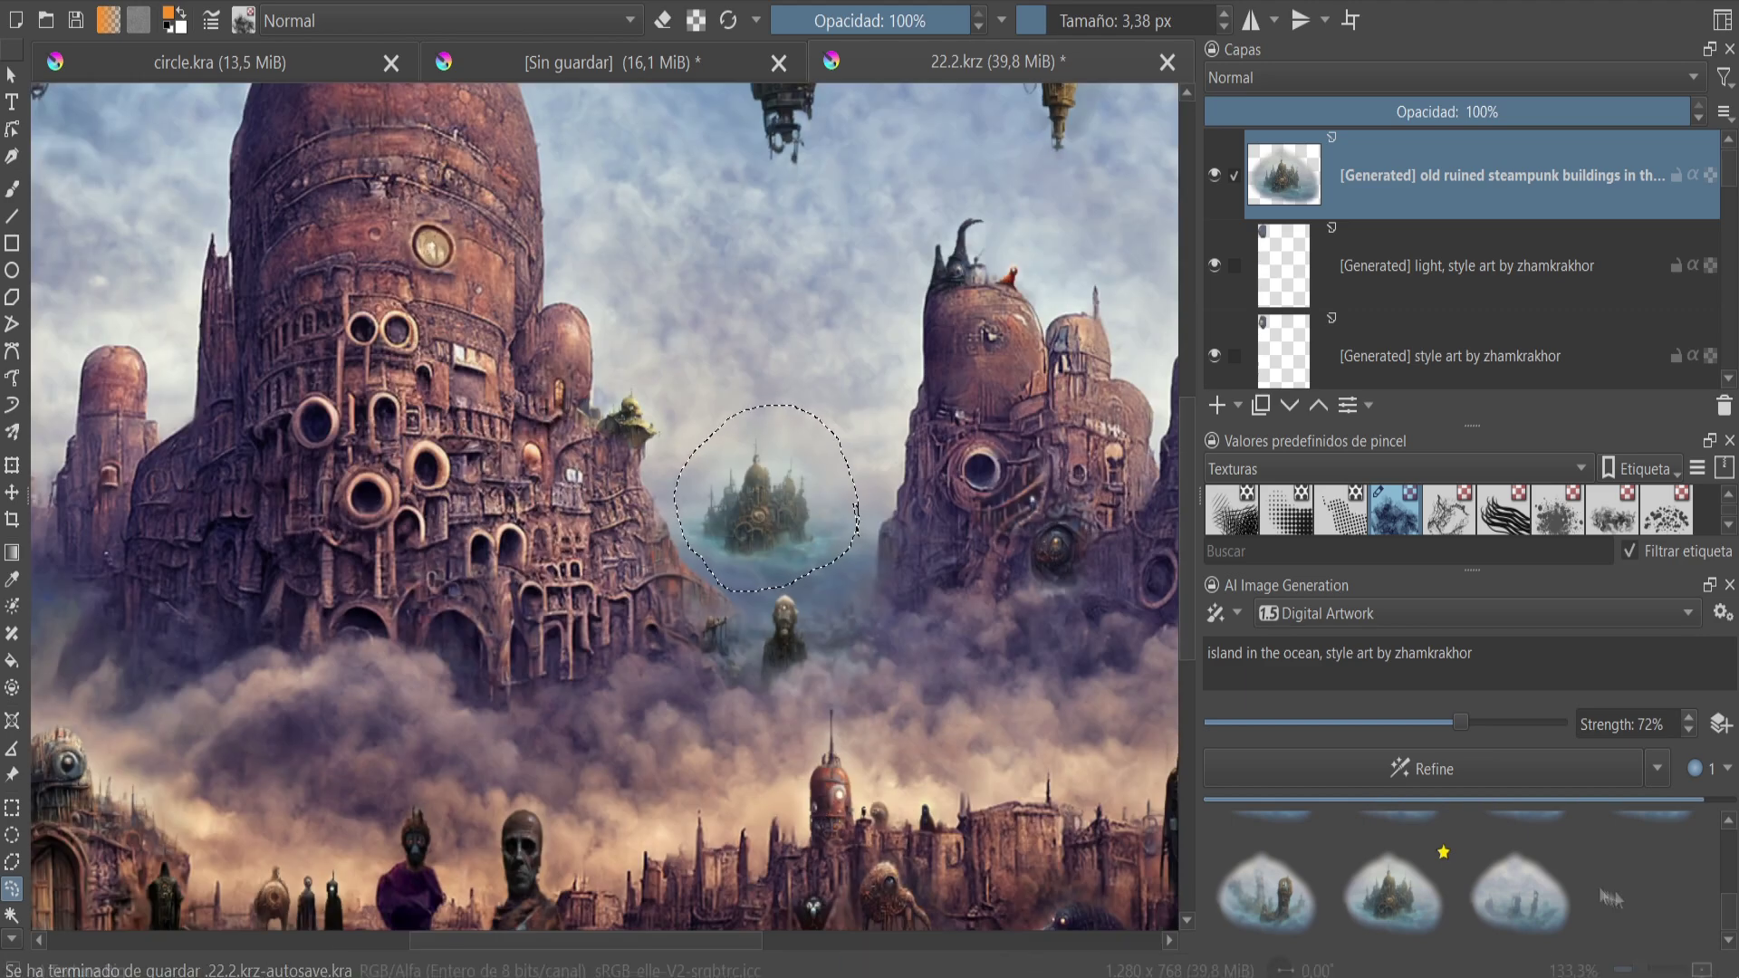
key(1)
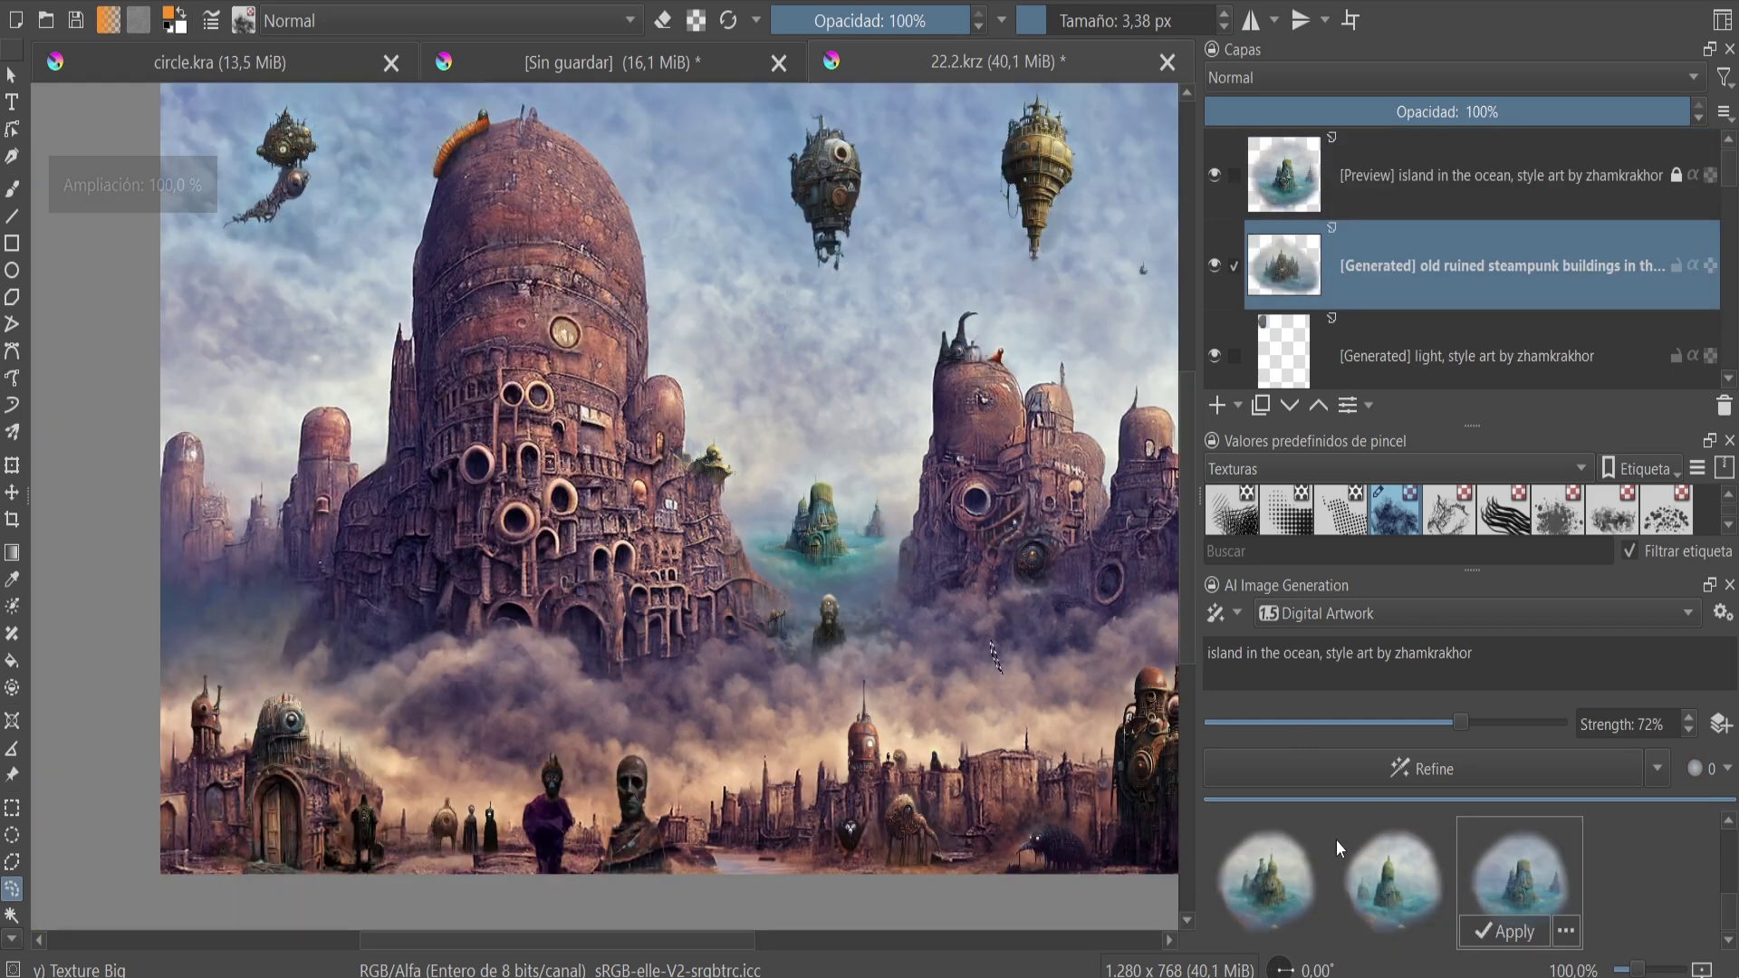
key(minus)
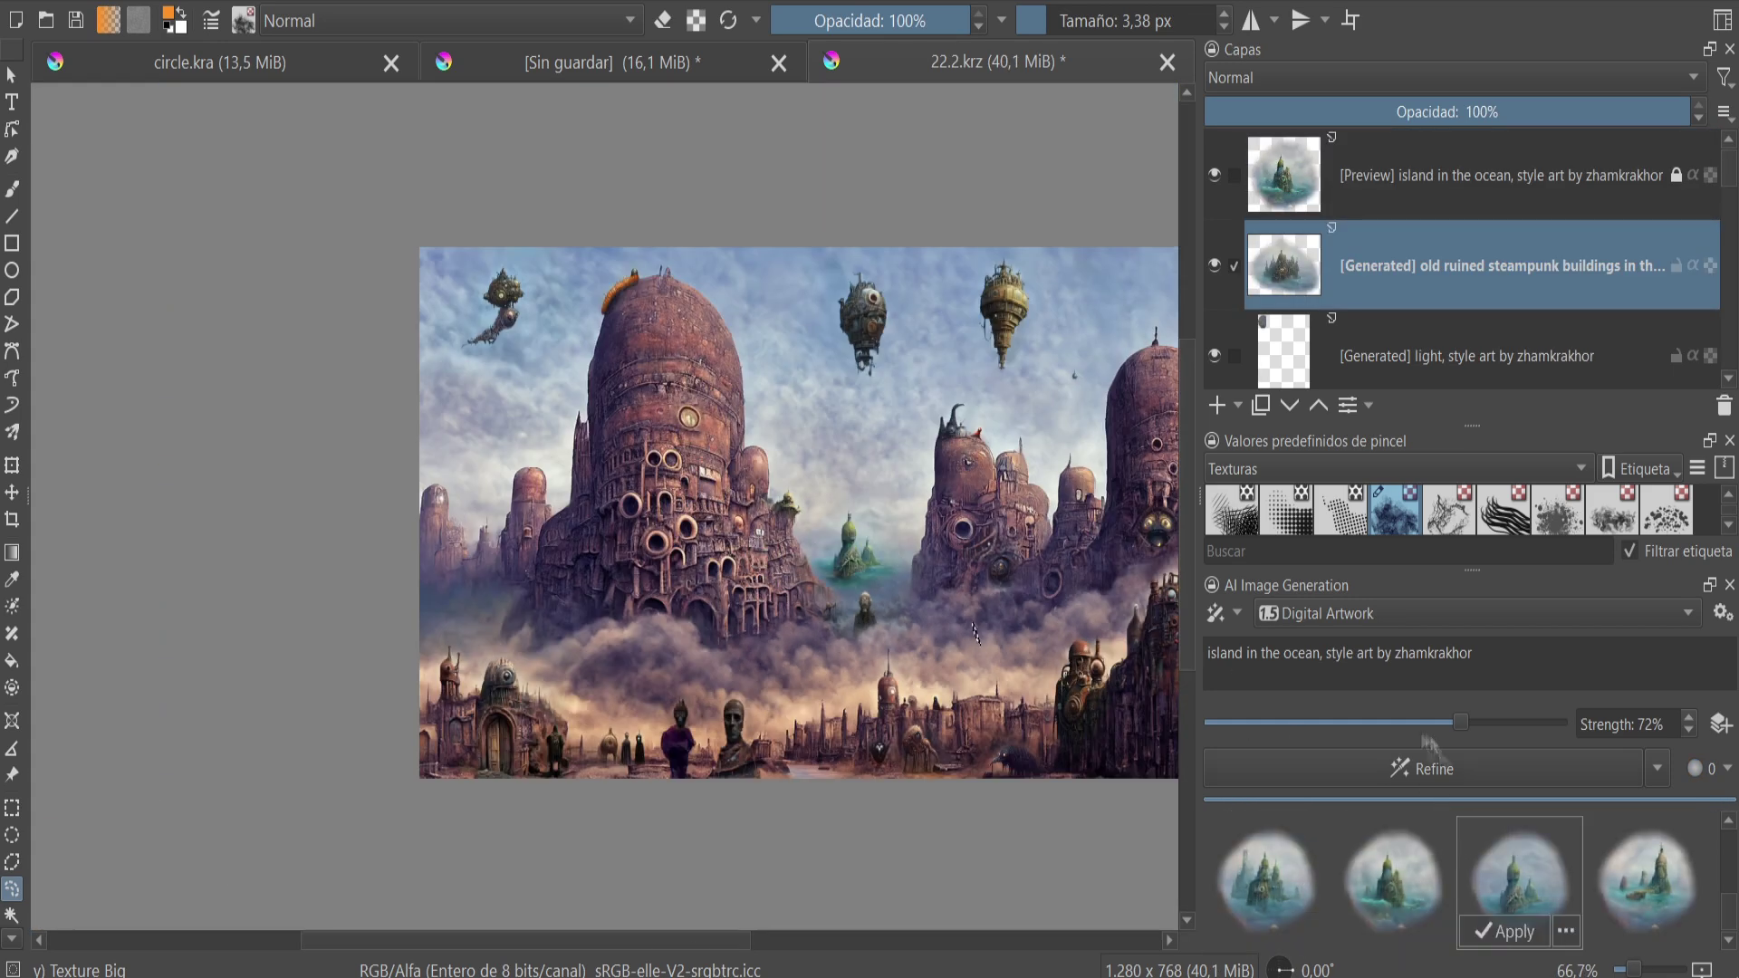
click(1384, 883)
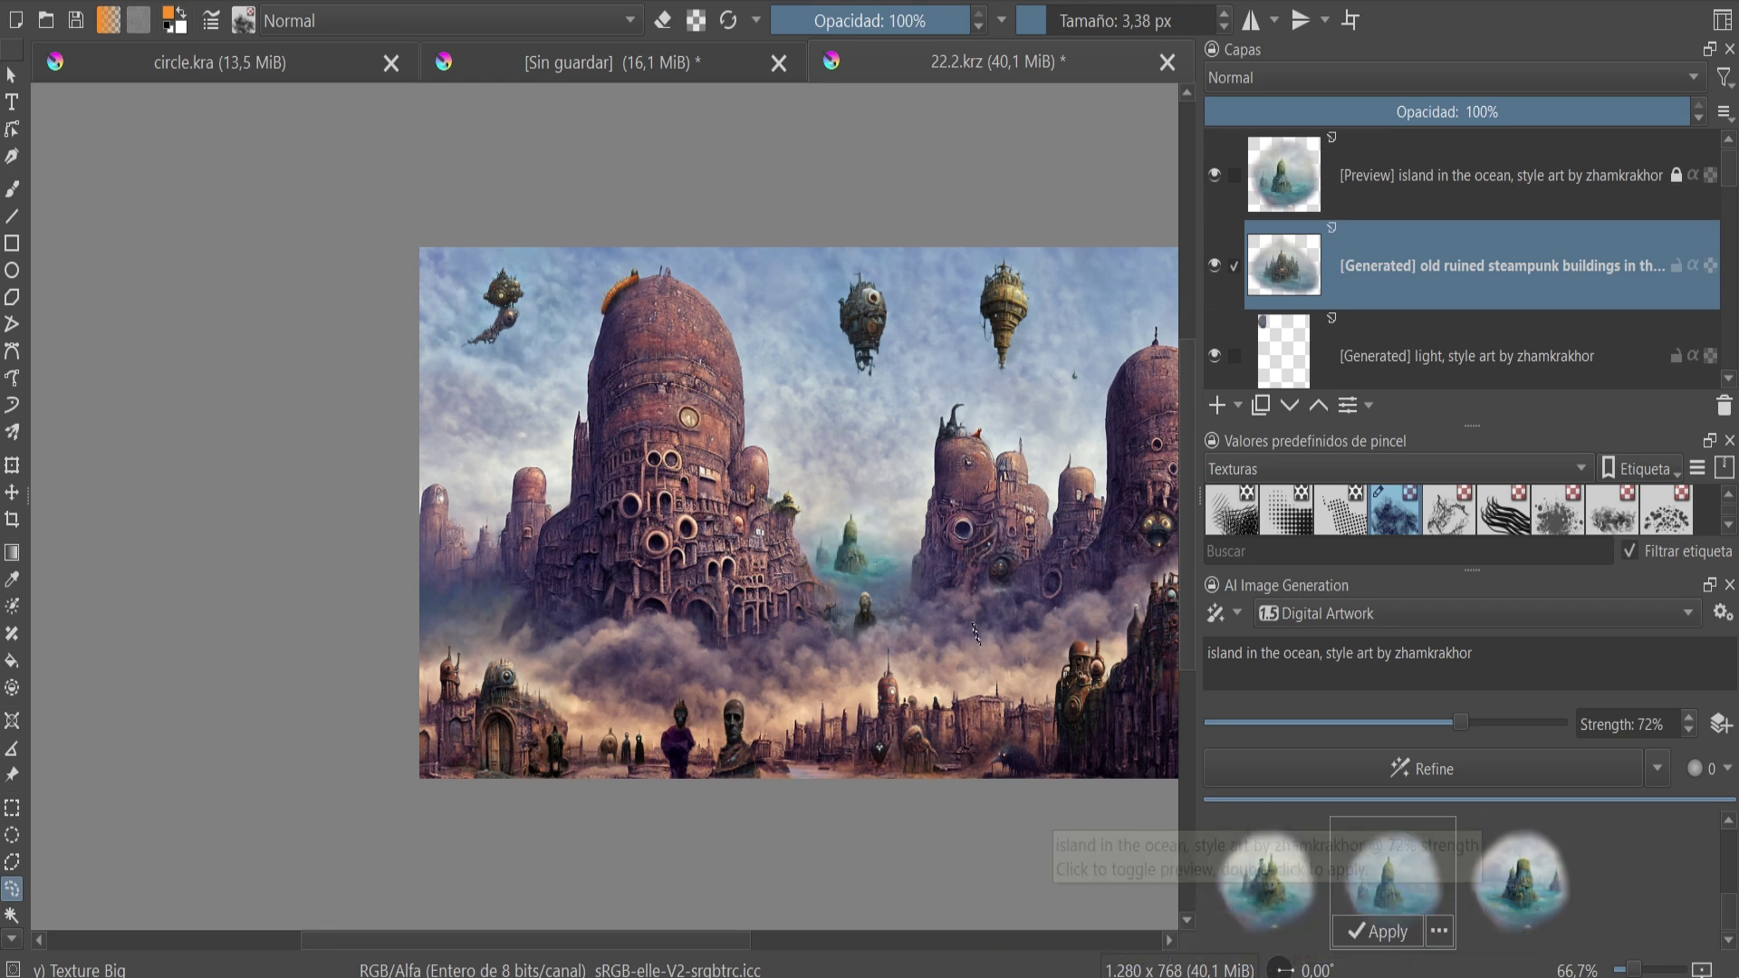
double_click(1360, 898)
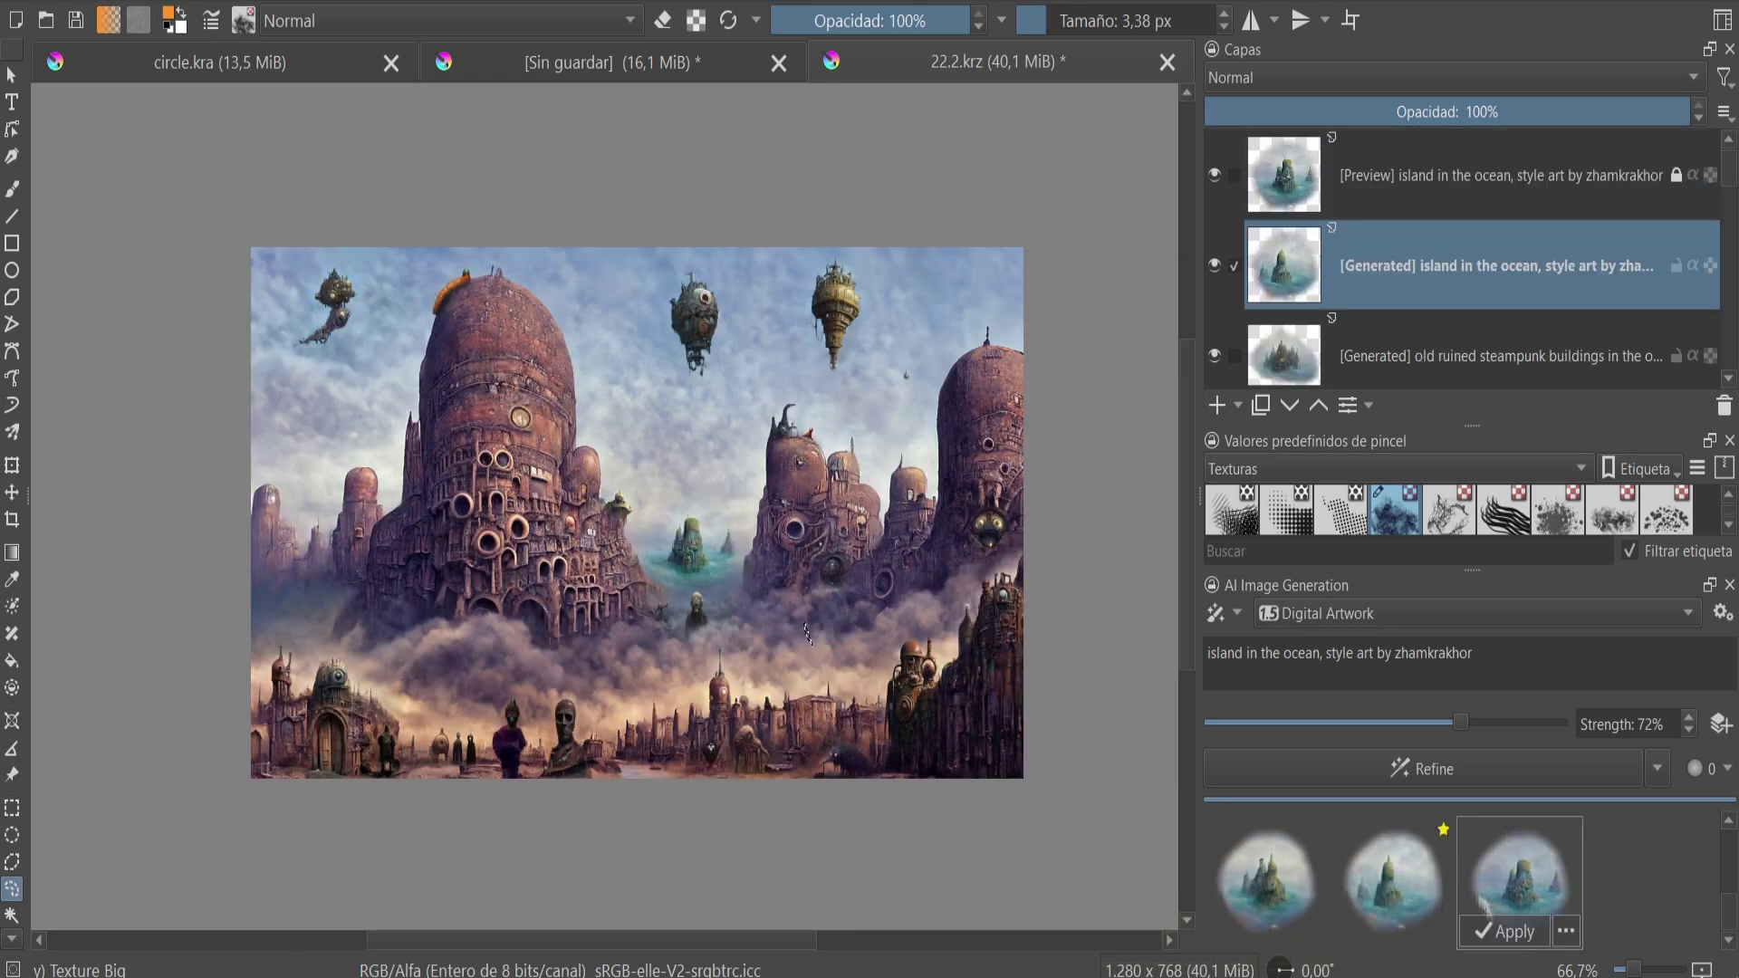
double_click(1469, 892)
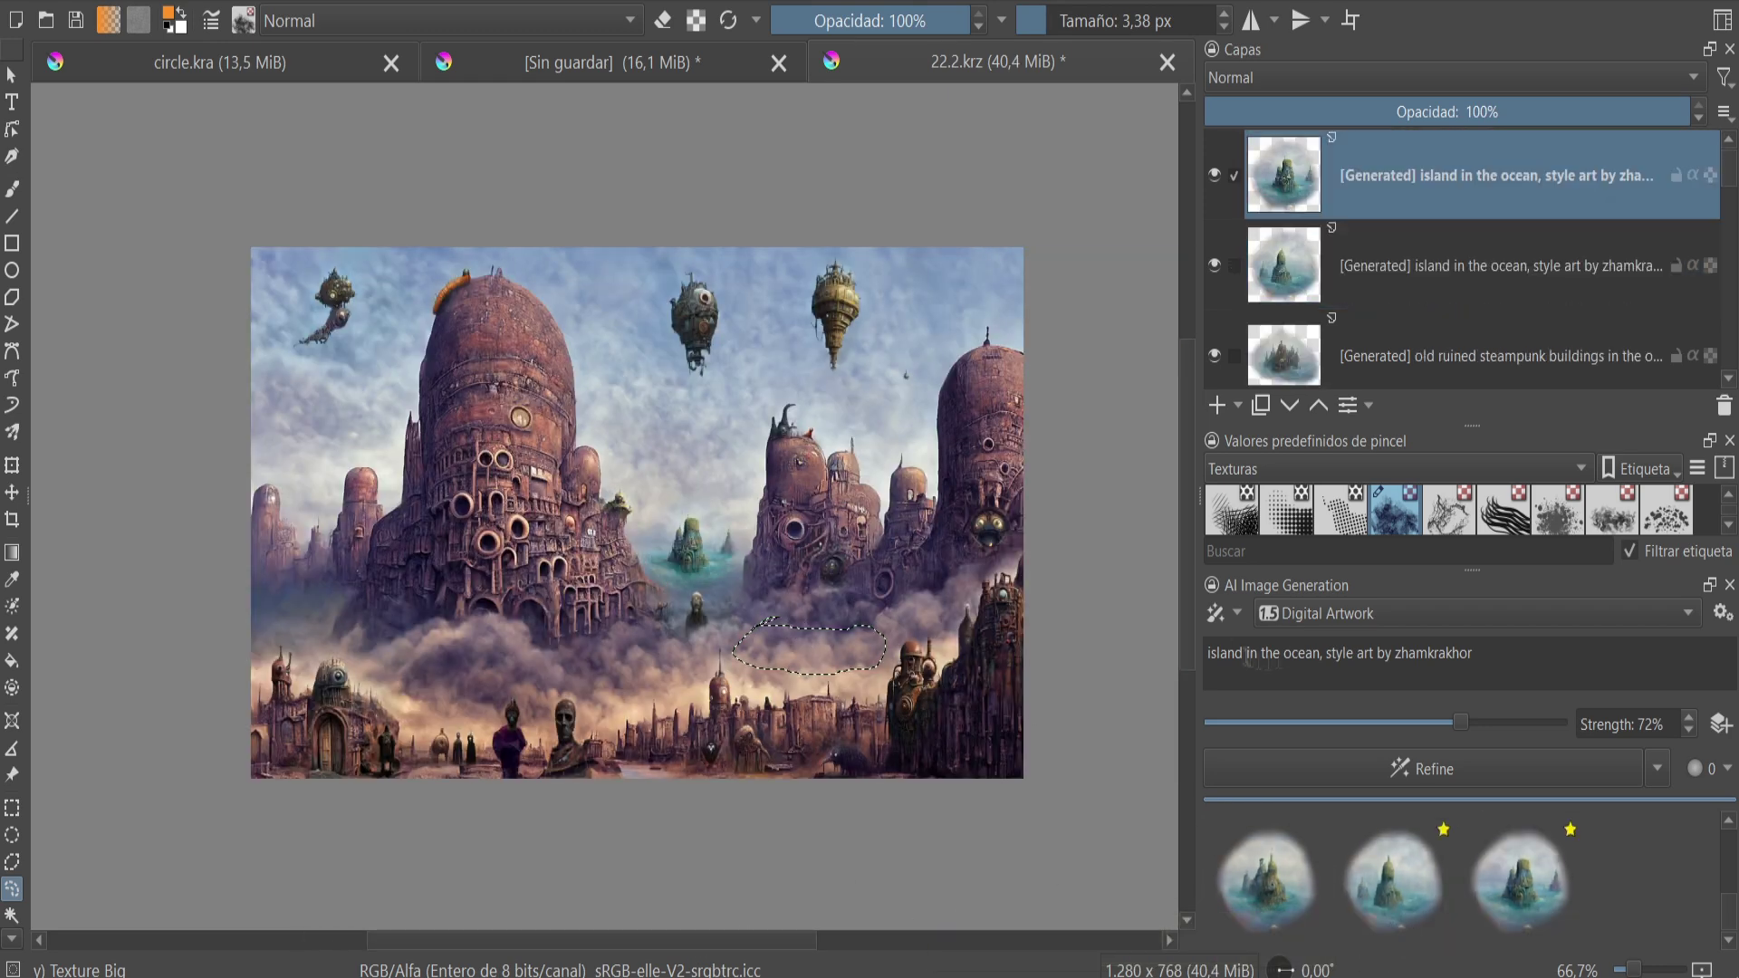
- Generate two batches of 'old ruined pirate boat' in the fog selection and apply the chosen result
drag(1306, 652, 1208, 652)
text(old ruined pirate boa)
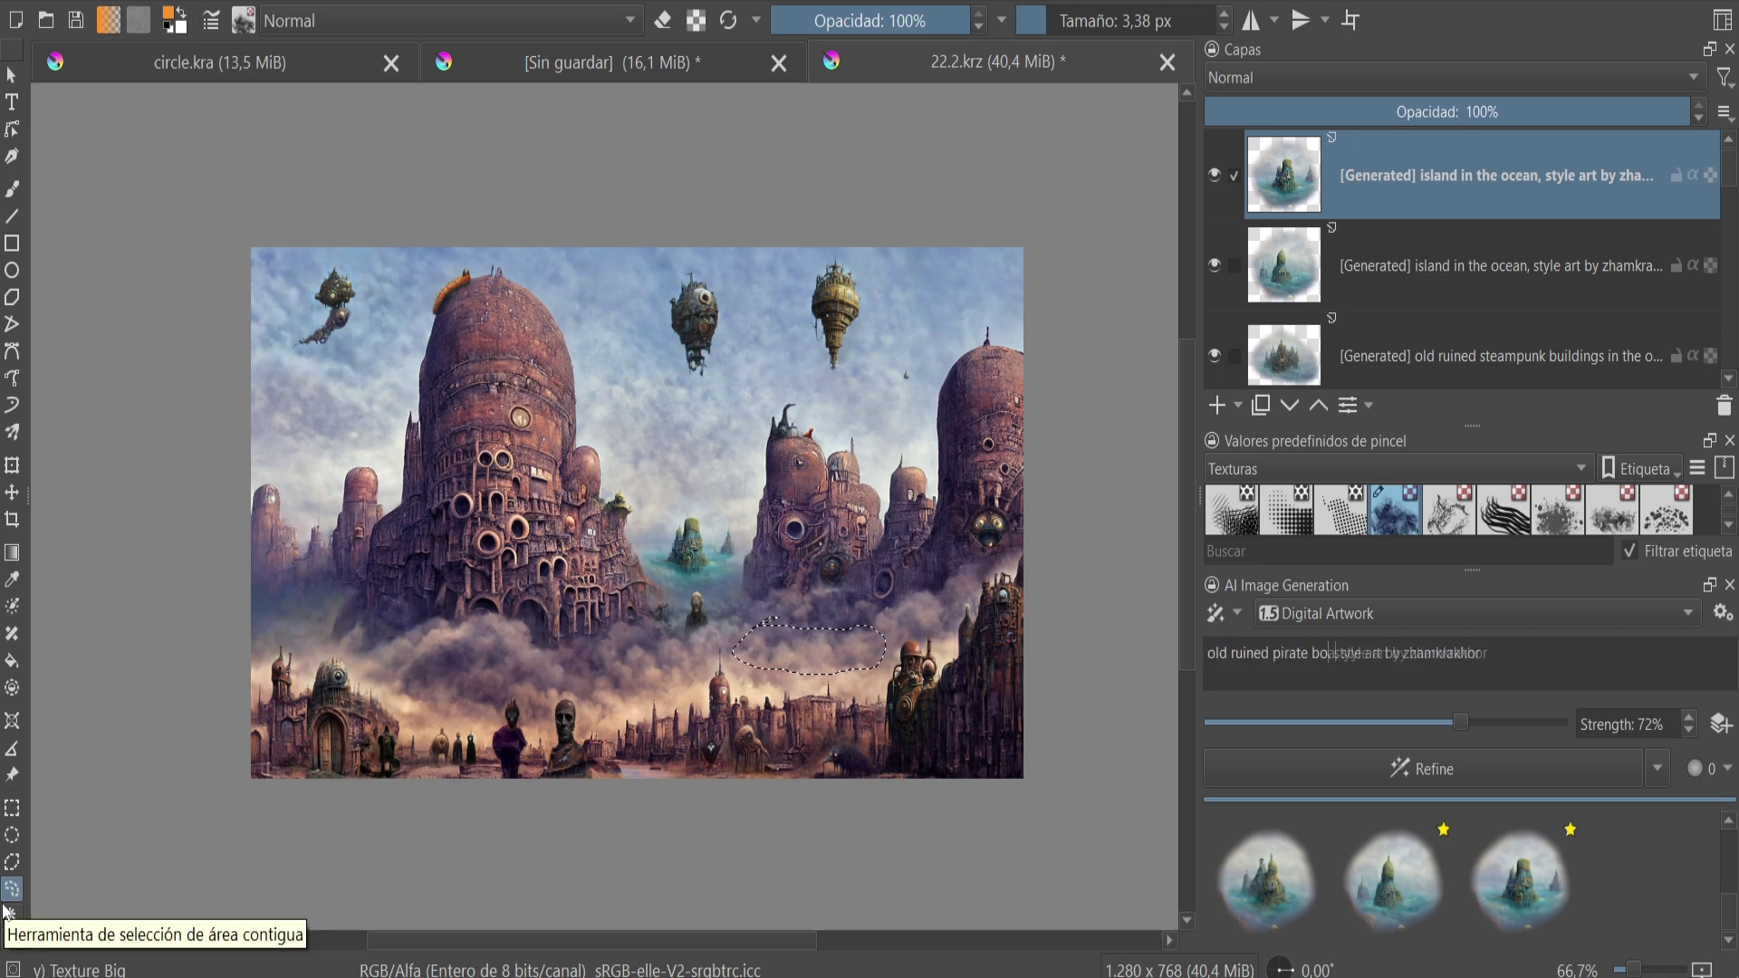
text(t)
click(1268, 766)
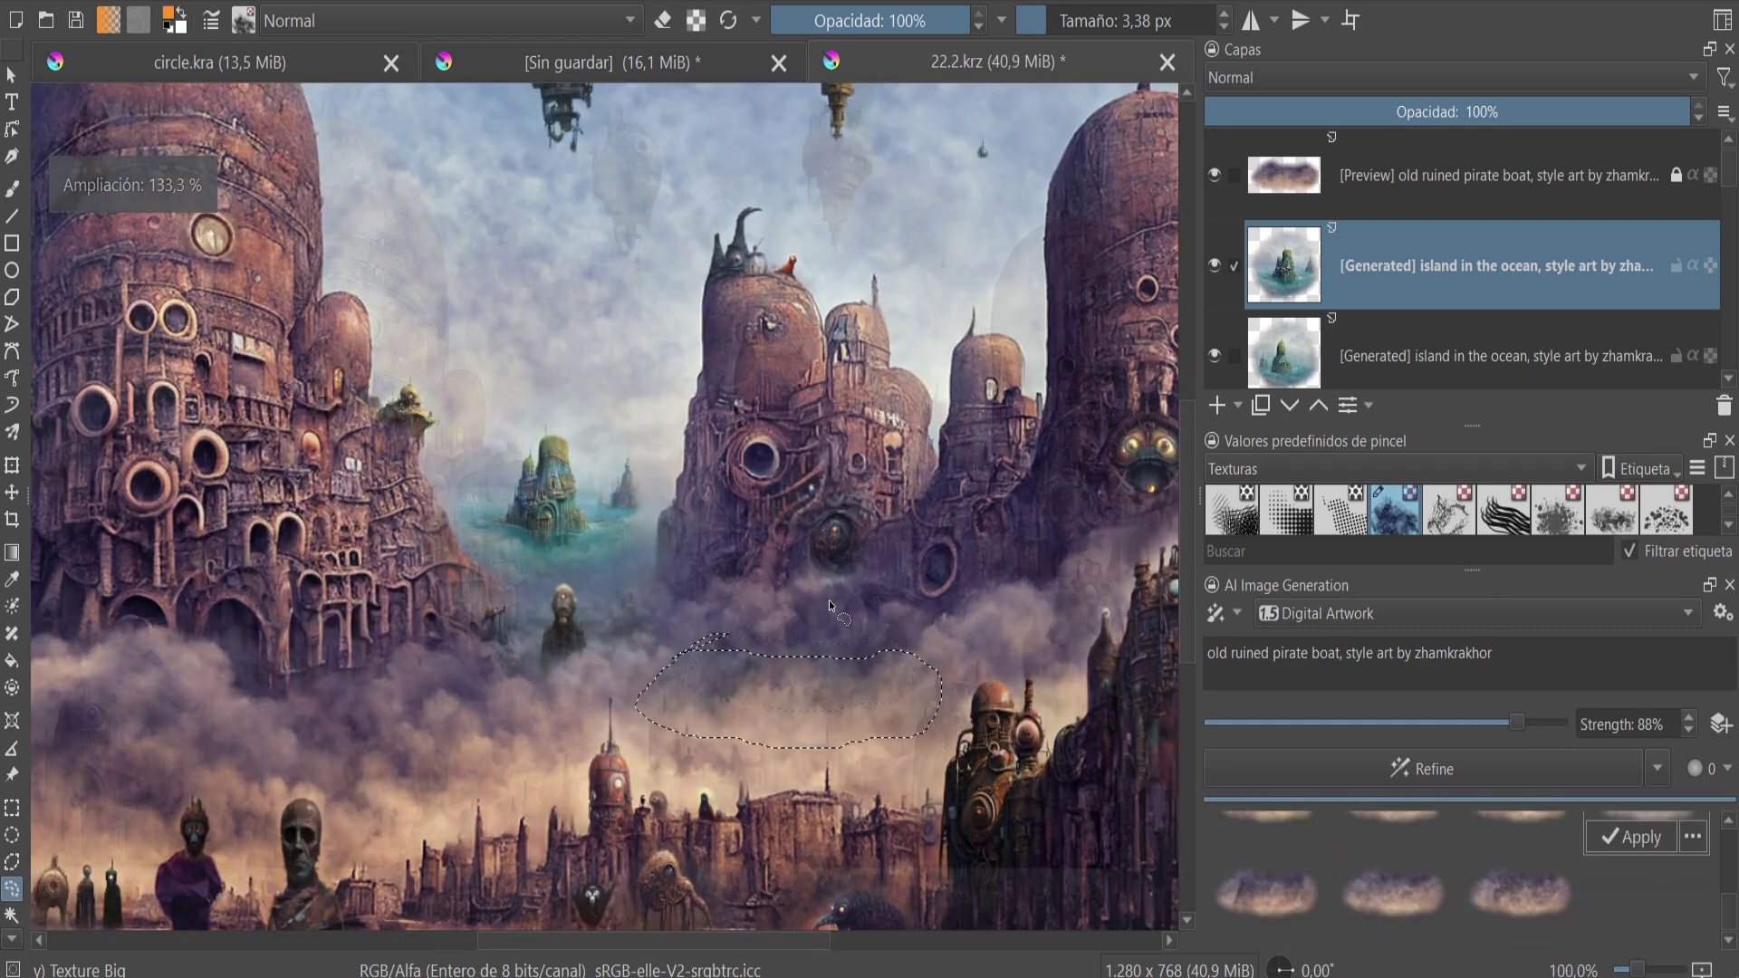
click(1447, 769)
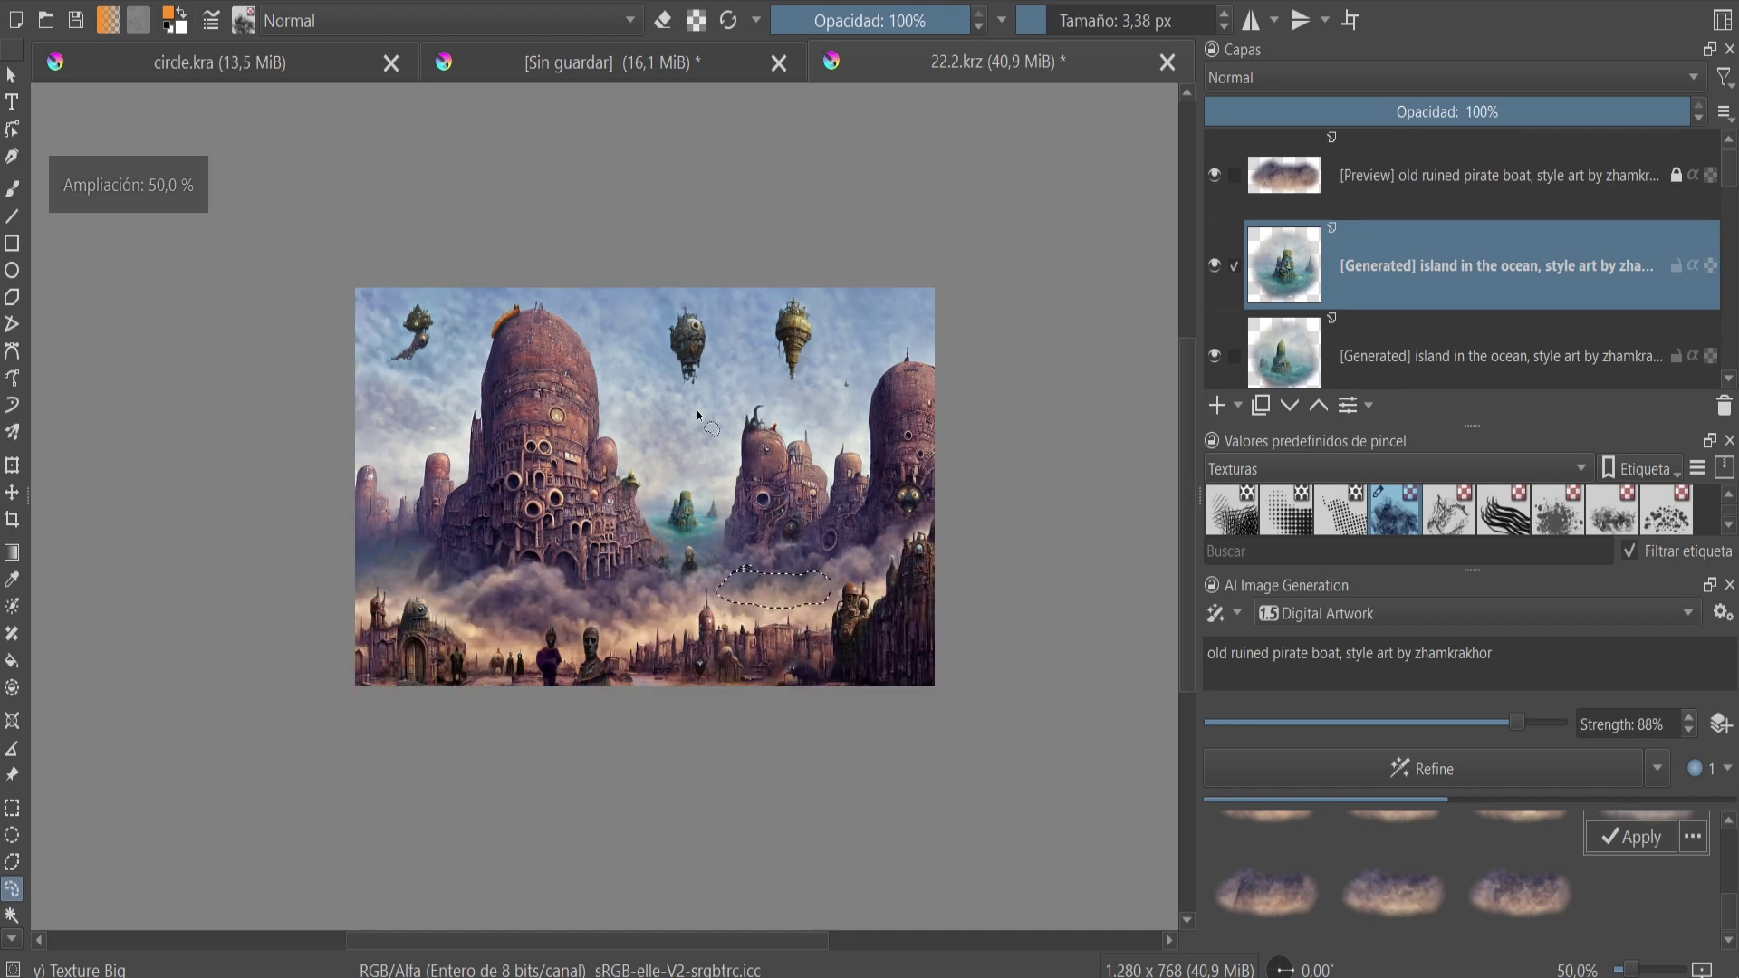
scroll(692, 407, down, 1)
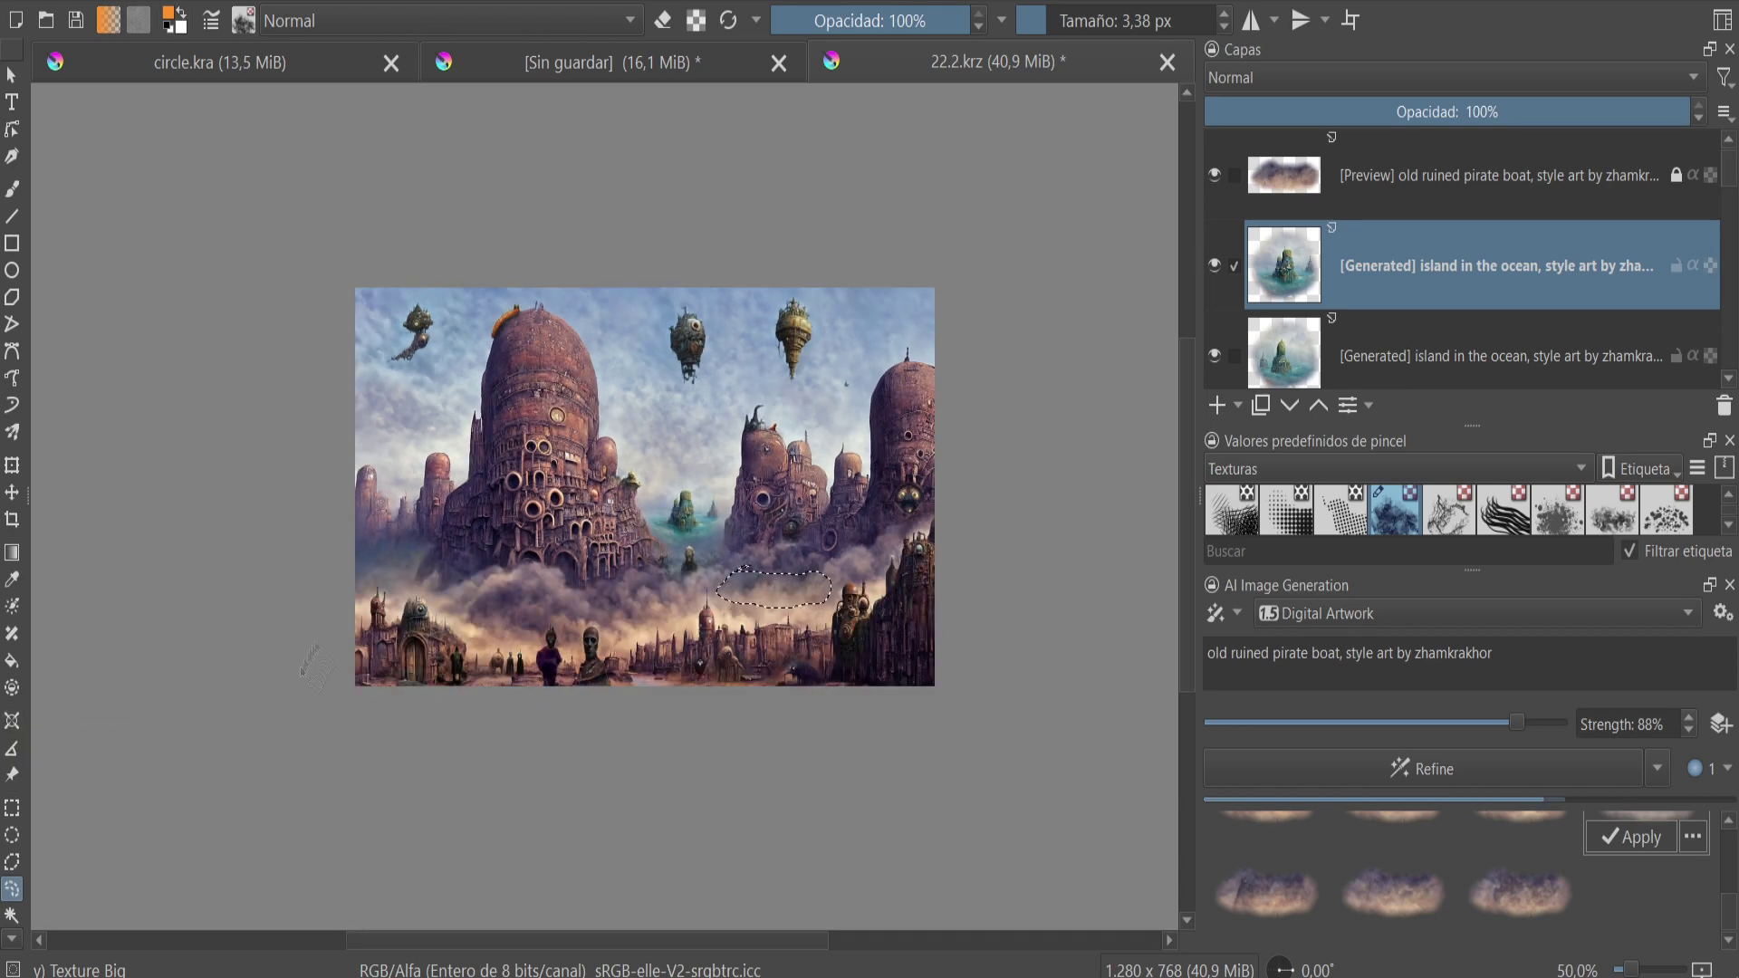
scroll(401, 500, up, 1)
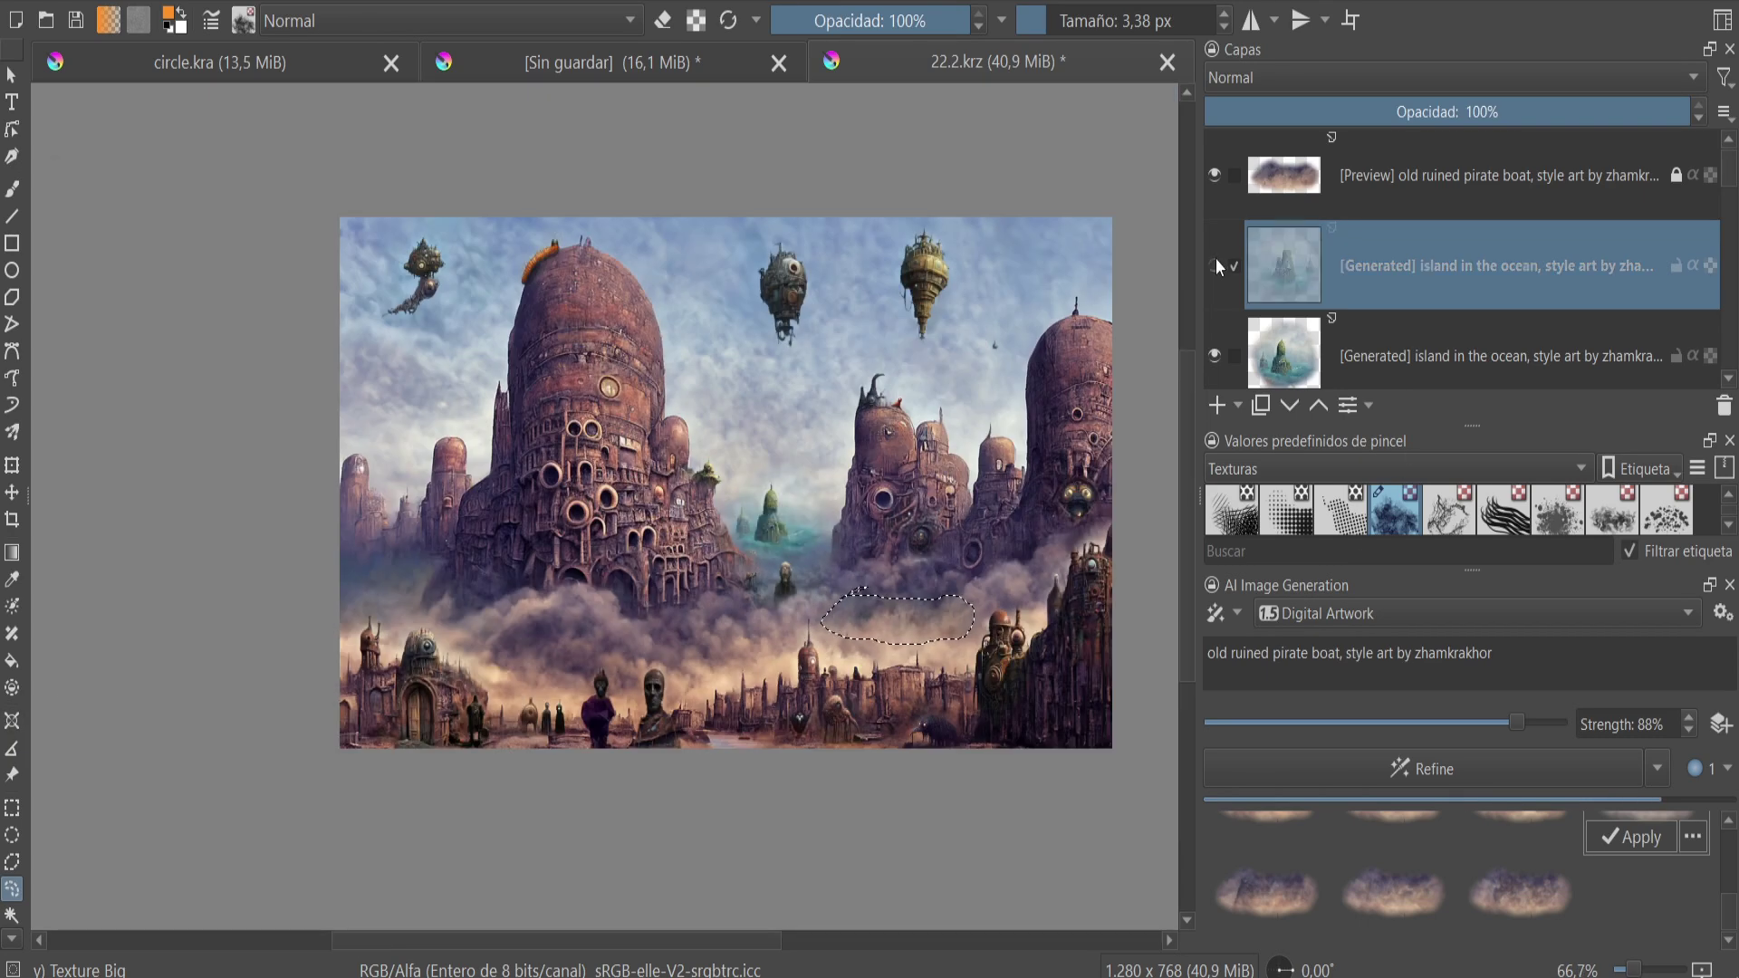
scroll(784, 525, up, 2)
scroll(784, 526, down, 1)
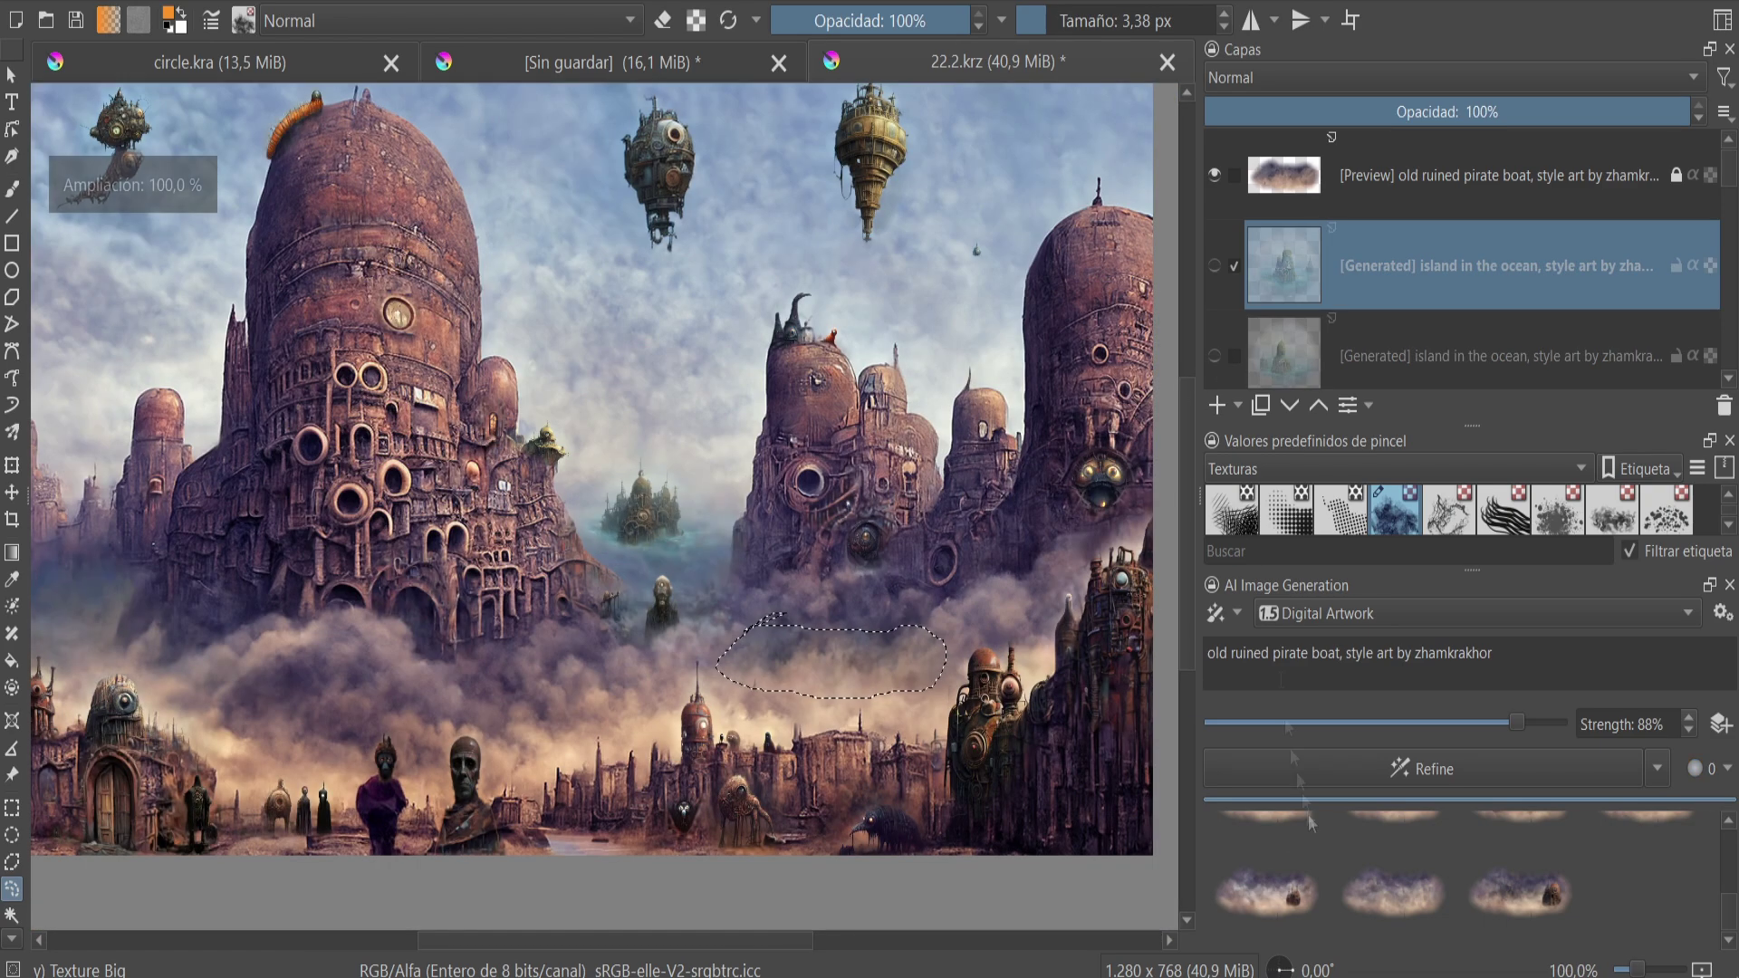
key(plus)
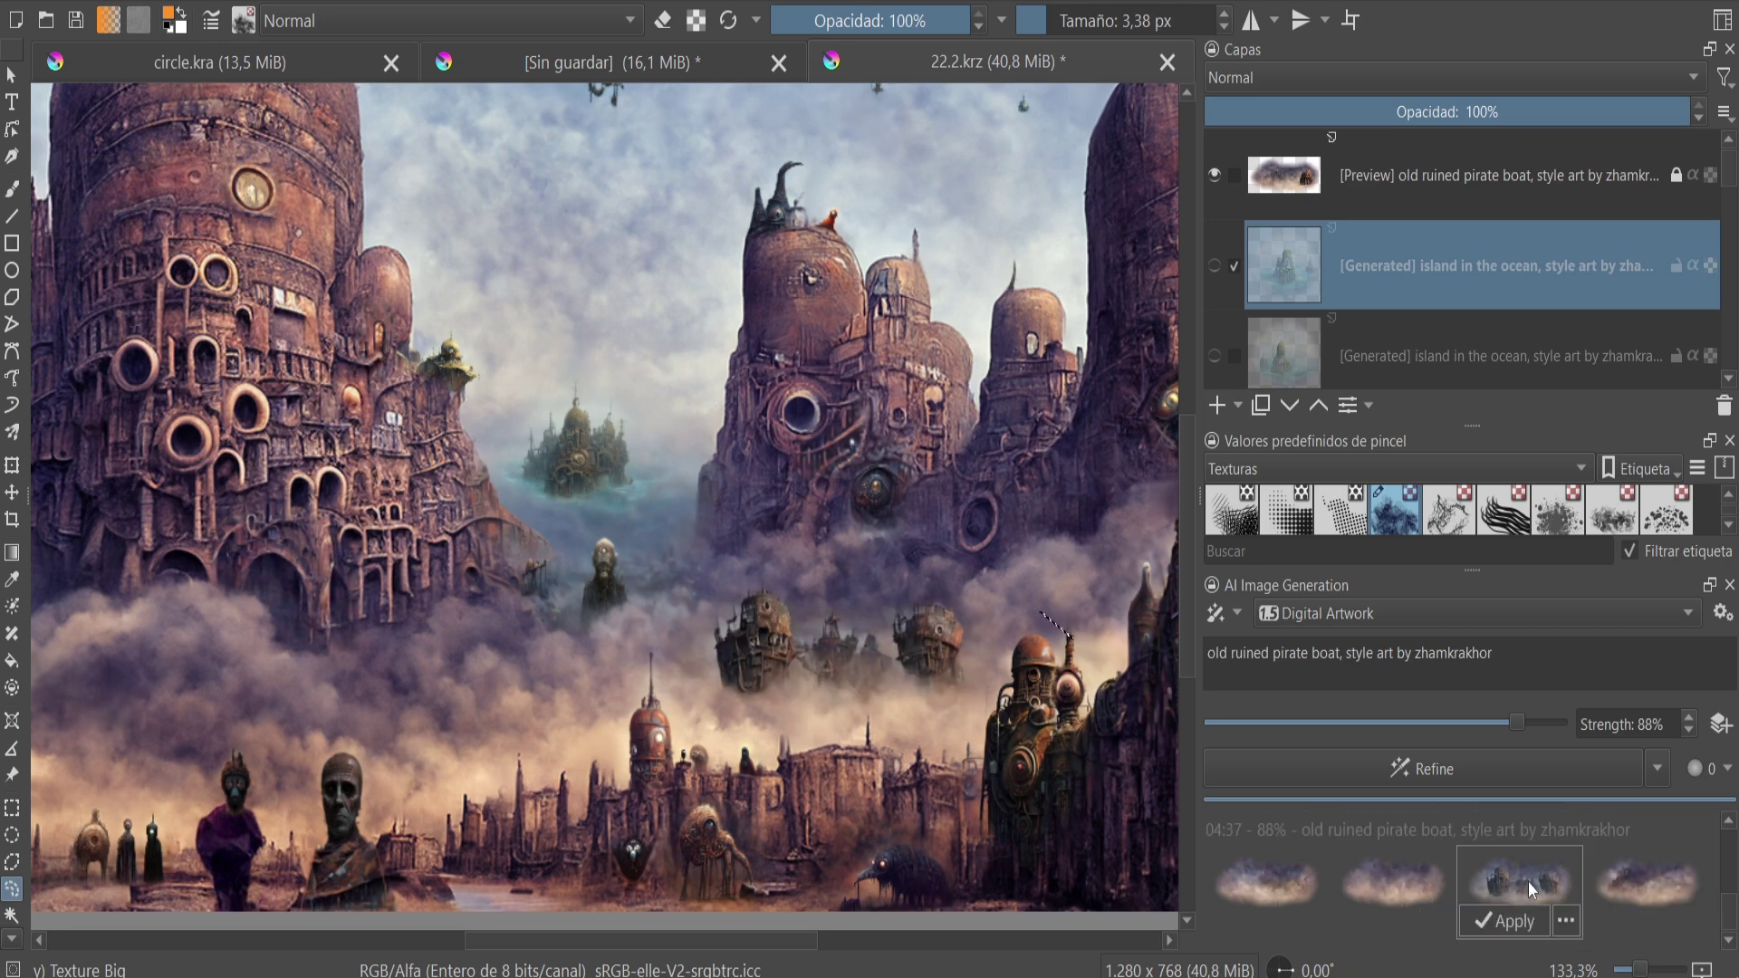
key(minus)
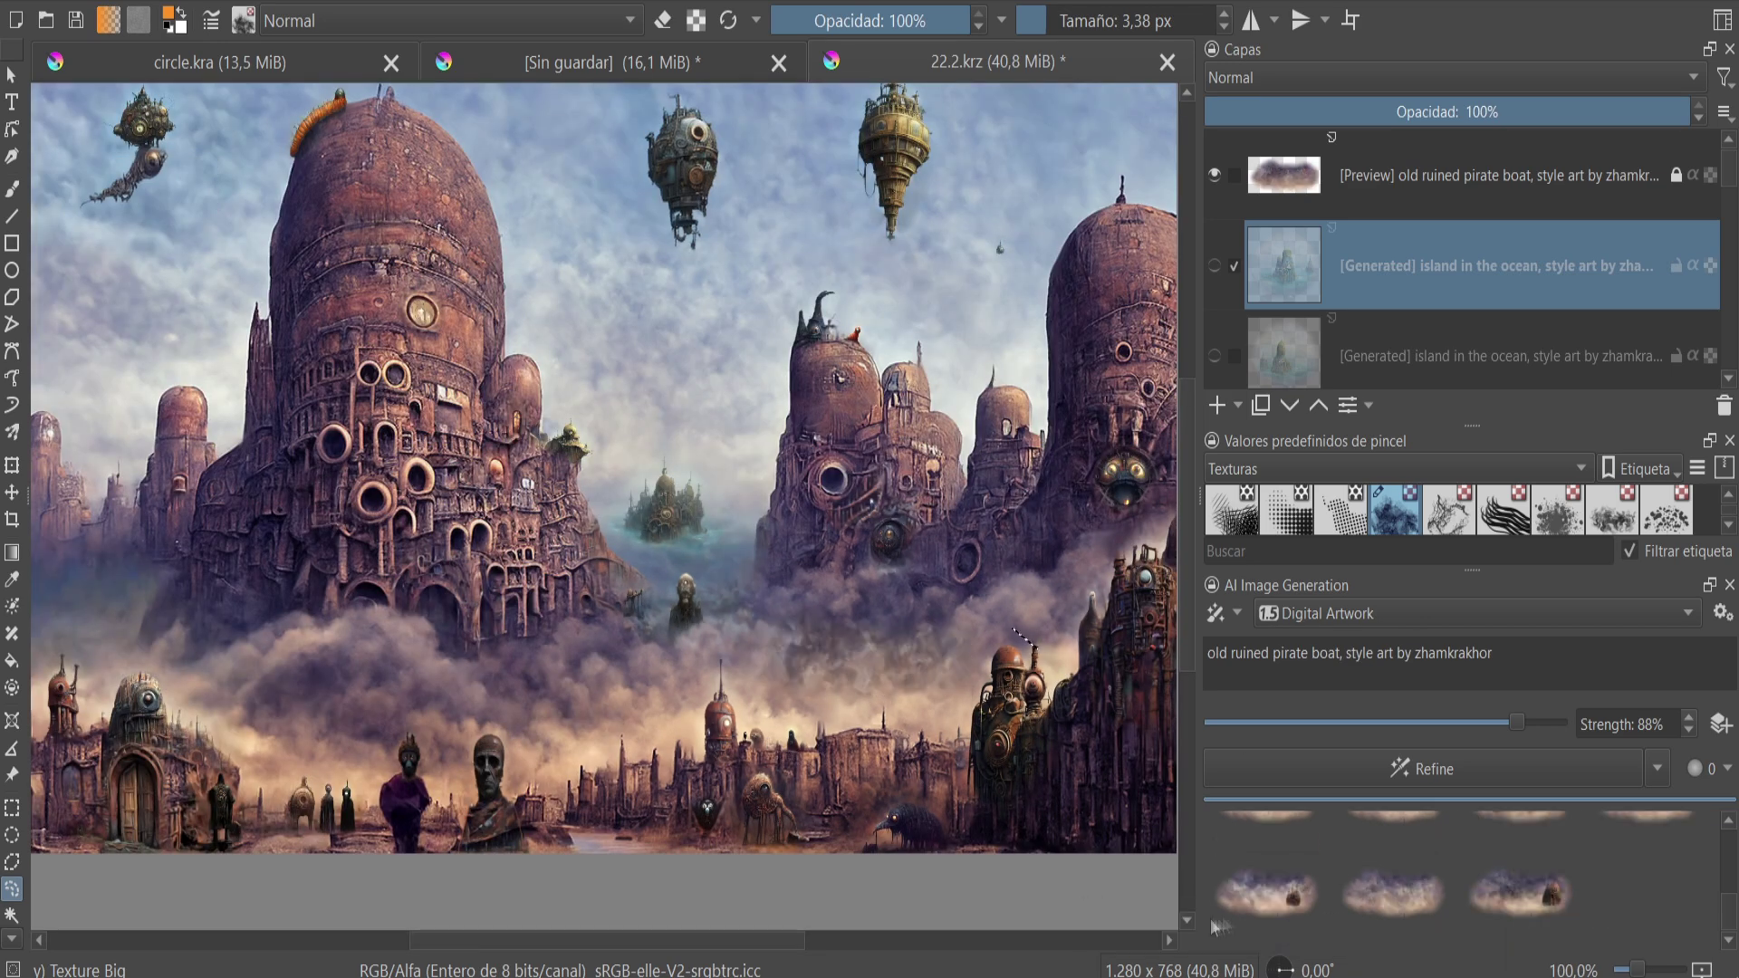
click(1503, 924)
scroll(926, 739, up, 2)
- Erase the faint ghost ship in the fog with the eraser brush and save the painting
key(b)
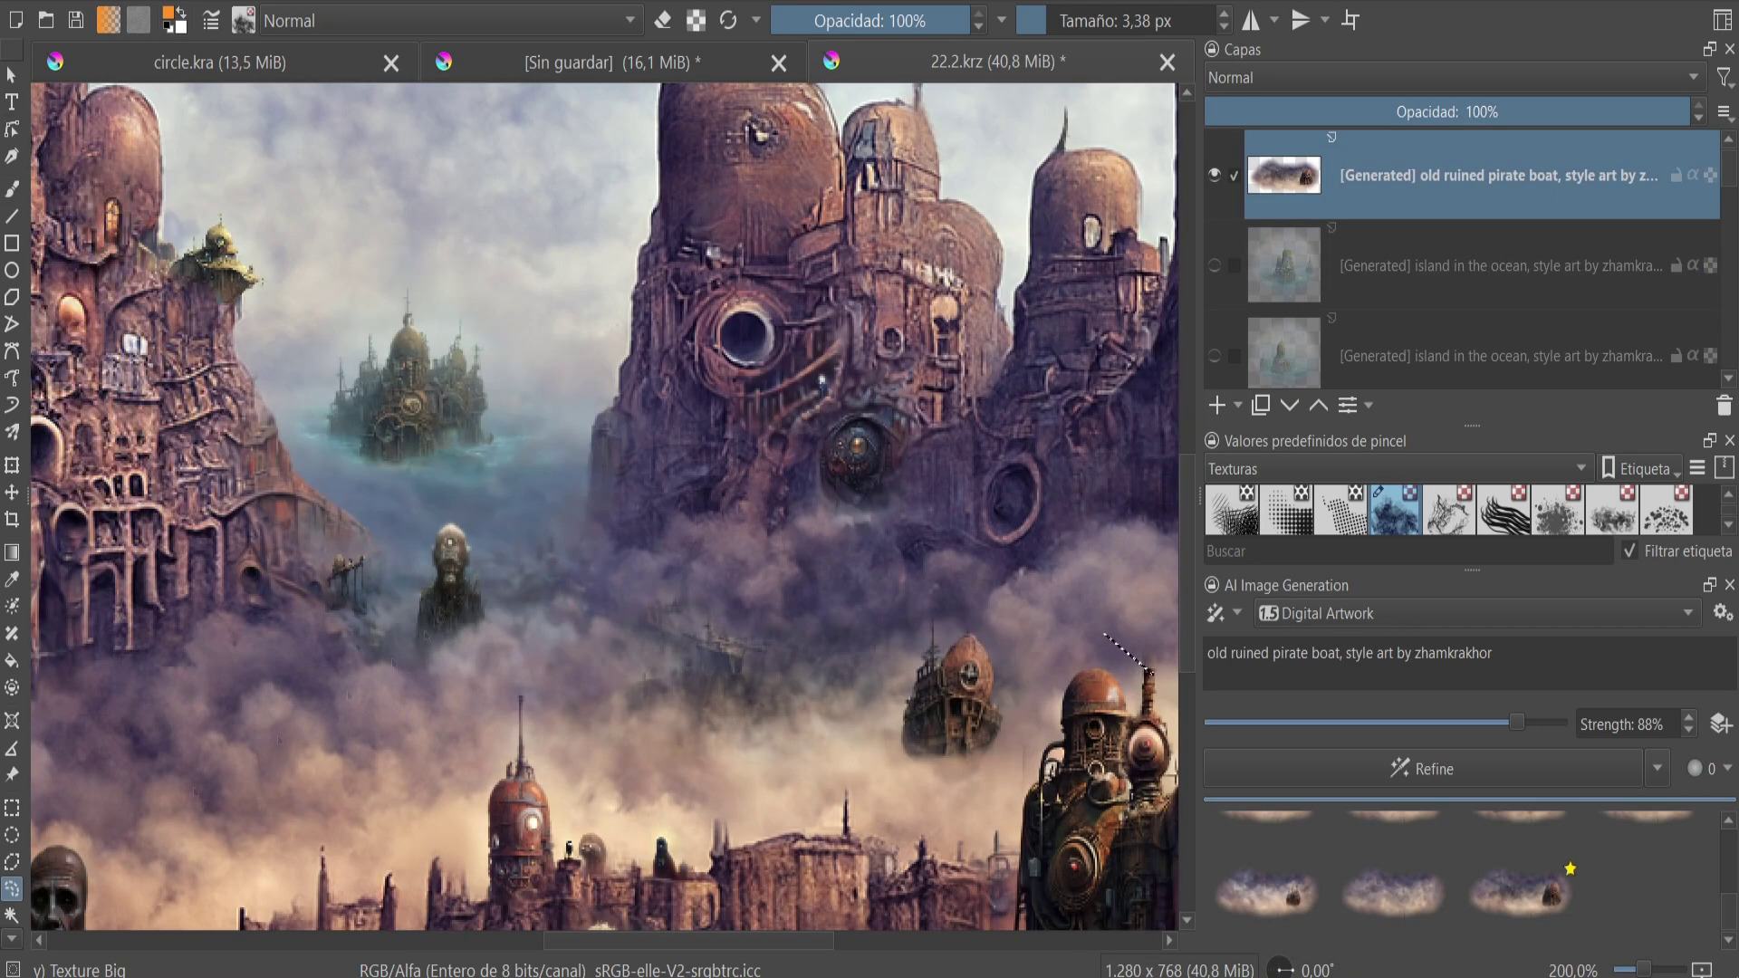
key(e)
drag(777, 707, 625, 670)
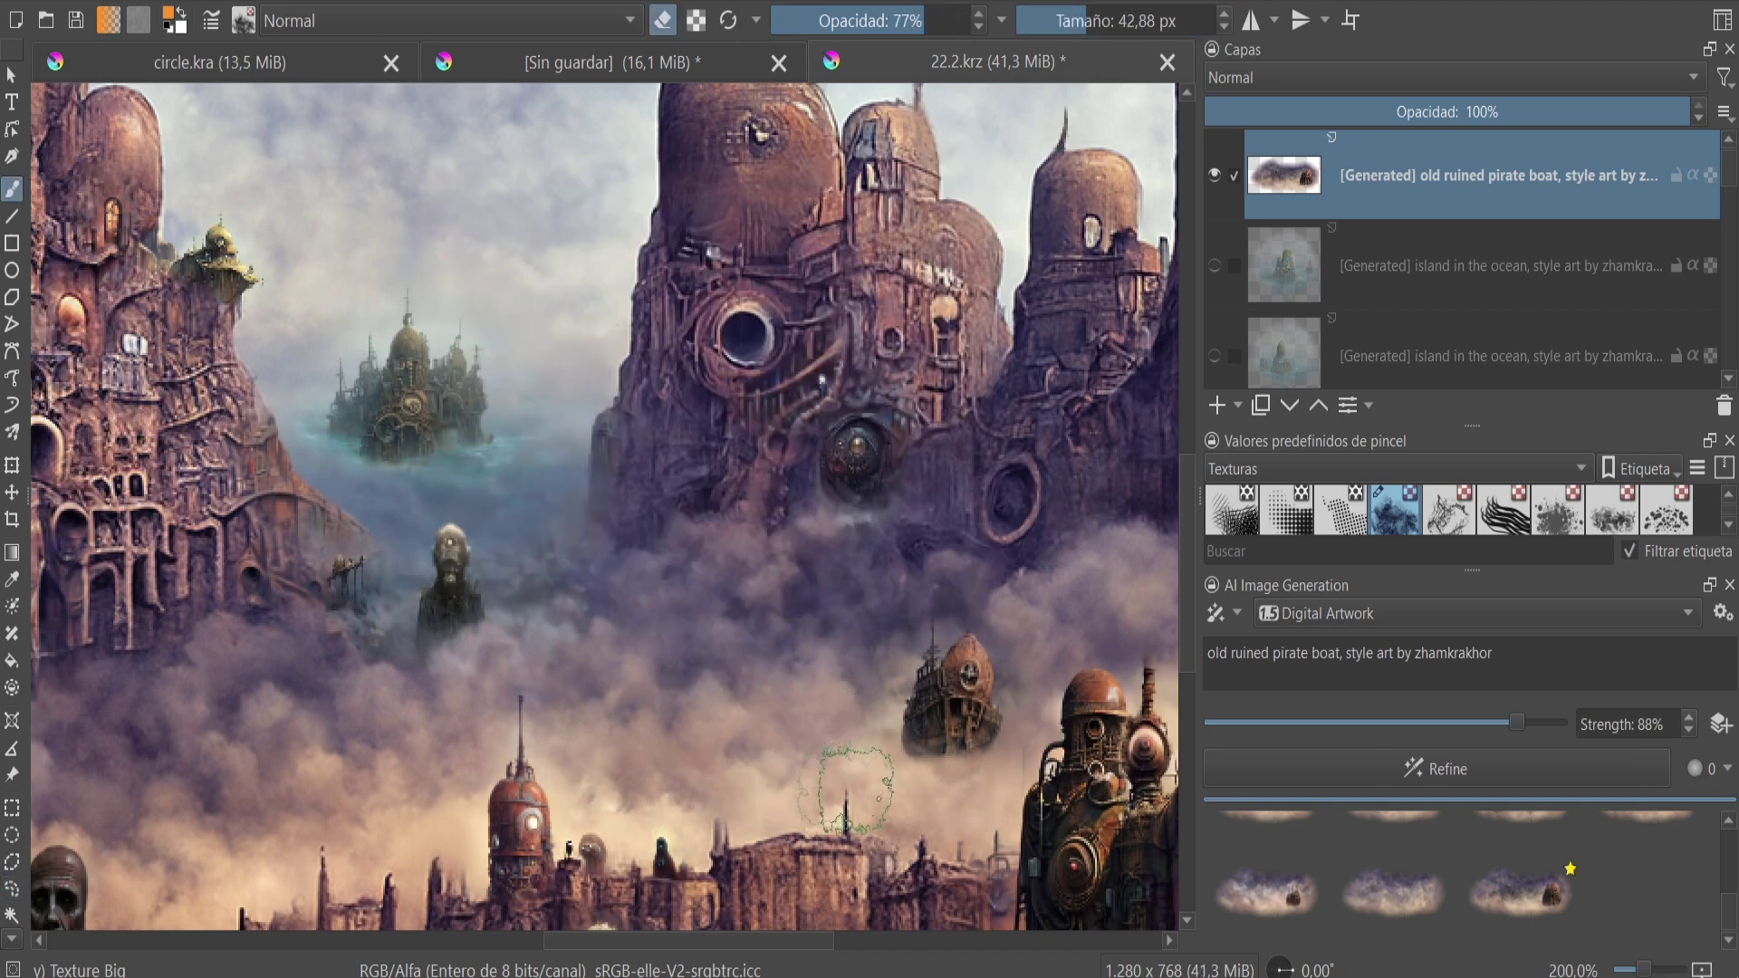
scroll(957, 812, down, 3)
key(alt+f)
click(71, 118)
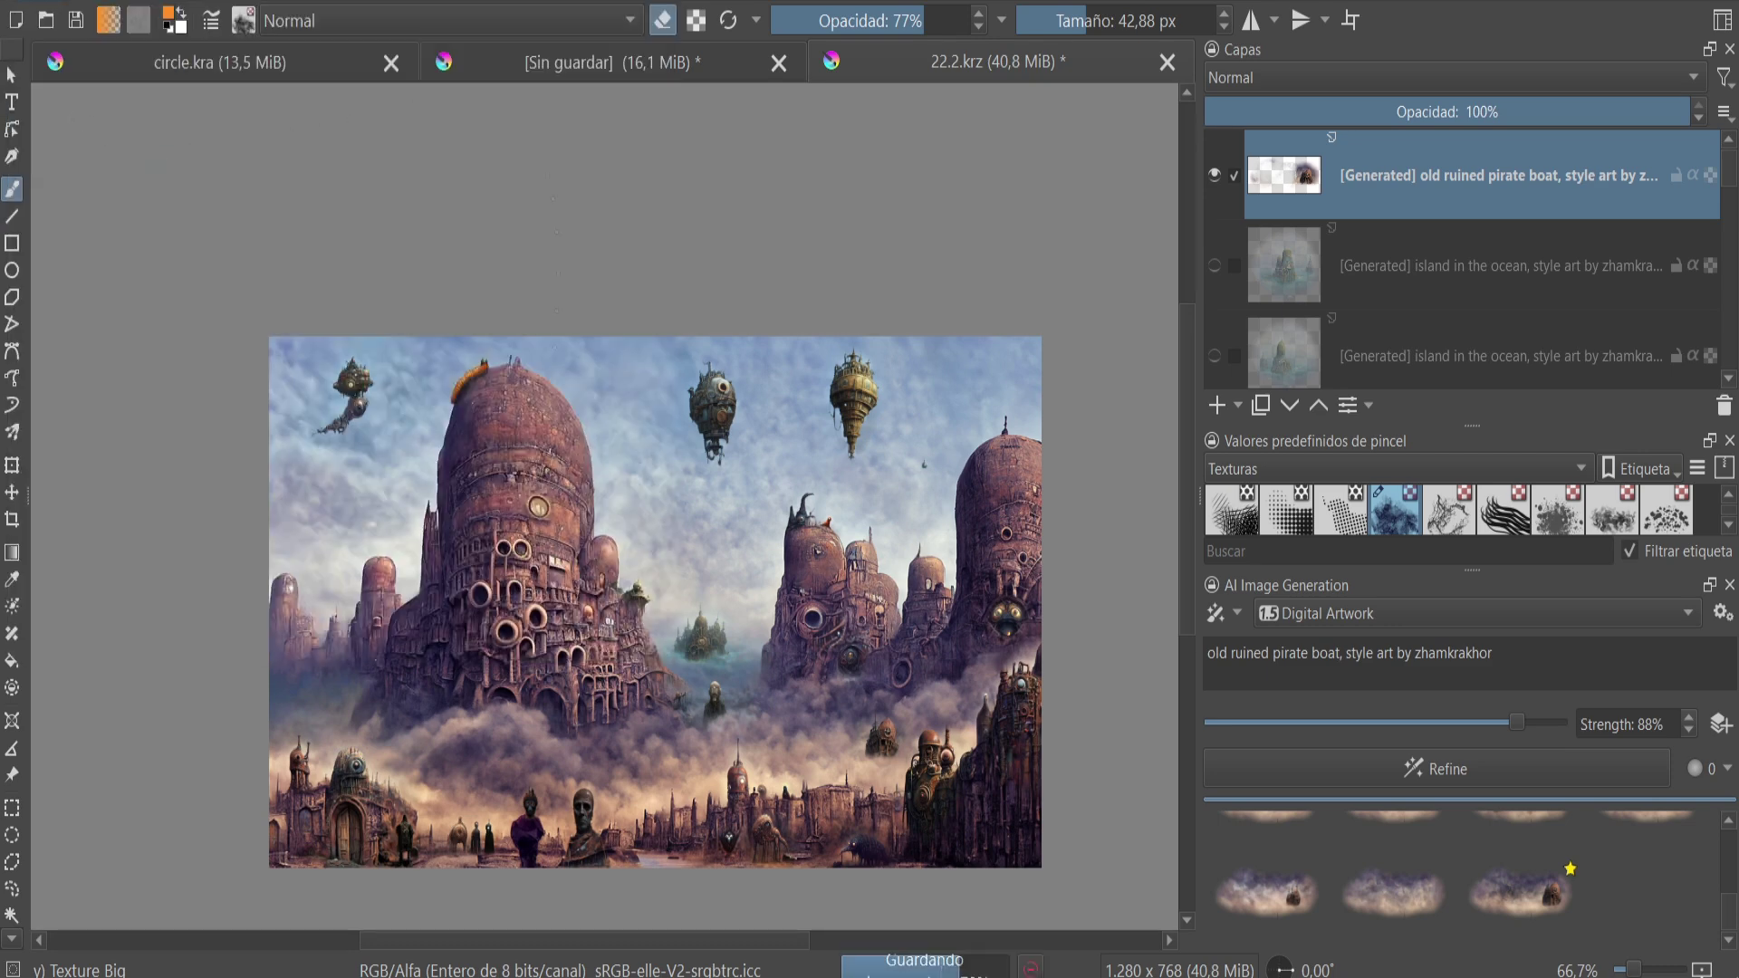
- Outline the small boat and generate 'old ruined boat' variations without the word pirate
drag(875, 768, 892, 711)
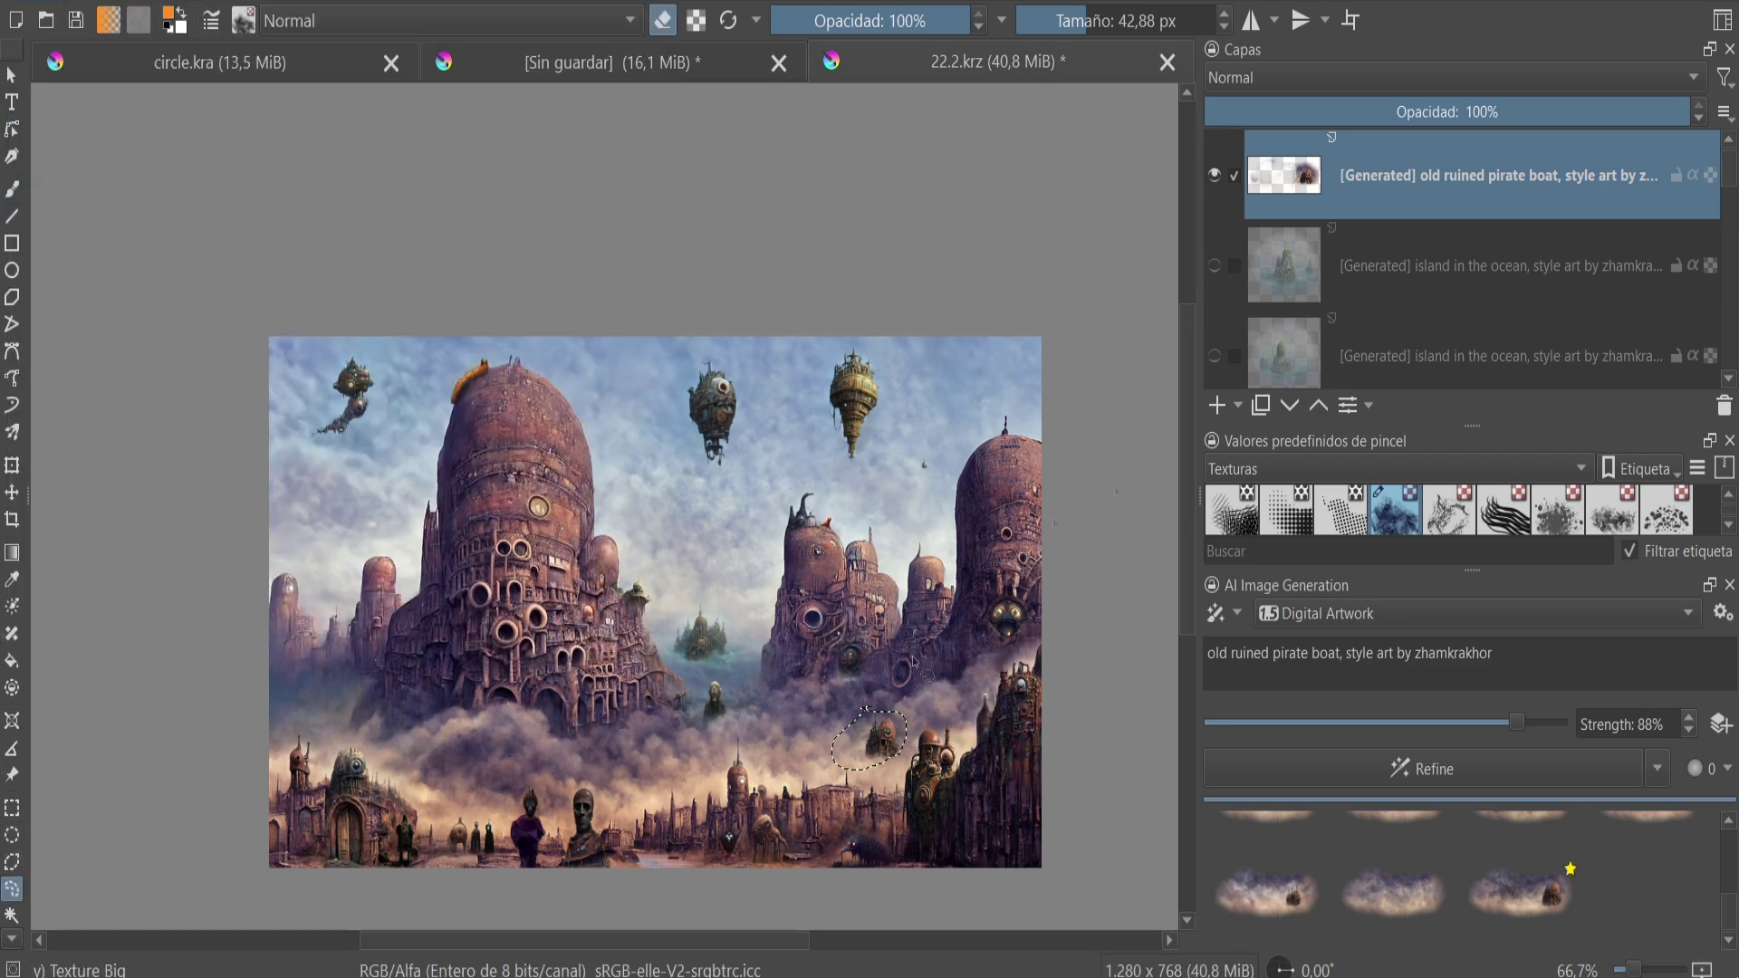
key(BackSpace)
key(BackSpace)
key(BackSpace)
key(Return)
scroll(843, 761, up, 2)
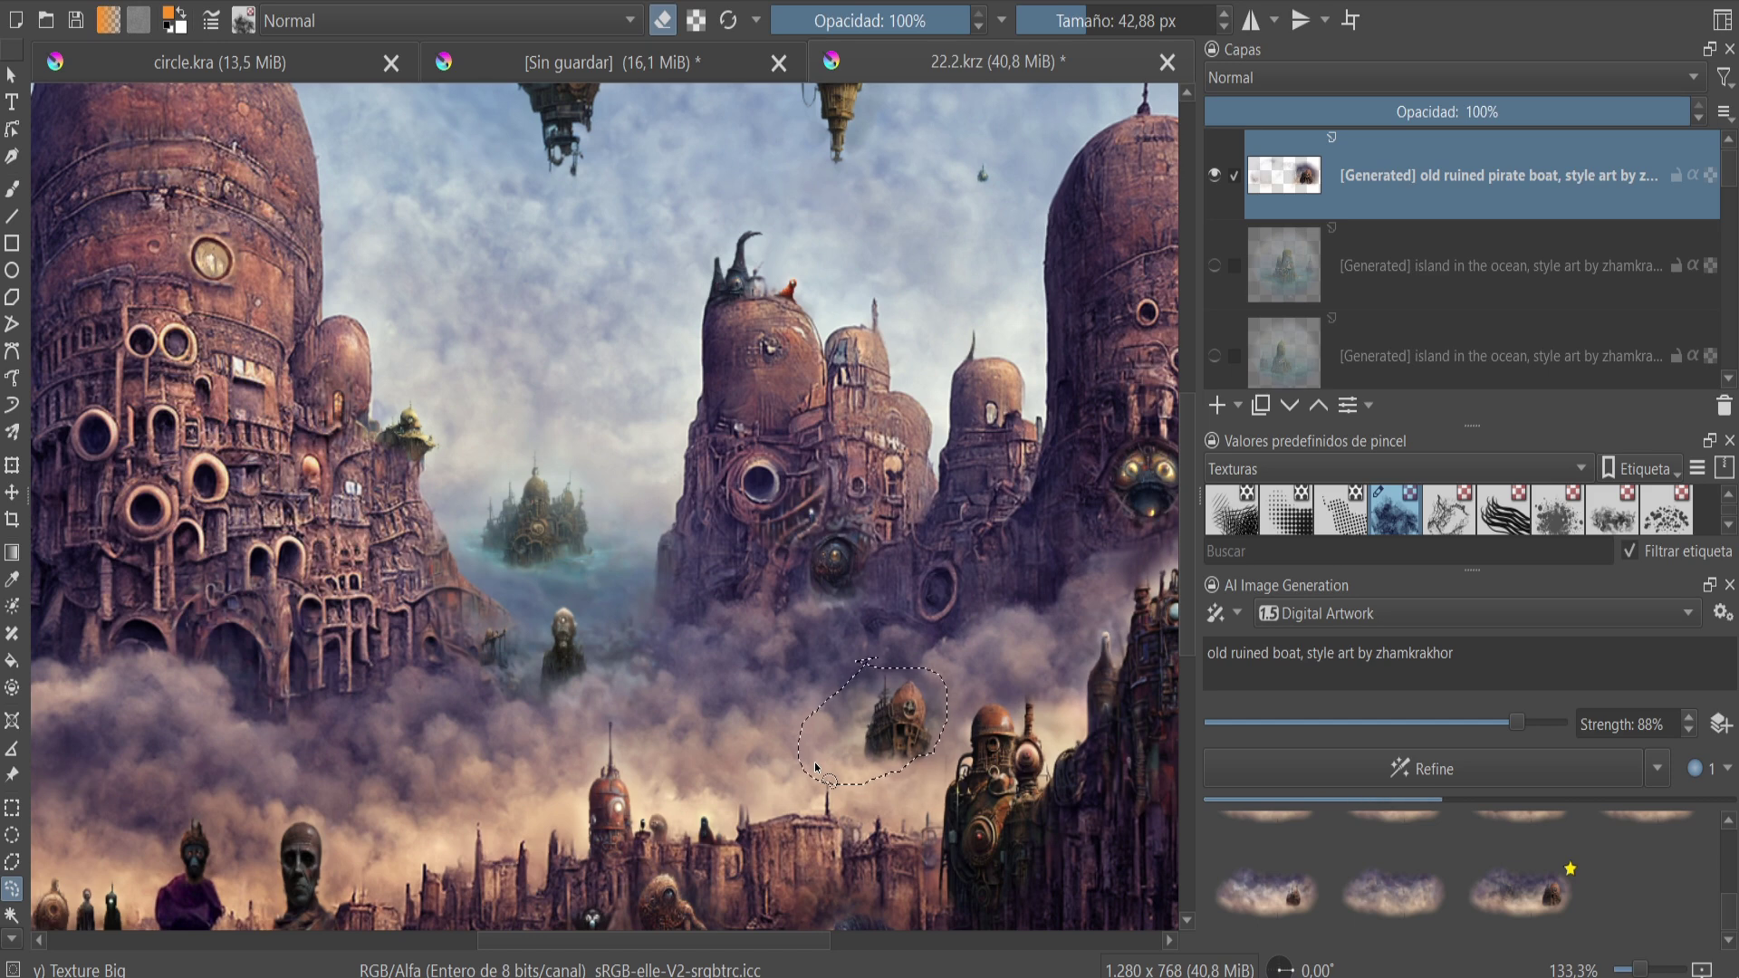
scroll(815, 768, down, 2)
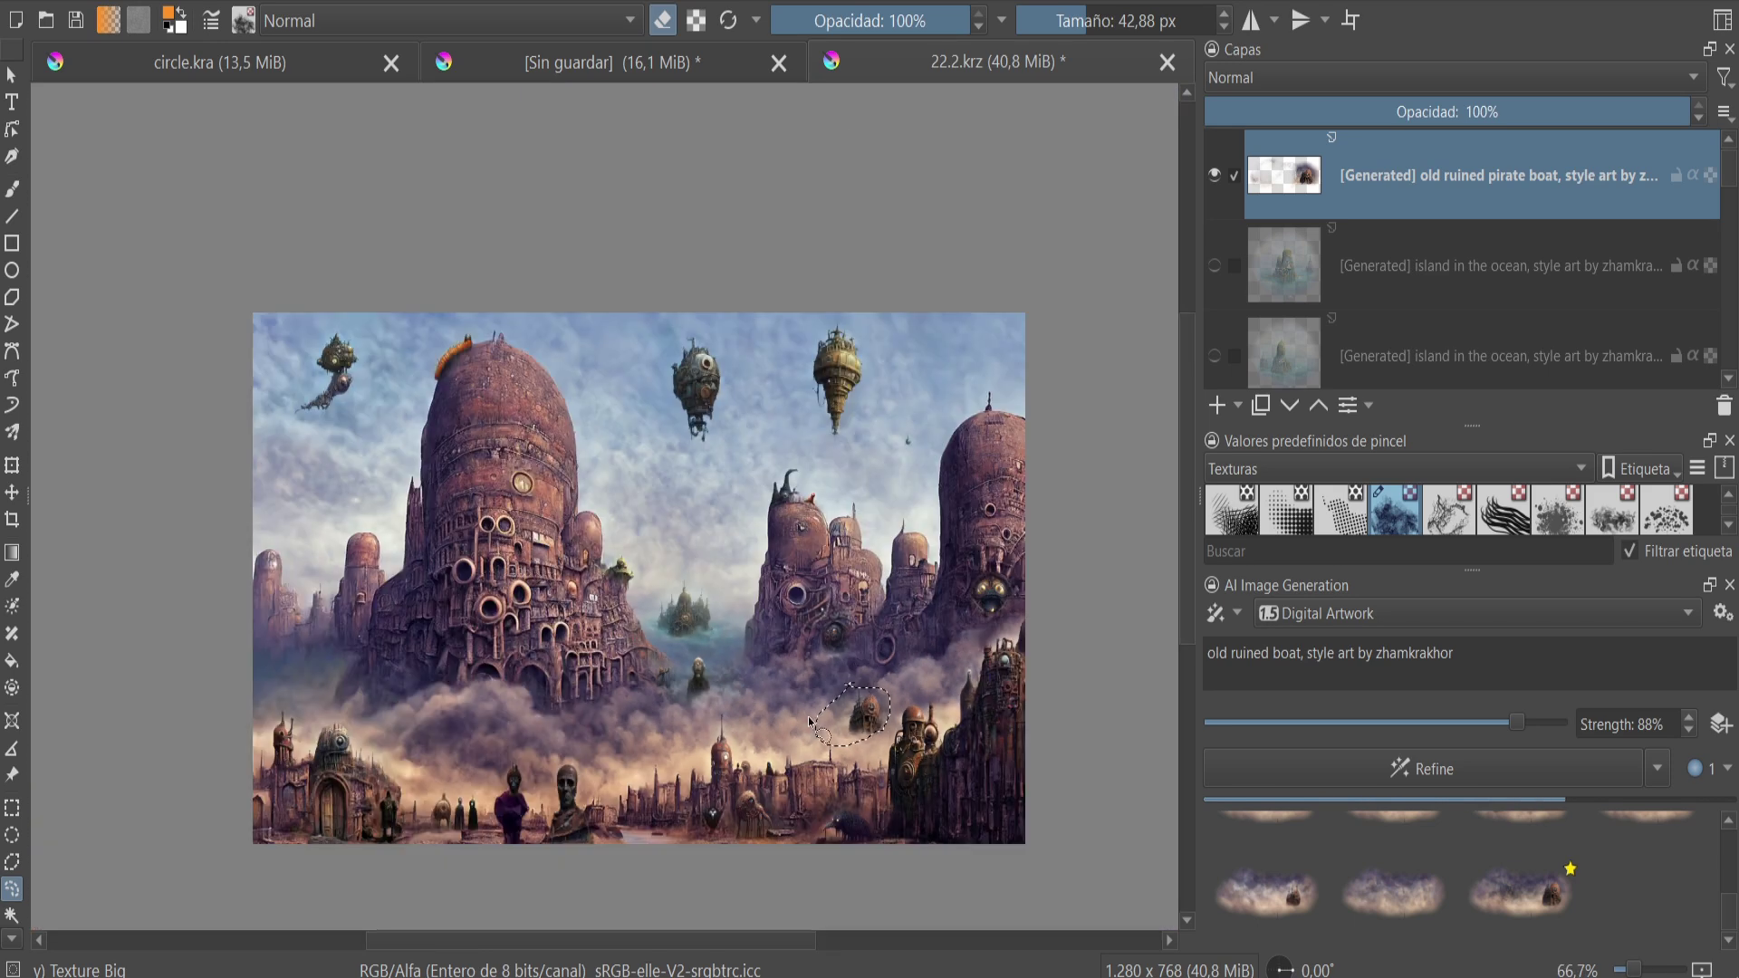
scroll(638, 722, up, 1)
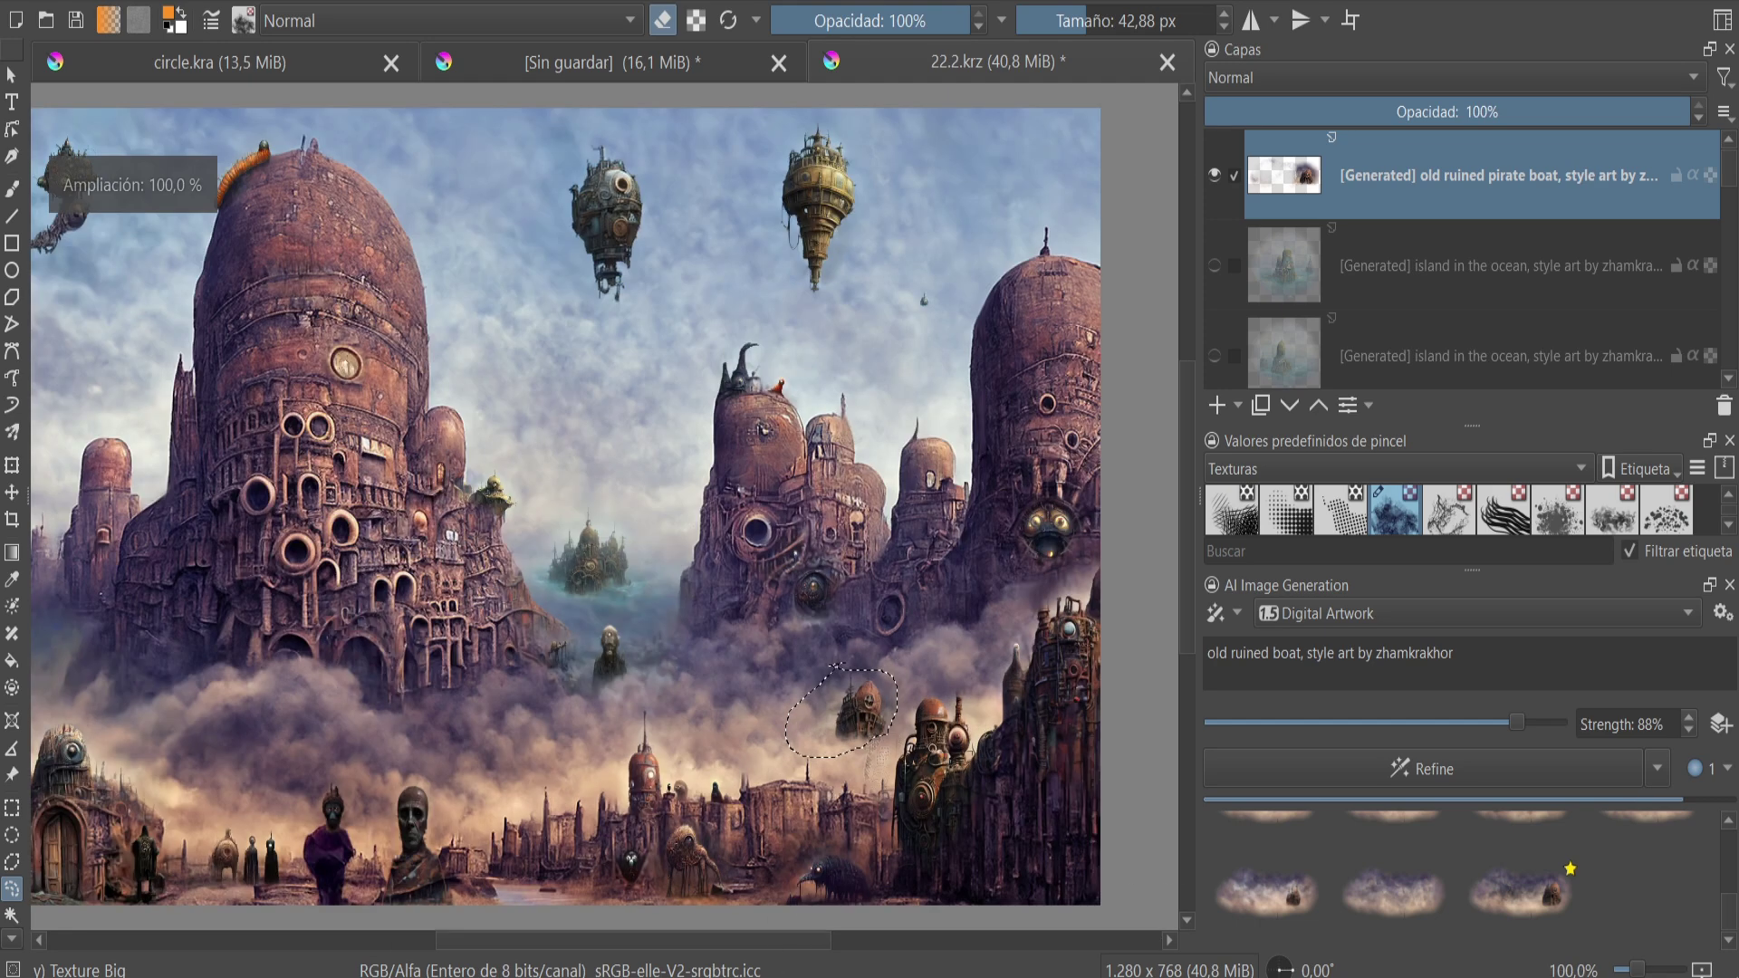
scroll(638, 722, up, 1)
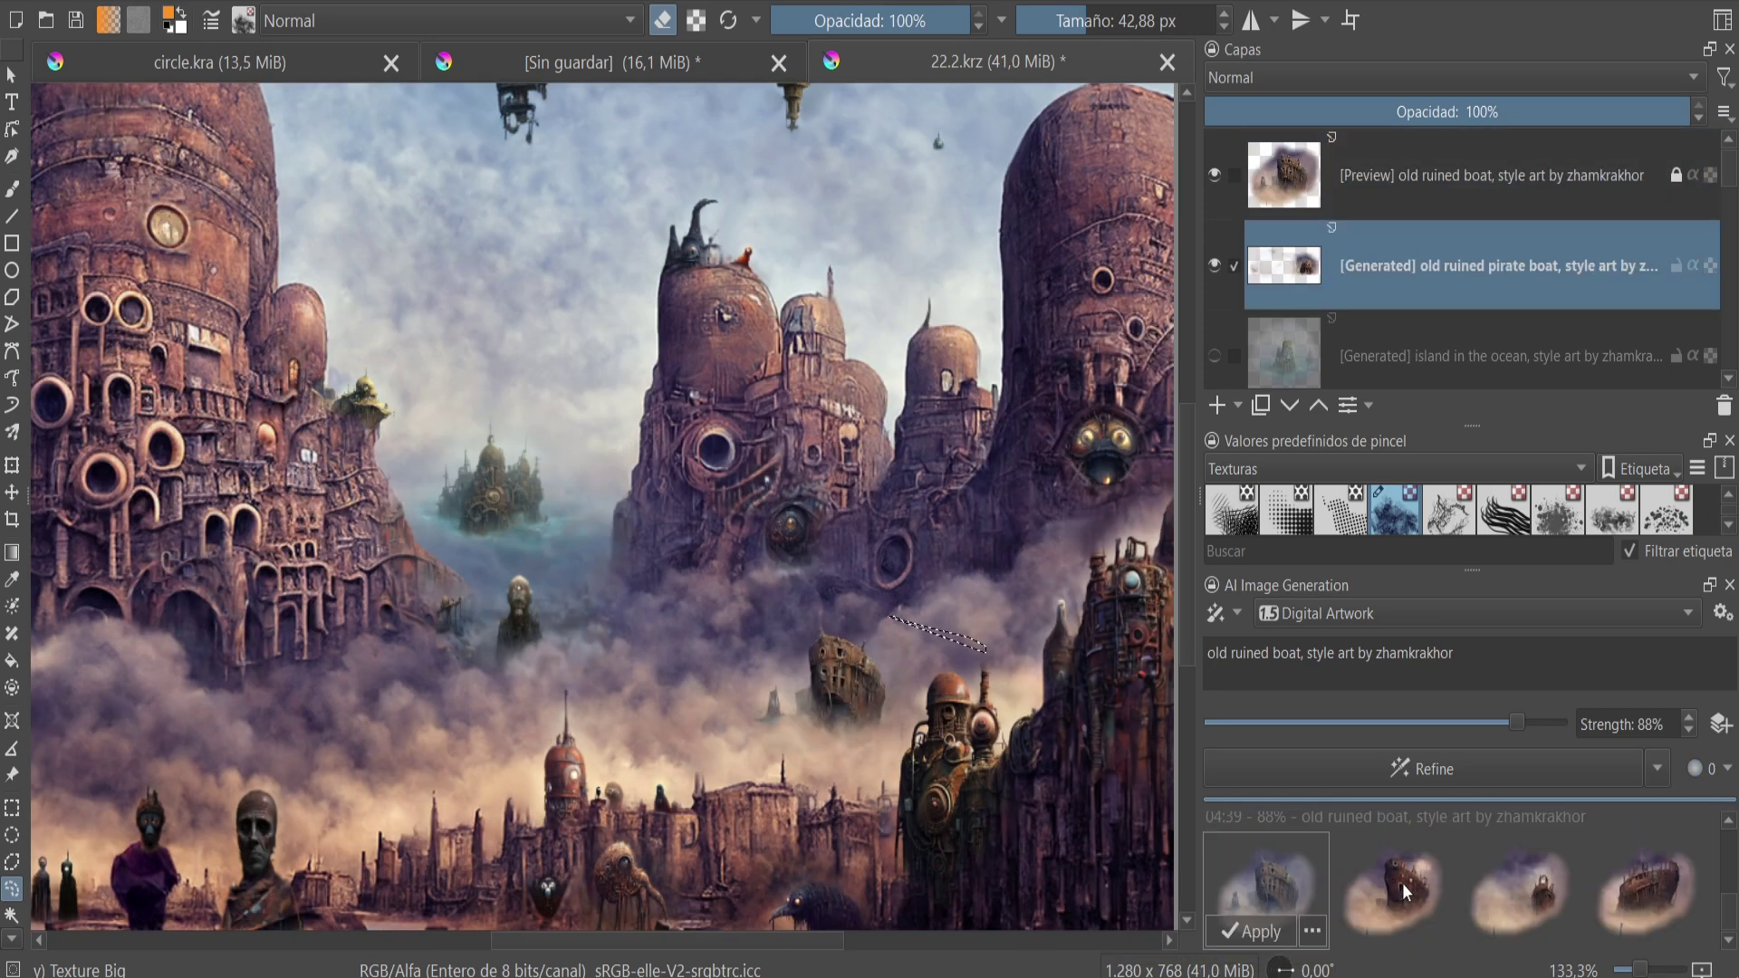
key(minus)
key(minus)
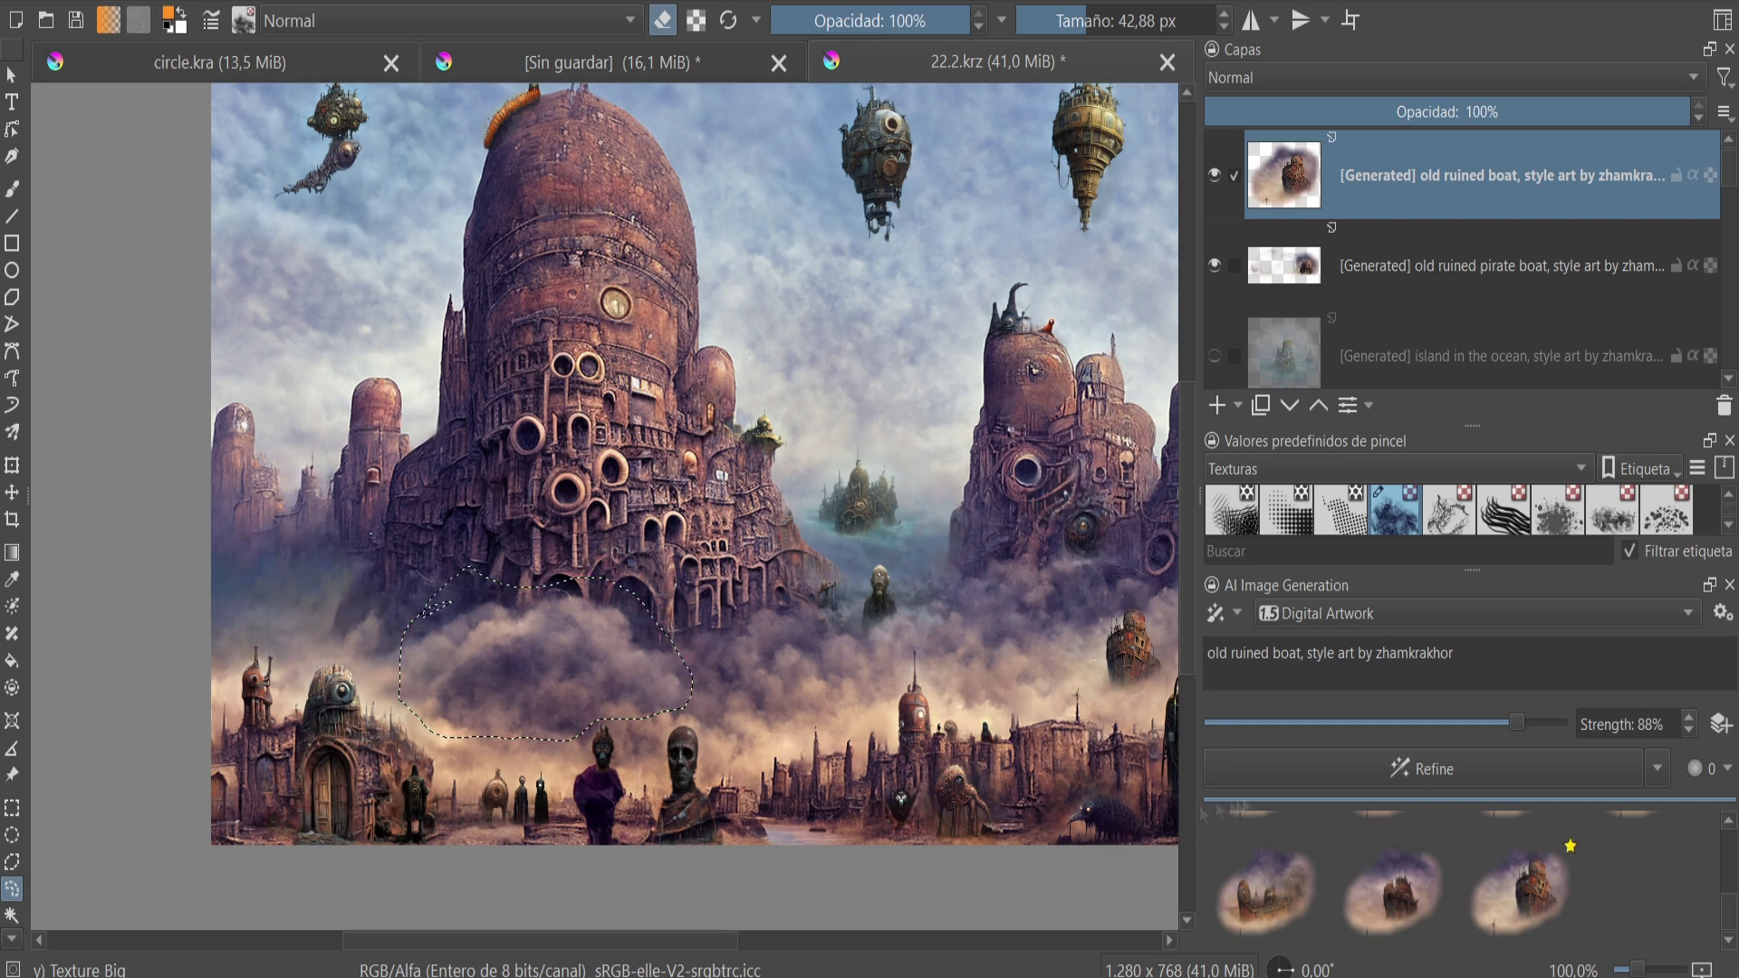
- Generate boats in the left fog selection and inspect the new results
key(minus)
key(minus)
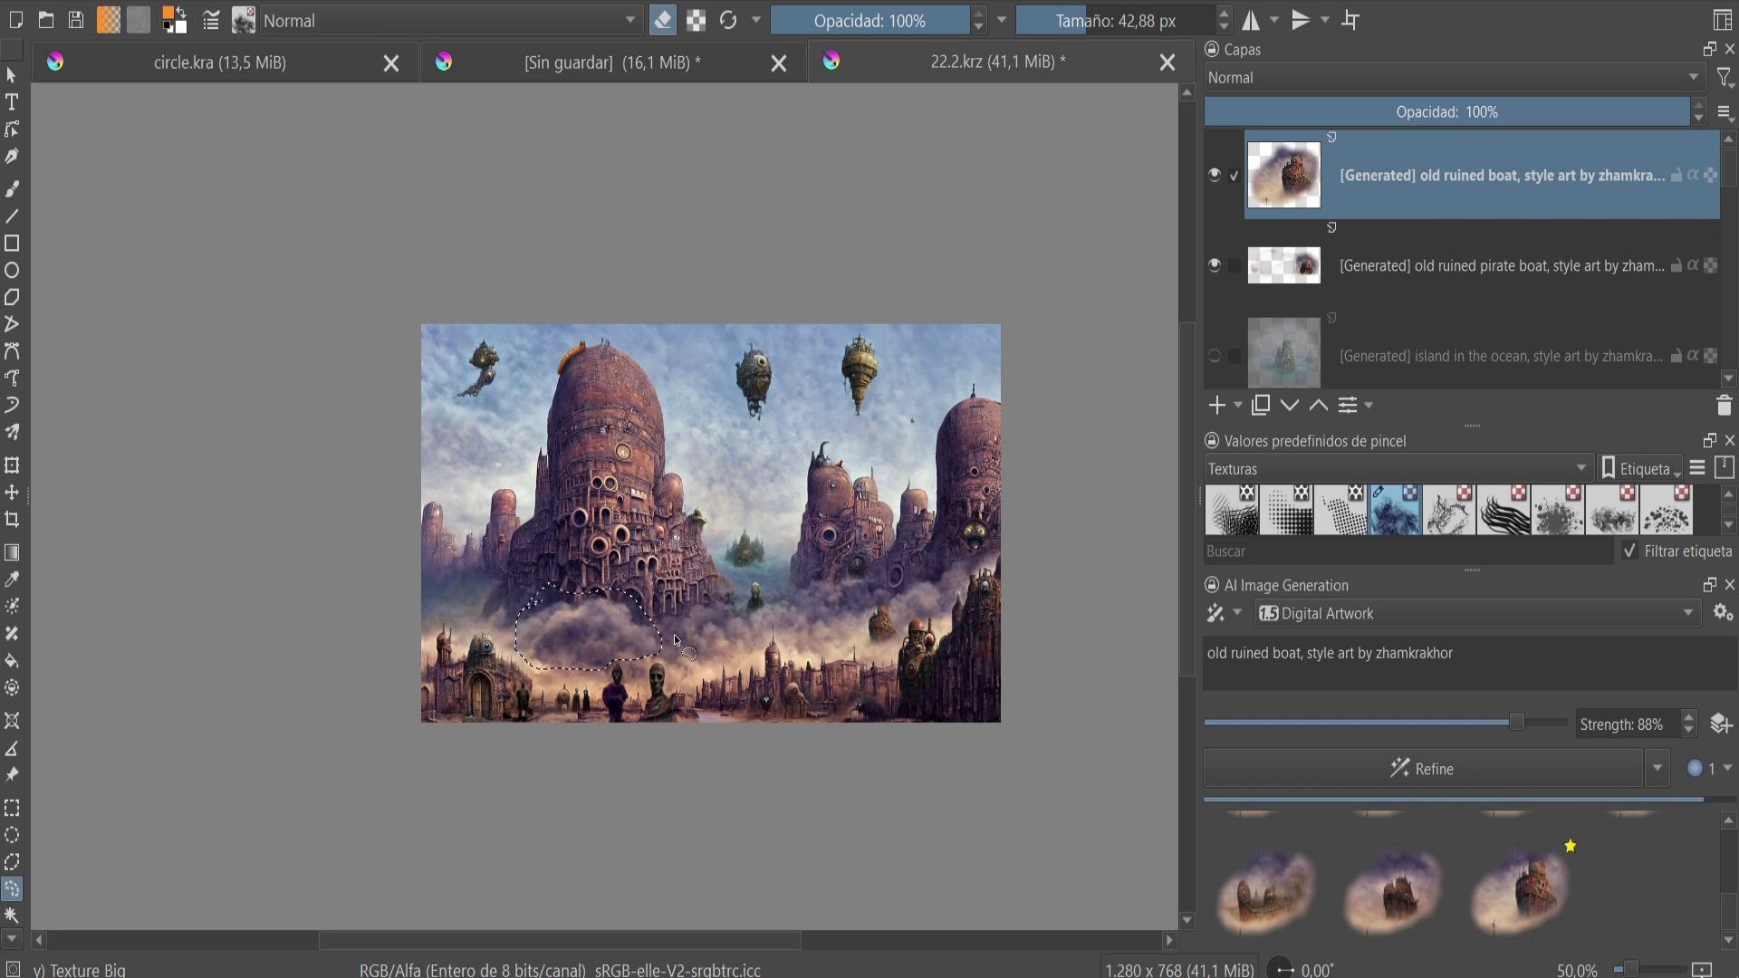
key(plus)
key(plus)
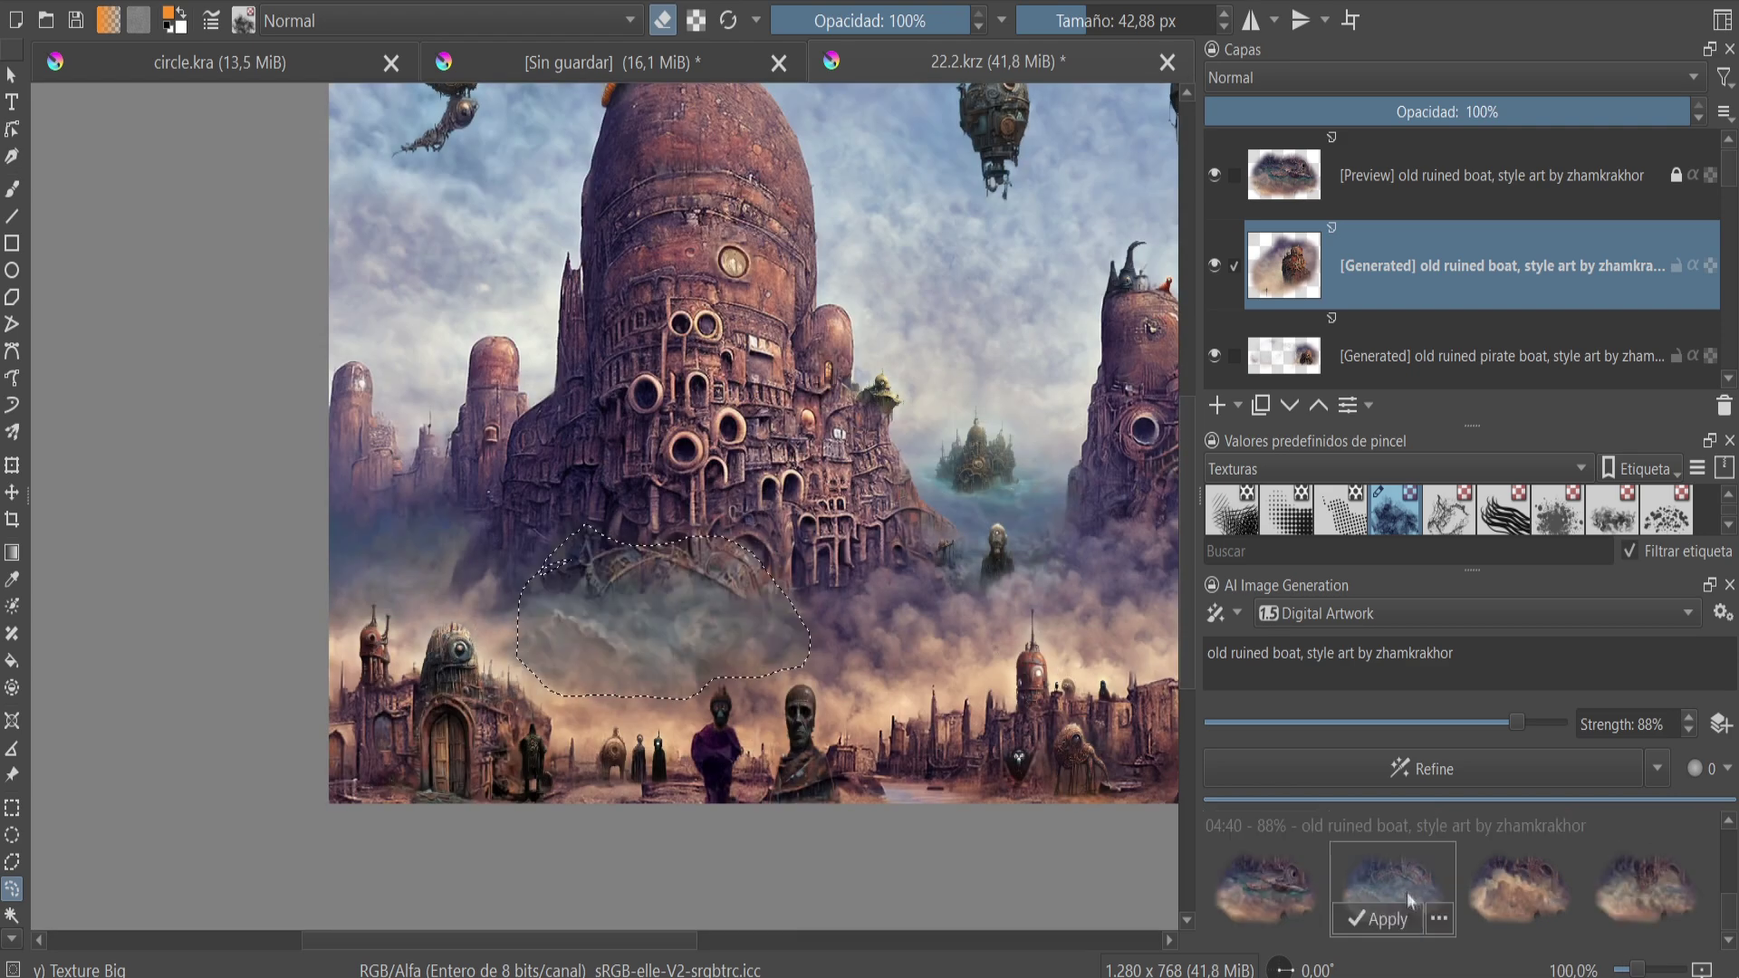
scroll(1395, 899, down, 1)
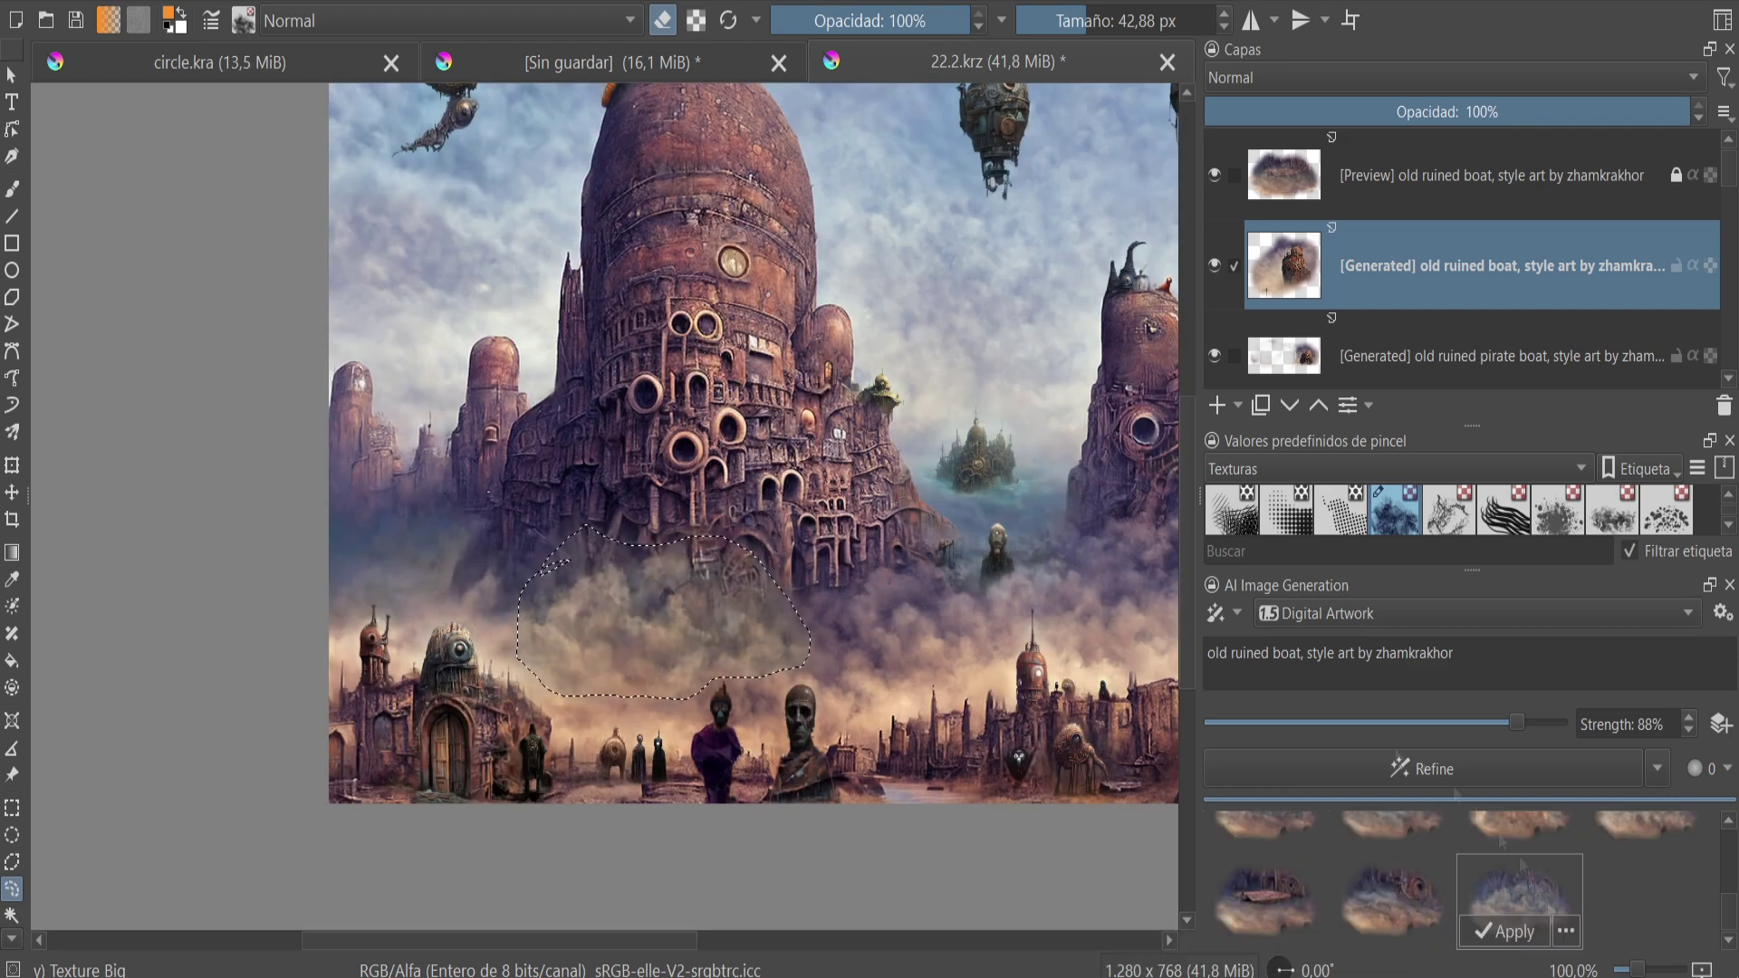
key(minus)
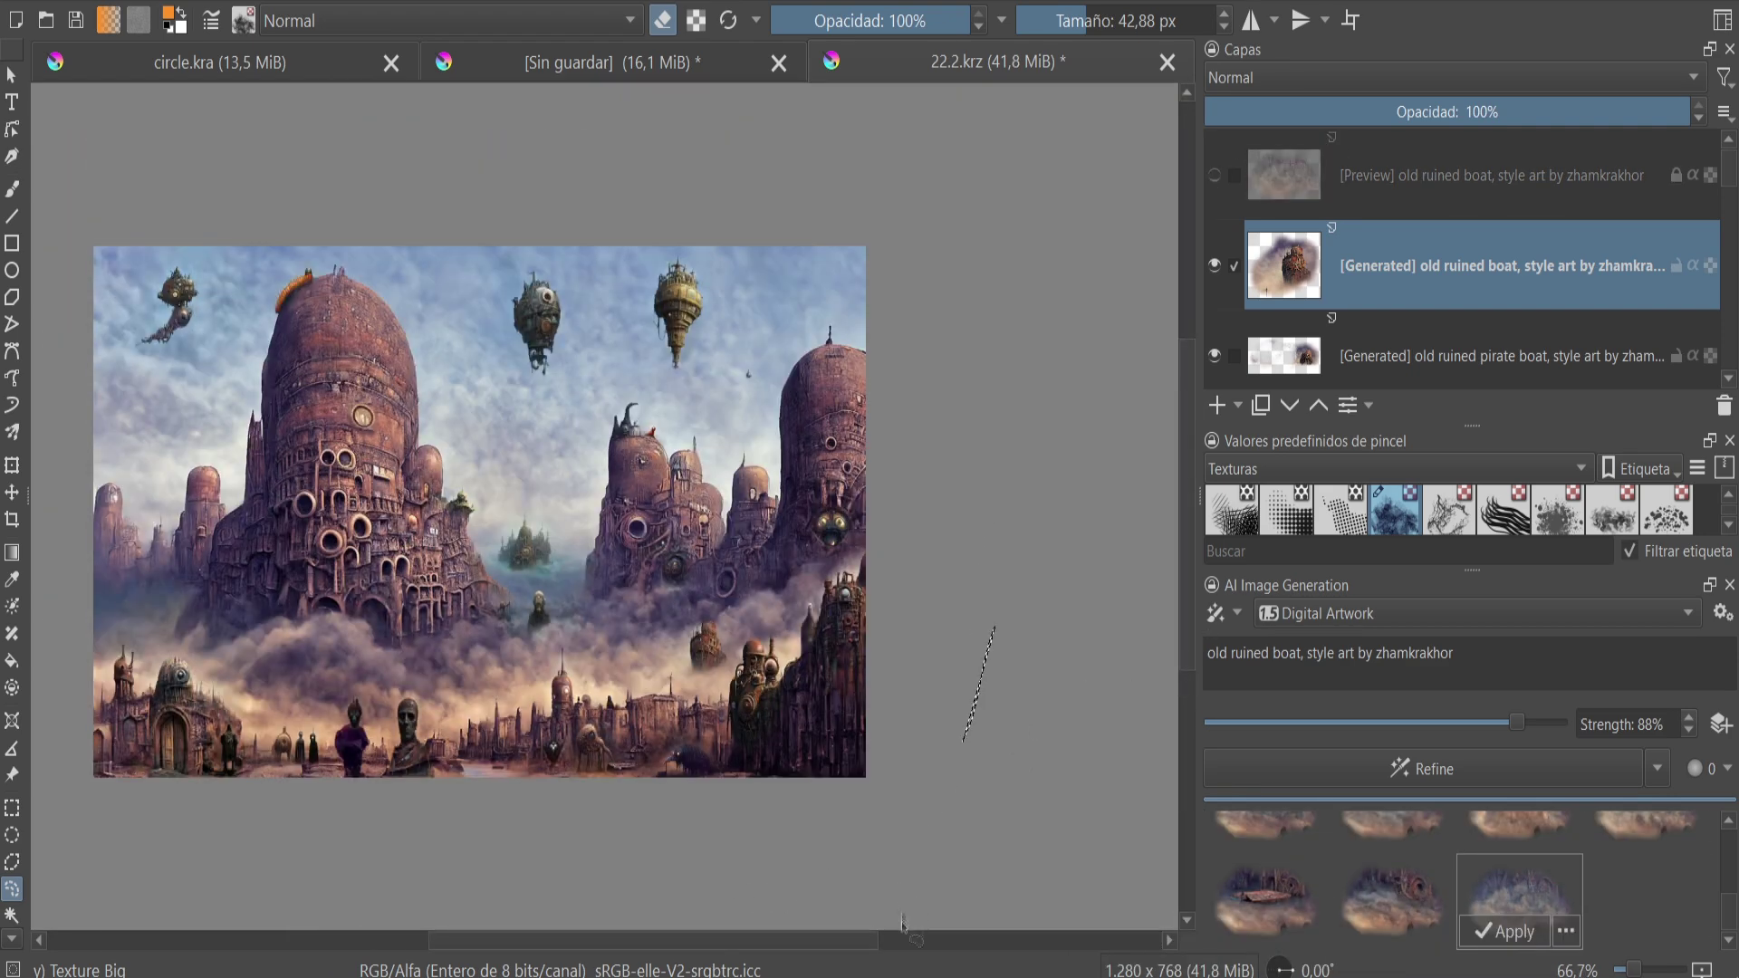
right_click(985, 619)
key(Escape)
- Lower strength to about 58%, trim the prompt to 'style art by zhamkrakhor', and regenerate
drag(1517, 722, 1409, 751)
key(shift+Home)
key(BackSpace)
key(Return)
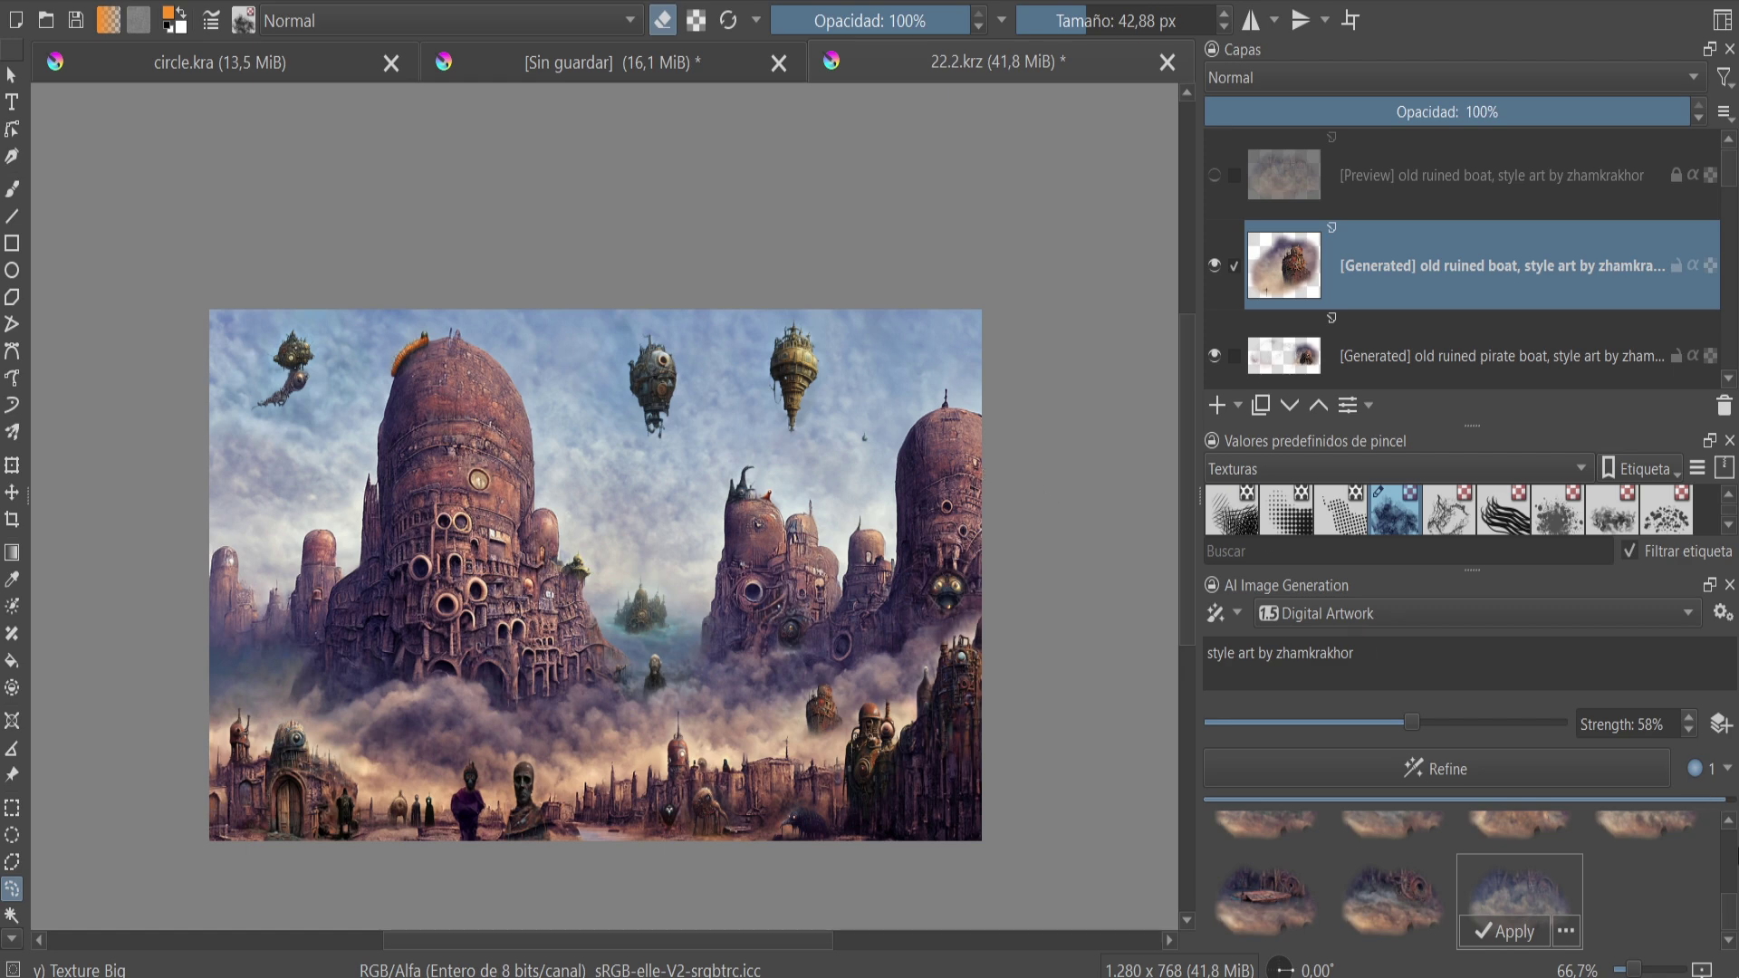
- Preview the style-only result, then prepend 'old ruined city robot, steampunk' to the prompt and regenerate
click(1400, 890)
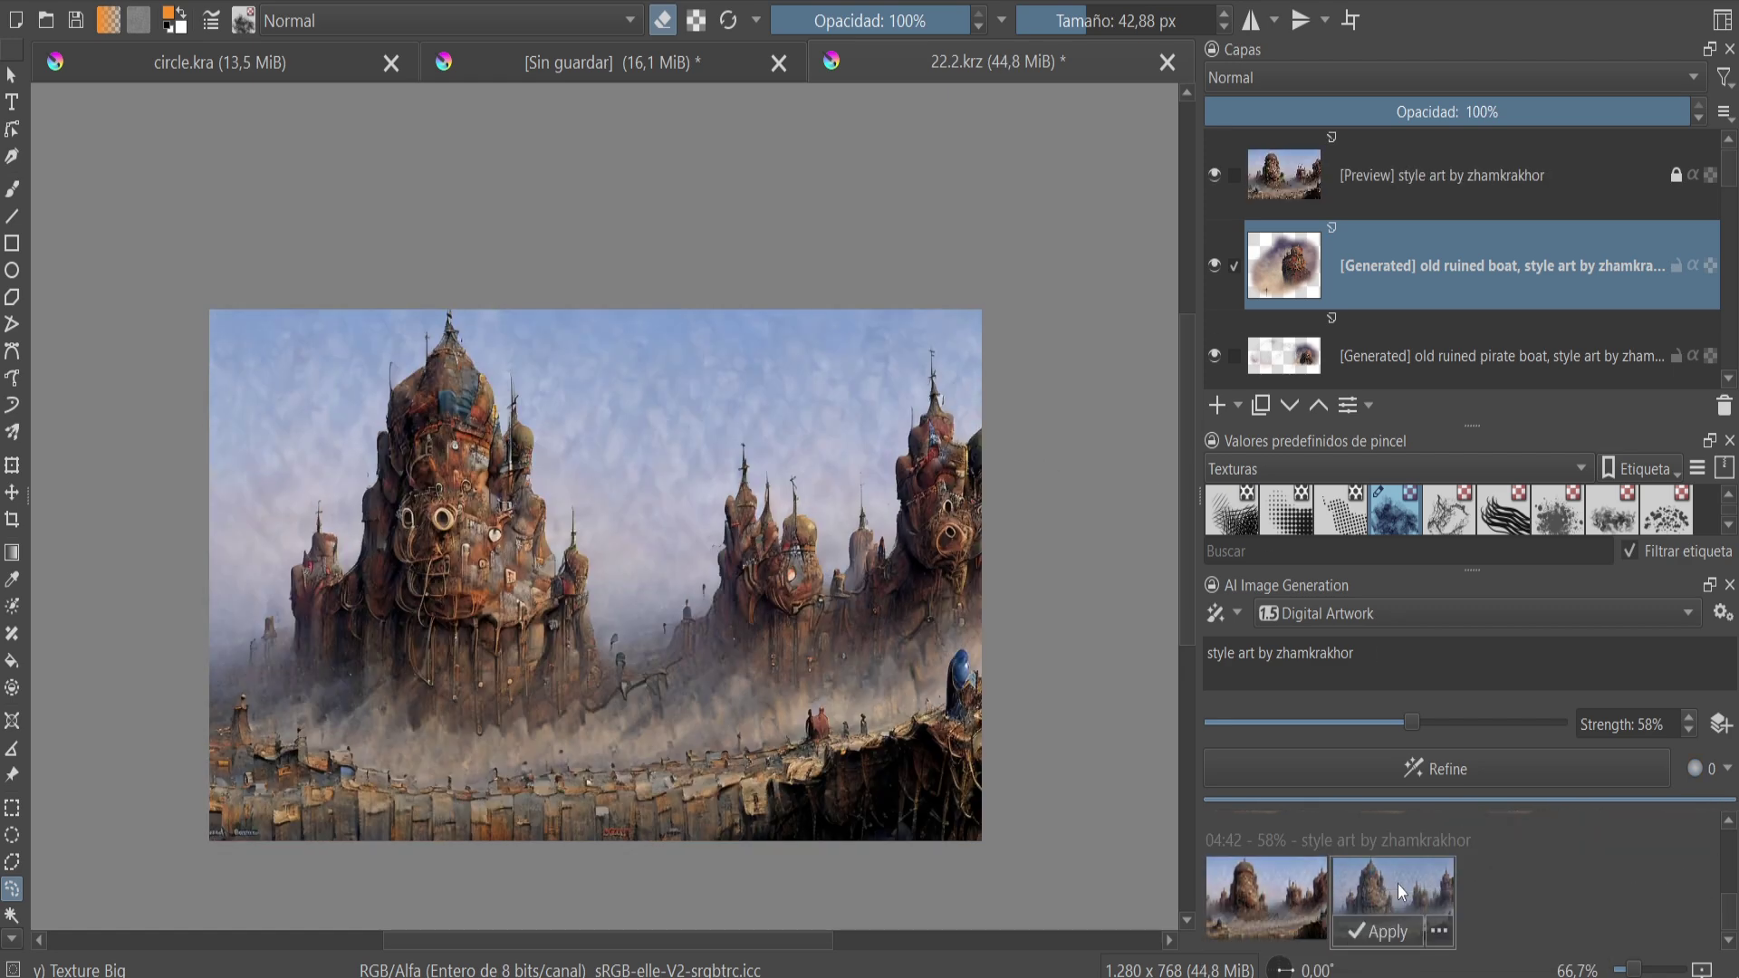
click(1215, 175)
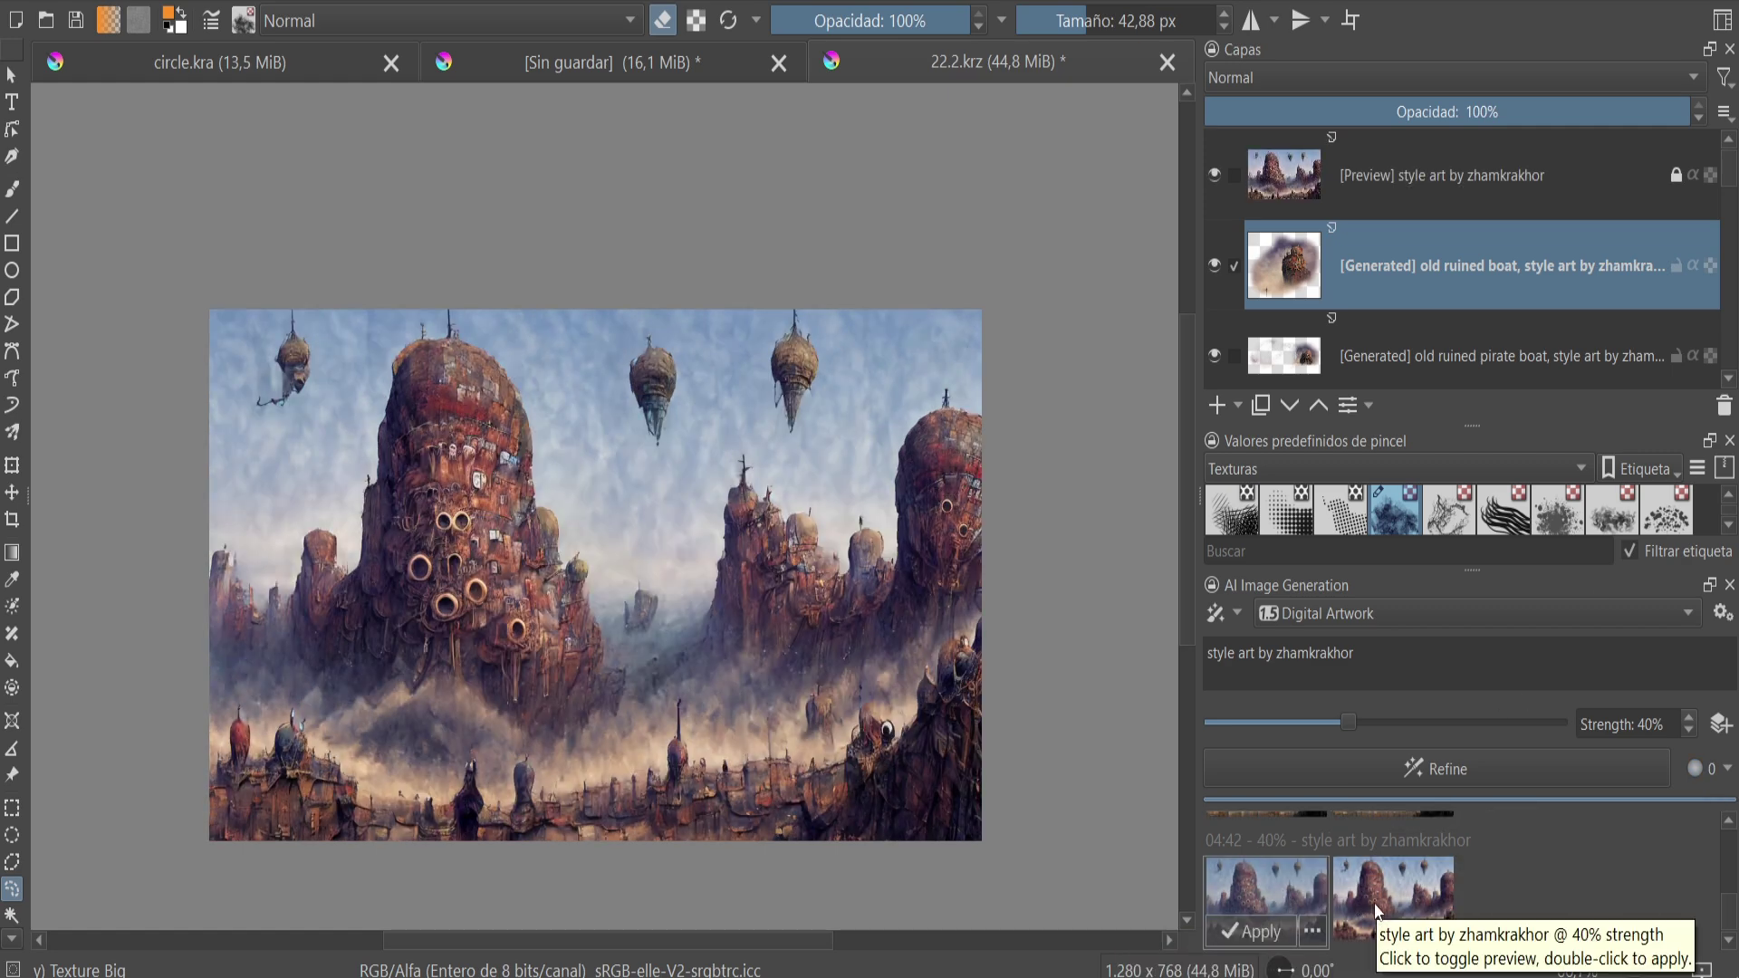
click(1375, 909)
key(Home)
text(old ruined city robot, )
text(steampunk)
key(Return)
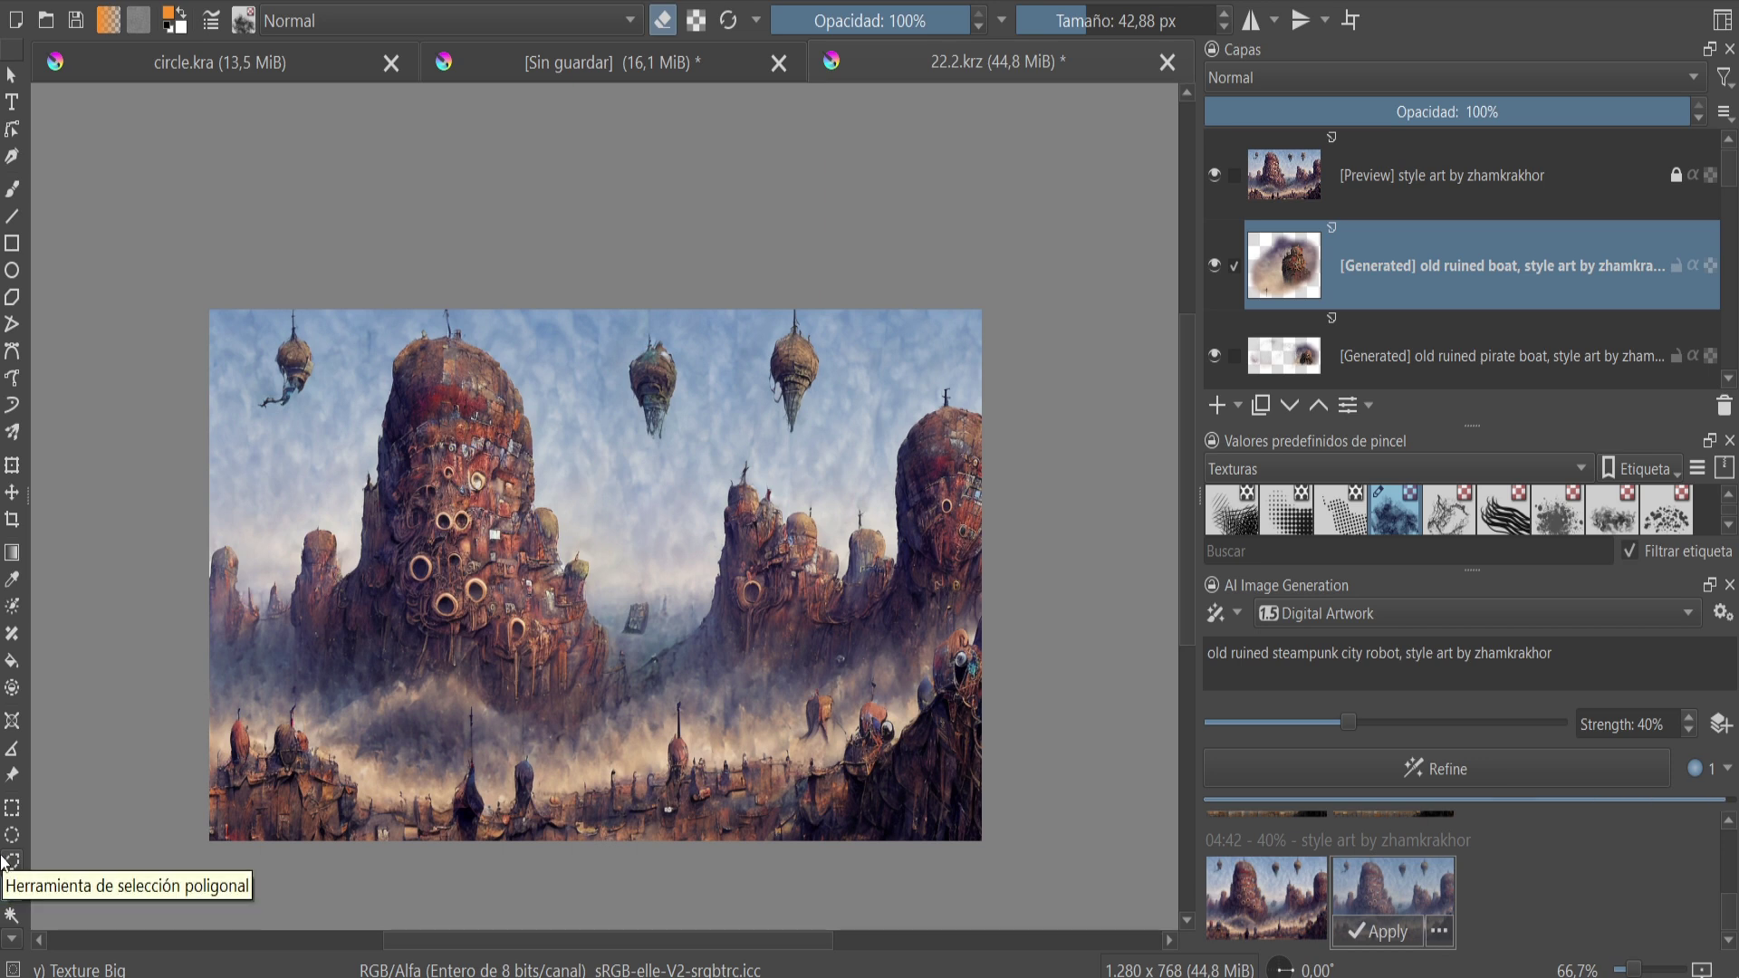
- Compare the first two steampunk city results and apply the refined one as a layer
click(1277, 888)
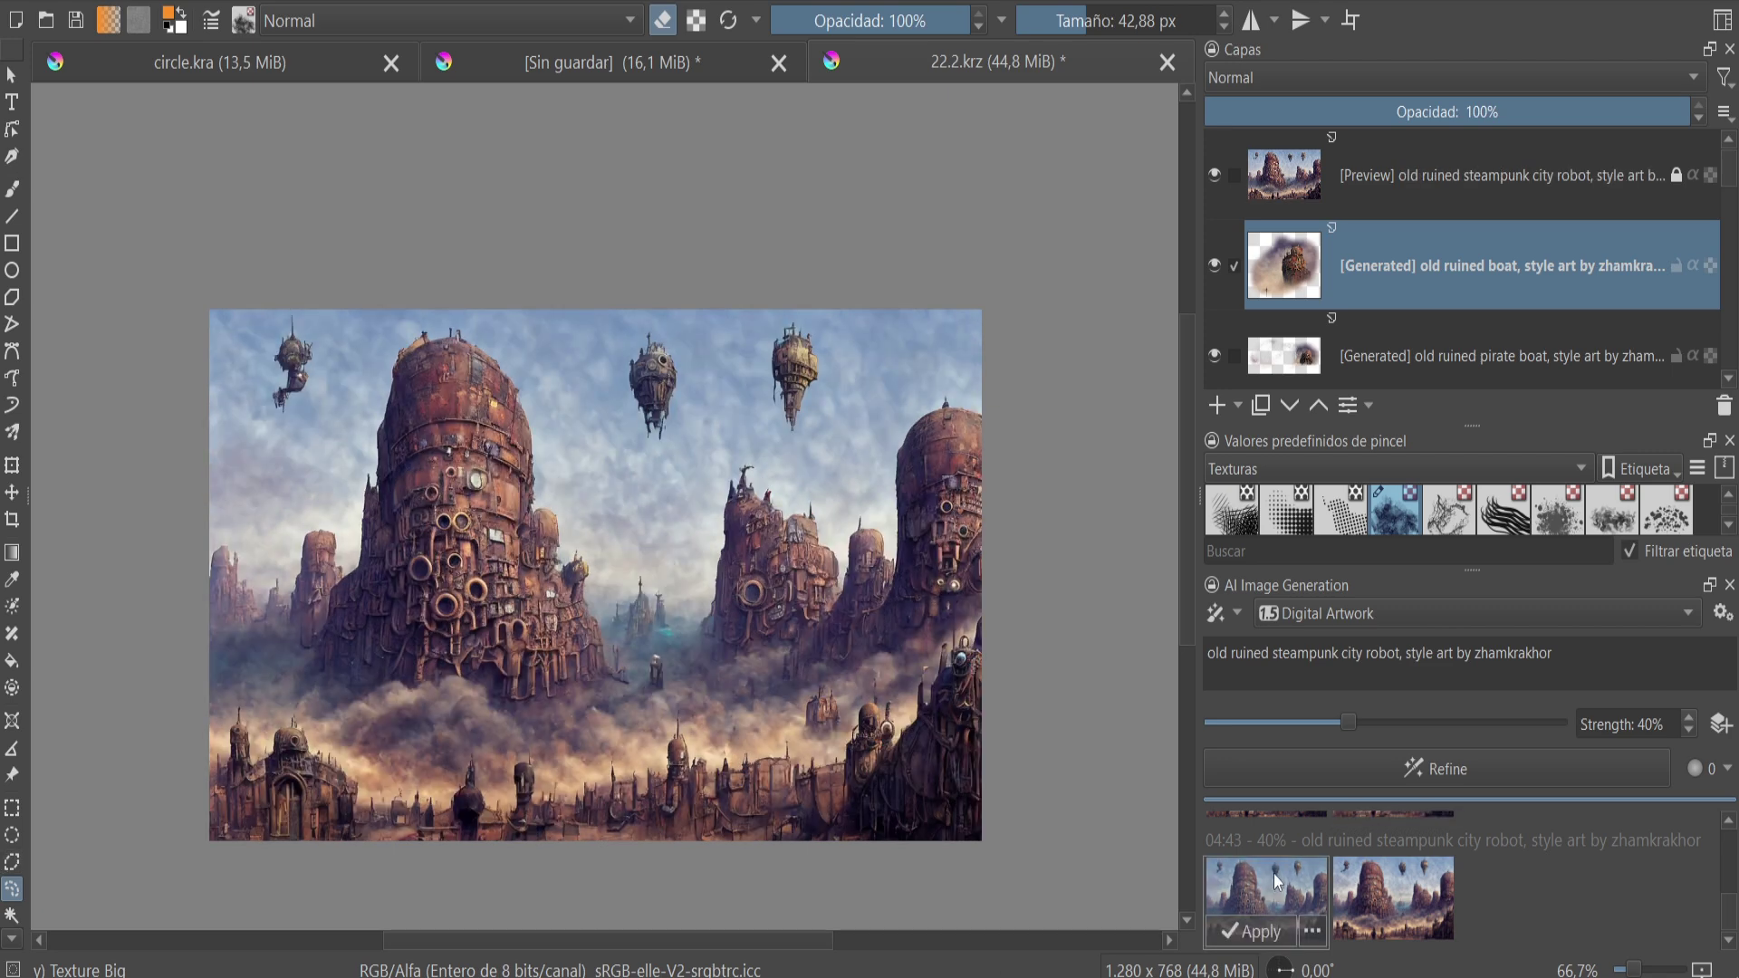
click(1425, 884)
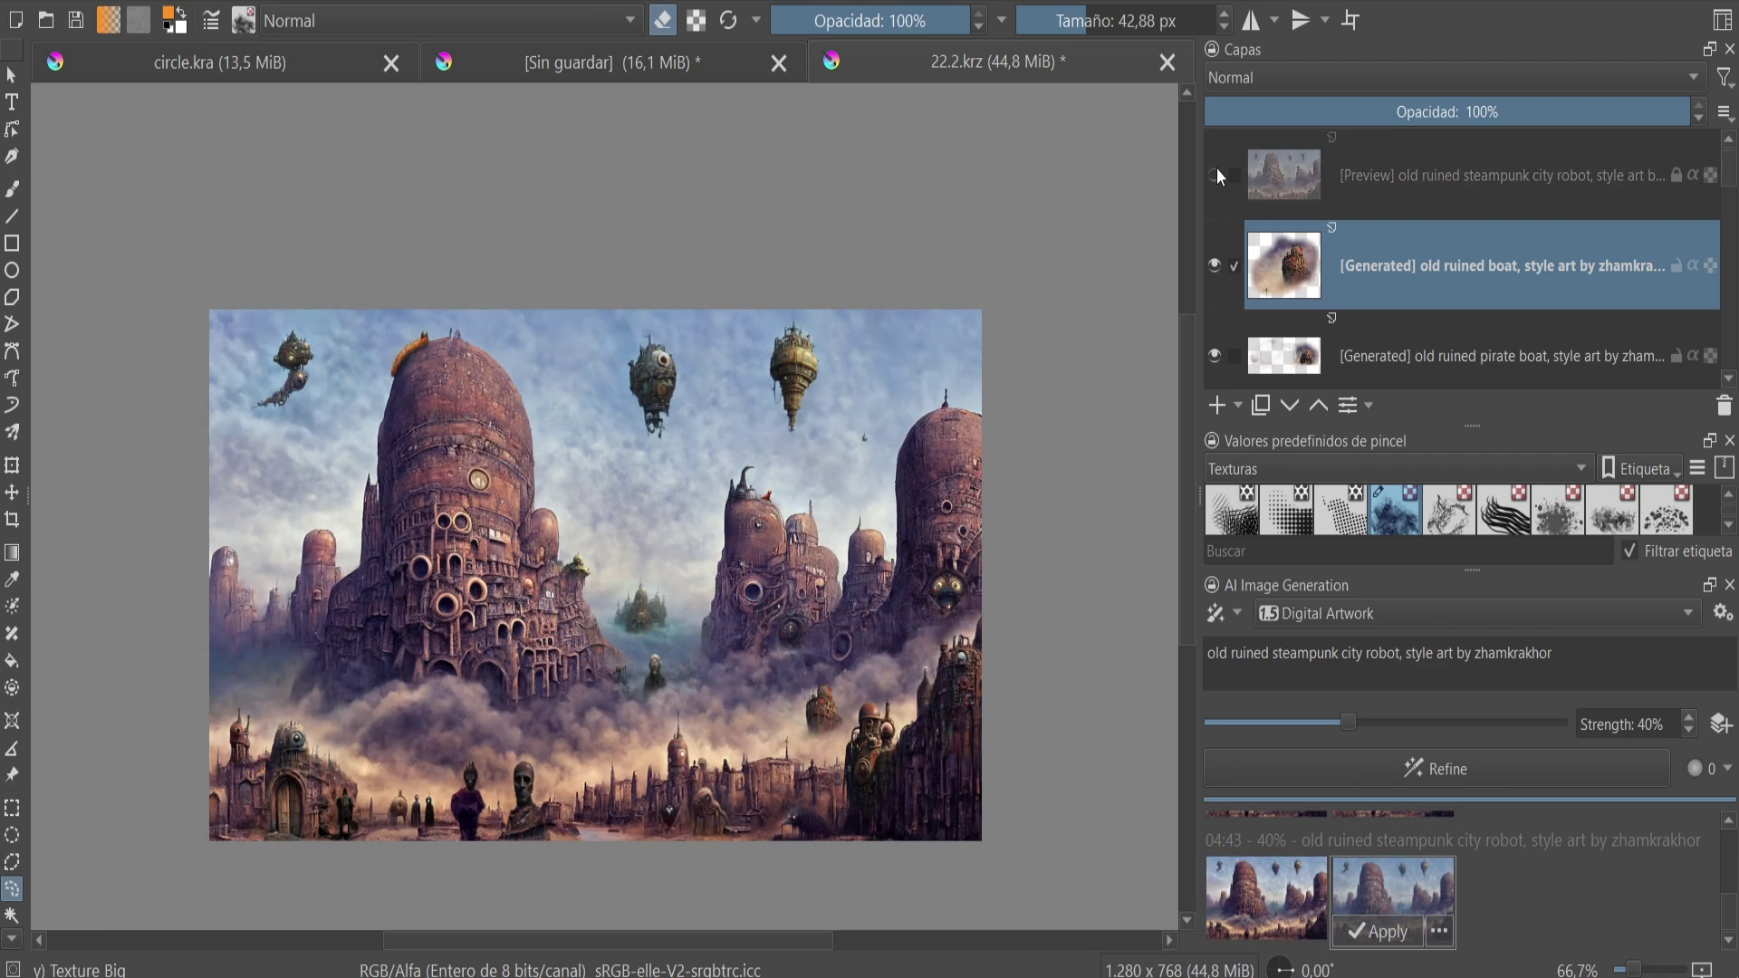
click(1375, 934)
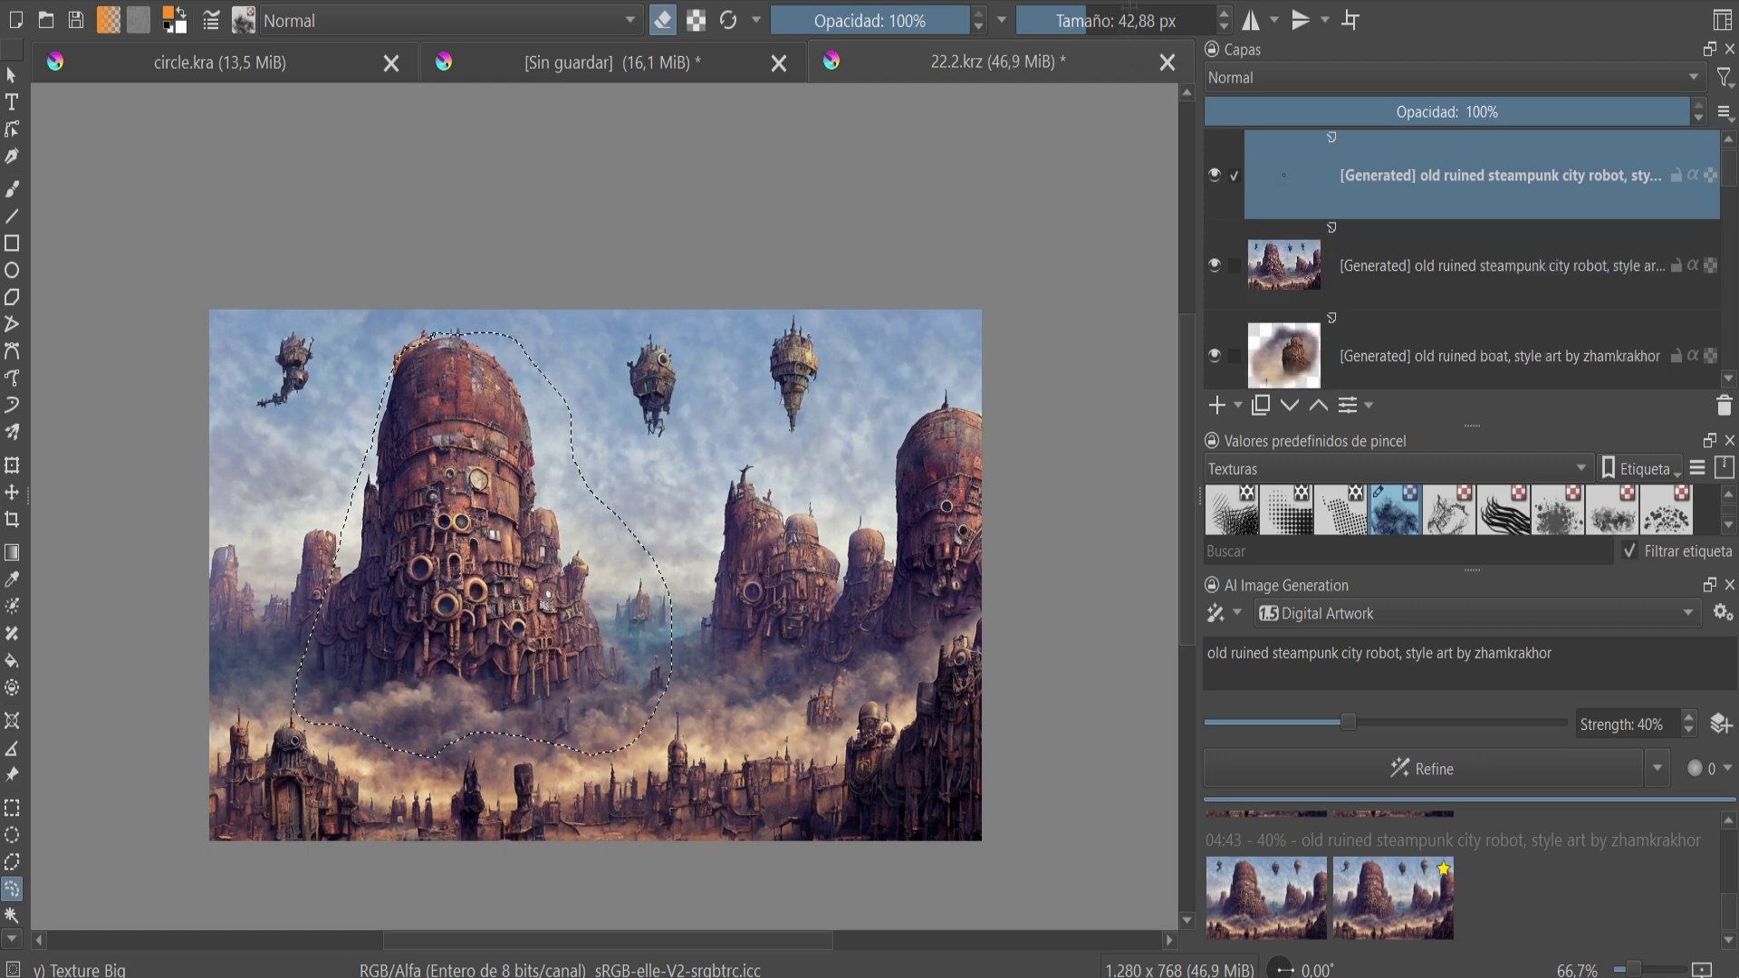
- Refine the left tower, deselect, erase haze around the floating castle, and save
click(1214, 266)
key(ctrl+shift+a)
key(b)
key(bracketright)
drag(612, 513, 634, 625)
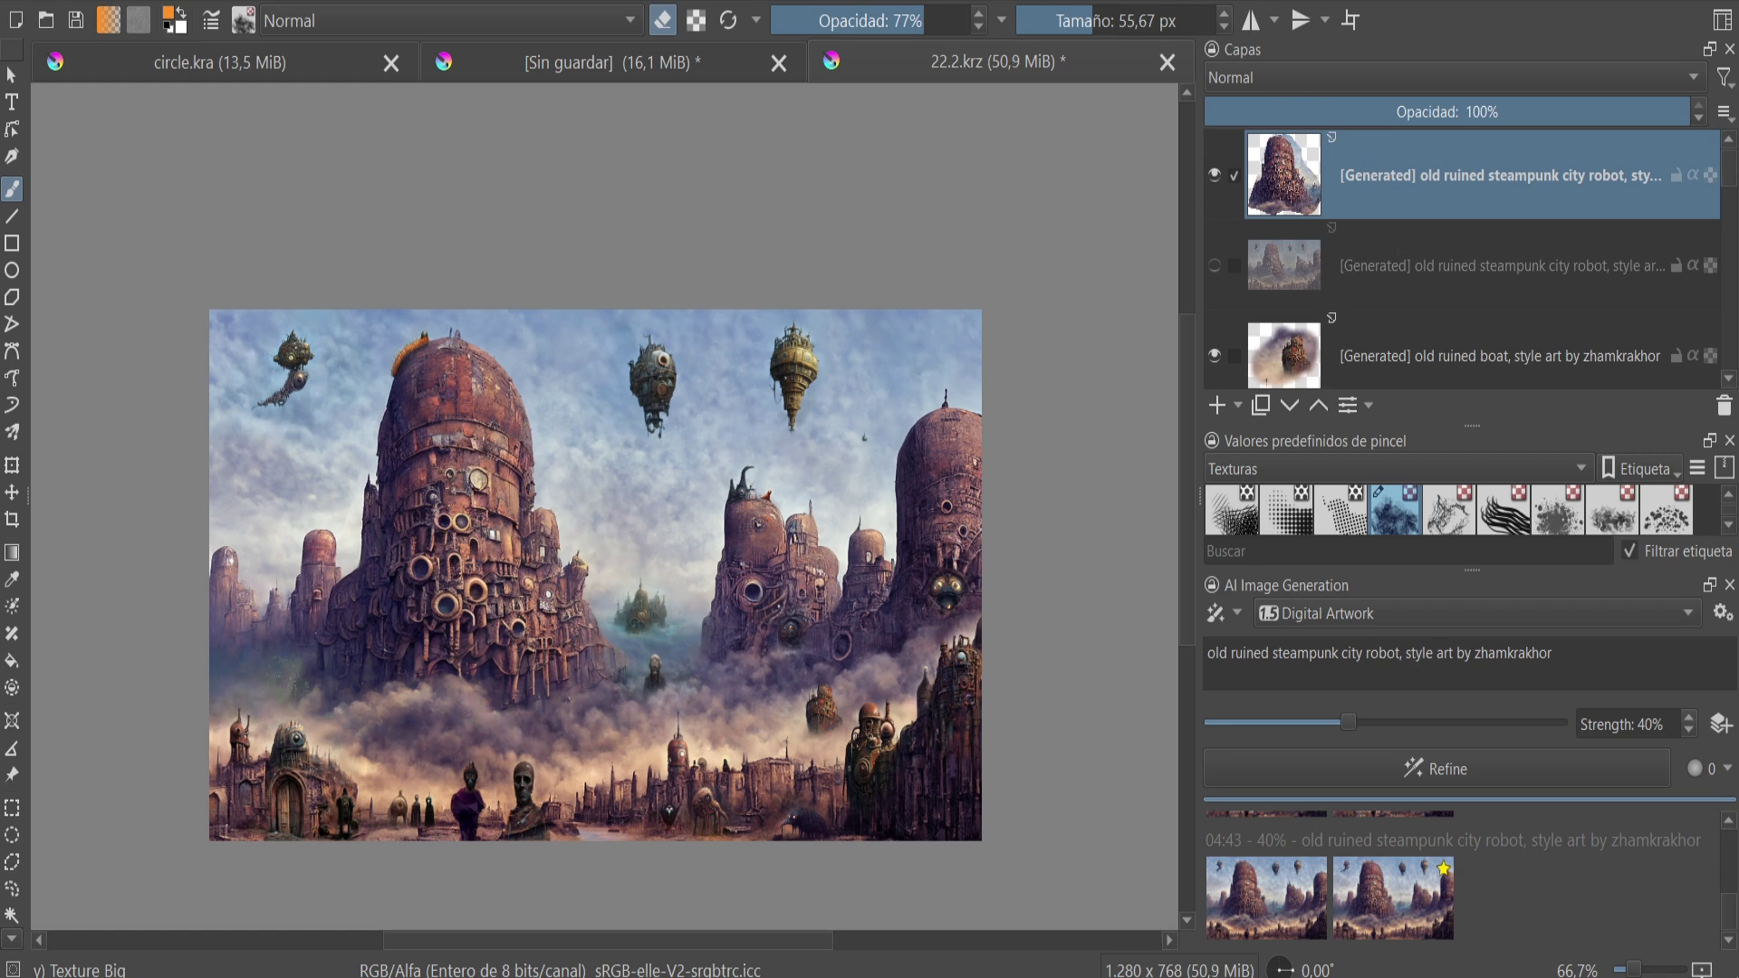
key(minus)
key(ctrl+s)
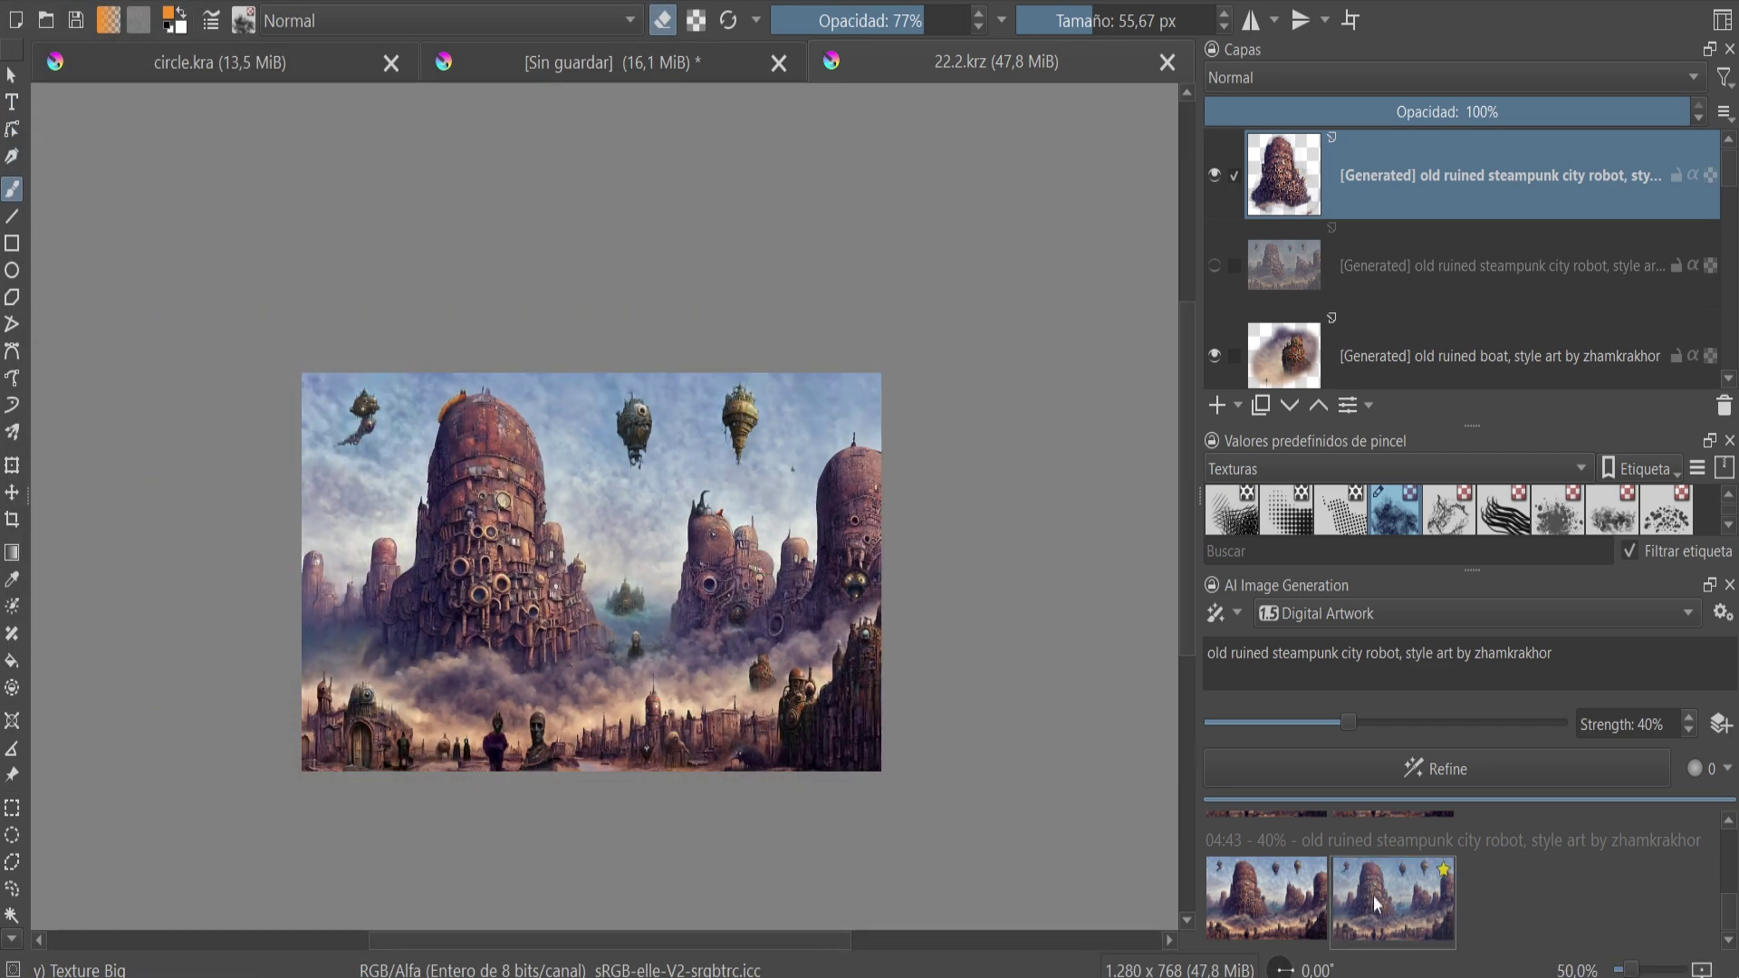
- Preview the first generated result and apply it as a layer
click(1373, 897)
click(1261, 907)
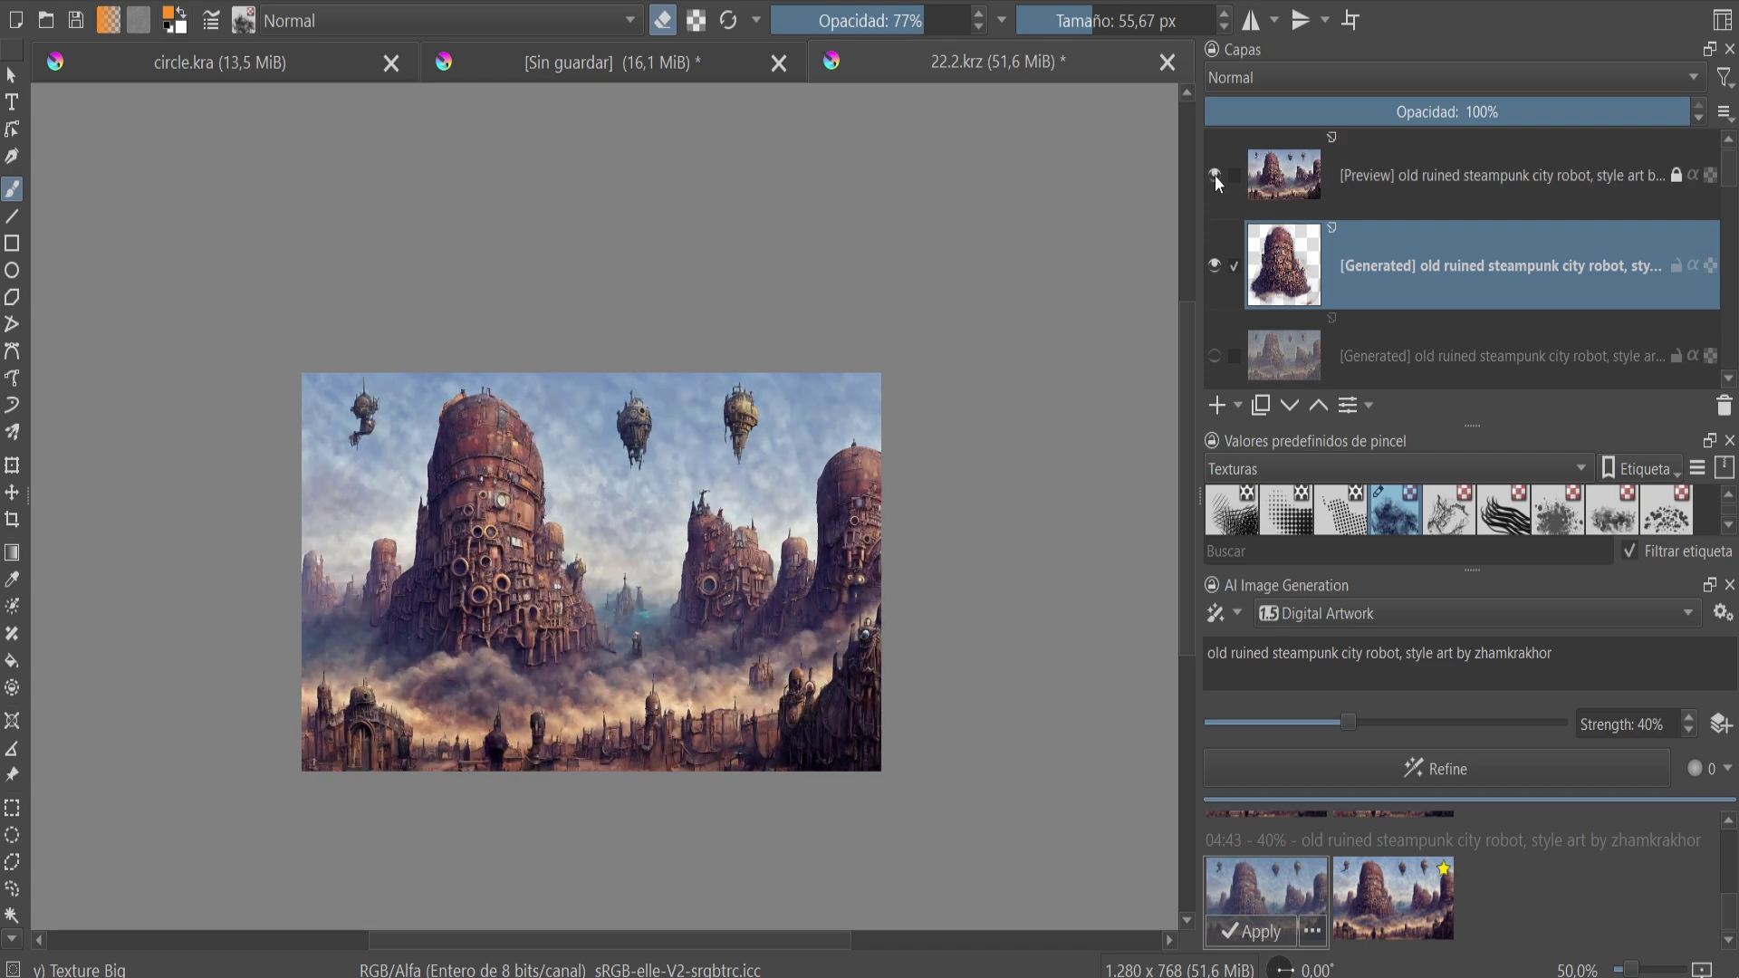
click(1277, 933)
click(11, 890)
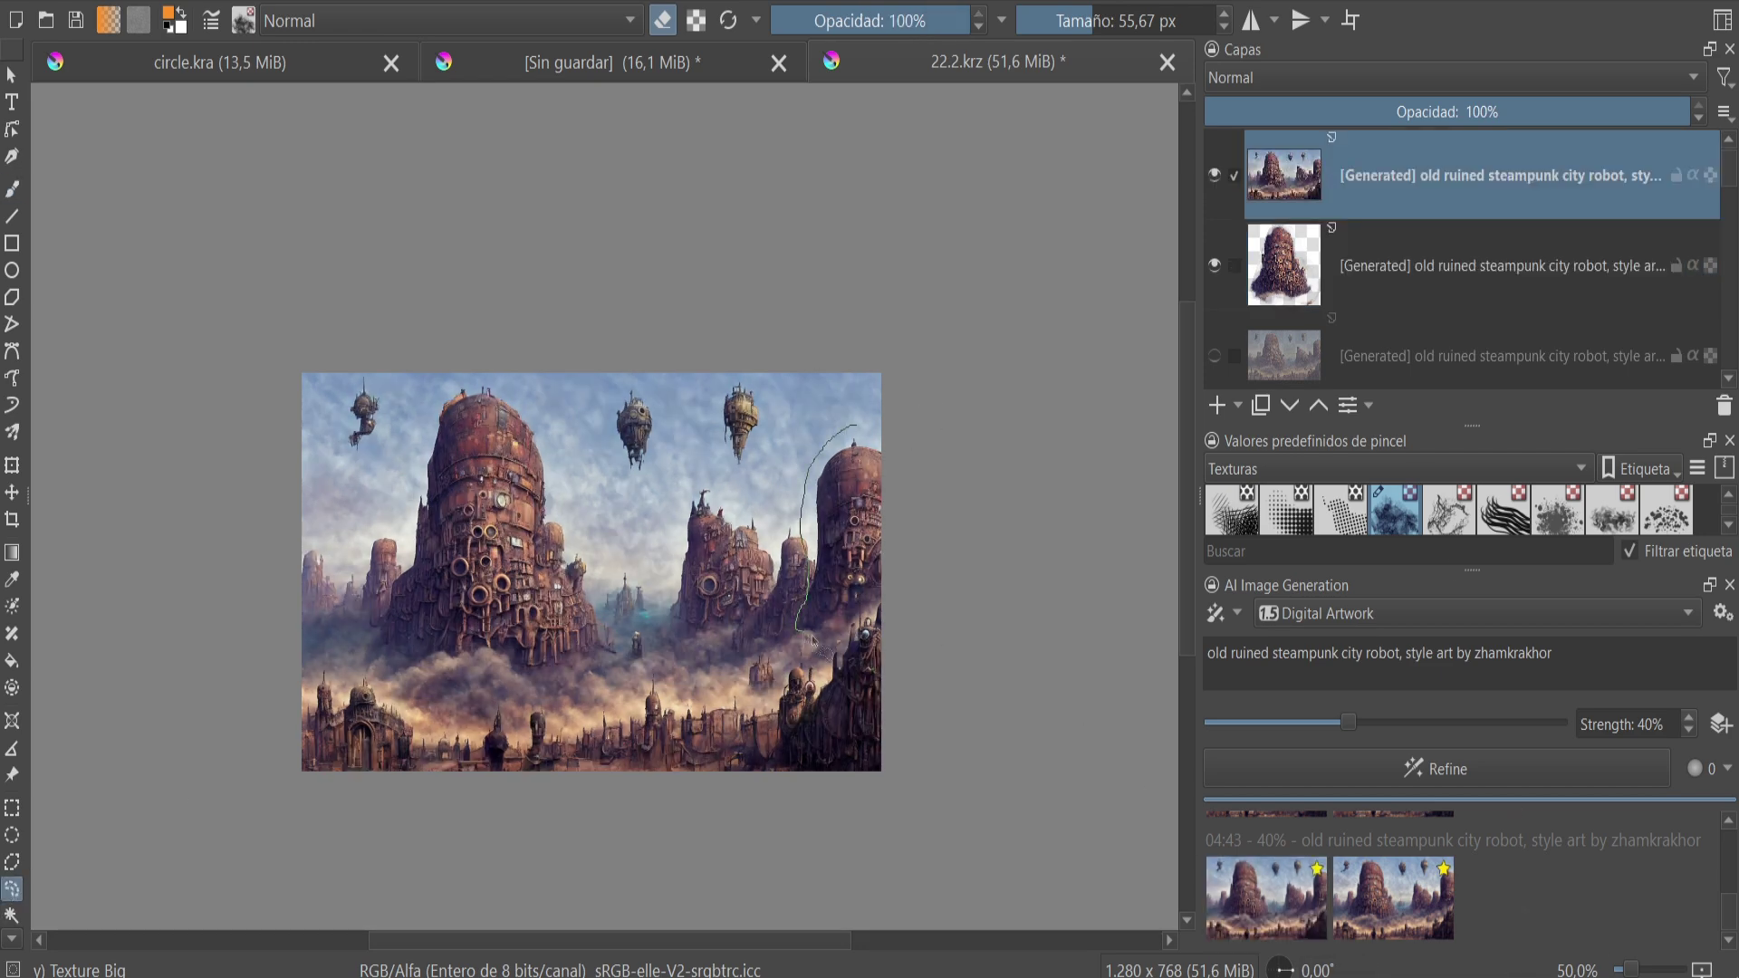
- Outline and refine the right-hand tower, toggling the tower layer to compare results
drag(892, 505, 871, 623)
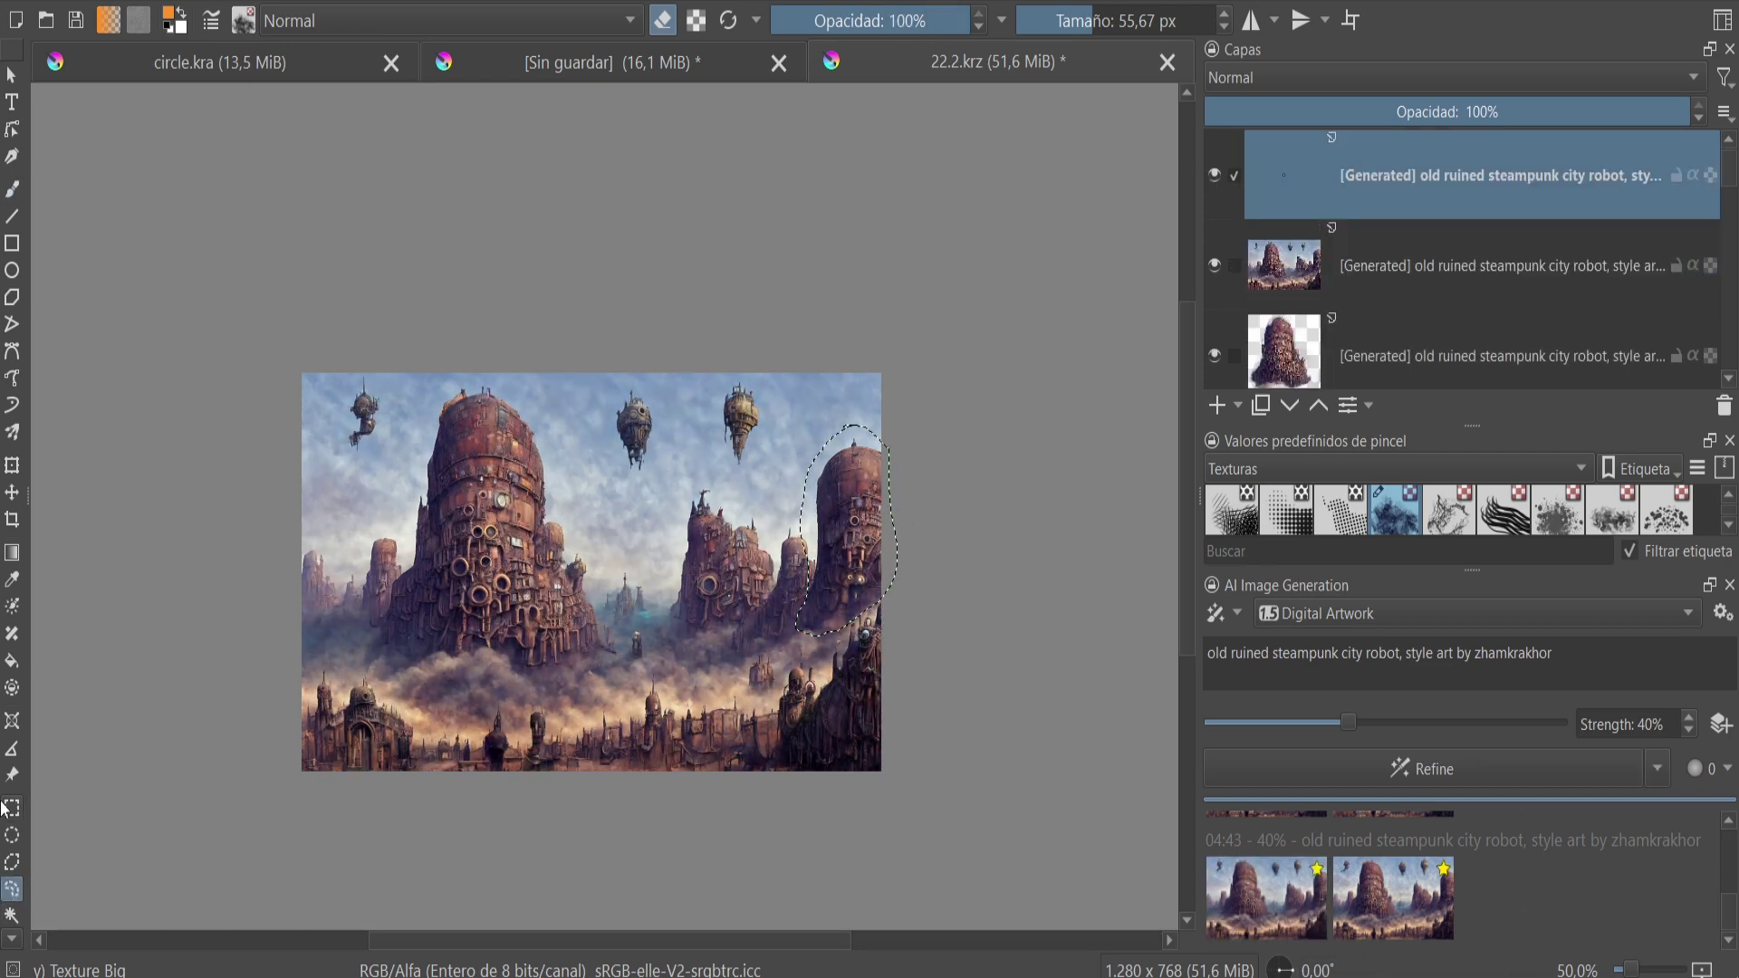
click(1214, 264)
key(1)
right_click(765, 345)
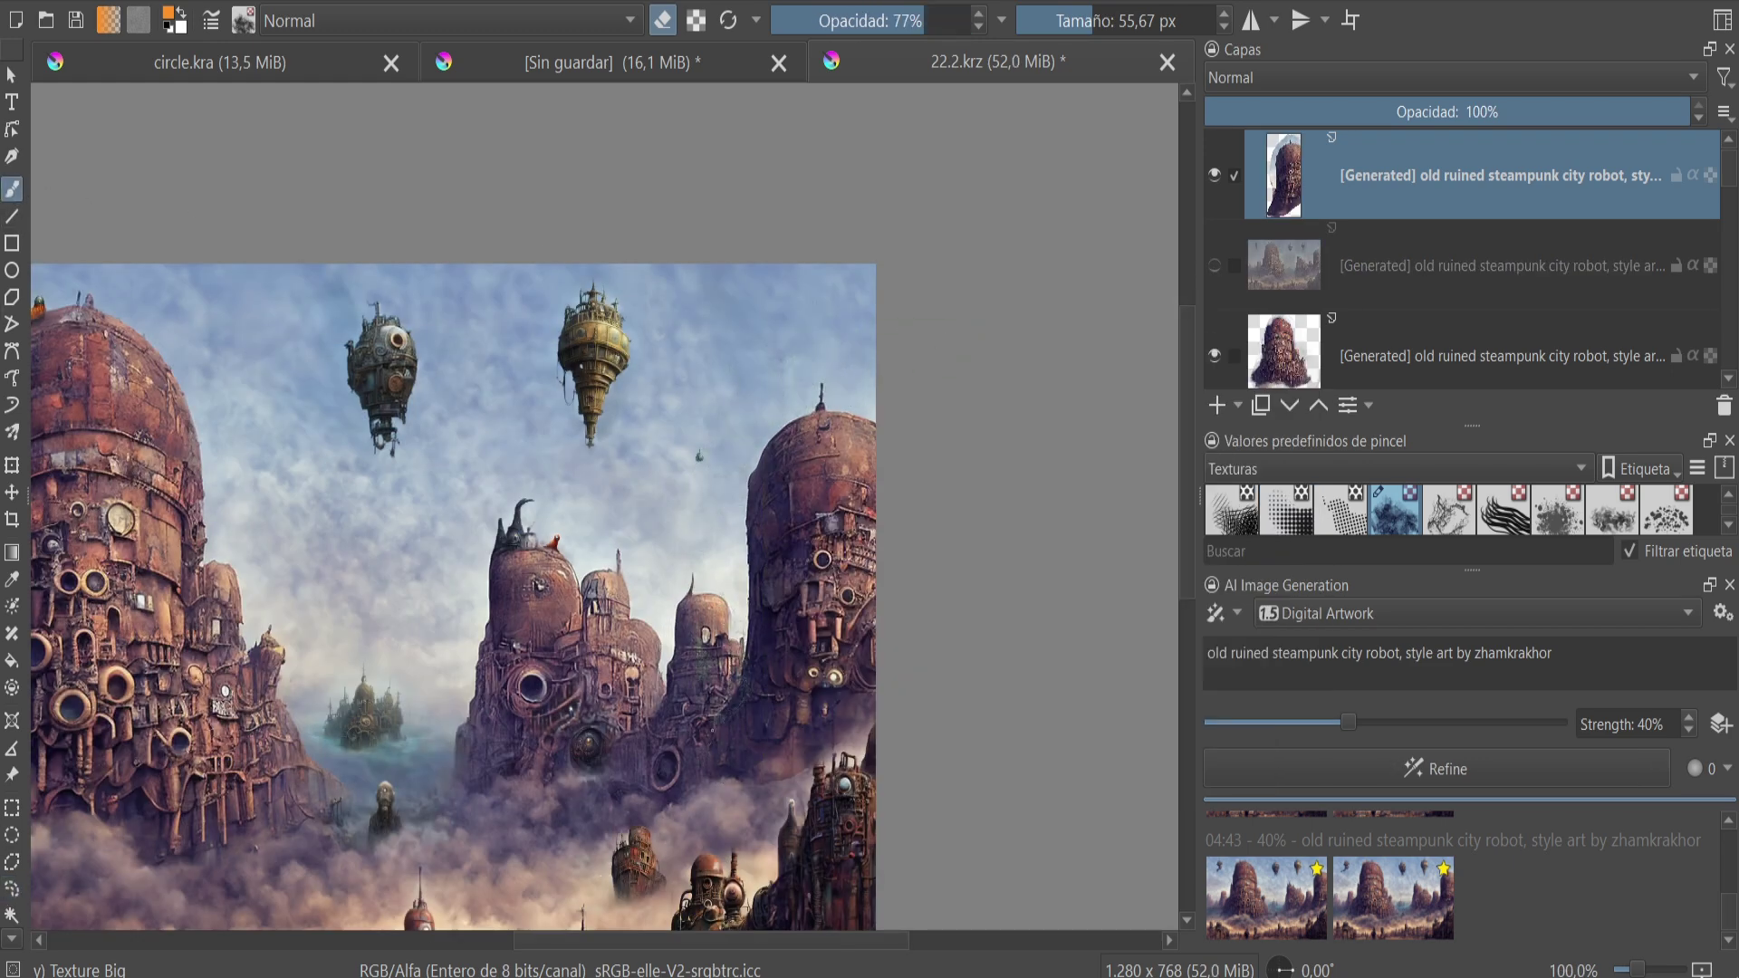
drag(809, 764, 734, 751)
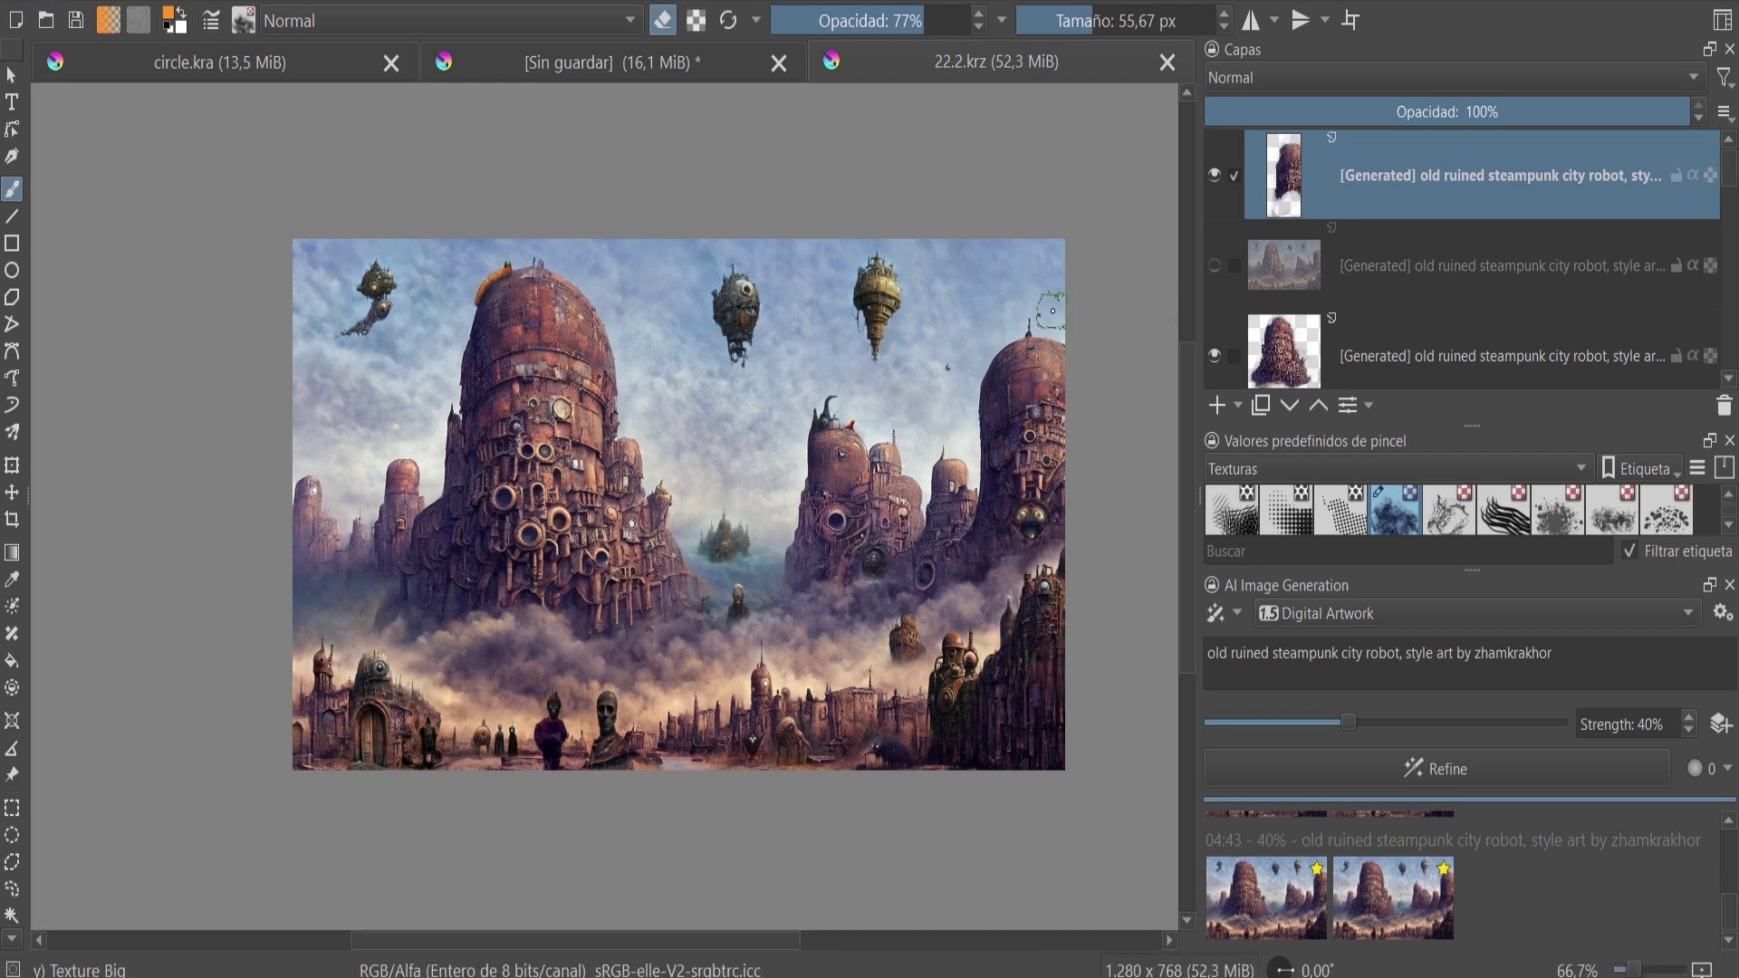
click(1215, 355)
key(1)
click(1215, 356)
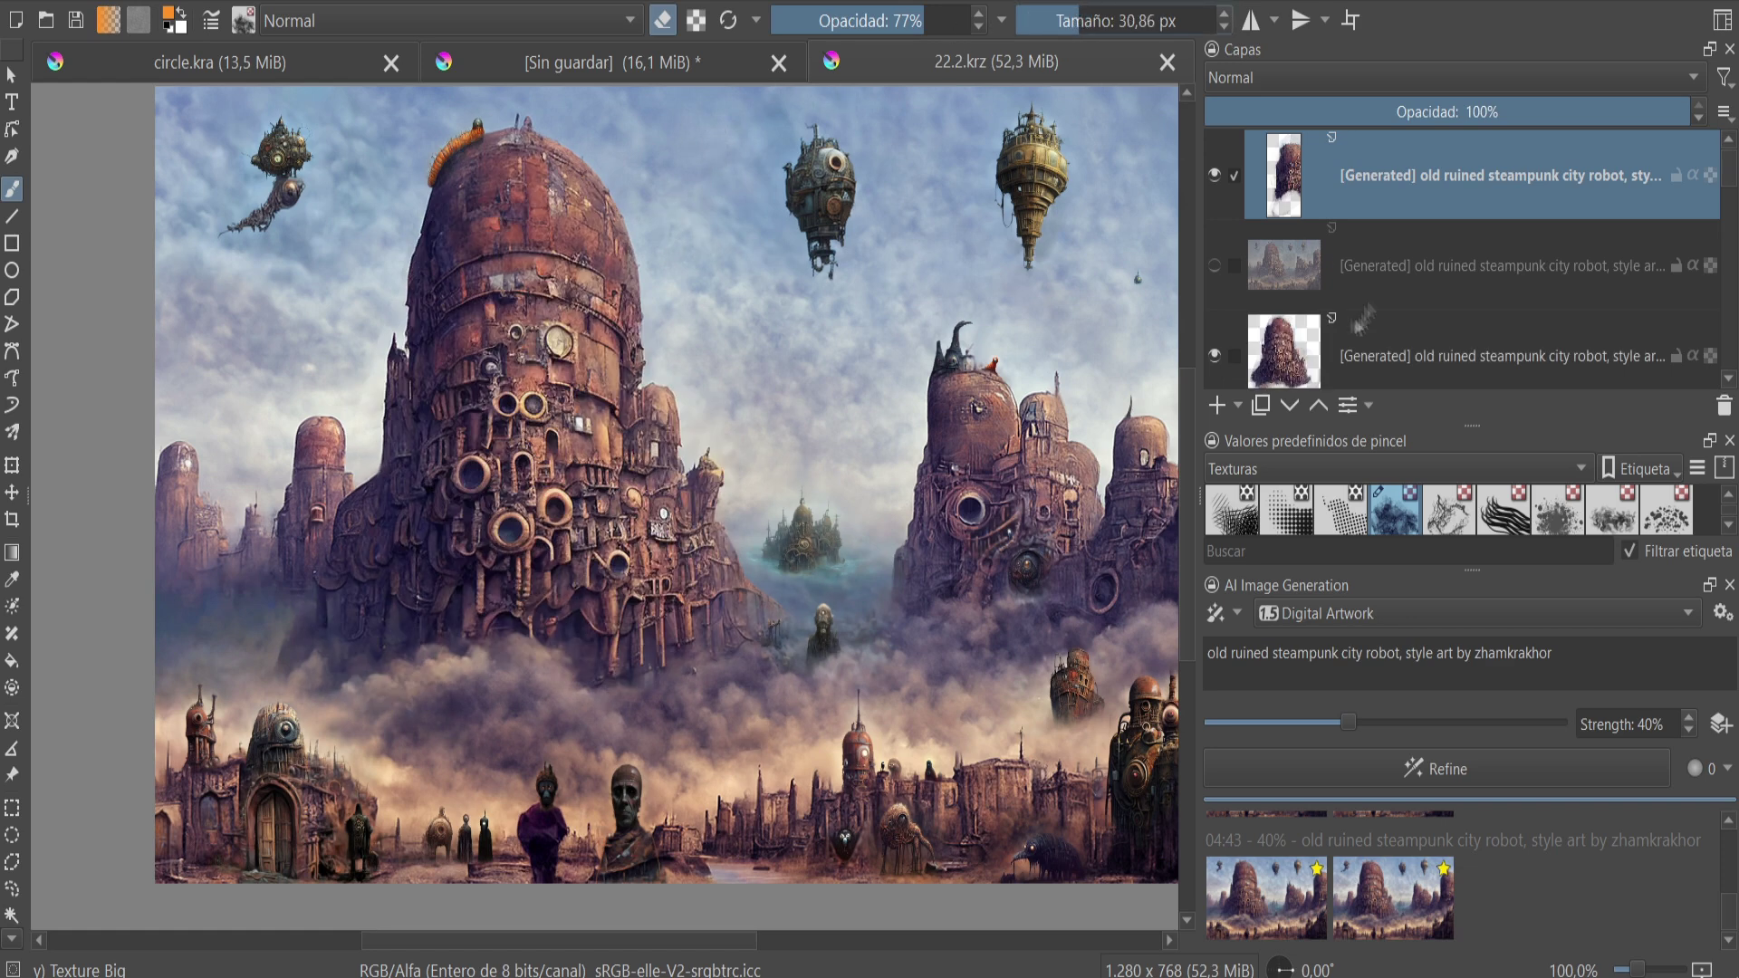
- Erase details on the lower left-tower layer to reveal the arches beneath, then hide it
click(1286, 356)
click(1215, 344)
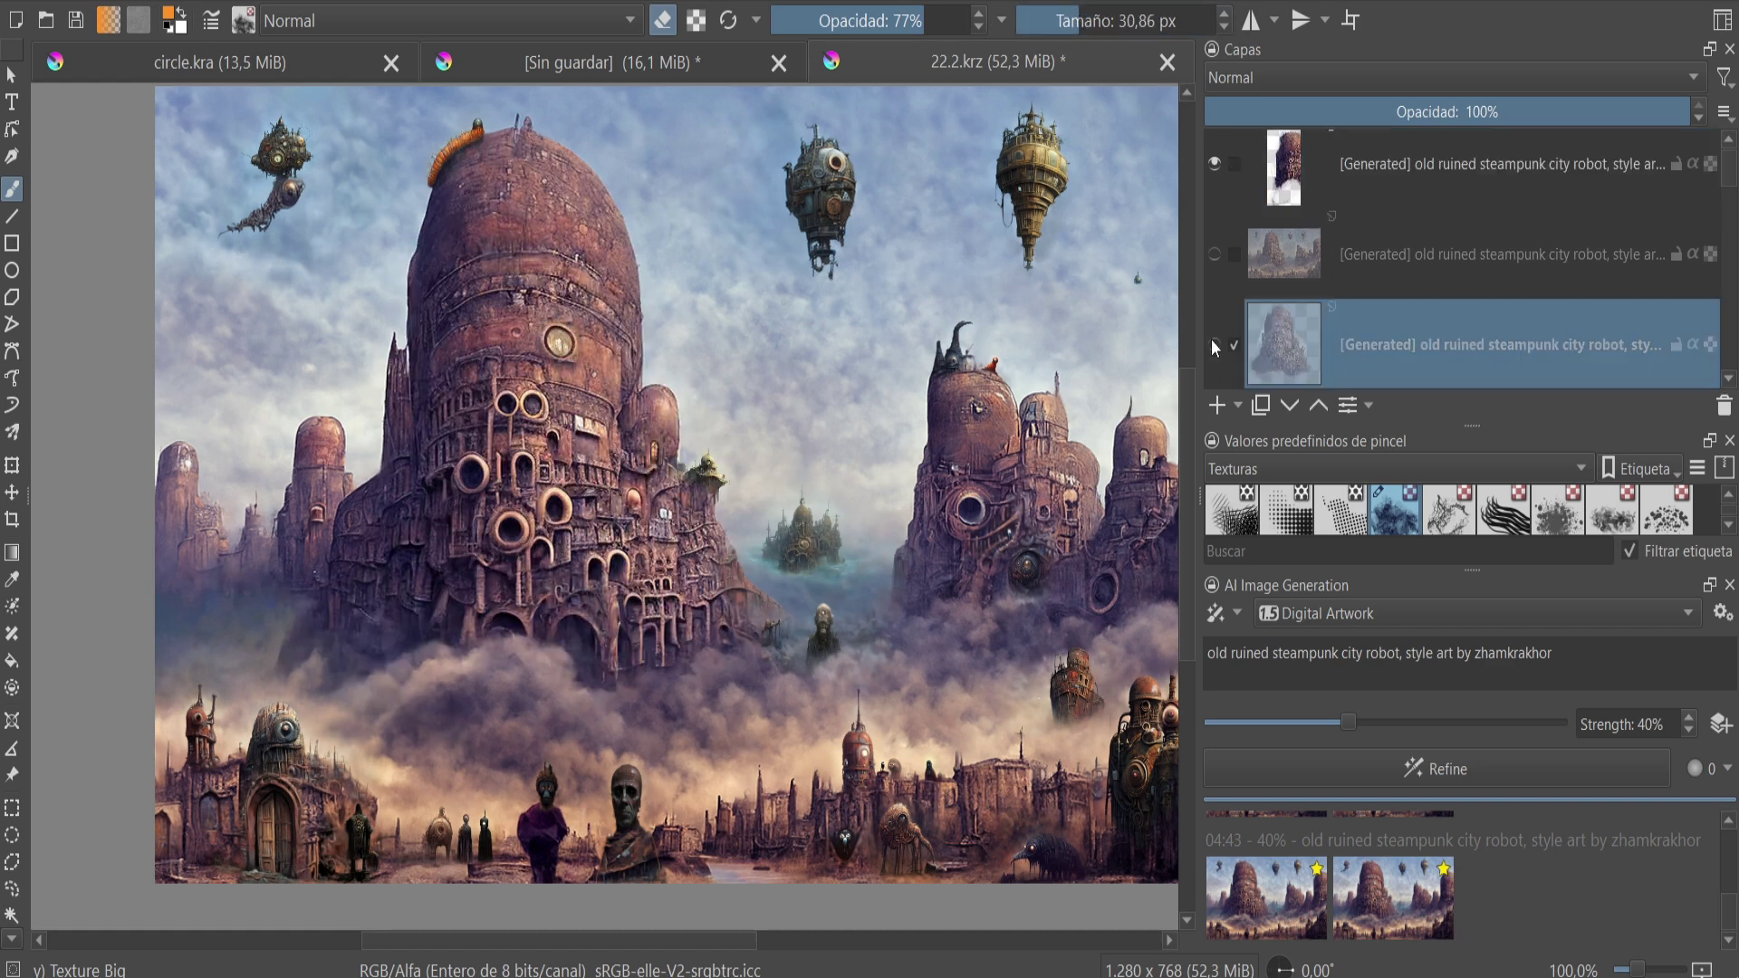
click(1214, 344)
click(1215, 344)
click(1214, 345)
drag(670, 634, 657, 571)
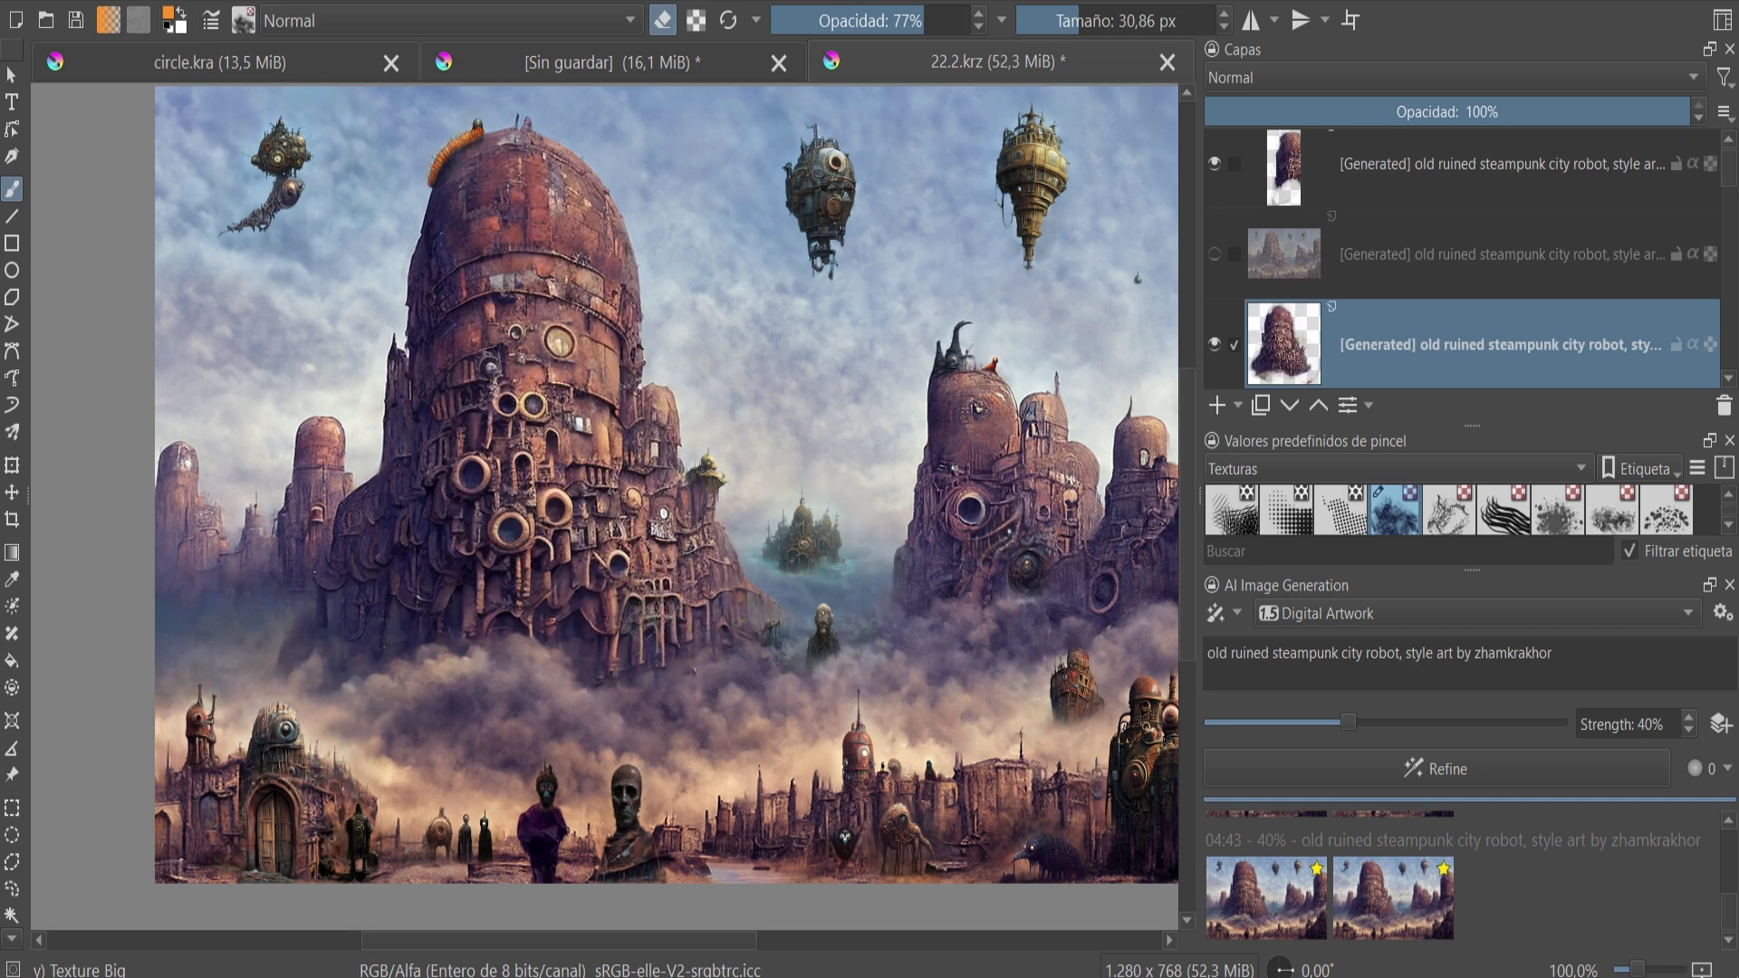
drag(589, 621, 534, 616)
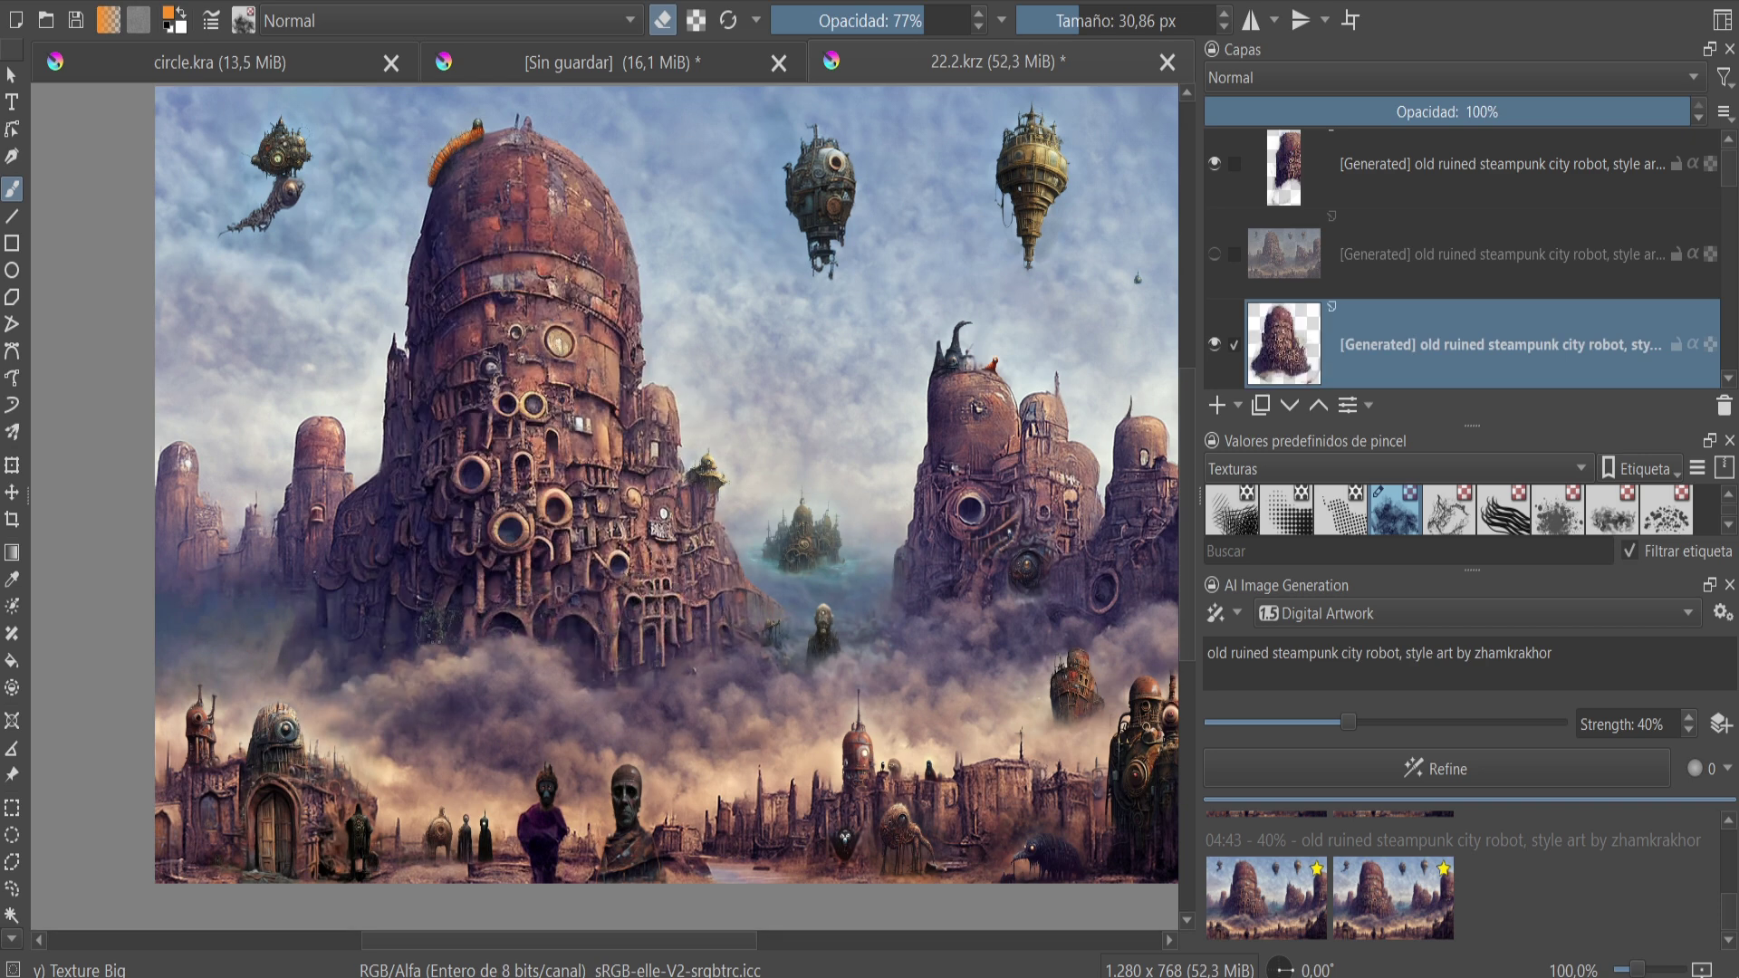
drag(371, 611, 403, 494)
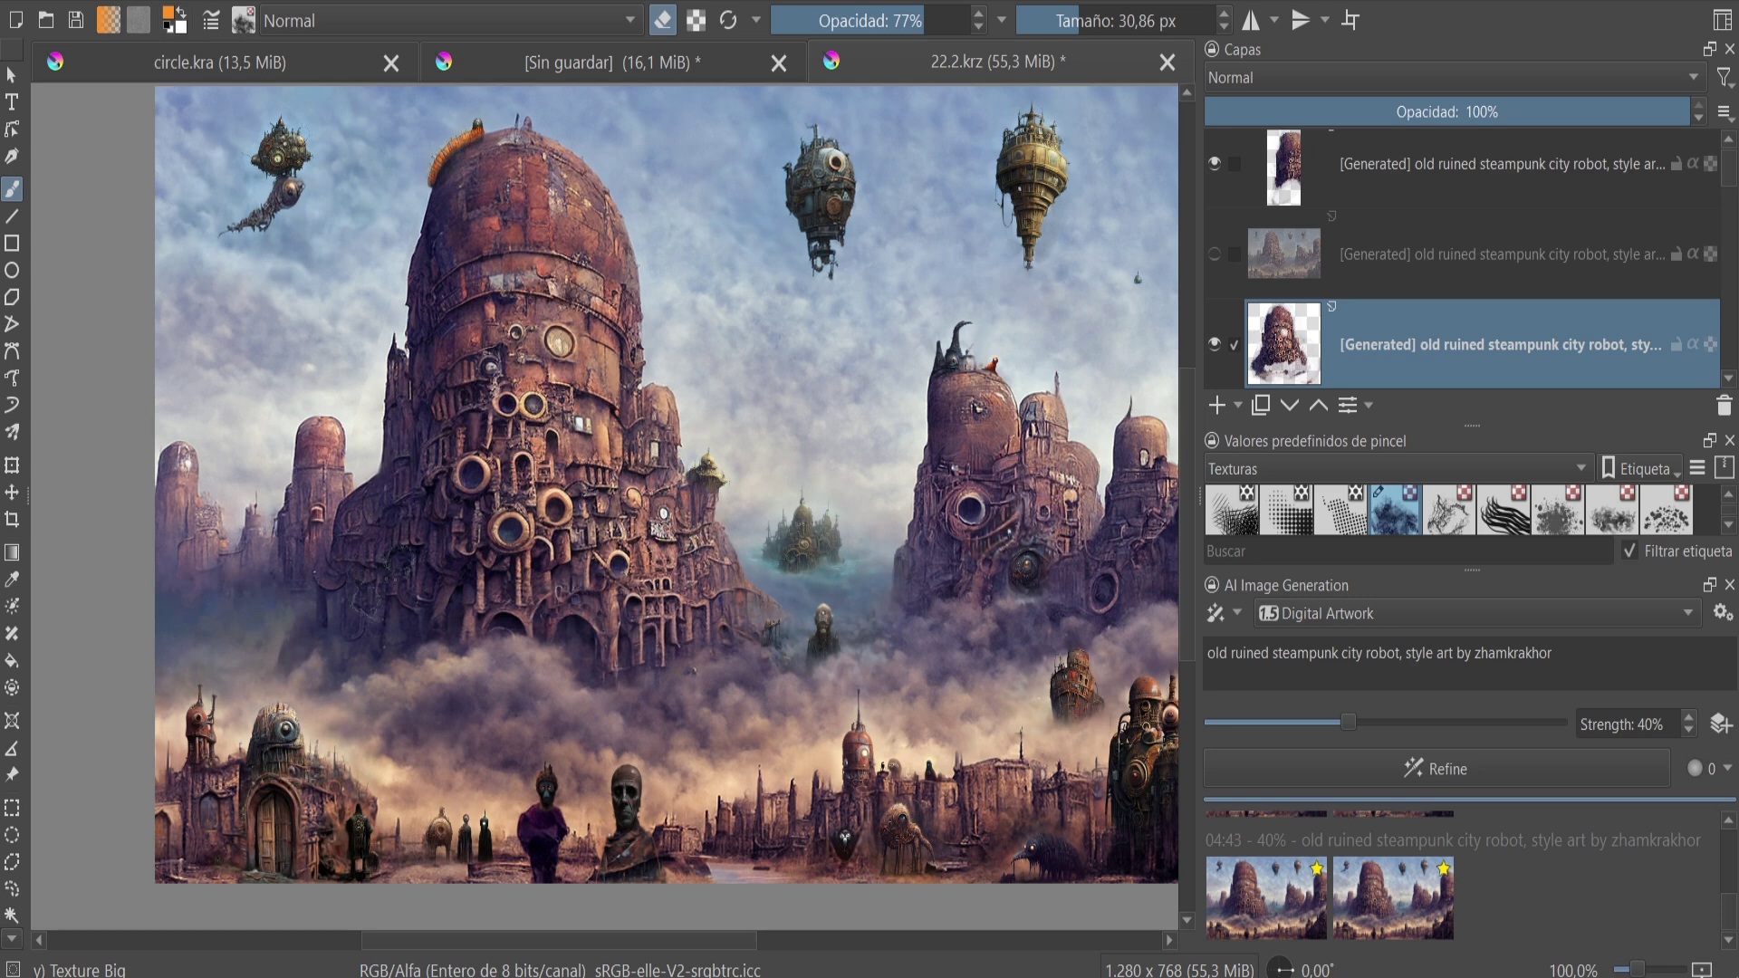
double_click(1216, 347)
key(bracketright)
key(bracketright)
key(bracketright)
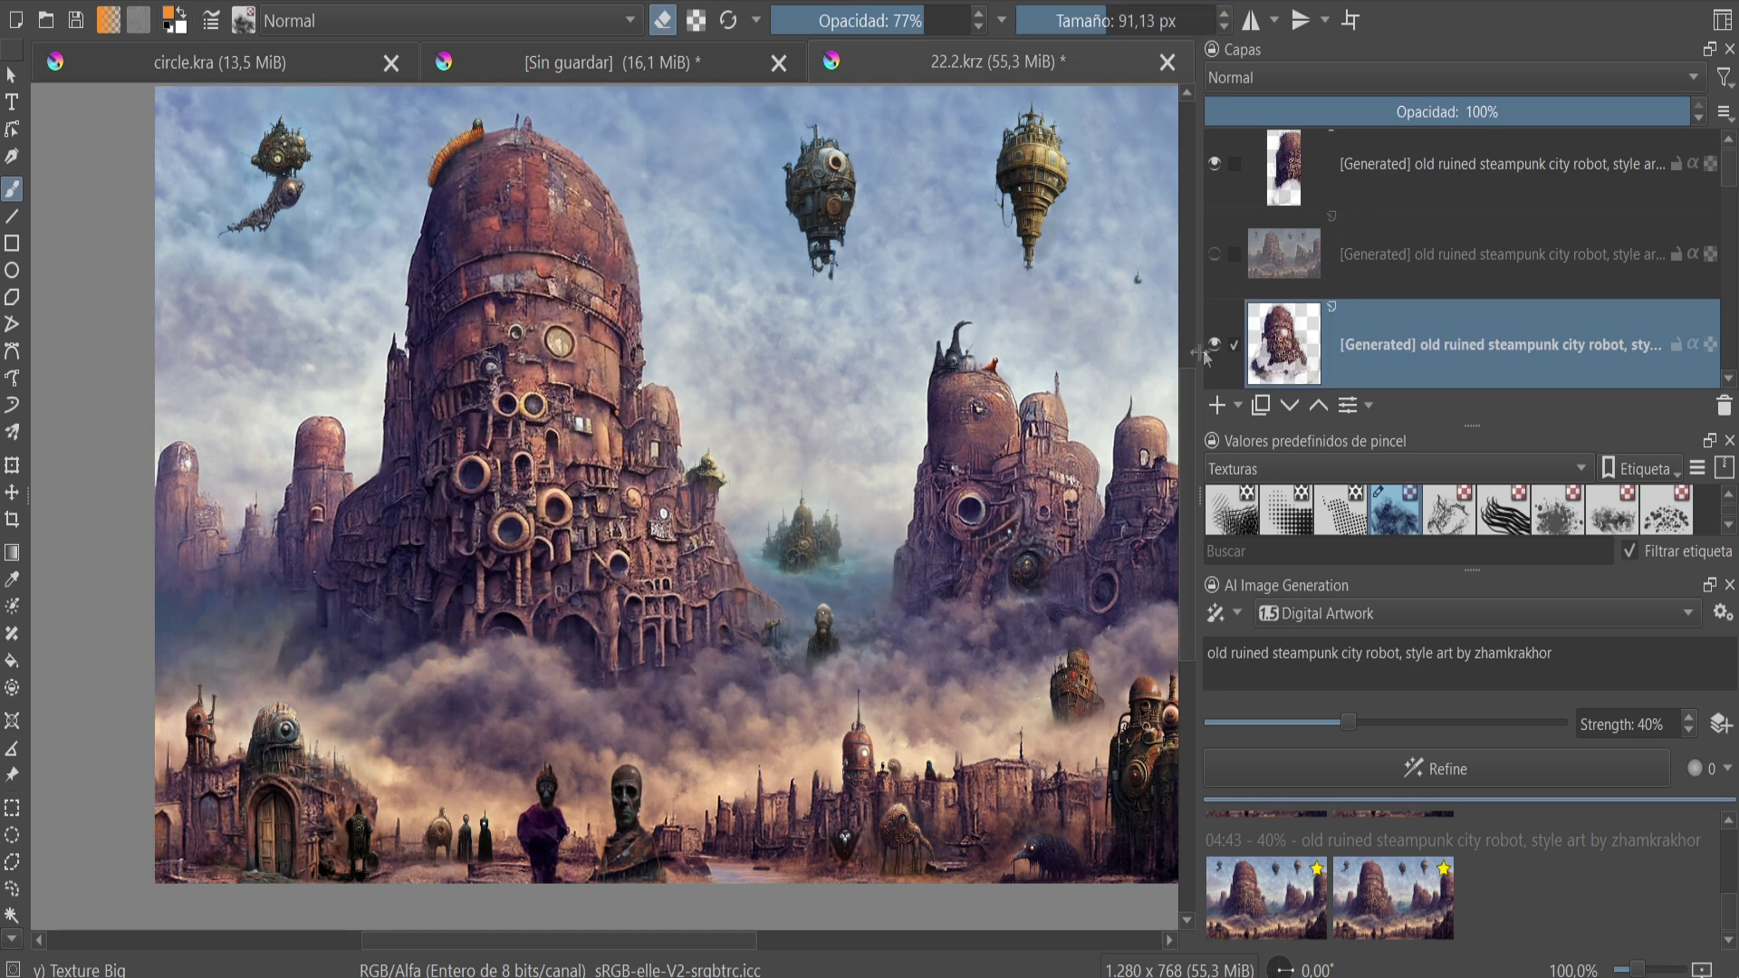
click(1215, 346)
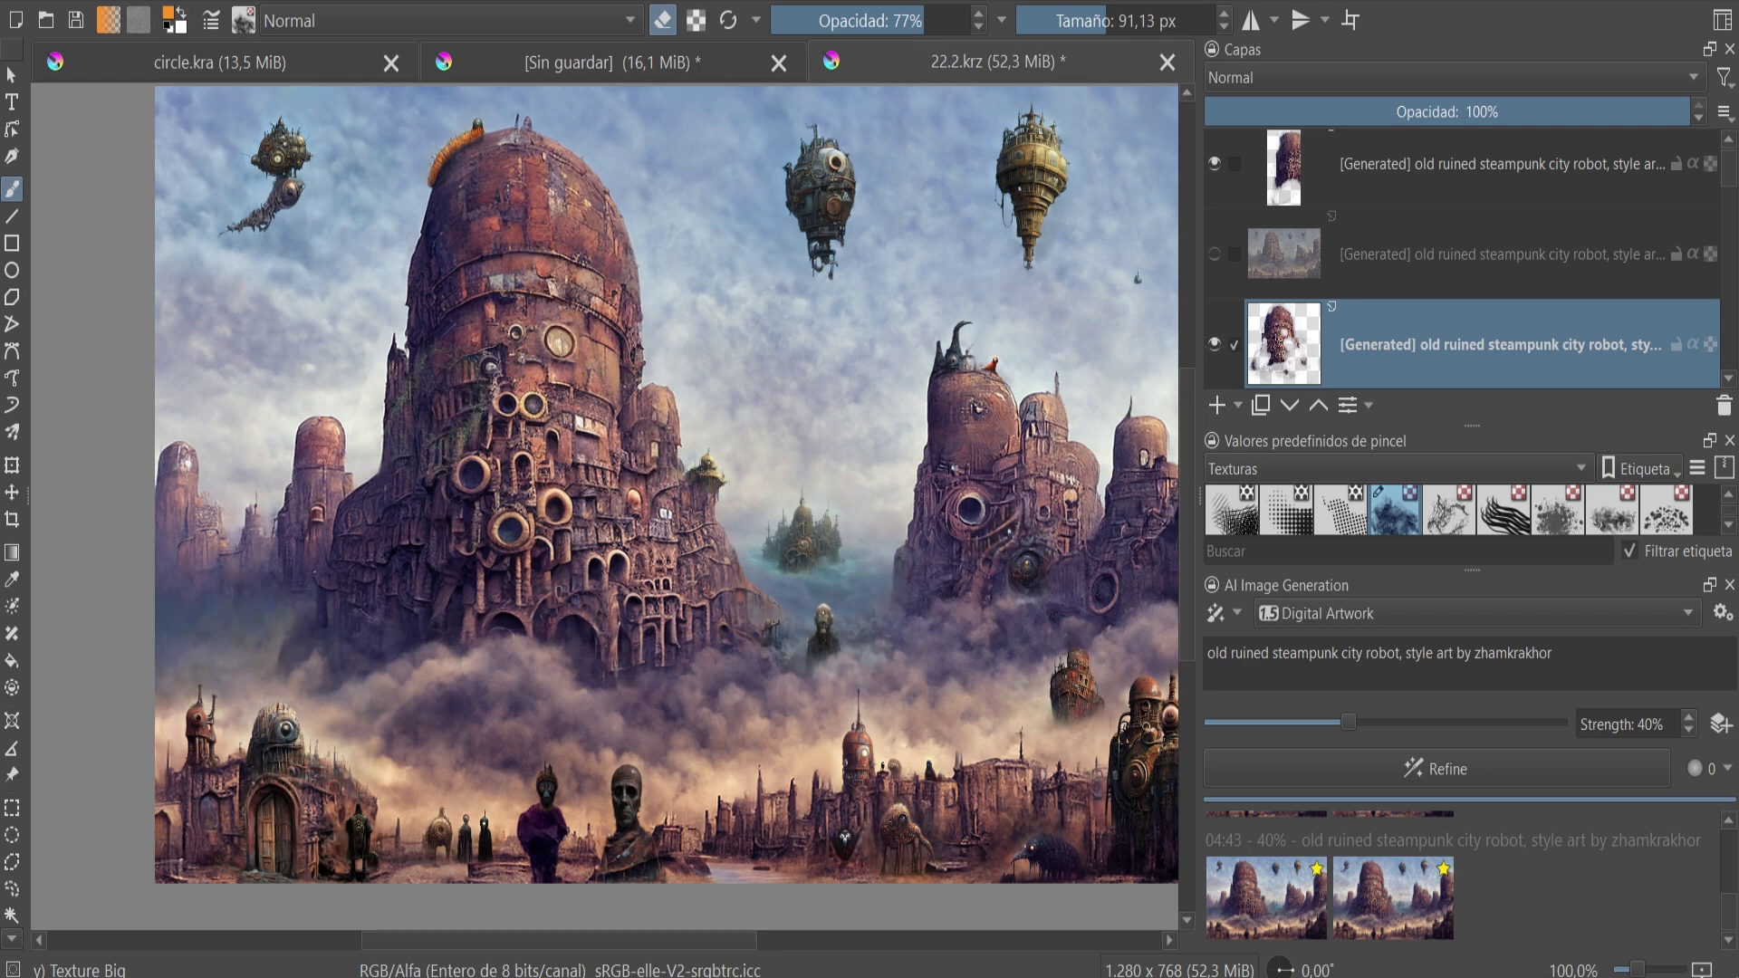
- Select the top generated layer and save the painting
key(minus)
key(alt+f)
key(g)
key(plus)
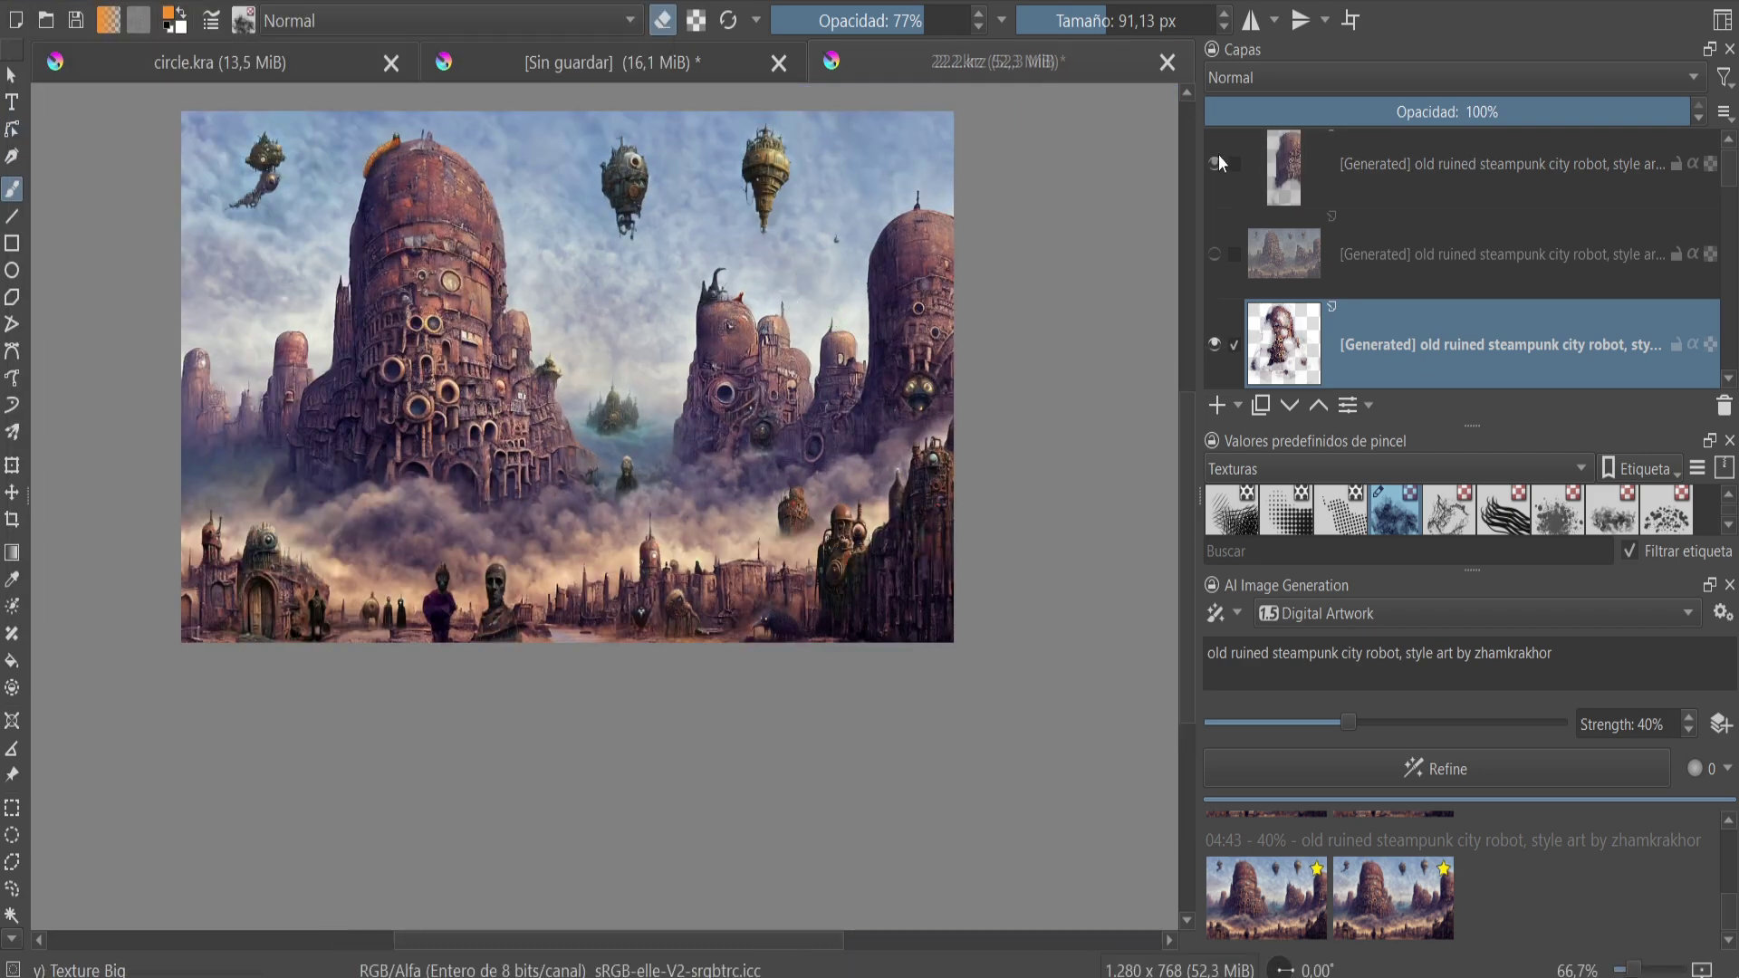
click(1219, 154)
key(minus)
key(alt+f)
click(121, 125)
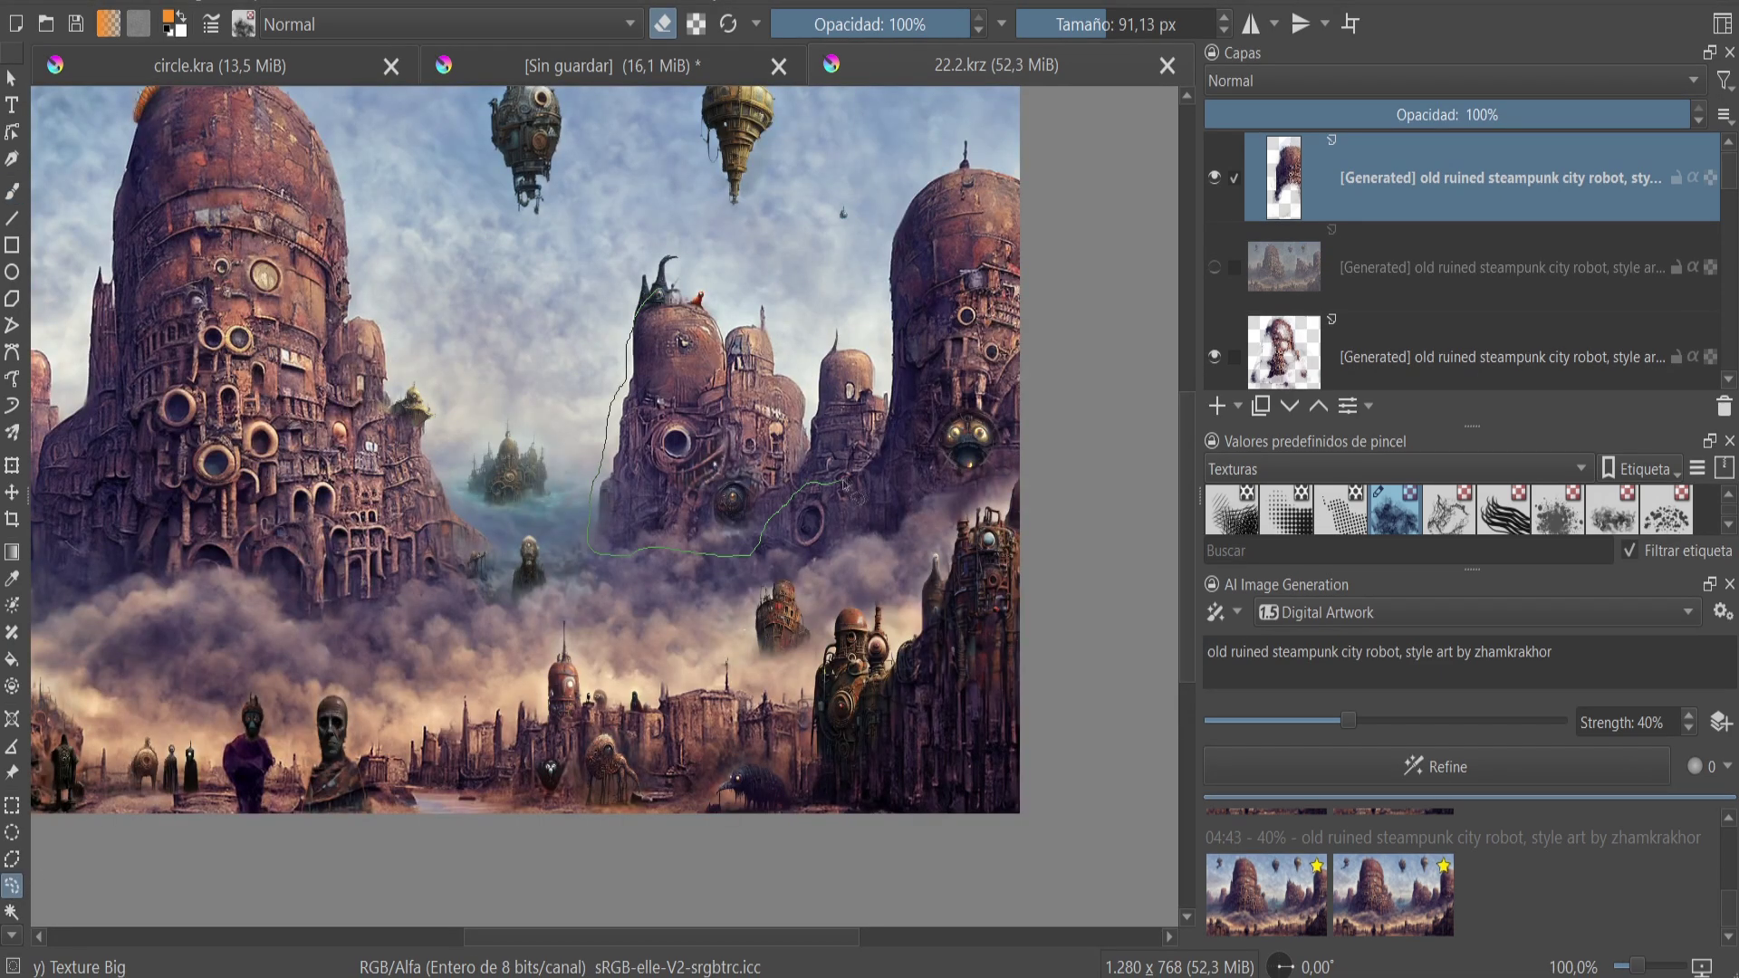
- Lasso the central tower group, refine it, and browse the four result variations
drag(695, 297, 675, 286)
click(1431, 767)
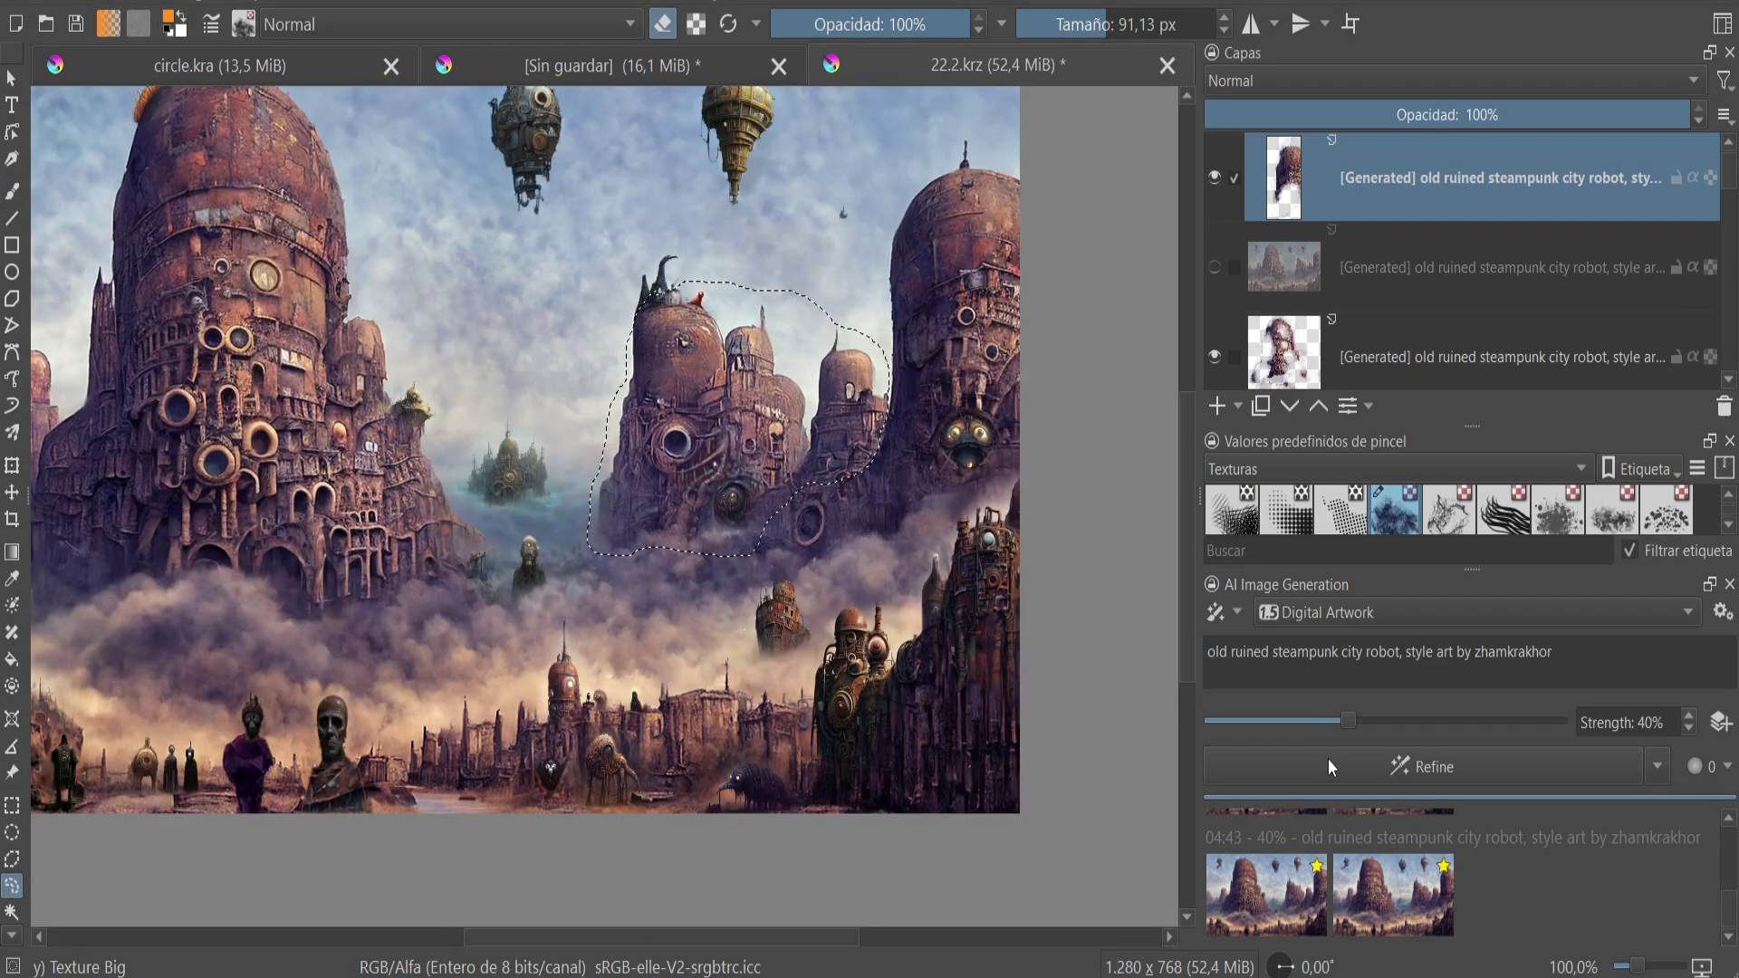
key(minus)
key(minus)
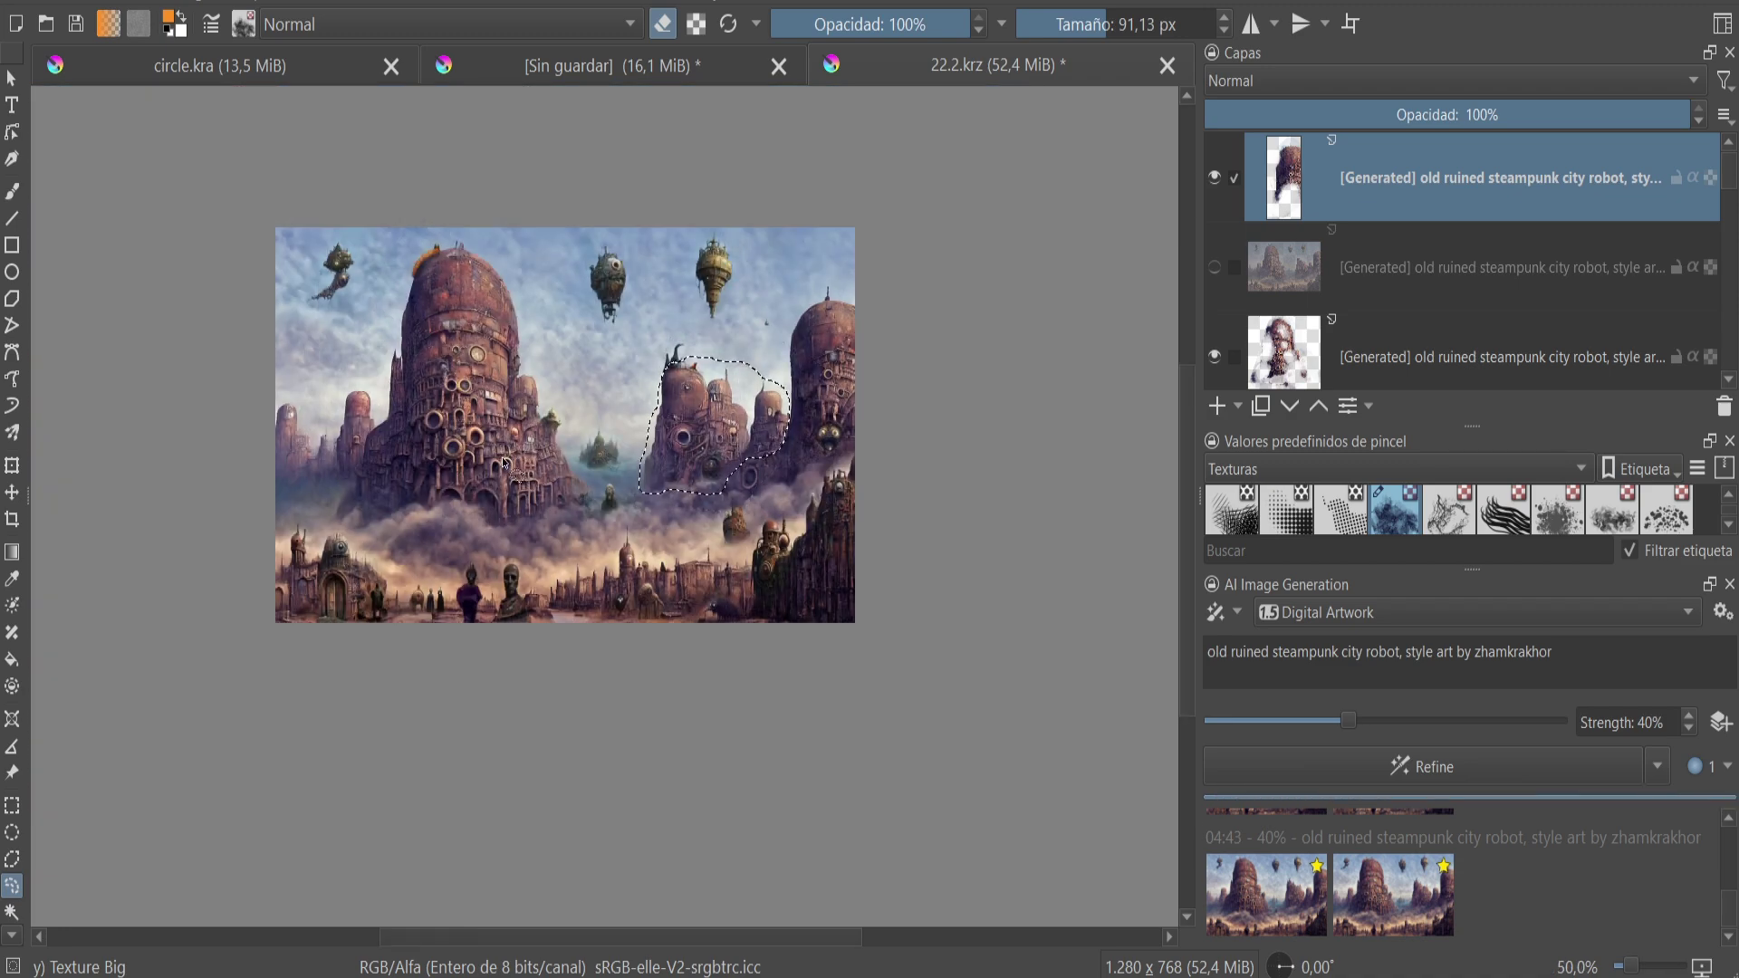
key(plus)
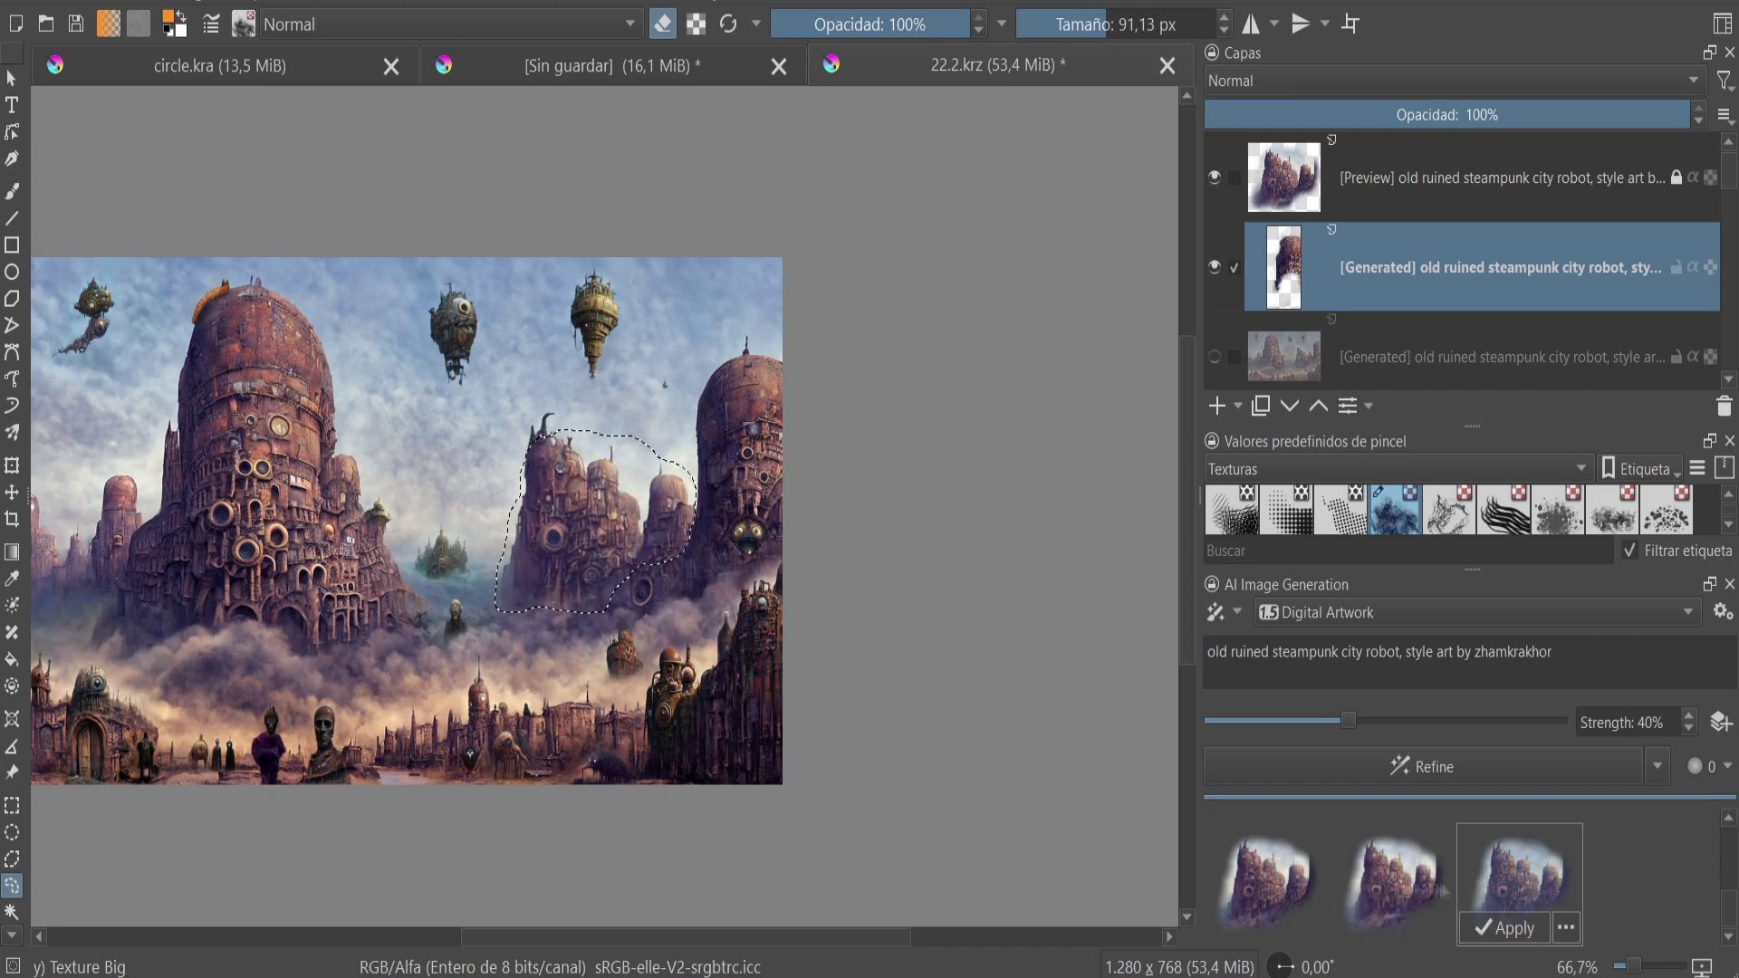
scroll(1486, 892, down, 2)
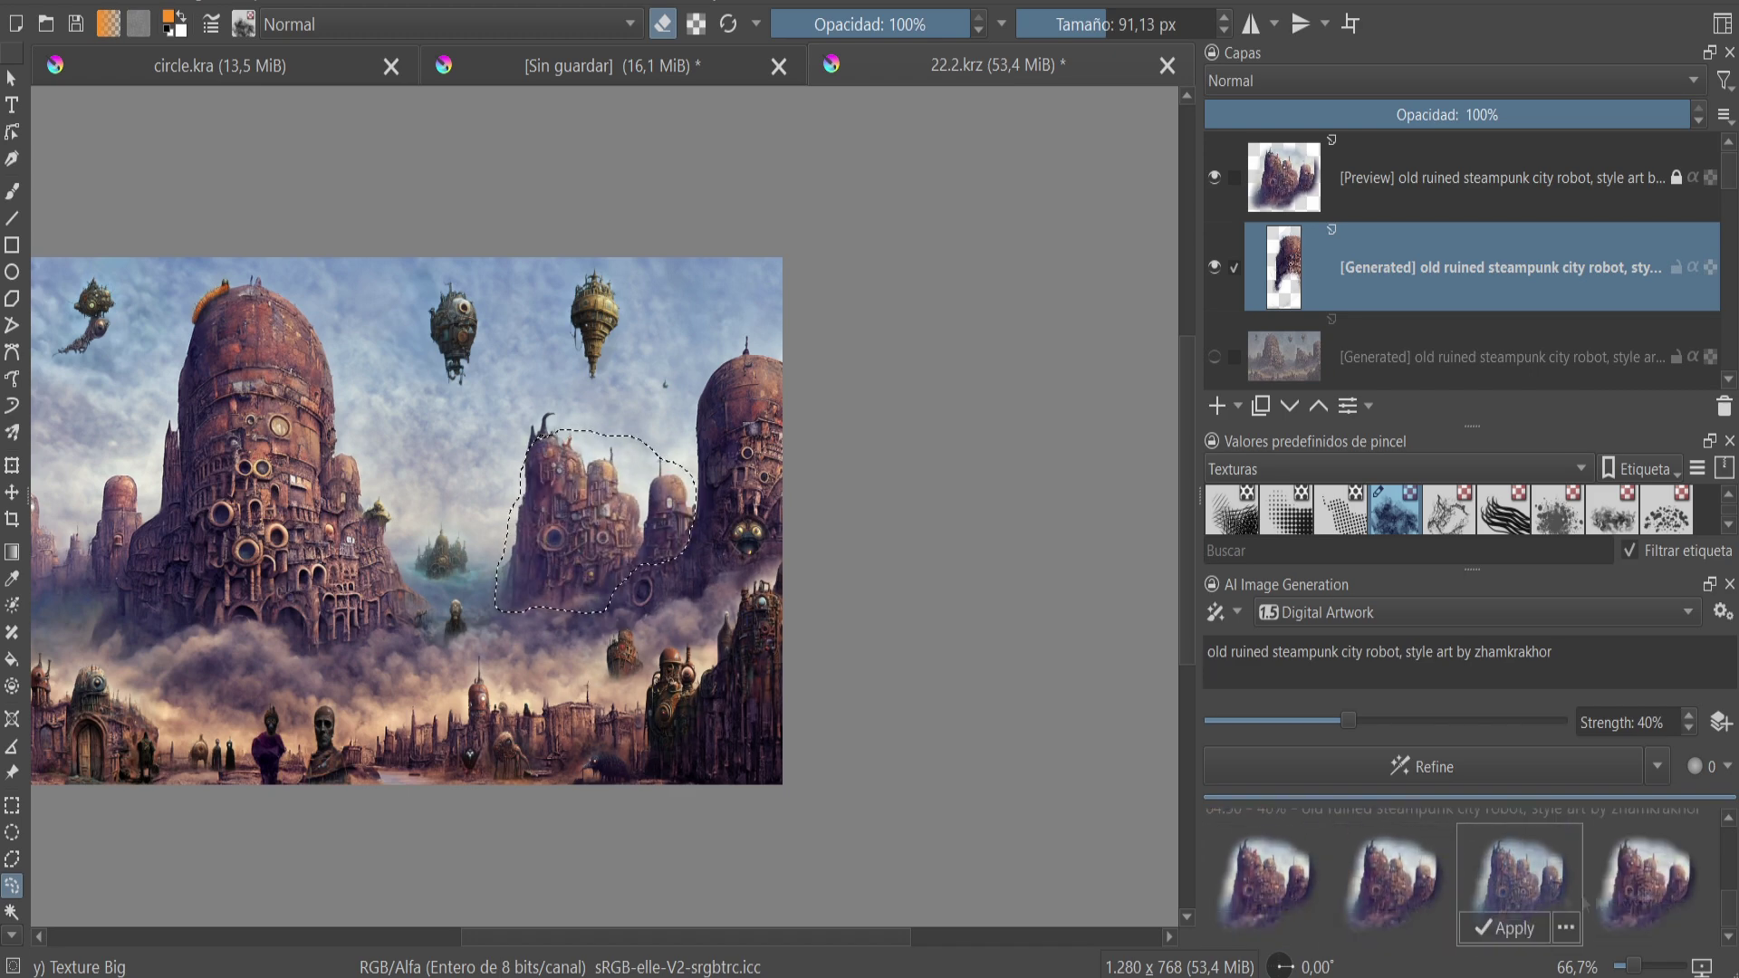
key(minus)
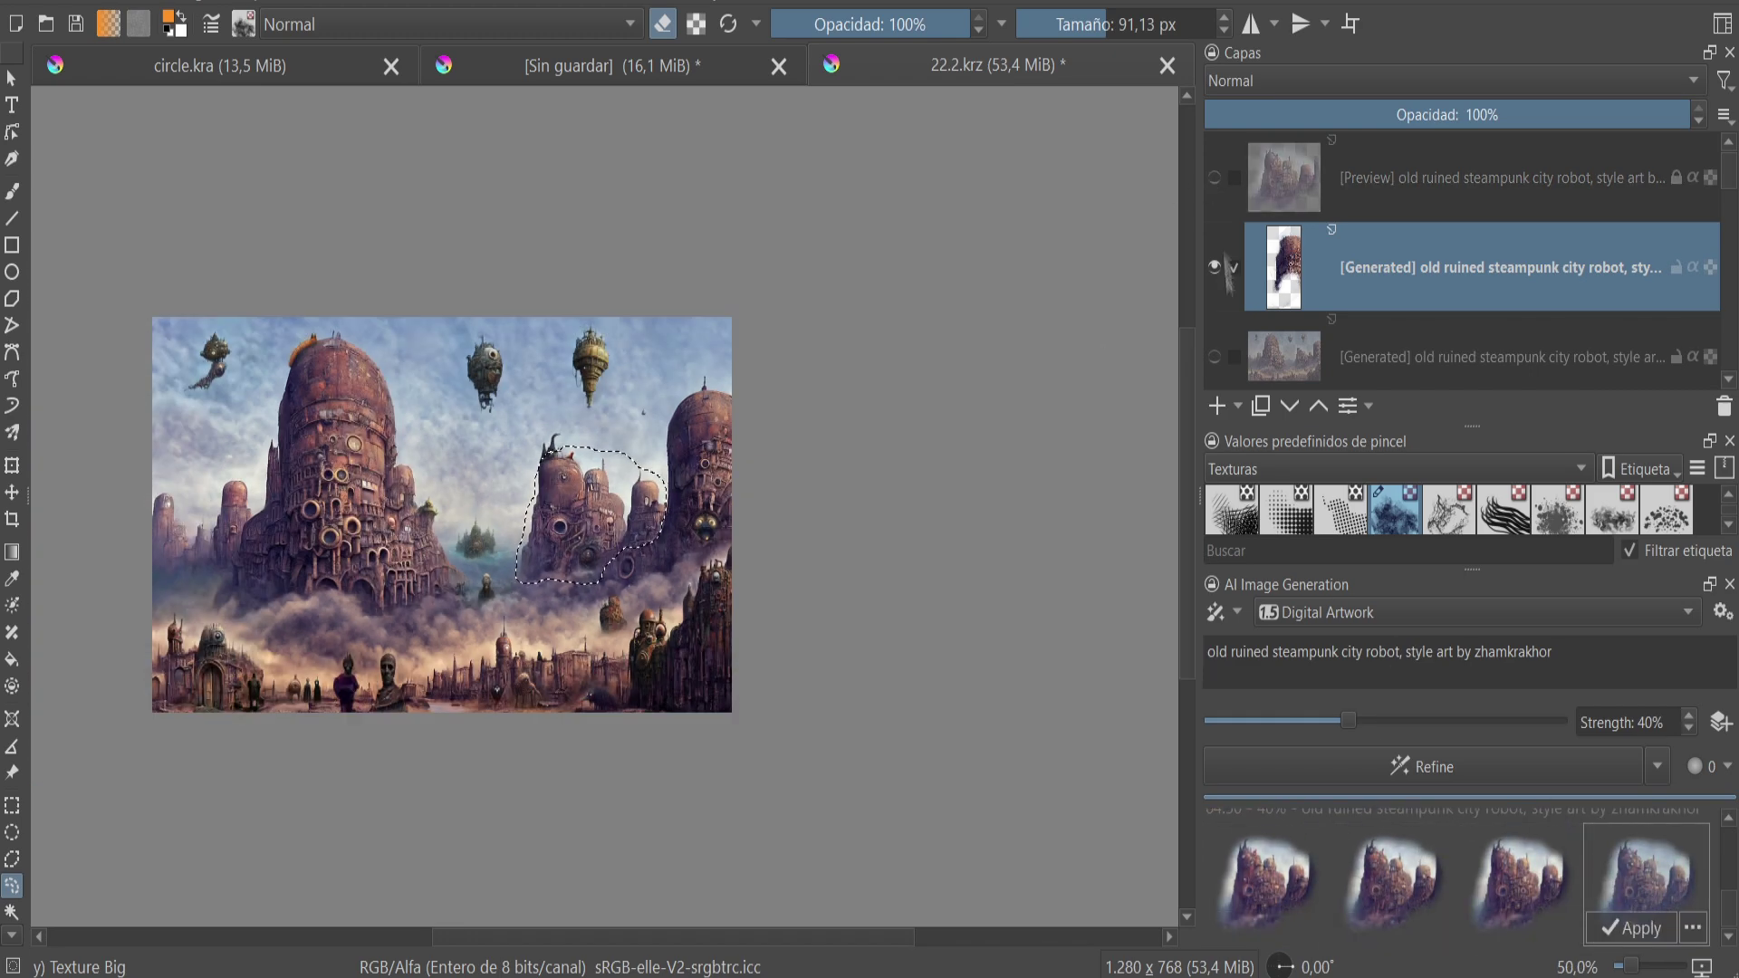
scroll(1322, 897, down, 2)
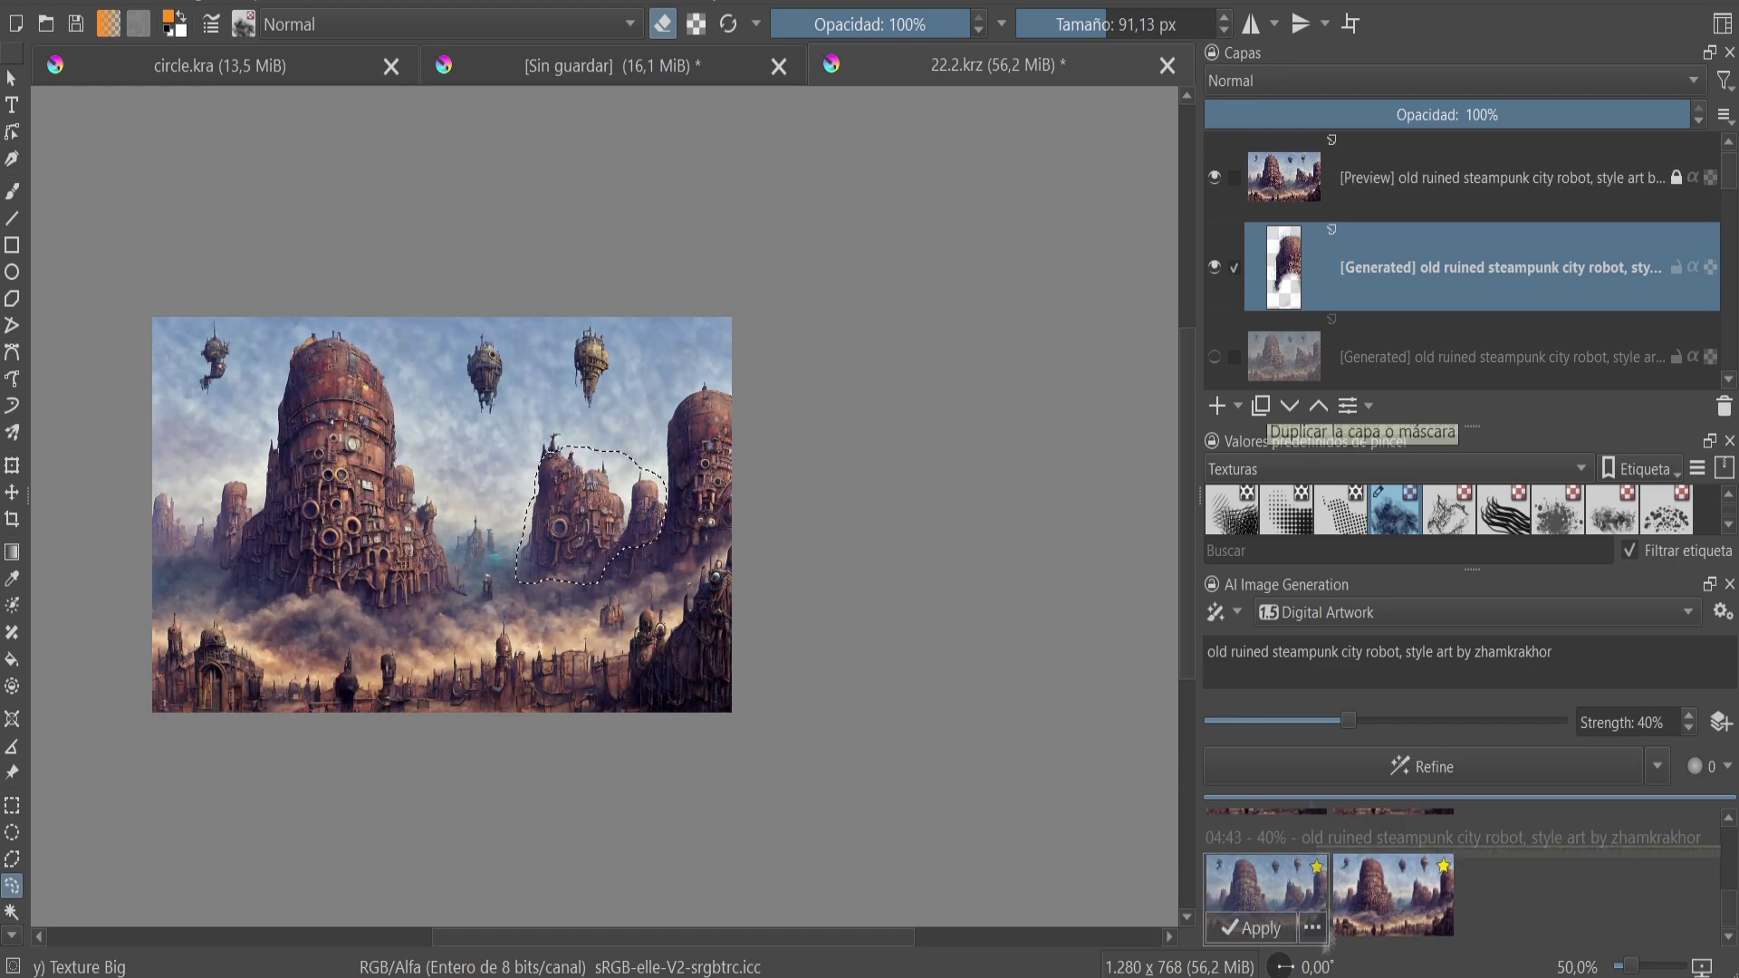
key(plus)
- Deselect and start a new refinement of the whole painting
right_click(715, 450)
click(797, 531)
click(1443, 770)
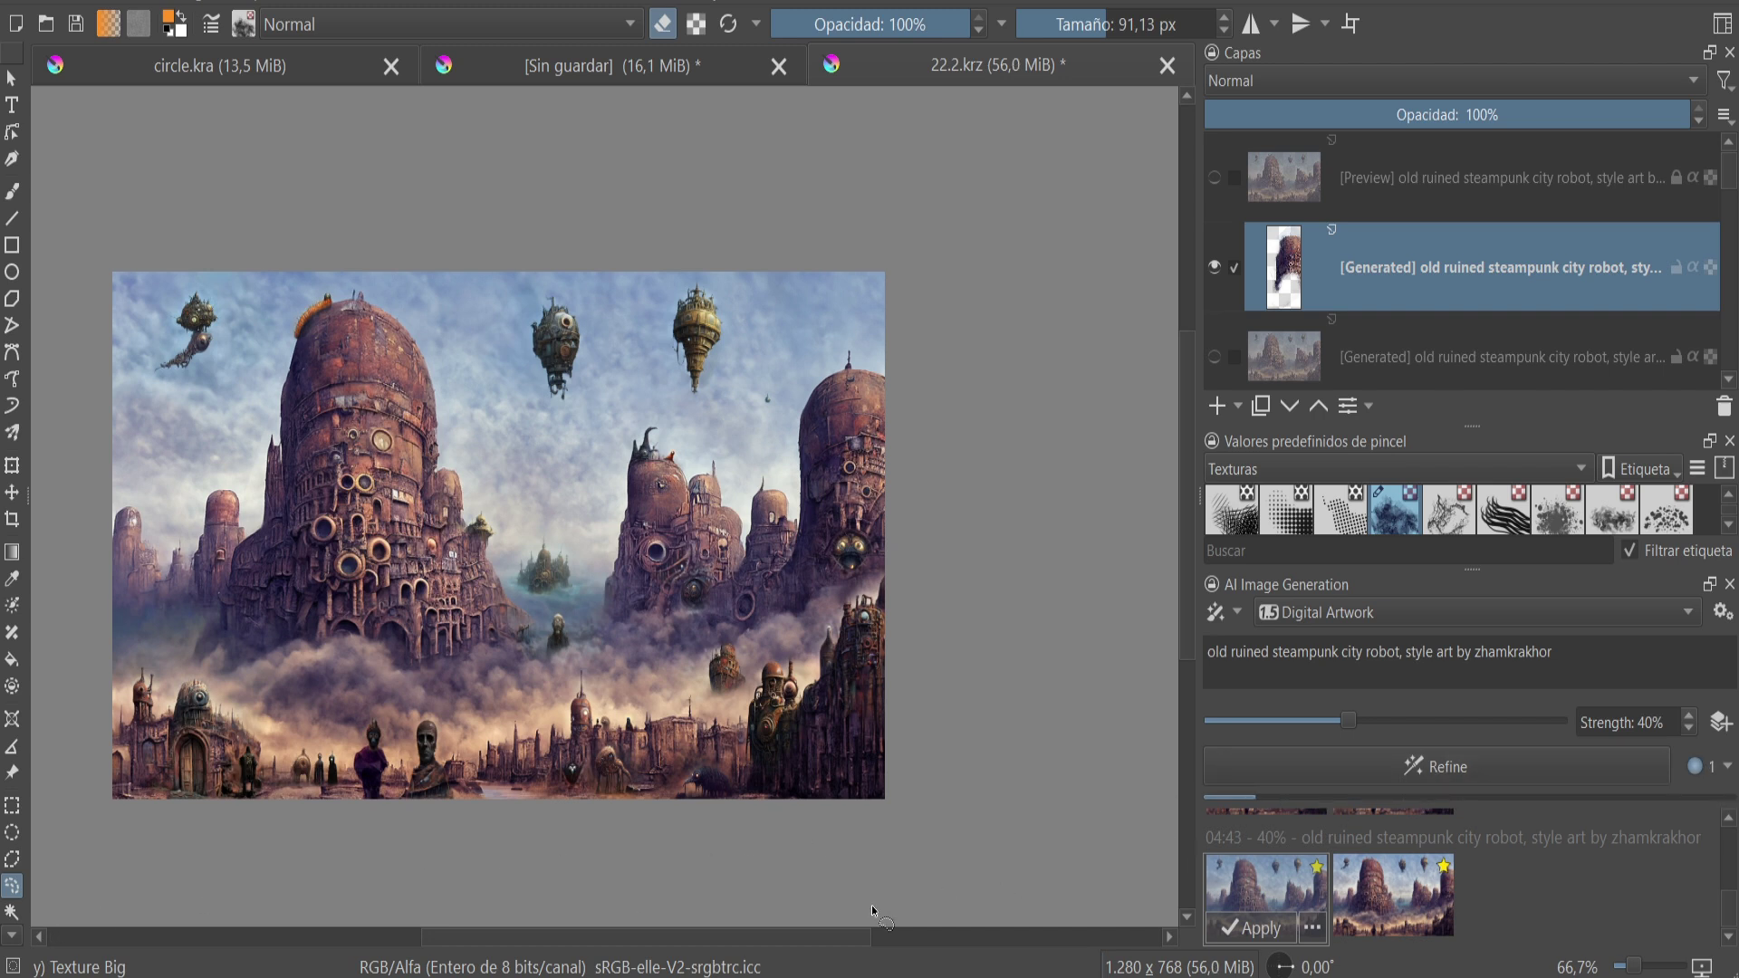
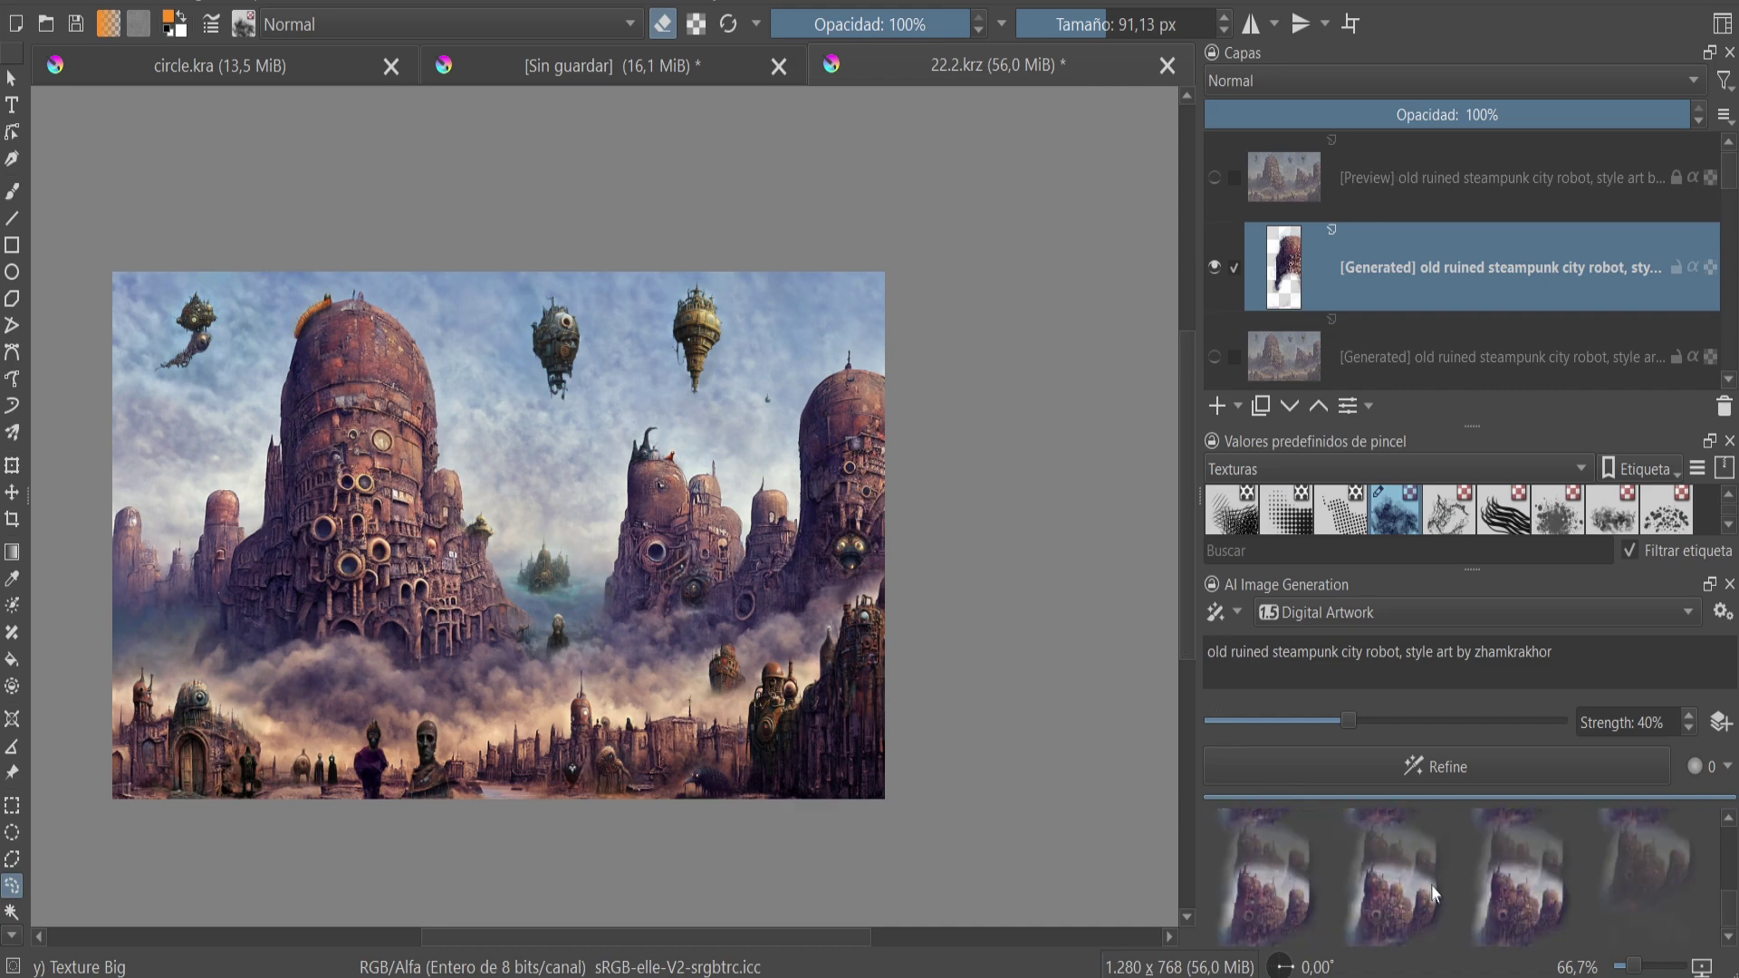
- Apply the refined city result, copy the lassoed central tower to a new layer, then deselect
click(1373, 927)
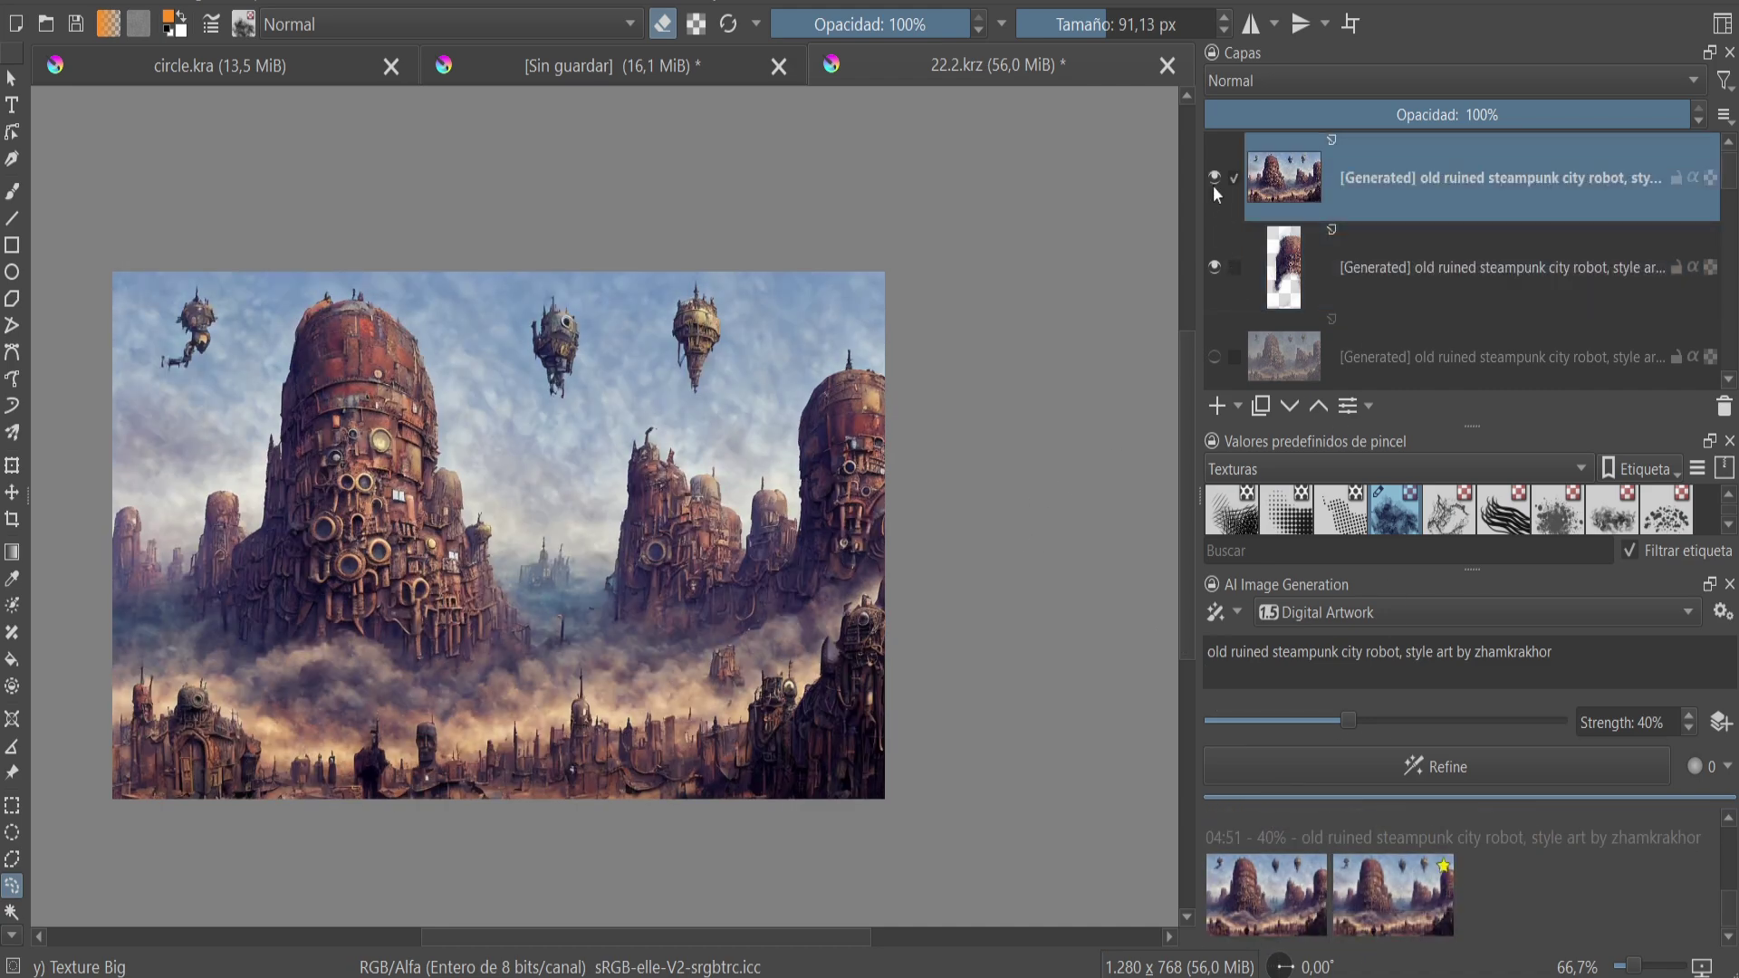
key(plus)
key(plus)
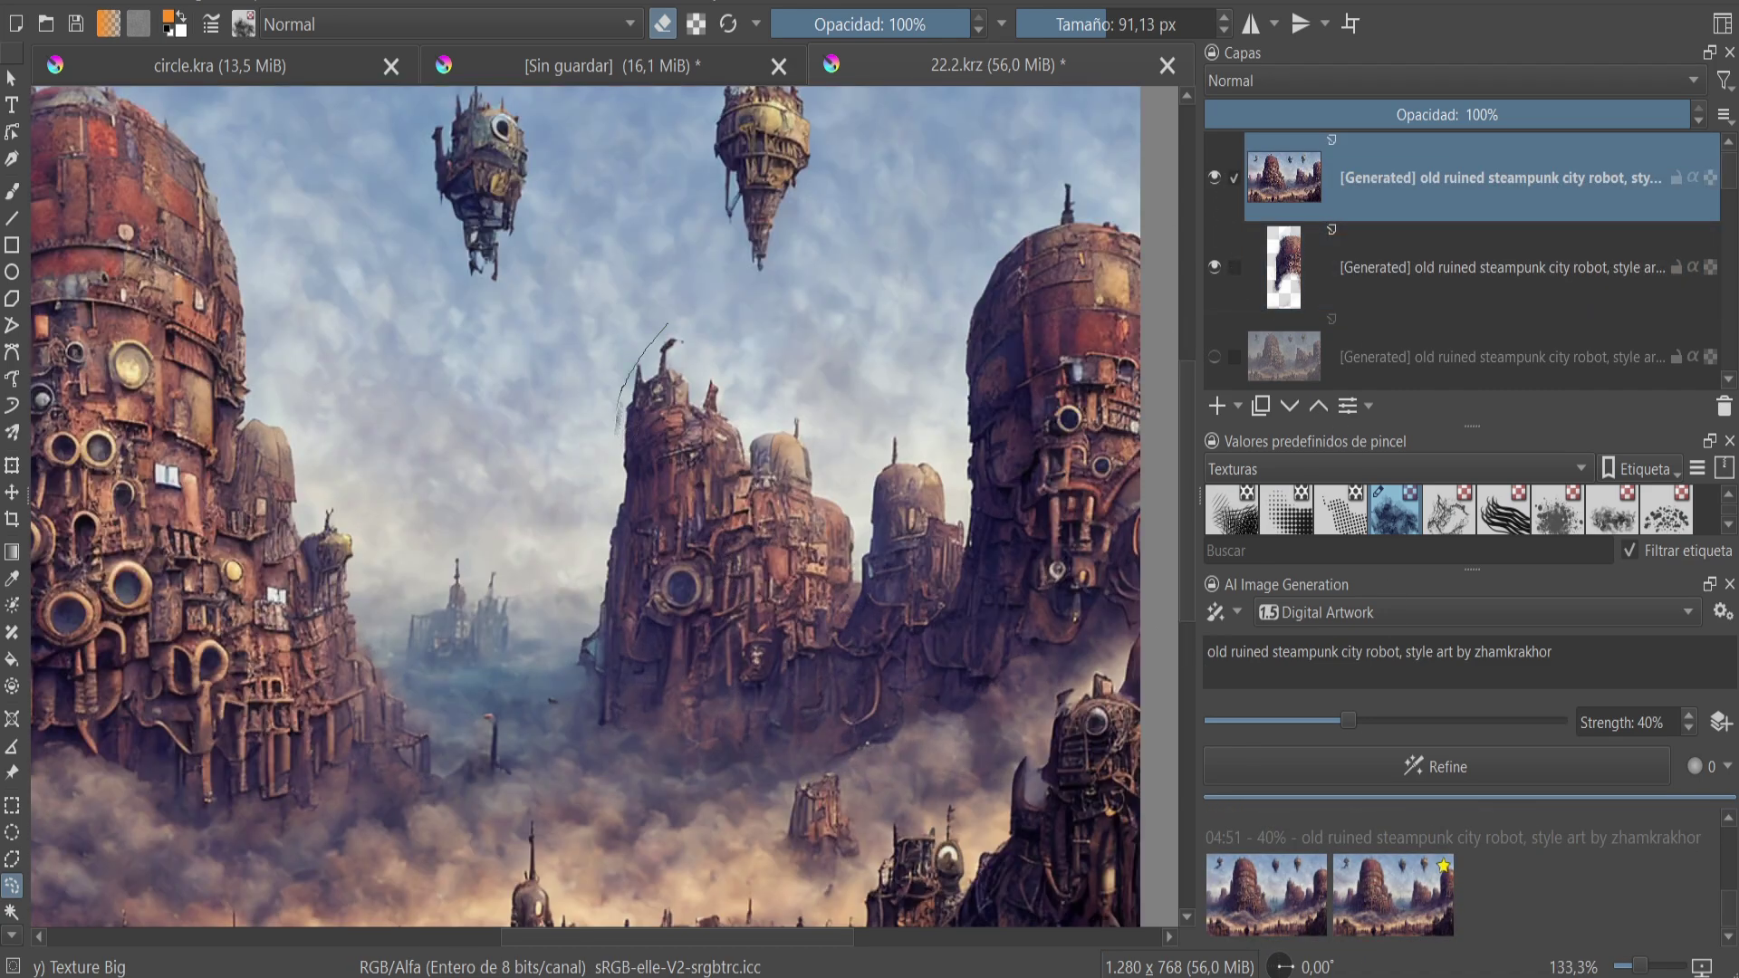
drag(671, 330, 667, 326)
key(ctrl+alt+j)
click(1348, 276)
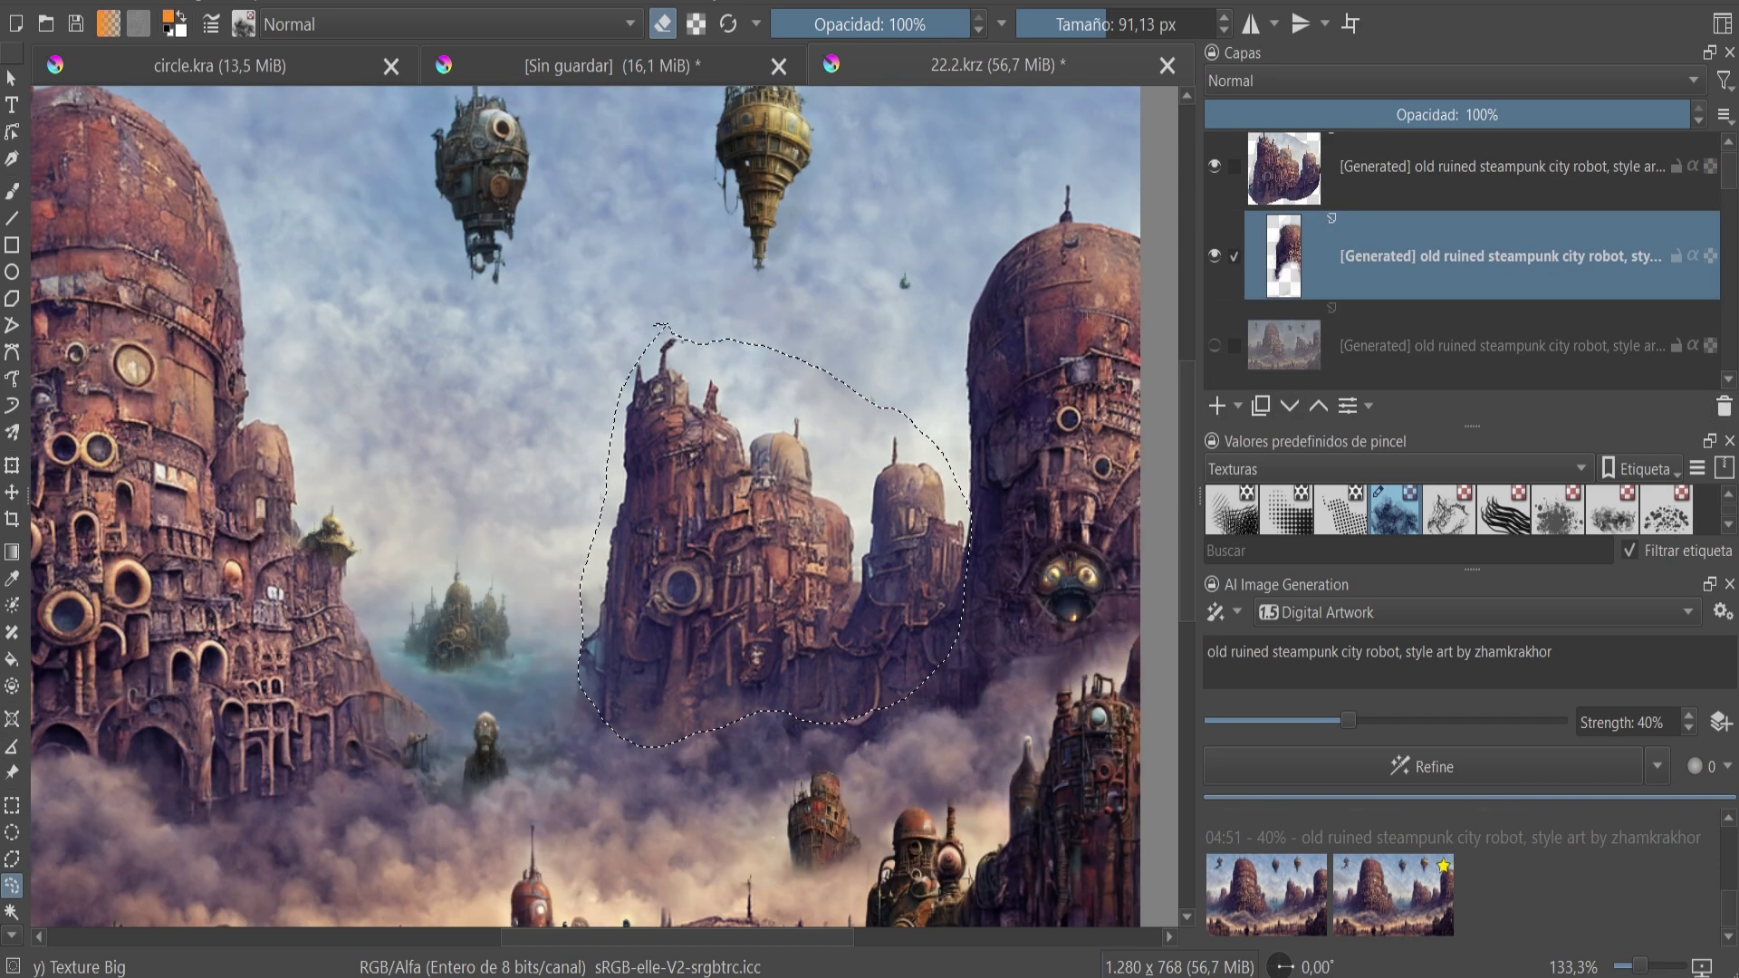
right_click(528, 453)
click(552, 543)
- Erase stray marks around the tower dome with a smaller eraser on the top generated layer
key(b)
key(bracketleft)
key(bracketleft)
key(Page_Up)
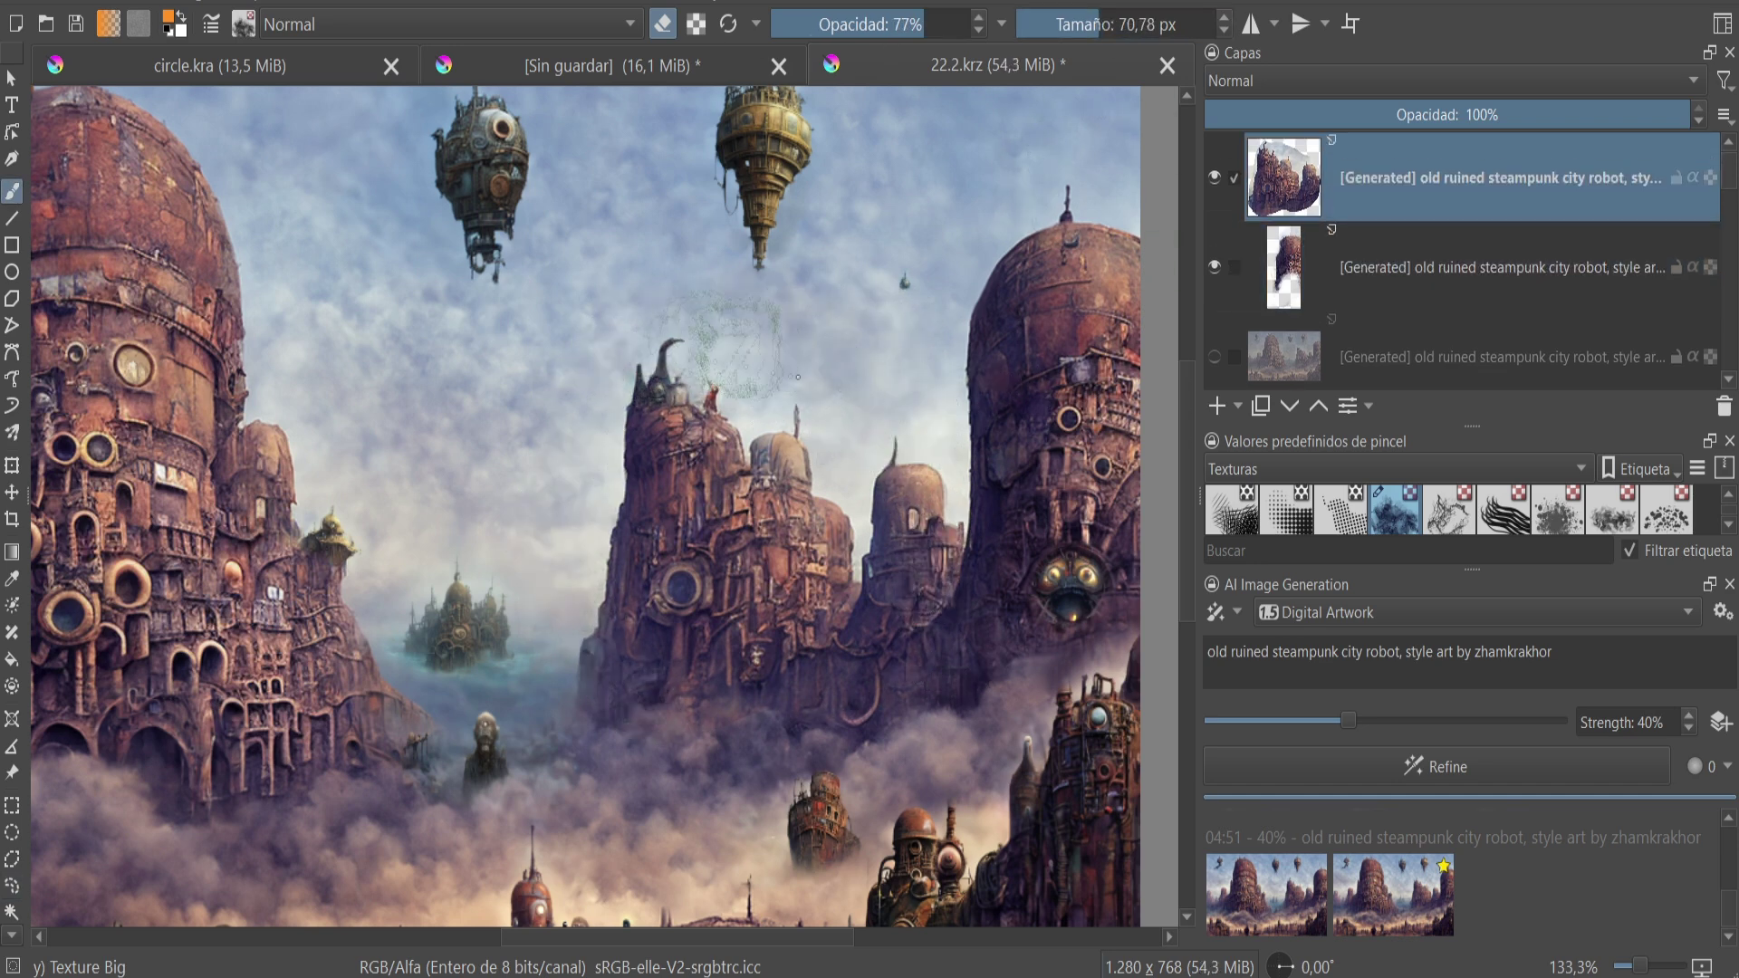
drag(691, 396, 704, 475)
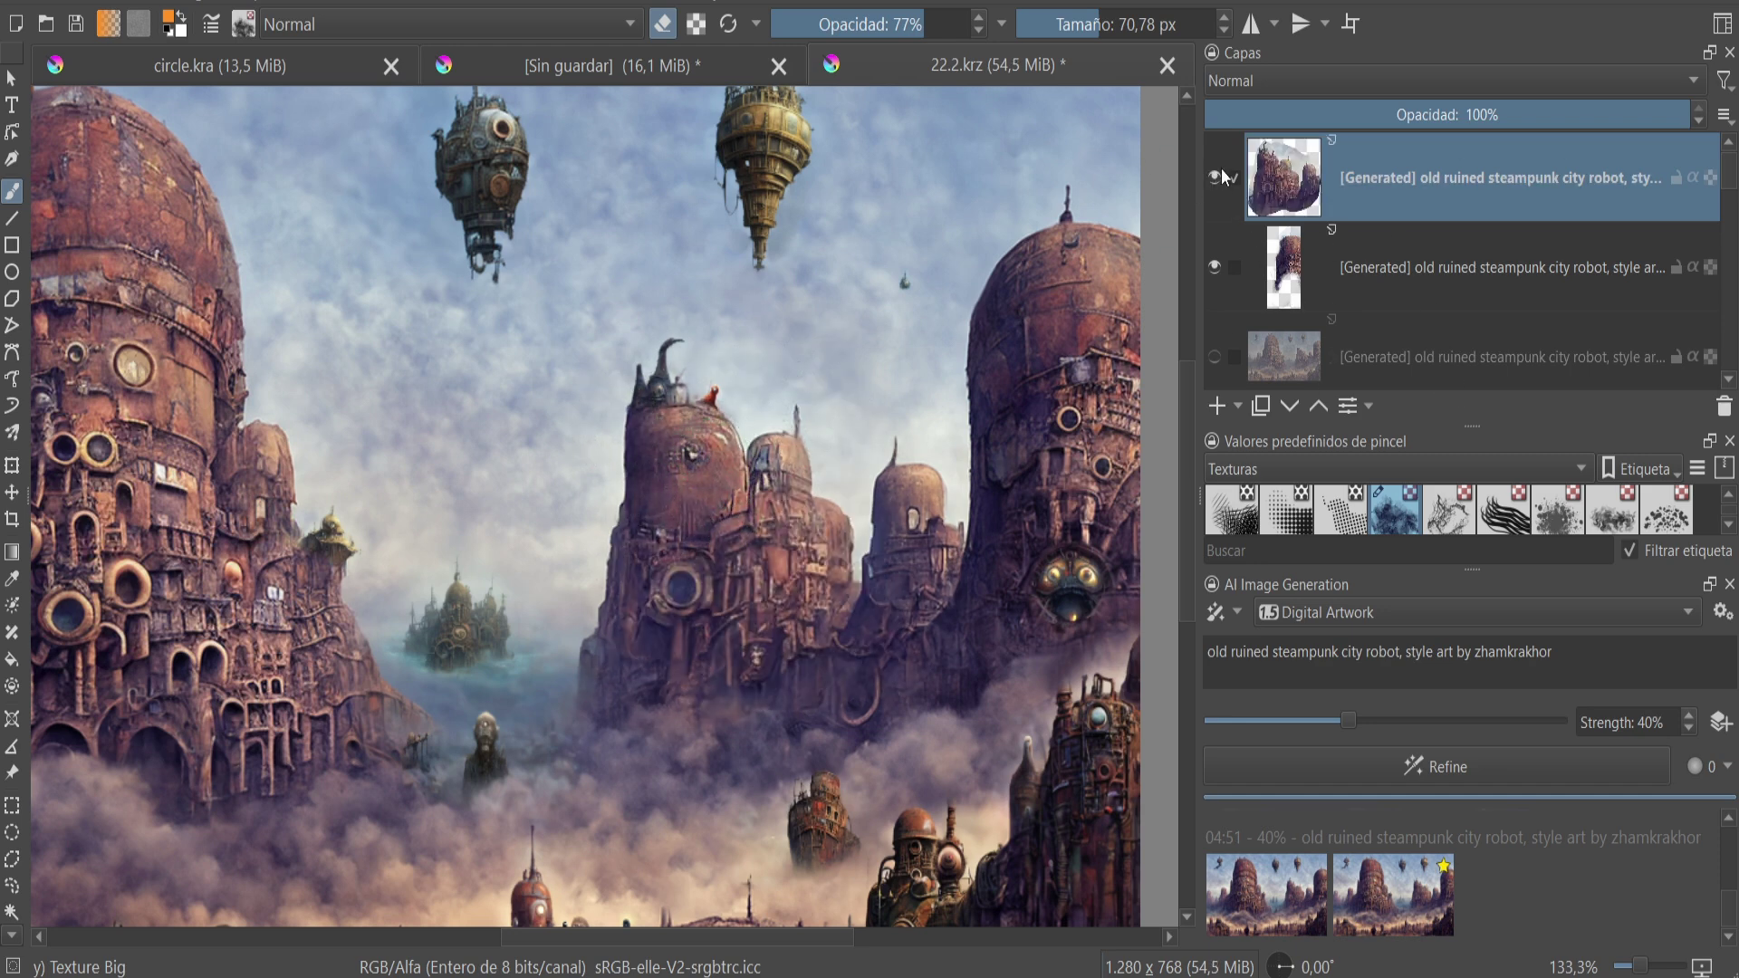
drag(738, 697, 779, 748)
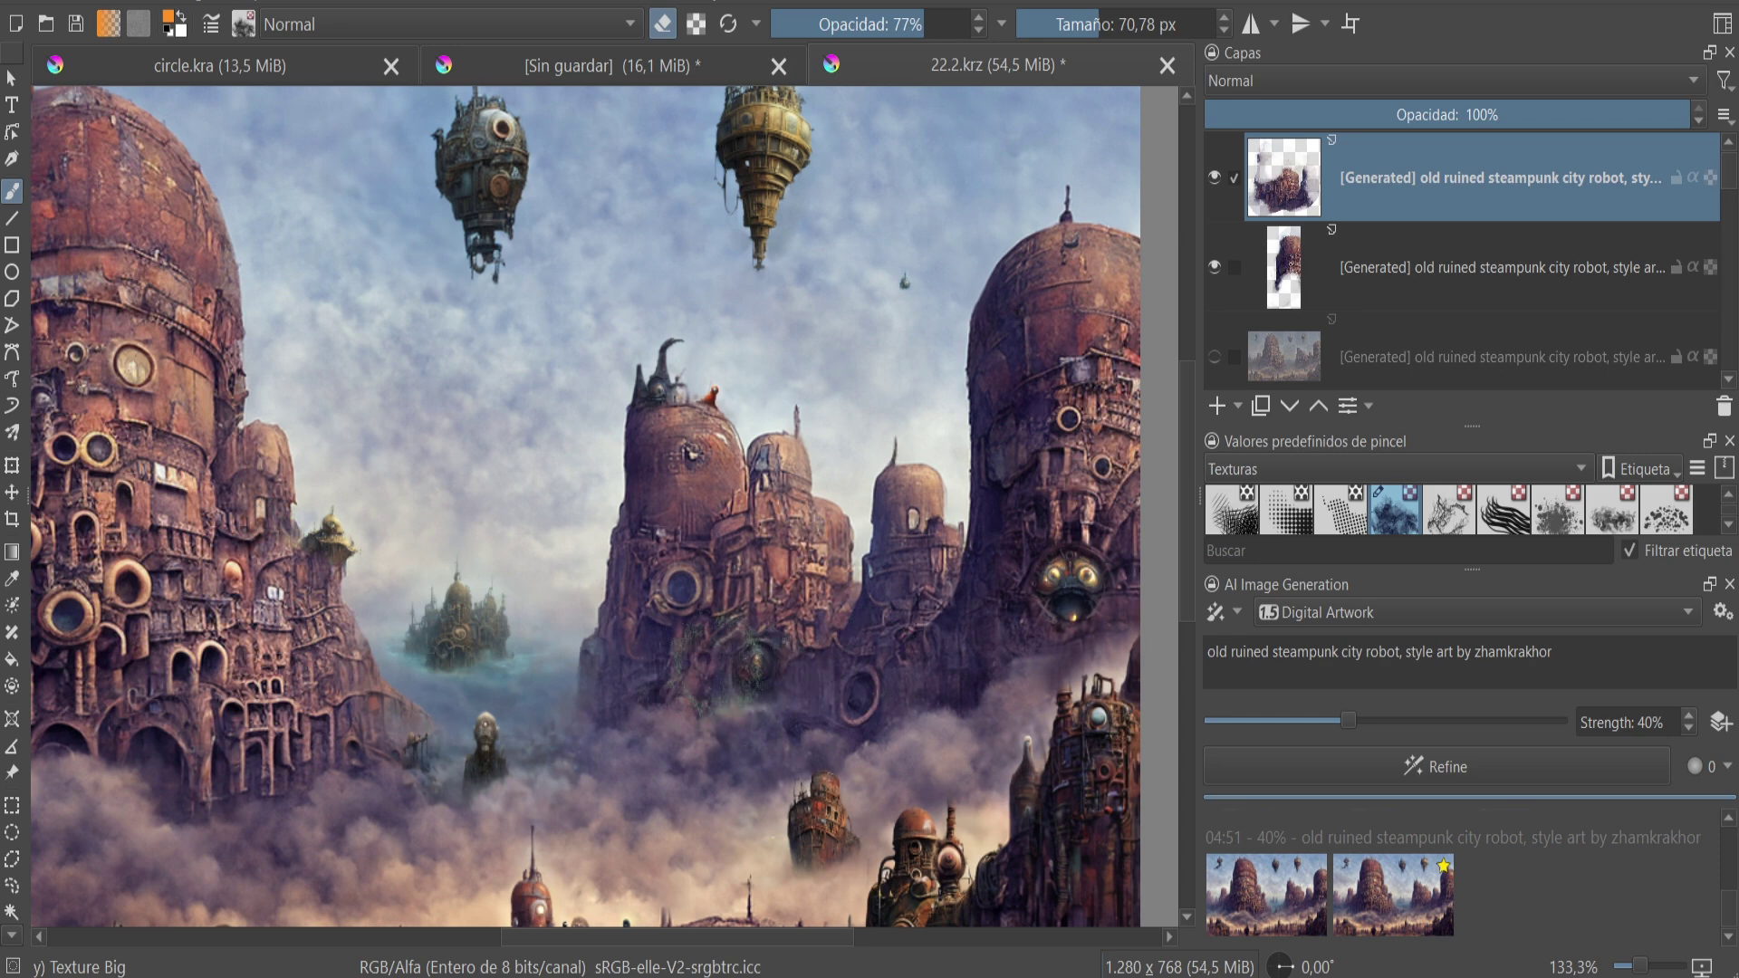
scroll(779, 589, down, 3)
scroll(783, 550, up, 2)
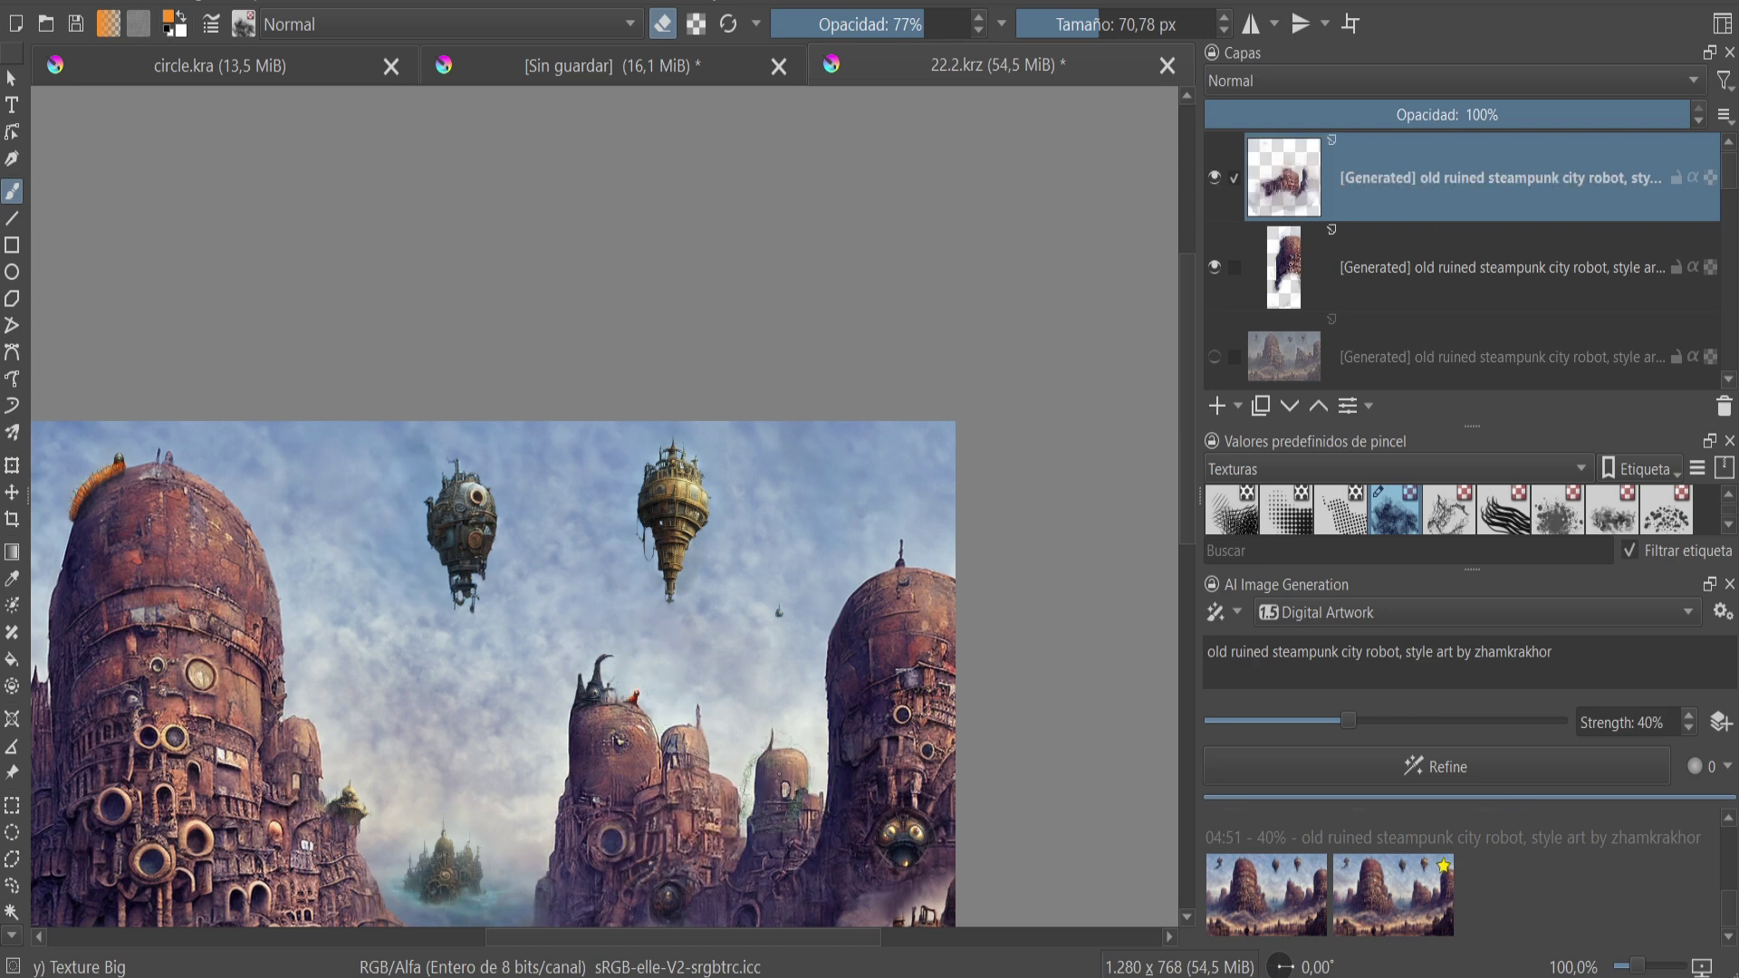
scroll(598, 788, down, 1)
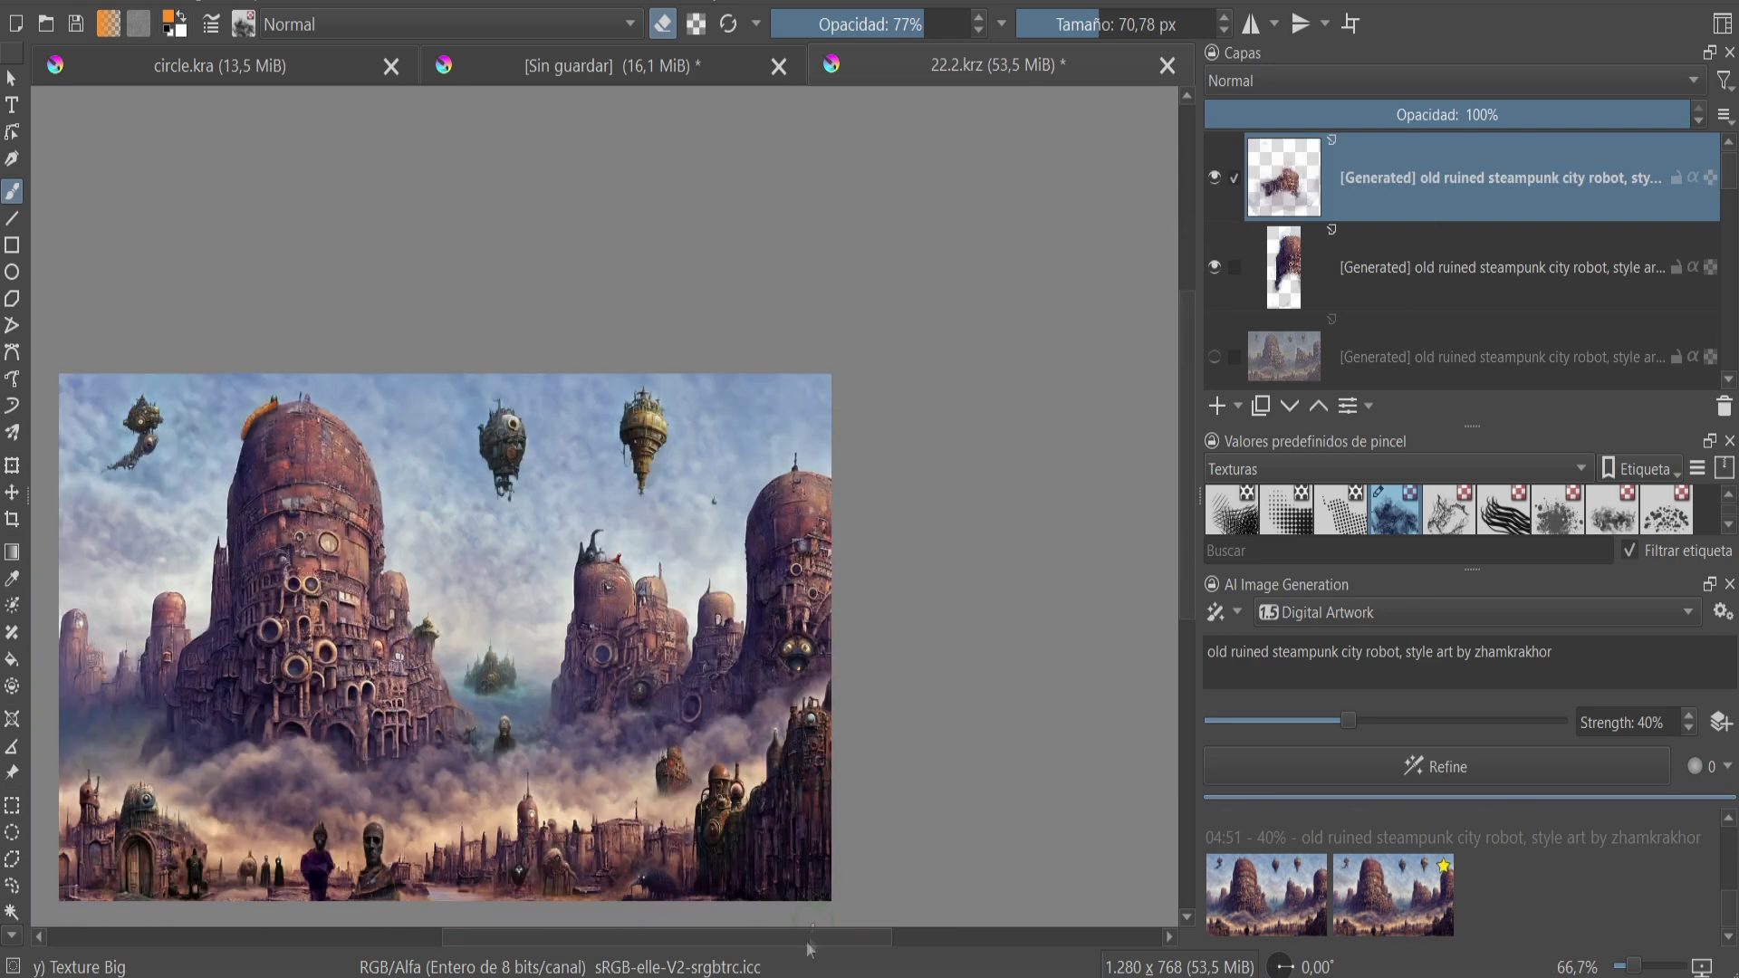
- Save, then lasso the small left towers, refine them at 54% and apply two results
key(ctrl+s)
drag(264, 607, 333, 727)
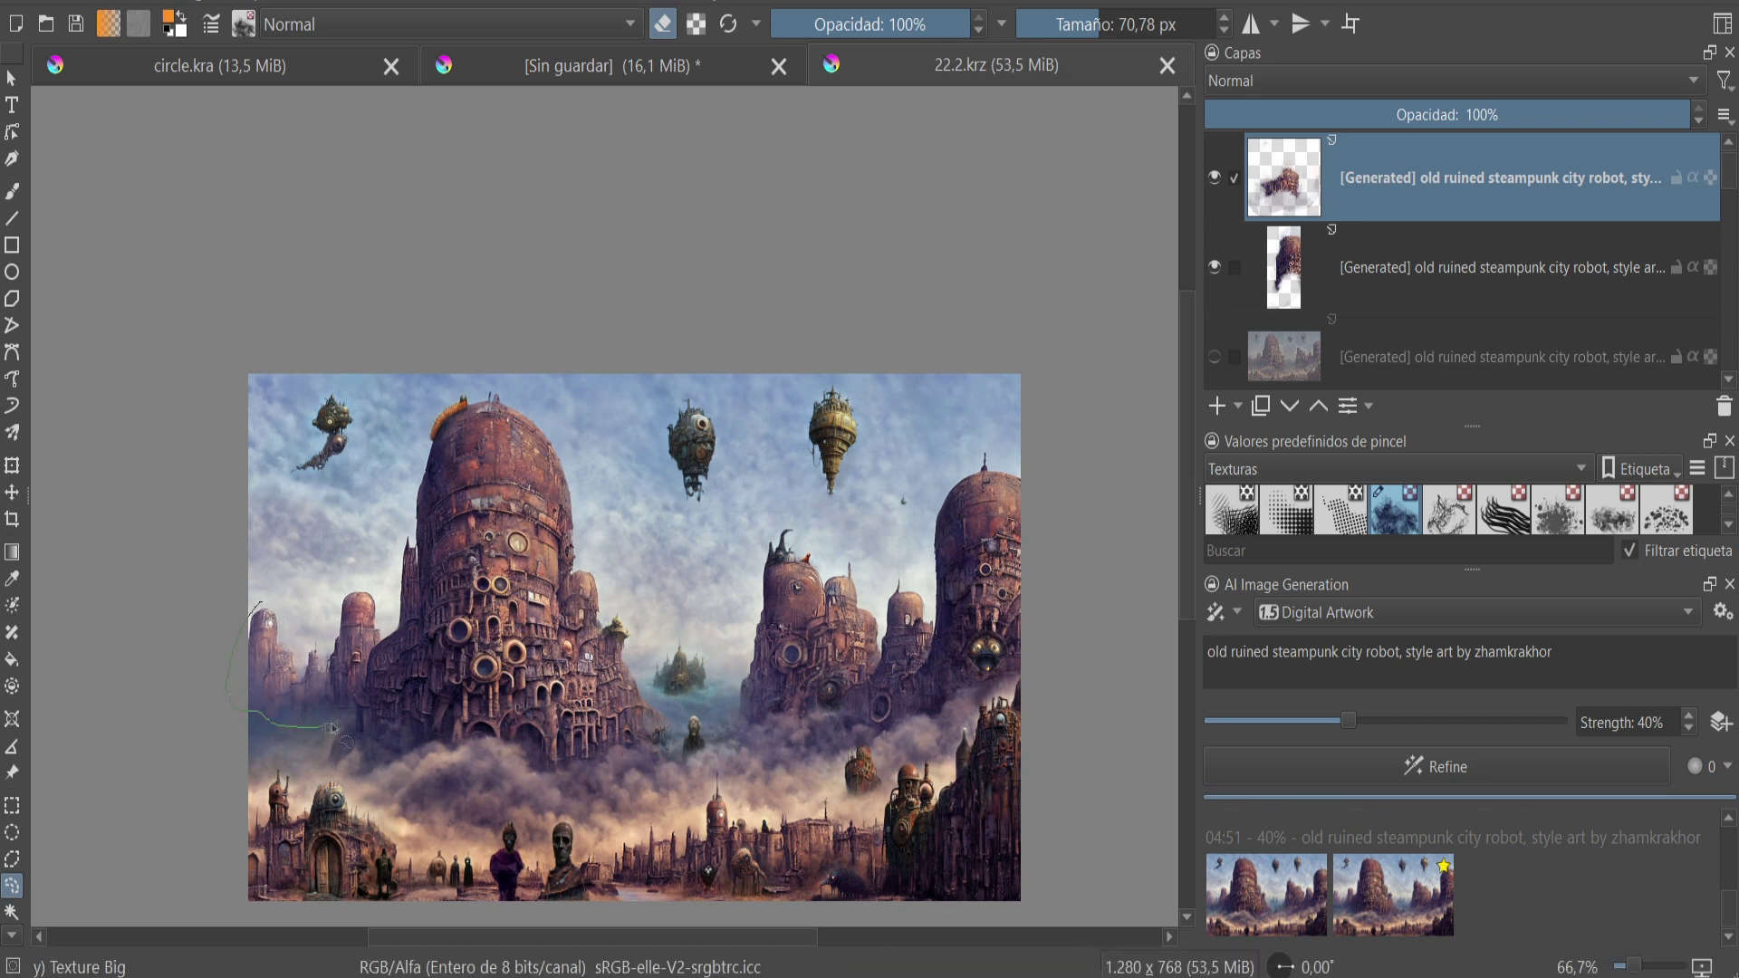
drag(291, 632, 303, 636)
click(1433, 767)
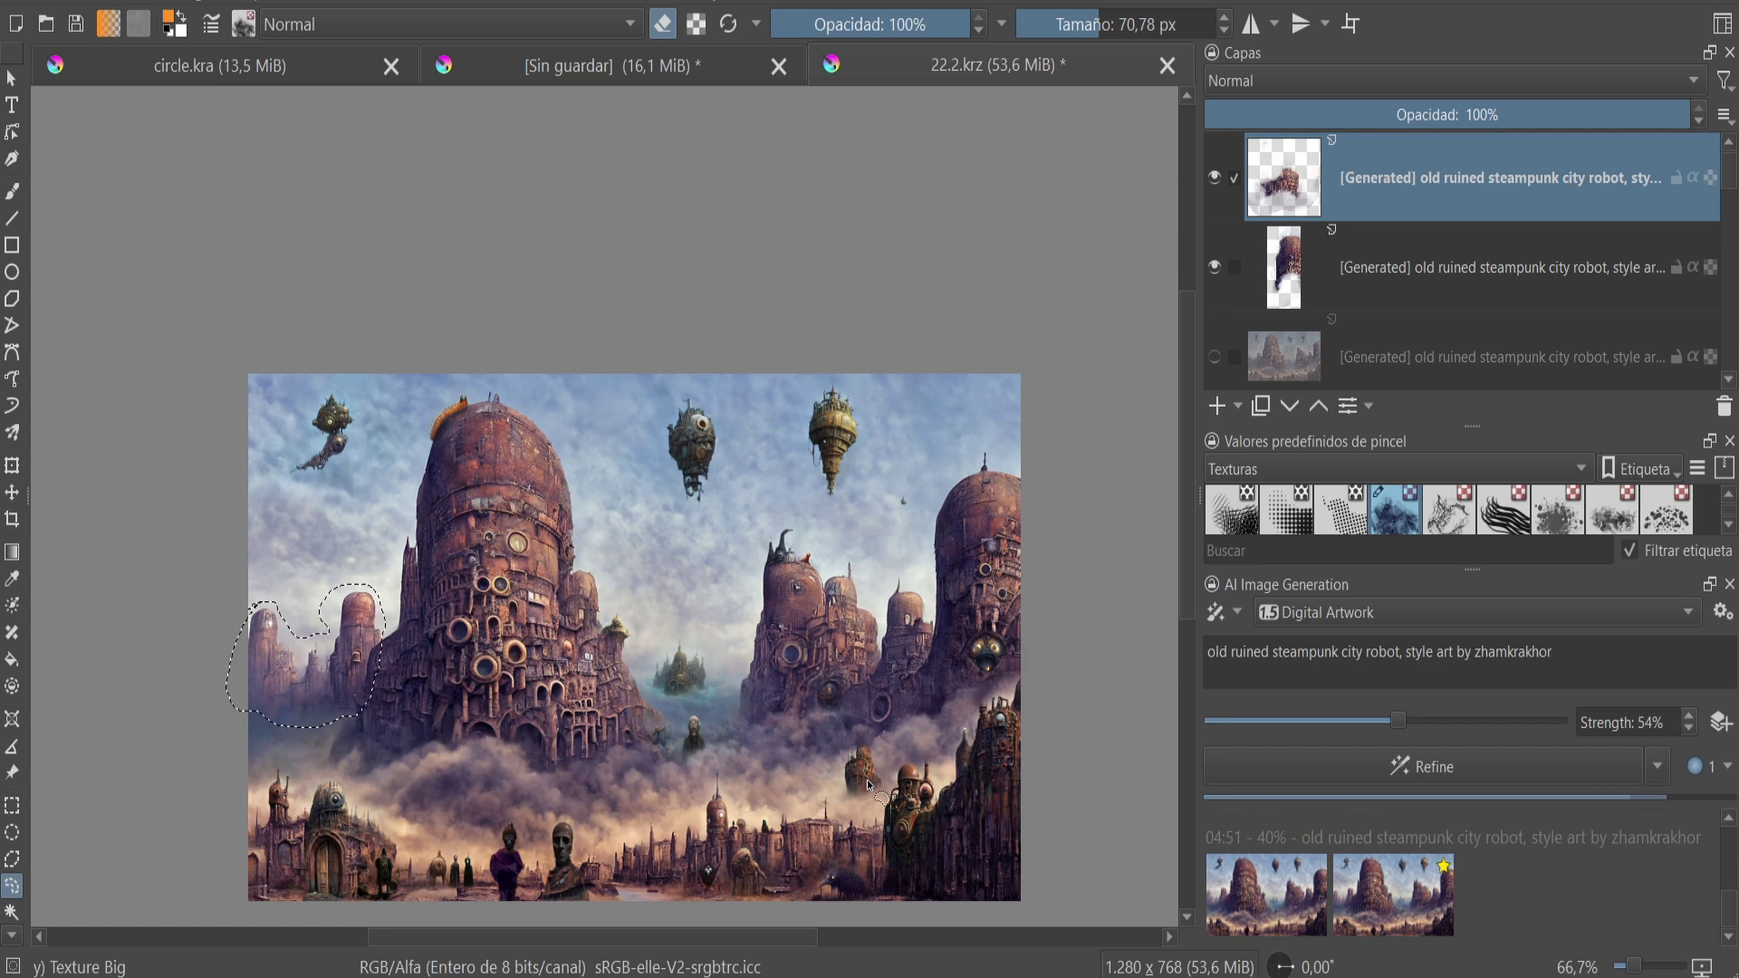
scroll(419, 617, up, 1)
click(1356, 921)
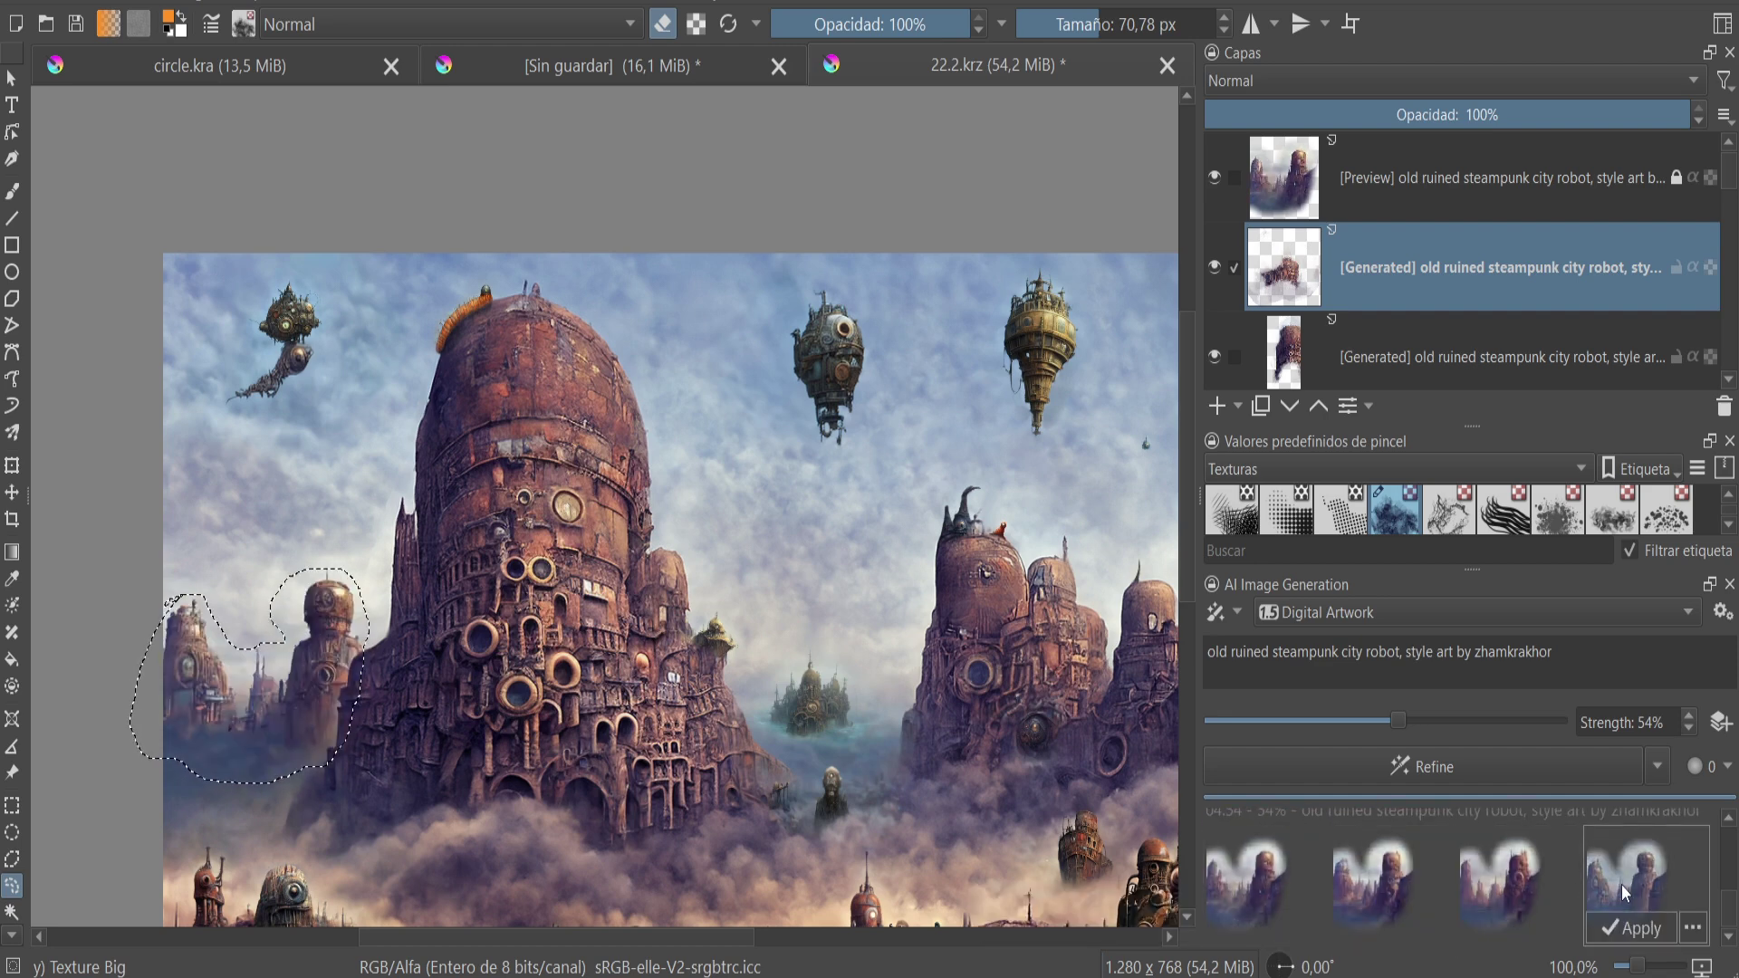
click(1376, 927)
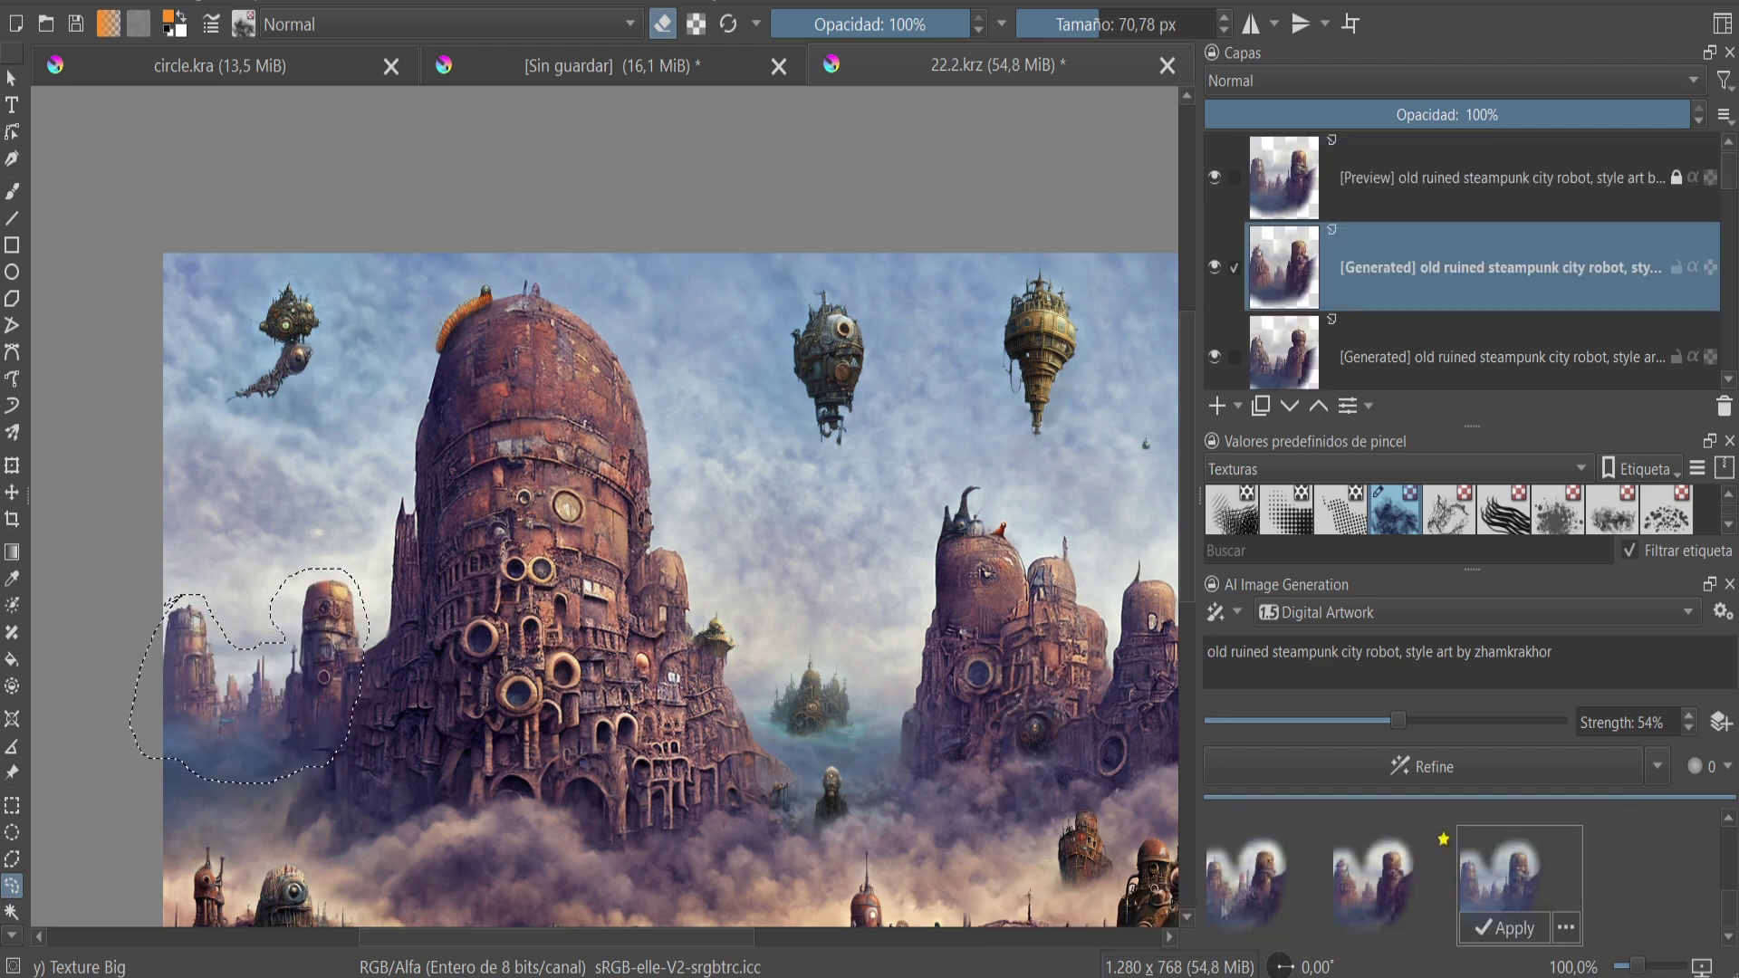
click(1503, 928)
- Deselect and erase the left towers' hard edges on both generated layers, toggling visibility to compare
right_click(435, 584)
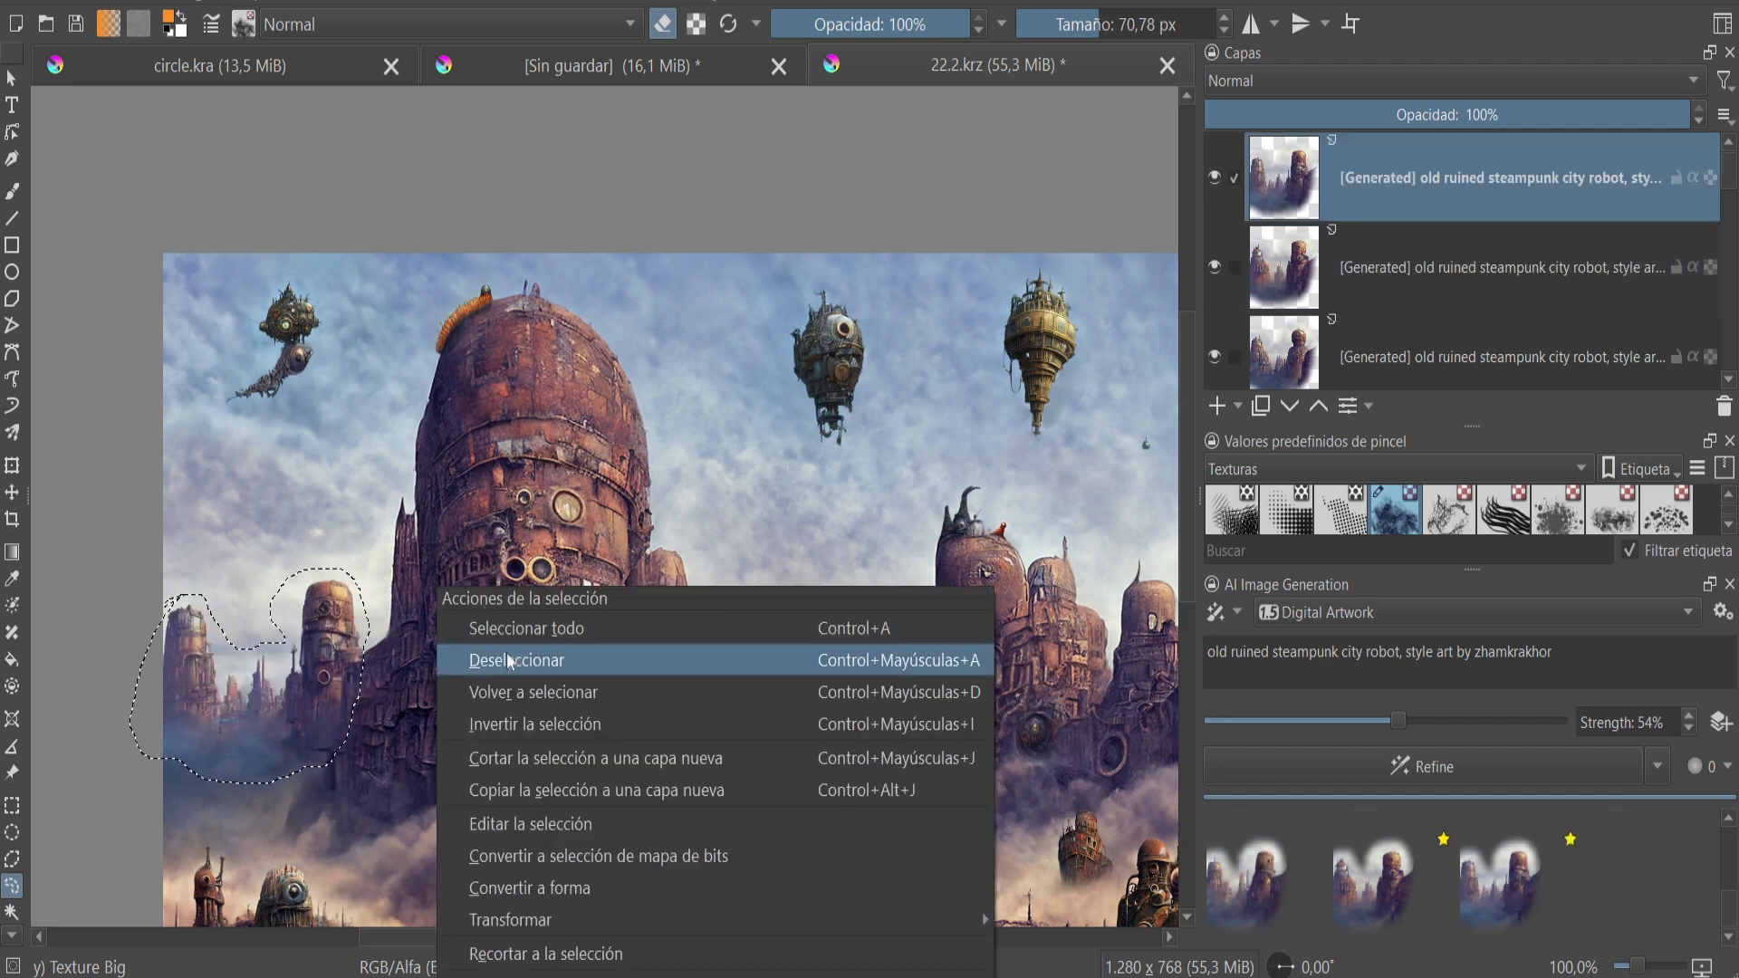
click(480, 660)
key(b)
mouse_move(231, 693)
mouse_down()
mouse_move(289, 675)
mouse_move(177, 747)
mouse_up()
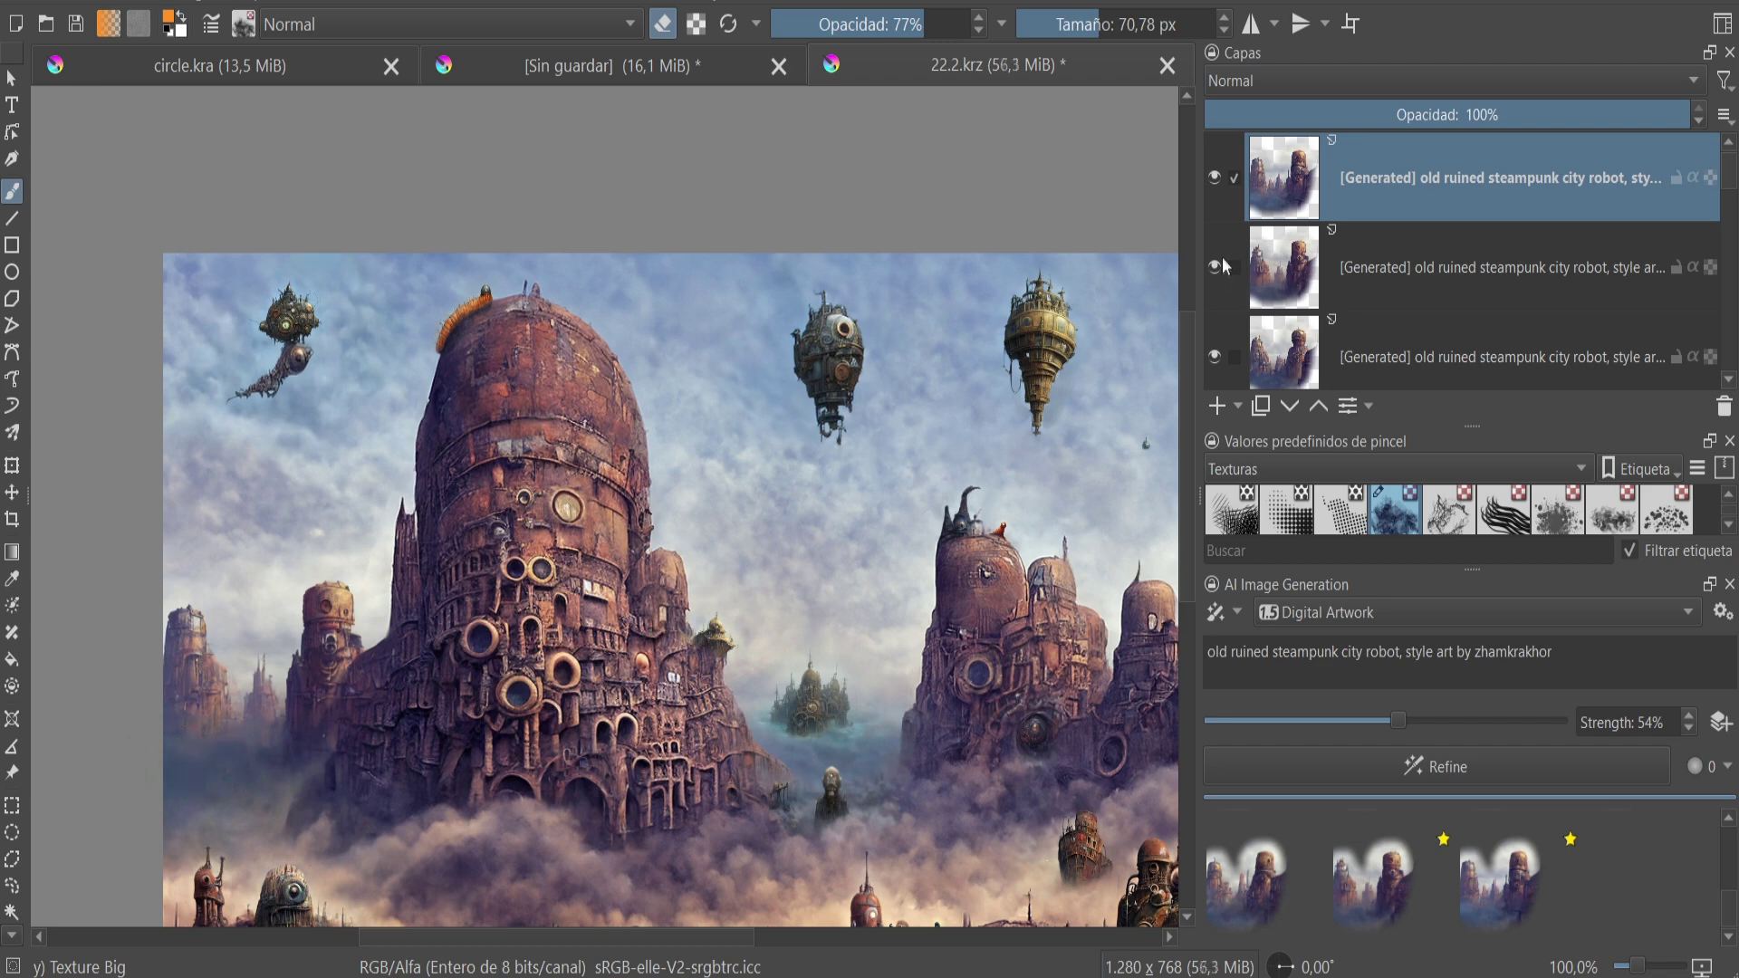
click(1214, 266)
click(1215, 267)
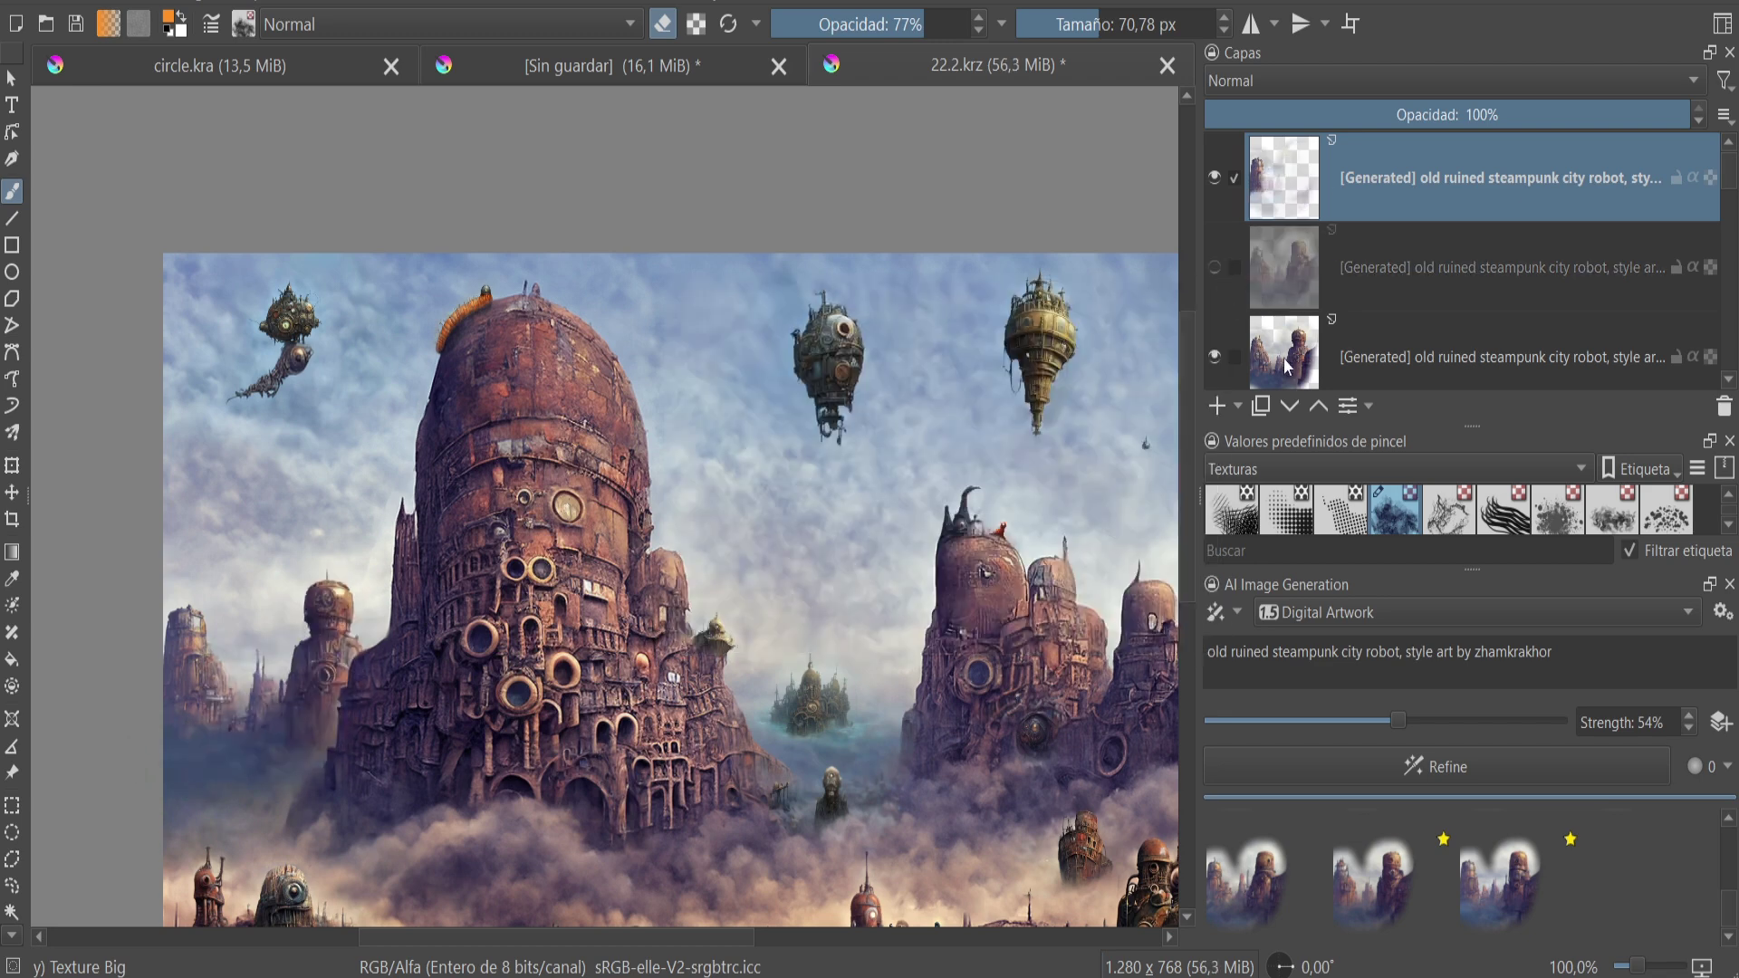
click(1288, 365)
click(1215, 256)
click(1286, 255)
drag(317, 634, 195, 678)
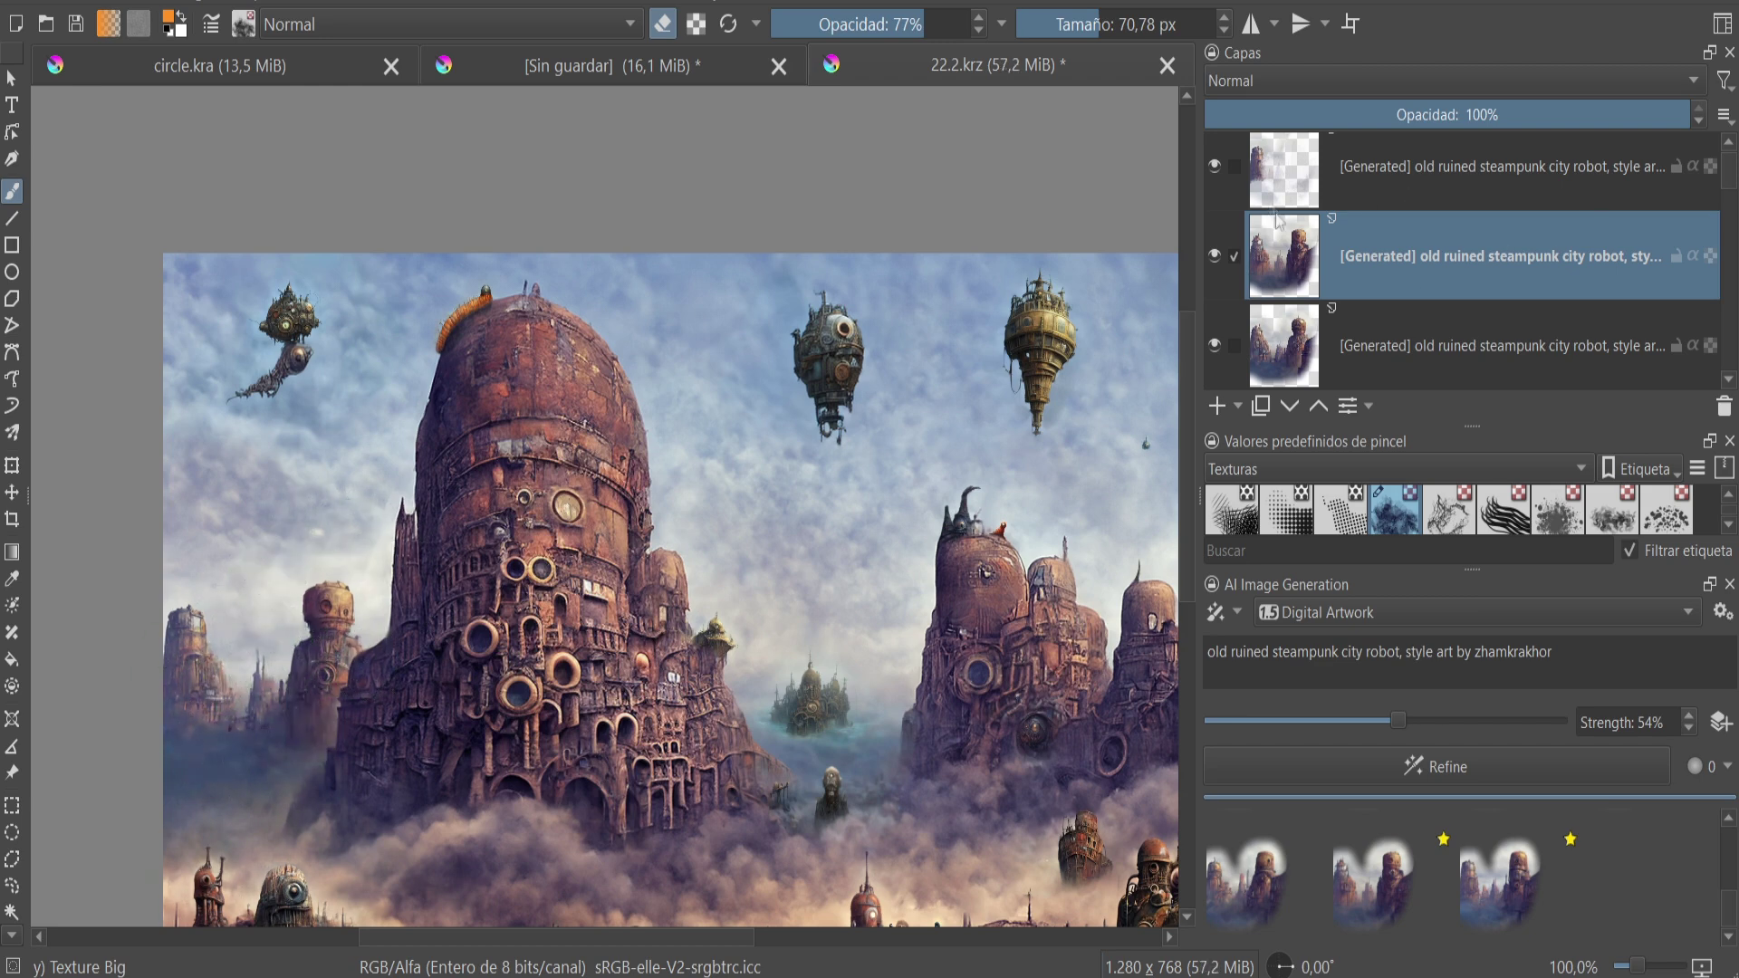
- Zoom out to the whole image, save, and drag the refine strength slider up to 87%
key(Page_Up)
key(Page_Down)
key(Page_Down)
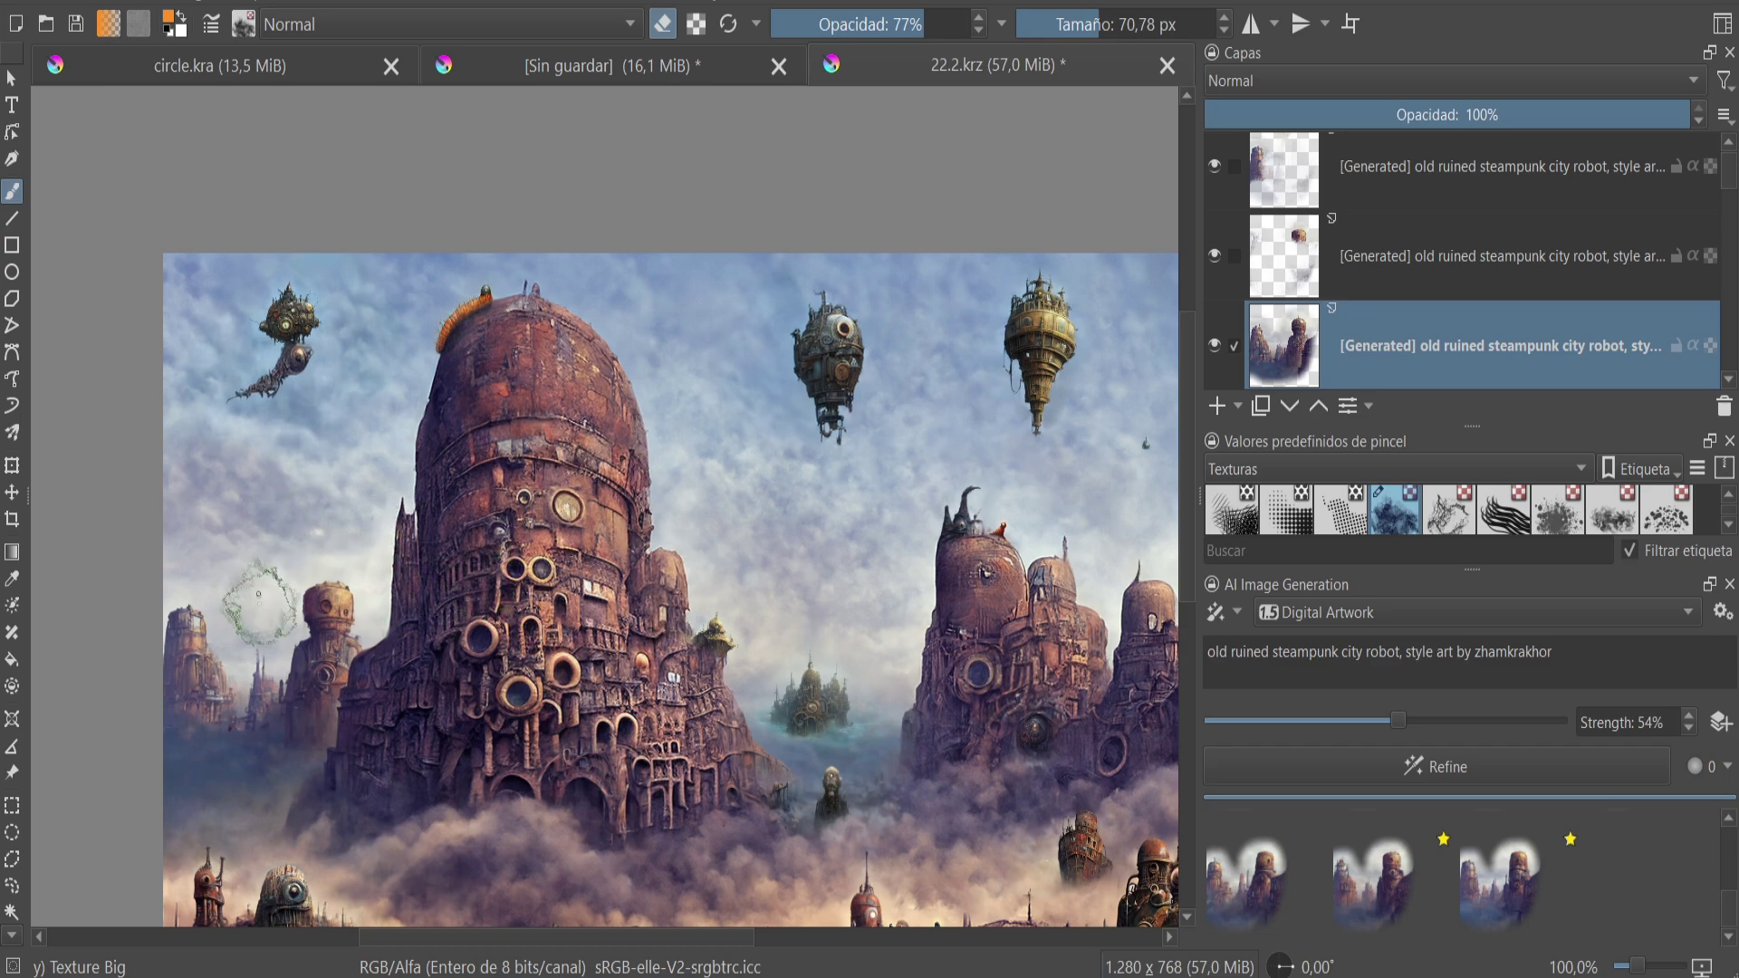
key(1)
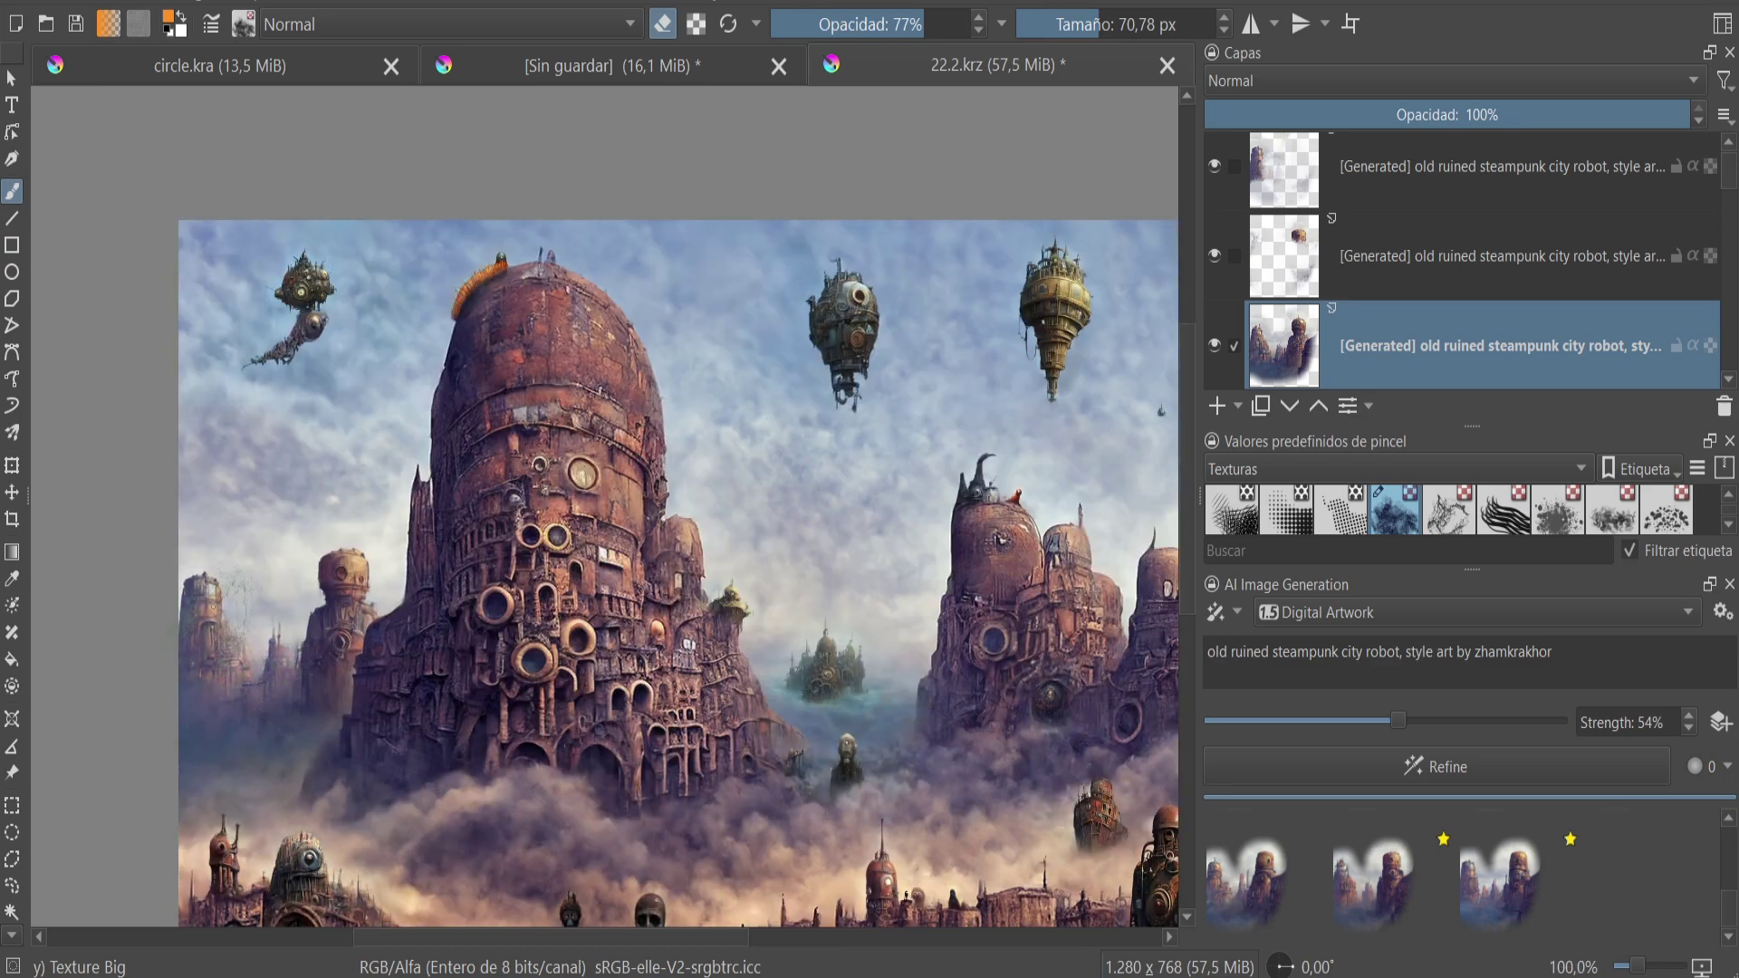
key(minus)
scroll(1048, 159, down, 1)
key(ctrl+s)
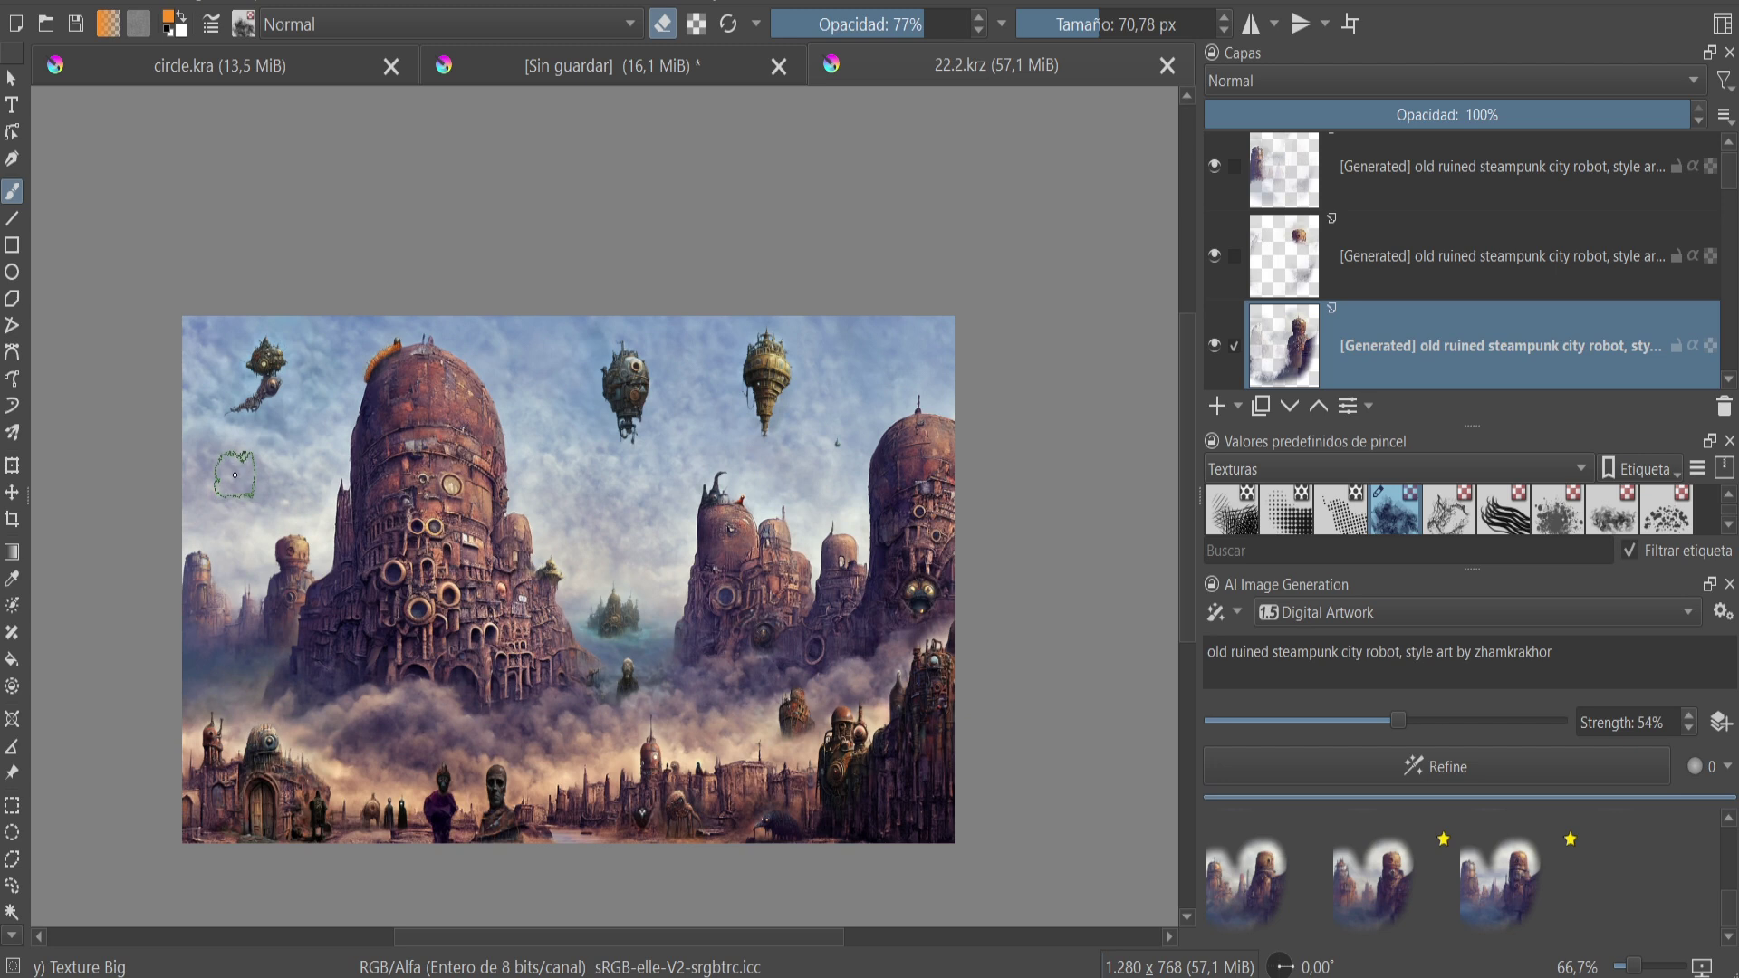
drag(1399, 721, 1522, 730)
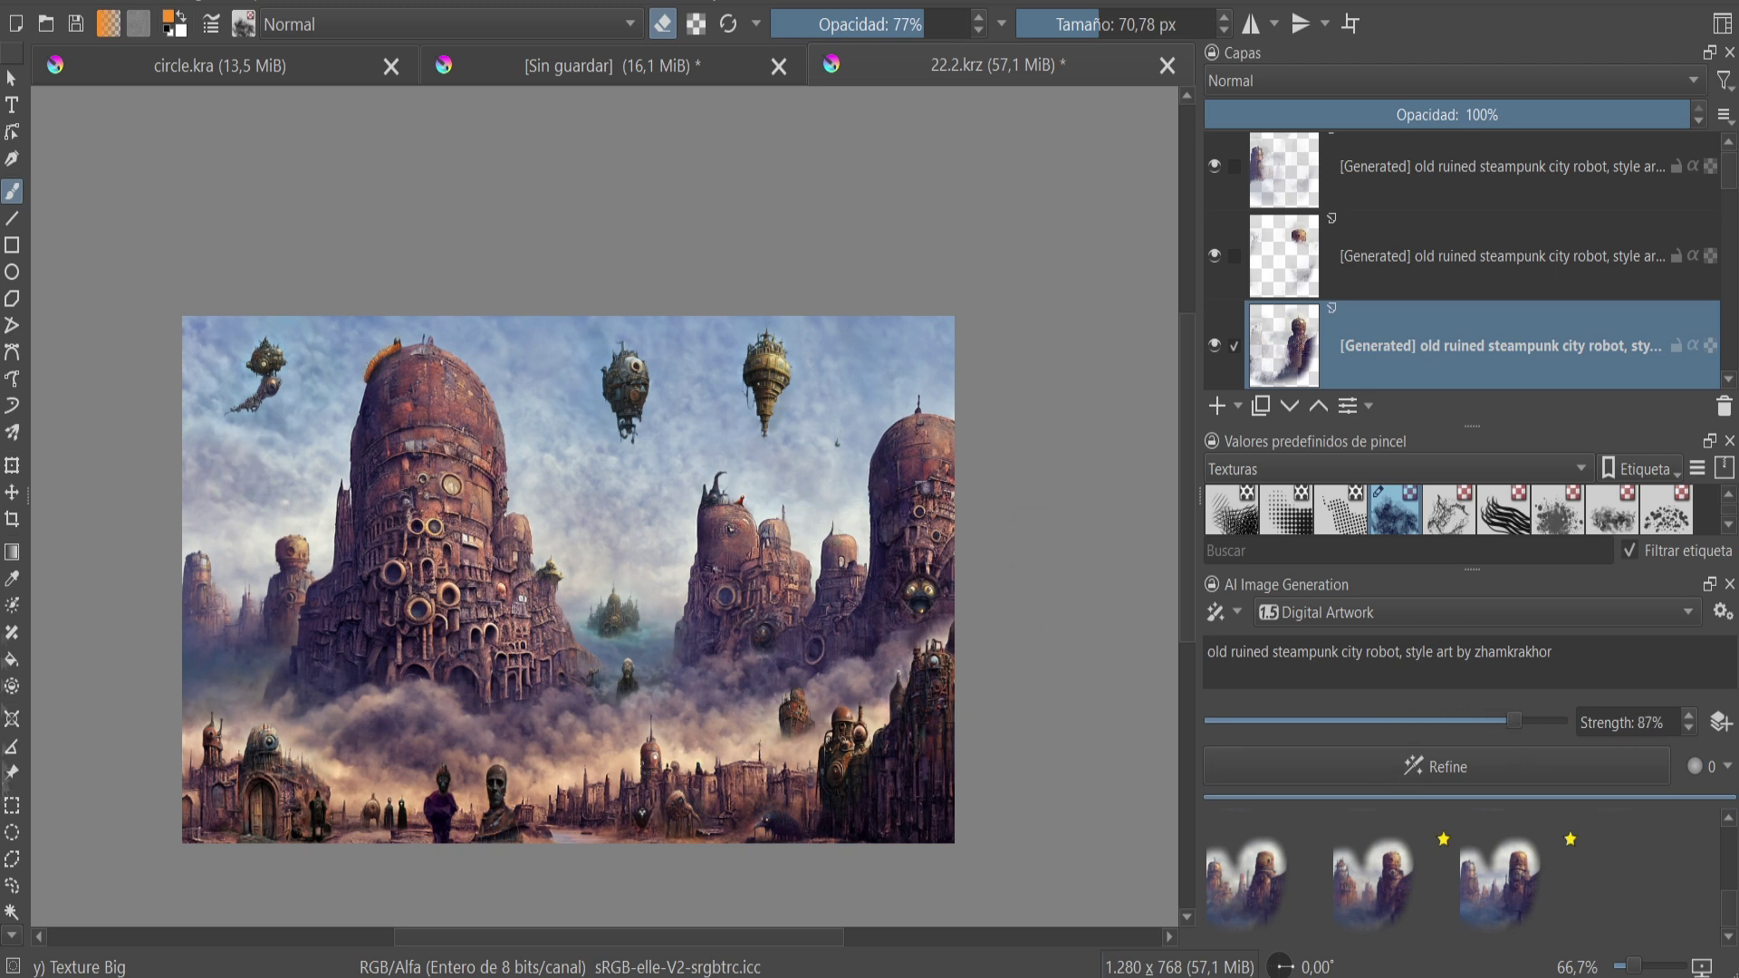
- Generate a whole-image refinement at 87% strength
click(12, 886)
right_click(260, 470)
key(Escape)
right_click(1069, 442)
key(Escape)
click(1317, 771)
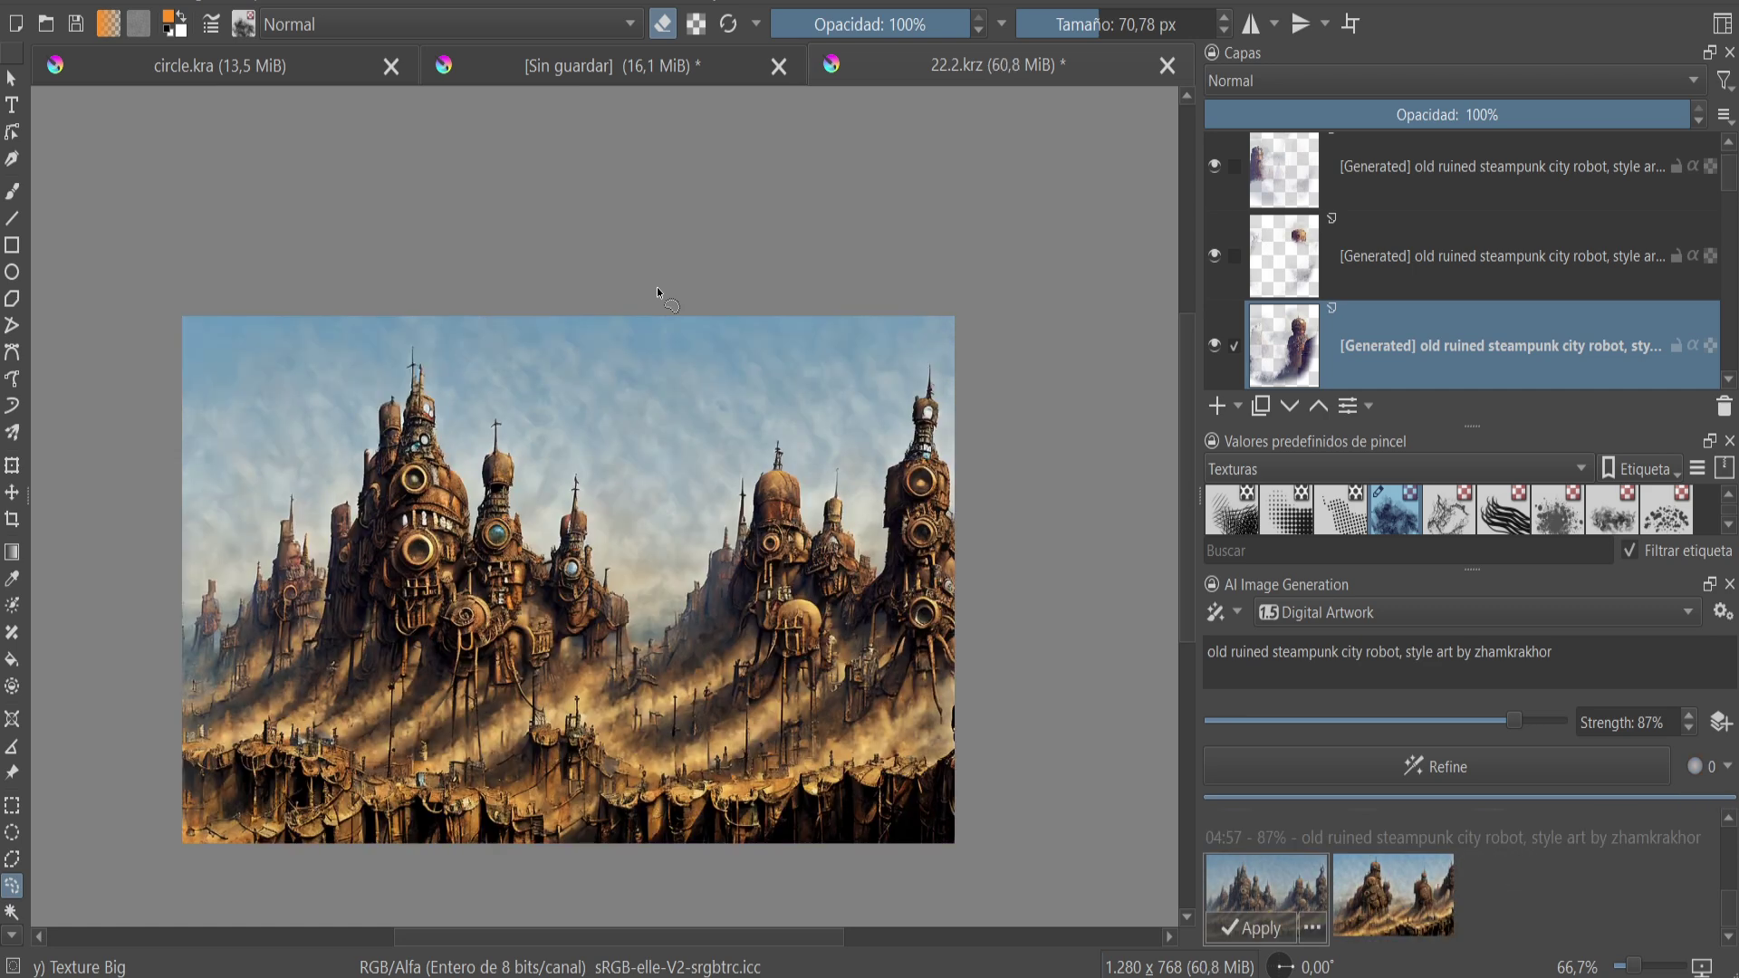
- Generate refinements at 66% and 50% strength, preview results, then hide the Preview layer
drag(1517, 730, 1440, 725)
click(1440, 766)
mouse_move(1393, 893)
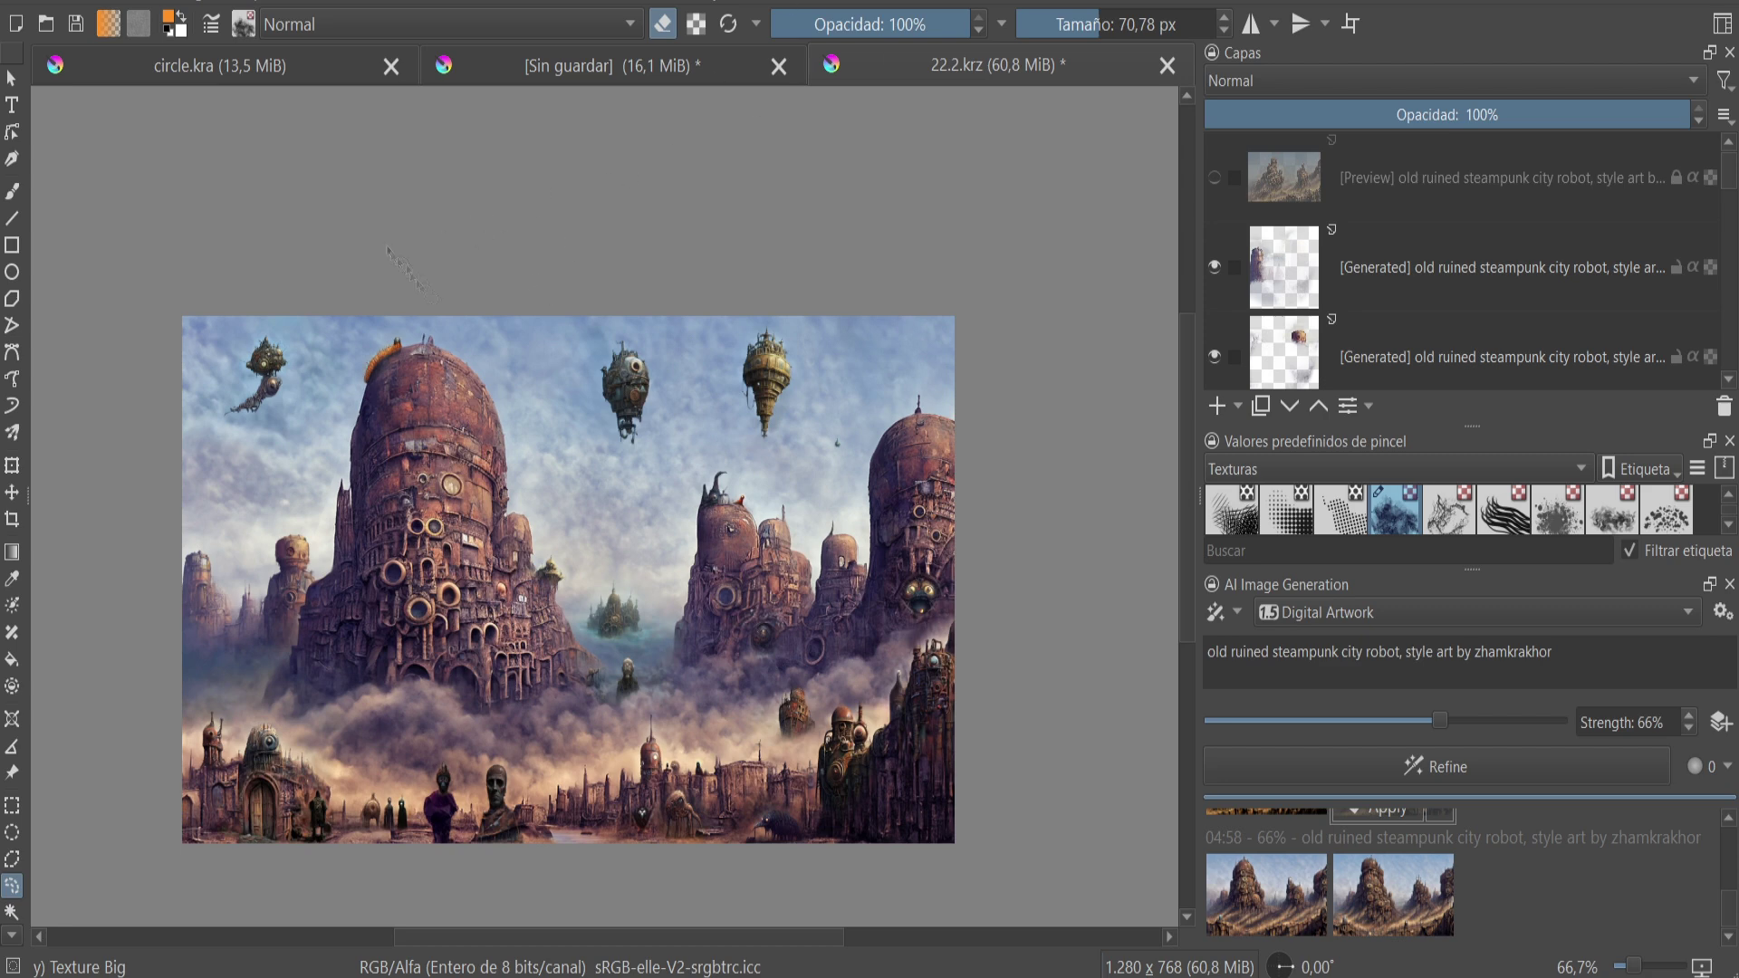
click(1386, 895)
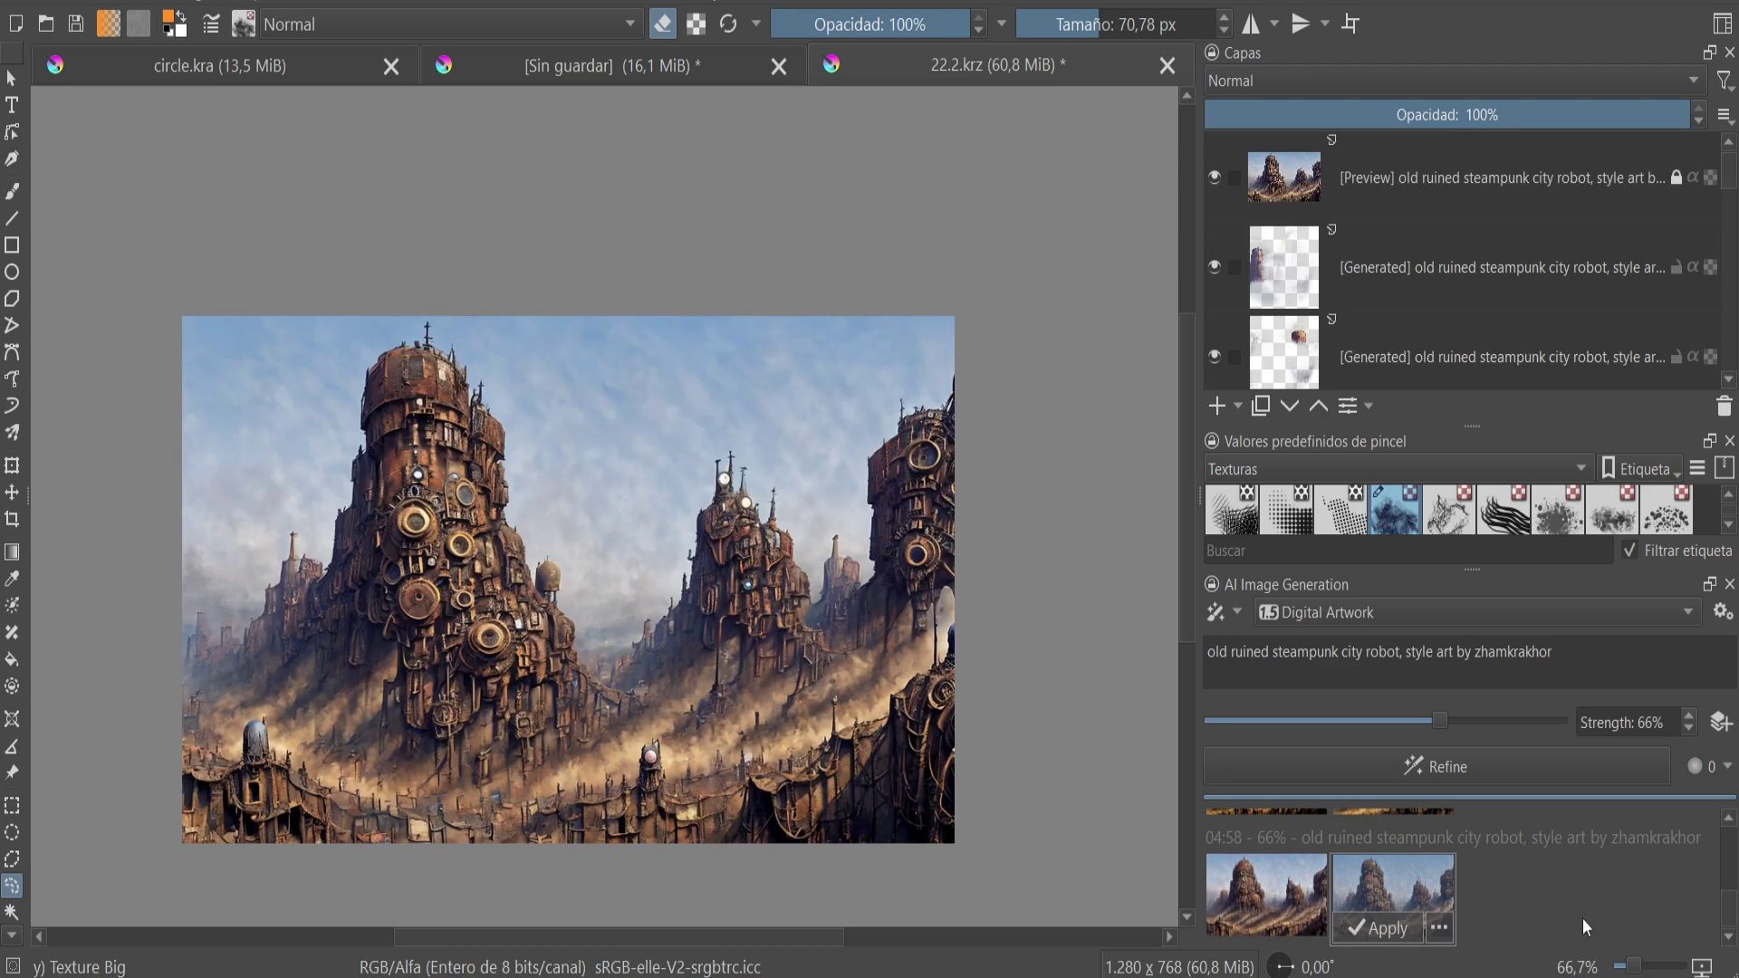
drag(1440, 721, 1401, 722)
click(1445, 766)
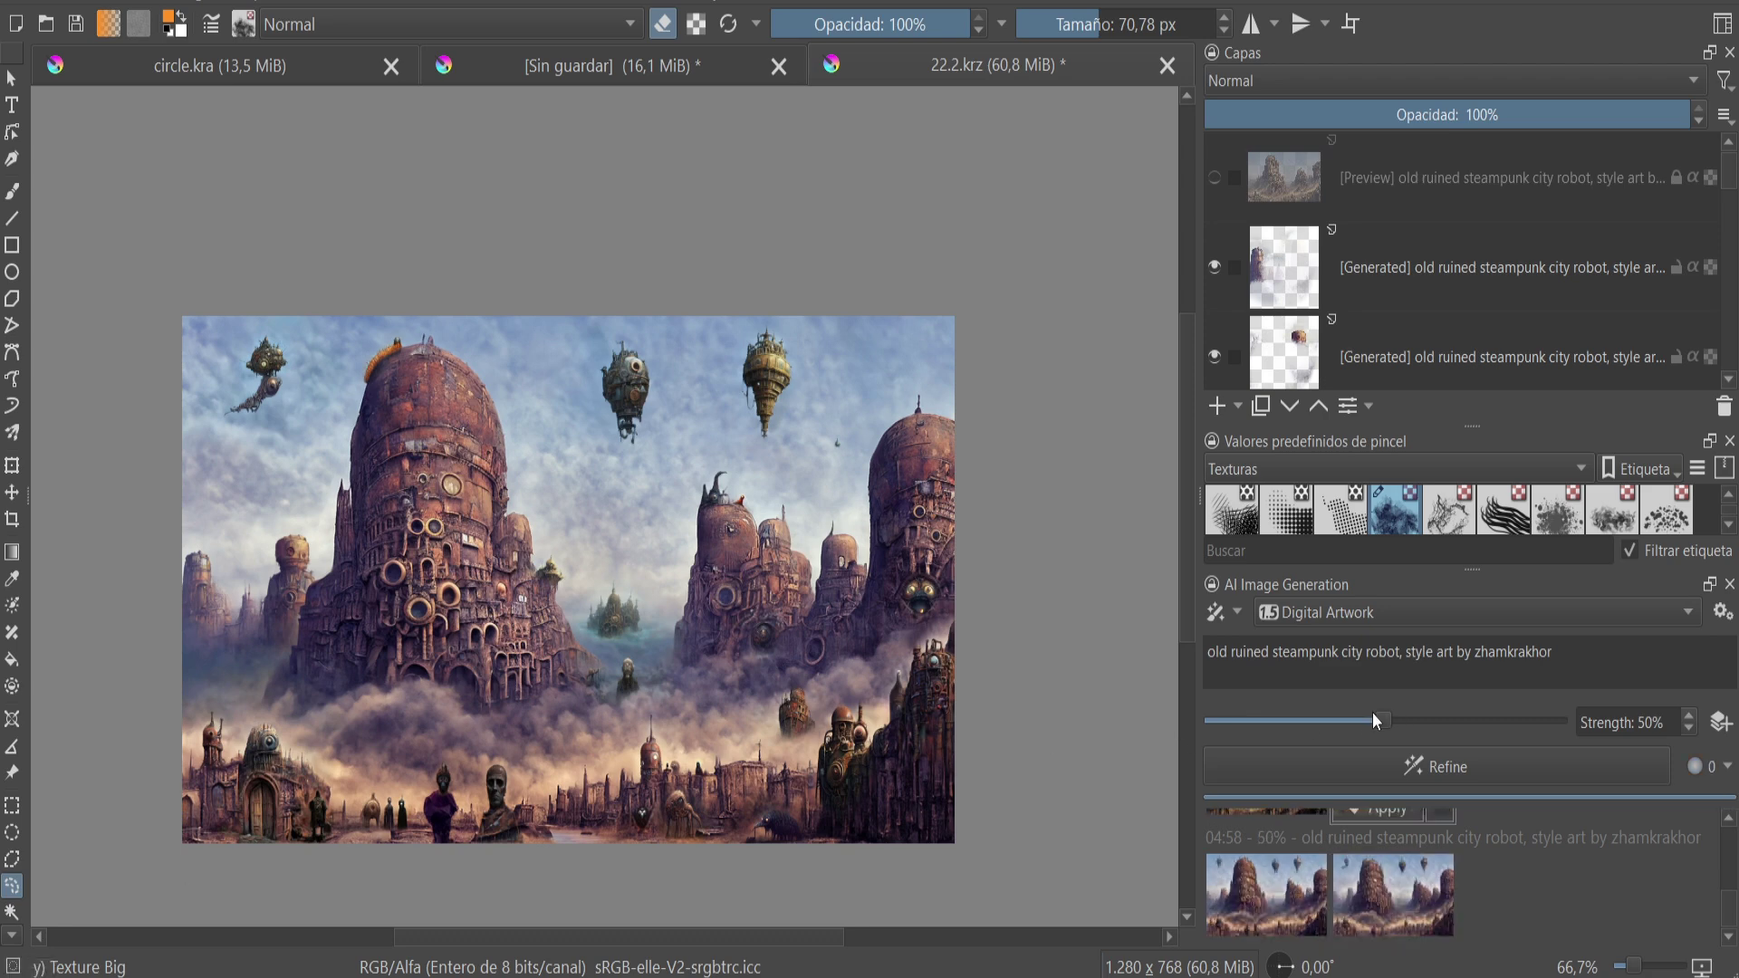
click(1413, 906)
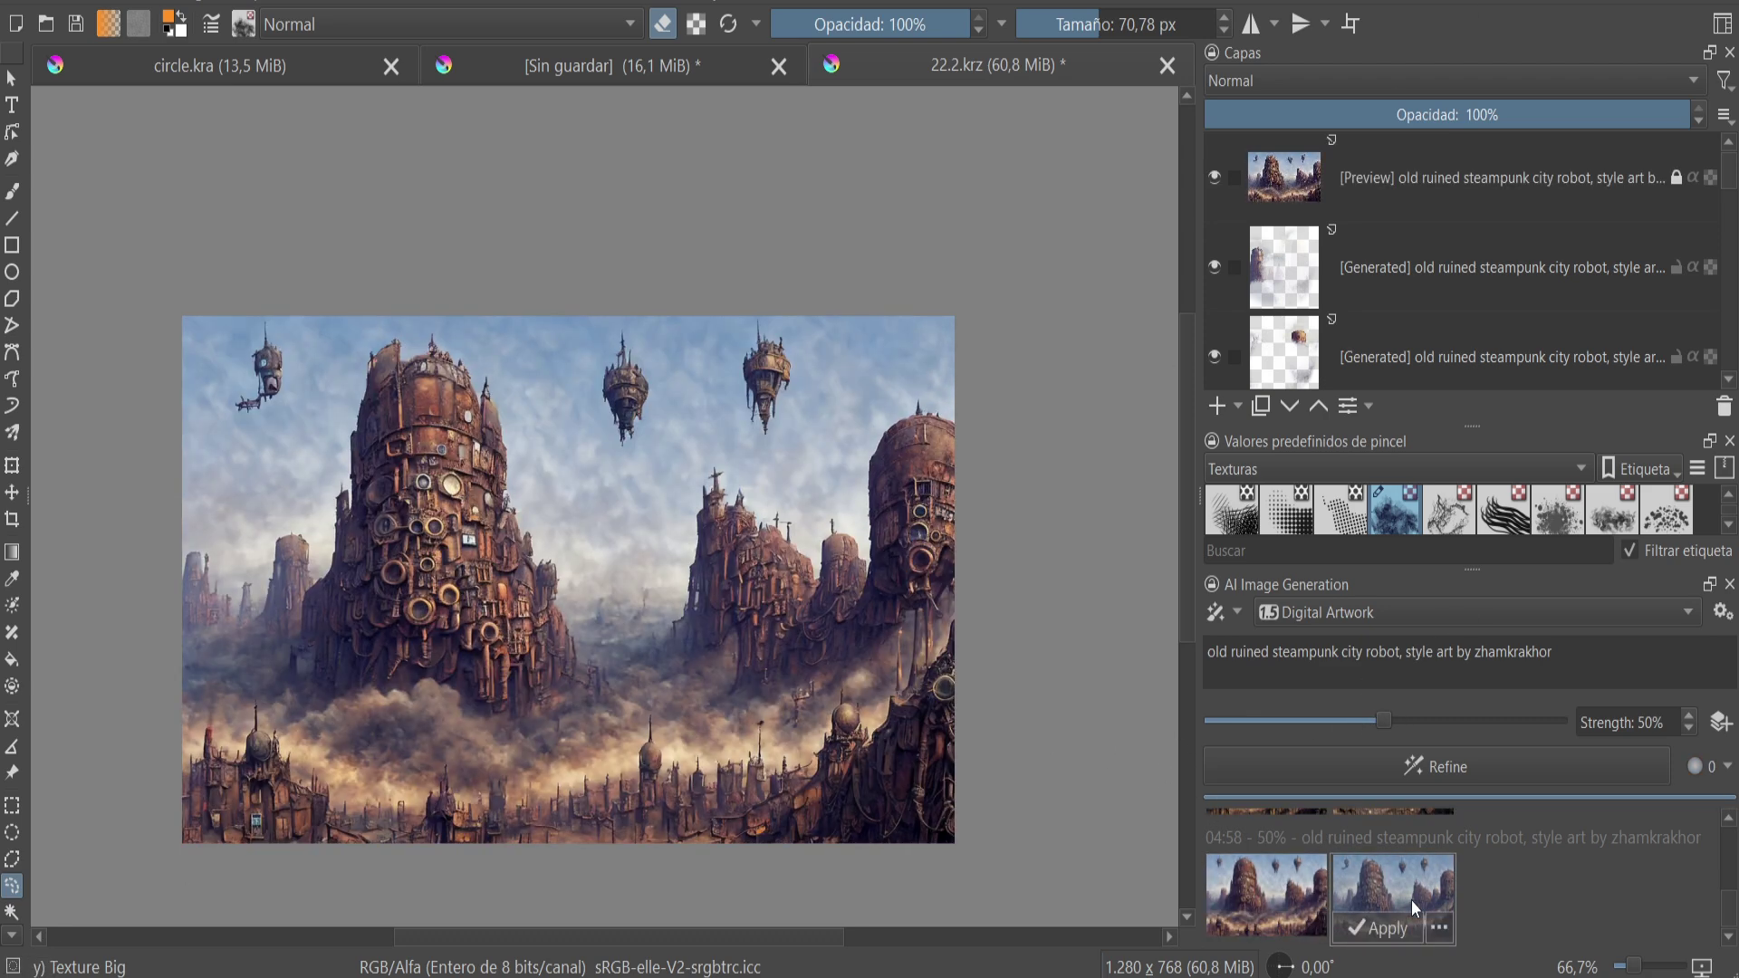
click(1215, 176)
key(plus)
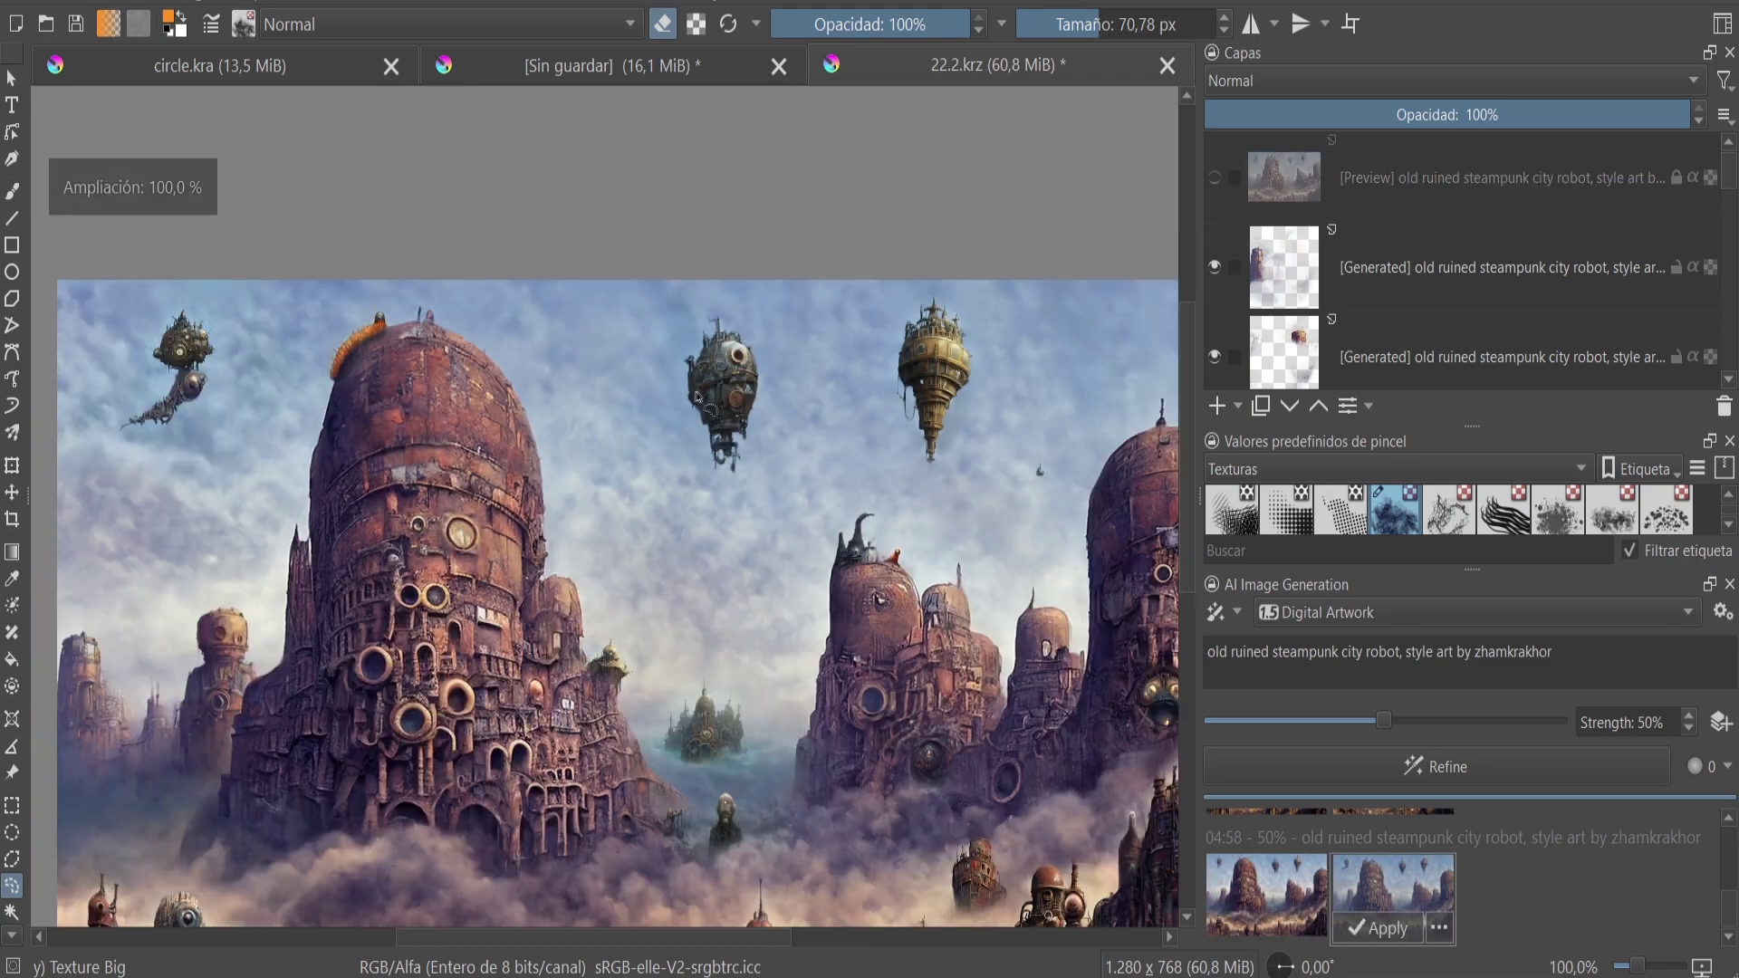
- On the insect layer, erase the tendrils left of the flying insect with a ~7 px eraser
key(plus)
ctrl+scroll(154, 330, up, 3)
scroll(1417, 259, down, 3)
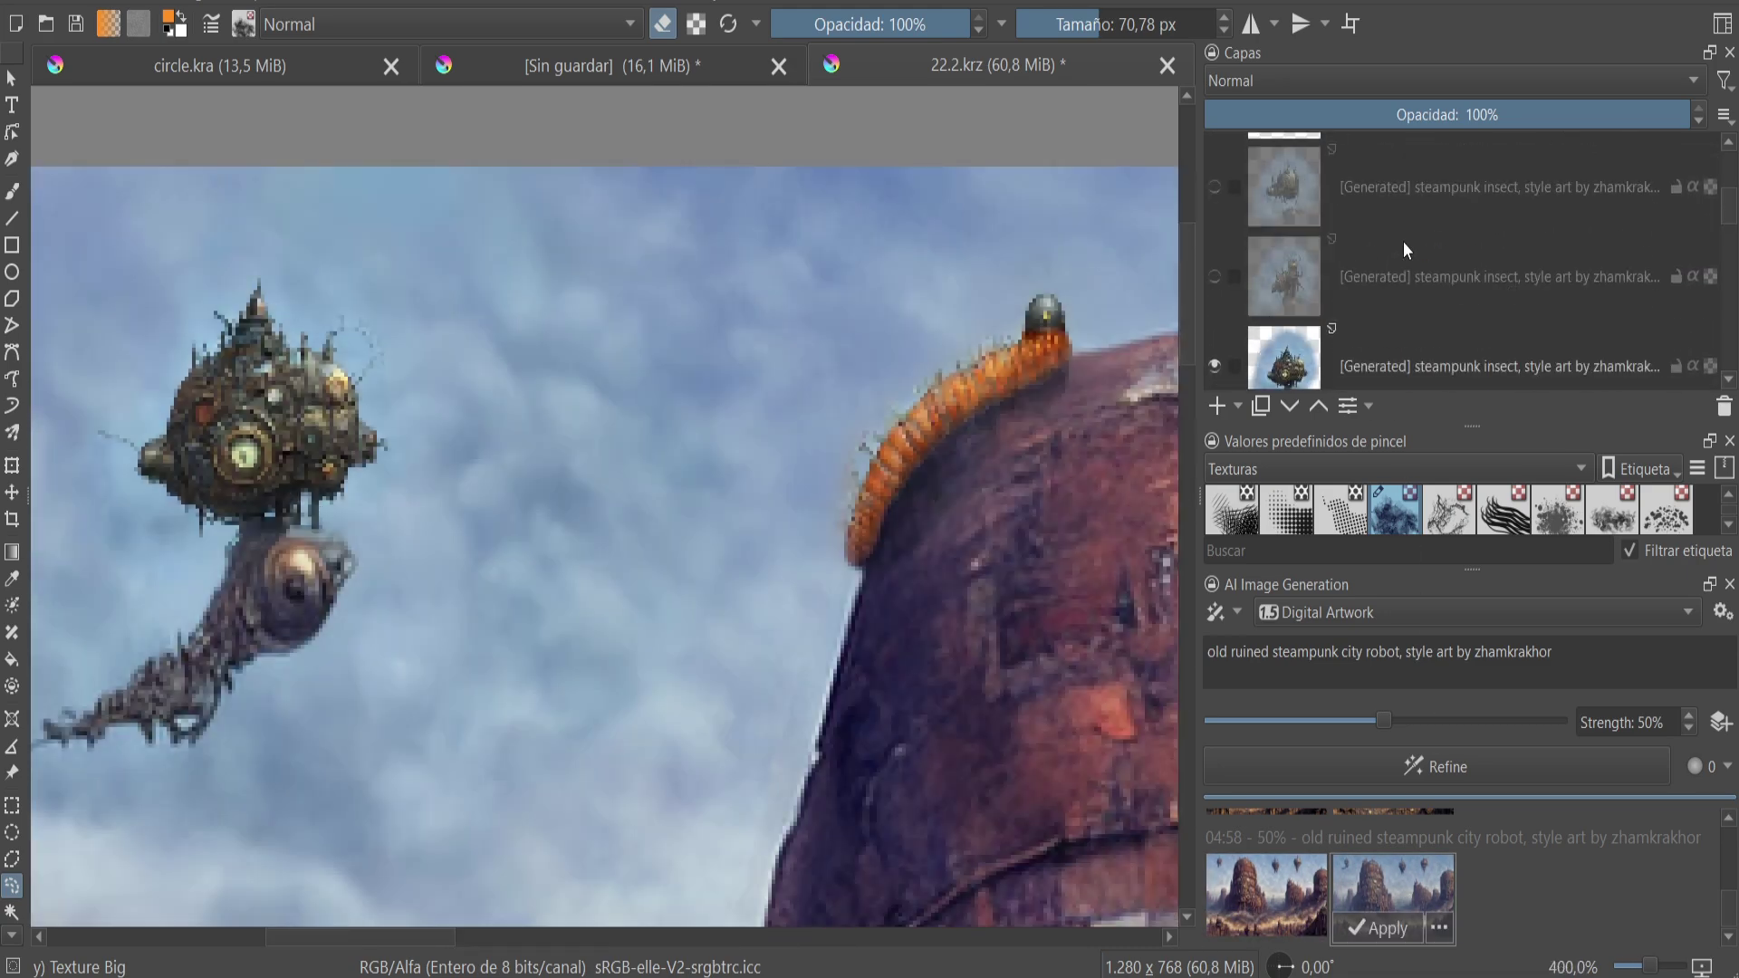
click(1449, 362)
click(12, 192)
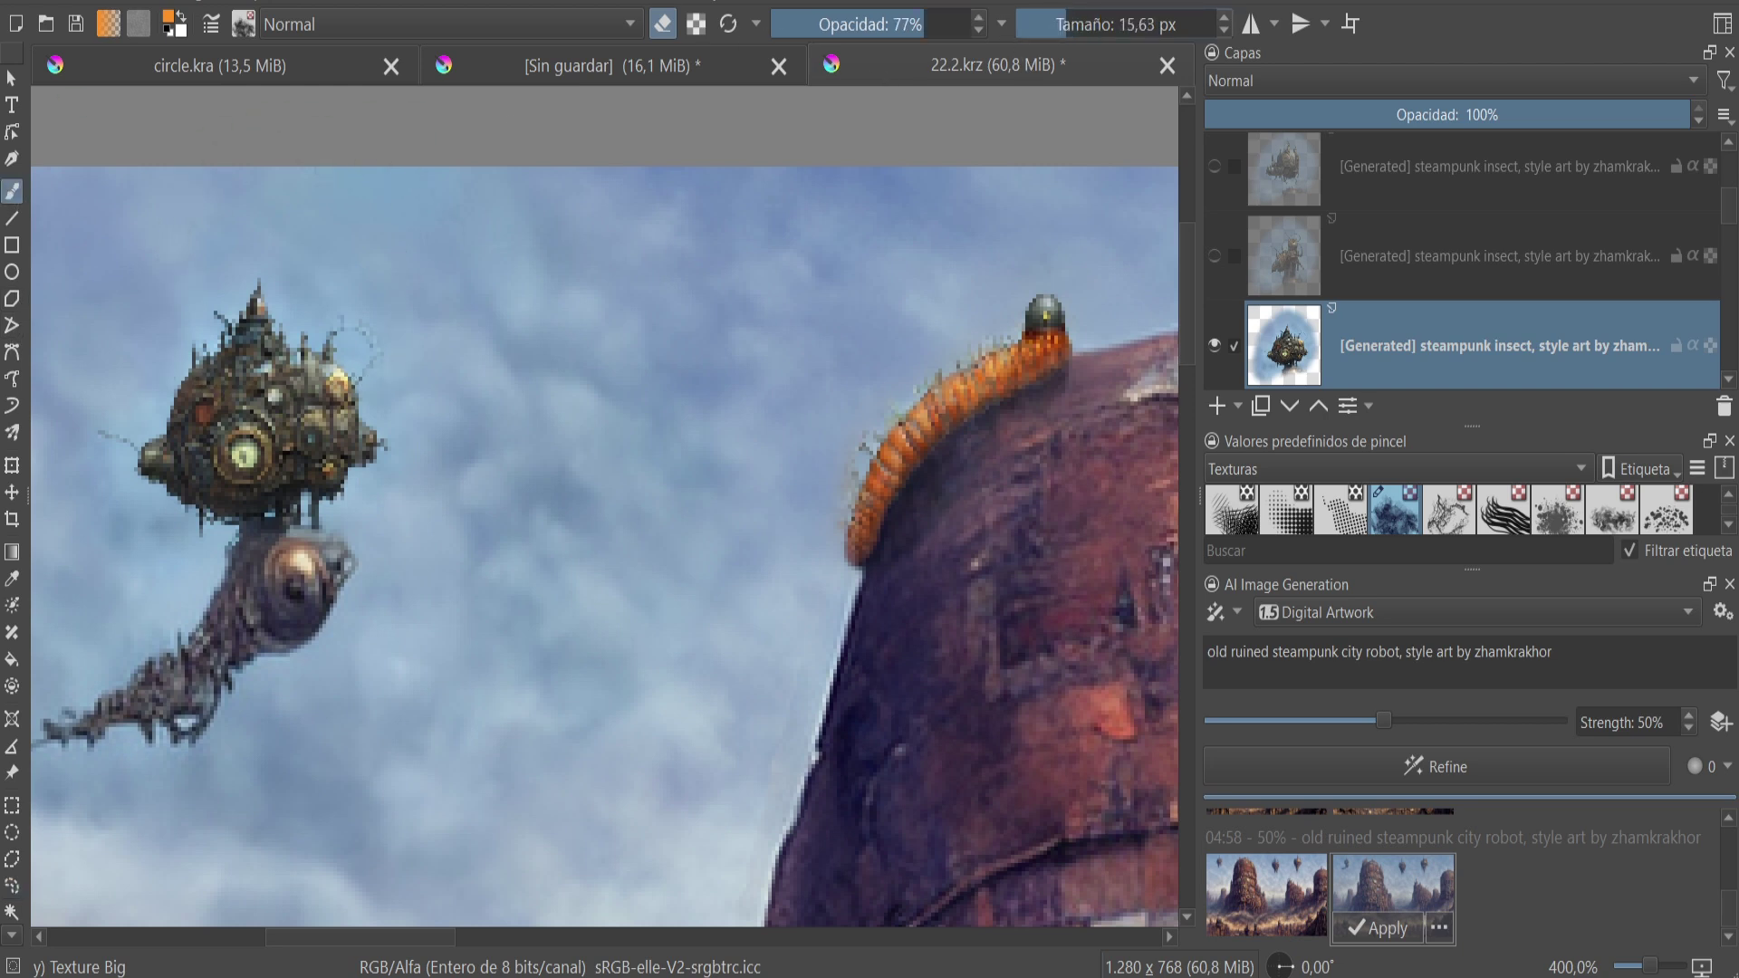
drag(1091, 23, 1054, 23)
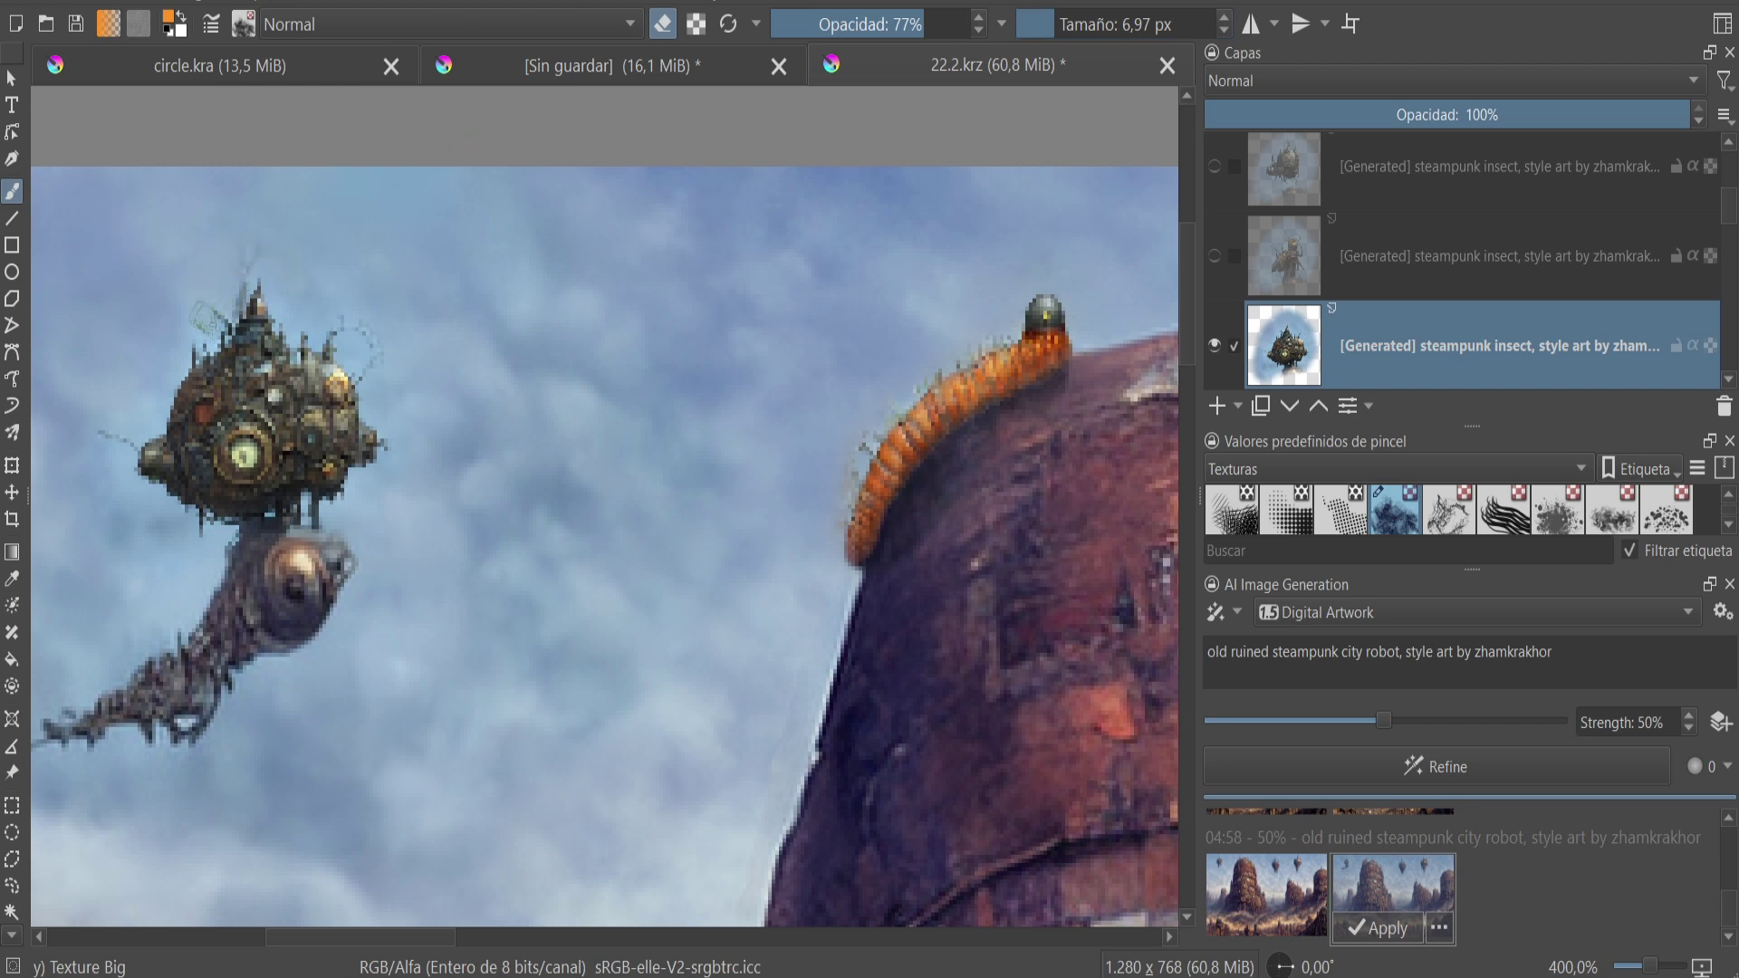
mouse_move(131, 419)
mouse_down()
mouse_move(113, 457)
mouse_move(208, 534)
mouse_move(99, 552)
mouse_move(113, 480)
mouse_up()
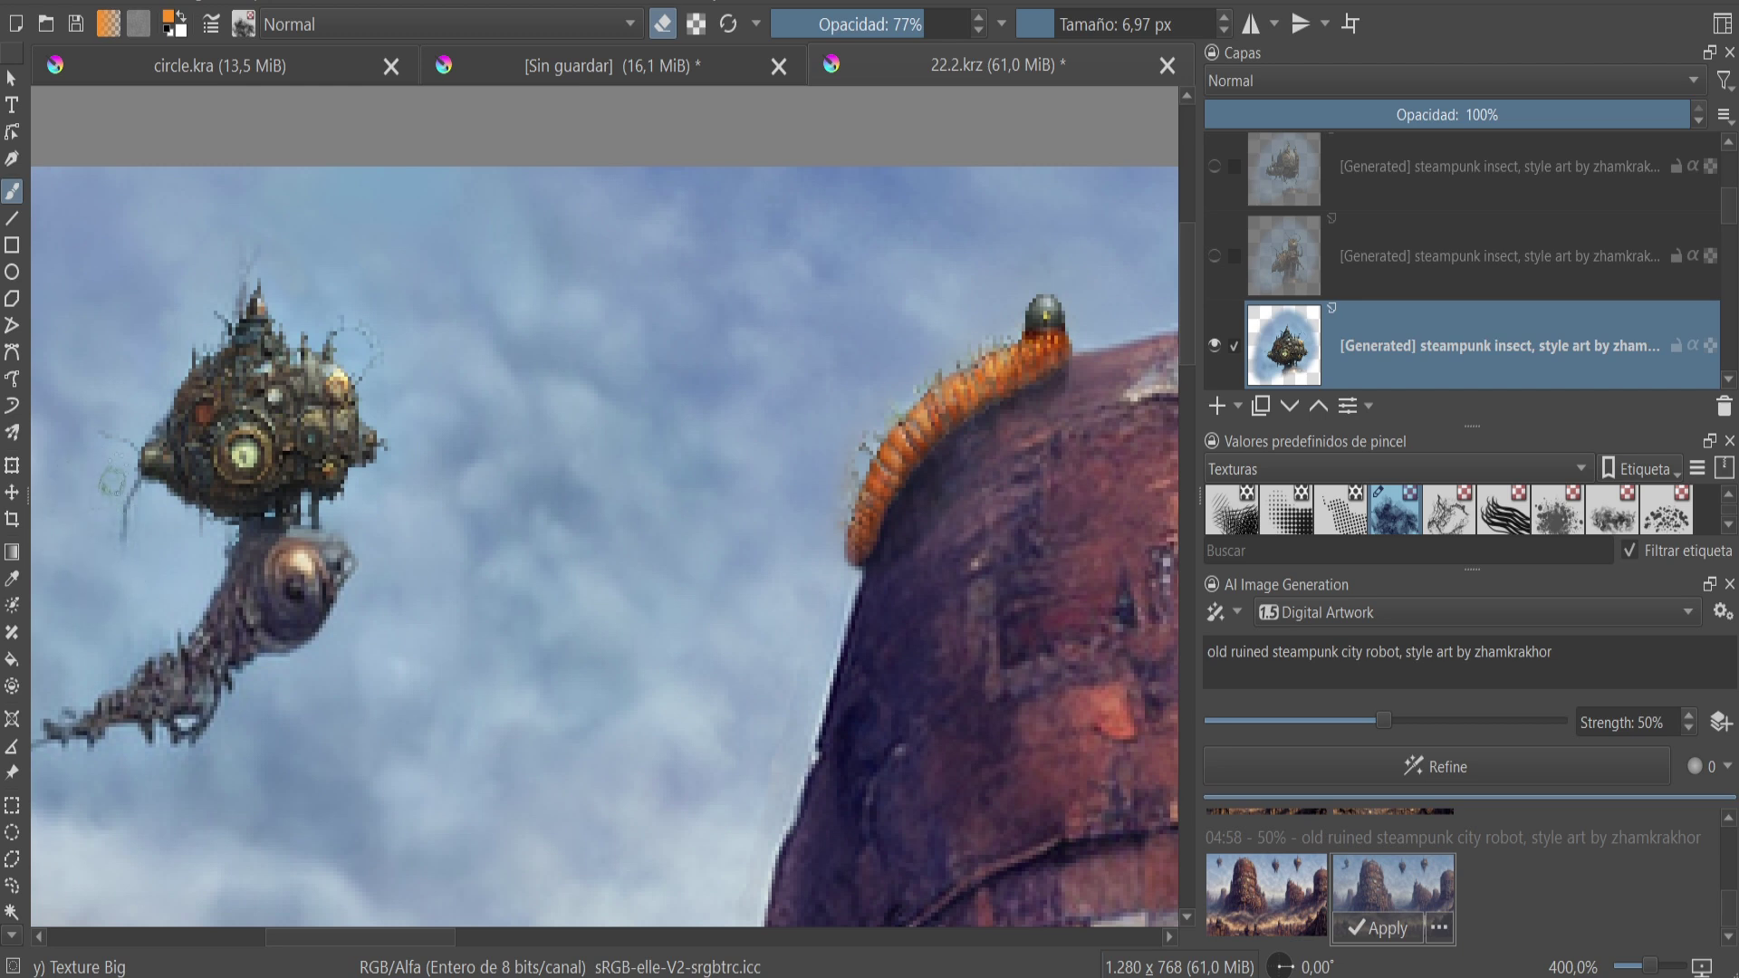
- Erase faint strands on the insect's right side and near the orange ridge with a ~12 px eraser
key(bracketright)
key(bracketright)
key(bracketright)
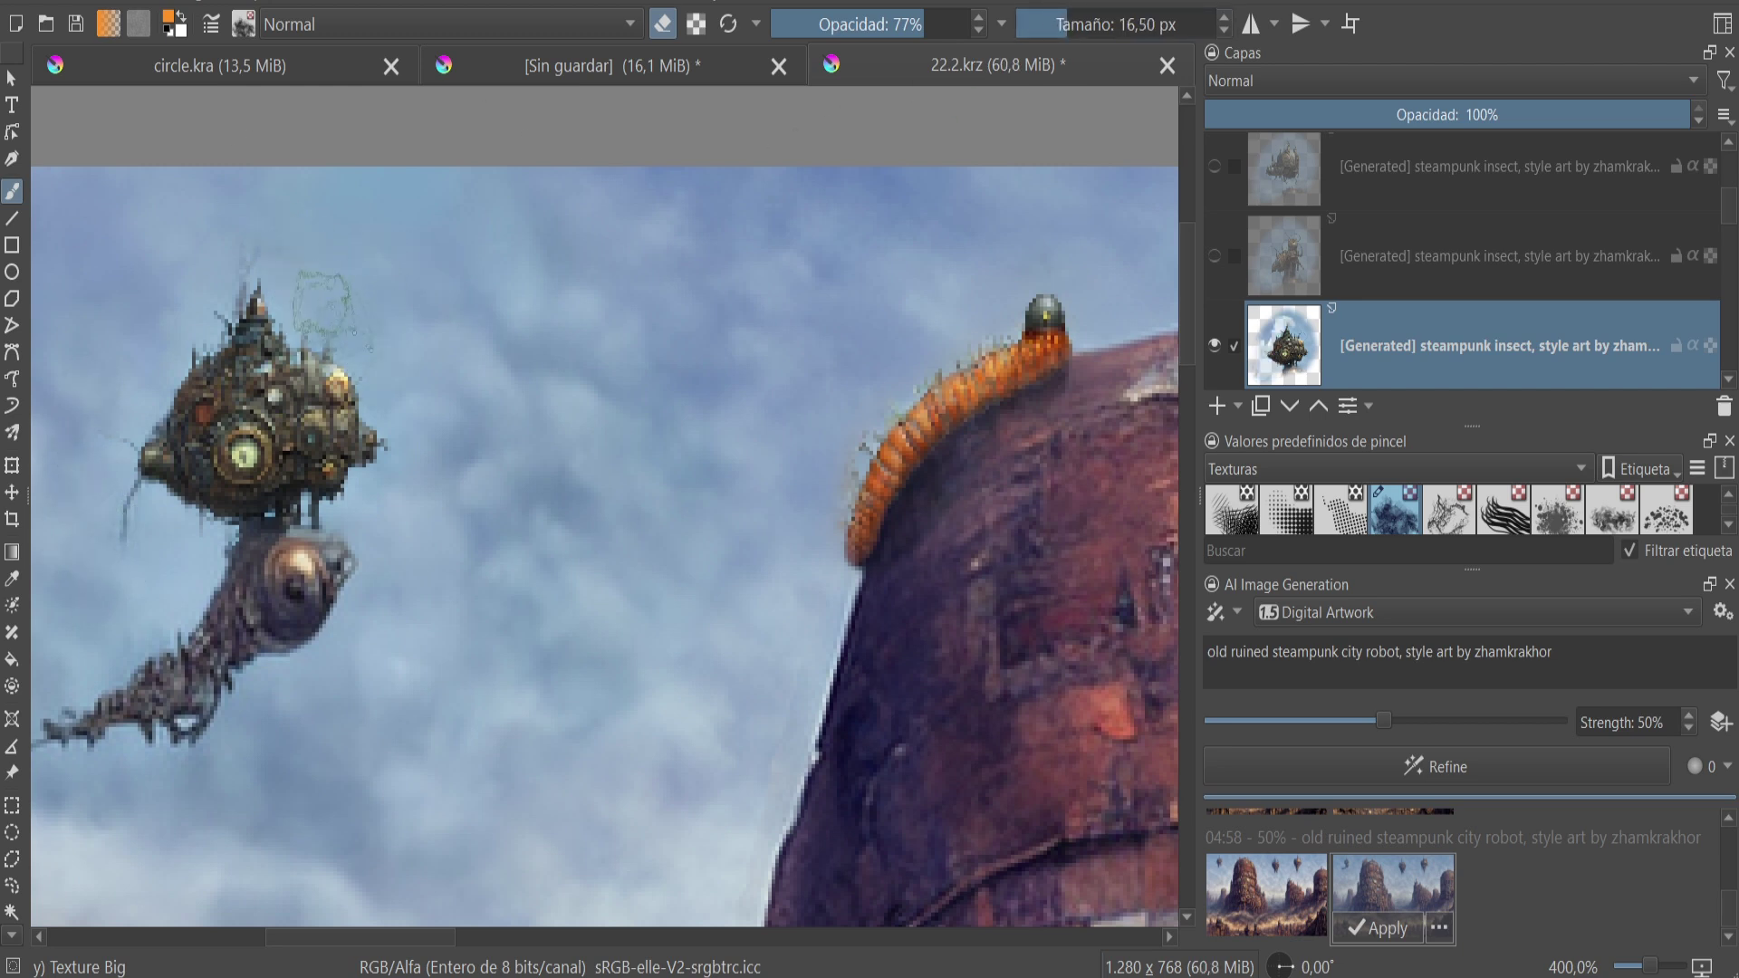
key(bracketleft)
key(bracketleft)
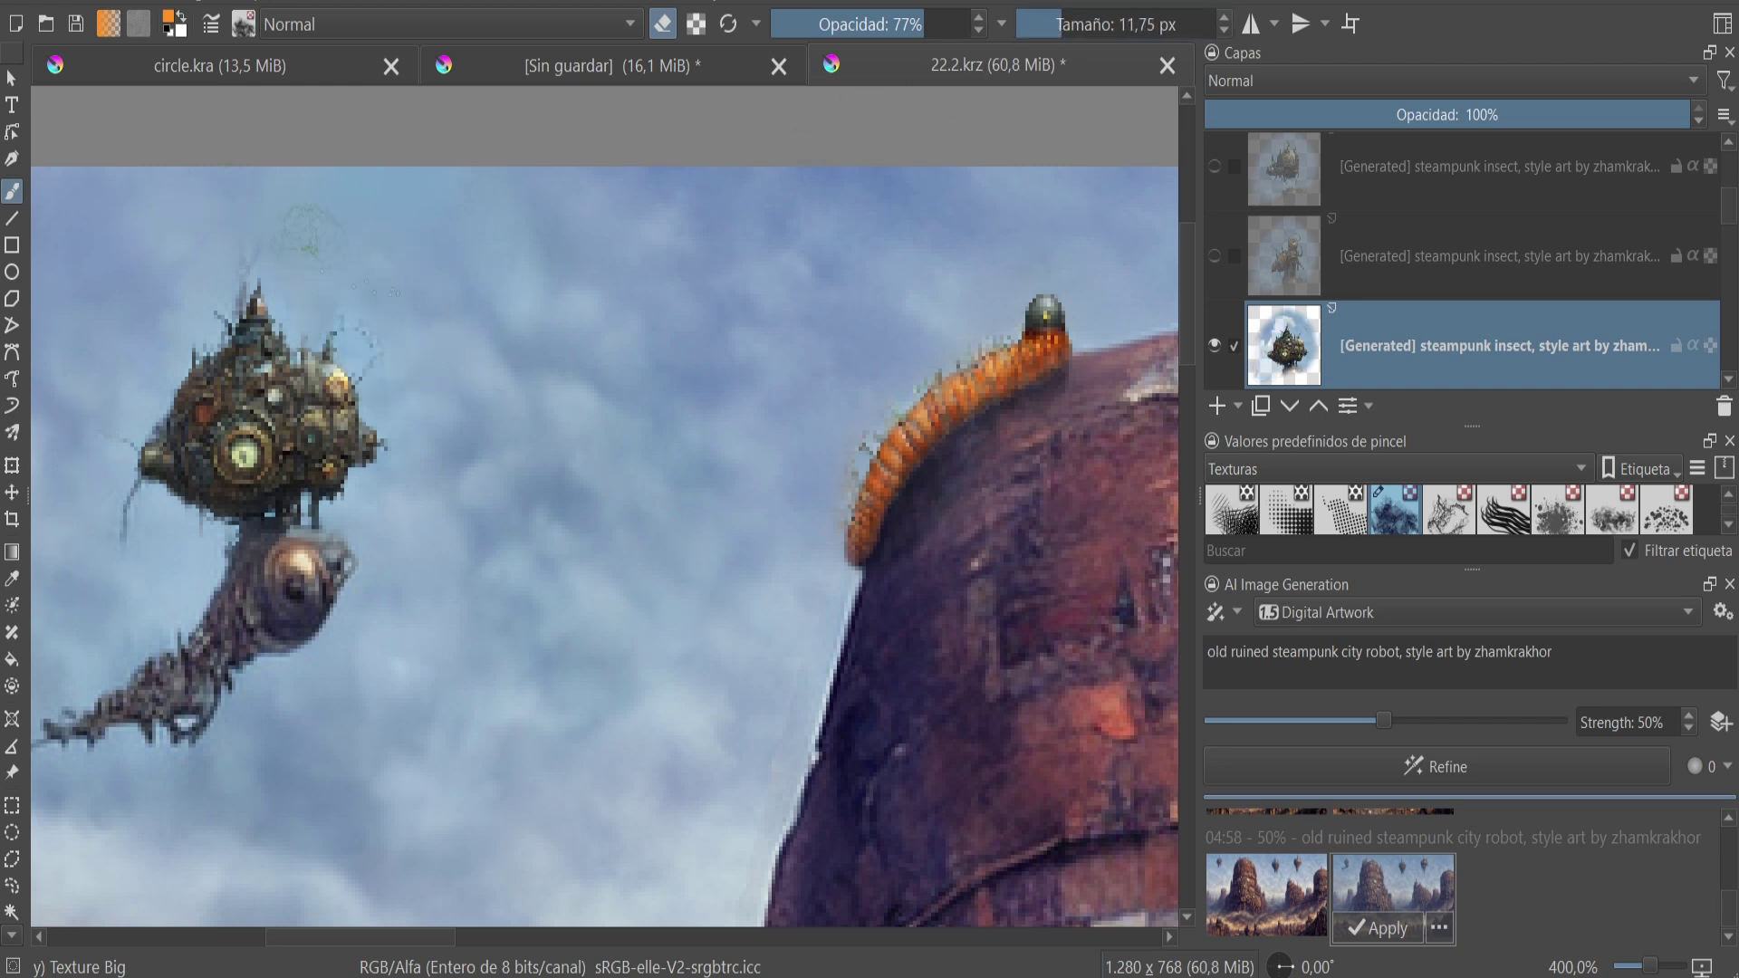
mouse_move(349, 348)
mouse_down()
mouse_move(398, 421)
mouse_move(344, 493)
mouse_move(308, 507)
mouse_move(380, 544)
mouse_up()
scroll(424, 609, down, 3)
scroll(424, 609, up, 2)
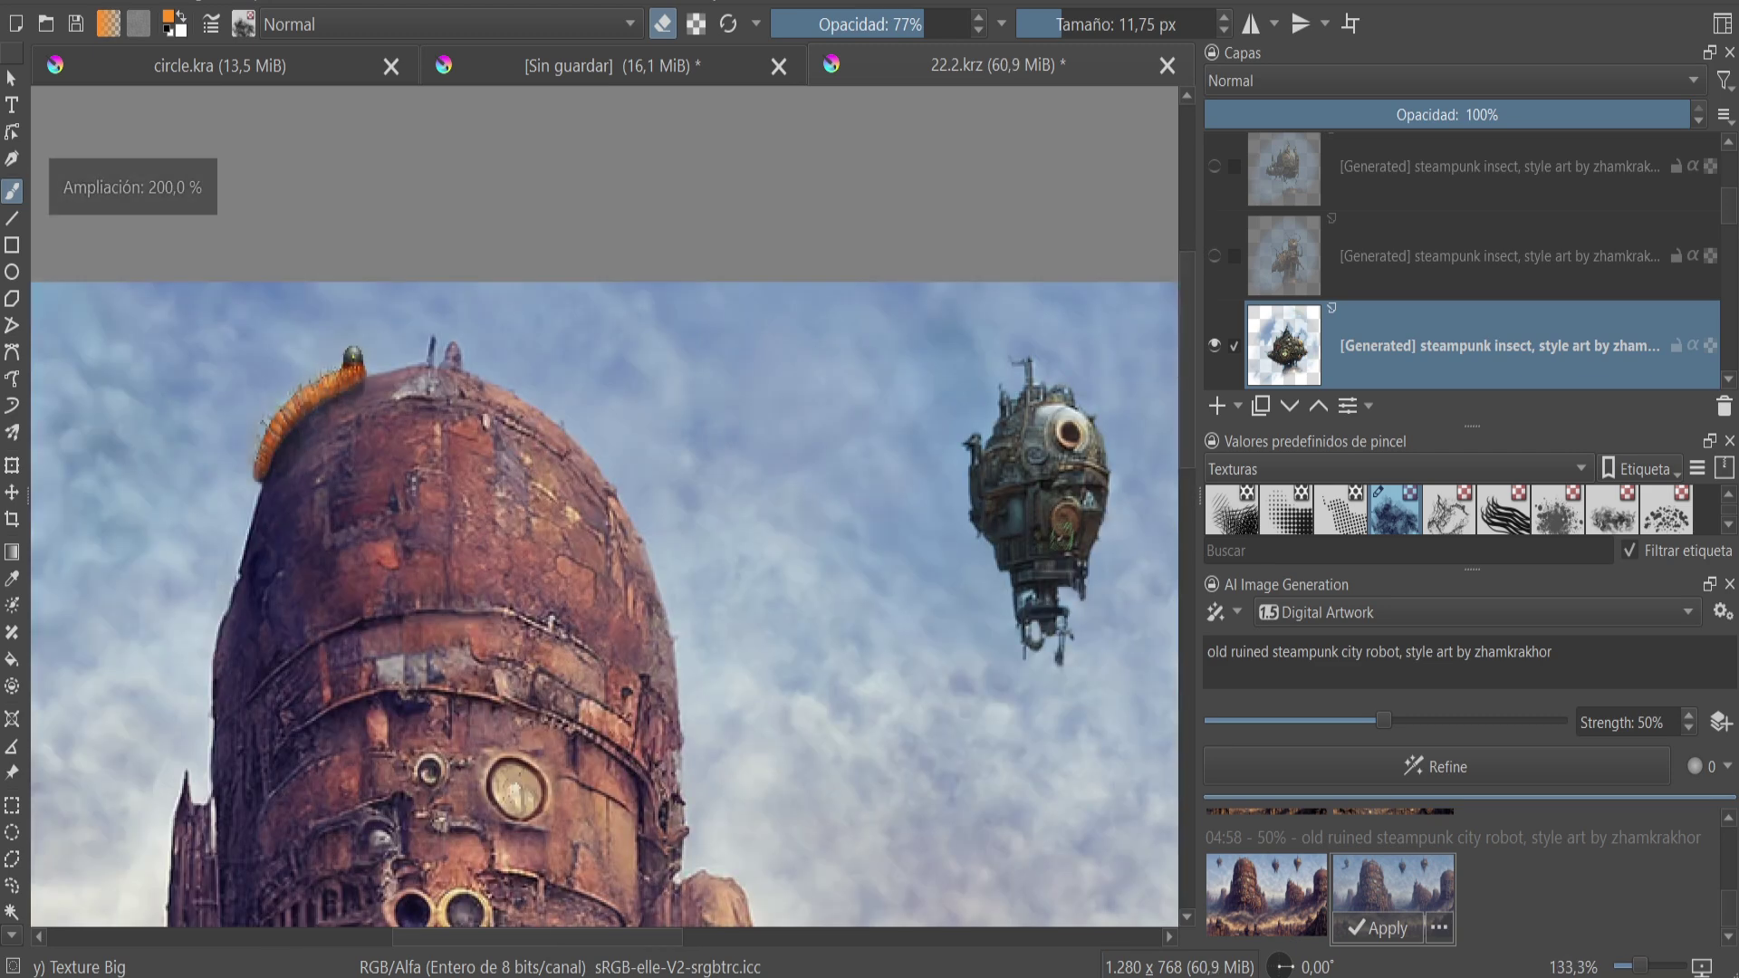
scroll(424, 609, up, 1)
scroll(1189, 356, up, 3)
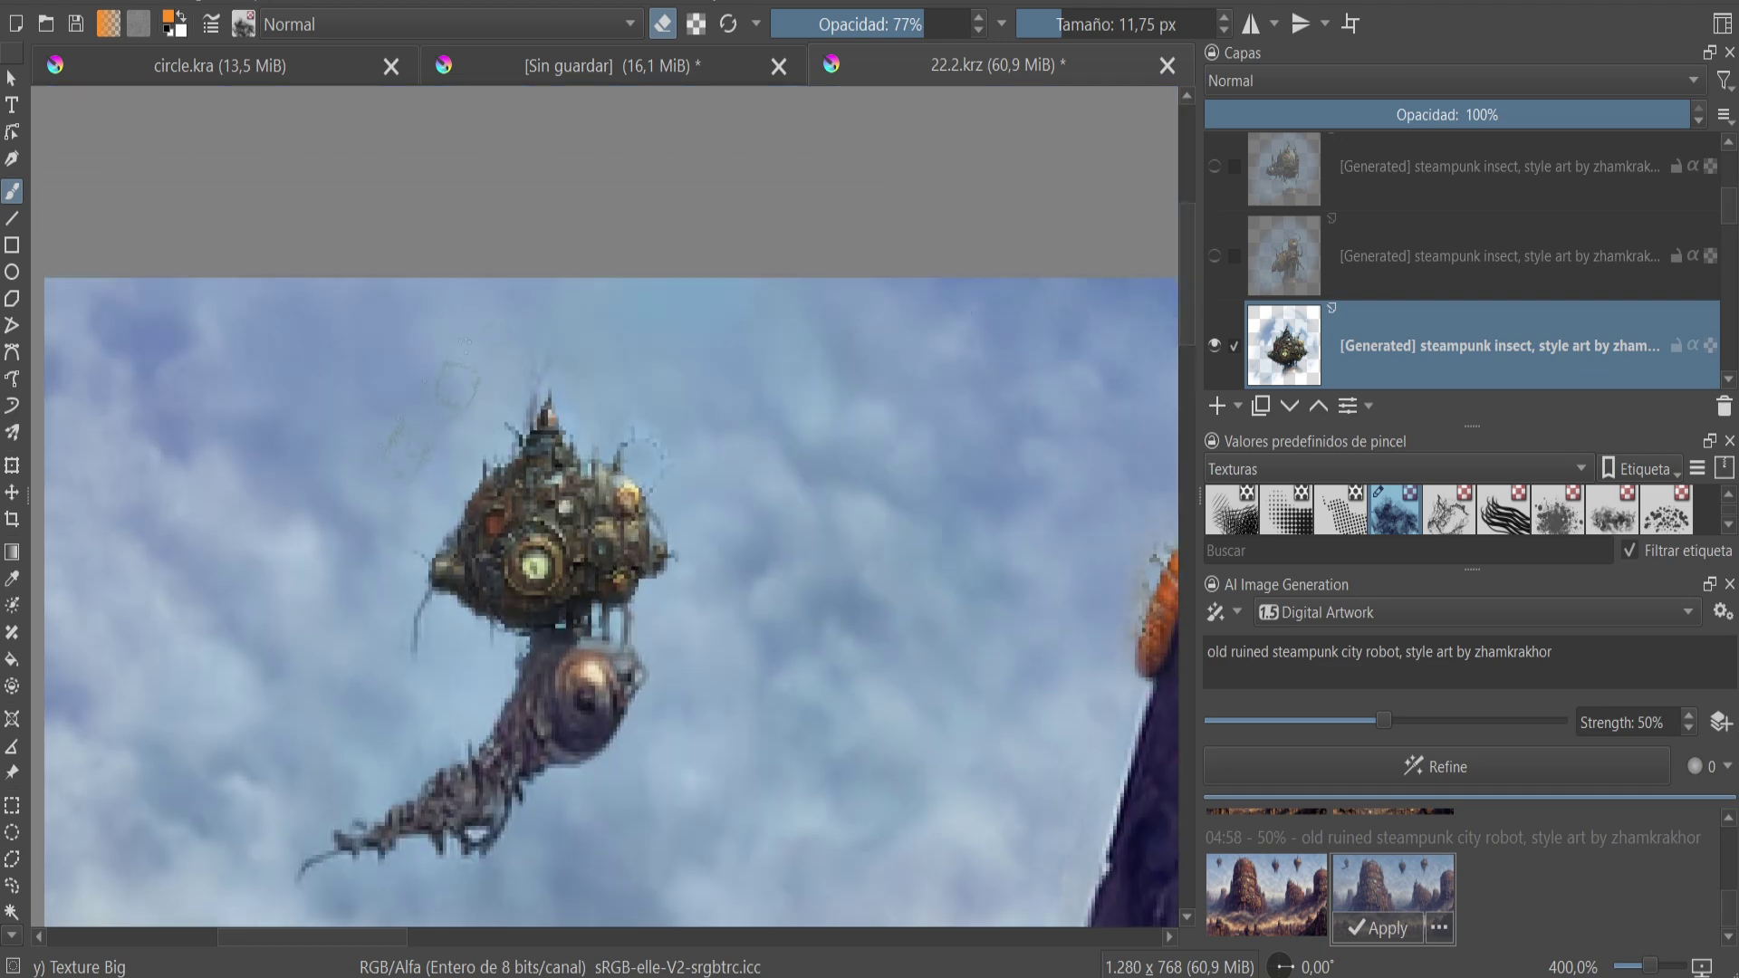
scroll(118, 398, right, 2)
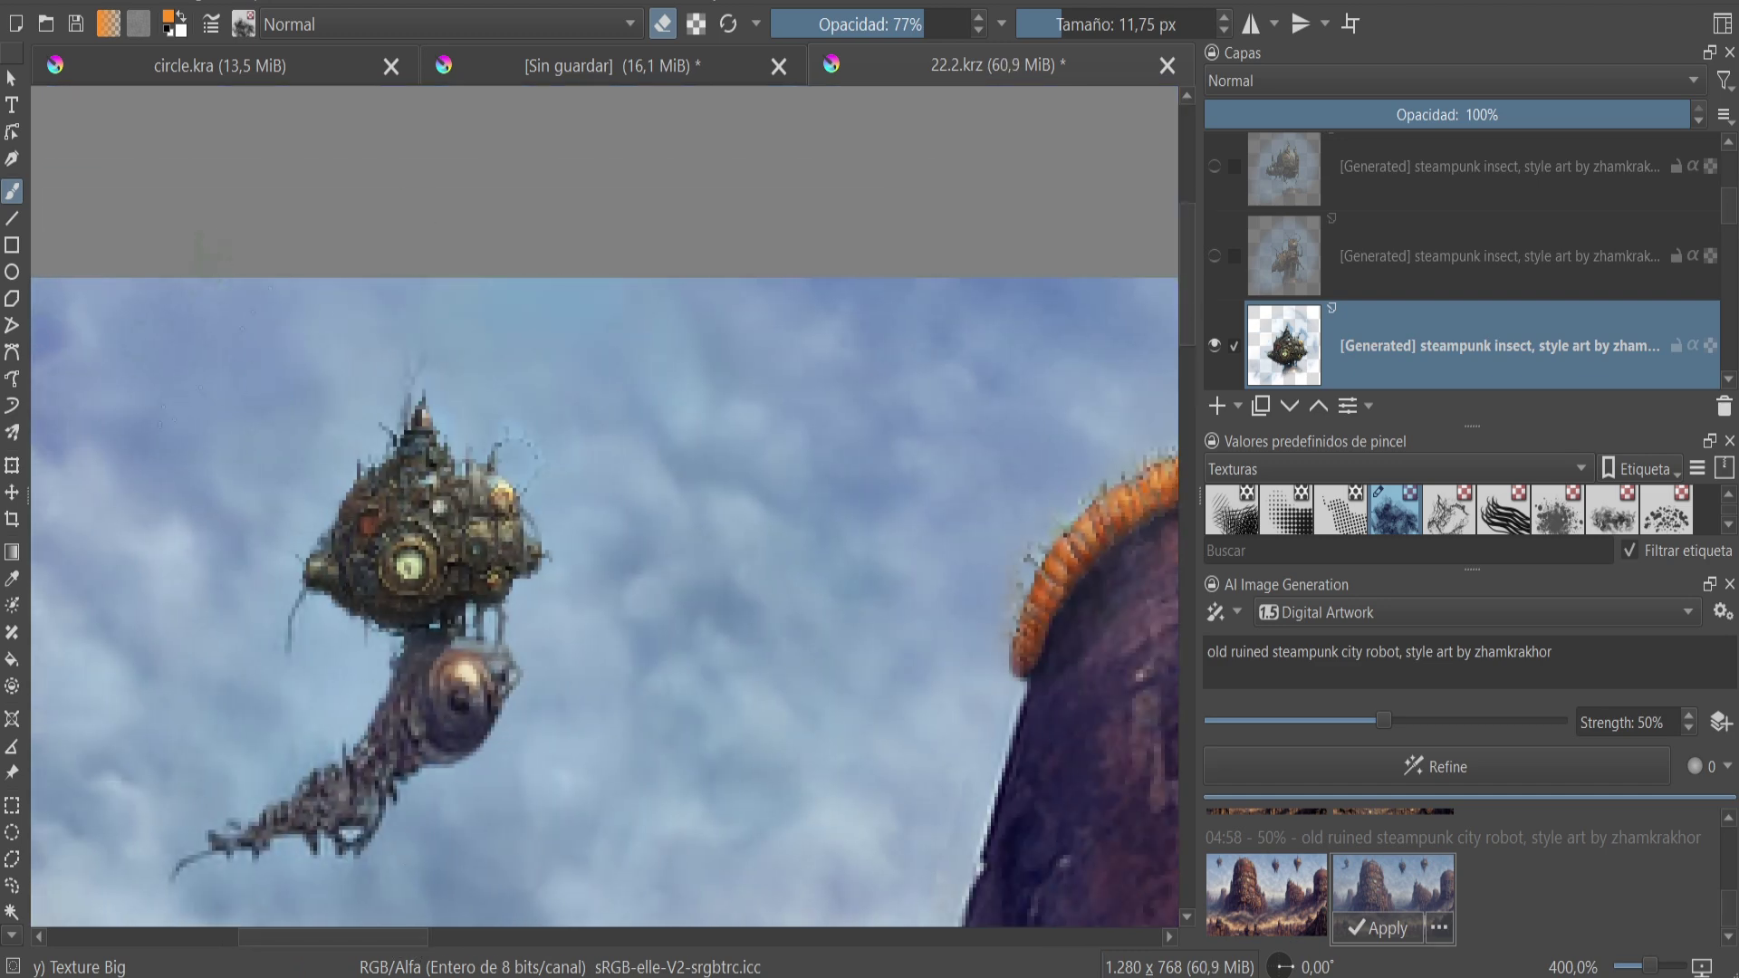
drag(1120, 446, 1161, 435)
scroll(1167, 314, down, 3)
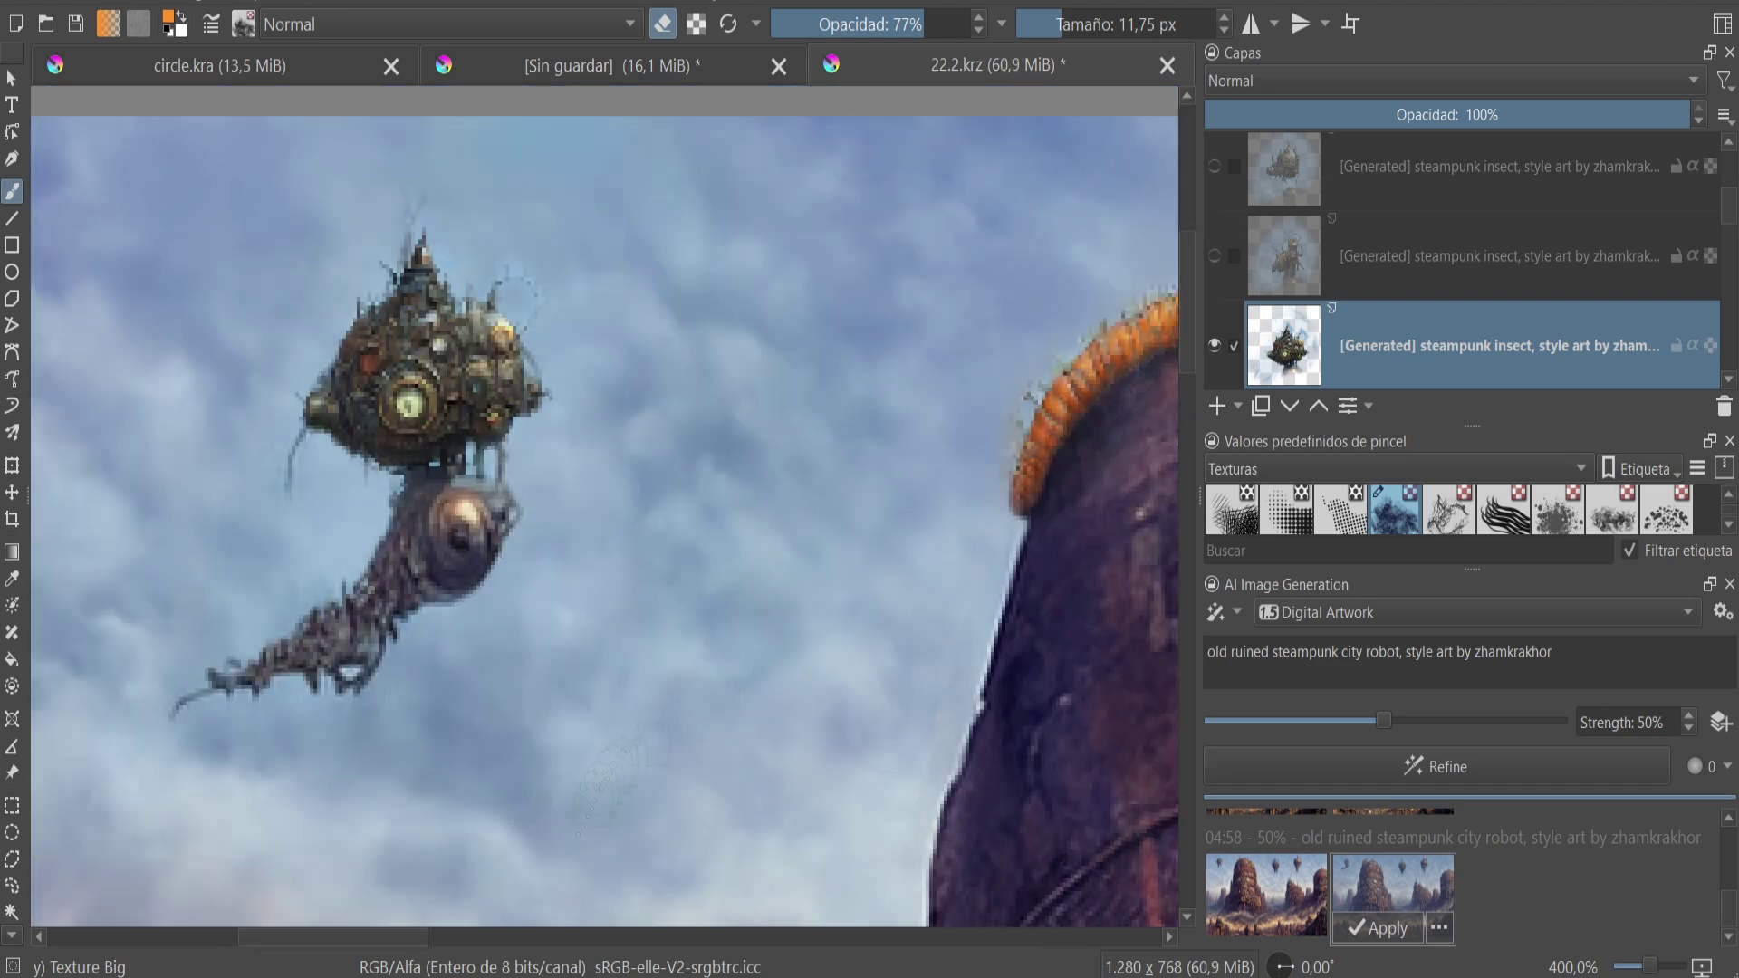
scroll(748, 880, right, 10)
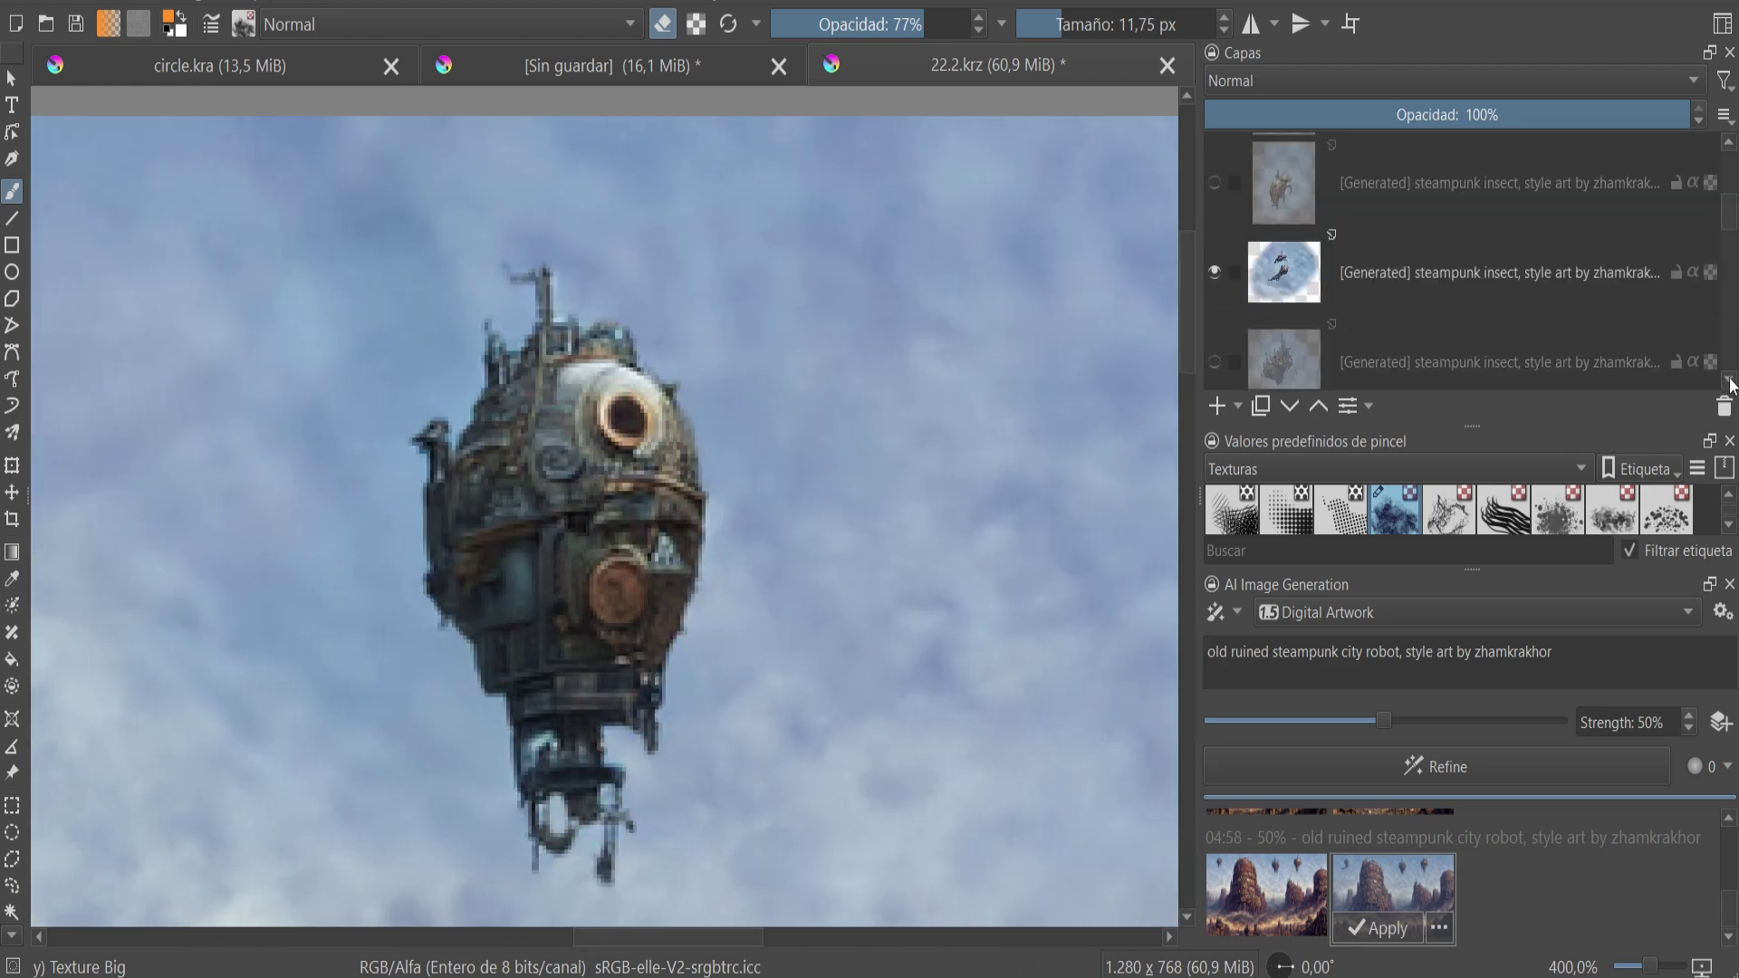
- Erase the halo around the creature's tail with a ~20 px eraser
scroll(611, 938, left, 10)
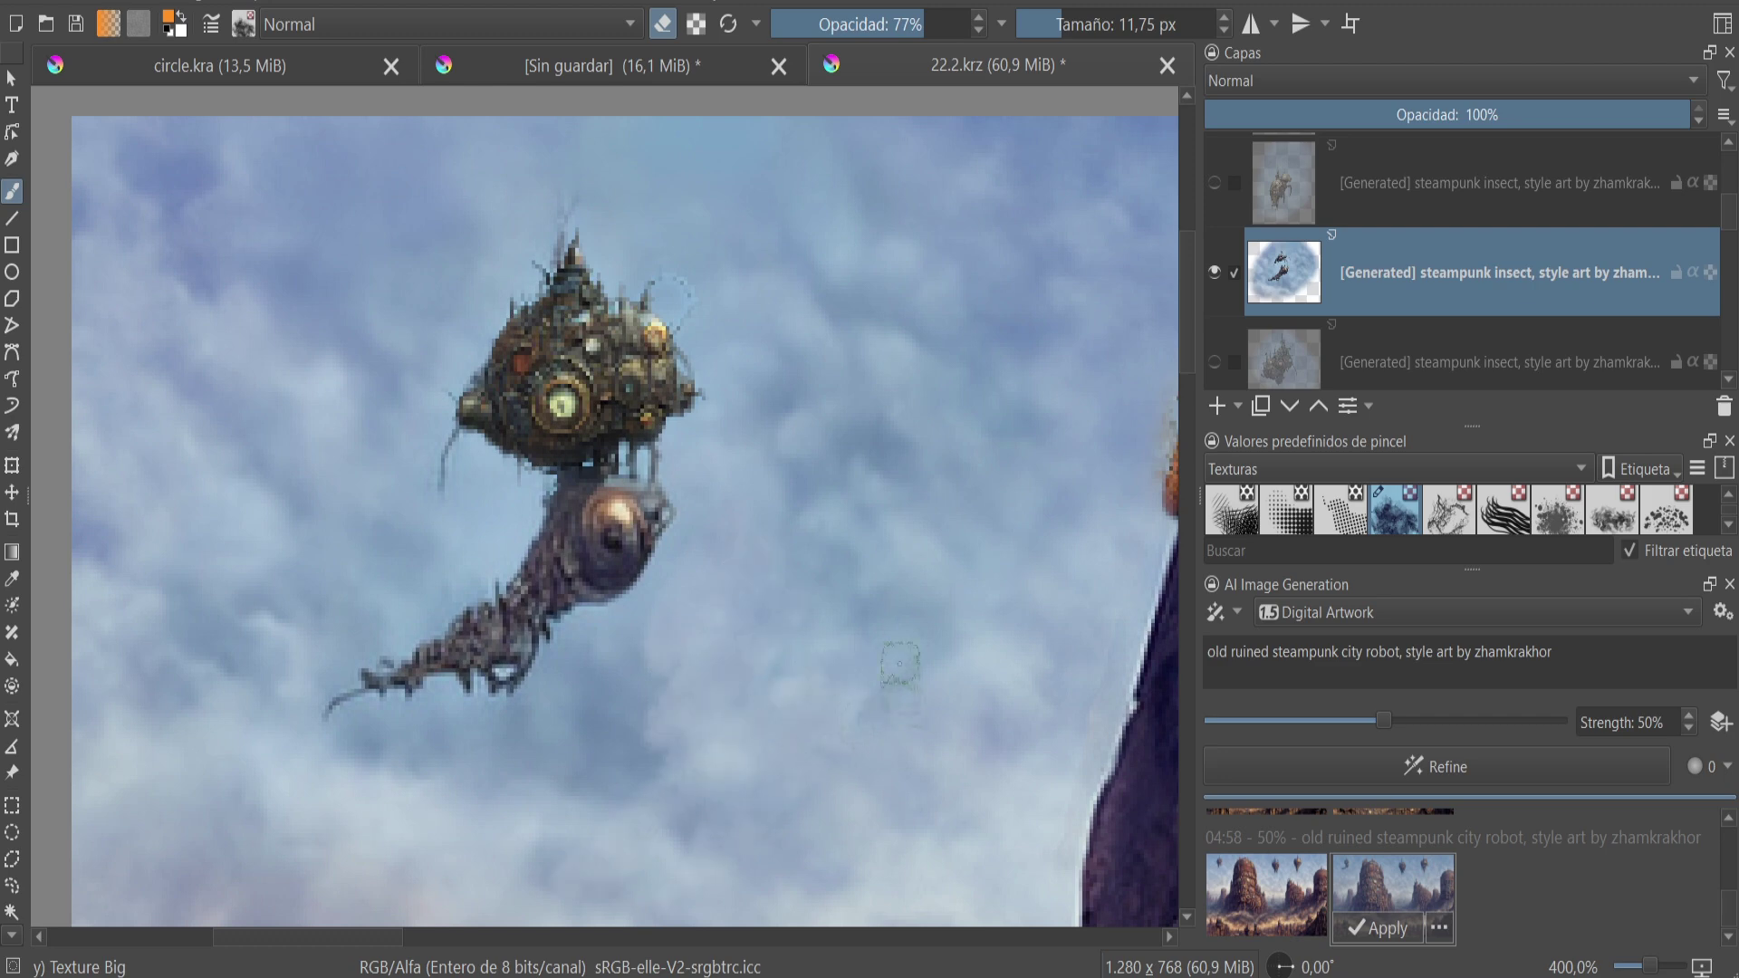
scroll(711, 618, down, 2)
key(bracketright)
key(bracketright)
key(bracketright)
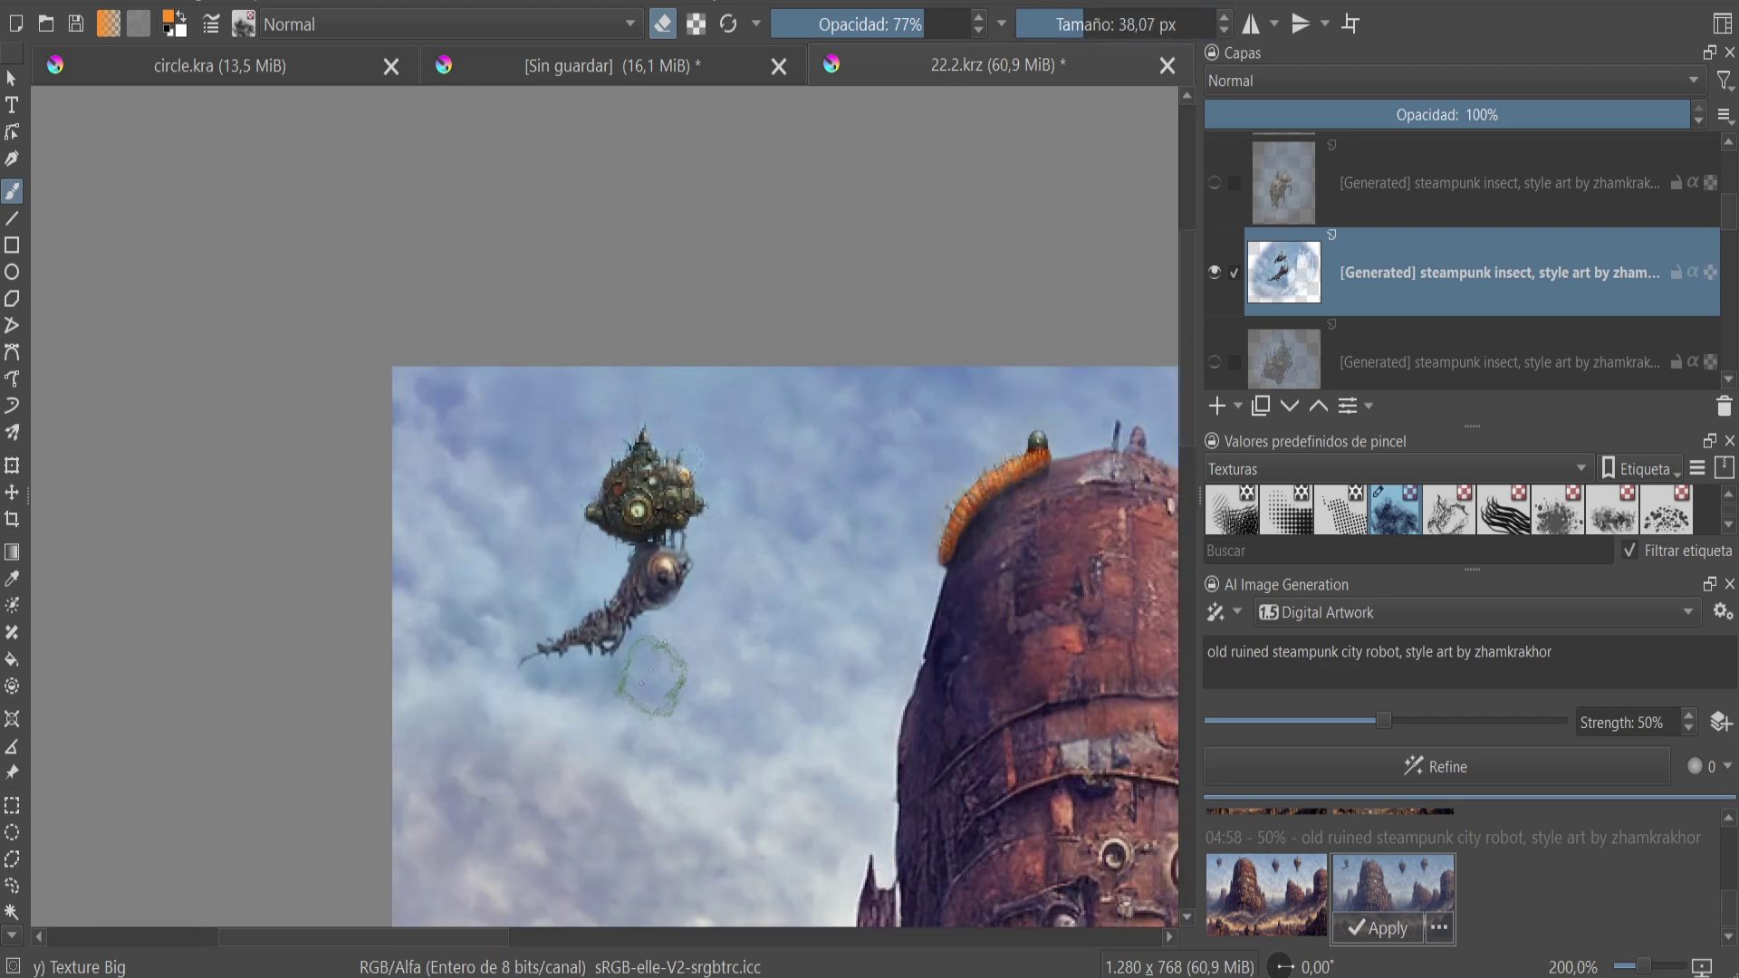
key(bracketleft)
key(bracketleft)
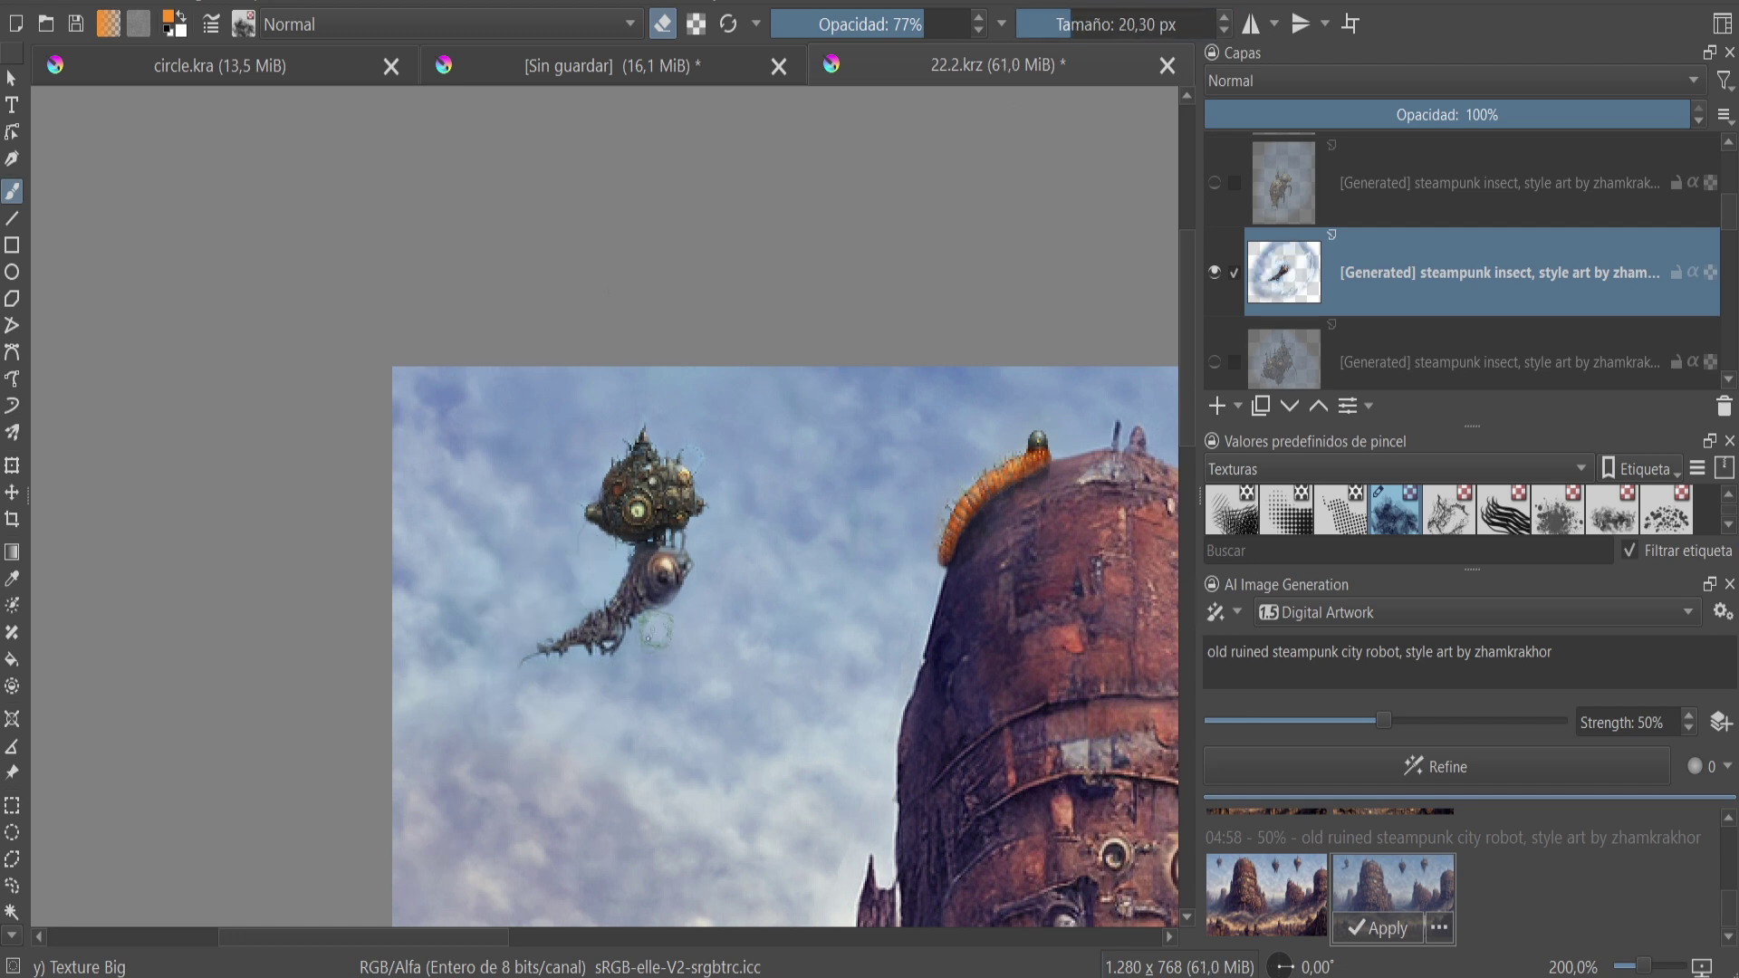
mouse_move(589, 674)
mouse_down()
mouse_move(593, 561)
mouse_move(571, 541)
mouse_up()
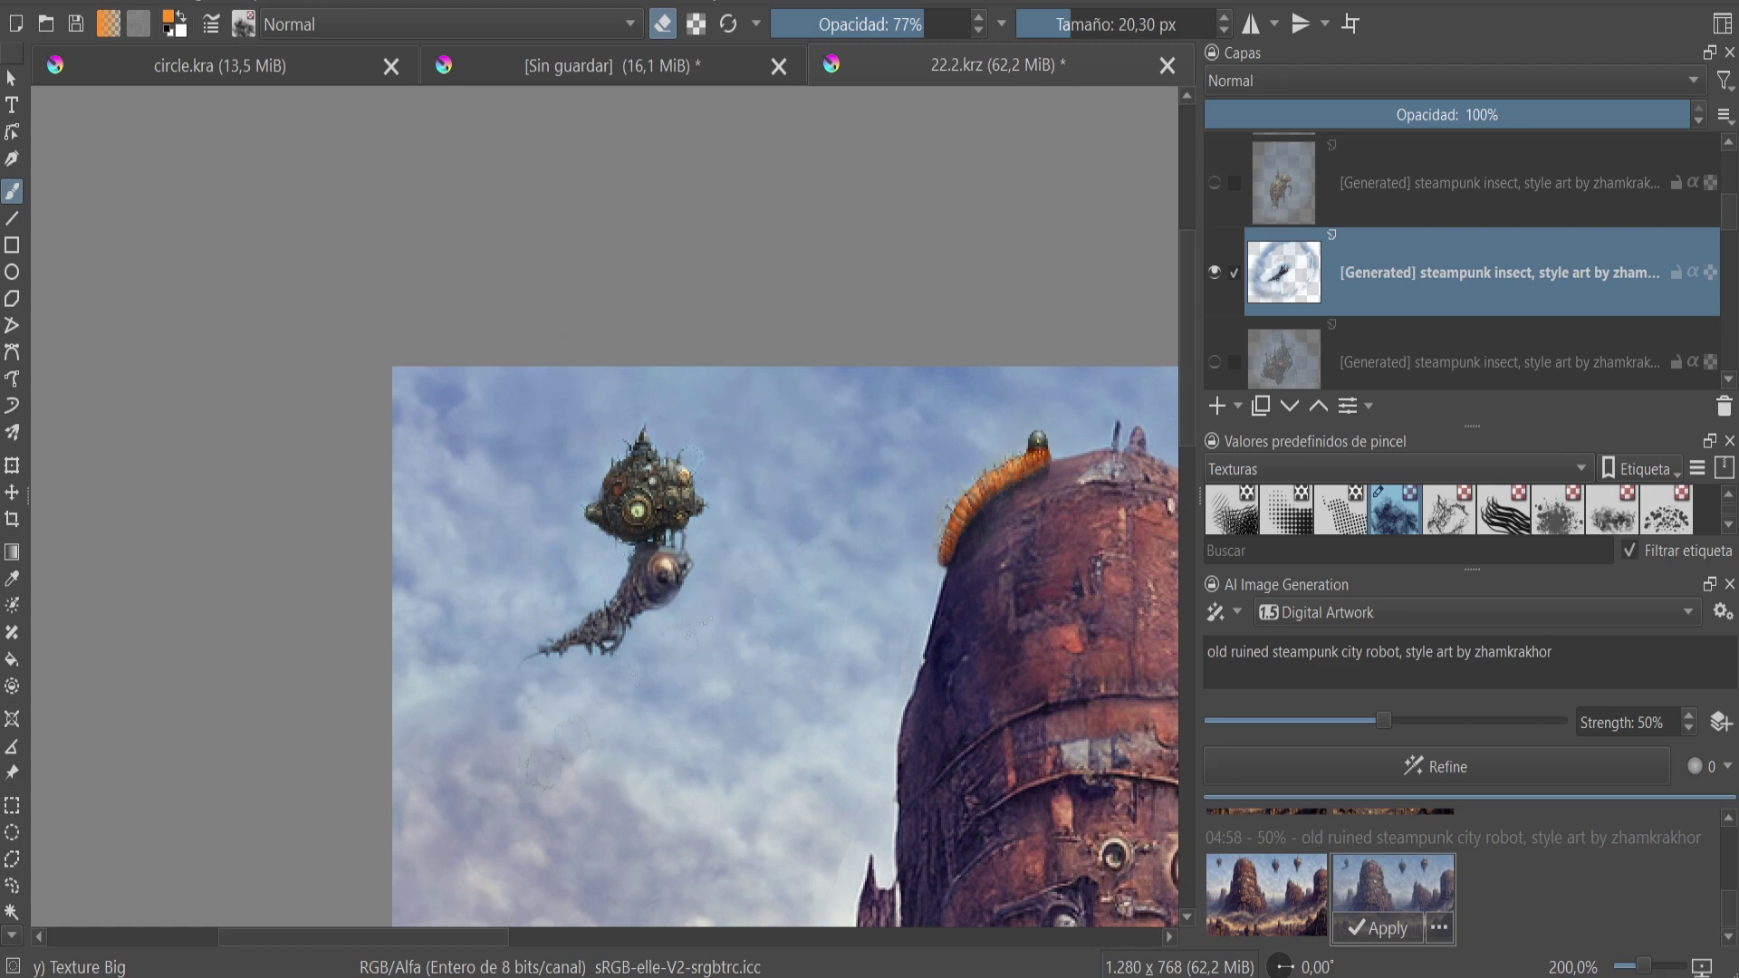
scroll(633, 635, up, 1)
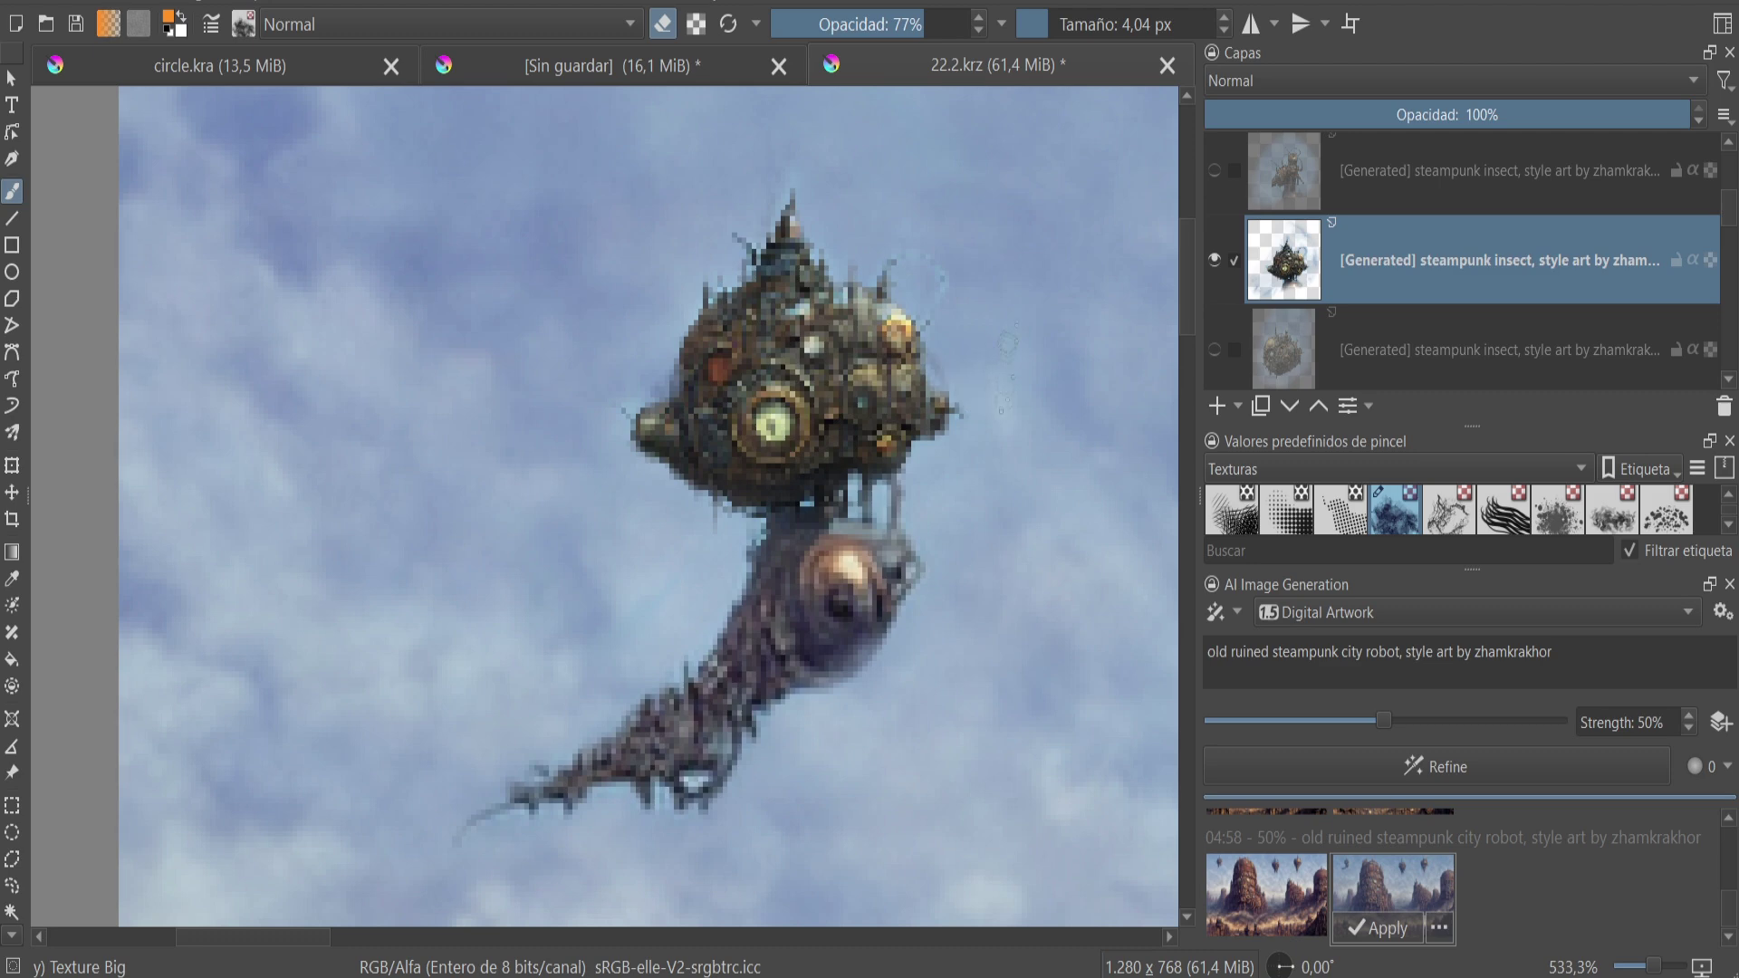
- Set the eraser to about 21 px and pan toward the airships
scroll(842, 494, down, 3)
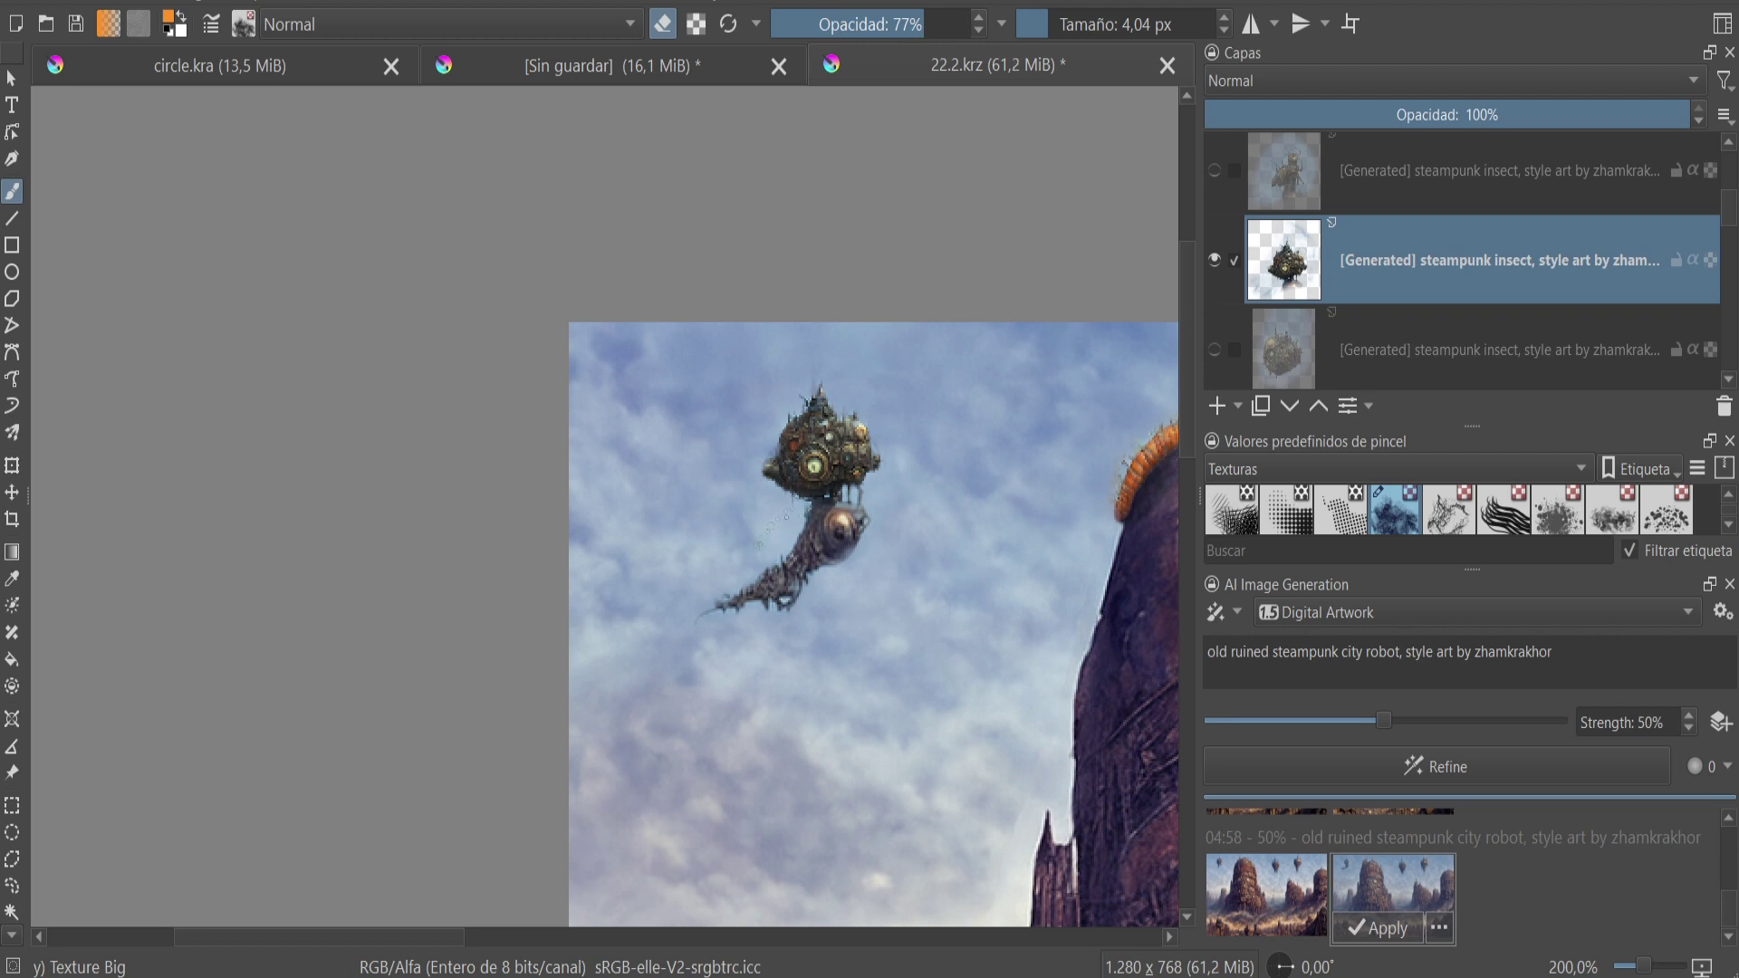
drag(897, 371, 942, 371)
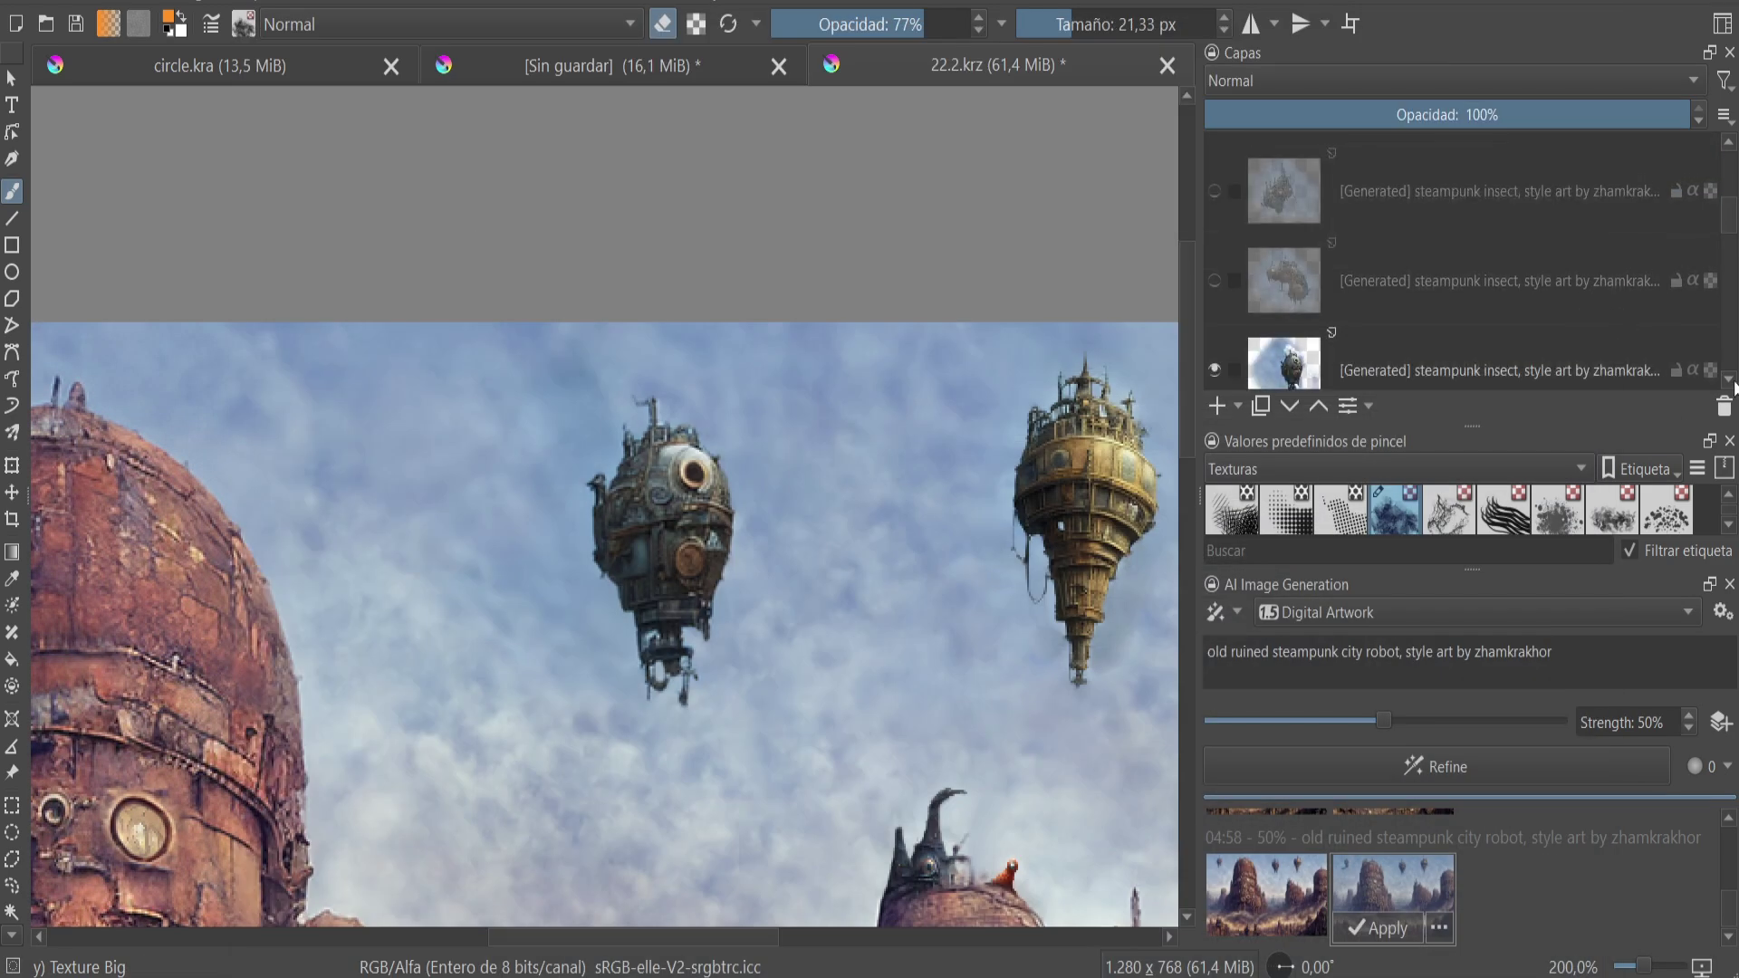
- Erase the round dark airship's left-side wires and the halo along its right side and bottom
drag(652, 348, 574, 483)
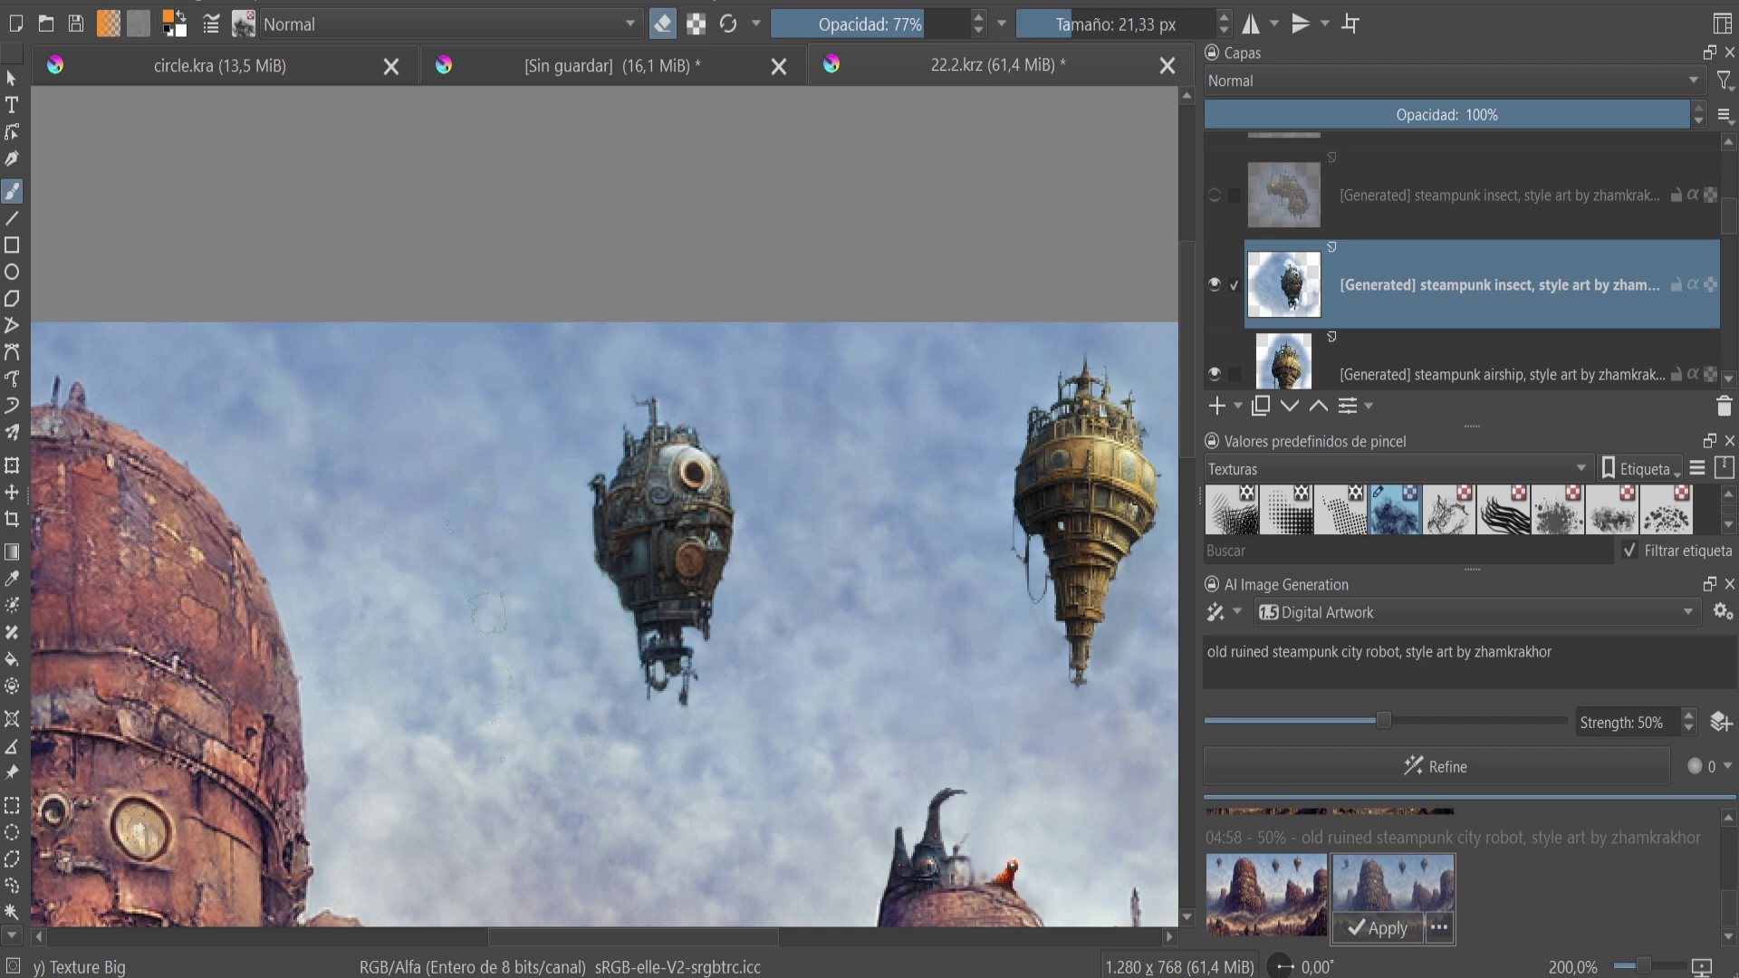
mouse_move(769, 534)
mouse_down()
mouse_move(652, 716)
mouse_move(602, 706)
mouse_up()
key(bracketleft)
key(bracketleft)
key(bracketleft)
key(bracketright)
key(bracketright)
key(bracketright)
key(bracketright)
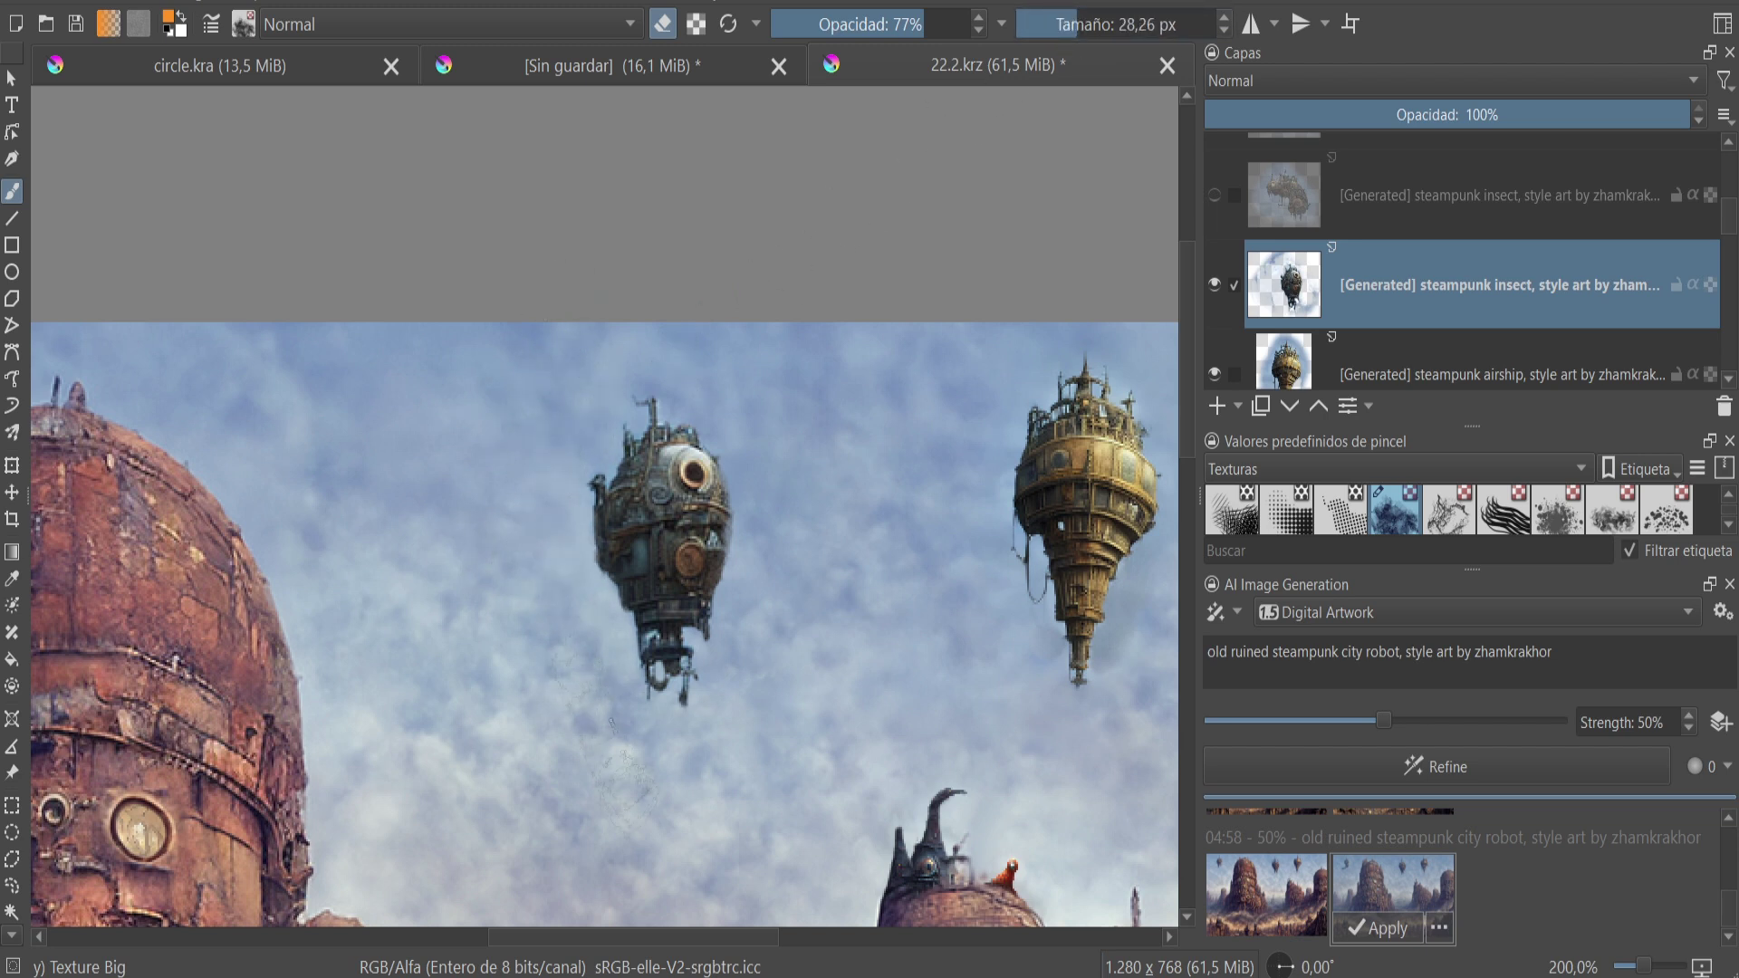
drag(1078, 53, 1058, 27)
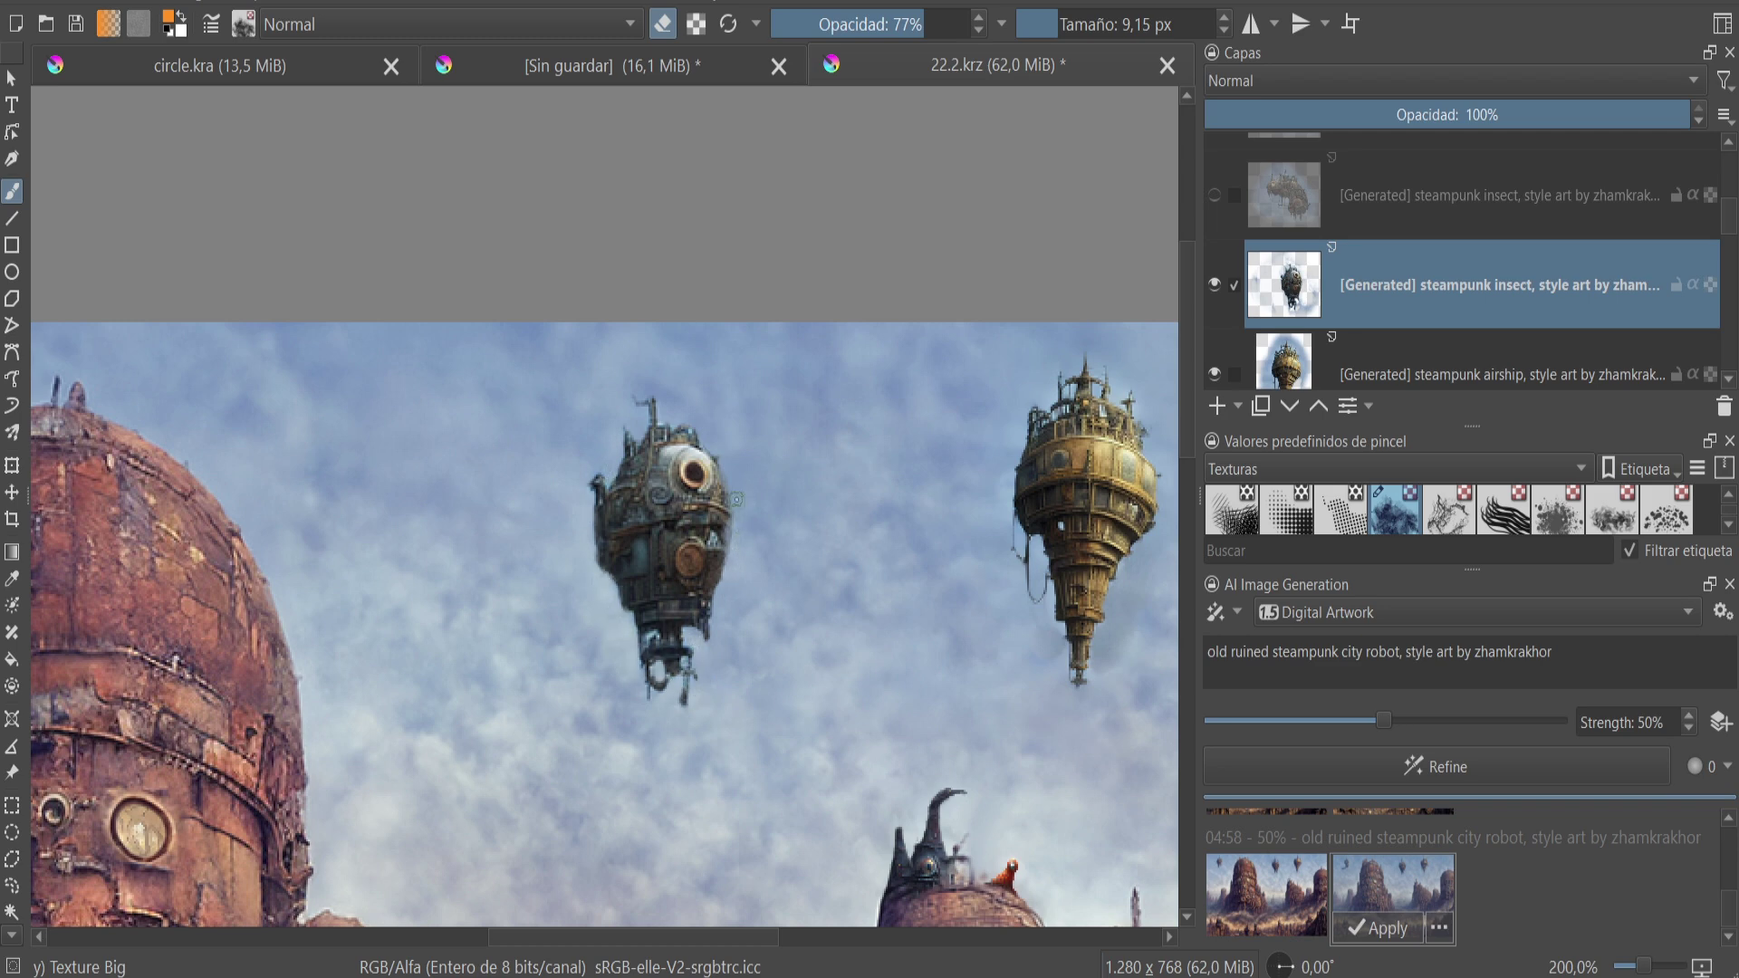
- Resize the eraser to about 27 px and toggle the airship layer's visibility to check the erase
scroll(713, 446, right, 5)
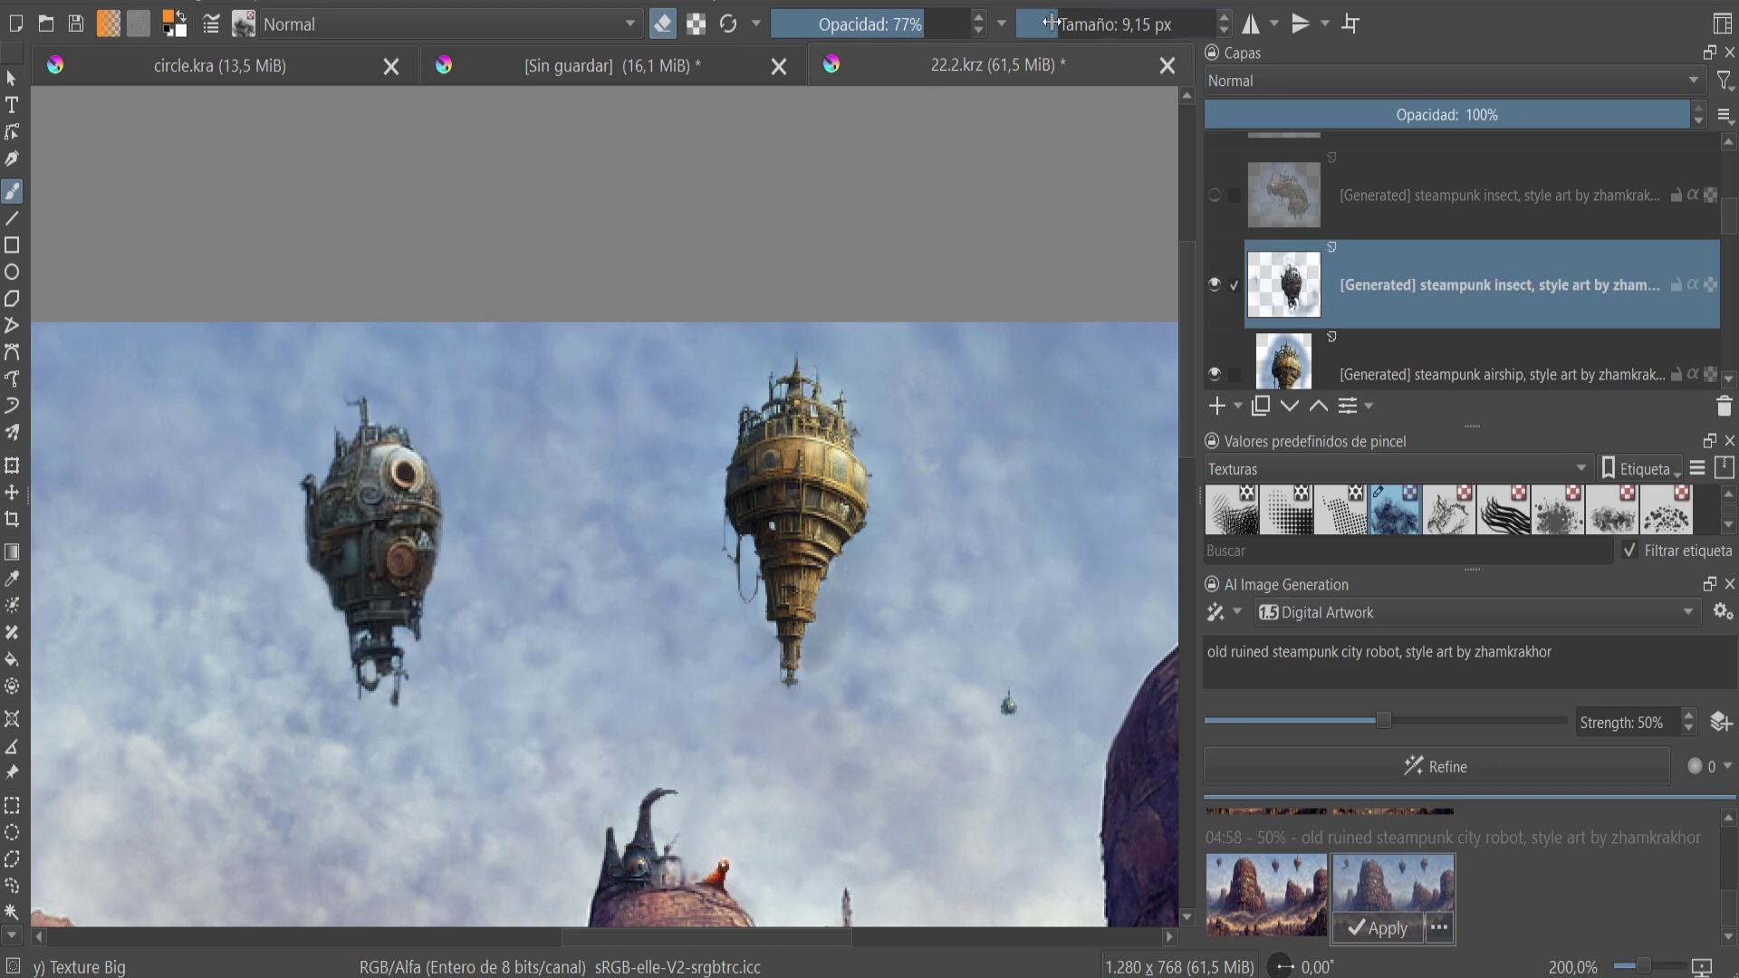
drag(1051, 23, 1125, 24)
click(1215, 284)
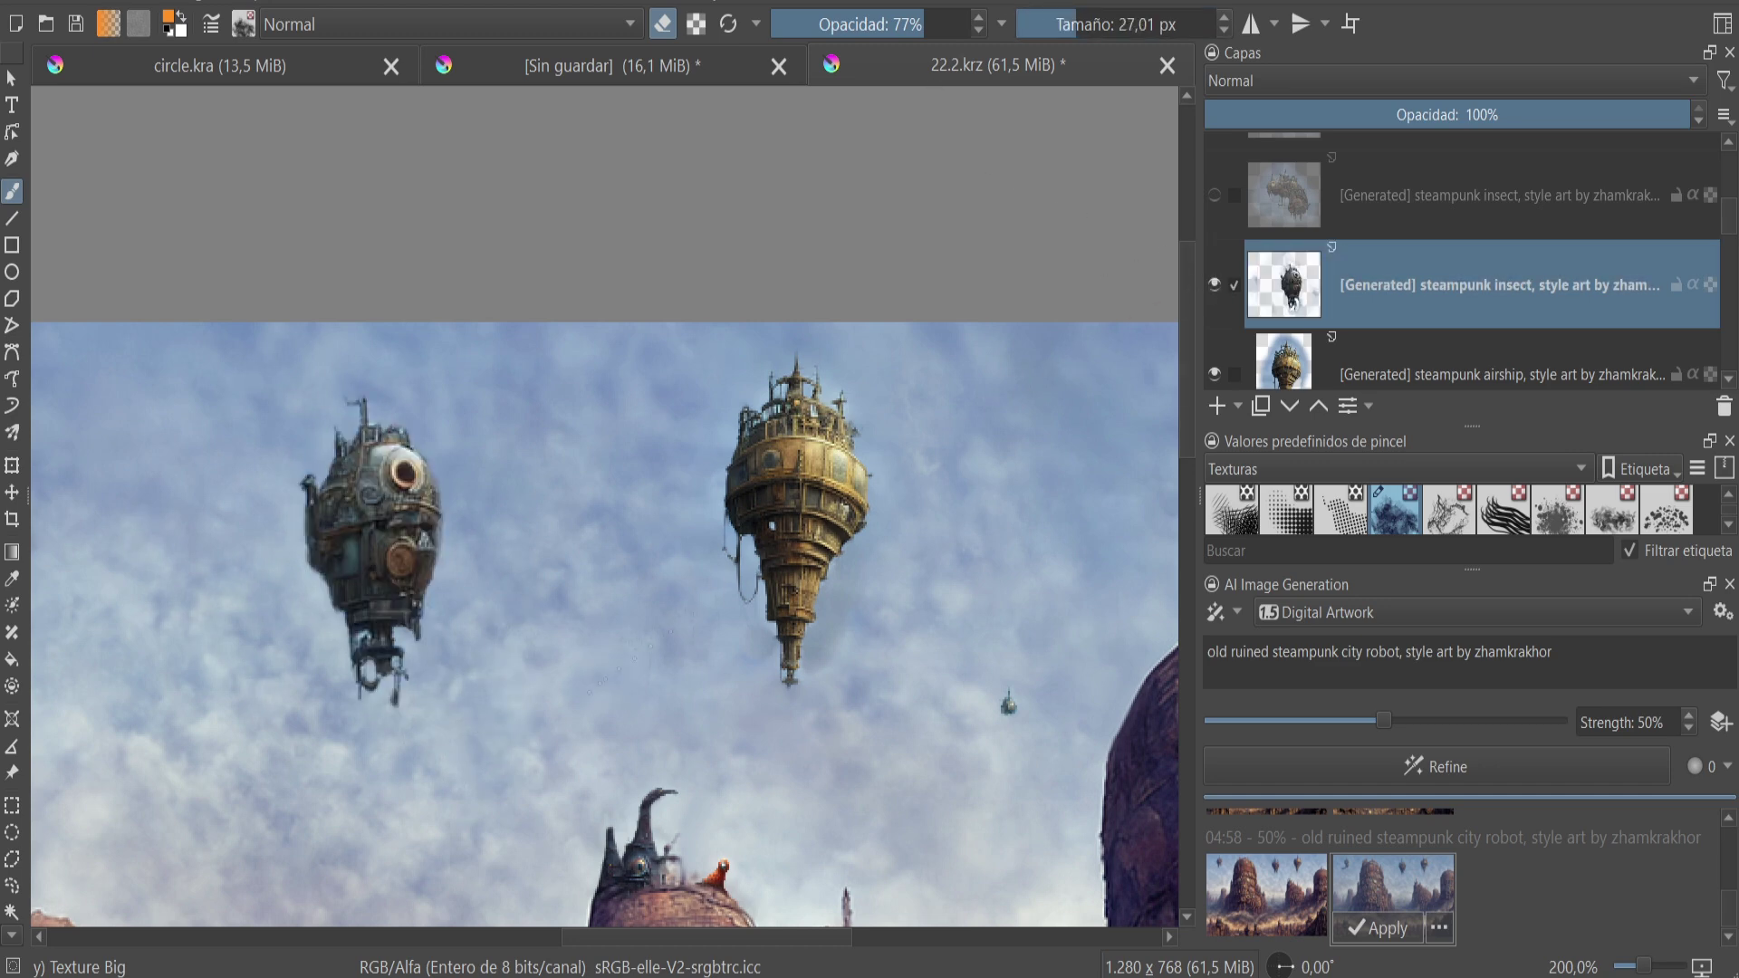
click(1304, 372)
click(1059, 22)
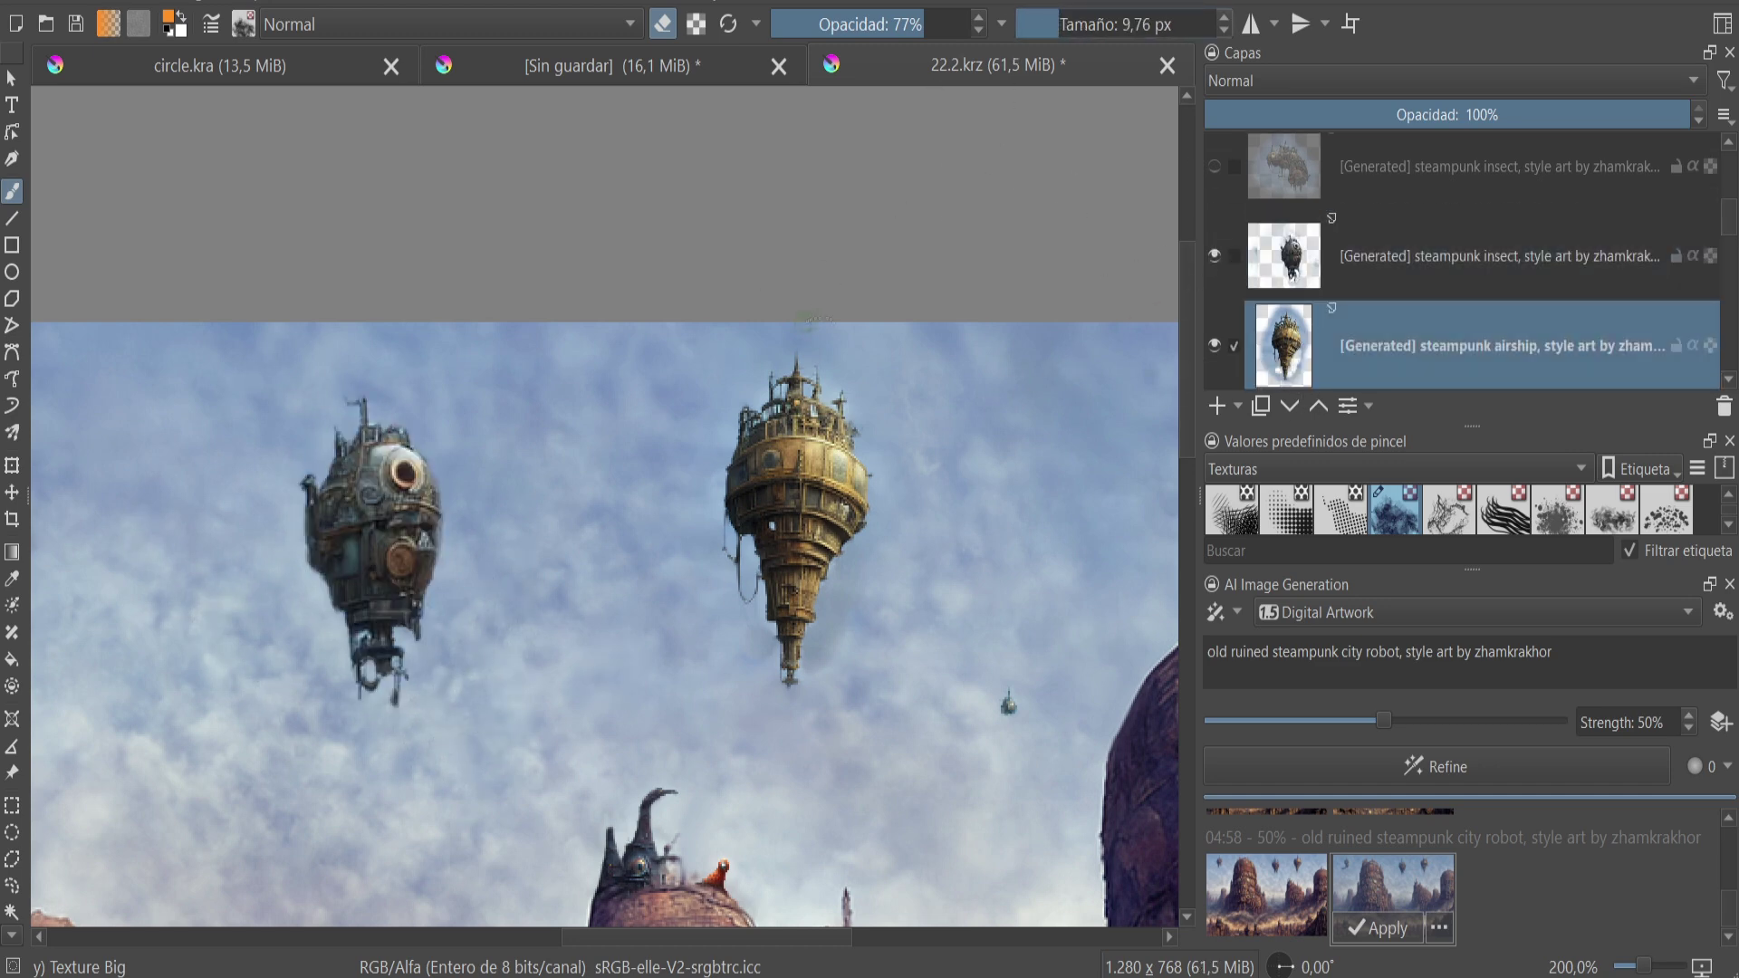
- Erase the halo on the golden airship's left edge and a dark patch by its railing
scroll(848, 388, up, 2)
drag(584, 580, 584, 715)
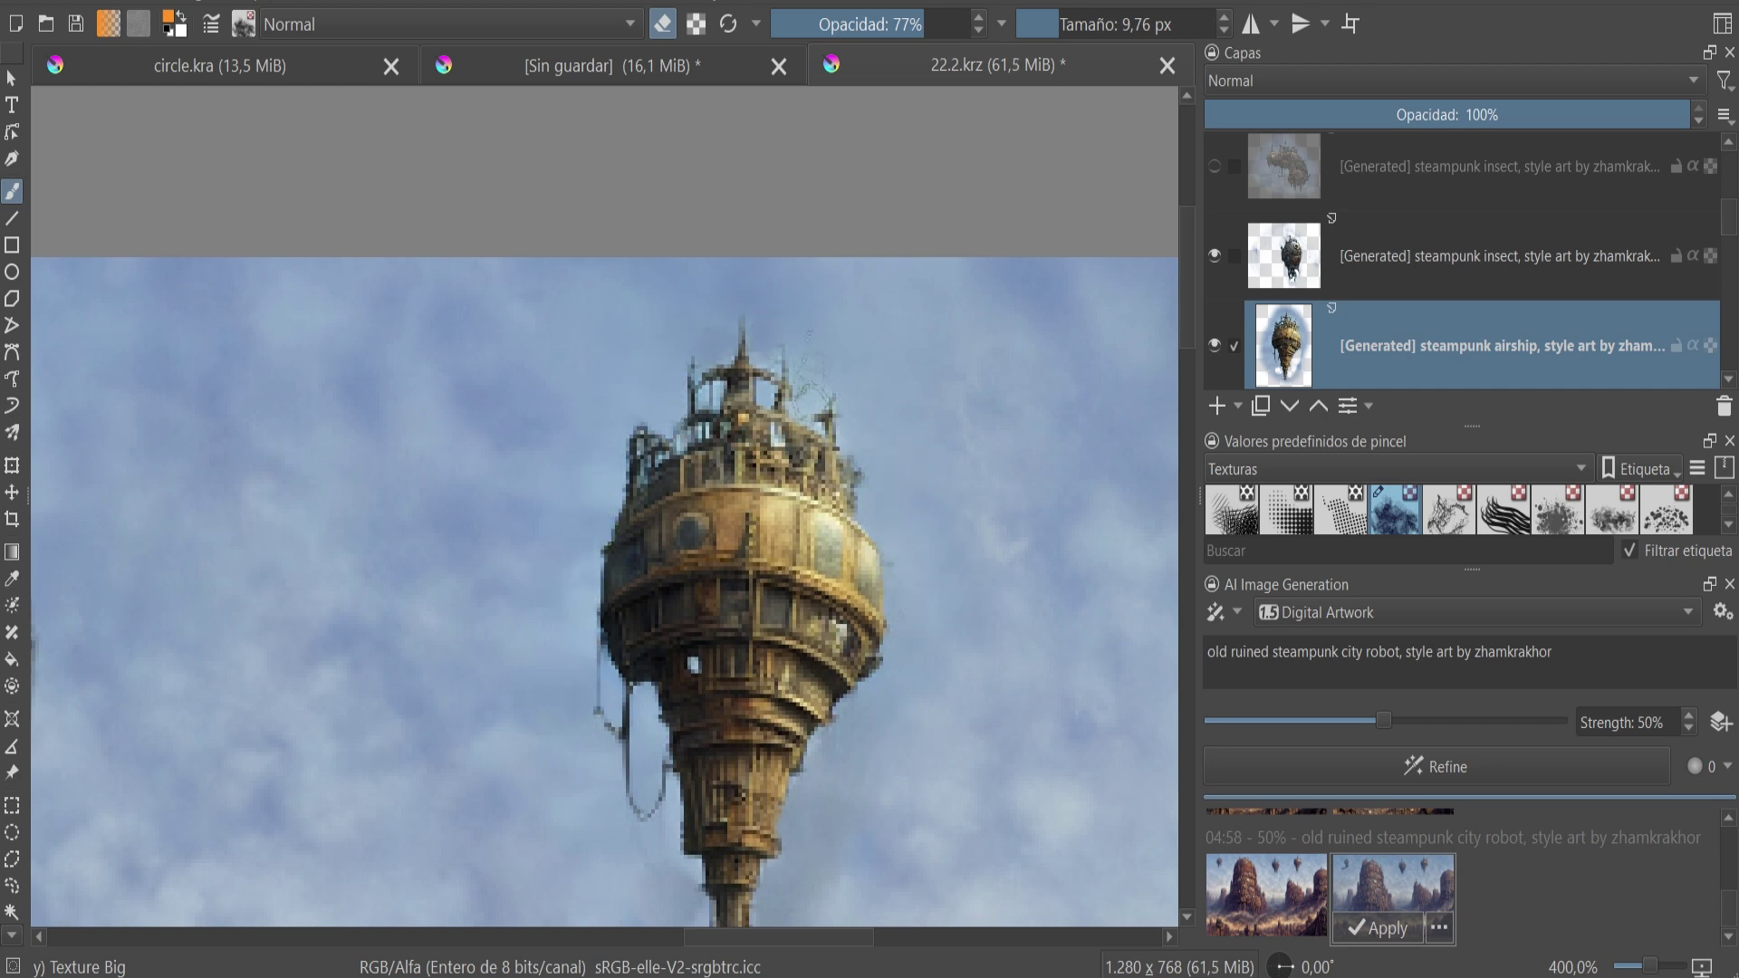
key(bracketleft)
drag(760, 397, 705, 392)
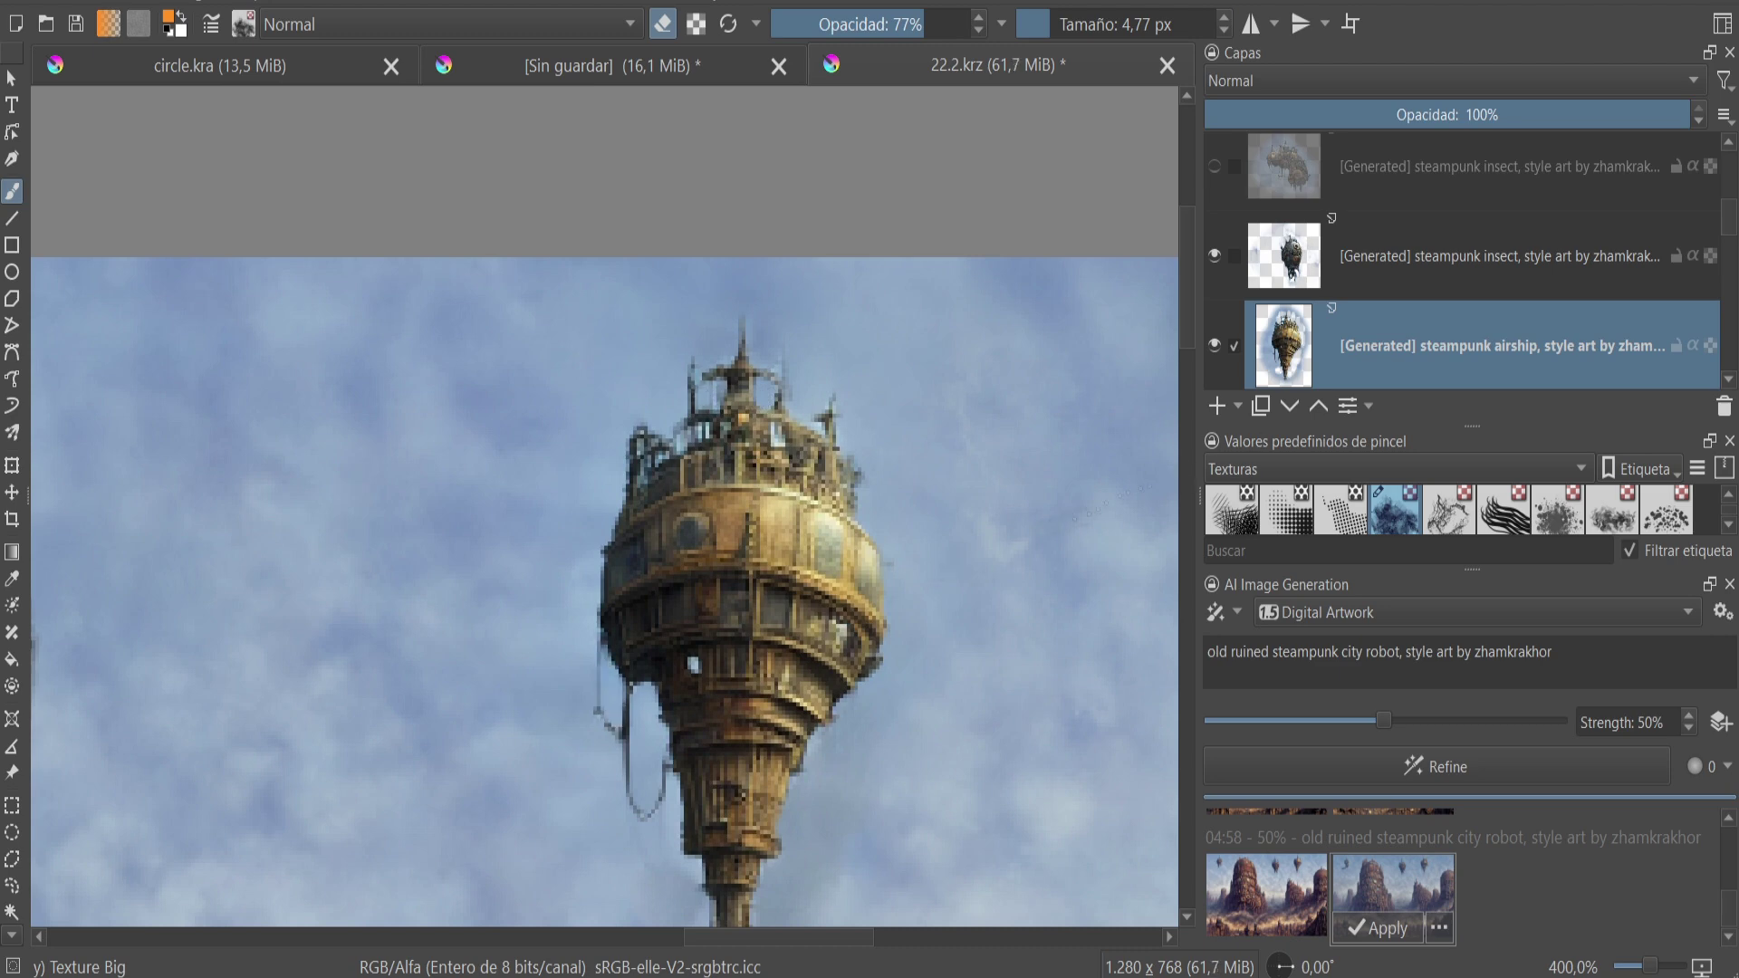
scroll(1194, 381, down, 3)
- Try erasing the lower spike, undo those strokes, touch up the spire edge, and zoom out
key(bracketright)
key(bracketright)
key(bracketright)
drag(729, 589, 729, 643)
key(e)
key(ctrl+z)
drag(704, 593, 760, 593)
key(ctrl+z)
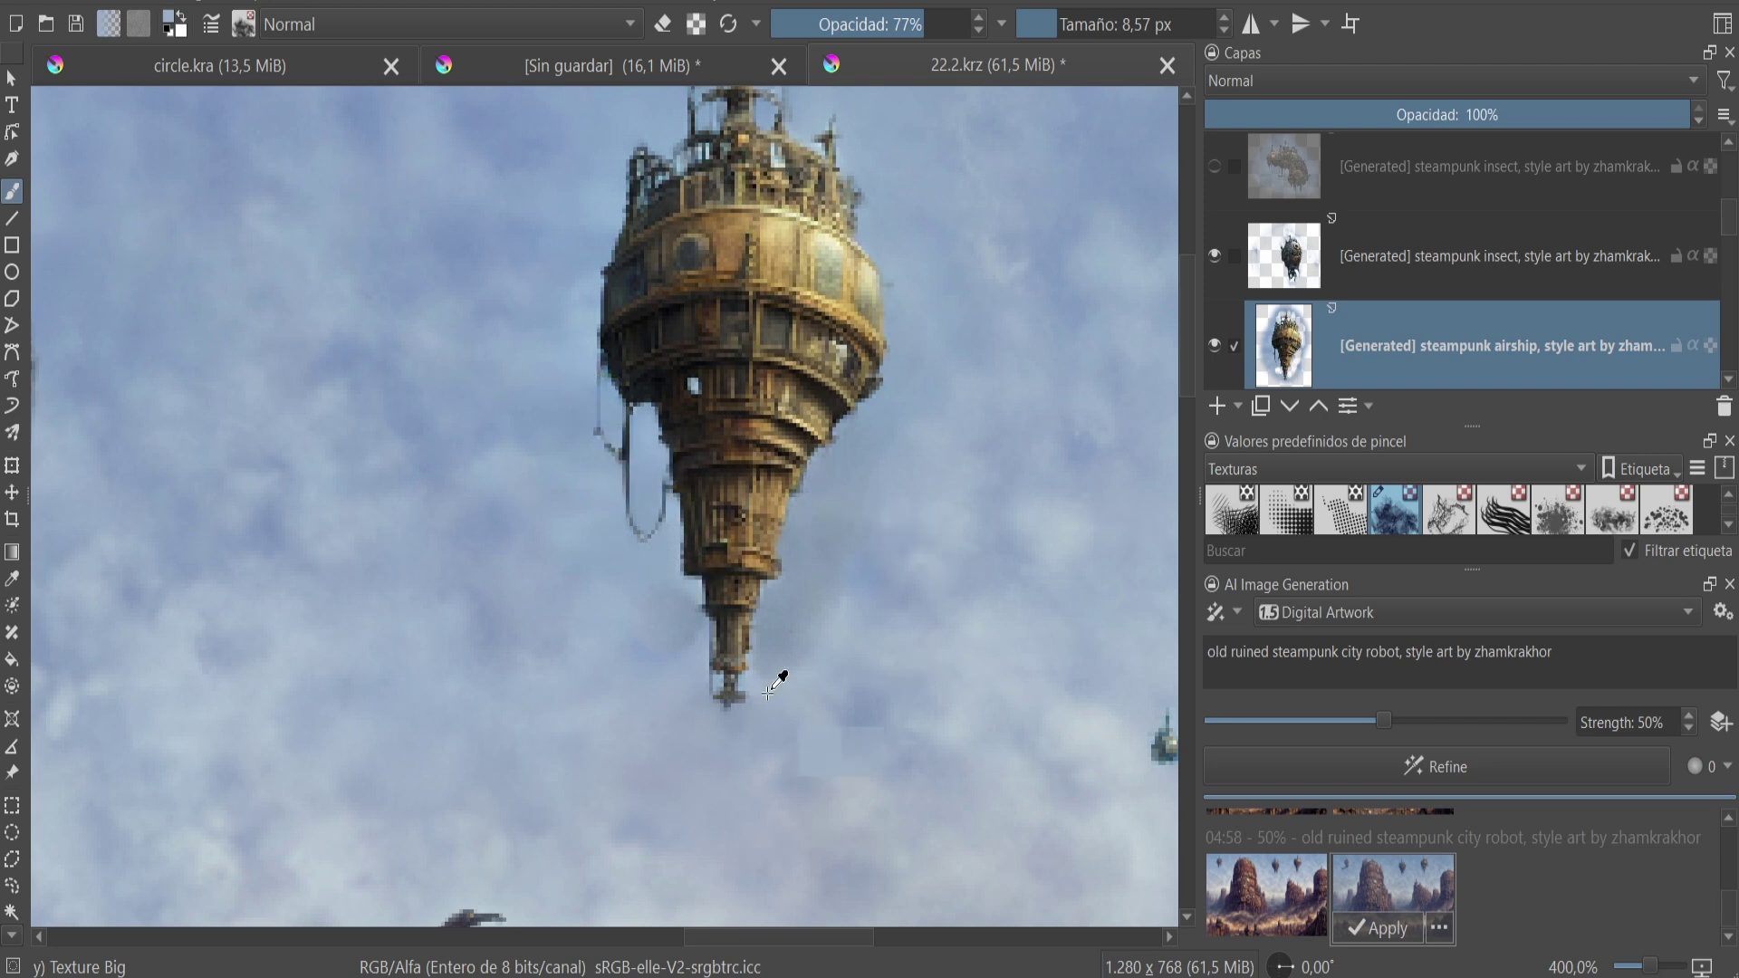
scroll(1042, 538, up, 3)
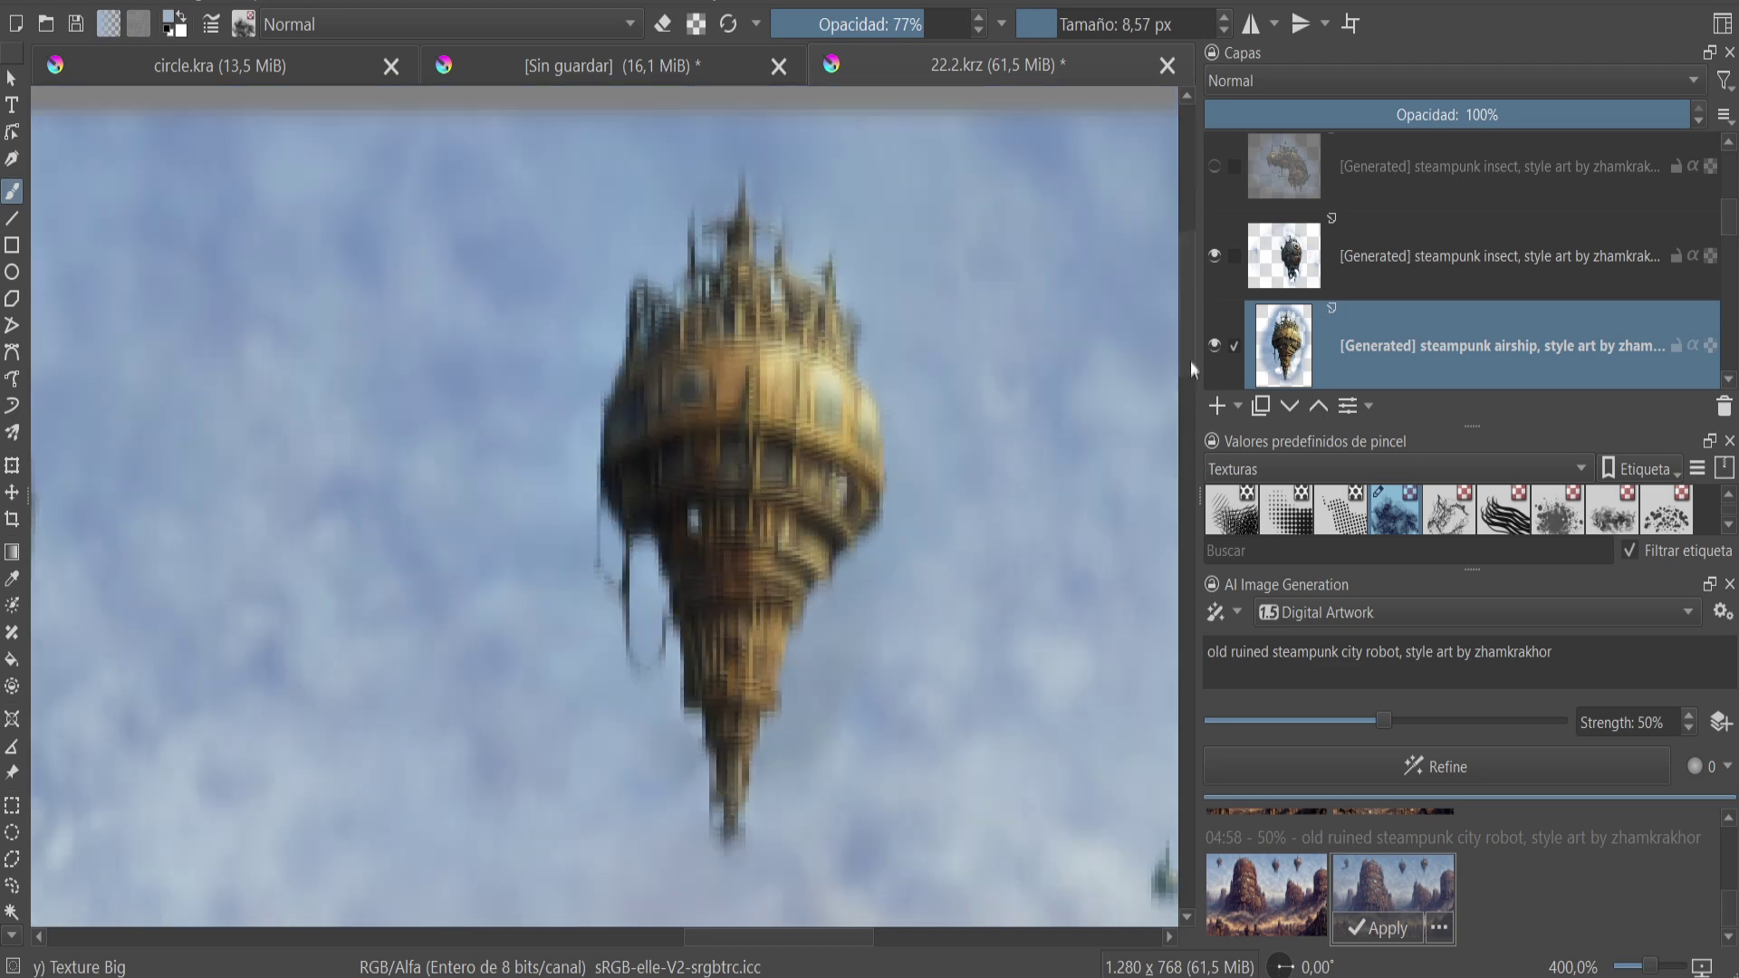
drag(777, 334, 776, 328)
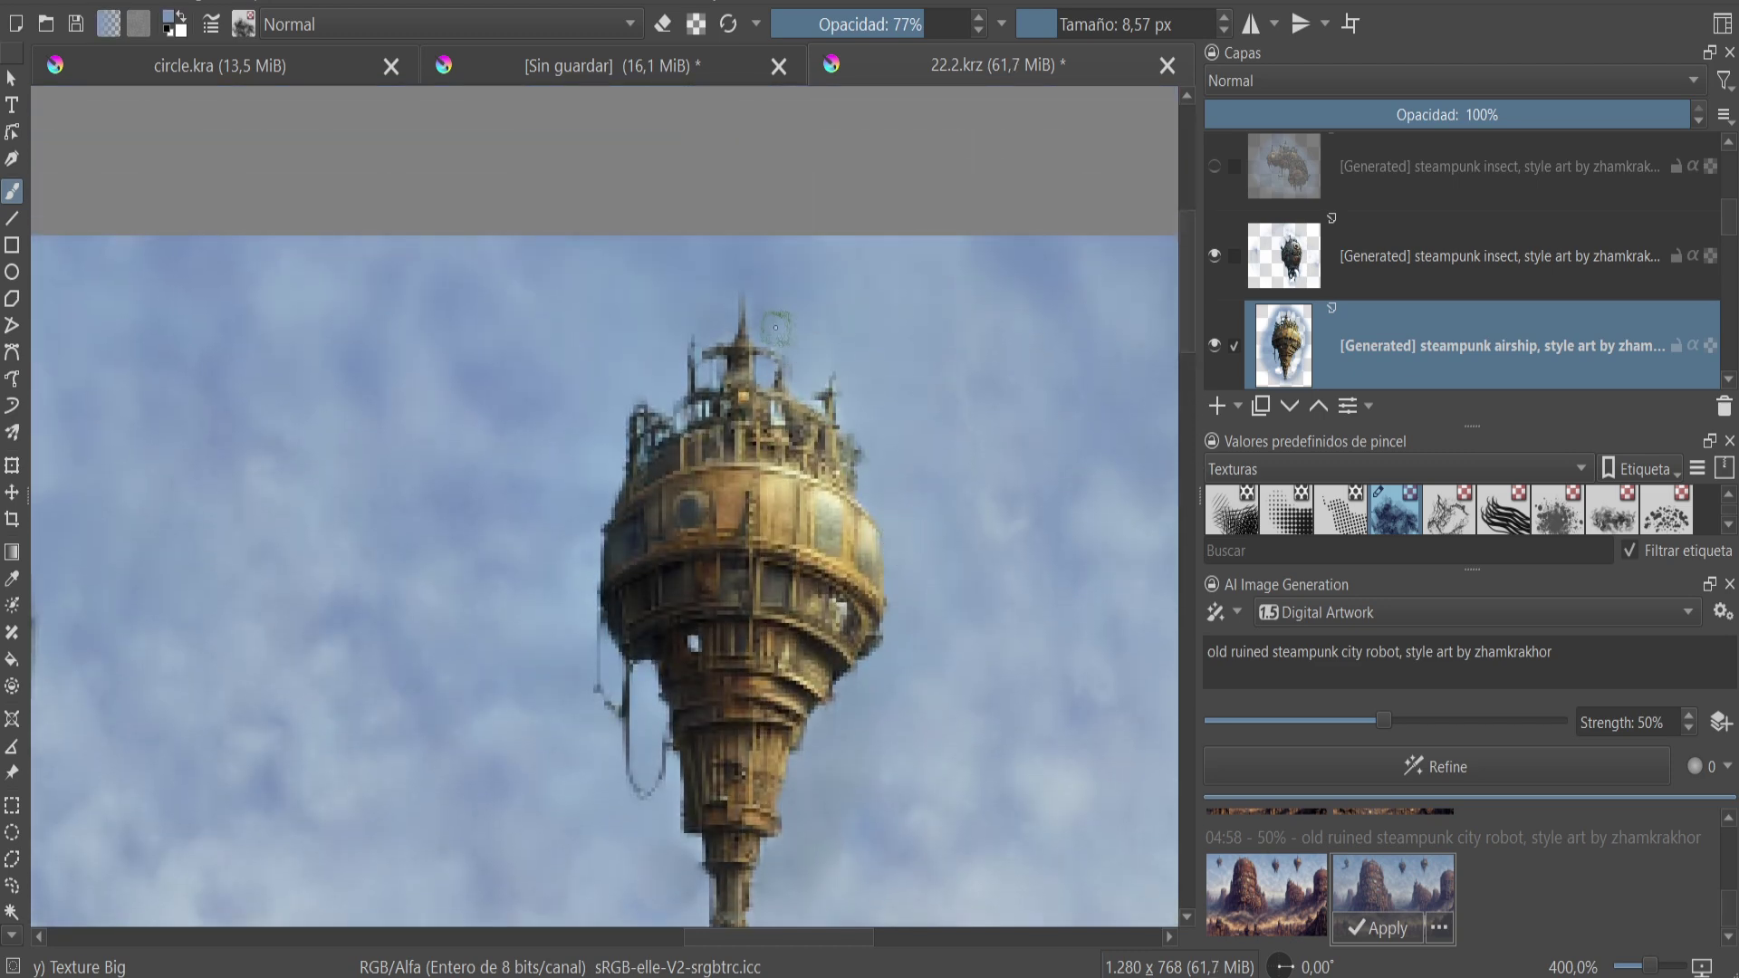
key(minus)
key(minus)
key(minus)
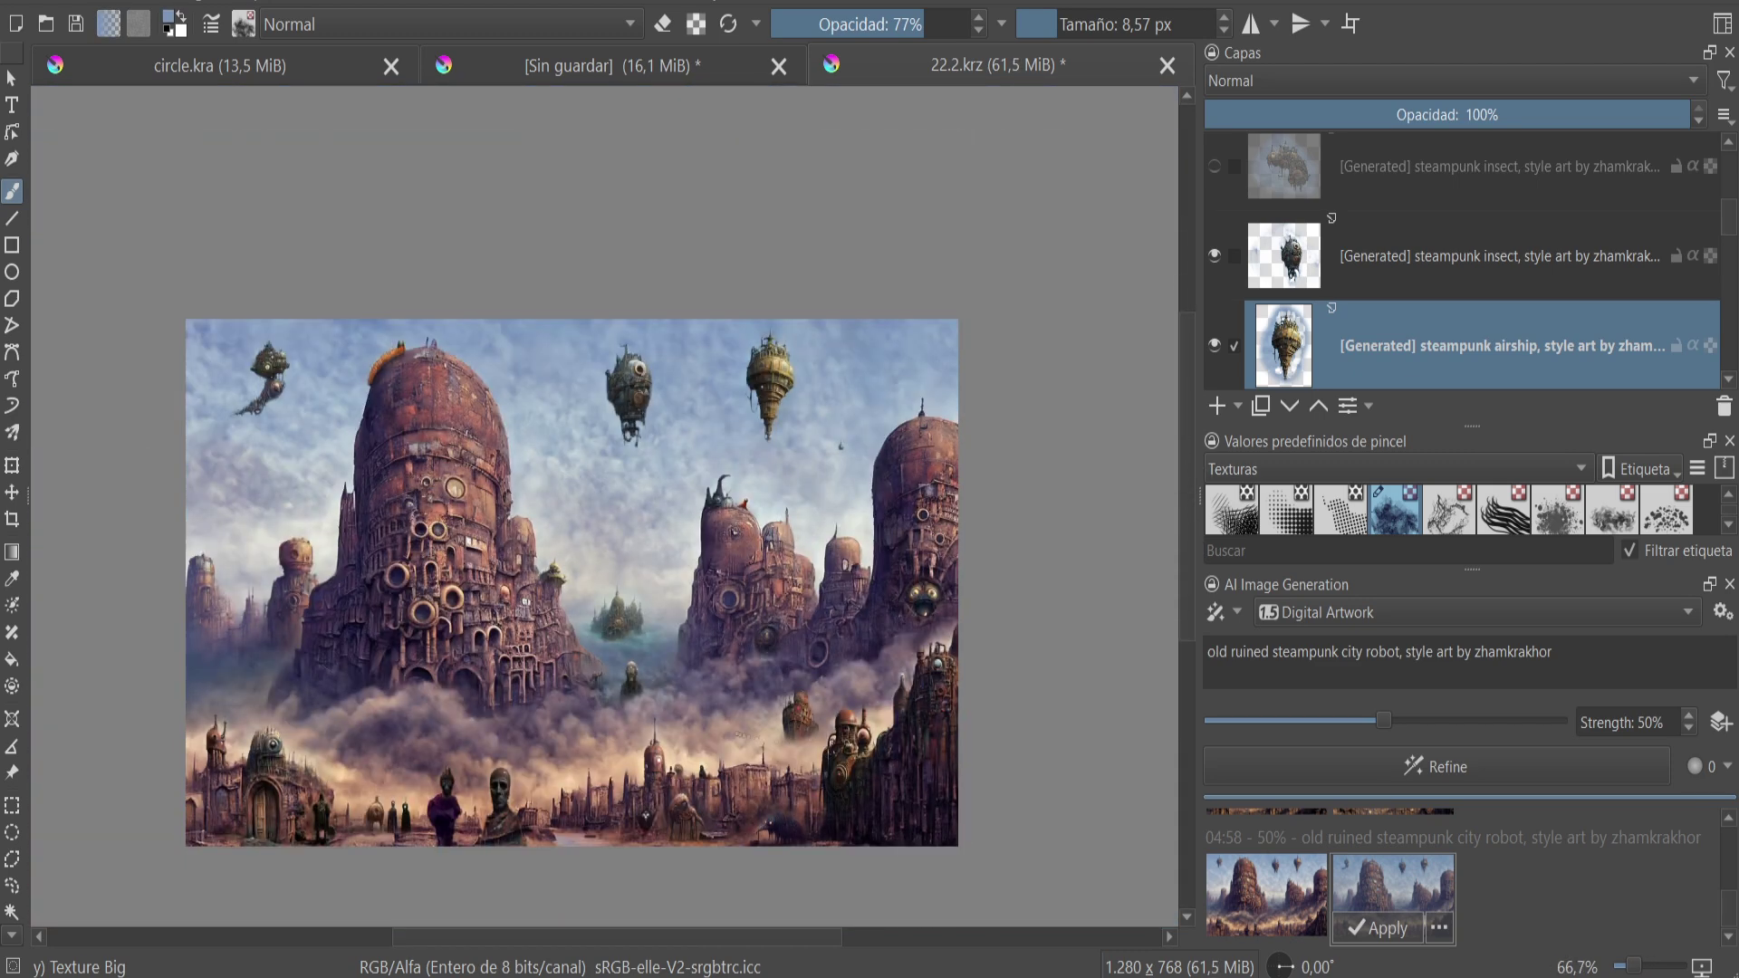
key(plus)
key(plus)
key(plus)
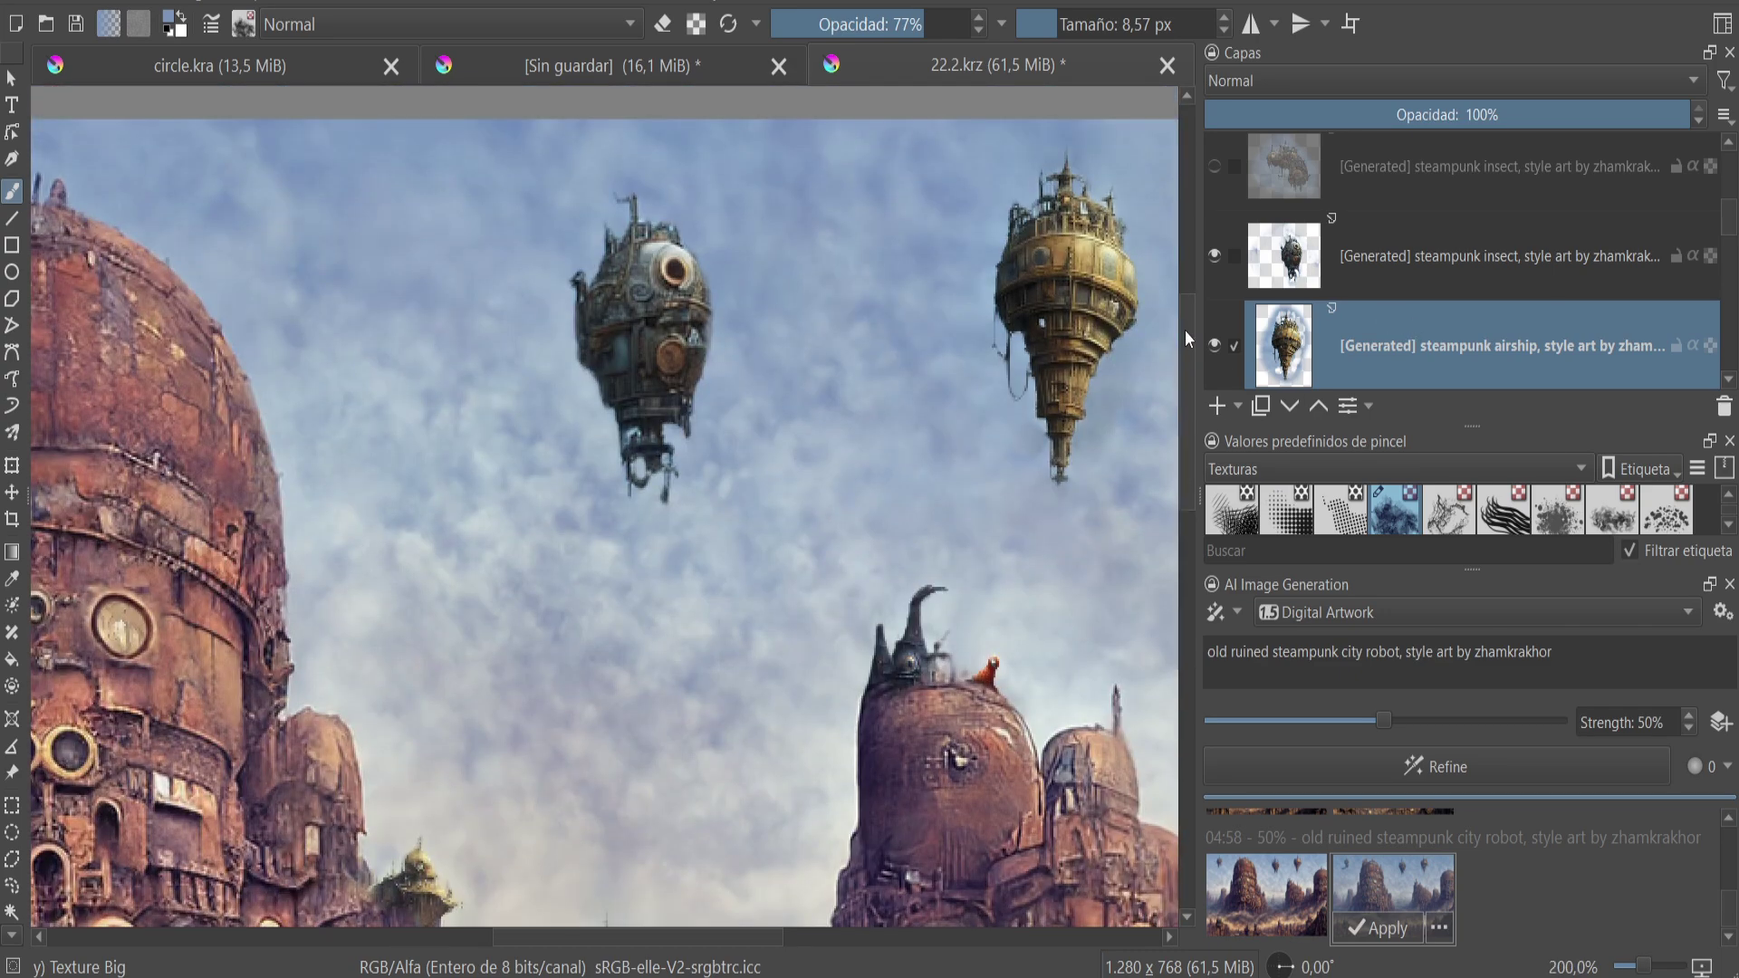
key(plus)
scroll(1449, 304, down, 2)
scroll(1449, 304, down, 2)
scroll(1445, 295, down, 2)
scroll(1442, 296, down, 2)
scroll(1442, 296, down, 2)
scroll(1438, 297, down, 2)
scroll(1435, 295, down, 2)
scroll(1436, 296, down, 2)
scroll(1427, 297, down, 2)
scroll(1438, 286, down, 2)
scroll(1422, 307, down, 2)
scroll(1420, 303, down, 2)
scroll(1429, 291, down, 2)
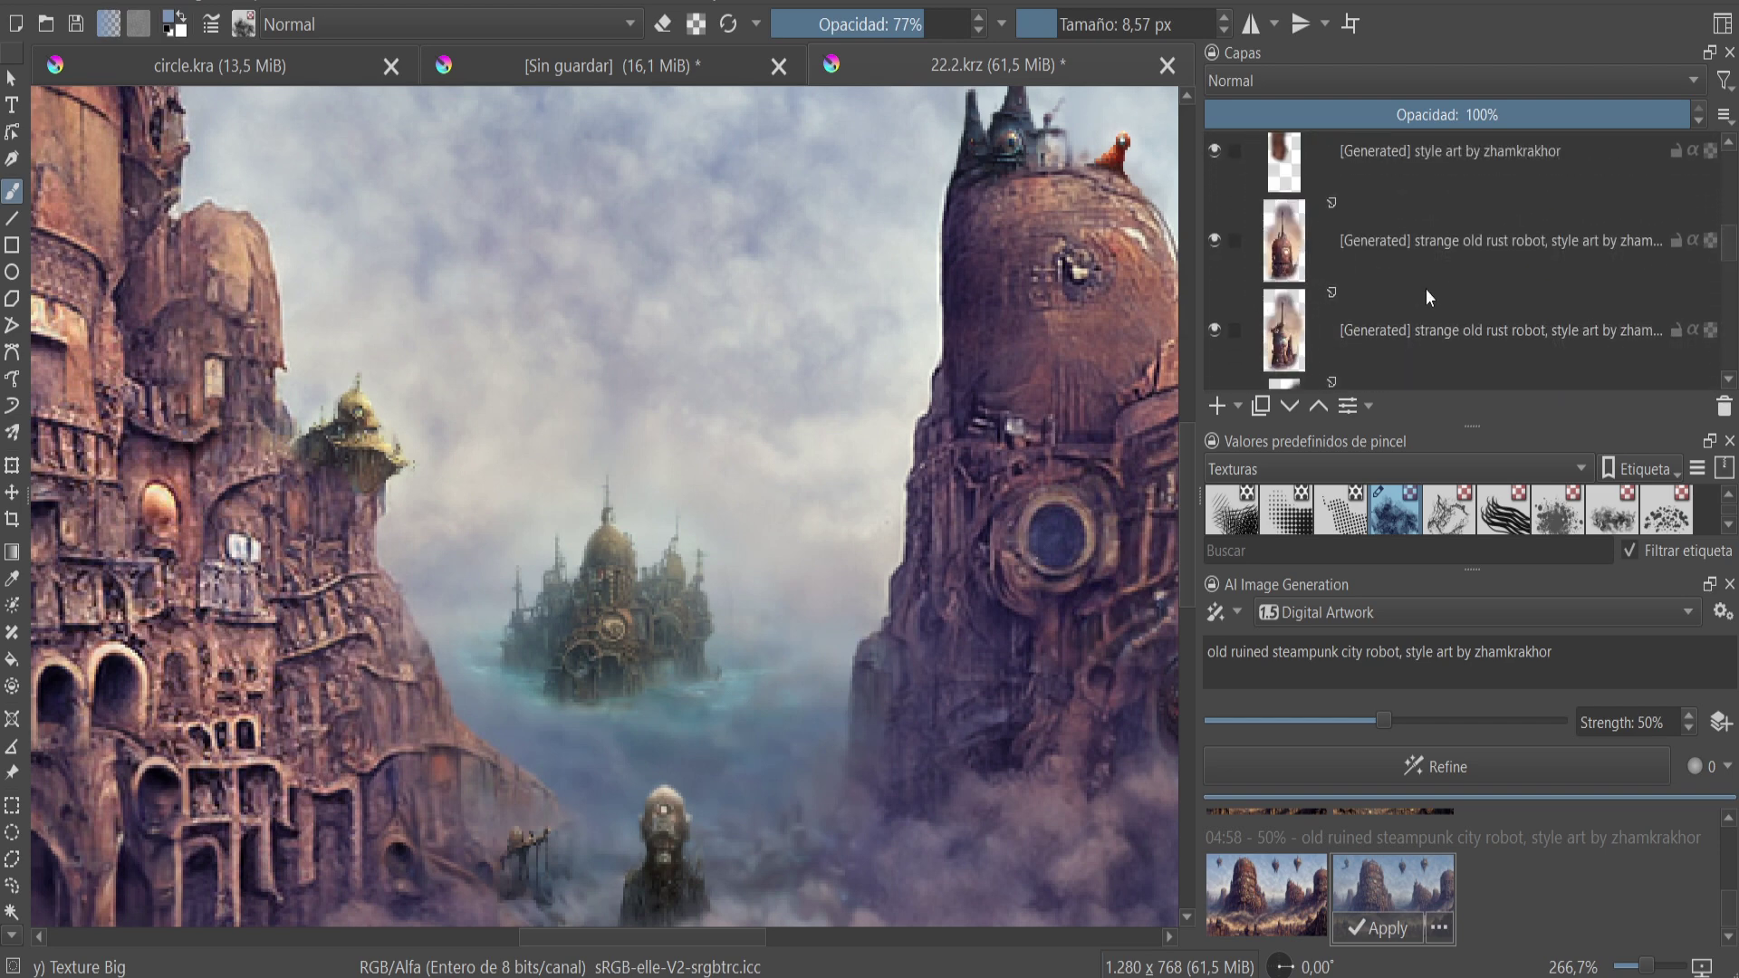
scroll(1413, 306, down, 2)
scroll(1415, 306, down, 2)
scroll(1408, 303, down, 2)
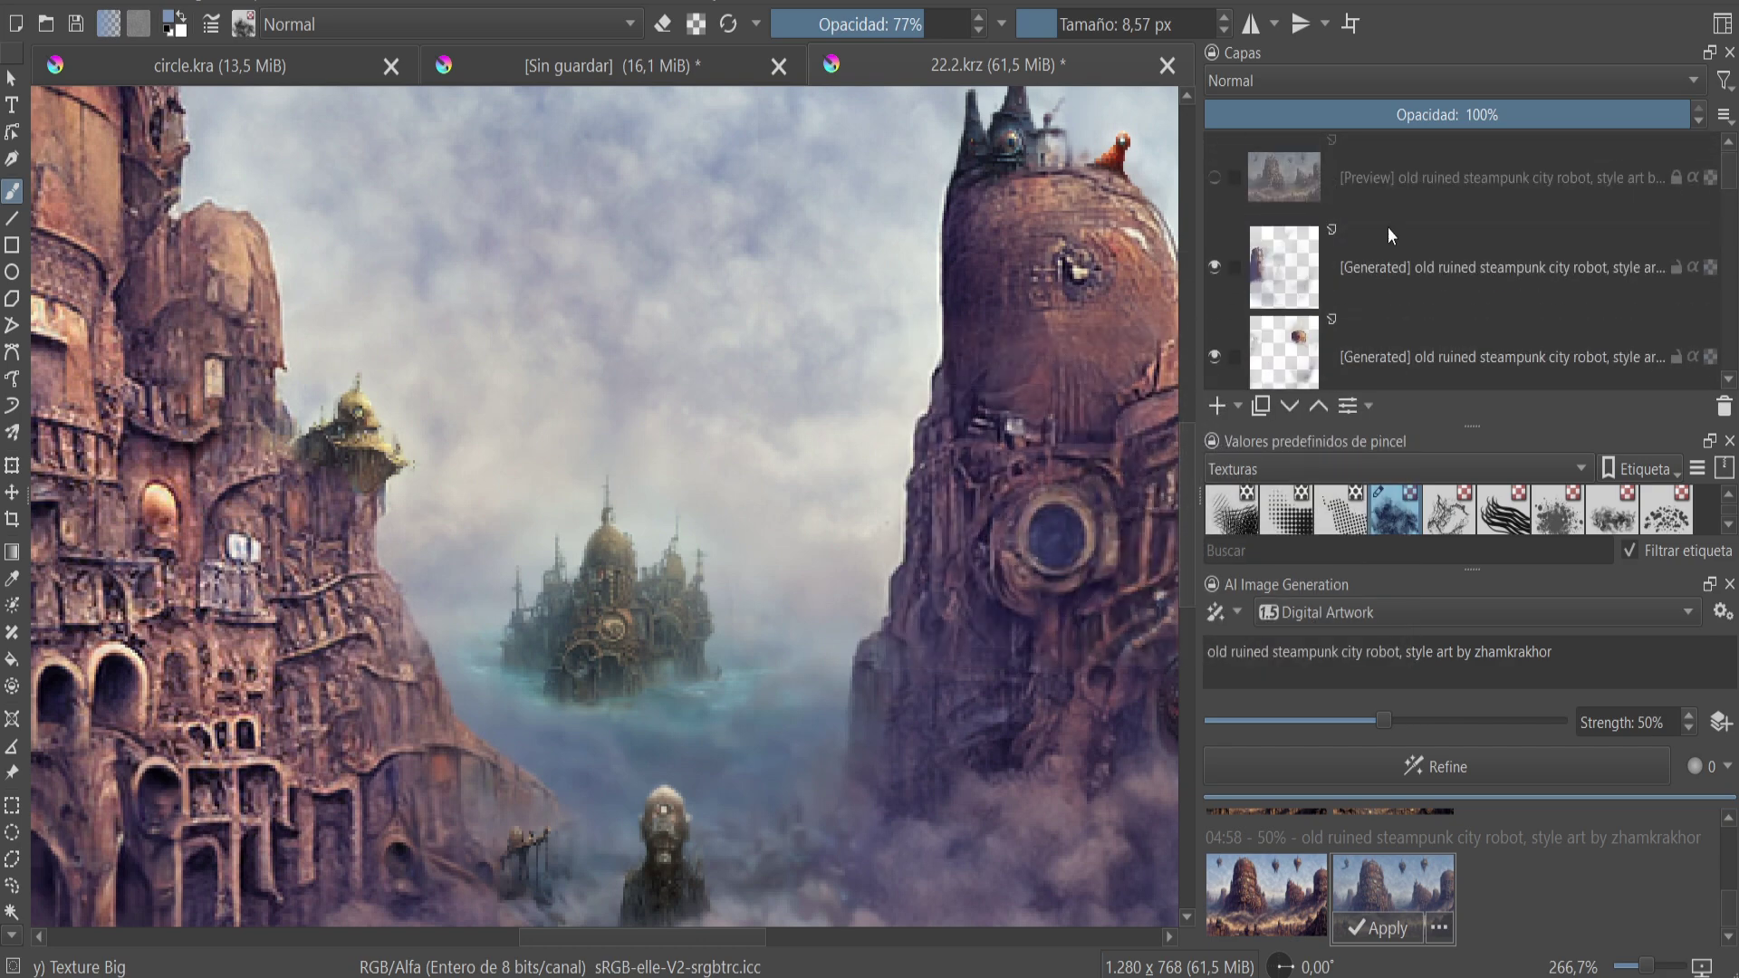